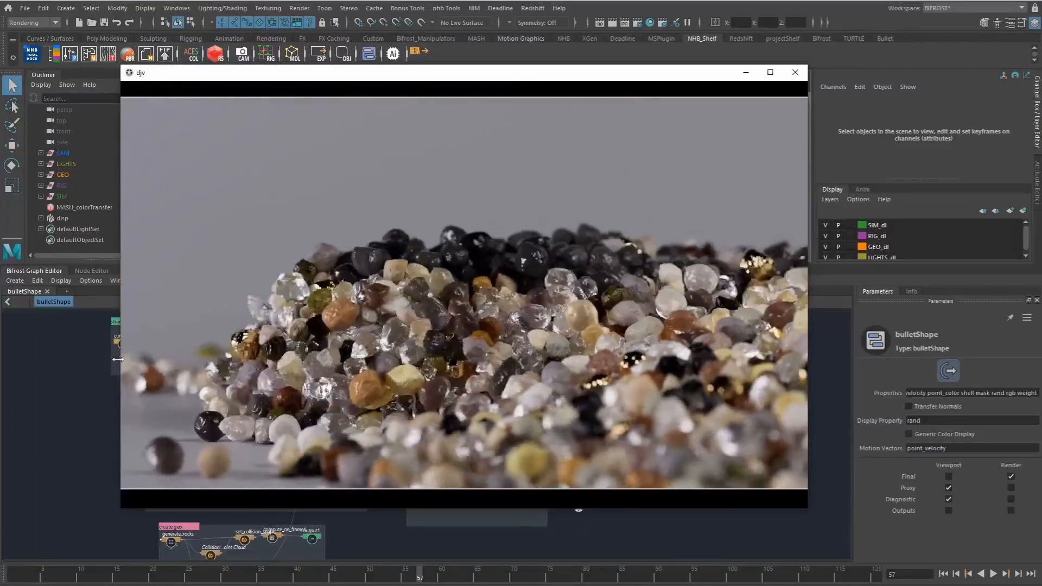
Step: Skim the rendered rock sequence, minimize its player, and look over the labelled node groups of the bulletShape graph
left_click(175, 483)
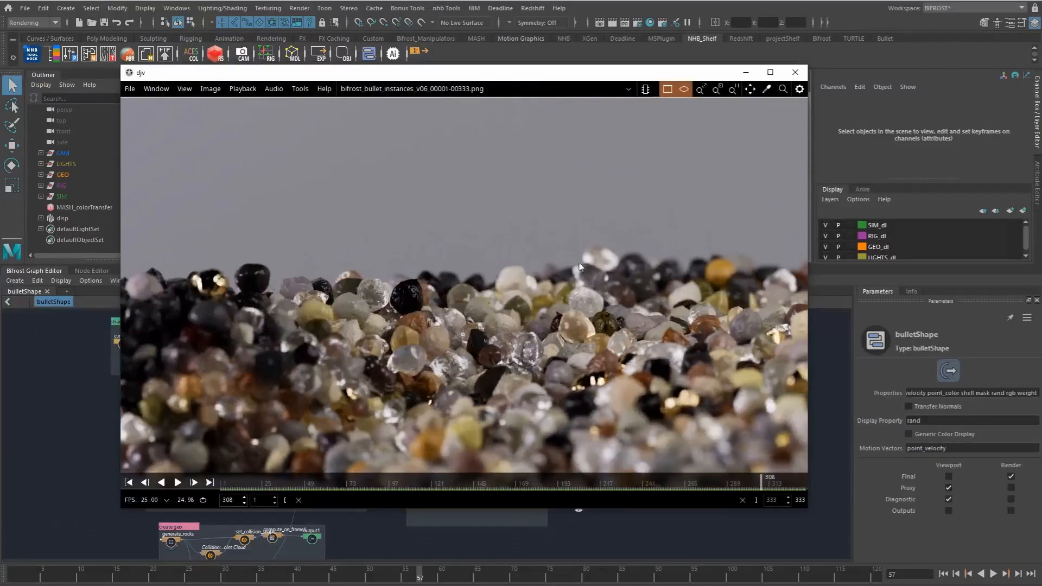
left_click(746, 72)
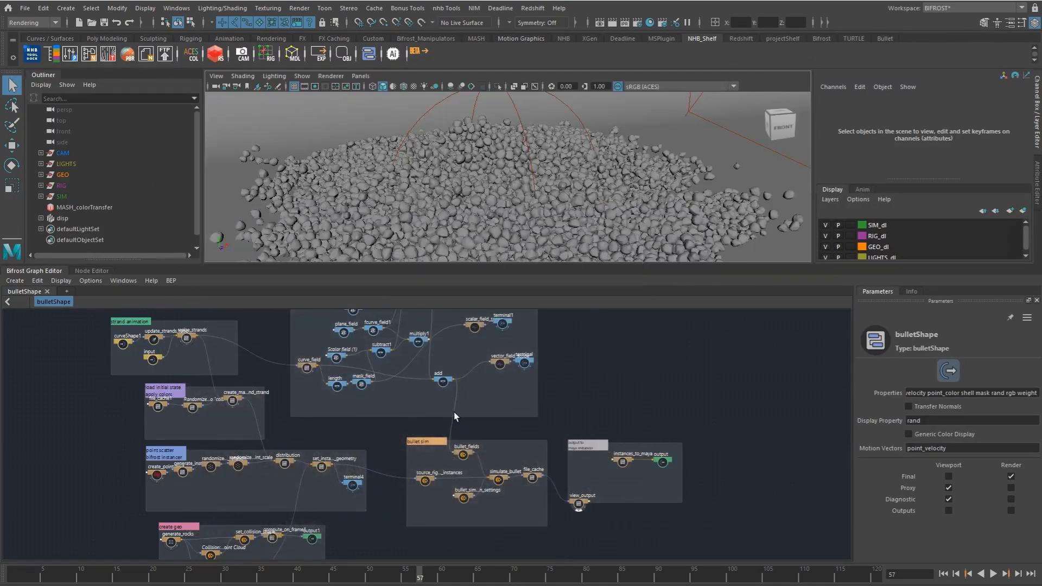
middle_click_drag(377, 446, 424, 358, "alt")
right_click_drag(423, 411, 484, 399, "alt")
middle_click_drag(484, 399, 468, 464, "alt")
middle_click_drag(374, 374, 420, 476, "alt")
middle_click_drag(377, 447, 418, 480, "alt")
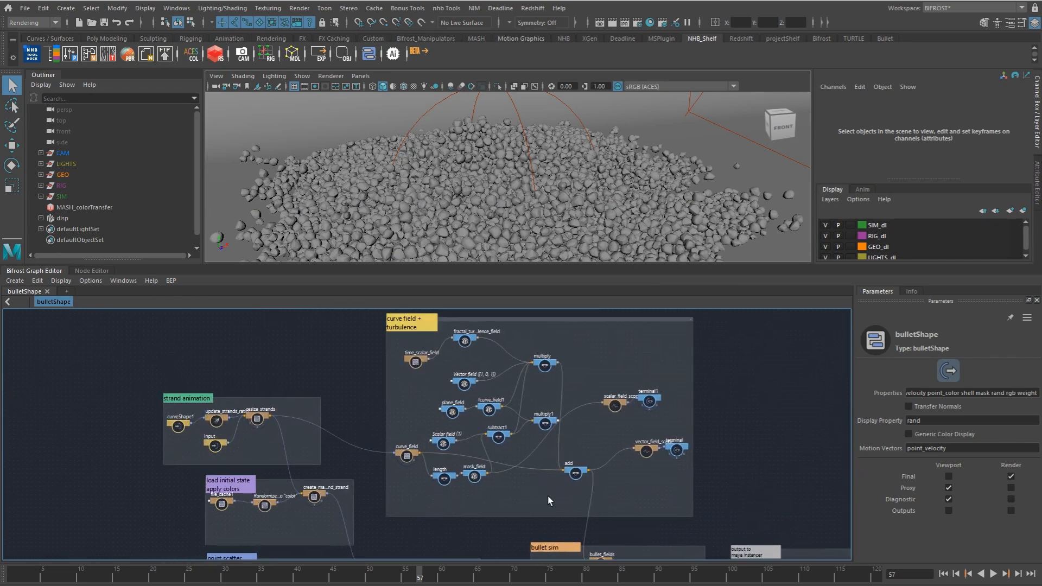
middle_click_drag(500, 530, 440, 426, "alt")
middle_click_drag(468, 526, 487, 442, "alt")
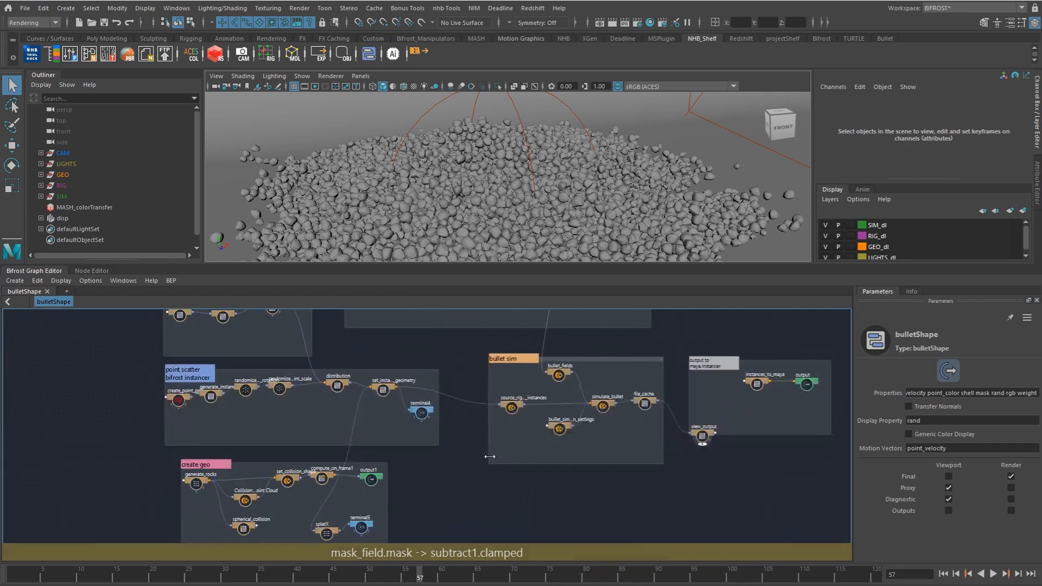
Step: Examine the create geo group, checking the generate_rocks, set_collision_shape and Convex Point Cloud collision nodes
middle_click_drag(476, 487, 538, 395, "alt")
scroll(448, 401, "up", 8)
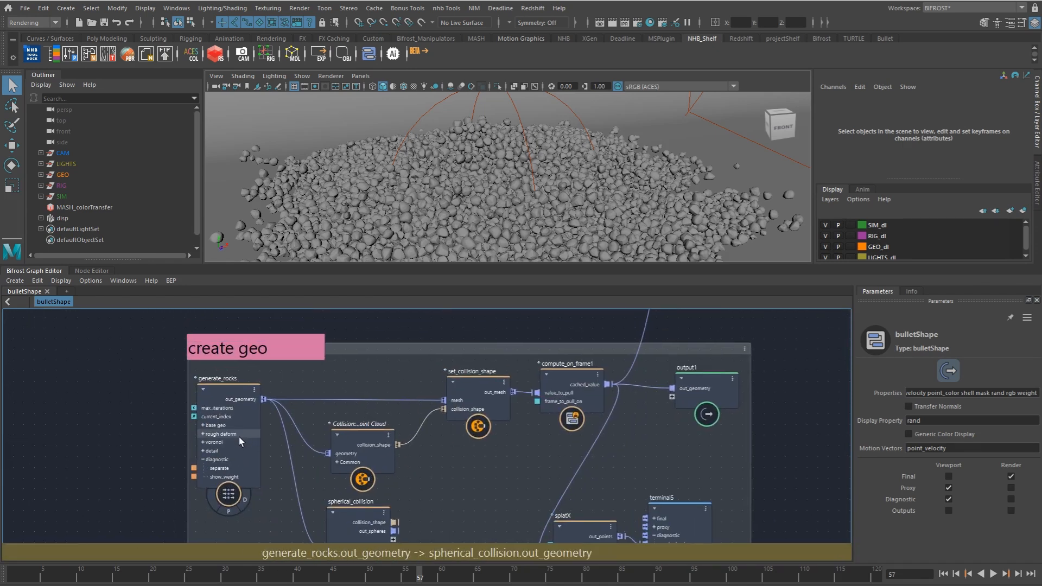
left_click(242, 438)
middle_click_drag(415, 411, 379, 444, "alt")
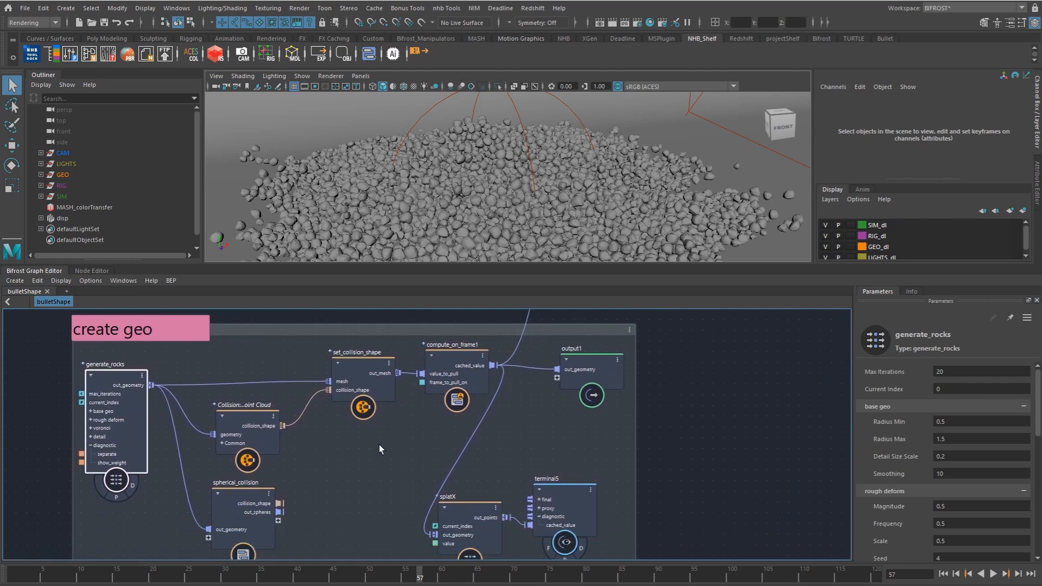
mouse_move(466, 425)
middle_mouse_down("alt")
mouse_move(435, 465)
mouse_move(464, 436)
middle_mouse_up("alt")
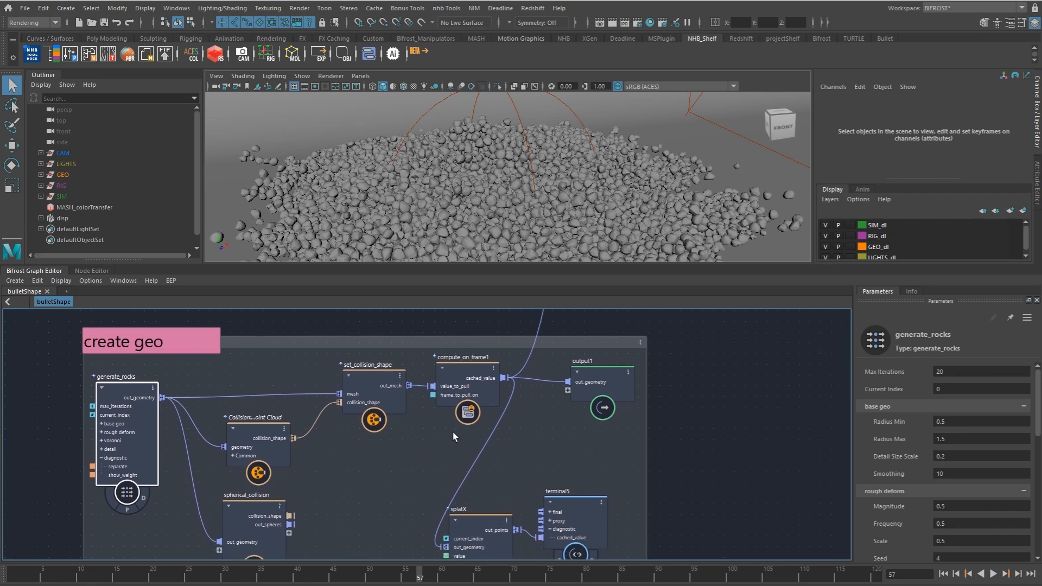
left_click_drag(368, 400, 356, 405)
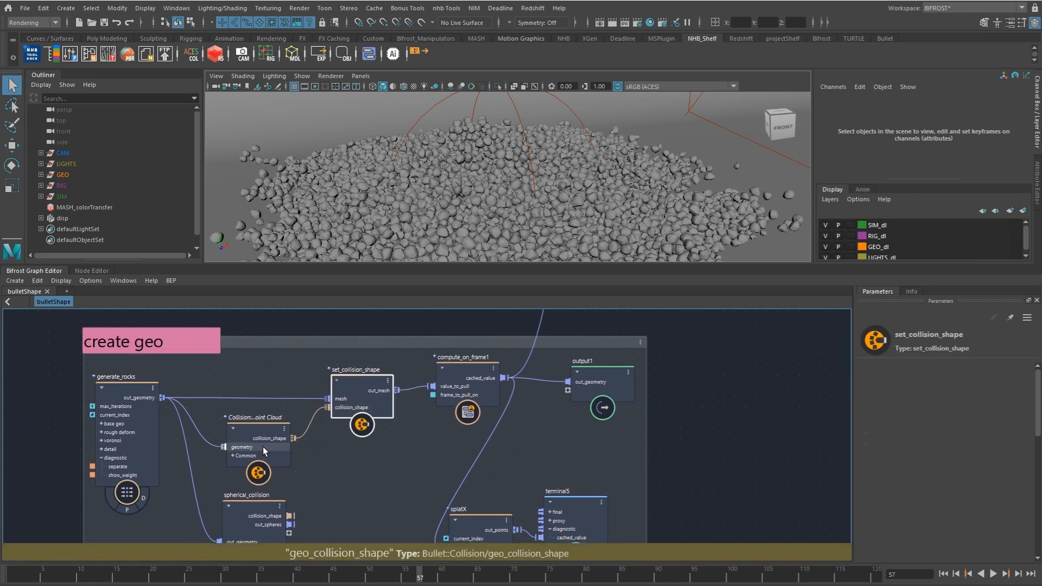
left_click_drag(262, 447, 253, 450)
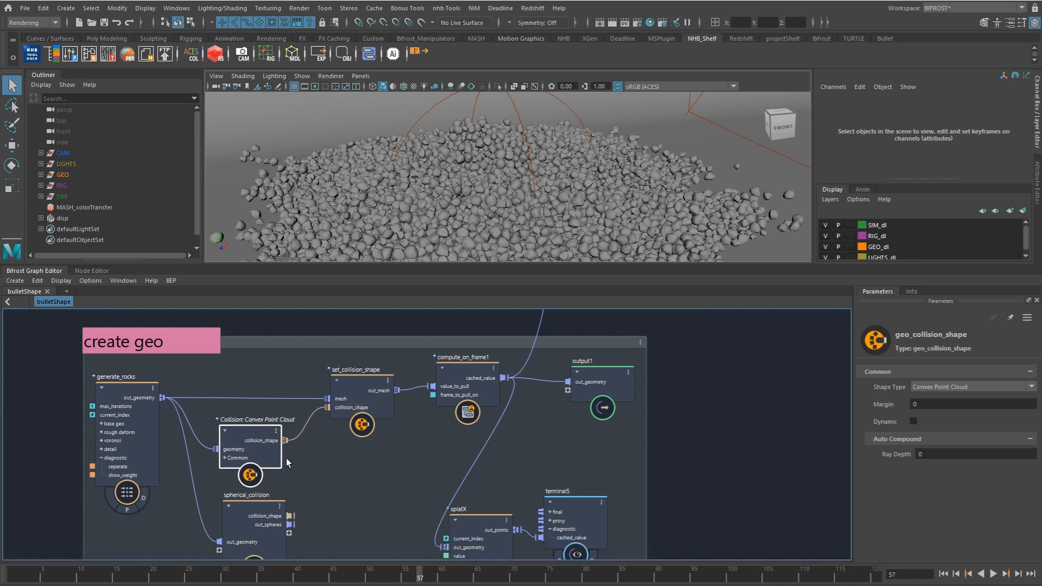
left_click(142, 438)
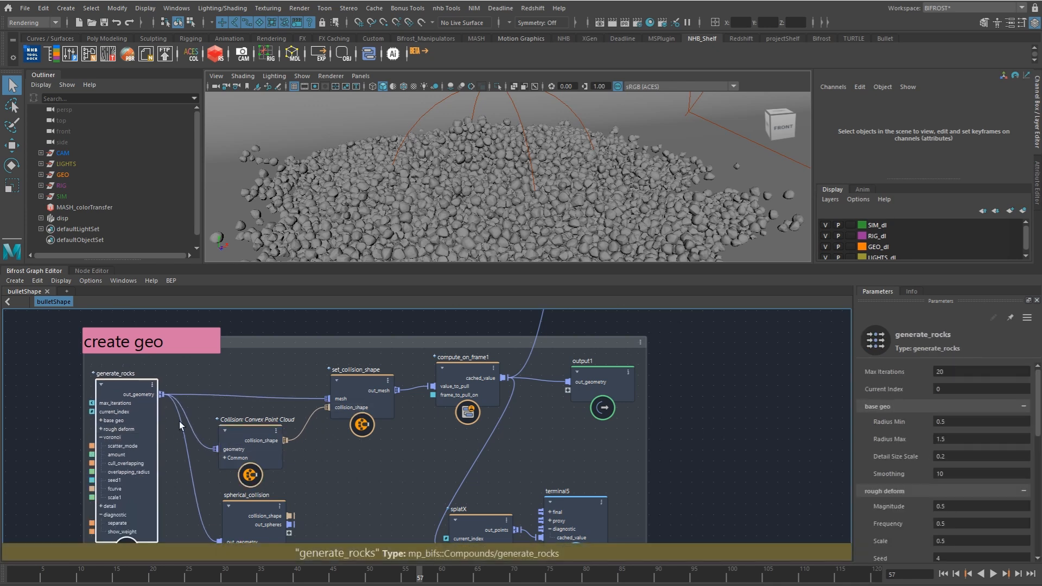
Step: Inspect the selection settings of the set_instance_geometry node in the point scatter group
scroll(431, 473, "up", 5)
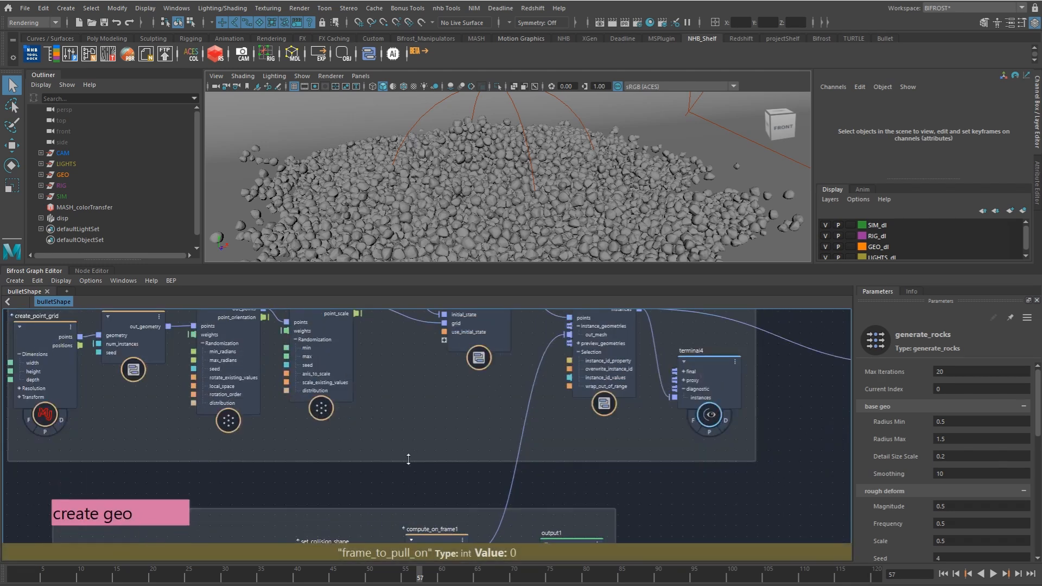
scroll(359, 493, "down", 4)
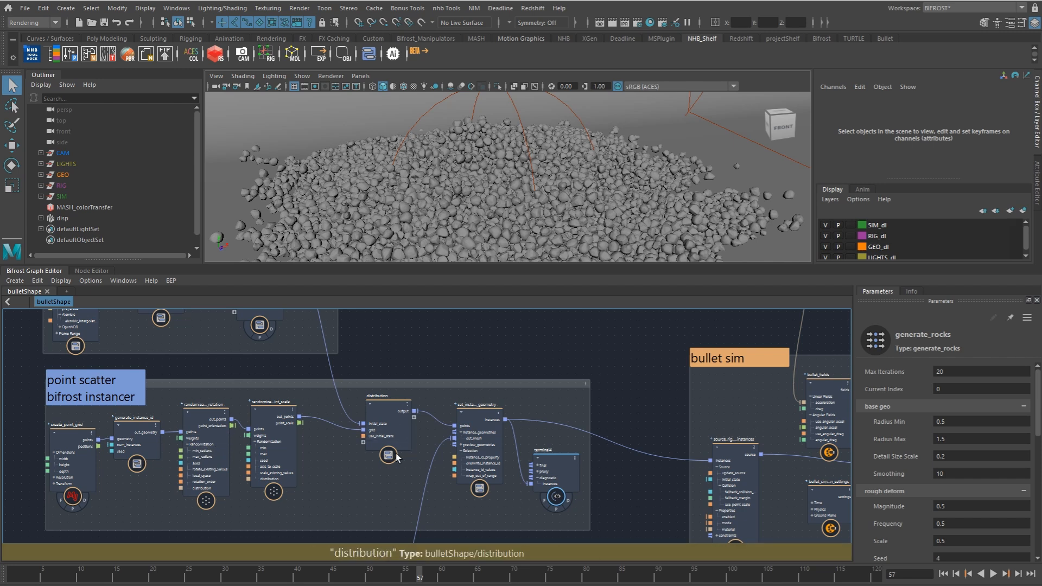
left_click(485, 461)
Step: Disconnect the bullet_fields node's fields output from simulate_bullet in the bullet sim group
middle_click_drag(488, 470, 281, 450)
scroll(261, 449, "down", 2)
scroll(375, 451, "up", 2)
middle_click_drag(375, 451, 294, 449)
middle_click_drag(263, 415, 218, 424)
scroll(303, 424, "up", 1)
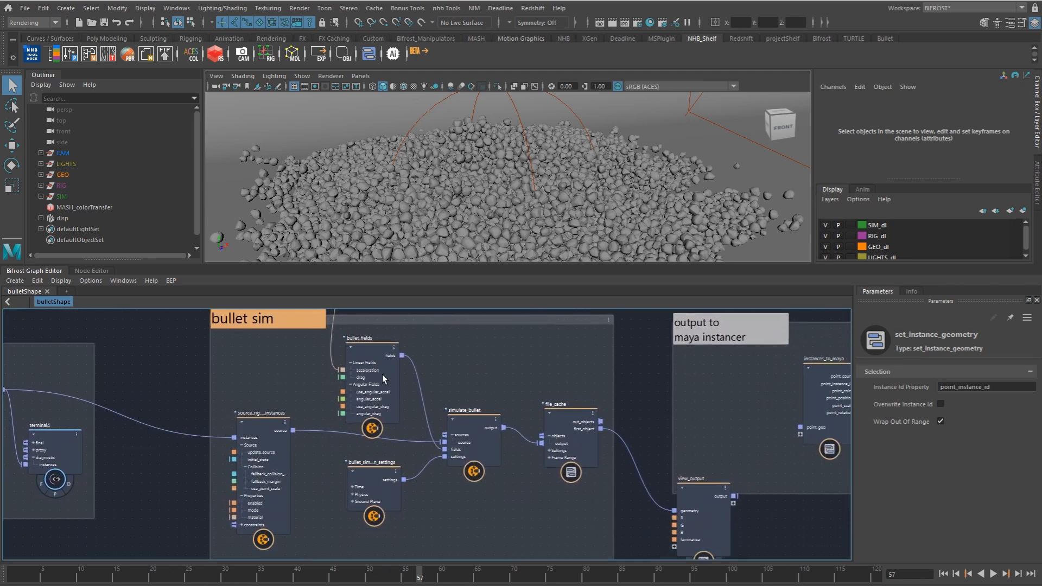
left_click(377, 384)
left_click_drag(377, 384, 376, 380)
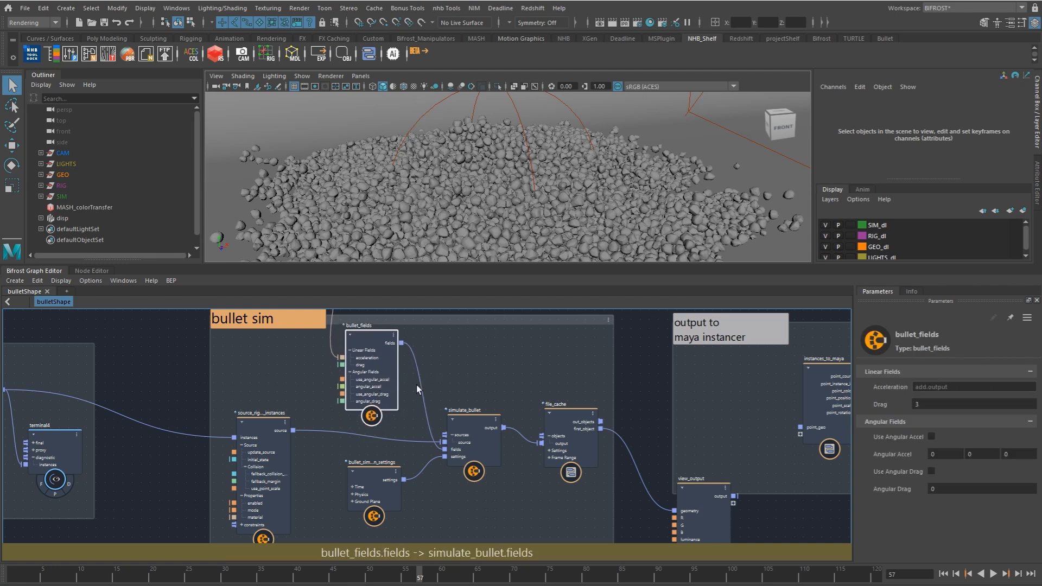
left_click_drag(542, 327, 515, 337, "ctrl+alt+shift")
left_click_drag(379, 374, 385, 362)
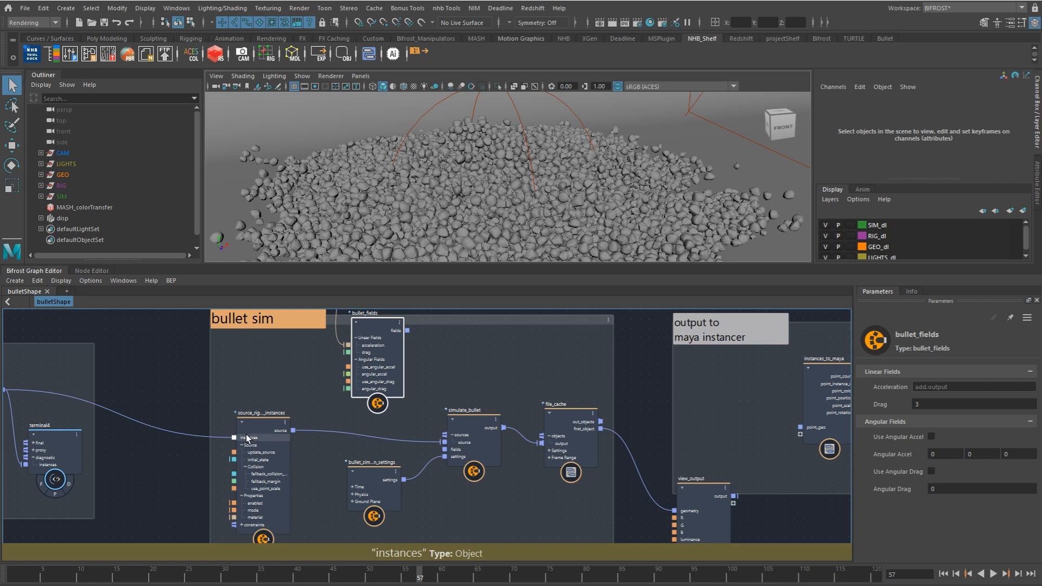
Step: Trace the collision geometry and instances into the rigid body source, and inspect the bullet sim group's file_cache settings
middle_click_drag(271, 448, 522, 332)
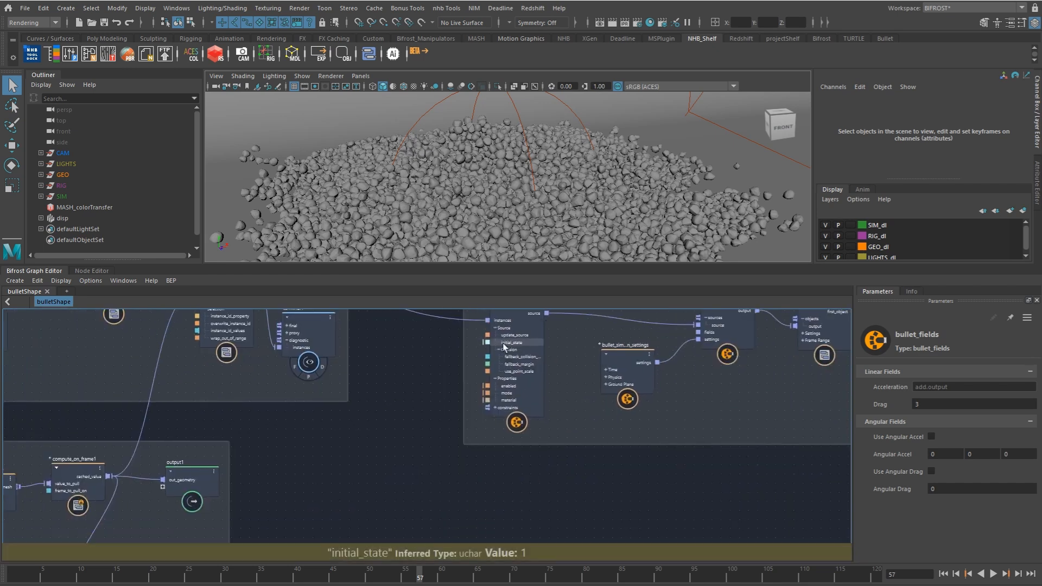
middle_click_drag(123, 472, 294, 452)
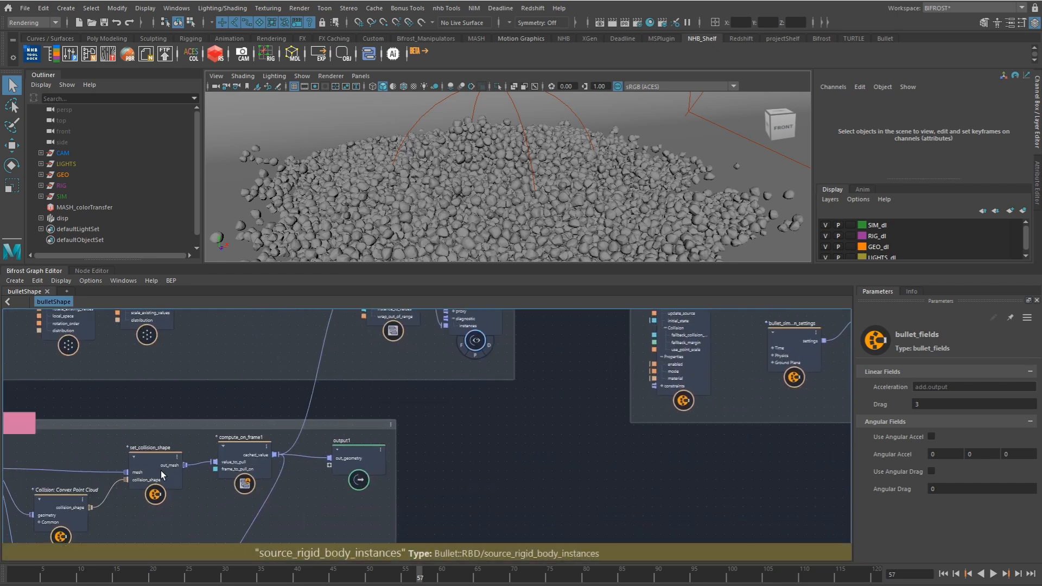
middle_click_drag(580, 352, 279, 489)
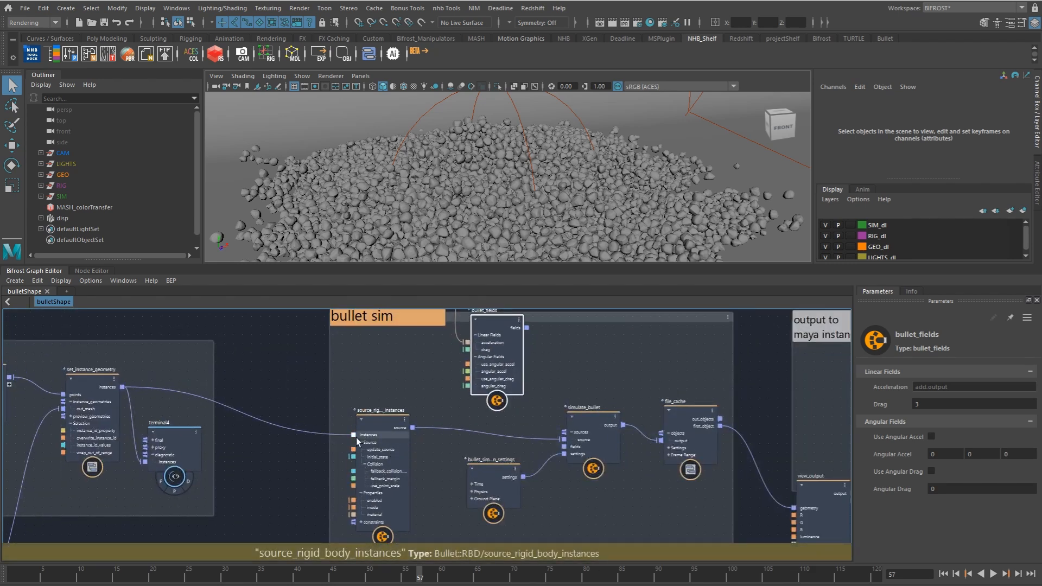
middle_click_drag(486, 429, 367, 411)
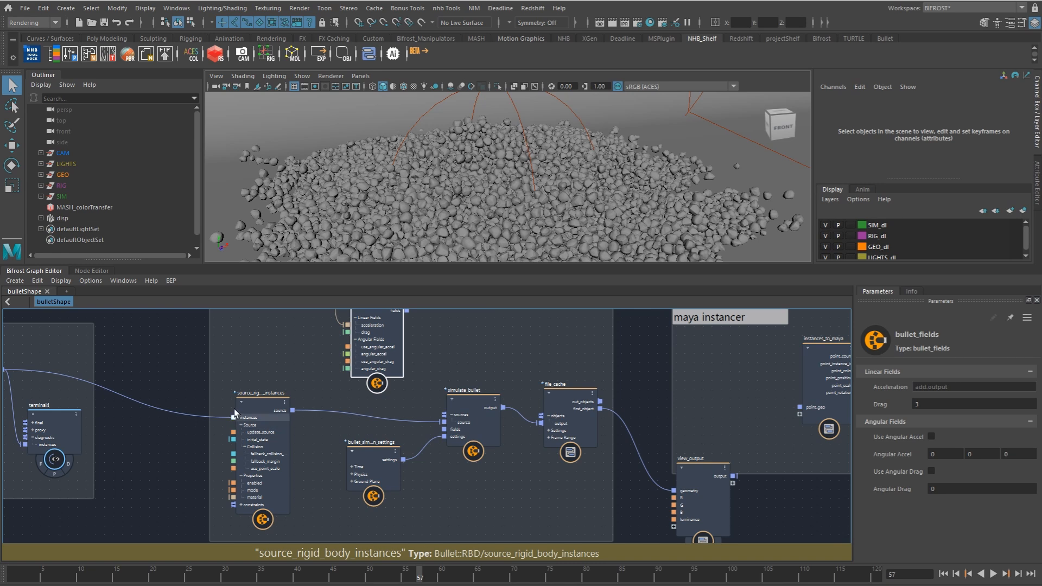
mouse_move(569, 423)
left_mouse_down()
mouse_move(577, 411)
mouse_move(565, 412)
left_mouse_up()
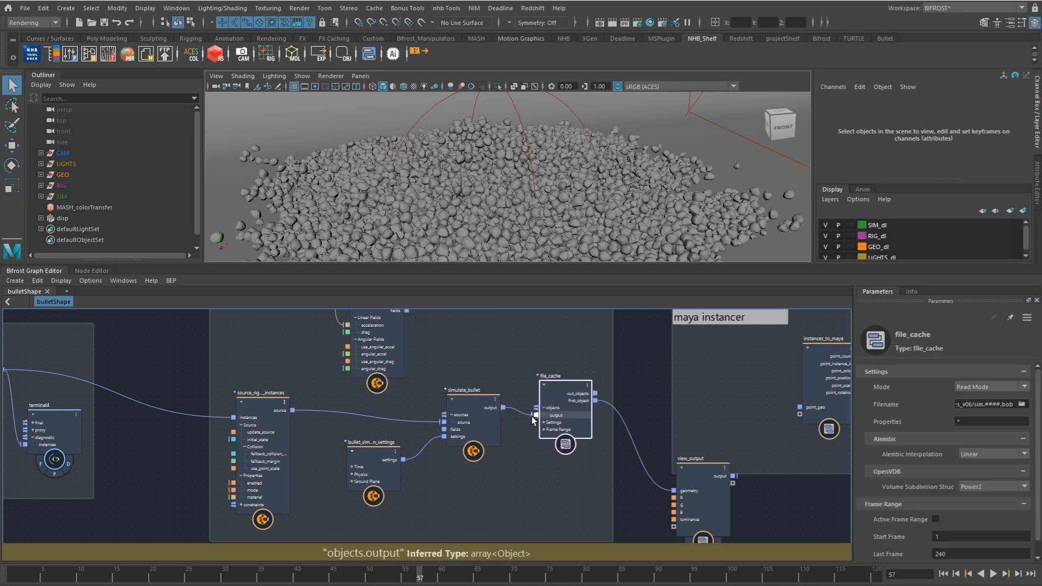
Step: Examine the load initial state group, checking the file_cache1 settings and the color randomization and strand mask nodes
middle_click_drag(362, 390, 468, 449, "alt")
scroll(469, 449, "down", 1)
mouse_move(356, 446)
middle_mouse_down("alt")
mouse_move(438, 428)
mouse_move(646, 498)
middle_mouse_up("alt")
mouse_move(300, 369)
middle_mouse_down("alt")
mouse_move(522, 464)
mouse_move(550, 460)
middle_mouse_up("alt")
left_click(205, 436)
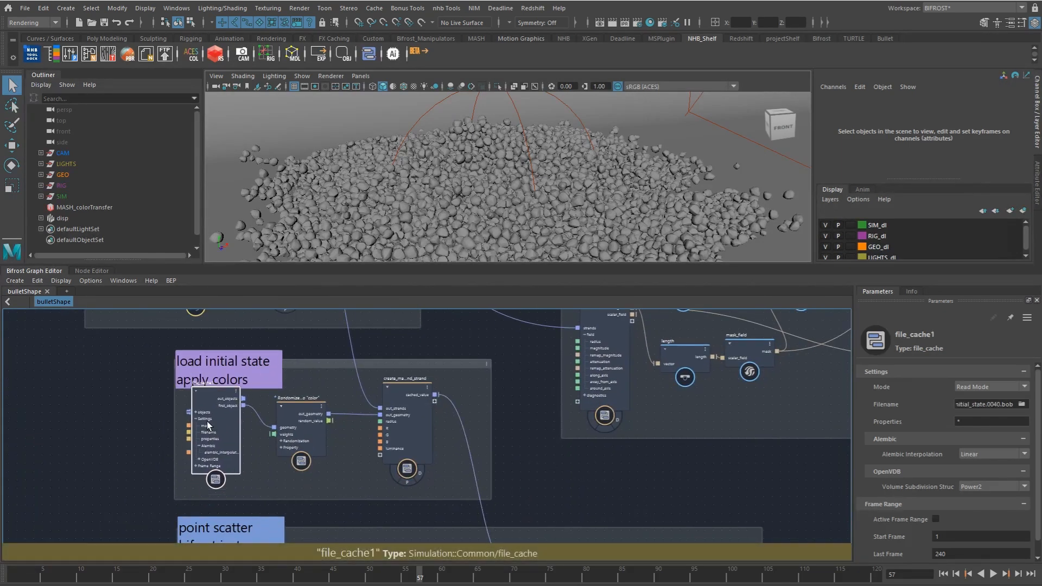
left_click_drag(205, 434, 205, 443)
middle_click_drag(375, 471, 307, 467, "alt")
right_click_drag(308, 467, 319, 475, "alt")
middle_click_drag(318, 471, 264, 437, "alt")
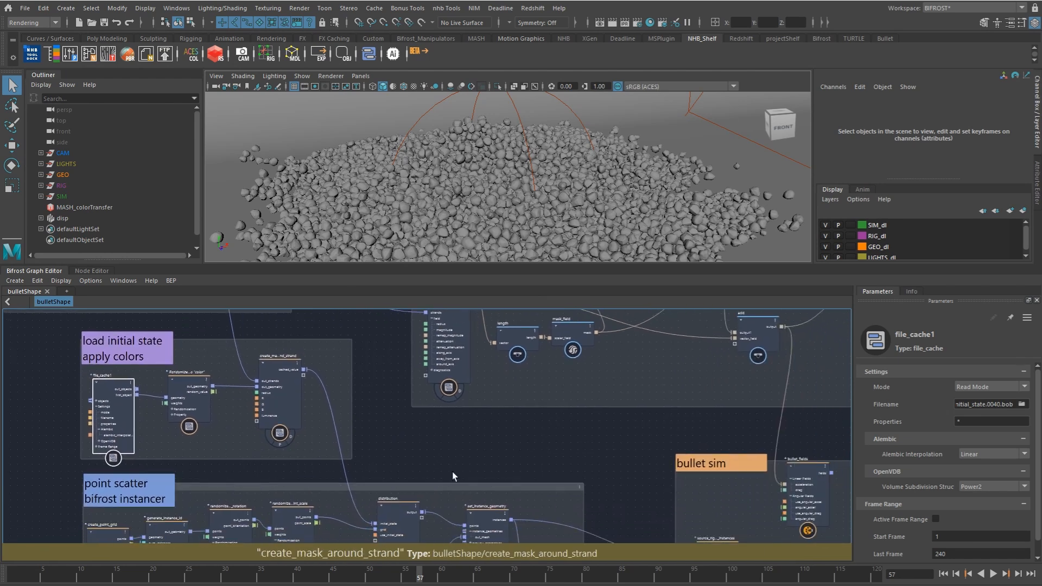
Step: Connect the bullet_fields node's fields output to the fields input of simulate_bullet
middle_click_drag(460, 482, 415, 422, "alt")
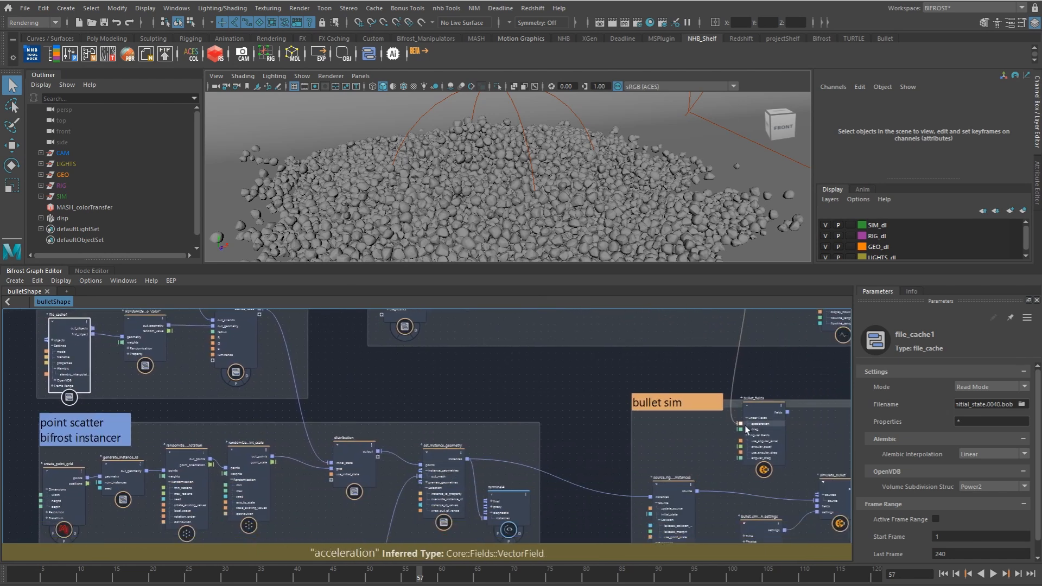
middle_click_drag(784, 438, 685, 411, "alt")
left_click_drag(709, 441, 717, 478)
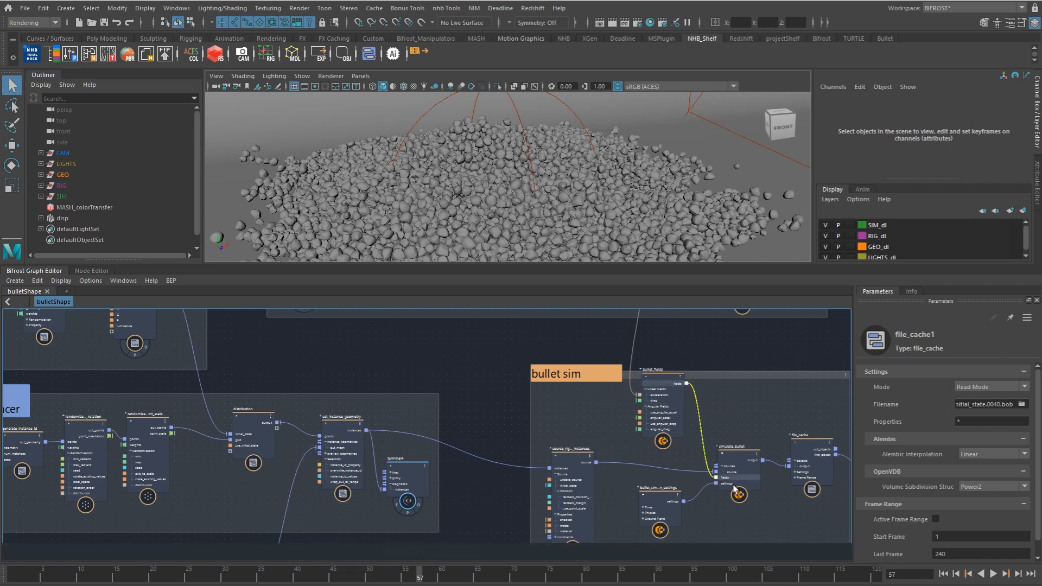
left_click(791, 432)
left_click_drag(673, 413, 677, 425)
Step: Examine the strand animation group, from the input curve through update_strands_ratio to resize_strands
middle_click_drag(635, 417, 651, 533, "alt")
scroll(640, 458, "down", 1)
scroll(613, 505, "down", 1)
scroll(600, 498, "down", 1)
middle_click_drag(581, 494, 606, 480, "alt")
left_click_drag(229, 366, 246, 367)
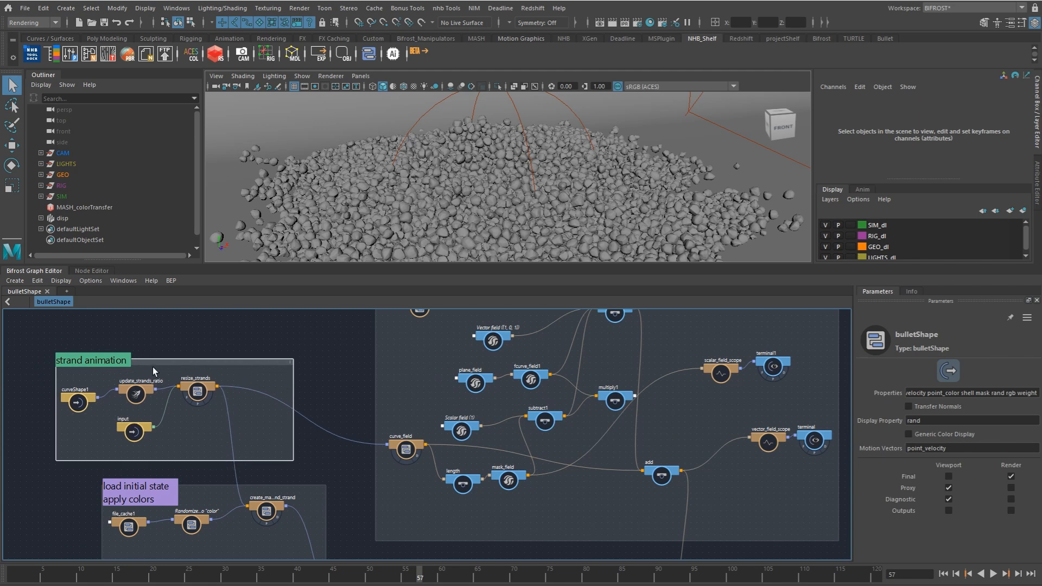
scroll(174, 392, "up", 4)
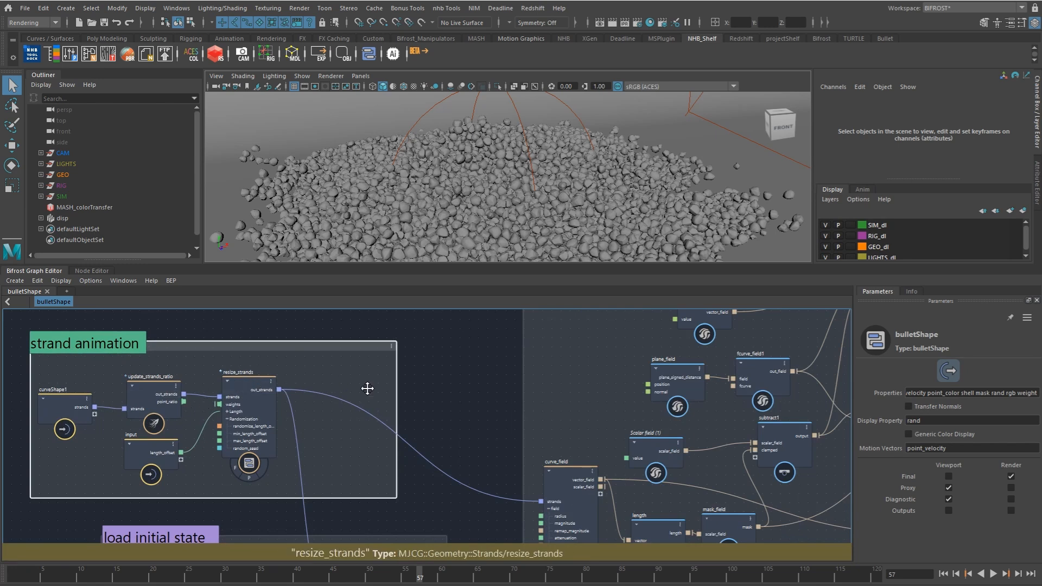
middle_click_drag(367, 390, 322, 394, "alt")
Step: Examine how the curve field and turbulence group combines its curve, plane, mask and multiply field nodes
scroll(417, 397, "down", 1)
mouse_move(377, 419)
middle_mouse_down("alt")
mouse_move(290, 426)
mouse_move(248, 398)
middle_mouse_up("alt")
scroll(288, 415, "down", 1)
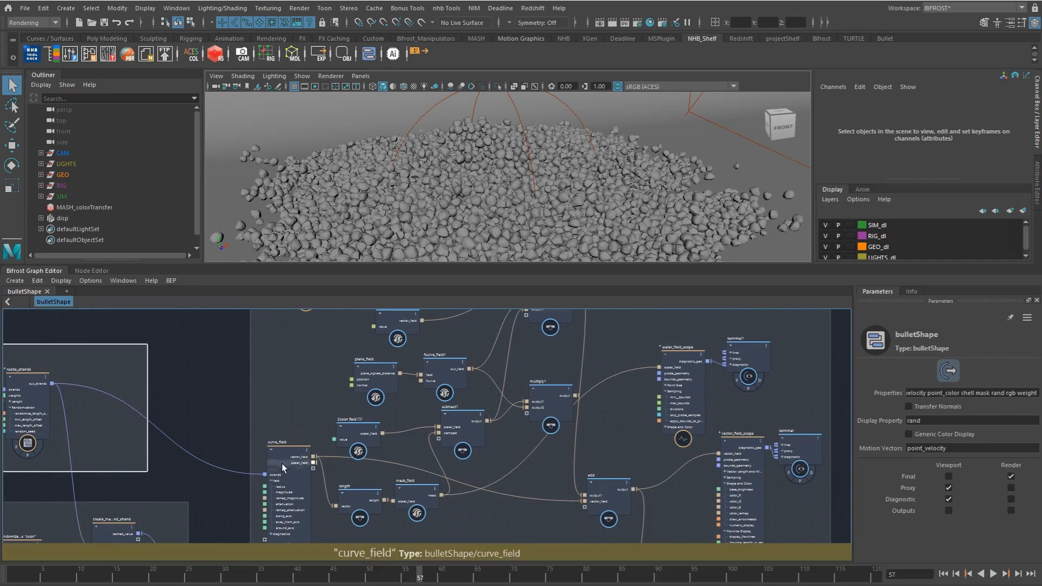
middle_click_drag(320, 444, 275, 451, "alt")
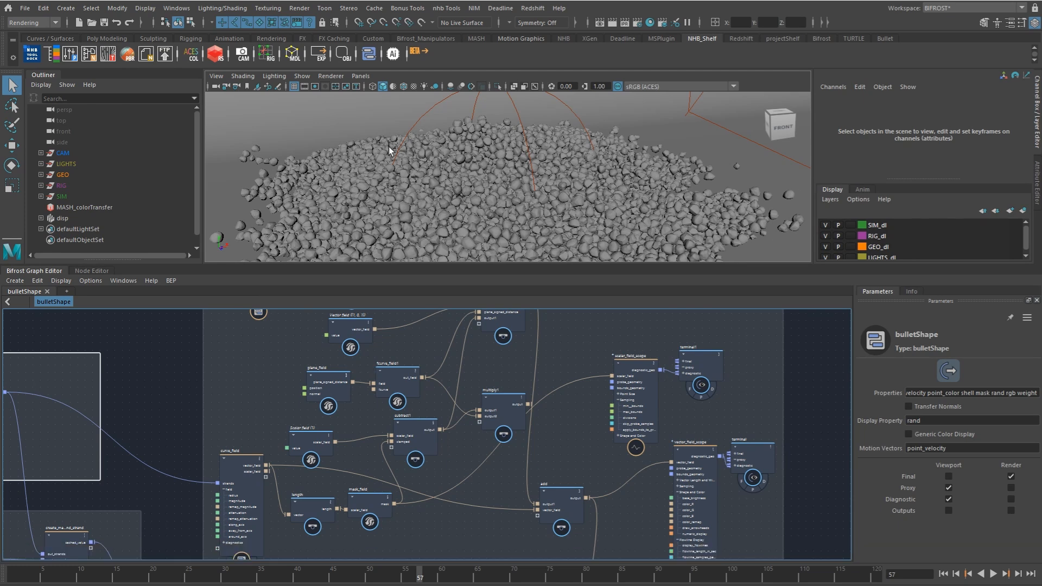
middle_click_drag(386, 420, 335, 438, "alt")
middle_click_drag(372, 391, 337, 423, "alt")
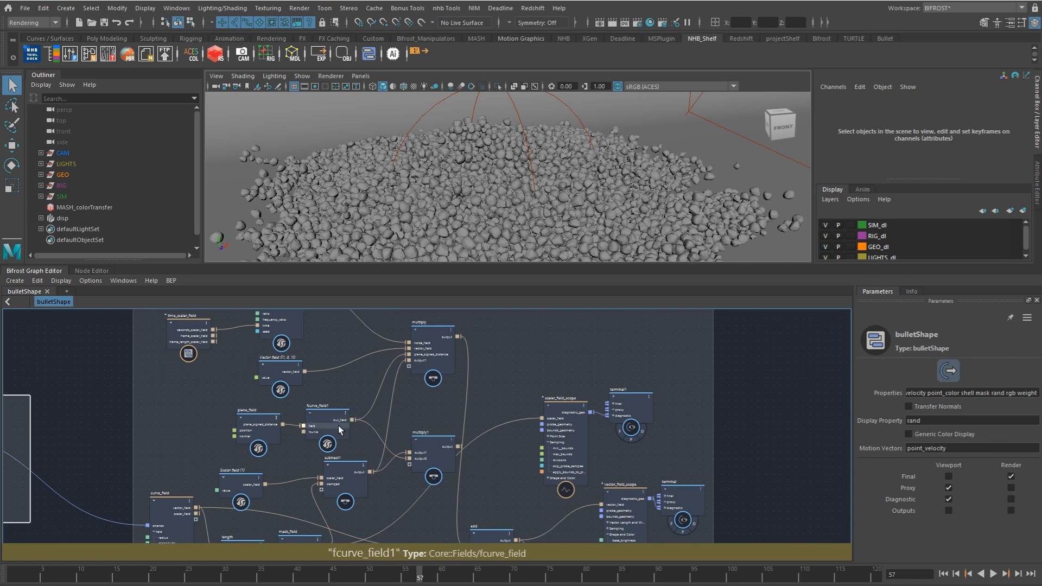
middle_click_drag(426, 414, 370, 336, "alt")
scroll(392, 411, "down", 1)
middle_click_drag(392, 411, 424, 459, "alt")
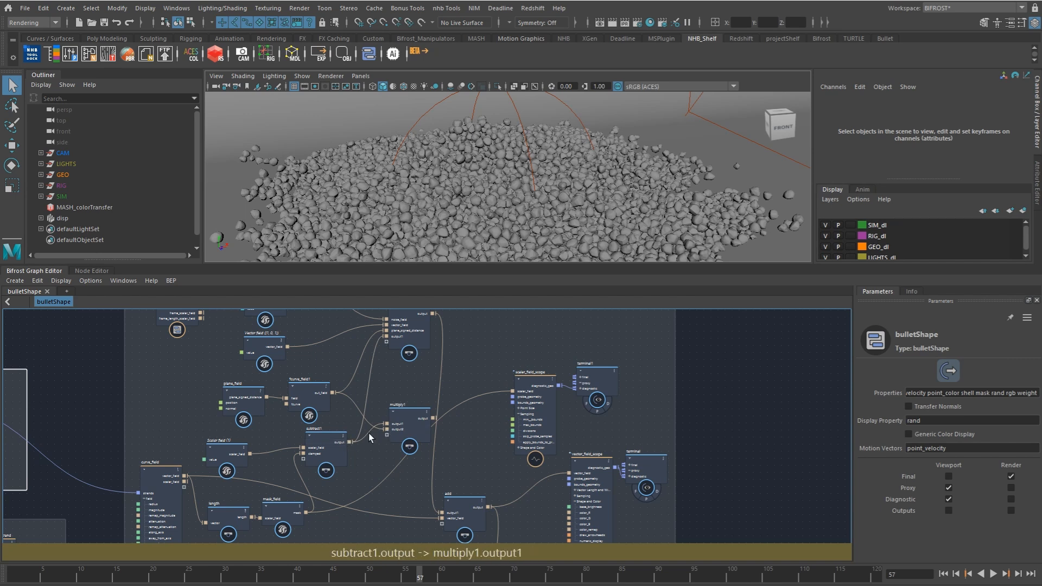
Step: Review the output to maya instancer group, checking the point attributes passed from instances_to_maya to the output node
middle_click_drag(514, 527, 462, 448, "alt")
middle_click_drag(507, 535, 454, 374, "alt")
mouse_move(542, 443)
middle_mouse_down("alt")
mouse_move(478, 402)
mouse_move(346, 428)
middle_mouse_up("alt")
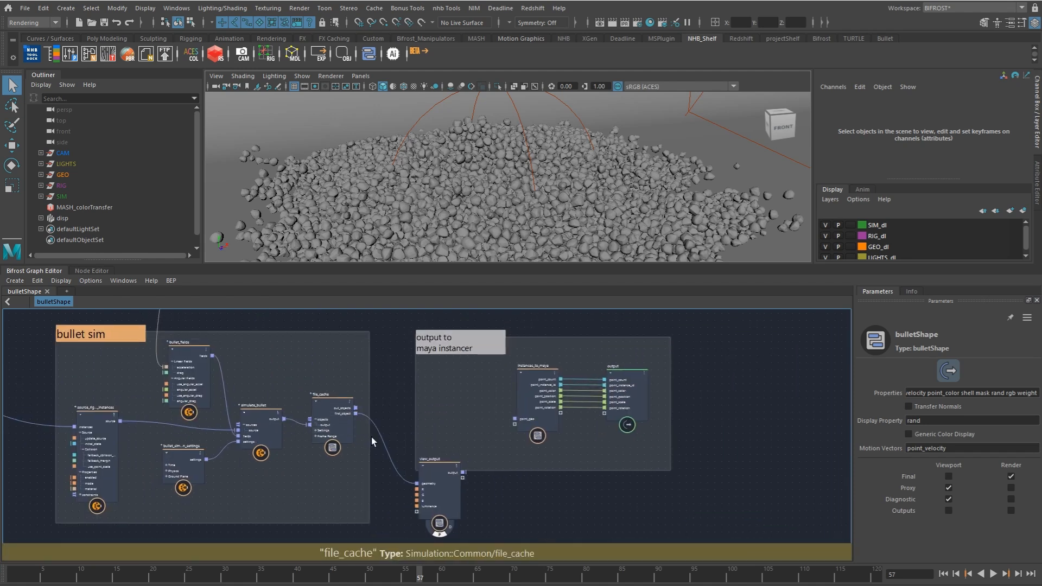
mouse_move(516, 443)
middle_mouse_down("alt")
mouse_move(487, 457)
mouse_move(460, 445)
mouse_move(433, 487)
mouse_move(454, 492)
middle_mouse_up("alt")
scroll(454, 455, "up", 2)
scroll(465, 465, "up", 1)
left_click_drag(510, 356, 530, 357)
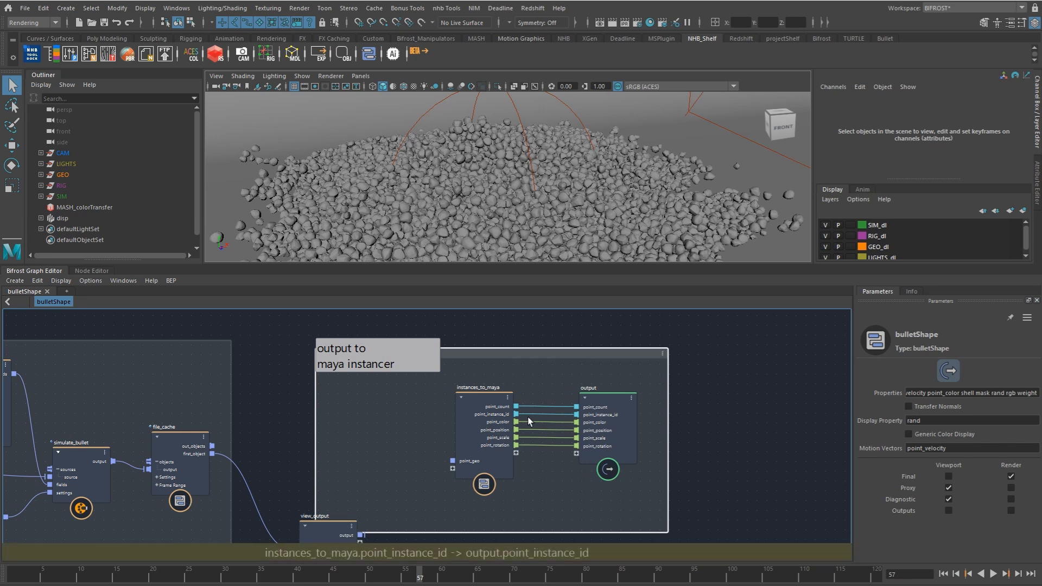
scroll(527, 423, "up", 2)
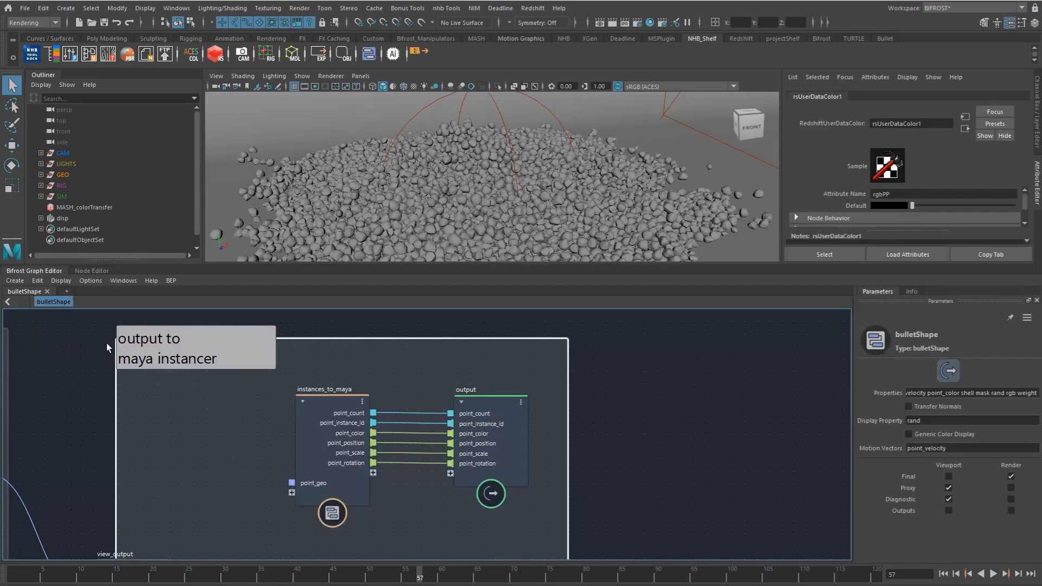
Step: Return to the create geo group and check the rock geometry feeding the output1 node
middle_click_drag(314, 415, 535, 418, "alt")
mouse_move(391, 420)
middle_mouse_down("alt")
mouse_move(497, 411)
mouse_move(571, 373)
middle_mouse_up("alt")
middle_click_drag(453, 448, 520, 395, "alt")
right_click_drag(475, 422, 555, 418, "alt")
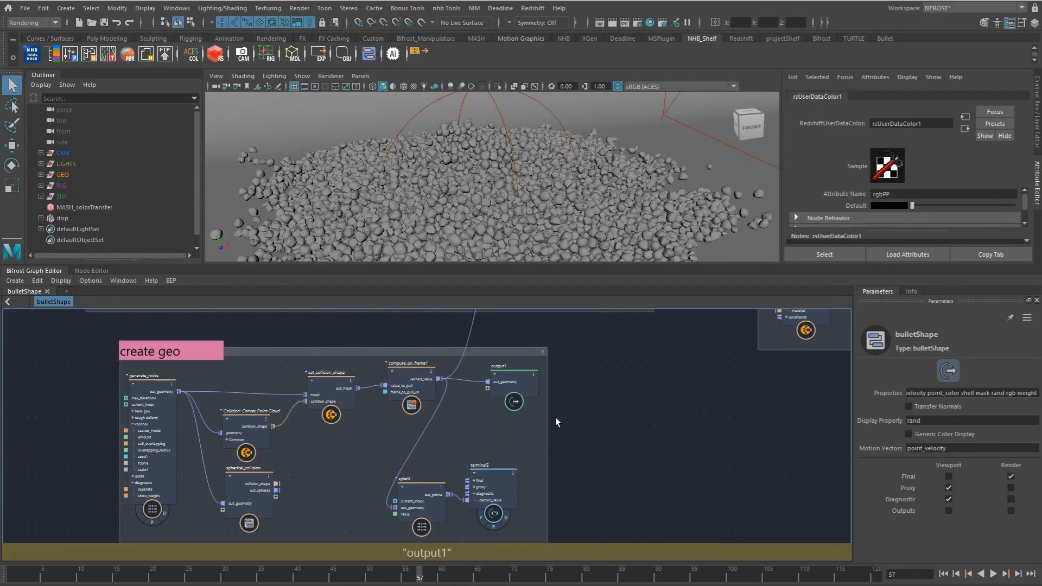
middle_click_drag(536, 398, 605, 369, "alt")
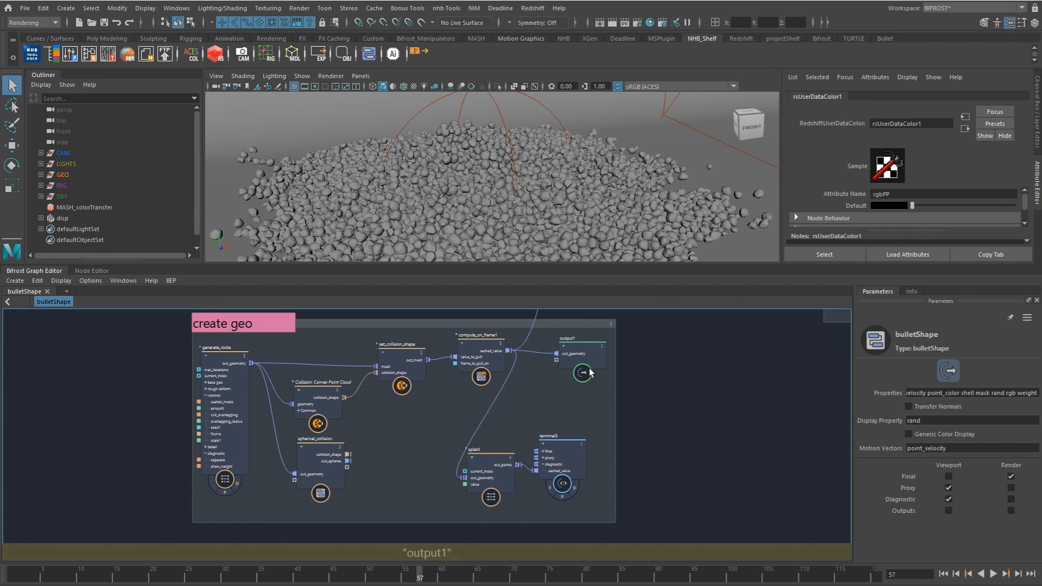
right_click_drag(558, 385, 571, 384, "alt")
middle_click_drag(550, 385, 572, 387, "alt")
right_click_drag(609, 394, 585, 393, "alt")
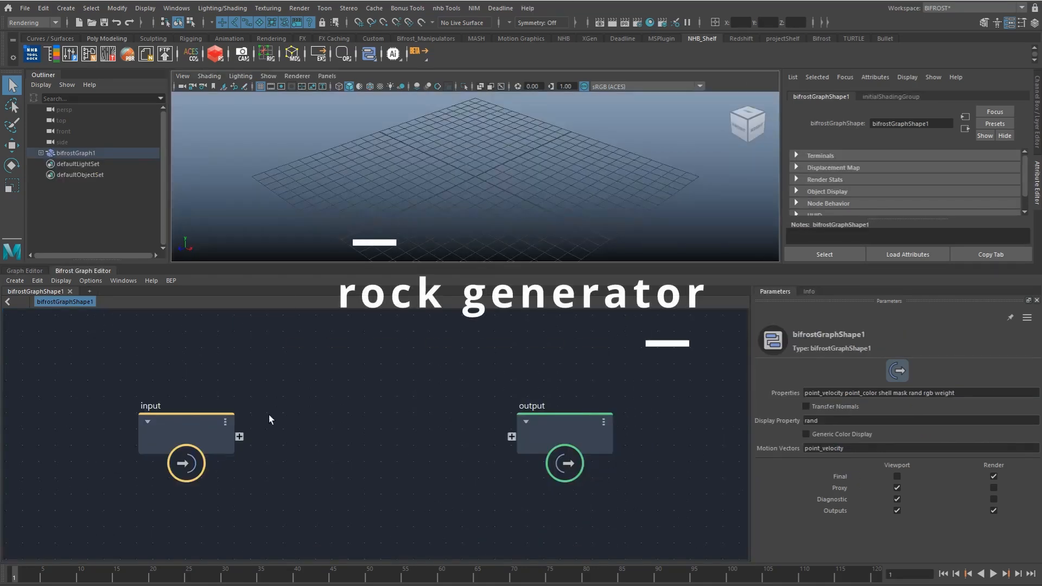
Step: Create an empty compound between the graph's input and output nodes and name it rock_gen
right_click(301, 436)
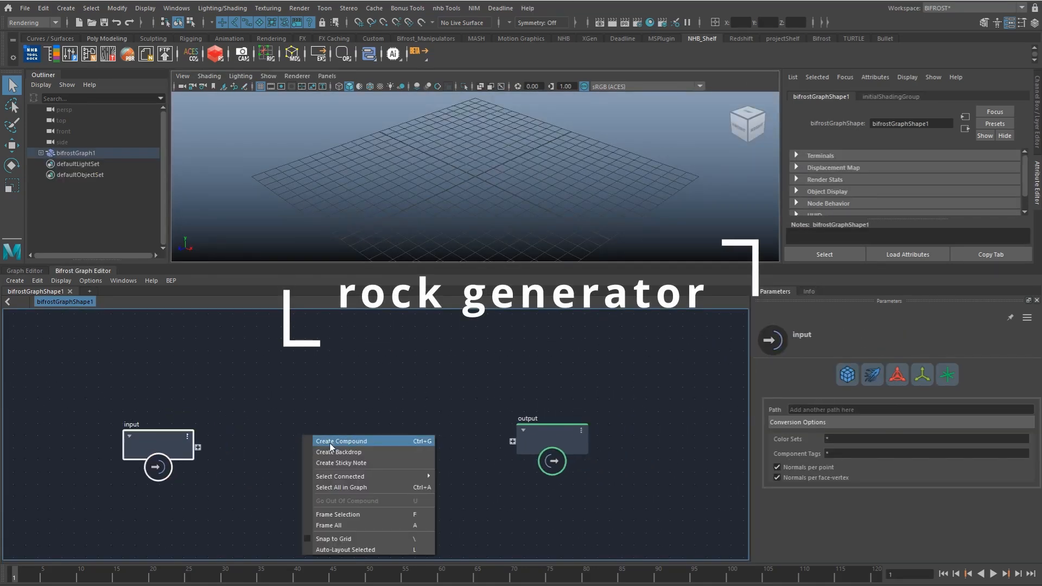
left_click(341, 441)
left_click_drag(165, 449, 342, 453)
double_click(335, 419)
type("rock_gen")
key("Return")
Step: Inside the rock_gen compound, add a for_each node between its input and output nodes
double_click(316, 445)
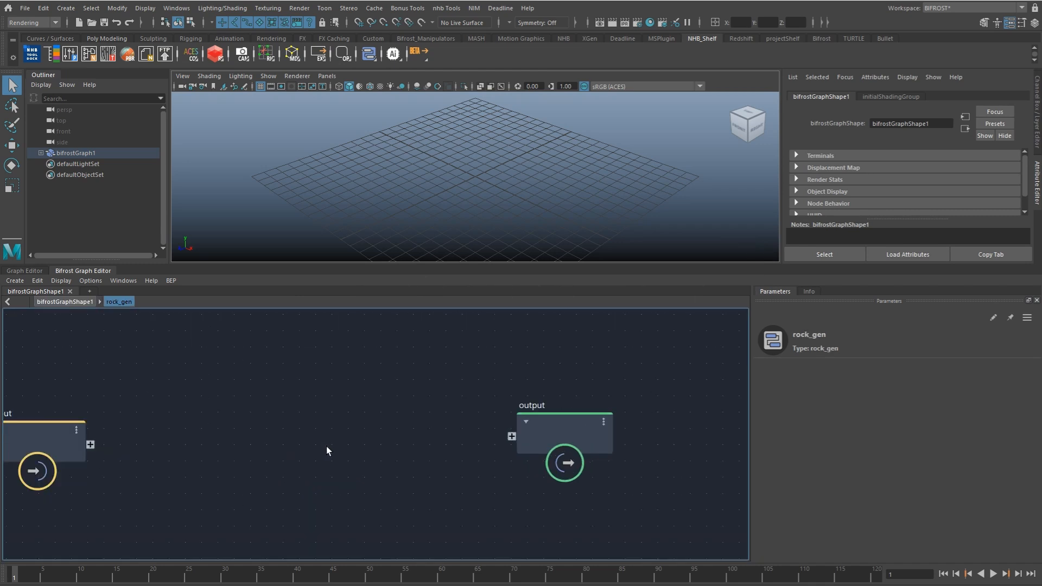
key("Tab")
type("for")
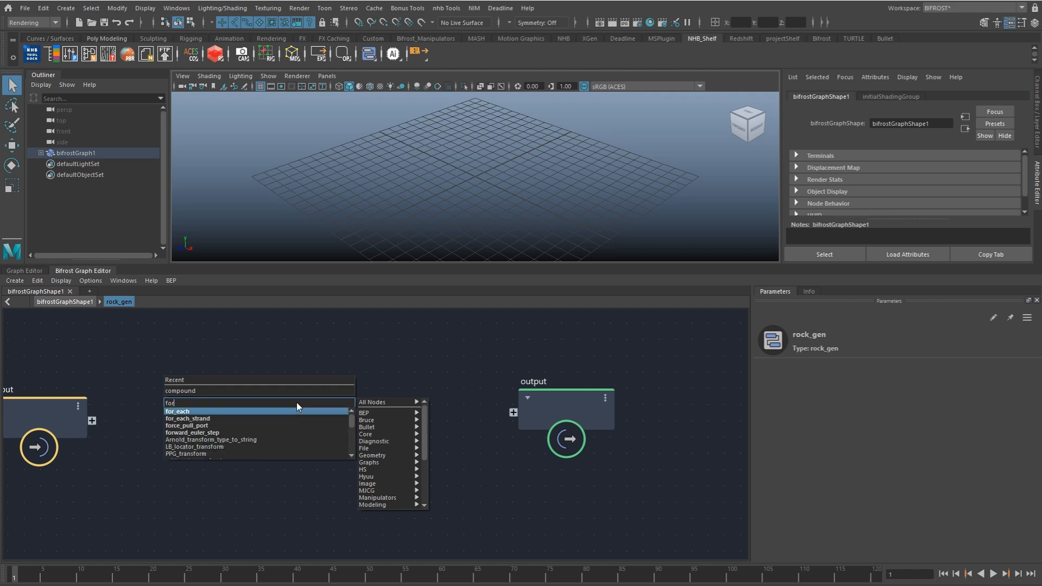
key("Return")
middle_click_drag(295, 402, 405, 415)
left_click_drag(405, 415, 386, 393)
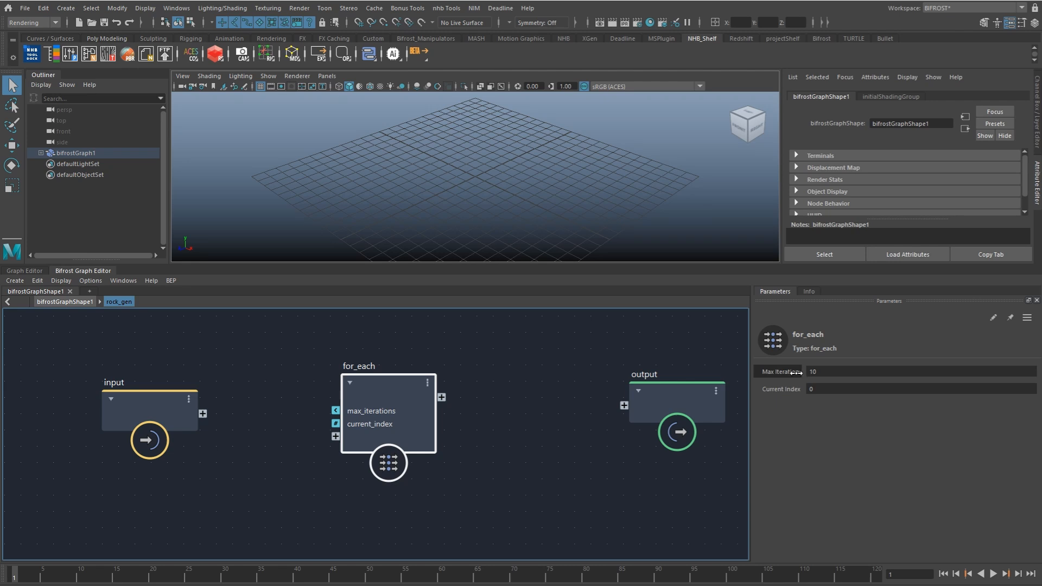
Step: Expose the for_each node's max_iterations on the rock_gen input node and rename the new port num
left_click_drag(796, 373, 798, 373)
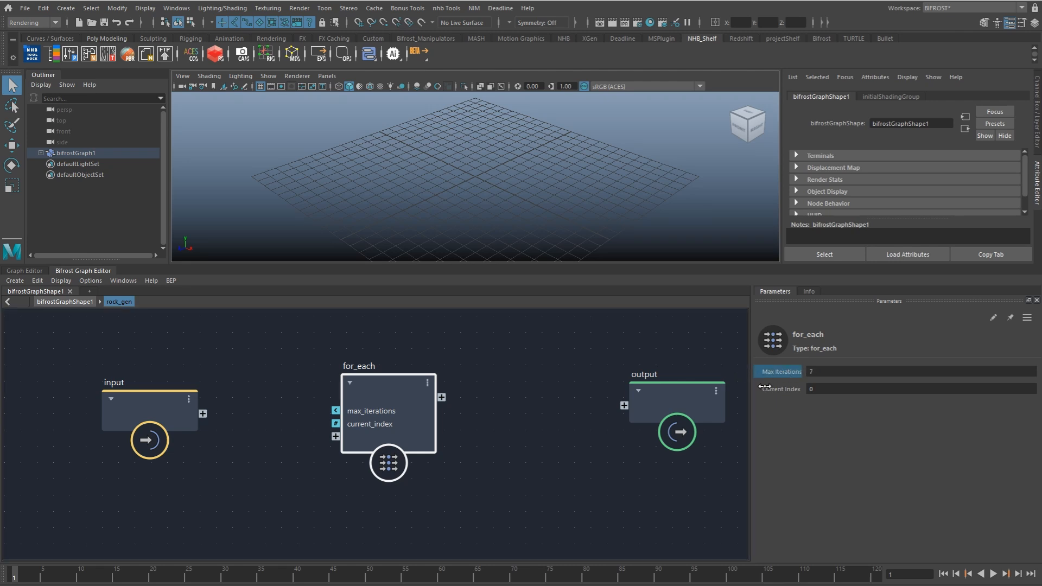
middle_click_drag(339, 396, 433, 396)
left_click_drag(428, 415, 282, 418)
left_click(256, 426)
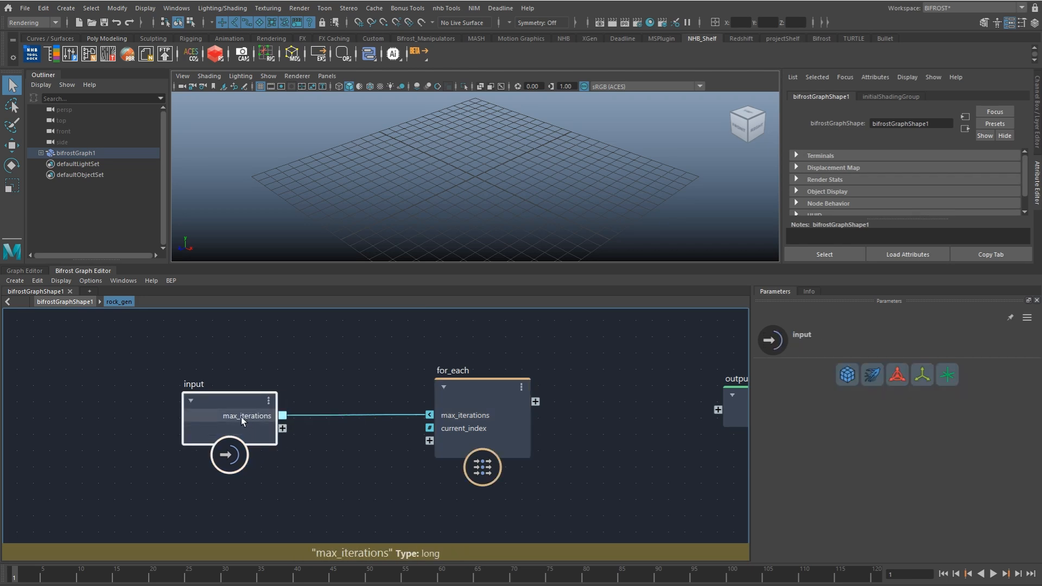
right_click(241, 416)
left_click(283, 447)
type("num")
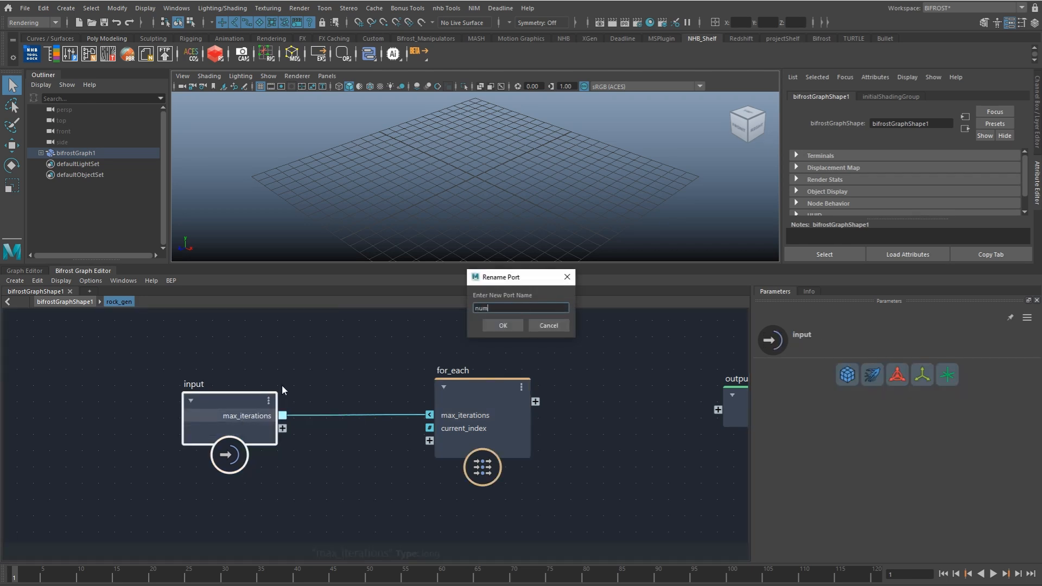
key("Return")
middle_click_drag(452, 426, 400, 429)
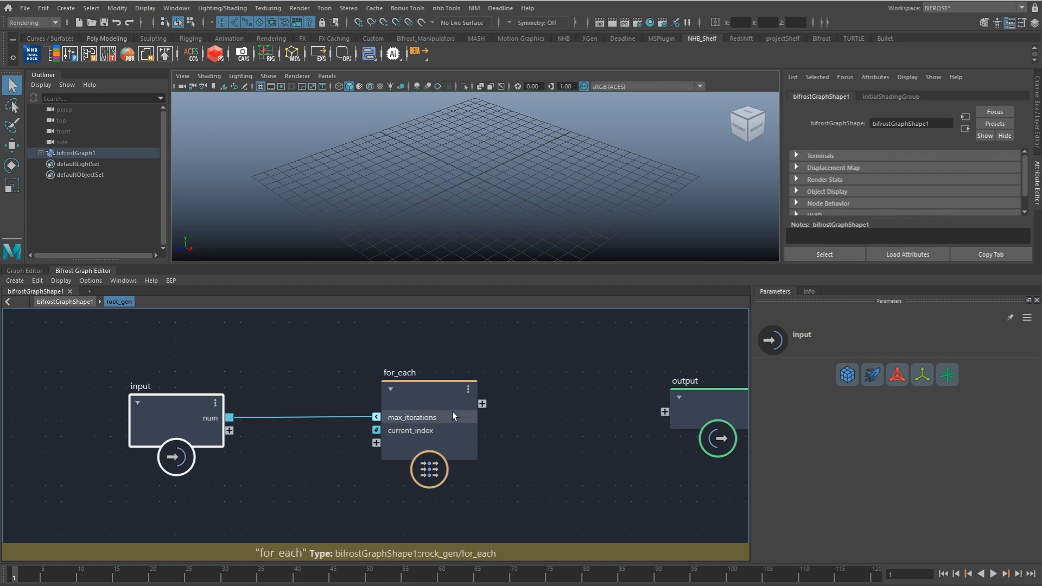
Step: Inside the for_each, add a create_mesh_cube node and make room for it between input and output
double_click(423, 395)
key("Tab")
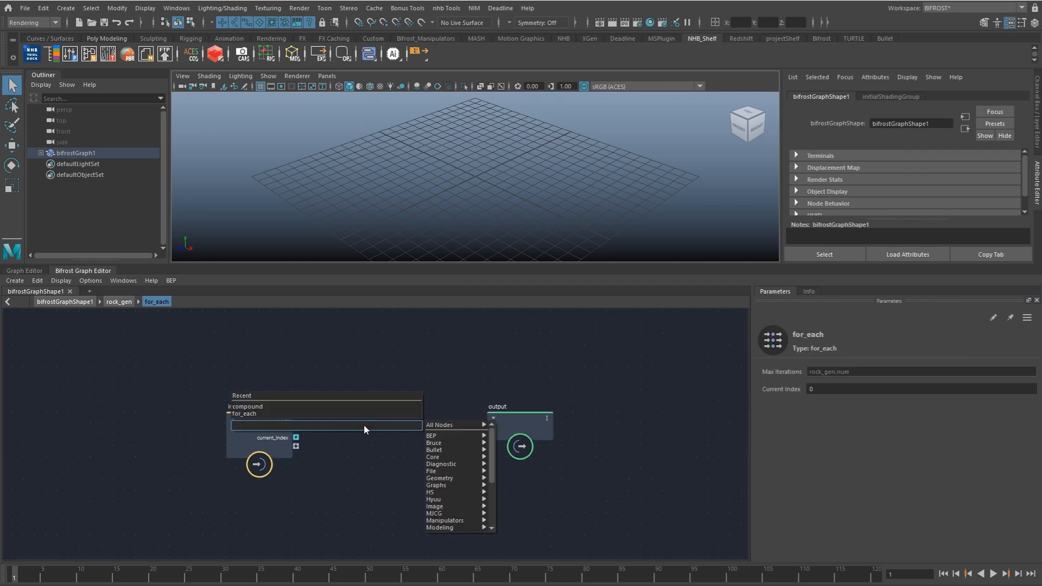
type("cube")
key("Down")
key("Down")
key("Down")
key("Down")
key("Return")
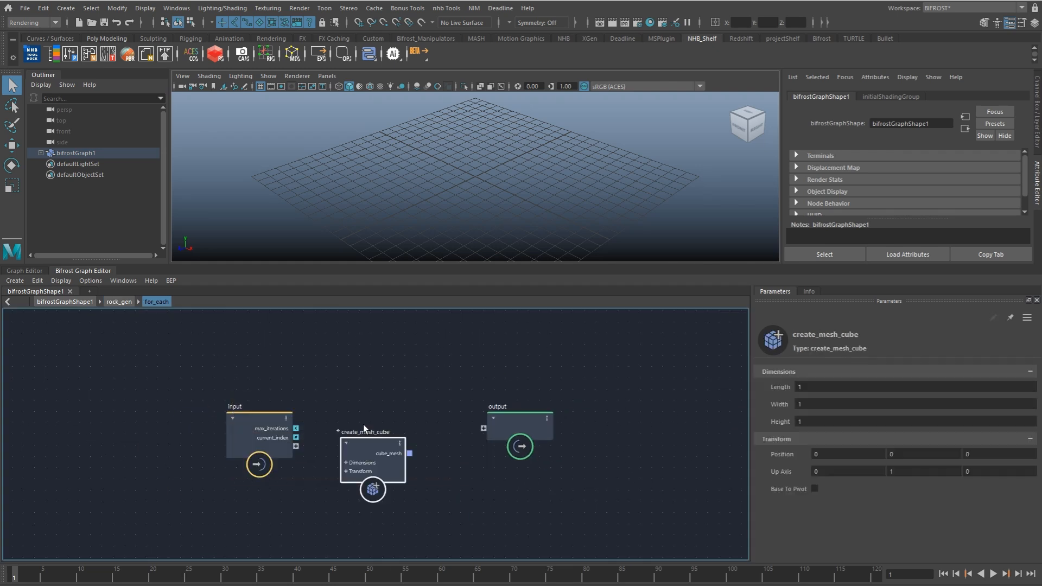
left_click_drag(493, 428, 553, 430)
left_click_drag(393, 461, 372, 432)
Step: Add a catmull_clark_subdivide_mesh_loopable node, feed it the cube mesh, and connect its out_mesh to the for_each output
key("Tab")
type("subd")
key("Down")
key("Down")
key("Down")
key("Down")
key("Down")
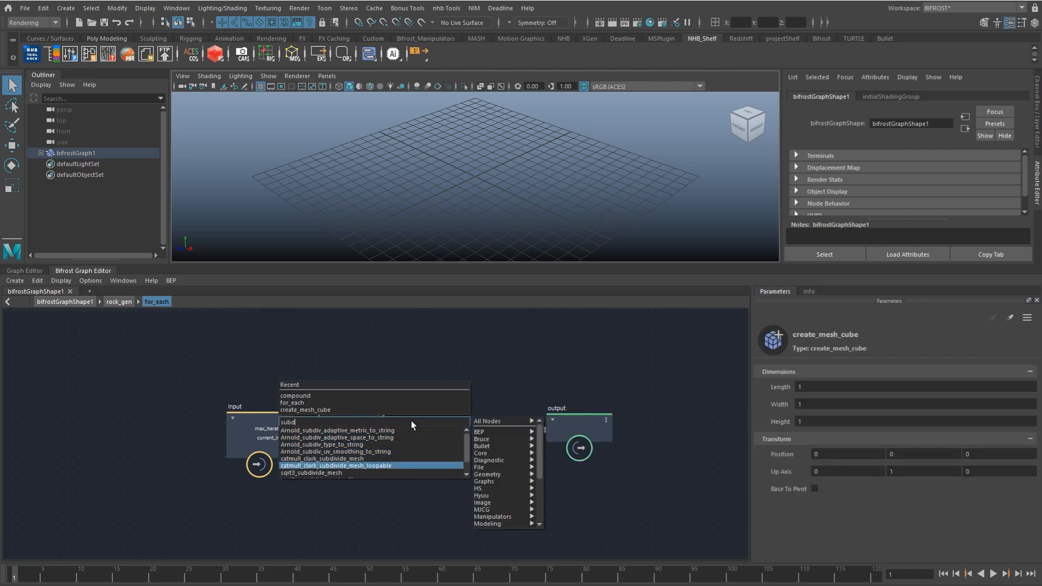
left_click(364, 466)
left_click_drag(387, 423, 407, 436)
left_click_drag(480, 426, 543, 430)
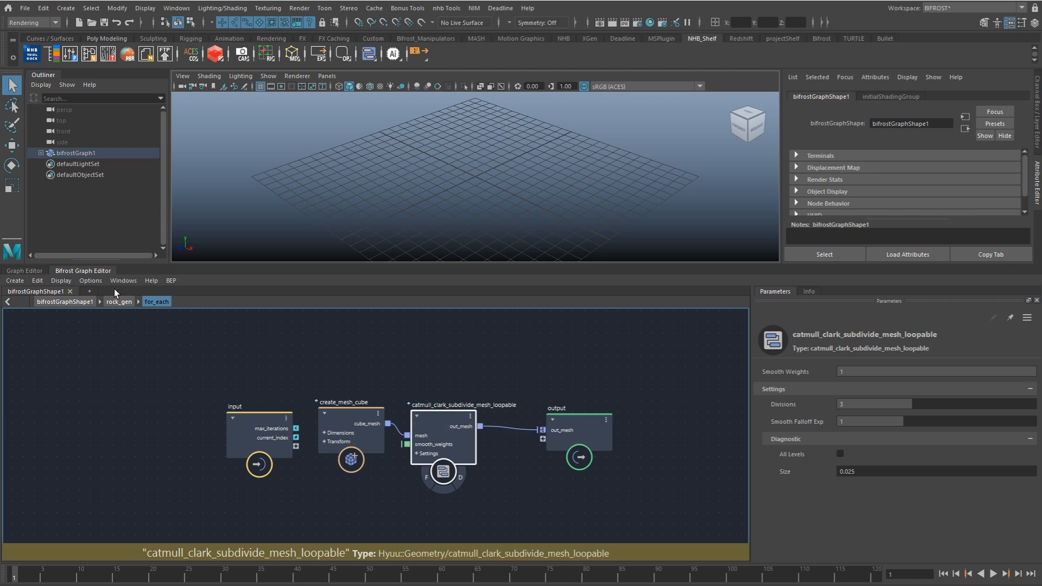
Step: Pass out_mesh from the for_each through the rock_gen output to the top-level graph output to preview it in the viewport
left_click(119, 302)
left_click_drag(481, 404, 664, 412)
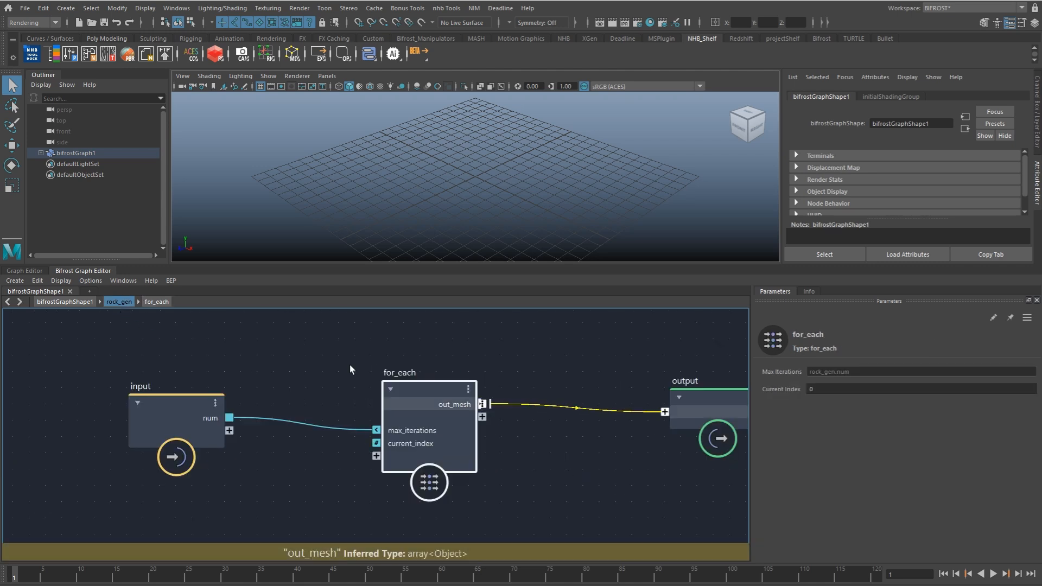
left_click(64, 302)
left_click_drag(374, 452, 512, 440)
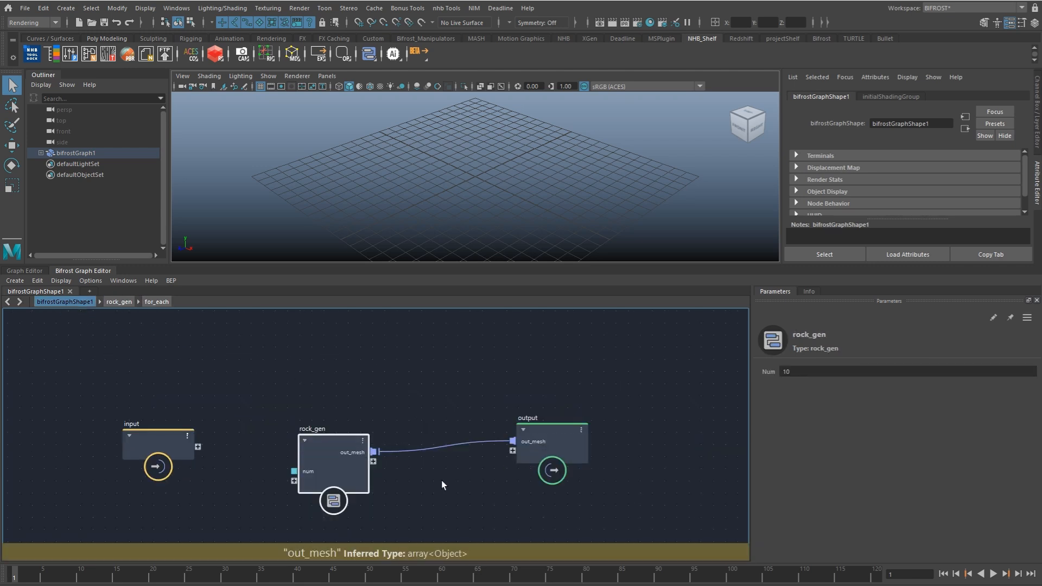
right_click_drag(521, 201, 830, 197, "alt")
right_click_drag(488, 206, 635, 206, "alt")
Step: Put the rock_gen node's num port into a new port group named base
left_click(383, 486)
right_click(312, 473)
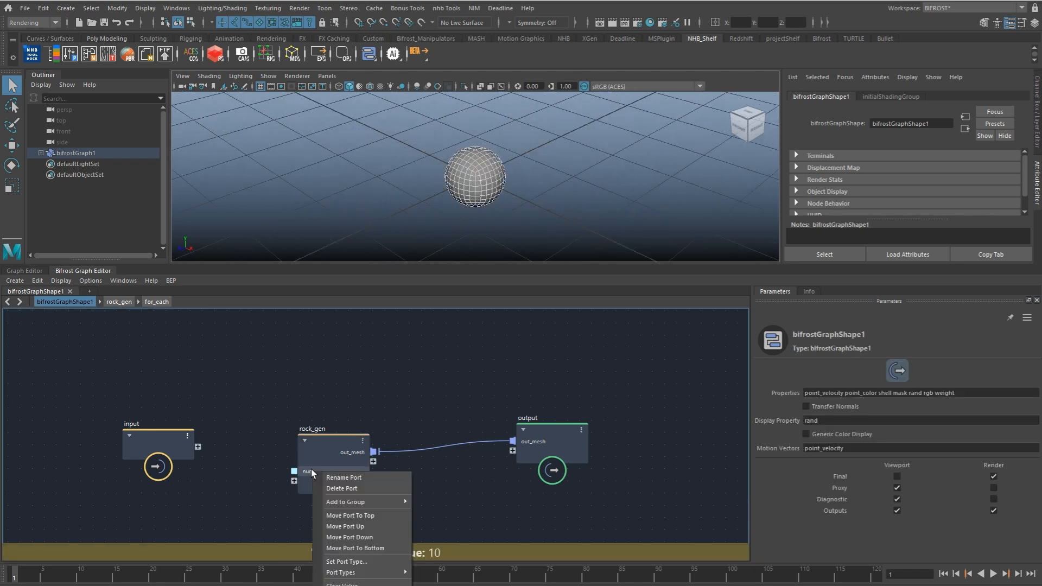
mouse_move(368, 499)
left_click(434, 502)
type("base")
key("Return")
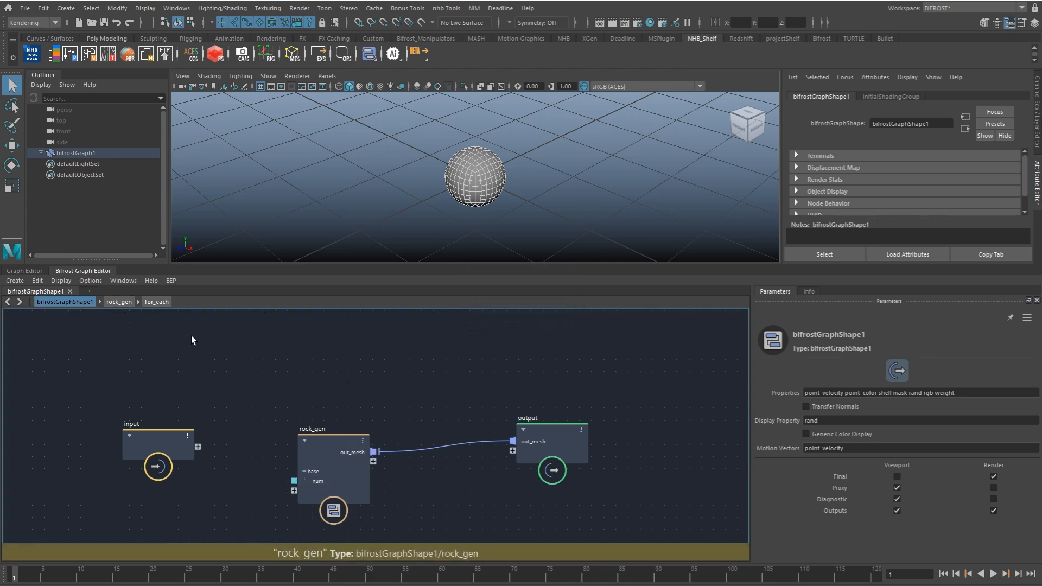
Step: Return to the for_each contents, expand the create_mesh_cube Dimensions ports, and space out the nodes beside the input
double_click(323, 444)
middle_click_drag(331, 451, 375, 417, "alt")
double_click(313, 395)
middle_click_drag(313, 399, 432, 391, "alt")
scroll(432, 390, "down", 4)
left_click_drag(364, 425, 154, 433)
scroll(291, 428, "up", 3)
left_click(432, 420)
left_click_drag(465, 400, 399, 411)
scroll(532, 431, "down", 3)
middle_click_drag(603, 429, 483, 430, "alt")
left_click_drag(606, 426, 623, 420)
middle_click_drag(249, 429, 357, 412, "alt")
scroll(304, 426, "up", 1)
left_click_drag(249, 419, 220, 421)
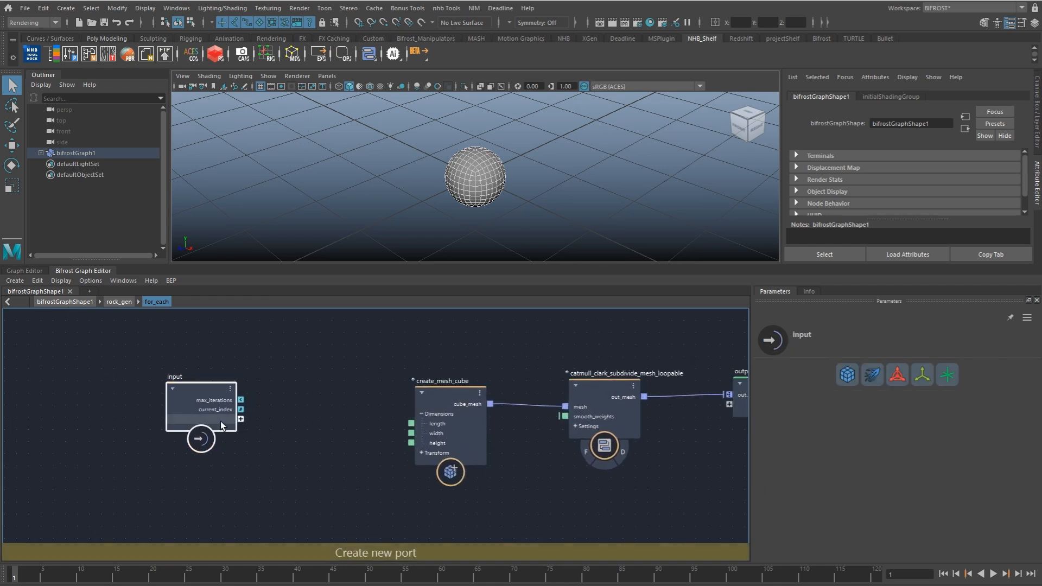
Step: Add a random_value node between the input and create_mesh_cube nodes
middle_click_drag(348, 340, 363, 336, "alt")
key("Tab")
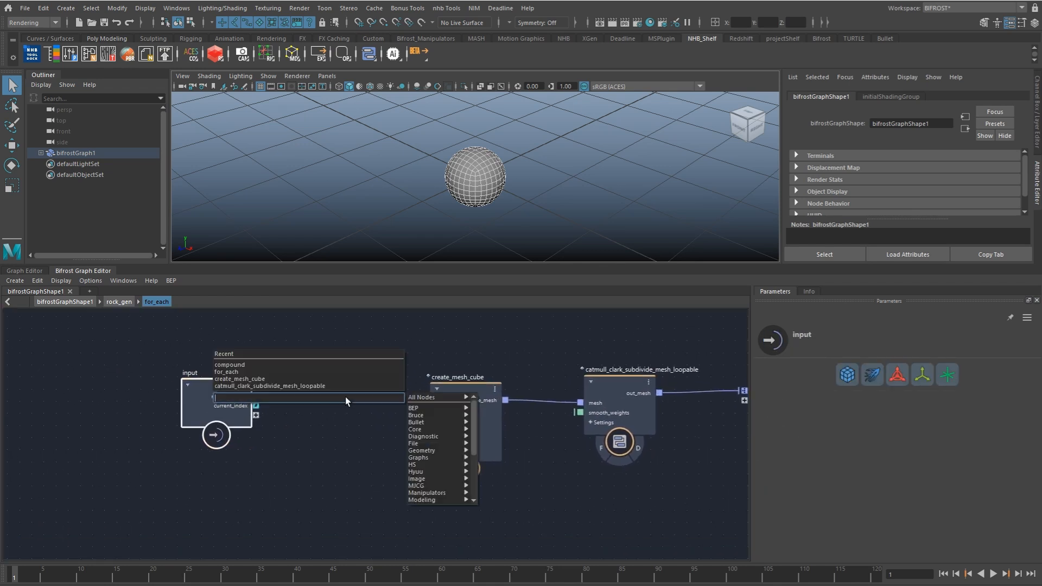
type("random")
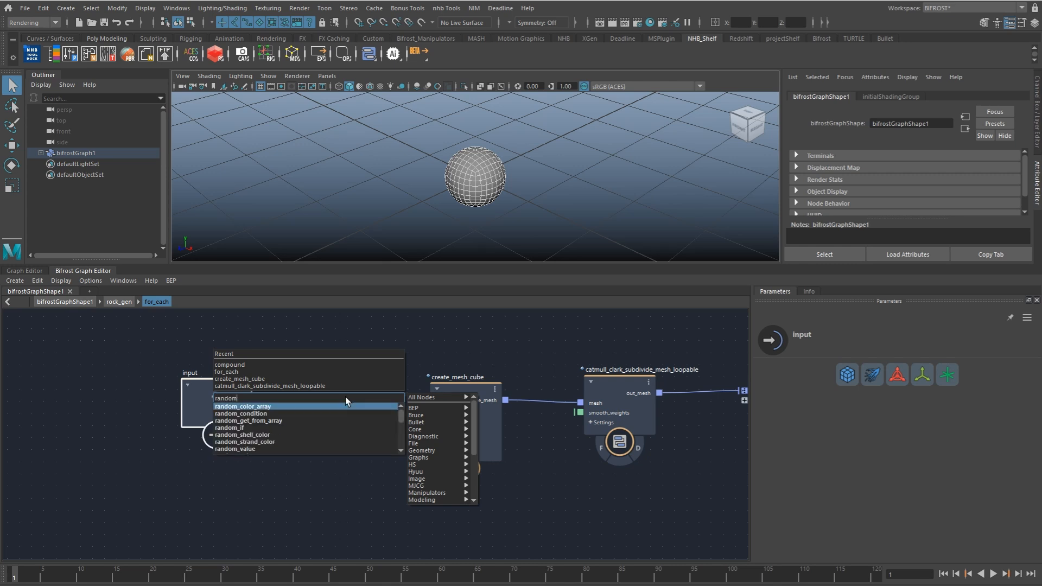
key("Down")
key("Down")
key("Return")
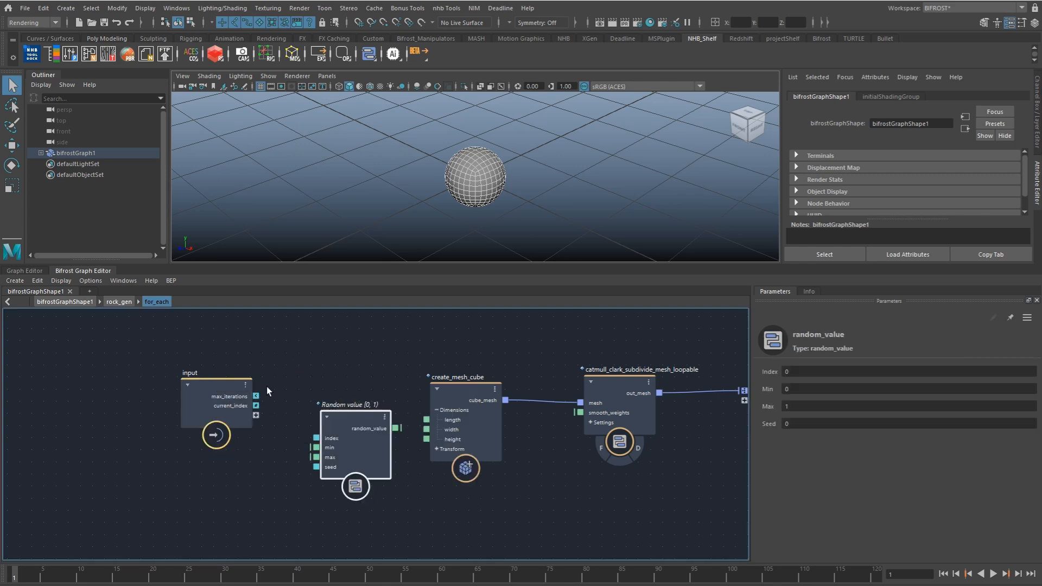
Step: Wire current_index to the random value's index, expose its seed, and feed random_value into the cube's length, width and height
left_click_drag(256, 405, 219, 434)
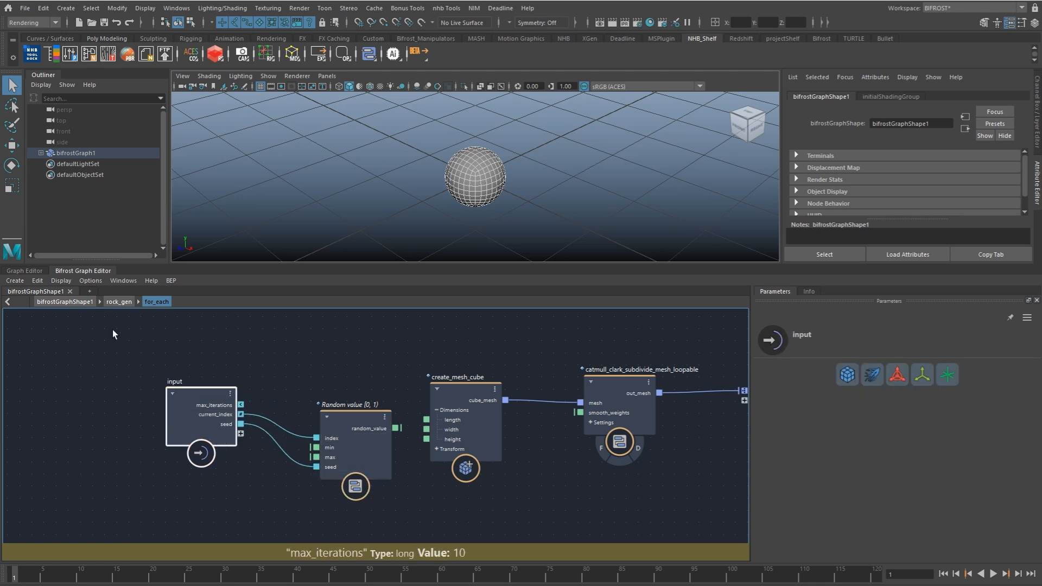
left_click_drag(396, 428, 429, 437)
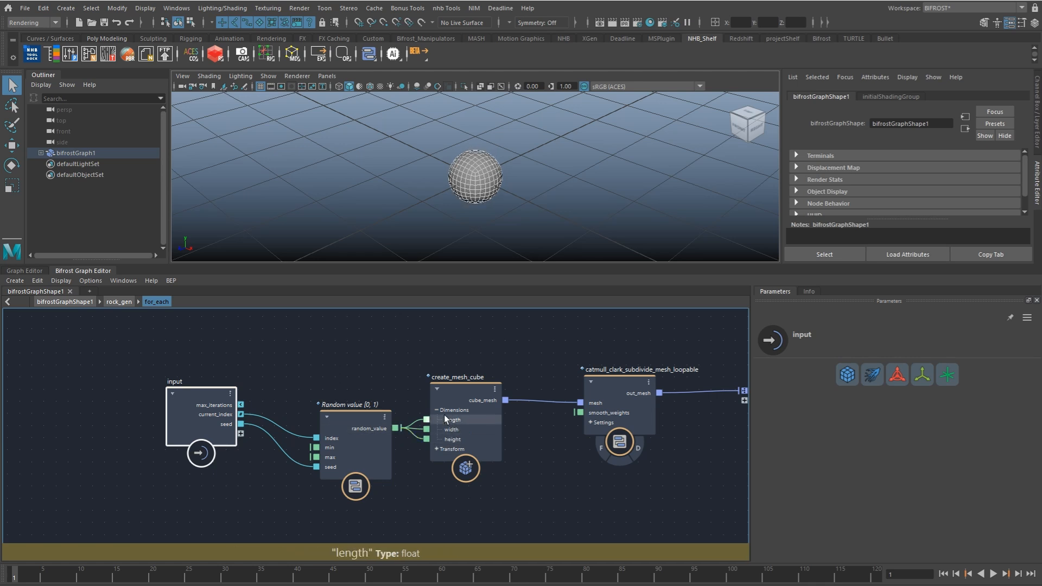
left_click(436, 415)
left_click(207, 383)
Step: Expose the random value's min and max on the for_each, and pass seed, min and max up to the rock_gen input
left_click(119, 302)
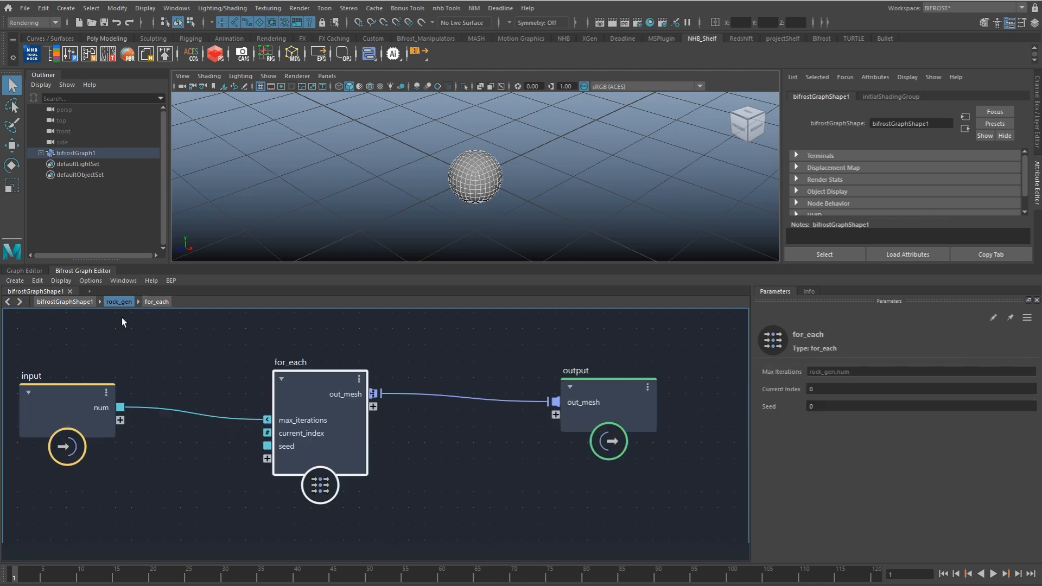
left_click_drag(450, 428, 304, 405)
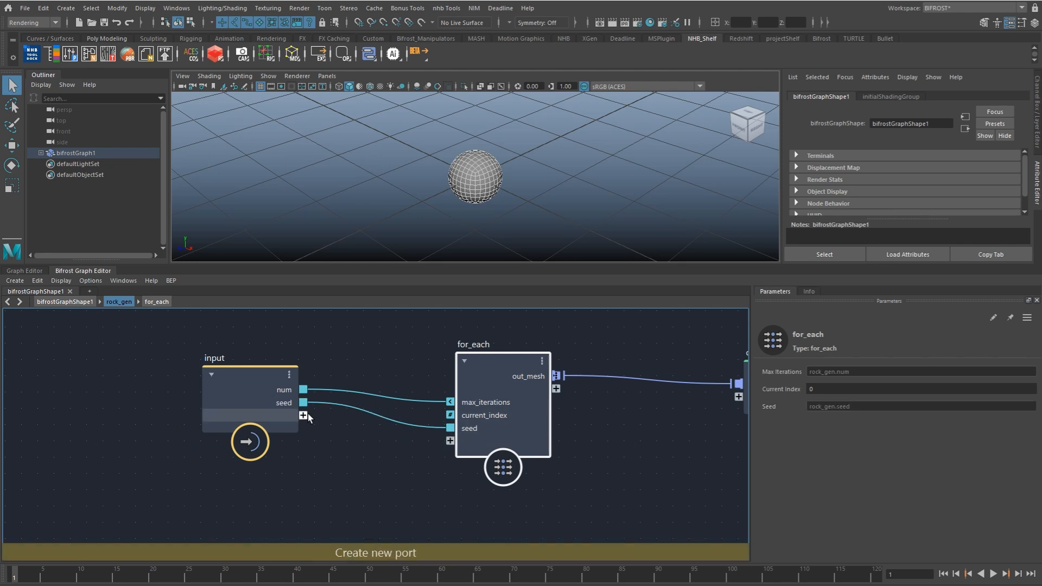
double_click(481, 370)
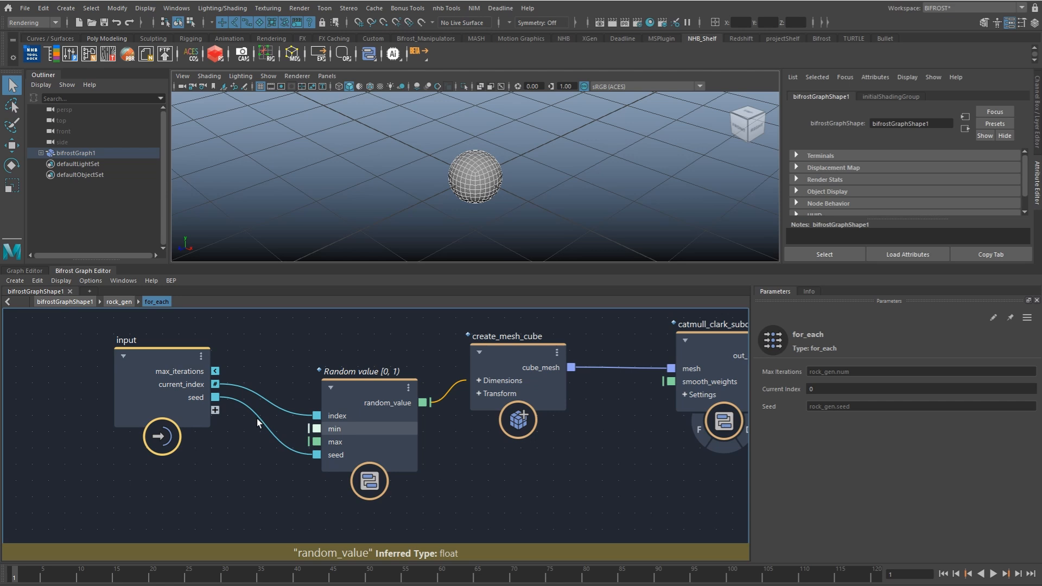
left_click_drag(316, 428, 214, 426)
left_click(119, 302)
left_click_drag(488, 428, 342, 403)
left_click_drag(483, 442, 340, 414)
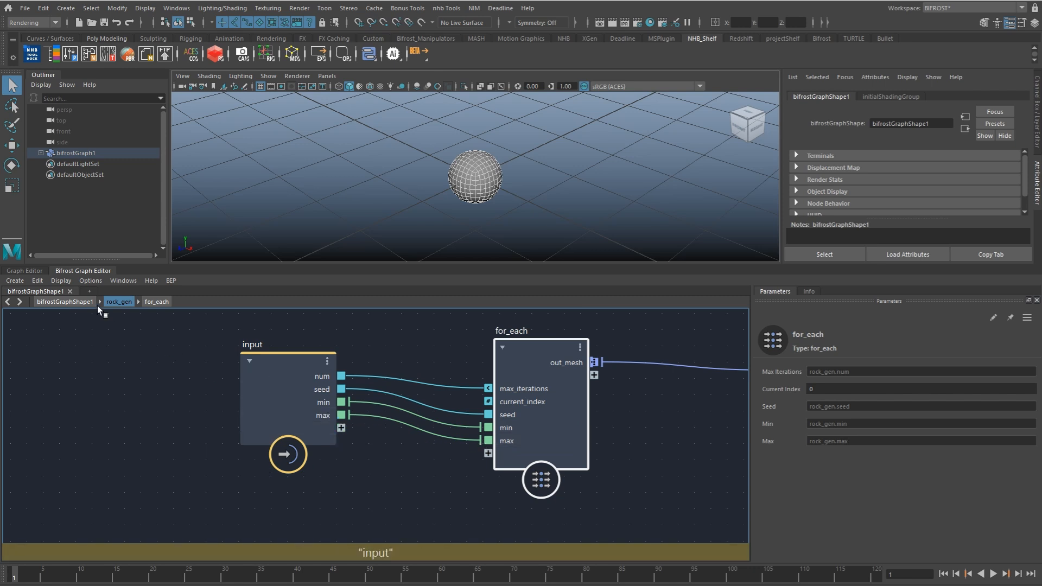
Step: Add the rock_gen node's max, min and seed ports to the base group
left_click(87, 302)
right_click(315, 488)
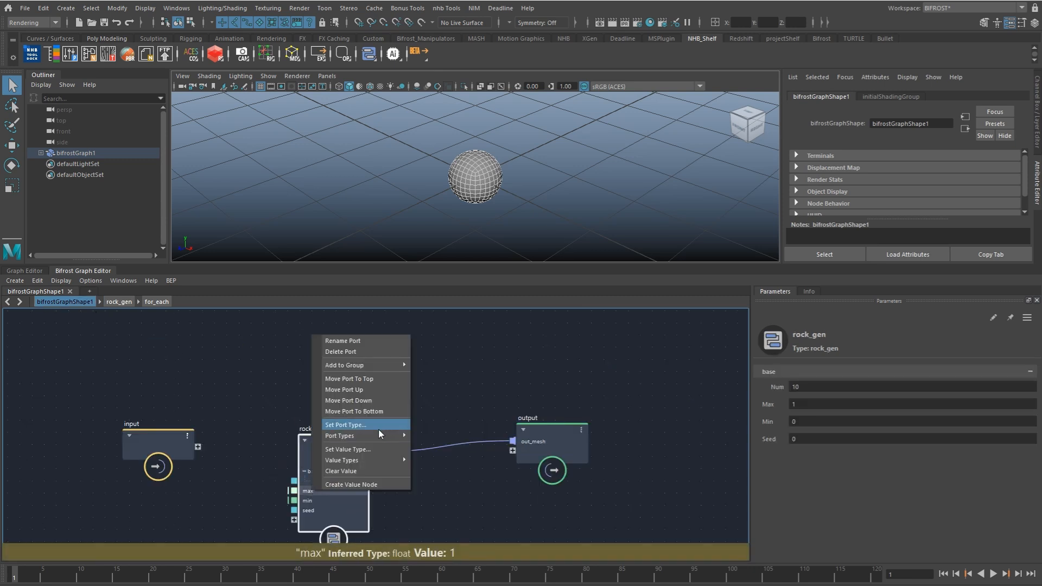
key("Escape")
right_click(314, 500)
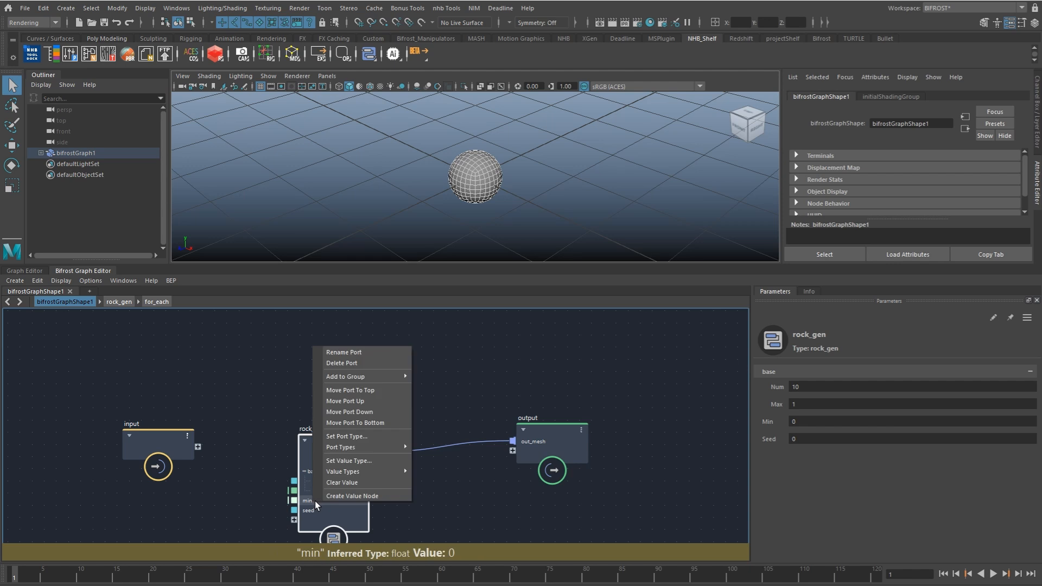
key("Escape")
right_click(304, 509)
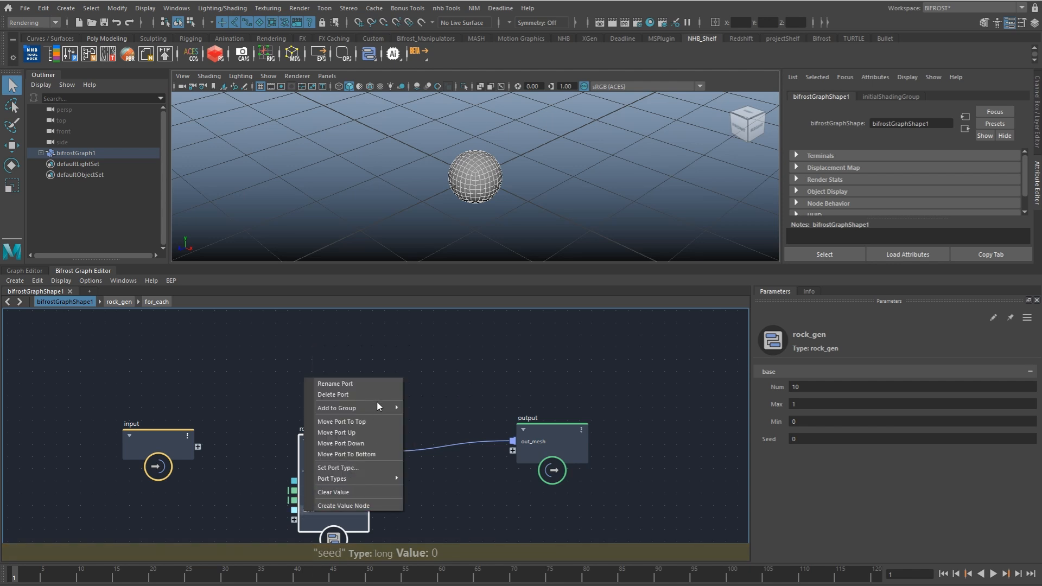
left_click(425, 408)
middle_click_drag(357, 462, 391, 402)
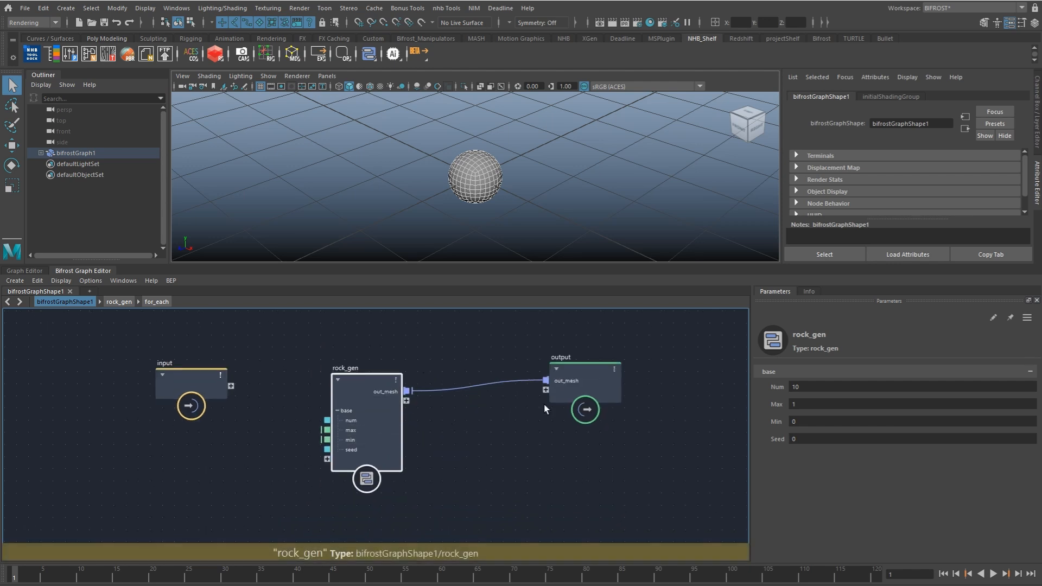
Step: Move the min port above max in the base group and set Min to 0.5
right_click(353, 441)
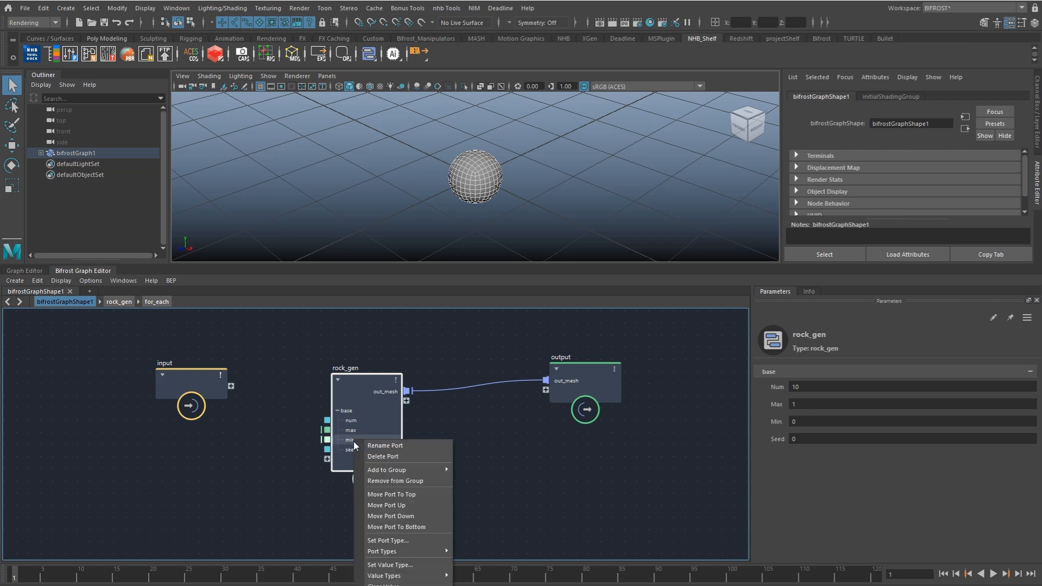
left_click(386, 507)
left_click_drag(816, 404, 894, 408)
type("0.5")
key("Return")
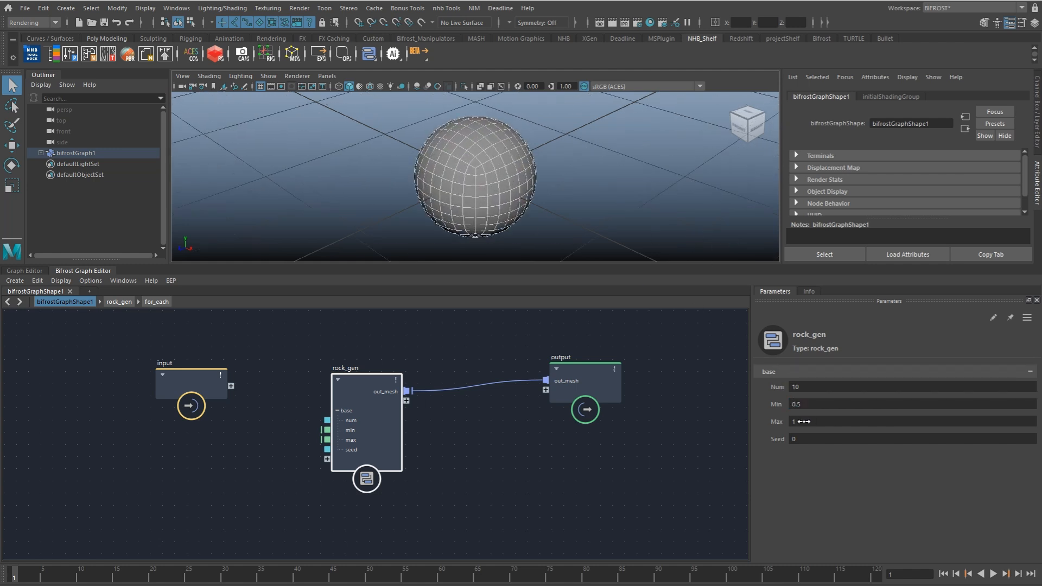
Step: Inspect the overlapping rock meshes in wireframe from several angles, and return to shaded display
key("4")
left_click_drag(592, 204, 584, 200, "alt")
right_click_drag(584, 200, 559, 195, "alt")
left_click_drag(558, 195, 522, 210, "alt")
right_click_drag(625, 191, 525, 198, "alt")
key("5")
Step: Go inside the for_each compound and move its output node far away from catmull_clark_subdivide_mesh_loopable to make room
middle_click_drag(484, 395, 416, 411, "alt")
scroll(421, 409, "down", 1)
left_click(489, 421)
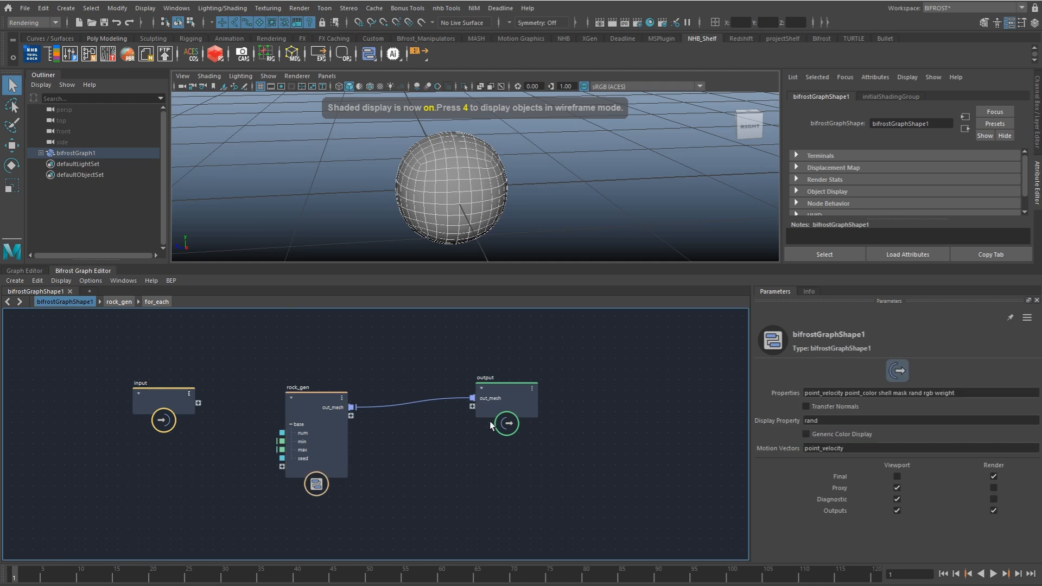
left_click(156, 302)
middle_click_drag(717, 416, 324, 426, "alt")
middle_click_drag(404, 430, 530, 419, "alt")
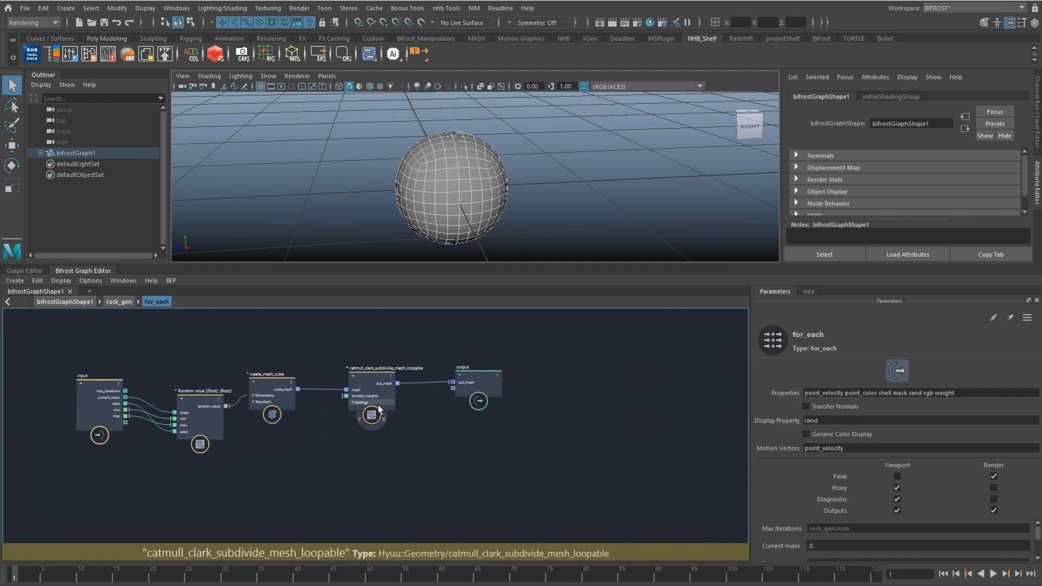
left_click_drag(471, 394, 899, 390)
middle_click_drag(441, 422, 319, 404, "alt")
scroll(319, 404, "down", 5)
scroll(430, 384, "up", 5)
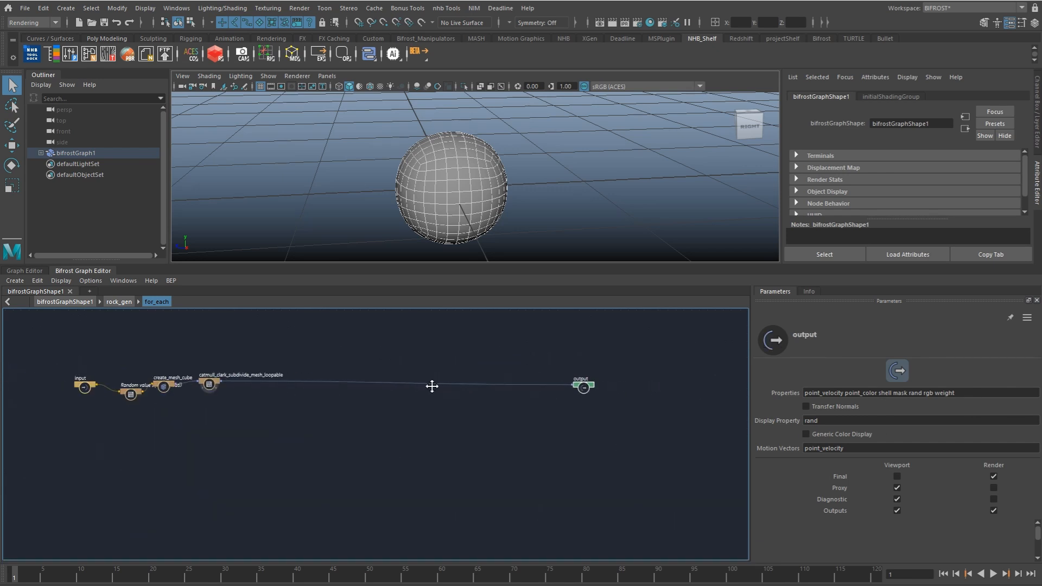
Step: Insert a transform_points node on the connection between catmull_clark_subdivide_mesh_loopable and the for_each output
key("Tab")
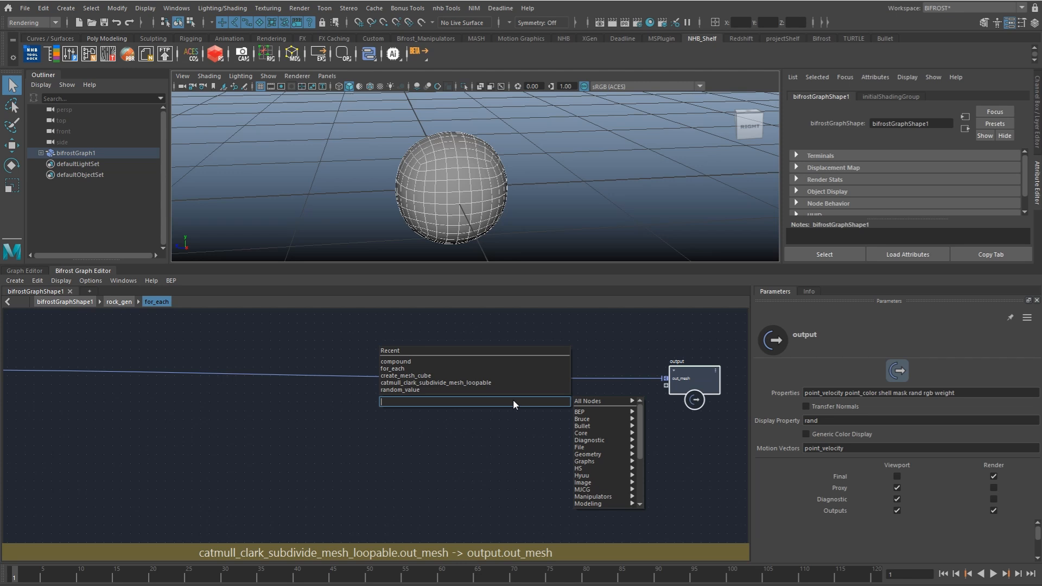
type("transform")
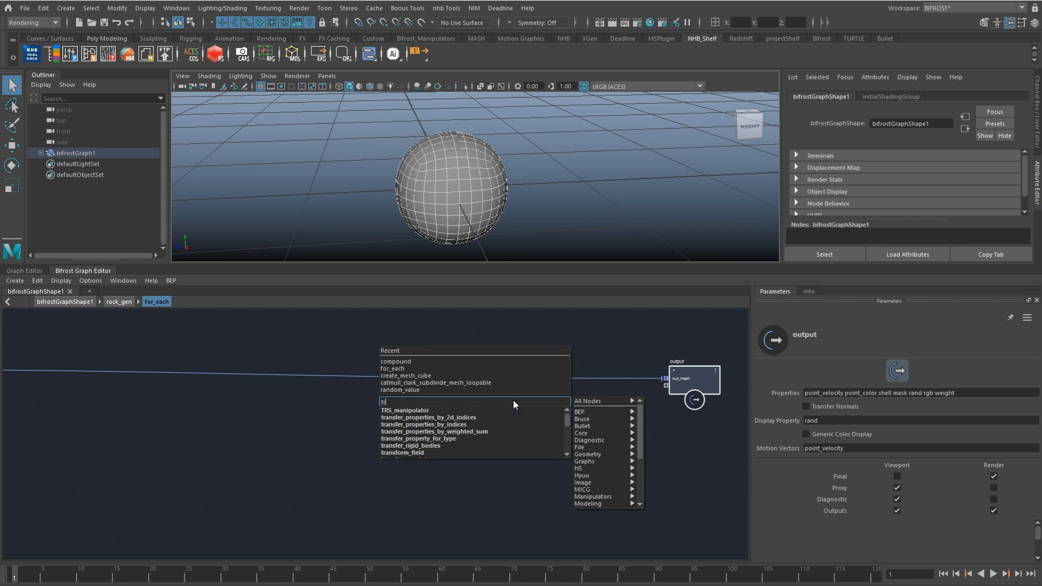
key("Down")
key("Down")
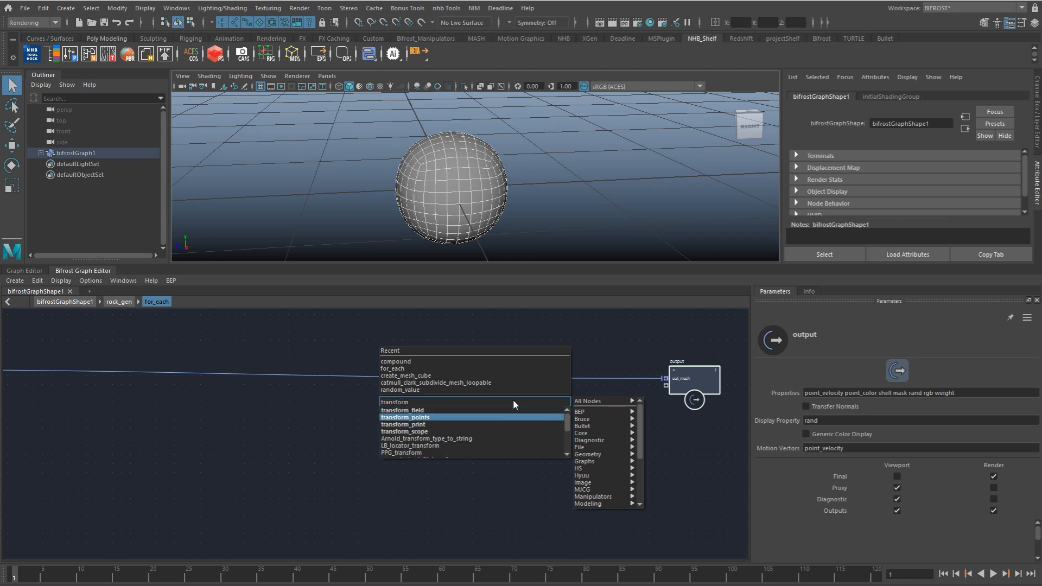
key("Return")
left_click_drag(511, 424, 507, 382)
left_click(514, 398)
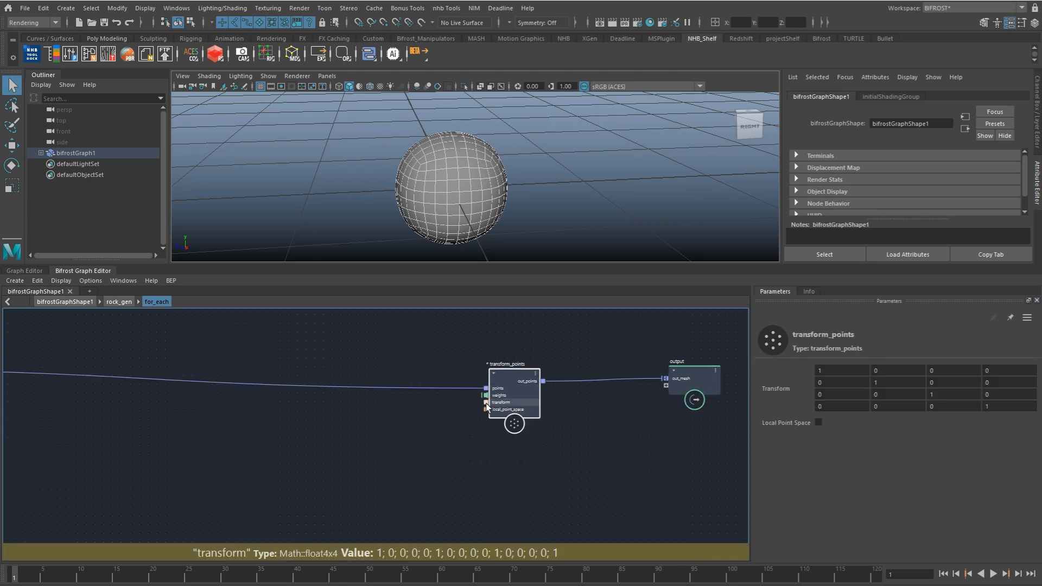
Step: Add an SRT_to_matrix node and connect its transform output to the transform port of transform_points
left_click(421, 413)
key("Tab")
type("srt")
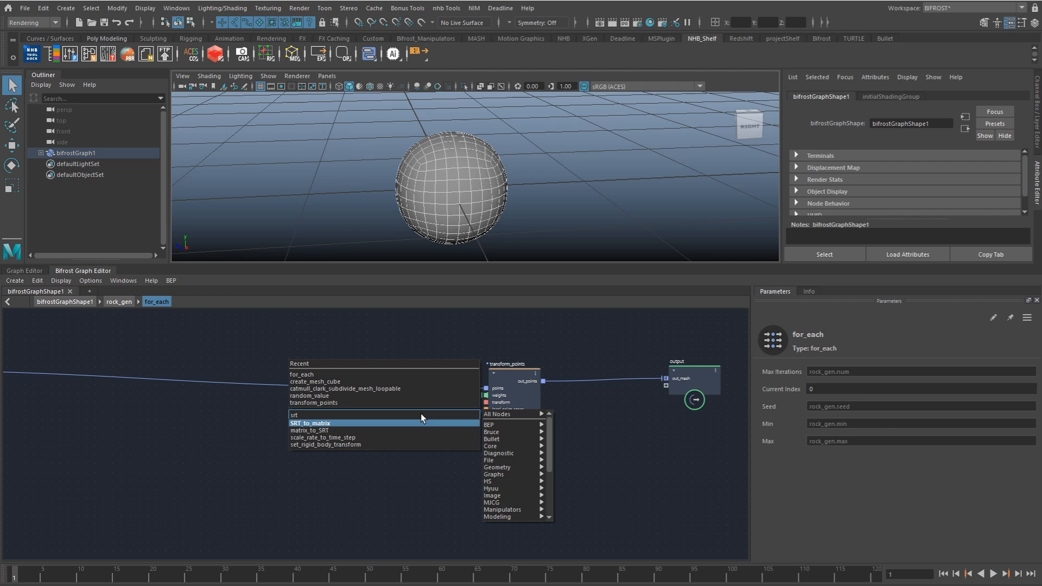
key("Return")
left_click_drag(457, 437, 486, 403)
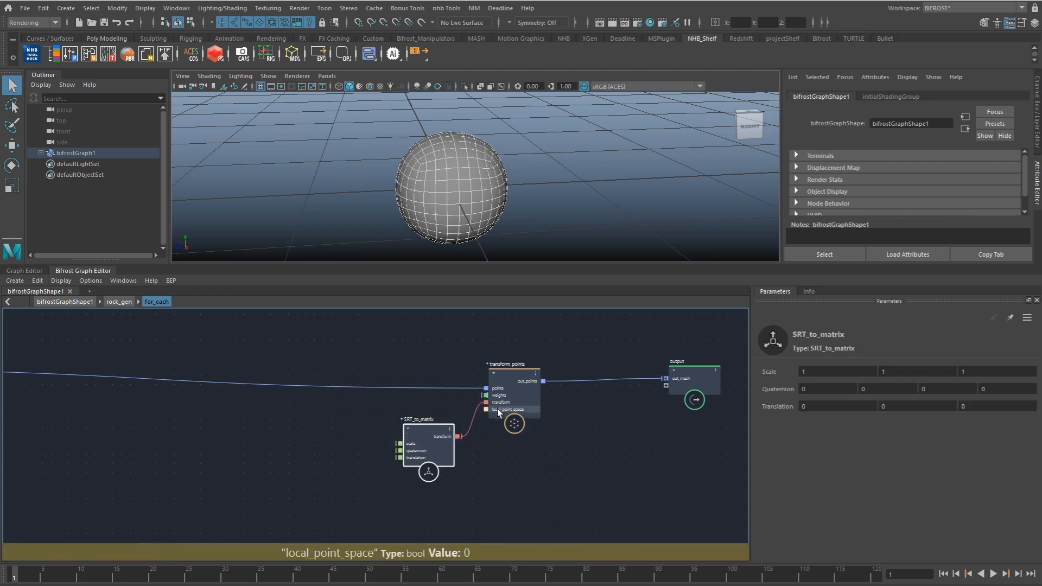
Step: Add a second input node, expose SRT_to_matrix's translation on it, and pass that port up to the rock_gen input
middle_click_drag(397, 457, 536, 438)
left_click_drag(535, 439, 476, 434)
type("inpu")
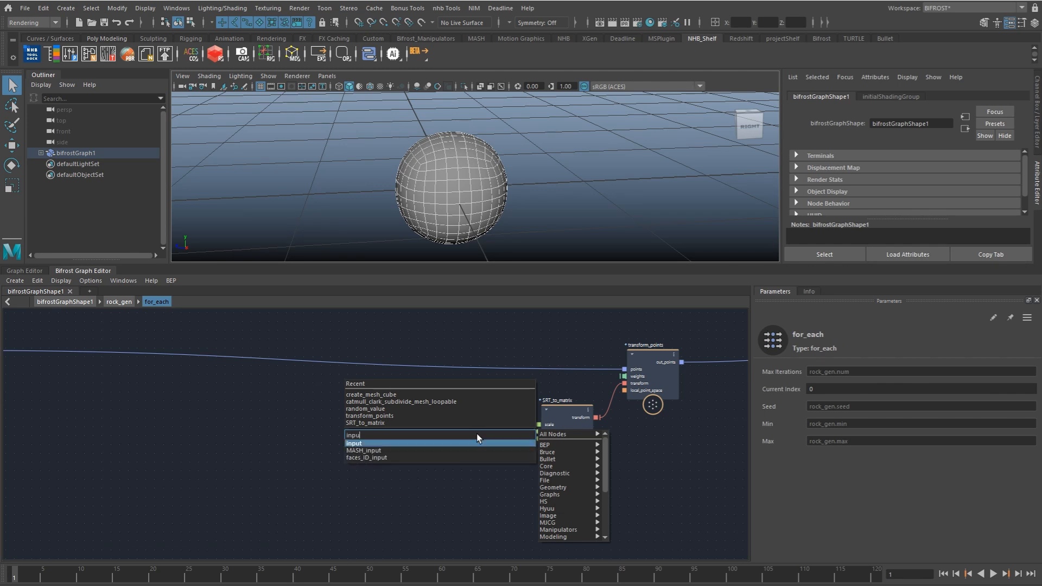
key("Return")
left_click_drag(538, 440, 451, 443)
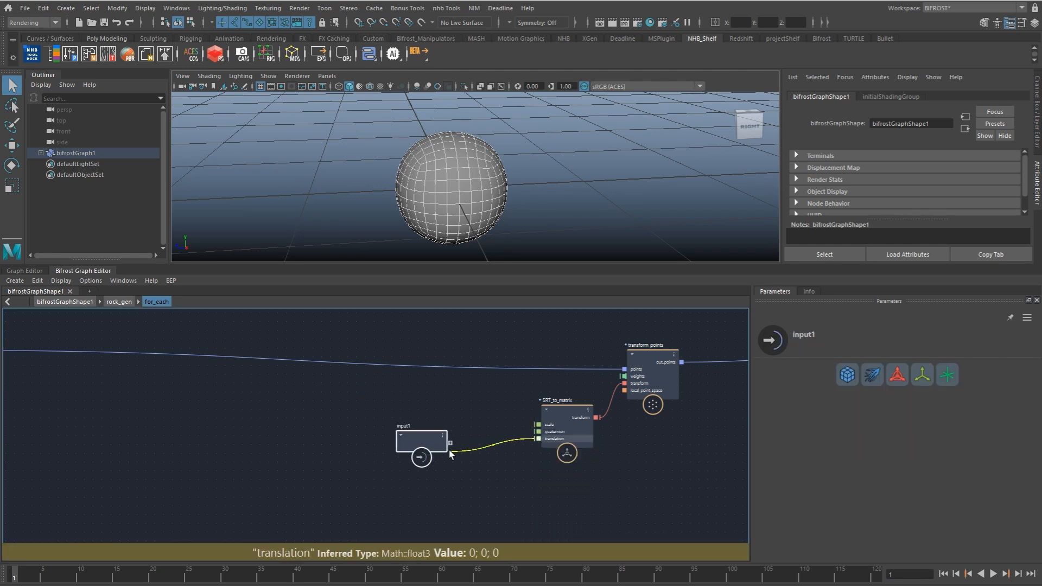
left_click(118, 304)
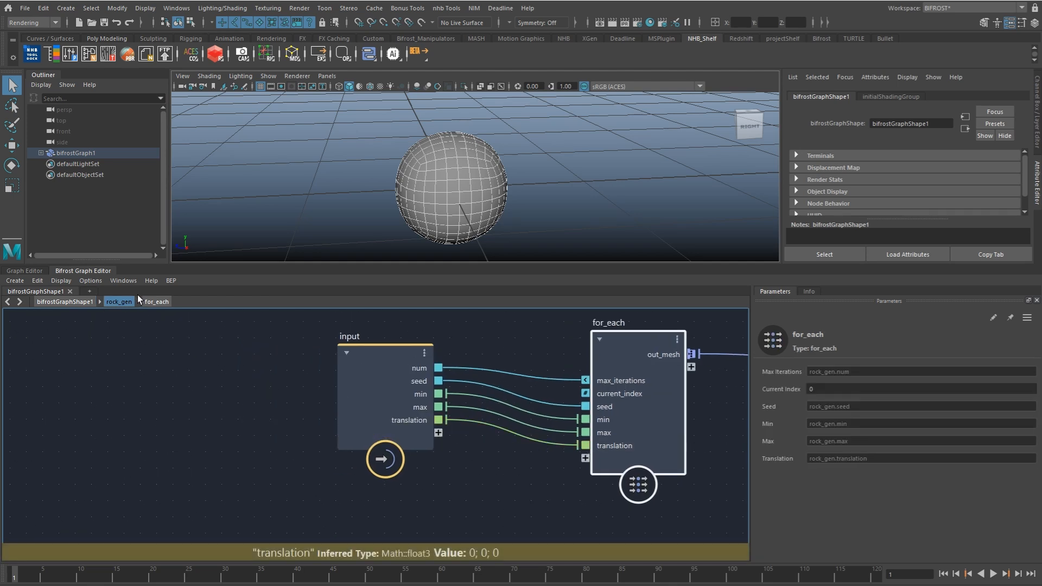
Step: Set the port type of rock_gen's translation port to its resolved type, Math::float3
left_click(85, 303)
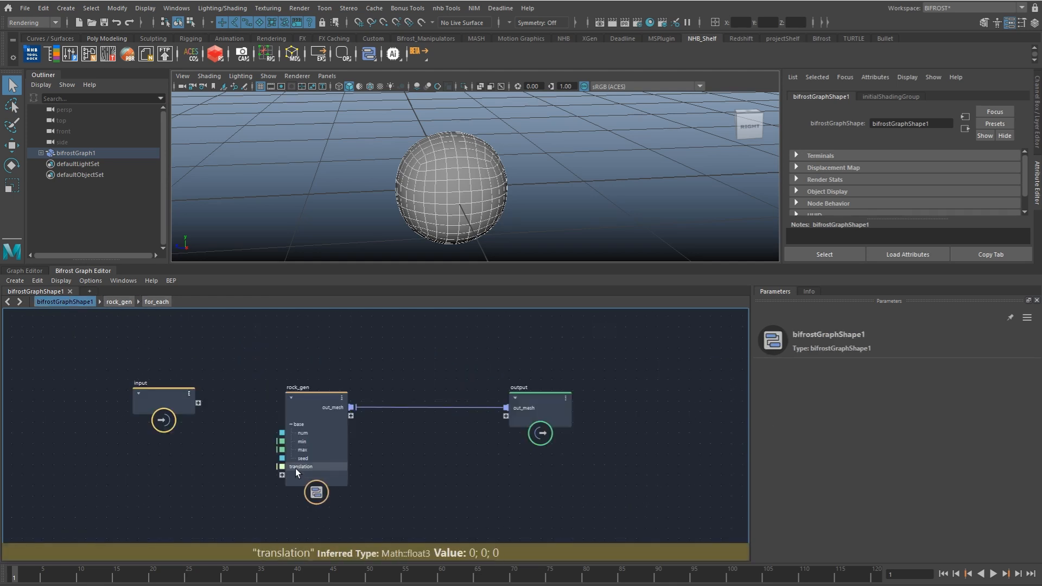
right_click(286, 467)
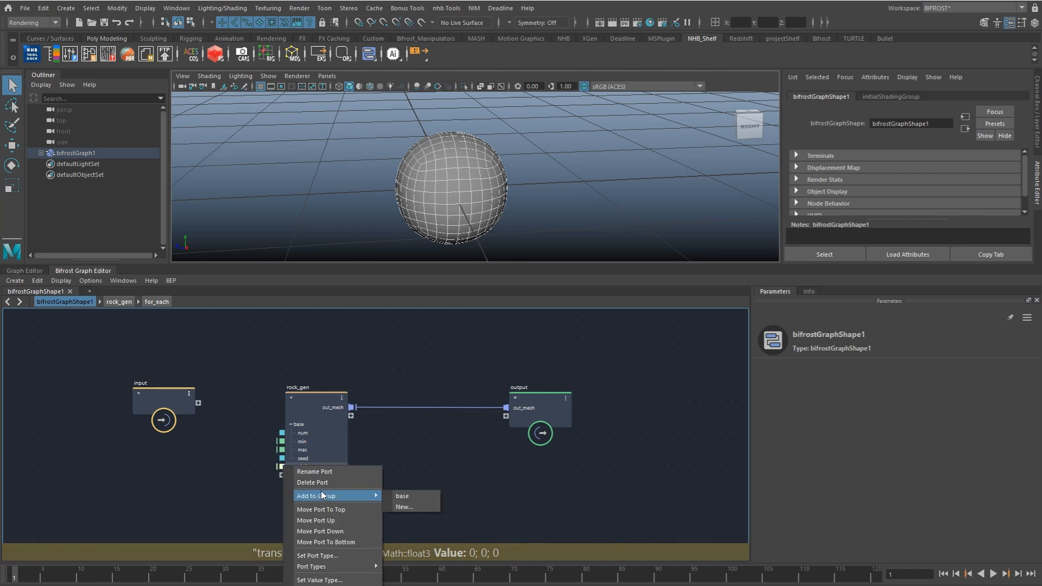
mouse_move(331, 567)
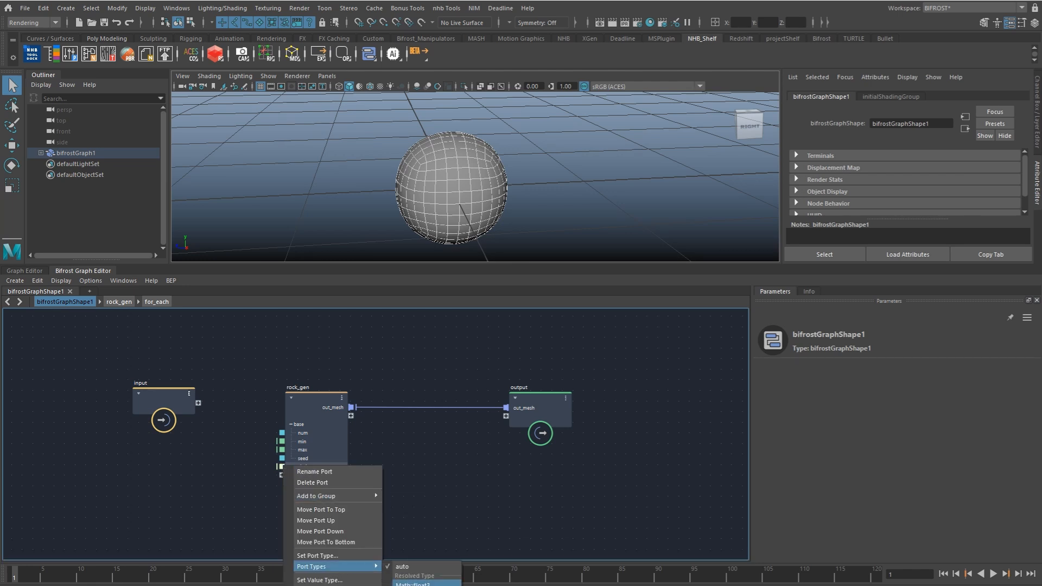
left_click(417, 583)
Step: Add a multiply node inside for_each and connect input1's translation to it
left_click(163, 301)
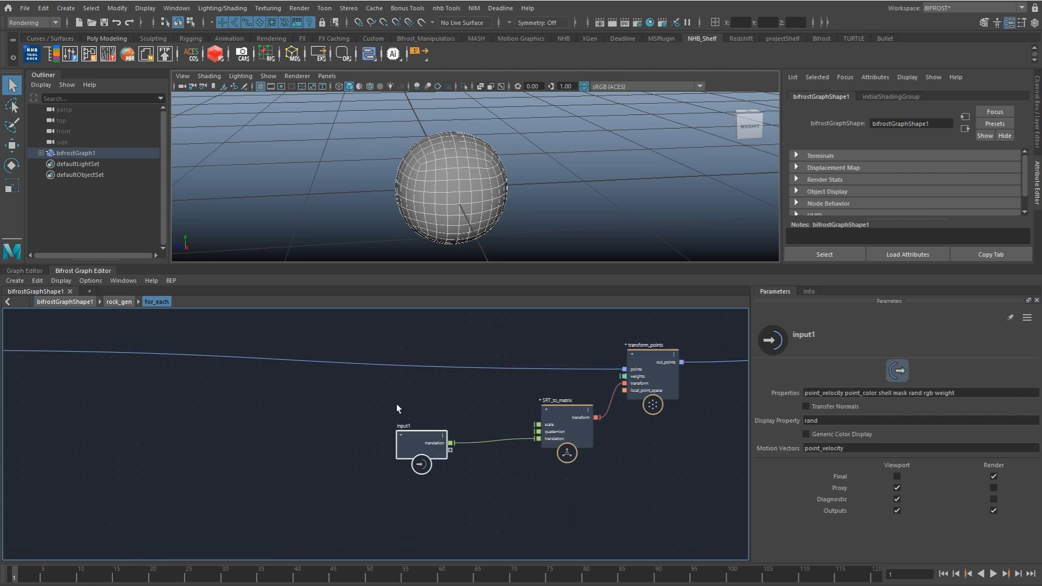
key("Tab")
type("mult")
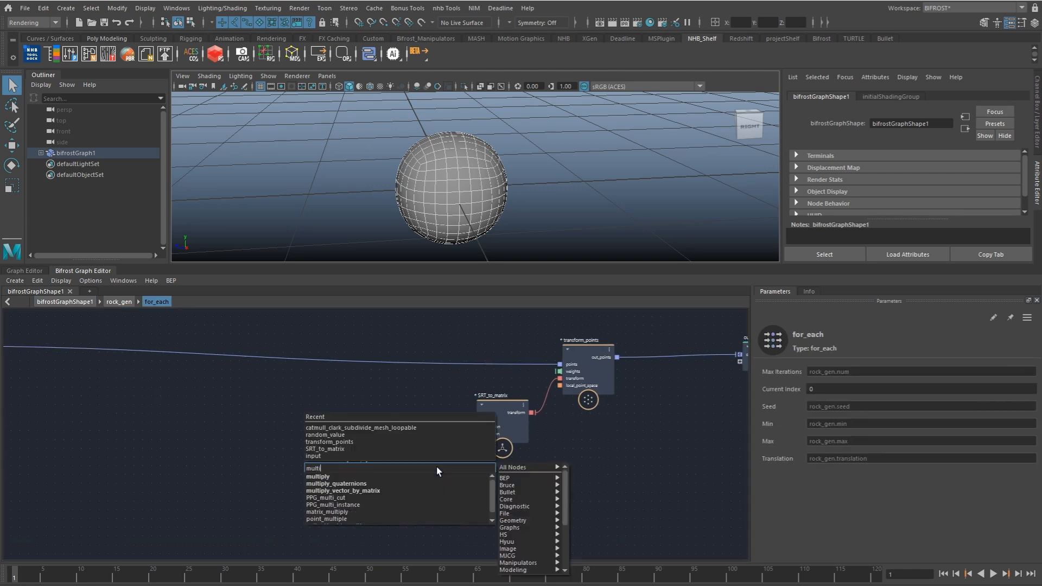
key("Return")
left_click_drag(385, 438, 423, 499)
Step: Convert current_index with a to_float node, feed it into multiply, and connect the multiply output to SRT_to_matrix's translation
middle_click_drag(260, 437, 673, 481, "alt")
right_click_drag(672, 480, 312, 454, "alt")
middle_click_drag(218, 426, 290, 422, "alt")
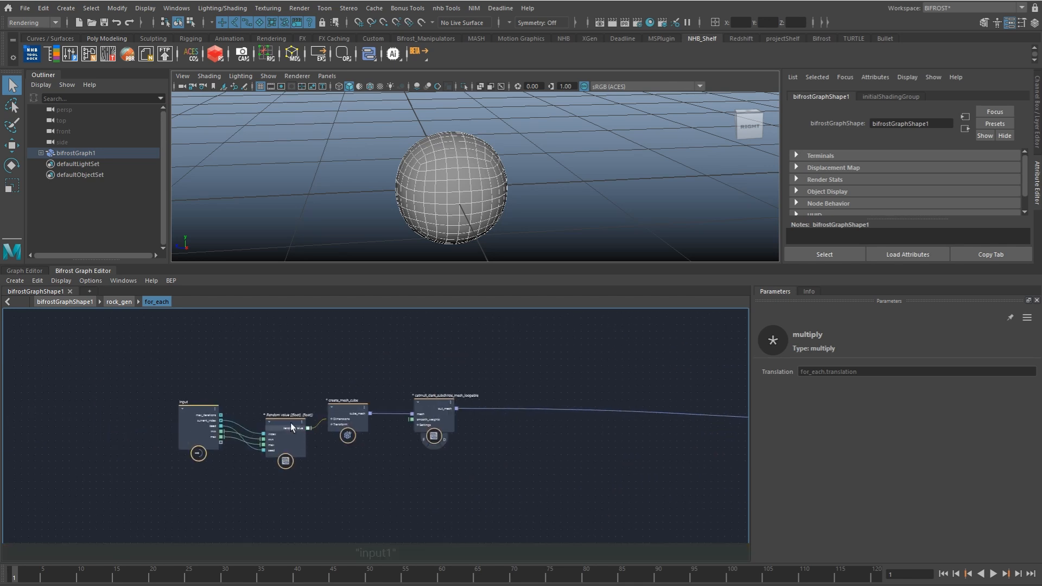
right_click_drag(224, 420, 285, 429, "alt")
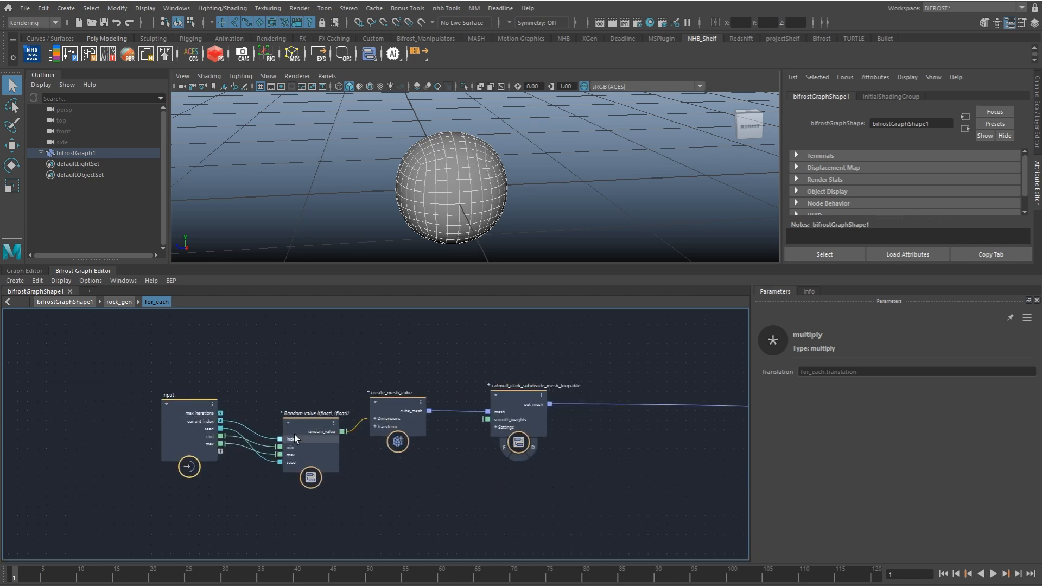
left_click_drag(475, 431, 404, 470)
type("tofl")
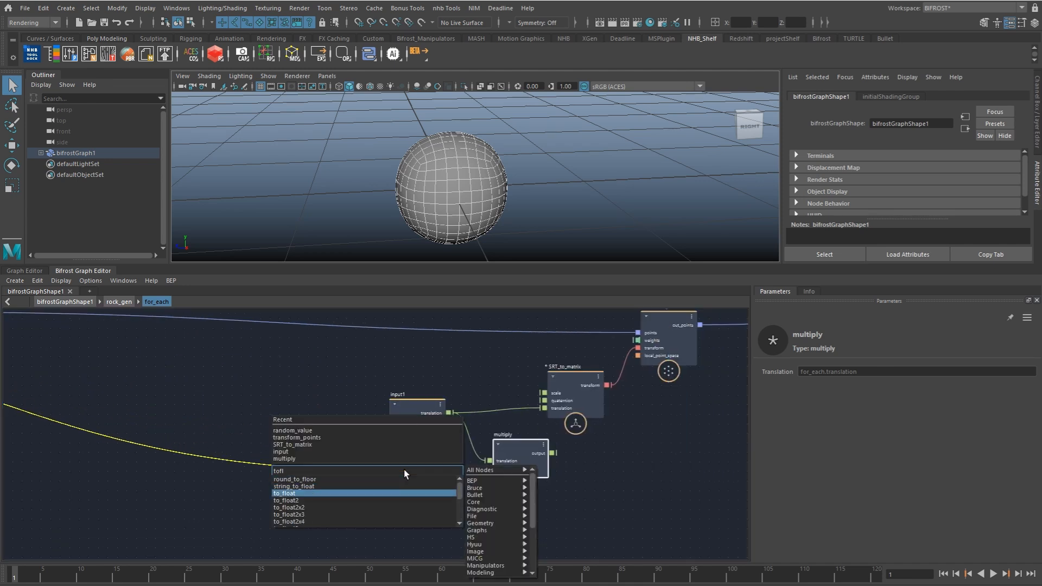
key("Return")
left_click_drag(444, 493, 489, 468)
left_click_drag(553, 453, 544, 408)
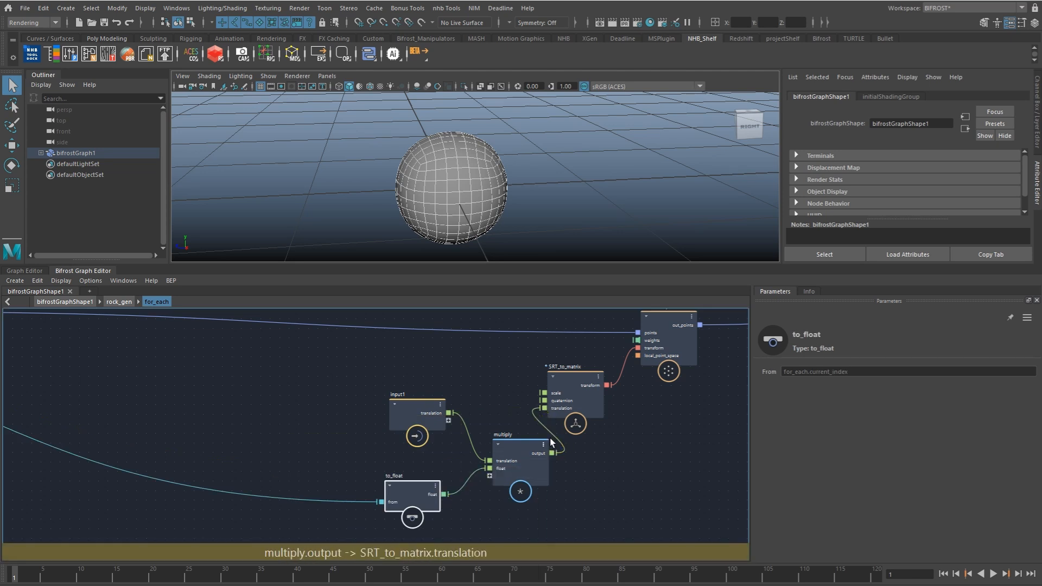
Step: Add rock_gen's translation port to a new port group named diagnostic
left_click(422, 409)
left_click(65, 302)
right_click(322, 475)
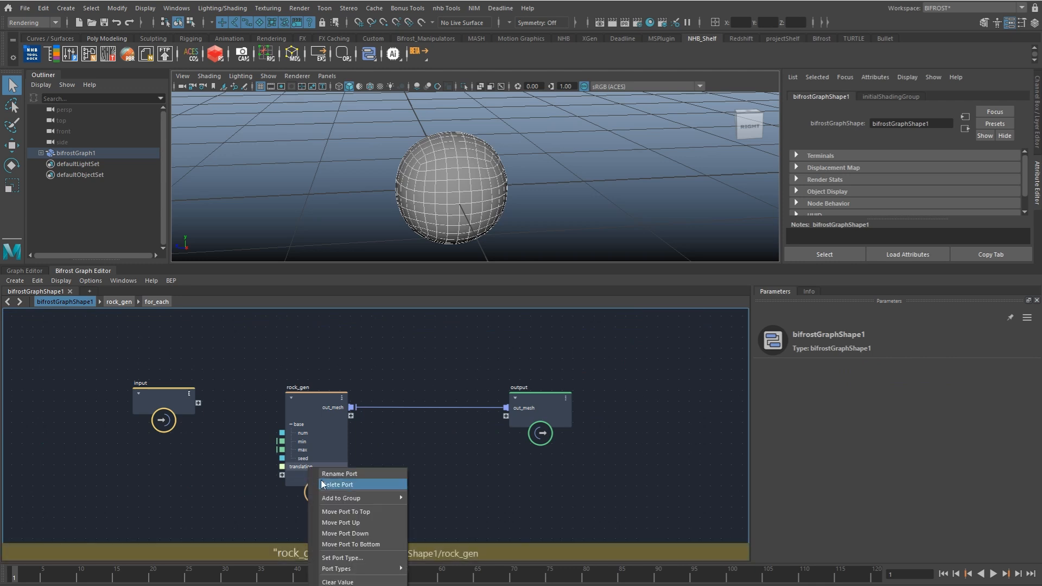
mouse_move(358, 498)
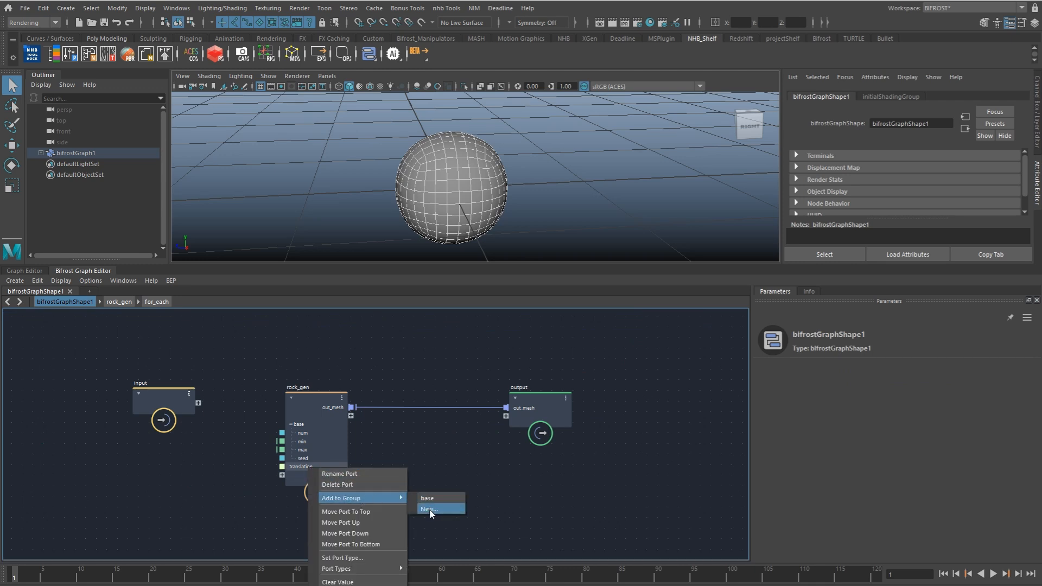
left_click(429, 498)
type("diagnostic")
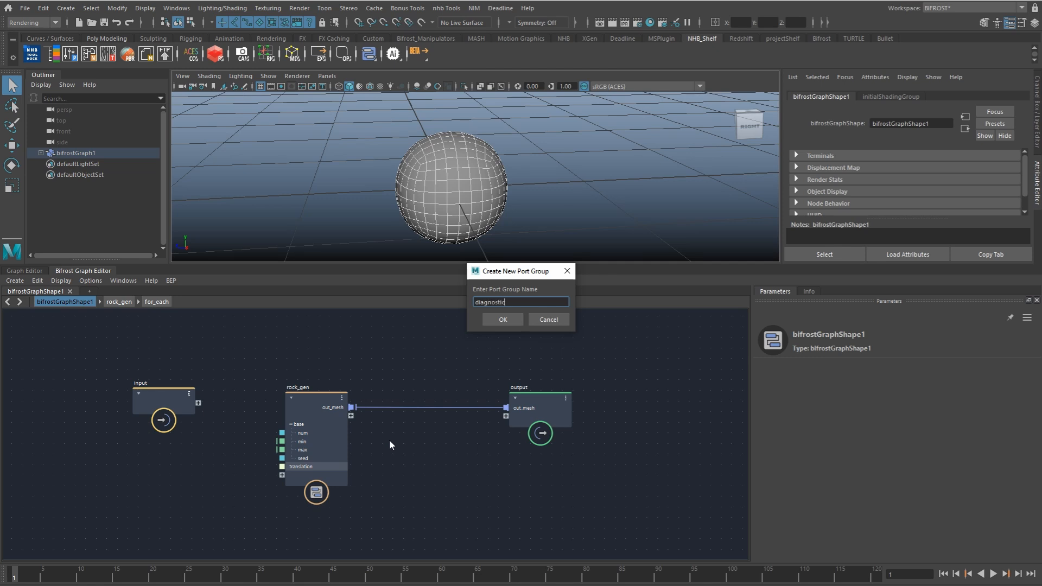
key("Return")
Step: Rename the translation port in rock_gen's diagnostic group to offset
double_click(320, 475)
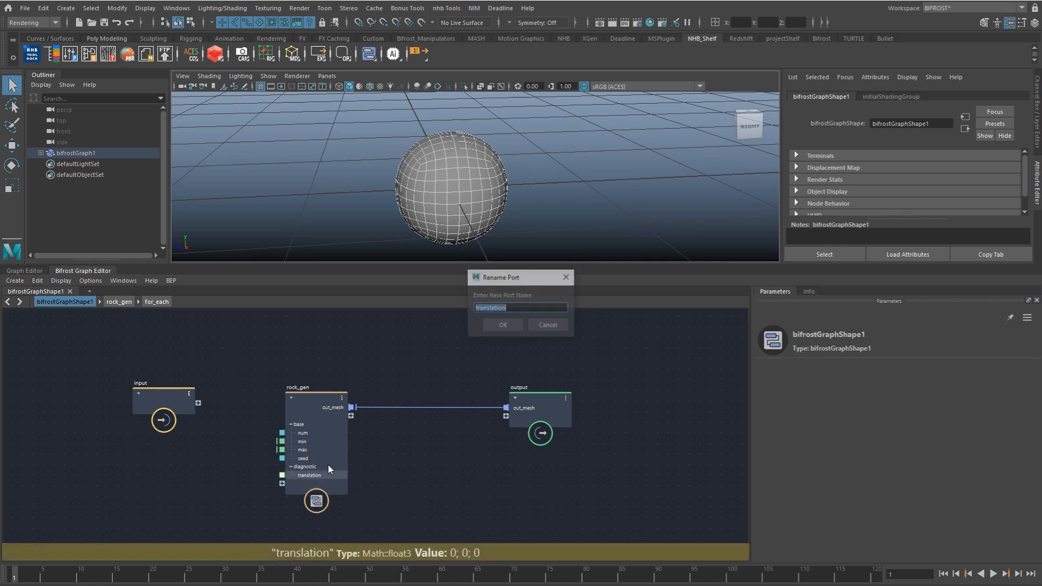
type("offset")
key("Return")
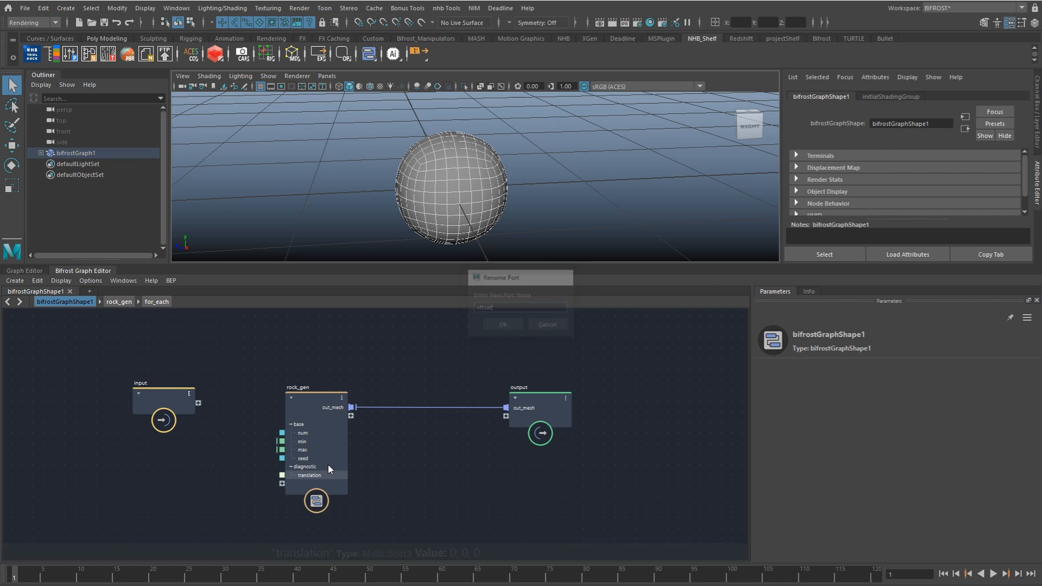
Step: Raise the first component of rock_gen's Offset to about 0.78 to space the meshes apart in a row
left_click(333, 478)
left_click_drag(821, 472, 1037, 473, "ctrl")
scroll(349, 193, "down", 5)
left_click_drag(349, 193, 521, 202, "alt")
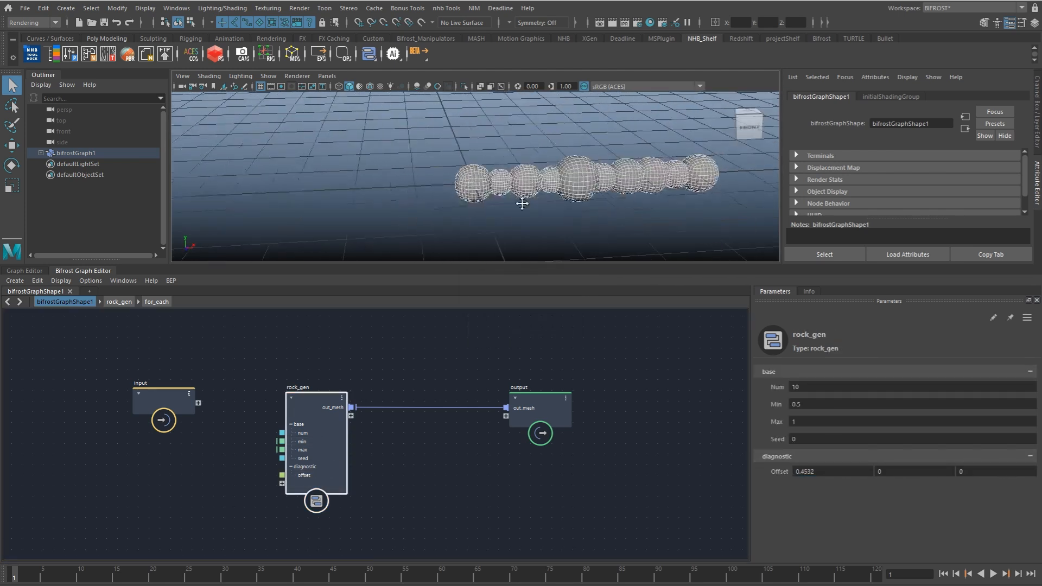
middle_click_drag(521, 202, 418, 200, "alt")
mouse_move(828, 473)
left_mouse_down("ctrl")
mouse_move(915, 473)
mouse_move(887, 477)
mouse_move(896, 475)
left_mouse_up("ctrl")
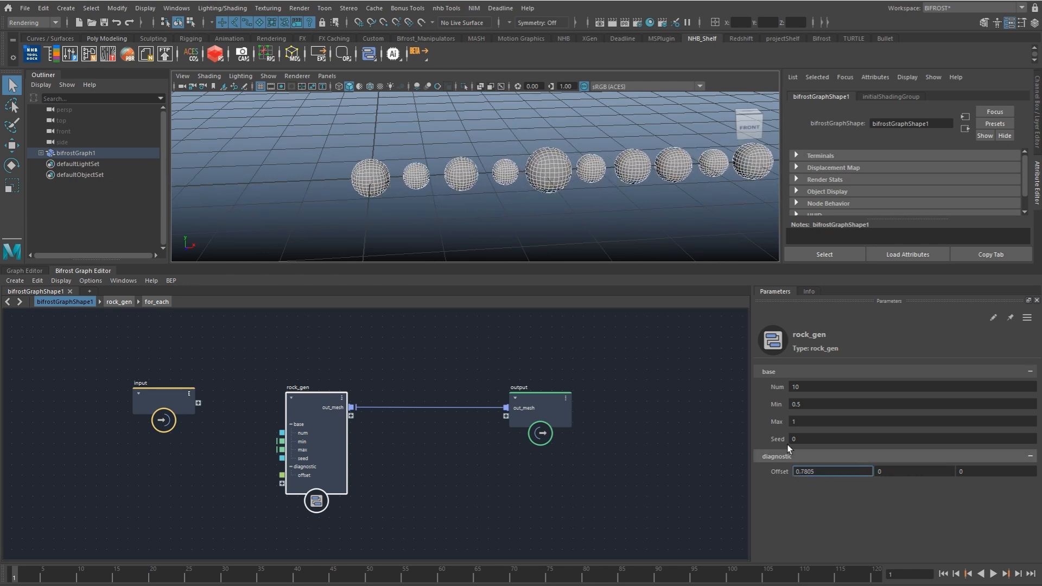
Step: Add an if node inside for_each between transform_points and the output, and connect out_points to its true_case
left_click(166, 303)
mouse_move(391, 398)
middle_mouse_down("alt")
mouse_move(440, 435)
mouse_move(288, 451)
middle_mouse_up("alt")
scroll(288, 451, "down", 3)
left_click_drag(552, 386, 608, 383)
key("Tab")
type("if")
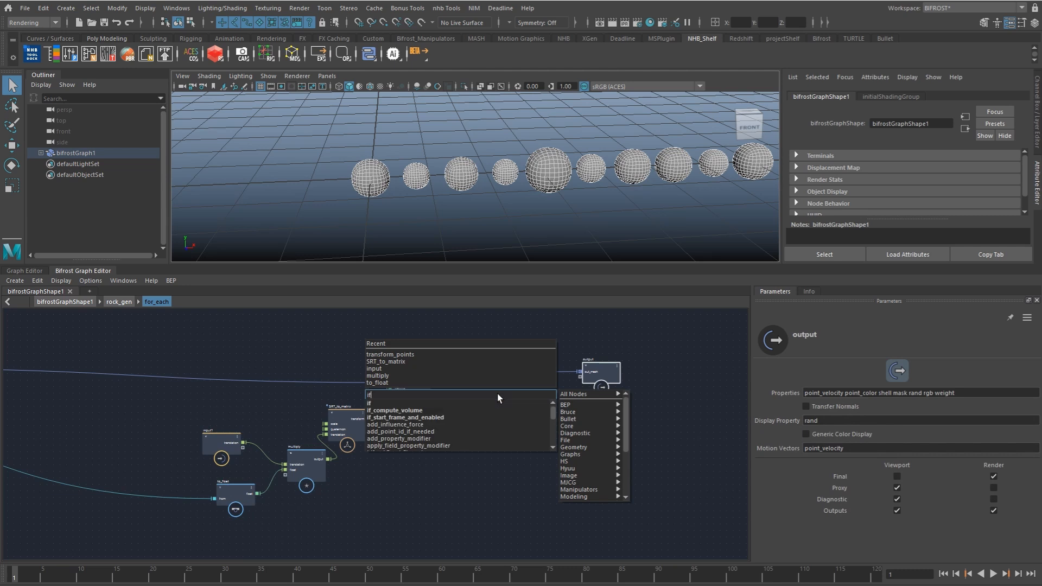
key("Return")
scroll(491, 393, "up", 3)
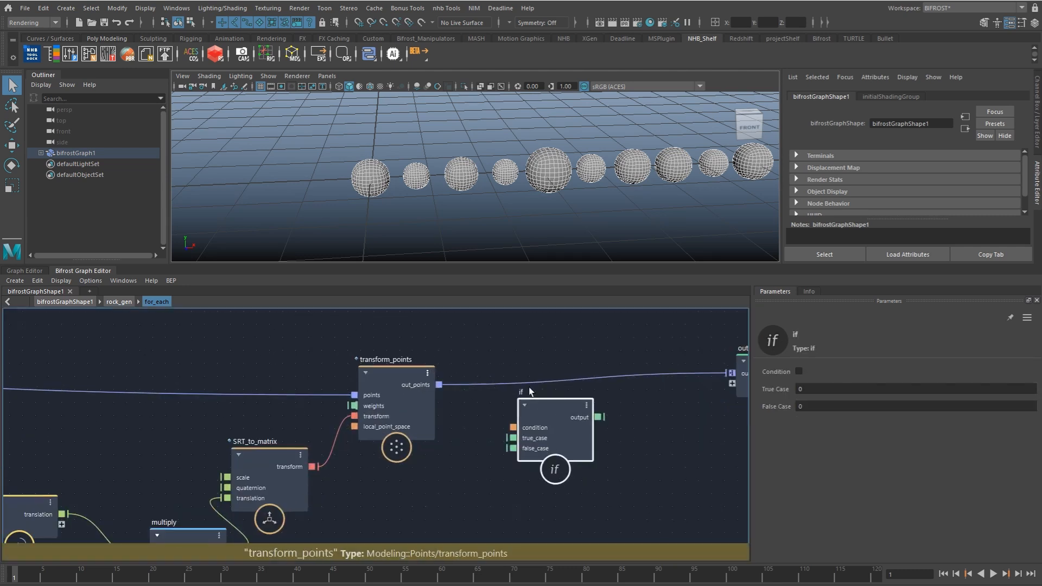
left_click_drag(439, 385, 512, 438)
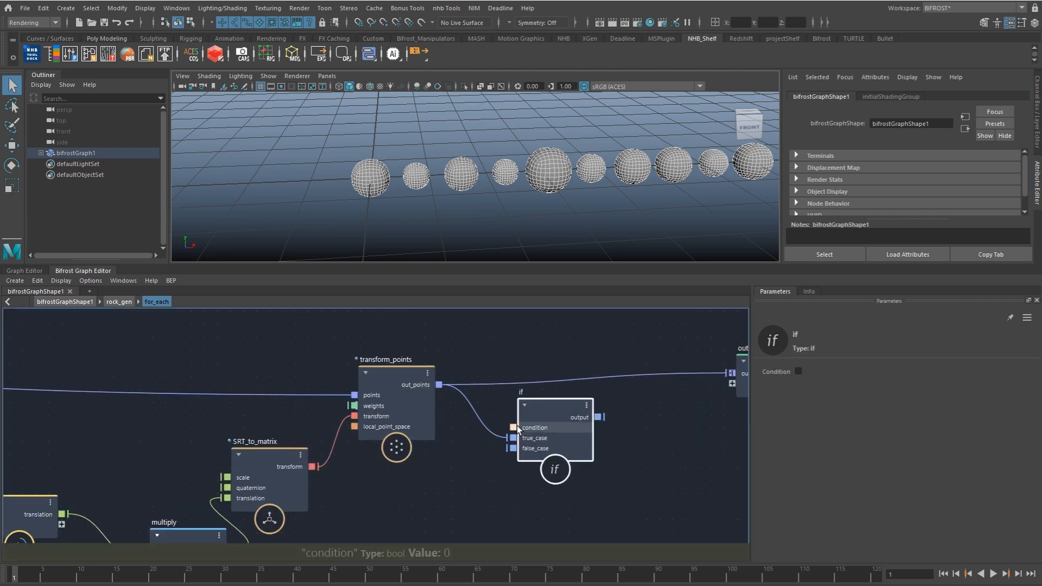
middle_click_drag(468, 433, 485, 405, "alt")
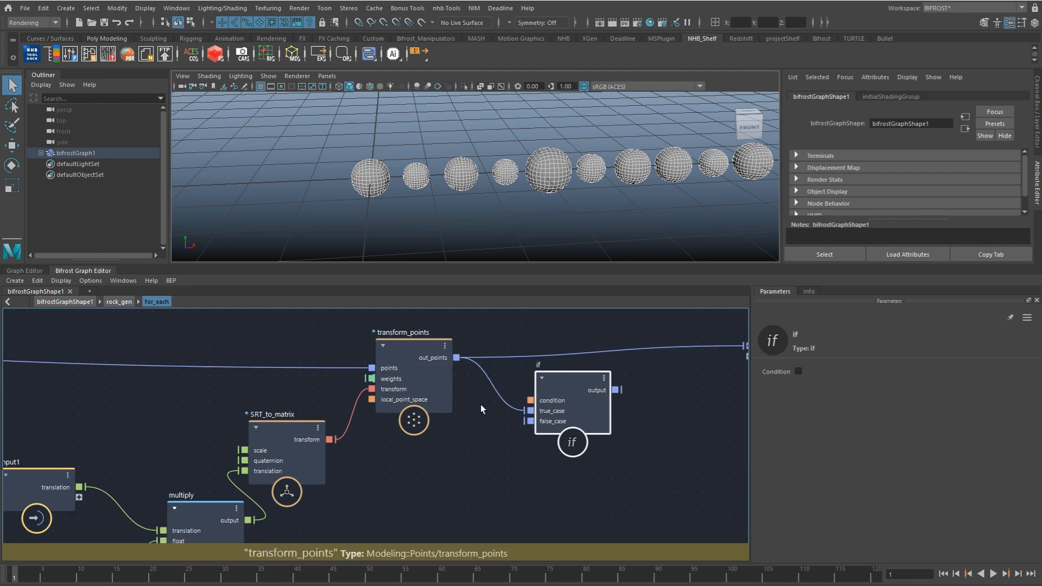
scroll(443, 392, "down", 2)
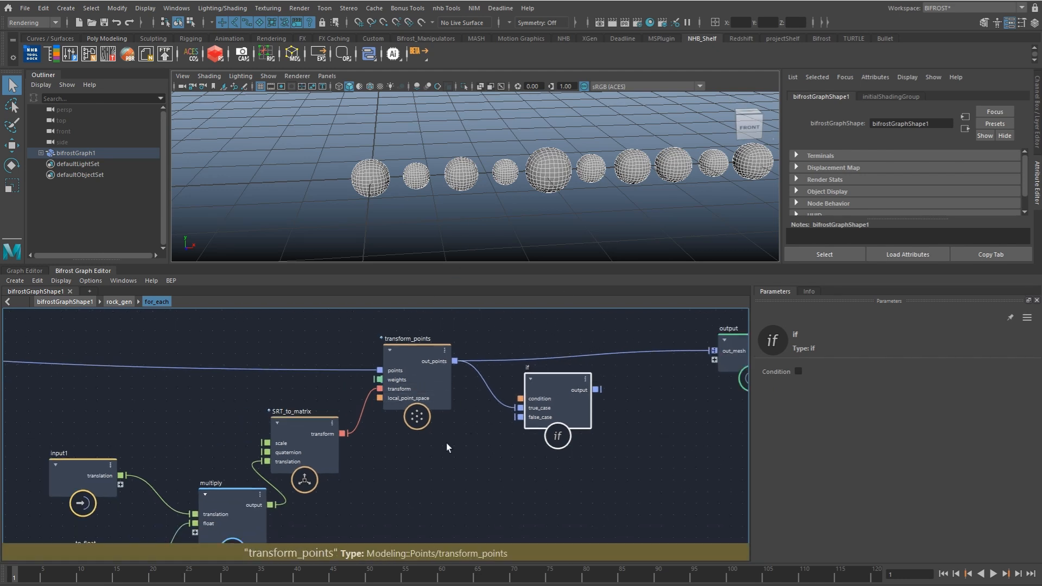
Step: Insert a pass node on the mesh connection ahead of transform_points and connect its output to the if node's false_case
key("Tab")
type("pass")
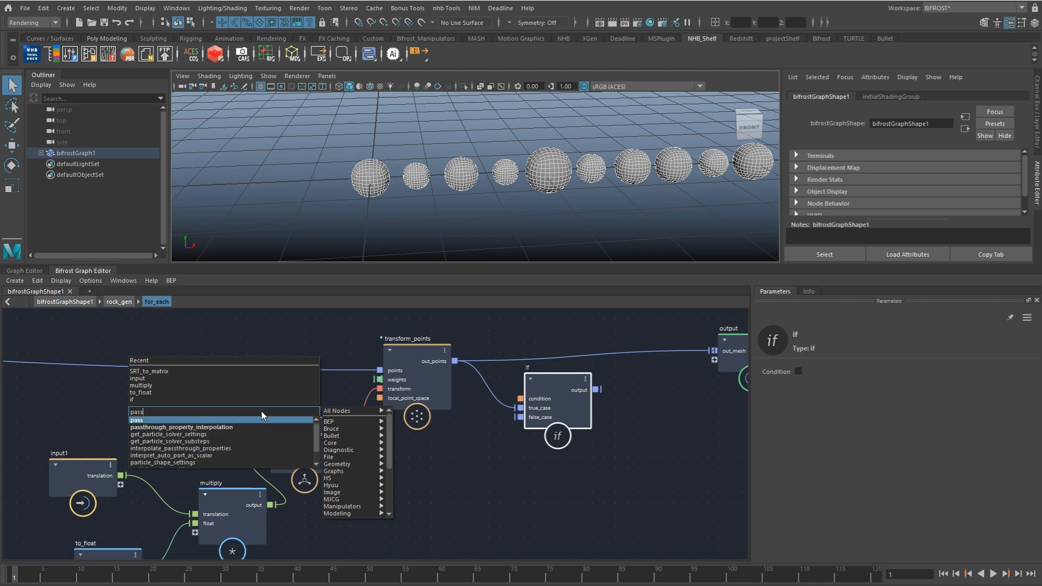
key("Return")
left_click_drag(253, 437, 519, 417)
Step: Reposition the if node and connect its output to out_mesh on the for_each output
middle_click_drag(603, 376, 561, 384)
left_click_drag(555, 399, 673, 359)
middle_click_drag(387, 363, 516, 341)
Step: Expose the if node's condition on input1 and rename the new port seperate
left_click_drag(609, 384, 205, 469)
double_click(192, 471)
type("seperate")
key("Return")
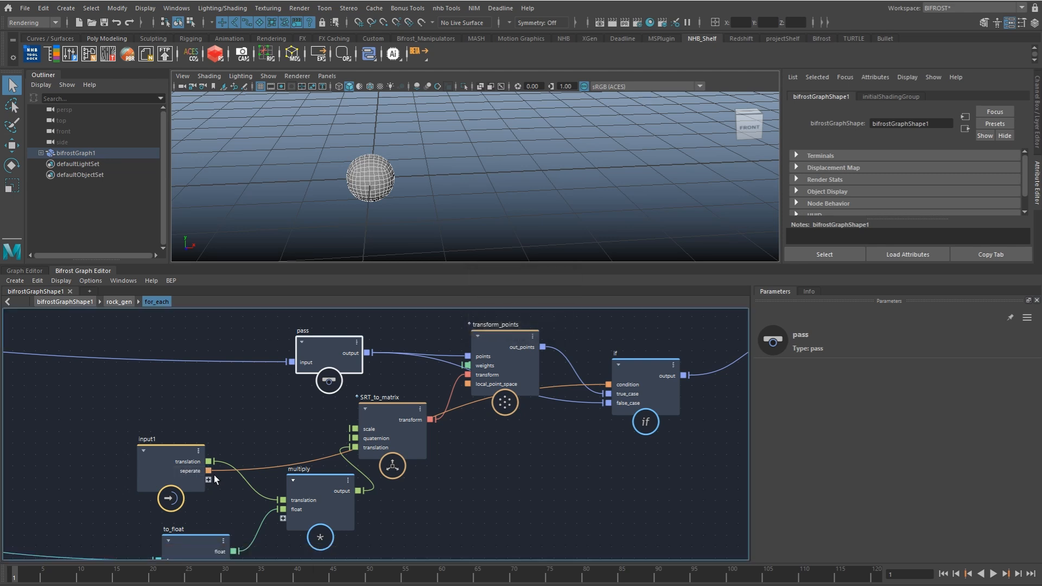
Step: Expose the for_each seperate port on the rock_gen input and add it to the diagnostic port group
left_click(122, 302)
middle_click_drag(288, 398, 427, 373)
left_click_drag(722, 434, 574, 408)
left_click(65, 302)
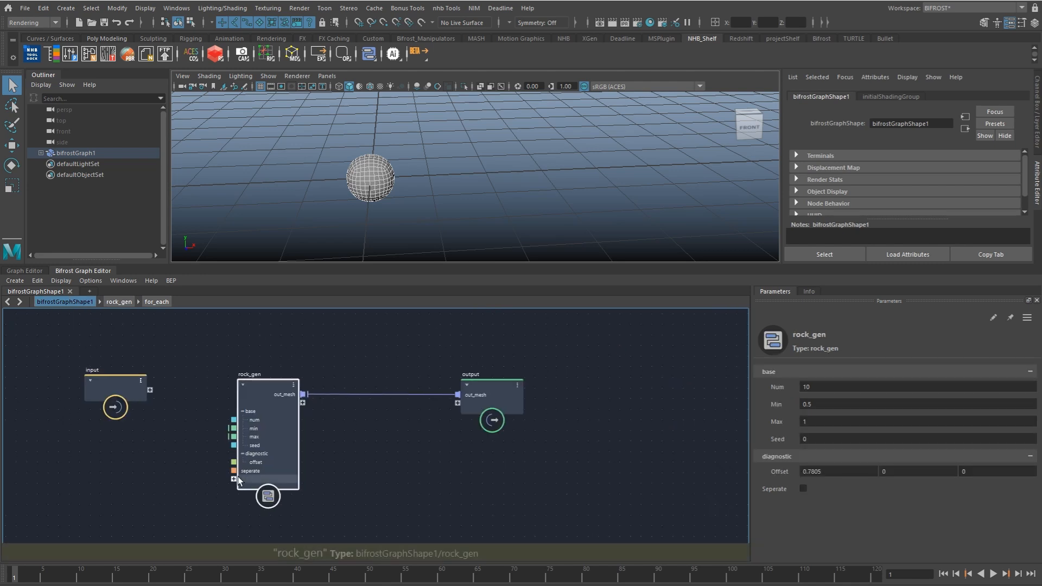
right_click(257, 472)
mouse_move(304, 501)
left_click(368, 513)
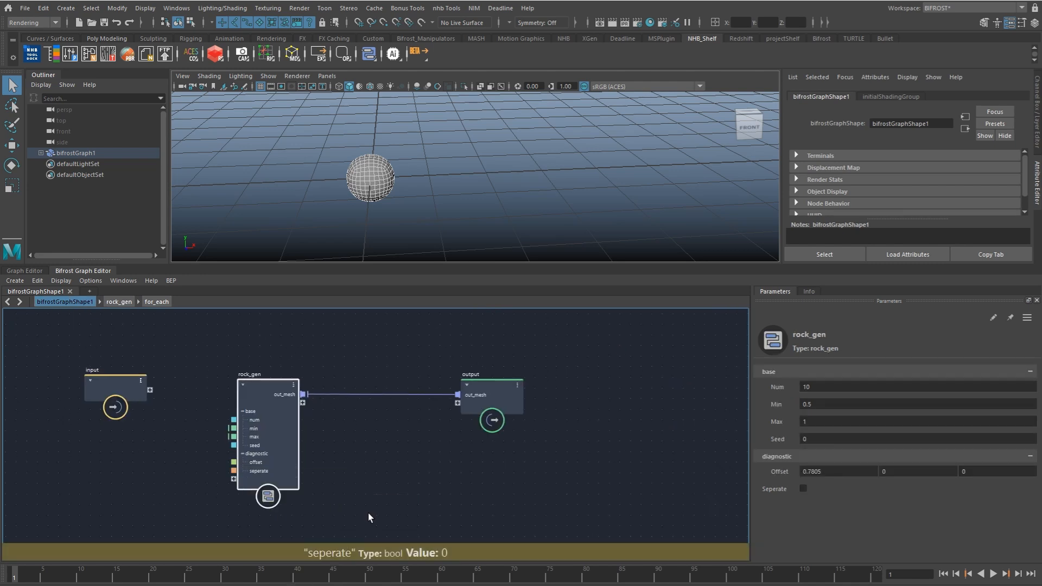
Step: Toggle rock_gen's Seperate option to test it, leaving it enabled
left_click(804, 488)
left_click(804, 489)
left_click(804, 489)
left_click(804, 489)
left_click(804, 489)
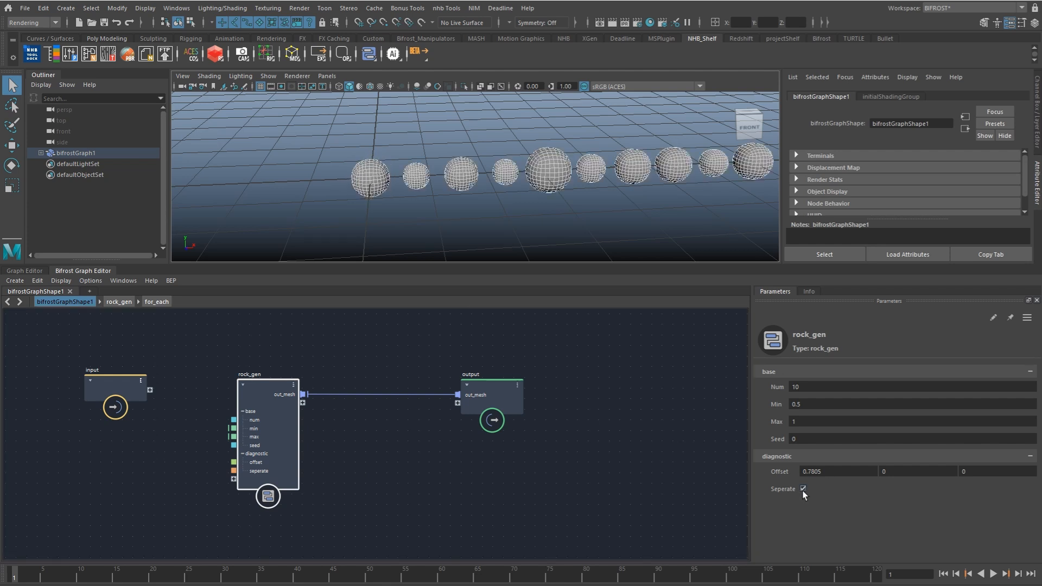
Step: Set rock_gen's Num to 1
left_click(237, 365)
left_click(262, 383)
left_click(841, 386)
type("1")
key("Return")
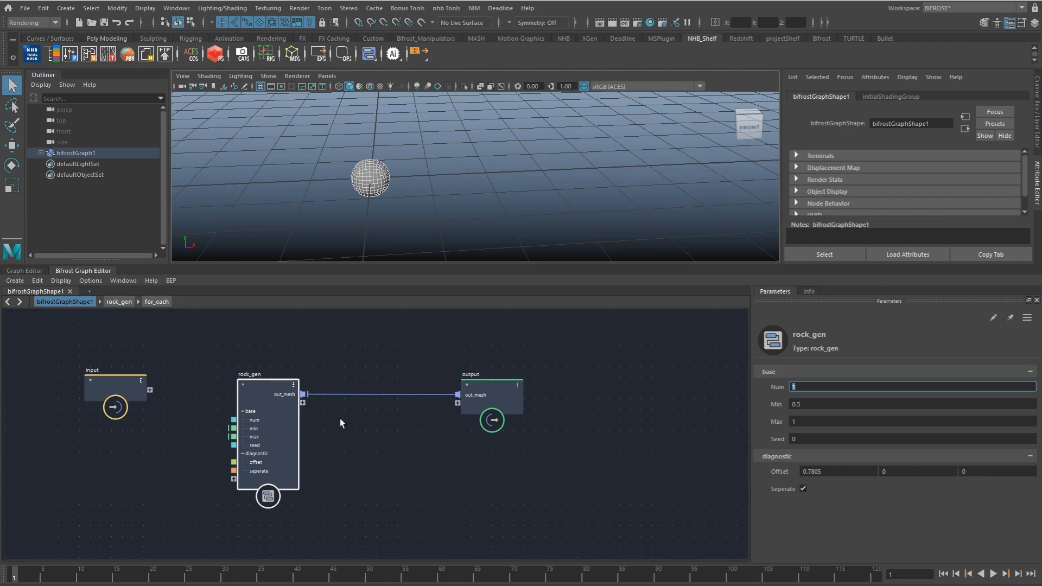
Step: Inside for_each, move the pass, input1, to_float and transform nodes farther downstream to make room after catmull_clark_subdivide_mesh_loopable
left_click(156, 301)
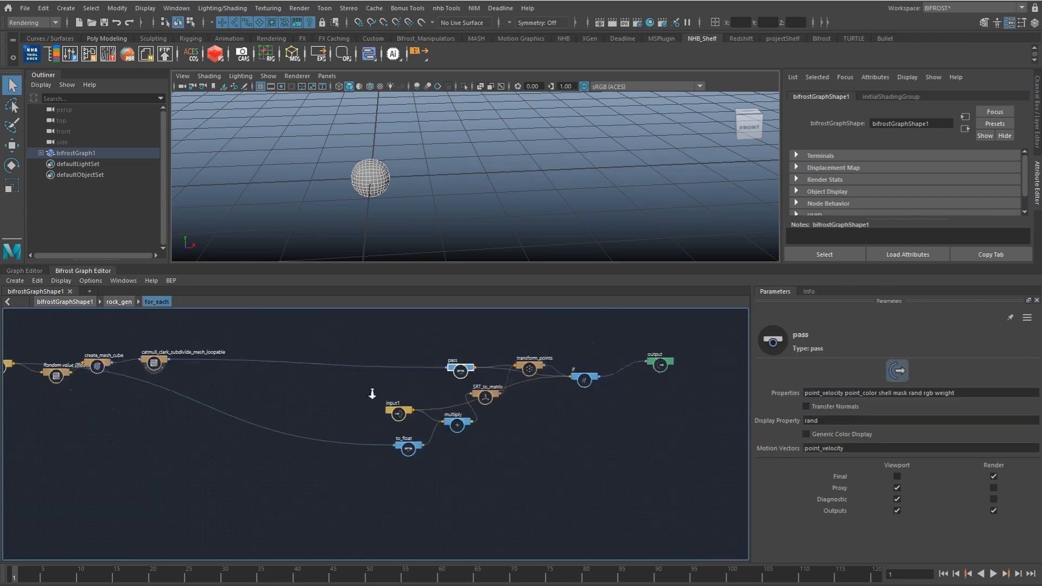
right_click_drag(373, 394, 350, 404, "alt")
left_click_drag(382, 472, 654, 333)
left_click_drag(418, 412, 648, 401)
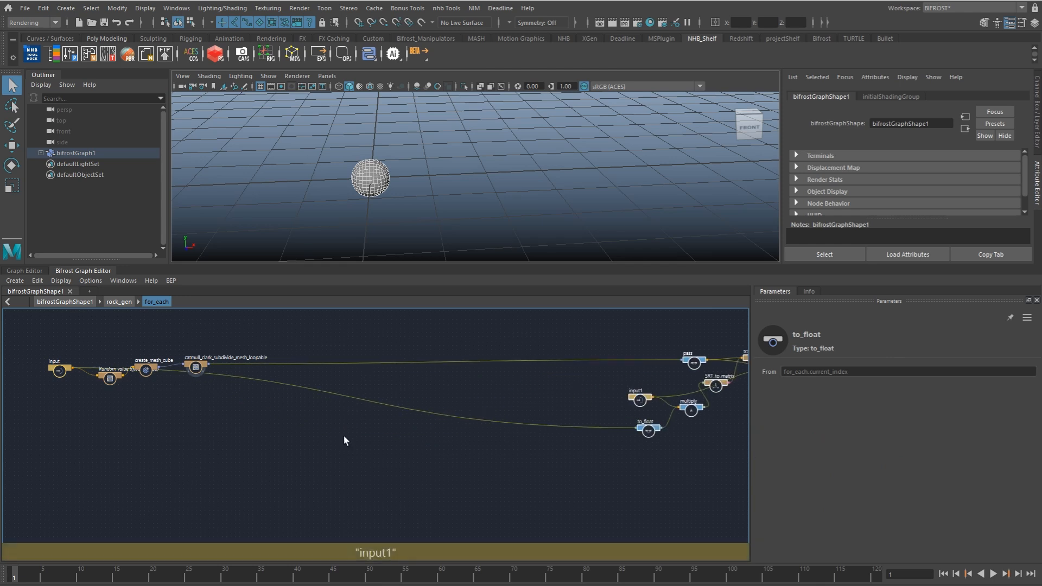
Step: Add a displace_points node in for_each near the output of catmull_clark_subdivide_mesh_loopable
middle_click_drag(342, 404, 475, 424, "alt")
scroll(294, 380, "up", 4)
left_click(535, 378)
middle_click_drag(566, 369, 422, 393, "alt")
scroll(437, 397, "down", 1)
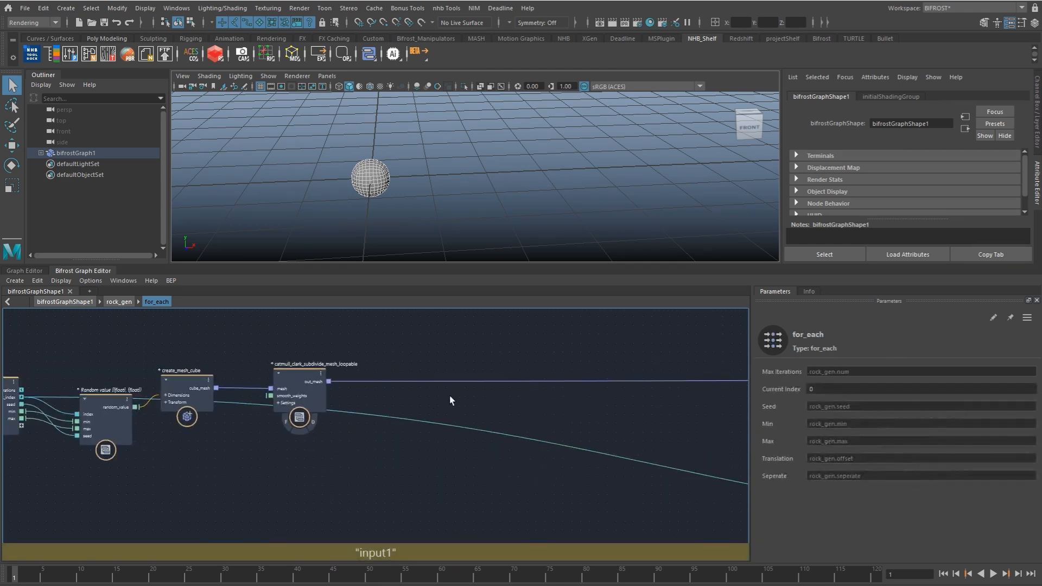
key("Tab")
type("displ")
key("Down")
key("Return")
Step: Insert displace_points into the mesh connection after catmull_clark_subdivide_mesh_loopable, using its points port
left_click_drag(460, 415, 441, 383)
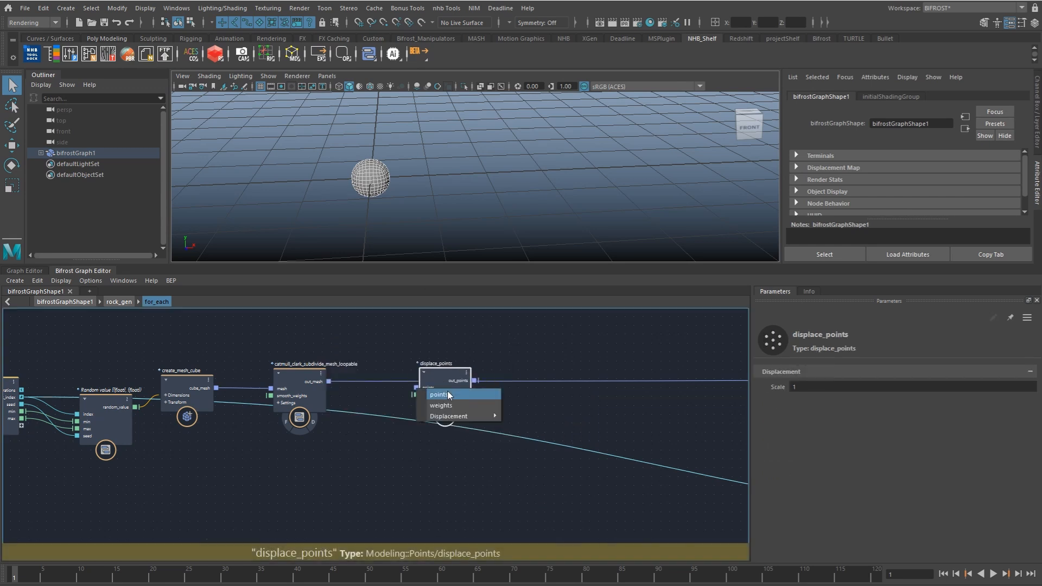
left_click(448, 394)
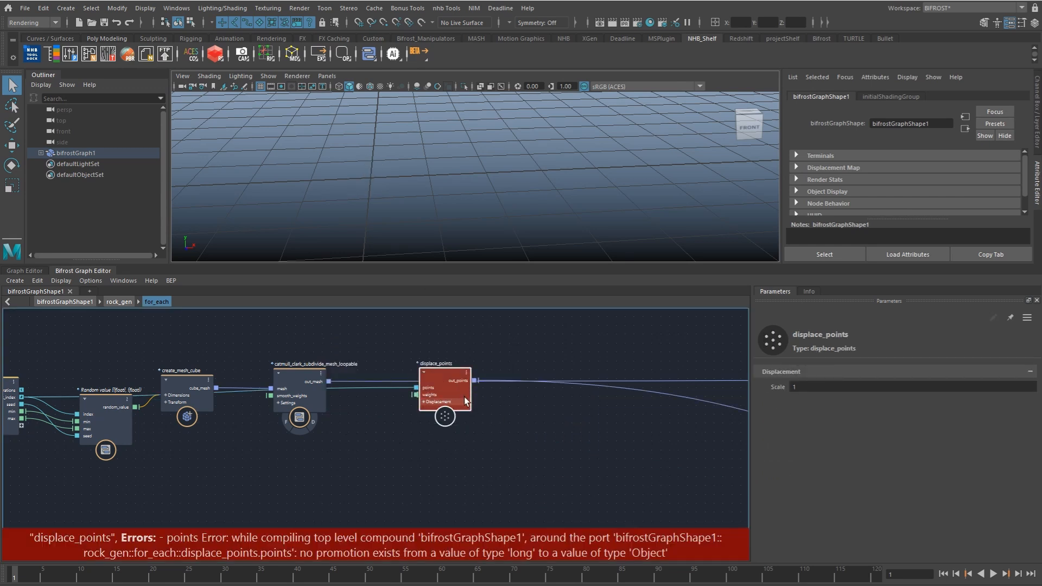
left_click(464, 401)
left_click_drag(450, 395, 471, 371)
Step: Add a fractal_turbulence_field node below the subdivide node
left_click(415, 447)
key("Tab")
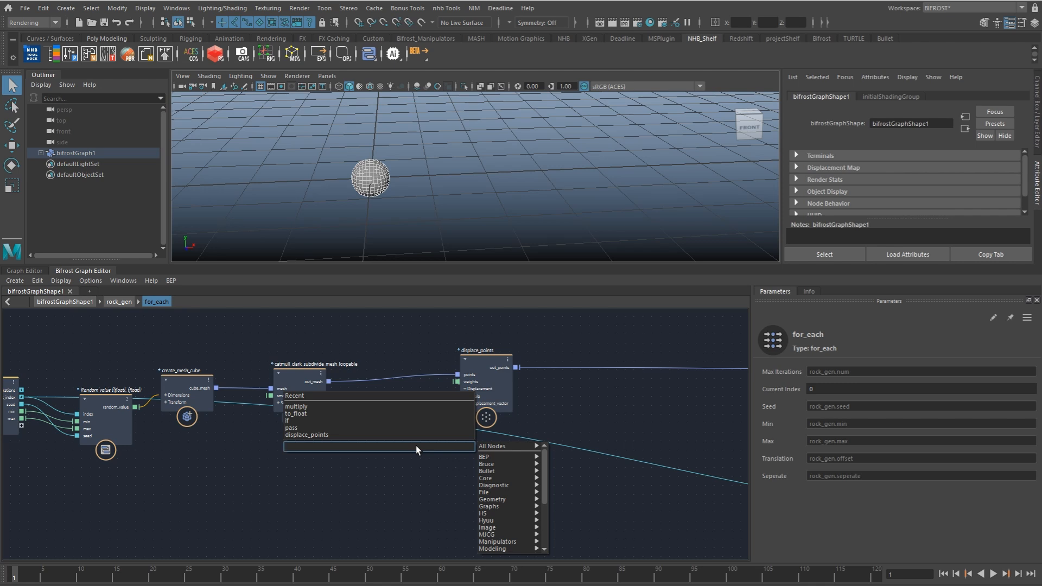
type("fractal")
key("Down")
key("Down")
key("Down")
key("Down")
key("Down")
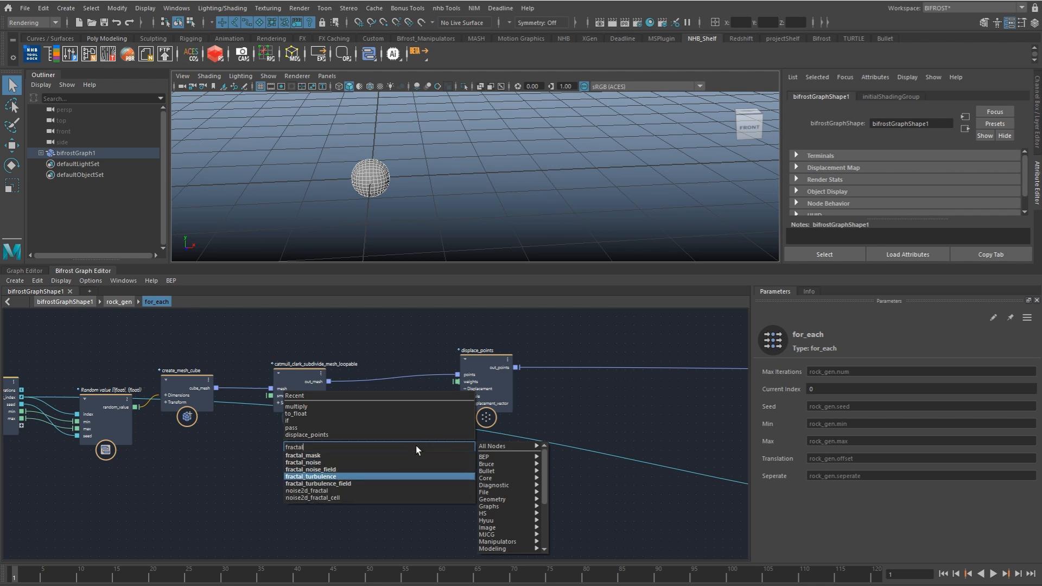
key("Return")
Step: Connect noise_field to displace_points' displacement_vector and set the turbulence field's Magnitude to about 0.4686
left_click_drag(406, 452, 457, 404)
left_click_drag(380, 451, 373, 450)
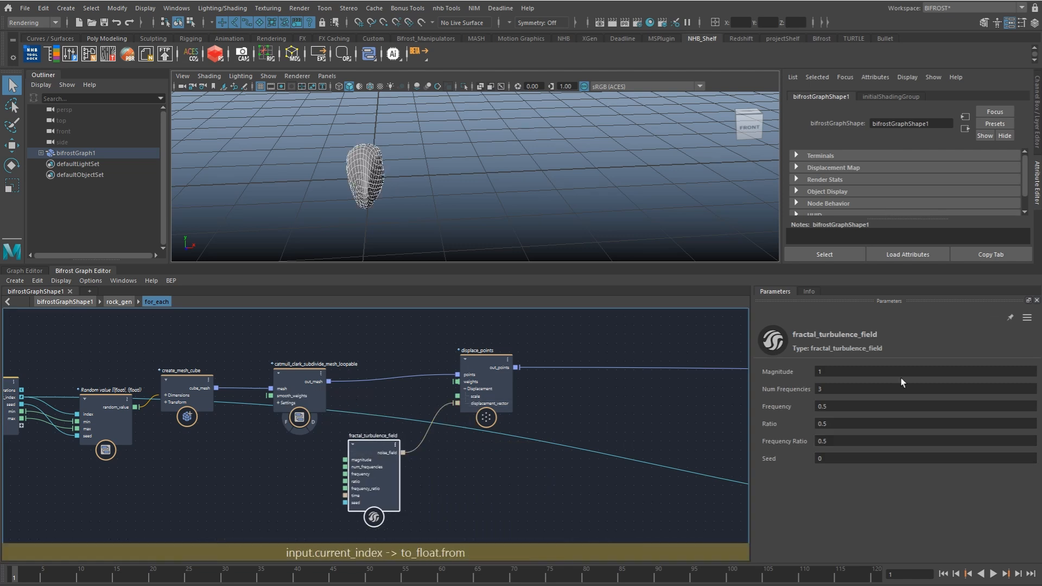
left_click_drag(842, 371, 825, 372)
left_click_drag(529, 228, 505, 209, "alt")
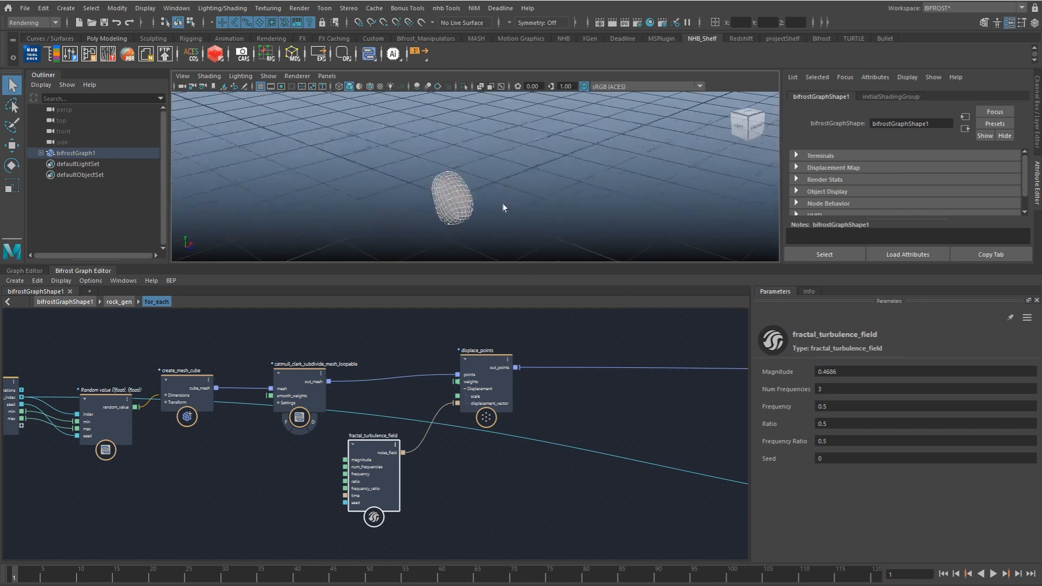
Step: Add another input node in for_each and expose fractal_turbulence_field's magnitude, num_frequencies, frequency and seed on it
middle_click_drag(275, 483, 364, 450)
key("Tab")
type("input")
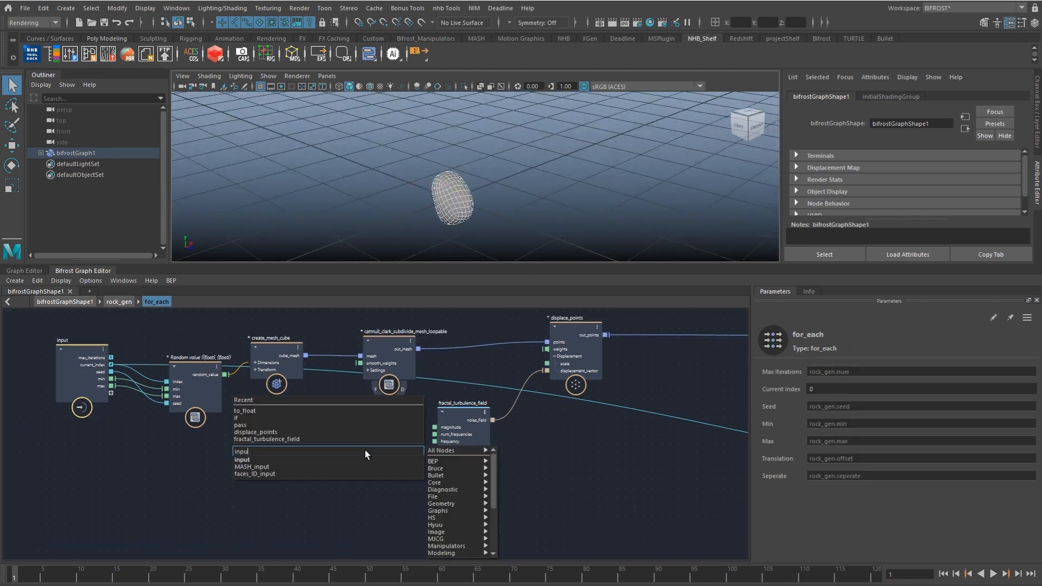
key("Return")
scroll(347, 437, "up", 5)
left_click_drag(432, 535, 417, 444)
scroll(495, 450, "down", 1)
left_click_drag(565, 436, 494, 466)
left_click_drag(565, 465, 315, 501)
scroll(331, 494, "down", 2)
middle_click_drag(341, 493, 417, 476)
Step: Duplicate the random_value node with its connections and place the copy beneath input2
left_click(278, 393)
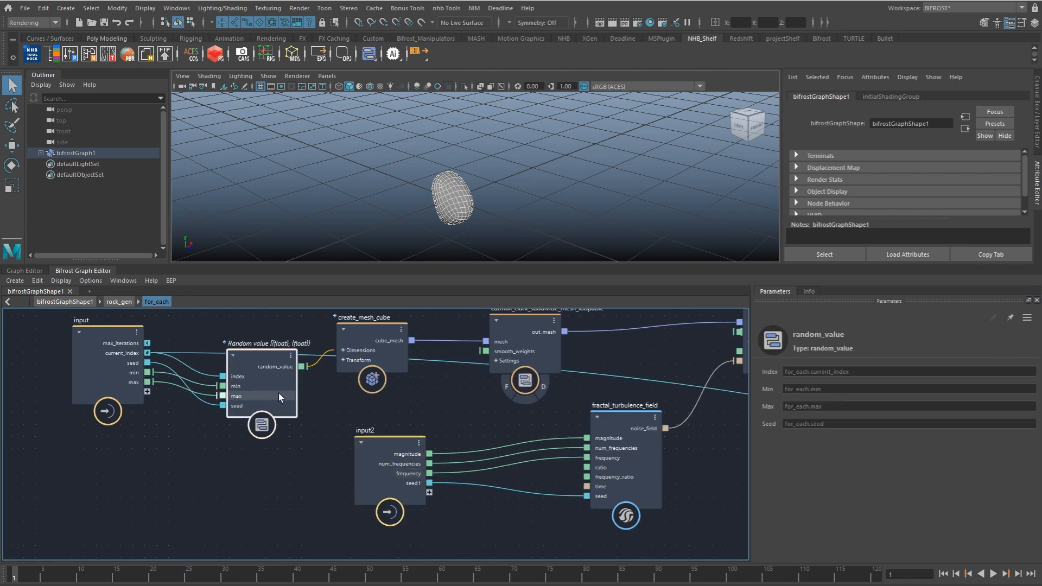
left_click(473, 510)
key("ctrl+shift+v")
middle_click_drag(471, 508, 429, 432)
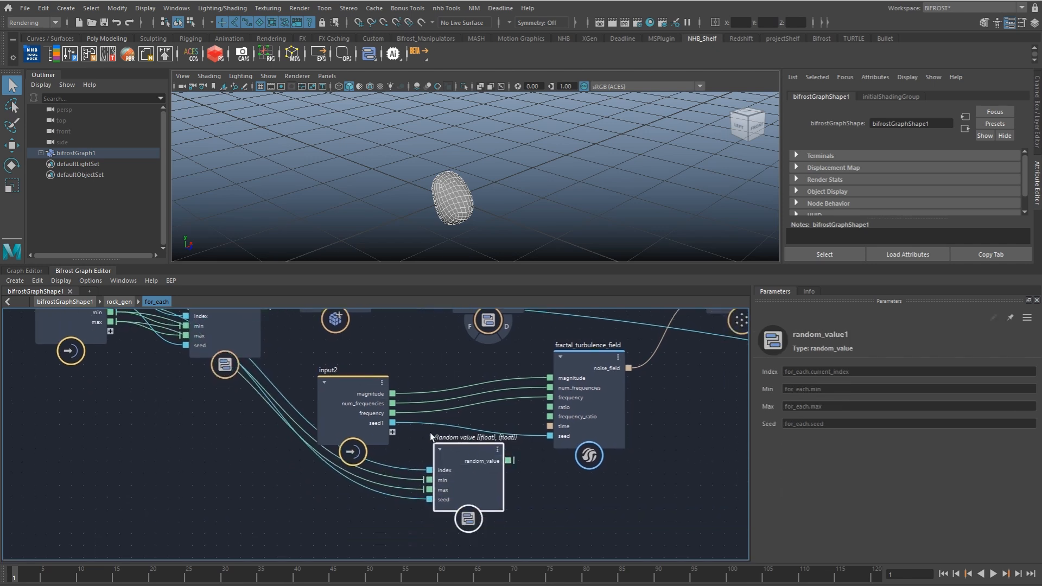
Step: Drive the duplicated random_value's seed from input2's seed1 and set its range to Min 0 and Max 67647
mouse_move(392, 423)
left_mouse_down()
mouse_move(437, 499)
mouse_move(410, 500)
left_mouse_up()
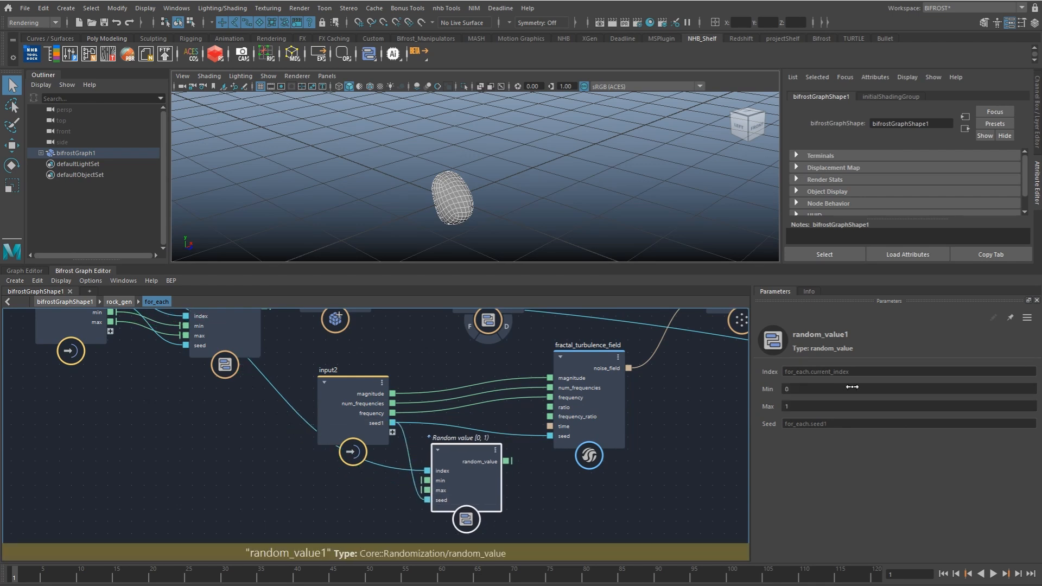
left_click(807, 409)
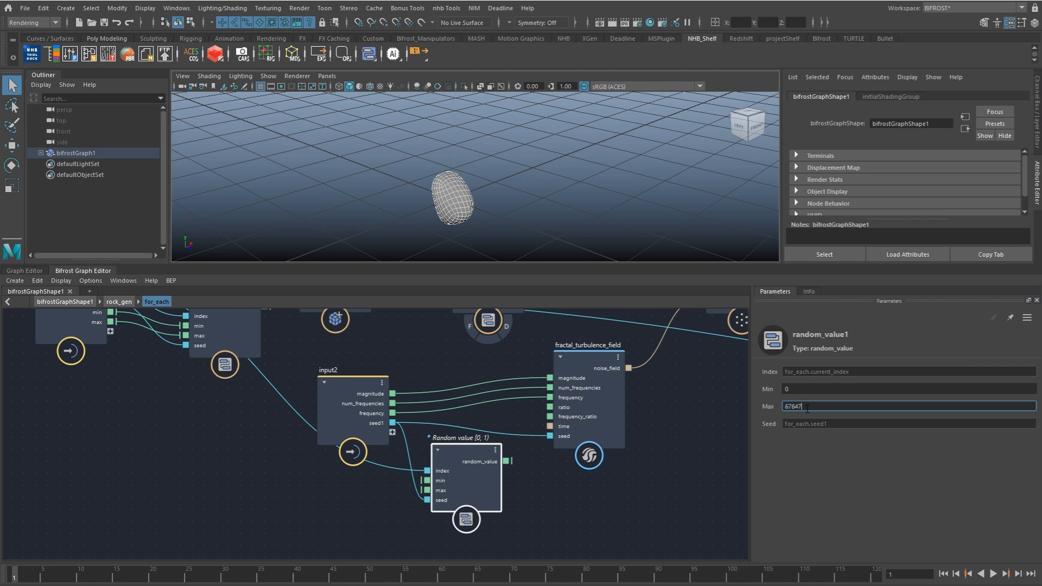
left_click(534, 472)
Step: Add a to_long node beside the duplicated random_value node
key("Tab")
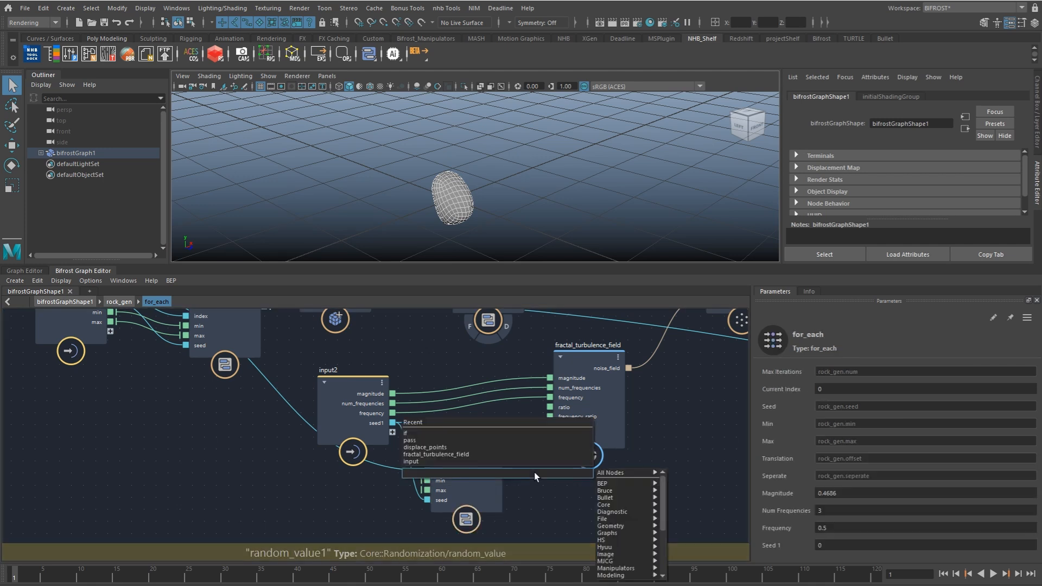
type("to_lo")
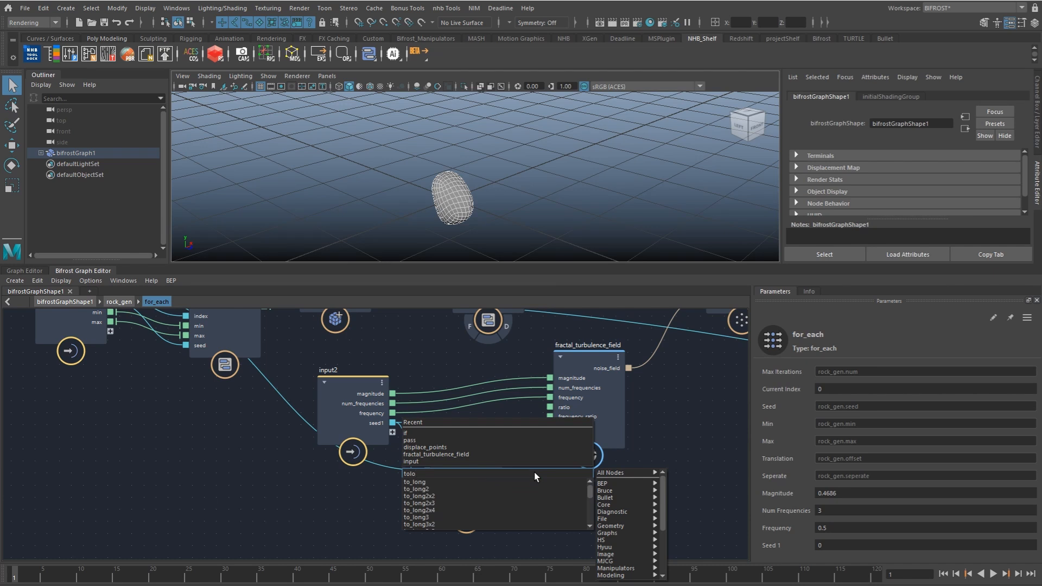
key("Down")
key("Return")
Step: Connect the duplicated random_value through to_long into fractal_turbulence_field's seed and tidy the node layout
left_click_drag(507, 461, 504, 513)
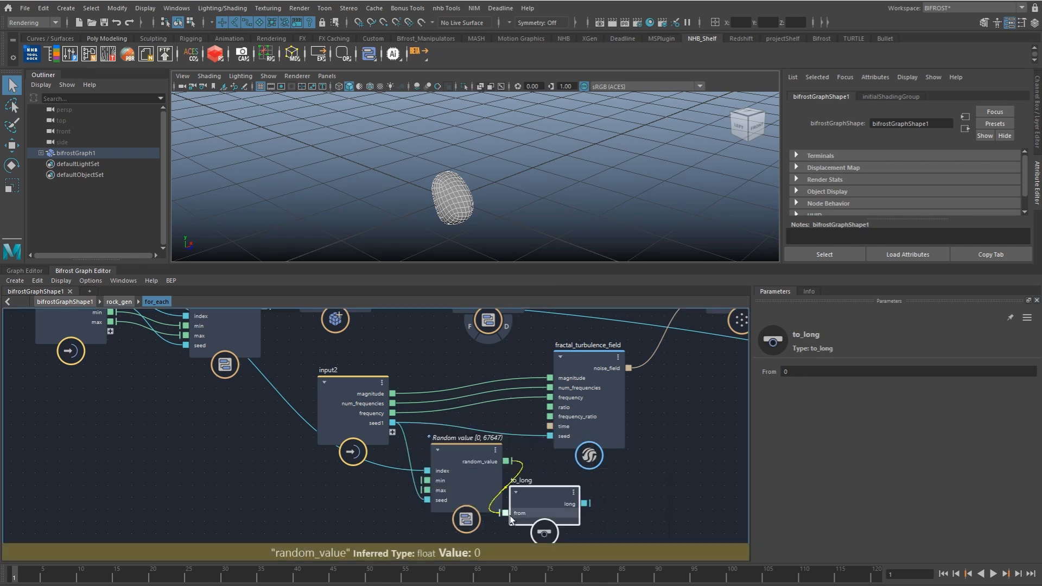
left_click_drag(584, 504, 645, 422)
left_click_drag(536, 499, 547, 465)
left_click_drag(481, 473, 471, 477)
left_click(495, 384)
middle_click_drag(225, 370, 203, 448, "alt")
right_click_drag(203, 448, 162, 449, "alt")
middle_click_drag(451, 414, 373, 421, "alt")
Step: Raise rock_gen's Num to around 8 to preview the rock variations, and set it back to 1
left_click(77, 304)
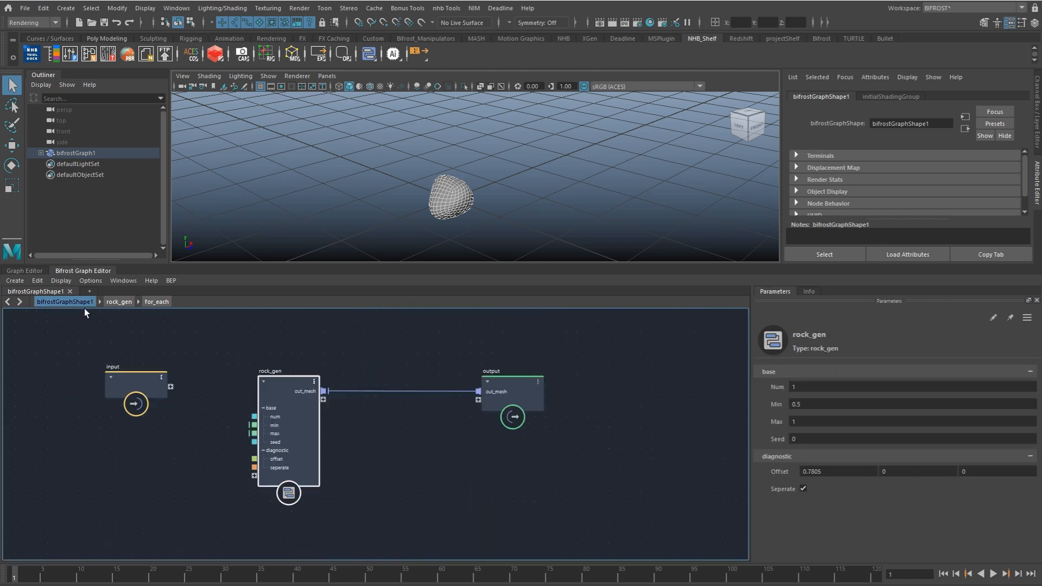
left_click_drag(799, 386, 919, 385)
left_click_drag(631, 213, 578, 232, "alt")
left_click_drag(624, 193, 628, 167, "alt")
mouse_move(823, 387)
left_mouse_down()
mouse_move(768, 388)
mouse_move(829, 385)
mouse_move(809, 387)
left_mouse_up()
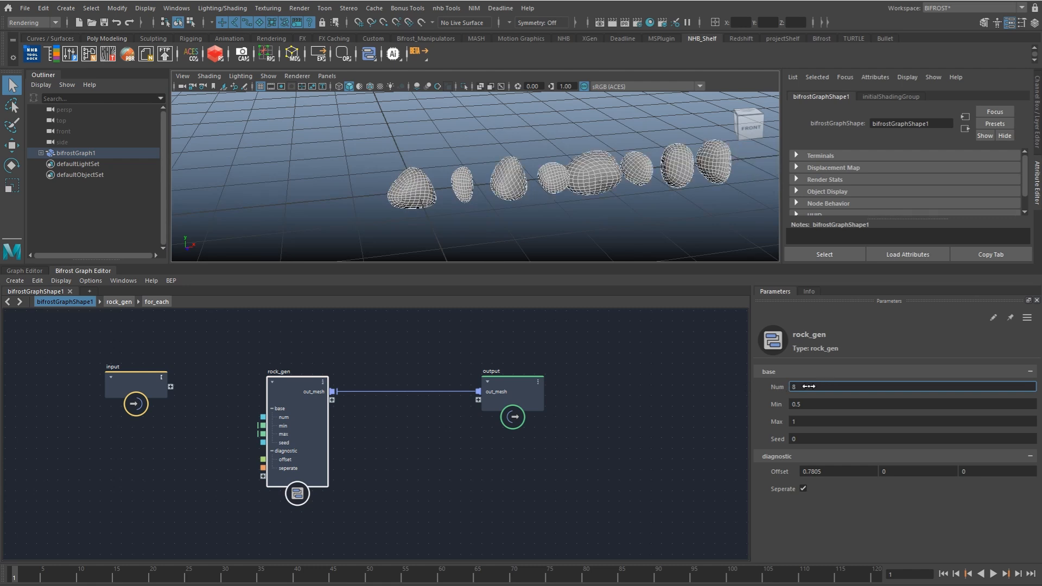
type("1")
key("Return")
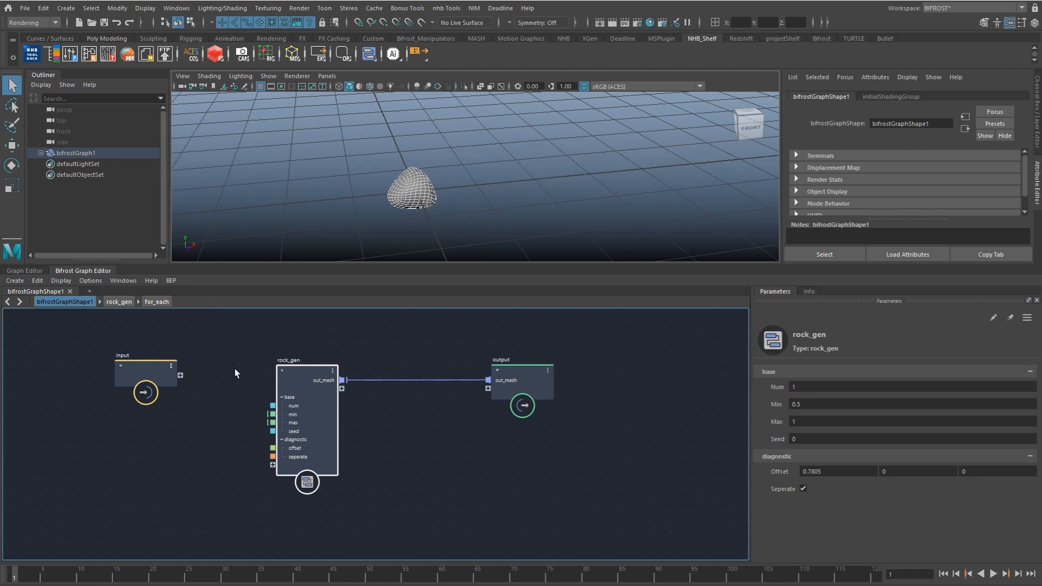
Step: Inside for_each, expose the divisions setting of catmull_clark_subdivide_mesh_loopable on input2
left_click(157, 301)
left_click(366, 421)
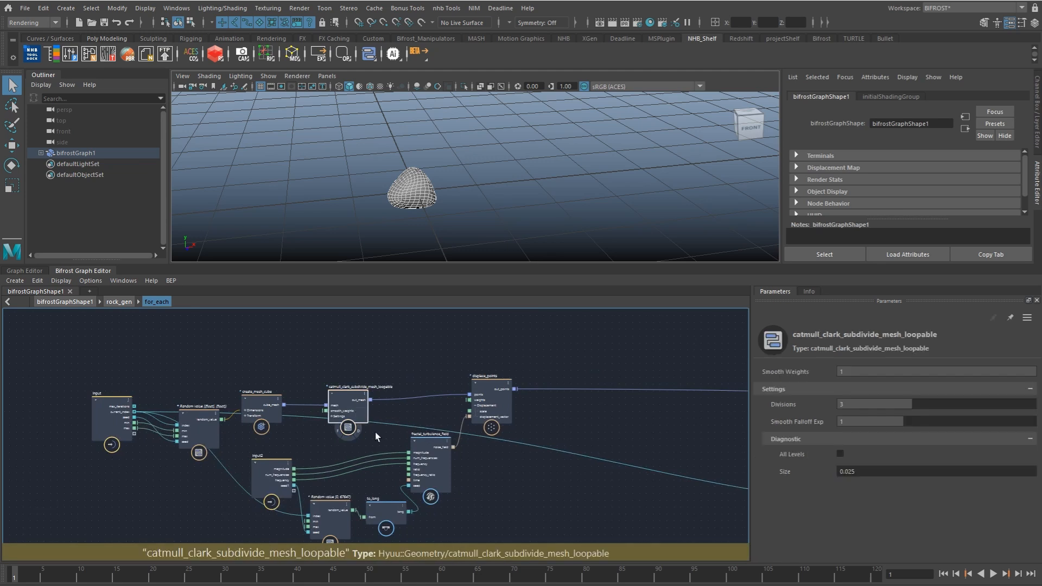
scroll(405, 422, "up", 4)
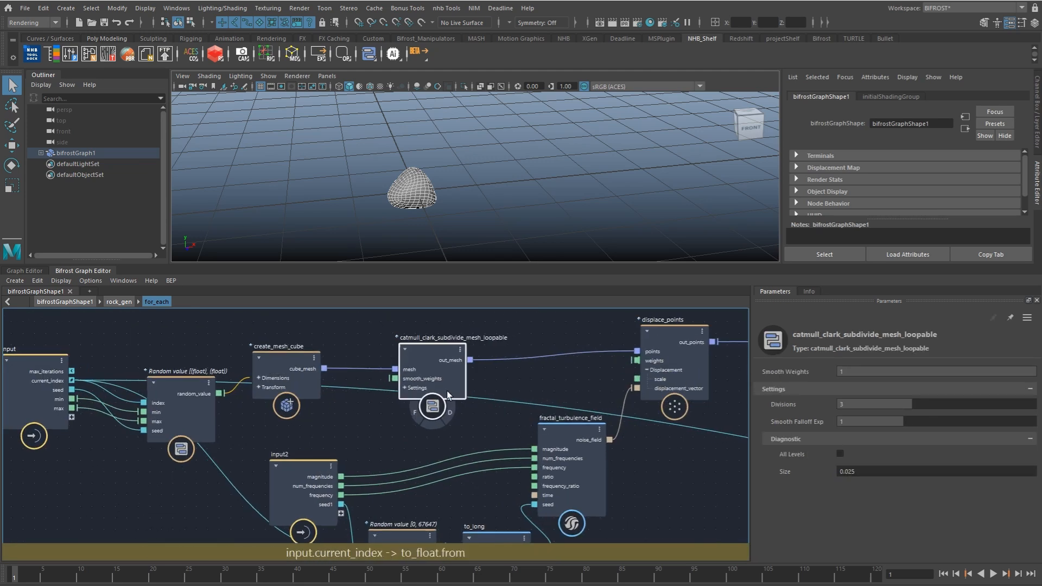
left_click(404, 388)
middle_click_drag(396, 427, 418, 412)
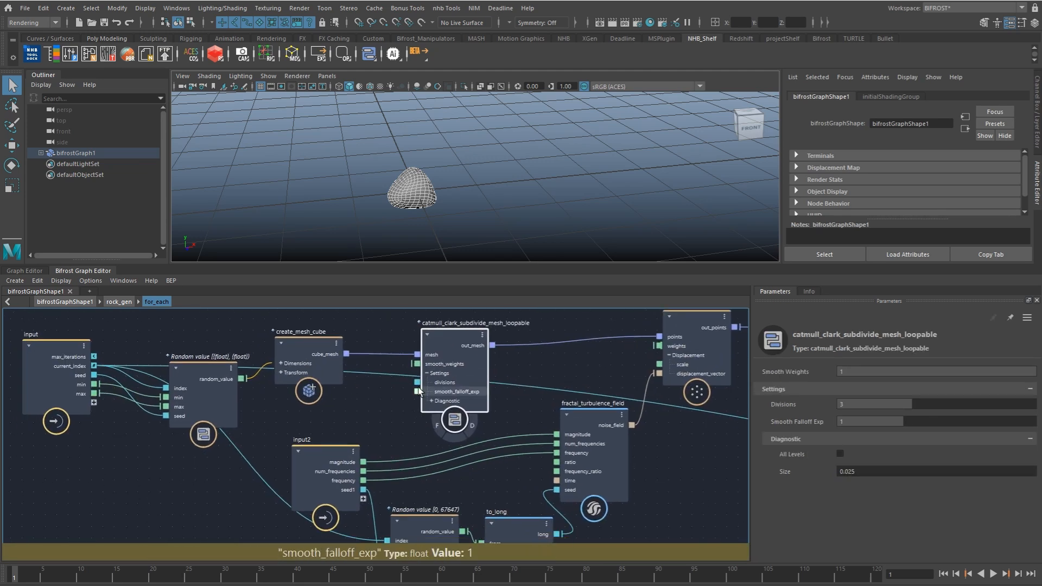
left_click_drag(416, 382, 362, 496)
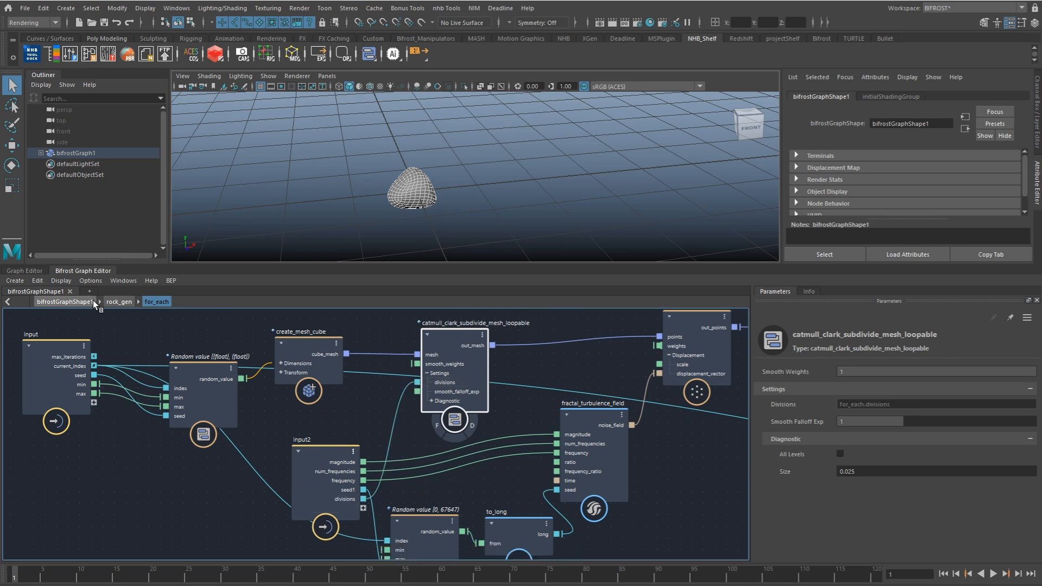
Step: Add a second input node inside rock_gen, below the existing input
left_click(119, 302)
middle_click_drag(561, 432, 436, 401, "alt")
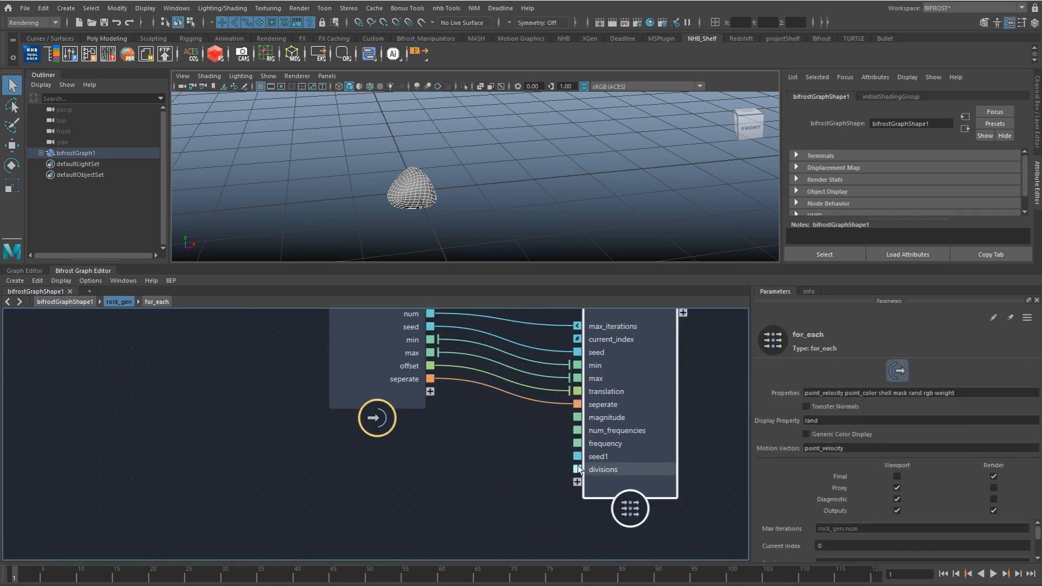
middle_click_drag(543, 440, 508, 432, "alt")
left_click_drag(372, 393, 374, 359)
scroll(416, 380, "down", 2)
left_click(369, 429)
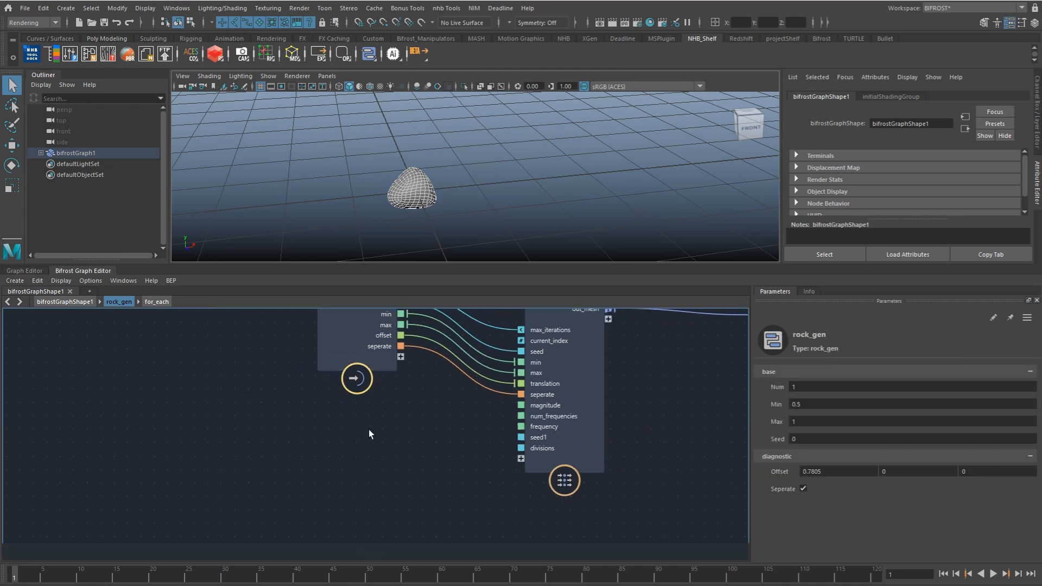
key("Tab")
type("inpu")
key("Return")
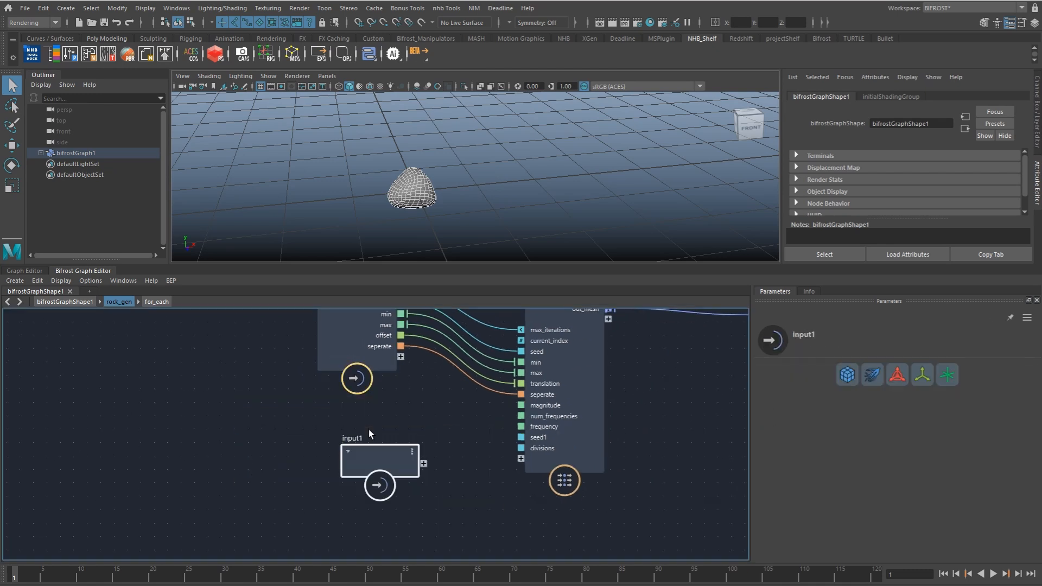
Step: Expose for_each's magnitude, num_frequencies, frequency, seed1 and divisions ports on rock_gen's new input node
left_click_drag(519, 406, 407, 445)
left_click_drag(520, 426, 406, 466)
left_click_drag(520, 449, 405, 478)
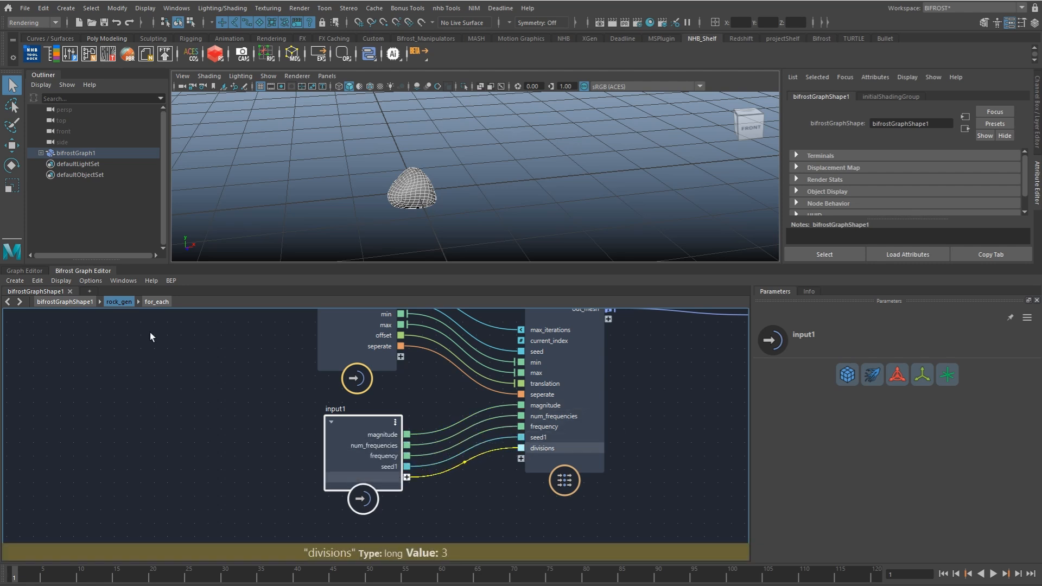
Step: Put rock_gen's divisions port into a new port group named rough_displacement
left_click(81, 302)
right_click(331, 438)
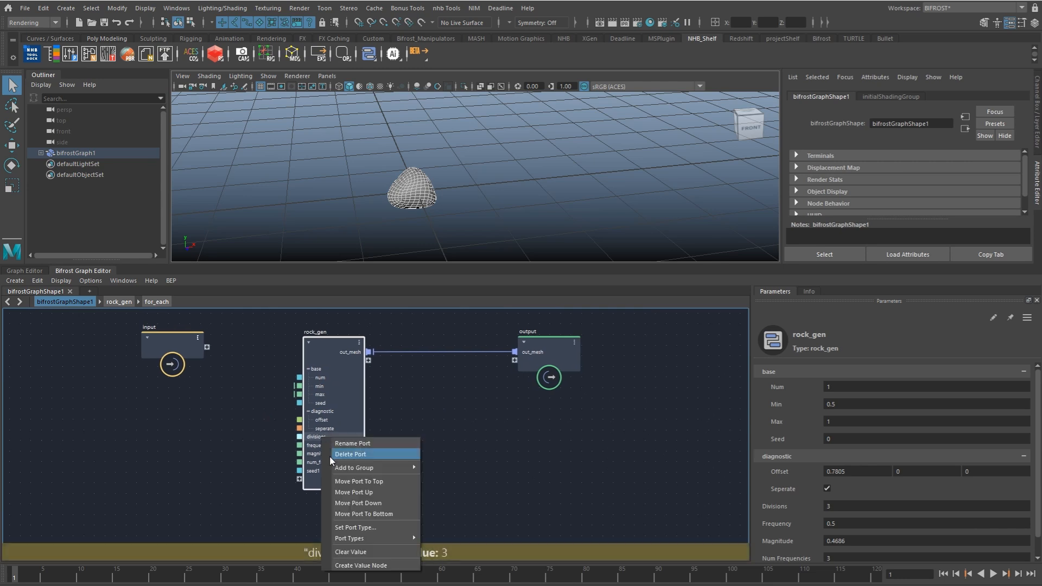
mouse_move(384, 467)
left_click(436, 489)
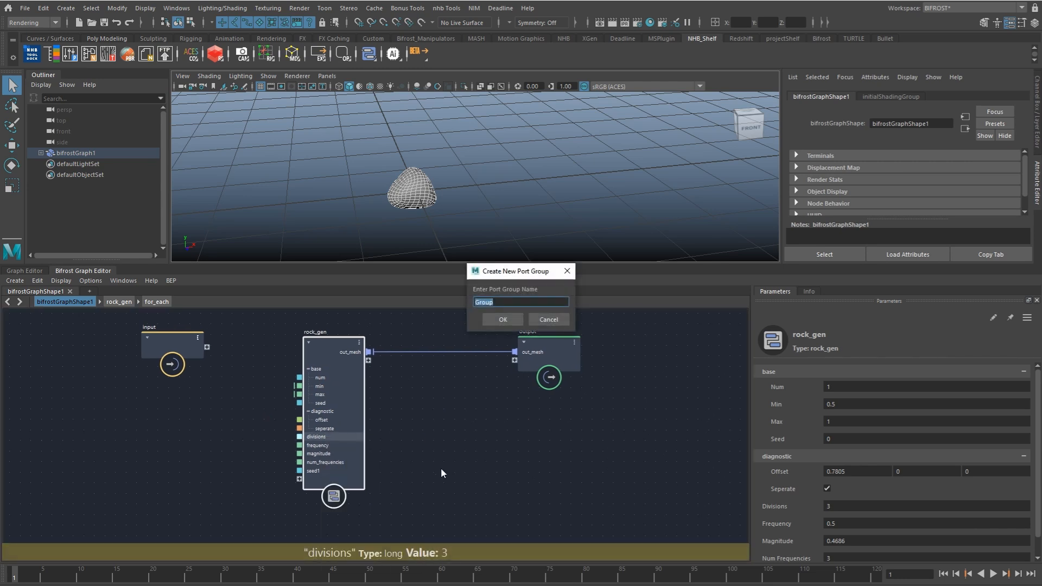
type("rough")
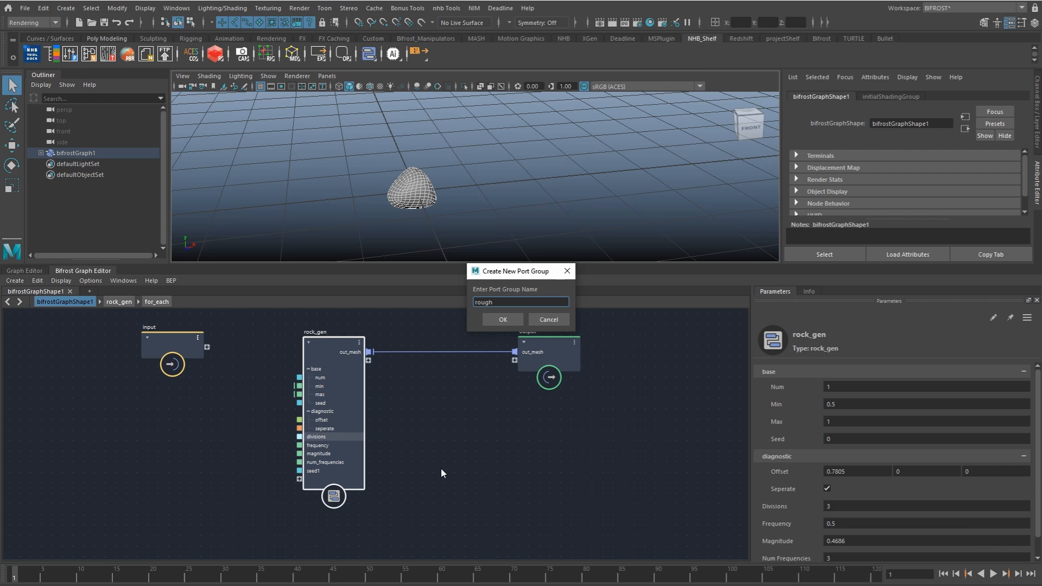
type("_displacement")
key("Return")
scroll(289, 389, "up", 2)
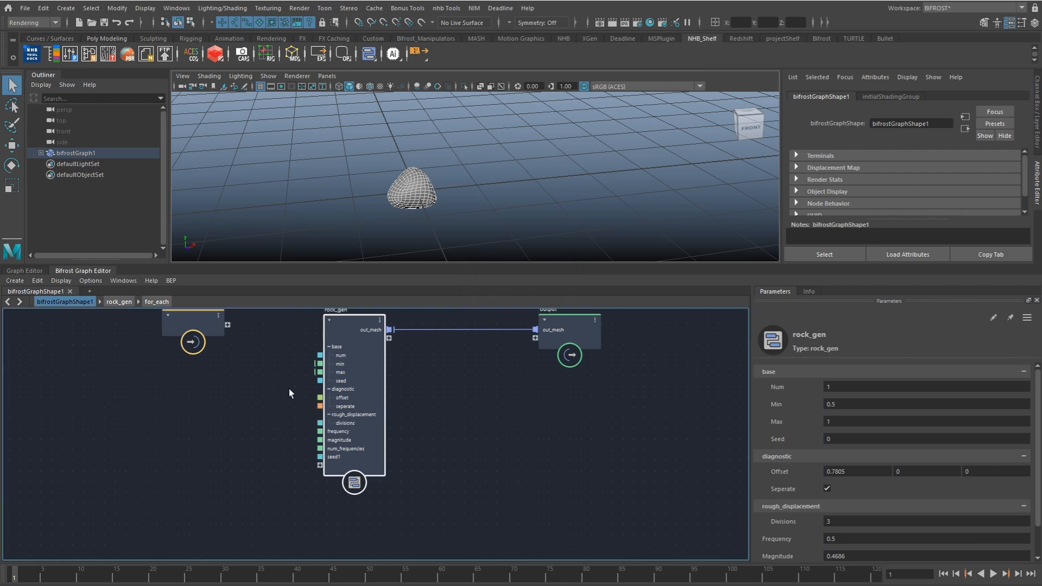
Step: Add rock_gen's magnitude and frequency ports to the rough_displacement group
right_click(356, 438)
left_click(276, 458)
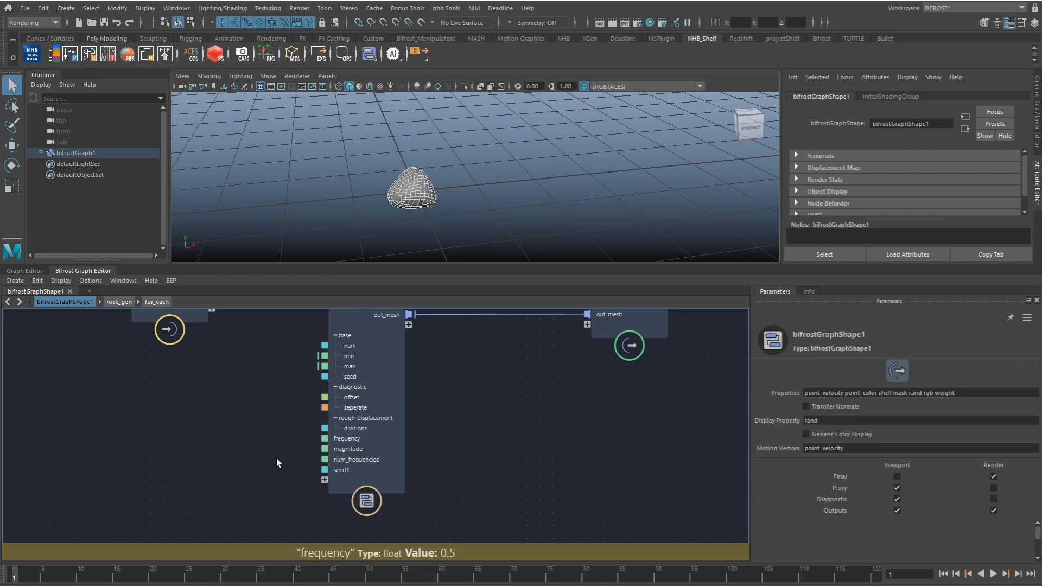
right_click(357, 449)
mouse_move(380, 480)
left_click(467, 502)
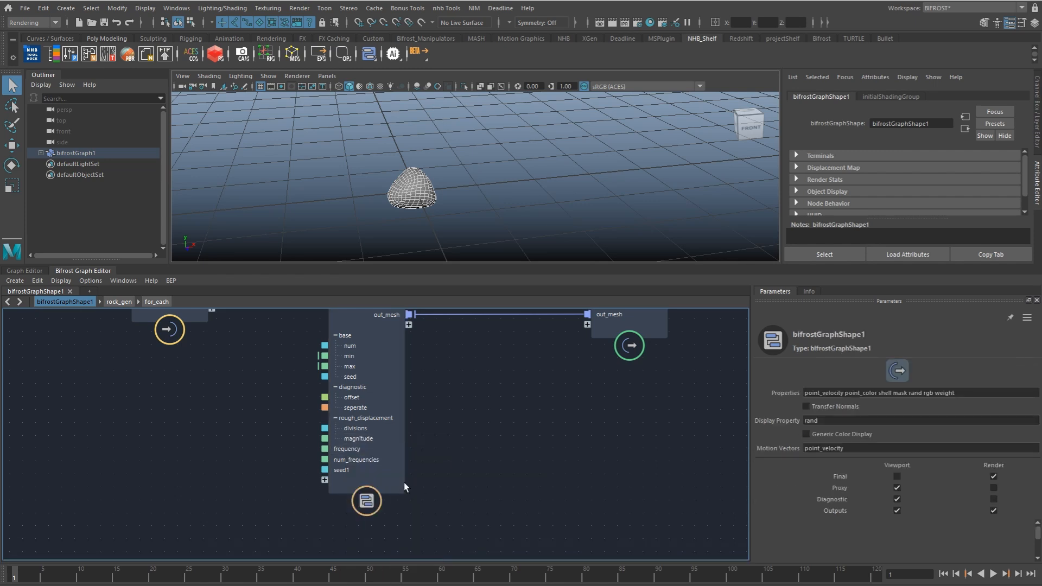
right_click(350, 448)
left_click(472, 504)
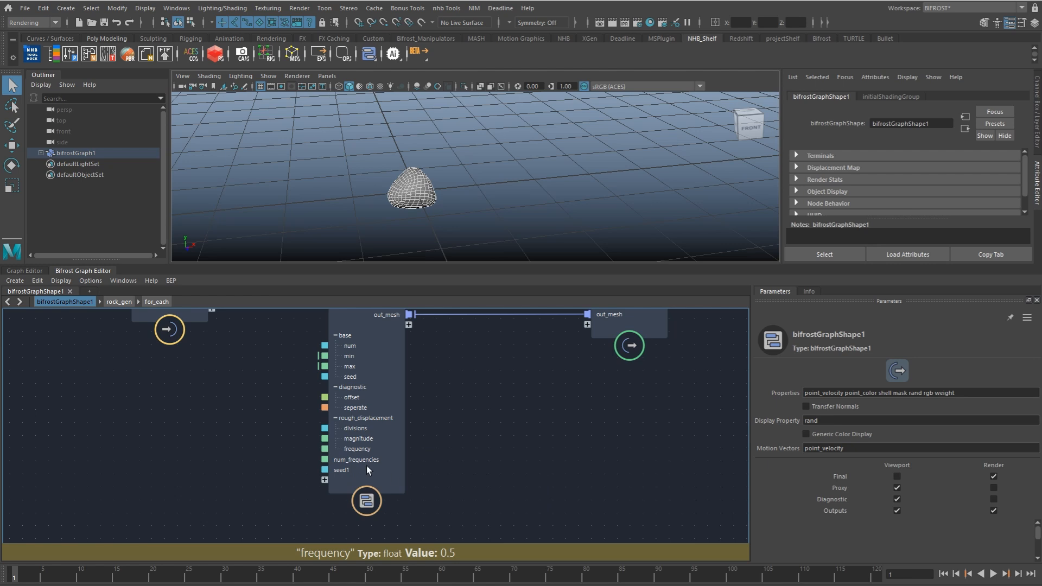
Step: Add rock_gen's num_frequencies and seed1 ports to the rough_displacement group
right_click(369, 460)
left_click(491, 513)
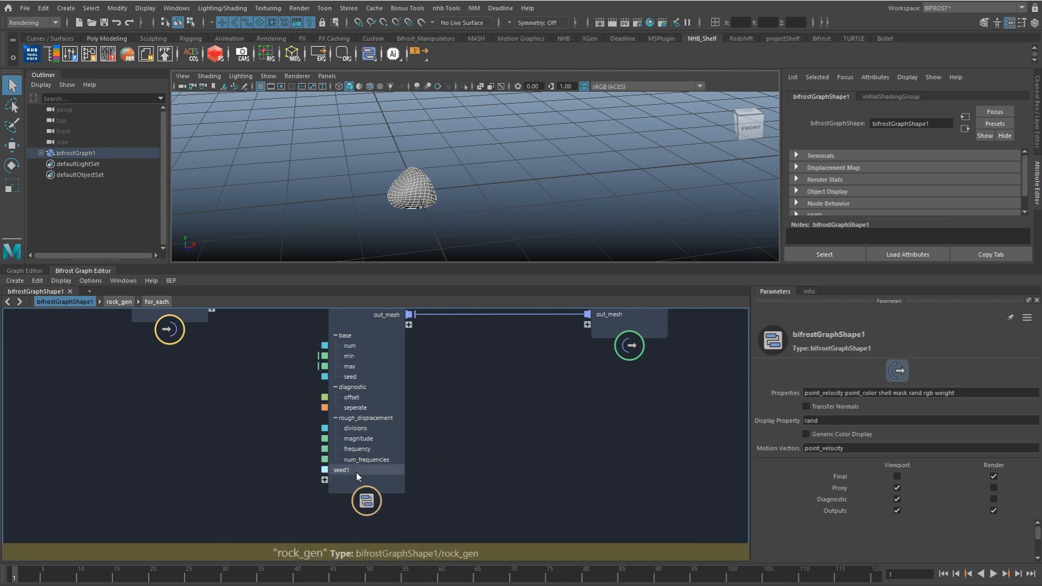
right_click(356, 472)
mouse_move(449, 504)
left_click(489, 524)
Step: Set rock_gen's Divisions to 5 and view the denser rock mesh up close
left_click(392, 428)
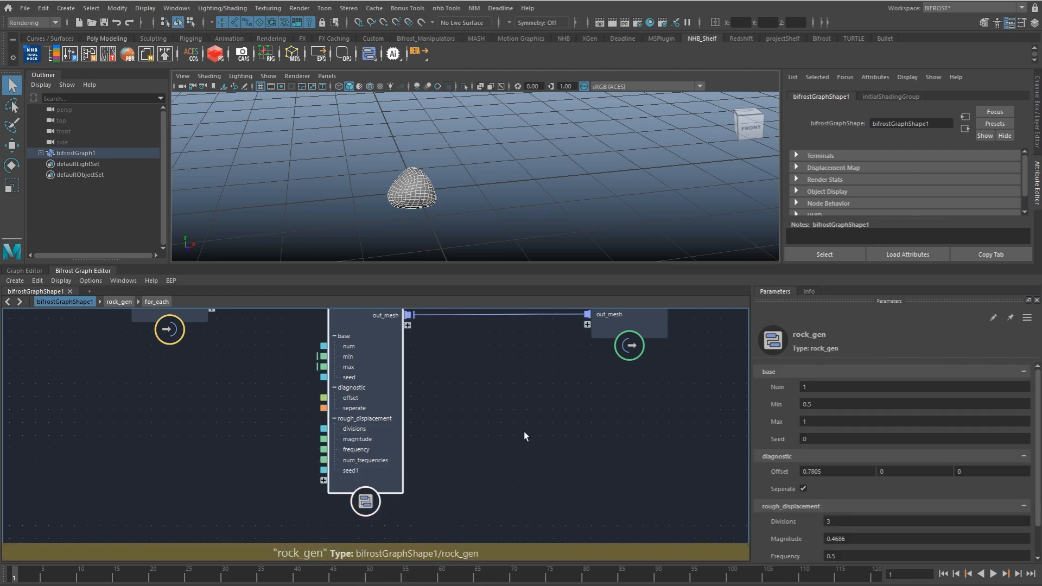
scroll(895, 478, "down", 1)
left_click(899, 487)
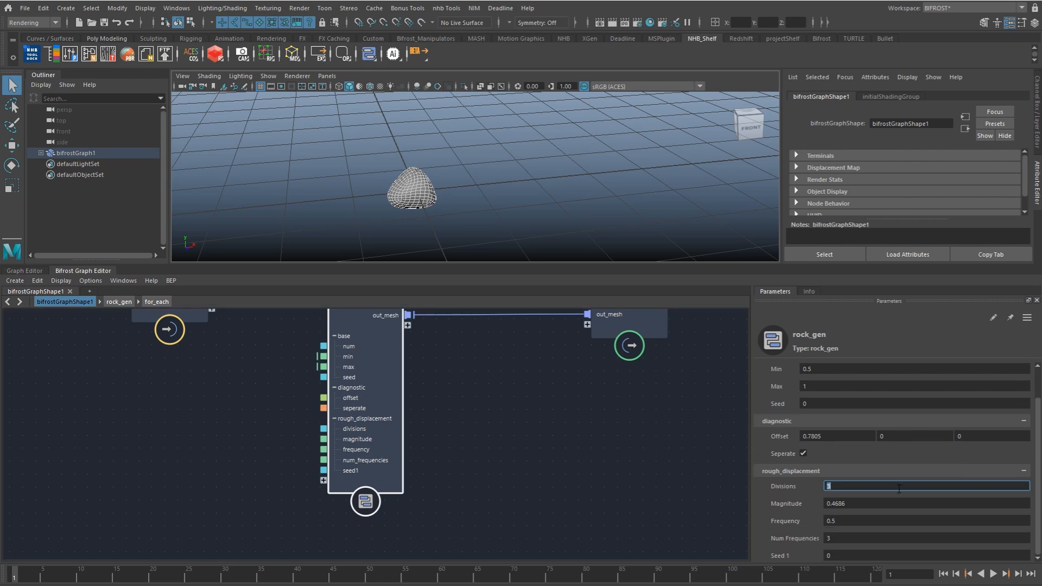
right_click_drag(452, 194, 573, 213, "alt")
middle_click_drag(329, 217, 514, 195, "alt")
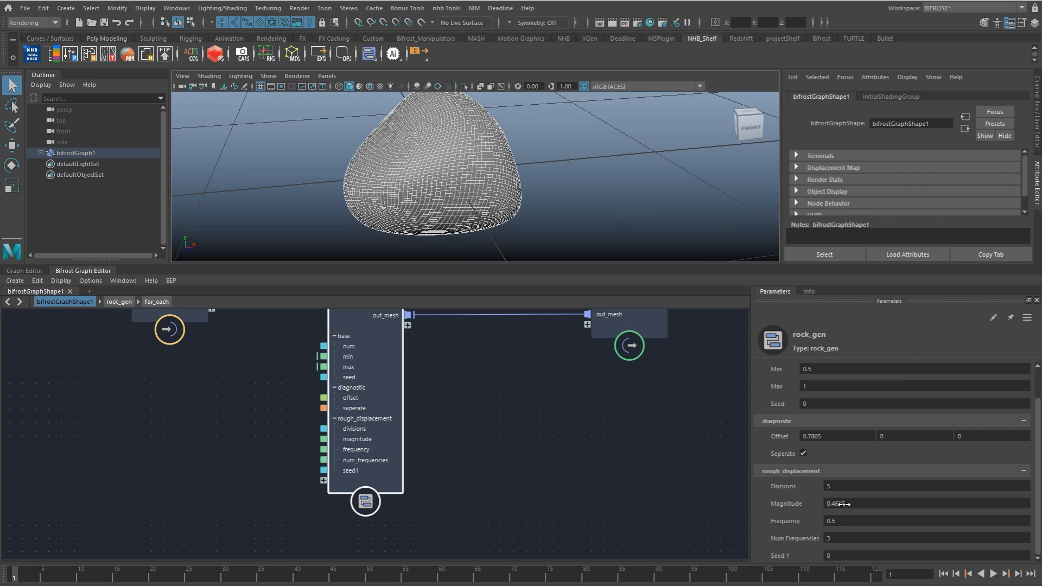
Step: Go inside for_each to the displace_points output and examine the displaced rock's surface in the viewport
left_click(157, 302)
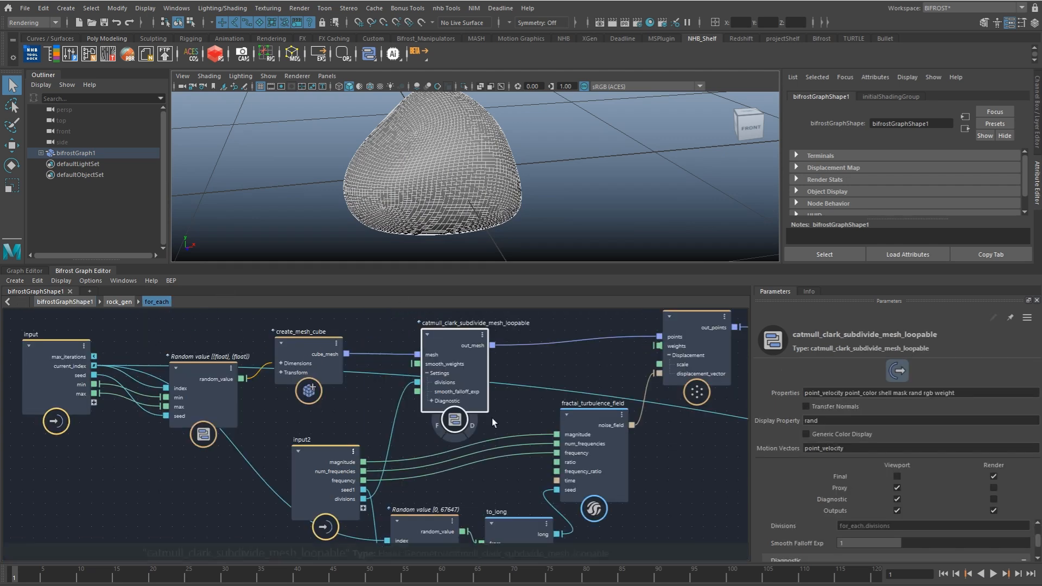
middle_click_drag(602, 418, 309, 444, "alt")
scroll(307, 444, "down", 3)
middle_click_drag(477, 444, 362, 442, "alt")
scroll(362, 442, "down", 2)
left_click(466, 359)
right_click_drag(568, 163, 525, 186, "alt")
left_click(525, 187)
left_click_drag(525, 186, 421, 324, "alt")
scroll(387, 395, "up", 3)
mouse_move(462, 220)
left_mouse_down("alt")
mouse_move(474, 214)
mouse_move(498, 232)
mouse_move(468, 227)
left_mouse_up("alt")
key("Tab")
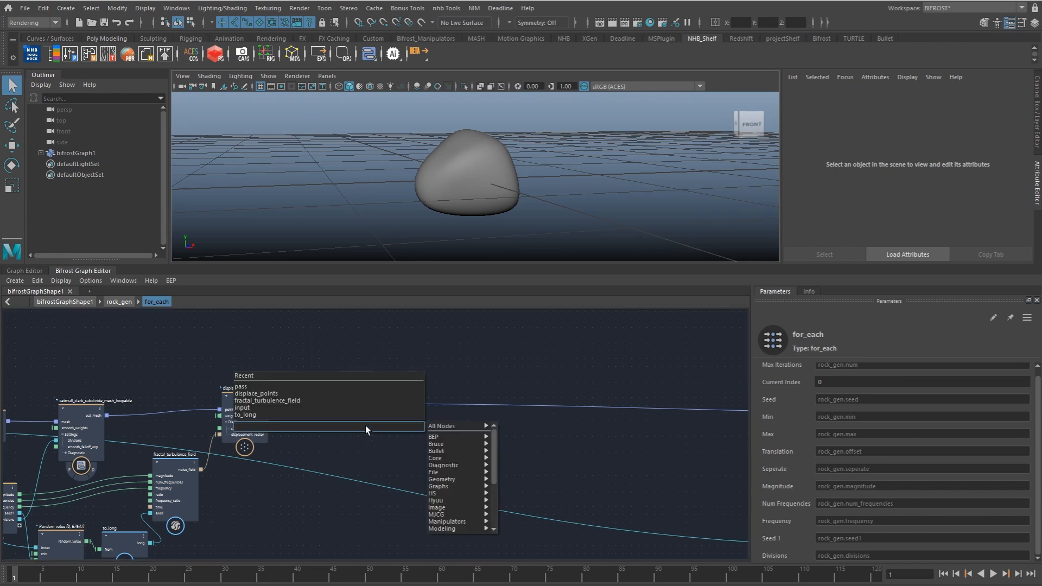
type("scatter")
key("Return")
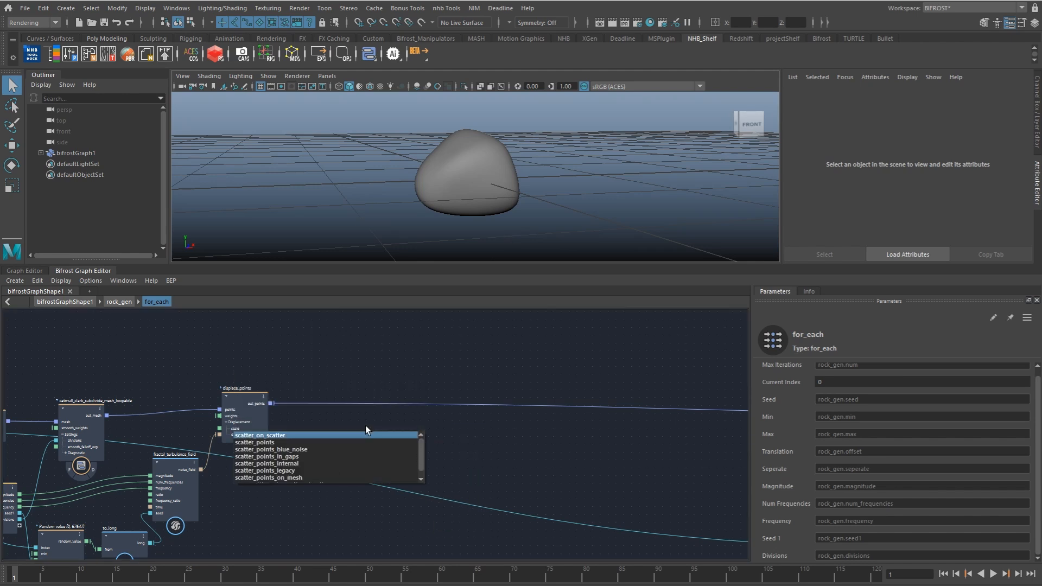
key("Delete")
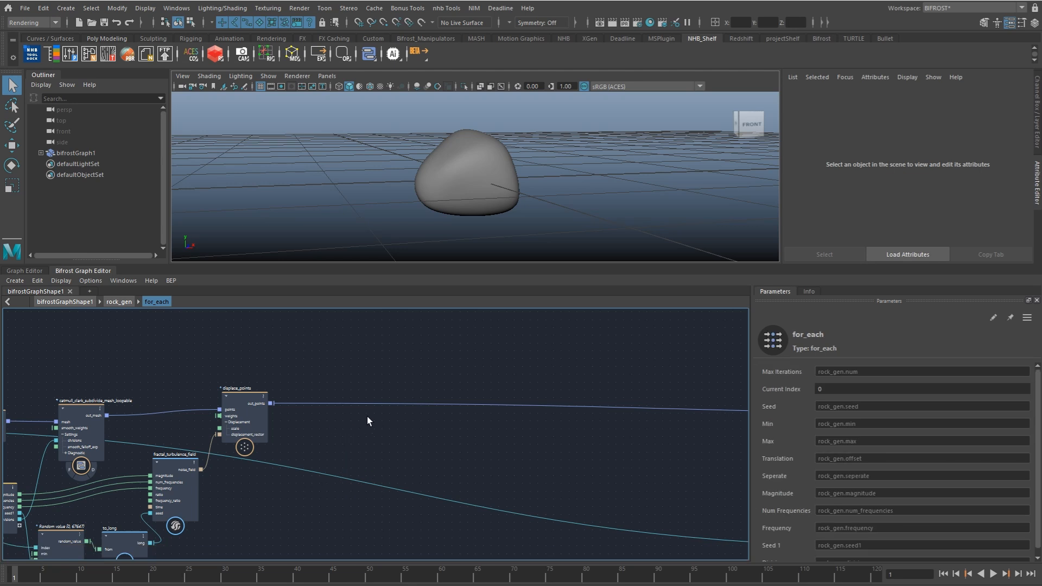
Step: Add a scatter_points node inside for_each and feed displace_points' out_points into its geometry
key("Tab")
type("scatt")
key("Down")
key("Down")
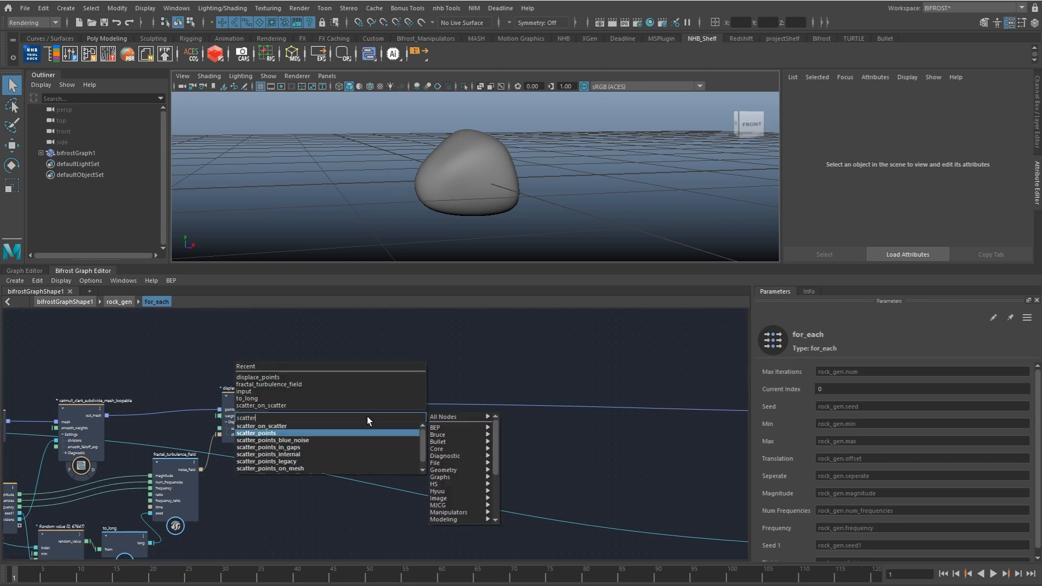
key("Return")
left_click_drag(275, 404, 408, 444)
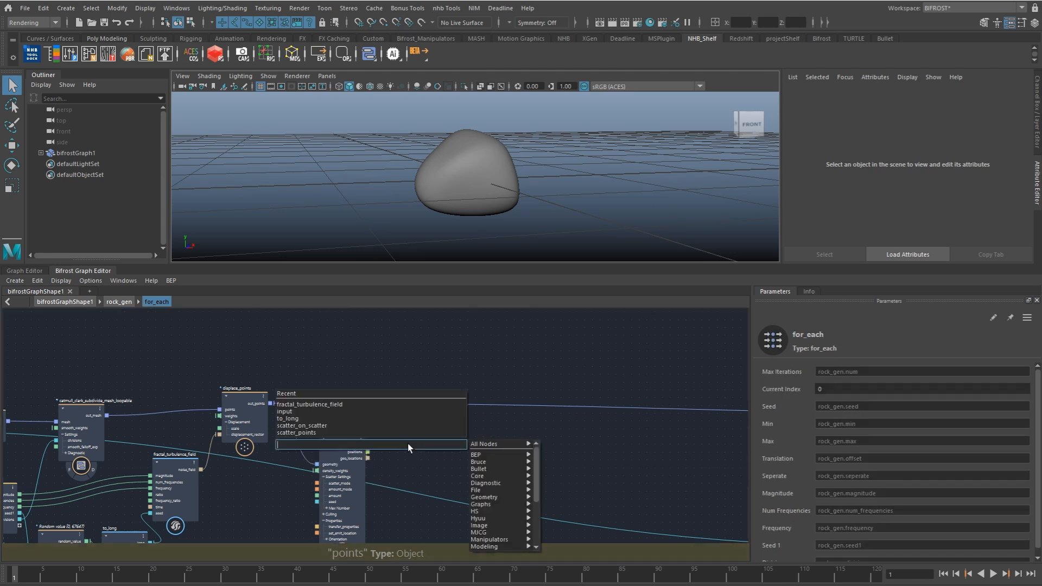
Step: Add a point_scope node that takes the points from scatter_points as its point_geo
type("pscop")
key("Down")
key("Down")
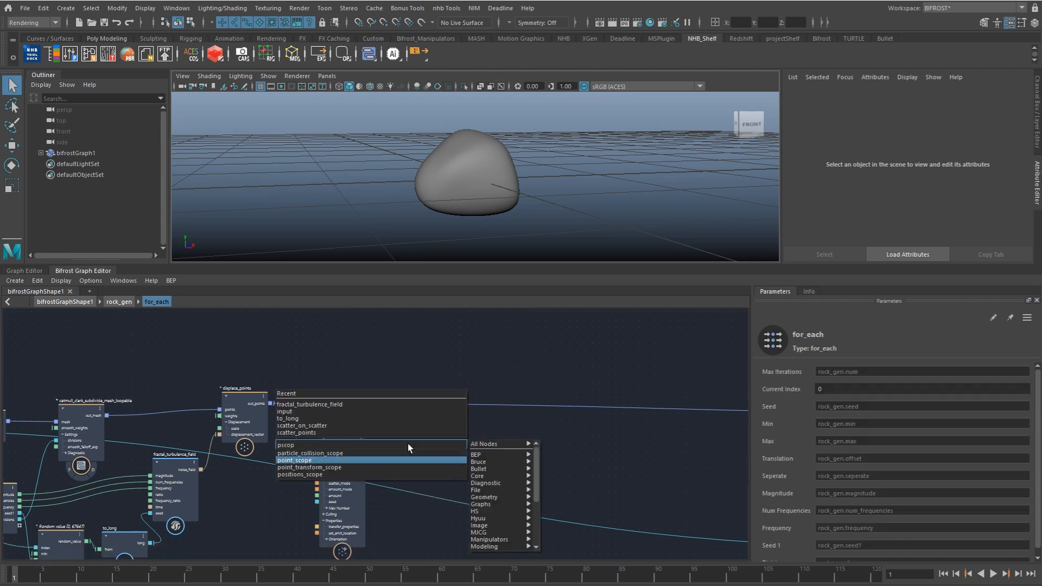
key("Return")
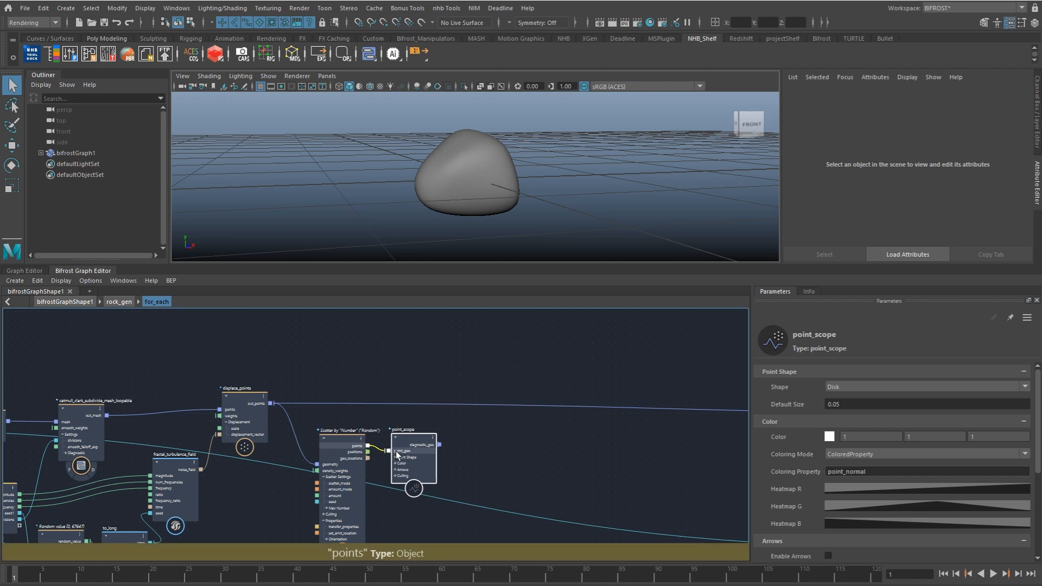
Step: Add a terminal node and connect point_scope's diagnostic_geo to its diagnostic input
left_click(455, 438)
key("Tab")
type("term")
key("Down")
key("Return")
left_click_drag(440, 445, 461, 460)
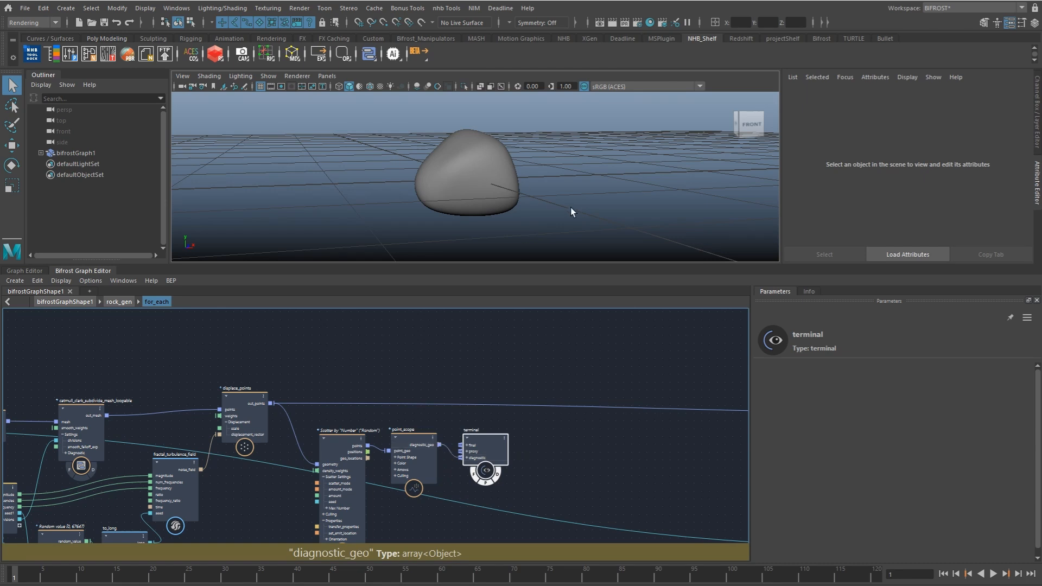
Step: Set the Amount of scatter_points to 10
left_click(382, 491)
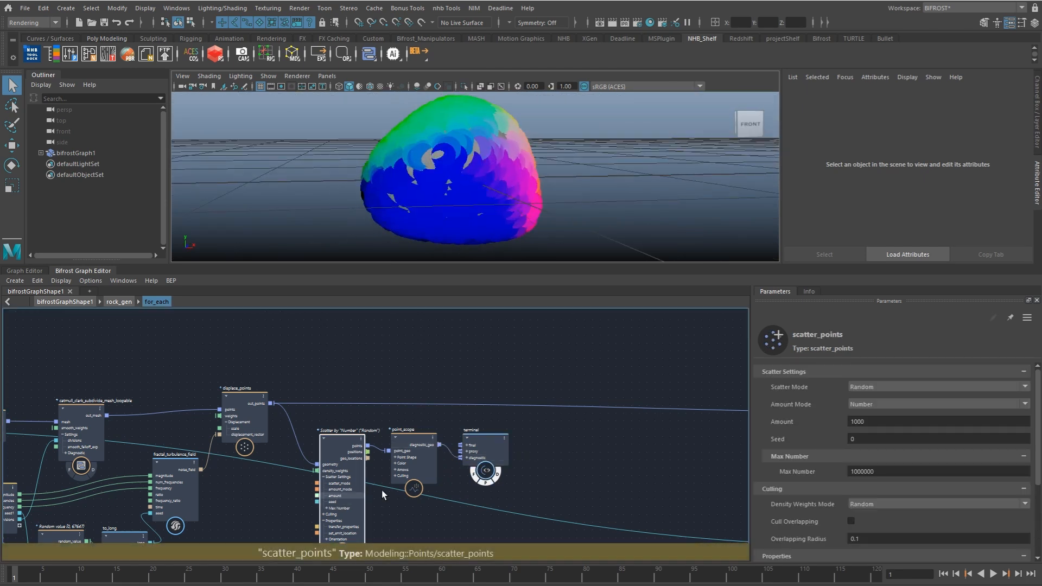
double_click(871, 422)
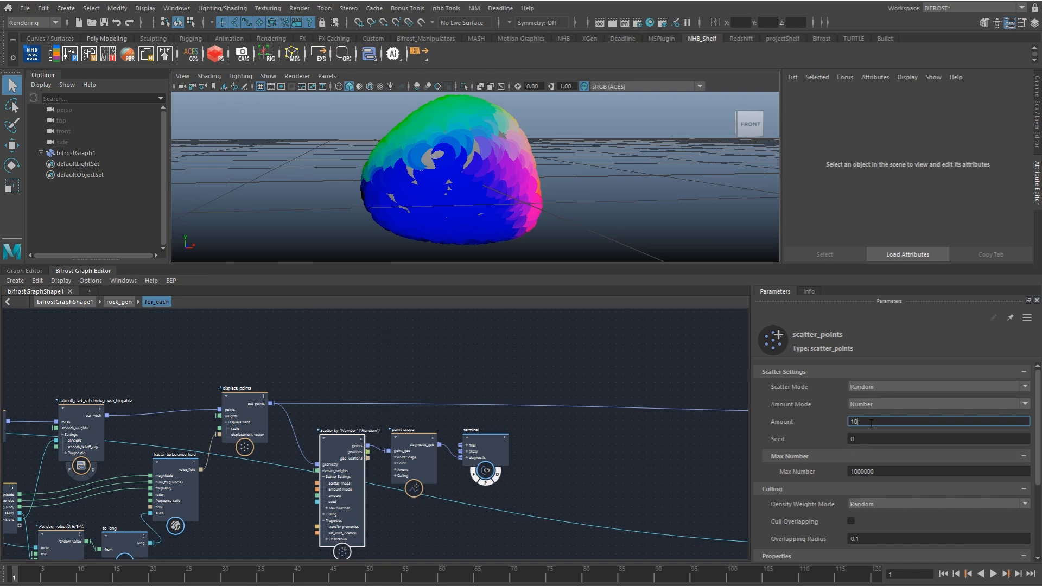
type("10")
key("Return")
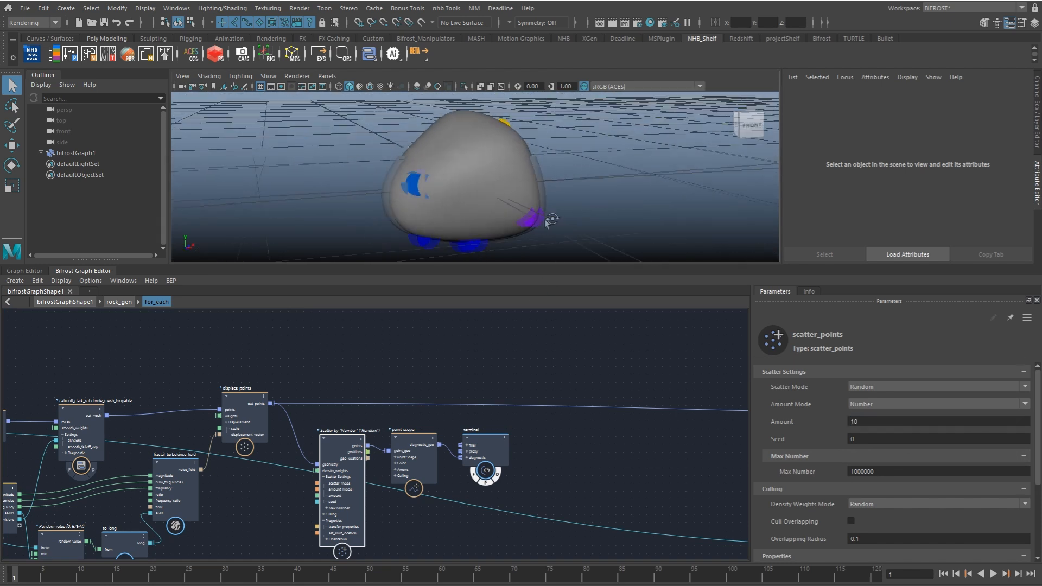
Step: Move the scatter_points, point_scope and terminal nodes together further below displace_points
left_click(403, 437, "shift")
left_click(473, 431, "shift")
left_click_drag(346, 442, 344, 516)
Step: Select the rock mesh and examine its wireframe and the scattered points from several sides
right_click_drag(493, 169, 609, 184, "alt")
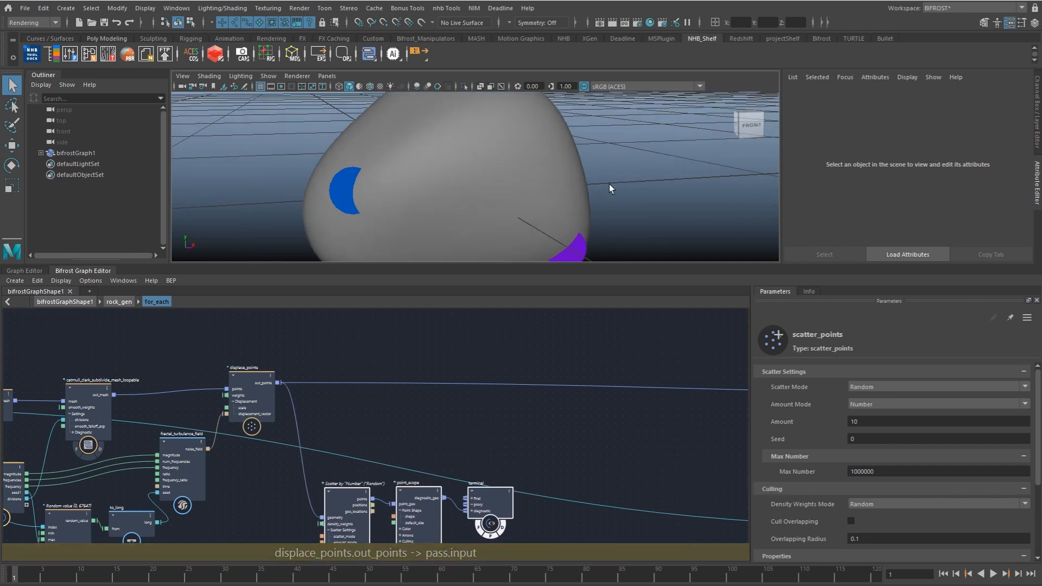
left_click(511, 186)
left_click_drag(510, 186, 477, 175, "alt")
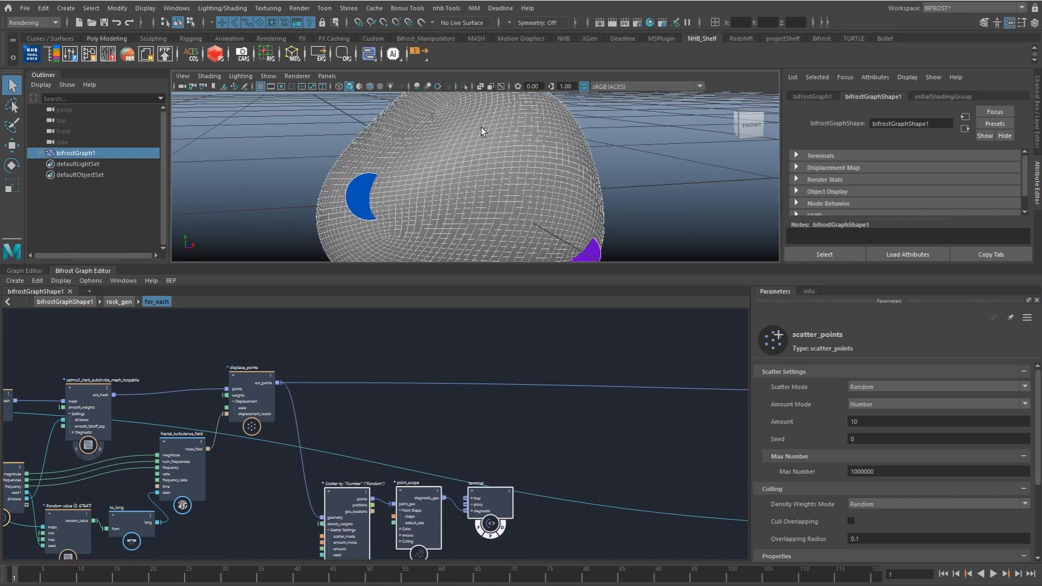
left_click_drag(565, 247, 386, 177, "alt")
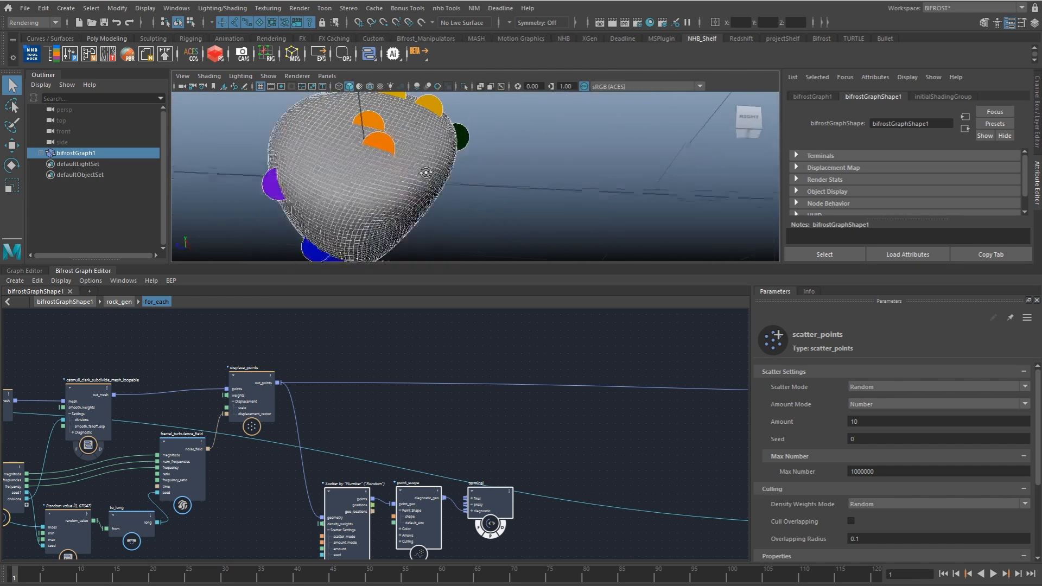
middle_click_drag(386, 177, 496, 186, "alt")
left_click_drag(496, 186, 604, 199, "alt")
Step: Add a get_point_position node beside displace_points and feed out_points into its geometry
left_click(401, 399)
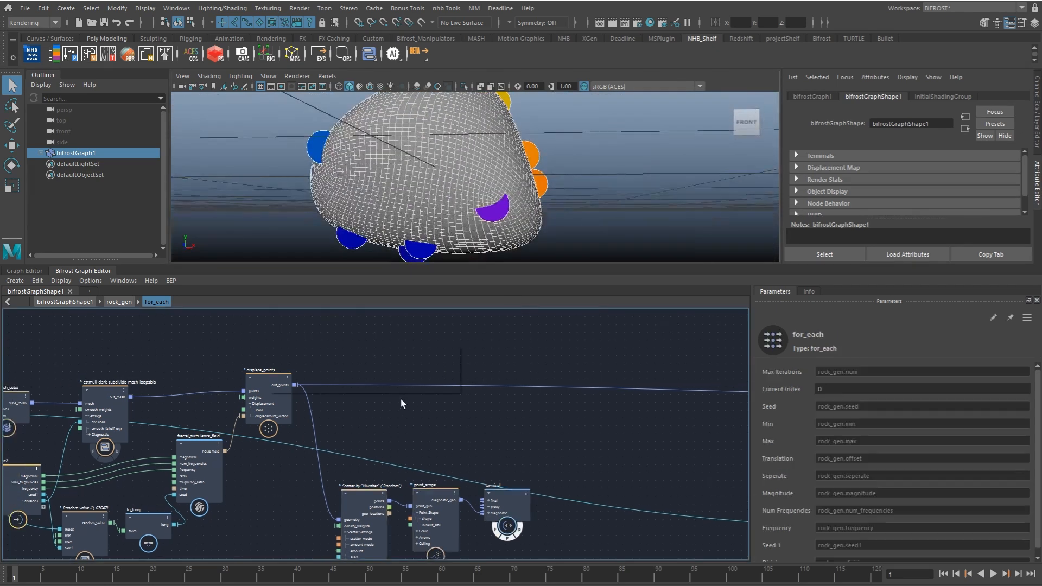
key("Tab")
type("gpp")
key("Down")
key("Down")
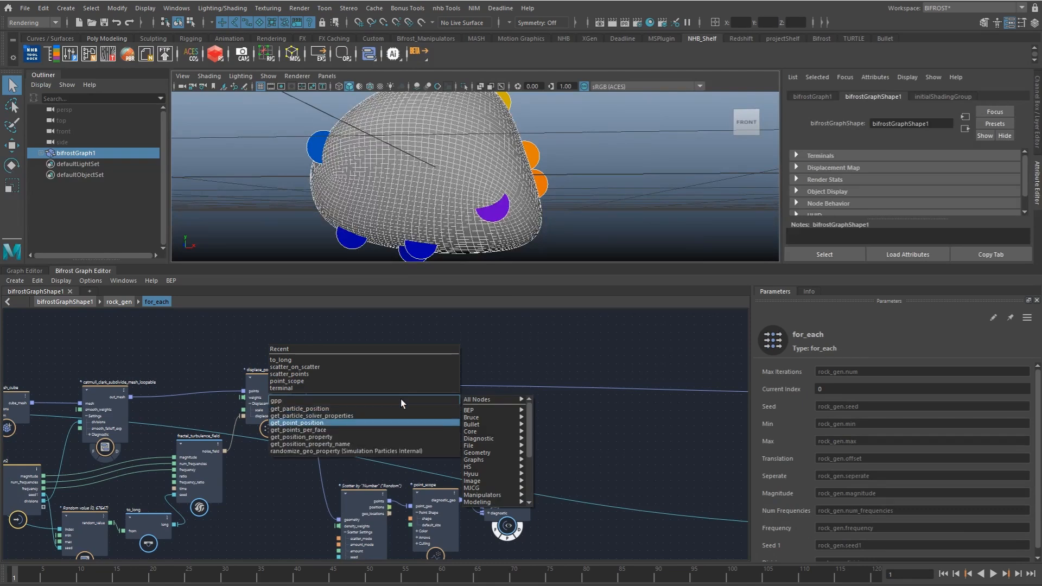
left_click(380, 423)
left_click_drag(295, 385, 356, 417)
middle_click_drag(407, 411, 380, 395, "alt")
Step: Add a get_closest_point node, taking positions from get_point_position and geometry from the points of scatter_points
left_click(418, 409)
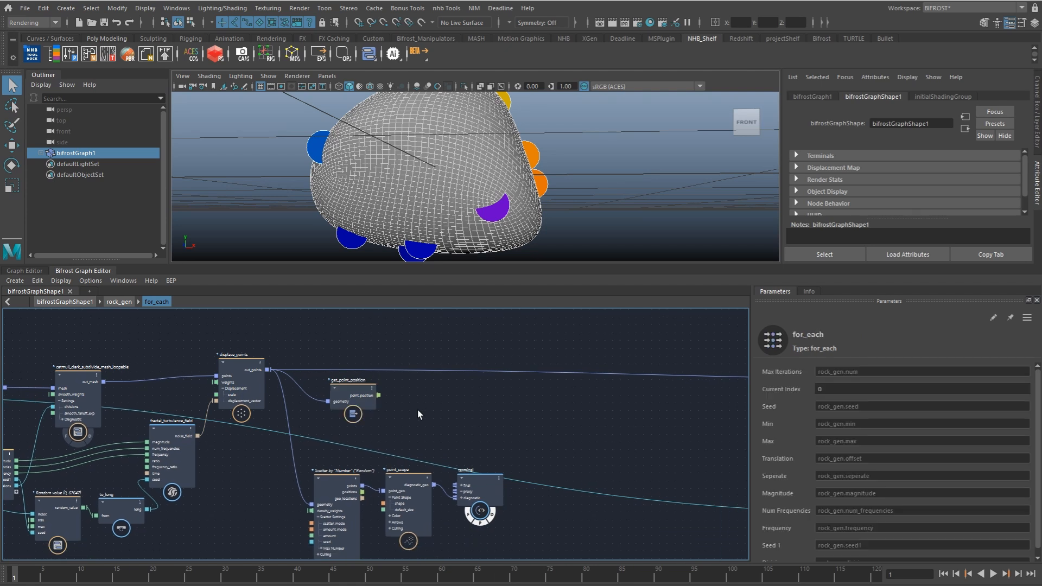
key("Tab")
type("closes")
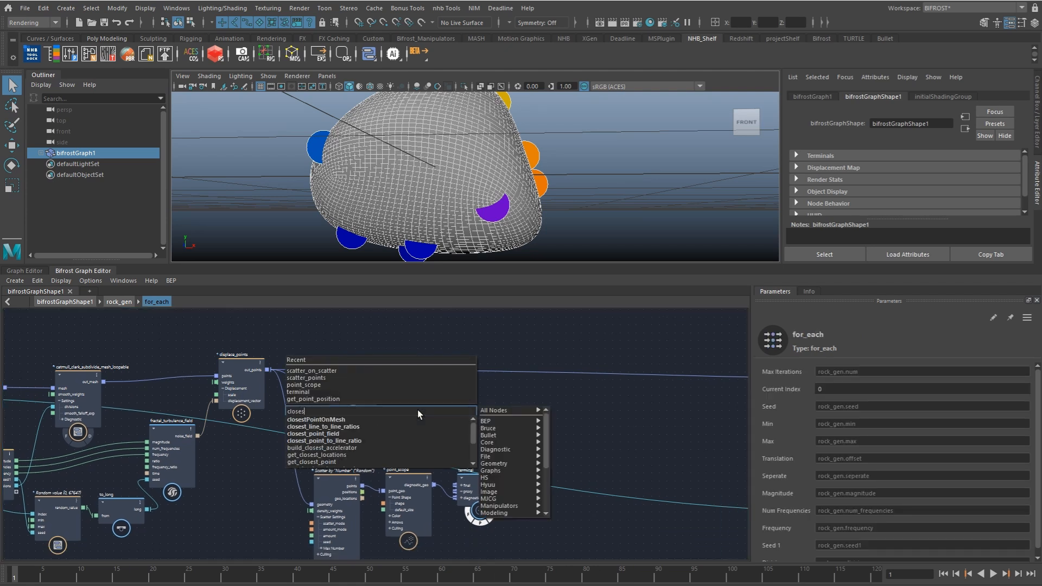
key("Down")
key("Return")
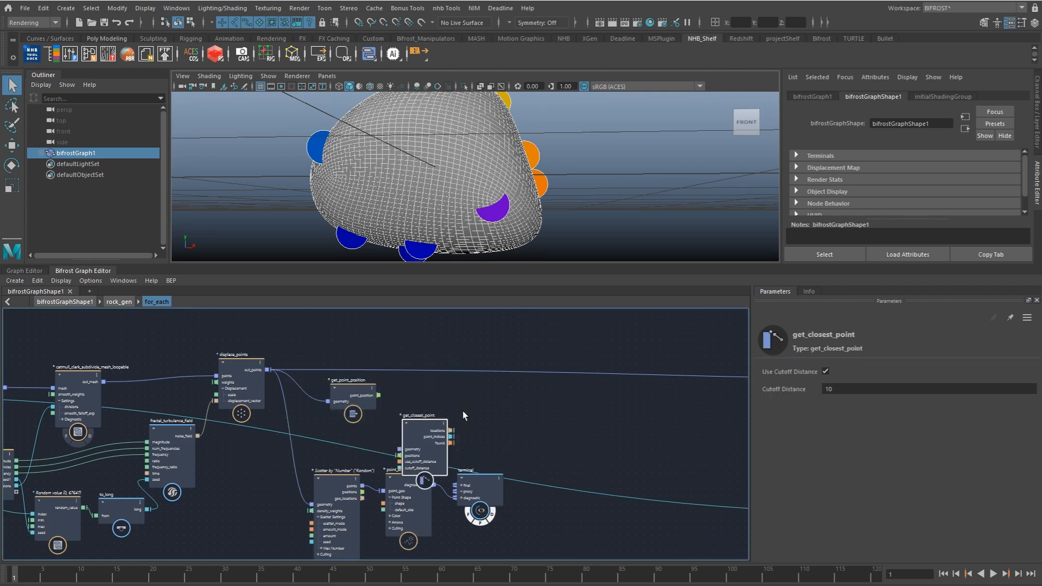
left_click_drag(375, 399, 413, 427)
left_click_drag(363, 486, 424, 411)
middle_click_drag(463, 426, 435, 411, "alt")
right_click_drag(434, 412, 464, 419, "alt")
Step: Shift the point_scope and terminal nodes lower to clear space around get_closest_point
left_click_drag(379, 505, 400, 539)
left_click_drag(455, 494, 483, 528)
middle_click_drag(435, 446, 415, 442, "alt")
Step: Add a get_from_array node beside get_closest_point
right_click_drag(416, 414, 432, 411, "alt")
key("Tab")
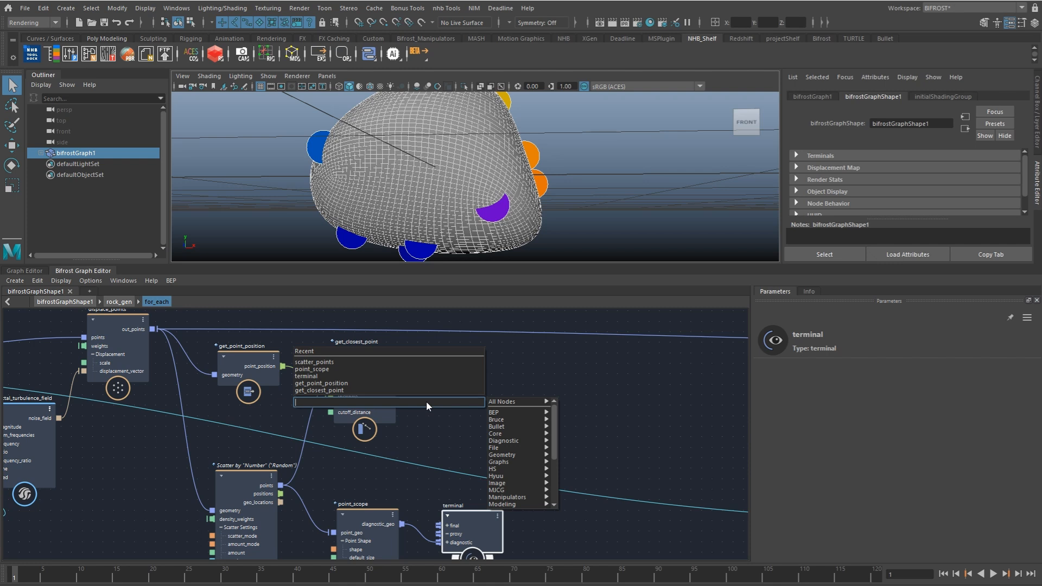
type("getfr")
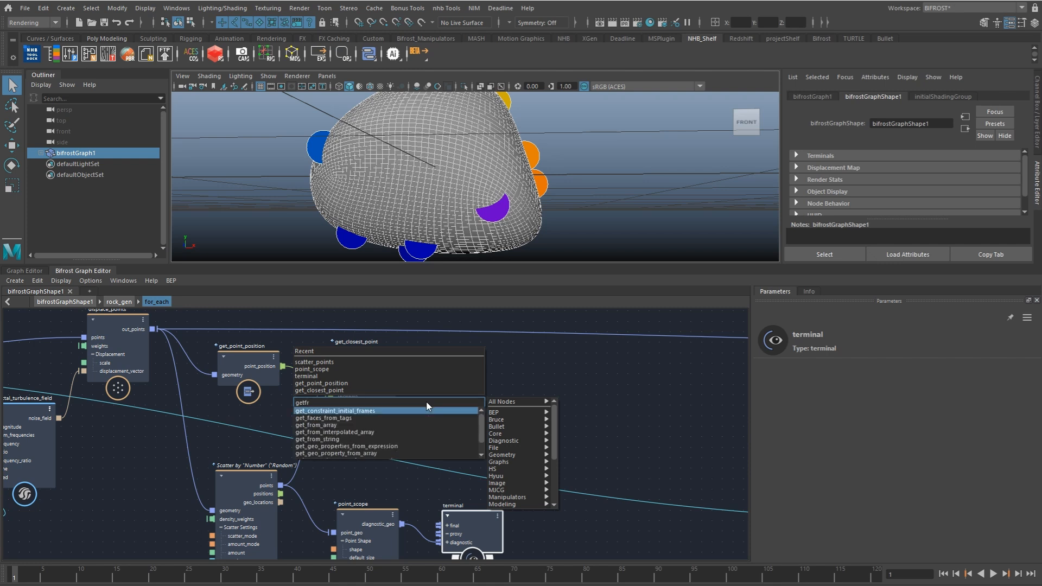
key("Down")
key("Down")
key("Return")
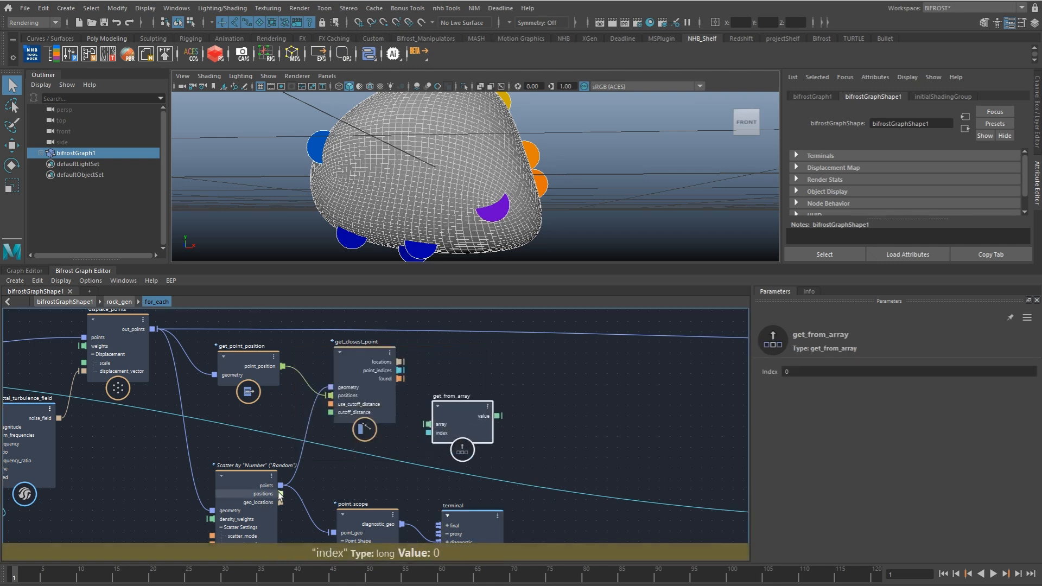
left_click(405, 437)
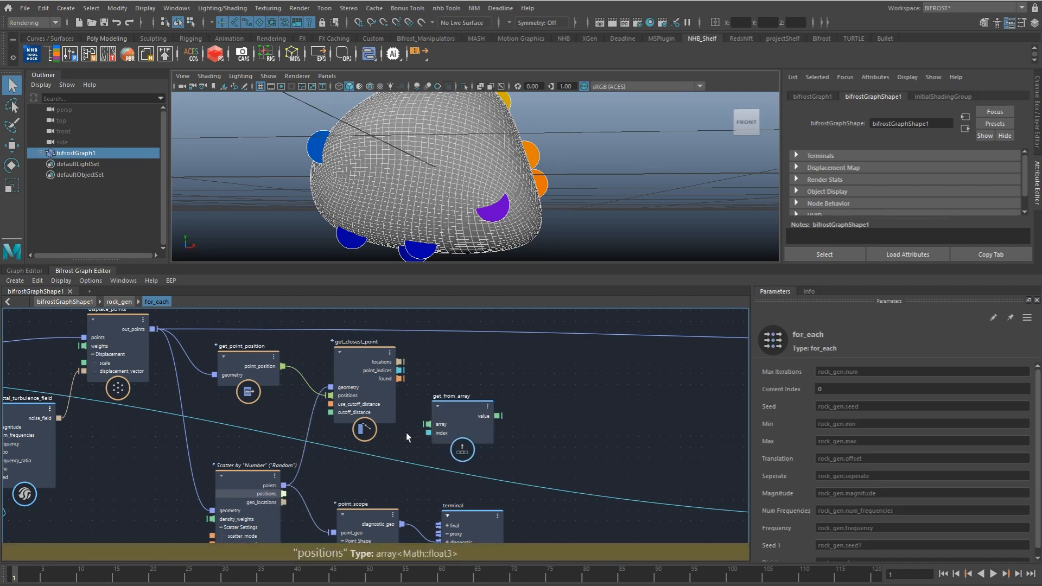
Step: Feed the scatter_points positions into get_from_array's array and get_closest_point's point_indices into its index
left_click_drag(283, 494, 428, 424)
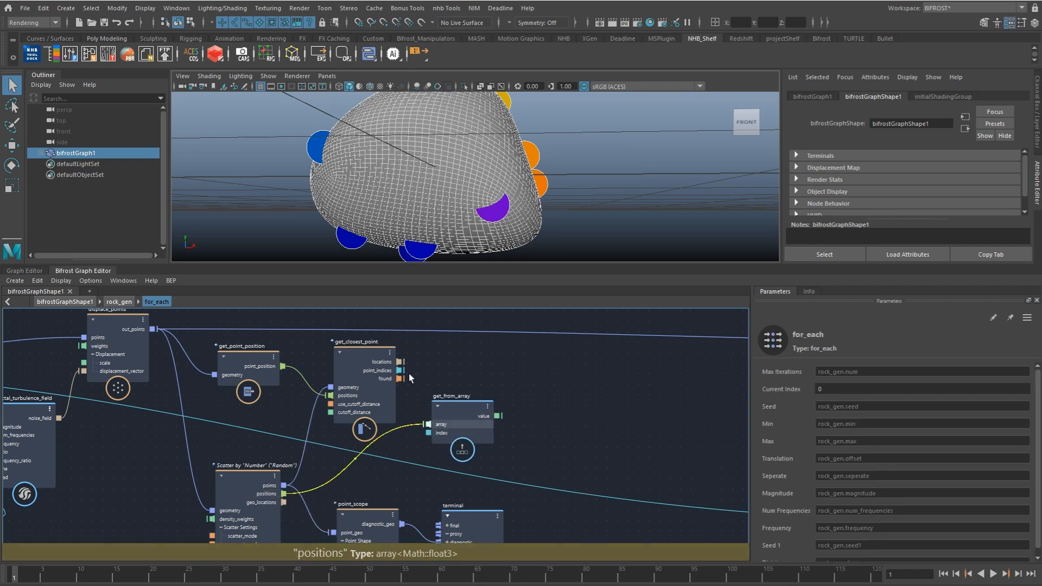
left_click_drag(400, 370, 428, 433)
left_click(465, 429)
Step: Add a subtract node beside get_from_array, with inputs from point_position and the get_from_array value, in that order
left_click(502, 389)
key("Tab")
type("subt")
key("Down")
key("Return")
left_click_drag(521, 404, 539, 389)
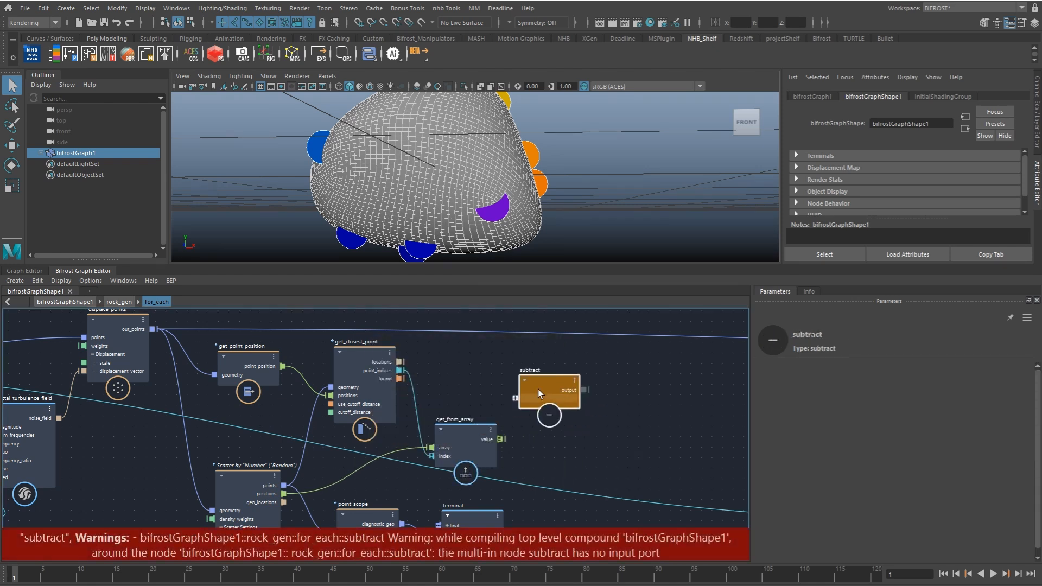
left_click_drag(283, 366, 515, 399)
left_click_drag(500, 439, 575, 408)
Step: Add a length node after subtract and feed the subtract output into its vector input
middle_click_drag(629, 398, 545, 396, "alt")
left_click(545, 396)
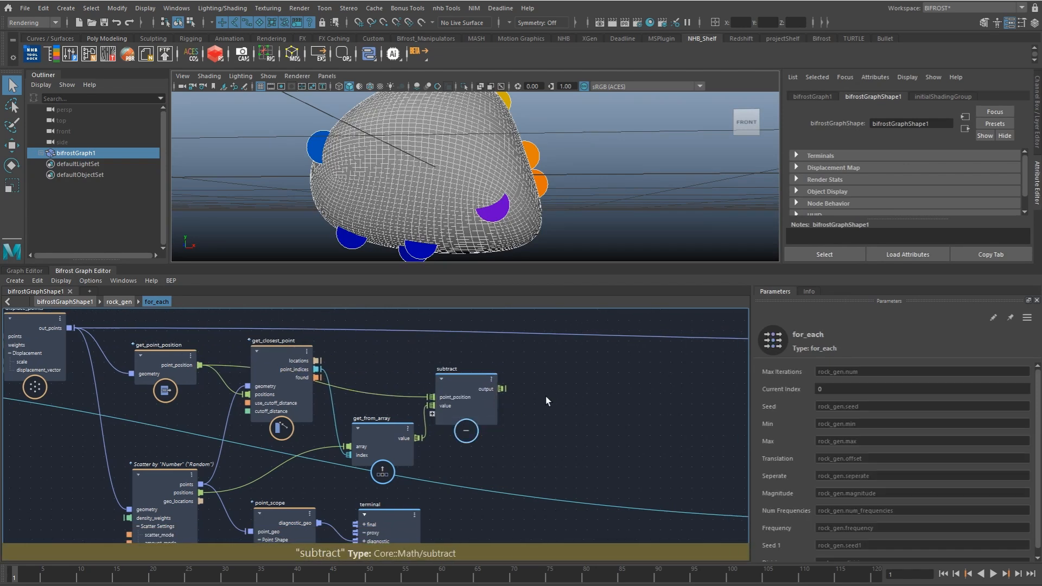
key("Tab")
type("le")
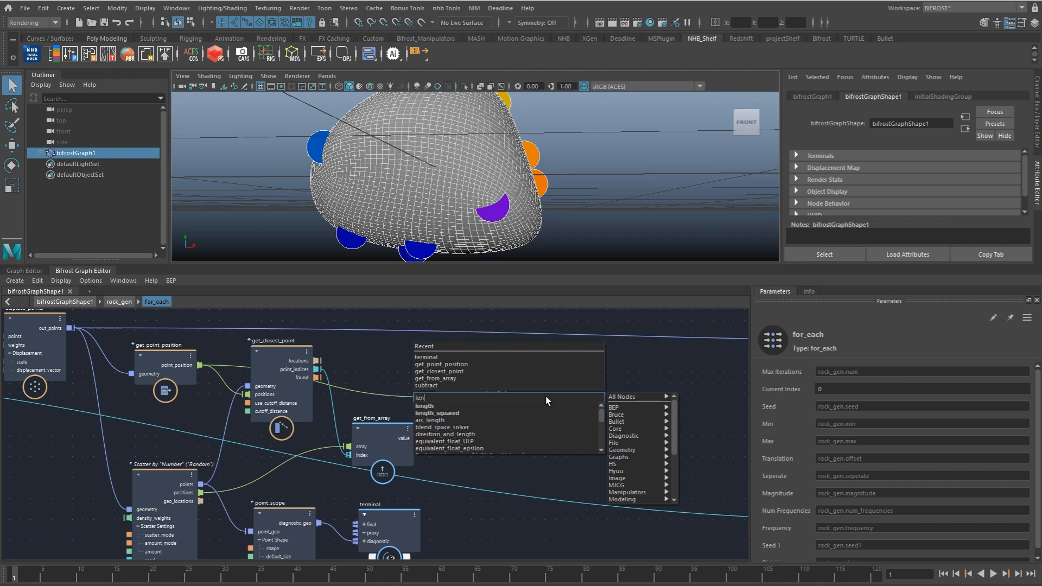
type("n")
key("Return")
left_click_drag(529, 418, 520, 395)
Step: Add a set_geo_property node for the color property to the graph, with space between it and the length node
left_click(595, 421)
right_click_drag(595, 422, 436, 412, "alt")
key("Tab")
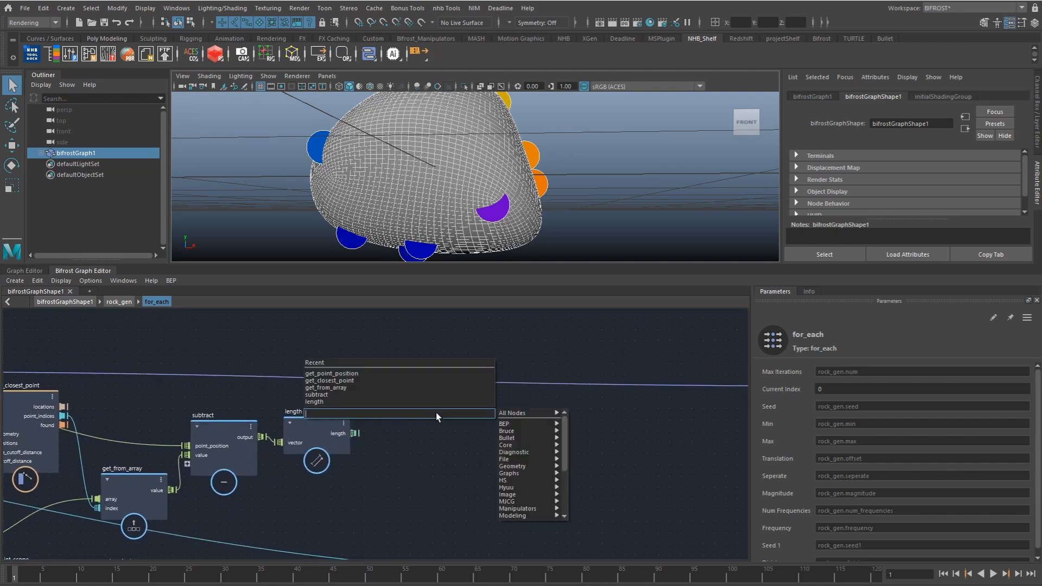
type("setge")
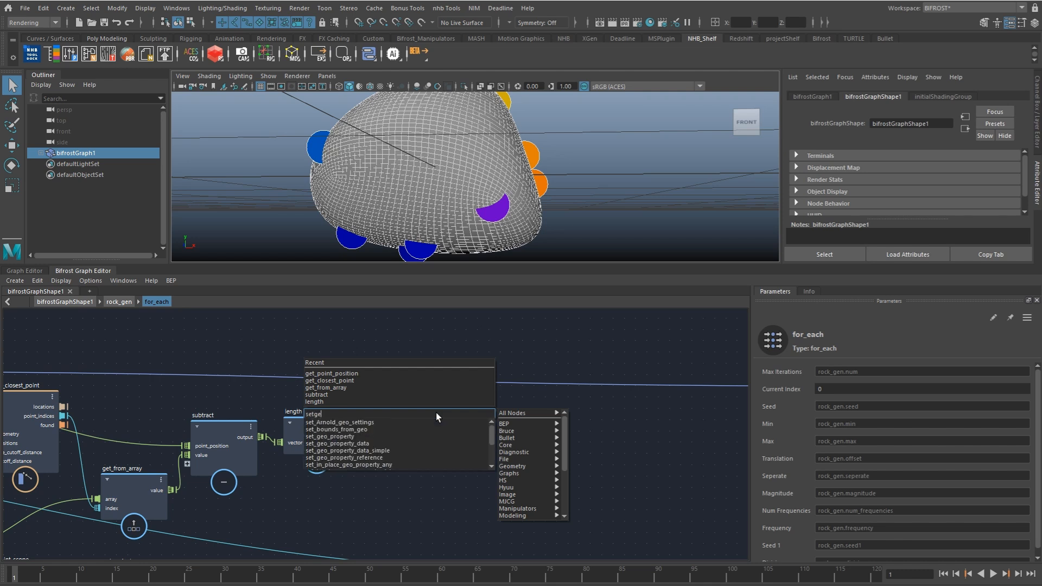
key("Return")
left_click(844, 373)
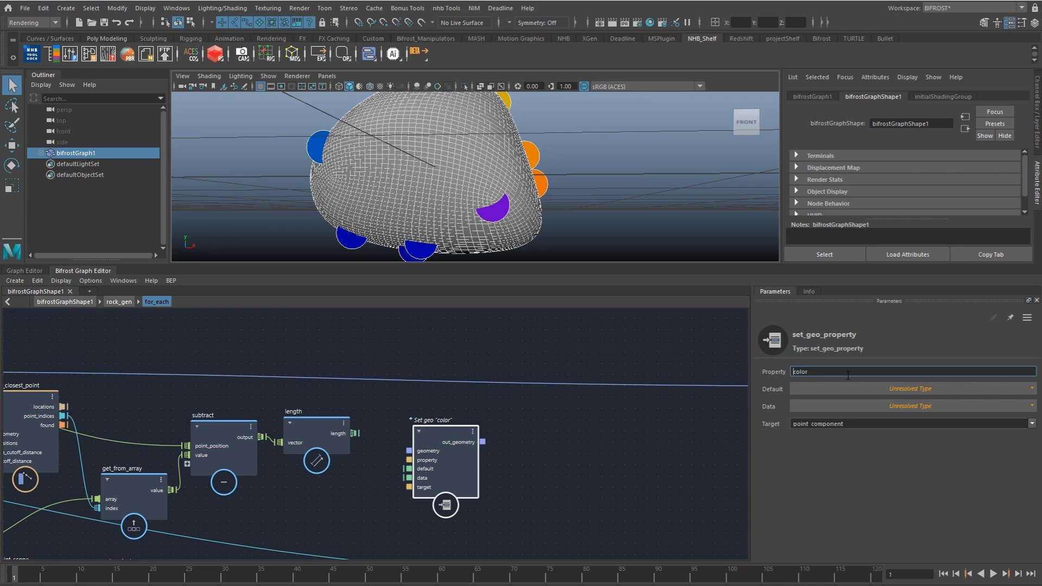
left_click(842, 389)
left_click(832, 473)
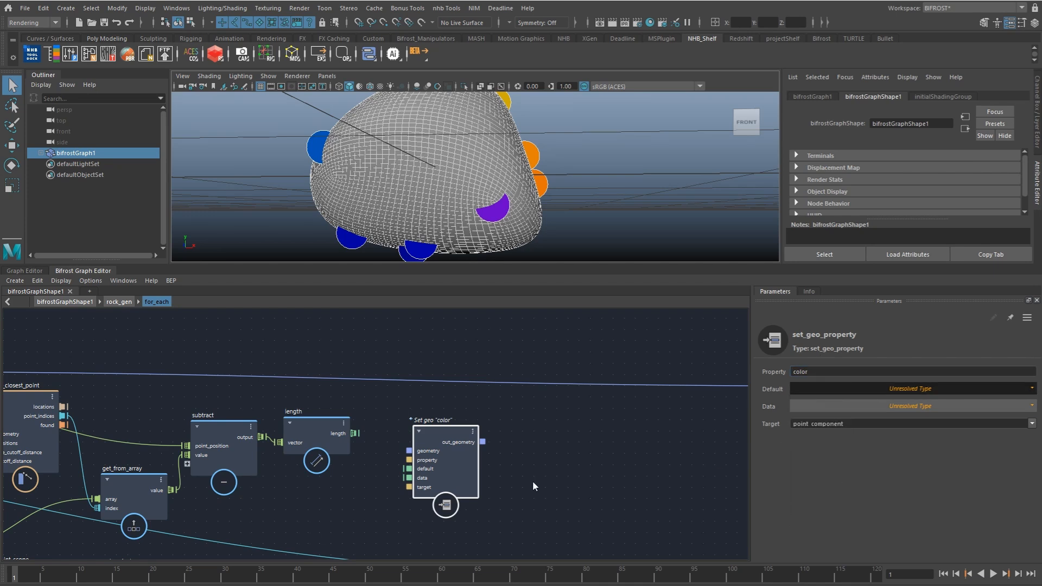
left_click_drag(426, 457, 517, 427)
left_click(388, 440)
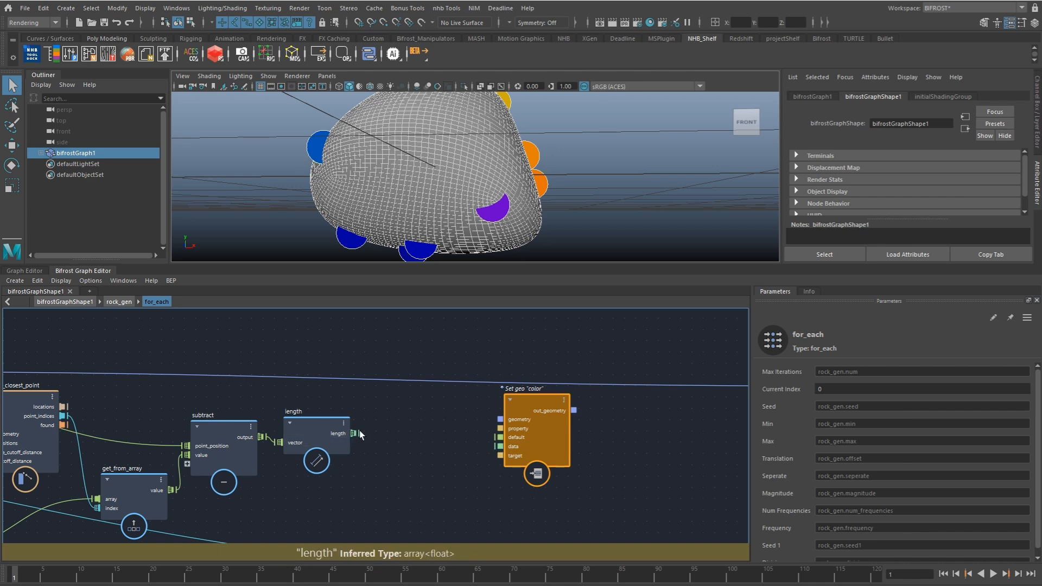
Step: Add a scalar_to_vector3 node after length and feed the length output into its x, y and z
left_click_drag(354, 432, 373, 438)
type("sca")
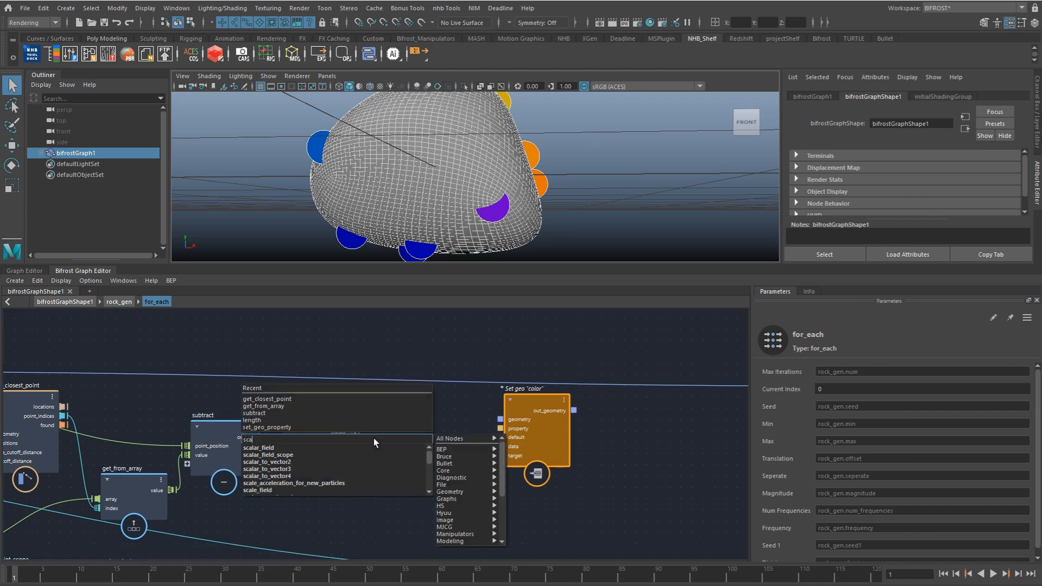
key("Down")
key("Down")
key("Down")
key("Down")
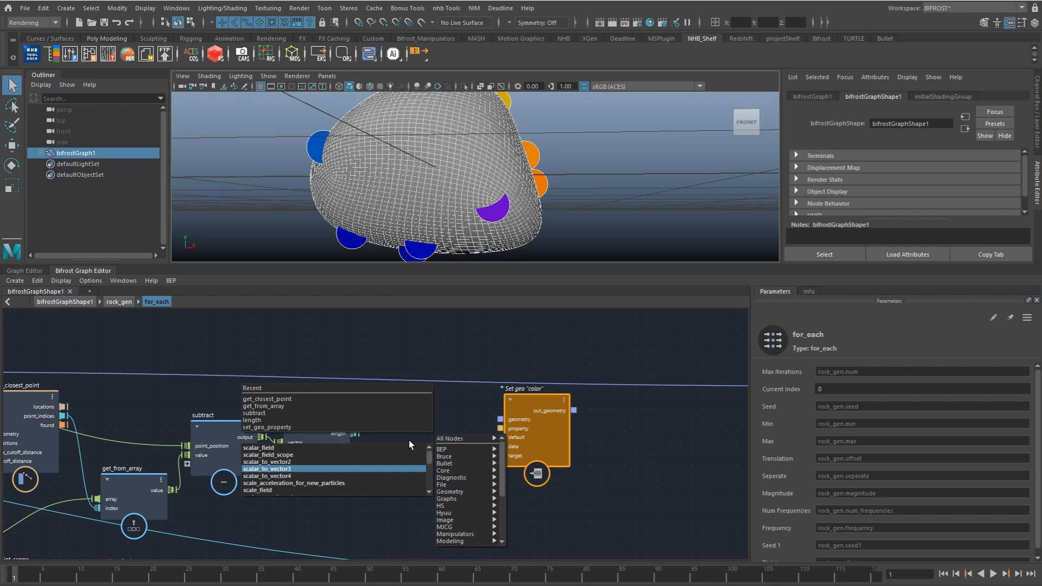
key("Return")
left_click(347, 440)
left_click_drag(348, 440, 379, 462)
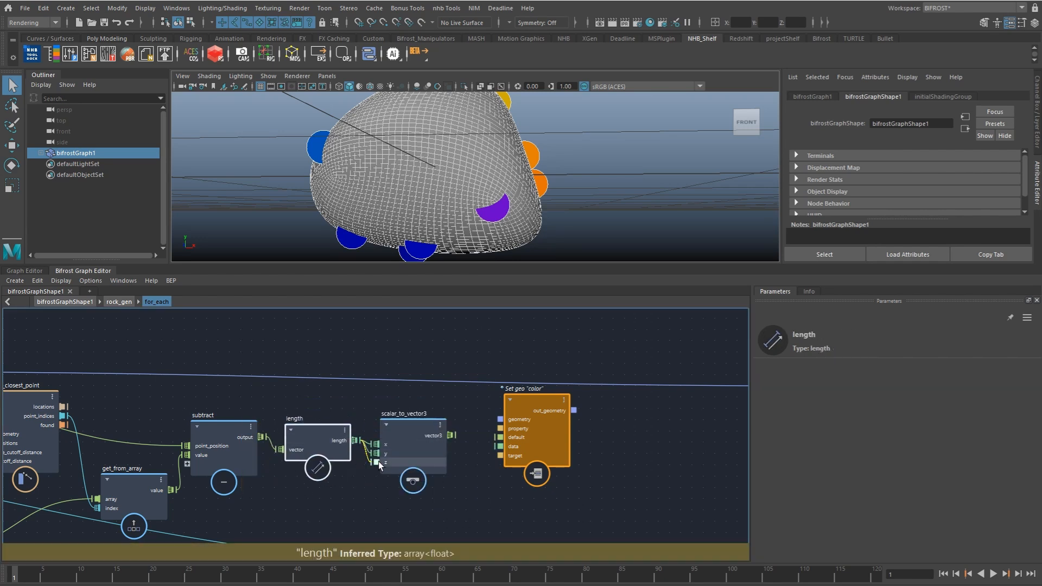
Step: Connect vector3 to the color node's data, insert that node into the main geometry connection, and inspect the shaded rock
left_click_drag(450, 435, 482, 447)
left_click_drag(529, 400, 545, 385)
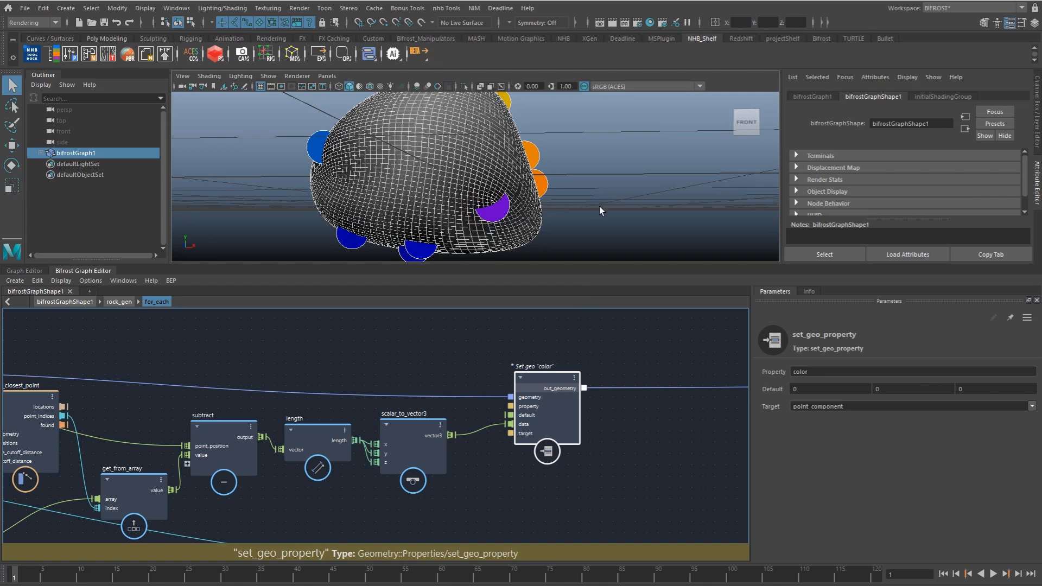
left_click(597, 203)
left_click_drag(597, 203, 497, 196, "alt")
left_click_drag(412, 166, 505, 181, "alt")
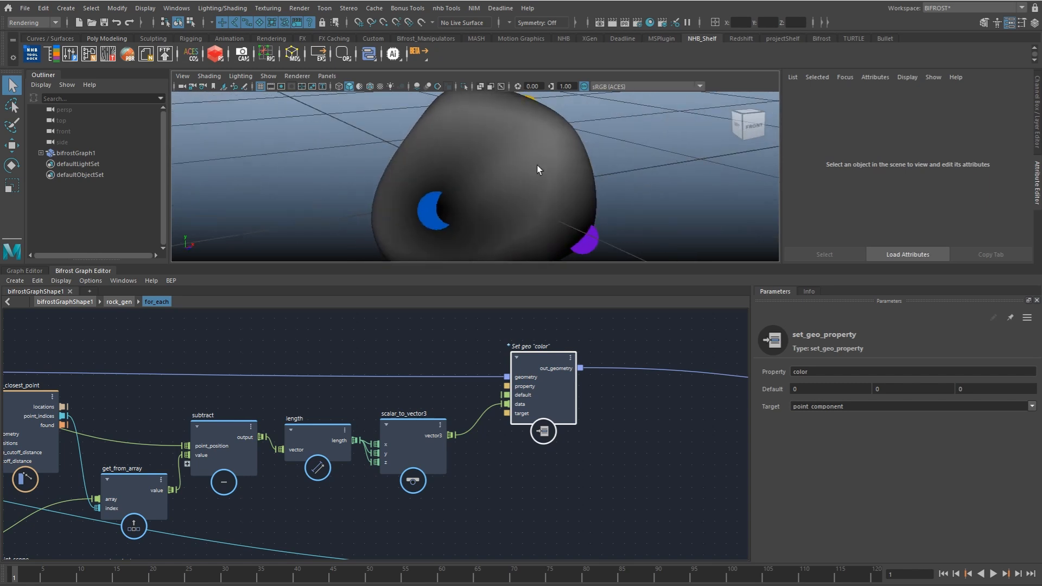
Step: Reconnect out_points of displace_points directly to the downstream node, and delete the scalar_to_vector3 and color set_geo_property nodes
middle_click_drag(618, 361, 486, 347, "alt")
scroll(538, 354, "down", 1)
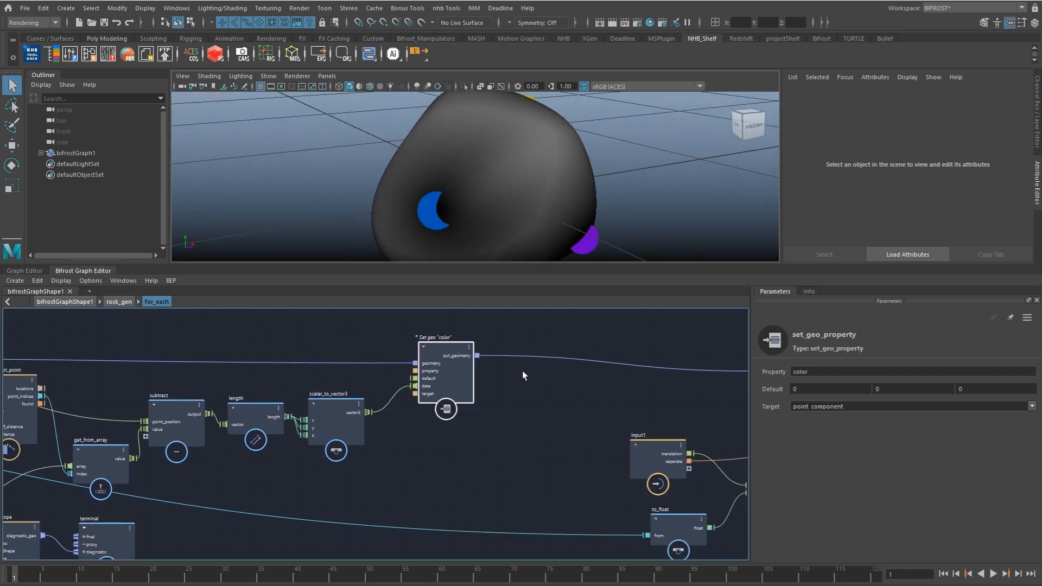
middle_click_drag(457, 386, 487, 398, "alt")
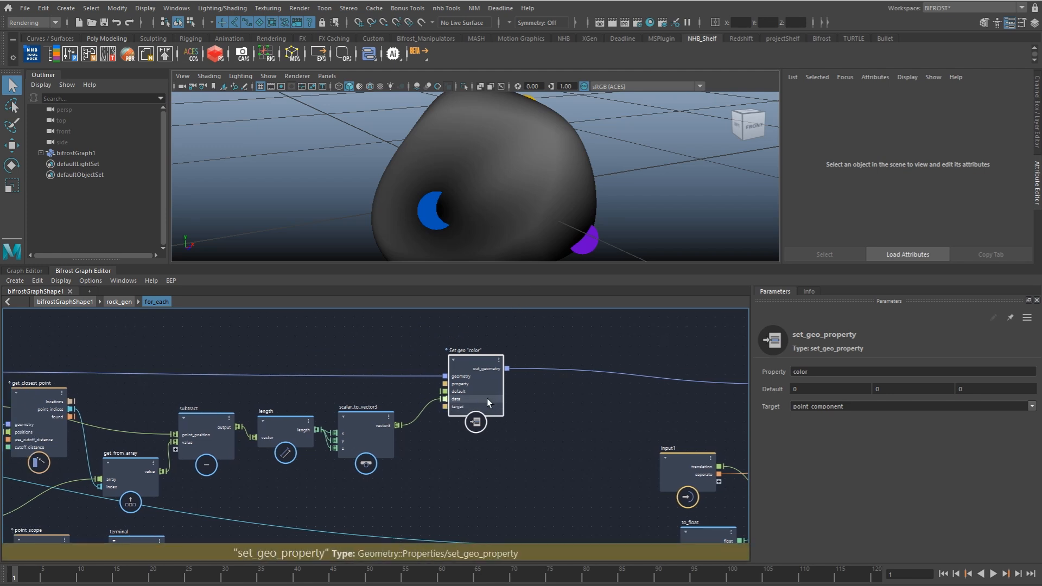
scroll(486, 399, "down", 2)
scroll(421, 399, "down", 2)
left_click_drag(33, 380, 685, 389)
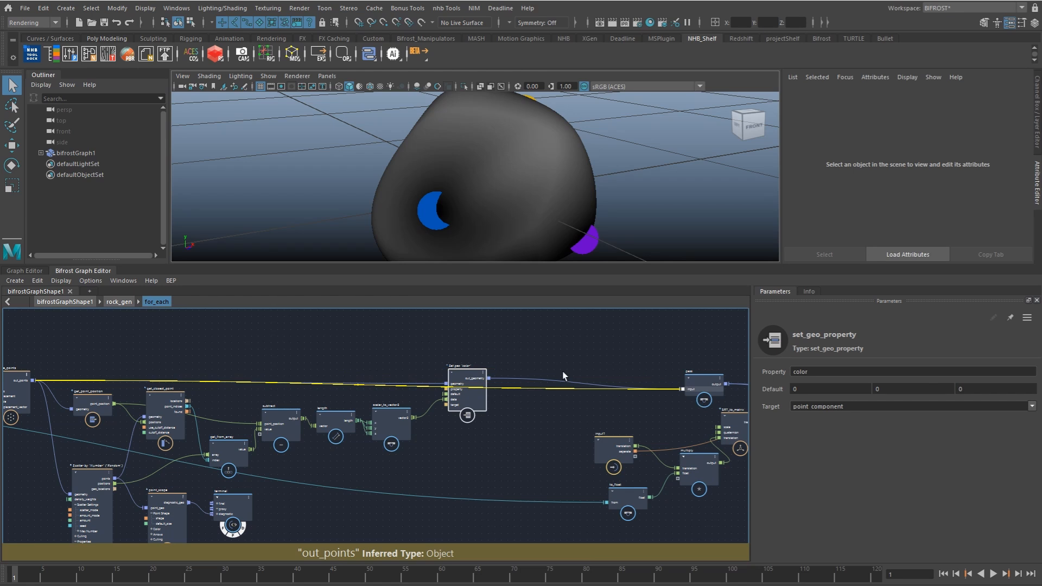
scroll(407, 419, "up", 3)
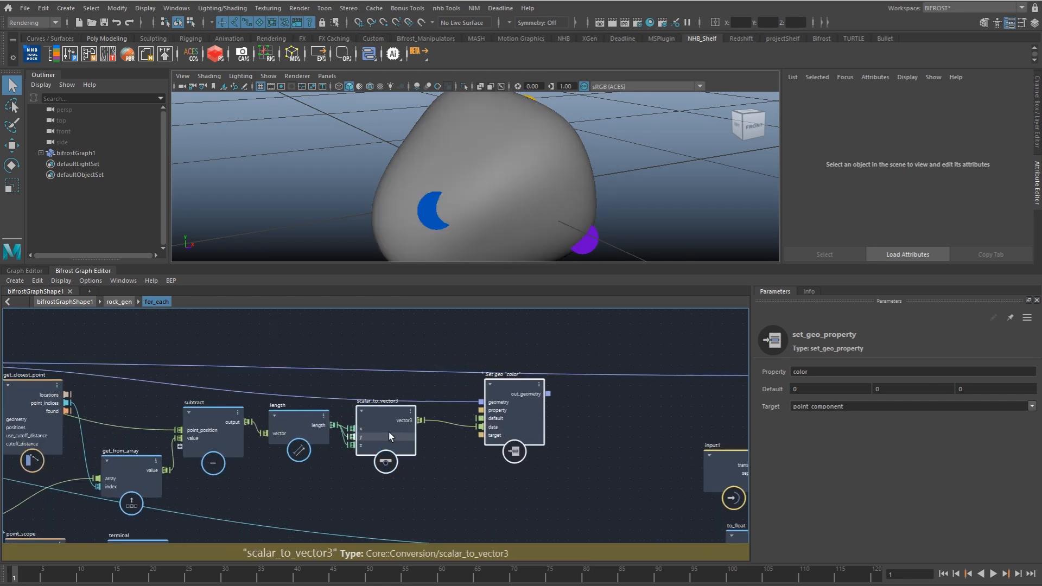
key("Delete")
Step: Insert a second displace_points node into the main geometry connection, feed length into its weights, and expand its Displacement group
key("Tab")
type("displ")
key("Up")
key("Return")
left_click_drag(403, 428, 470, 373)
left_click(435, 392)
left_click_drag(317, 425, 436, 375)
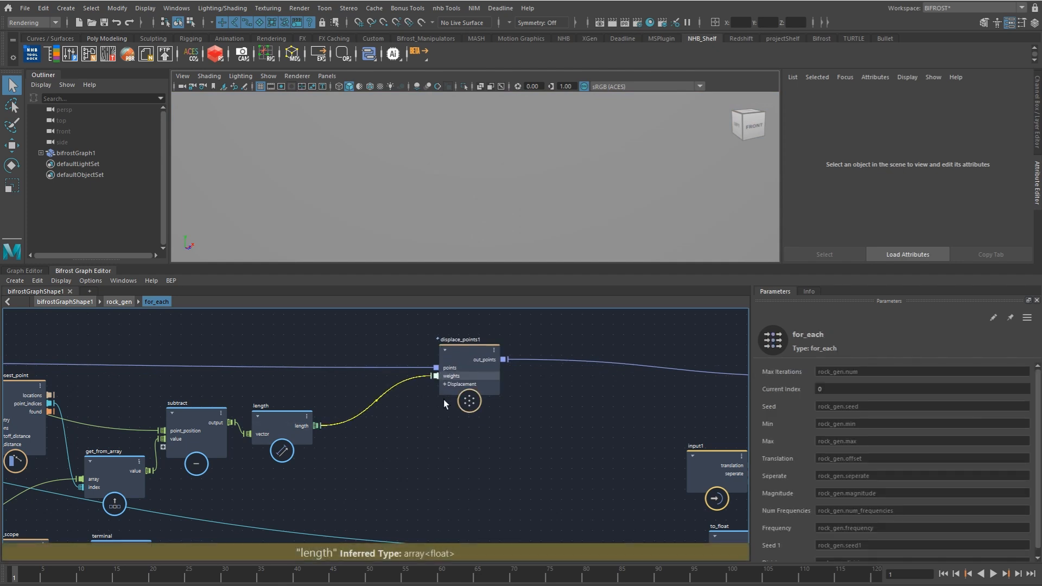
left_click(447, 385)
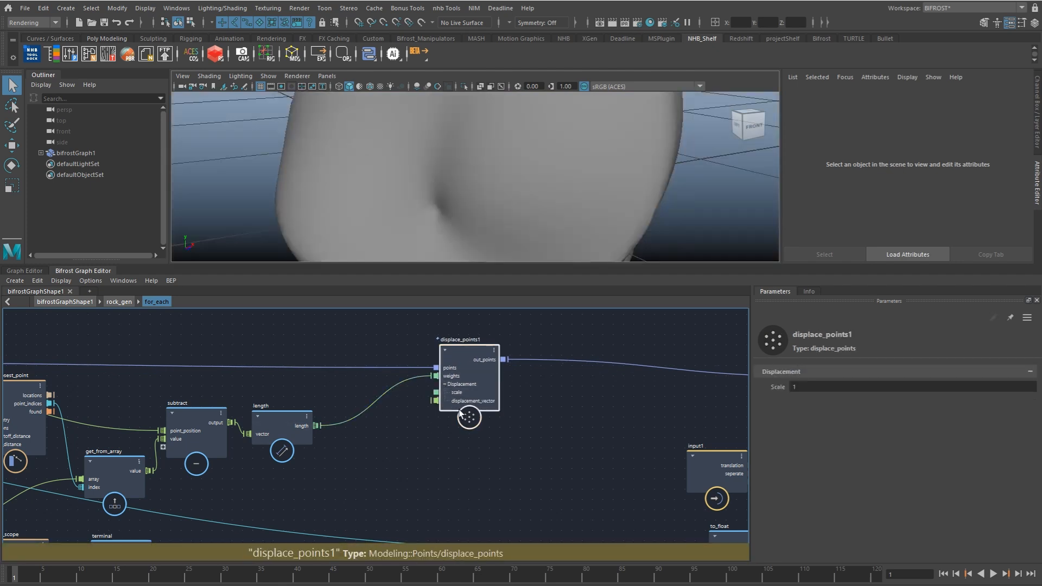
left_click_drag(464, 375, 477, 369)
Step: Examine the displaced rock around the scattered points from several angles
middle_click_drag(298, 385, 384, 391, "alt")
scroll(384, 392, "down", 1)
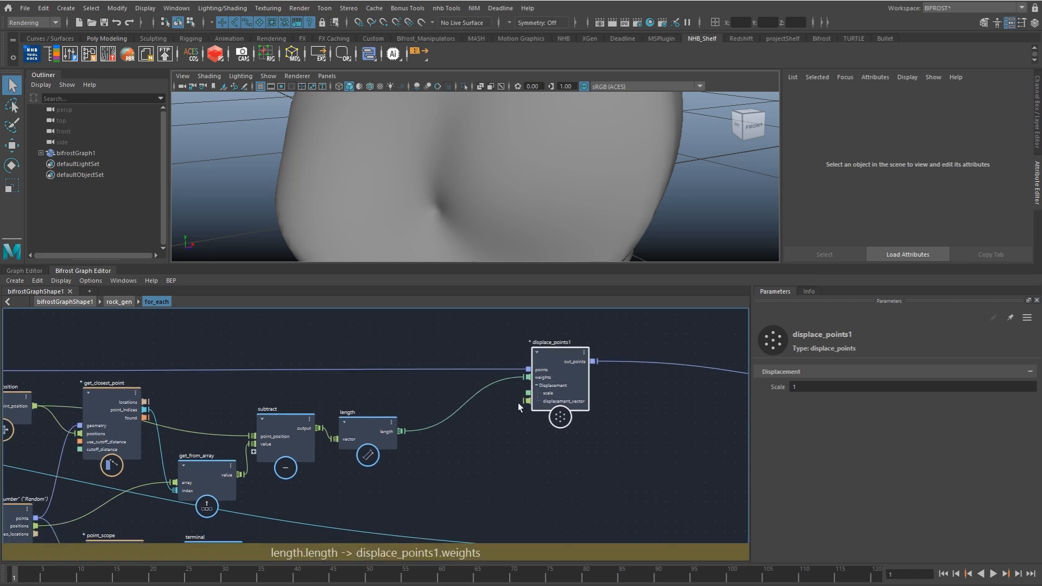
right_click_drag(562, 202, 465, 182, "alt")
left_click_drag(464, 183, 447, 182, "alt")
mouse_move(444, 343)
middle_mouse_down("alt")
mouse_move(429, 336)
mouse_move(451, 340)
middle_mouse_up("alt")
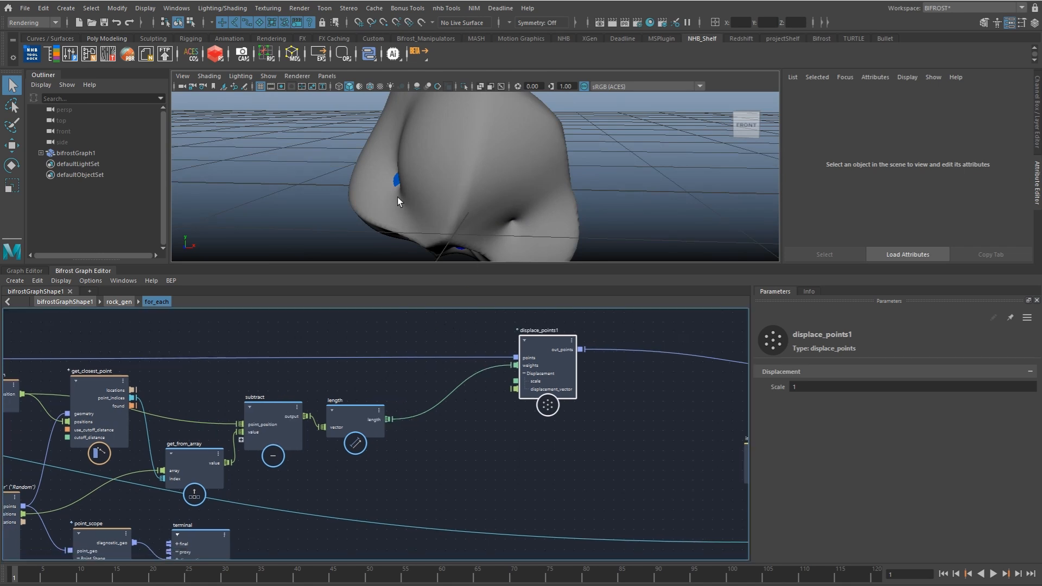
left_click_drag(445, 183, 489, 201, "alt")
right_click_drag(488, 200, 426, 179, "alt")
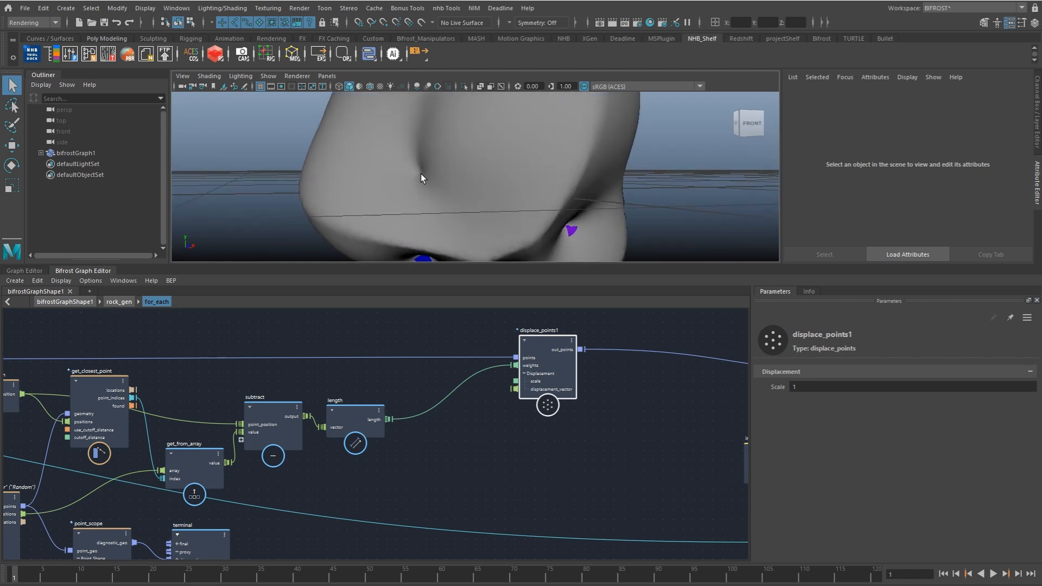
left_click_drag(522, 204, 565, 207, "alt")
left_click_drag(429, 200, 460, 194, "alt")
Step: Insert an evaluate_fcurve node between the length output and the weights input of displace_points1
left_click_drag(546, 362, 574, 359)
middle_click_drag(469, 378, 474, 376, "alt")
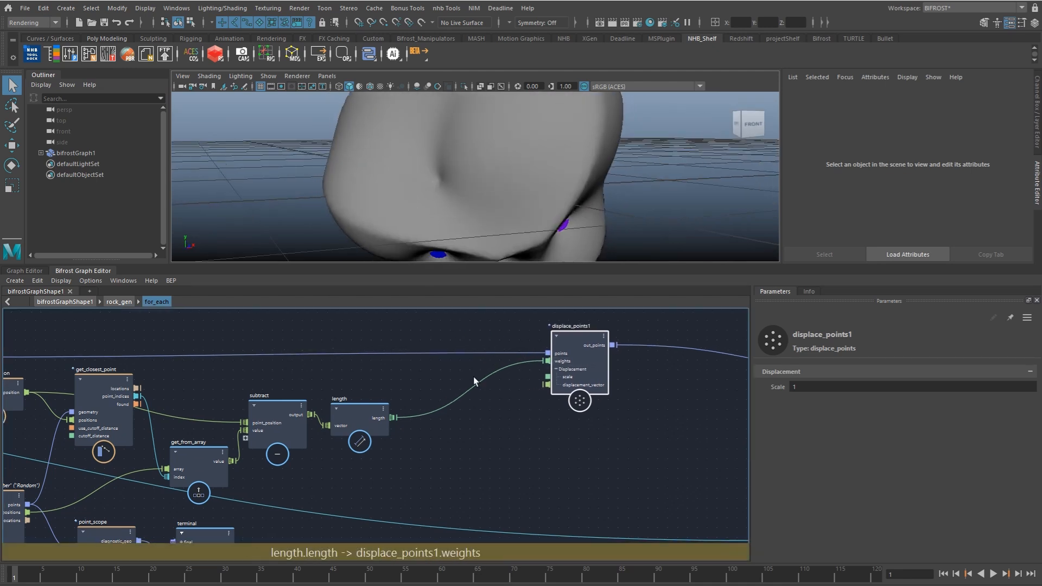
key("Tab")
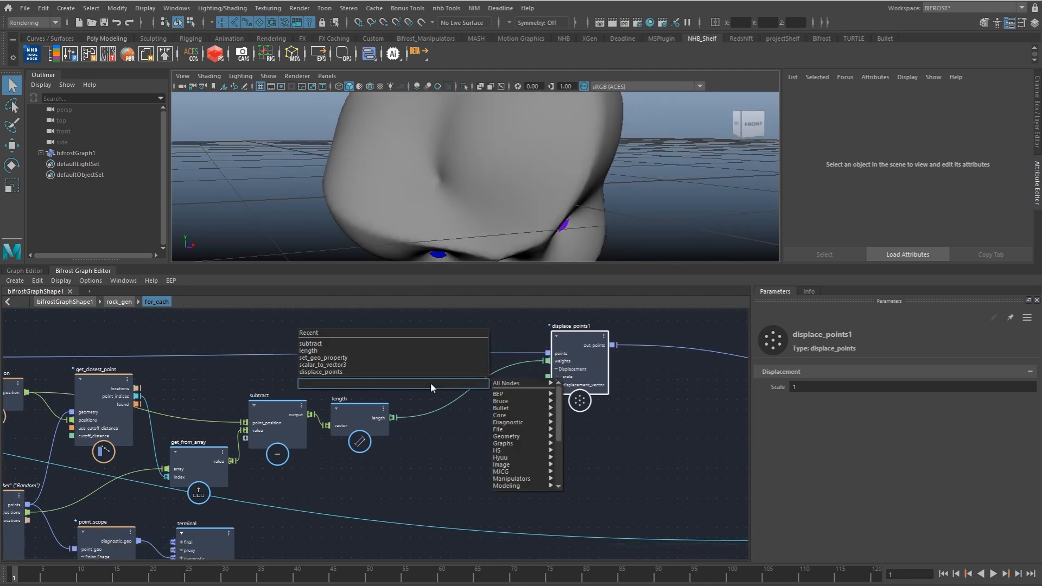
type("fcu")
key("Down")
key("Down")
key("Down")
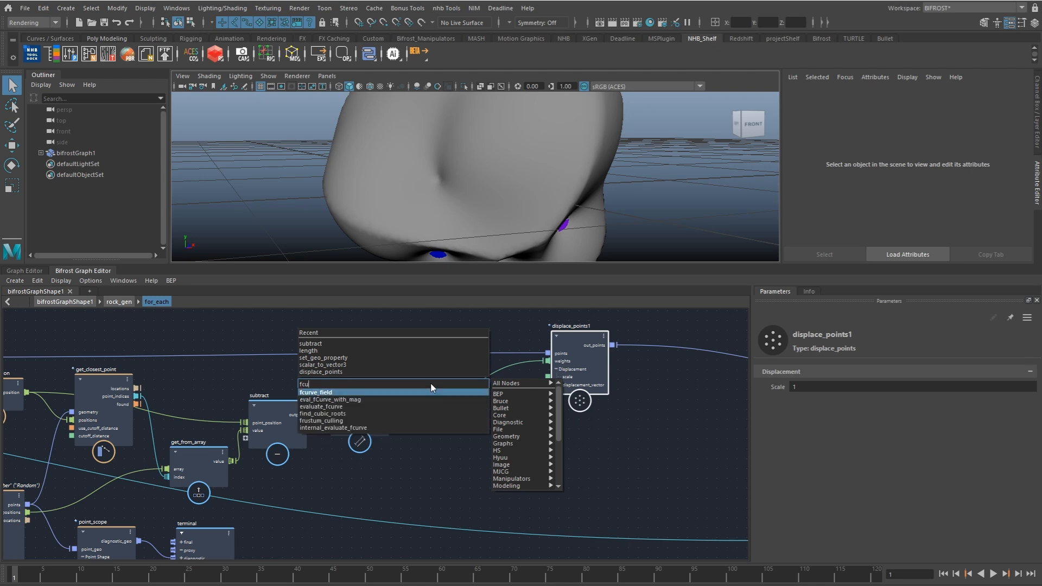
key("Return")
left_click_drag(435, 437, 438, 403)
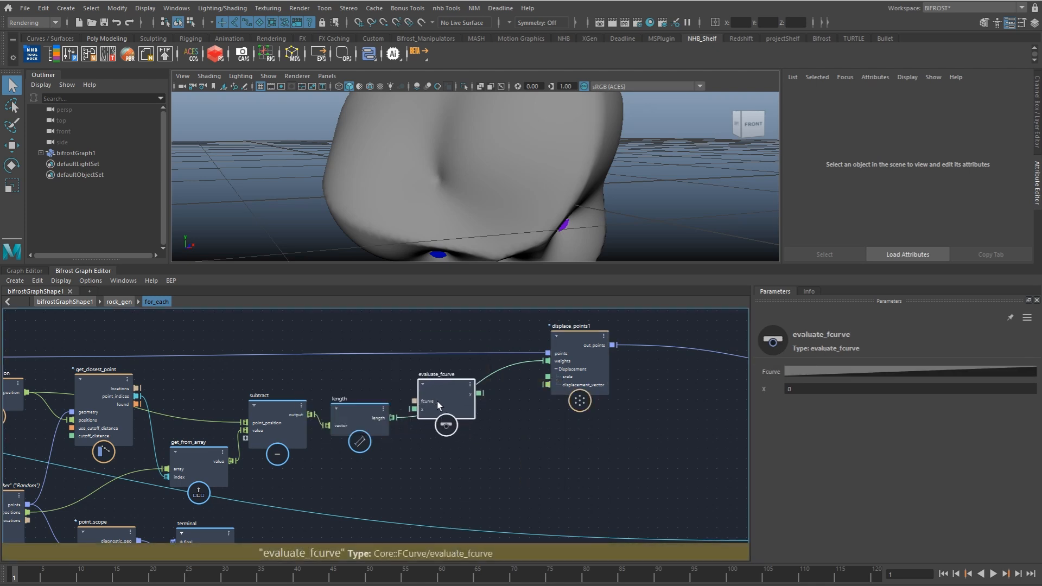
left_click(441, 418)
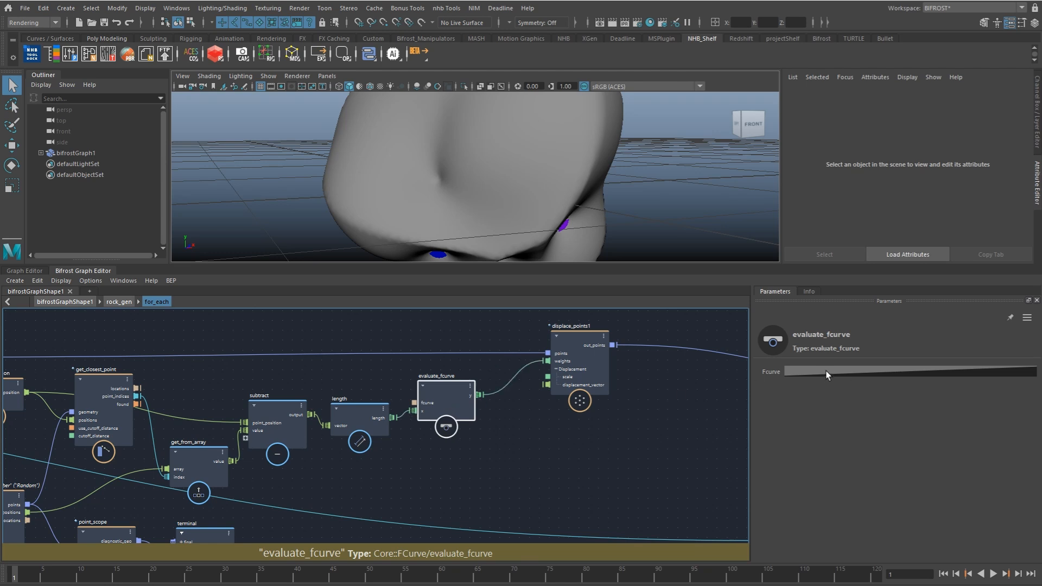
Step: Flatten the start point's Bezier tangent in the evaluate_fcurve curve to ease in from zero, and inspect the rock
left_click(856, 375)
left_click(910, 234)
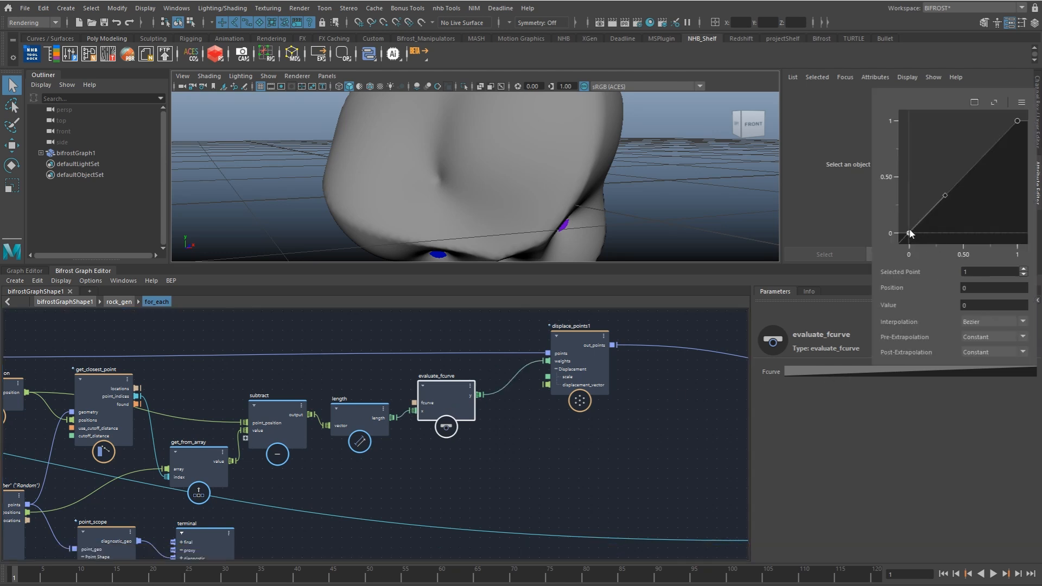
left_click_drag(947, 196, 948, 232)
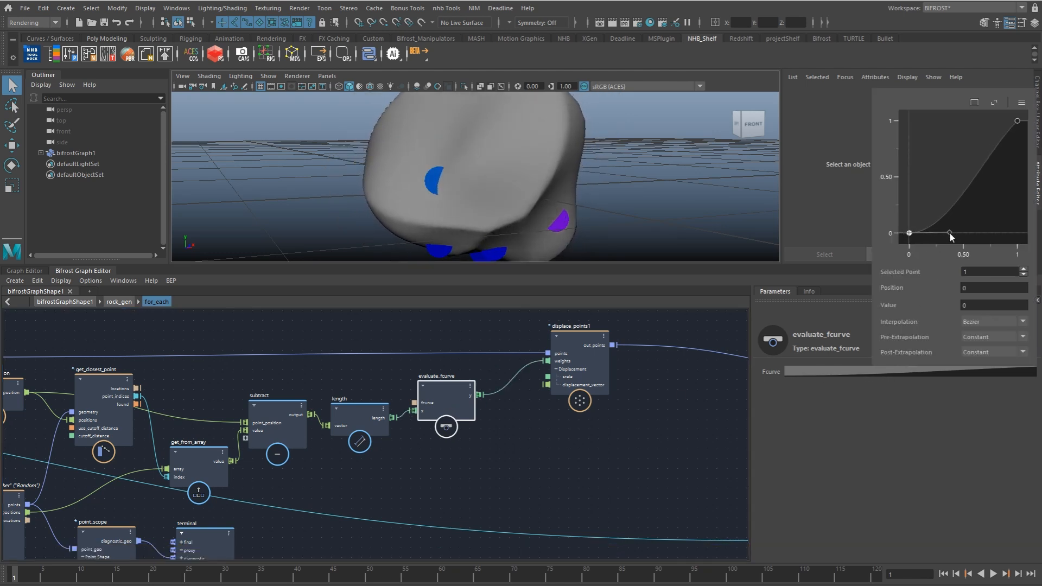
right_click_drag(580, 224, 530, 221, "alt")
left_click_drag(531, 221, 572, 229, "alt")
right_click_drag(571, 229, 556, 228, "alt")
Step: Delete the point_scope node and its diagnostic terminal node
middle_click_drag(271, 483, 417, 395, "alt")
left_click(263, 459)
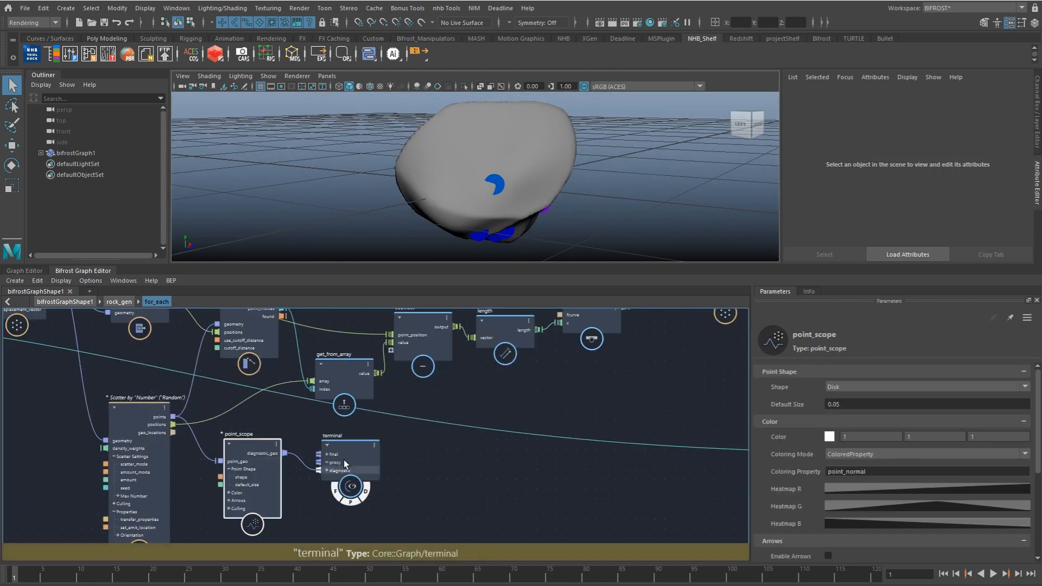
key("Delete")
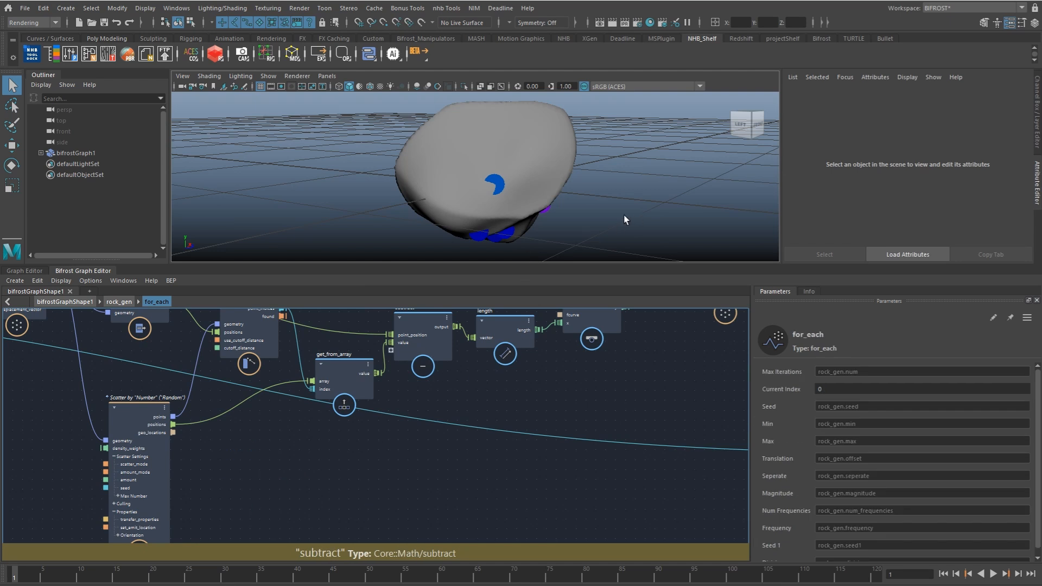
Step: Change the scatter mode of the scatter_points node to BlueNoise and inspect the rock
middle_click_drag(321, 413, 400, 405, "alt")
left_click(221, 443)
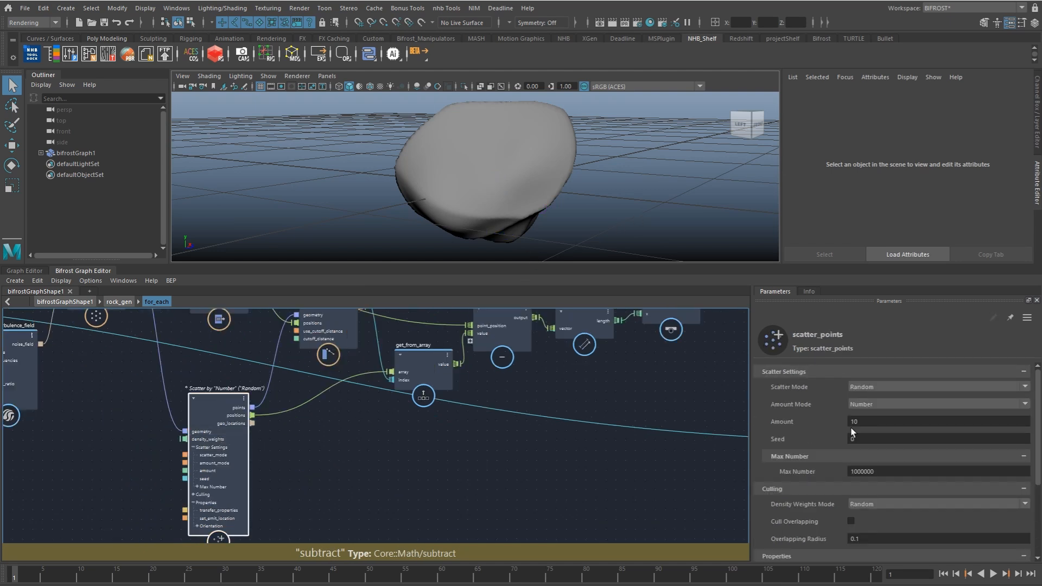
left_click_drag(507, 200, 707, 277, "alt")
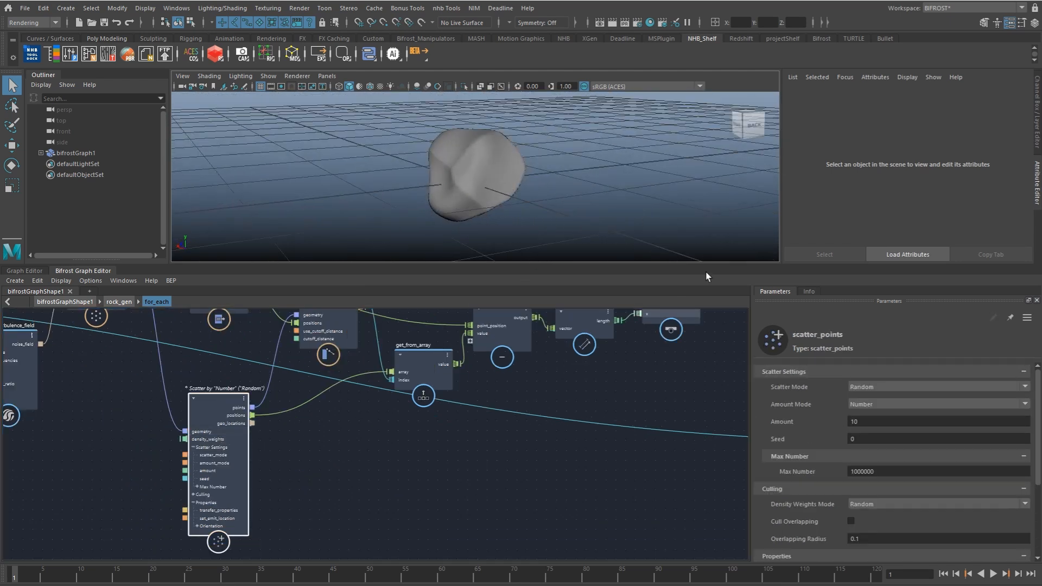
left_click(871, 388)
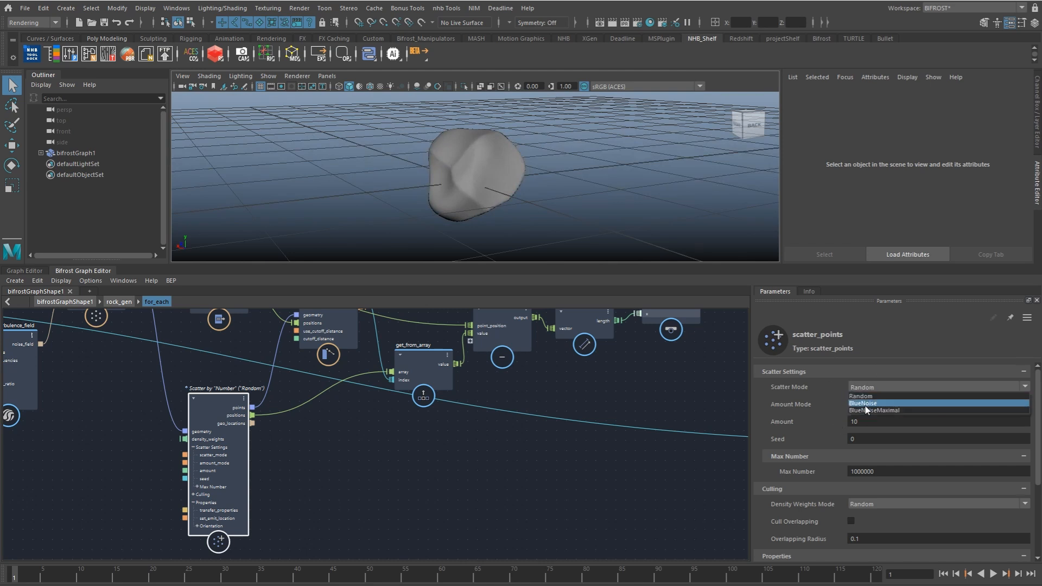
left_click(865, 404)
mouse_move(566, 203)
left_mouse_down("alt")
mouse_move(459, 204)
mouse_move(582, 216)
left_mouse_up("alt")
Step: Set the scatter_points amount to 15.51 while checking the rock's shape
left_click_drag(859, 421, 967, 421)
left_click_drag(553, 179, 558, 204, "alt")
scroll(558, 205, "up", 3)
left_click_drag(873, 424, 835, 433, "ctrl")
Step: Add an input node inside for_each and expose the scatter_mode, amount and seed ports of scatter_points through it
middle_click_drag(410, 420, 623, 410, "alt")
middle_click_drag(520, 438, 525, 440, "alt")
left_click(340, 440)
key("Tab")
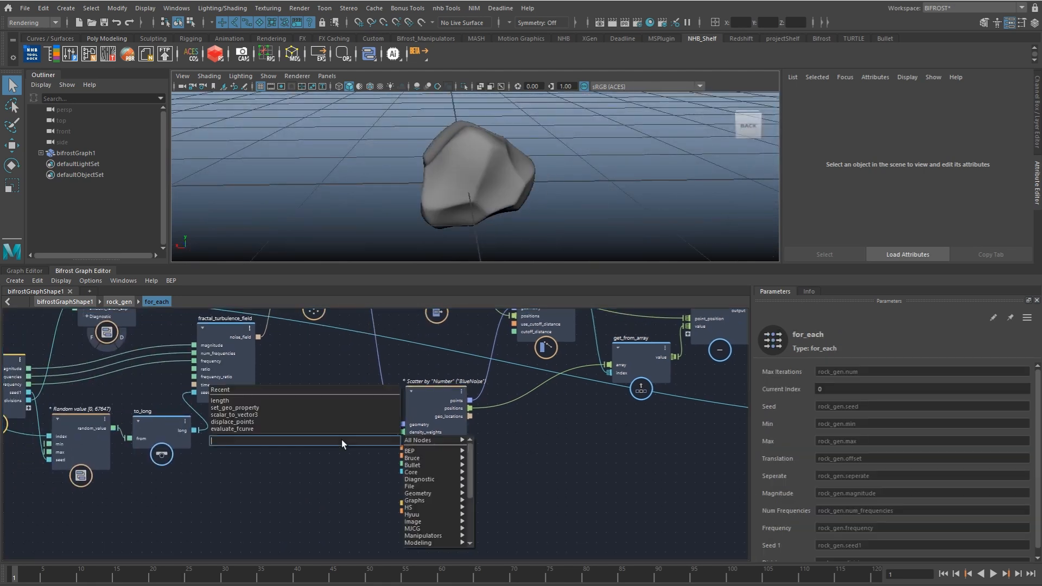
key("Escape")
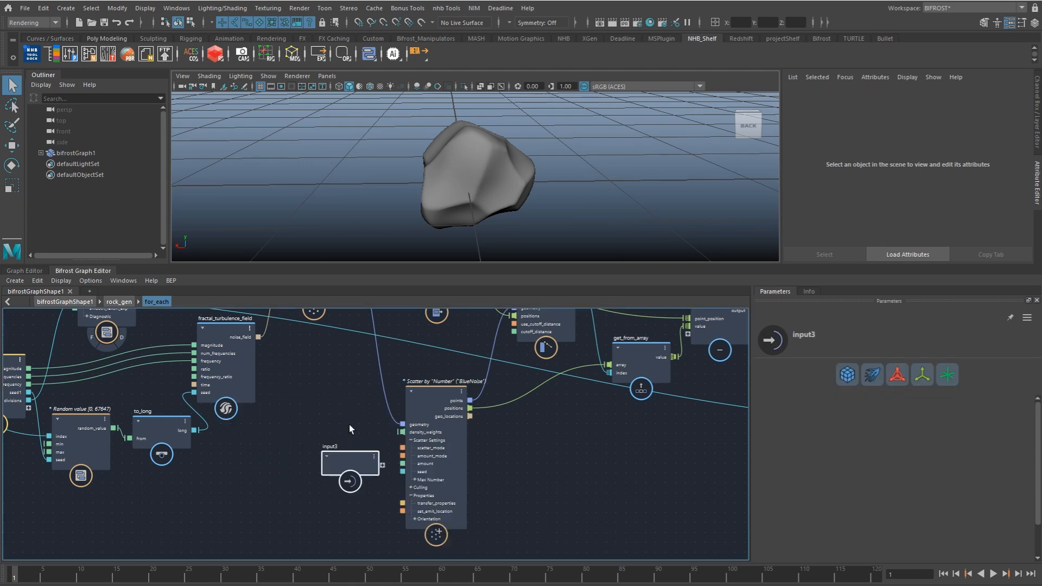
scroll(360, 461, "up", 2)
left_click_drag(414, 443, 330, 439)
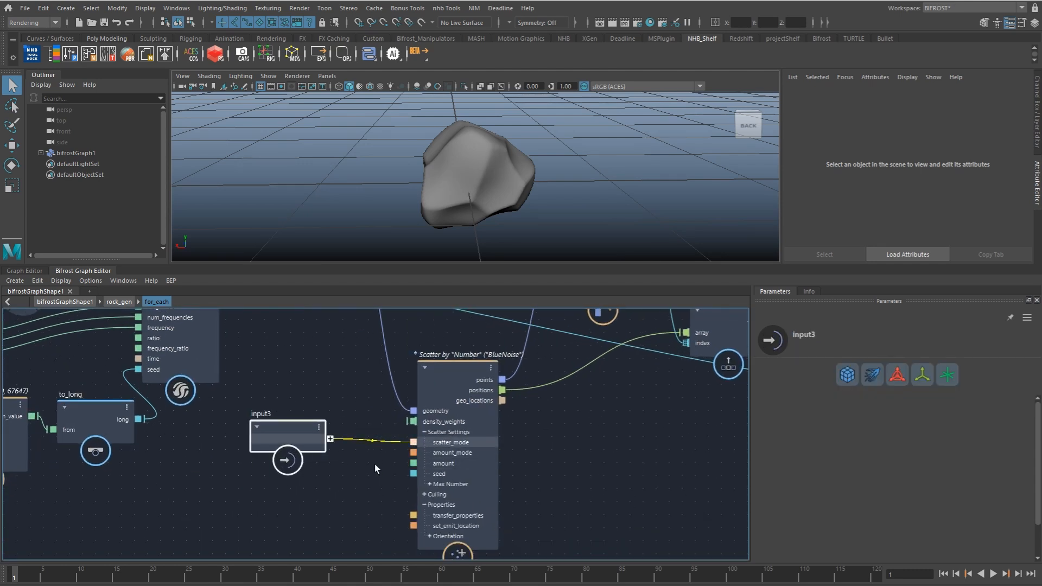
left_click_drag(412, 464, 328, 448)
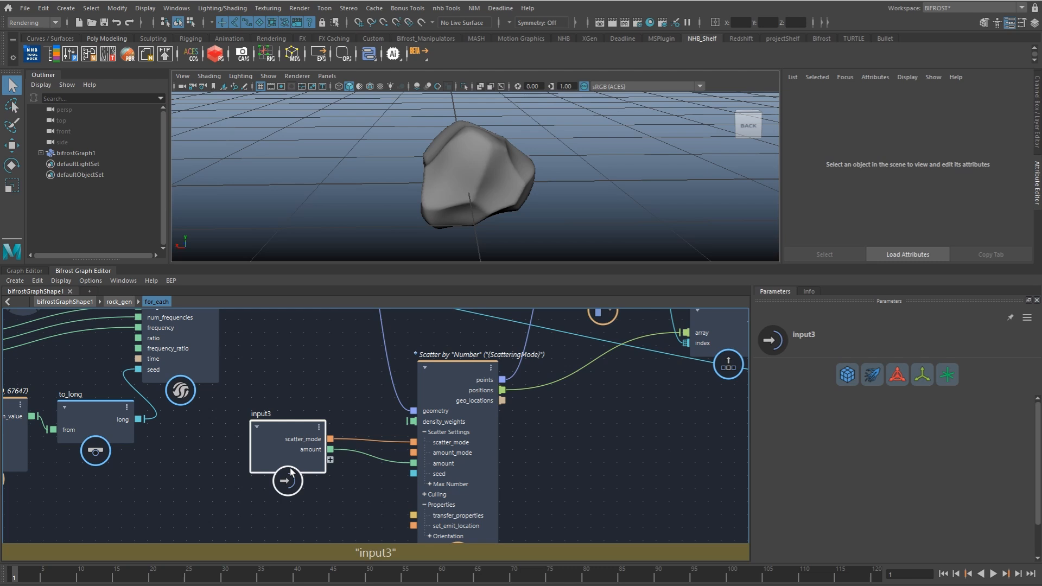
scroll(441, 480, "up", 1)
left_click_drag(440, 473, 199, 476)
scroll(209, 465, "down", 2)
Step: Duplicate the random_value1 and to_long nodes with their connections and place the copies near scatter_points
middle_click_drag(209, 465, 404, 440, "alt")
left_click(236, 420)
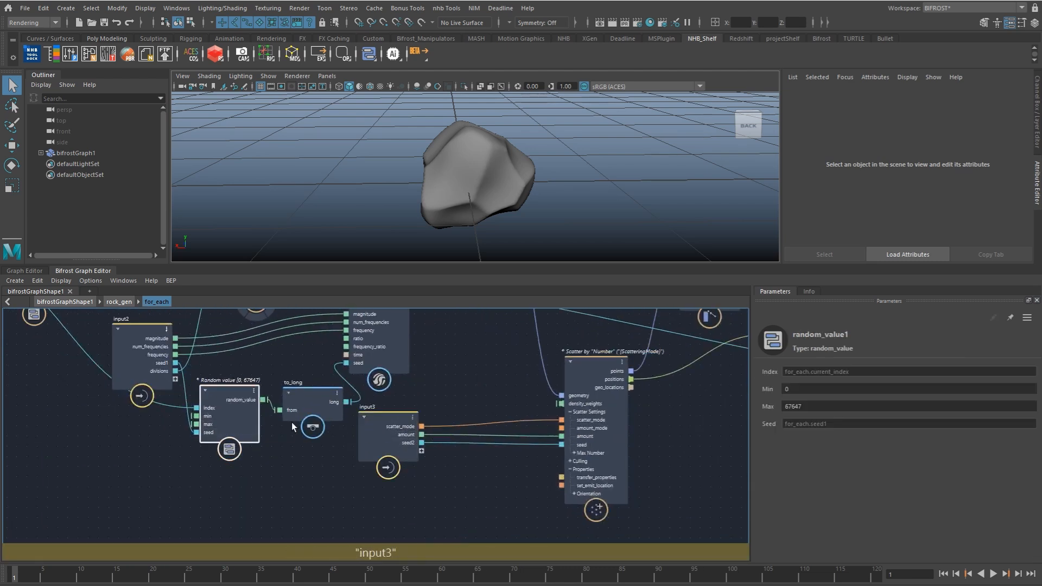
left_click(302, 415, "shift")
middle_click_drag(276, 408, 280, 443, "alt")
left_click(441, 505)
key("ctrl+v")
middle_click_drag(456, 471, 398, 421, "alt")
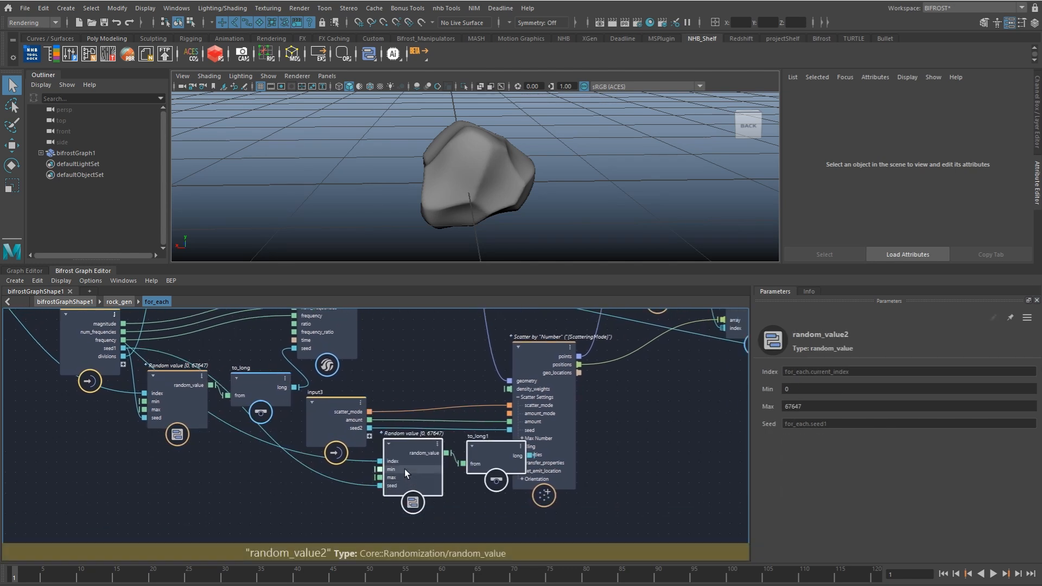
Step: Wire seed2 into random_value2's seed and to_long1 into the scatter_points seed, and set random_value2's max to 57647
left_click(315, 481)
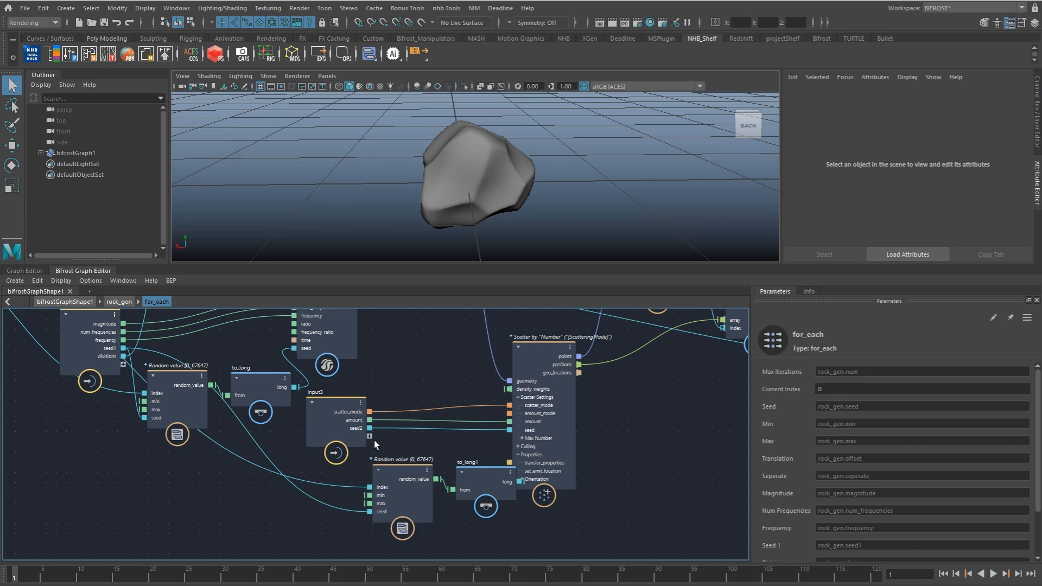
left_click_drag(358, 513, 370, 512)
left_click_drag(519, 481, 509, 429)
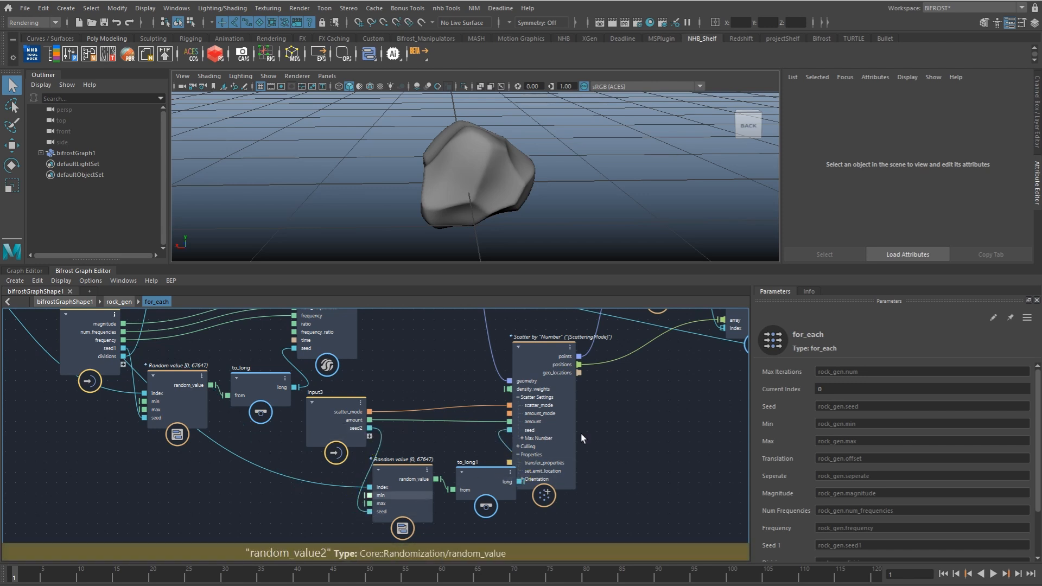
left_click(401, 491)
left_click(845, 406)
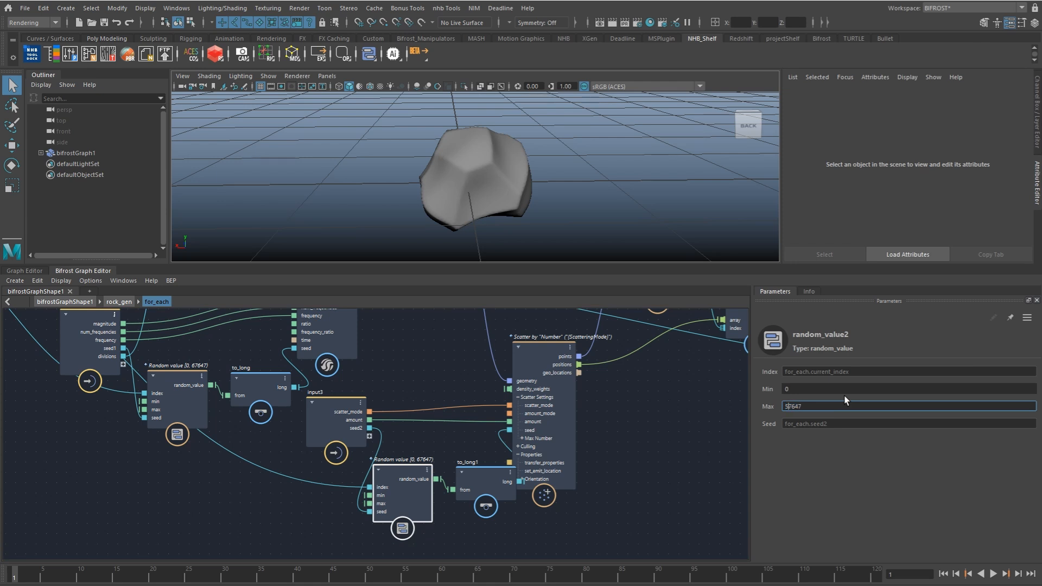
key("Return")
Step: Expose the fcurve port of evaluate_fcurve and the scale port of displace_points1 through input3
middle_click_drag(641, 420, 582, 486)
left_click(553, 447)
left_click_drag(465, 479, 470, 475)
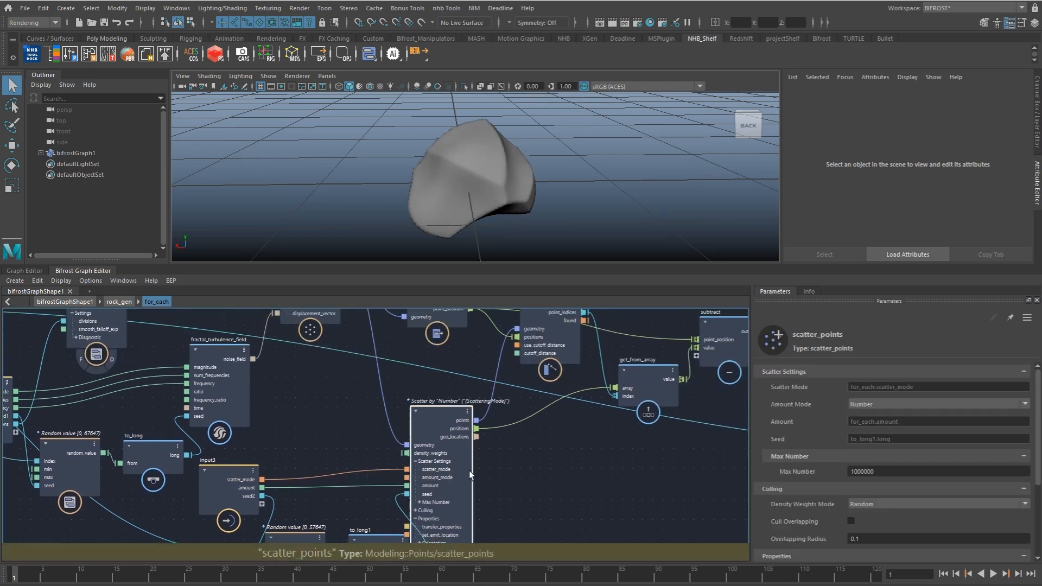
middle_click_drag(531, 455, 439, 527)
scroll(519, 485, "down", 1)
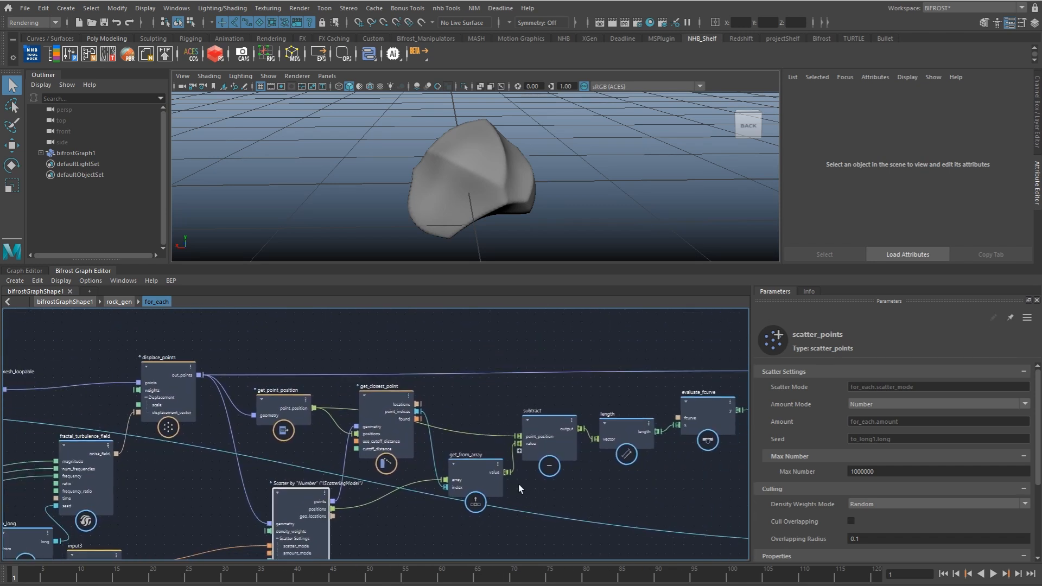
middle_click_drag(519, 488, 536, 463)
left_click_drag(697, 395, 222, 468)
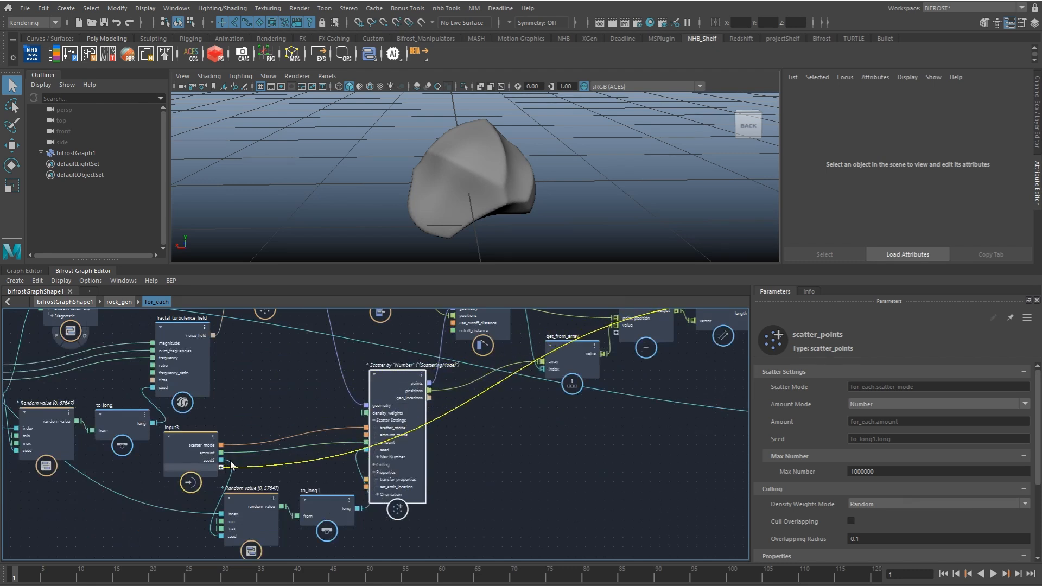
middle_click_drag(547, 411, 498, 431)
left_click_drag(661, 353, 251, 463)
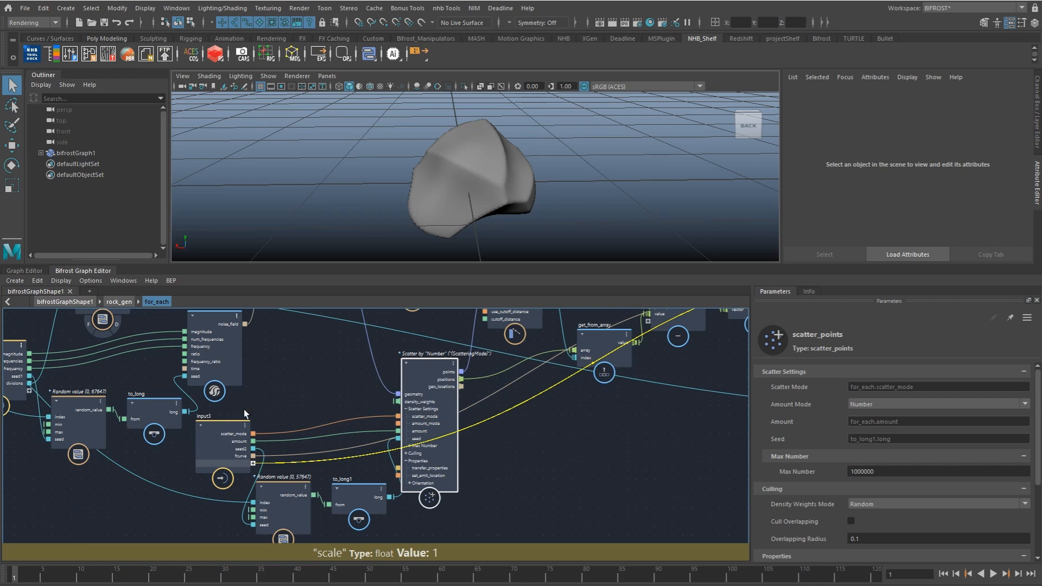
Step: Go up to the rock_gen compound and add another input node below input1
left_click(119, 302)
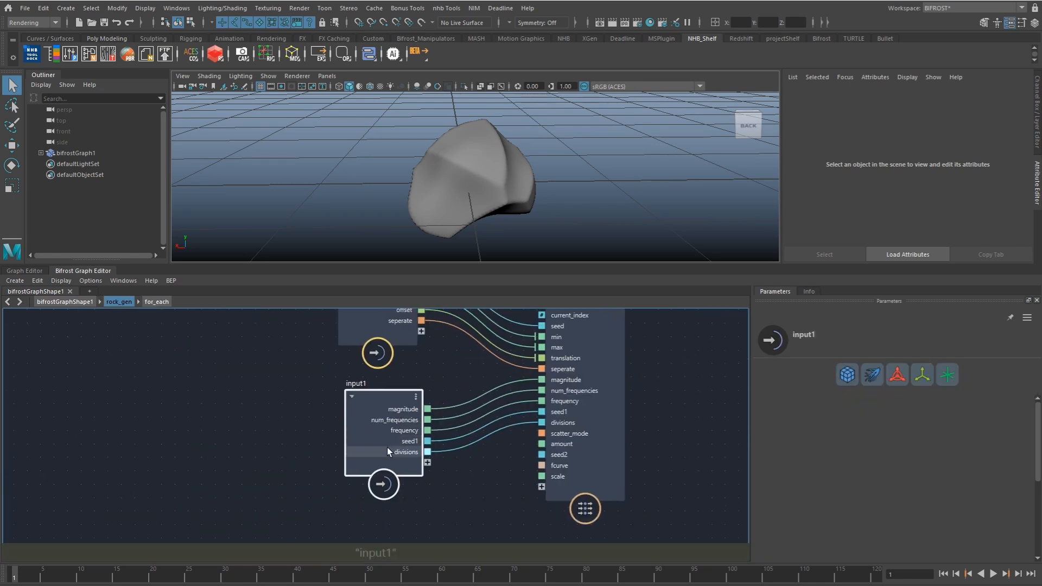
left_click(388, 498)
key("Tab")
type("inpu")
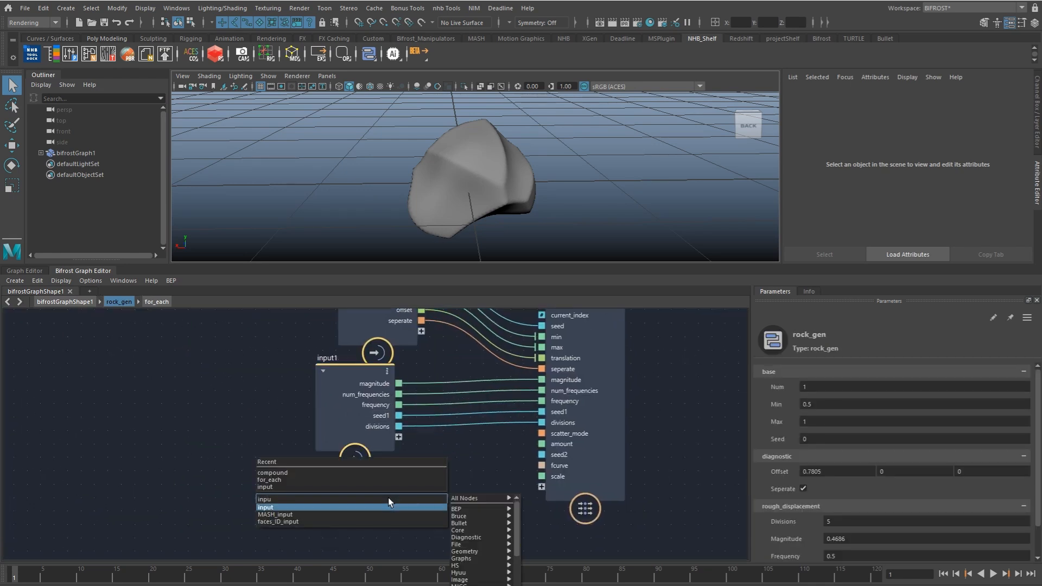
key("Return")
Step: Connect the for_each ports scatter_mode, amount, seed2, fcurve and scale to the input2 node
left_click_drag(521, 374, 424, 472)
left_click_drag(521, 384, 425, 483)
left_click(476, 489)
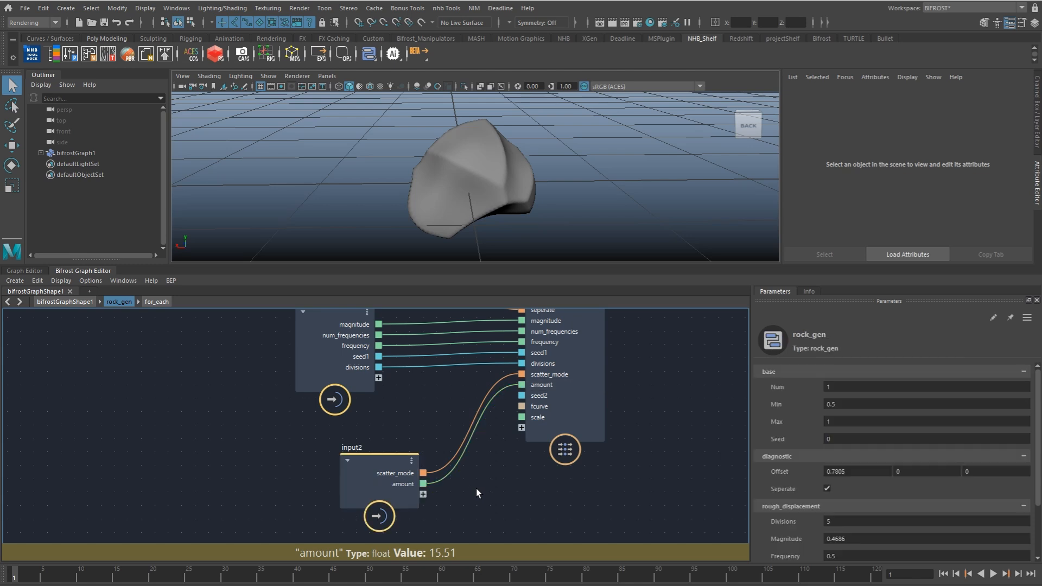
middle_click_drag(477, 488, 476, 461)
left_click_drag(521, 368, 513, 396)
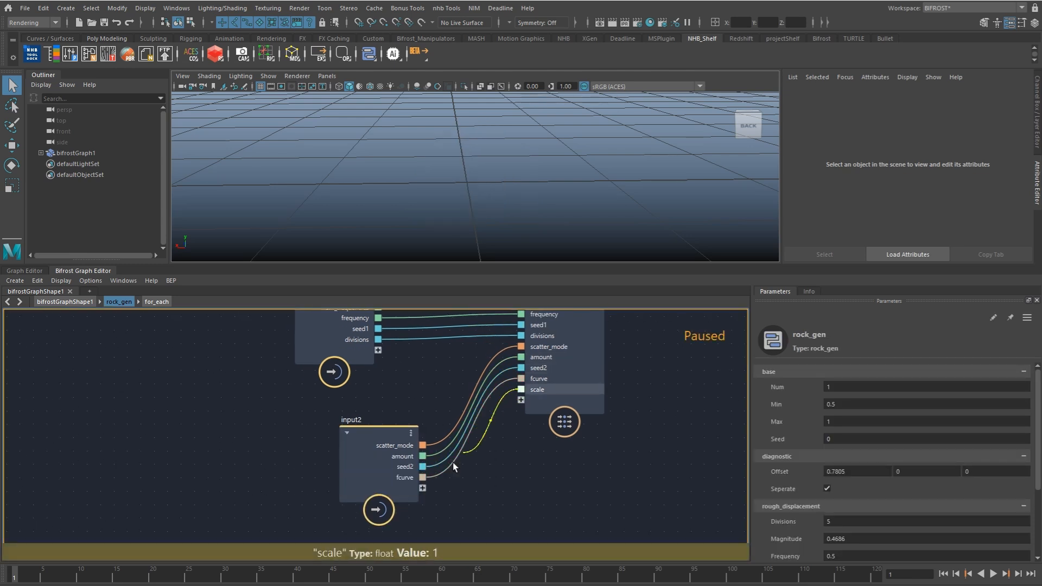
Step: At the top graph level, put rock_gen's amount port into a new port group named voronoi
left_click(65, 302)
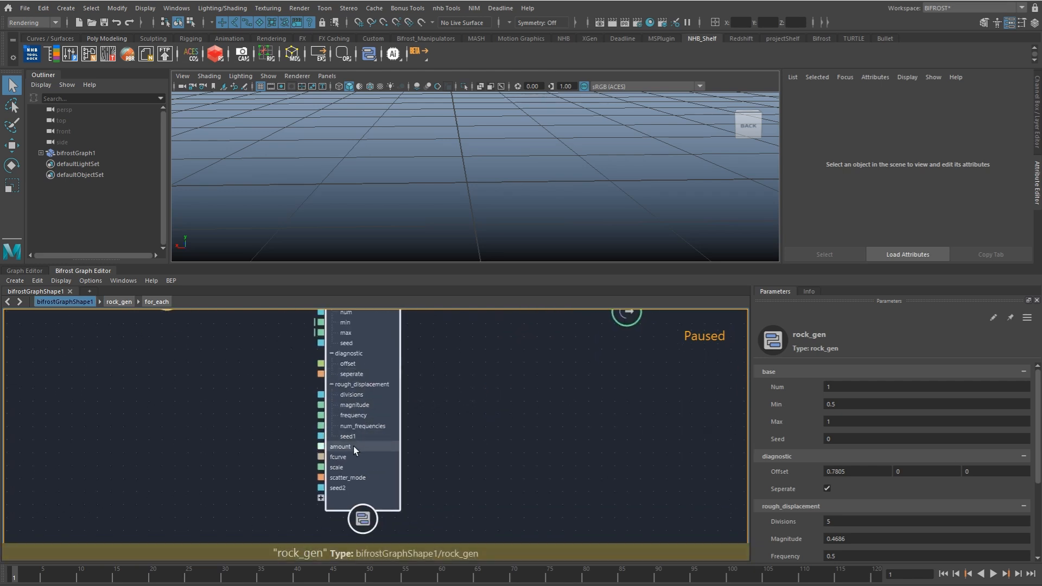
left_click(332, 384)
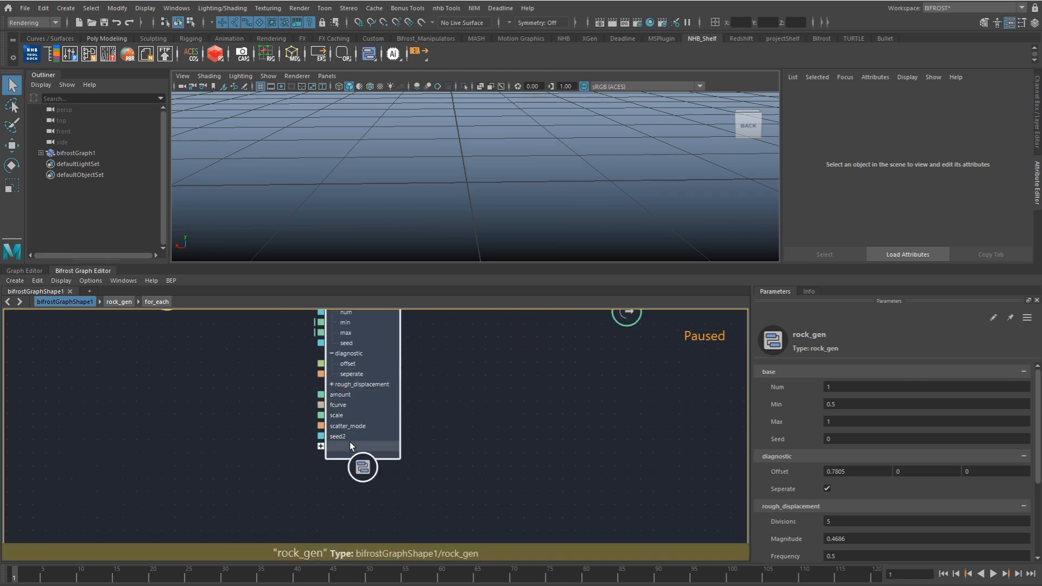
right_click(346, 395)
mouse_move(405, 426)
left_click(466, 457)
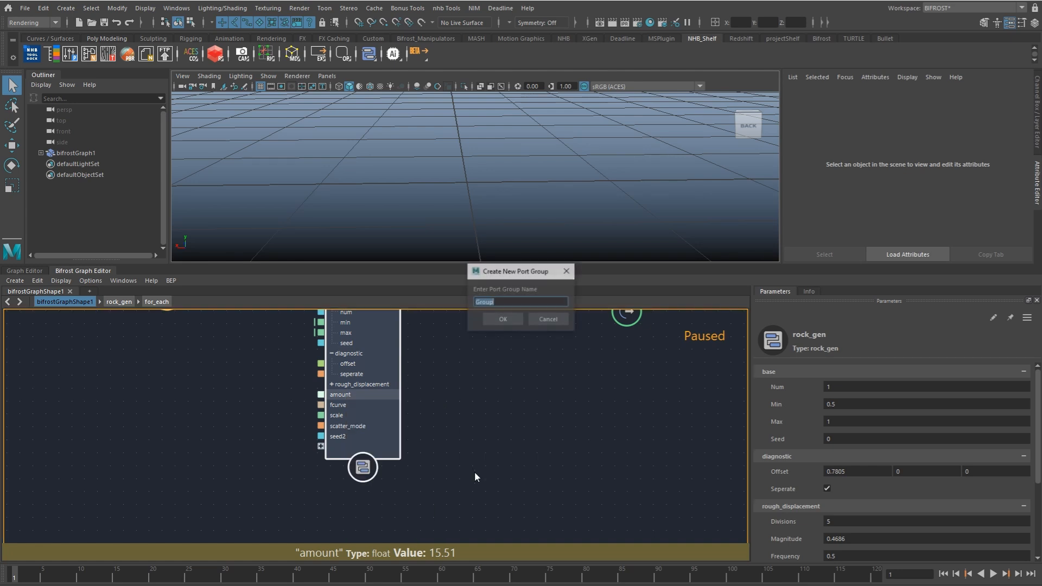
type("voronoi")
key("Return")
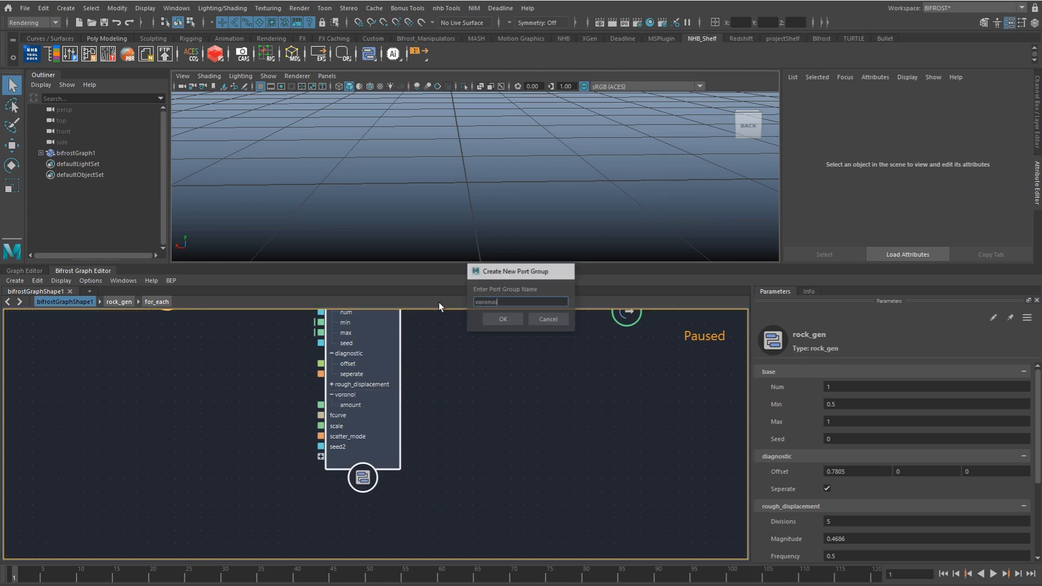
Step: Add rock_gen's fcurve, scale, scatter_mode and seed2 ports to the voronoi group
right_click(339, 412)
left_click(337, 420)
right_click(337, 420)
mouse_move(431, 448)
left_click(477, 481)
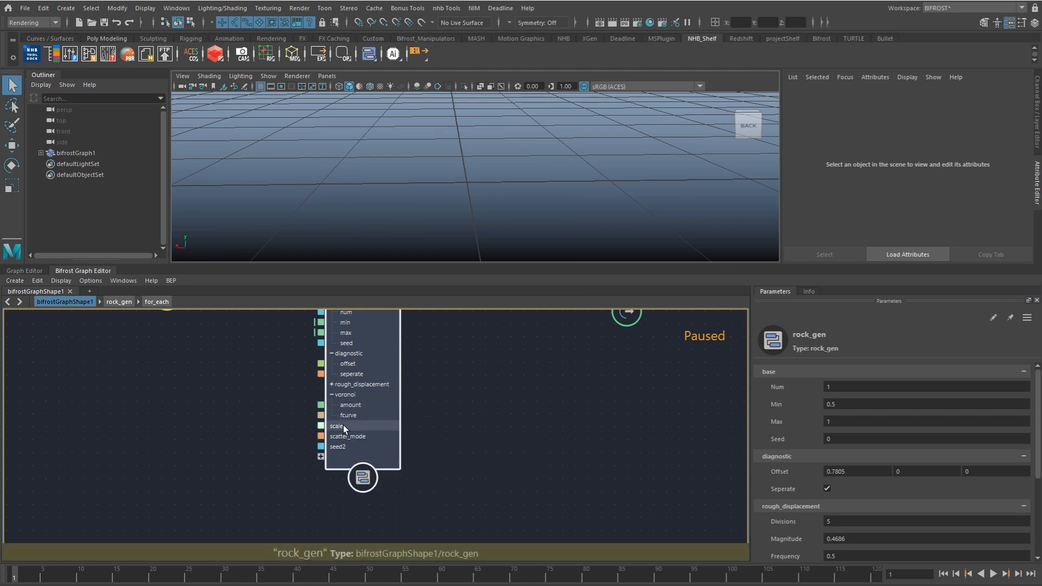
right_click(343, 425)
left_click(478, 486)
right_click(356, 437)
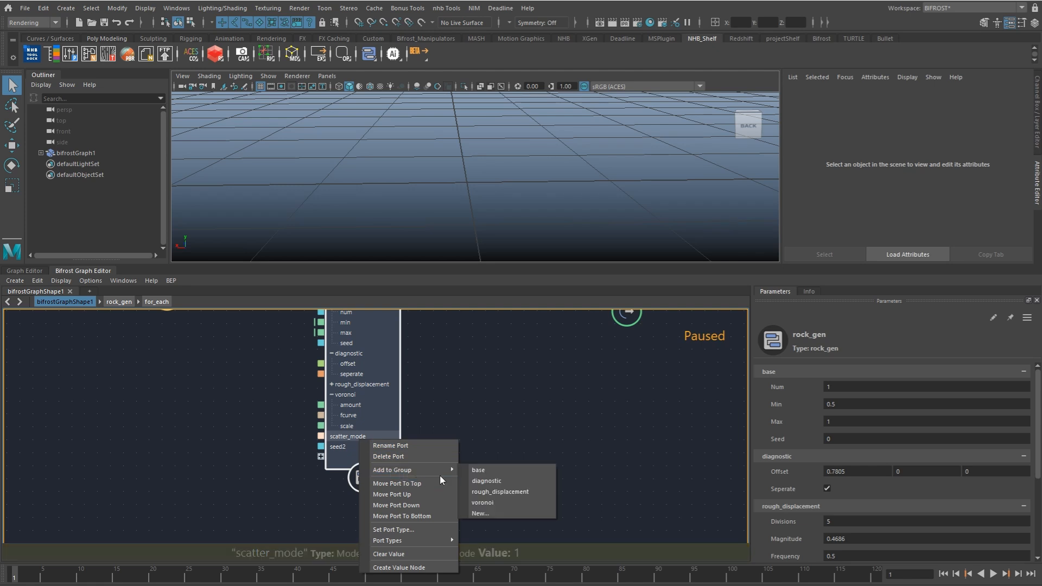
left_click(482, 502)
right_click(361, 448)
left_click(482, 503)
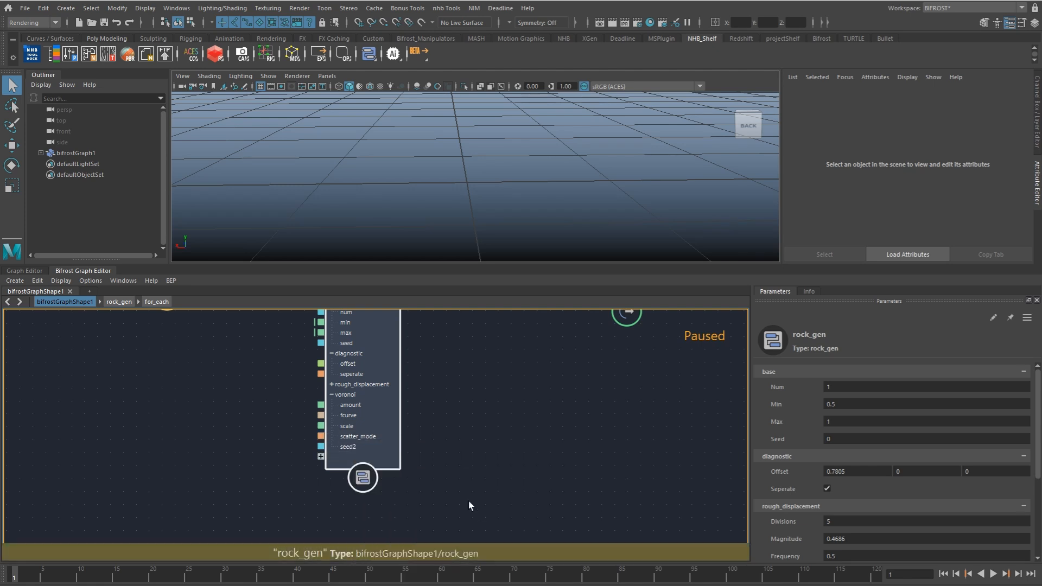
left_click(486, 400)
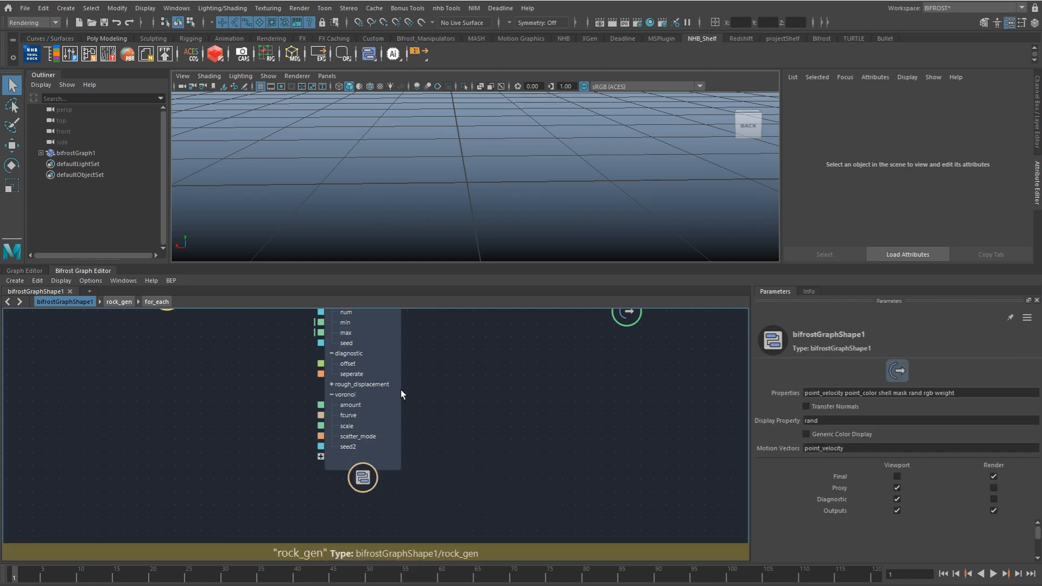
key("a")
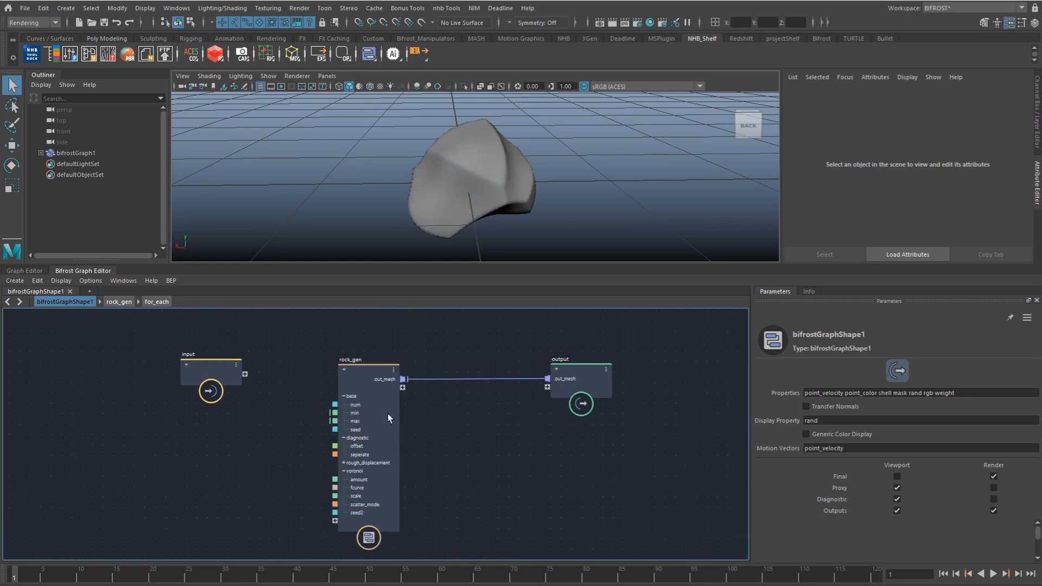
Step: Inside for_each, move the nodes downstream of displace_points1 farther away to make room for new nodes
left_click(158, 303)
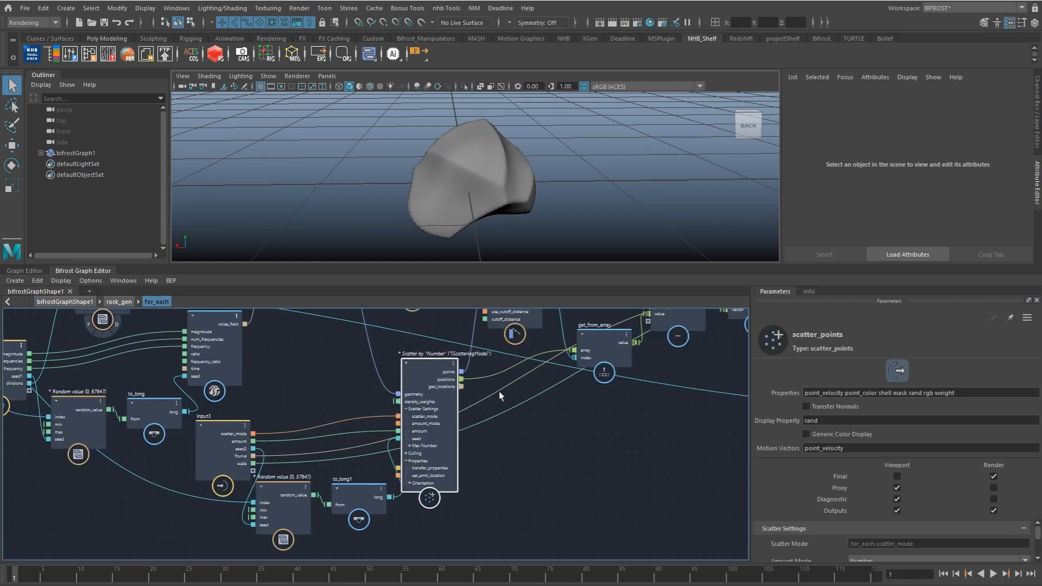
middle_click_drag(445, 427, 295, 394)
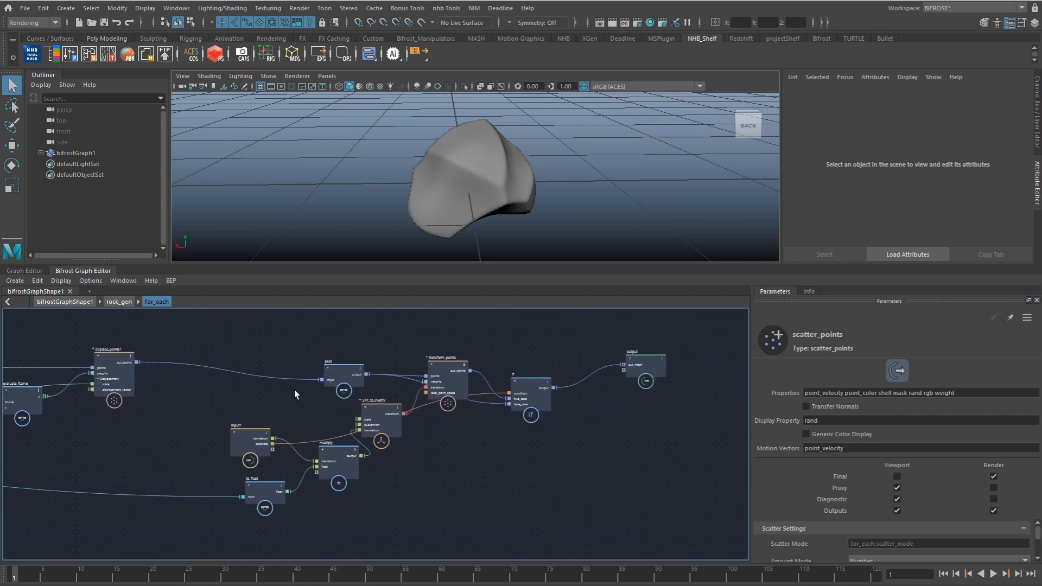
left_click_drag(228, 328, 741, 523)
left_click_drag(262, 451, 611, 439)
middle_click_drag(327, 426, 476, 438)
Step: Add a catmull_clark_subdivide_mesh_loopable node in for_each and insert it on the output connection of displace_points1
left_click(343, 411)
scroll(343, 411, "up", 3)
key("Tab")
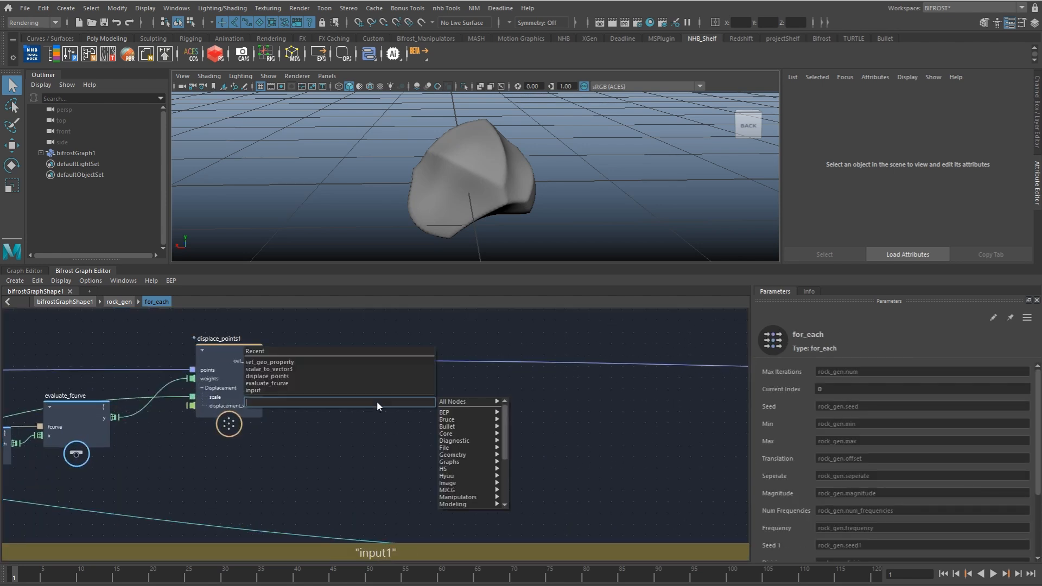
type("subd")
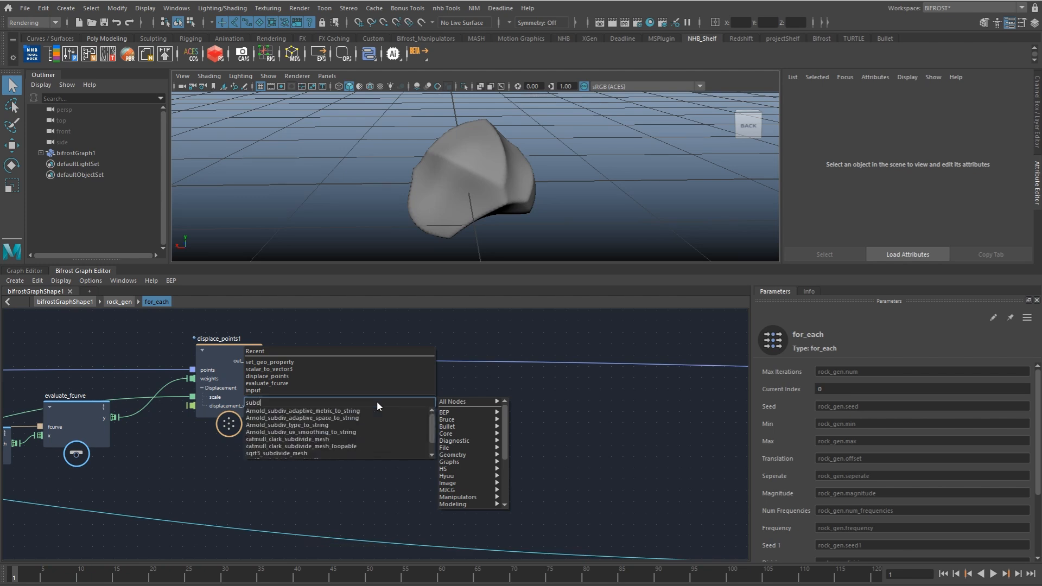
key("Down")
key("Down")
key("Down")
key("Down")
key("Down")
key("Down")
key("Down")
key("Down")
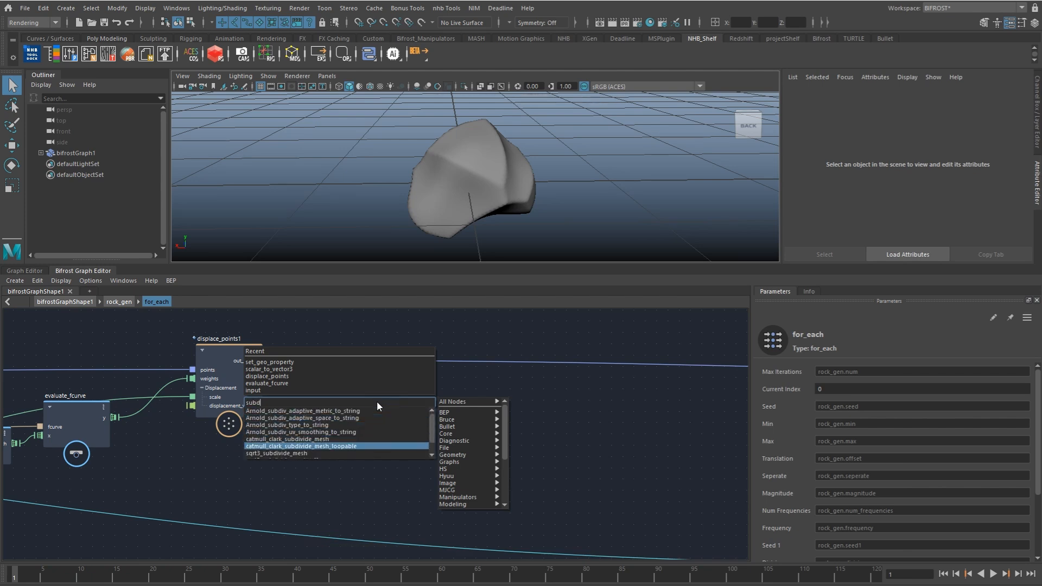
key("Down")
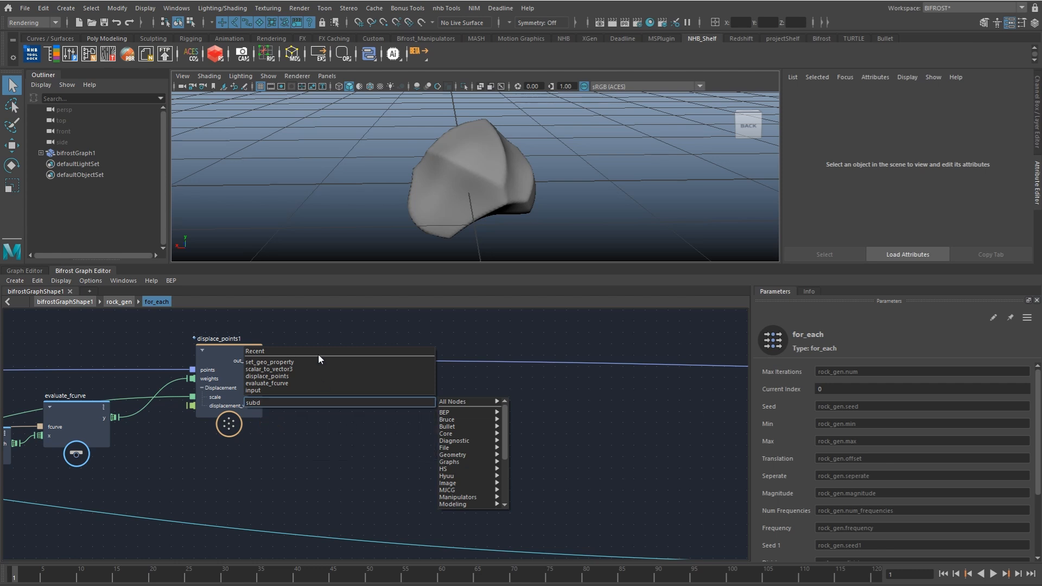
left_click(346, 432)
left_click_drag(368, 415, 370, 354)
left_click(372, 376)
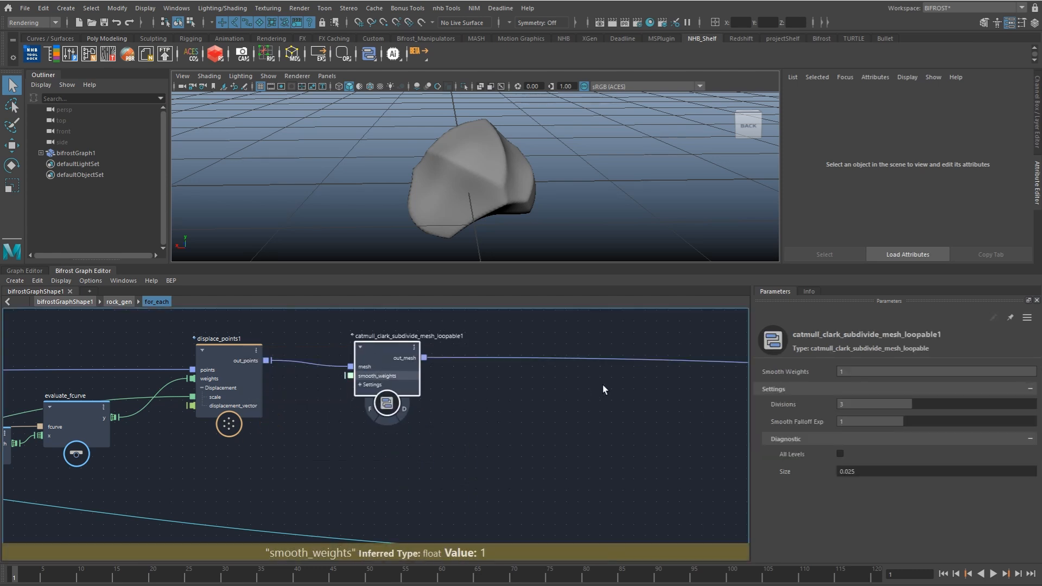
Step: Set the subdivision node's Divisions to 2 and select the rock in the viewport to check its mesh density
left_click(863, 404)
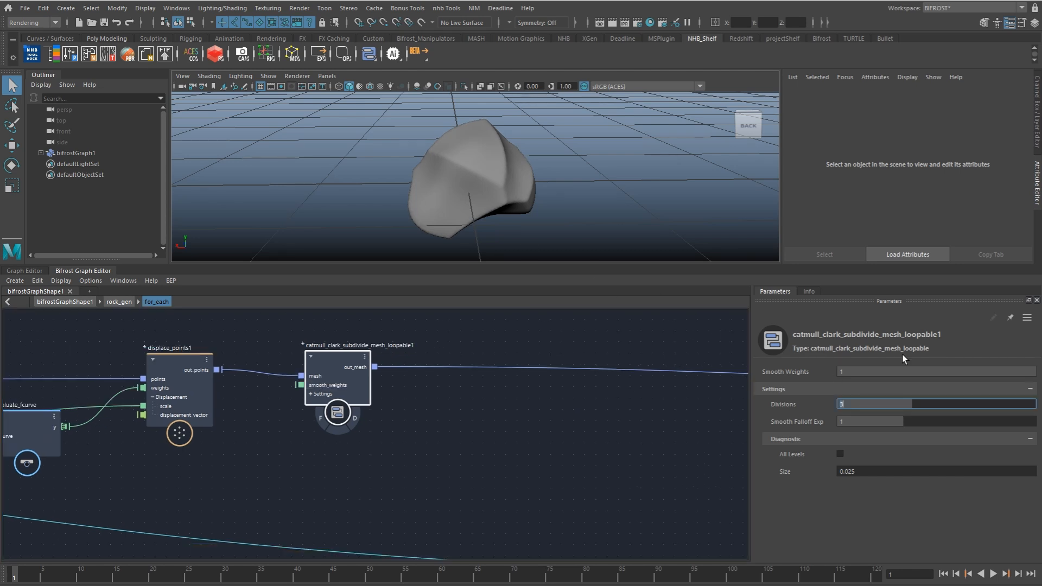
left_click(513, 179)
right_click_drag(538, 175, 680, 195, "alt")
left_click(864, 408)
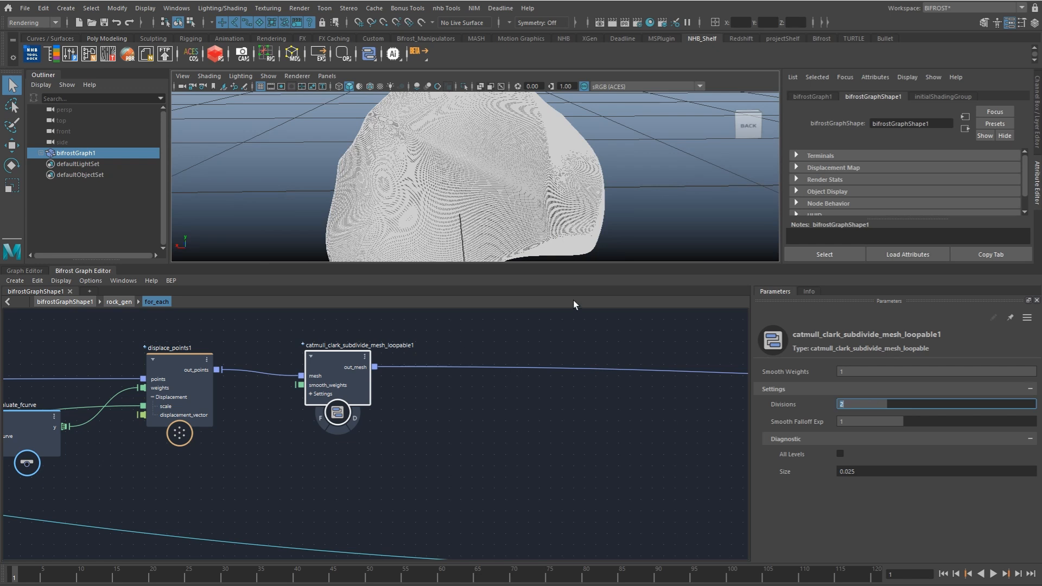
left_click(390, 432)
middle_click_drag(307, 440, 359, 444, "alt")
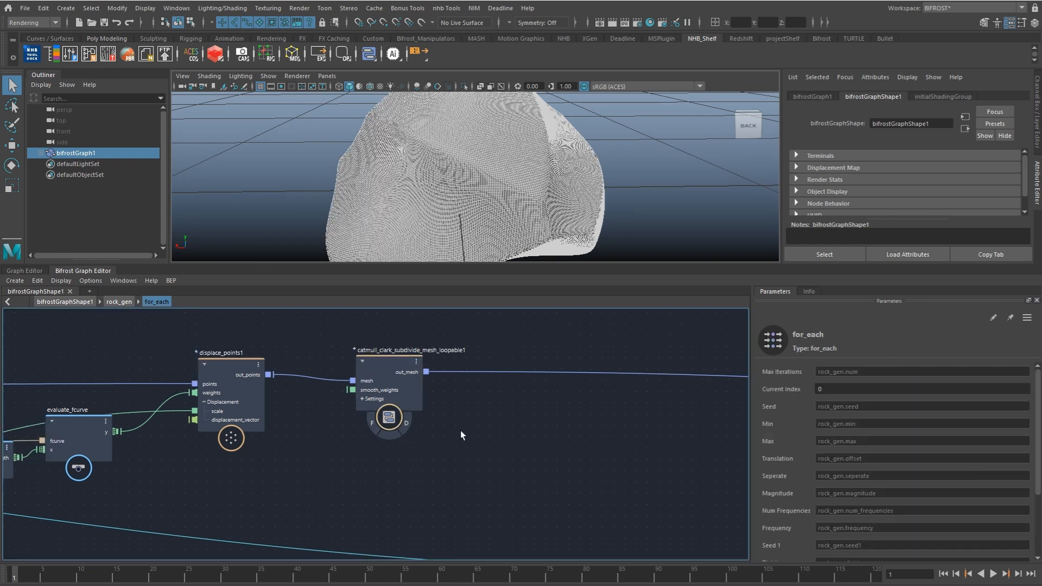
Step: Add another displace_points node and insert it on the connection after the subdivision node, leaving room between them
middle_click_drag(461, 434, 418, 438, "alt")
key("Tab")
type("displ")
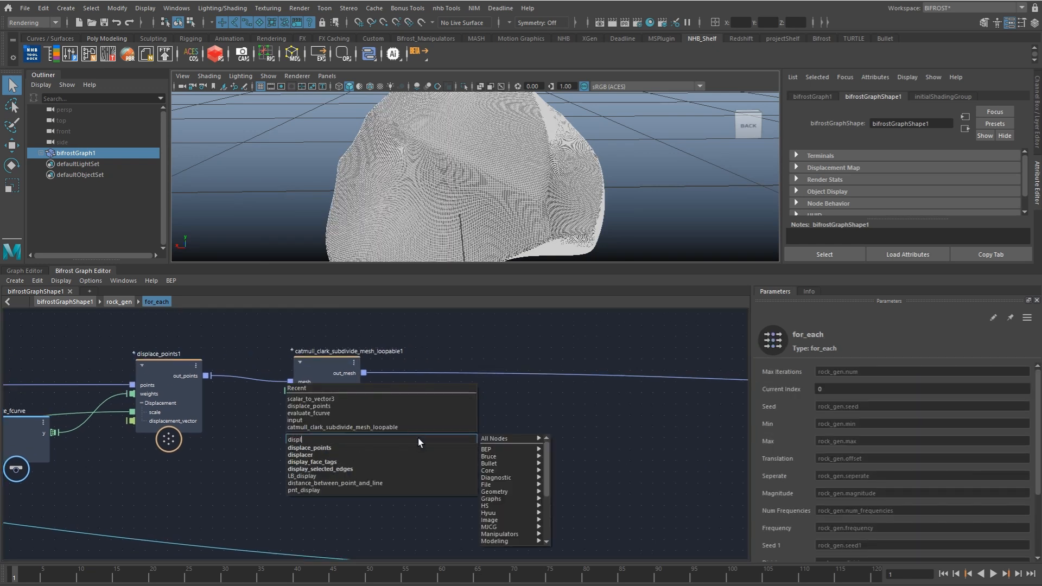
key("Down")
key("Return")
left_click_drag(438, 458, 603, 394)
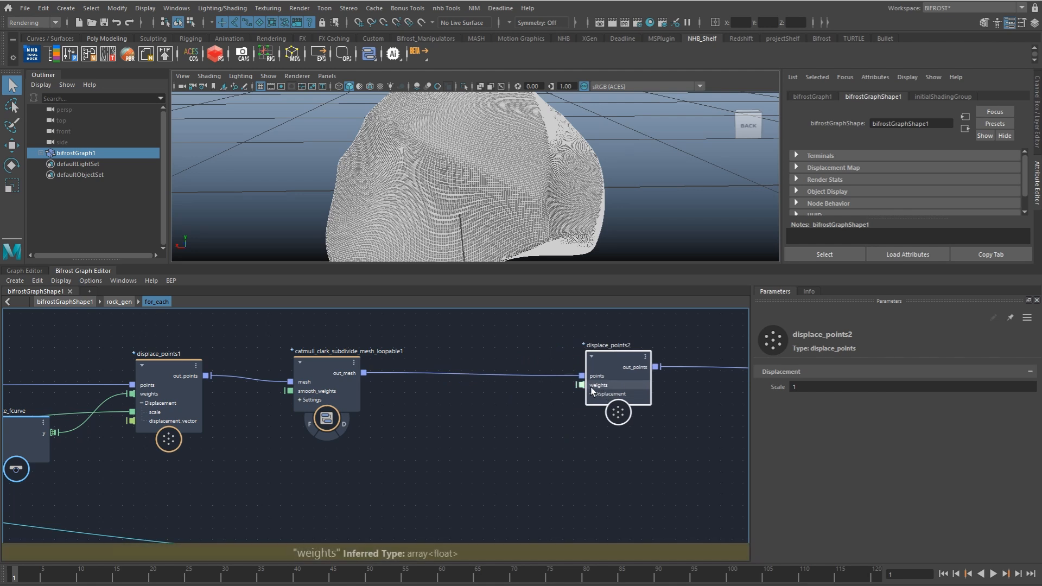
Step: Examine the geometry properties passed from the subdivision node to displace_points2 with a watchpoint on their connection
left_click_drag(325, 378, 292, 379)
right_click(373, 375)
left_click(390, 394)
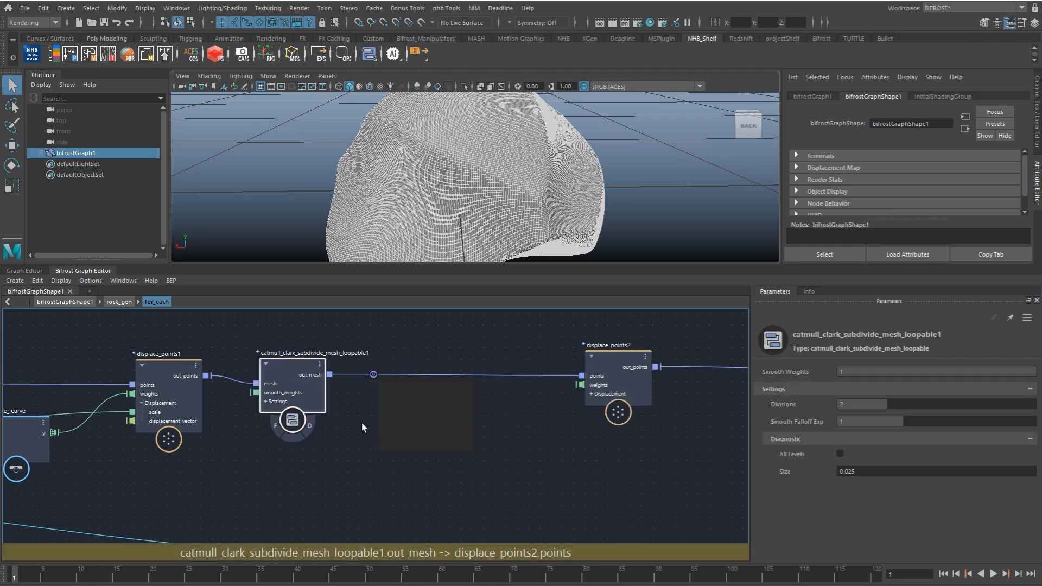
left_click_drag(292, 369, 285, 370)
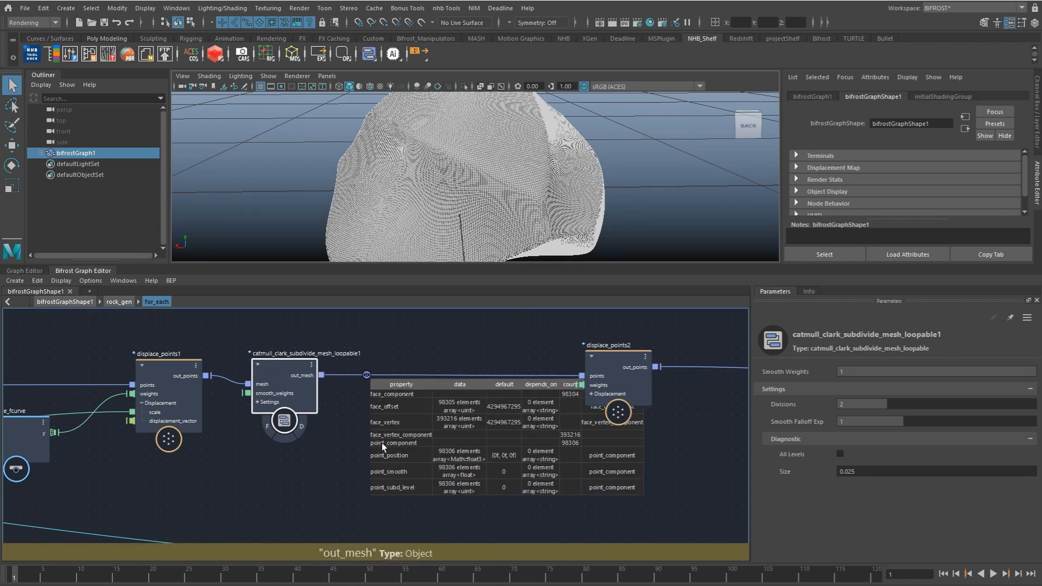
Step: Insert an update_mesh_normals node between the subdivision node and displace_points2, passing on its out_mesh output
left_click(360, 402)
key("Tab")
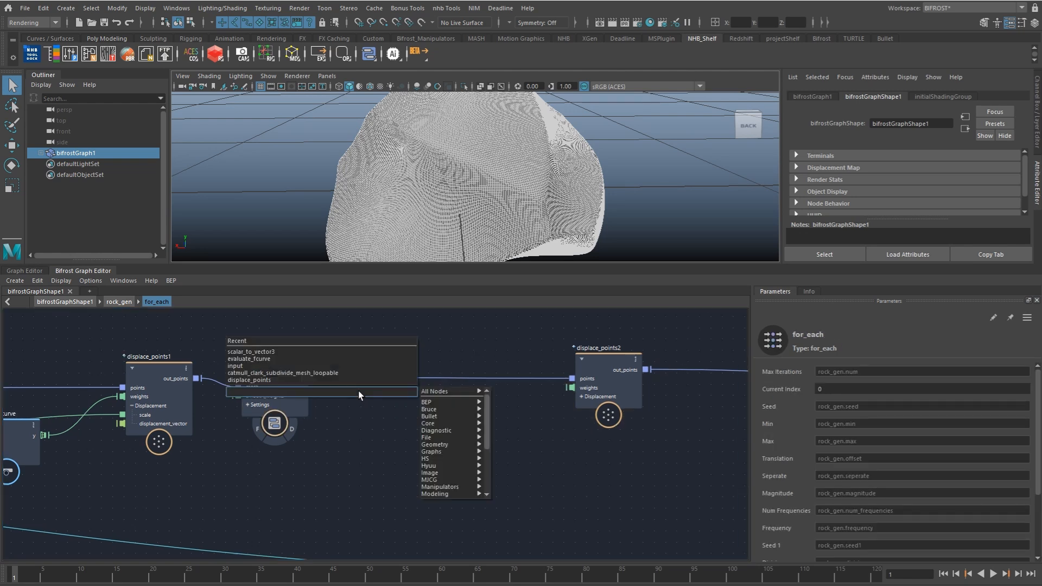
type("umn")
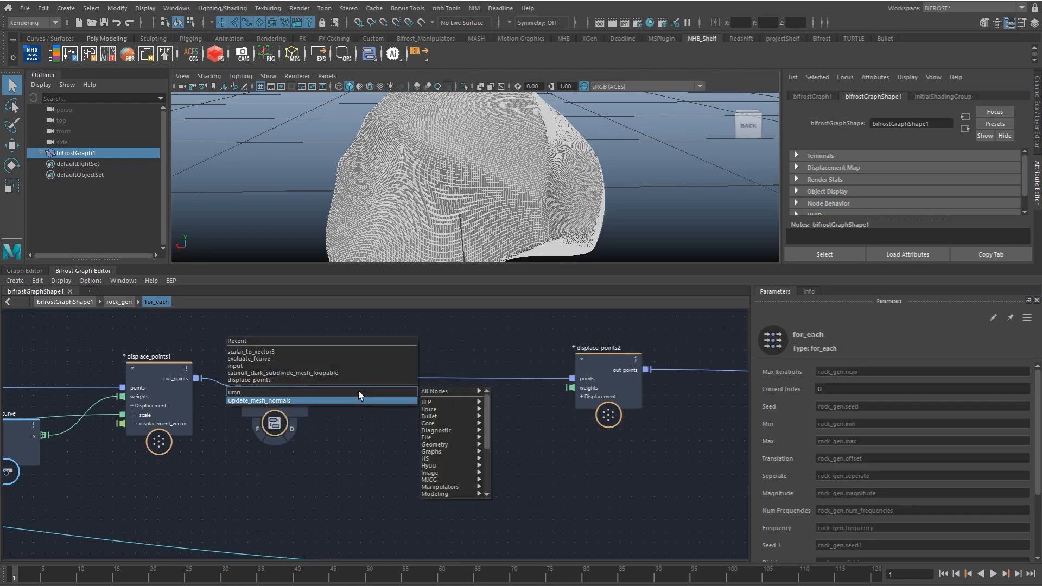
key("Return")
left_click_drag(367, 415, 370, 389)
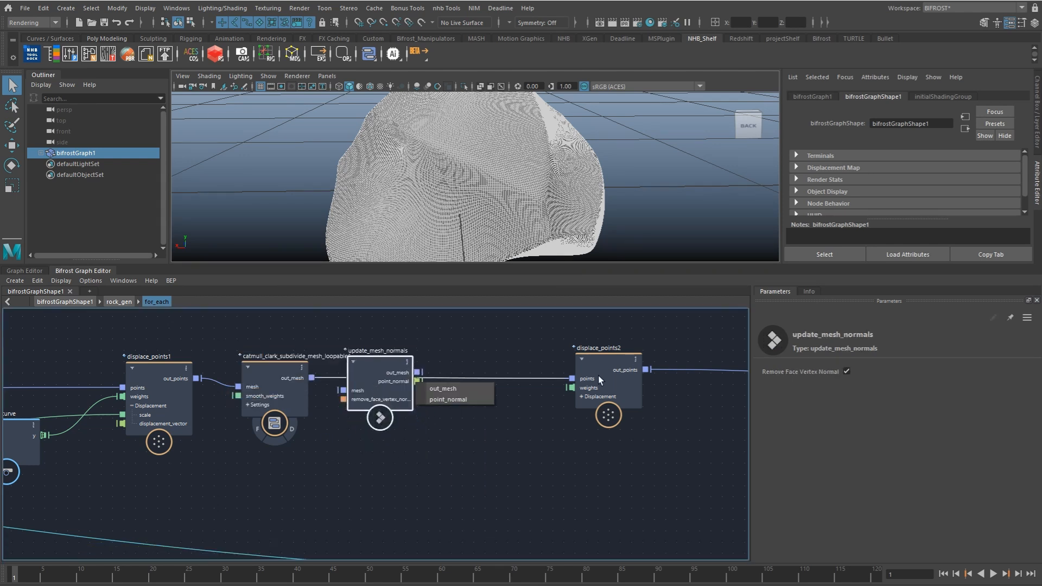
left_click(441, 389)
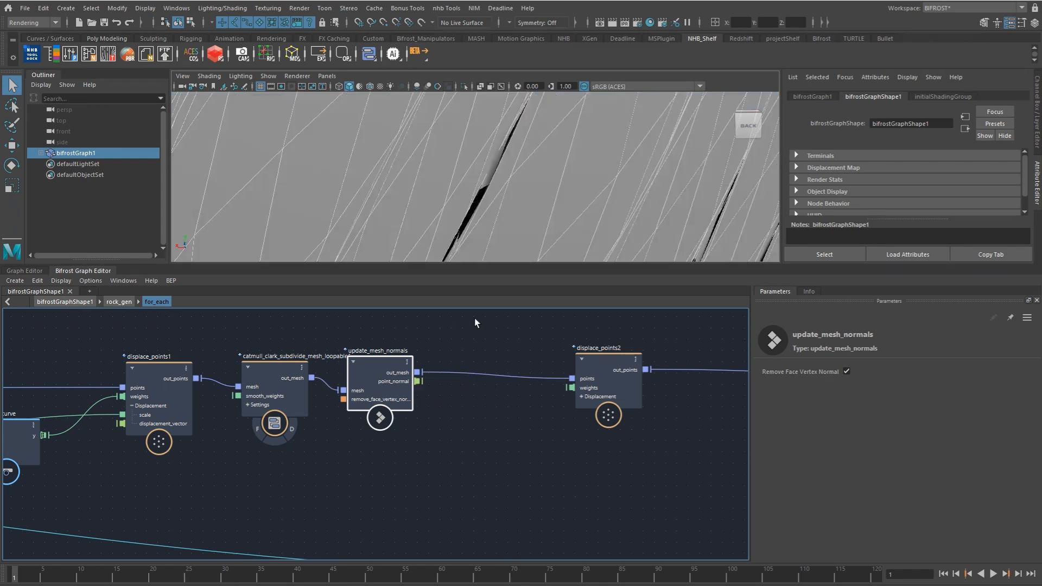
Step: Set the displacement Scale of displace_points2 to 0.1 and deselect the rock in the viewport
left_click_drag(585, 416, 583, 419)
left_click(803, 387)
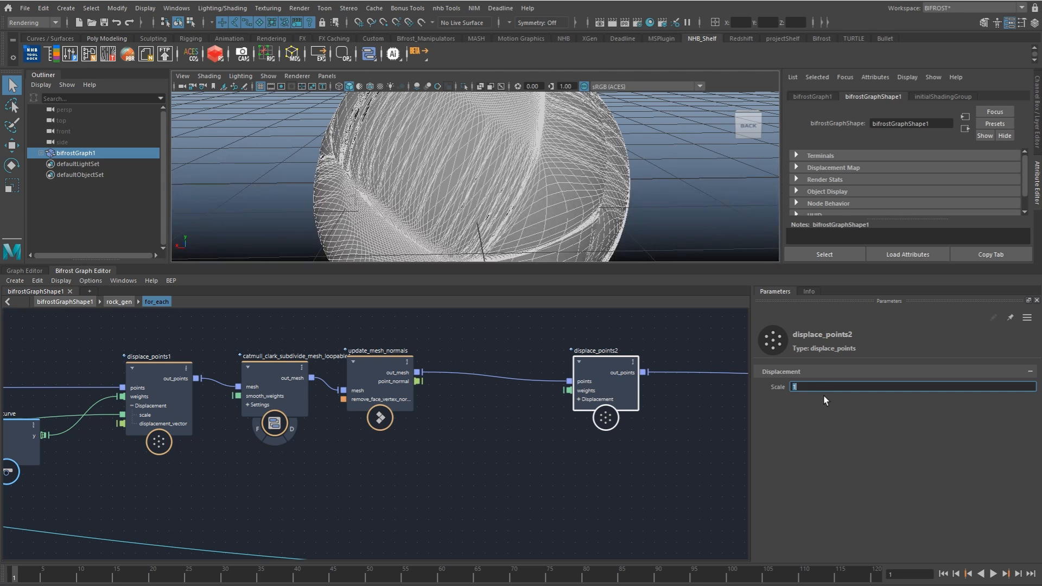
type("0.1")
key("Return")
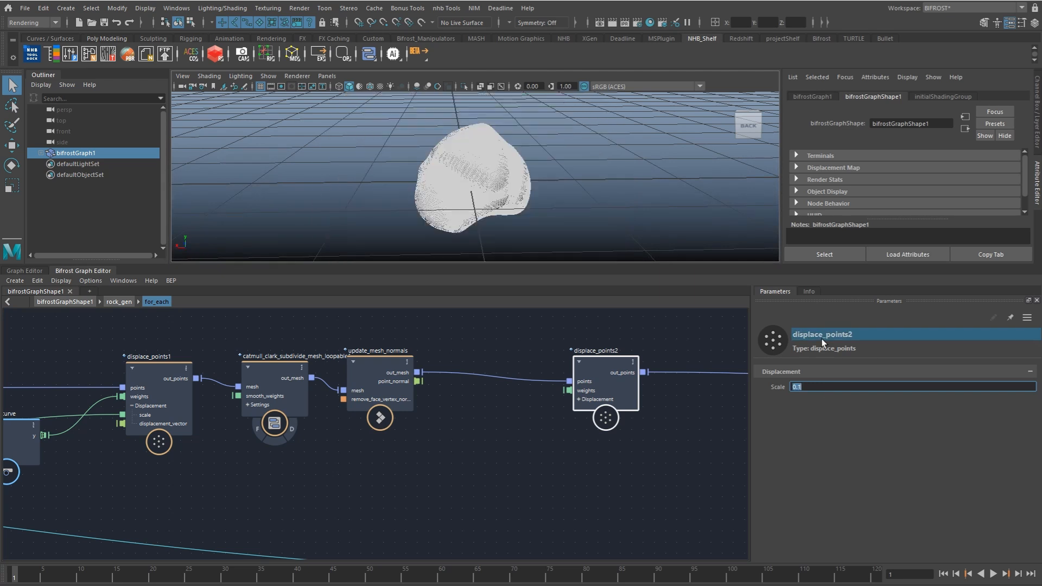
left_click(619, 203)
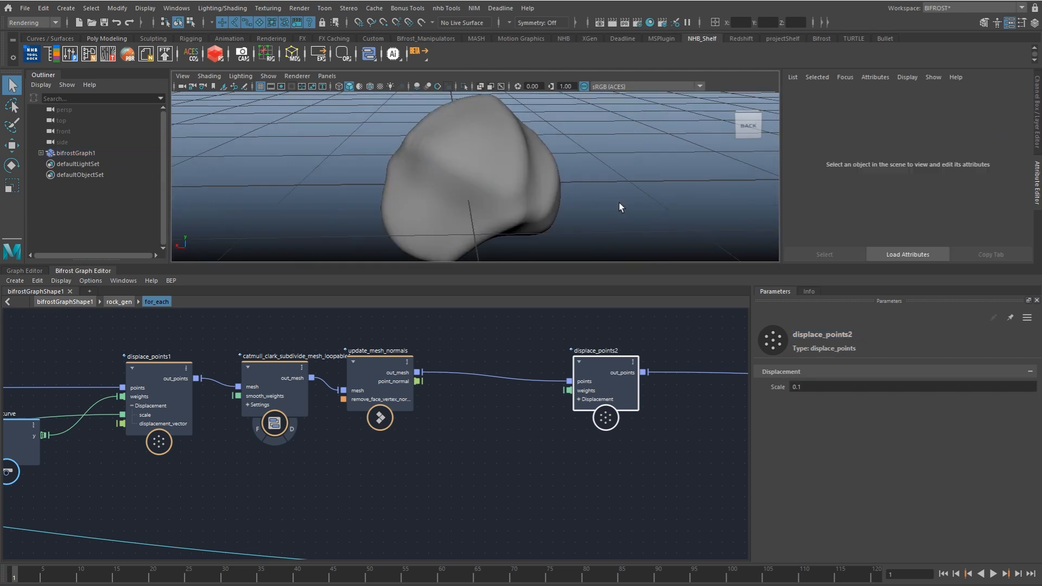
Step: Add a fractal_noise_field node and place it below update_mesh_normals
left_click(464, 441)
key("Tab")
type("frat")
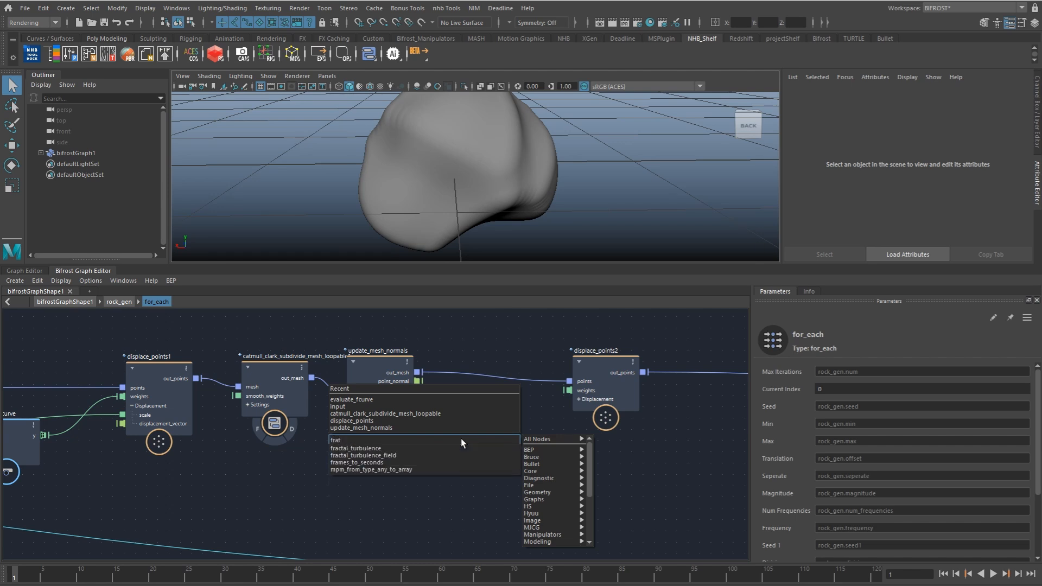
key("BackSpace")
type("ct")
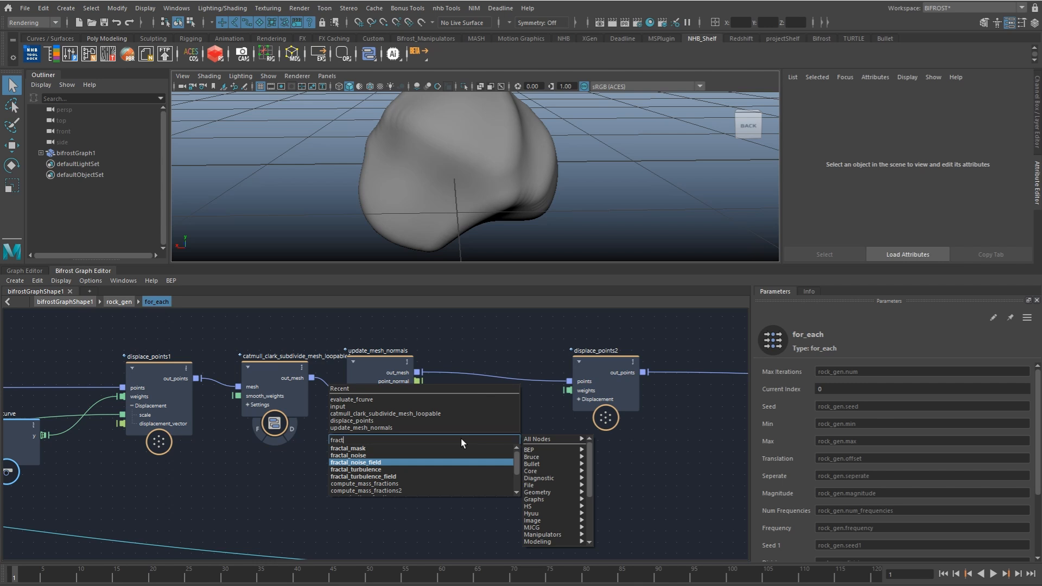
key("Return")
left_click_drag(468, 463, 368, 463)
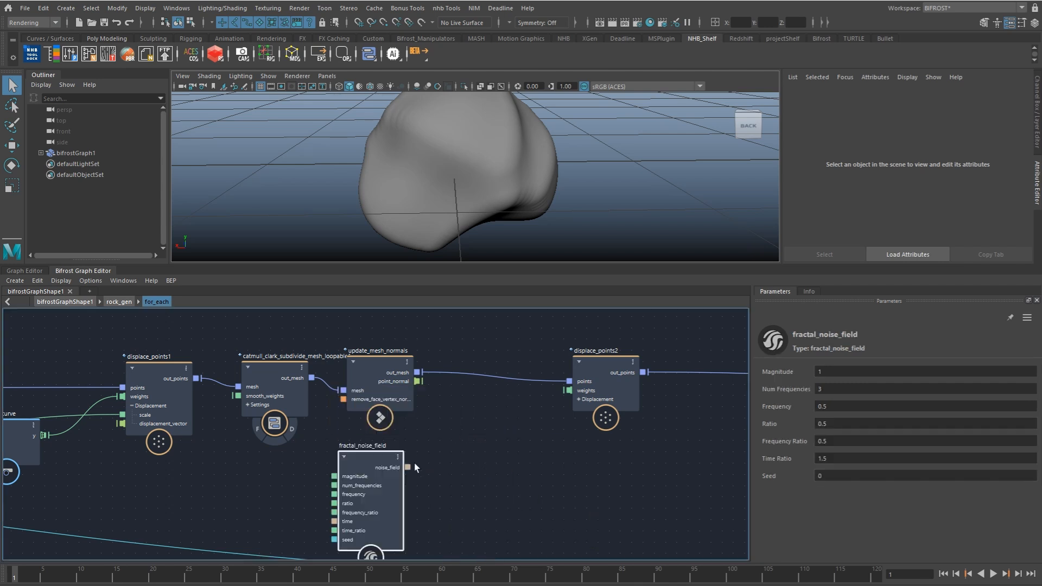
Step: Expand the Displacement port group on displace_points2 to expose its scale and displacement_vector ports
middle_click_drag(557, 421, 525, 408, "alt")
left_click(546, 387)
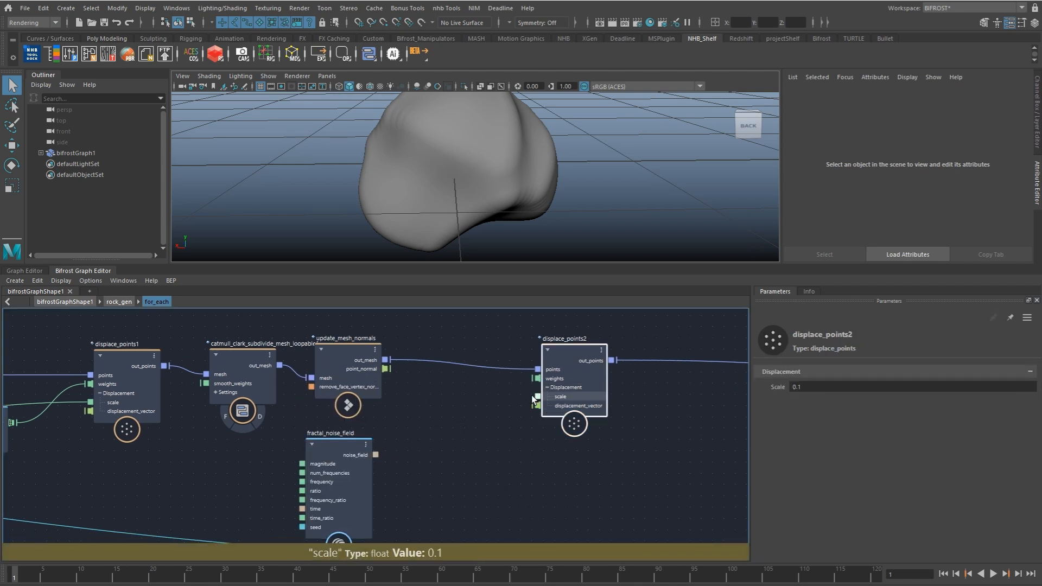
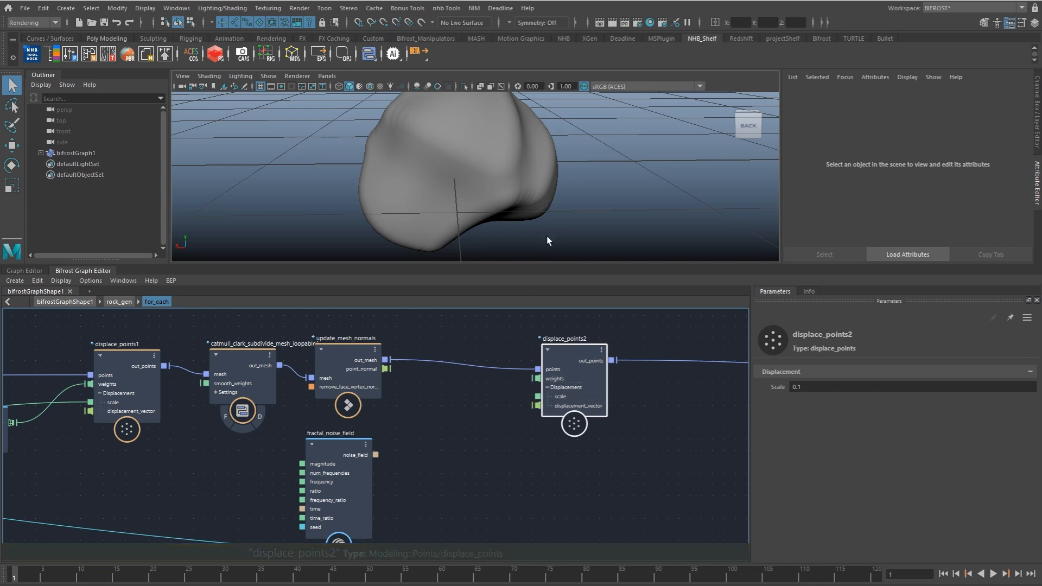
Step: Collapse the Displacement ports of displace_points2 and connect fractal_noise_field's noise_field output to its weights
left_click(545, 388)
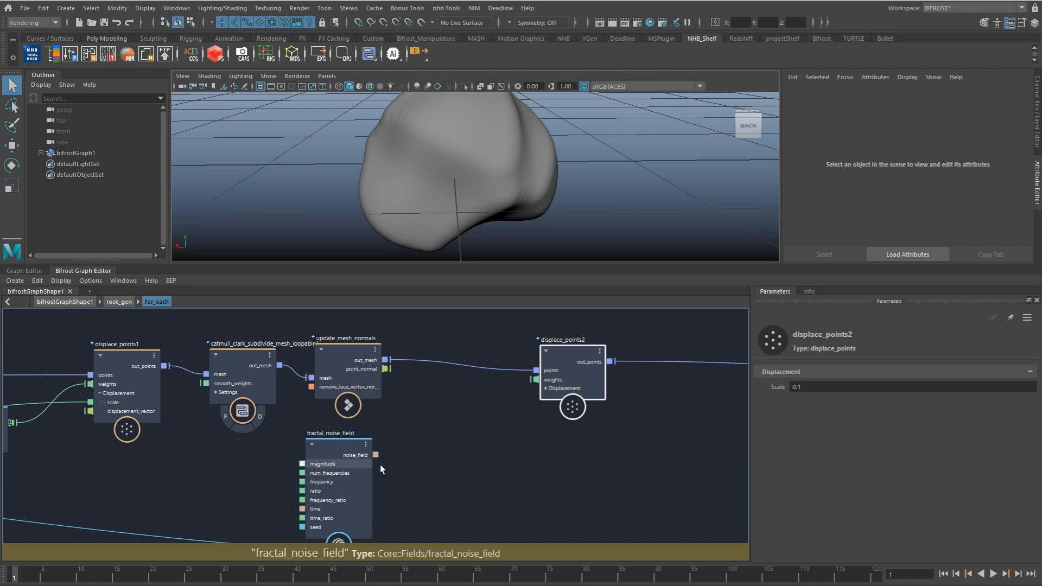
left_click_drag(364, 453, 541, 381)
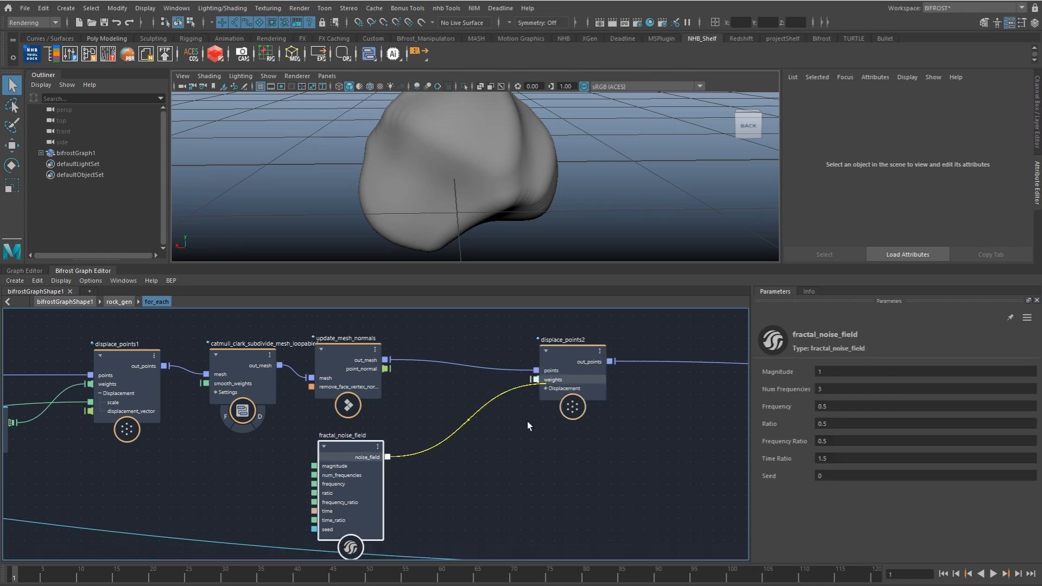
left_click(515, 427)
left_click_drag(363, 478, 362, 482)
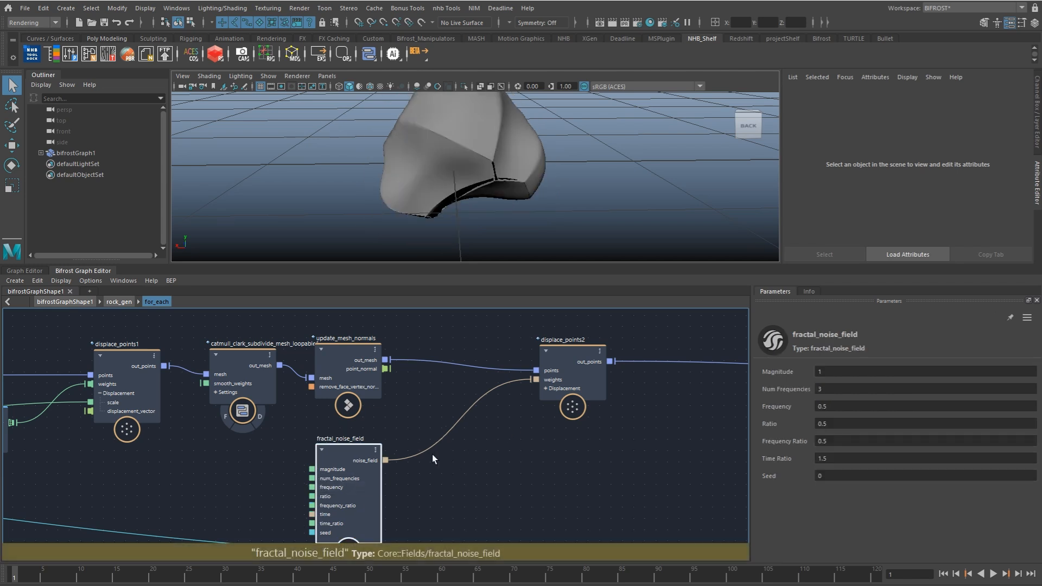
Step: Try a displacement Scale of 0.0935 on displace_points2 and check the rock from a lower angle
left_click(571, 400)
left_click_drag(814, 388, 807, 388)
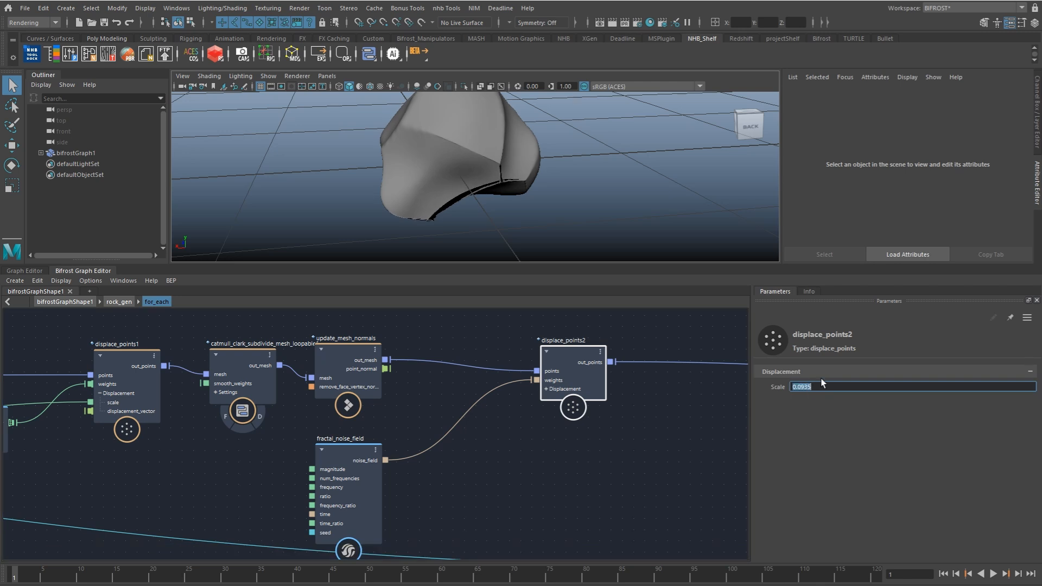
left_click_drag(567, 215, 559, 192, "alt")
Step: Insert an fcurve_field node into the connection between fractal_noise_field and the weights of displace_points2
left_click(387, 482)
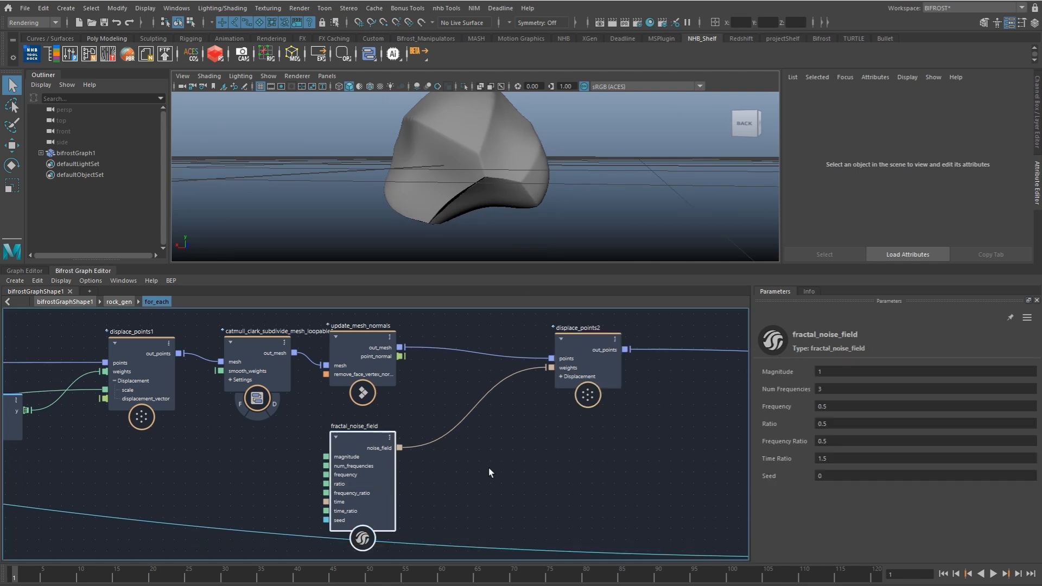
key("Tab")
type("fcur")
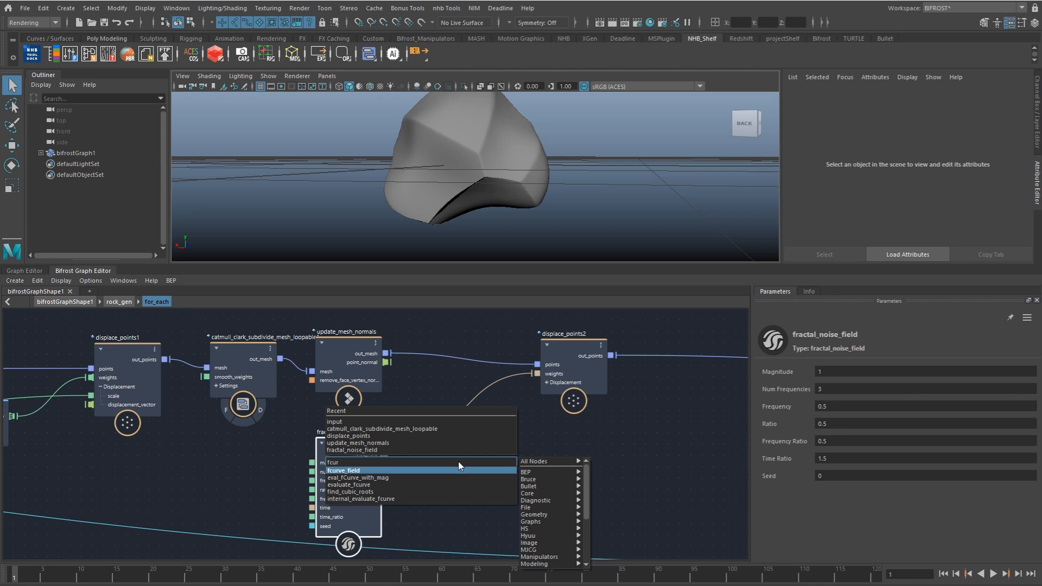
key("Return")
left_click(458, 448)
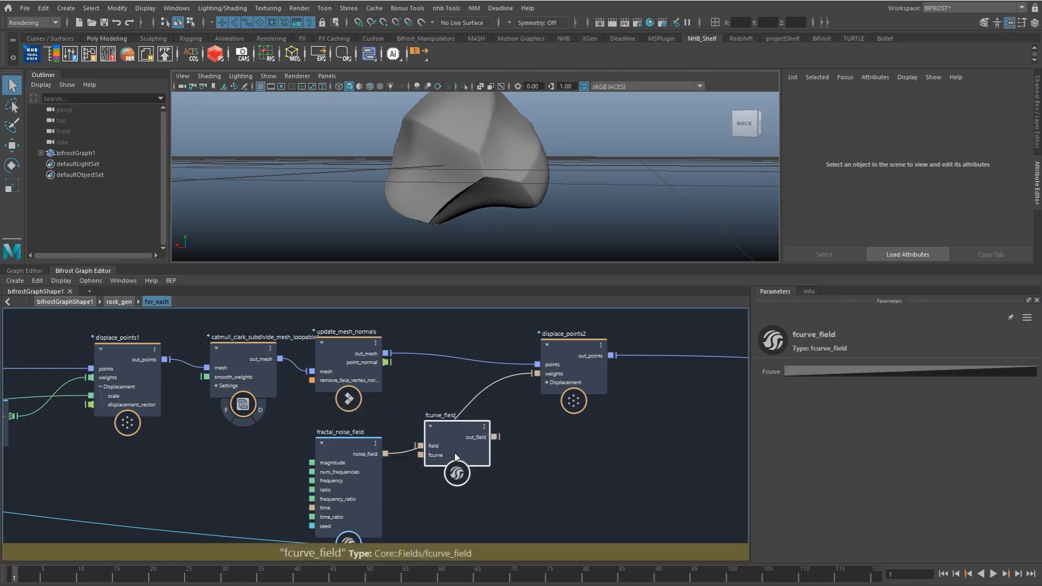
Step: Reshape the fcurve_field curve into steps with Linear interpolation, adding points including position 0.22 at value 0.01 and 0.65 at 0.49
left_click(802, 371)
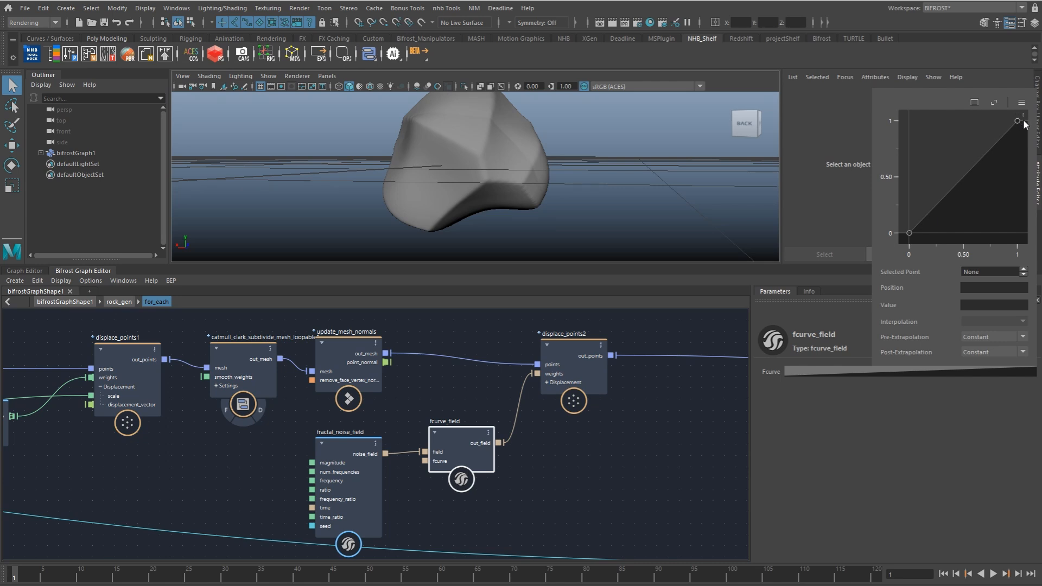
left_click(910, 233)
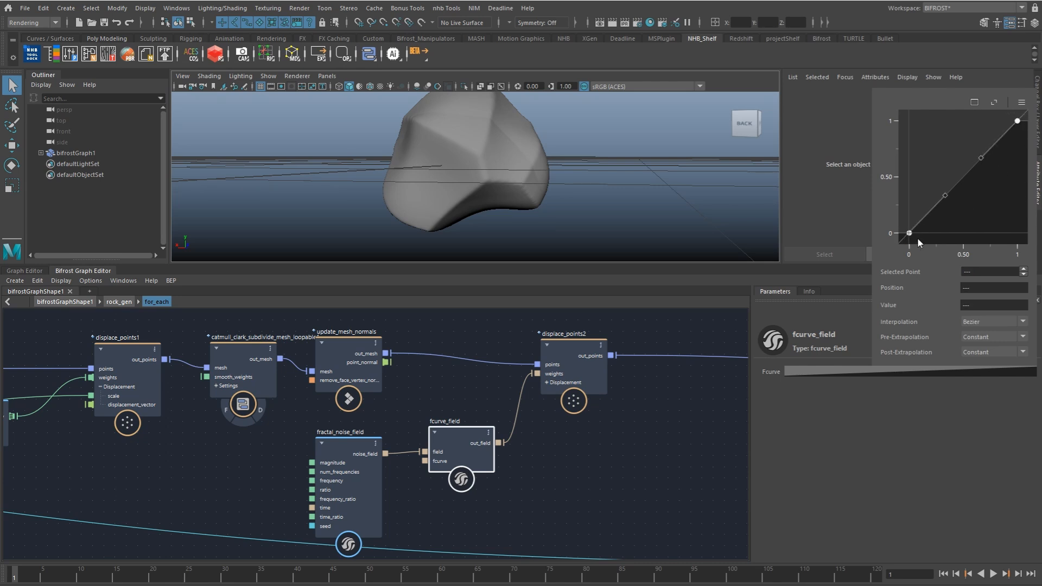
left_click(981, 345)
left_click(932, 232)
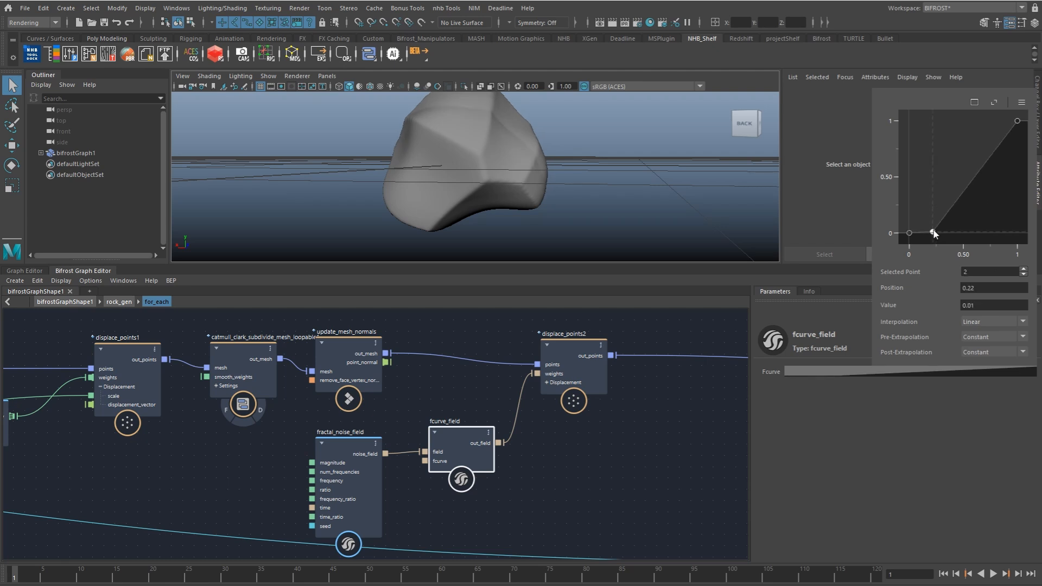
left_click(956, 184)
left_click(980, 178)
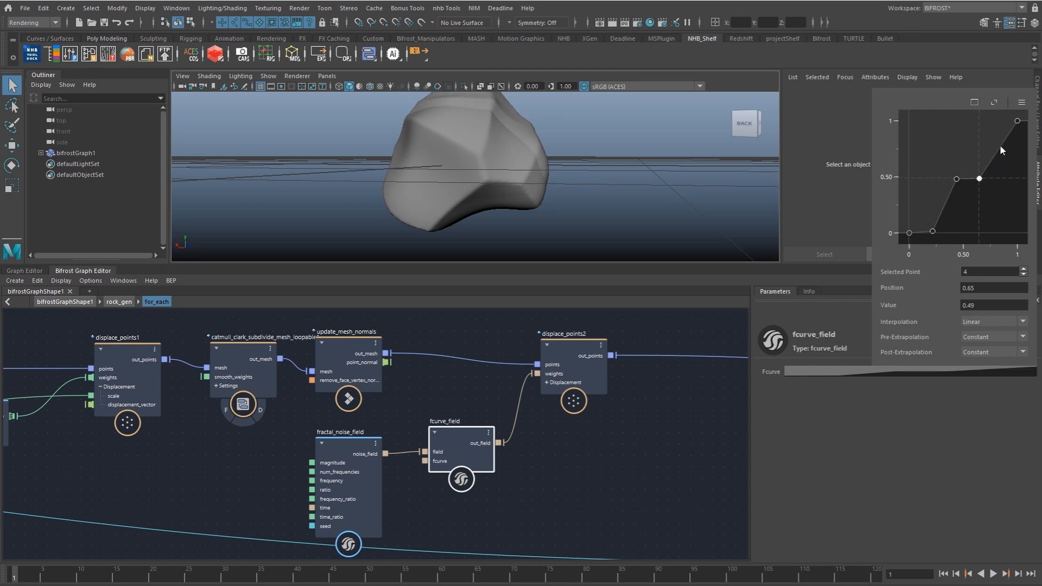
left_click(998, 125)
Step: Set fractal_noise_field's Num Frequencies to 8 and Frequency to 2, checking the surface detail on the rock
left_click(347, 472)
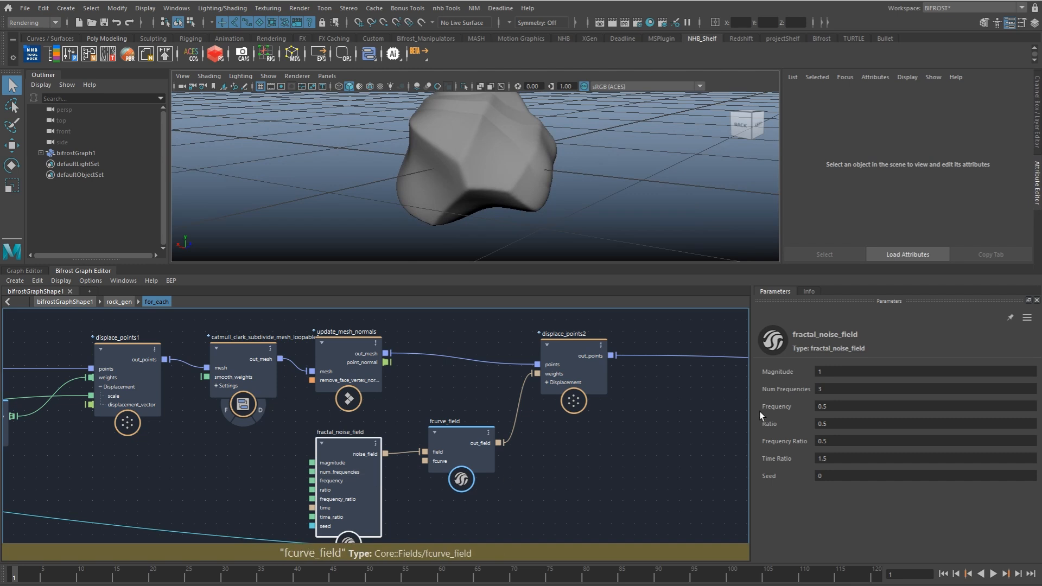
left_click(839, 388)
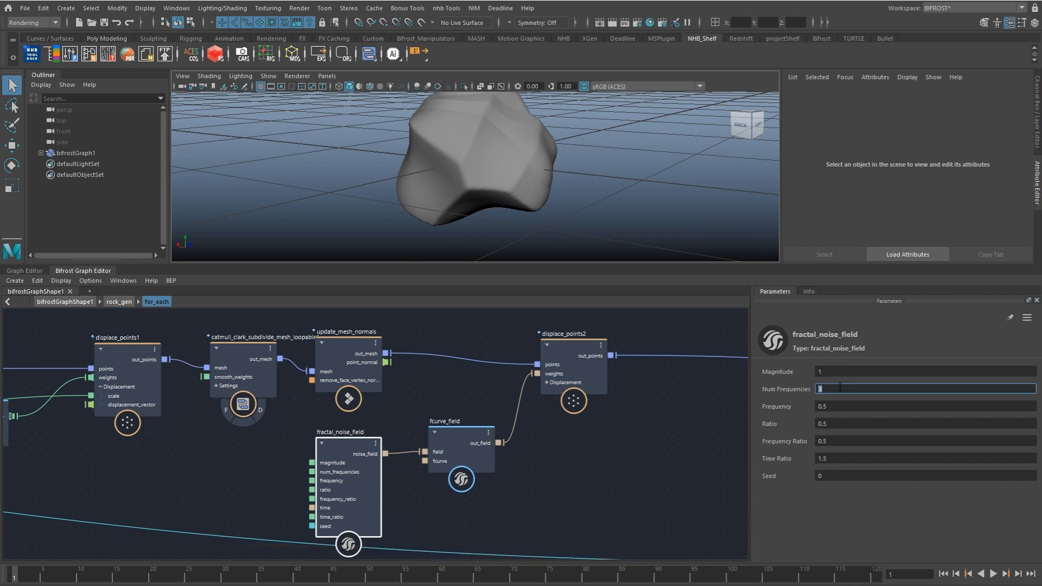
key("Tab")
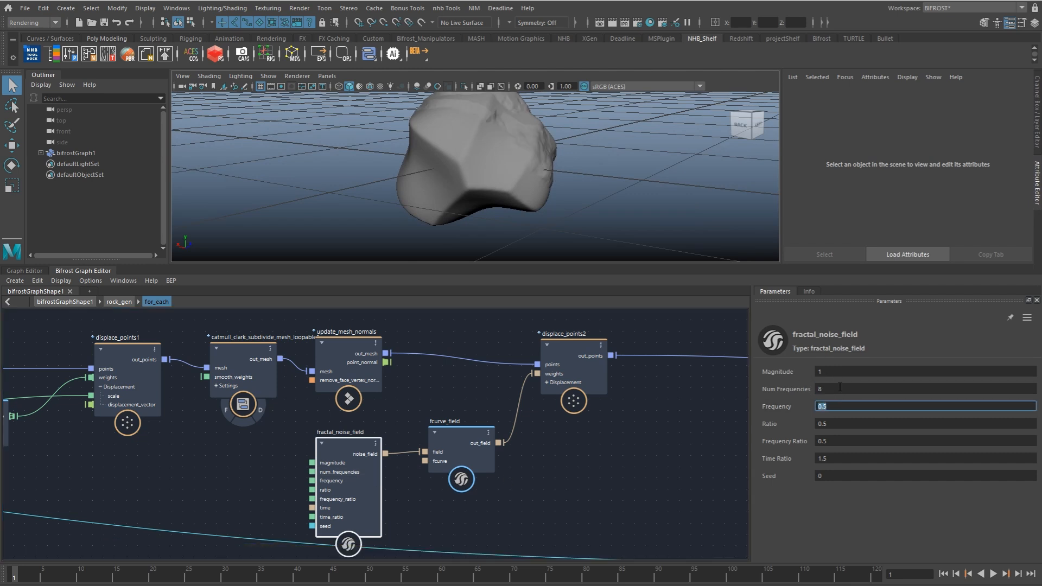
mouse_move(571, 139)
left_mouse_down("alt")
mouse_move(540, 167)
mouse_move(581, 147)
left_mouse_up("alt")
left_click_drag(592, 200, 592, 246, "alt")
Step: Set the displacement Scale of displace_points2 to -0.03 and inspect the rock from several sides
left_click_drag(565, 391, 566, 383)
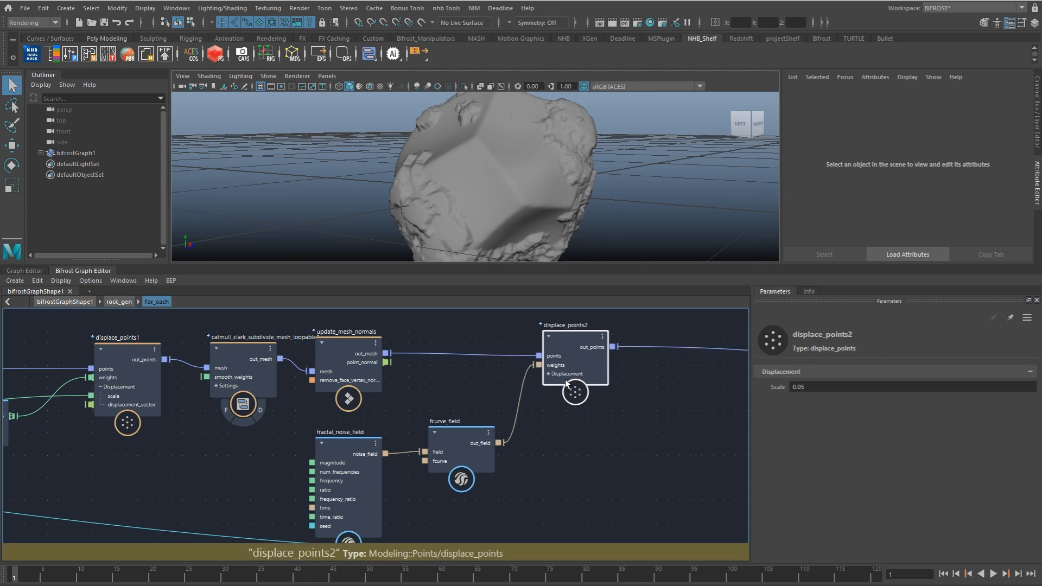
left_click(805, 387)
type("0.05")
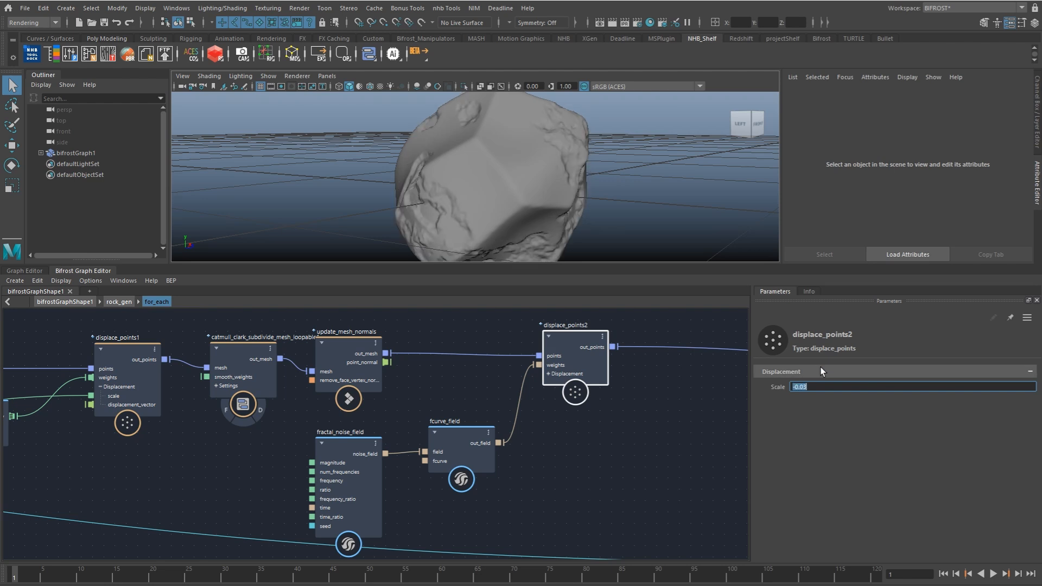
left_click_drag(564, 184, 439, 161, "alt")
left_click_drag(634, 179, 510, 191, "alt")
scroll(525, 191, "down", 5)
Step: Make room around fractal_noise_field and fcurve_field and create an add node beside fcurve_field
left_click_drag(475, 468, 466, 456)
left_click_drag(369, 456, 341, 463)
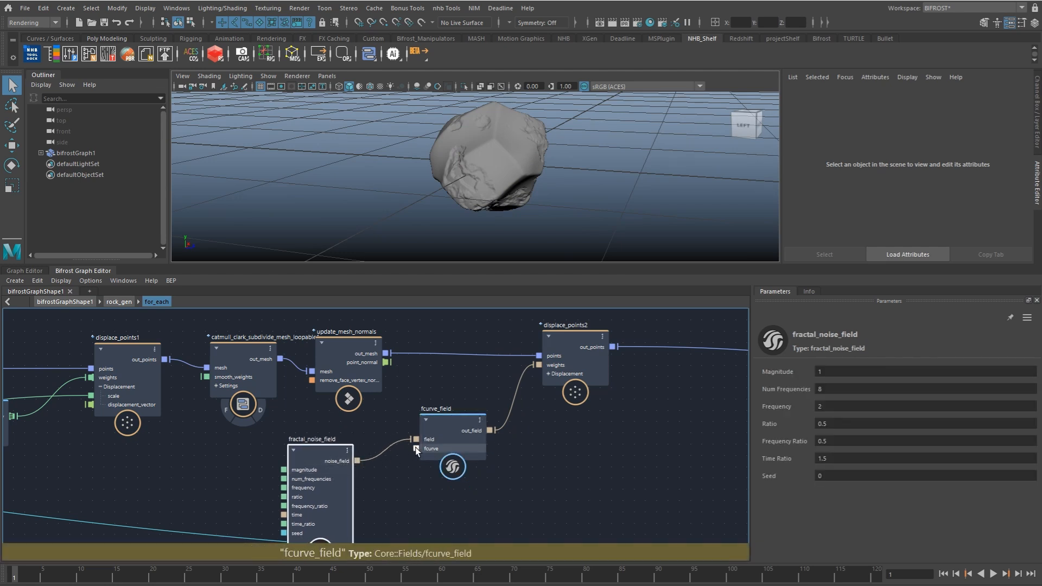
left_click_drag(429, 444, 399, 449)
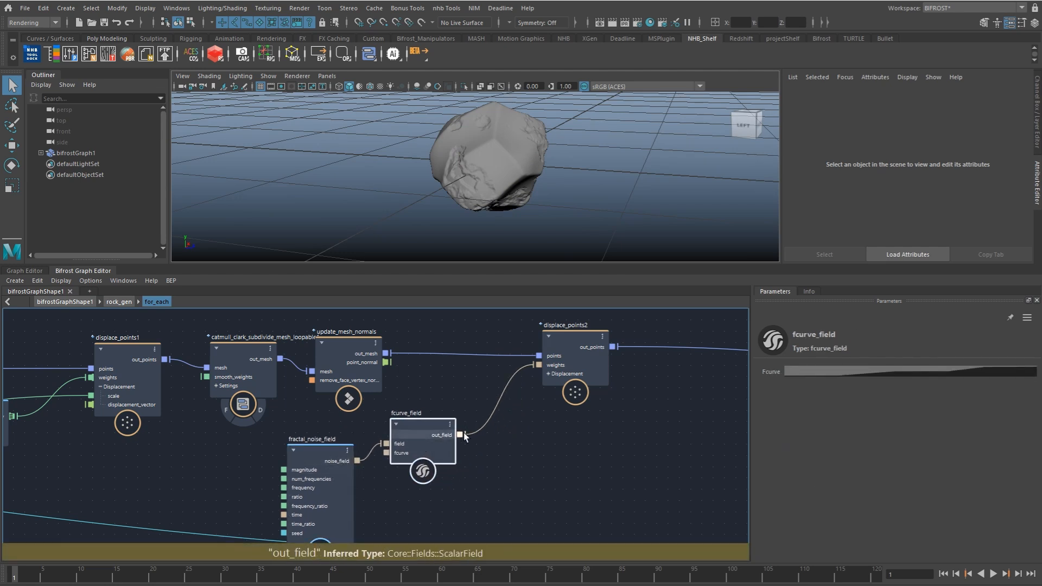
left_click_drag(490, 431, 504, 446)
type("add")
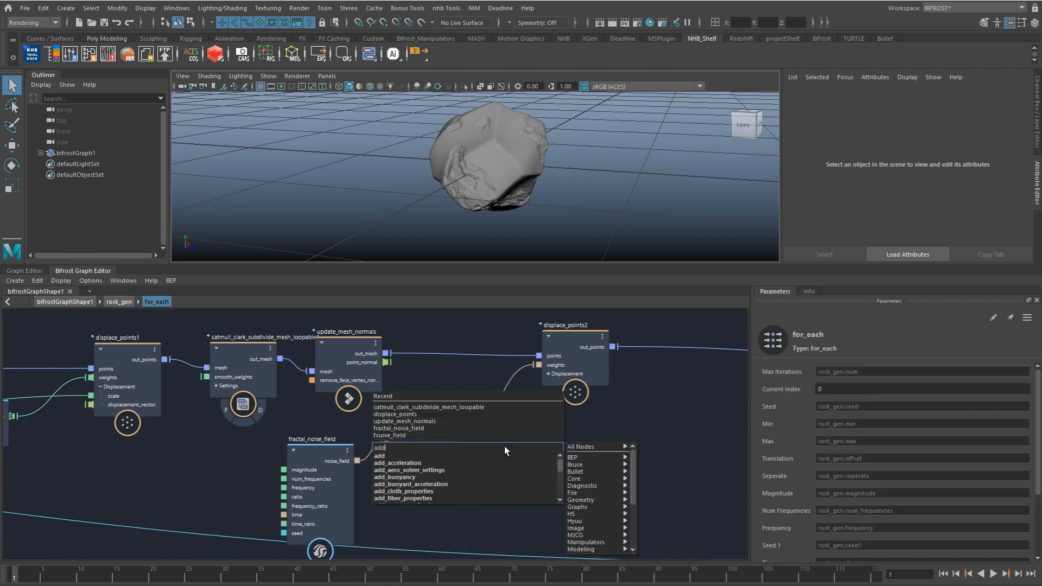
left_click(411, 455)
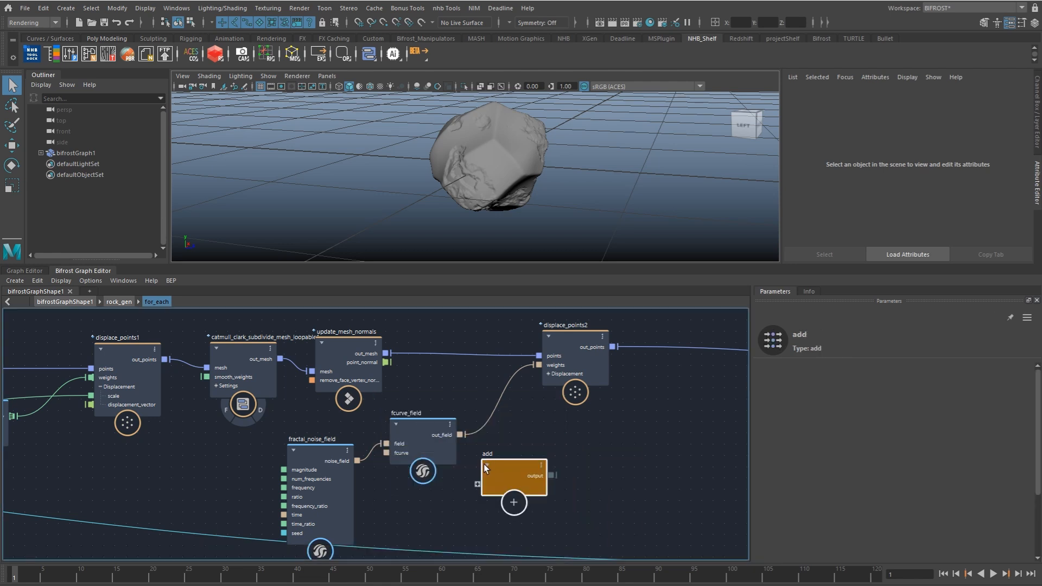
Step: Feed out_field and noise_field into the add node and connect its output to the weights of displace_points2
left_click_drag(461, 434, 485, 468)
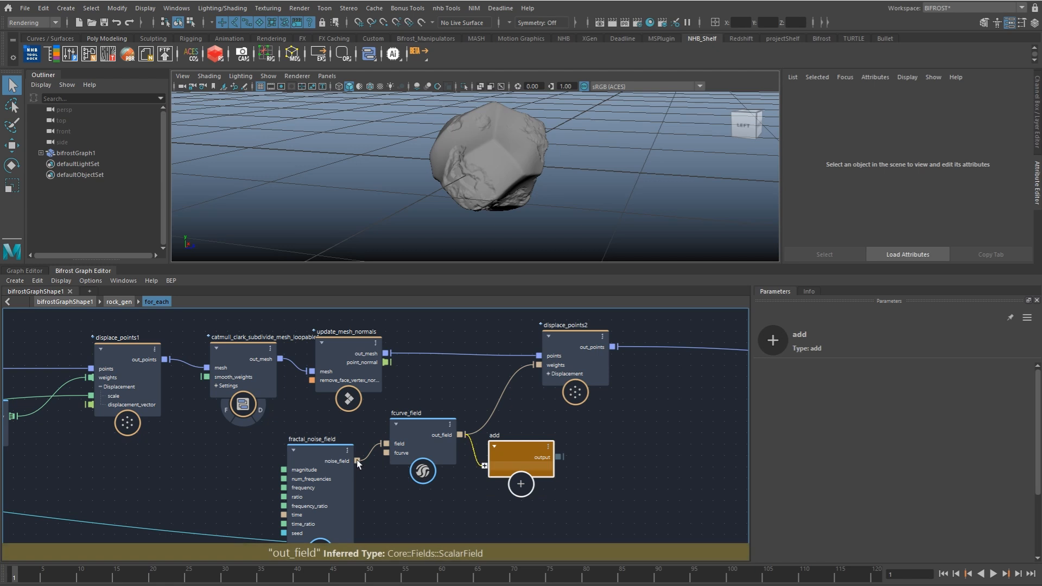
left_click_drag(356, 460, 477, 475)
left_click_drag(558, 457, 538, 369)
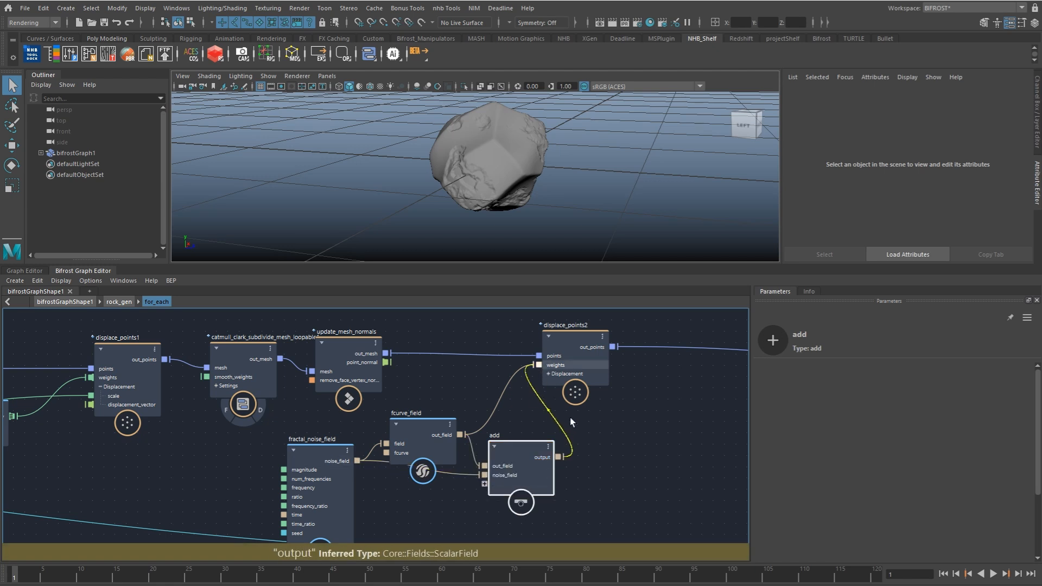
left_click_drag(582, 204, 641, 214, "alt")
Step: Add an input node beside fractal_noise_field and expose its magnitude, num_frequencies, frequency and seed through it
middle_click_drag(423, 381, 507, 364, "alt")
left_click(290, 438)
right_click(291, 438)
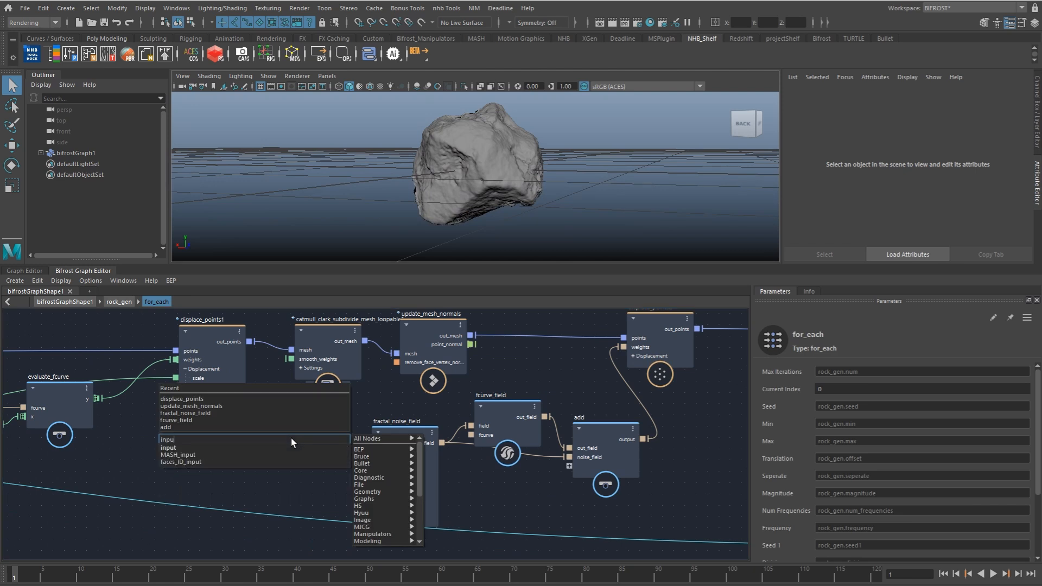
left_click(291, 438)
left_click_drag(303, 464, 369, 451)
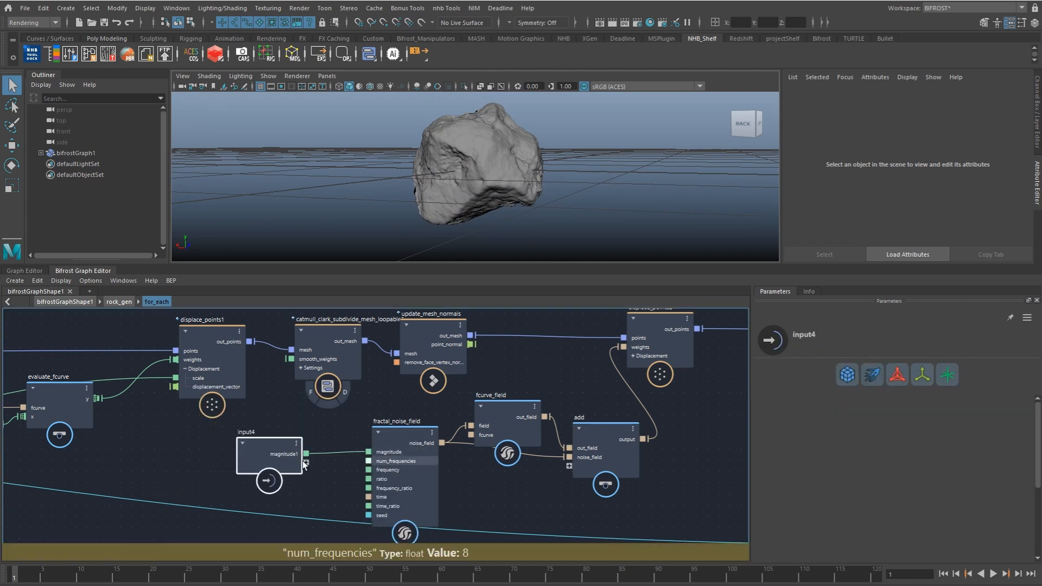
left_click_drag(368, 460, 307, 463)
left_click_drag(369, 470, 302, 469)
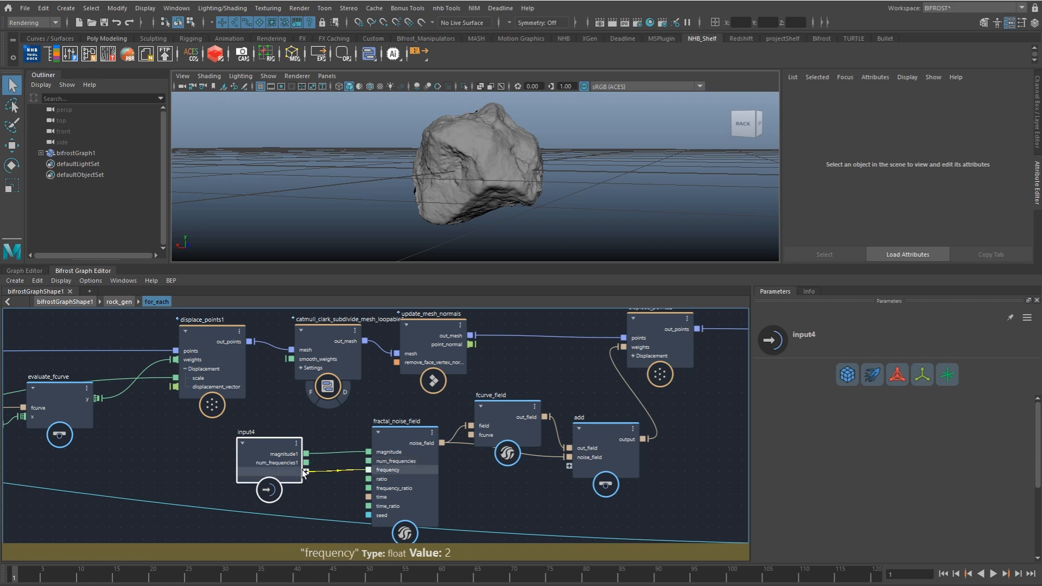
left_click(328, 490)
middle_click_drag(339, 446, 361, 394, "alt")
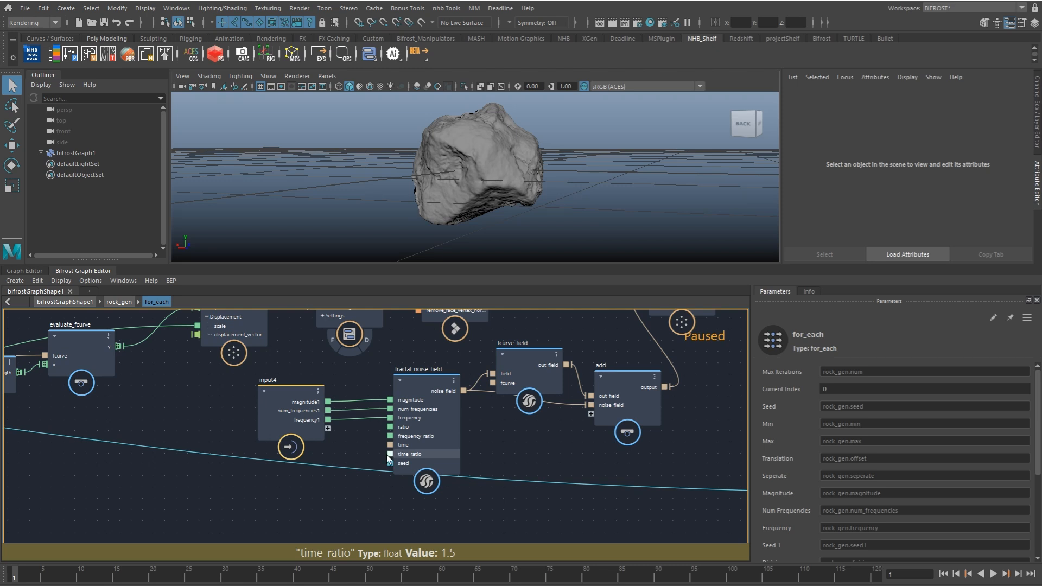
left_click_drag(389, 462, 188, 432)
Step: Duplicate the existing random_value and to_long pair with its incoming connections and place the copy below input4
middle_click_drag(279, 432, 440, 435, "alt")
left_click_drag(319, 438, 286, 492)
middle_click_drag(309, 473, 398, 419, "alt")
scroll(396, 420, "down", 2)
middle_click_drag(339, 435, 437, 435, "alt")
middle_click_drag(281, 439, 523, 367, "alt")
left_click(139, 478)
left_click(188, 480, "shift")
middle_click_drag(484, 437, 335, 464, "alt")
left_click(640, 418)
key("ctrl+shift+v")
middle_click_drag(572, 426, 396, 430, "alt")
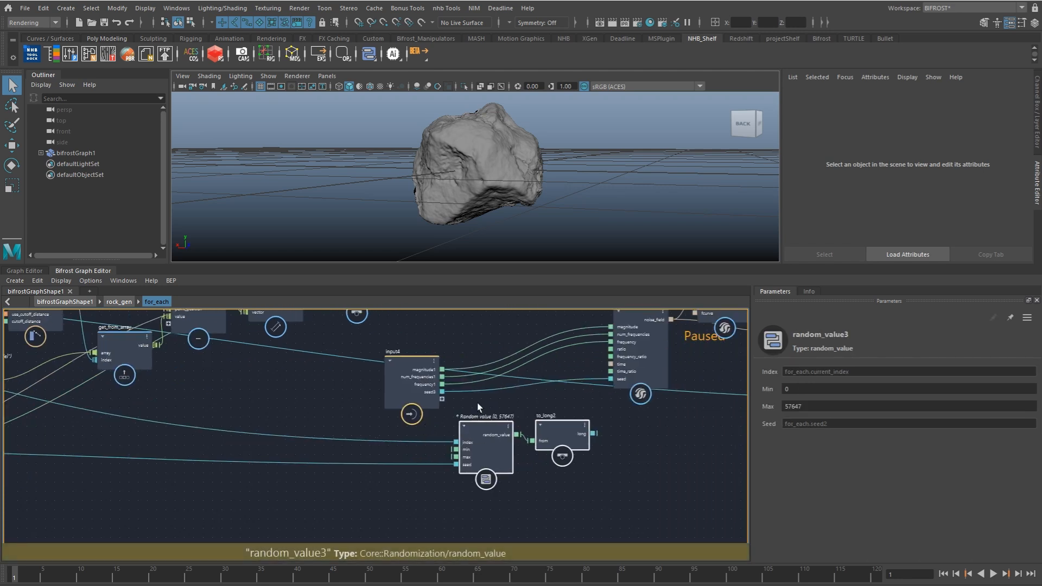
left_click(477, 403)
Step: Route input4's seed3 through random_value3 and to_long2 into fractal_noise_field's seed, and set the random Max to 97647
left_click_drag(442, 391, 457, 465)
left_click_drag(594, 433, 611, 378)
left_click(492, 441)
left_click(812, 406)
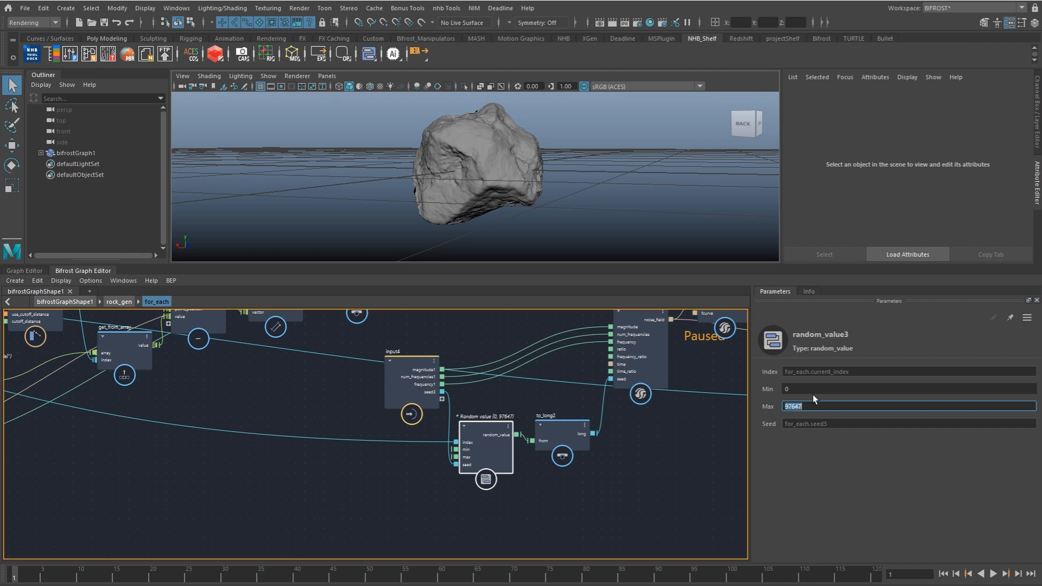
middle_click_drag(536, 434, 432, 477, "alt")
left_click(538, 460)
Step: Expose the fcurve port of fcurve_field through the input4 node
middle_click_drag(685, 369, 505, 439, "alt")
left_click_drag(448, 411, 191, 496)
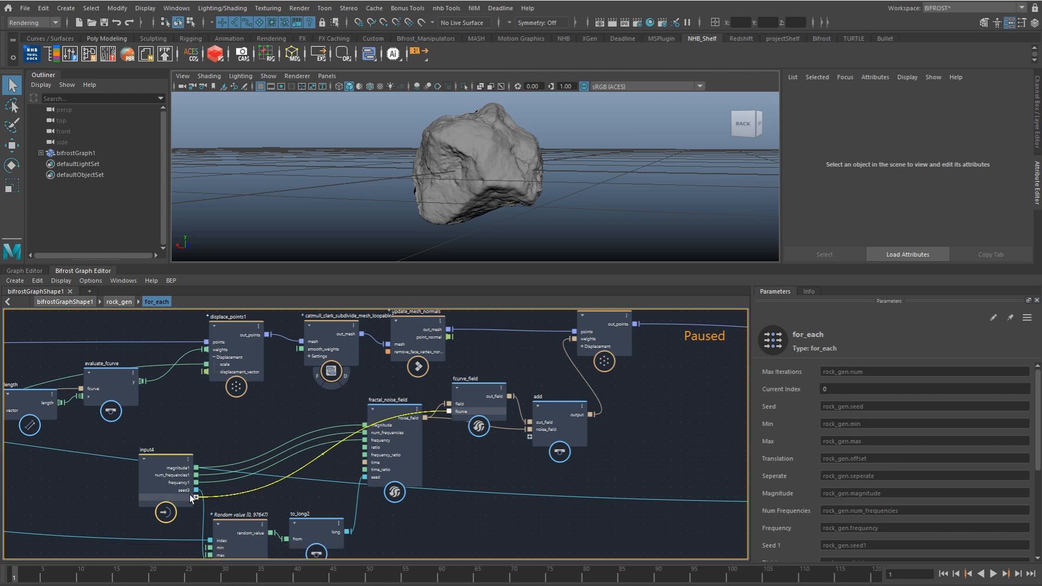
middle_click_drag(619, 386, 634, 374, "alt")
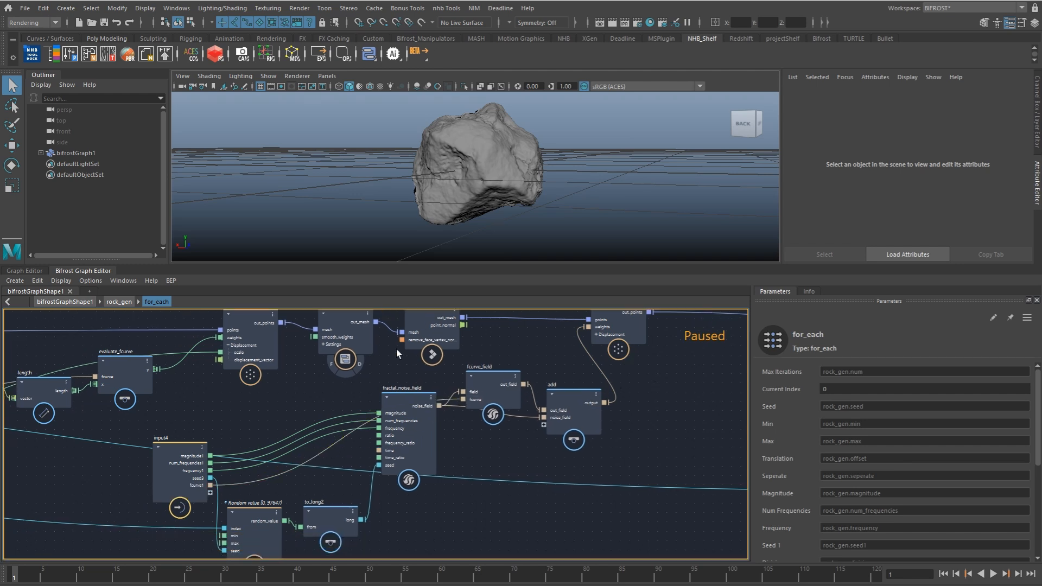
Step: Go up to the rock_gen level and add a new input node below input2
left_click(119, 303)
middle_click_drag(362, 494, 390, 459, "alt")
left_click_drag(393, 464, 334, 420)
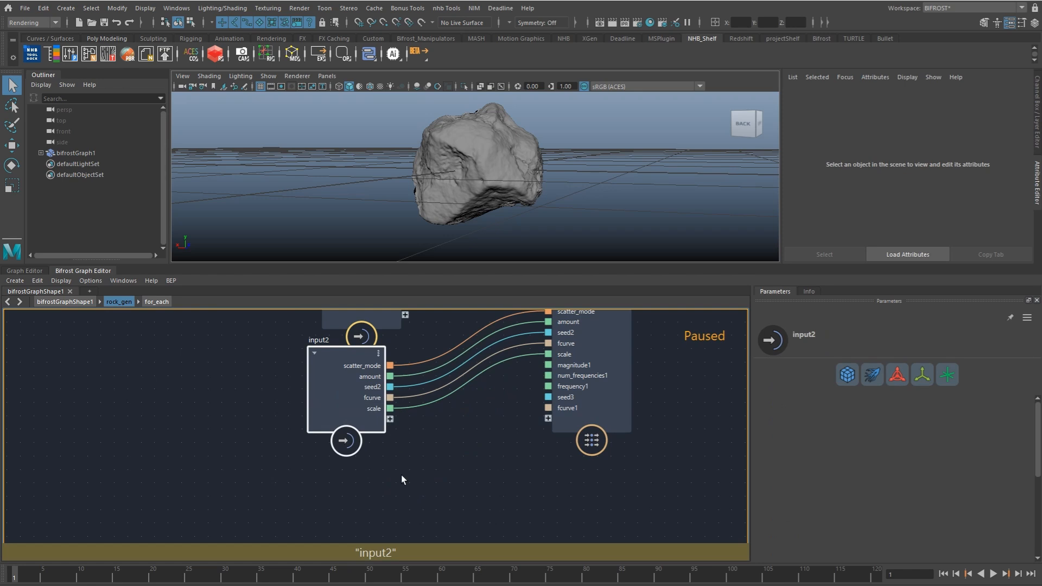
left_click(397, 474)
key("Tab")
type("input")
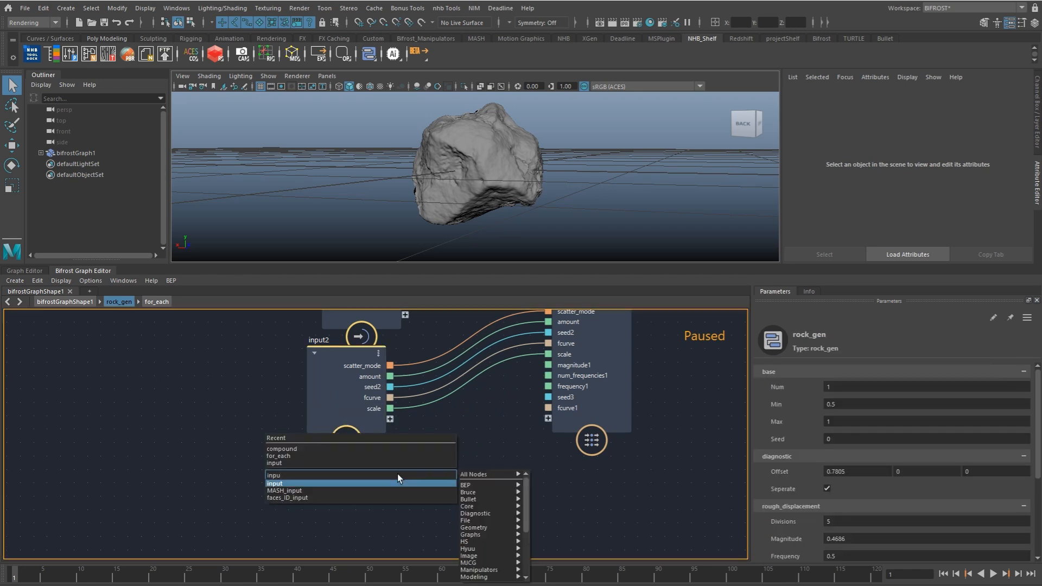
key("Return")
Step: Connect the for_each ports magnitude1, num_frequencies1, frequency1, seed3 and fcurve1 to the input3 node
middle_click_drag(417, 406, 412, 374, "alt")
left_click_drag(543, 333, 447, 477)
left_click_drag(543, 344, 447, 508)
left_click_drag(543, 376, 448, 520)
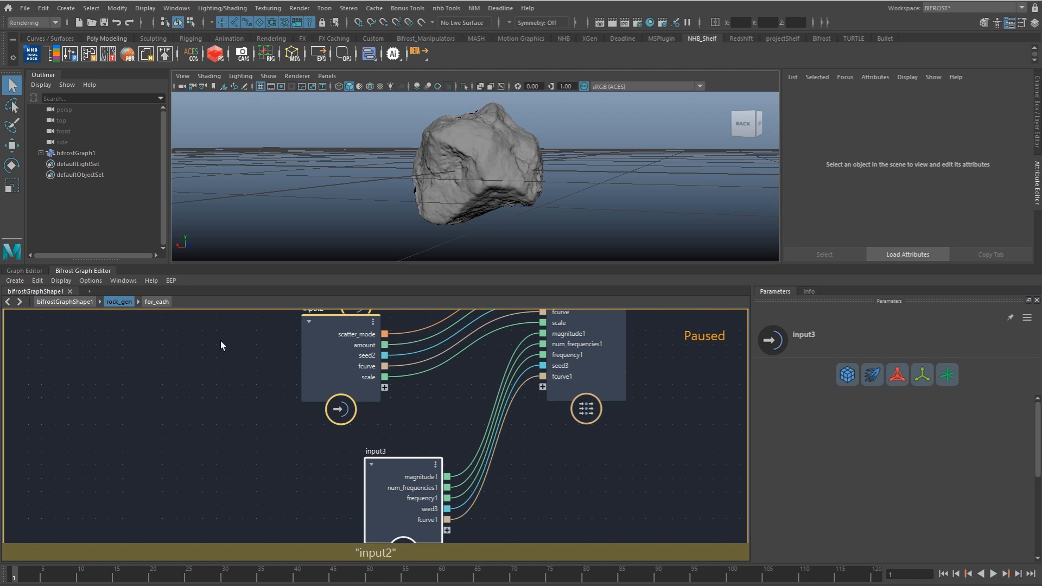
Step: Go up to bifrostGraphShape1 and put rock_gen's fcurve1 port into a new port group named erode
left_click(88, 303)
middle_click_drag(412, 407, 485, 370, "alt")
scroll(433, 442, "up", 2)
middle_click_drag(501, 427, 489, 394, "alt")
right_click(408, 423)
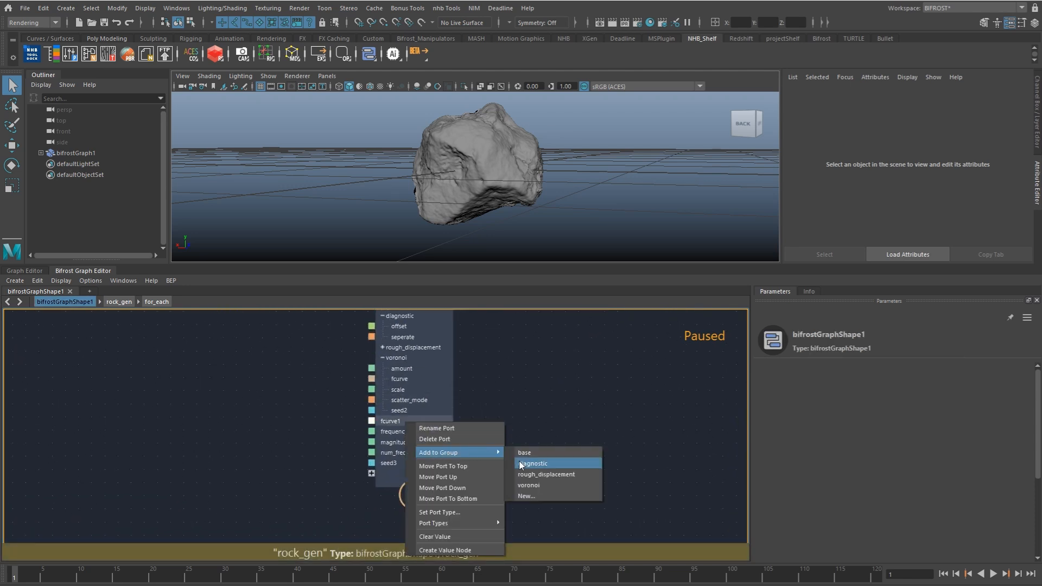
left_click(531, 496)
type("erode")
key("Return")
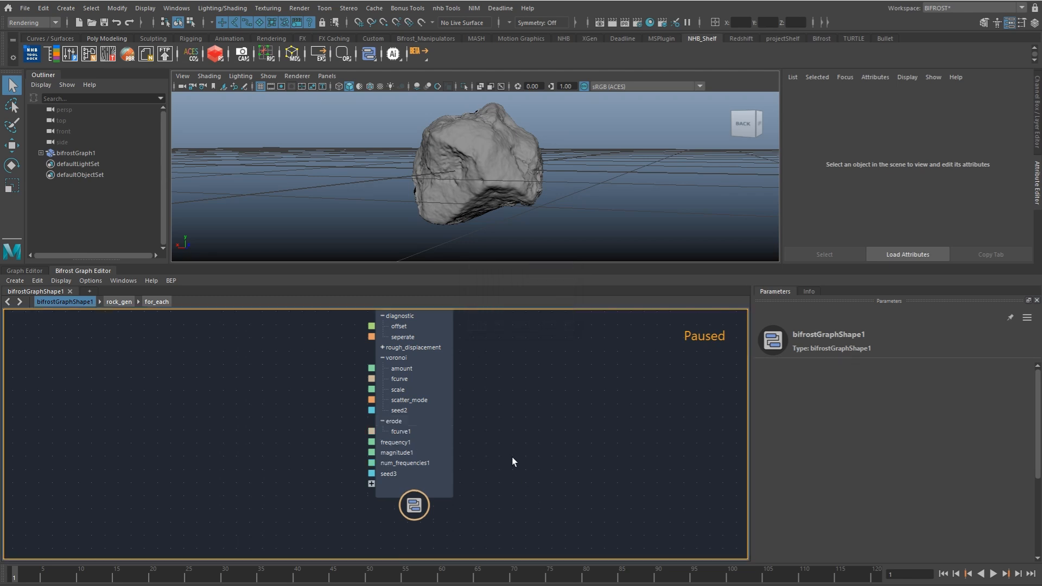
Step: Add rock_gen's frequency1, magnitude1, num_frequencies1 and seed3 ports to the existing erode port group
right_click(383, 446)
mouse_move(472, 468)
left_click(534, 508)
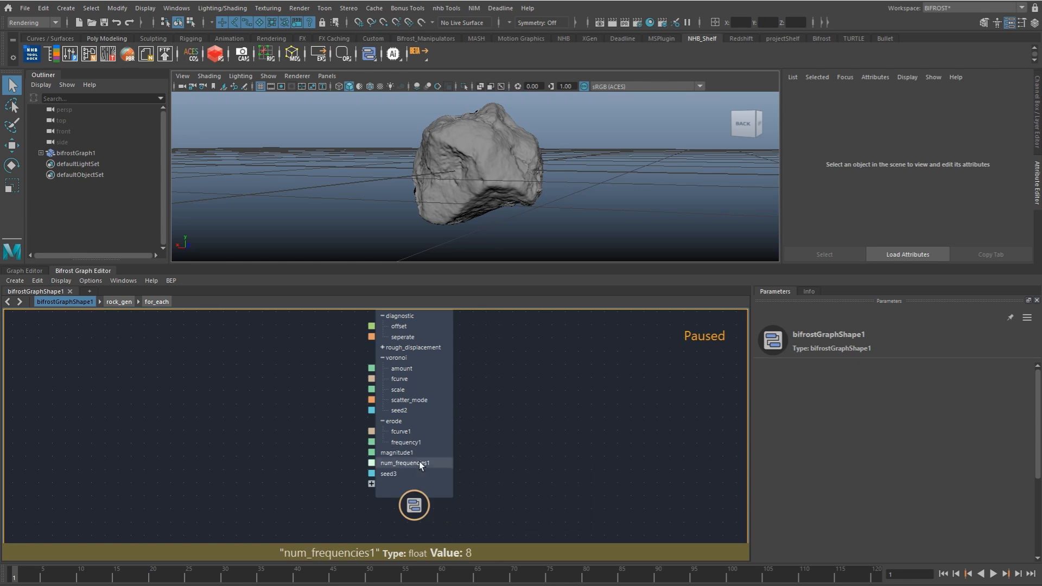
right_click(416, 453)
left_click(542, 514)
right_click(431, 465)
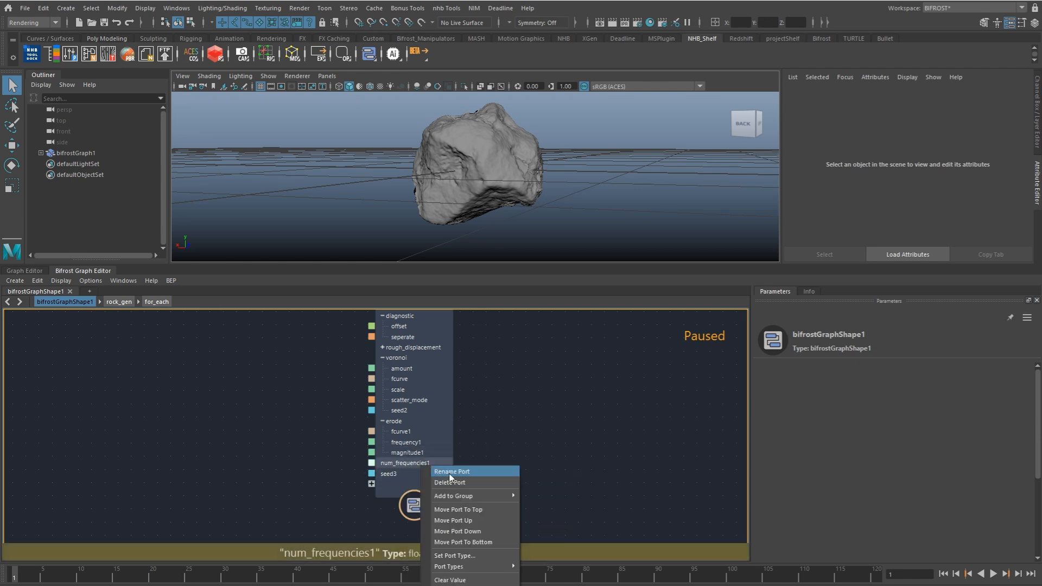
left_click(540, 539)
right_click(433, 475)
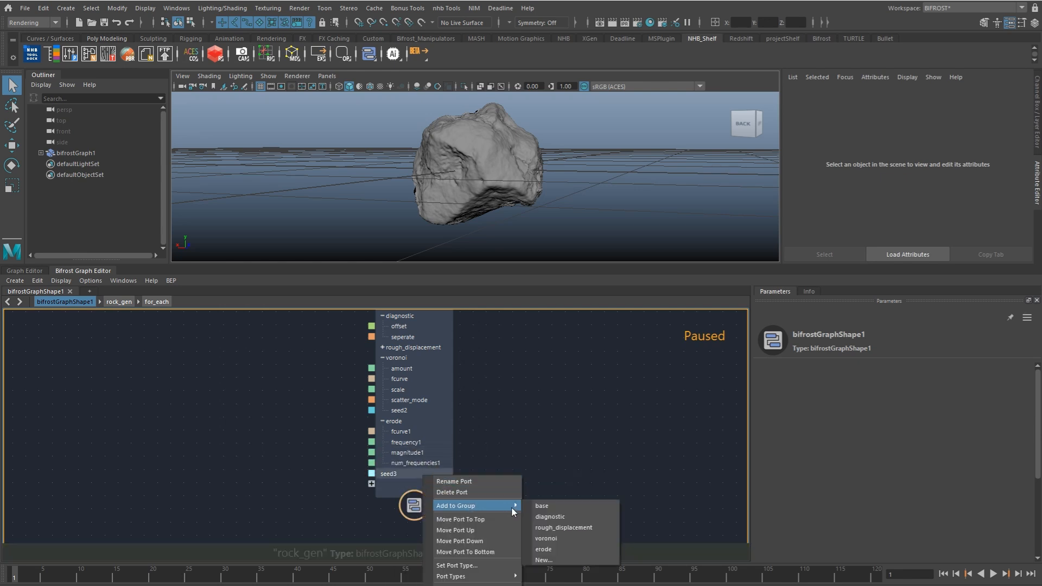
left_click(543, 549)
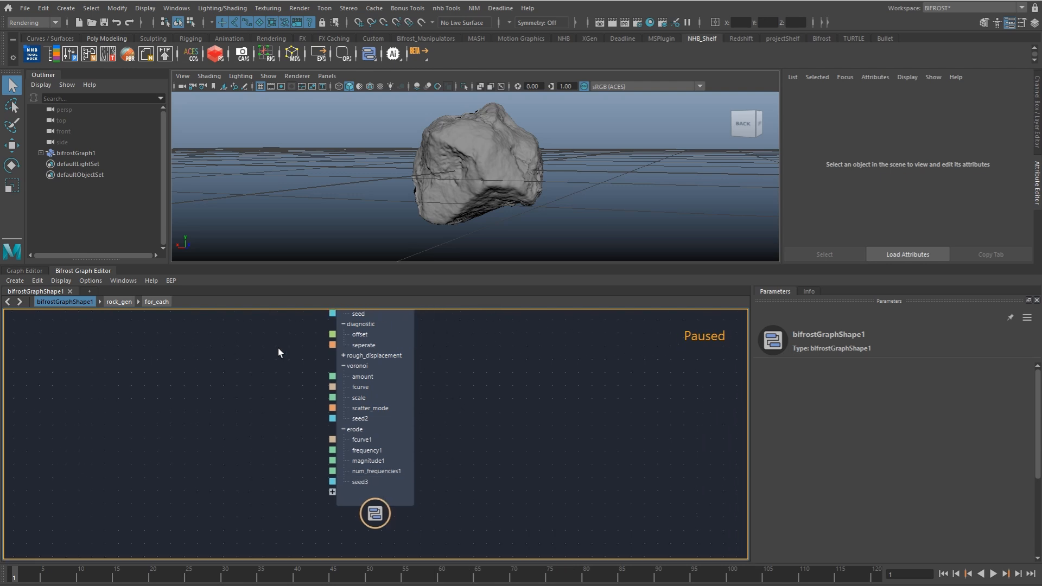
Step: Examine the node network inside rock_gen's for_each up to displace_points2, and return to the bifrostGraphShape1 level
middle_click_drag(475, 340, 457, 408, "alt")
left_click_drag(547, 160, 514, 251, "alt")
middle_click_drag(369, 346, 363, 370, "alt")
left_click(354, 348)
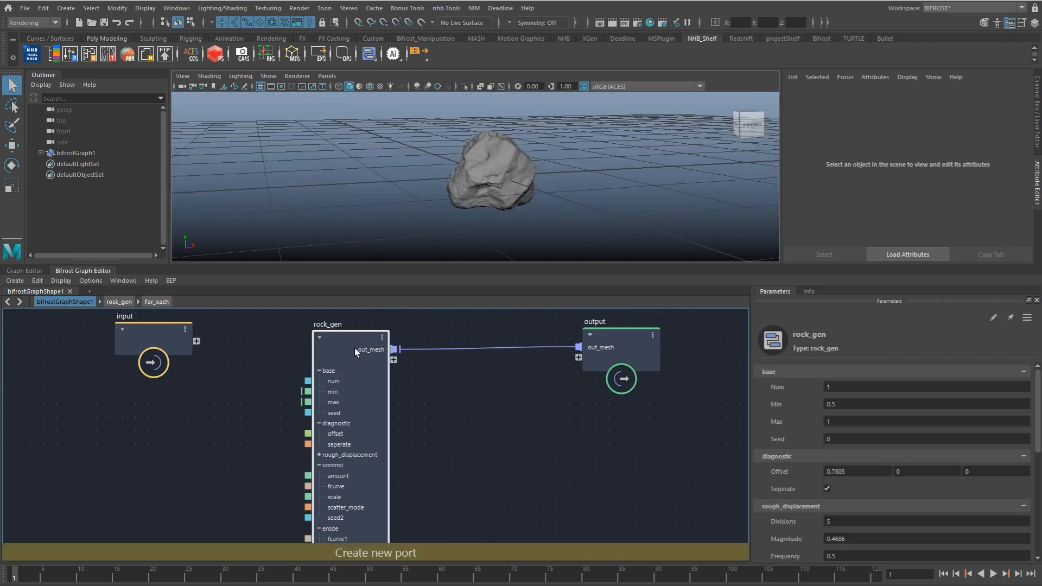
double_click(350, 341)
right_click_drag(451, 396, 369, 407, "alt")
middle_click_drag(371, 408, 376, 370, "alt")
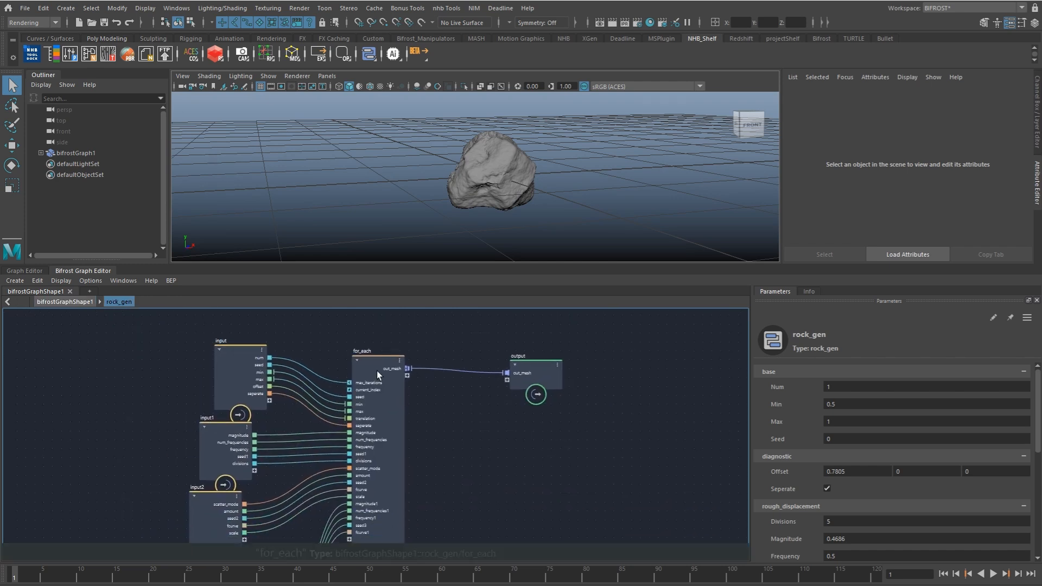
double_click(377, 370)
scroll(336, 372, "down", 3)
scroll(336, 358, "up", 3)
middle_click_drag(587, 388, 269, 384, "alt")
middle_click_drag(559, 359, 345, 403, "alt")
scroll(362, 366, "up", 3)
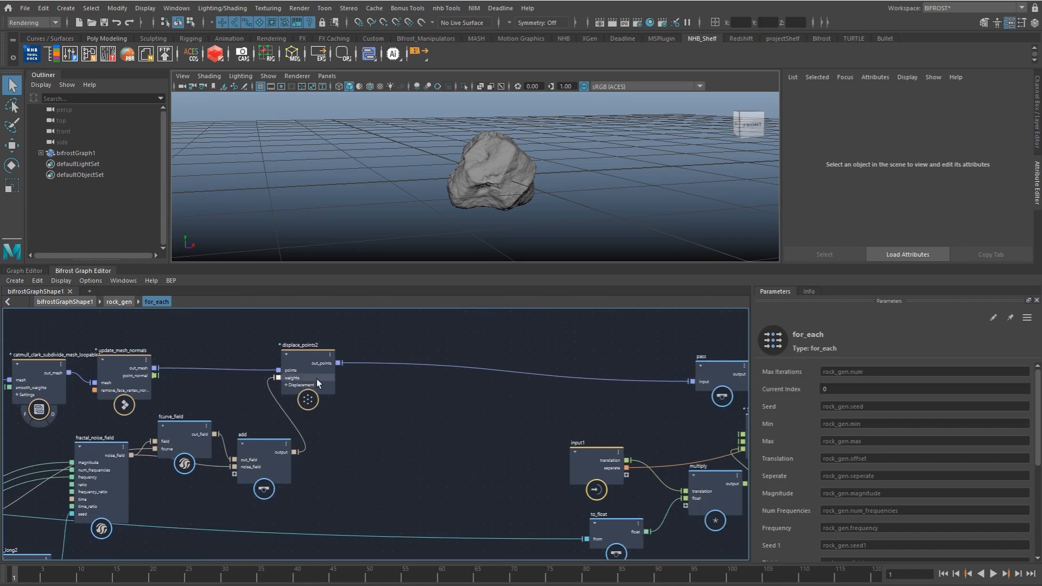
left_click_drag(317, 379, 334, 382)
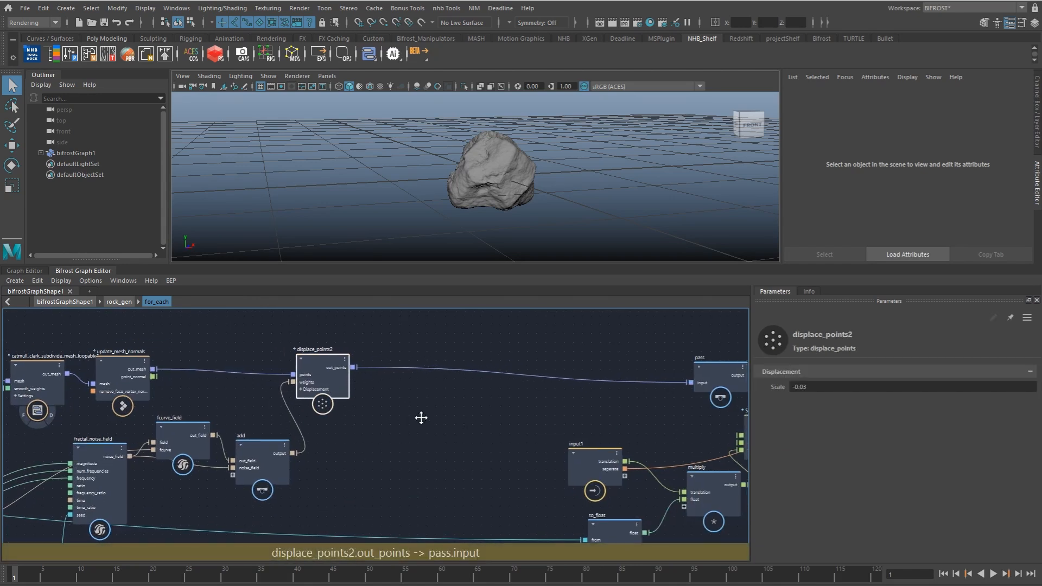
middle_click_drag(421, 418, 392, 443, "alt")
left_click(67, 304)
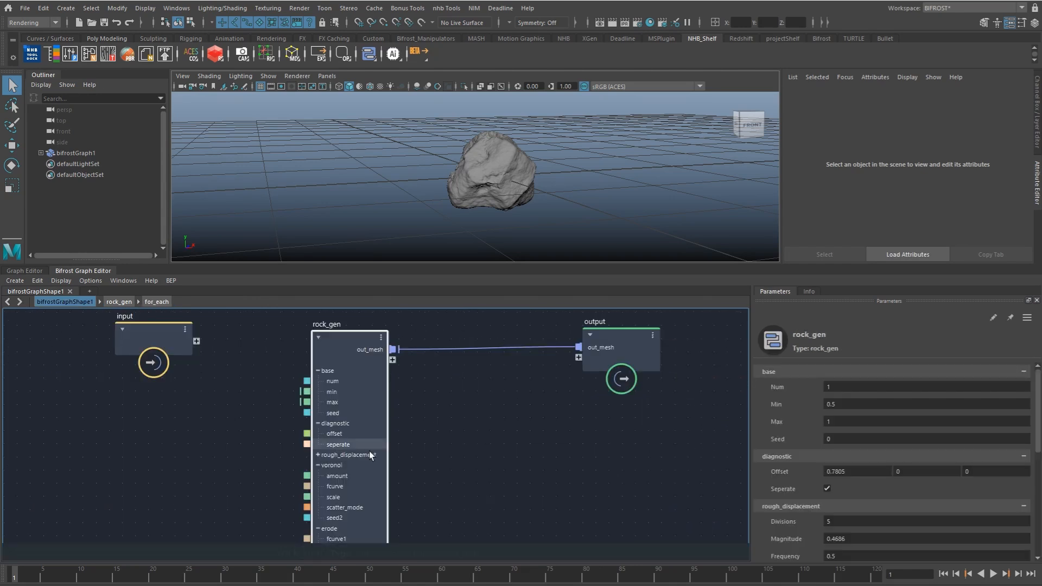
Step: Collapse the voronoi, erode, diagnostic and base port groups on the rock_gen node
left_click(318, 465)
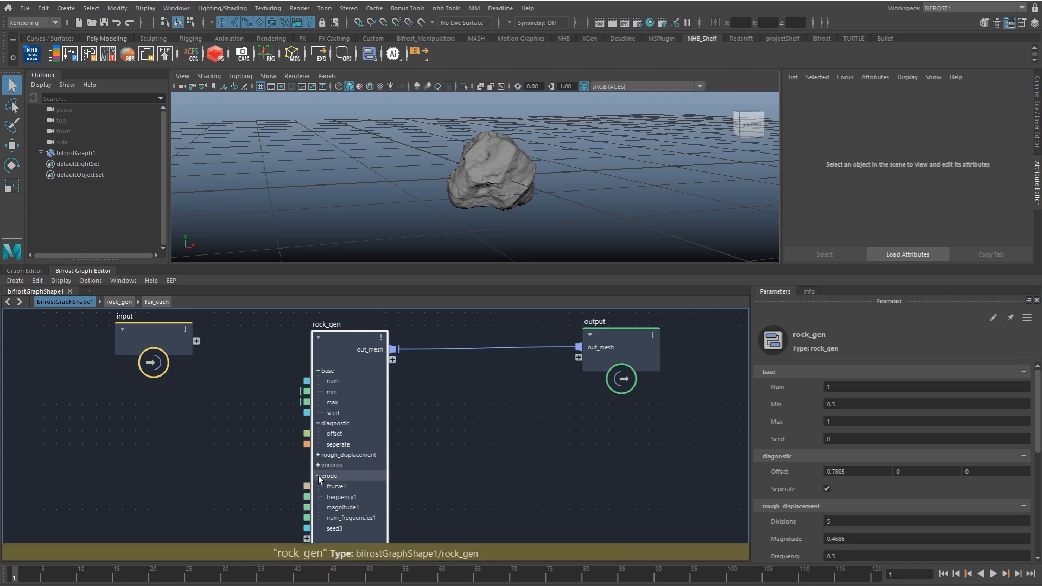
left_click(318, 476)
left_click(318, 423)
left_click(318, 370)
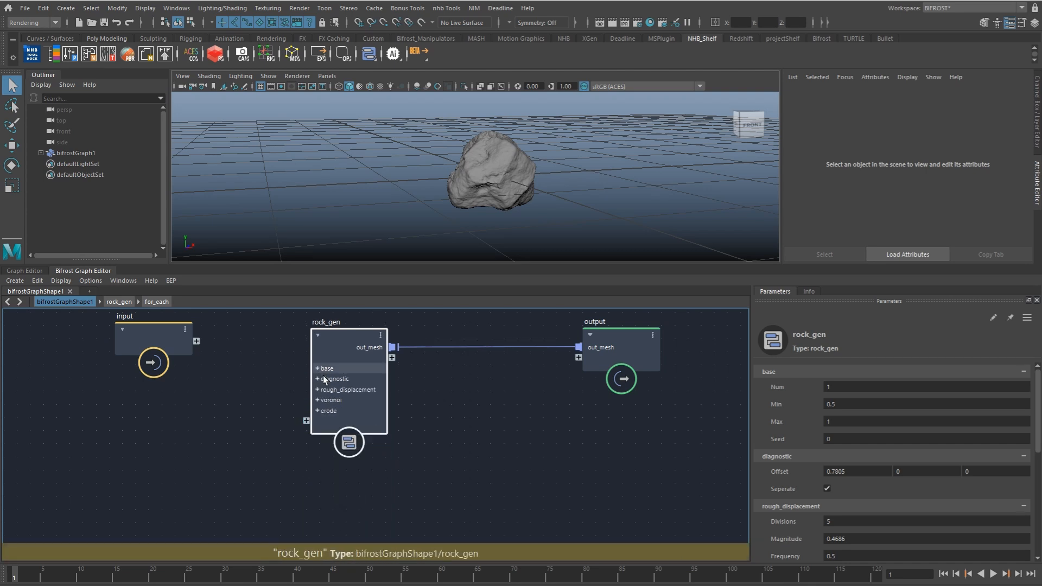
middle_click_drag(375, 379, 354, 405, "alt")
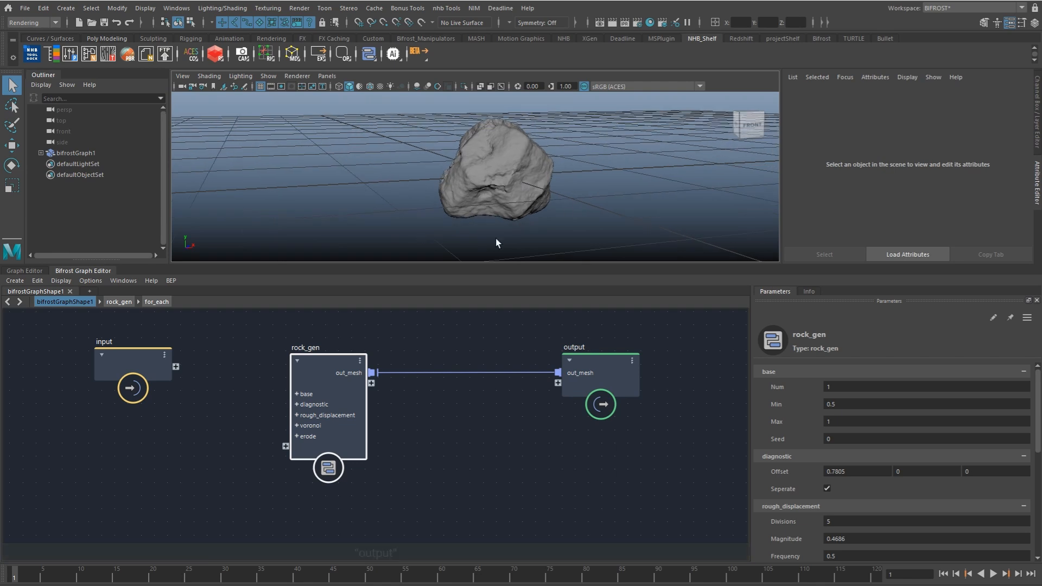
Step: Set rock_gen's Num to 10 and frame the whole row of rocks in the viewport
left_click(856, 385)
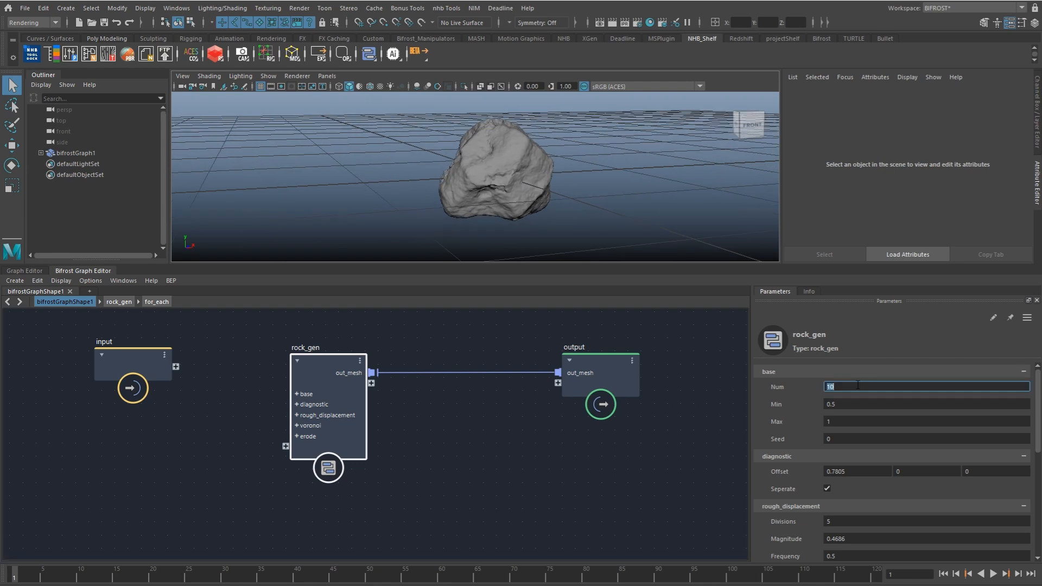
right_click_drag(688, 205, 599, 203, "alt")
middle_click_drag(599, 203, 424, 202, "alt")
left_click_drag(600, 201, 566, 227, "alt")
Step: Set rock_gen's base Seed to 1 and the first diagnostic Offset value to 1
left_click_drag(823, 436, 921, 438)
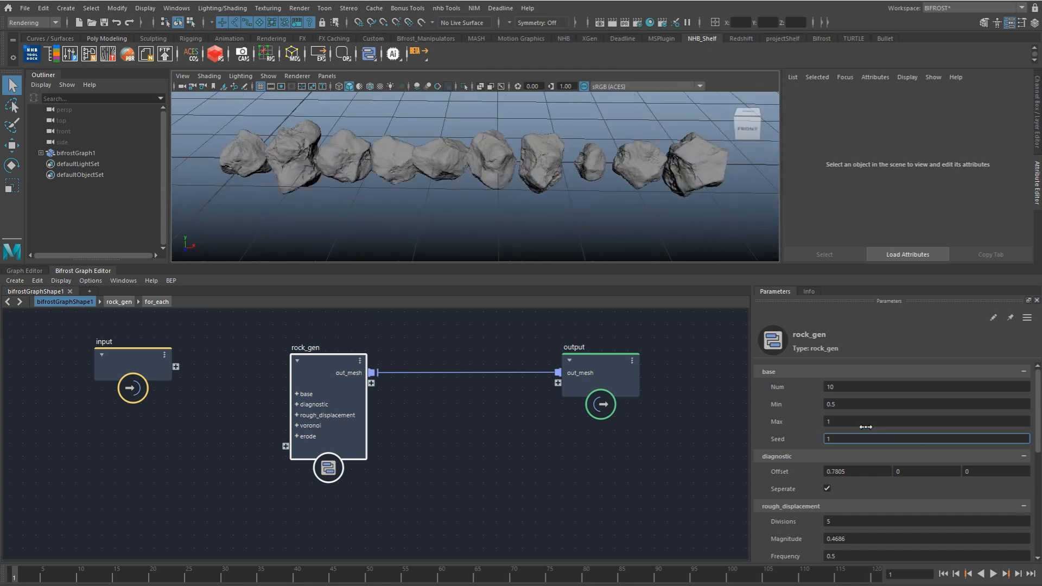
left_click(859, 404)
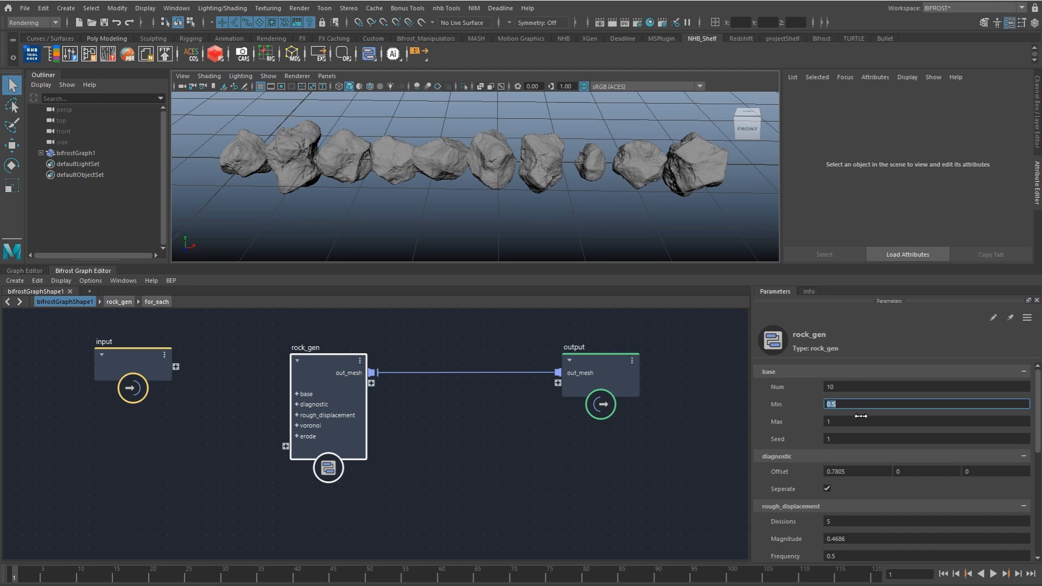
left_click(857, 473)
type("1")
left_click_drag(604, 252, 488, 226, "alt")
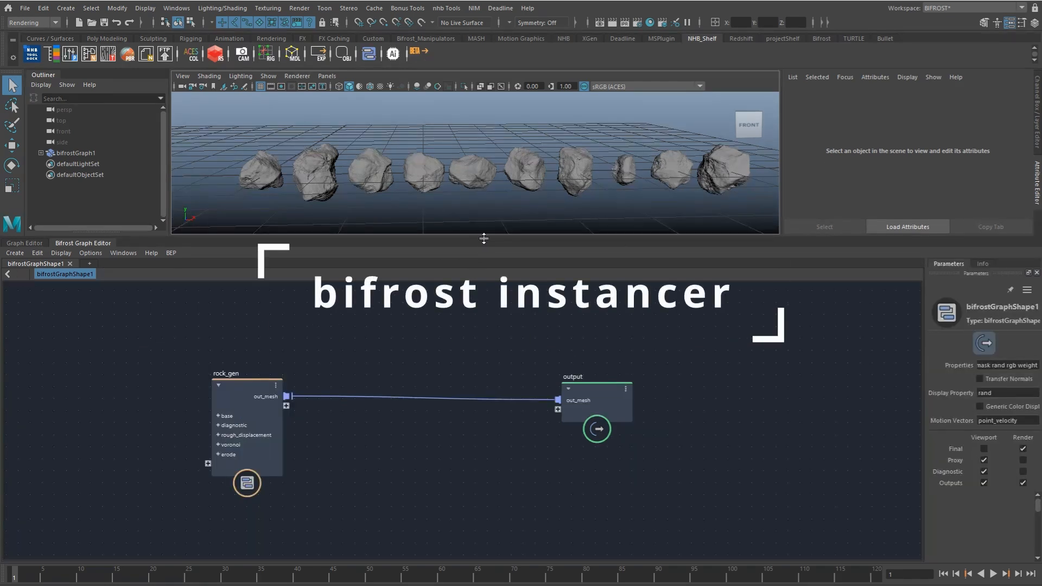
Step: Enlarge the viewport area and add a compute_on_frame node beside rock_gen in bifrostGraphShape1
left_click_drag(483, 238, 491, 310)
middle_click_drag(316, 480, 300, 449, "alt")
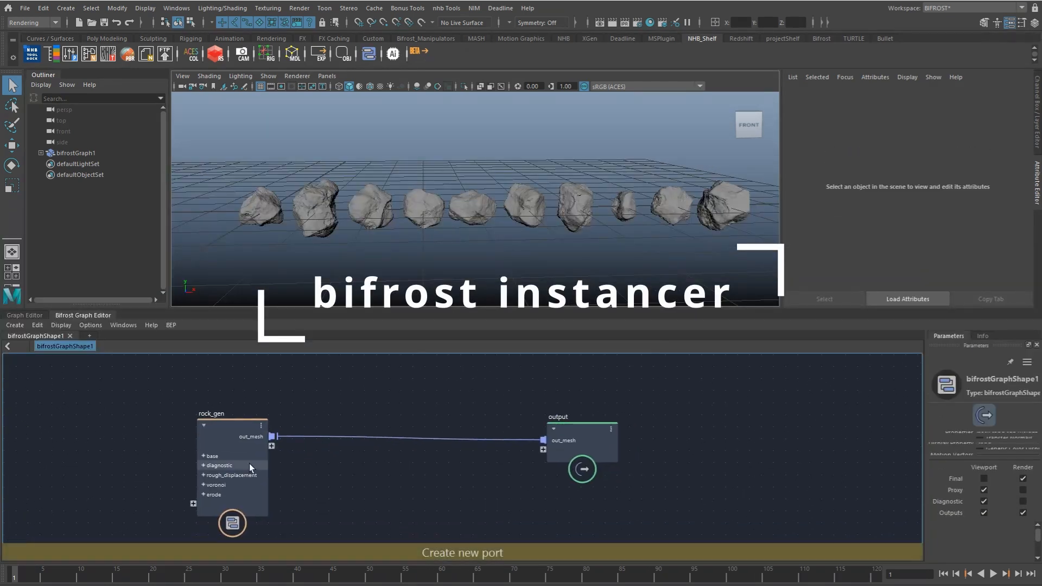
left_click_drag(248, 464, 177, 462)
left_click(267, 464)
key("Tab")
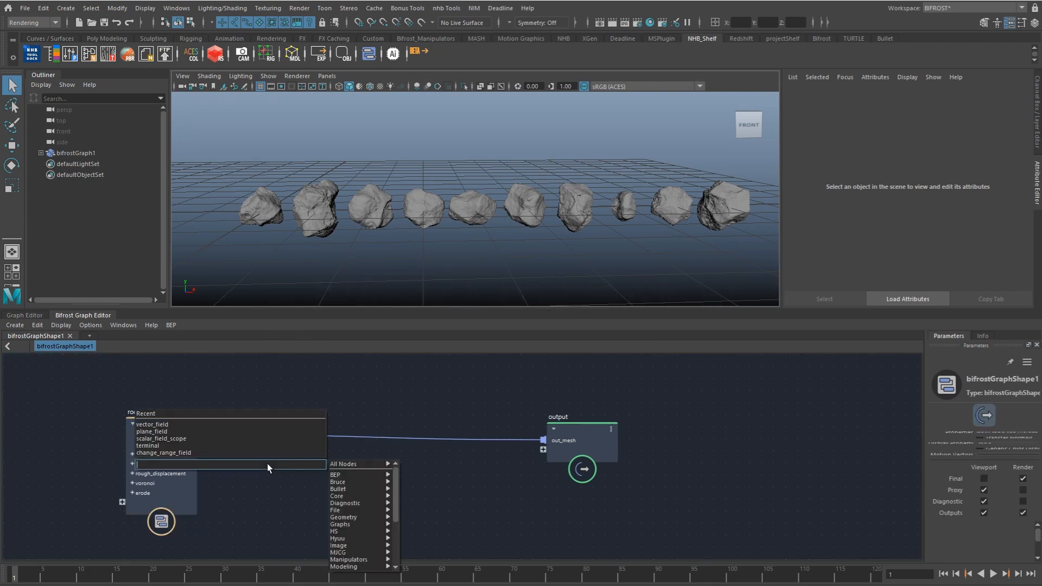
type("comonf")
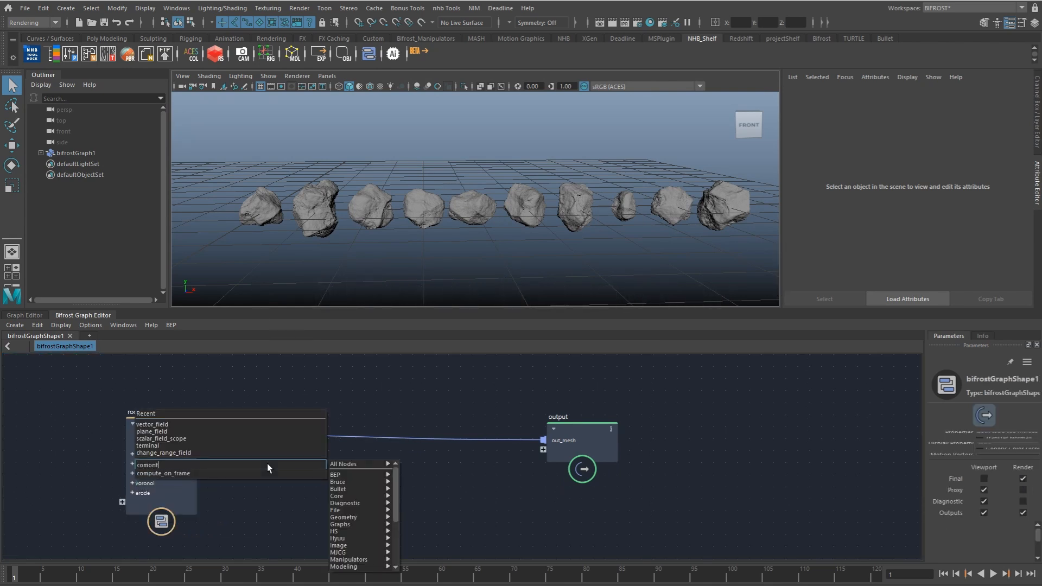
key("Down")
key("Return")
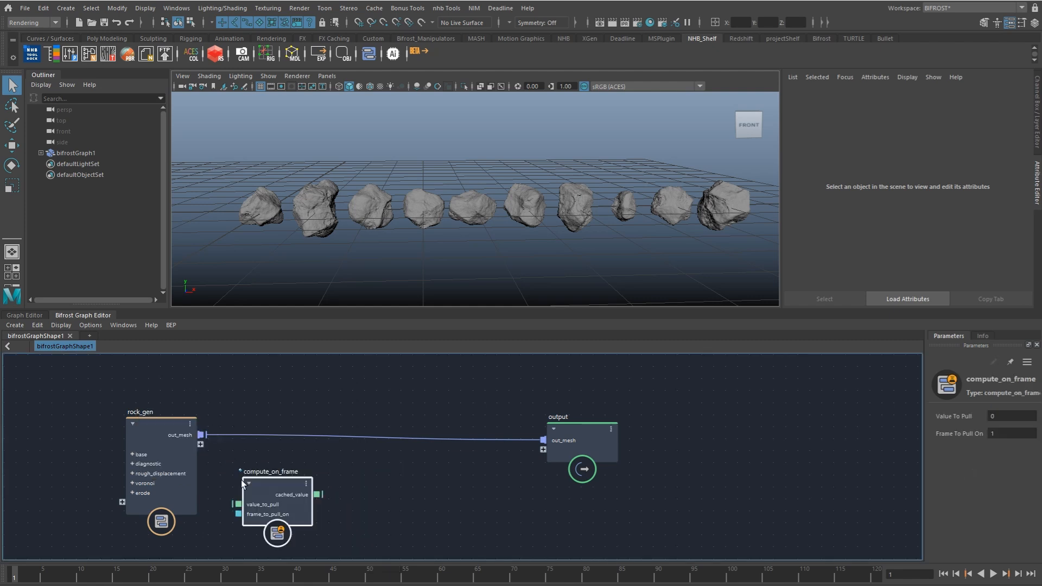
Step: Route rock_gen's out_mesh through compute_on_frame's value_to_pull and cached_value into the output's out_mesh, with Frame To Pull On set to 0
left_click_drag(201, 435, 249, 479)
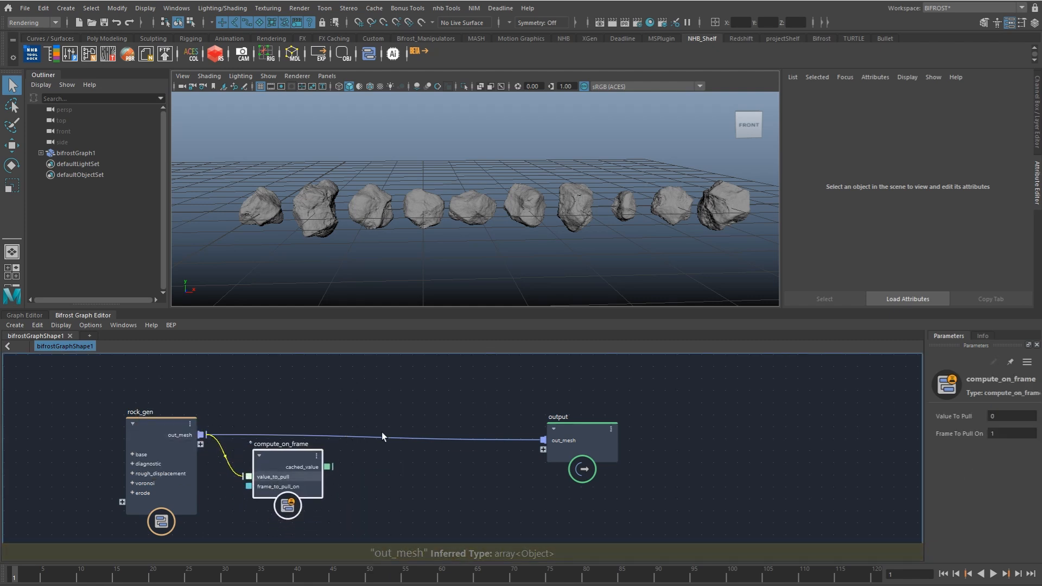
left_click(998, 417)
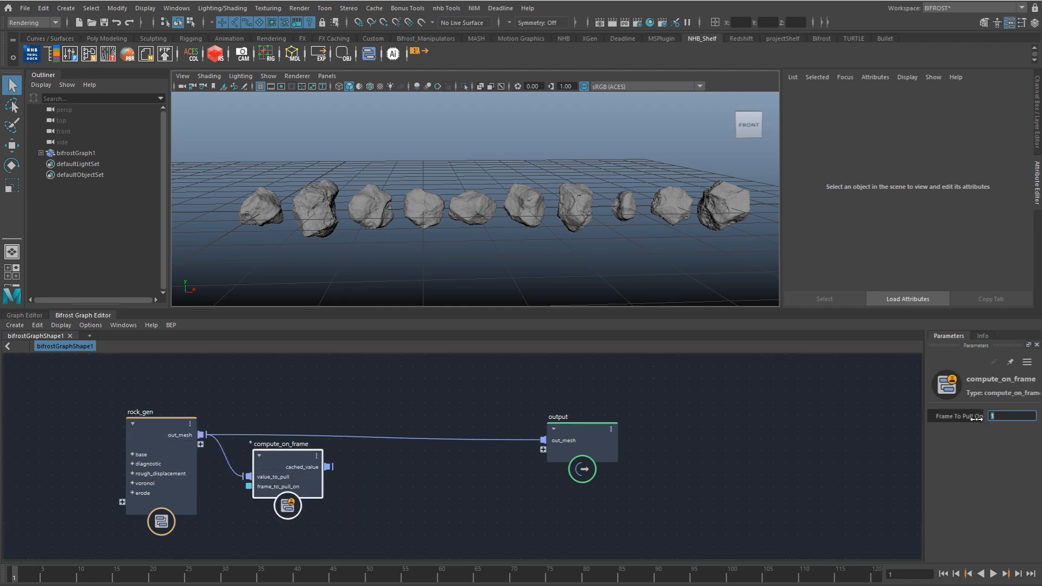
left_click_drag(327, 466, 548, 448)
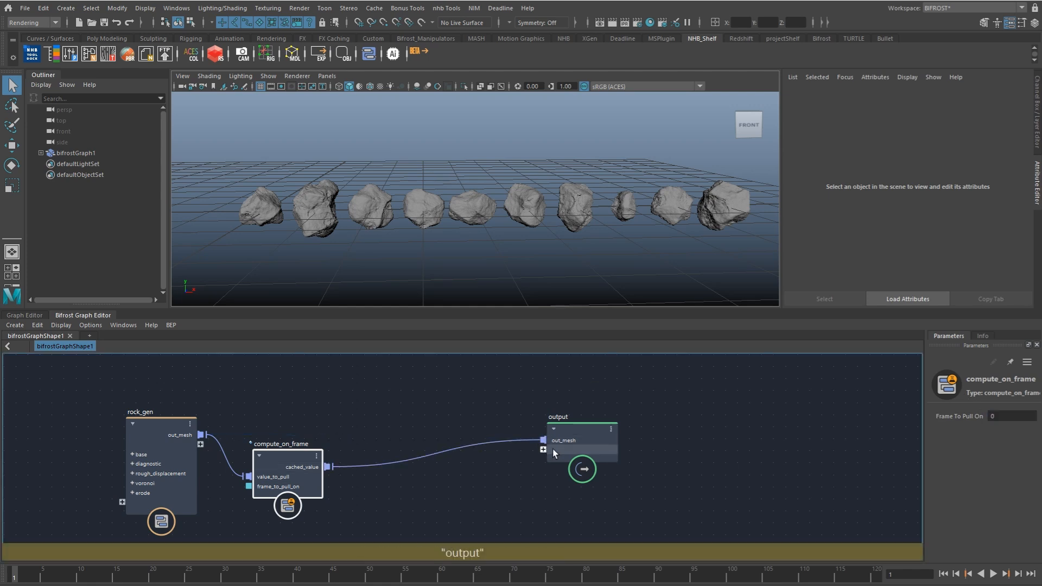
Step: Evaluate the graph at frame 0, align compute_on_frame with the output node, and test timeline playback before returning to frame 1
left_click(904, 575)
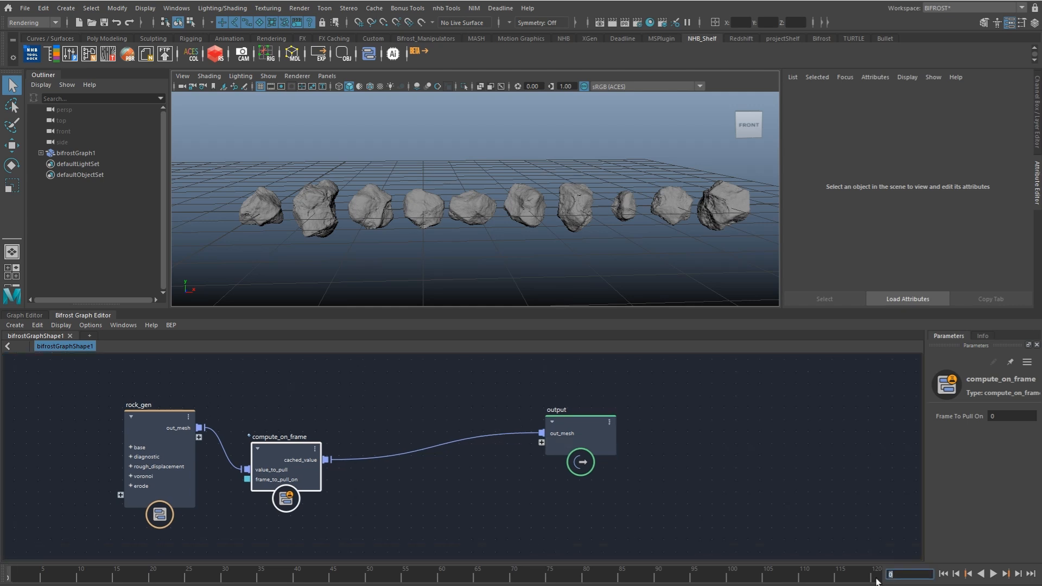
middle_click_drag(413, 456, 424, 463, "alt")
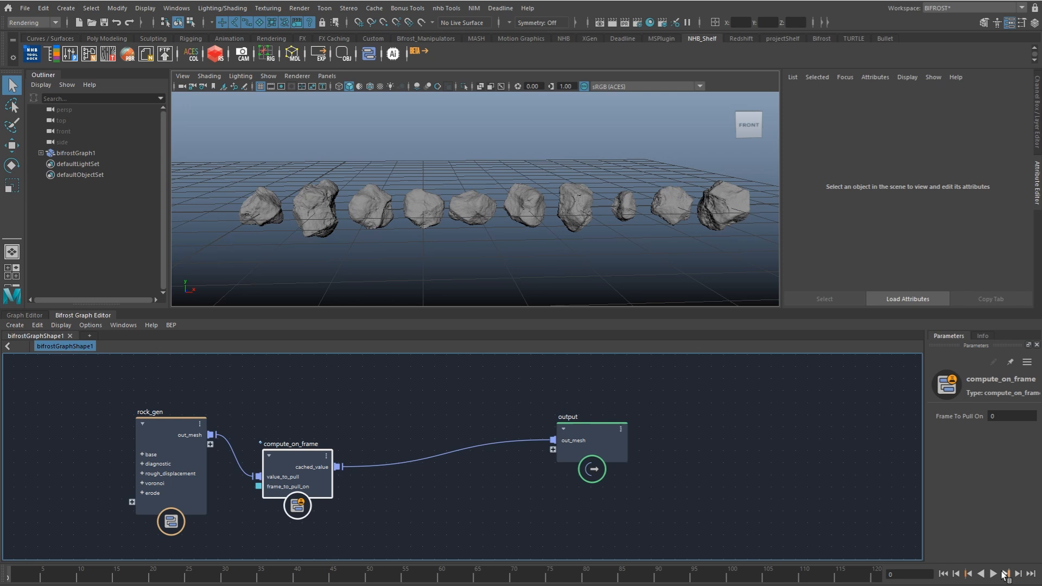
middle_click_drag(410, 486, 435, 488, "alt")
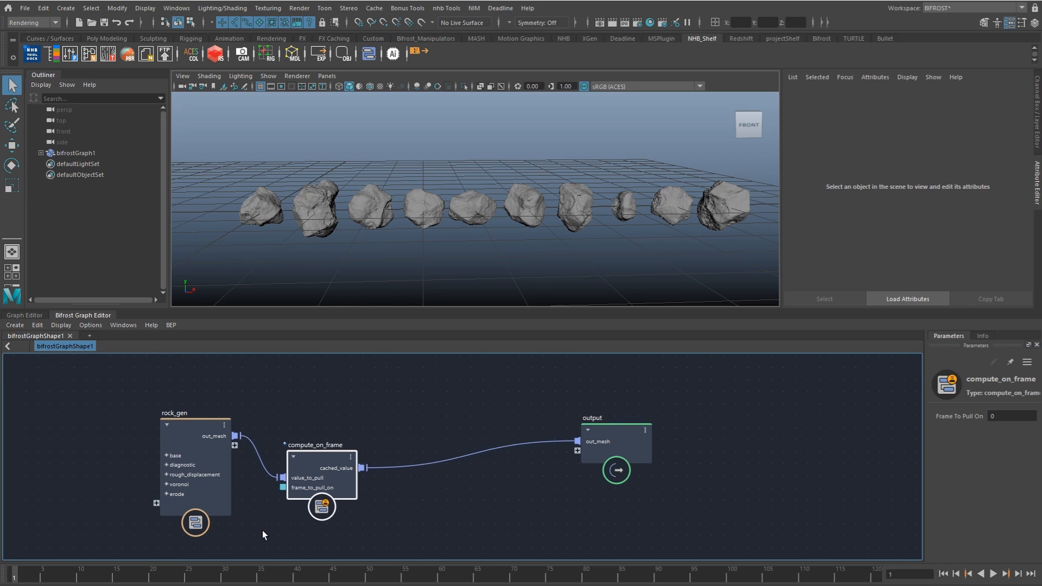
left_click_drag(348, 470, 344, 444)
key("alt+v")
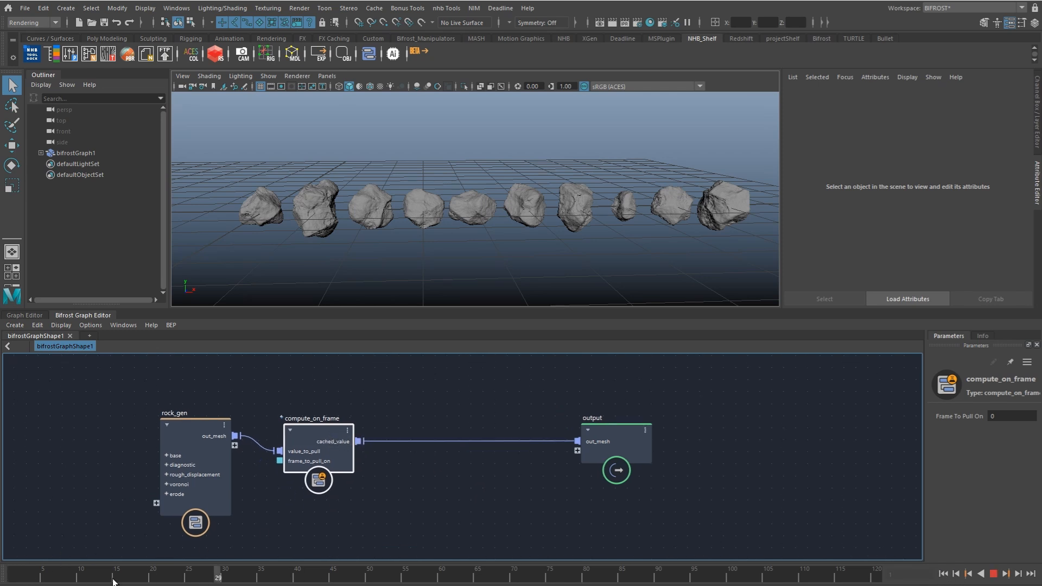
left_click(7, 575)
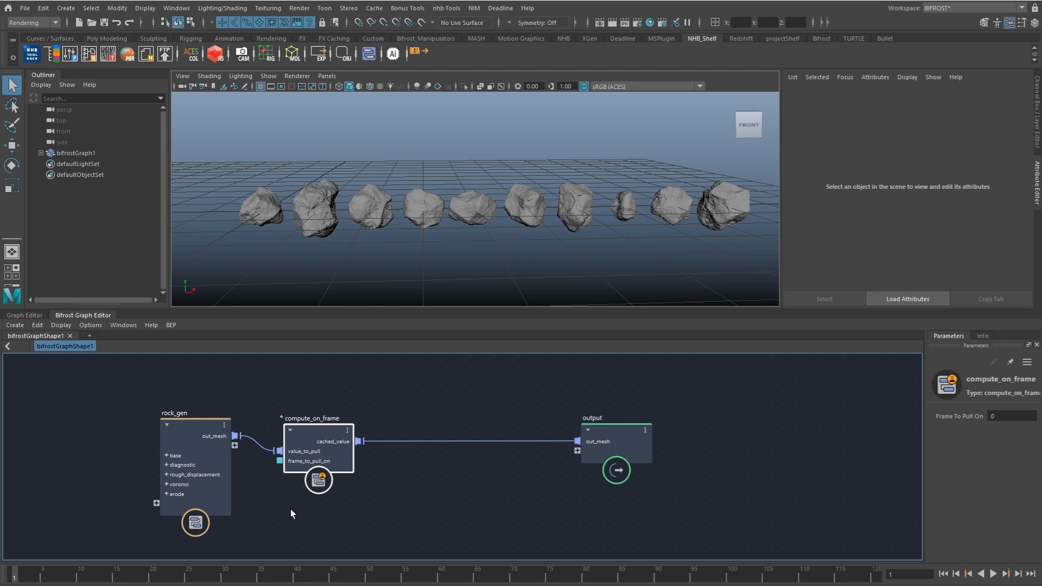
Step: Turn off Seperate on rock_gen, re-evaluate the cached rocks at frame 0, and return to frame 1
left_click(198, 438)
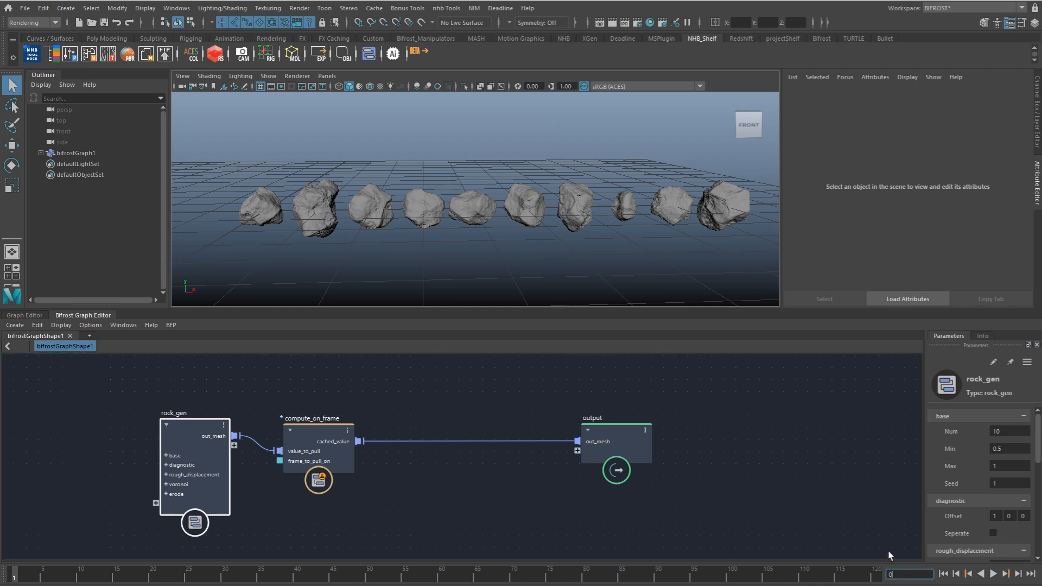
middle_click_drag(682, 424, 703, 420, "alt")
middle_click_drag(287, 247, 444, 248, "alt")
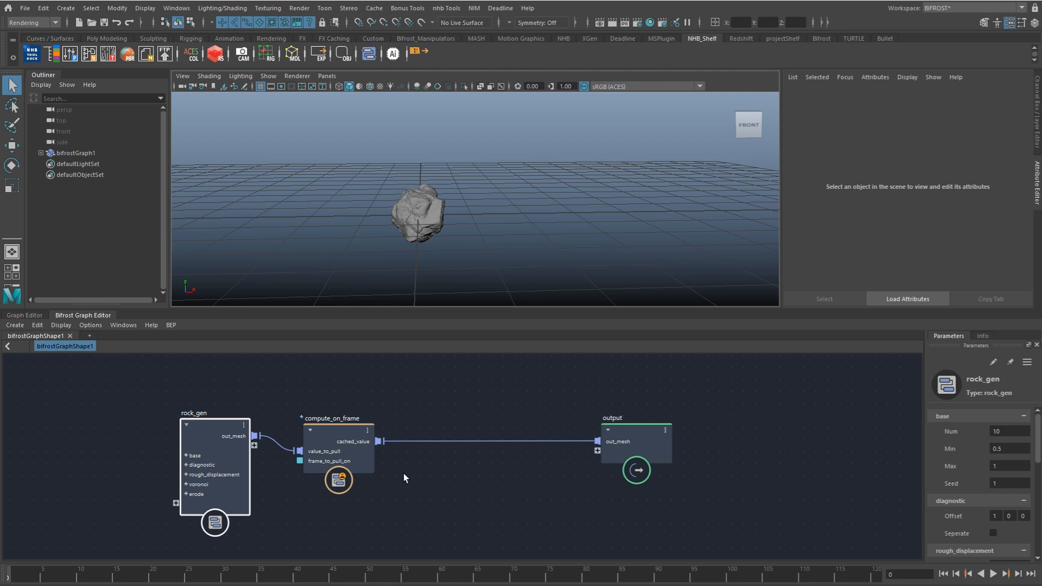
left_click(945, 576)
Step: Add a create_point_grid node and place it above rock_gen, leaving room before the output node
middle_click_drag(442, 436, 459, 487, "alt")
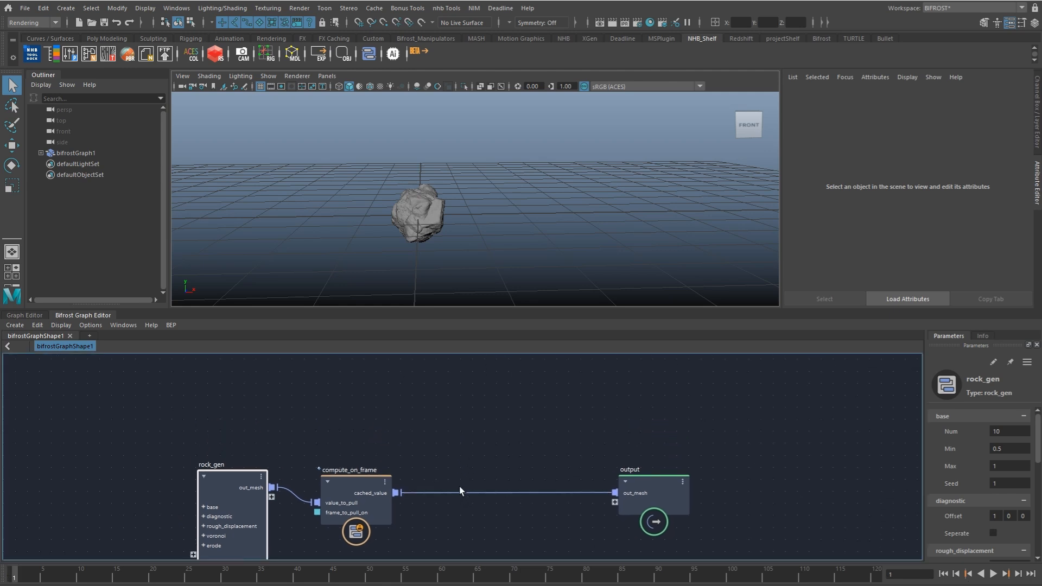
scroll(457, 488, "down", 2)
left_click_drag(608, 493, 663, 489)
left_click(355, 414)
key("Tab")
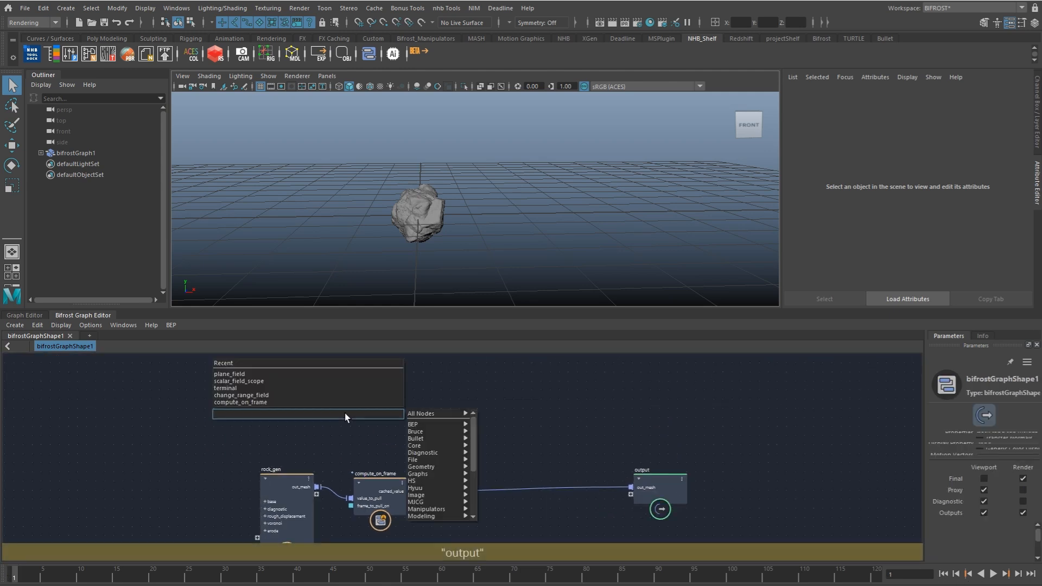
type("grid")
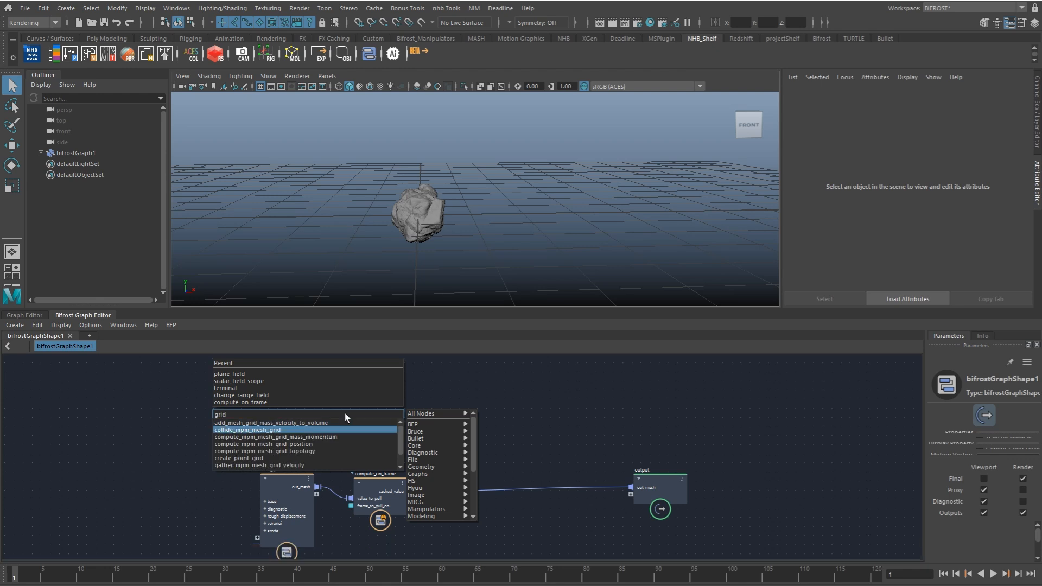
key("Down")
key("Down")
key("Down")
key("Down")
key("Return")
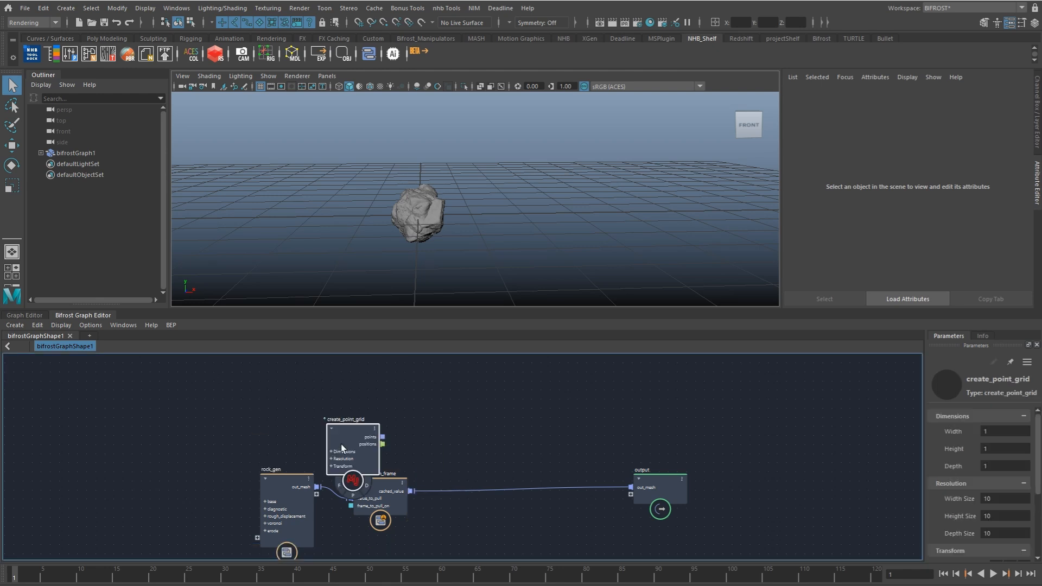
left_click_drag(370, 466, 246, 419)
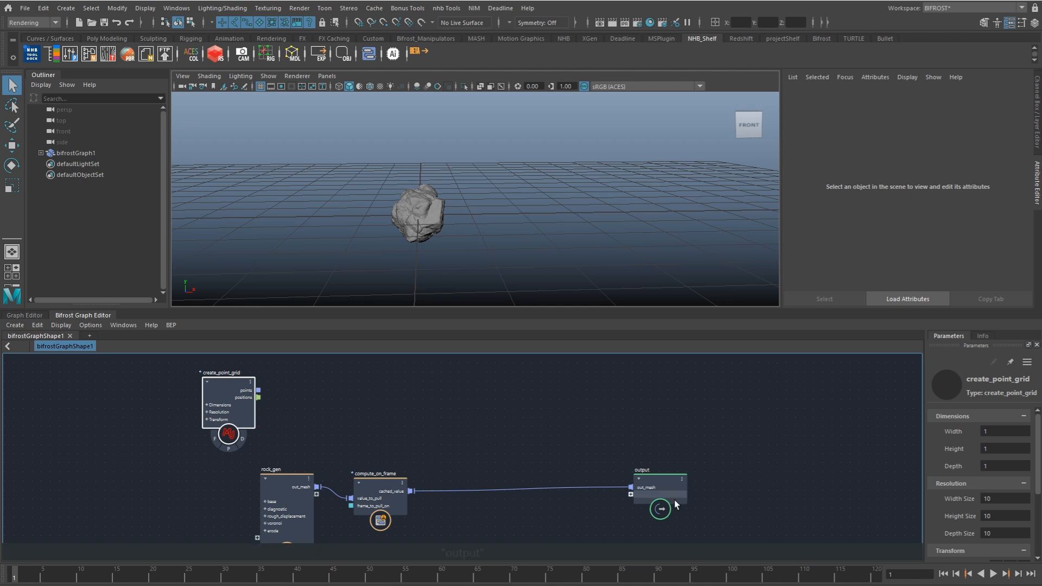
Step: Detach the output node from compute_on_frame, connect create_point_grid's points to it instead, and inspect the point grid
left_click_drag(659, 487, 648, 458)
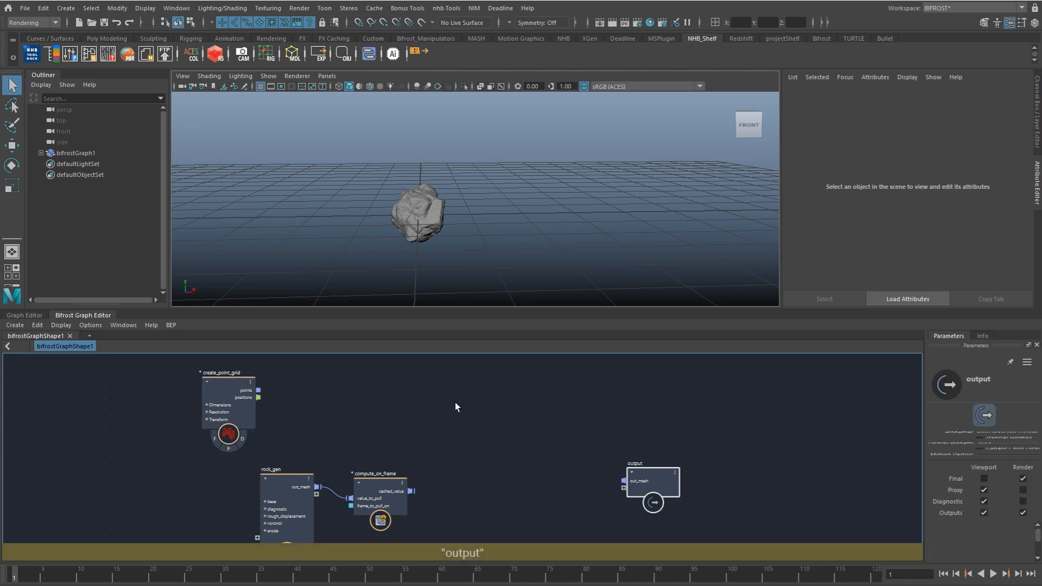
left_click_drag(260, 390, 644, 412)
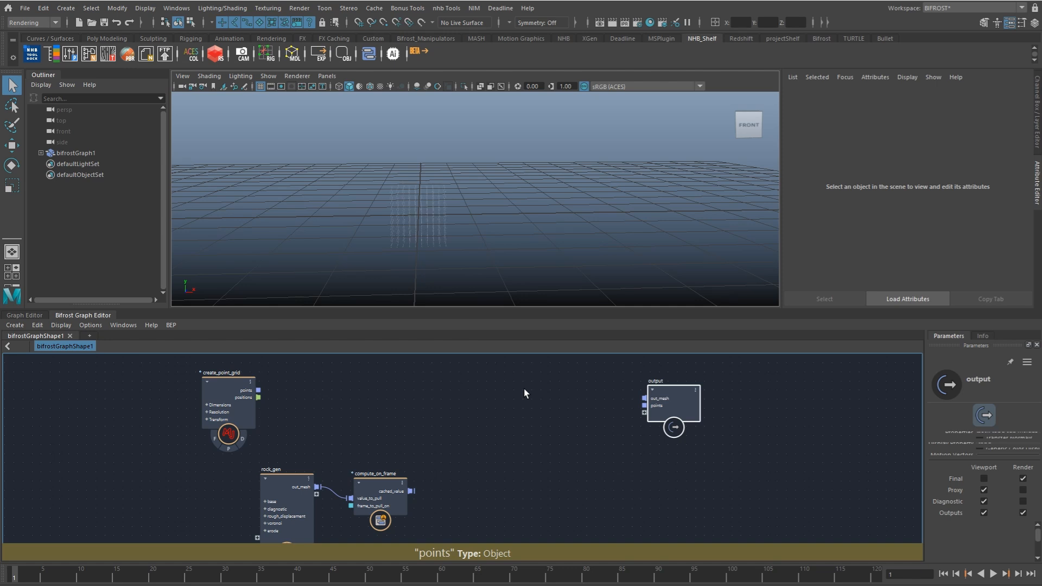
left_click_drag(217, 425, 198, 429)
left_click_drag(446, 267, 502, 291, "alt")
left_click(499, 248)
left_click_drag(499, 249, 577, 277, "alt")
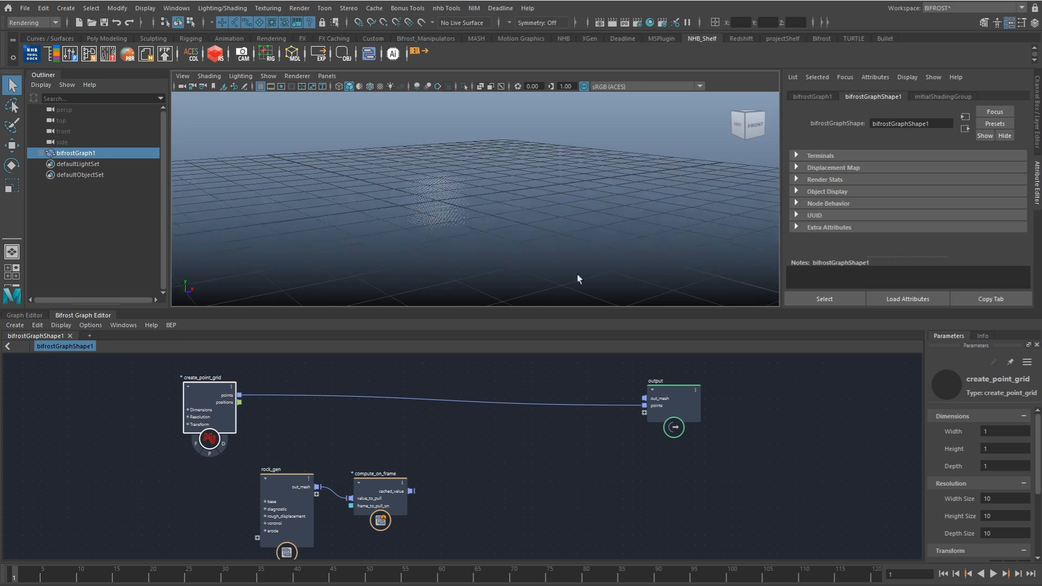
Step: Set create_point_grid's dimensions to Width 20, Height 5 and Depth 20
double_click(1012, 432)
type("20")
key("Tab")
type("5")
Step: Set create_point_grid's resolution to Width Size 20, Height Size 5 and Depth Size 20
key("Tab")
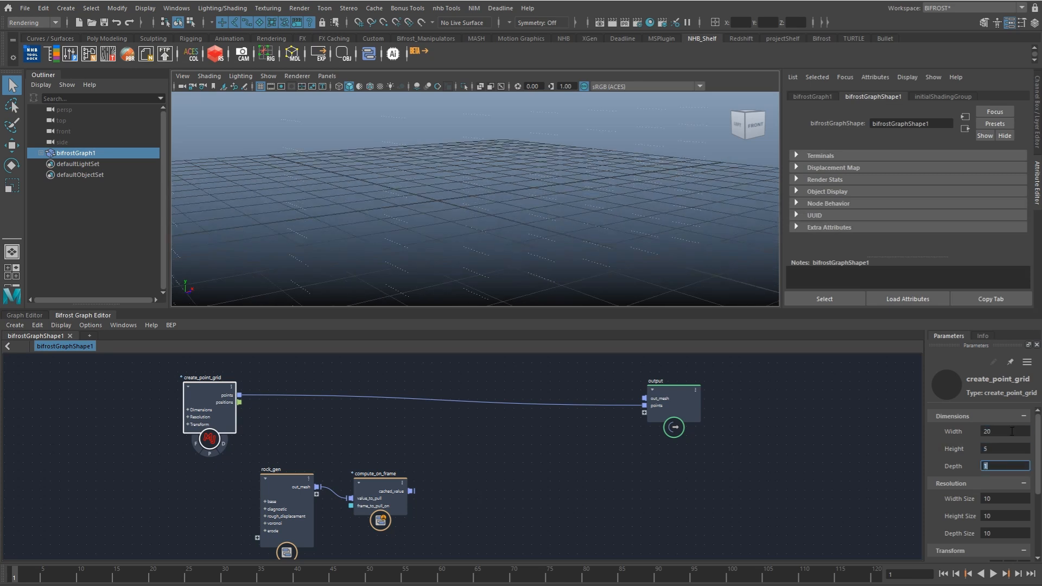
type("20")
key("Return")
mouse_move(469, 216)
left_mouse_down("alt")
mouse_move(374, 209)
mouse_move(430, 205)
mouse_move(491, 223)
mouse_move(465, 212)
left_mouse_up("alt")
double_click(1012, 496)
type("20")
key("Tab")
key("Tab")
key("shift+Tab")
type("5")
key("Tab")
type("20")
key("Return")
left_click_drag(520, 147, 452, 220, "alt")
Step: Raise the point grid above the ground by setting its Y Translation to about 3.9
scroll(995, 522, "down", 5)
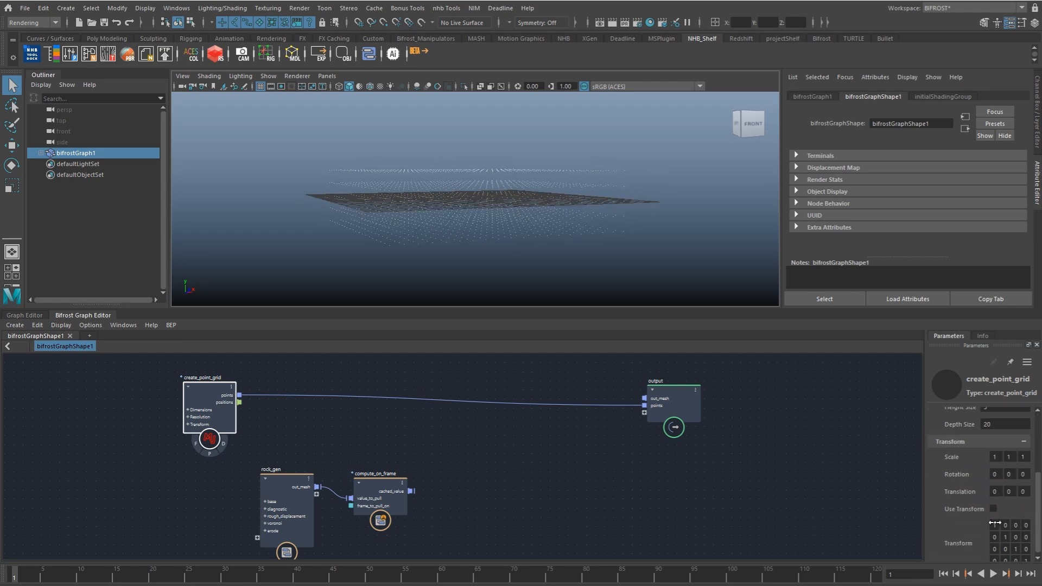
left_click_drag(1010, 492, 1029, 492, "ctrl")
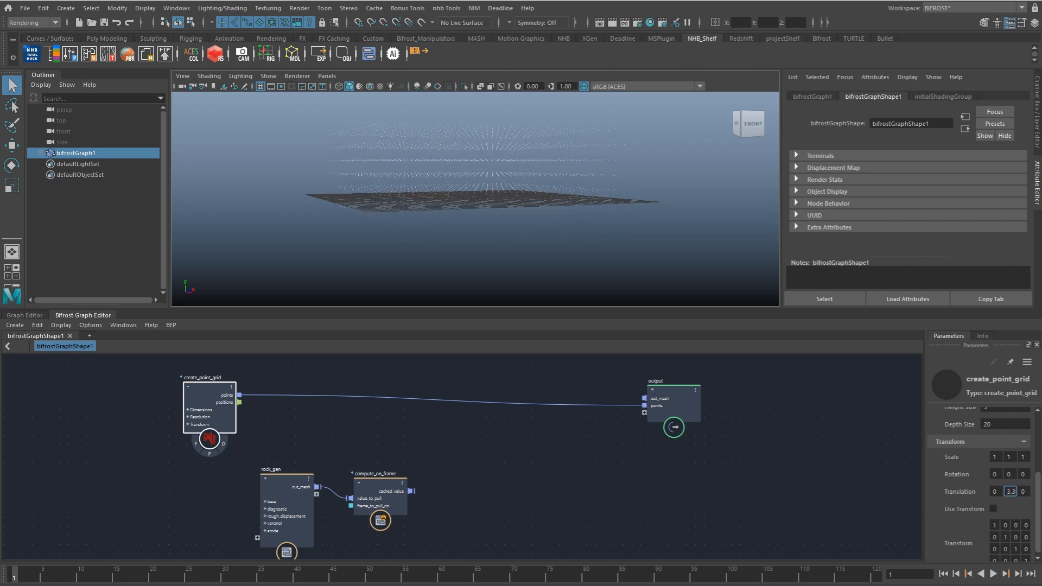
left_click_drag(500, 238, 476, 211, "alt")
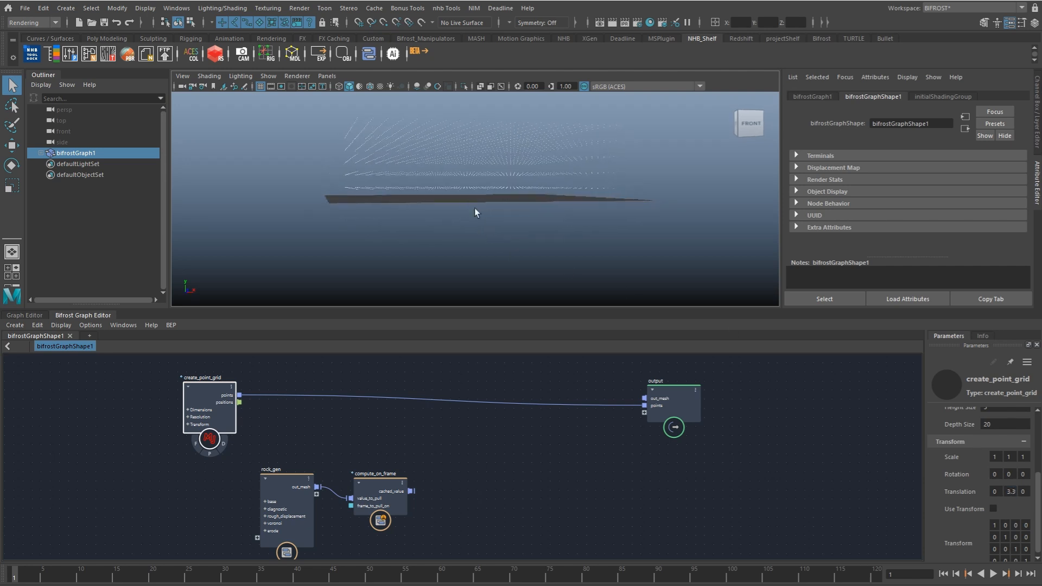
left_click_drag(1010, 492, 1031, 492, "ctrl")
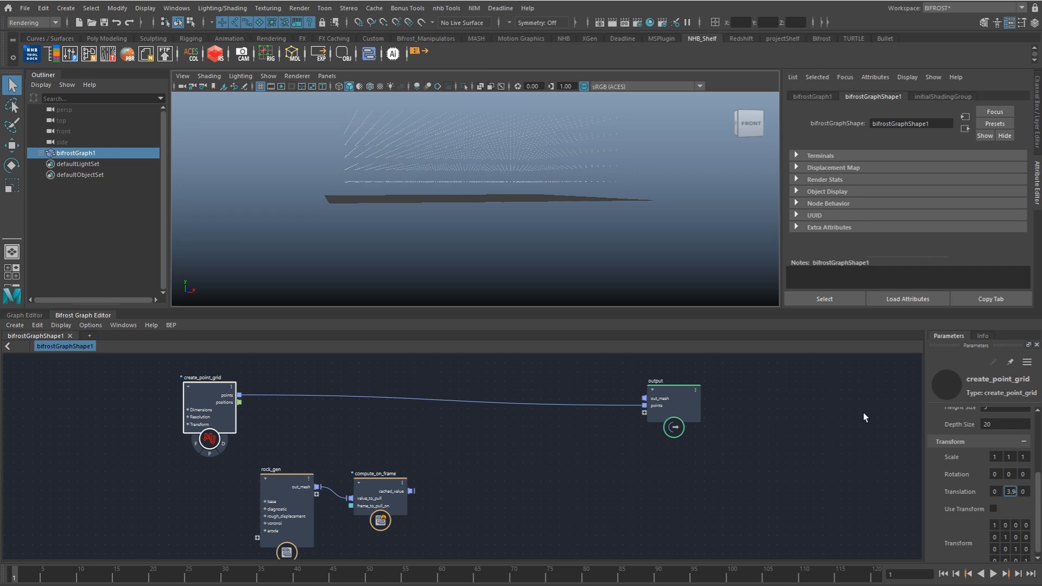
left_click_drag(532, 215, 486, 201, "alt")
Step: Add a set_instance_geometry node and insert it into the points connection between create_point_grid and the output node
left_click(416, 426)
key("Tab")
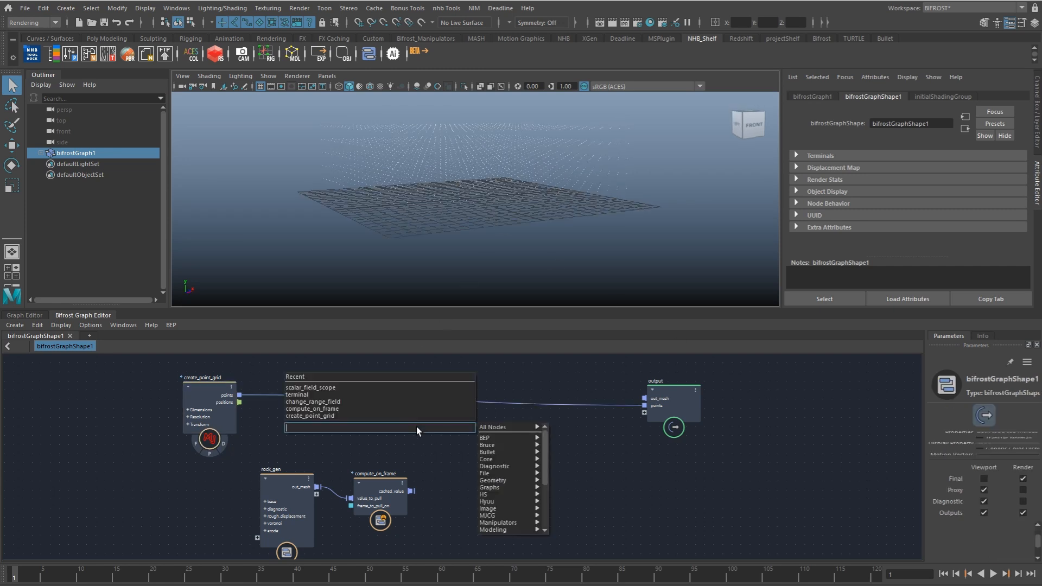
type("seting")
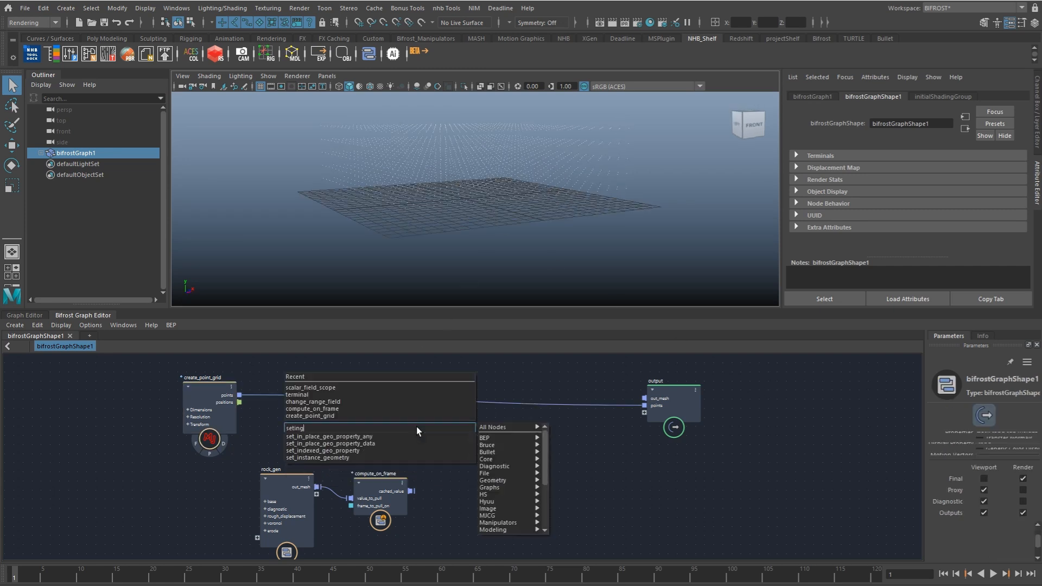
key("Down")
key("Down")
key("Down")
key("Return")
left_click_drag(420, 439, 432, 388)
left_click(432, 419)
Step: Connect compute_on_frame's cached_value to set_instance_geometry's instance_geometries and inspect the instanced rocks
left_click_drag(411, 490, 407, 414)
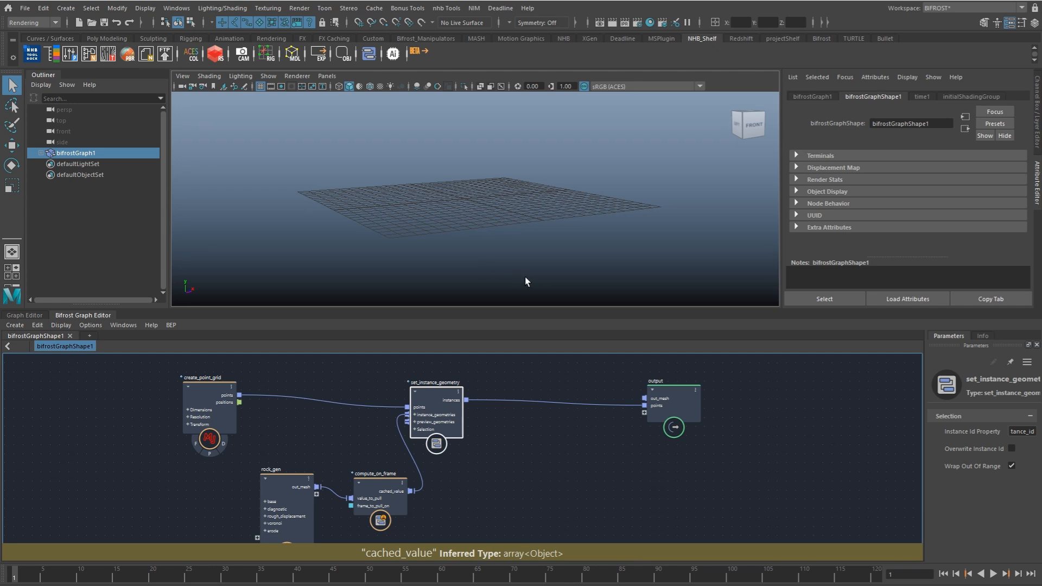
left_click(520, 259)
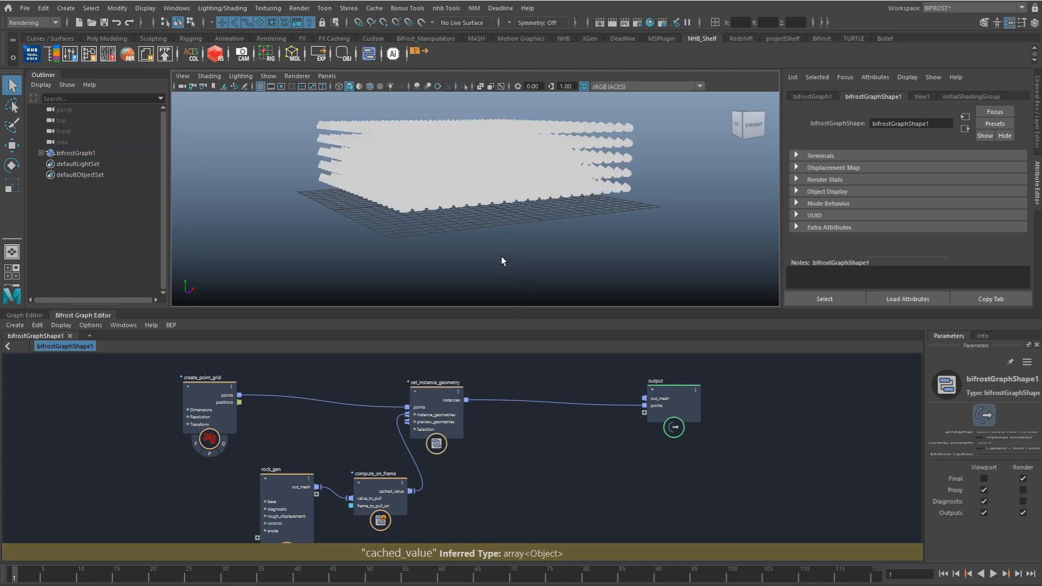
middle_click_drag(493, 254, 515, 294, "alt")
right_click_drag(515, 295, 577, 274, "alt")
mouse_move(530, 272)
left_mouse_down("alt")
mouse_move(549, 256)
mouse_move(529, 280)
left_mouse_up("alt")
Step: Space out create_point_grid and set_instance_geometry, and widen the parameter area to show the full Instance Id Property name
left_click_drag(450, 400, 486, 397)
left_click_drag(229, 415, 155, 409)
left_click_drag(450, 405, 448, 401)
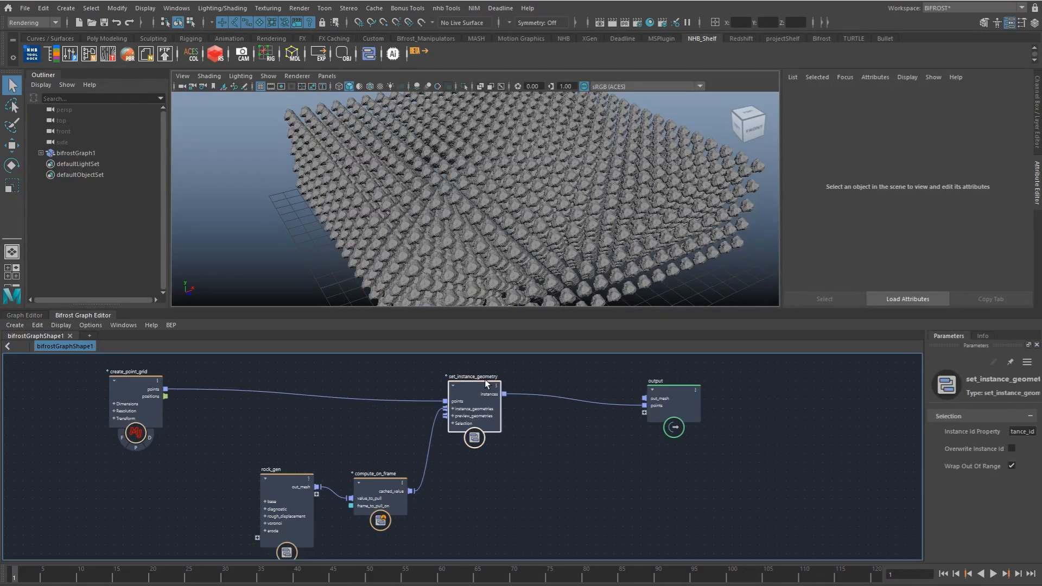
left_click_drag(925, 417, 848, 419)
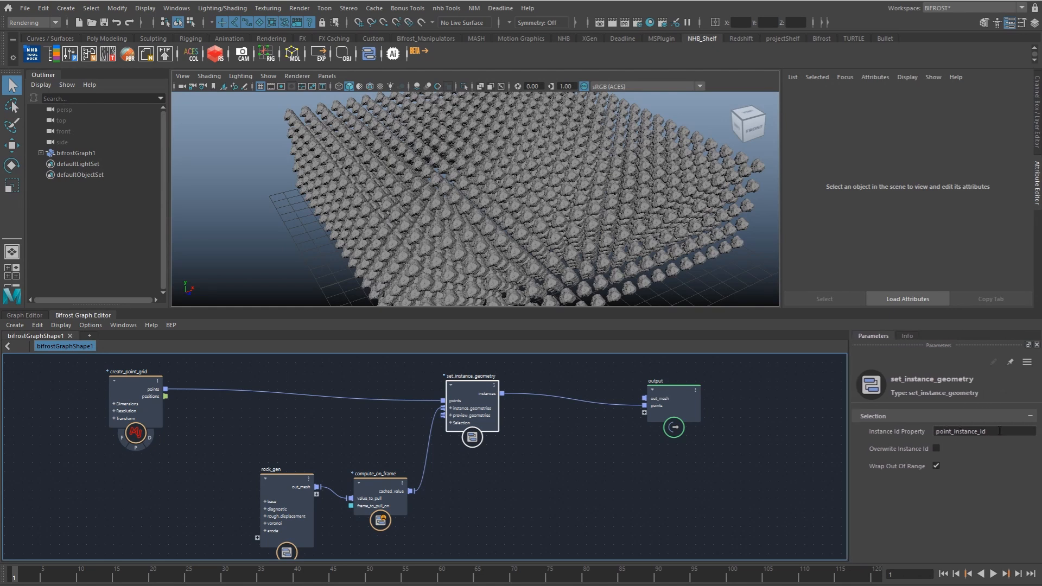
left_click_drag(1000, 431, 926, 443)
Step: Add an empty compound between create_point_grid and set_instance_geometry and name it set_instance_id
left_click(304, 441)
key("Tab")
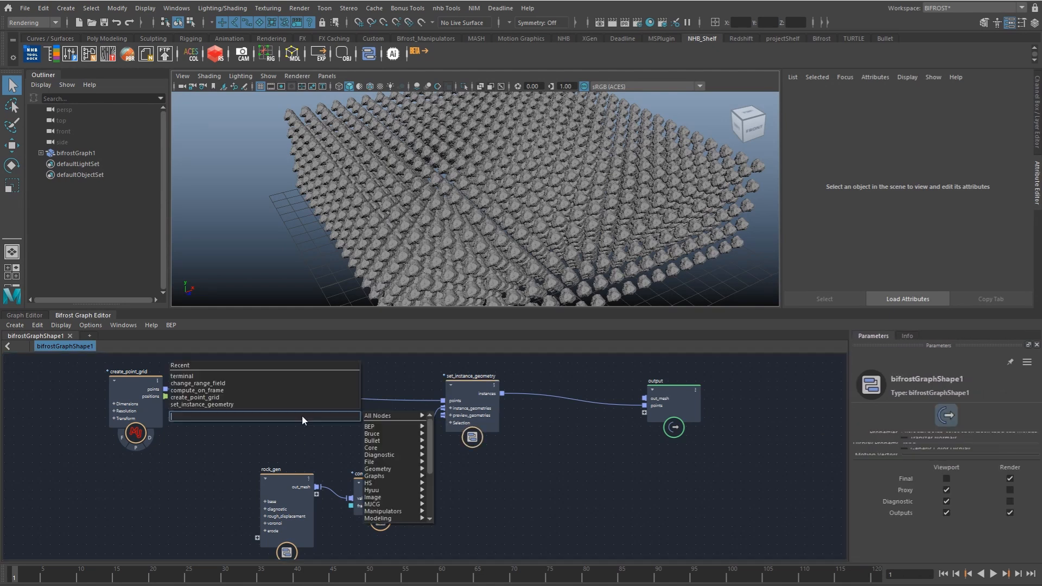
type("comp")
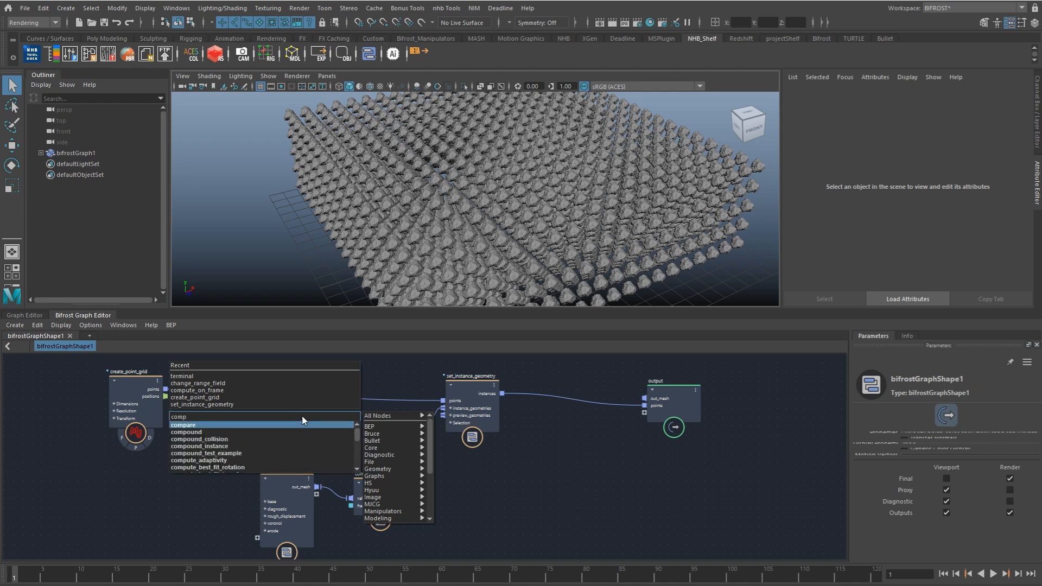
key("Return")
double_click(305, 421)
type("set_insta")
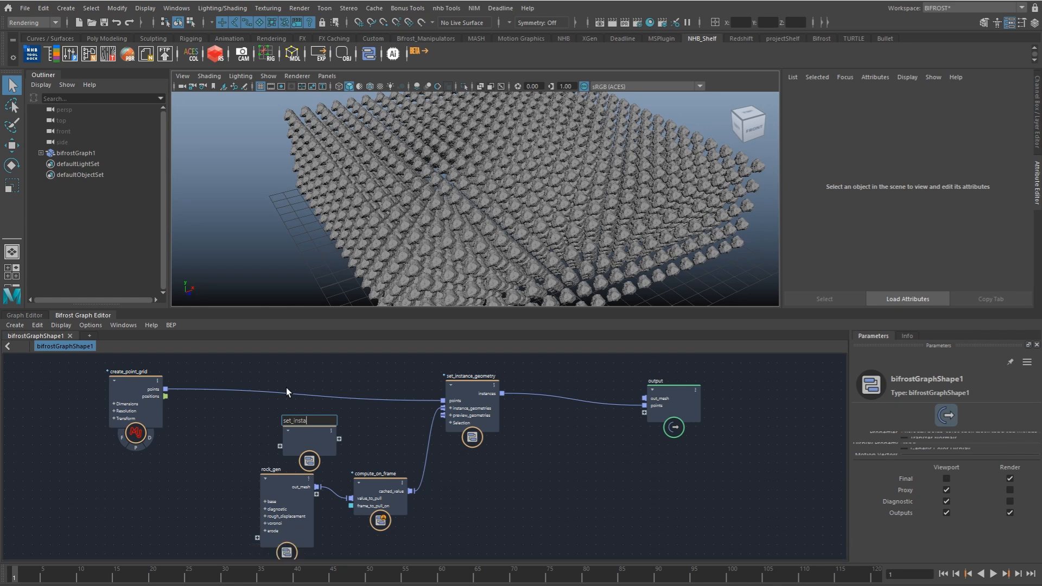
type("nce_i")
key("Return")
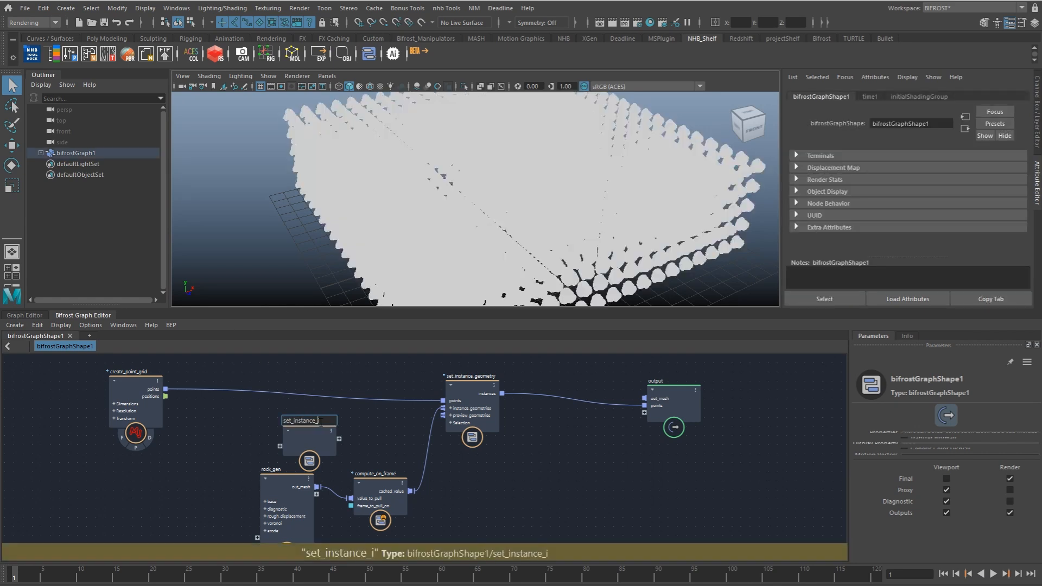
key("BackSpace")
type("id")
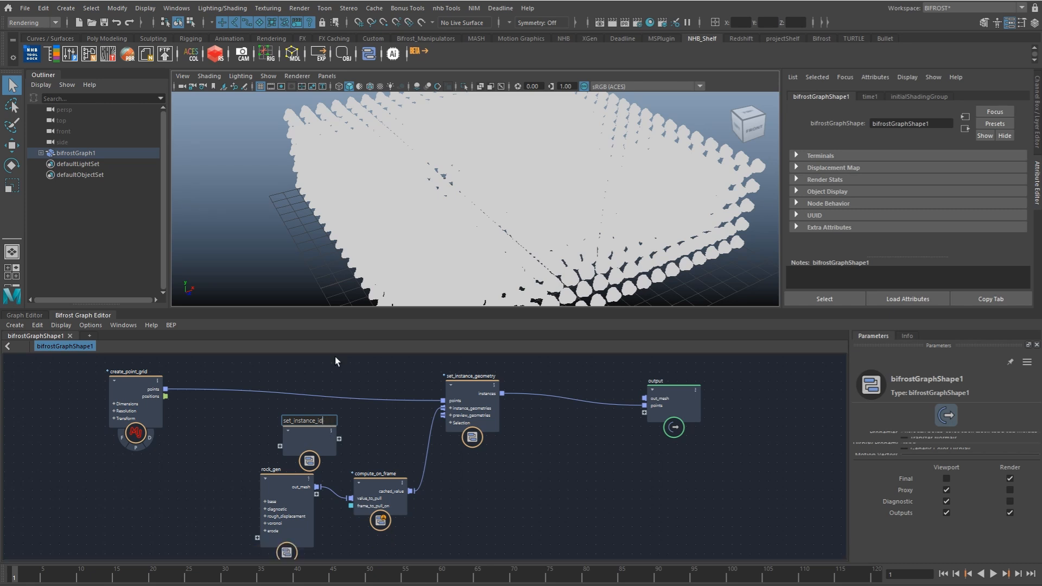
key("Return")
Step: Inside the set_instance_id compound, add a get_point_count node and connect the input's points to its geometry port
left_click_drag(292, 449, 253, 431)
double_click(276, 420)
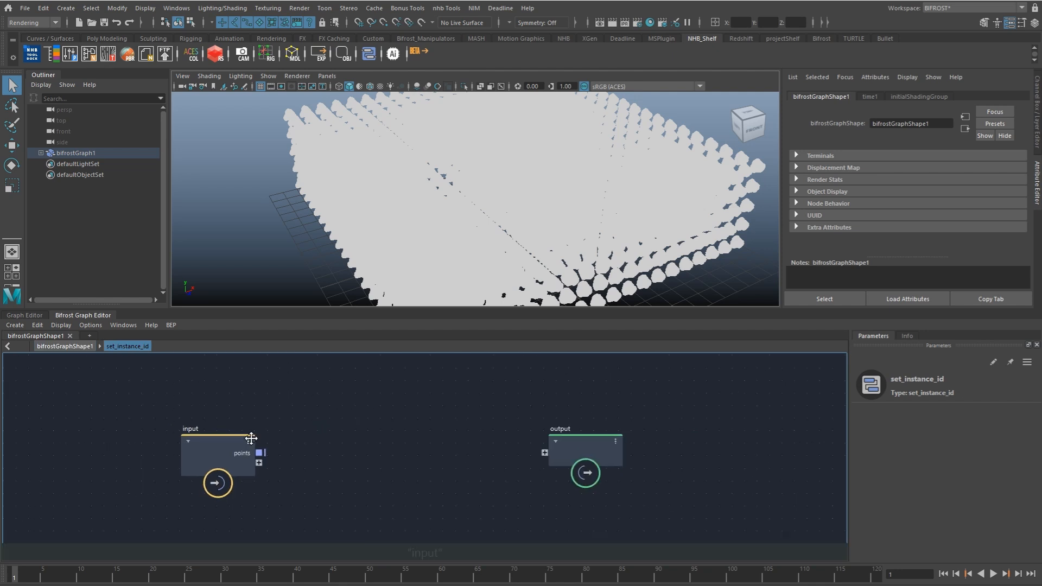
left_click(149, 462)
key("Tab")
type("count")
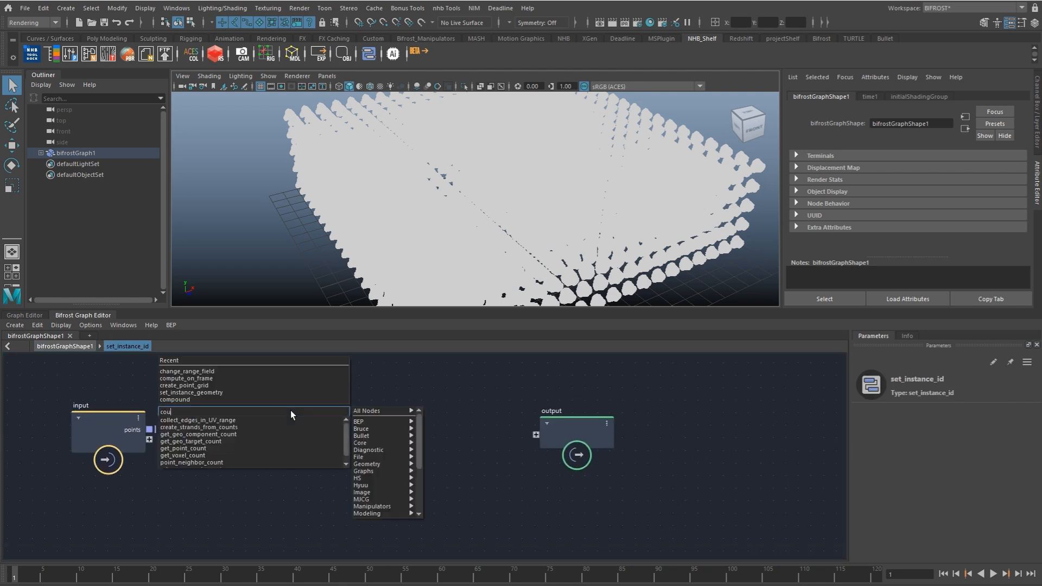
key("Down")
key("Down")
key("Down")
key("Down")
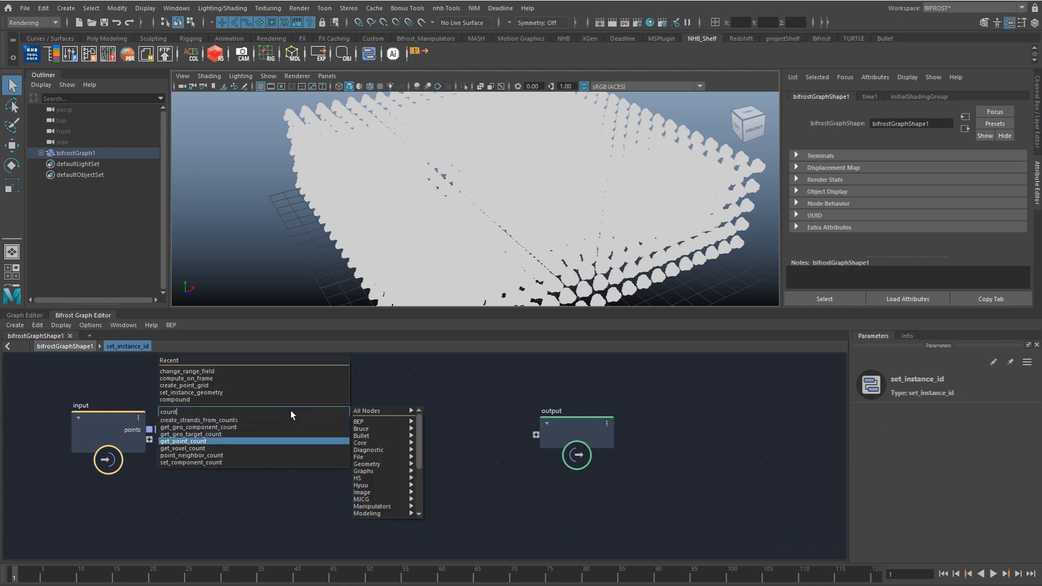
key("Return")
left_click_drag(151, 430, 257, 454)
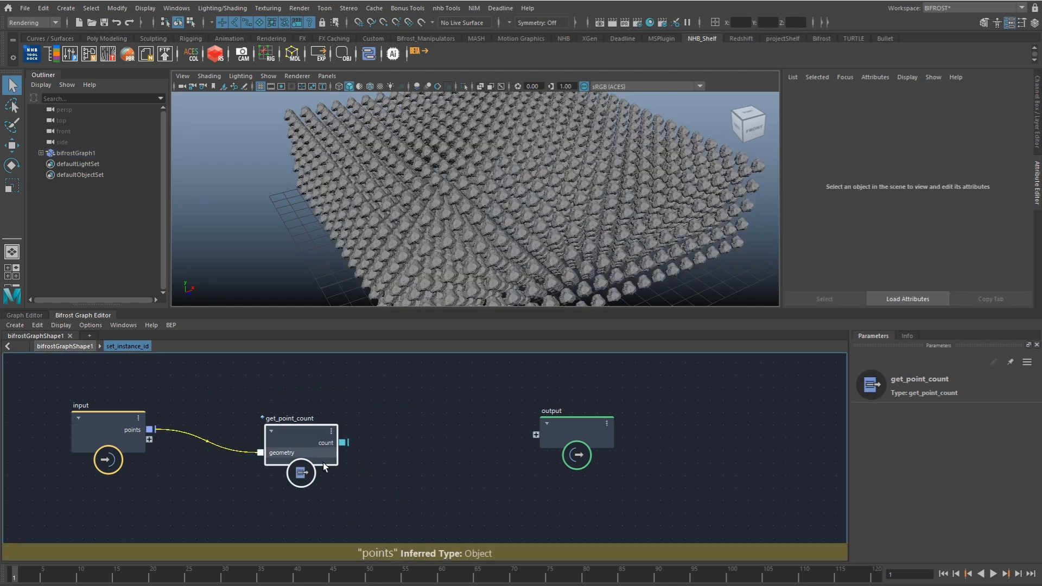
Step: Add a random_value_array node and connect get_point_count's count to its size
left_click(341, 456)
key("Tab")
type("random")
key("Down")
key("Down")
key("Down")
key("Down")
key("Down")
key("Down")
key("Down")
key("Down")
key("Down")
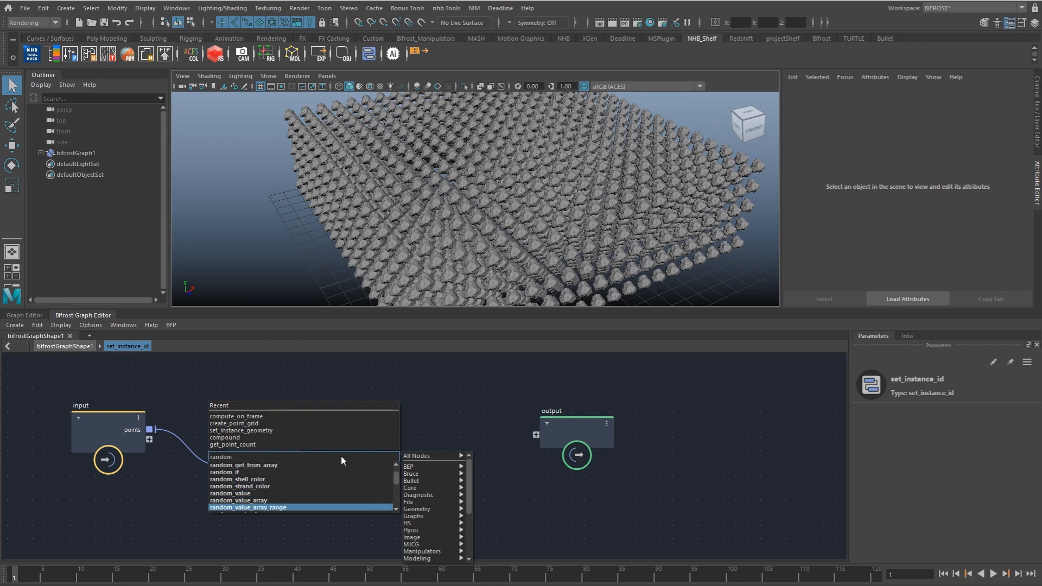
key("Up")
key("Return")
left_click_drag(311, 456, 399, 469)
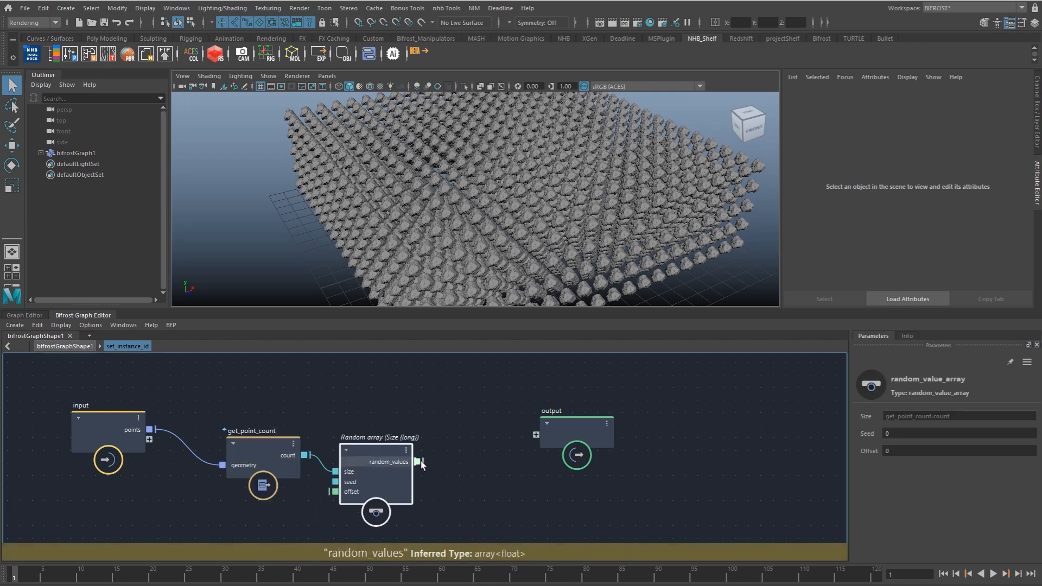
middle_click_drag(420, 463, 320, 455, "alt")
Step: Add a change_range node fed by random_values, with From End set to 1
left_click_drag(479, 424, 627, 434)
middle_click_drag(374, 459, 431, 452, "alt")
left_click(431, 455)
key("Tab")
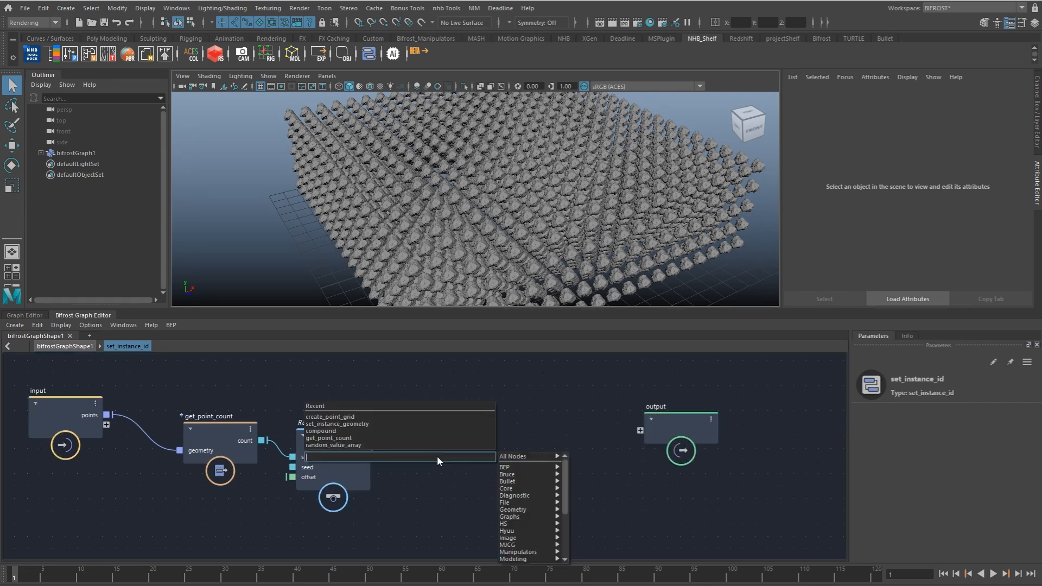
type("chang")
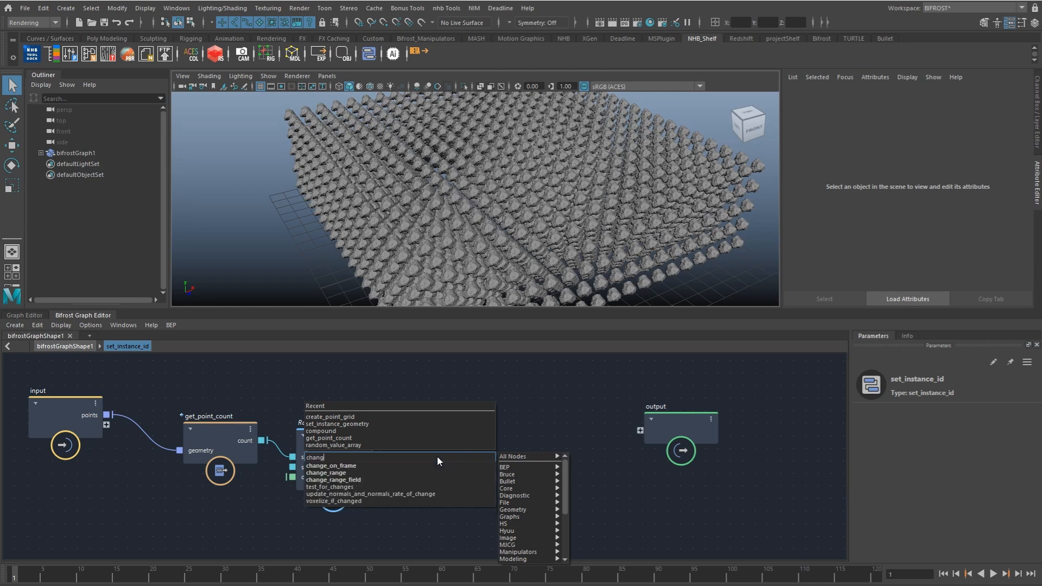
key("Return")
left_click_drag(380, 448, 432, 454)
left_click(915, 434)
type("1")
left_click(917, 468)
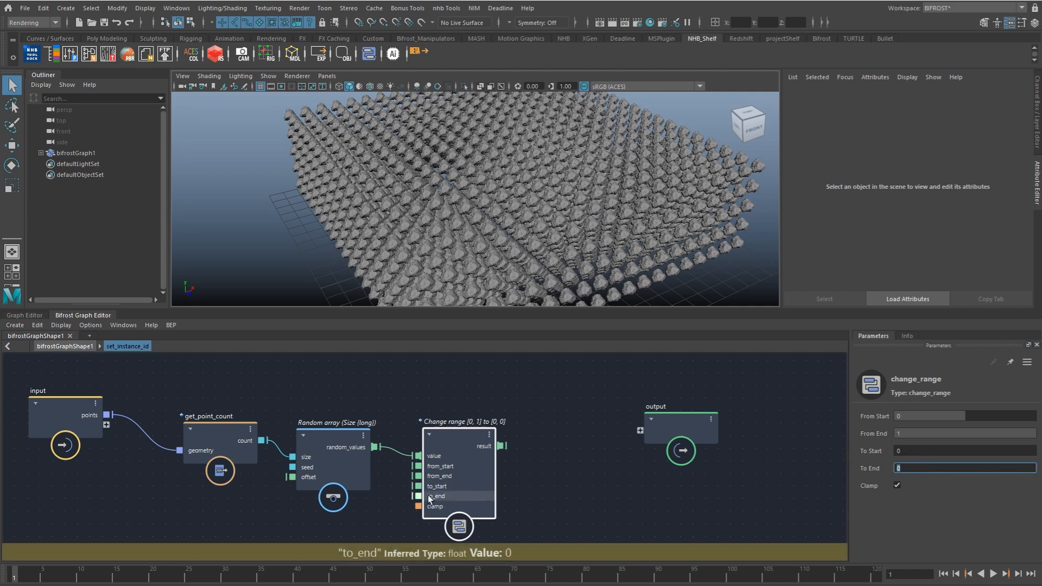
Step: Add a to_float node that converts a new compound input, from, and feeds change_range's to_end
middle_click_drag(222, 479, 327, 439, "alt")
left_click_drag(168, 391, 123, 408)
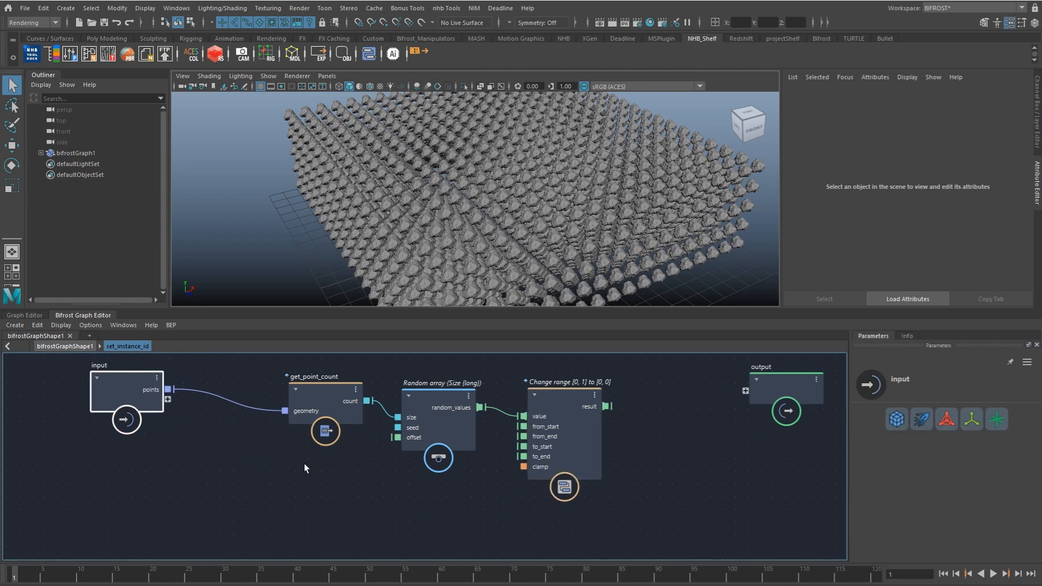
left_click(311, 471)
key("Tab")
type("toc")
key("BackSpace")
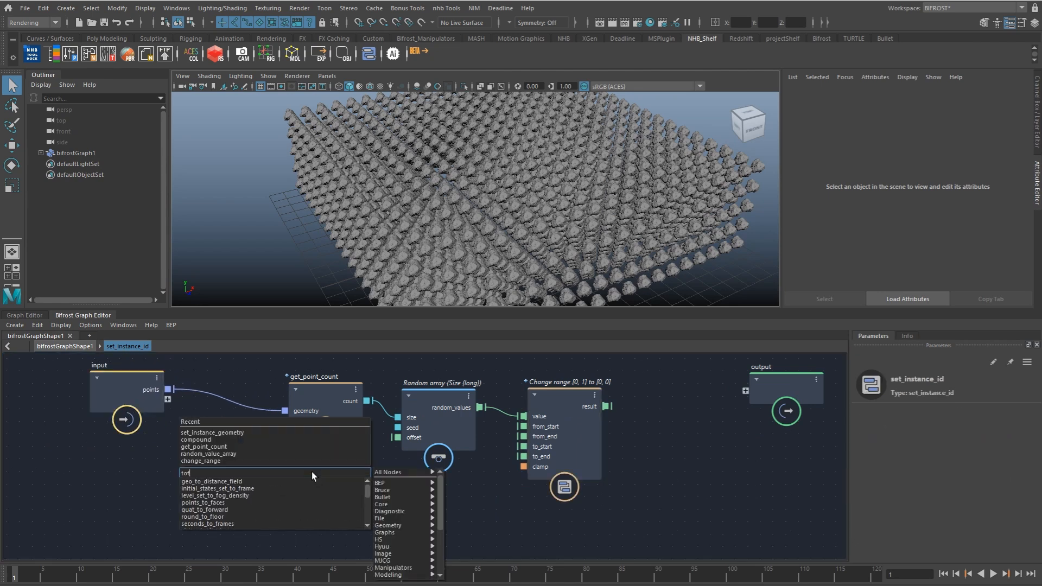
type("fl")
key("Return")
left_click_drag(168, 400, 525, 456)
Step: Add a round_to_floor node after change_range and connect change_range's result to its value
left_click(608, 406)
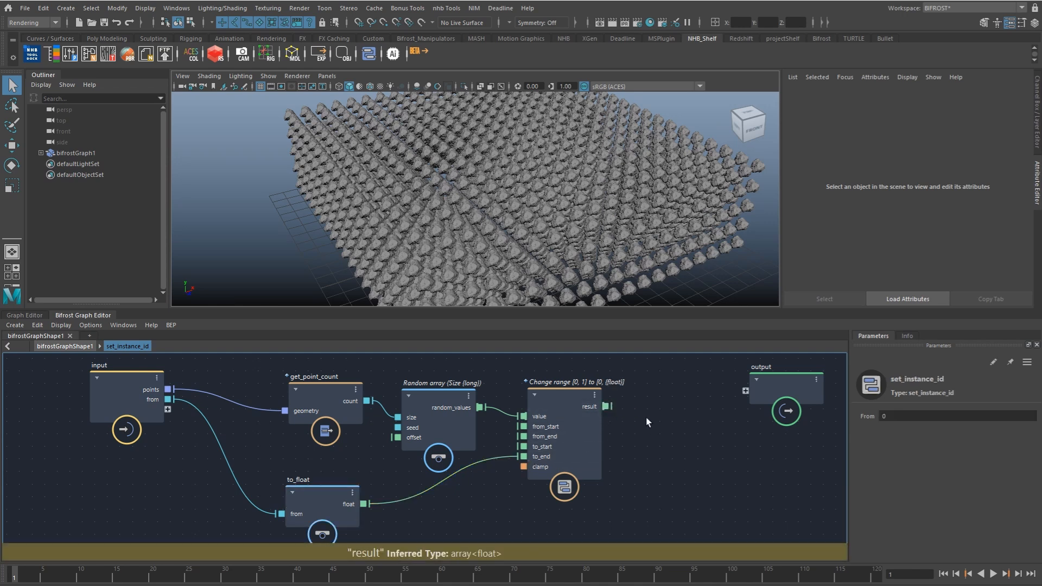
key("Tab")
type("floor")
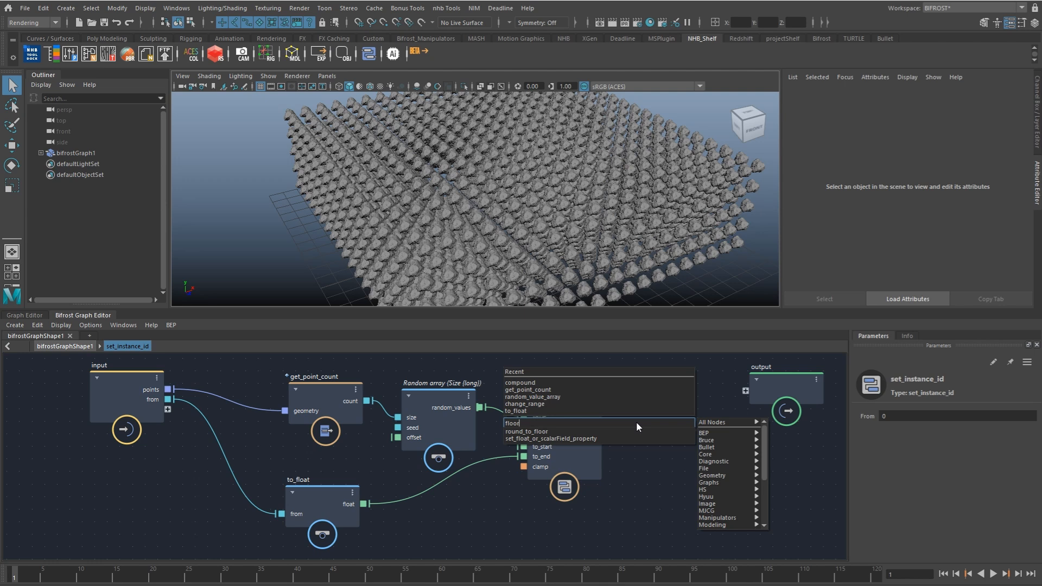
key("Return")
left_click_drag(656, 454, 676, 422)
left_click_drag(606, 407, 660, 422)
Step: Move the output node further away and add a to_long node fed by round_to_floor's floor
middle_click_drag(659, 423, 511, 422, "alt")
left_click_drag(668, 399, 839, 390)
key("Tab")
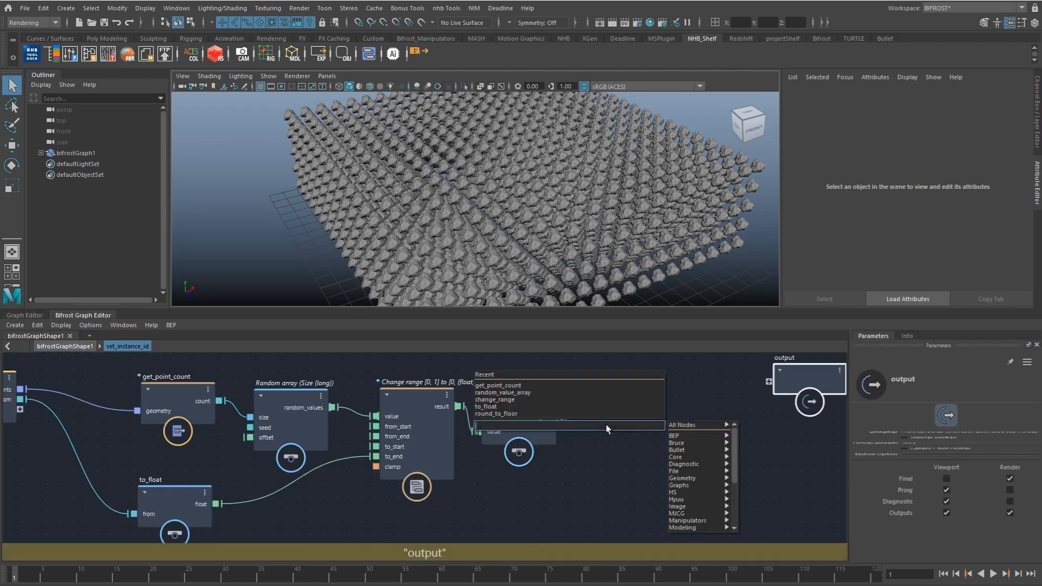
type("tol")
key("Down")
key("Down")
key("Down")
key("Down")
key("Down")
key("Down")
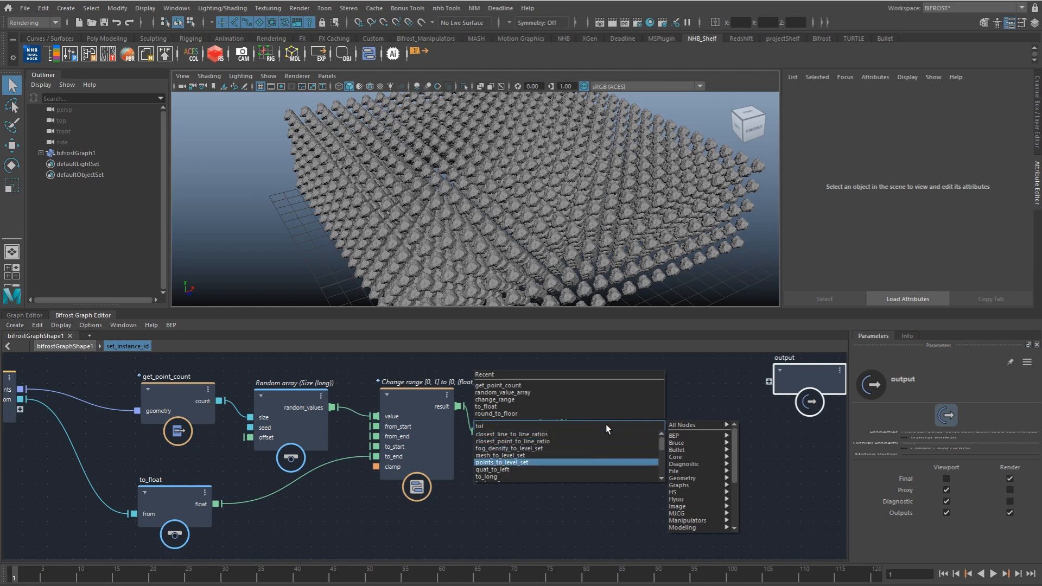
key("Return")
left_click_drag(560, 421, 595, 415)
Step: Add a set_geo_property node with the property name point_instance_id and a default value of type long
key("Tab")
type("setego")
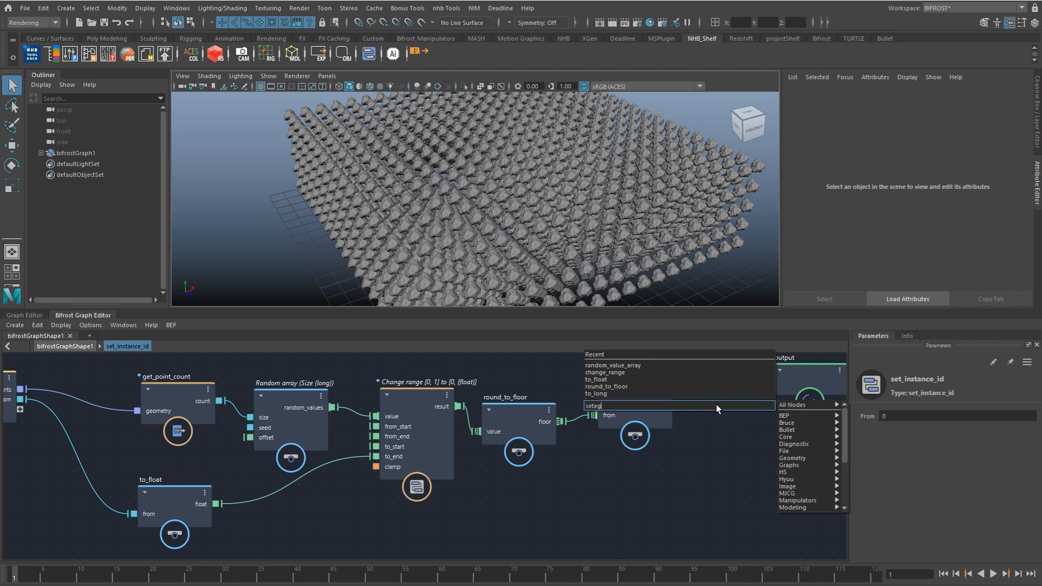
key("Down")
key("Down")
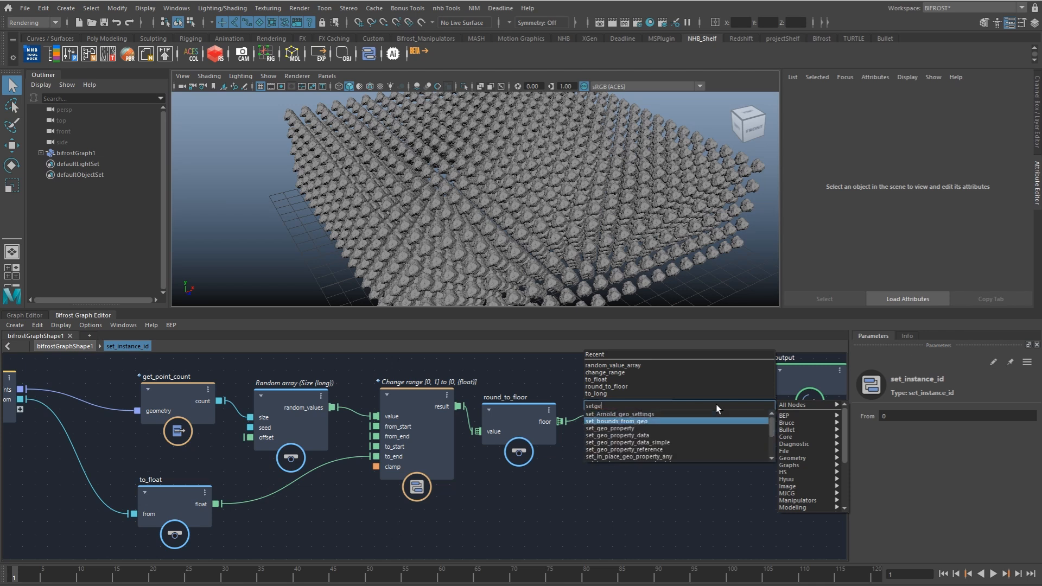
key("Return")
left_click(901, 415)
type("point_instance_id")
left_click(978, 432)
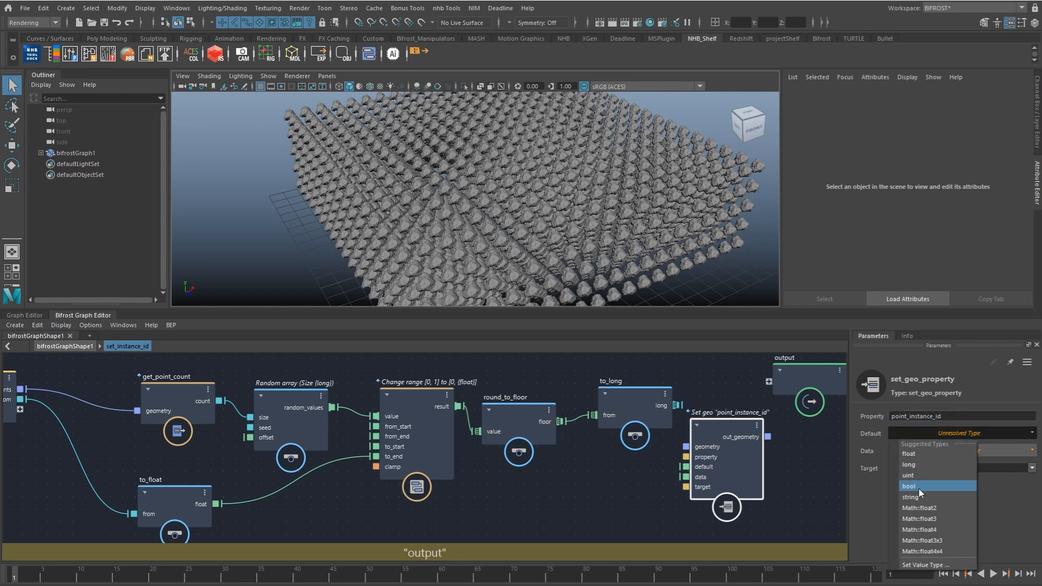
left_click(920, 464)
Step: Connect to_long's result to set_geo_property's data, route the points through its geometry to the output, and return to the parent graph
left_click_drag(677, 405, 694, 480)
left_click_drag(24, 389, 774, 386)
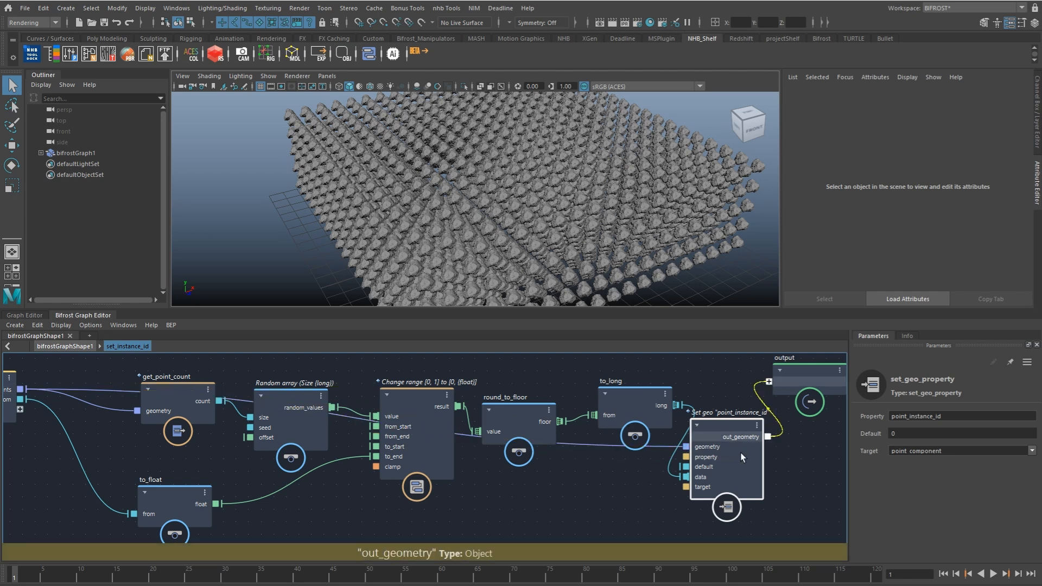
left_click(87, 347)
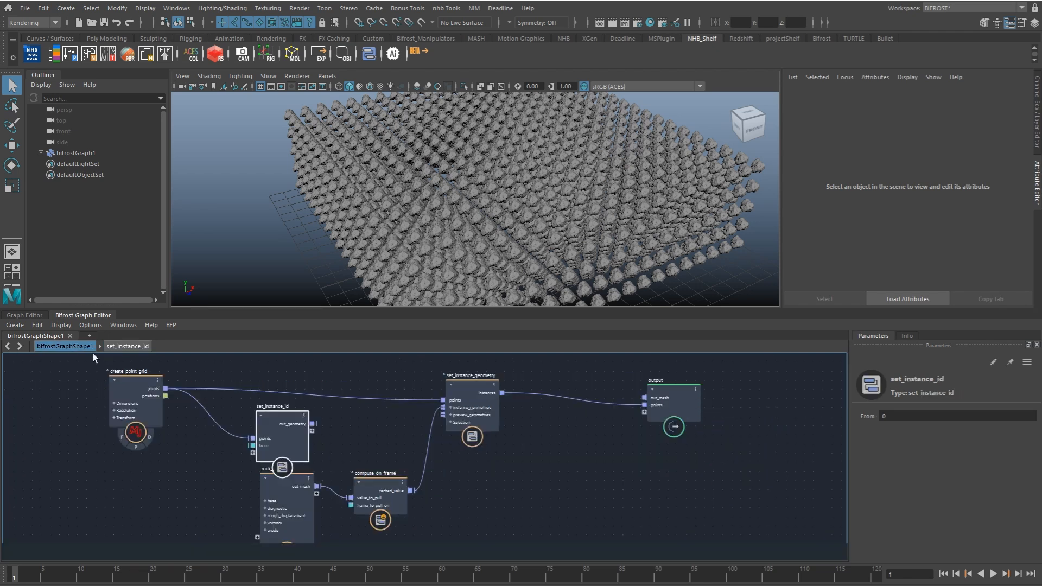
Step: Rename the from port of set_instance_id to max_instances and open its value for editing
right_click(269, 445)
left_click(293, 459)
type("max_instance")
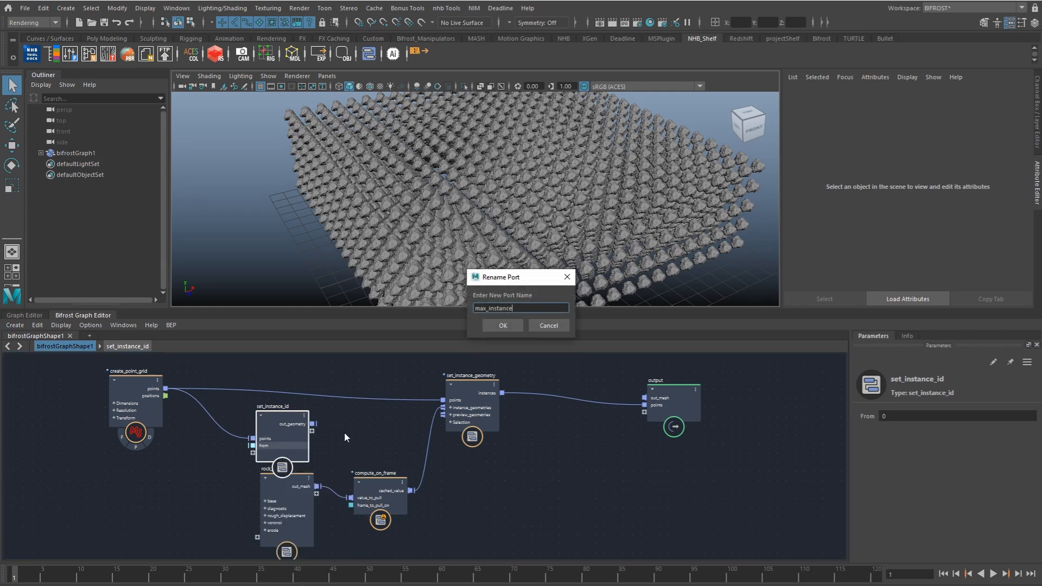
type("s")
key("Return")
left_click(942, 417)
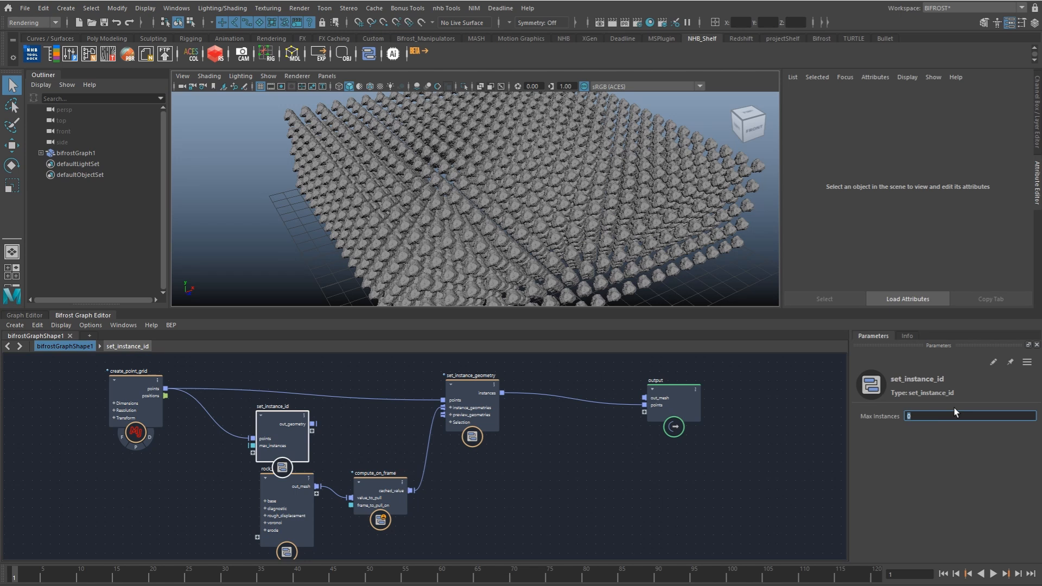
Step: Connect set_instance_id's out_geometry to set_instance_geometry's points and tidy the positions of rock_gen and set_instance_id
left_click_drag(292, 497, 275, 516)
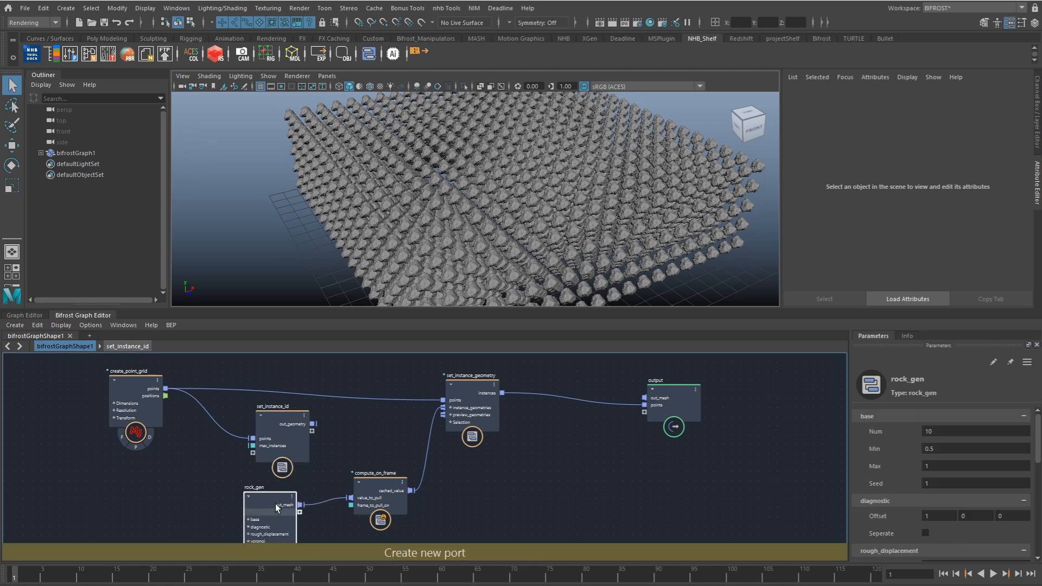
left_click_drag(312, 424, 443, 399)
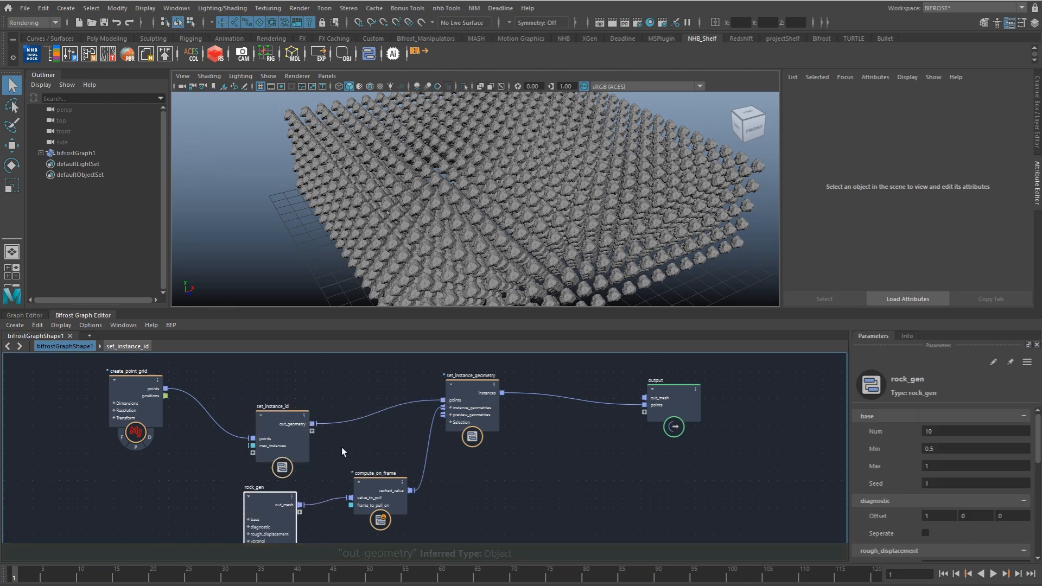
left_click_drag(599, 256, 602, 268, "alt")
left_click_drag(266, 434, 226, 406)
left_click(297, 413)
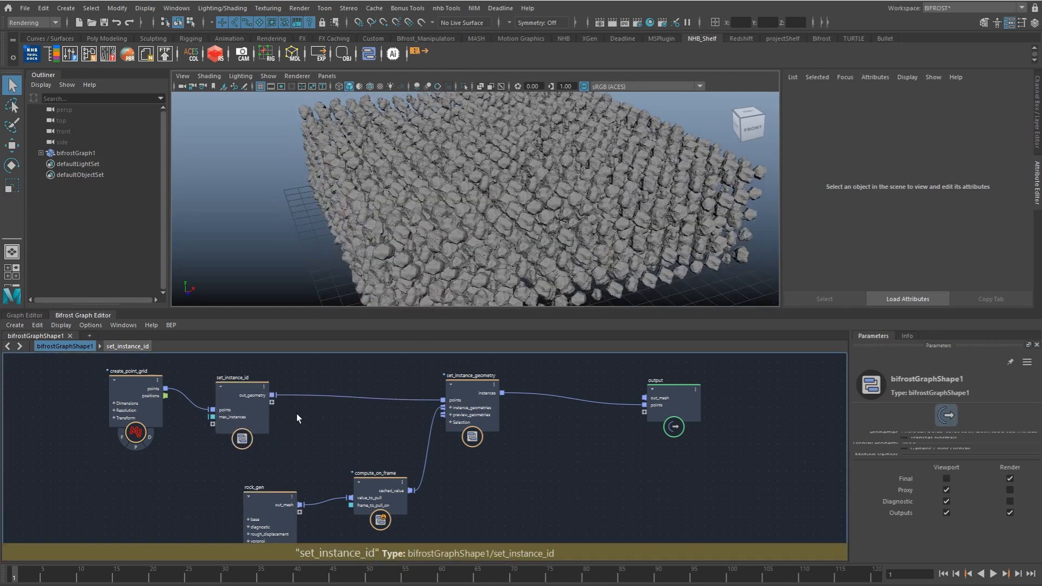
Step: Insert a randomize_point_scale node between set_instance_id and set_instance_geometry and set its Max to 1
key("Tab")
type("ran")
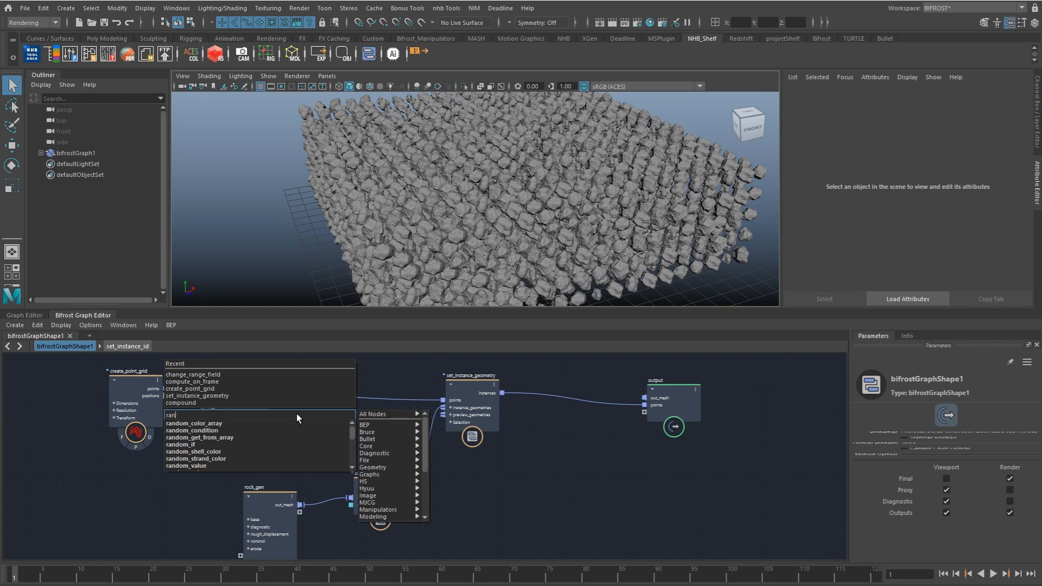
type("domiz")
key("Down")
key("Down")
key("Down")
key("Down")
key("Down")
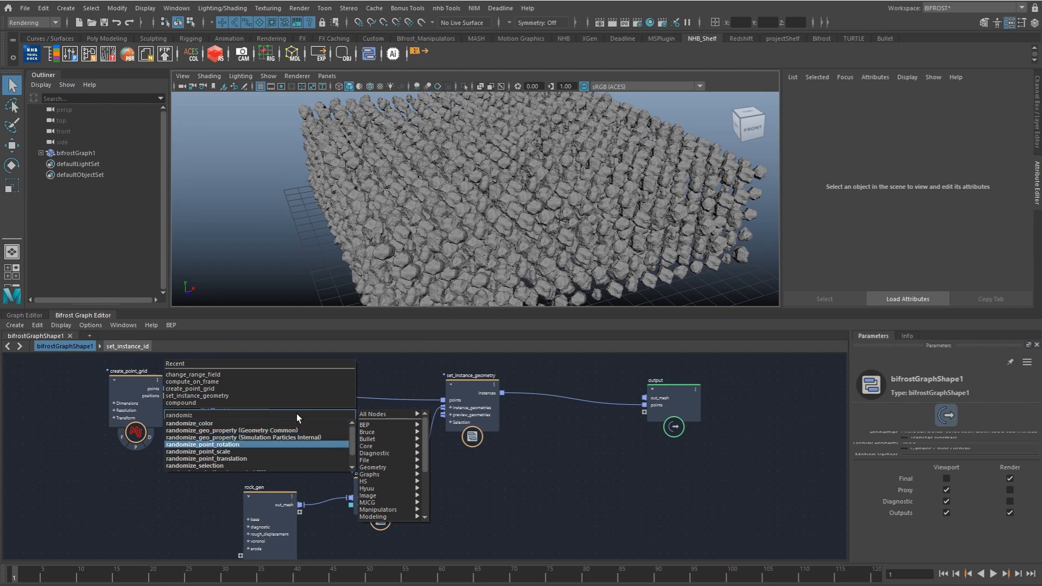
key("Return")
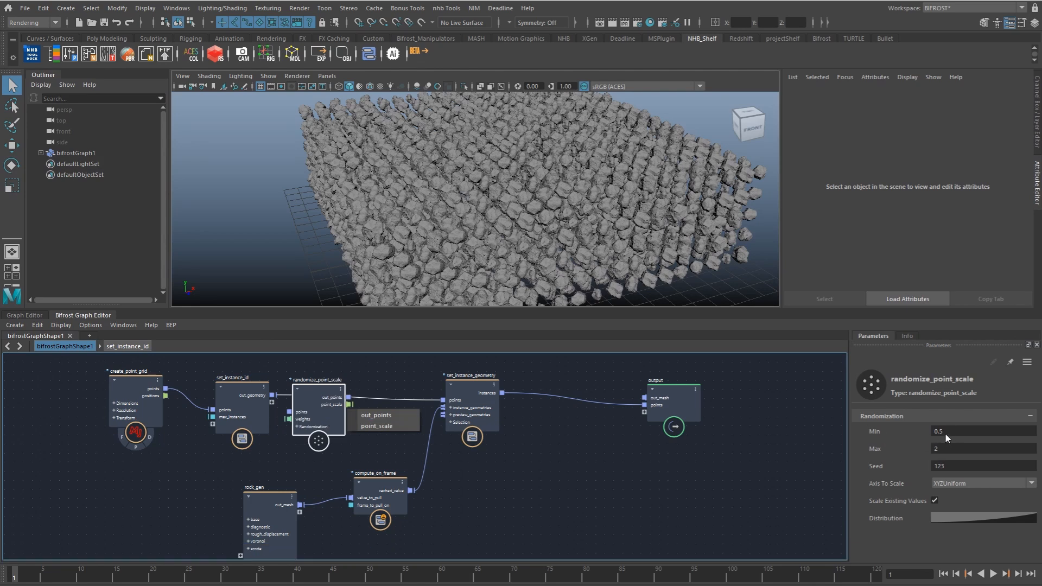
left_click(953, 448)
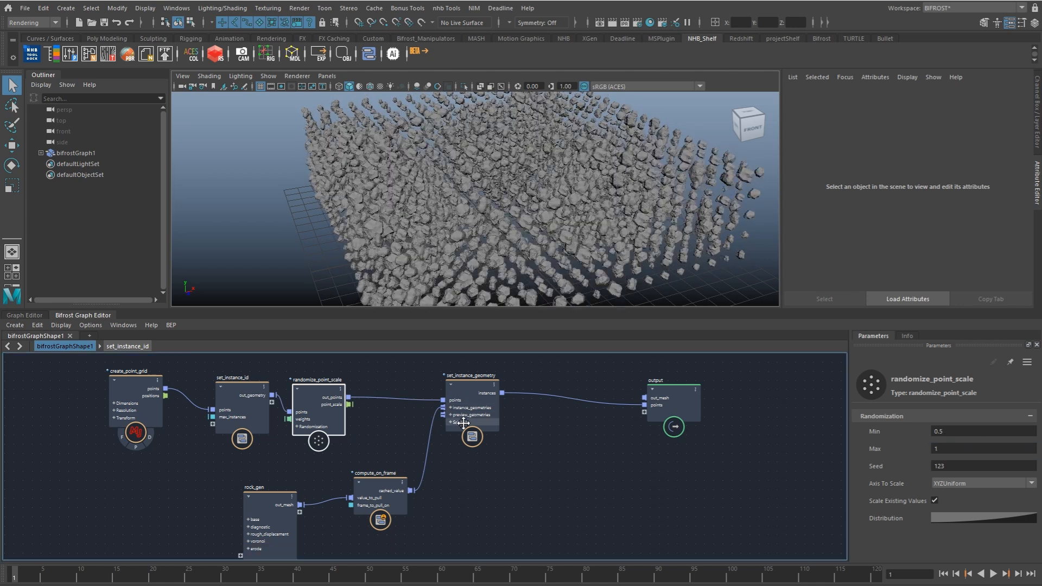
Step: Insert a randomize_point_rotation node between randomize_point_scale and set_instance_geometry, passing on its out_points
left_click(362, 427)
key("Tab")
type("random")
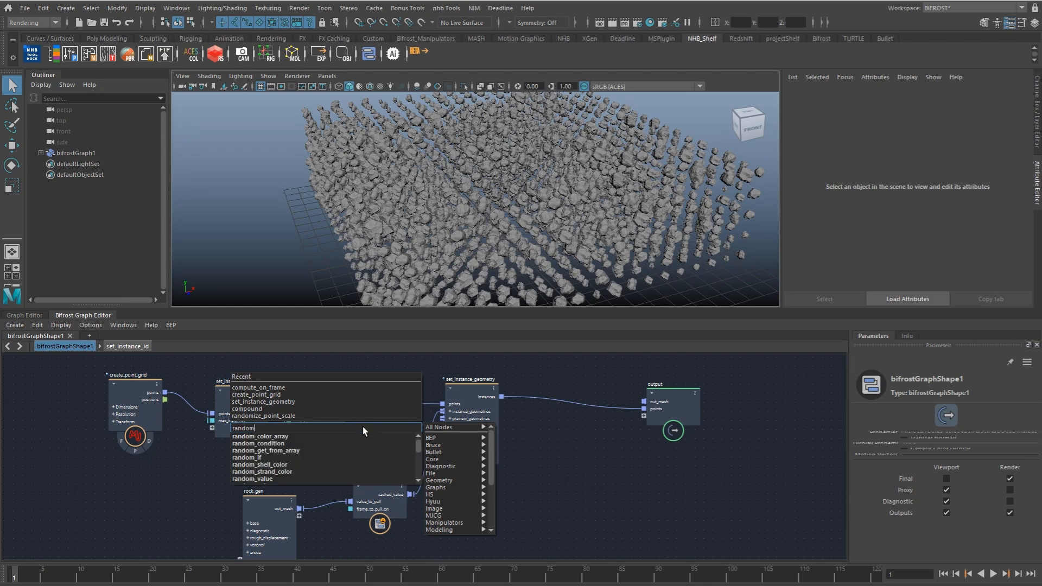
type("iz")
key("Down")
key("Return")
left_click_drag(362, 449, 389, 396)
left_click(397, 418)
Step: Space out set_instance_geometry and randomize_point_rotation, and set the rotation's Max Radians to 3.1, 3.14159, 3.14159
left_click(456, 418)
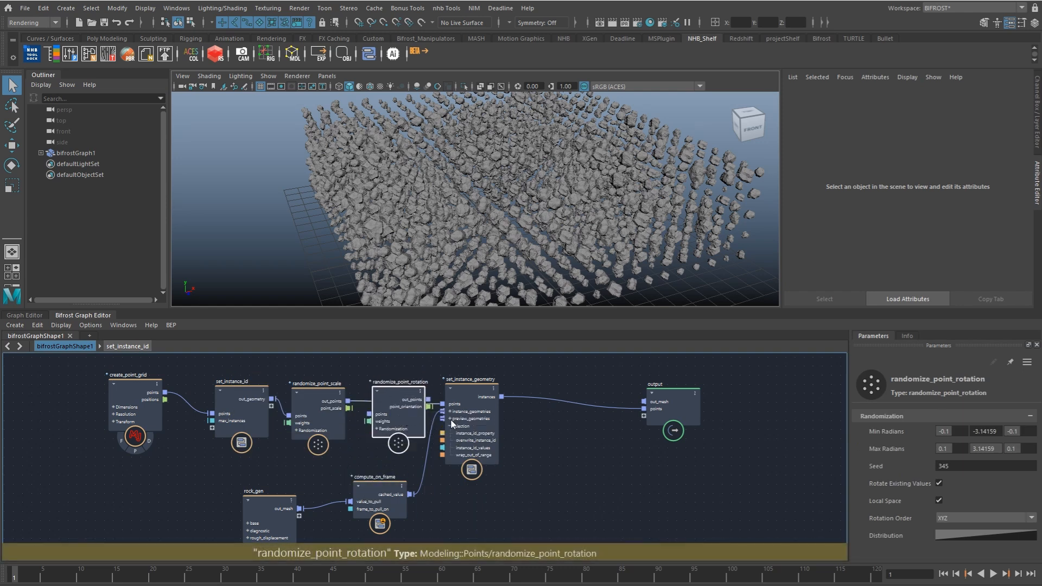
left_click_drag(473, 395, 491, 392)
left_click_drag(405, 410, 400, 405)
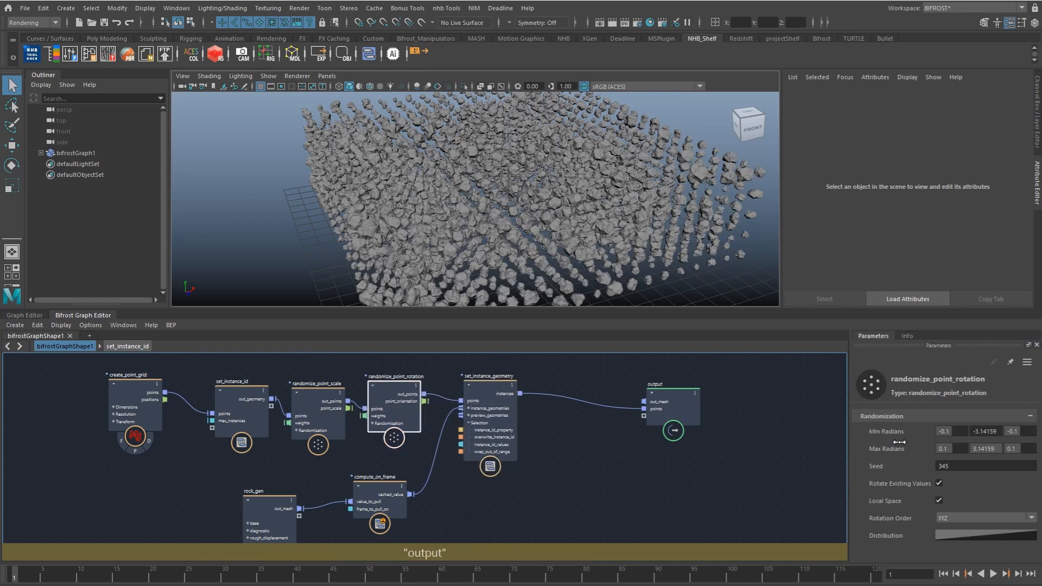
left_click_drag(945, 449, 1034, 449)
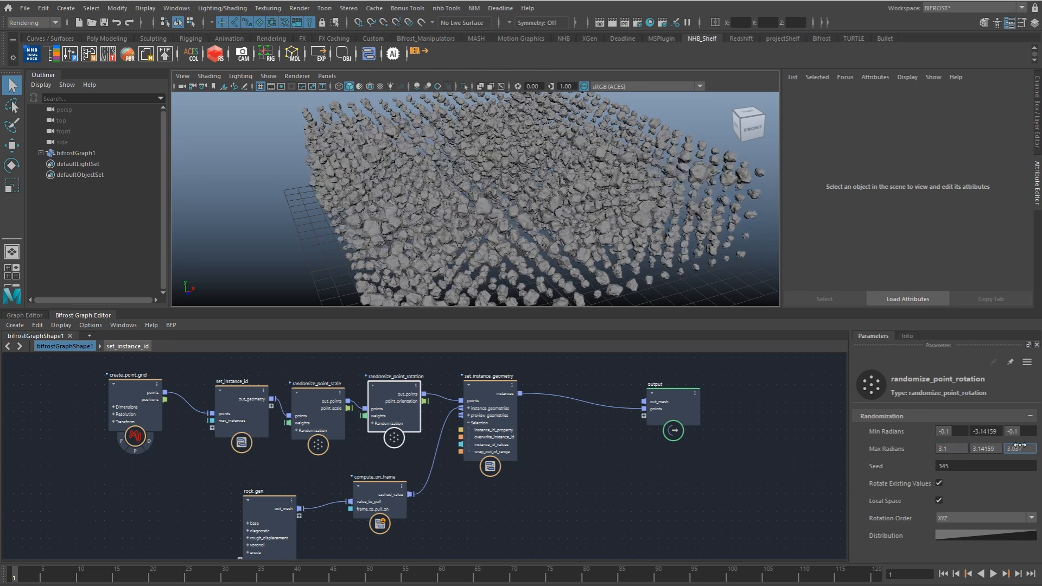
Step: Spread out the nodes around set_instance_geometry and move the output node far away to make room for the simulation
middle_click_drag(395, 410, 298, 422, "alt")
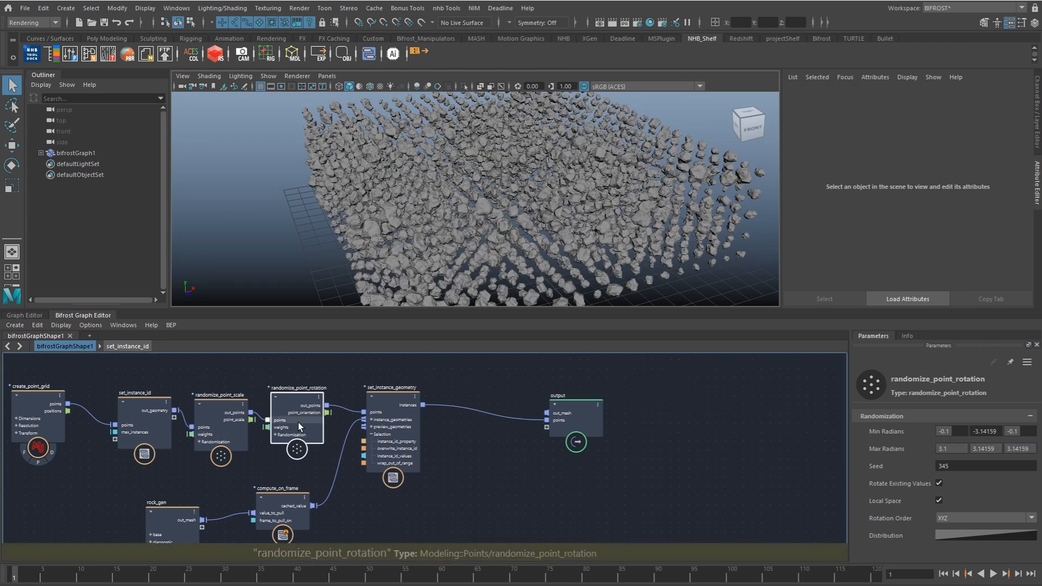
middle_click_drag(380, 391, 445, 382)
left_click_drag(60, 468, 178, 417)
left_click_drag(468, 435, 445, 438)
left_click_drag(637, 414, 874, 403)
middle_click_drag(544, 430, 490, 437)
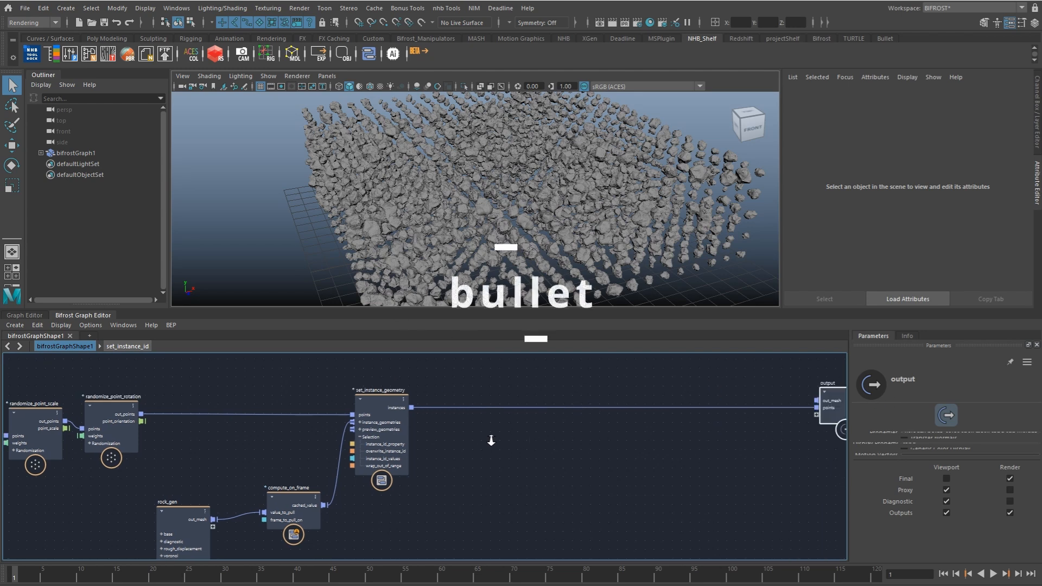
scroll(491, 438, "down", 2)
left_click_drag(180, 491, 354, 463)
Step: Add a simulate_bullet node in the free space between set_instance_geometry and the output
left_click(431, 442)
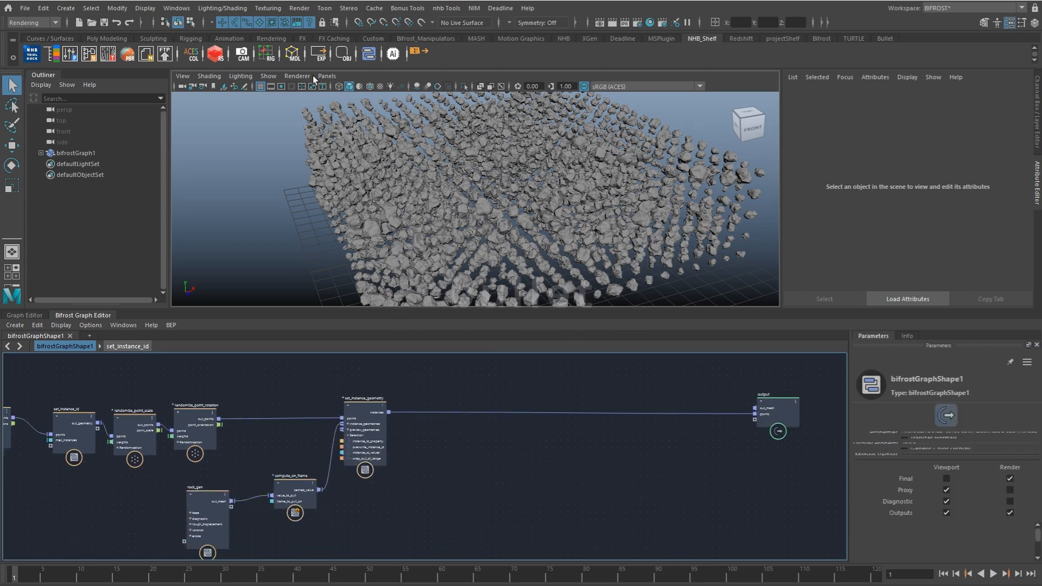
middle_click_drag(466, 451, 440, 448)
right_click(464, 435)
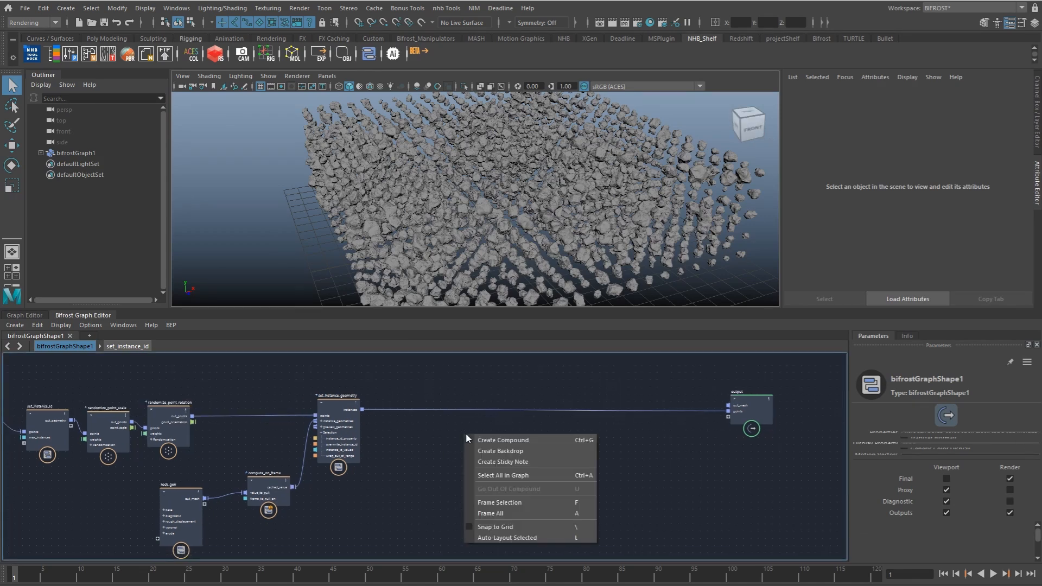
left_click(437, 442)
key("Tab")
mouse_move(535, 458)
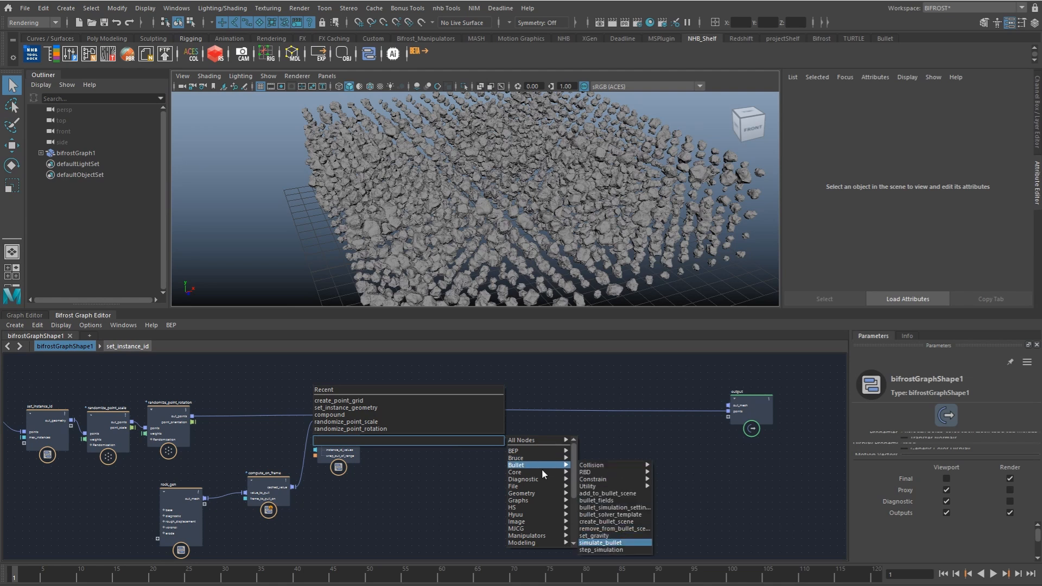
left_click(614, 542)
Step: Add a bullet_simulation_settings node beside simulate_bullet
left_click(519, 437)
key("Tab")
mouse_move(575, 472)
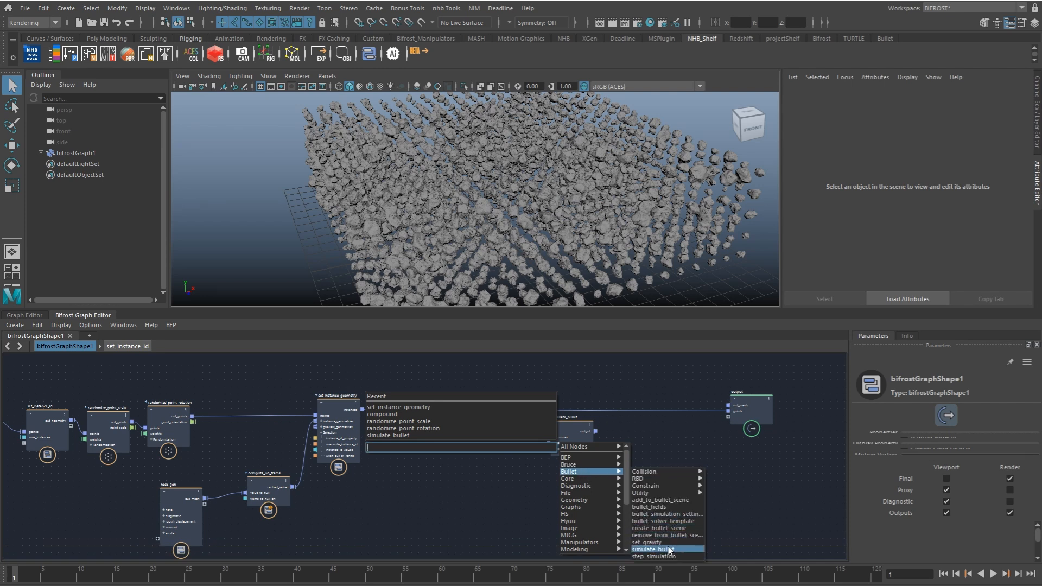
left_click(667, 514)
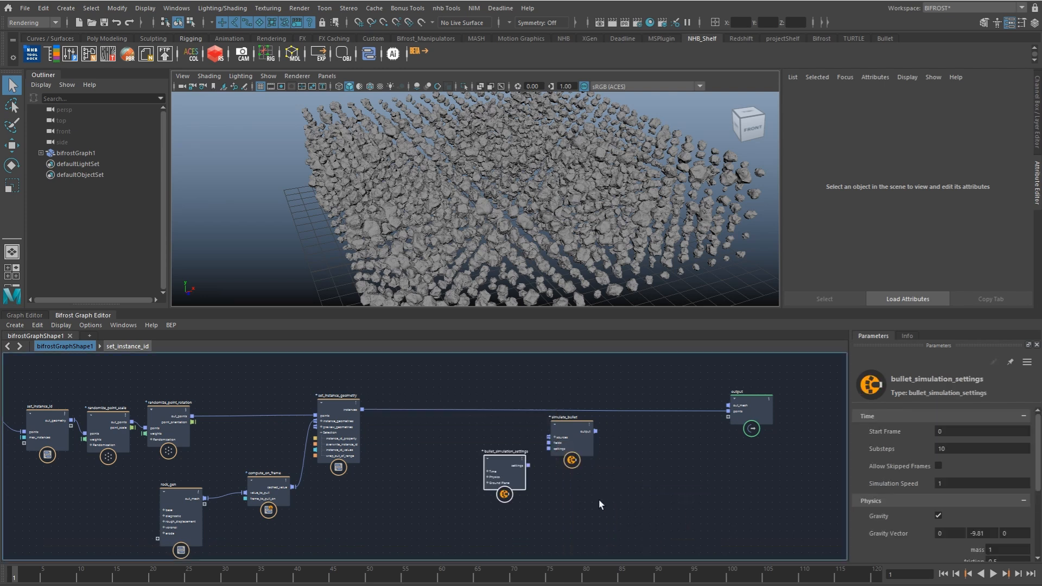
Step: Add a source_rigid_body_instances node from the Bullet RBD category and arrange it clear of the settings node
left_click(449, 430)
key("Tab")
mouse_move(537, 458)
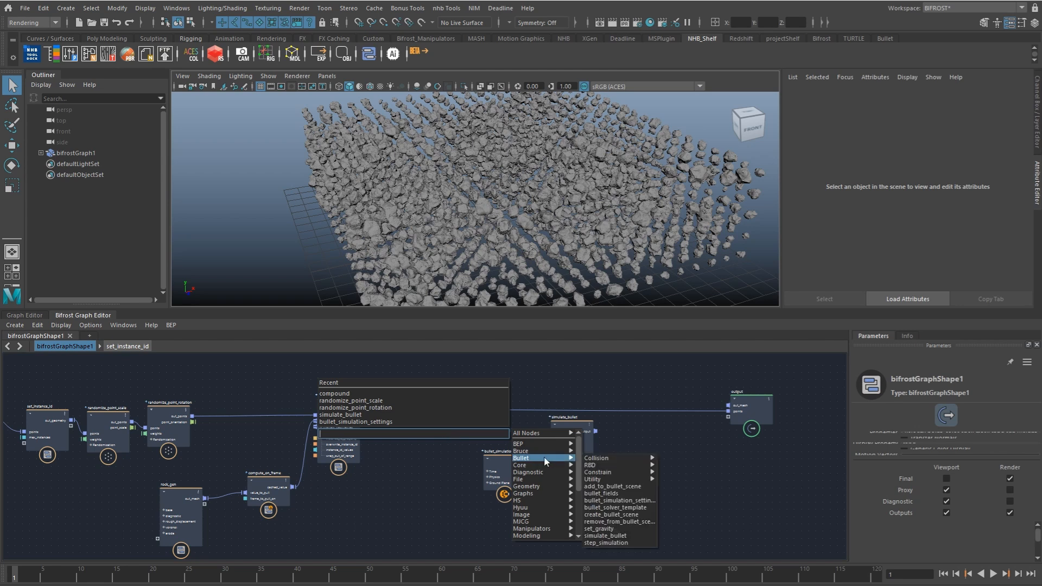
mouse_move(607, 467)
left_click_drag(750, 474, 750, 551)
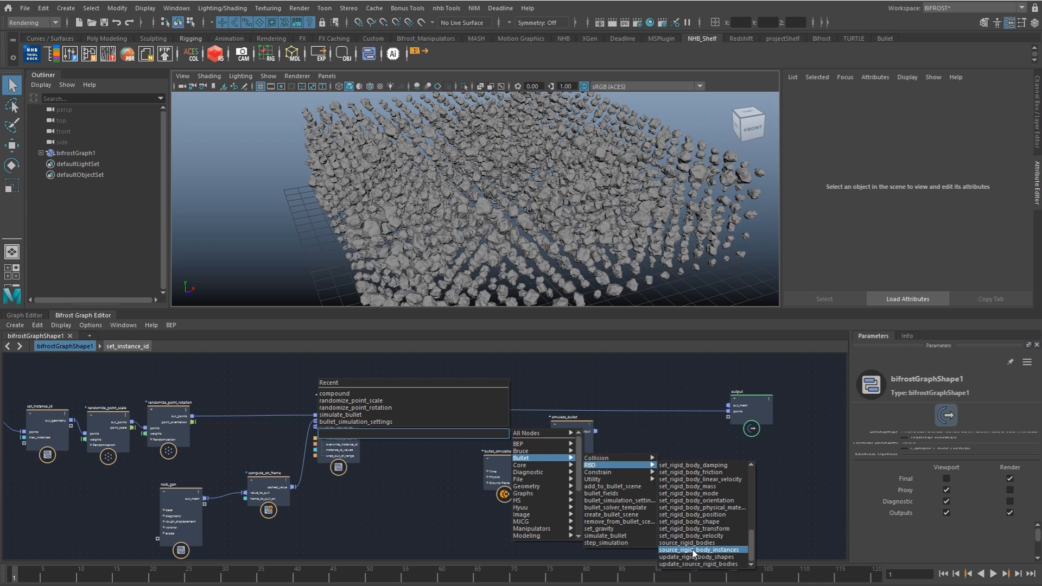
left_click(709, 551)
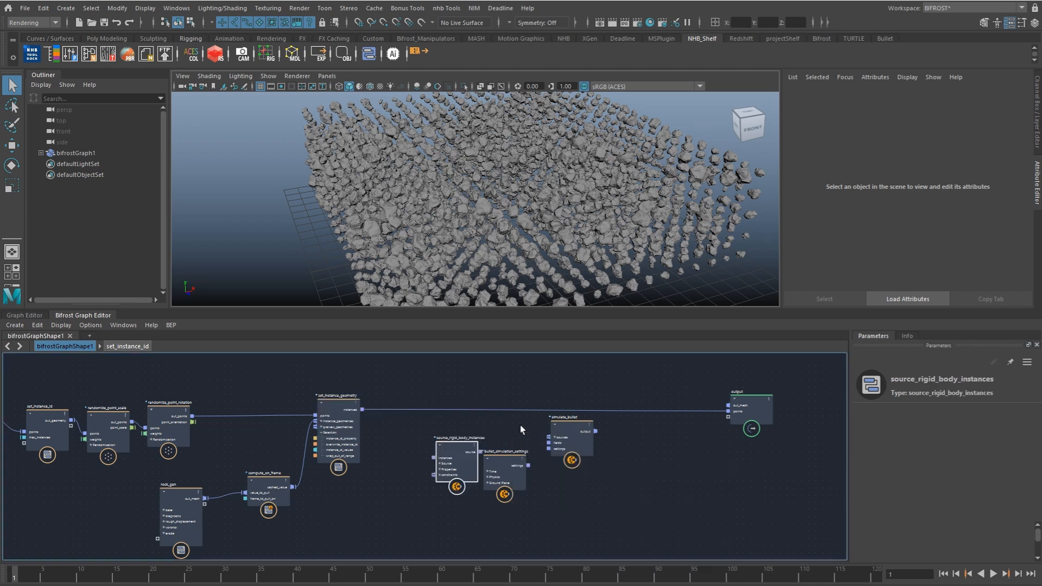
left_click_drag(455, 460, 446, 497)
scroll(458, 444, "up", 2)
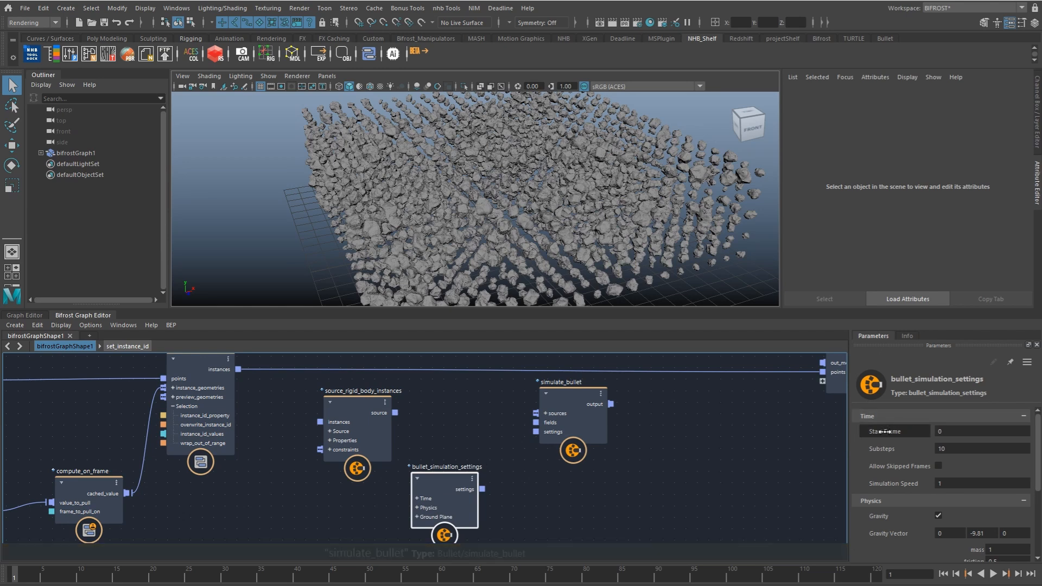
Step: Set bullet_simulation_settings to Start Frame 1 with Ground enabled, and connect its settings to simulate_bullet
left_click(959, 431)
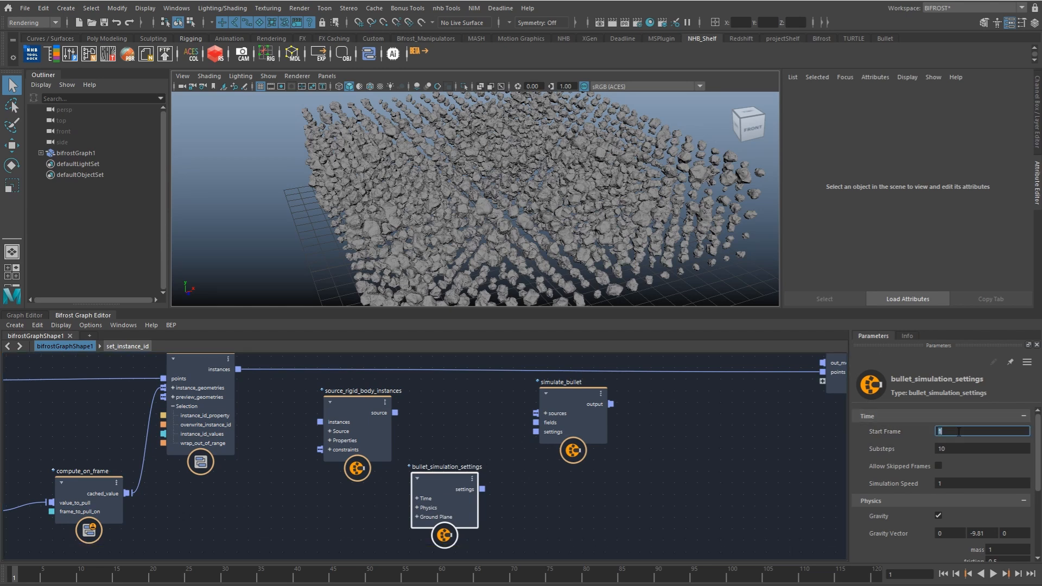
left_click(981, 449)
left_click_drag(1037, 443, 1036, 515)
left_click(901, 504)
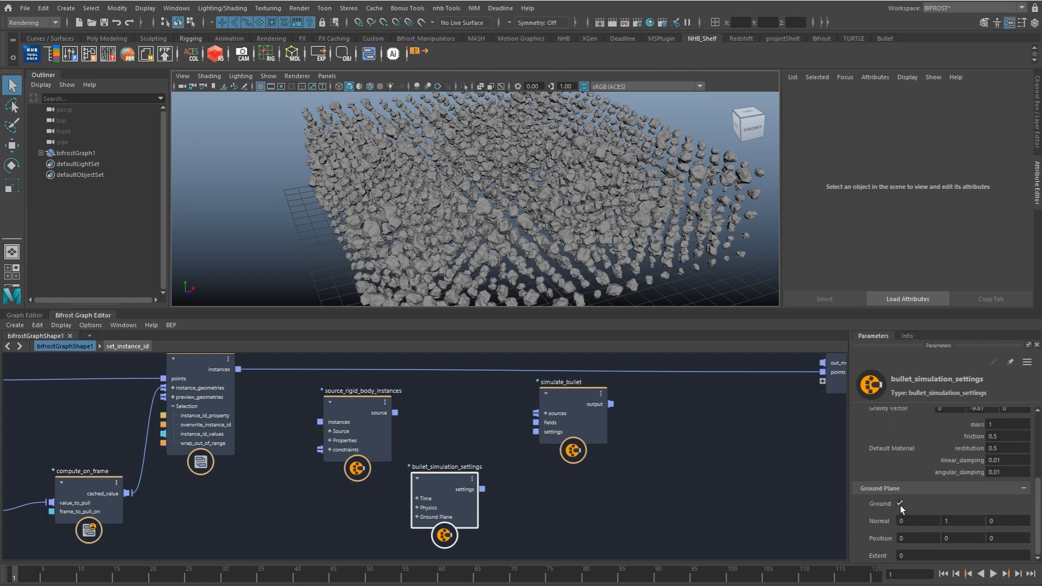
left_click_drag(480, 488, 533, 432)
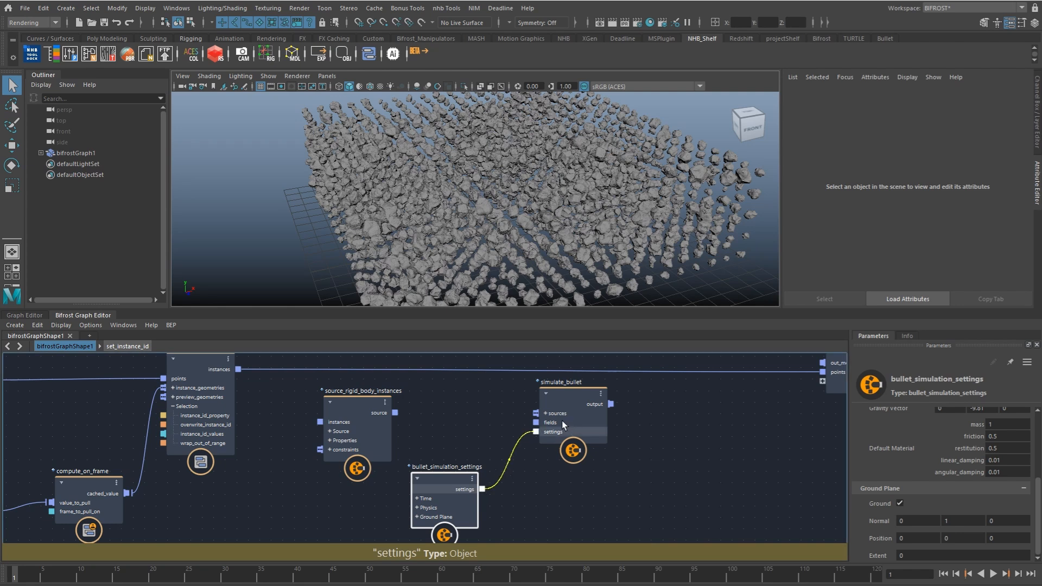
Step: Connect set_instance_geometry's instances to source_rigid_body_instances and enable Use Point Scale on that node
left_click_drag(239, 369, 367, 388)
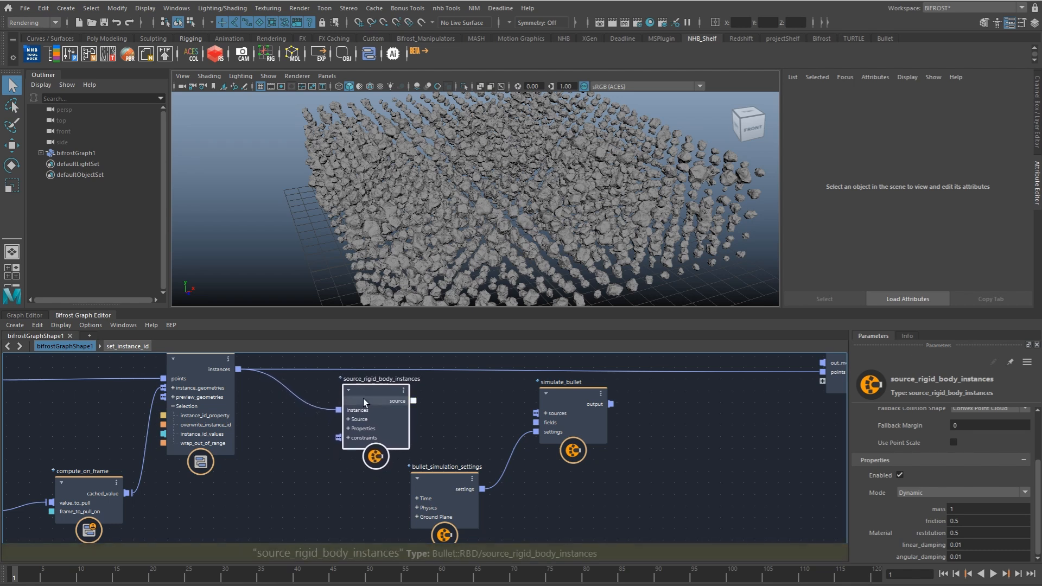
left_click_drag(1038, 467, 1041, 500)
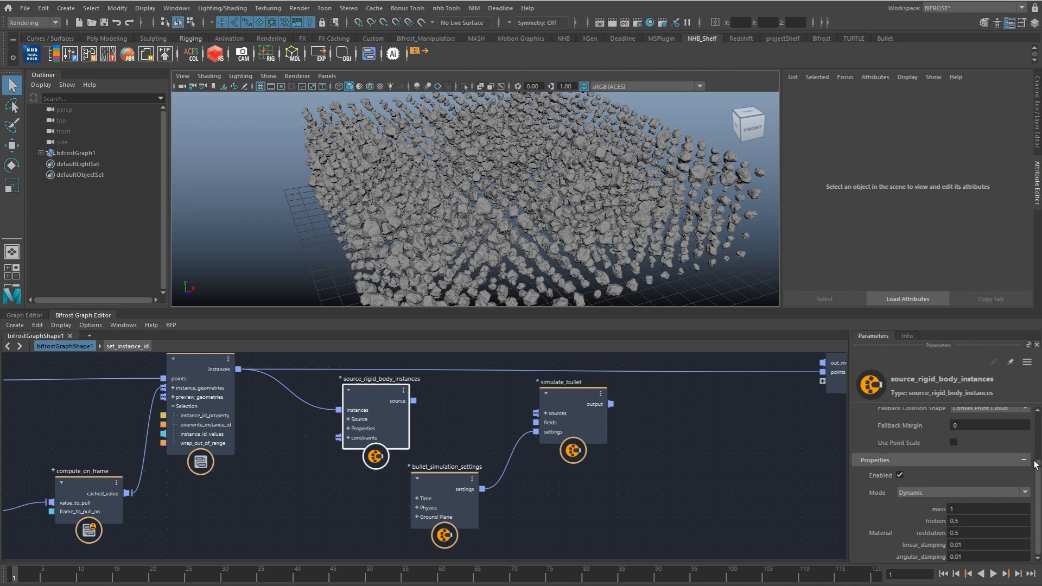
scroll(975, 451, "up", 3)
scroll(976, 451, "up", 1)
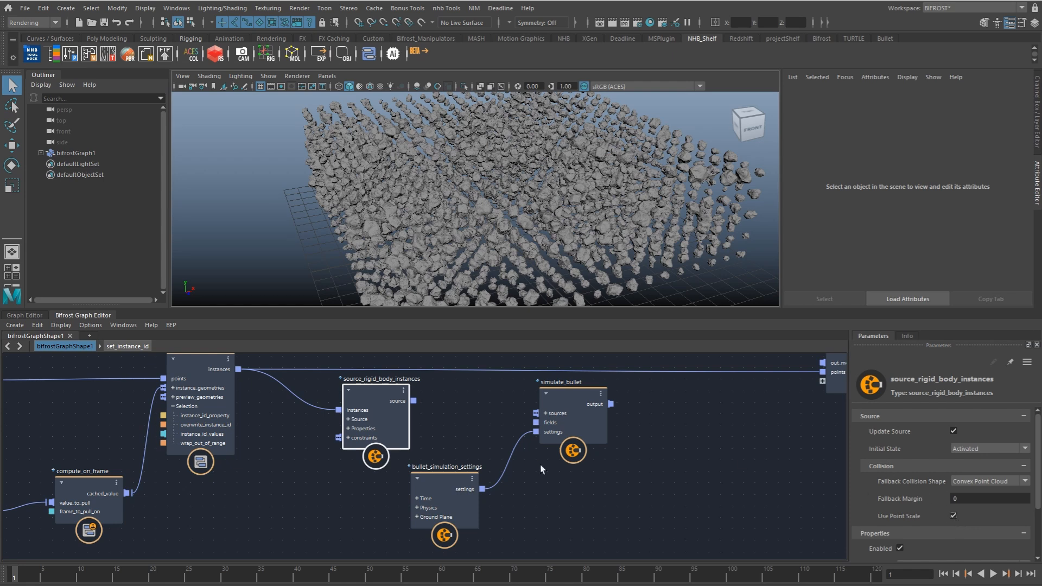
Step: Choose Convex Point Cloud as the Fallback Collision Shape on source_rigid_body_instances
middle_click_drag(514, 460, 558, 466, "alt")
scroll(535, 458, "down", 1)
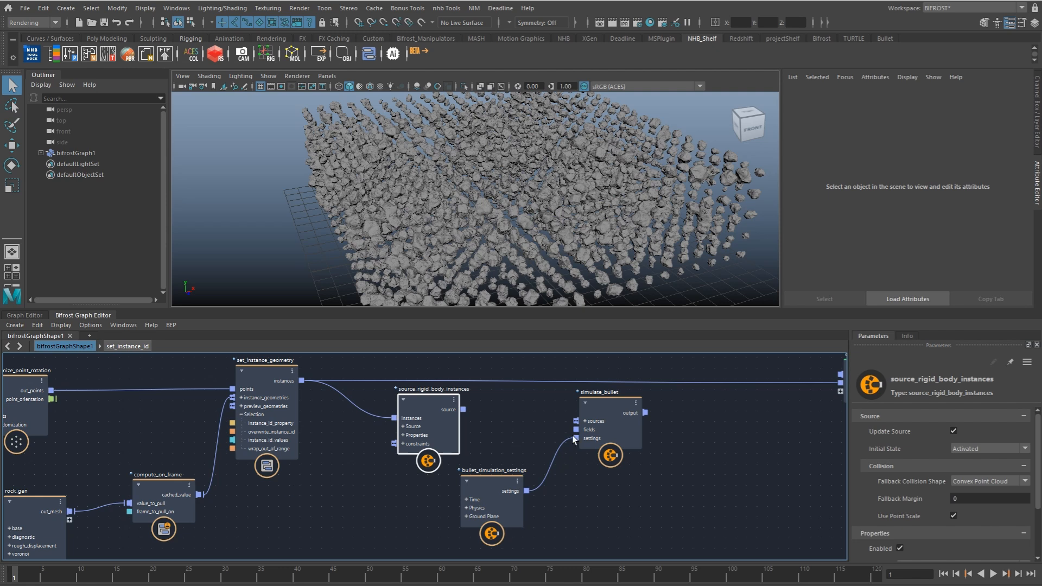
left_click(983, 483)
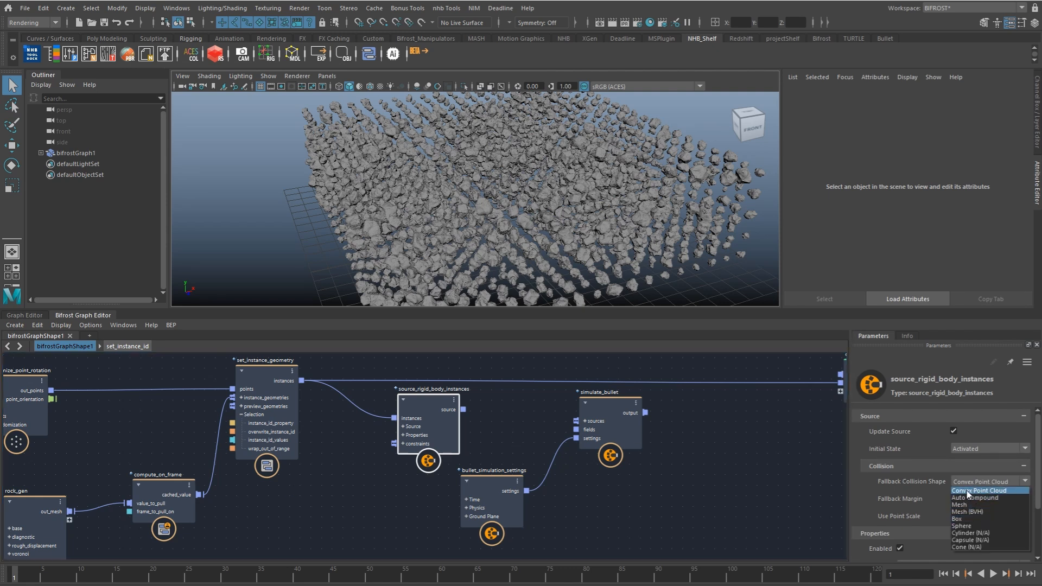
left_click(968, 491)
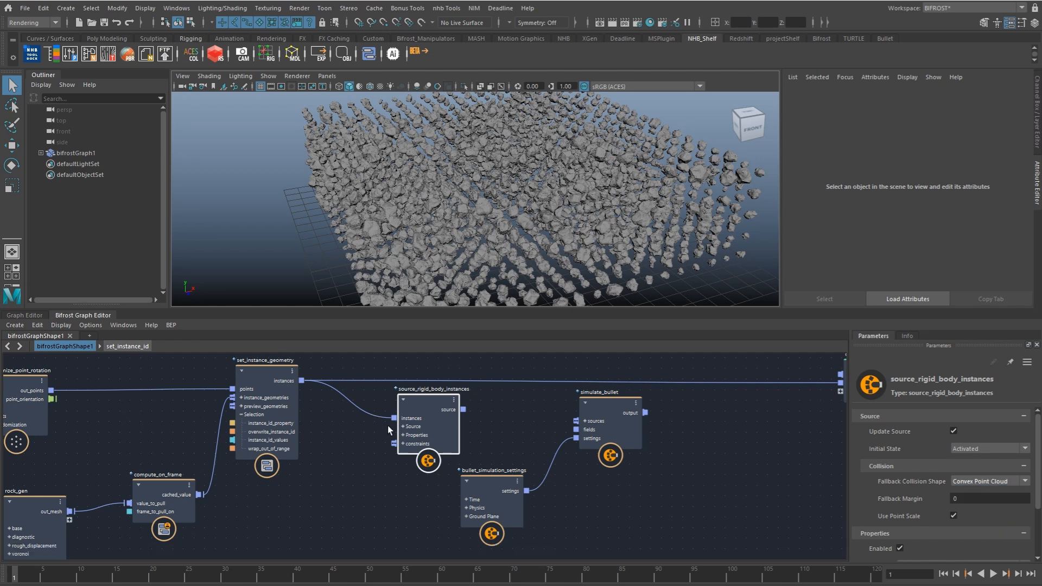
Step: Connect source_rigid_body_instances to simulate_bullet's sources, wire simulate_bullet to the graph output, and cut the direct instances-to-output connection
middle_click_drag(432, 442, 399, 461, "alt")
middle_click_drag(529, 450, 449, 452, "alt")
left_click_drag(350, 431, 466, 441)
left_click_drag(531, 435, 735, 412)
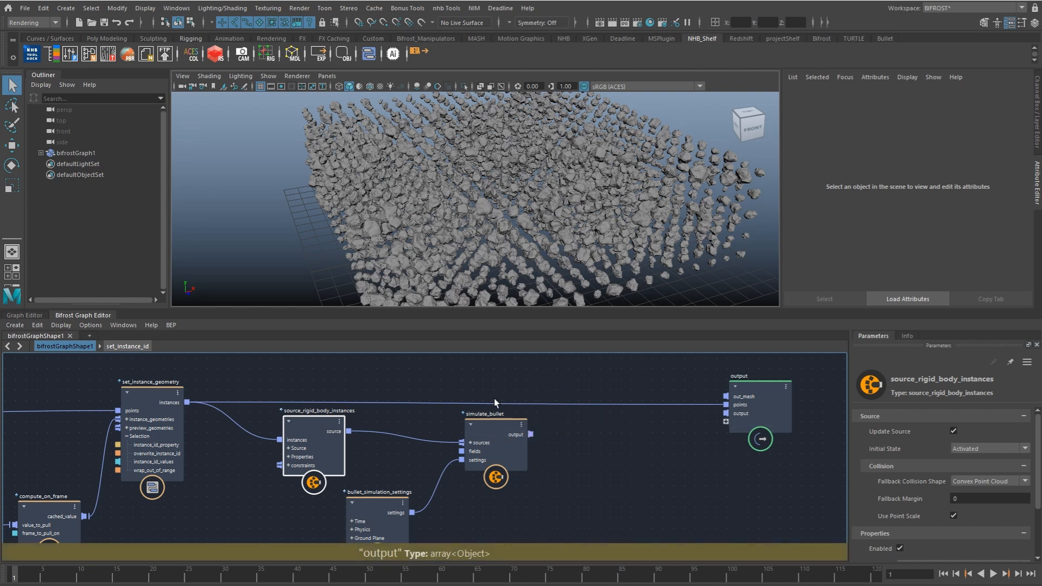
left_click_drag(497, 398, 496, 408, "ctrl+alt+shift")
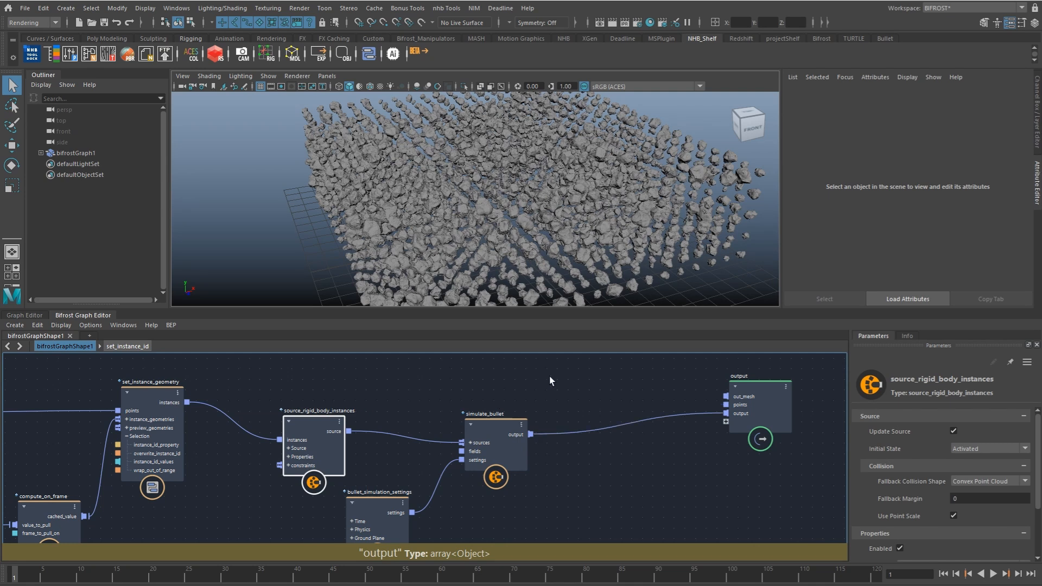
middle_click_drag(626, 385, 631, 386, "alt")
left_click(631, 387)
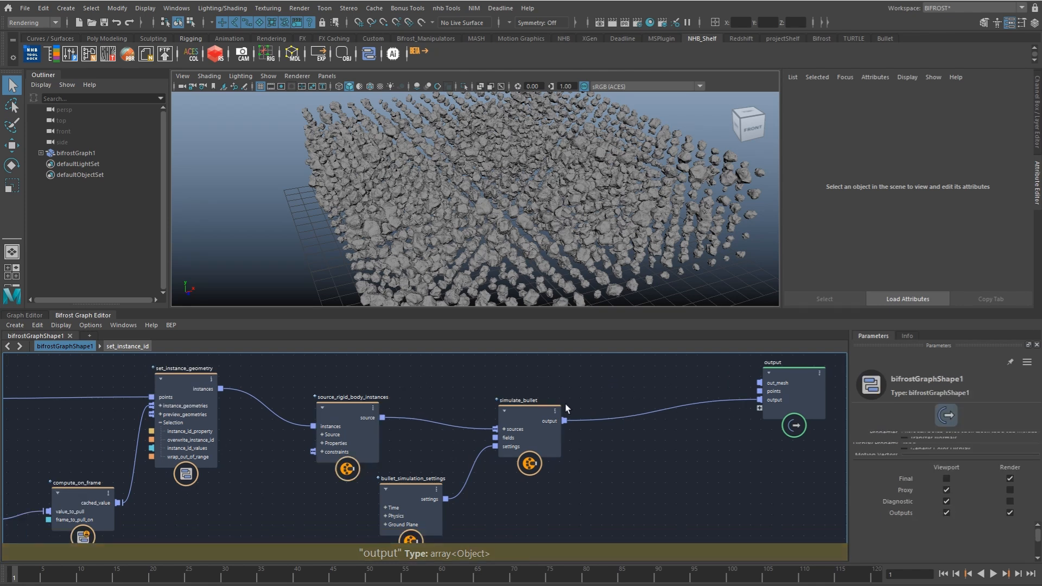
Step: Set the default material's friction to 3 on bullet_simulation_settings
key("a")
left_click_drag(409, 435, 439, 469)
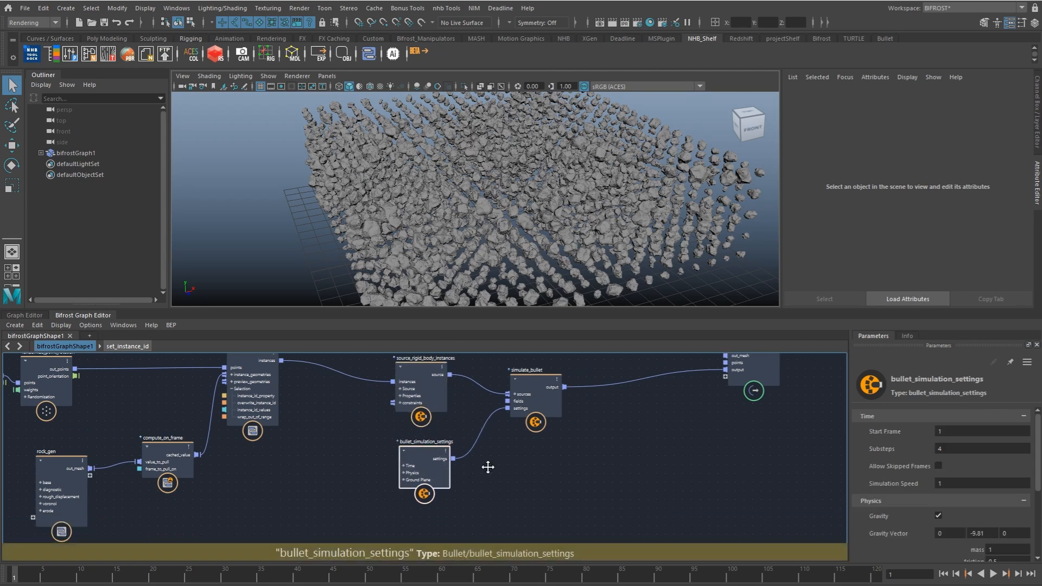
middle_click_drag(489, 467, 475, 474, "alt")
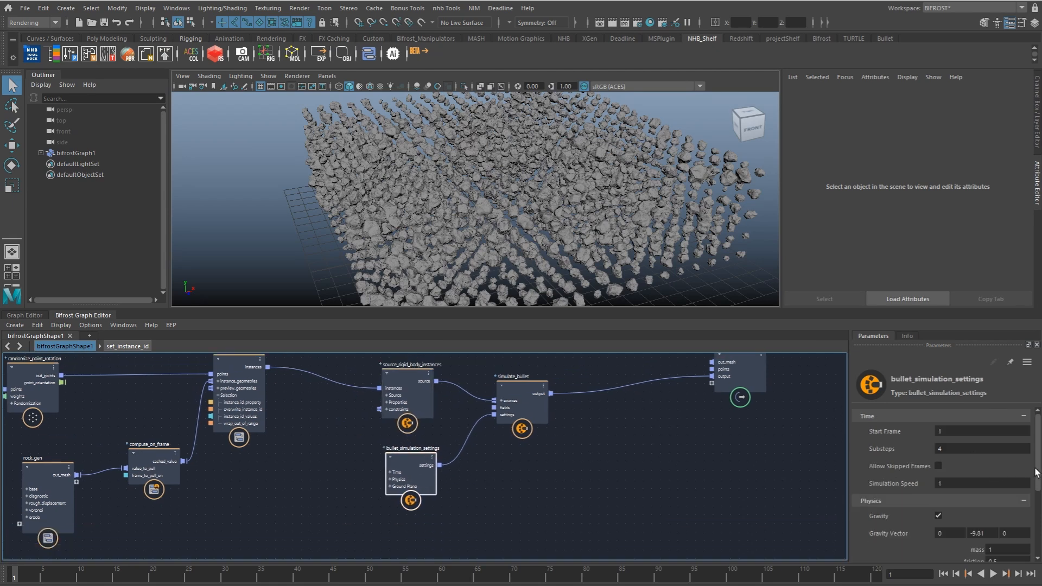
left_click_drag(1037, 469, 1038, 496)
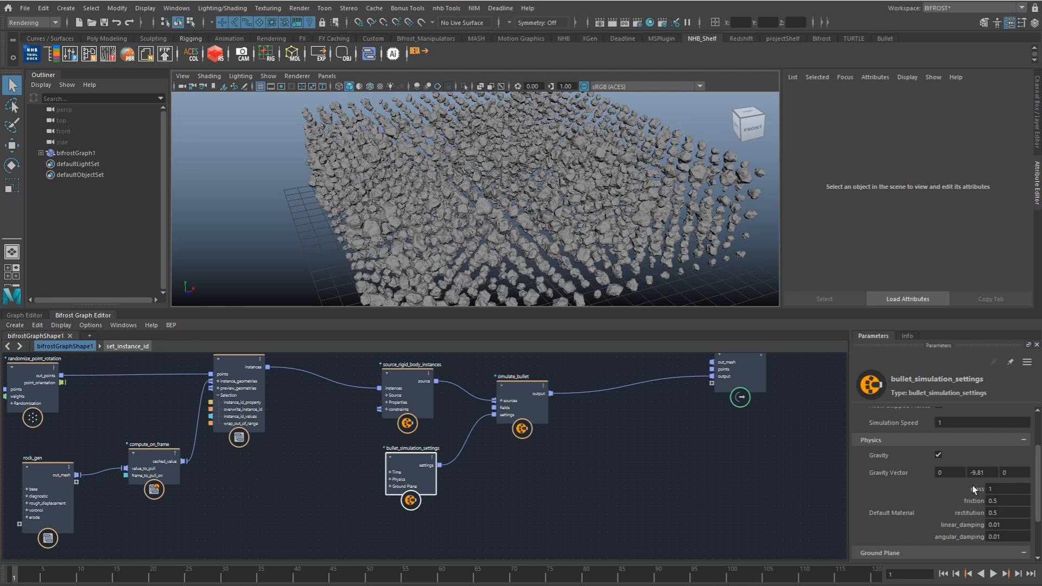
double_click(1004, 500)
type("23")
middle_click_drag(511, 466, 499, 470, "alt")
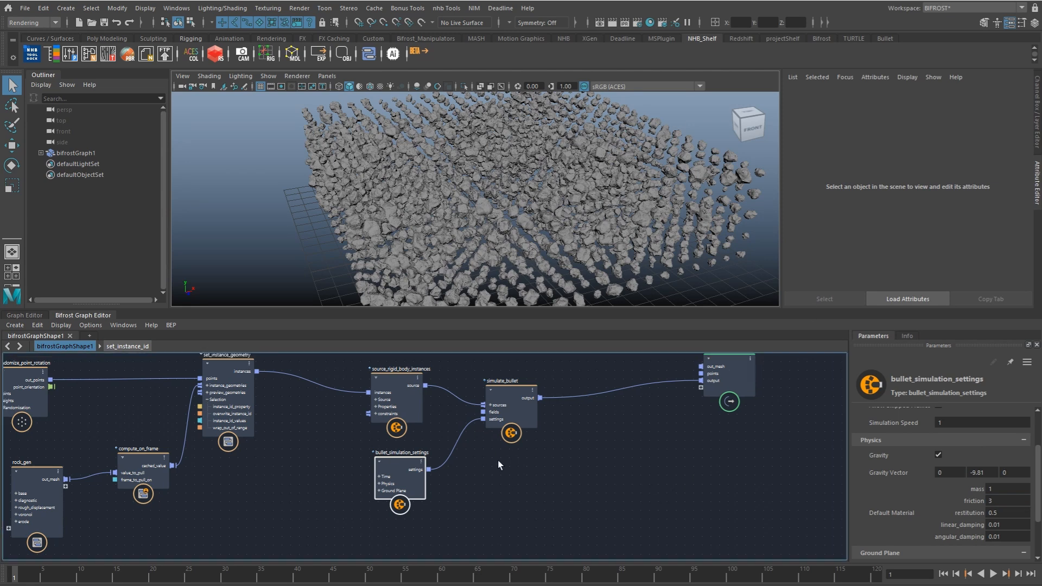
Step: Add a file_cache node below the simulate_bullet output connection
middle_click_drag(504, 471, 519, 516, "alt")
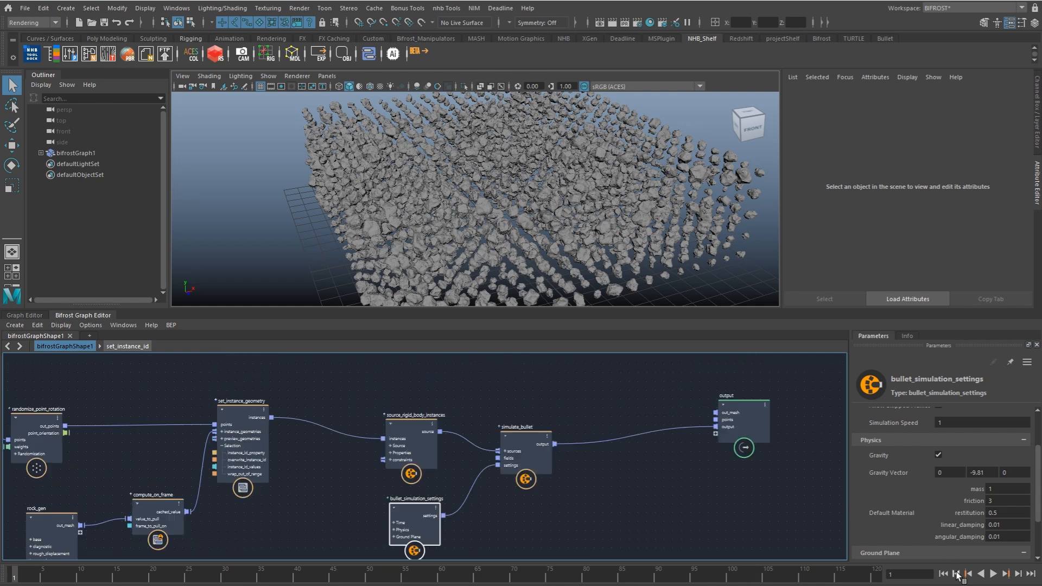
key("Tab")
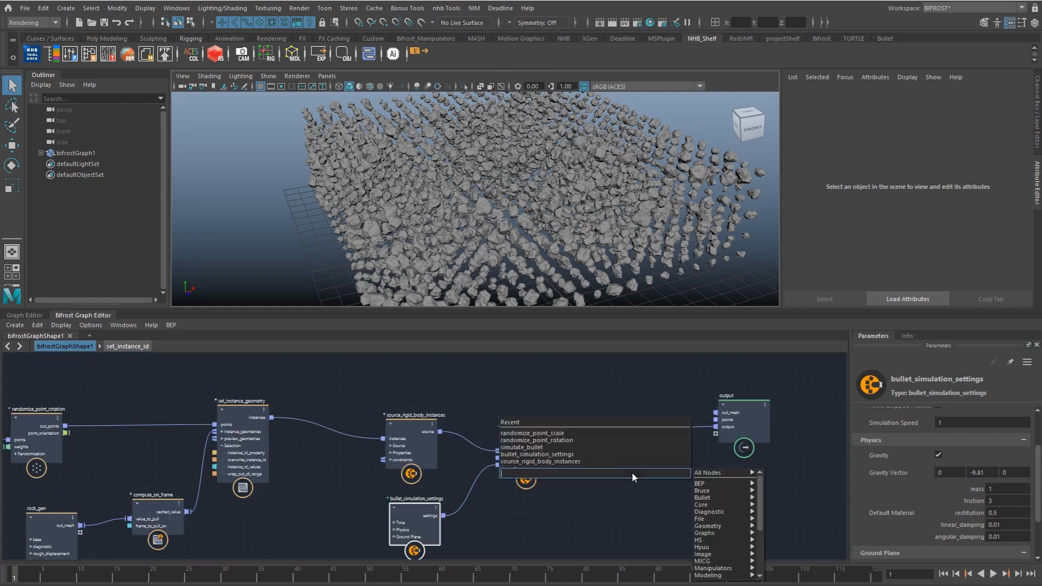
type("cach")
key("Down")
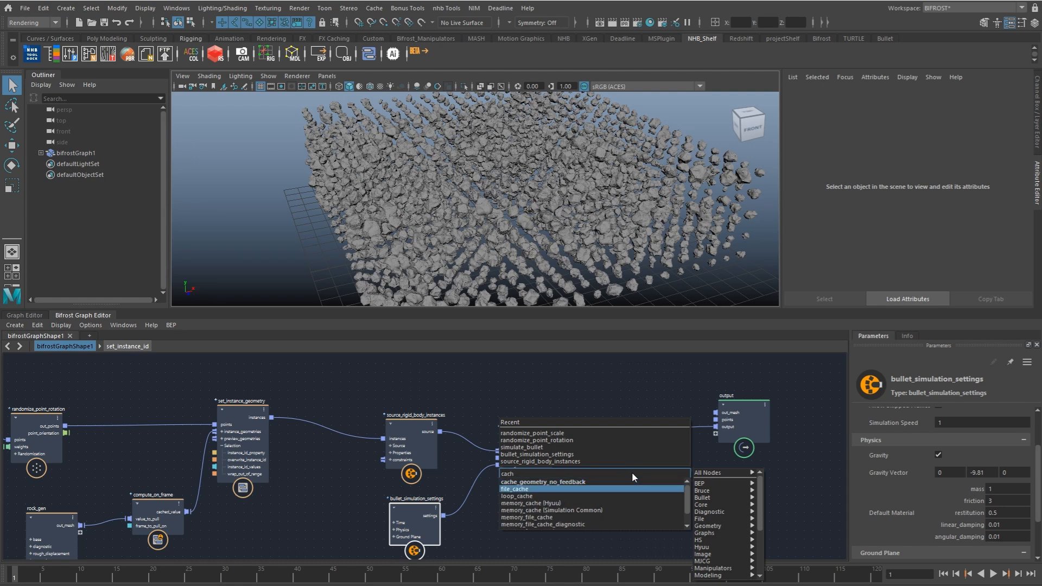
key("Return")
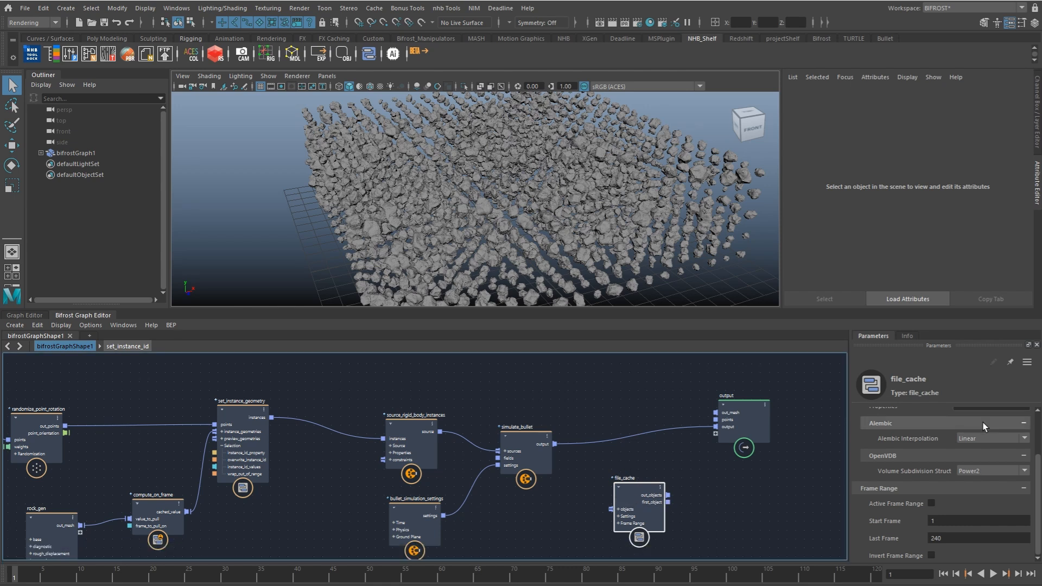
Step: Paste a desktop path ending in file_cache.####.bob as file_cache's Filename and switch its Mode to Write Mode
scroll(1038, 425, "up", 2)
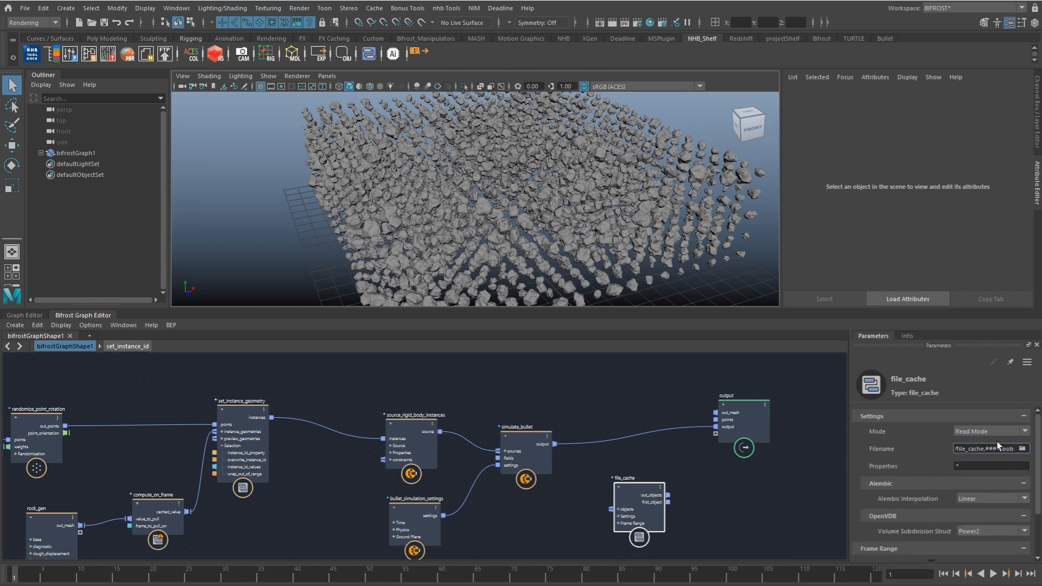
key("ctrl+a")
key("ctrl+v")
key("Return")
left_click(961, 434)
left_click(972, 457)
Step: Position file_cache beside simulate_bullet and set its Properties filter to "* !instance_shape"
middle_click_drag(579, 442, 574, 409, "alt")
middle_click_drag(413, 425, 484, 444, "alt")
middle_click_drag(271, 454, 346, 440, "alt")
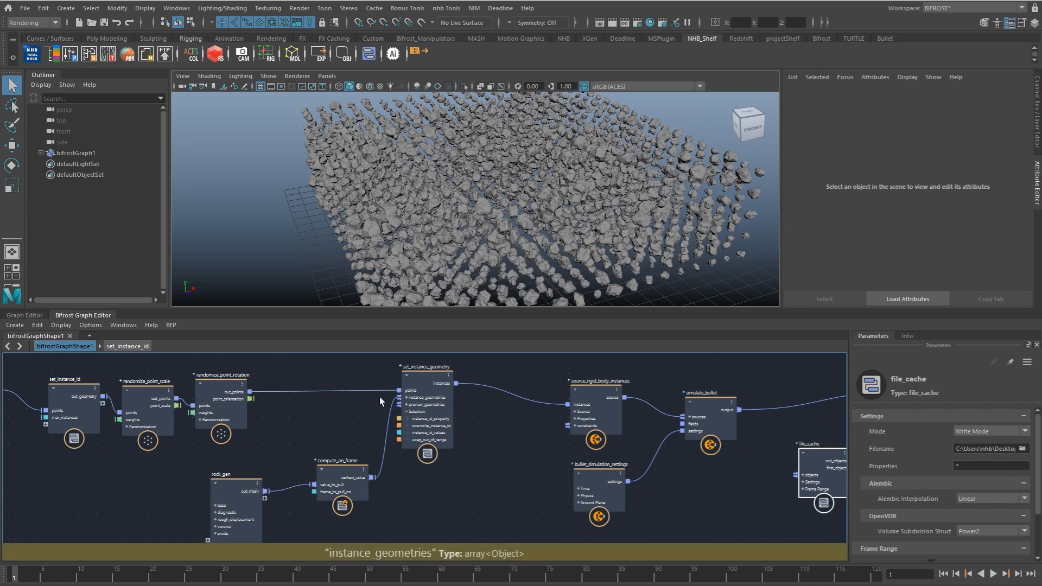
middle_click_drag(488, 447, 375, 446, "alt")
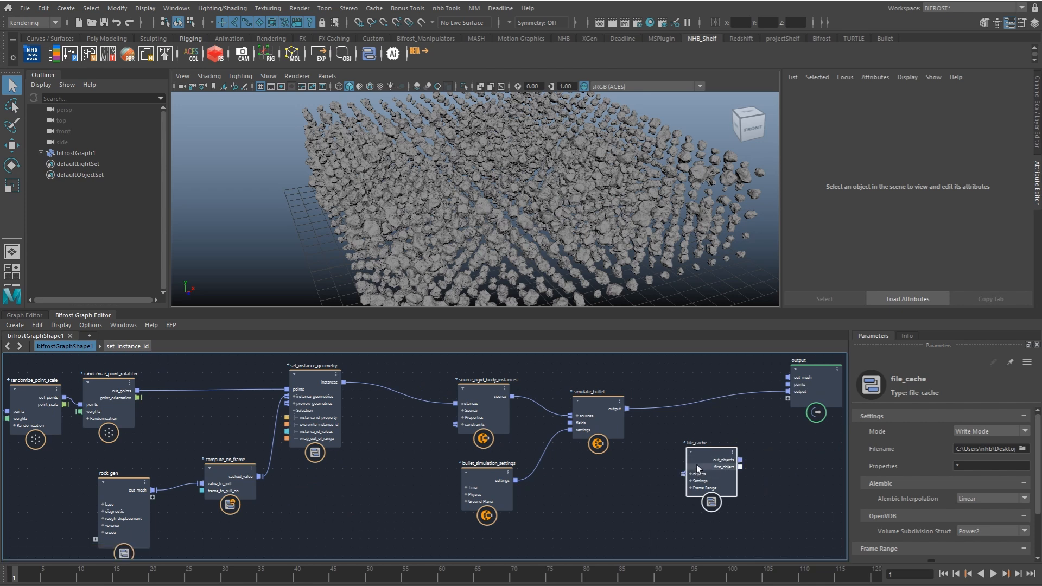
mouse_move(695, 464)
left_mouse_down()
mouse_move(683, 448)
mouse_move(682, 458)
left_mouse_up()
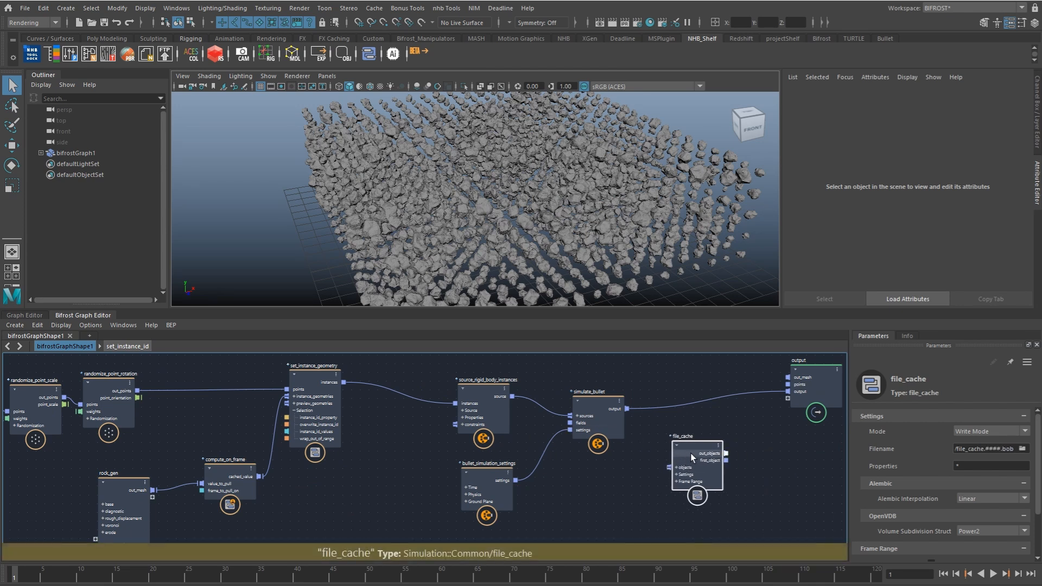
left_click_drag(690, 455, 695, 450)
left_click(970, 466)
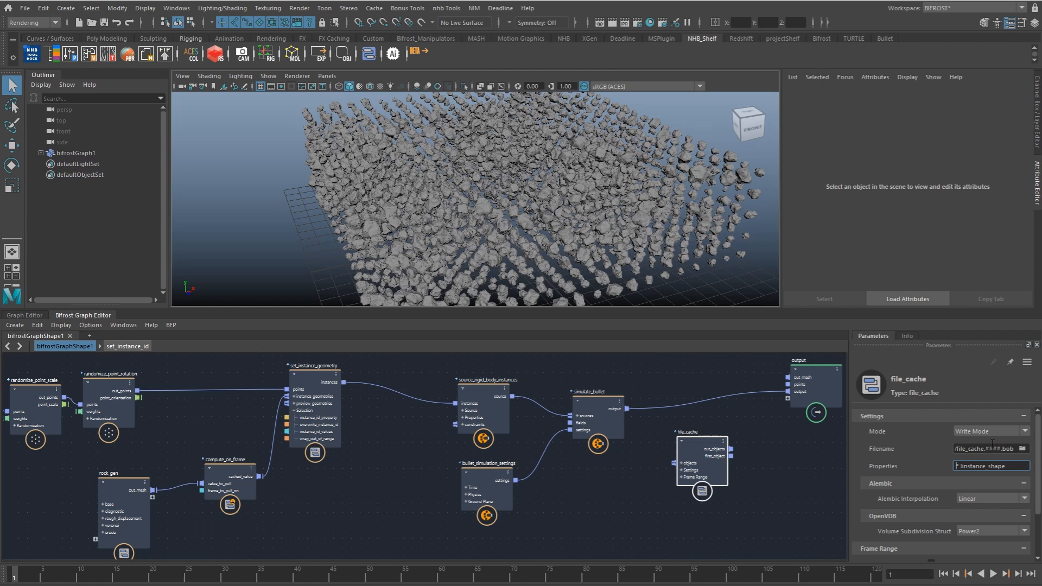
Step: Route simulate_bullet's output through file_cache to the graph output, and play the simulation to about frame 53 to write the cache
left_click_drag(627, 409, 787, 392)
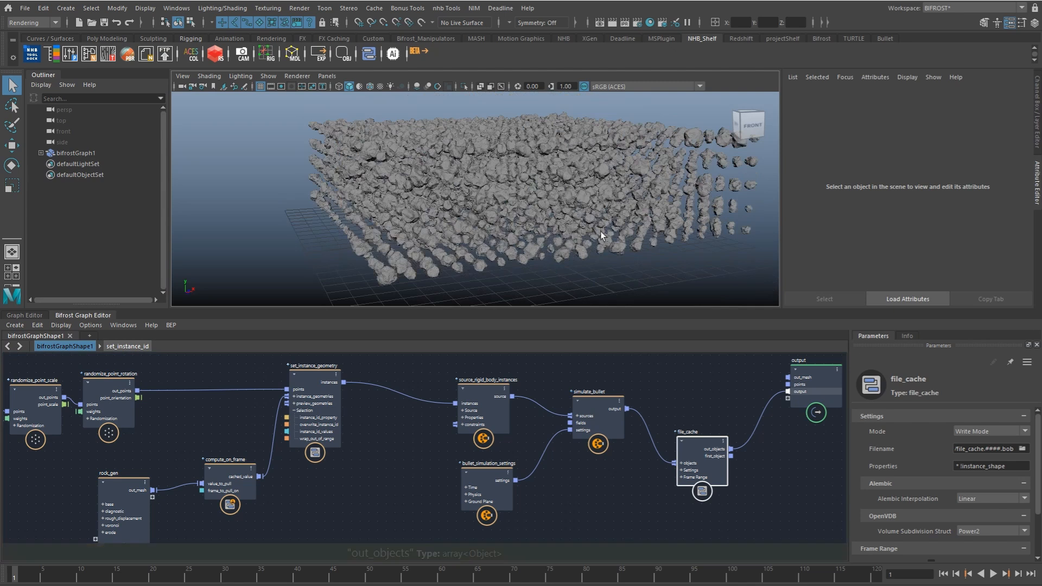
left_click(994, 574)
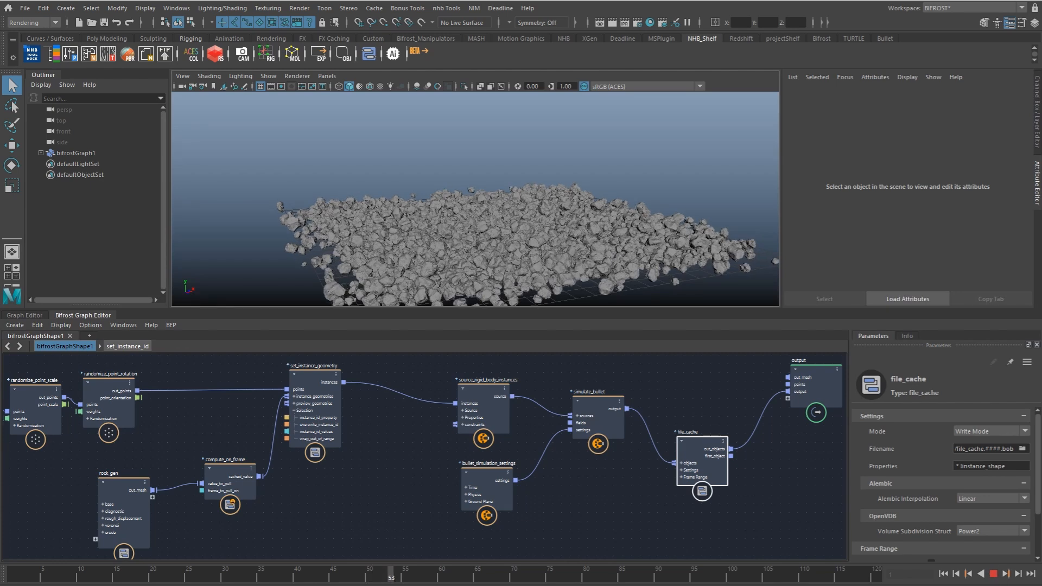
left_click(993, 574)
Step: Switch file_cache to Passthrough Mode and move the node slightly closer to the simulate_bullet connection
middle_click_drag(453, 463, 399, 459, "alt")
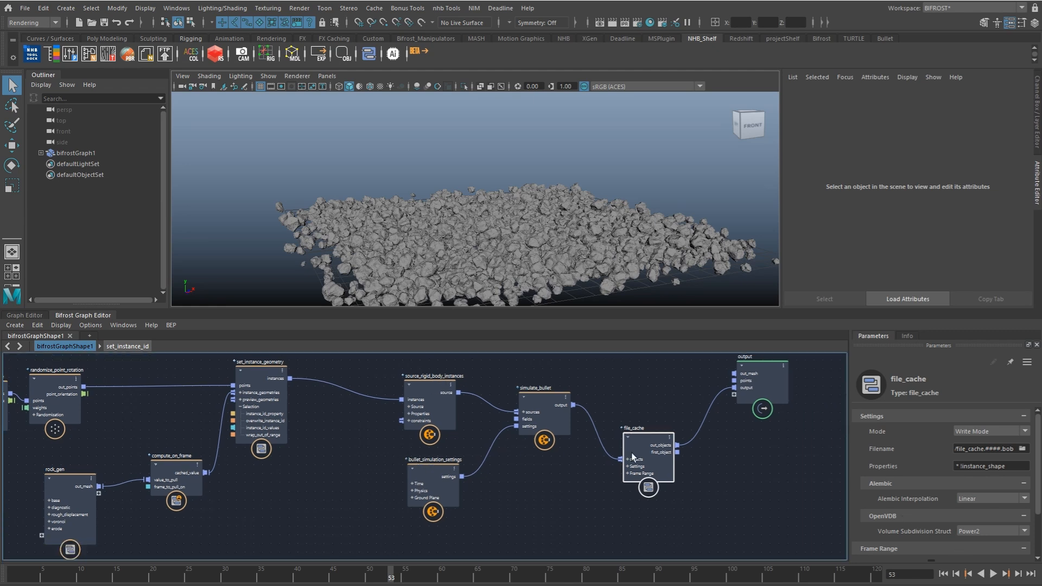
left_click_drag(632, 458, 632, 449)
left_click(989, 431)
left_click(975, 462)
left_click_drag(659, 459, 663, 450)
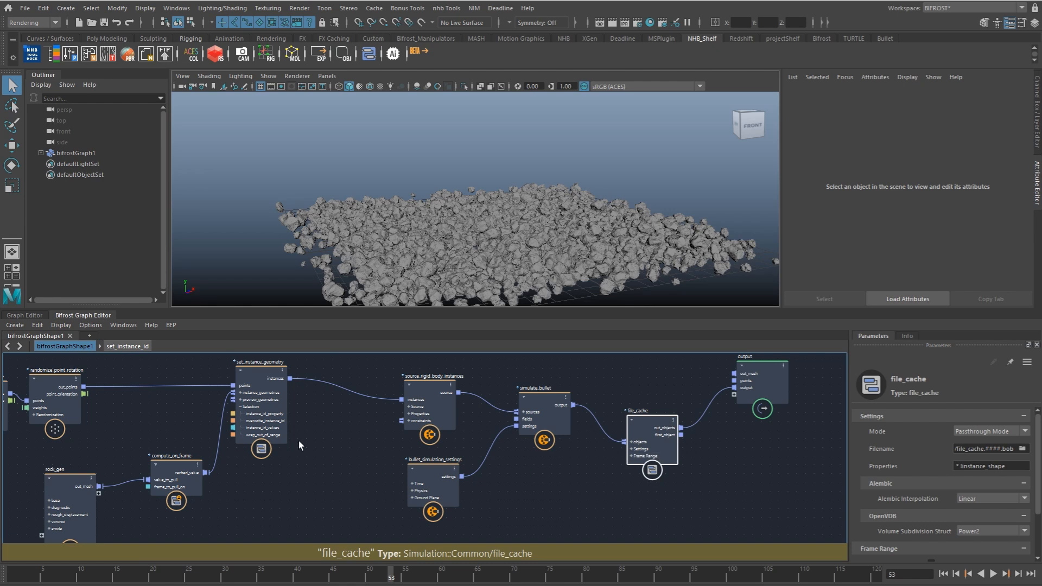
Step: Paste a copy of file_cache and place it above randomize_point_rotation
middle_click_drag(110, 393, 441, 471, "alt")
left_click(382, 395)
key("ctrl+v")
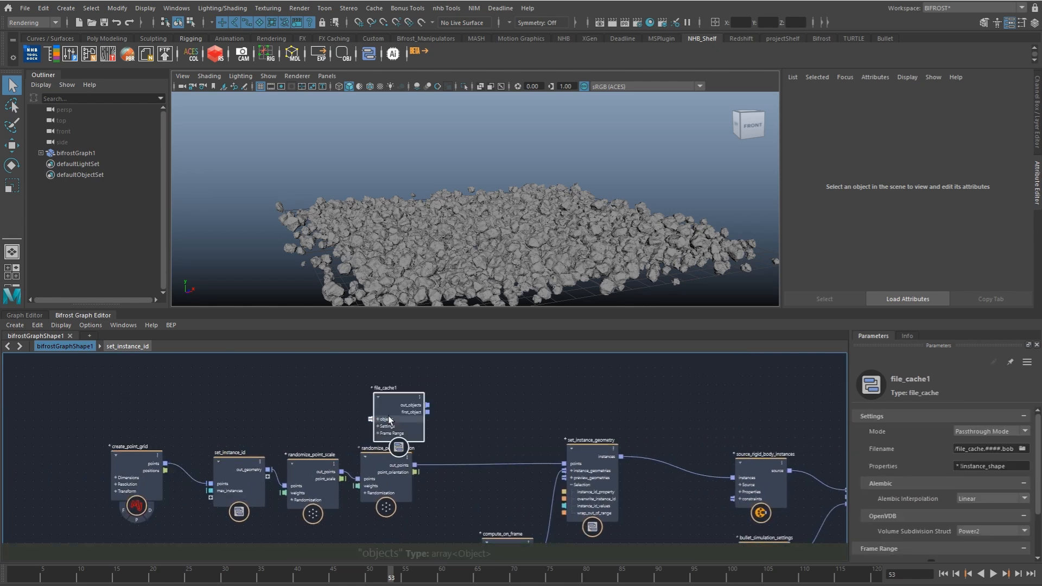
left_click_drag(393, 417, 414, 397)
Step: Point the copied cache node at frame file file_cache.0050.bob and set its Mode to Read Mode
left_click_drag(997, 449, 989, 449)
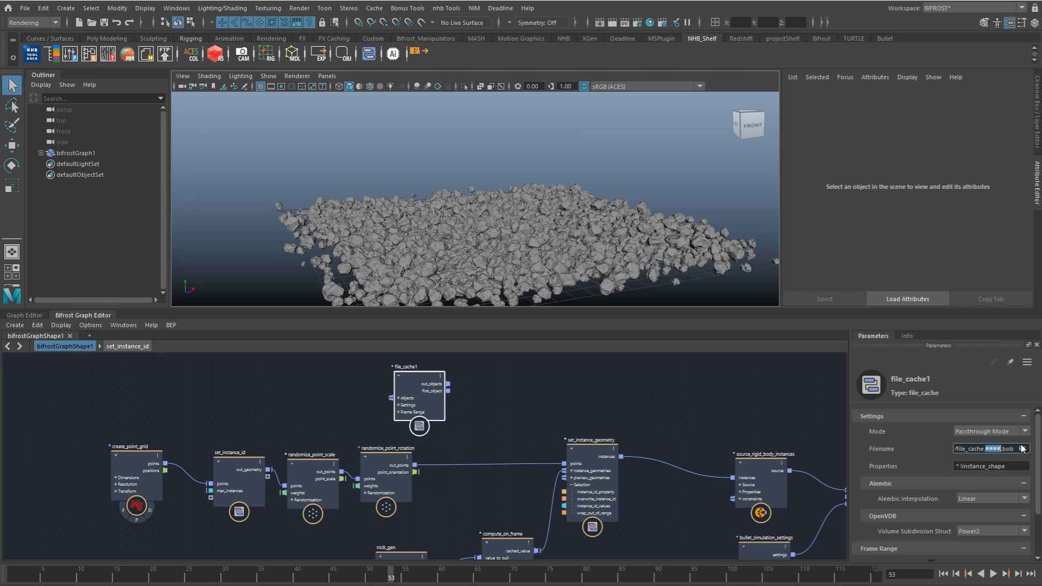
type("005")
left_click(1005, 432)
left_click(976, 461)
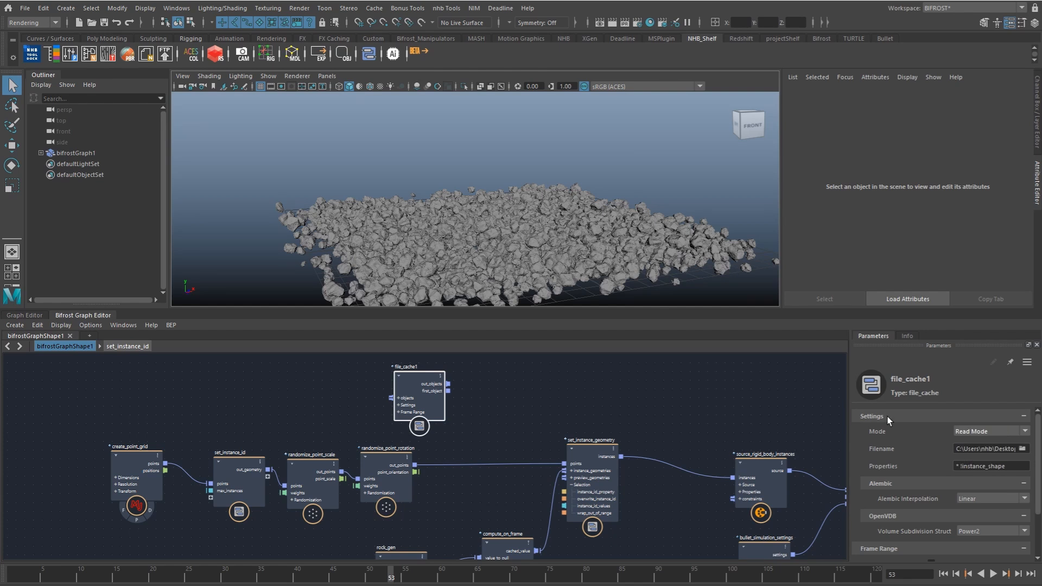
Step: Feed file_cache1's first_object into set_instance_geometry's points in place of randomize_point_rotation, and return to the first frame
left_click(451, 392)
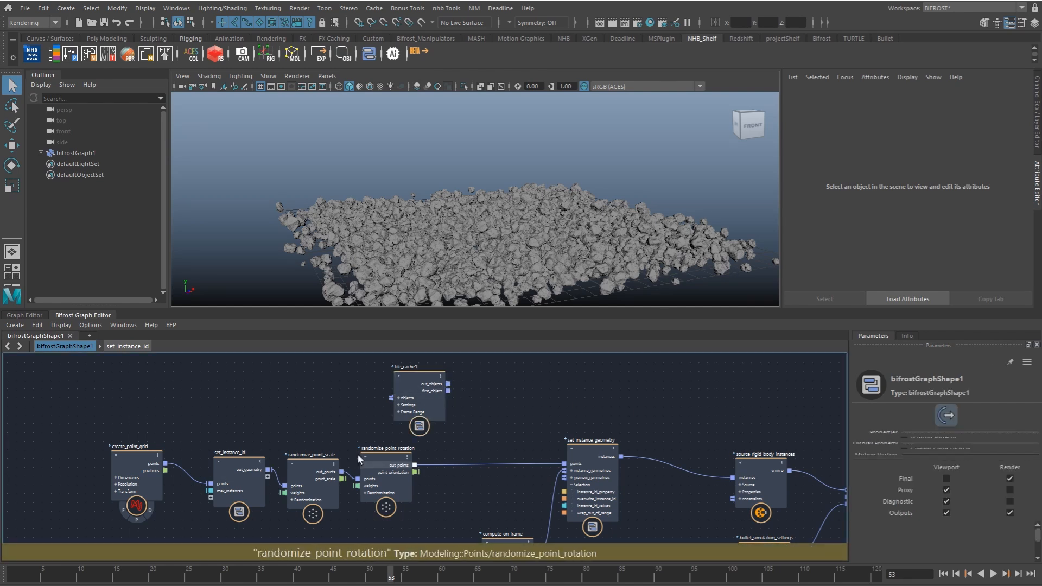
left_click_drag(448, 391, 564, 463)
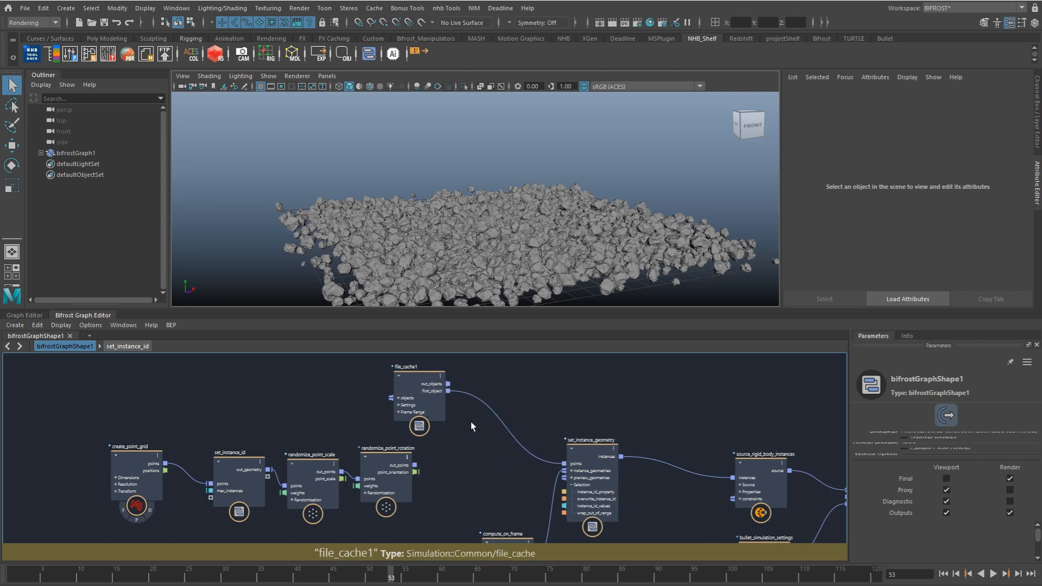
left_click_drag(429, 406, 479, 417)
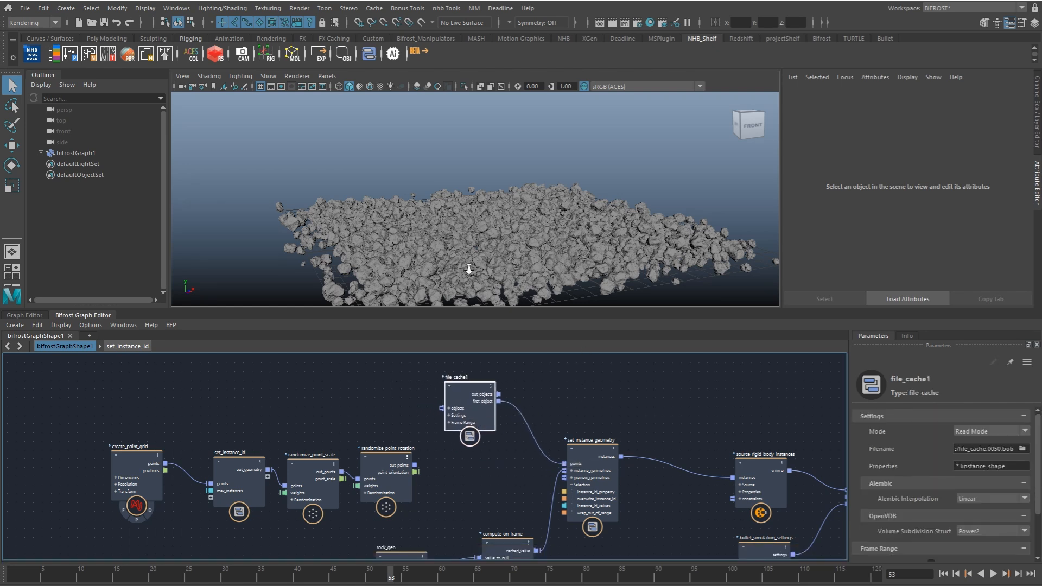
scroll(500, 274, "down", 5)
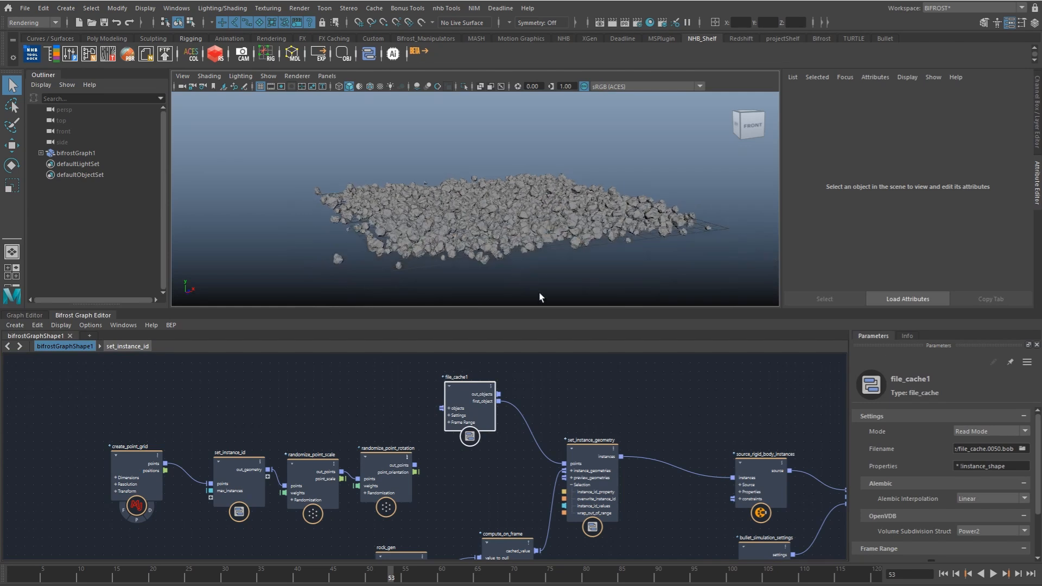
left_click(942, 574)
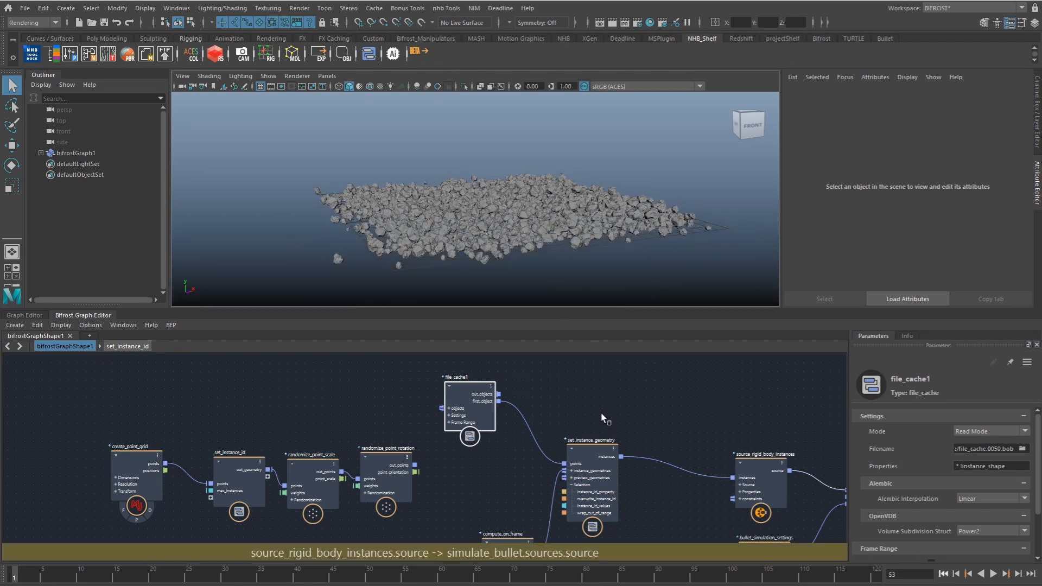
Step: Move simulate_bullet and file_cache farther from source_rigid_body_instances to free space between the nodes
mouse_move(605, 409)
middle_mouse_down("alt")
mouse_move(557, 407)
mouse_move(413, 354)
middle_mouse_up("alt")
mouse_move(580, 394)
middle_mouse_down("alt")
mouse_move(520, 383)
mouse_move(393, 403)
middle_mouse_up("alt")
left_click_drag(569, 467, 550, 432)
left_click_drag(437, 385, 665, 473)
left_click_drag(461, 440, 611, 424)
left_click(469, 445)
scroll(513, 422, "up", 1)
middle_click_drag(518, 424, 526, 451, "alt")
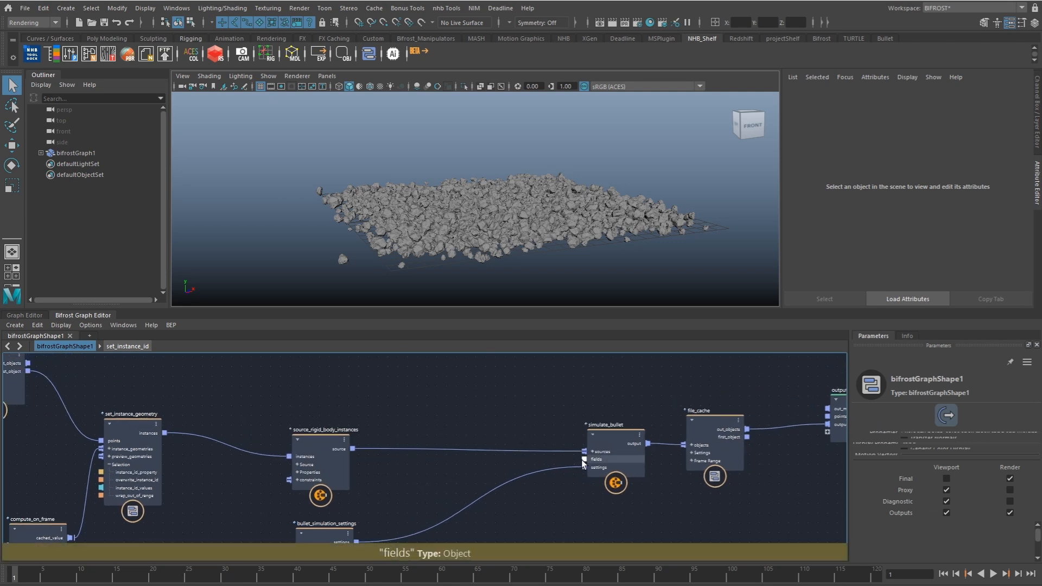
Step: Add a bullet_fields node from the Bullet category and place it above simulate_bullet
right_click(510, 395)
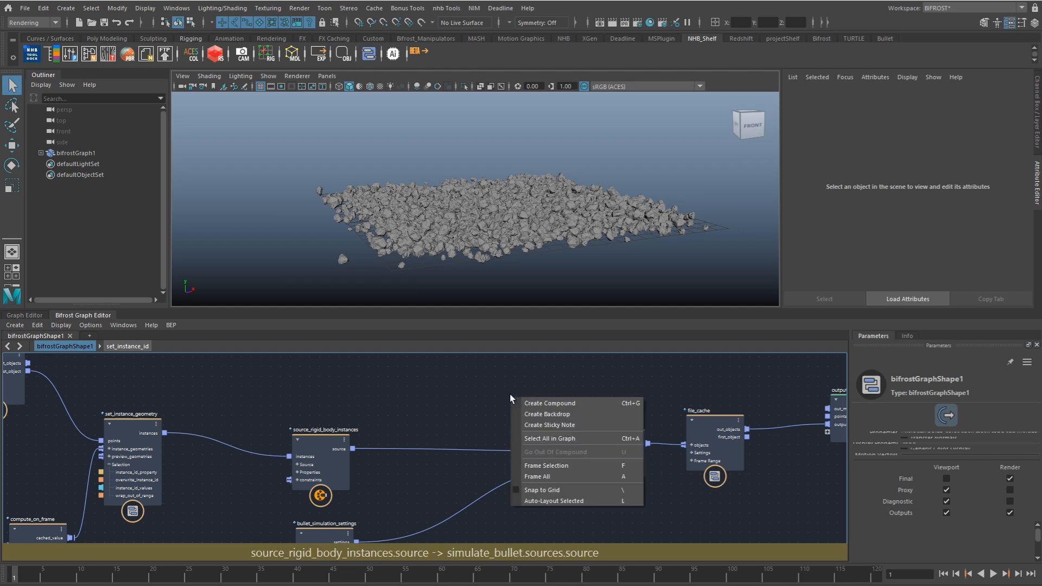
left_click(480, 402)
key("Tab")
mouse_move(562, 416)
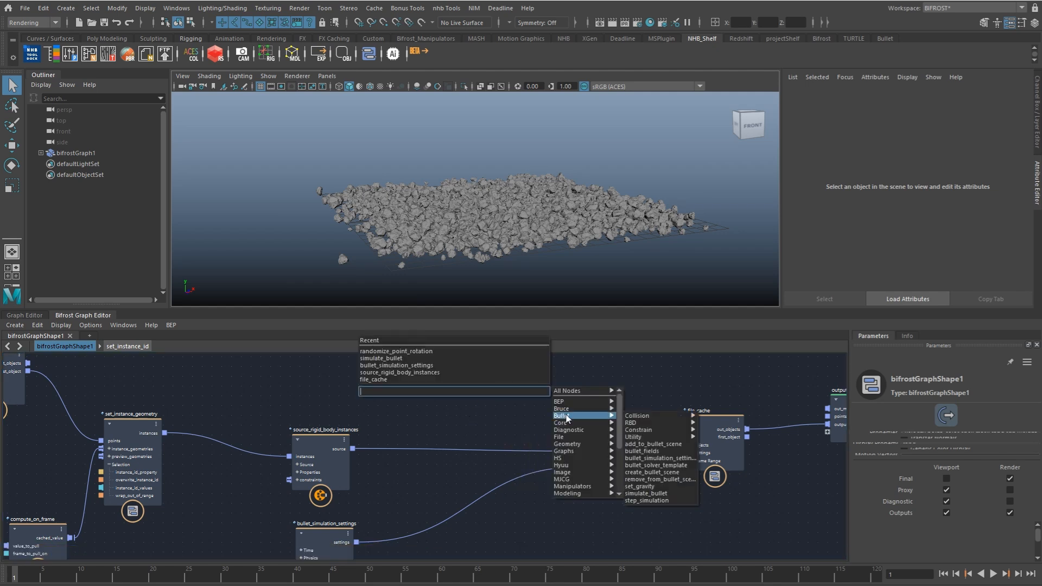
left_click(631, 452)
left_click_drag(507, 423, 516, 389)
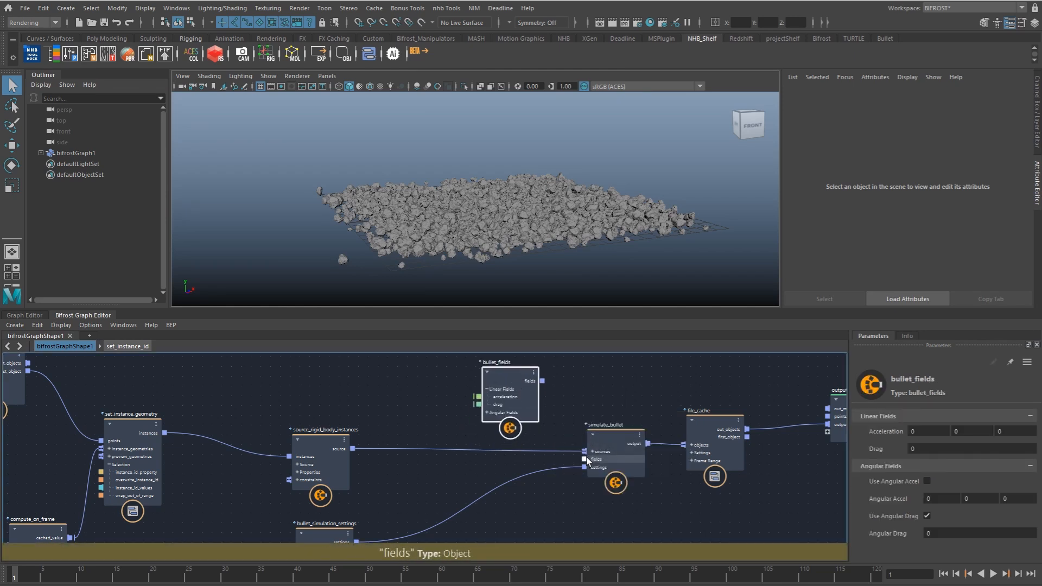
Step: Connect bullet_fields to simulate_bullet's fields input and add a fractal_turbulence_field node beside bullet_fields
left_click_drag(585, 460, 542, 381)
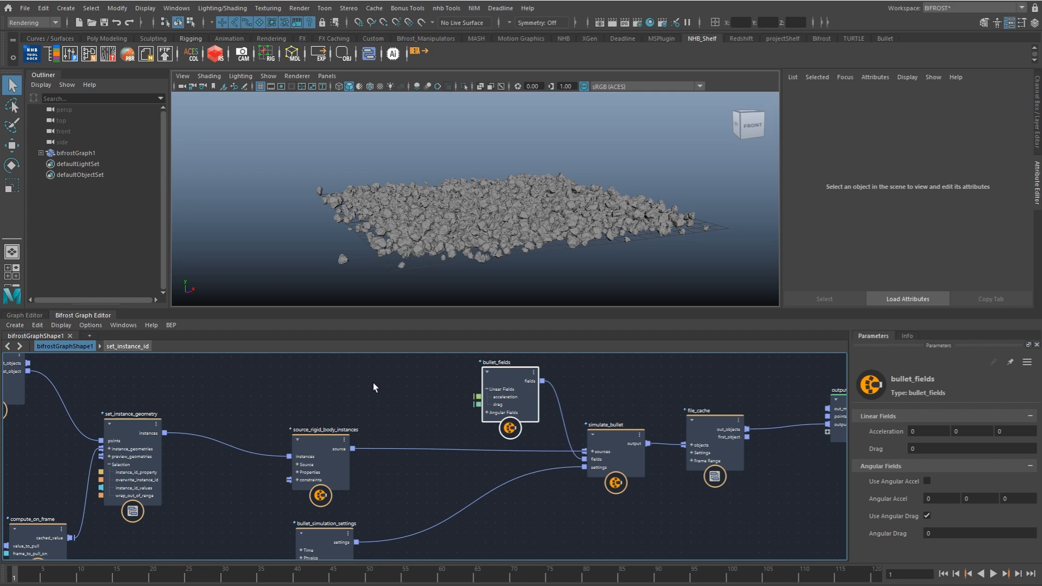
middle_click_drag(366, 398, 385, 468, "alt")
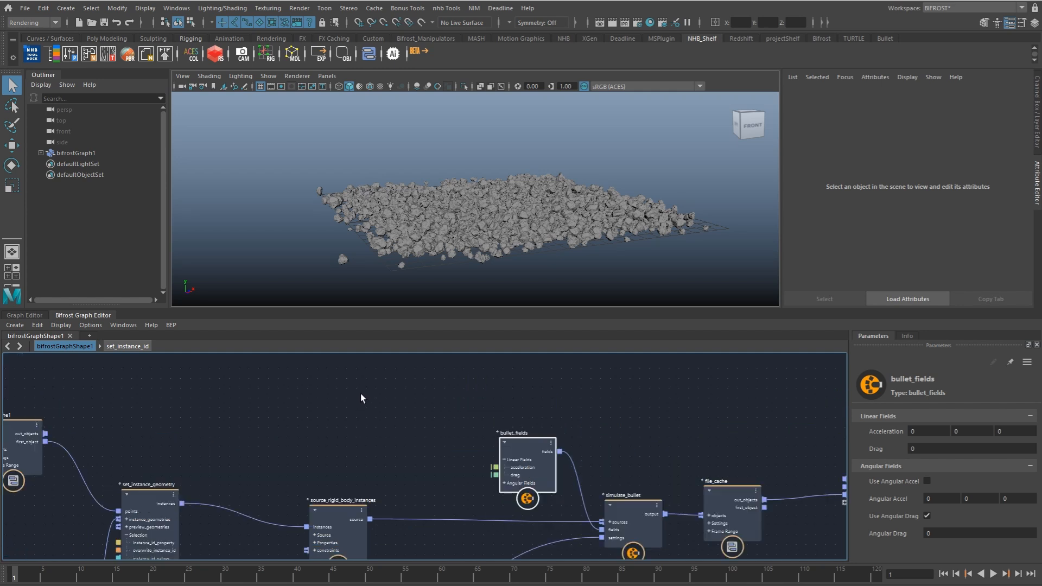
left_click(361, 394)
key("Tab")
type("turbu")
key("Down")
key("Down")
key("Down")
key("Down")
key("Return")
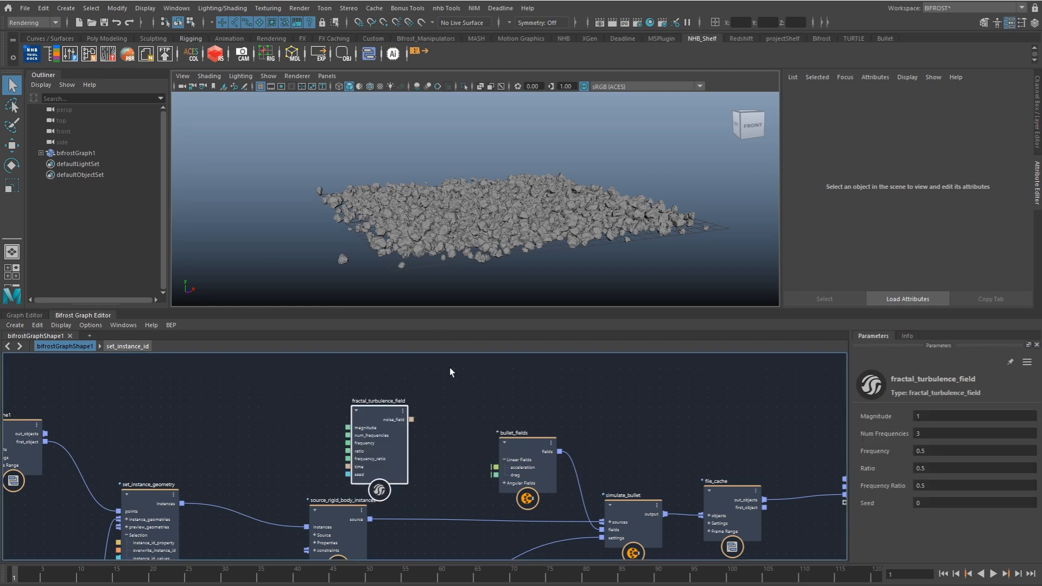
Step: Add a vector_field_scope node with Divisions set to 10 and feed fractal_turbulence_field's noise_field into its vector_field
left_click(462, 372)
key("Tab")
type("vfs")
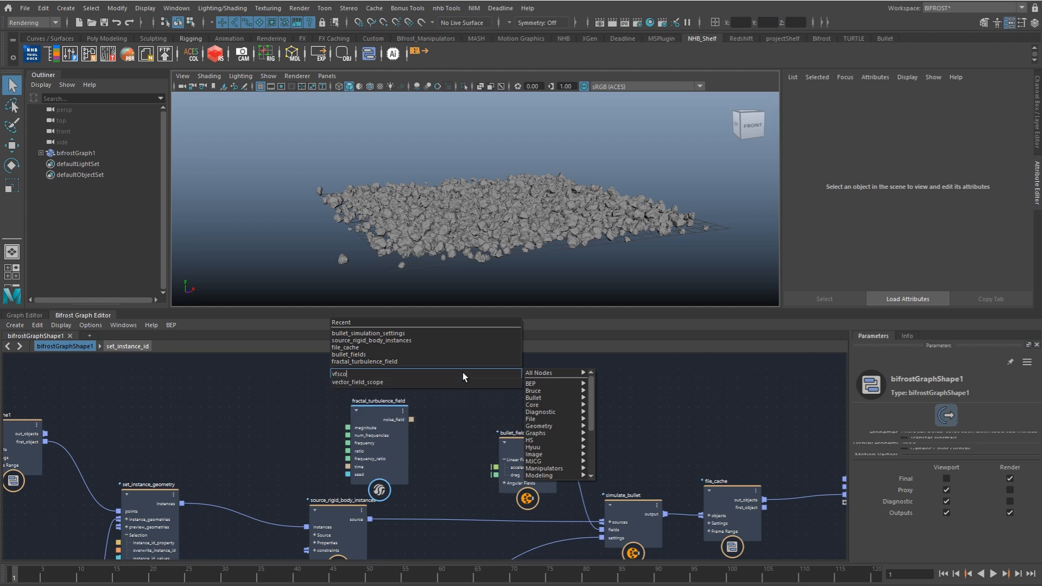
key("Down")
key("Return")
left_click_drag(452, 415, 516, 385)
left_click(984, 532)
type("10")
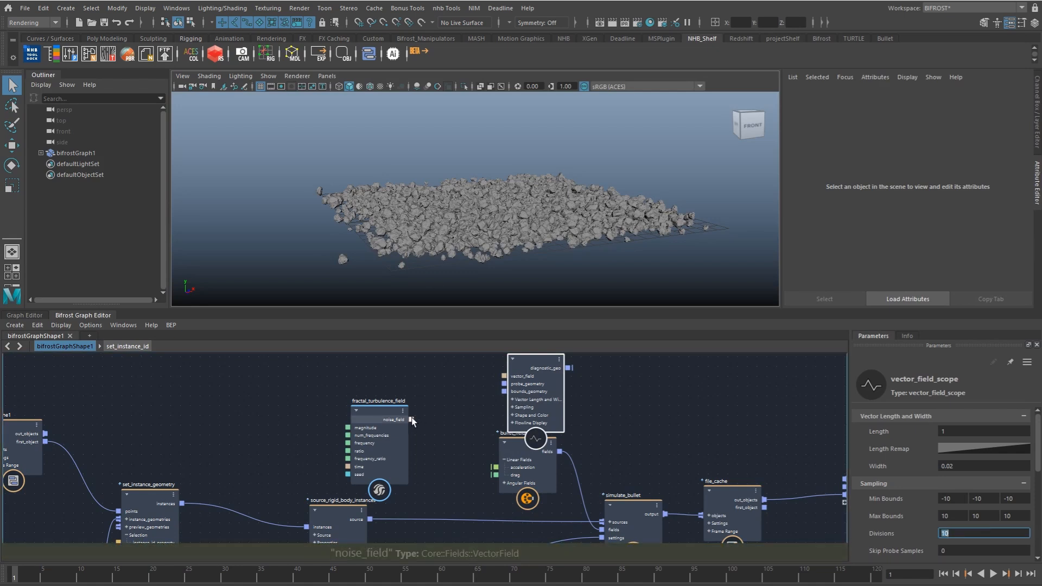
left_click_drag(412, 419, 506, 374)
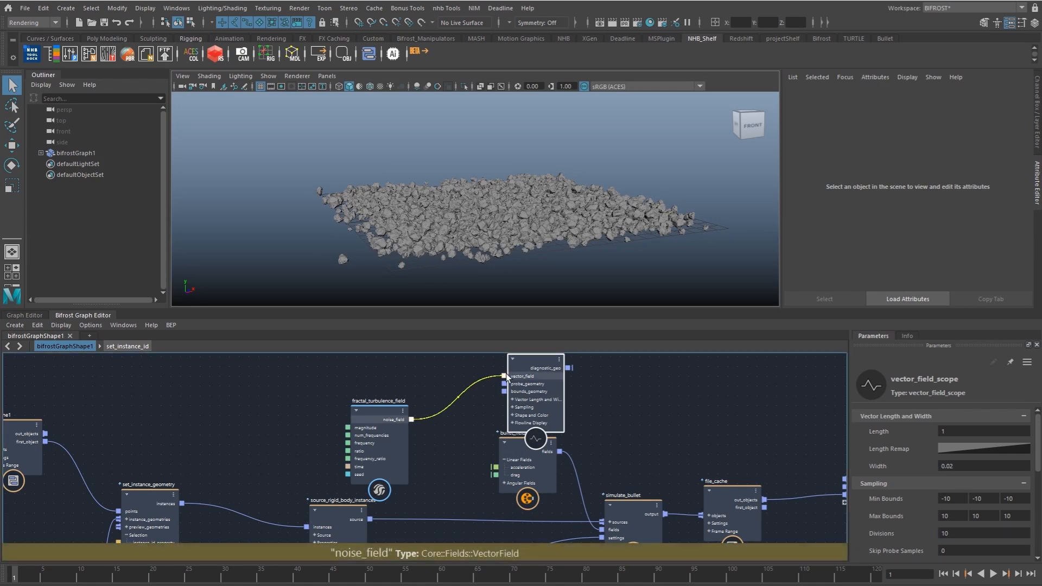
Step: Add a terminal node and connect vector_field_scope's diagnostic_geo to its diagnostic input
left_click(580, 382)
key("Tab")
type("tr")
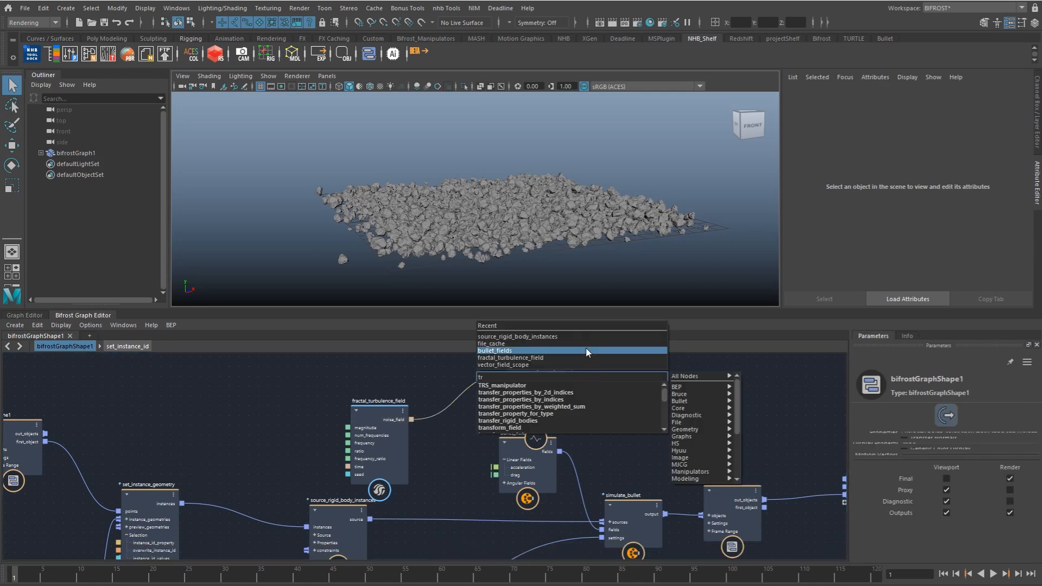
key("BackSpace")
type("er")
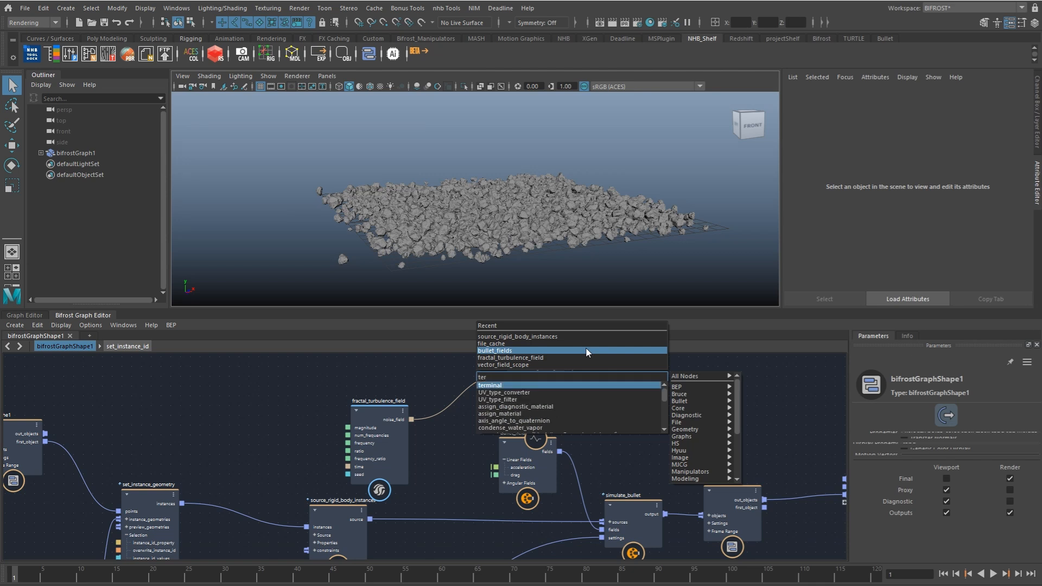
key("Return")
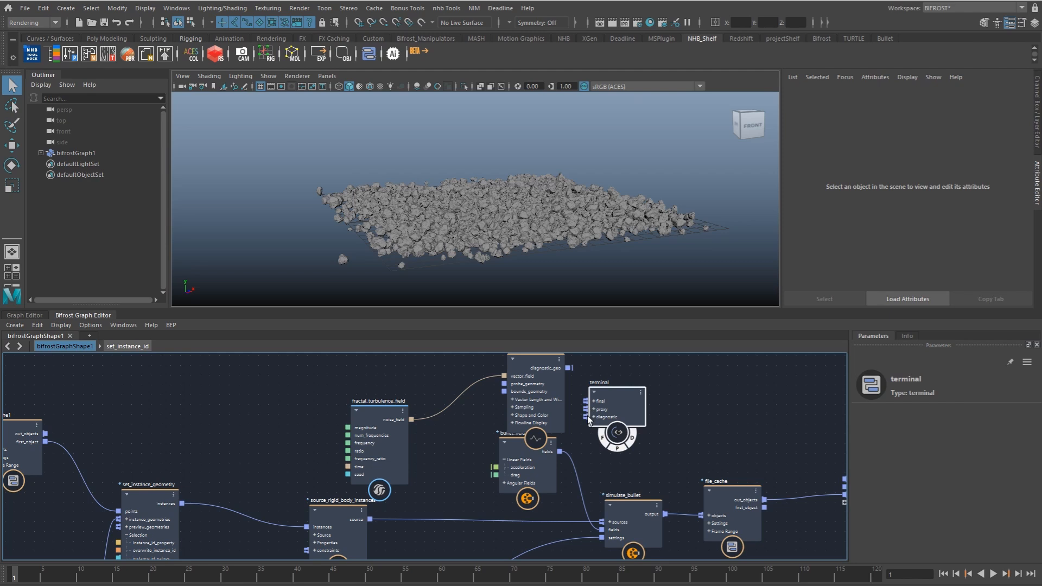
left_click_drag(589, 416, 617, 385)
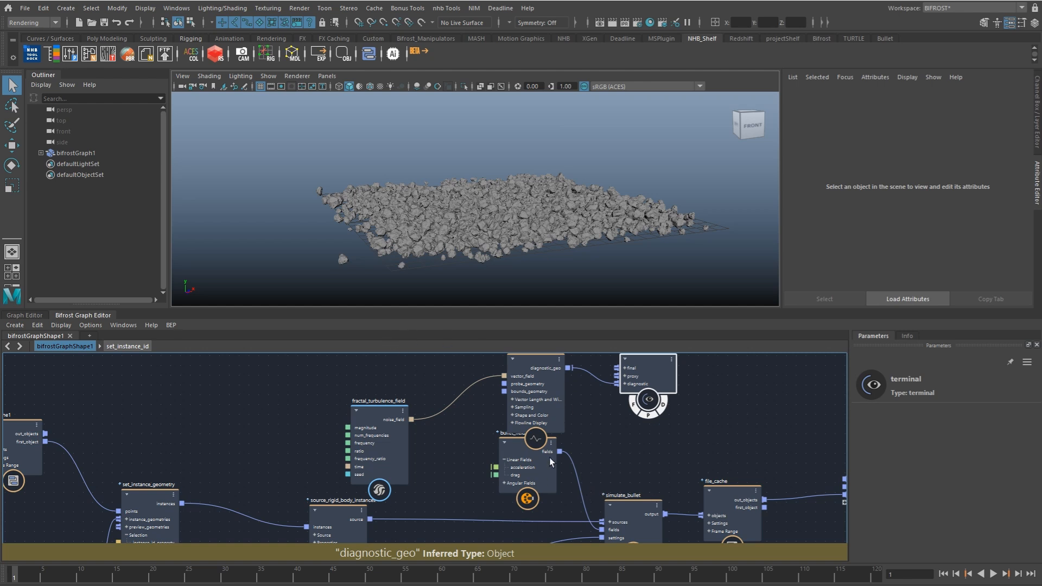
Step: Disconnect file_cache's out_objects from the output node to hide the rocks in the viewport
middle_click_drag(594, 452, 506, 444, "alt")
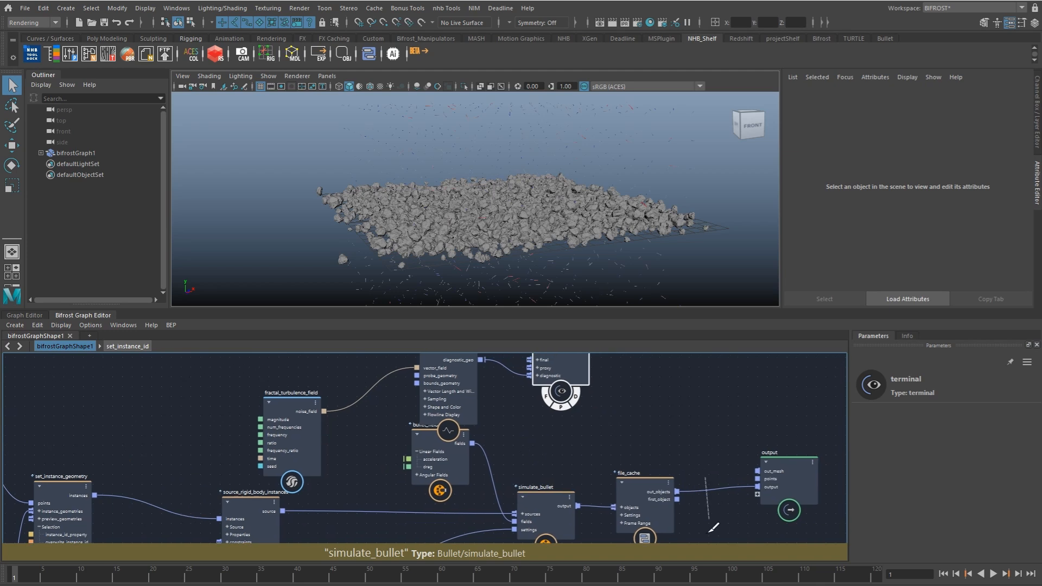
left_click_drag(705, 478, 700, 525, "ctrl+alt")
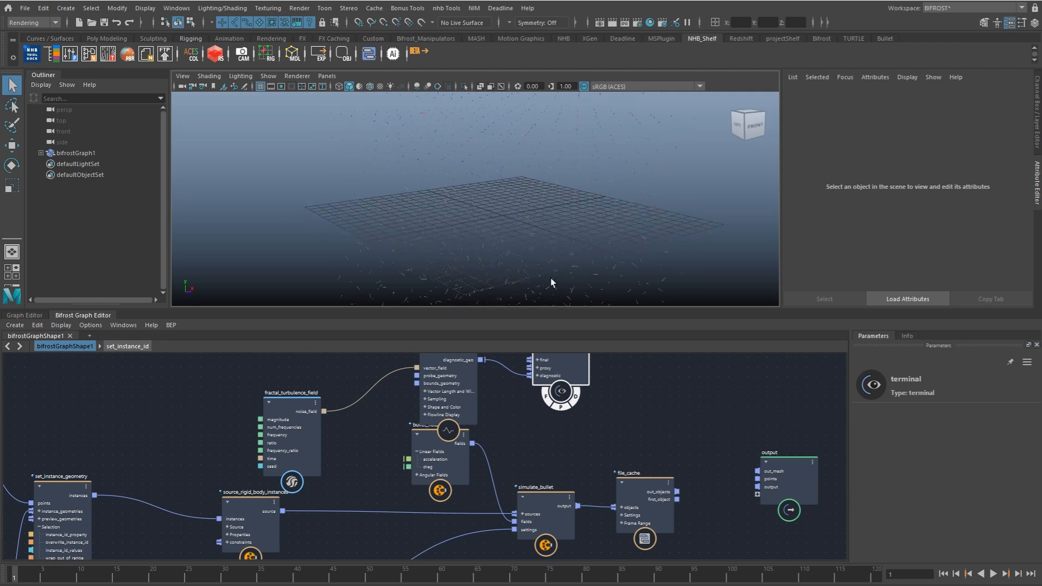
left_click(572, 286)
Step: Spread out the fractal_turbulence_field, vector_field_scope and terminal nodes so the scope no longer overlaps bullet_fields
left_click_drag(301, 426, 319, 377)
middle_click_drag(323, 369, 320, 425, "alt")
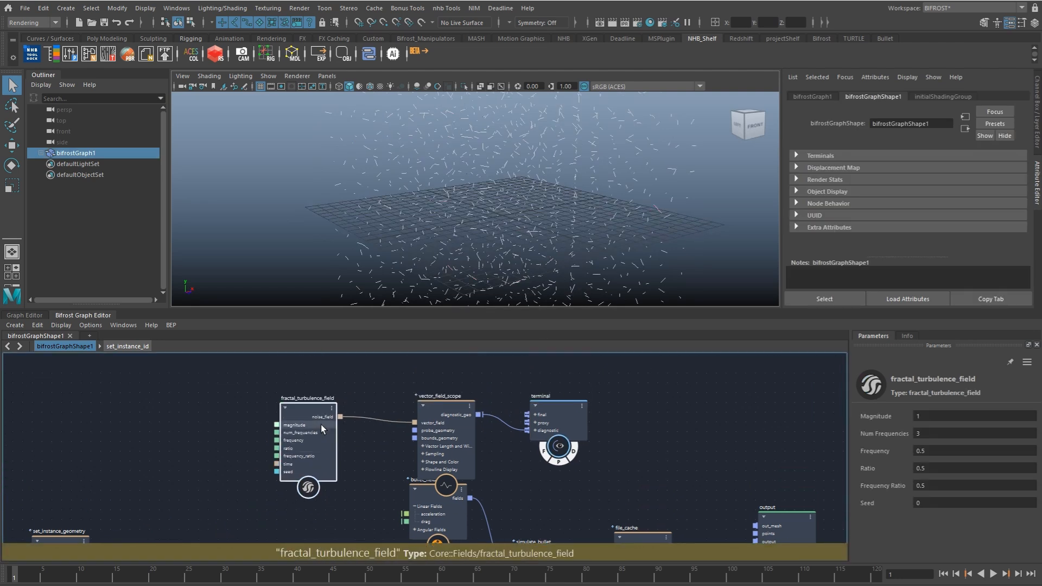
left_click_drag(321, 424, 308, 426)
left_click_drag(452, 438, 499, 416)
left_click_drag(554, 414, 591, 393)
Step: Set vector_field_scope's Flowline Length In Sec to 7.1 and view the flowlines from several angles
left_click(501, 417)
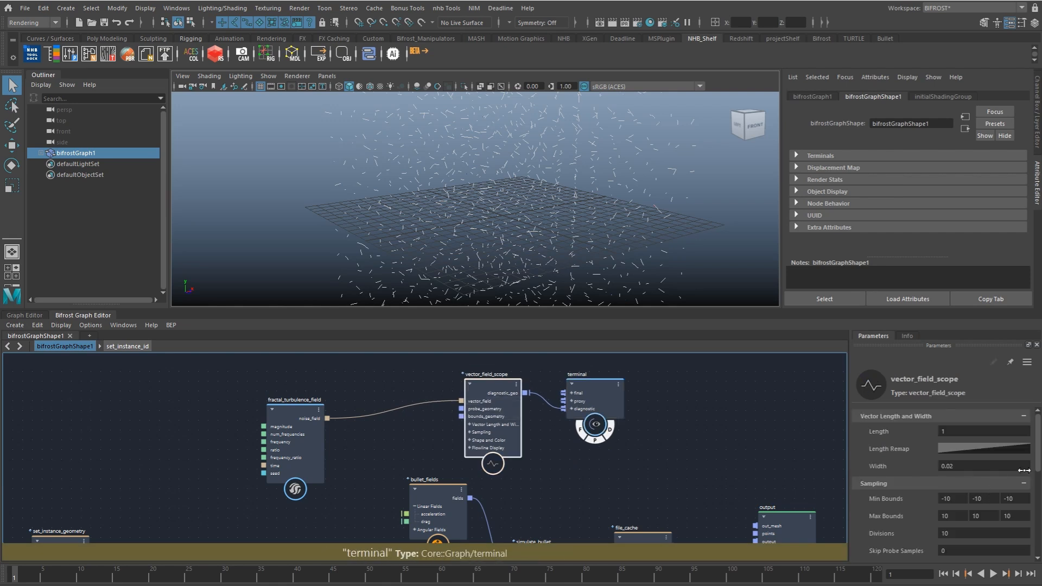
scroll(1024, 470, "down", 5)
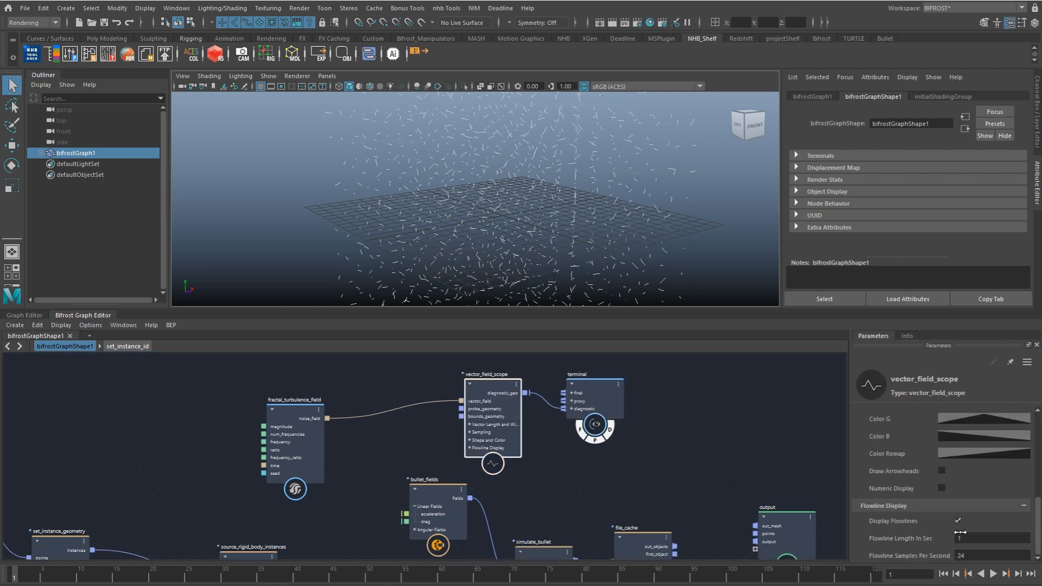
left_click_drag(963, 539, 1037, 539, "ctrl")
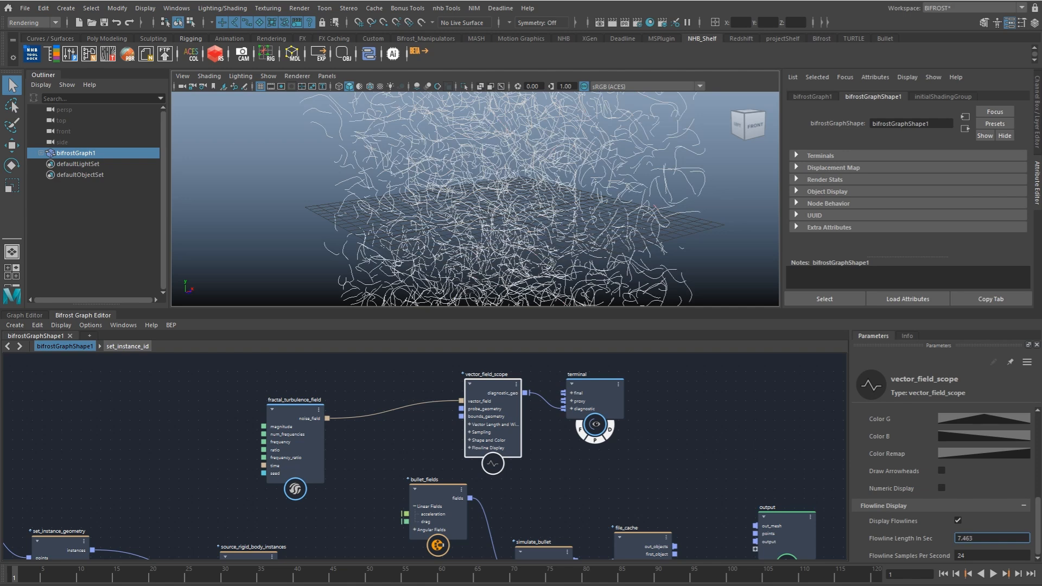
left_click_drag(685, 291, 578, 233, "alt")
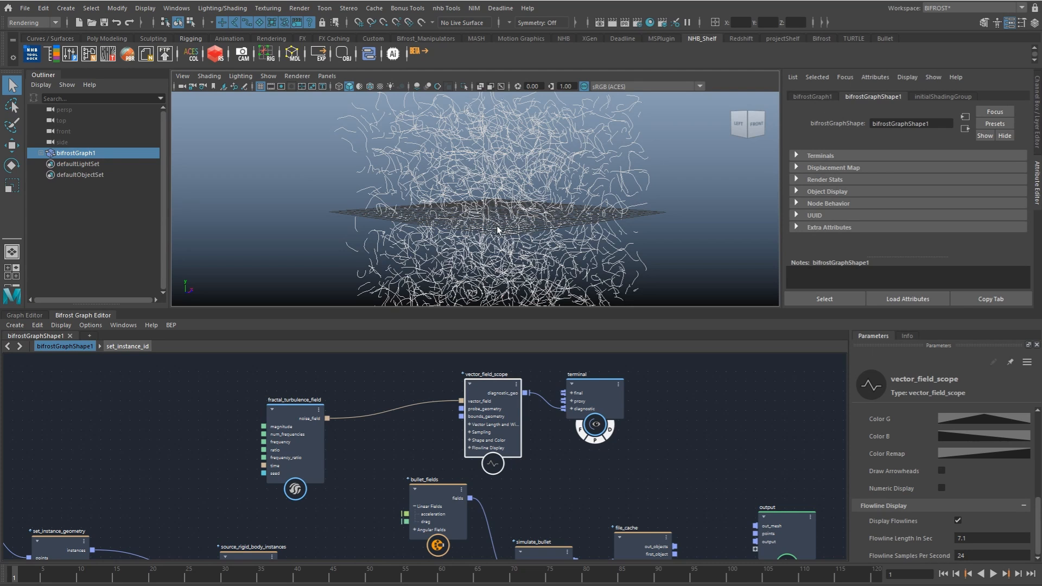
left_click_drag(546, 234, 390, 233, "alt")
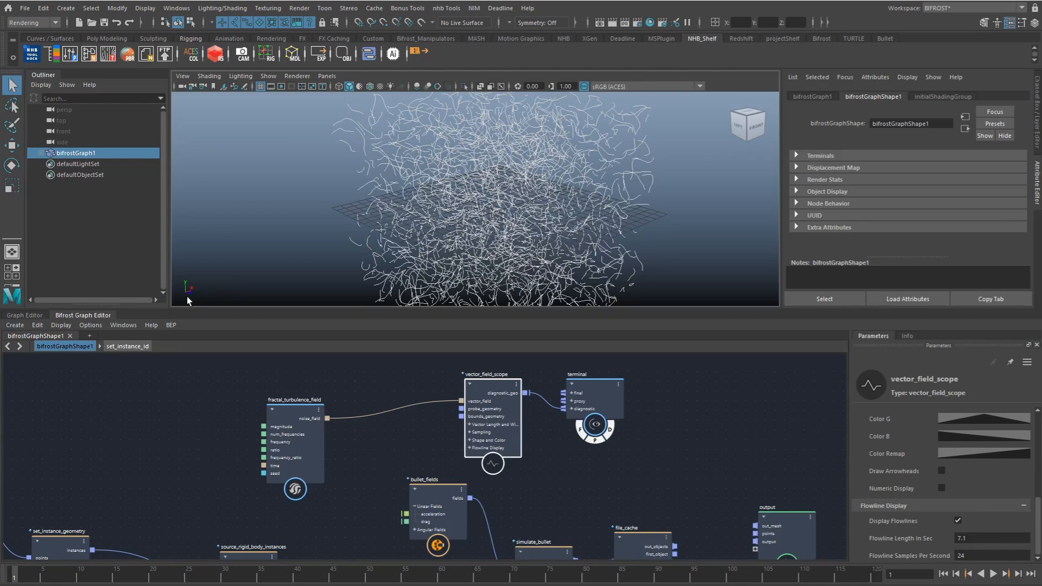
left_click_drag(494, 216, 508, 217, "alt")
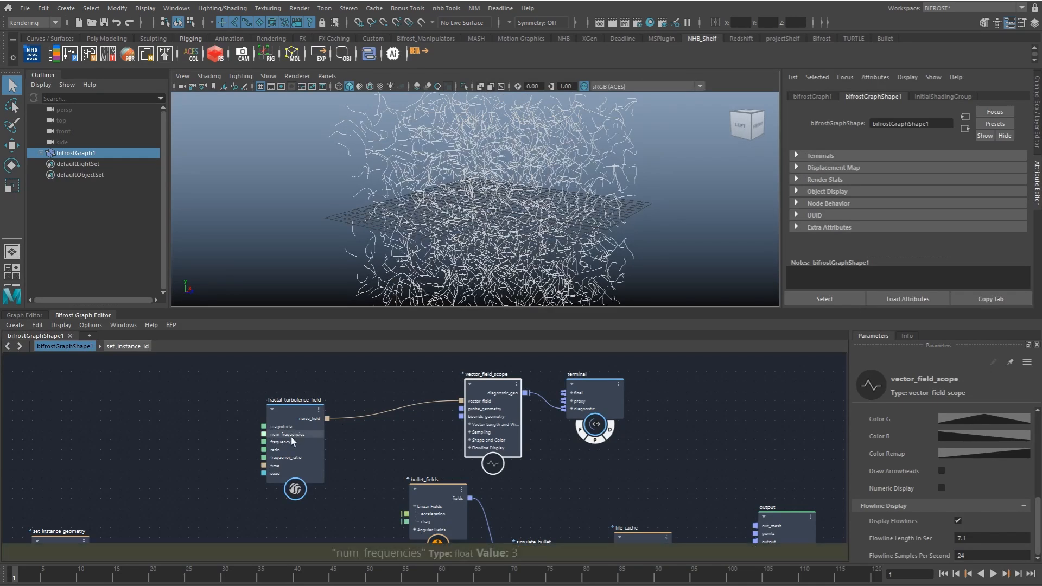
Step: Add a multiply node after fractal_turbulence_field and connect noise_field to its input
left_click_drag(291, 437, 265, 413)
left_click(314, 425)
key("Tab")
type("mu")
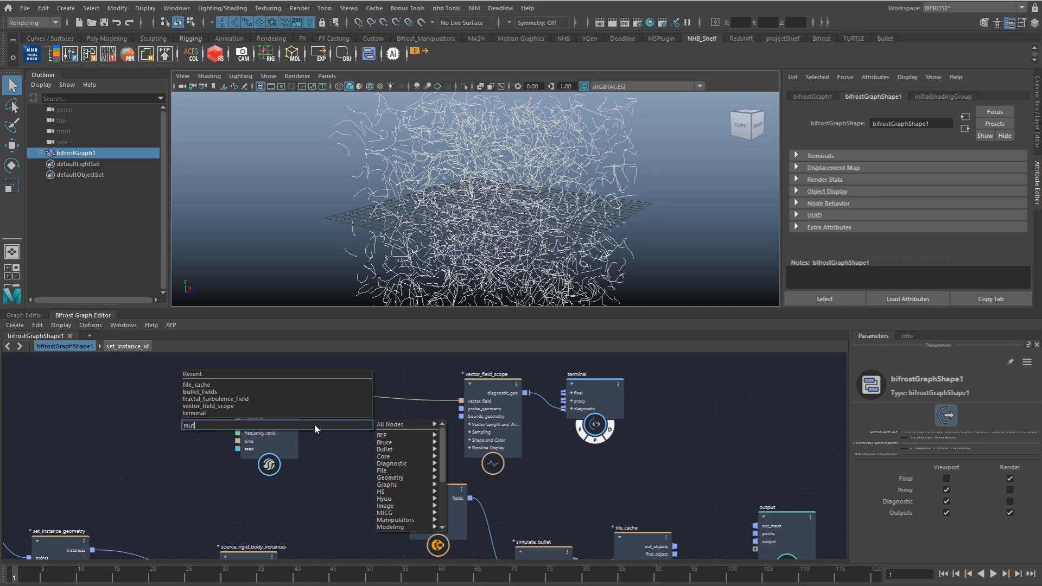
key("Return")
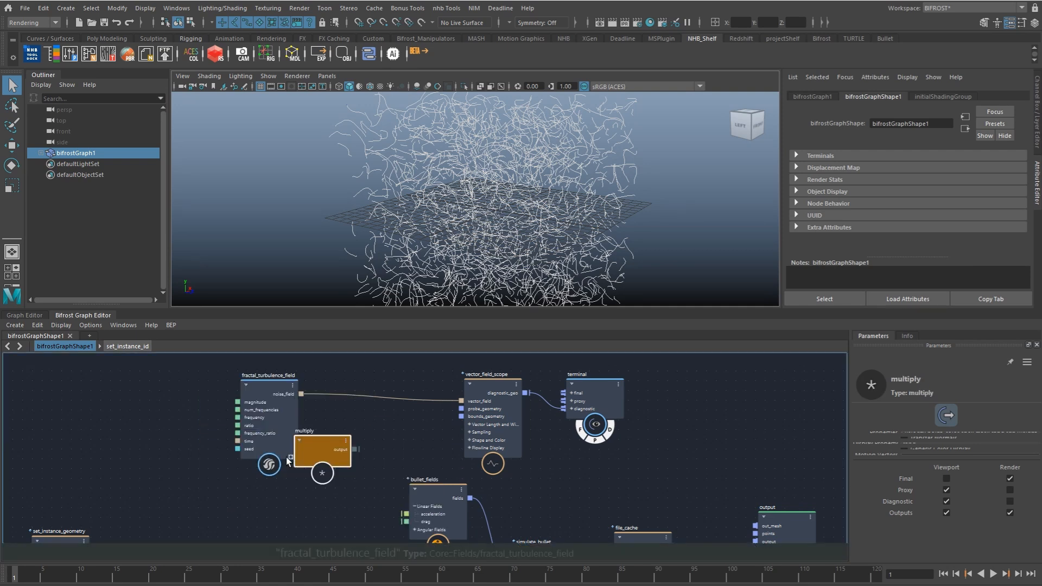
left_click_drag(302, 394, 342, 440)
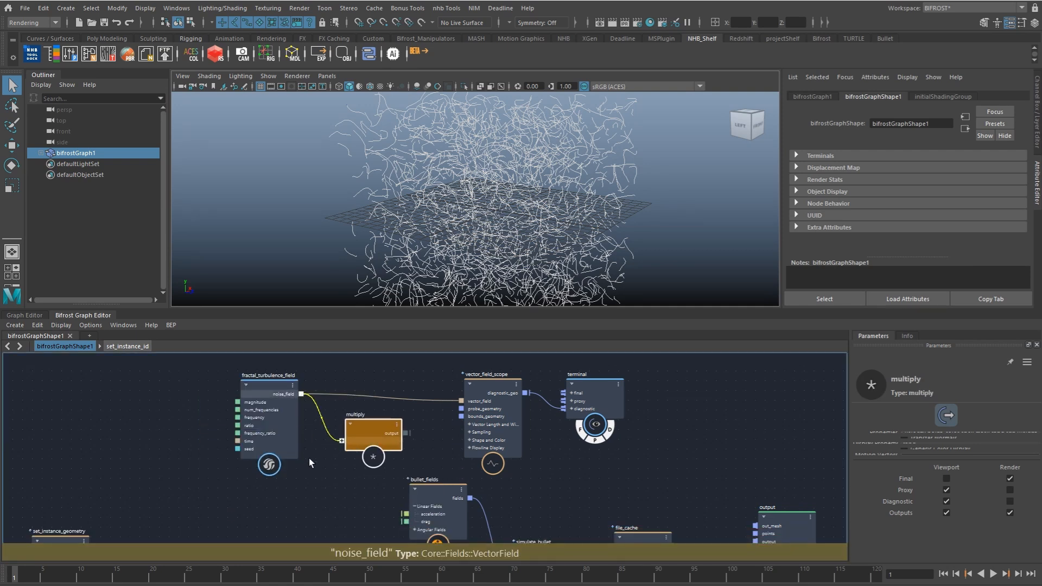
Step: Add a vector_field node below fractal_turbulence_field and set its Value to 1, 0, 1
left_click(309, 462)
key("Tab")
type("vector")
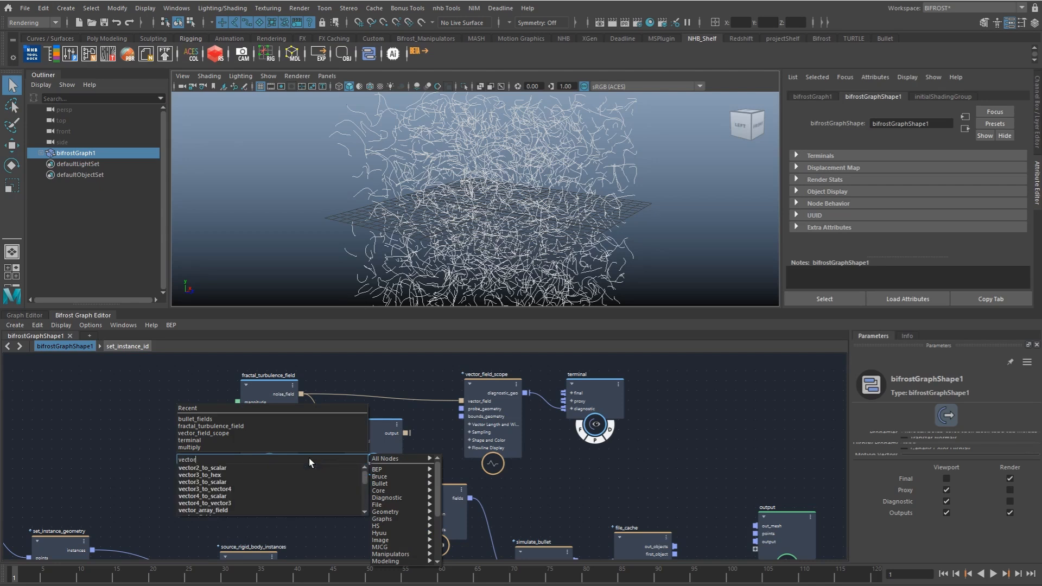
key("ctrl+a")
type("vfie")
key("Down")
key("Down")
key("Down")
key("Down")
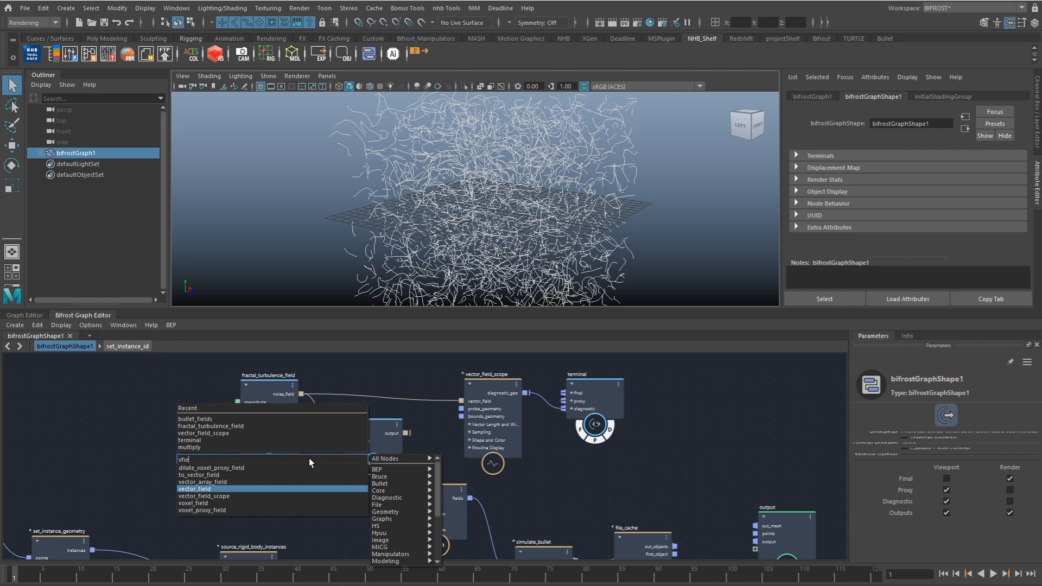
key("Return")
left_click(906, 416)
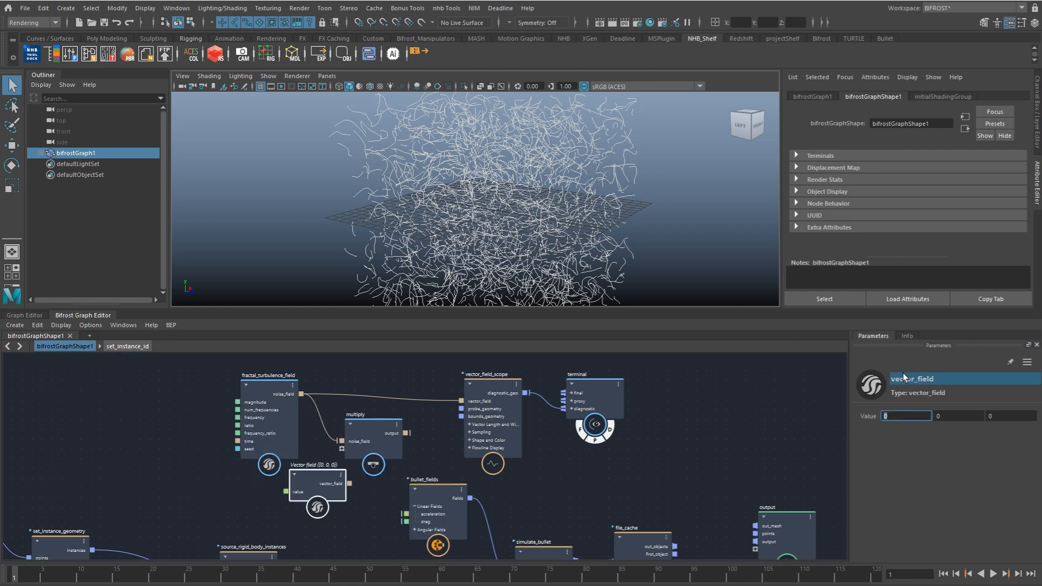
type("1")
key("Tab")
key("Tab")
type("1")
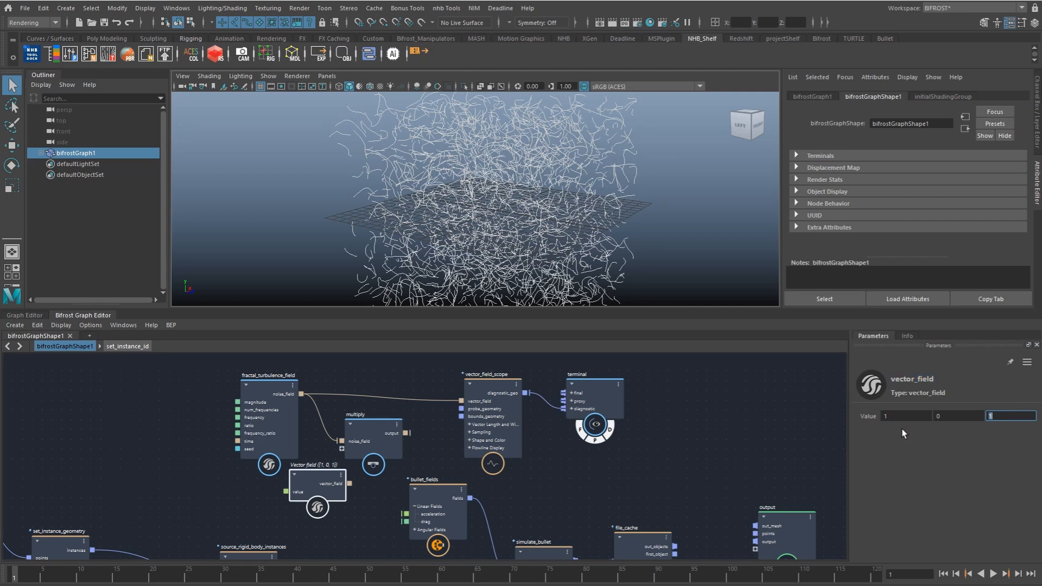
Step: Feed vector_field into the multiply node and connect multiply's output to vector_field_scope's vector_field
left_click_drag(329, 483, 347, 448)
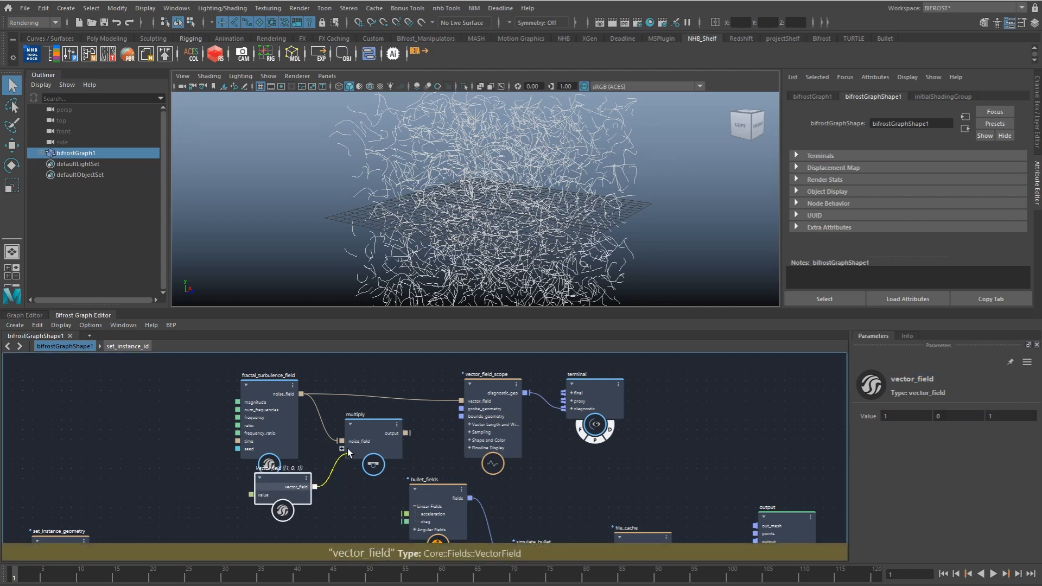
left_click_drag(406, 432, 462, 402)
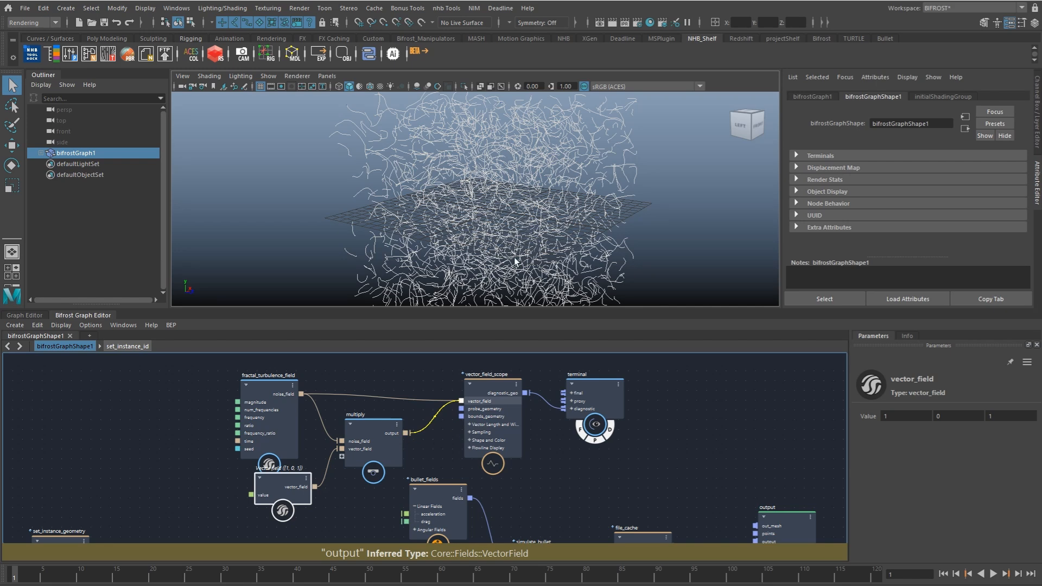
left_click_drag(527, 231, 493, 228, "alt")
left_click_drag(285, 489, 265, 490)
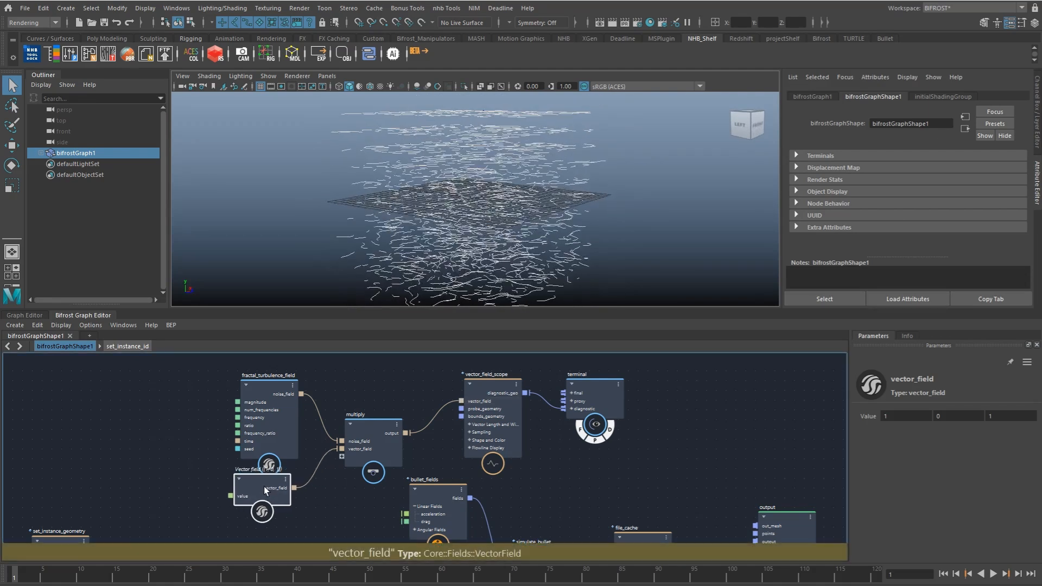
Step: Move the fractal_turbulence_field, vector_field and multiply nodes higher in the graph to free space below them
left_click_drag(270, 432, 266, 391)
left_click_drag(273, 491, 279, 457)
left_click_drag(369, 457, 367, 421)
scroll(366, 420, "down", 1)
middle_click_drag(367, 421, 373, 418, "alt")
left_click_drag(285, 392, 289, 362)
left_click_drag(272, 451, 275, 409)
scroll(591, 242, "up", 2)
Step: Examine the multiplied field's flowlines and their vertical direction from the front and left side
left_click_drag(591, 241, 409, 248, "alt")
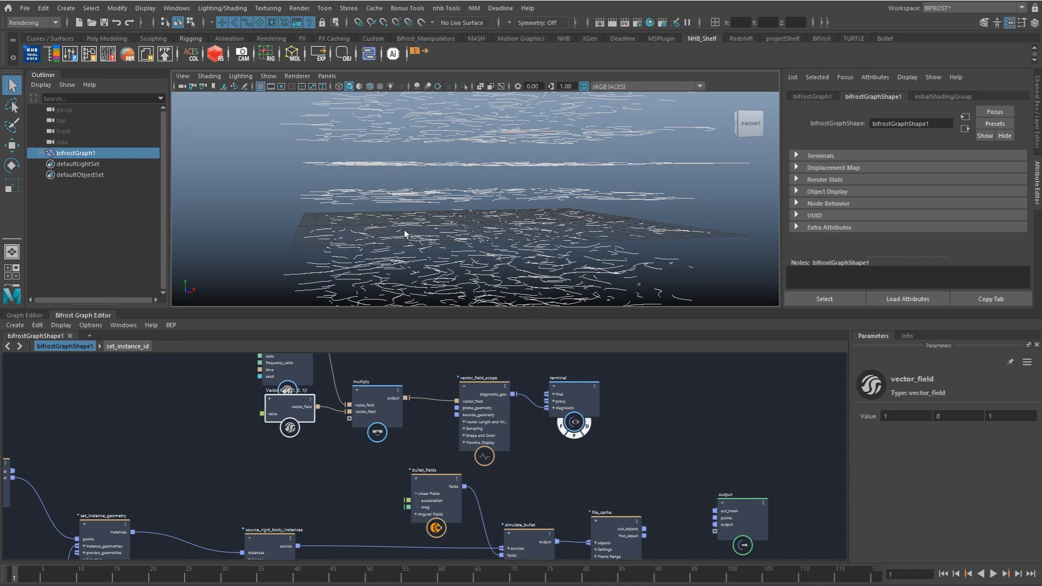
left_click_drag(416, 227, 434, 223, "alt")
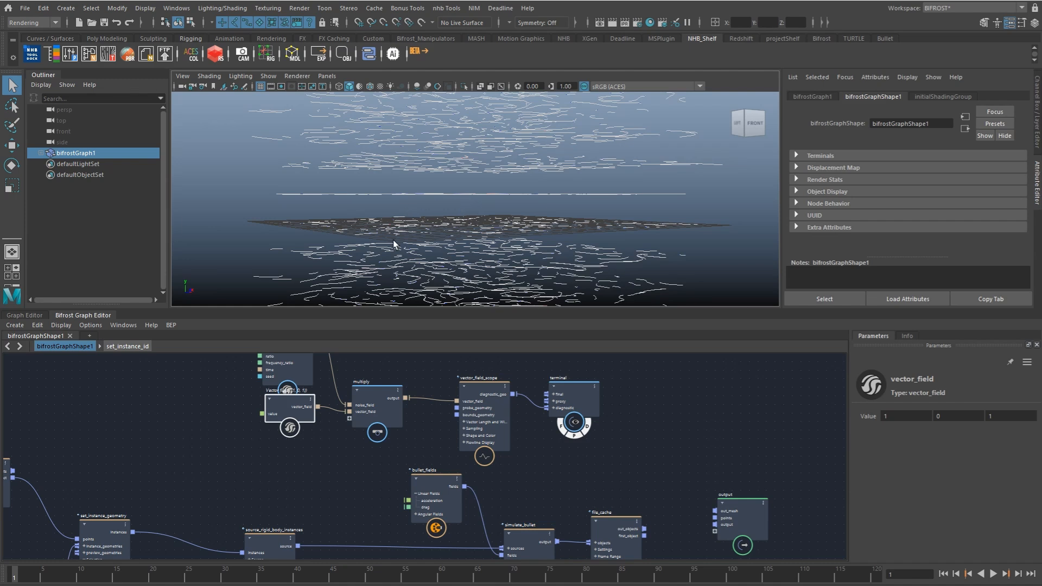
left_click_drag(407, 244, 501, 218, "alt")
left_click_drag(292, 409, 291, 412)
middle_click_drag(299, 427, 306, 419, "alt")
left_click_drag(557, 283, 530, 241, "alt")
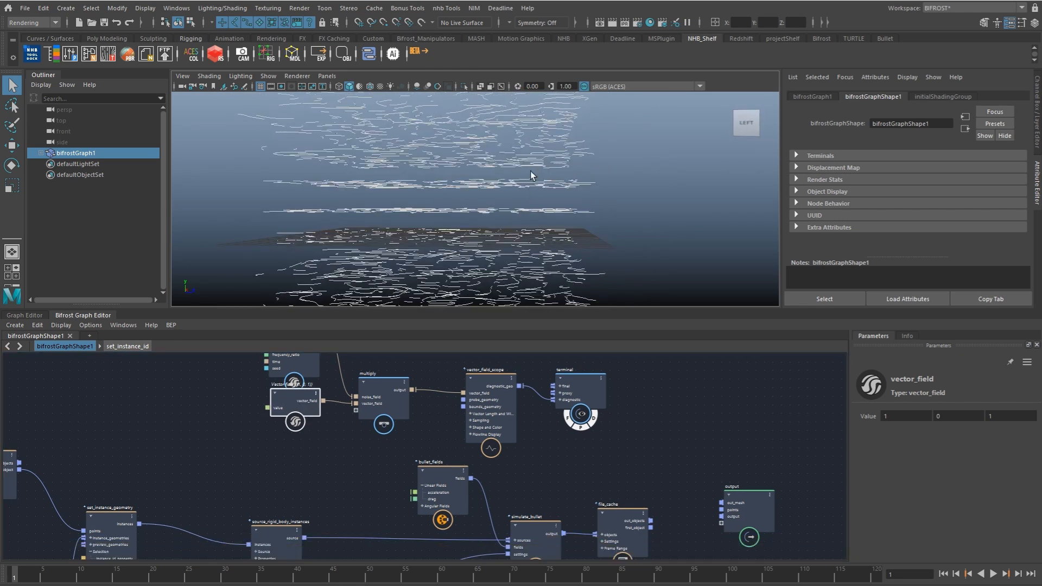
Step: Add a plane_field node below the vector_field node
left_click(276, 444)
key("Tab")
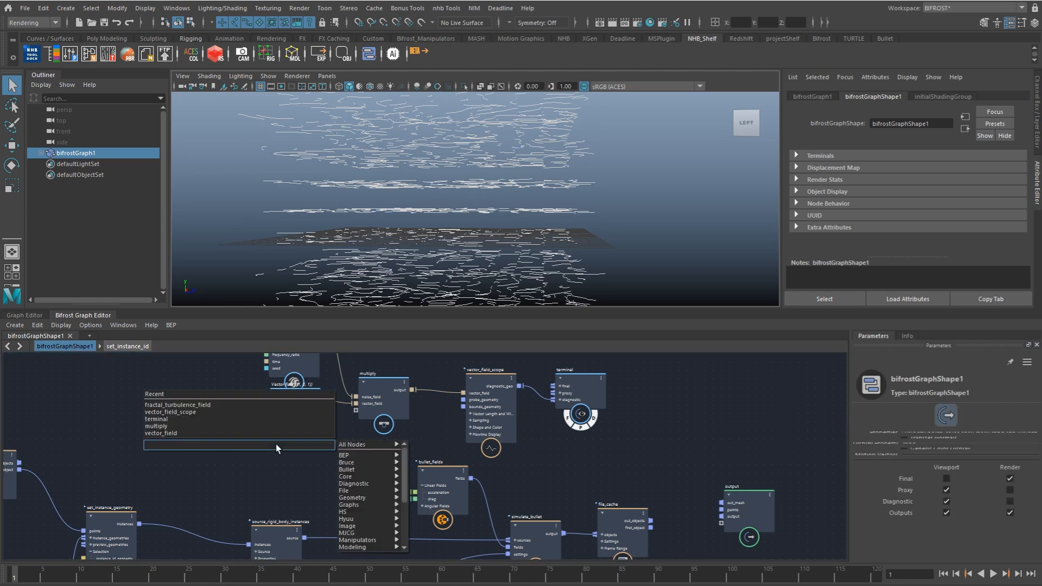
type("plan")
key("Up")
key("Return")
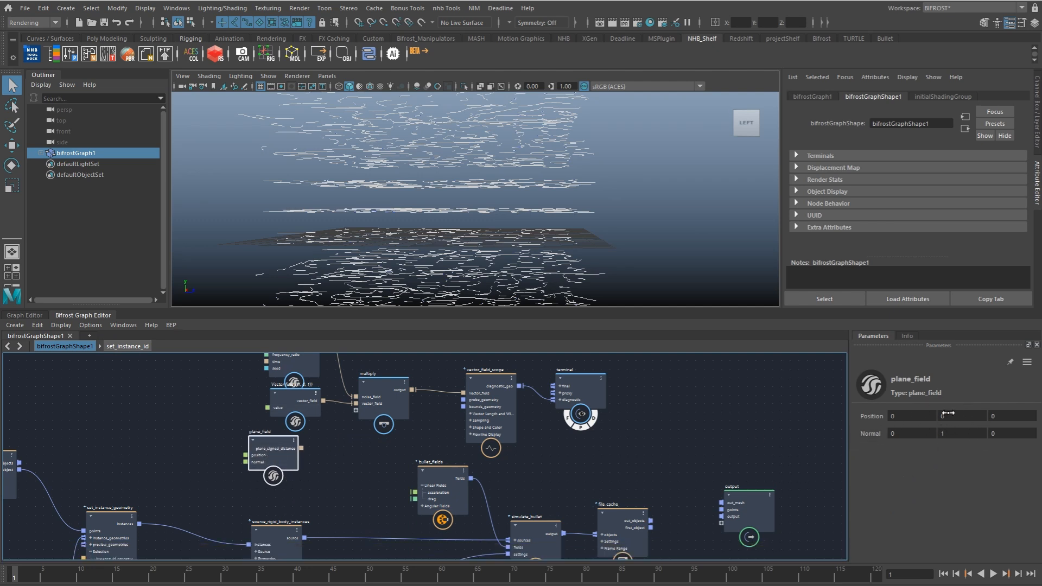
middle_click_drag(310, 448, 288, 451, "alt")
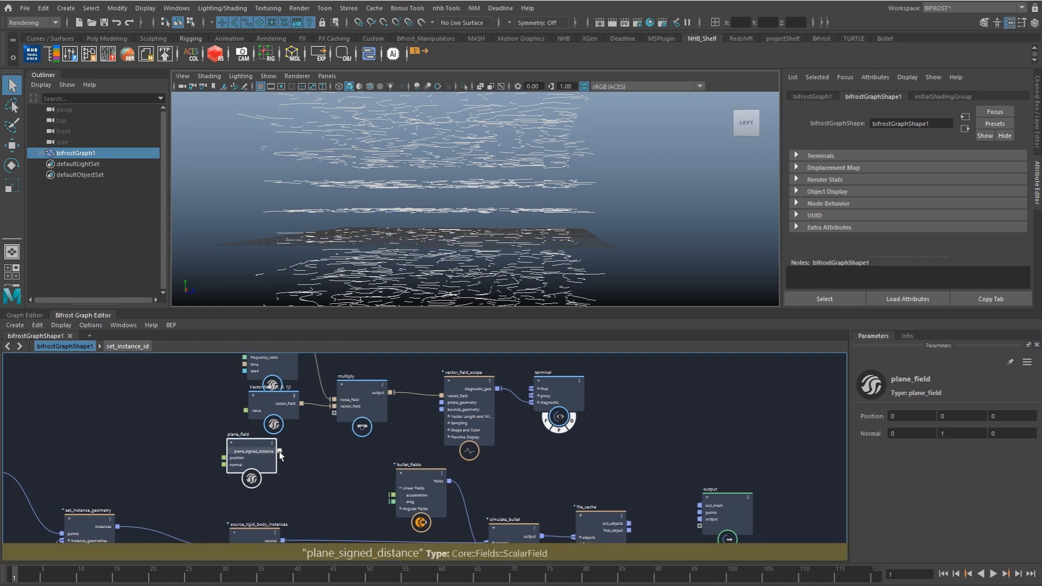
Step: Feed plane_field's plane_signed_distance into a new scalar_field_scope node, then display its diagnostic_geo through the terminal's diagnostic input
key("Tab")
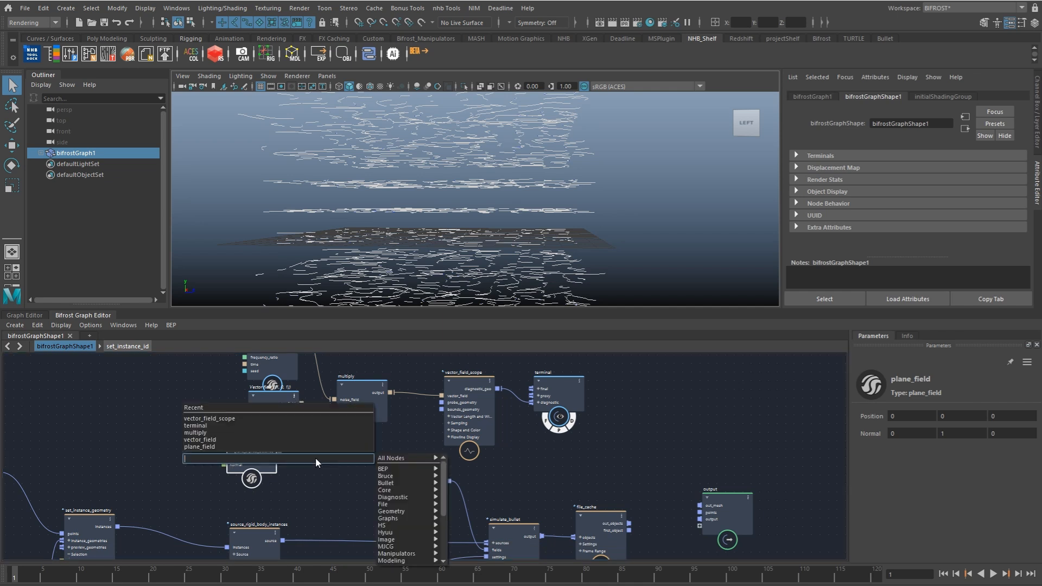
type("sfsc")
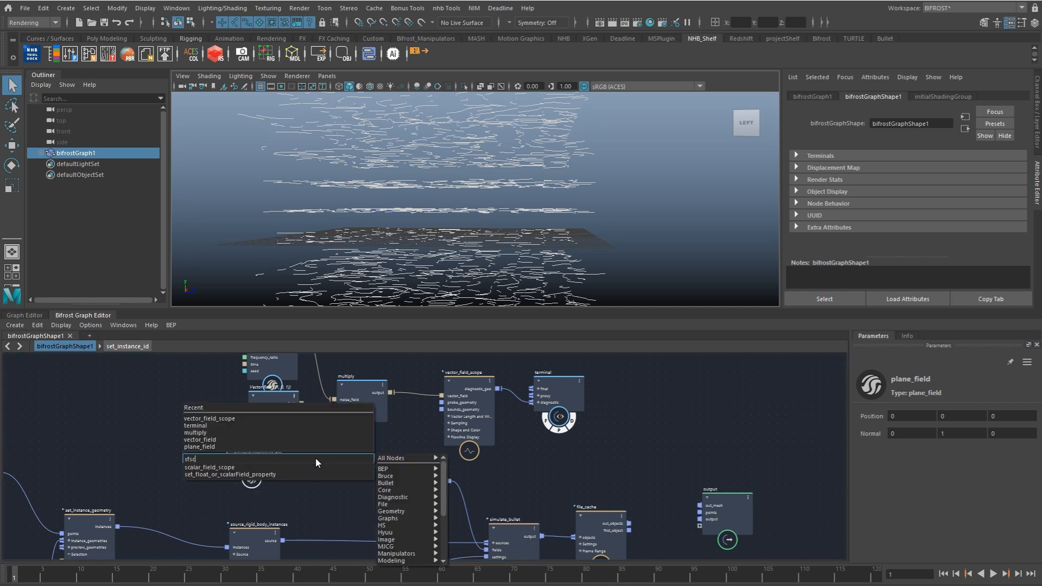
key("Return")
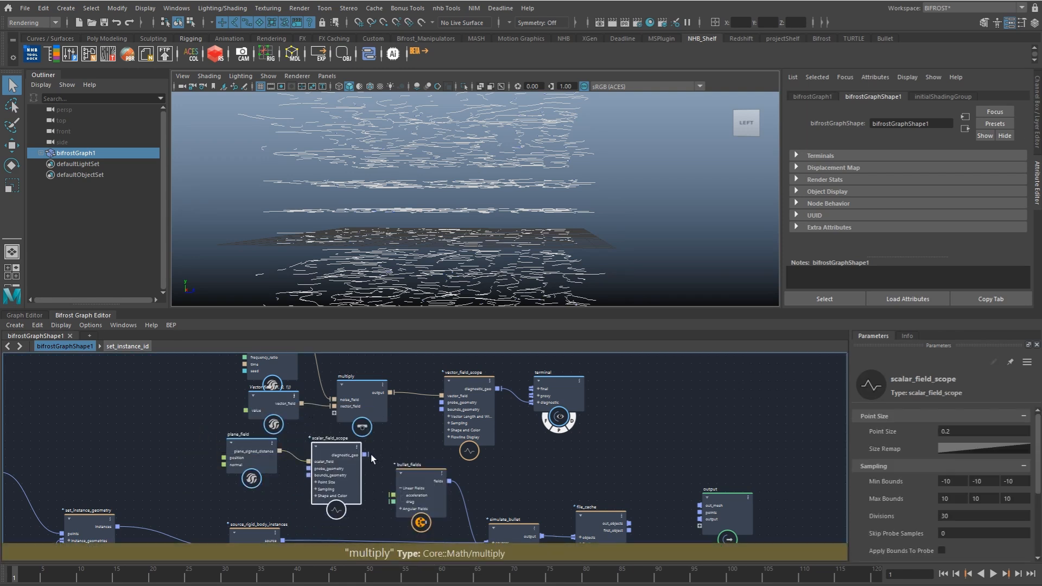
left_click_drag(538, 401, 561, 395)
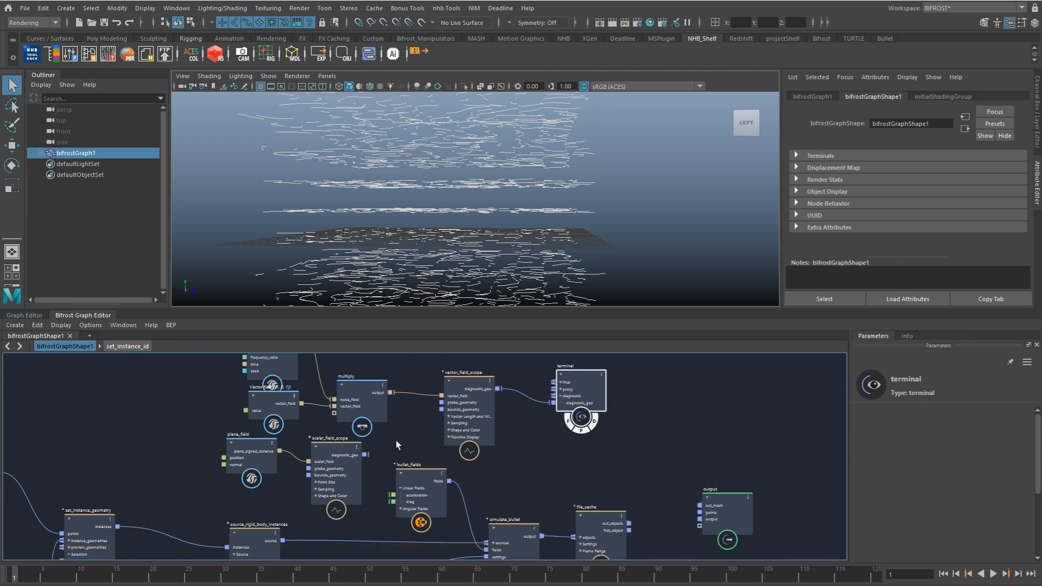
left_click_drag(365, 455, 556, 404)
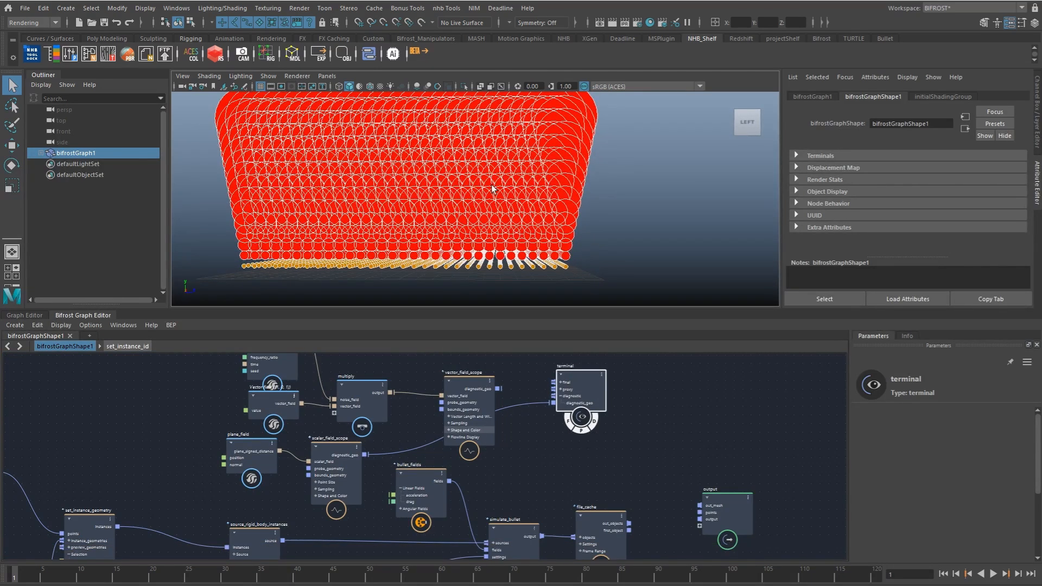
left_click_drag(552, 202, 505, 201, "alt")
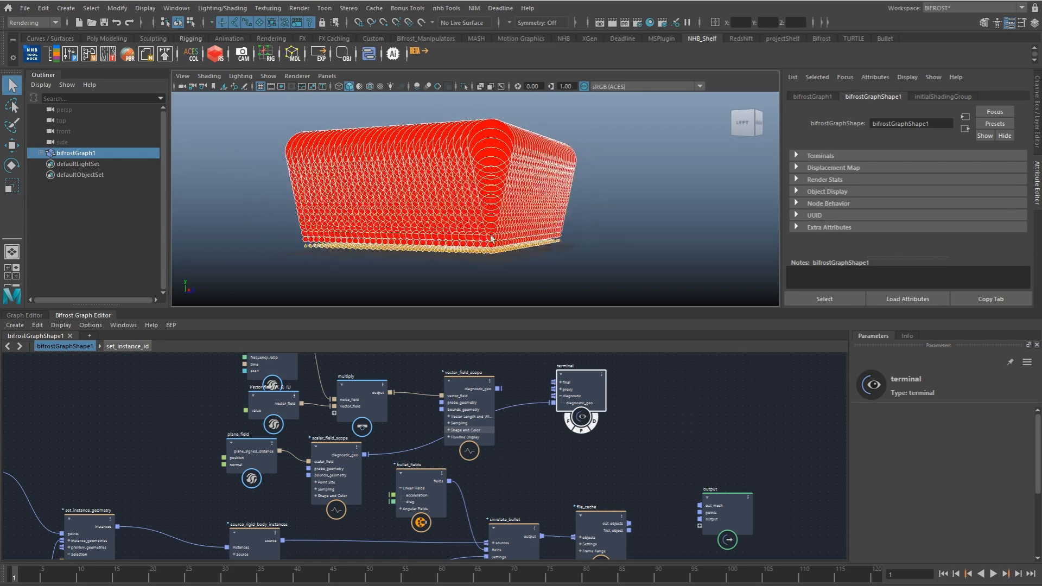
Step: Spread out the plane_field, scalar_field_scope, multiply, vector_field_scope and terminal nodes to make room in the graph
left_click_drag(250, 451, 222, 455)
left_click_drag(342, 466, 303, 463)
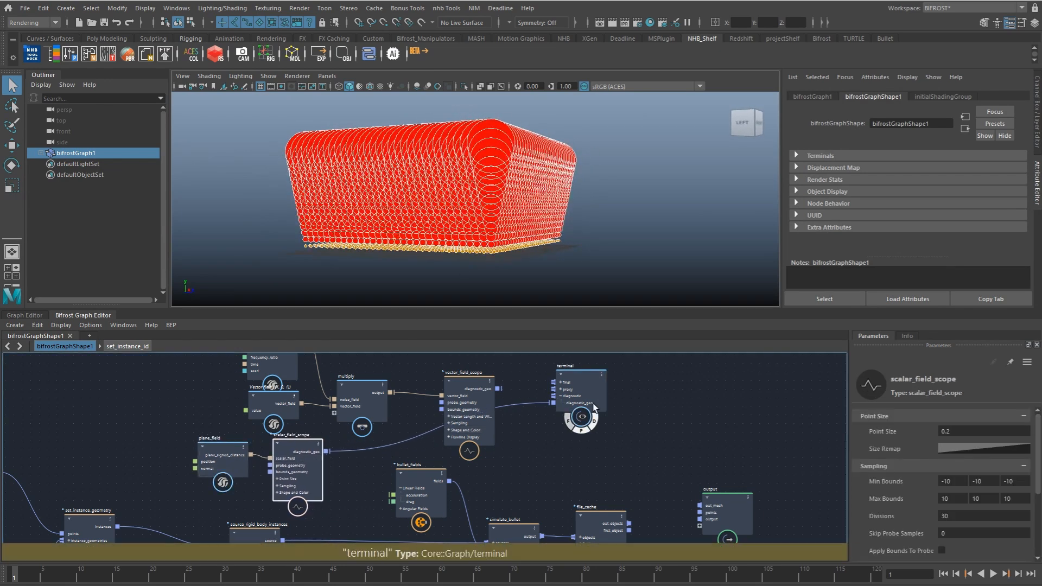
left_click_drag(593, 402, 687, 404)
left_click_drag(478, 390, 472, 380)
left_click_drag(380, 390, 404, 366)
left_click_drag(474, 374, 546, 355)
scroll(394, 417, "up", 1)
middle_click_drag(388, 421, 359, 385, "alt")
Step: Add an fcurve_field node and feed plane_field's plane_signed_distance into its field input
key("Tab")
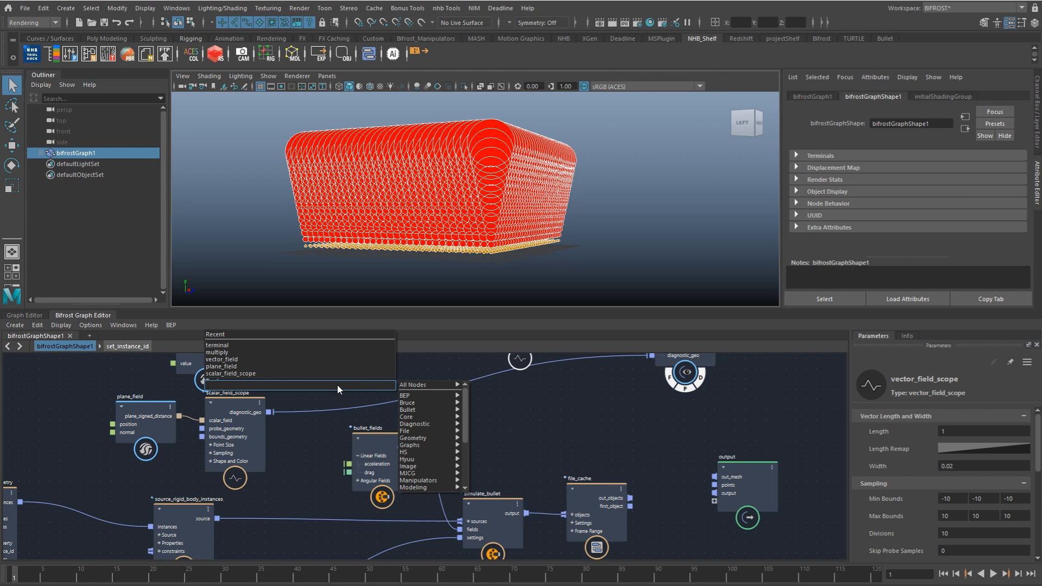
type("fd")
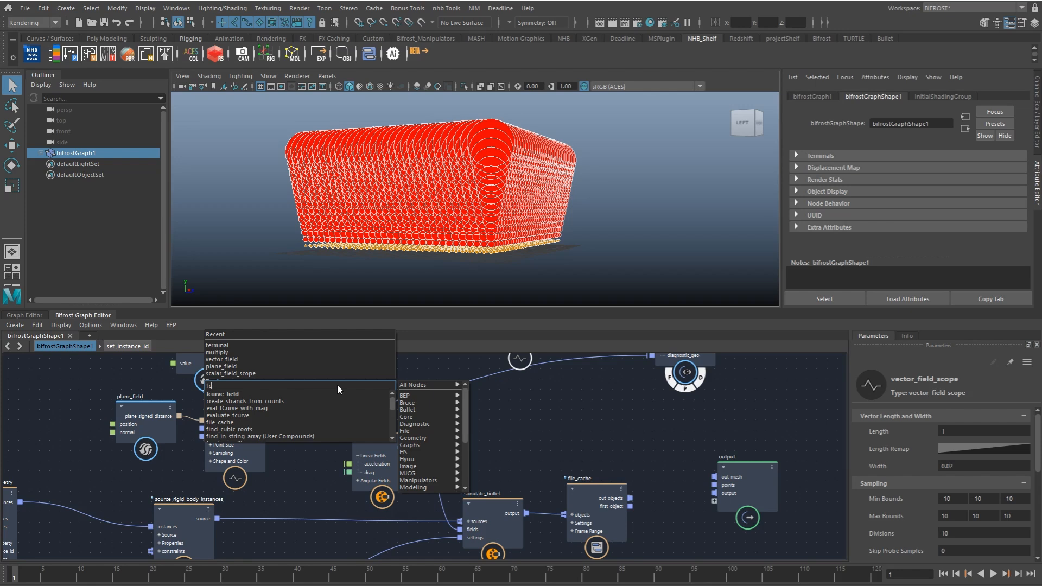
key("Down")
key("Return")
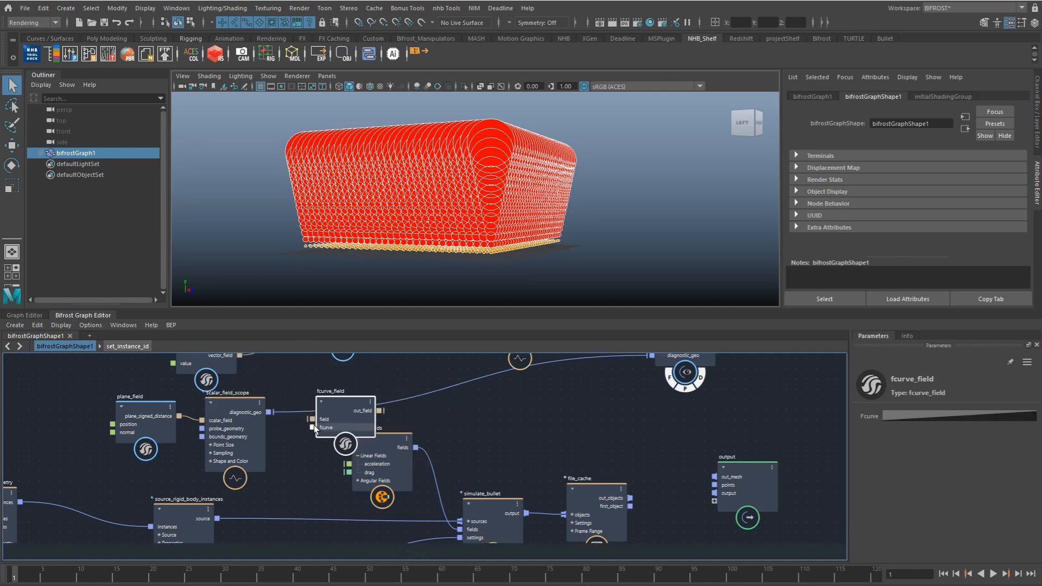
left_click_drag(275, 410, 345, 392)
left_click(250, 431)
left_click_drag(250, 432, 268, 465)
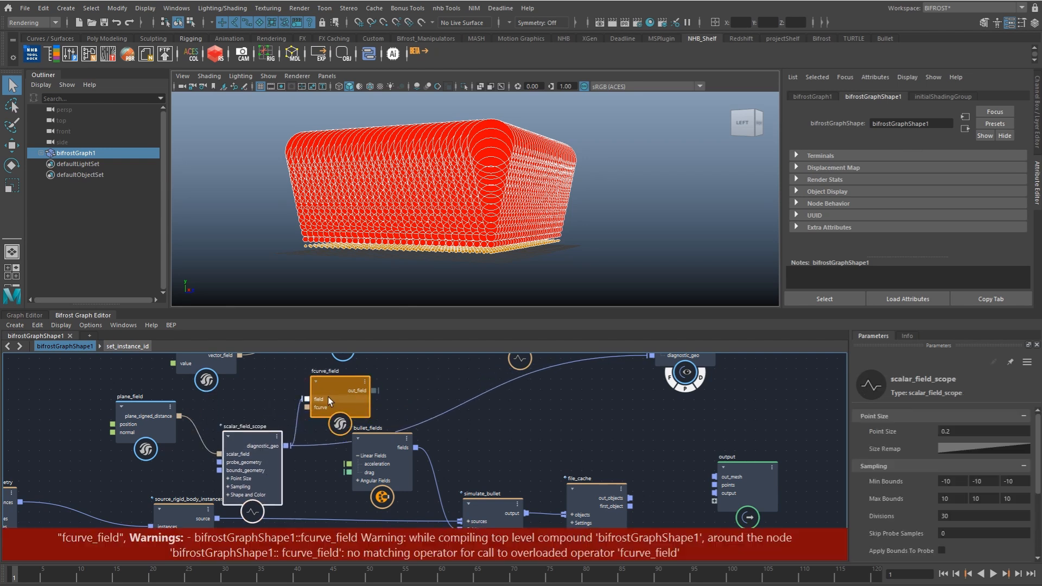
left_click_drag(328, 397, 322, 388)
left_click_drag(179, 417, 338, 389)
left_click_drag(338, 389, 248, 394)
Step: Move scalar_field_scope beside the terminal and connect fcurve_field's out_field to its scalar_field input
left_click_drag(256, 450, 615, 380)
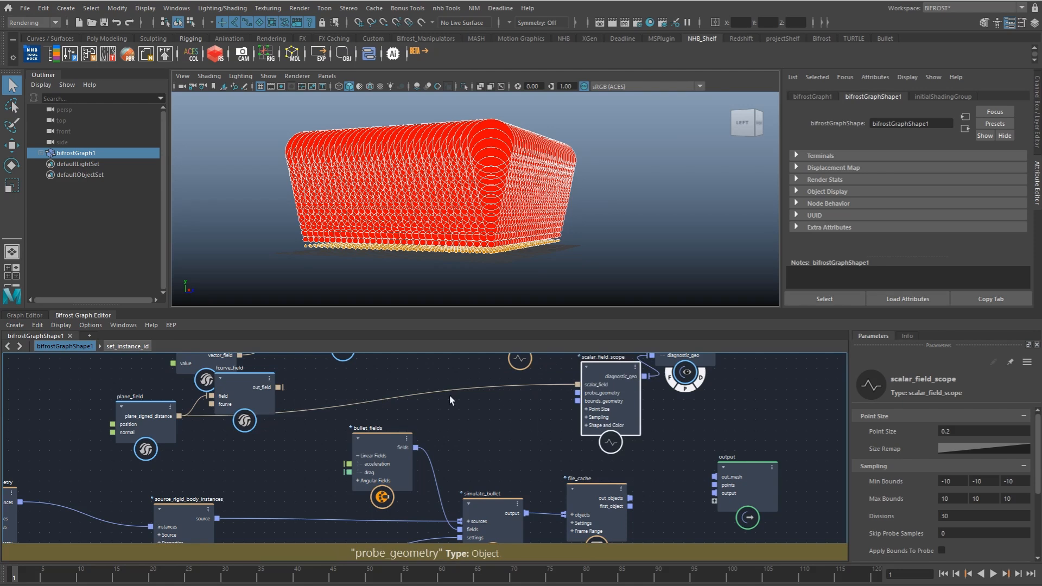
middle_click_drag(261, 386, 300, 435)
left_click_drag(300, 434, 332, 438)
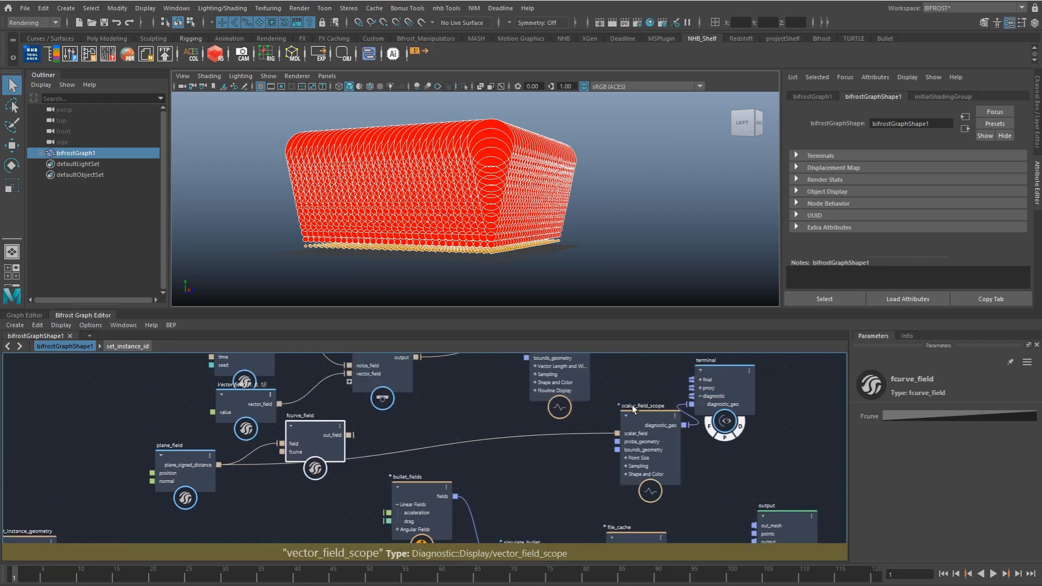
mouse_move(350, 434)
left_mouse_down()
mouse_move(564, 431)
mouse_move(617, 441)
left_mouse_up()
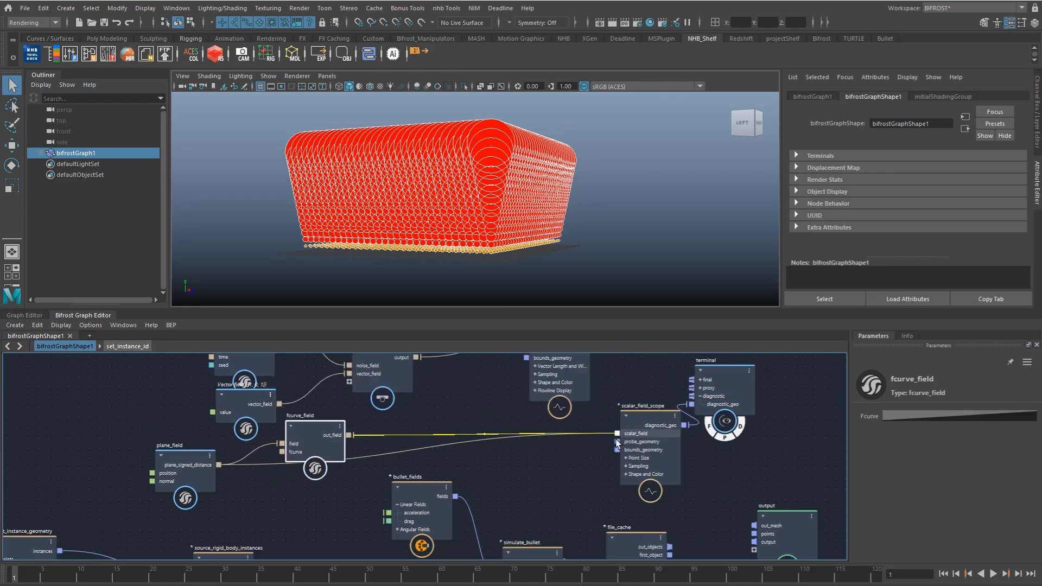
Step: Set the end point of fcurve_field's curve to position 3 and value 0, and frame the whole curve
left_click(931, 418)
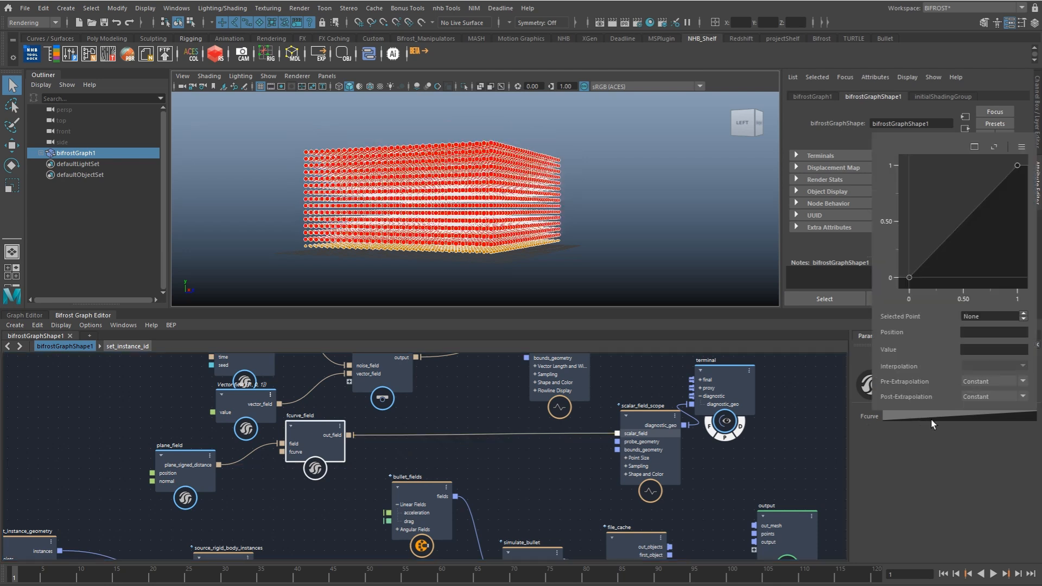
left_click(1017, 165)
left_click(974, 331)
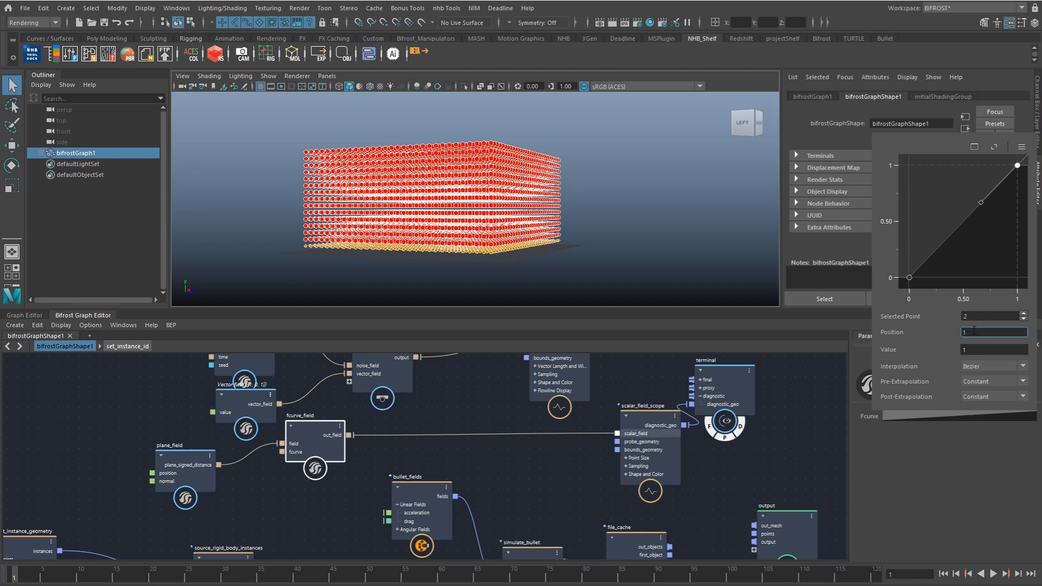
type("3")
key("Return")
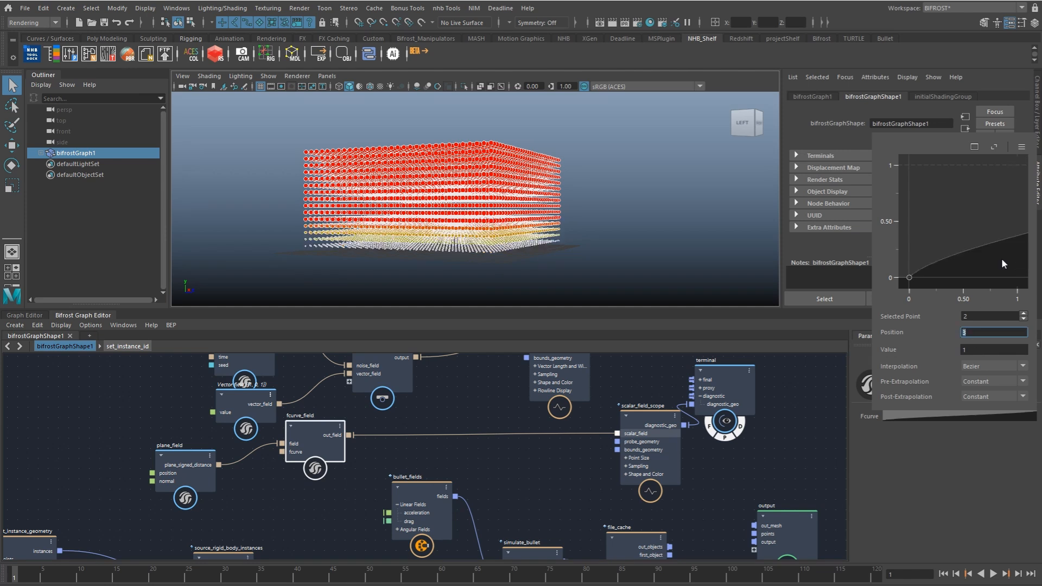
middle_click_drag(1020, 270, 955, 271, "alt")
left_click(979, 349)
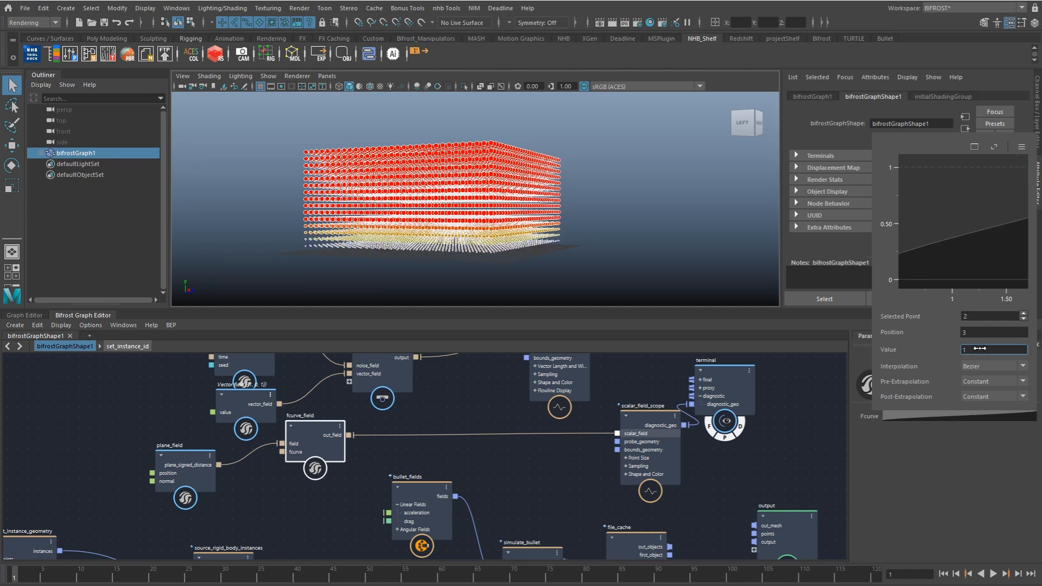
type("0")
key("Return")
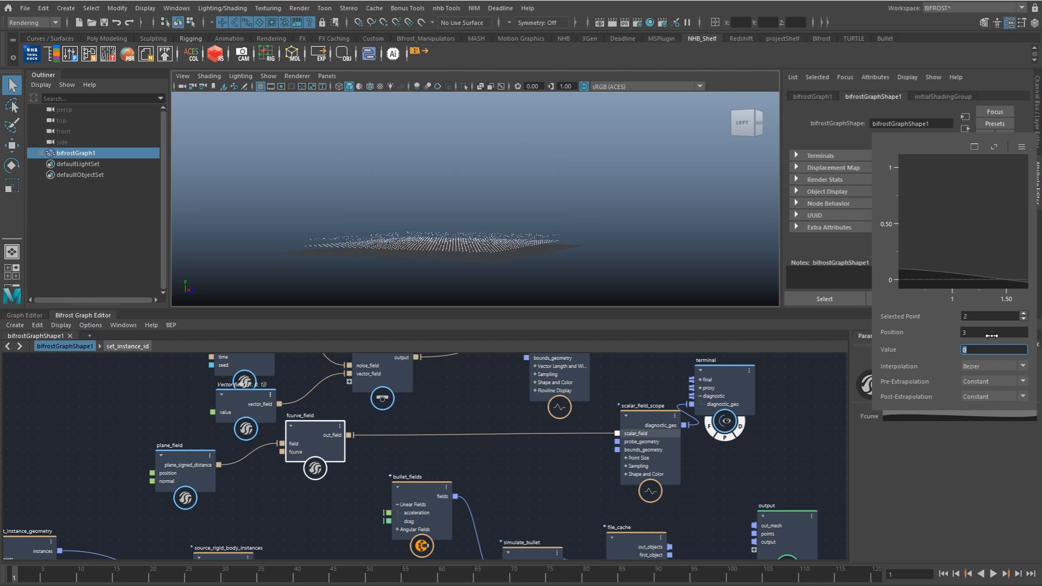
left_click(994, 148)
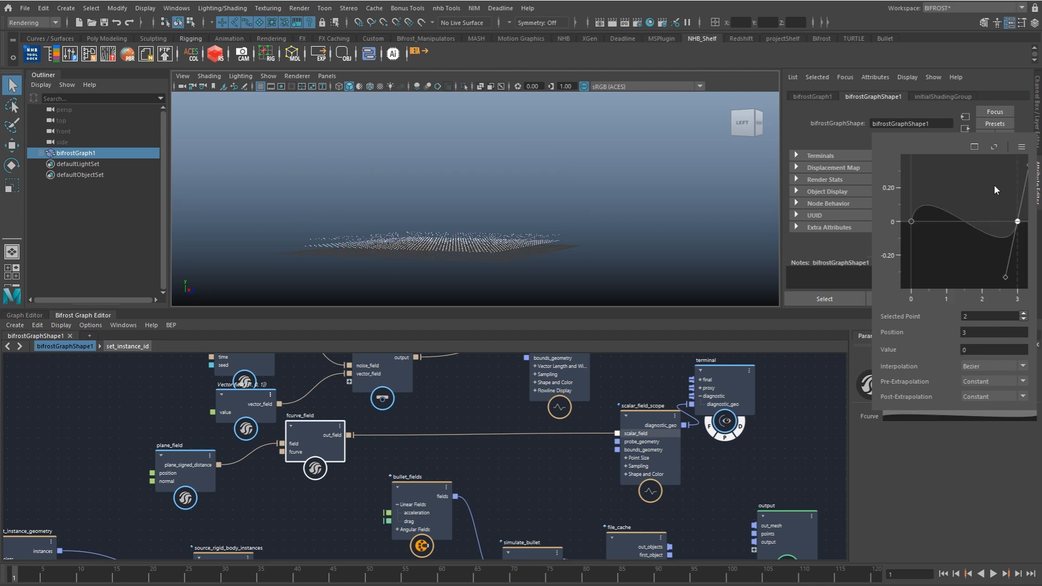
Step: Set the value of the curve's start point to 1 and inspect the field's height falloff above the grid
left_click(910, 221)
left_click(975, 349)
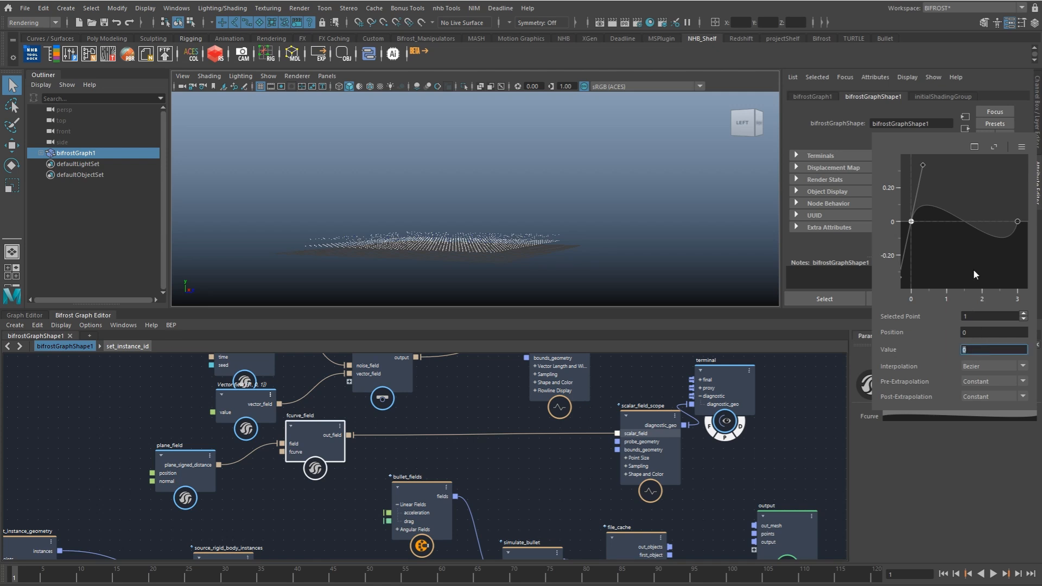
type("1")
key("Return")
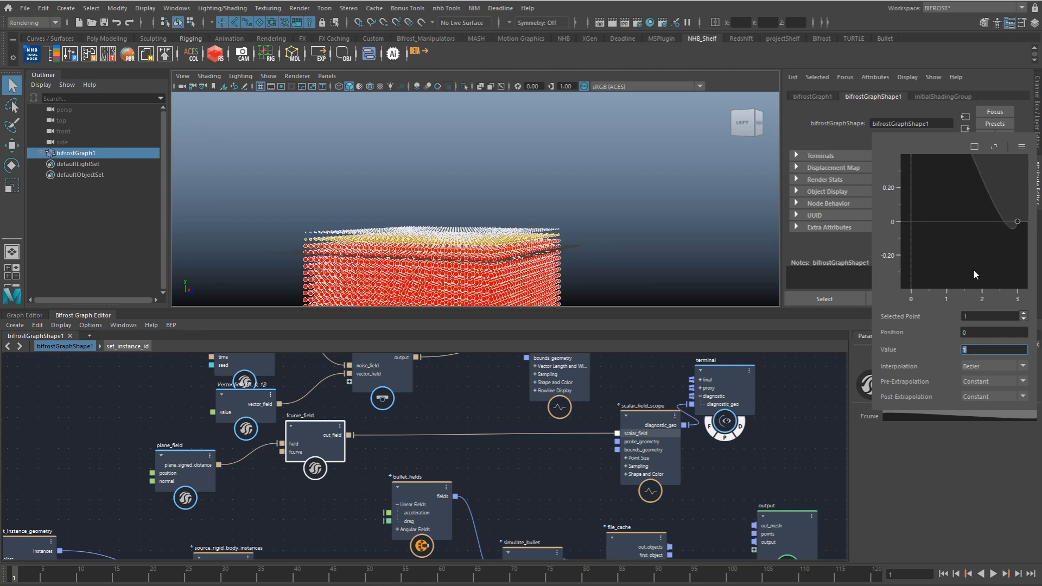
middle_click_drag(570, 254, 587, 235, "alt")
scroll(587, 236, "up", 5)
left_click_drag(592, 234, 640, 186, "alt")
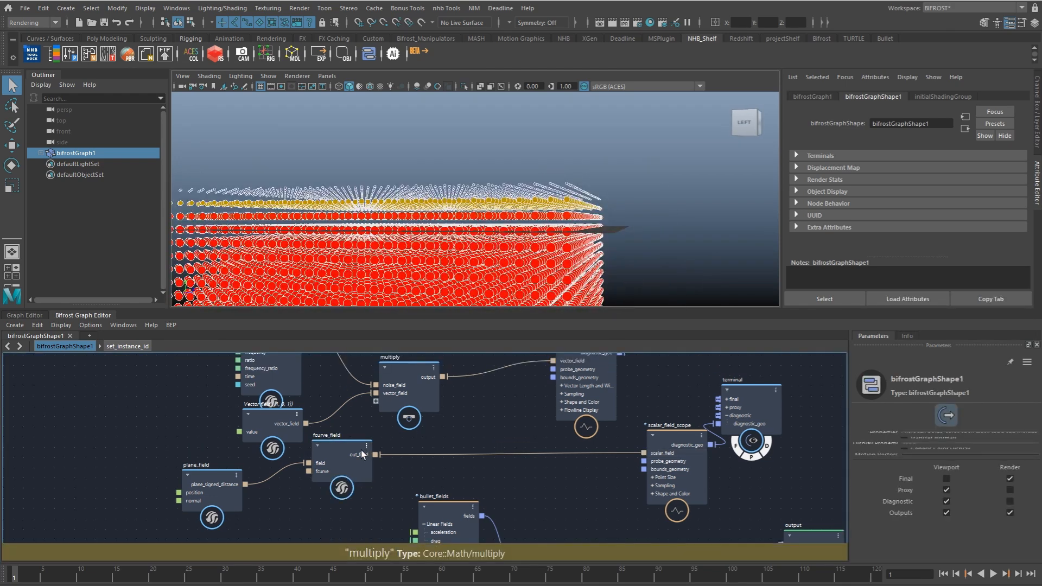
left_click(350, 464)
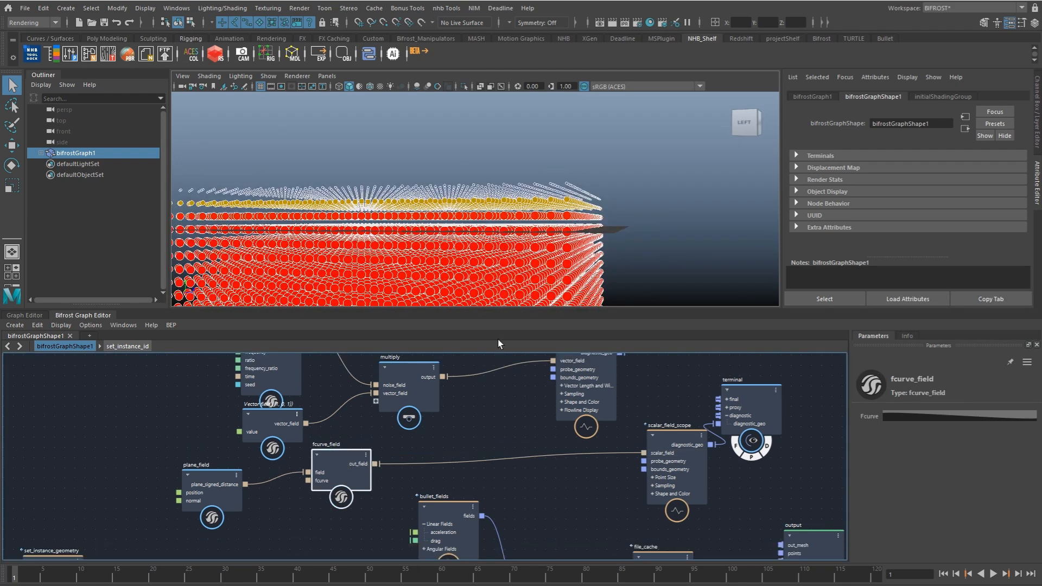
left_click_drag(473, 262, 612, 243, "alt")
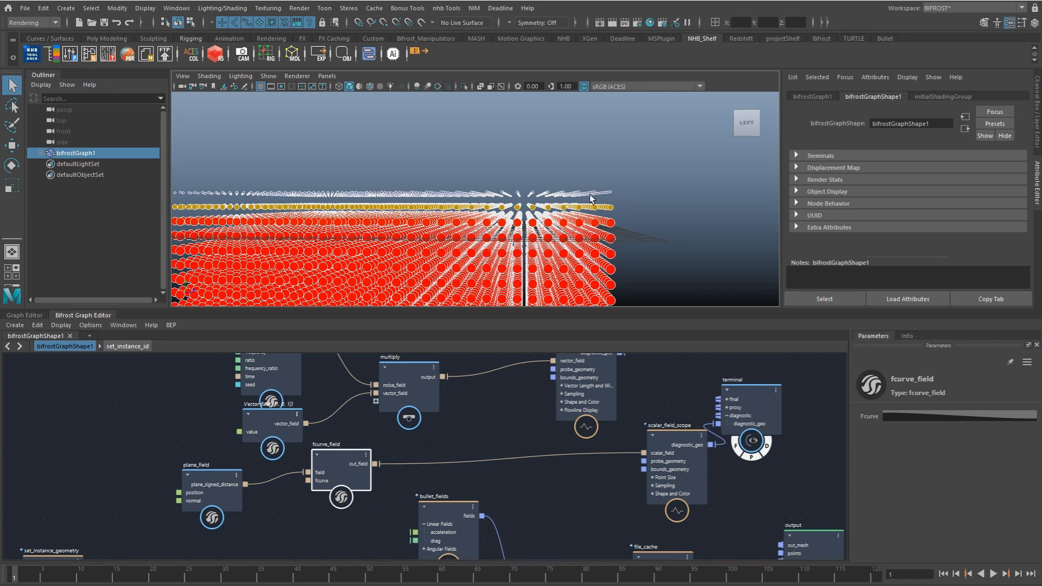
Step: Connect fcurve_field's out_field to multiply as a third input and move fcurve_field slightly lower
left_click_drag(380, 464, 376, 402)
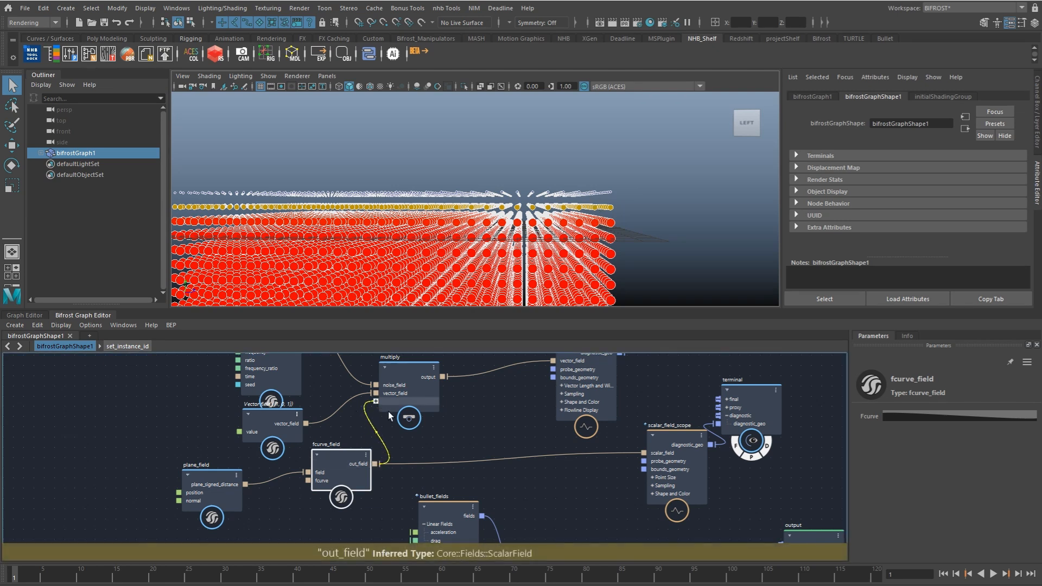
left_click_drag(355, 460, 333, 477)
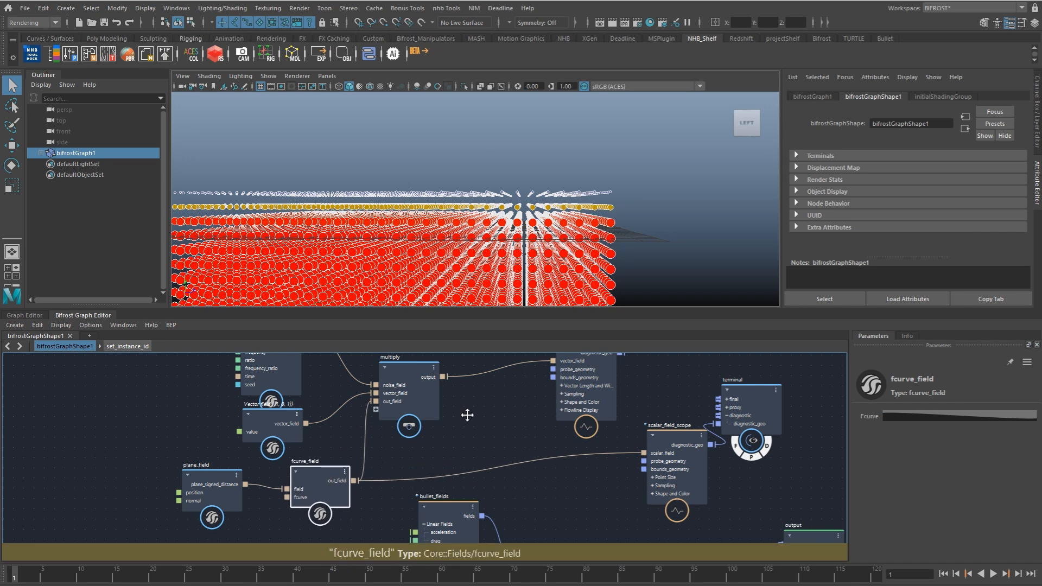
middle_click_drag(468, 415, 369, 447, "alt")
Step: Connect vector_field_scope's diagnostic_geo to the terminal, inspect the flowlines, and delete the scalar_field_scope node
left_click_drag(523, 384, 618, 457)
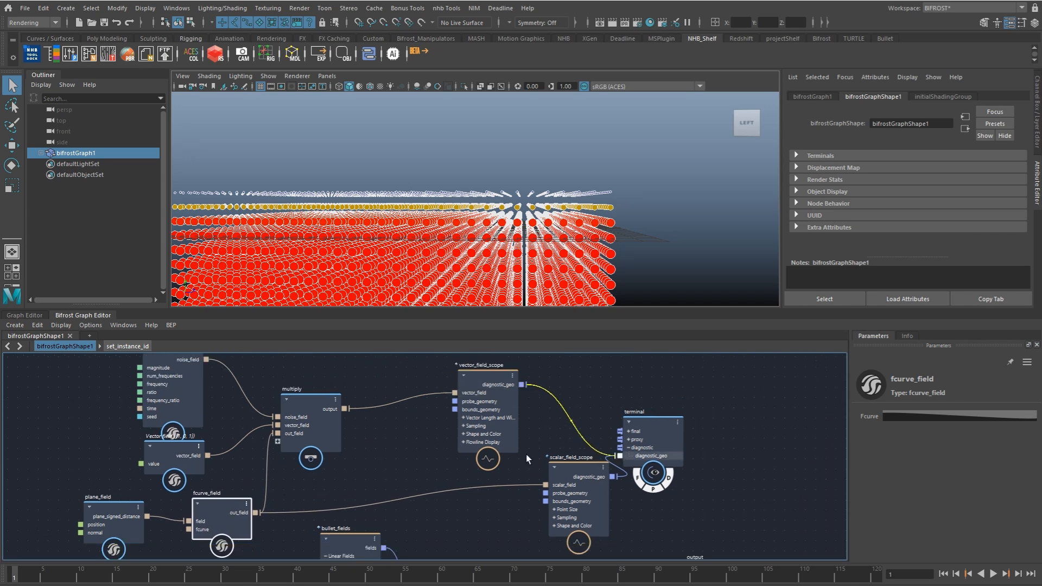
left_click(512, 444)
left_click_drag(545, 244, 403, 272, "alt")
mouse_move(352, 185)
left_mouse_down("alt")
mouse_move(368, 161)
mouse_move(353, 176)
left_mouse_up("alt")
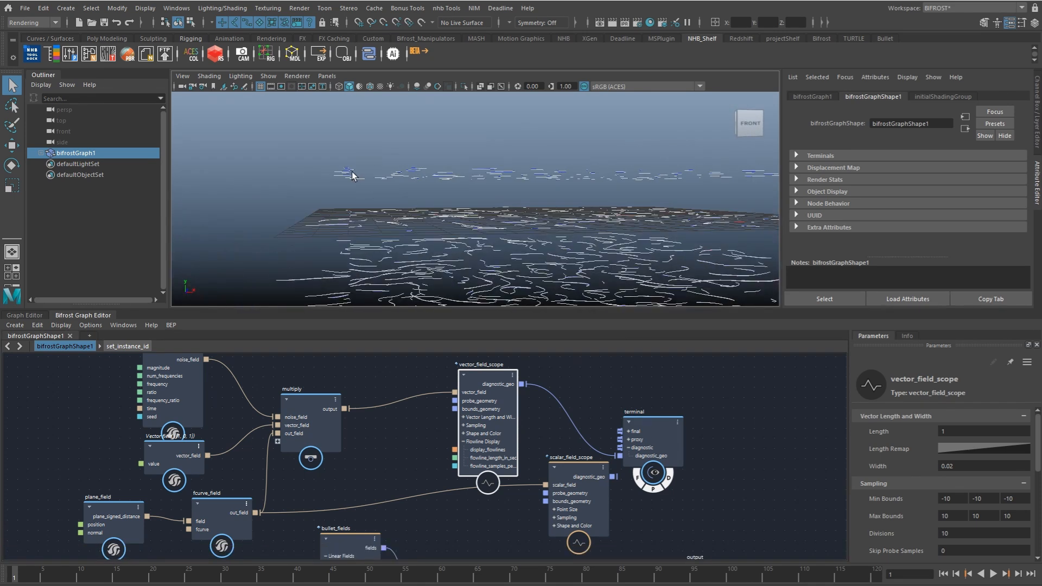
left_click_drag(369, 215, 399, 218, "alt")
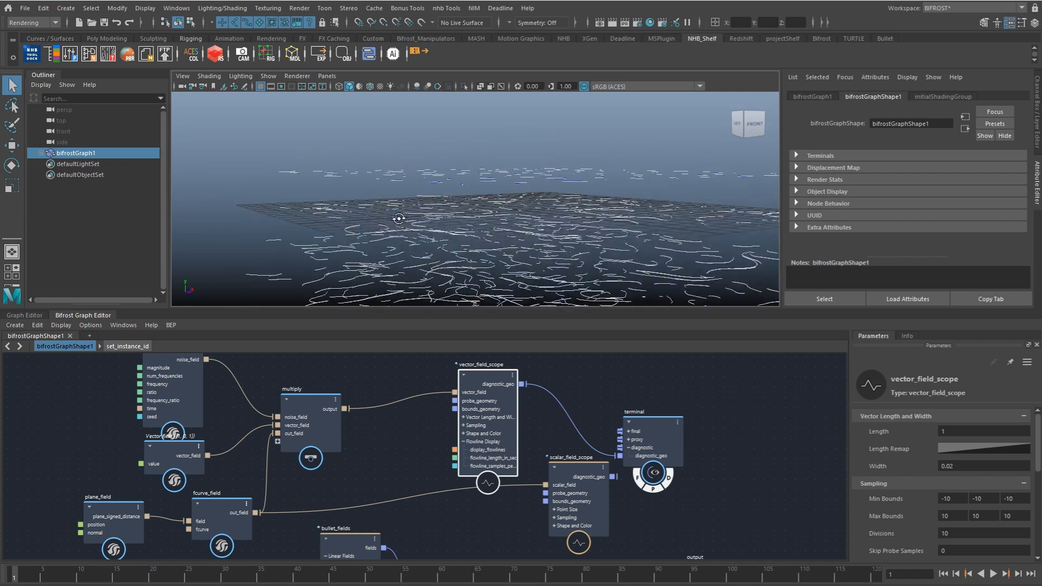
left_click_drag(583, 473, 577, 495)
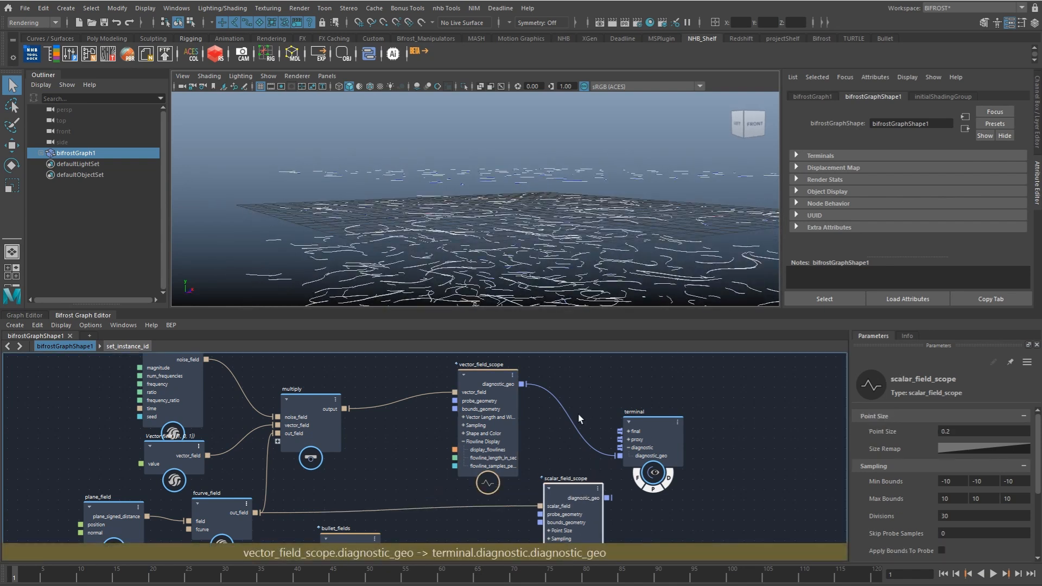
key("Delete")
Step: Connect multiply's output to the acceleration input of bullet_fields
middle_click_drag(402, 462, 398, 405, "alt")
scroll(396, 407, "down", 2)
middle_click_drag(386, 445, 428, 401, "alt")
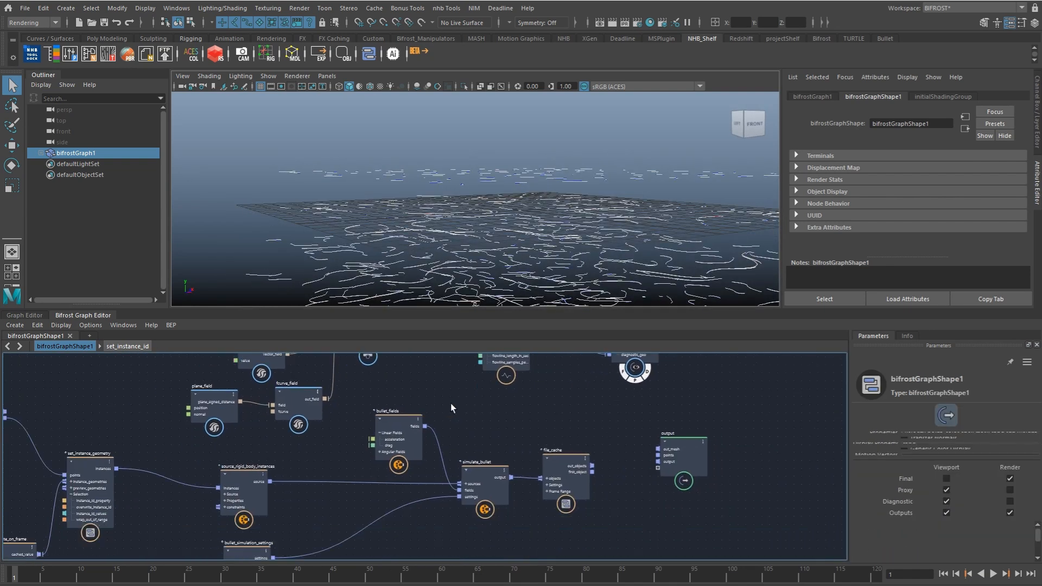
left_click_drag(460, 231, 534, 245, "alt")
mouse_move(403, 423)
middle_mouse_down("alt")
mouse_move(445, 435)
mouse_move(387, 473)
middle_mouse_up("alt")
mouse_move(438, 421)
middle_mouse_down("alt")
mouse_move(429, 457)
mouse_move(512, 371)
middle_mouse_up("alt")
left_click(422, 393)
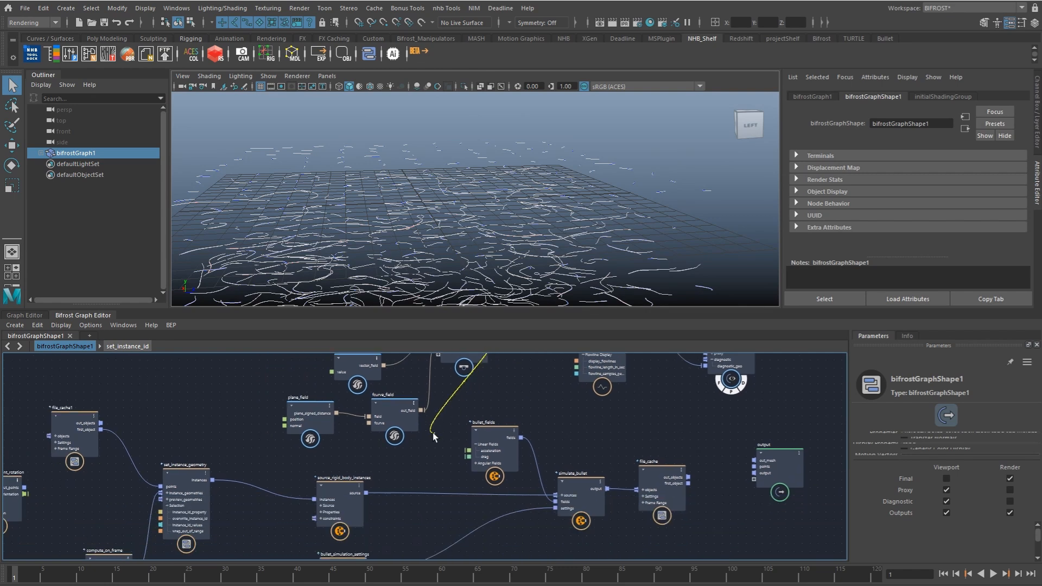
scroll(434, 431, "up", 5)
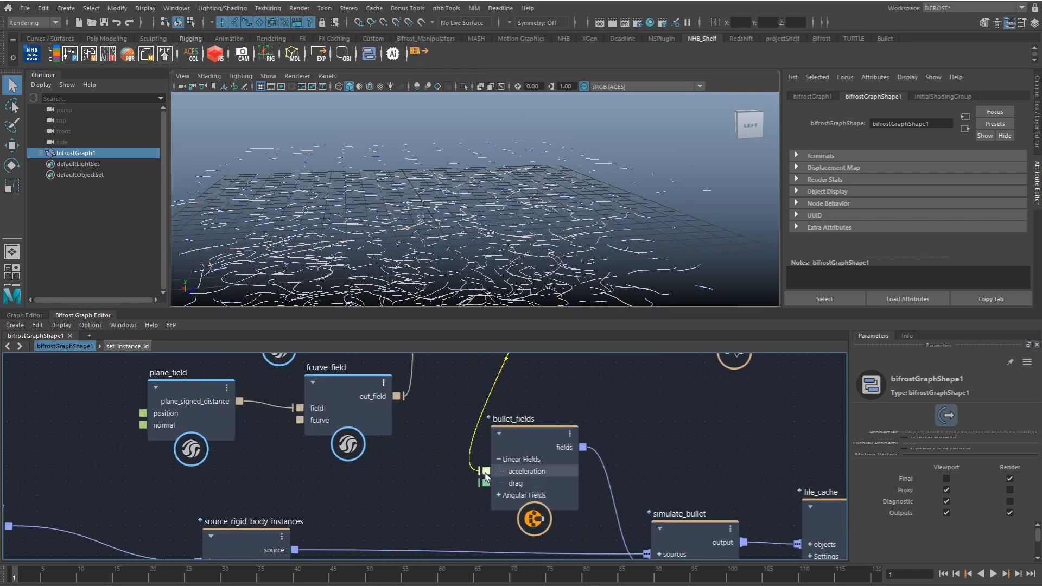
left_click_drag(527, 441, 549, 448)
Step: Set the fractal_turbulence_field's magnitude to 50 and check the resulting flowlines
scroll(504, 419, "down", 4)
middle_click_drag(500, 386, 509, 503, "alt")
left_click(411, 422)
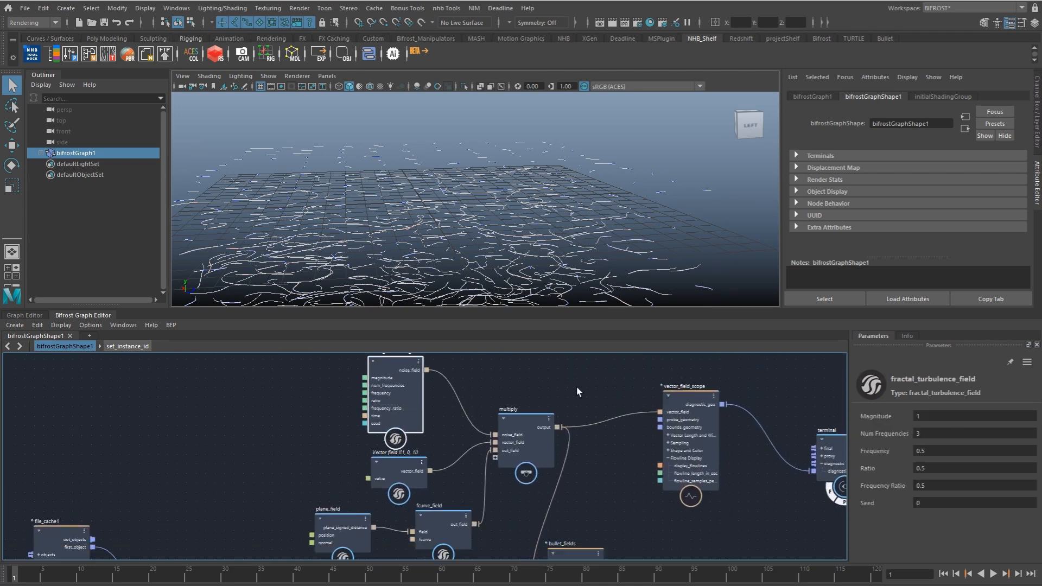
left_click(928, 414)
type("50")
key("Return")
left_click_drag(543, 233, 623, 248, "alt")
middle_click_drag(601, 425, 484, 439, "alt")
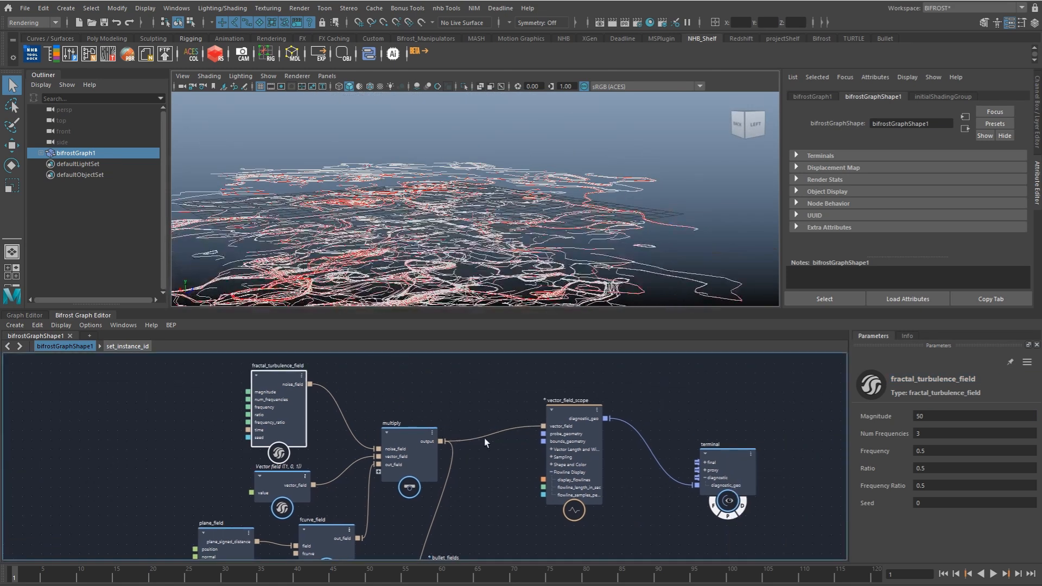
Step: Turn off the terminal's diagnostic display and set the drag of bullet_fields to 1
left_click(743, 503)
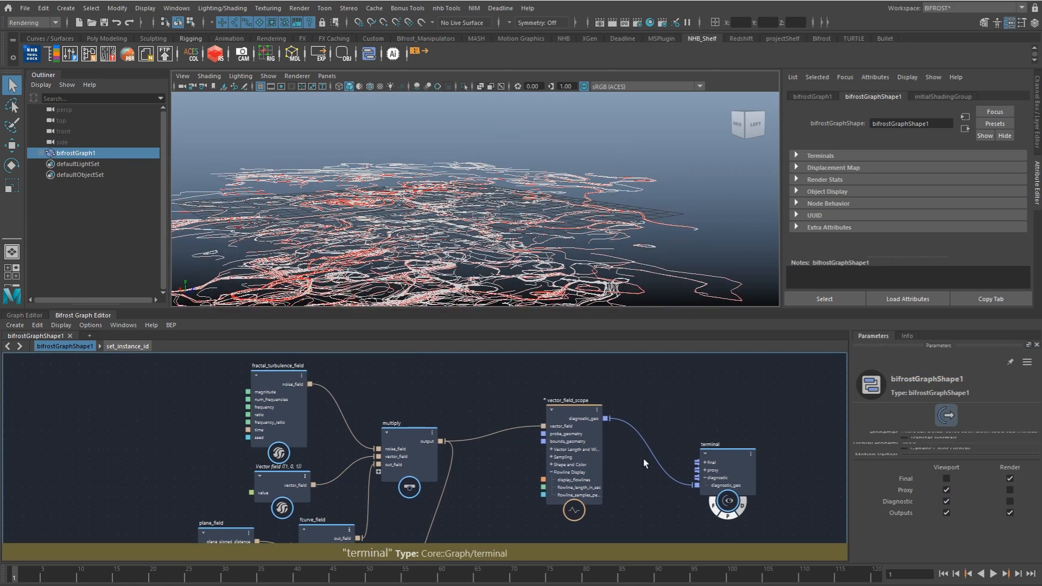
middle_click_drag(515, 499, 512, 384, "alt")
middle_click_drag(510, 434, 514, 400, "alt")
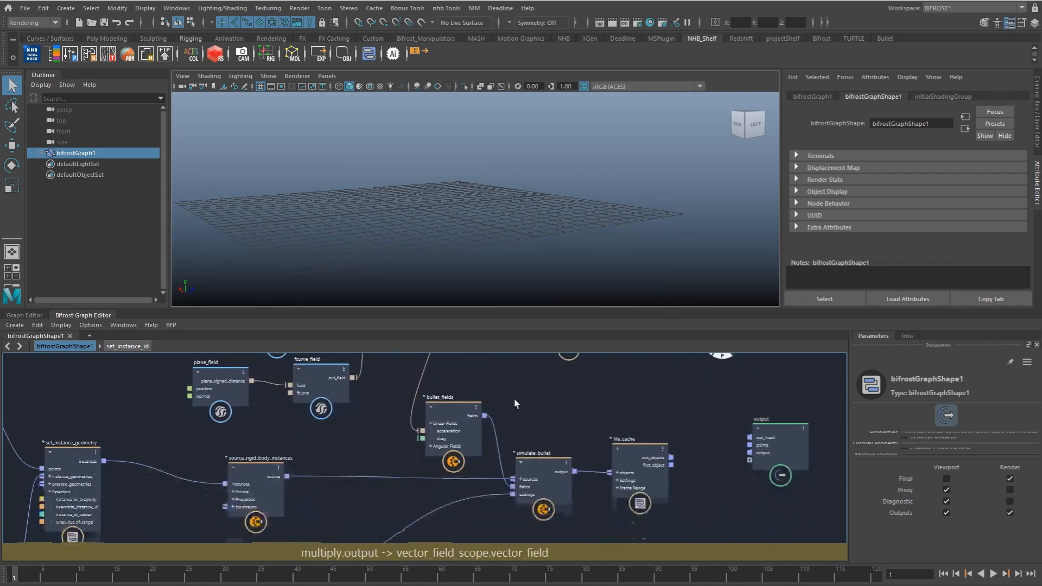
middle_click_drag(545, 442, 504, 420, "alt")
left_click(412, 404)
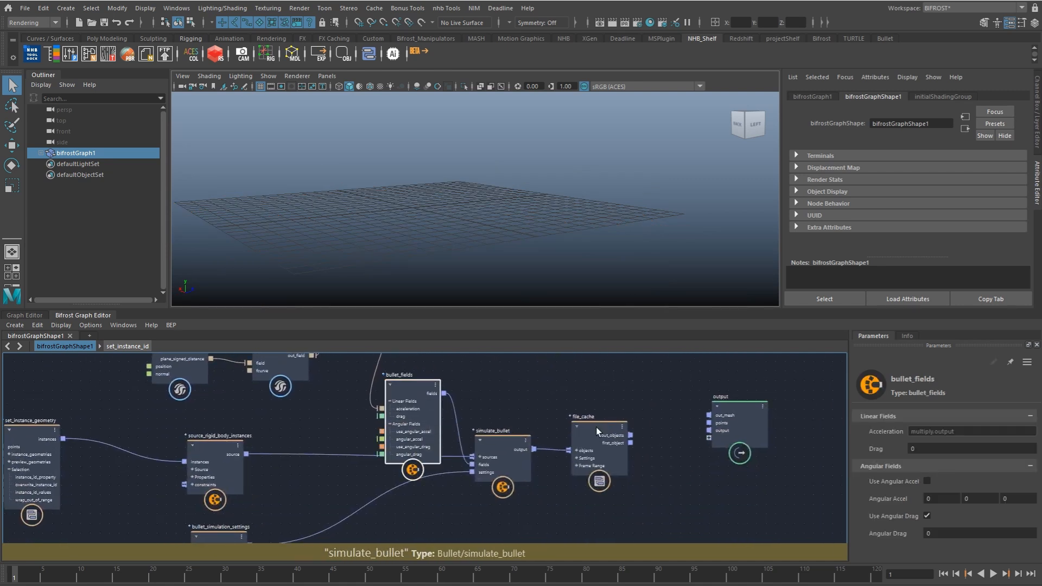
left_click(927, 446)
middle_click_drag(586, 379, 555, 374, "alt")
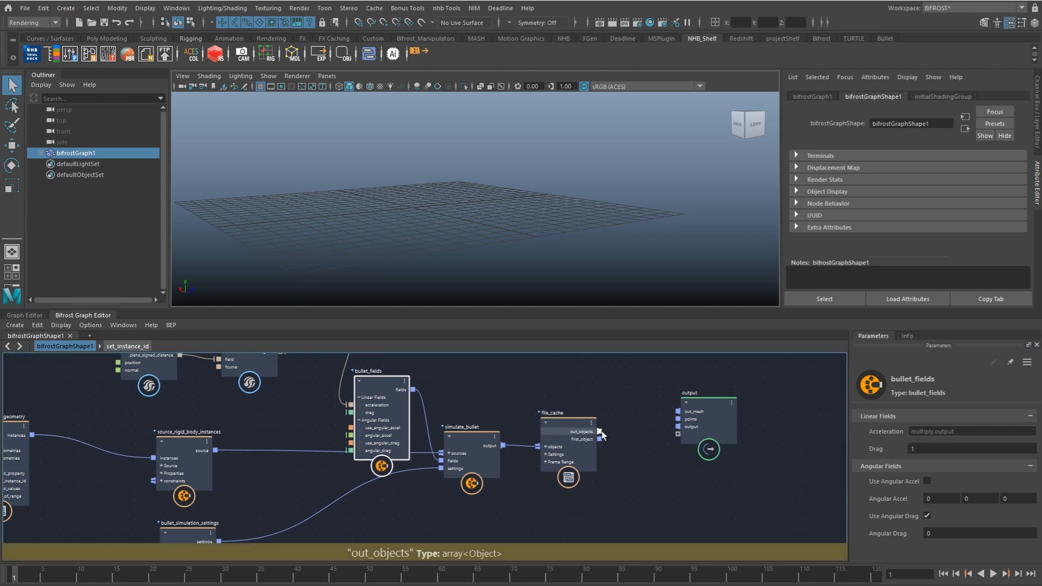
Step: Connect file_cache's out_objects to the output node's output port and view the rocks in the viewport
left_click_drag(599, 431, 678, 426)
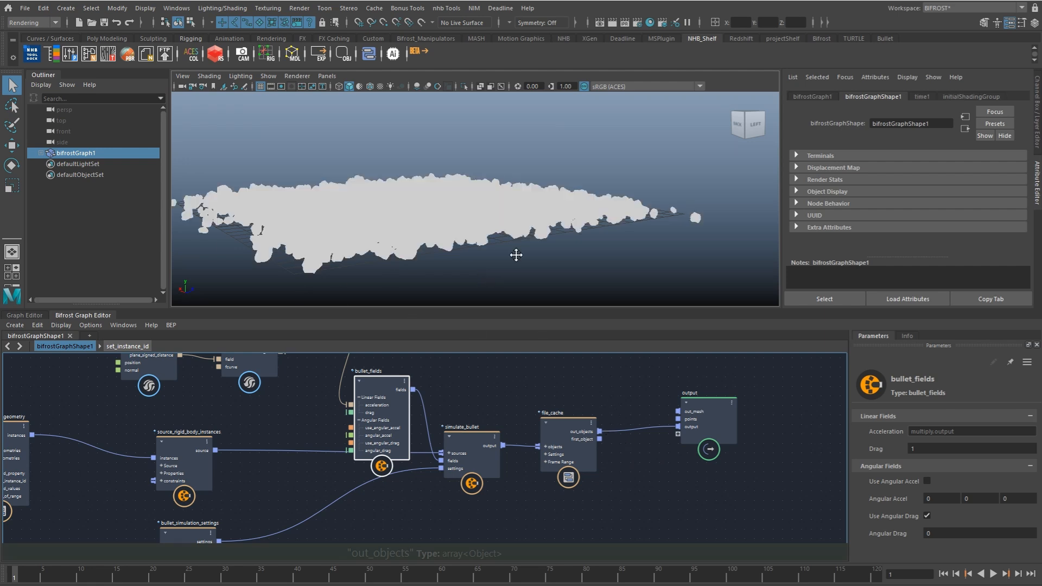
left_click(515, 280)
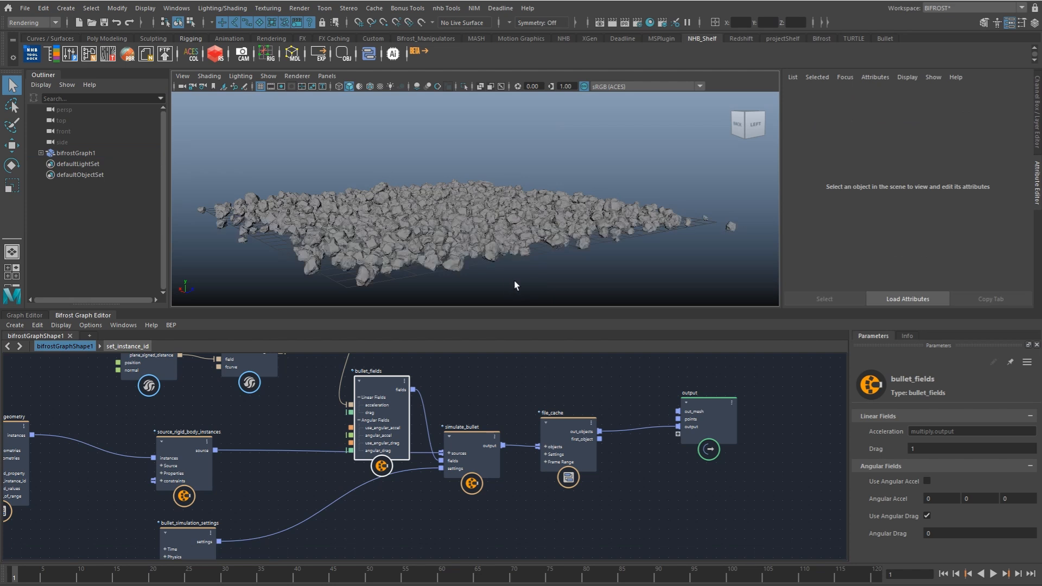
left_click_drag(513, 283, 541, 282, "alt")
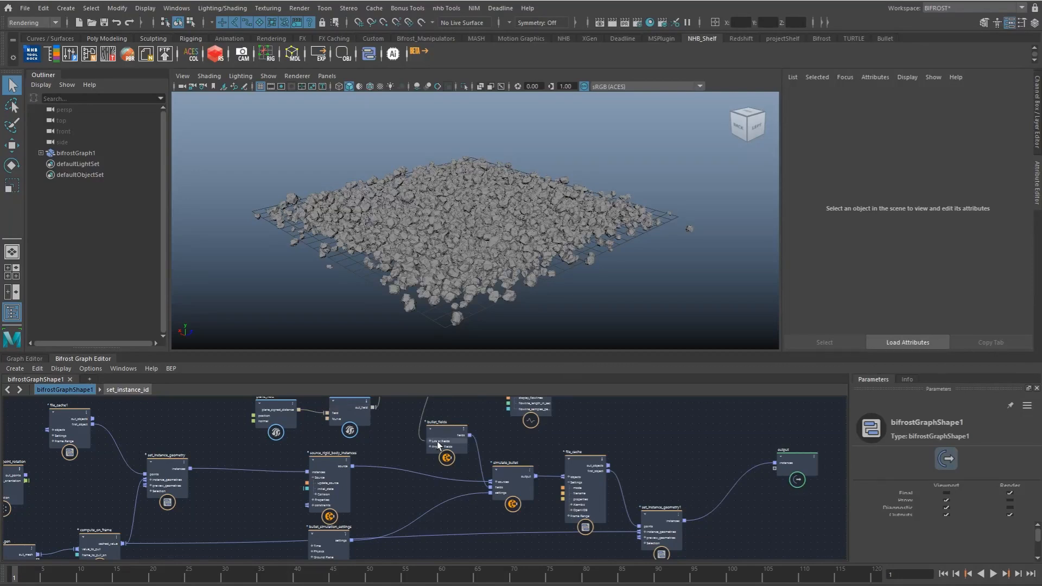
Step: Review the magnitude, frequency and ratio settings of fractal_turbulence_field
middle_click_drag(402, 417, 461, 435, "alt")
scroll(402, 445, "up", 3)
scroll(460, 435, "up", 3)
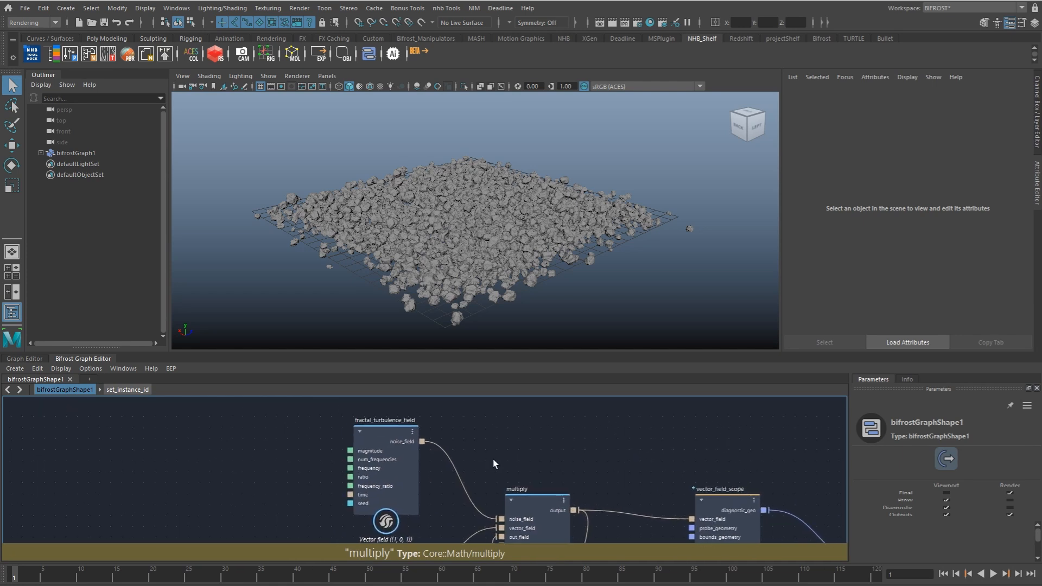
left_click(393, 449)
middle_click_drag(547, 452, 519, 439, "alt")
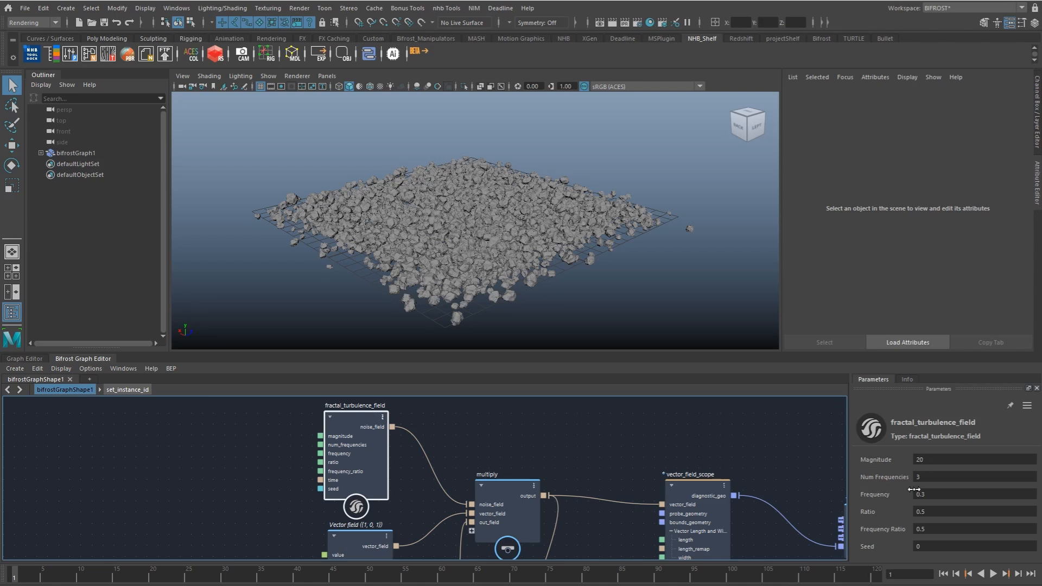
Step: Inspect the linear and angular field settings of bullet_fields
mouse_move(567, 524)
middle_mouse_down("alt")
mouse_move(553, 474)
mouse_move(521, 432)
middle_mouse_up("alt")
middle_click_drag(597, 497, 536, 431, "alt")
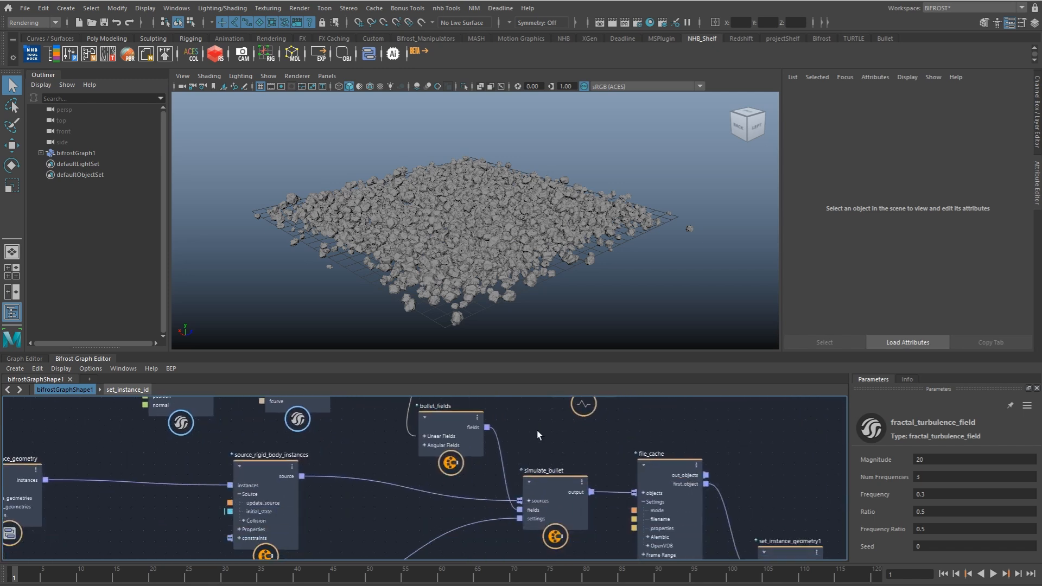
left_click(467, 442)
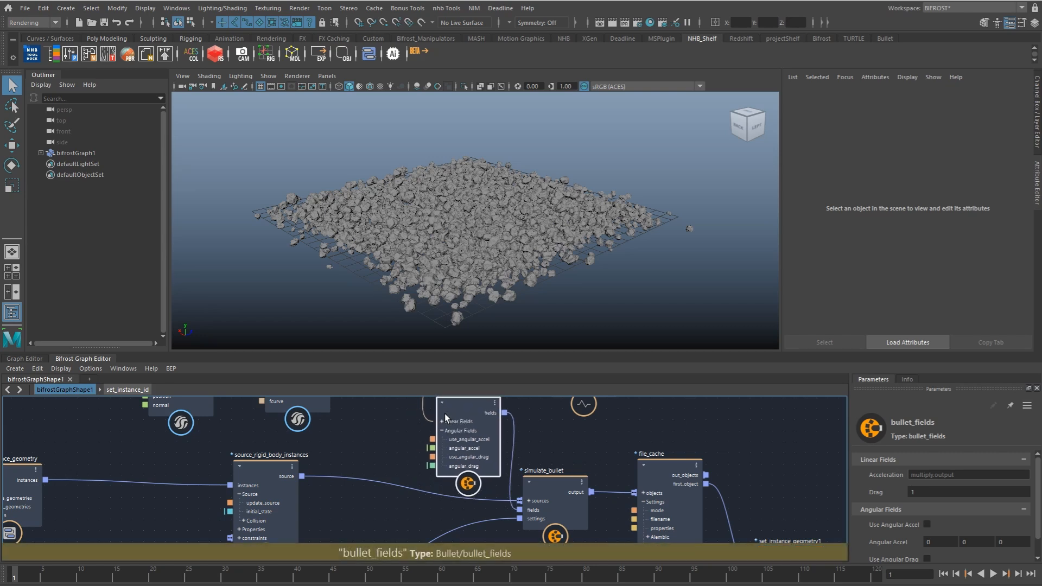
Step: Review the gravity, default material and ground plane settings of bullet_simulation_settings
middle_click_drag(465, 509, 484, 409, "alt")
left_click_drag(298, 495, 440, 441)
left_click_drag(1039, 488, 1039, 516)
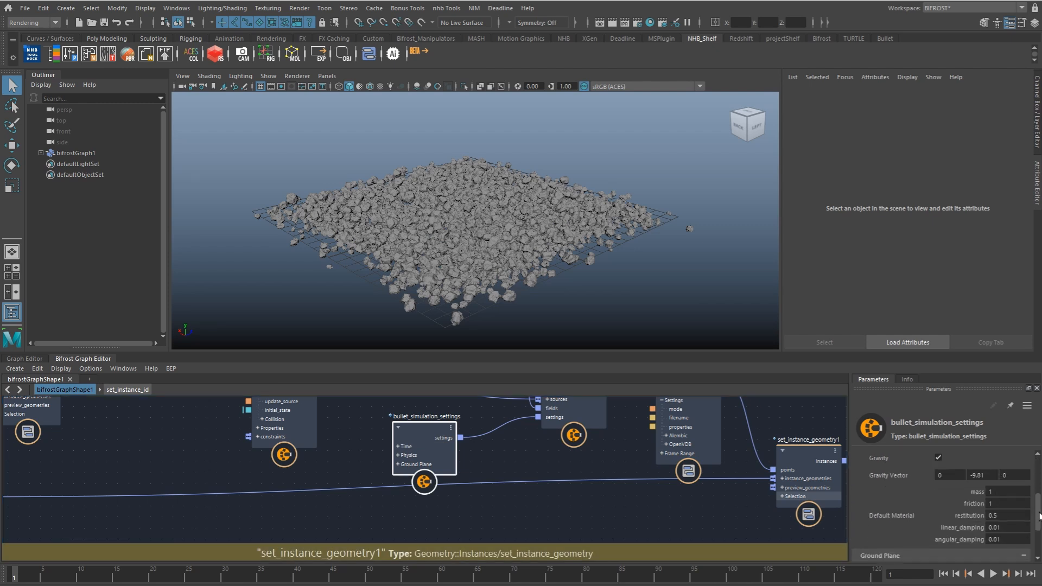
left_click_drag(420, 438, 424, 438)
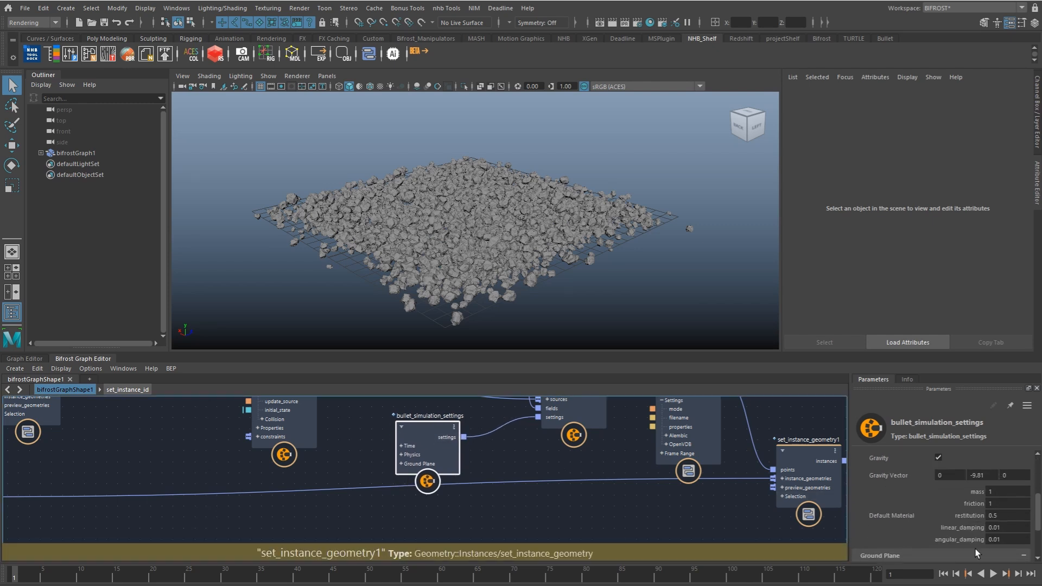
scroll(1039, 515, "down", 3)
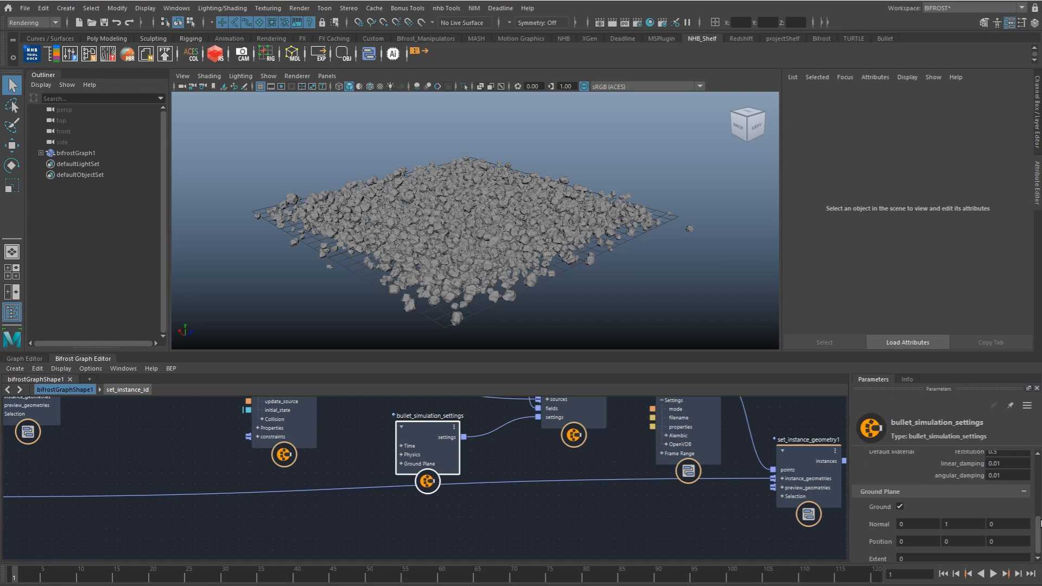
left_click_drag(1039, 516, 1039, 504)
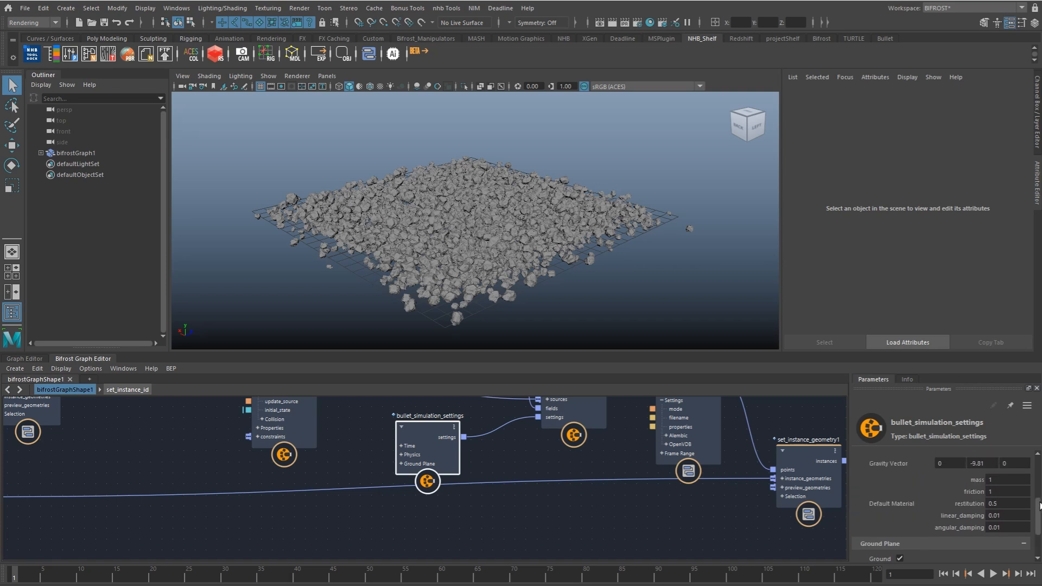
left_click(996, 490)
Step: Connect file_cache's first_object directly to the output node's instances port
middle_click_drag(402, 413, 394, 496, "alt")
scroll(394, 496, "down", 2)
middle_click_drag(523, 488, 369, 475, "alt")
left_click_drag(546, 505, 564, 520)
left_click_drag(492, 458, 699, 448)
Step: Examine the instance_shape entry in file_cache's properties setting and play the cached simulation up to frame 18
left_click(458, 453)
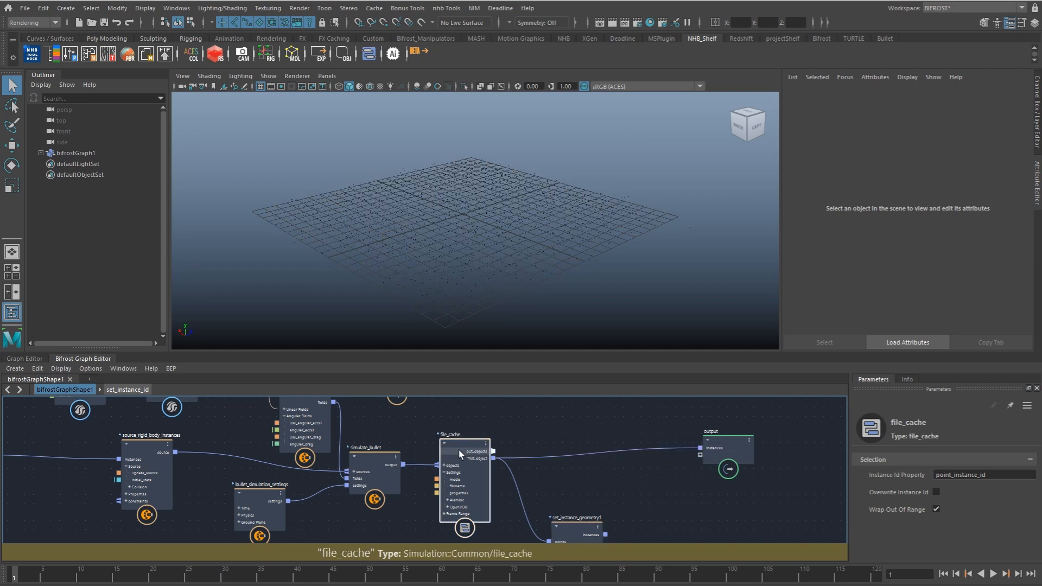
left_click_drag(1009, 510, 962, 509)
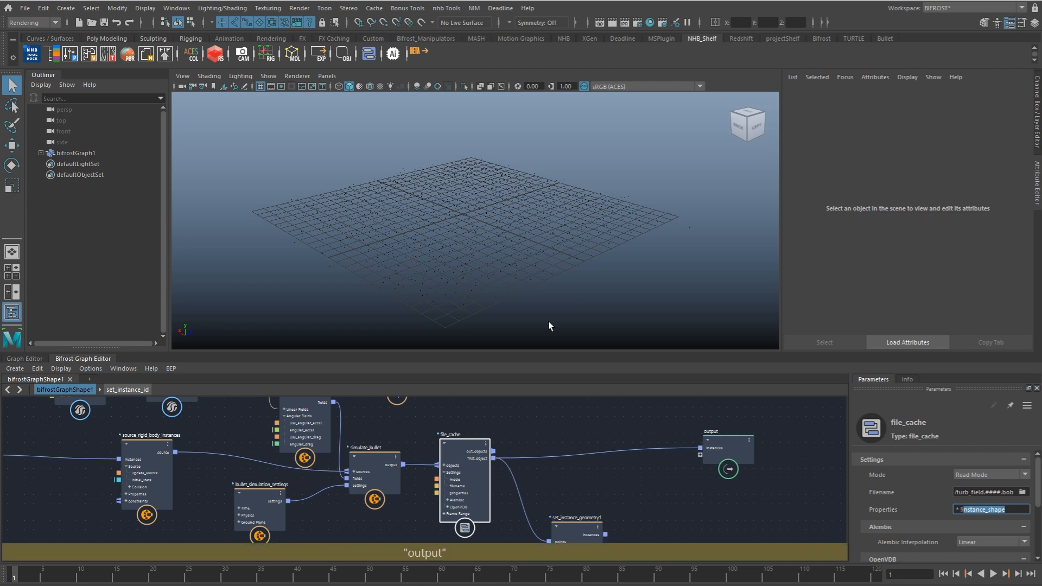
left_click(472, 272)
key("alt+v")
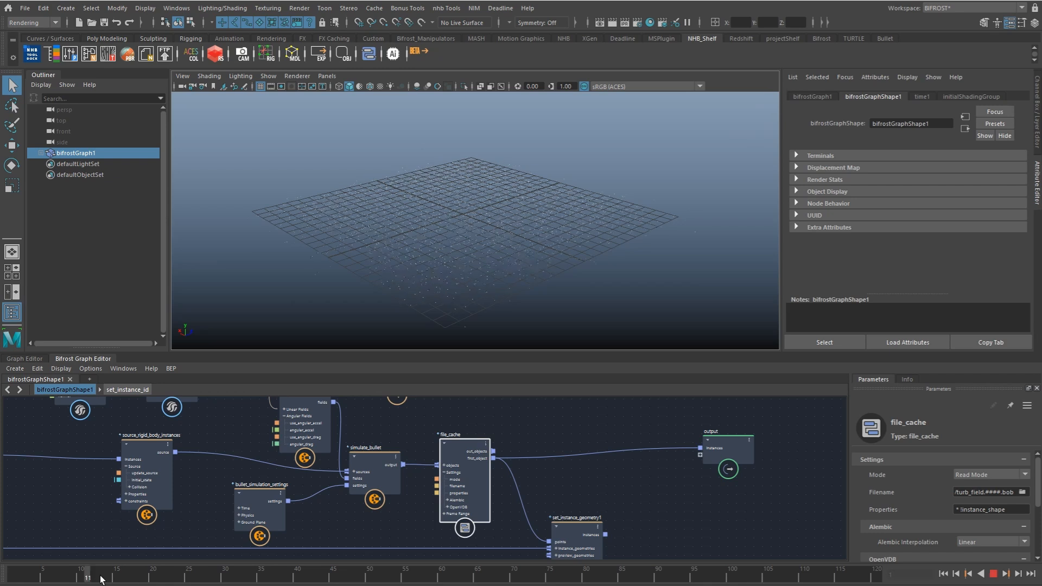
key("alt+v")
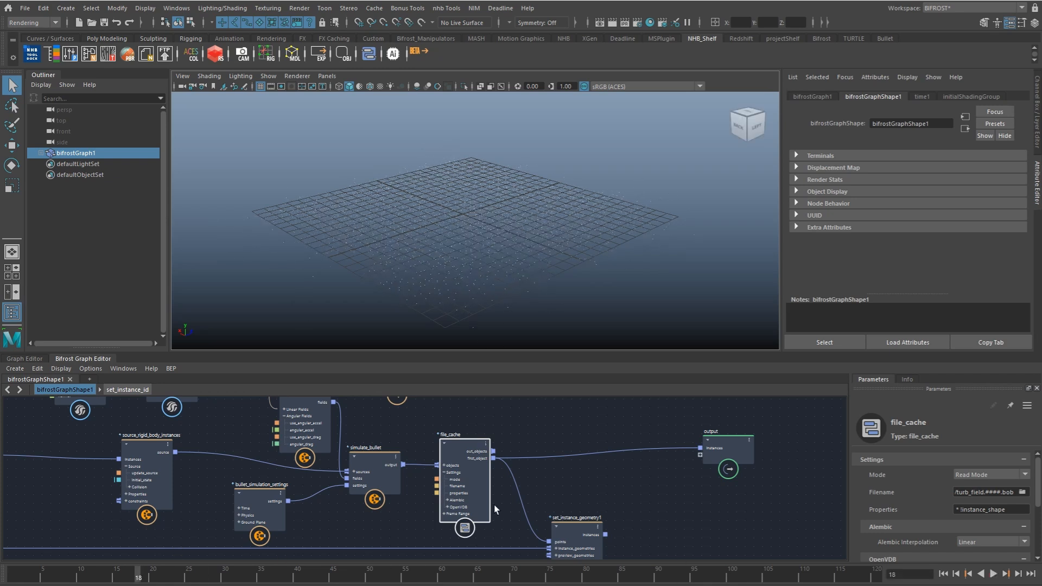
Step: Inspect the settings of the set_instance_geometry node that feeds source_rigid_body_instances
middle_click_drag(613, 466, 673, 422, "alt")
middle_click_drag(121, 482, 315, 455, "alt")
middle_click_drag(405, 461, 376, 461, "alt")
middle_click_drag(472, 470, 430, 498, "alt")
left_click(171, 417)
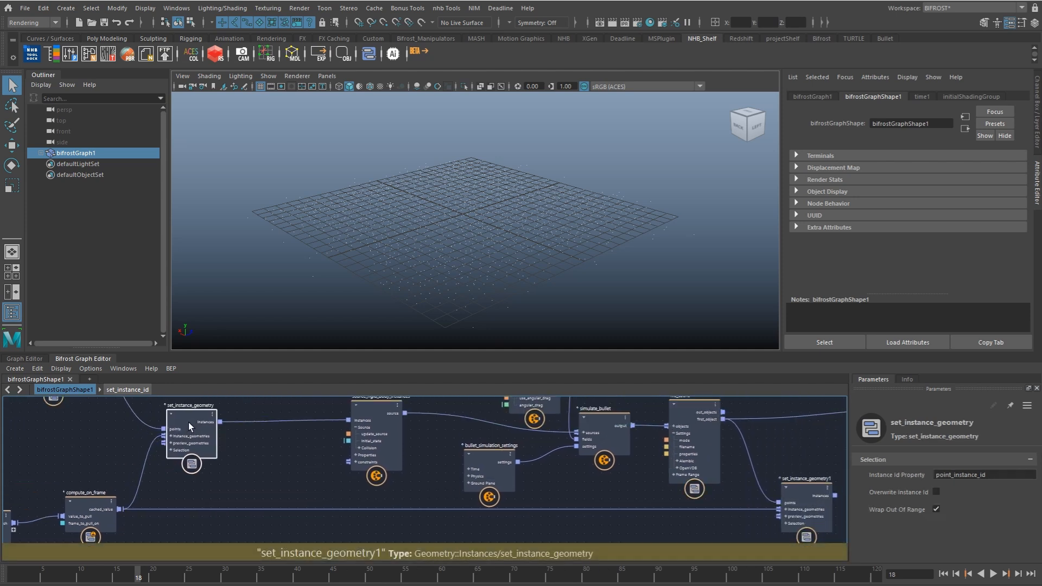
middle_click_drag(214, 422, 172, 437, "alt")
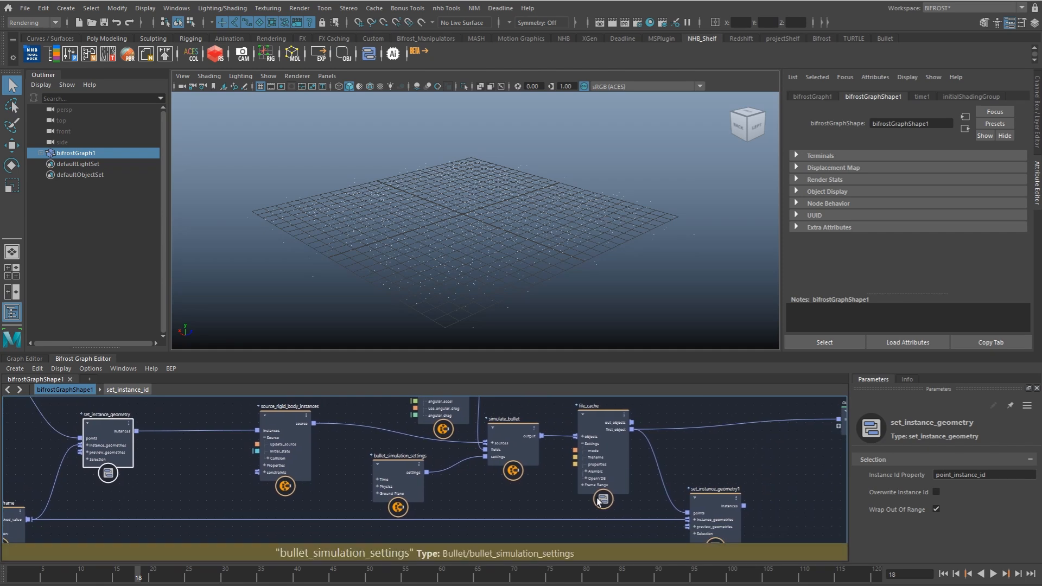
Step: Connect set_instance_geometry1's instances to the output node's instances port and play the rock simulation
left_click(733, 494)
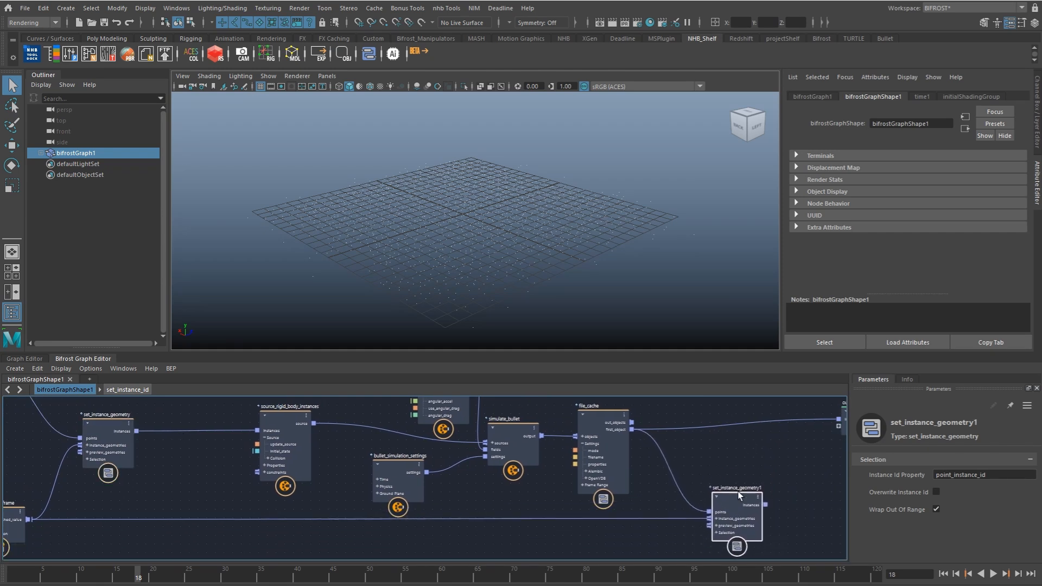
middle_click_drag(738, 491, 582, 500, "alt")
left_click_drag(589, 504, 665, 419)
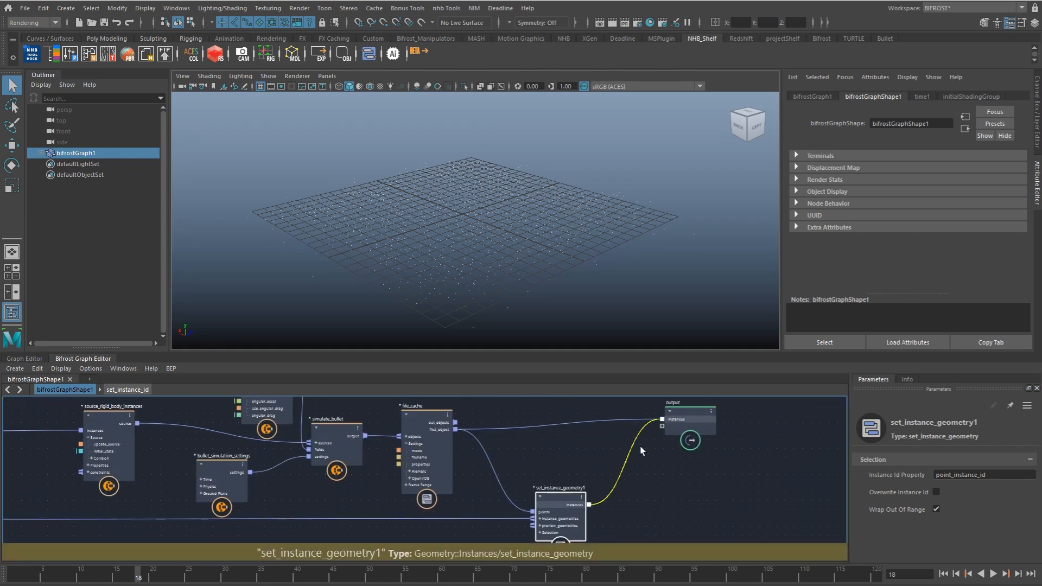
left_click(611, 306)
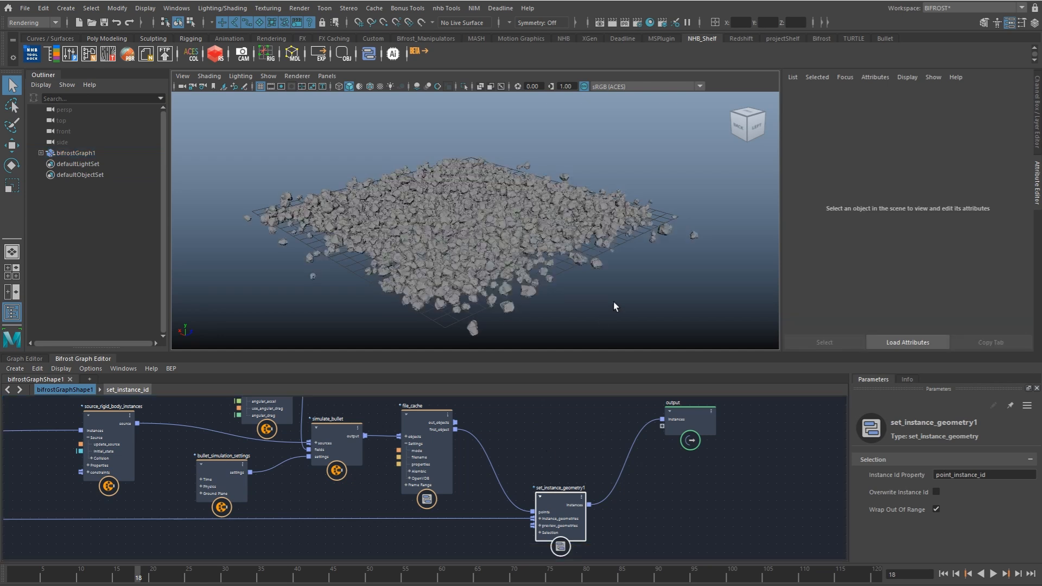
key("alt+v")
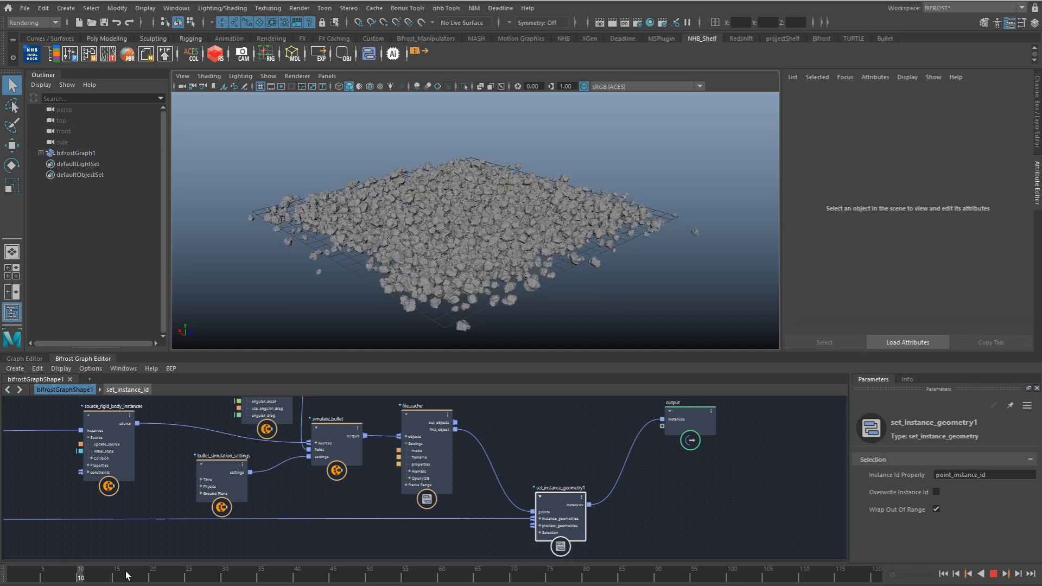
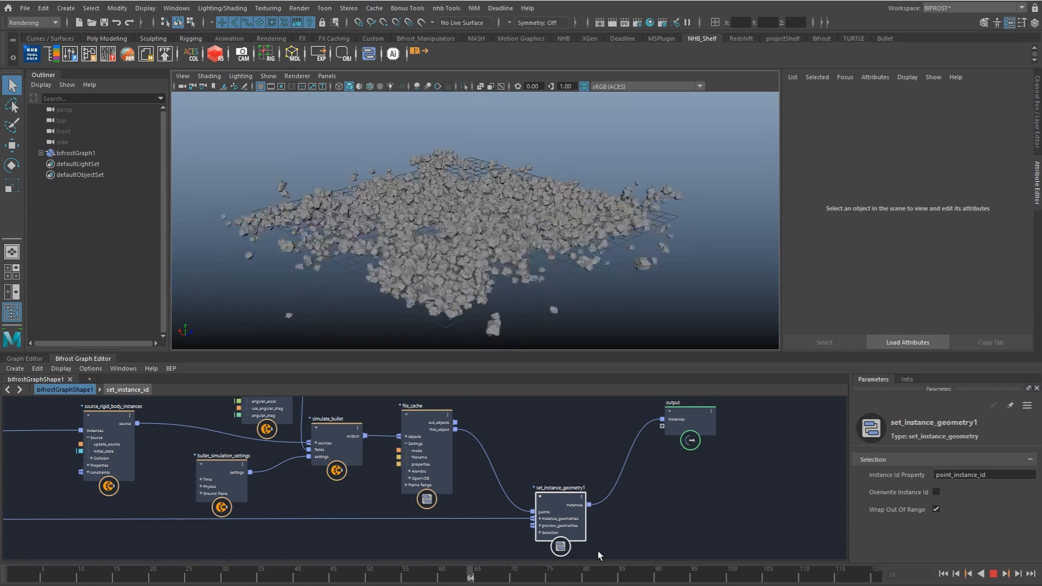
Step: Stop the playback and examine the settings of the fractal_turbulence_field node
key("Escape")
middle_click_drag(325, 415, 451, 494)
middle_click_drag(424, 428, 440, 501)
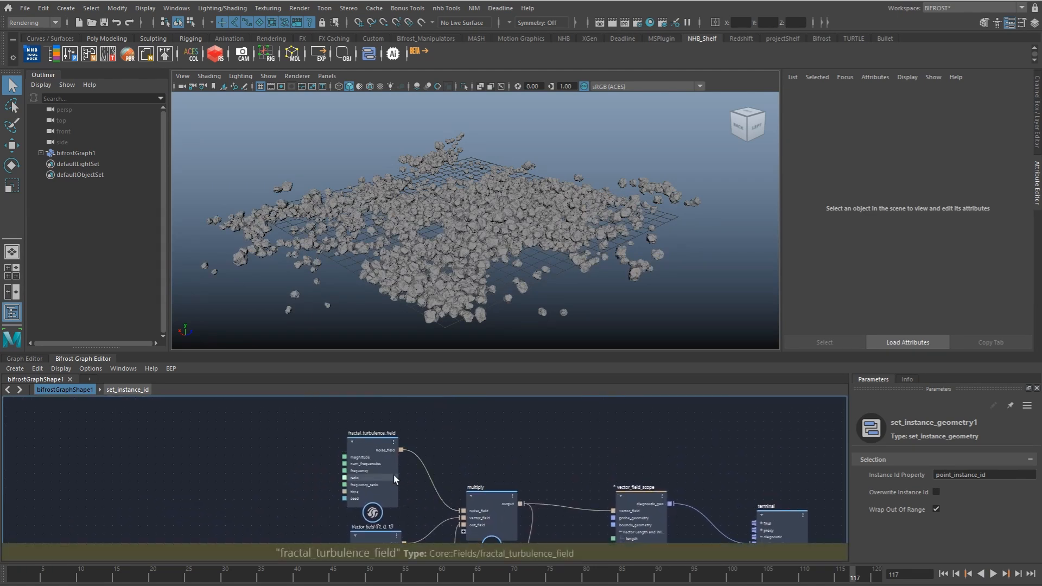
scroll(393, 475, "up", 2)
left_click(393, 493)
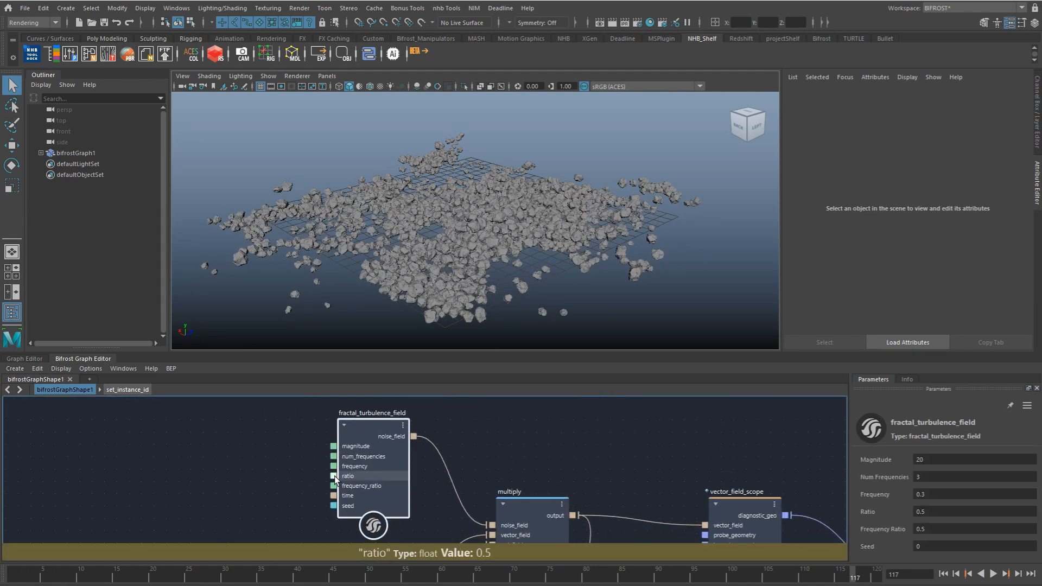
left_click_drag(607, 226, 548, 261, "alt")
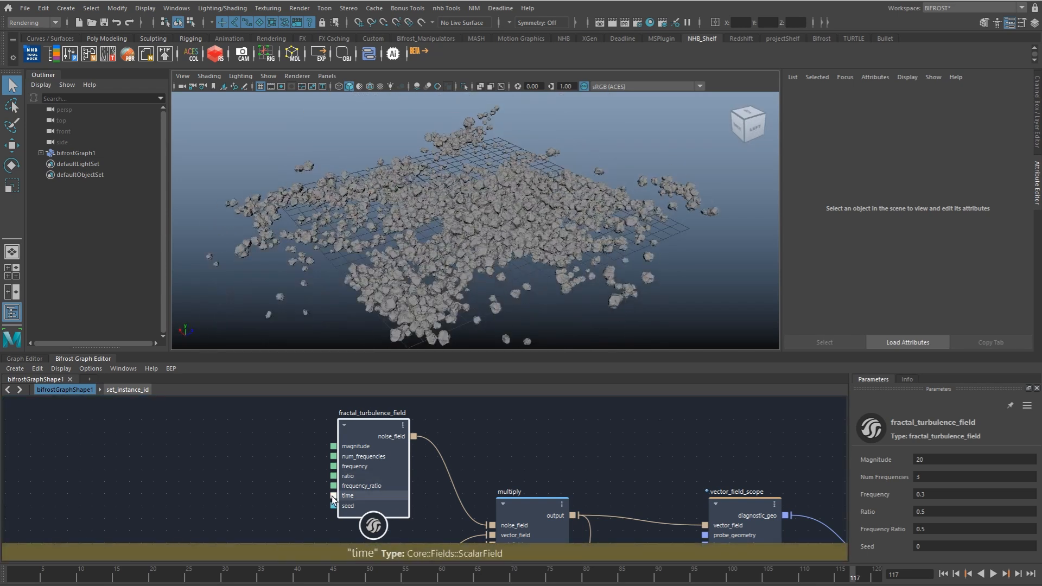
Step: Add a time node and place it upstream of fractal_turbulence_field, leaving room between the two nodes
left_click(240, 492)
key("Tab")
type("time")
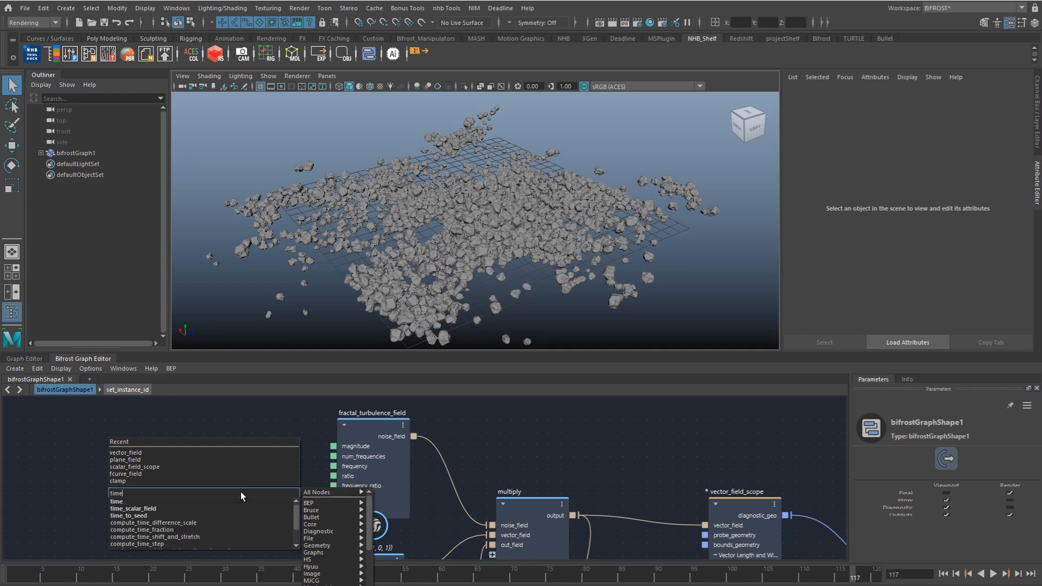
key("Return")
left_click_drag(251, 514, 200, 473)
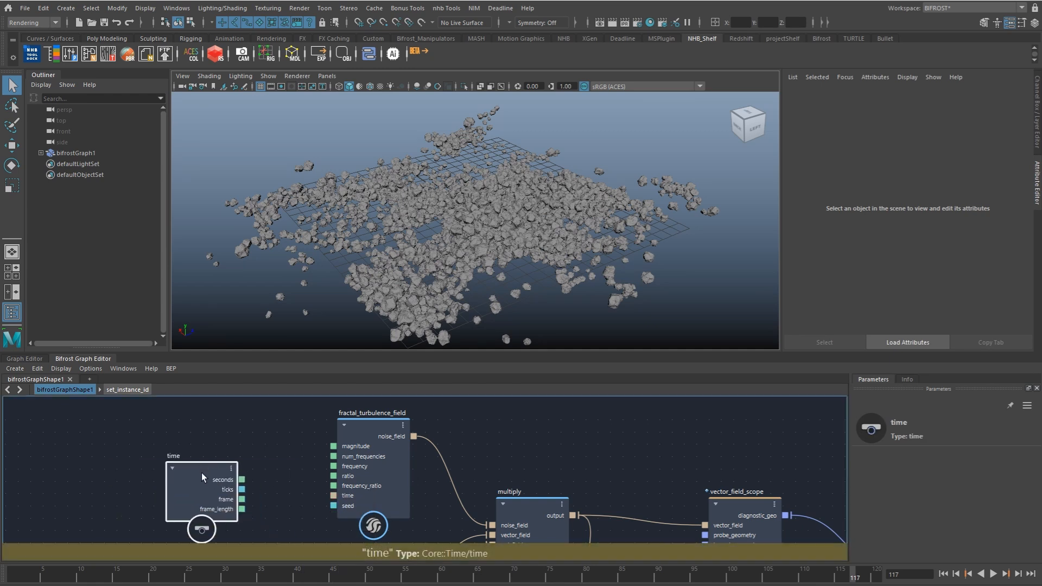
middle_click_drag(242, 511, 234, 474, "alt")
left_click_drag(186, 457, 92, 468)
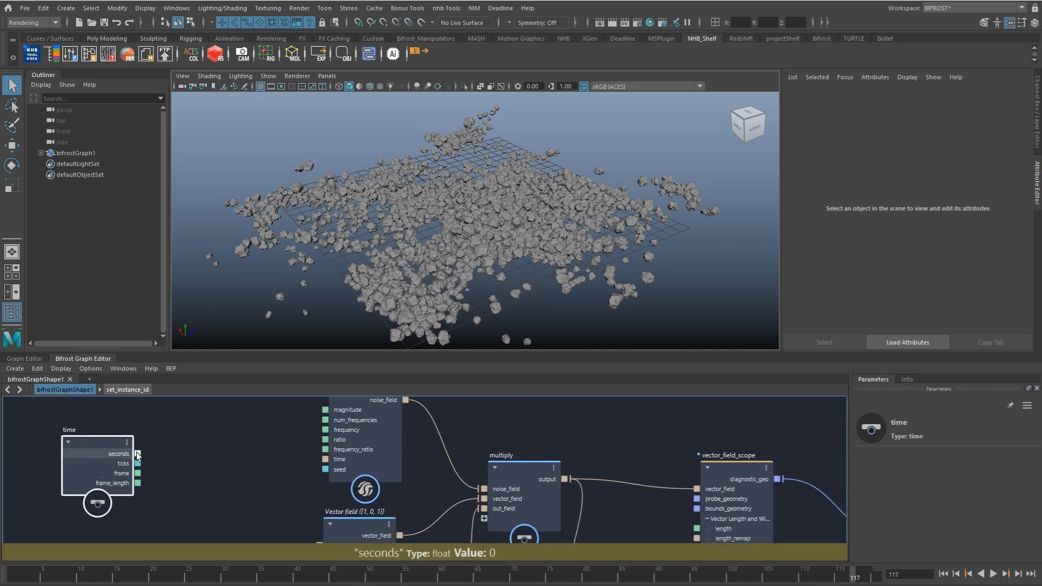
Step: Add a scalar_field node fed by the time node's seconds and connect its output to fractal_turbulence_field's time port
left_click_drag(206, 457, 208, 456)
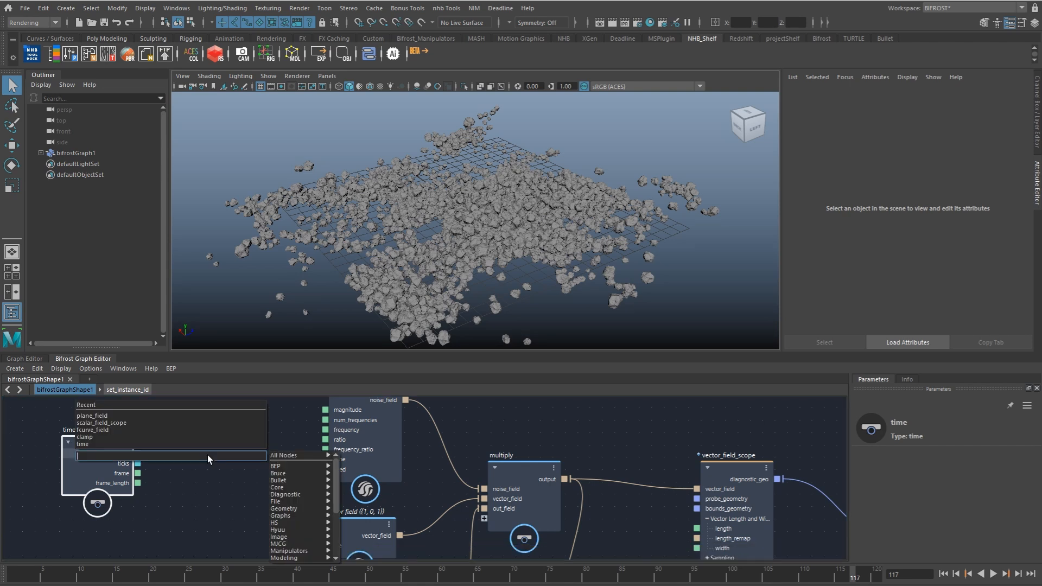
type("scal")
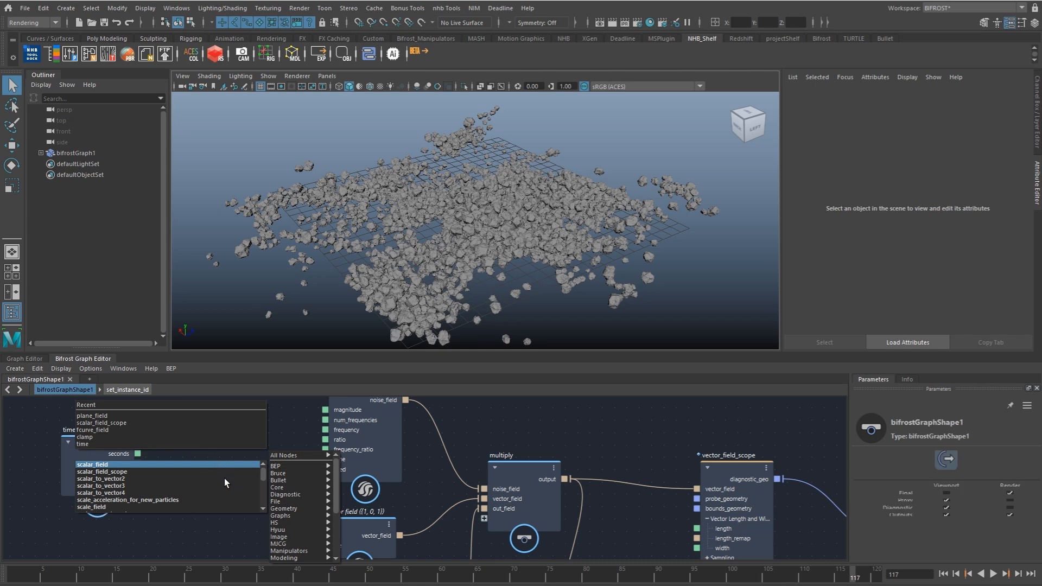
key("Return")
left_click_drag(259, 487, 328, 460)
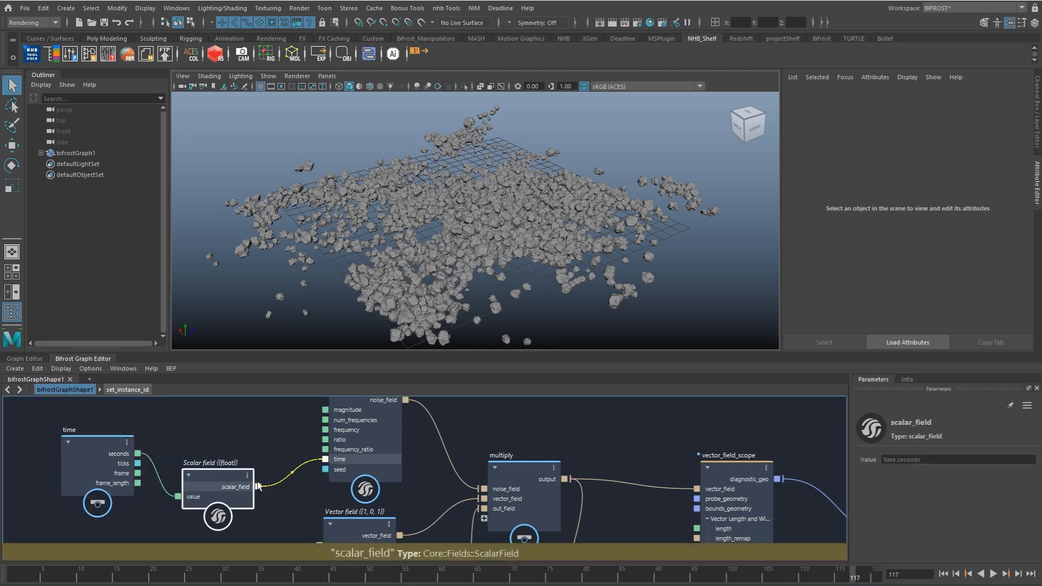
left_click_drag(234, 482, 233, 460)
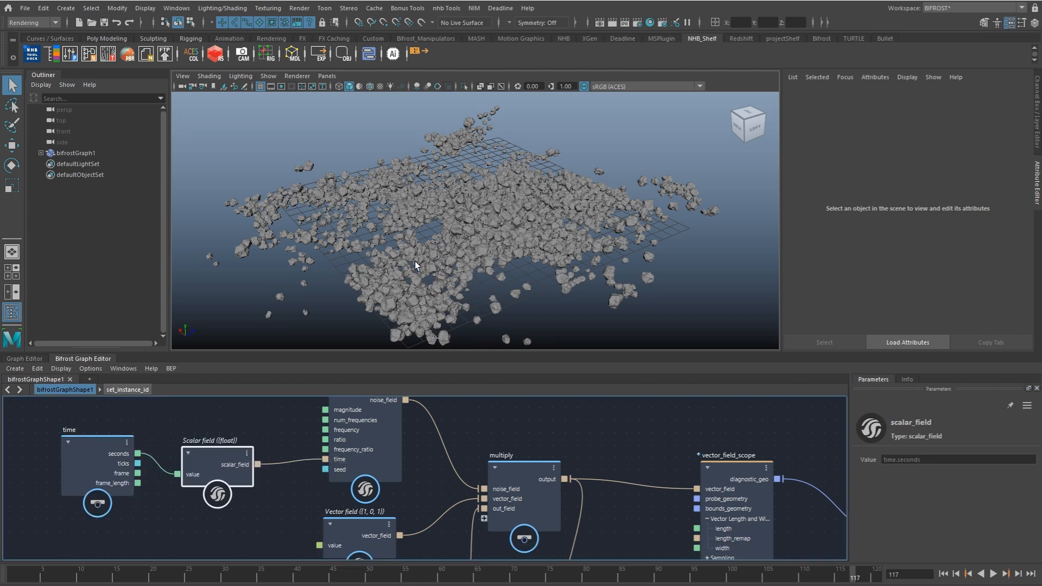
Step: Examine the scattered rocks from several angles and scrub the timeline back to frame 4
scroll(495, 299, "down", 5)
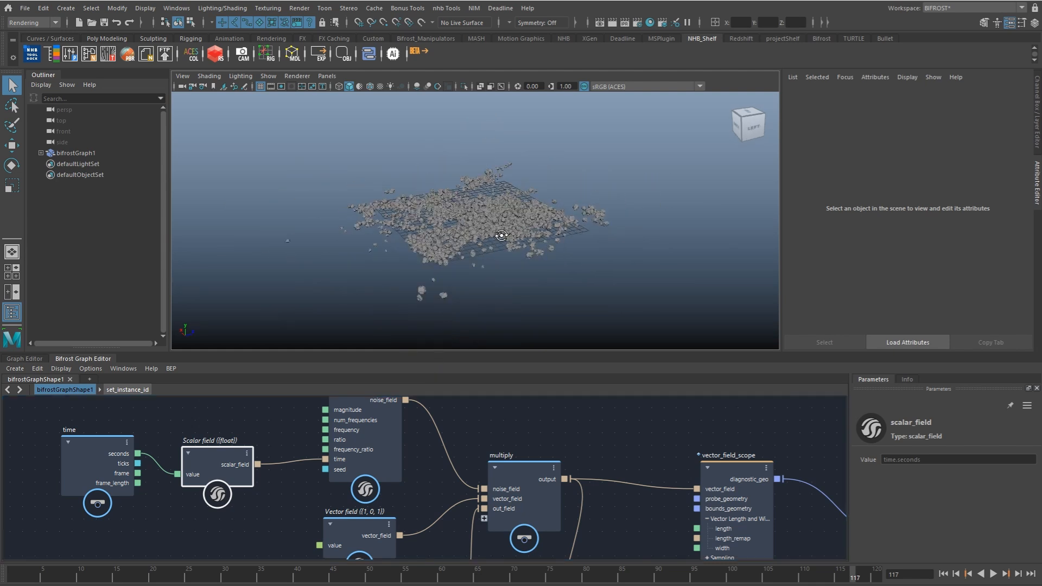
left_click_drag(501, 235, 503, 232, "alt")
left_click_drag(396, 451, 396, 454)
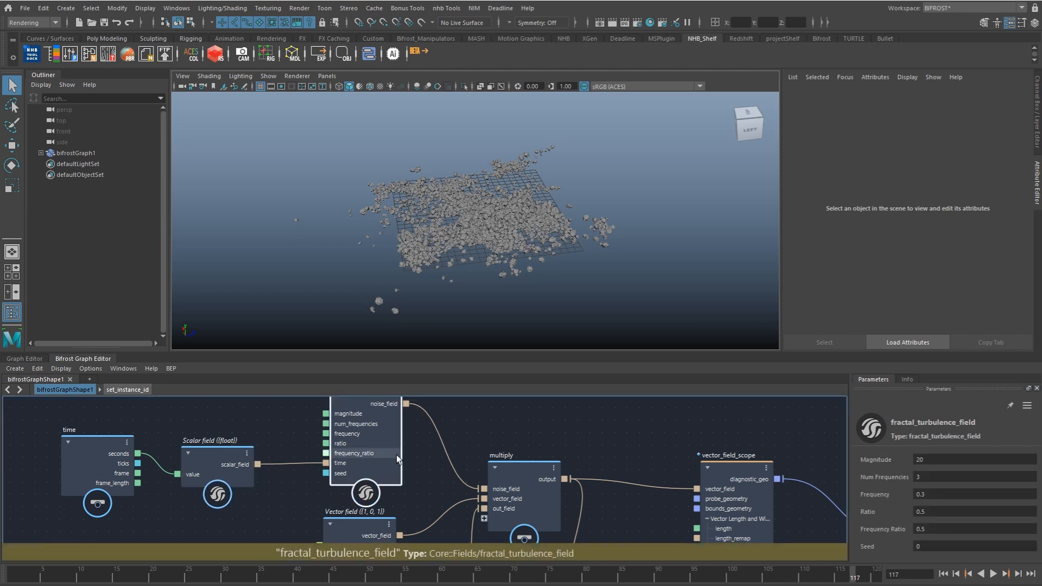
left_click_drag(530, 302, 544, 309, "alt")
scroll(512, 262, "up", 2)
left_click_drag(513, 262, 547, 272, "alt")
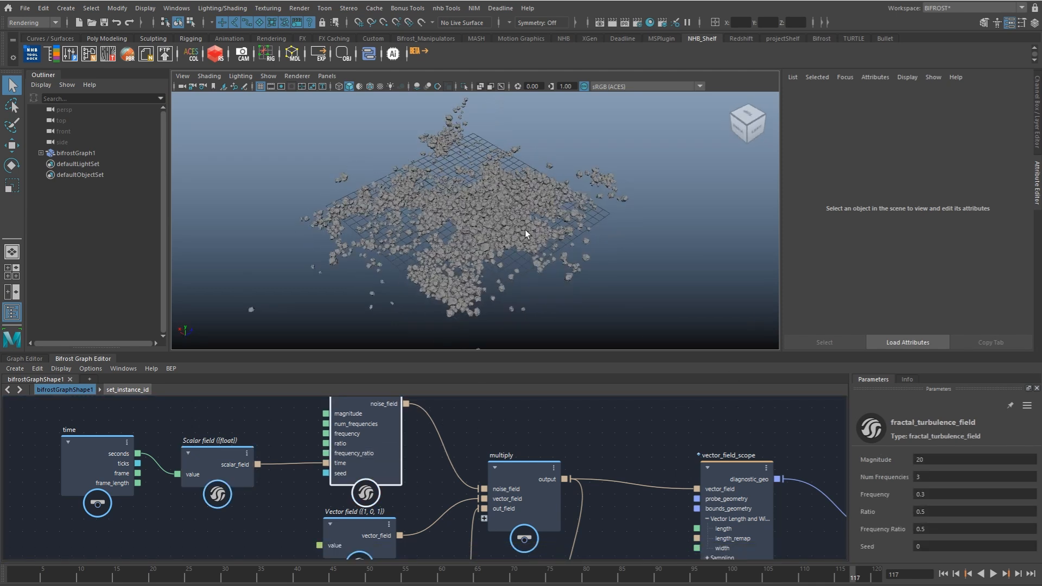
left_click_drag(587, 230, 588, 233, "alt")
left_click_drag(439, 206, 576, 246, "alt")
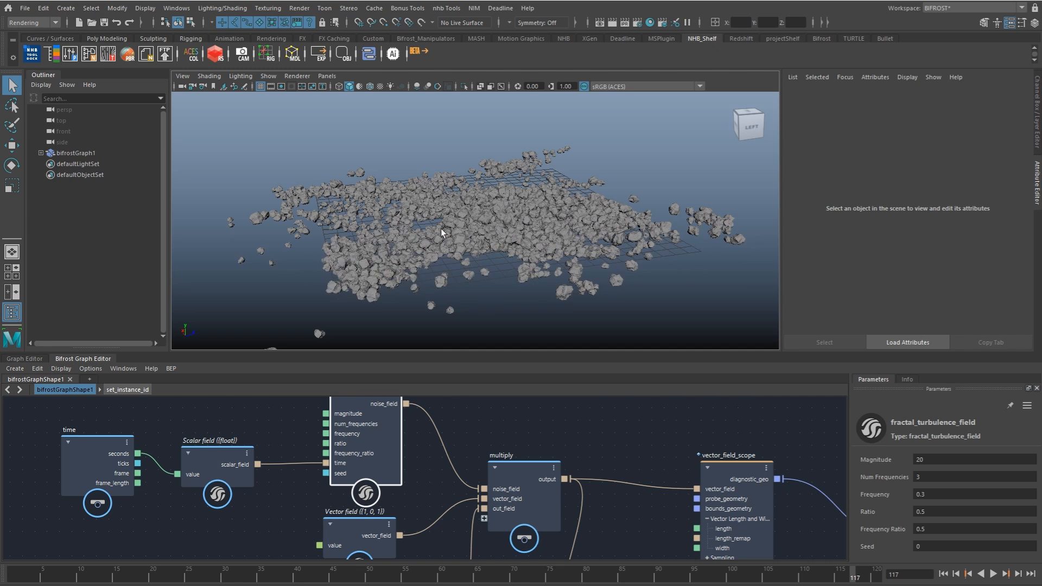
left_click_drag(565, 240, 547, 223, "alt")
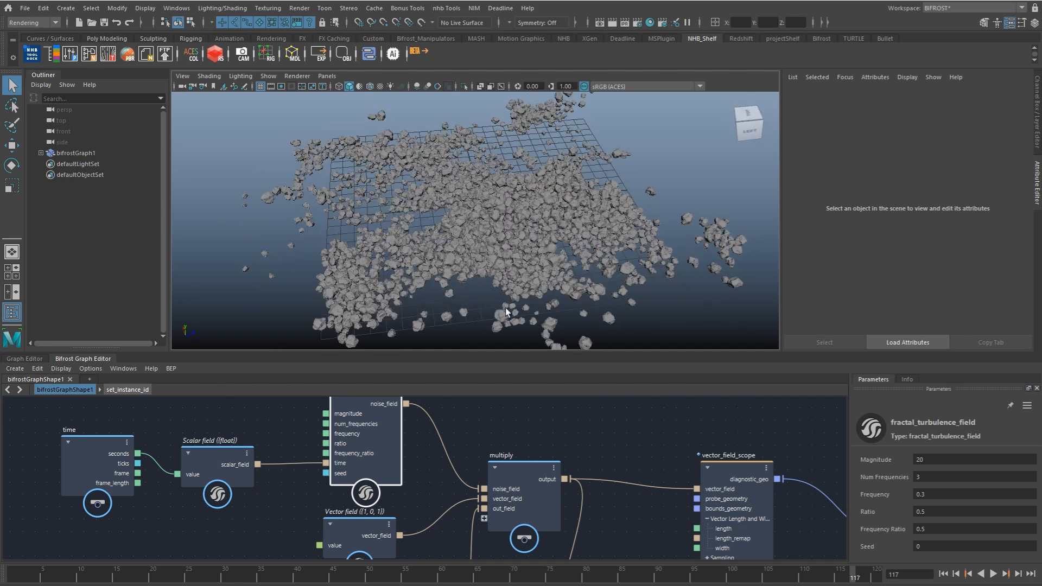
mouse_move(548, 572)
left_mouse_down()
mouse_move(212, 565)
mouse_move(717, 534)
mouse_move(134, 546)
mouse_move(840, 543)
mouse_move(182, 526)
mouse_move(33, 548)
mouse_move(221, 561)
mouse_move(554, 548)
mouse_move(743, 555)
mouse_move(77, 575)
mouse_move(743, 567)
mouse_move(36, 570)
left_mouse_up()
left_click_drag(520, 233, 529, 231, "alt")
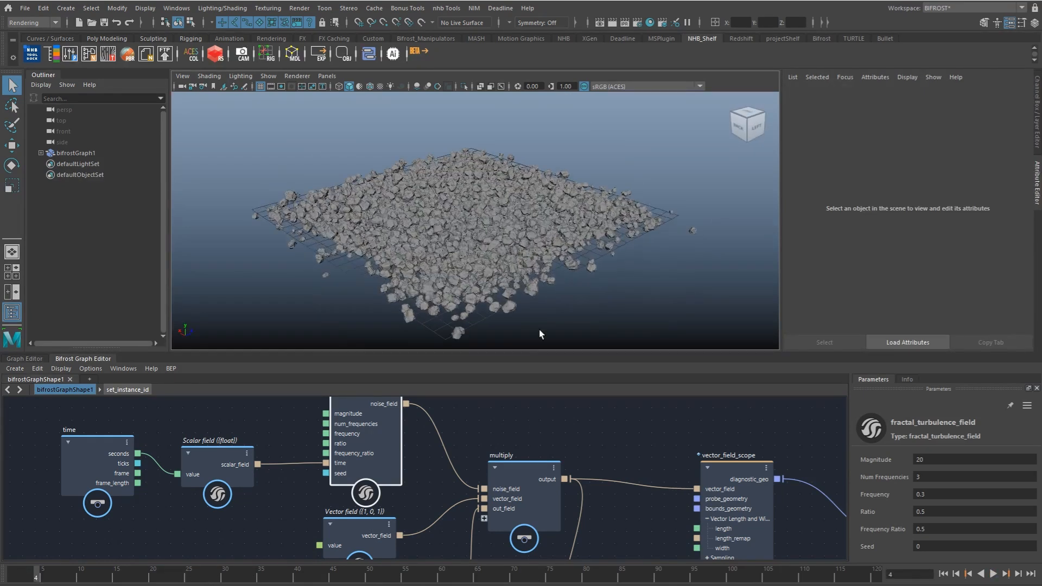
Step: Move the terminal node aside and disconnect set_instance_geometry1 from the output node
scroll(620, 452, "down", 3)
middle_click_drag(839, 495, 544, 425, "alt")
left_click(565, 428)
left_click_drag(565, 428, 605, 407)
middle_click_drag(542, 476, 563, 446, "alt")
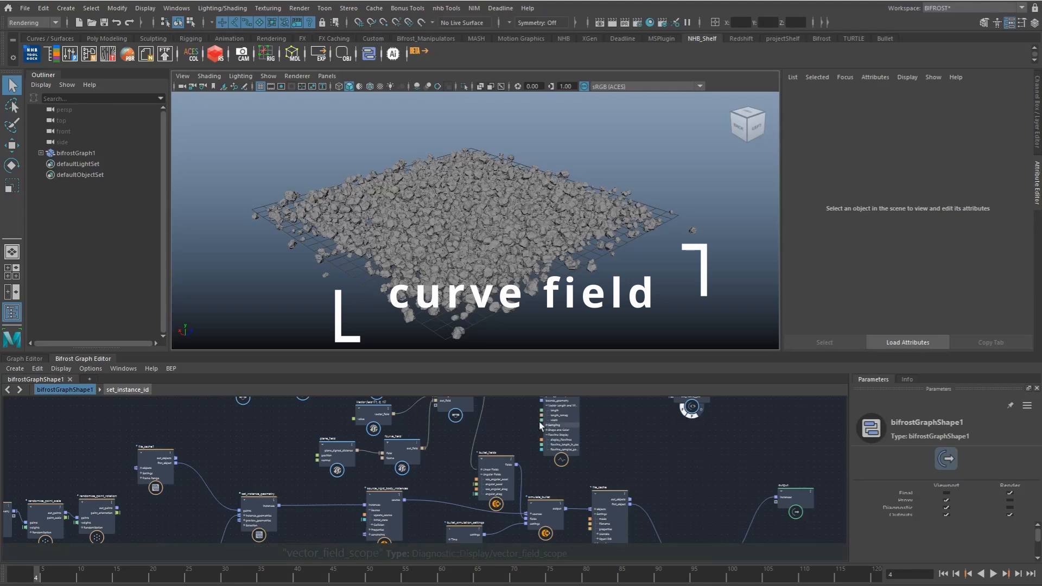
middle_click_drag(547, 427, 559, 463, "alt")
right_click_drag(517, 284, 515, 285, "alt")
scroll(639, 460, "down", 1)
mouse_move(672, 482)
middle_mouse_down("alt")
mouse_move(637, 445)
mouse_move(641, 464)
mouse_move(677, 477)
mouse_move(644, 462)
middle_mouse_up("alt")
left_click_drag(670, 470, 717, 508, "ctrl+alt+shift")
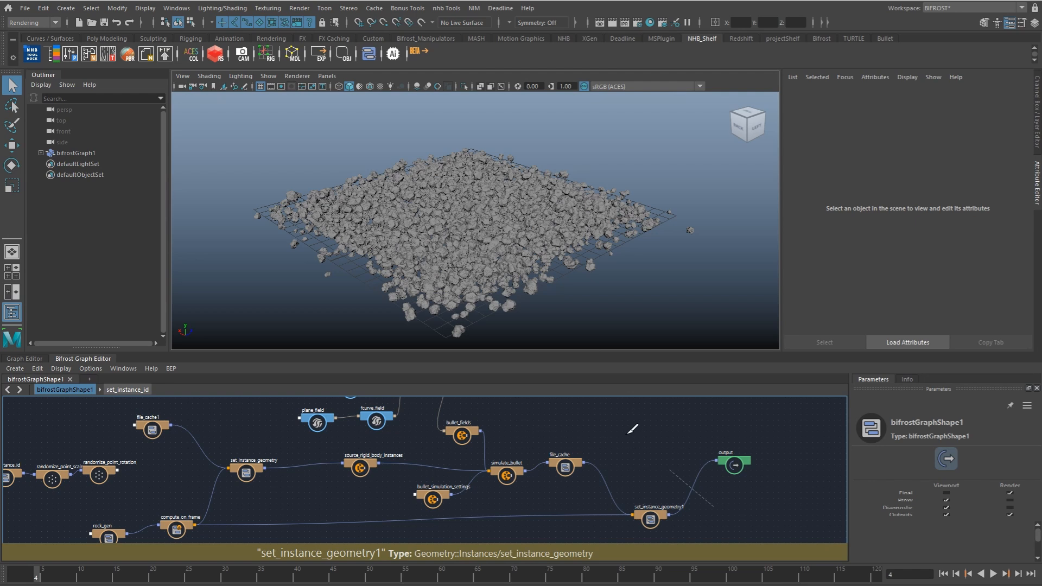
Step: Draw an open, wavy EP curve with 7 spans across the grid in the top view
middle_click_drag(493, 270, 509, 278, "alt")
left_click_drag(509, 278, 540, 284, "alt")
right_click_drag(540, 283, 472, 304, "alt")
left_click(66, 8)
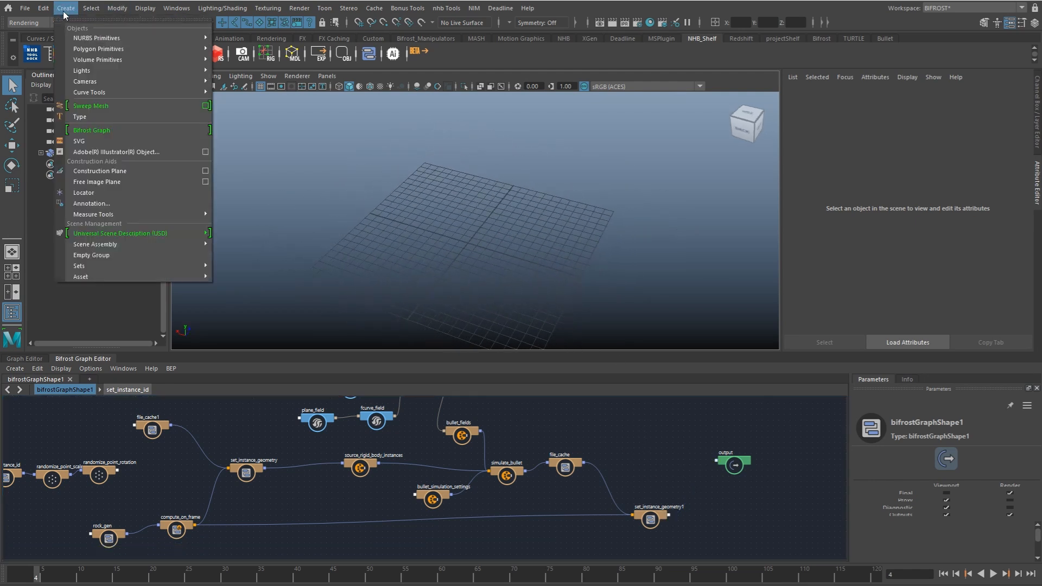
mouse_move(129, 39)
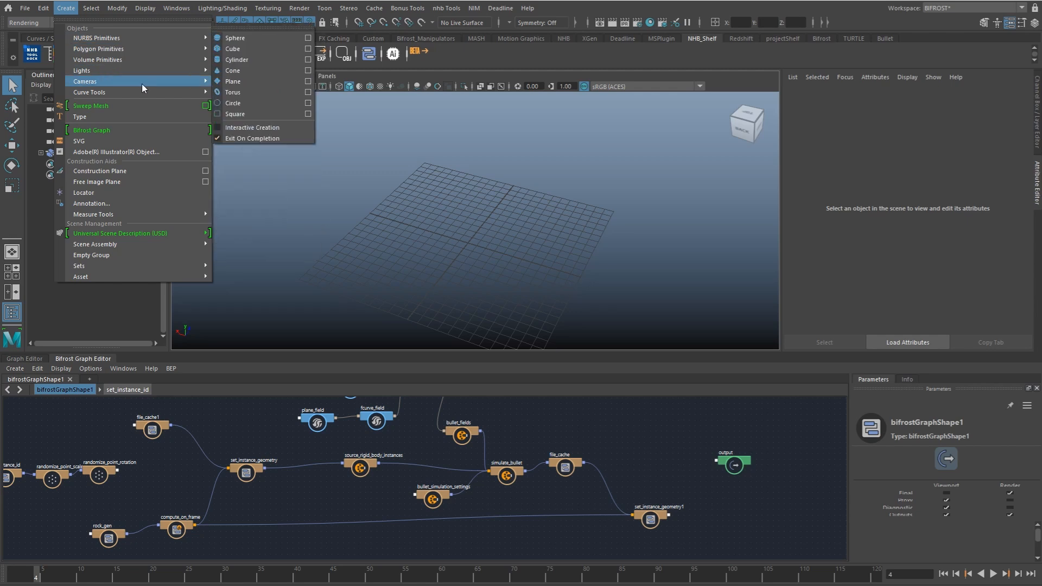
mouse_move(152, 93)
left_click(238, 103)
key("space")
left_click_drag(460, 224, 405, 224)
right_click_drag(434, 205, 350, 255, "alt")
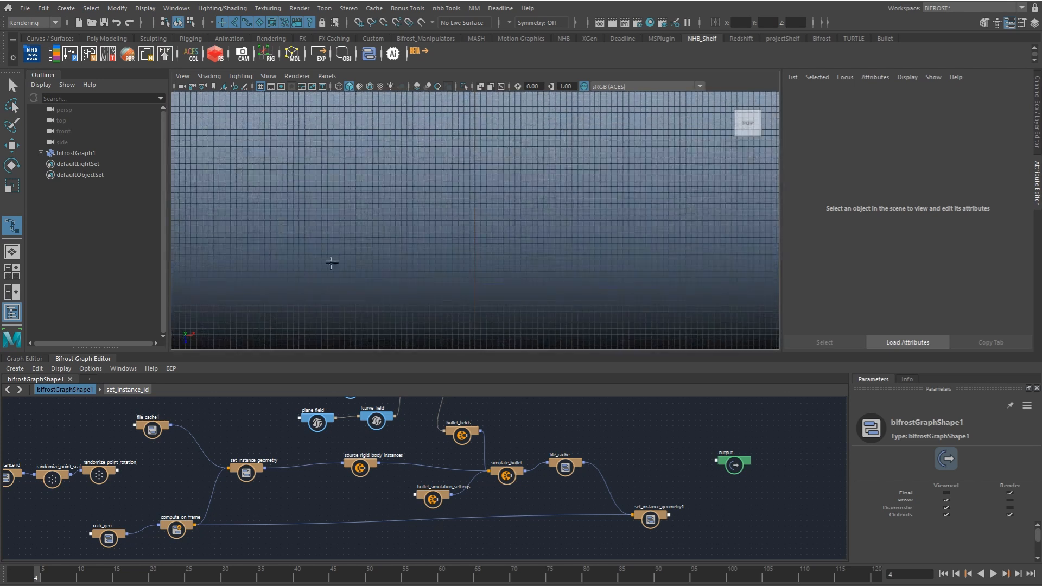
left_click(326, 264)
left_click(375, 208)
left_click(451, 196)
left_click(516, 213)
left_click(702, 189)
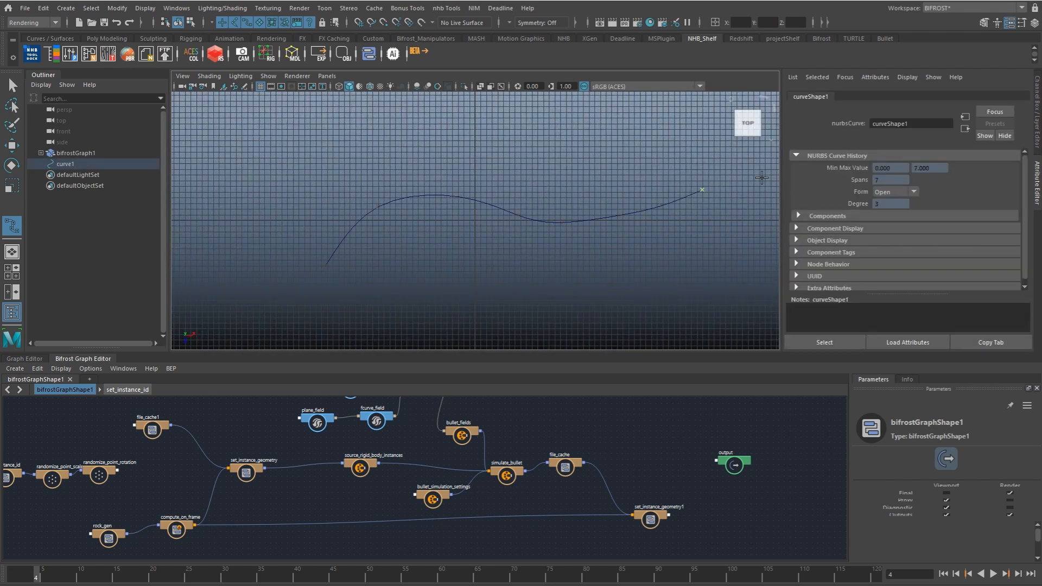
key("Return")
Step: Reshape curve1 into a wider S bend in the perspective view by moving its control vertices
key("space")
left_click_drag(515, 279, 410, 257)
key("r")
key("w")
middle_click_drag(472, 251, 506, 223)
left_click_drag(534, 248, 449, 276, "alt")
key("q")
right_click_drag(374, 280, 431, 286)
middle_click_drag(432, 286, 496, 256, "alt")
key("w")
left_click_drag(491, 259, 567, 242)
Step: Adjust the control vertices towards curve1's starting end to round its first bend, and leave component editing
key("b")
left_click_drag(472, 259, 420, 228)
left_click_drag(493, 321, 457, 341)
key("e")
middle_click_drag(507, 346, 495, 299, "alt")
left_click_drag(490, 308, 531, 295)
key("w")
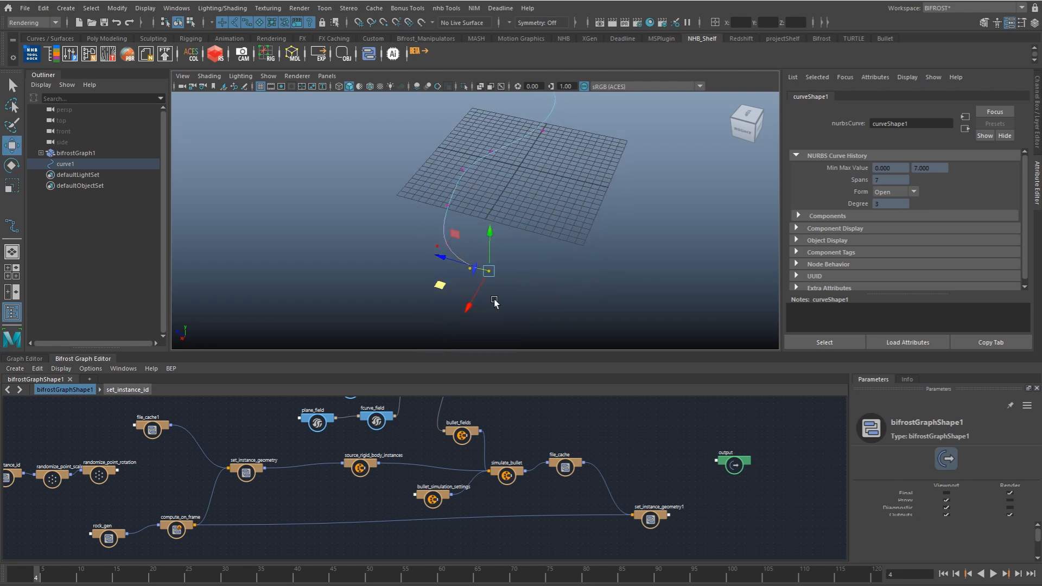
left_click_drag(438, 292, 409, 197)
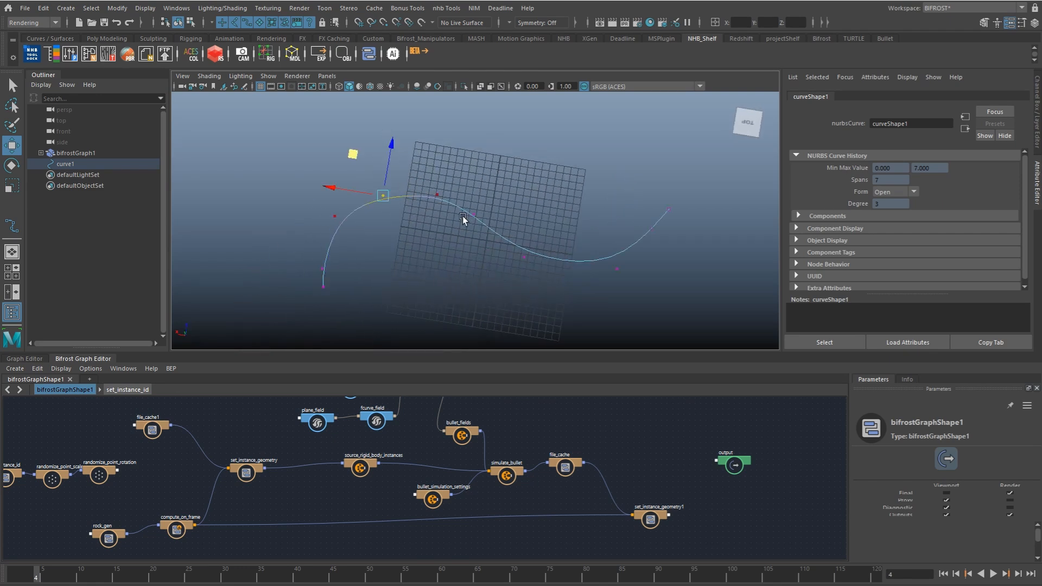
key("q")
left_click(531, 197)
Step: Bring curve1 into the Bifrost graph as a strands input node and place it upstream of the time node
left_click(68, 166)
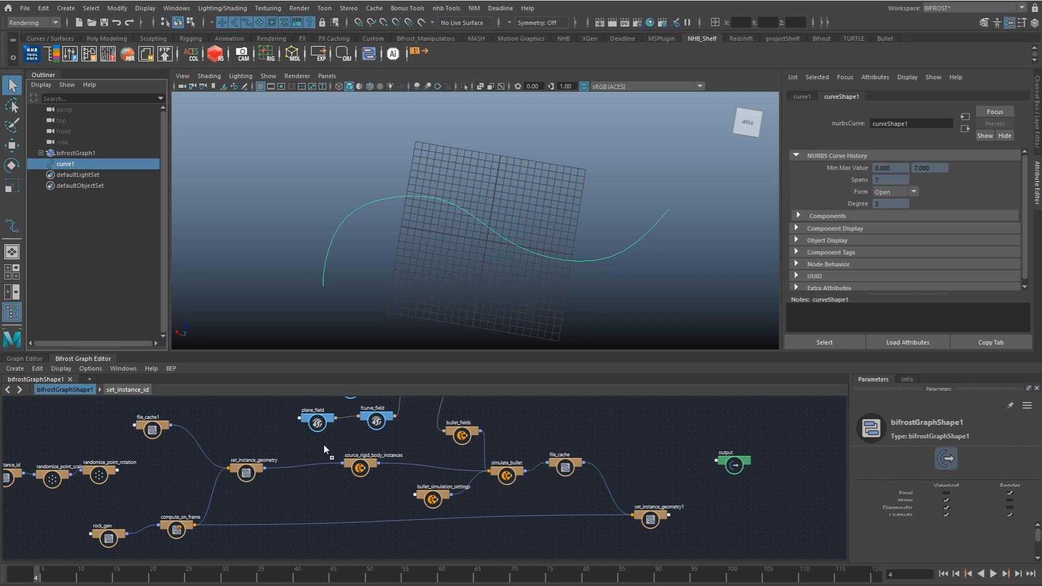
left_click_drag(324, 443, 295, 442)
middle_click_drag(321, 467, 385, 541, "alt")
left_click_drag(307, 500, 156, 430)
middle_click_drag(156, 430, 358, 473, "alt")
left_click_drag(245, 455, 243, 454)
left_click_drag(351, 475, 241, 438)
right_click_drag(310, 438, 482, 296, "alt")
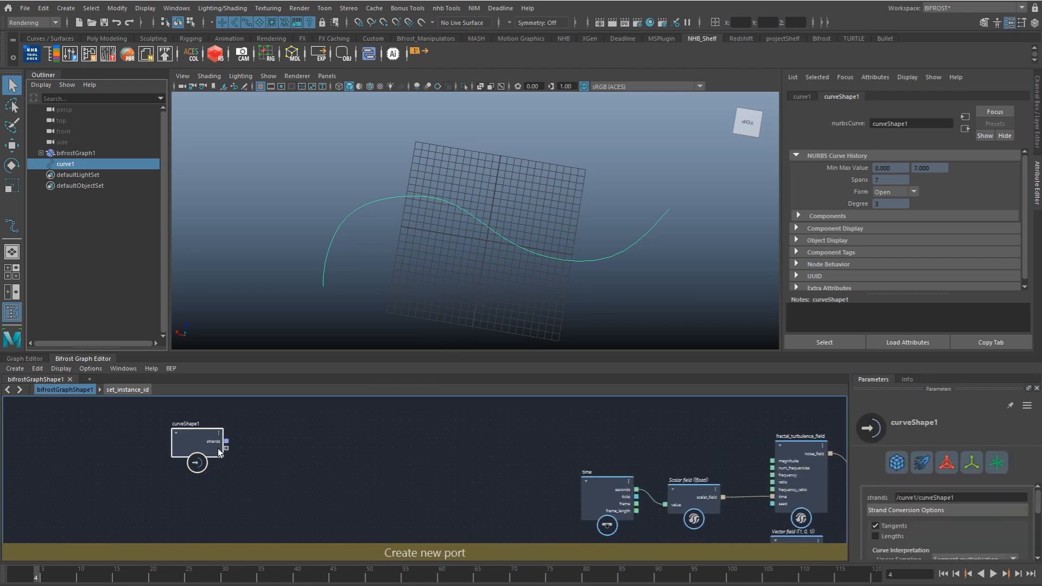
left_click_drag(217, 448, 225, 451)
right_click_drag(488, 288, 590, 274, "alt")
left_click_drag(515, 287, 497, 251, "alt")
Step: Hide the original curve1 in the scene
left_click(136, 198)
left_click(100, 164)
key("ctrl+h")
Step: Add a second output node and connect curveShape1's strands to it
key("Tab")
type("output")
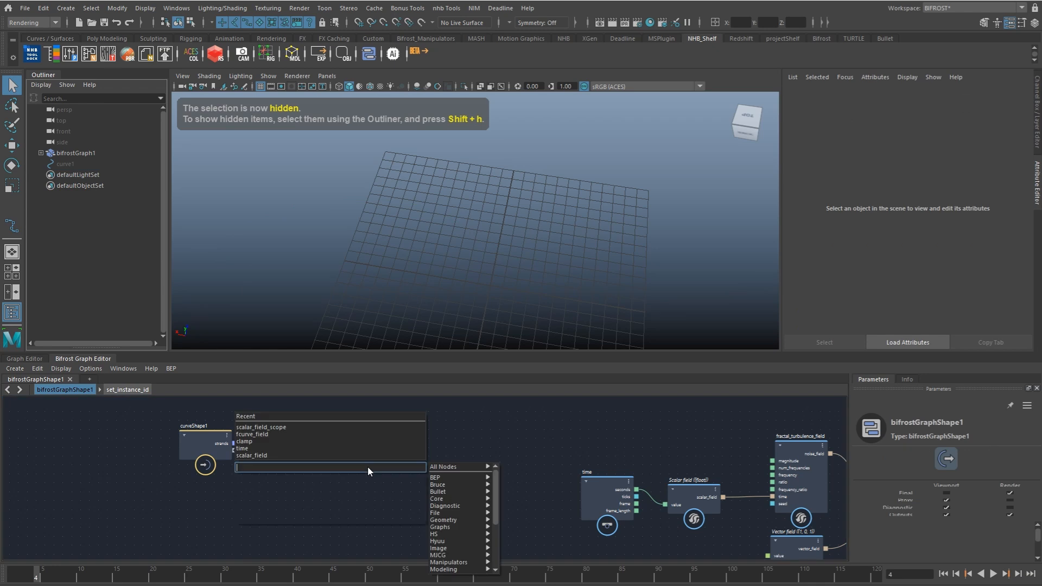
key("Return")
left_click_drag(409, 459, 413, 442)
left_click_drag(234, 443, 519, 437)
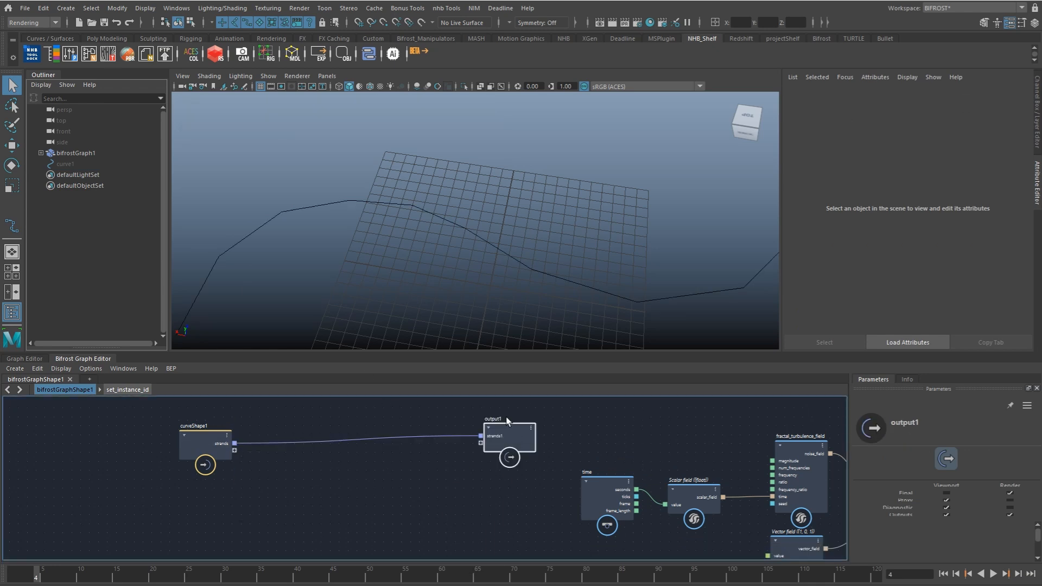
left_click(556, 277)
middle_click_drag(531, 303, 541, 277, "alt")
Step: Set curveShape1's Segment Multiplier to 4.693 to smooth the converted strand
left_click_drag(215, 446, 210, 447)
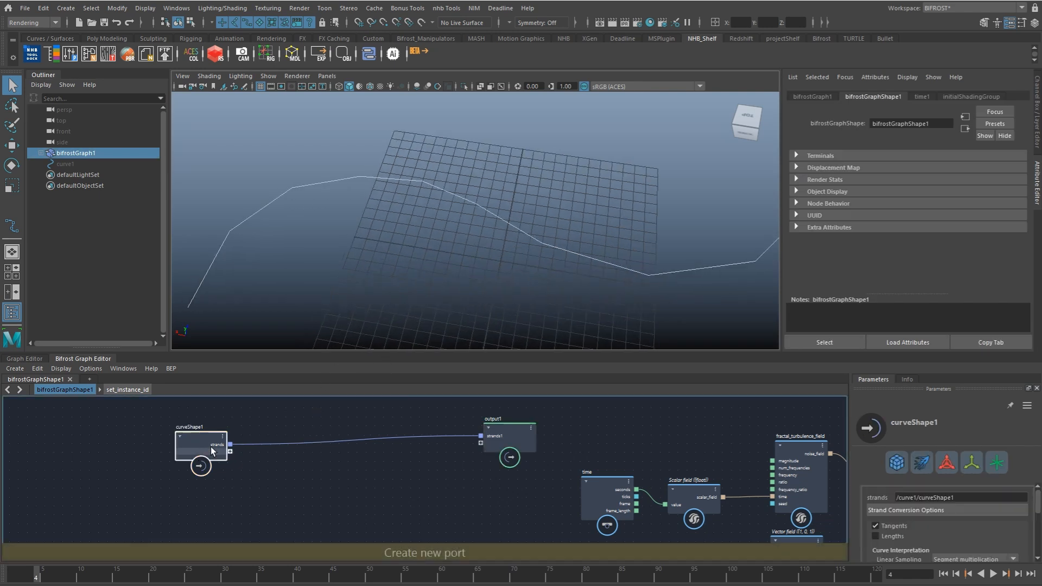
left_click_drag(1038, 506, 1039, 521)
left_click_drag(947, 520, 1001, 518)
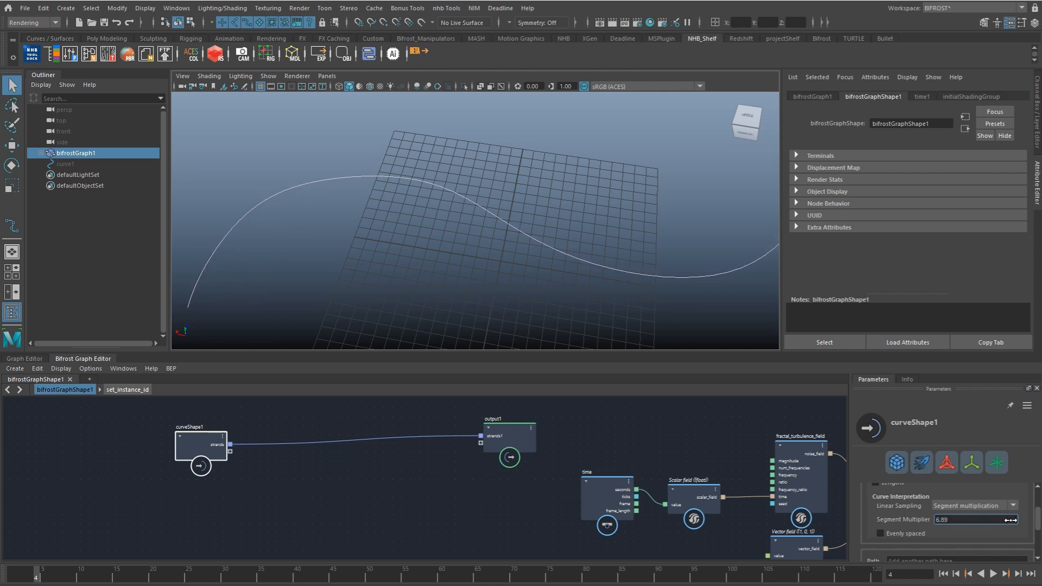
left_click_drag(933, 524, 968, 523)
middle_click_drag(624, 307, 587, 283, "alt")
scroll(537, 282, "down", 3)
Step: Add a resize_strands node and wire it between curveShape1's strands and output1, spacing the nodes apart
left_click(293, 461)
key("Tab")
type("resize")
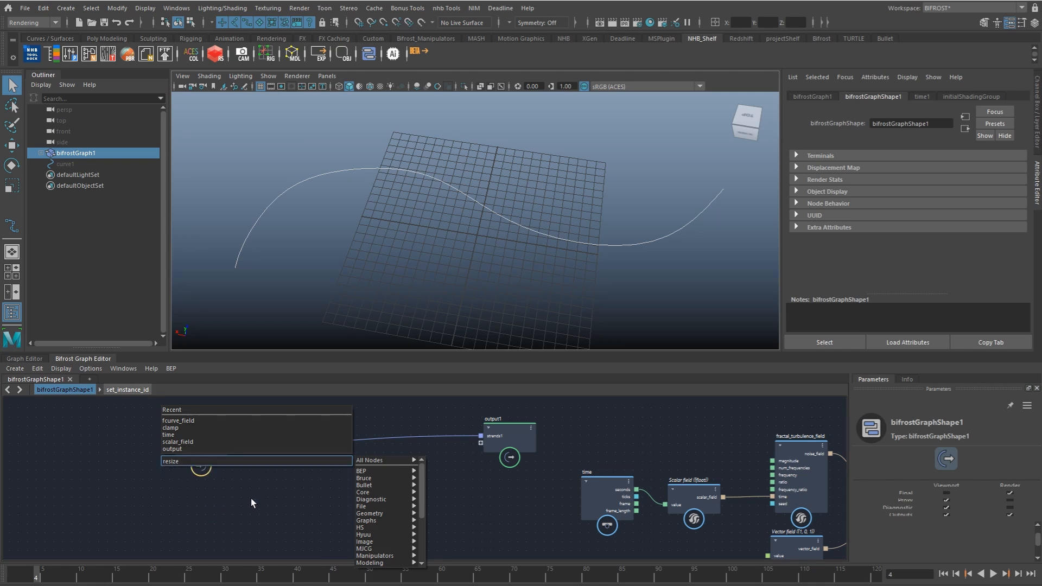
left_click(250, 498)
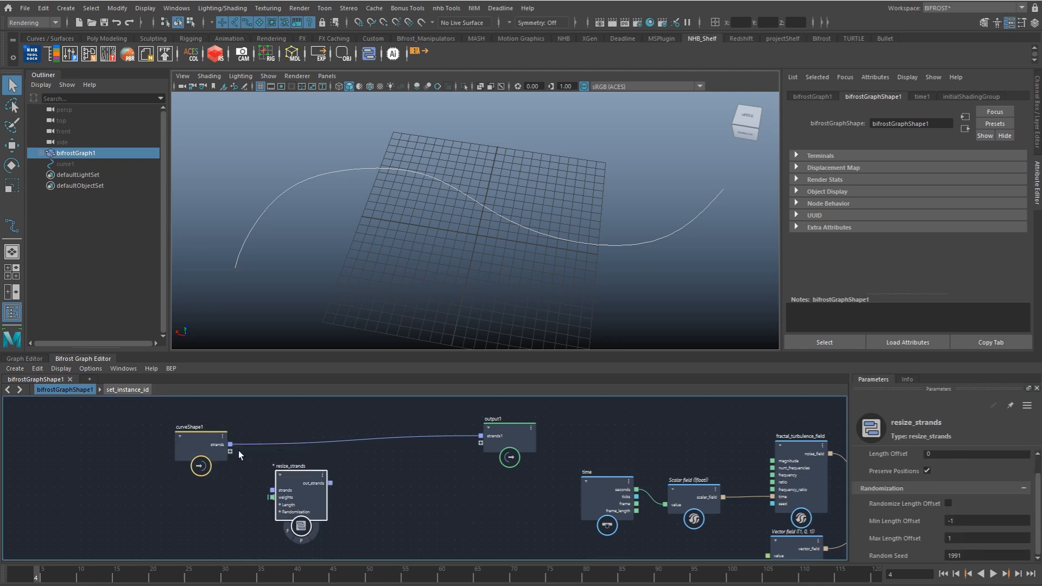
left_click_drag(230, 445, 491, 432)
left_click_drag(194, 455, 96, 471)
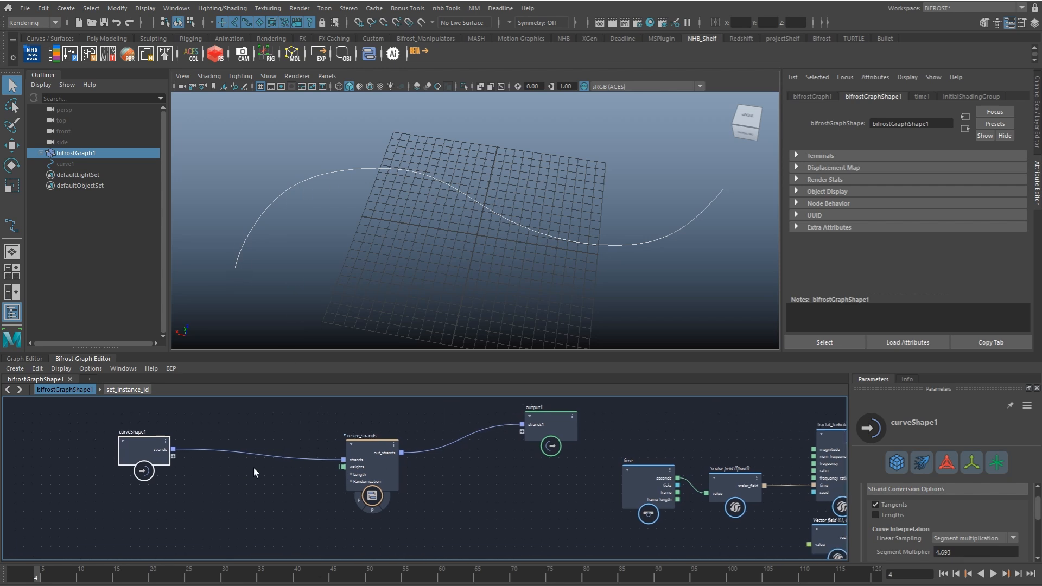
Step: Add an update_strands_ratio node to the graph and place it between curveShape1 and resize_strands
key("Tab")
type("ratio")
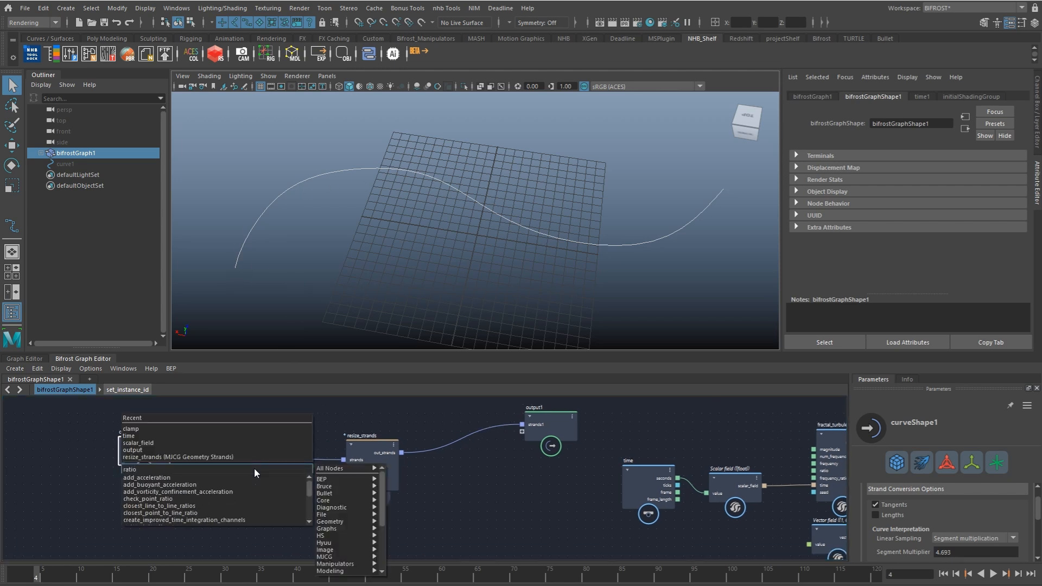
scroll(239, 493, "down", 1)
scroll(203, 503, "down", 2)
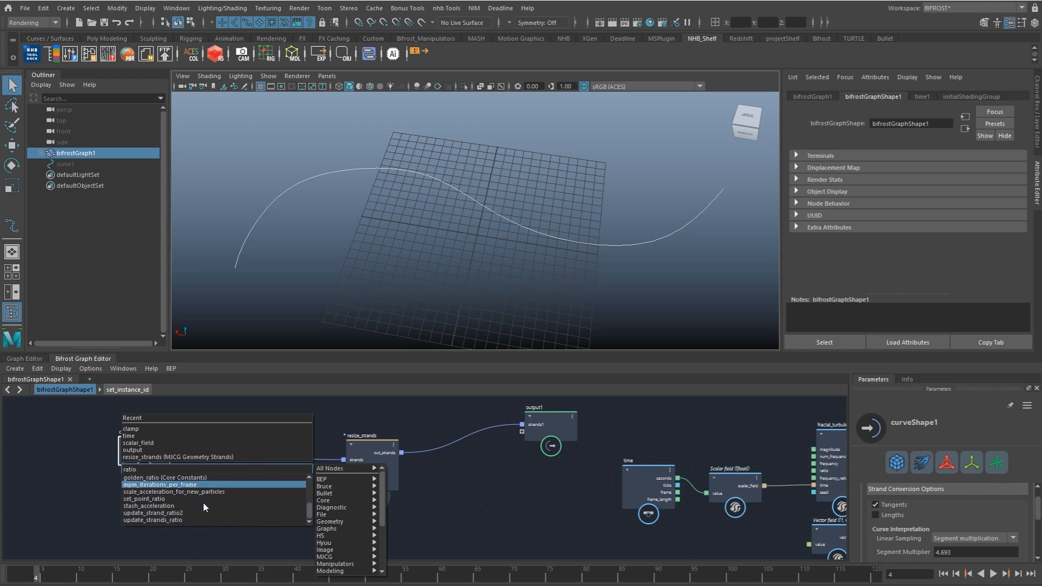
left_click(161, 519)
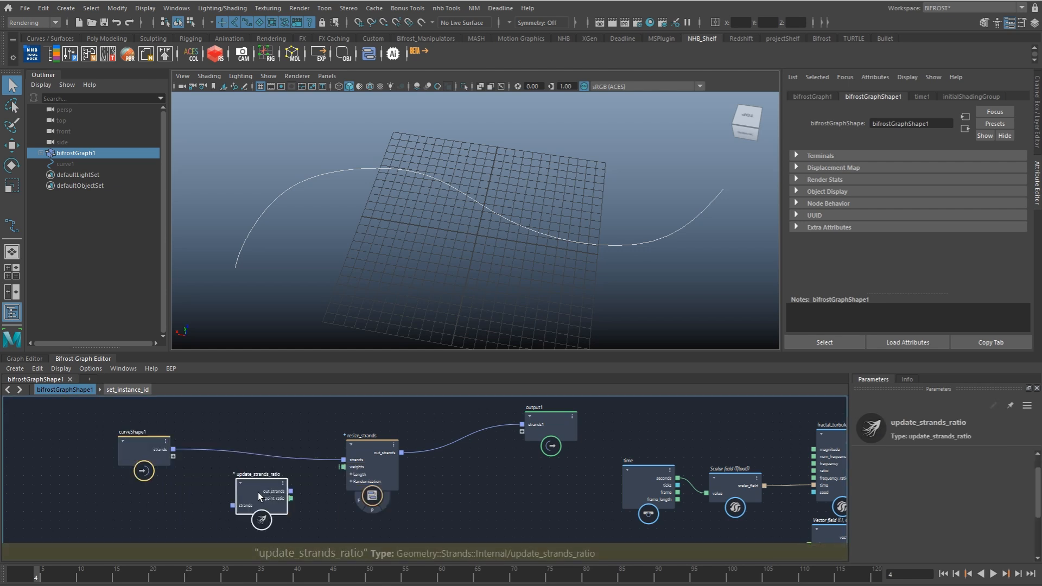
left_click_drag(259, 493, 245, 489)
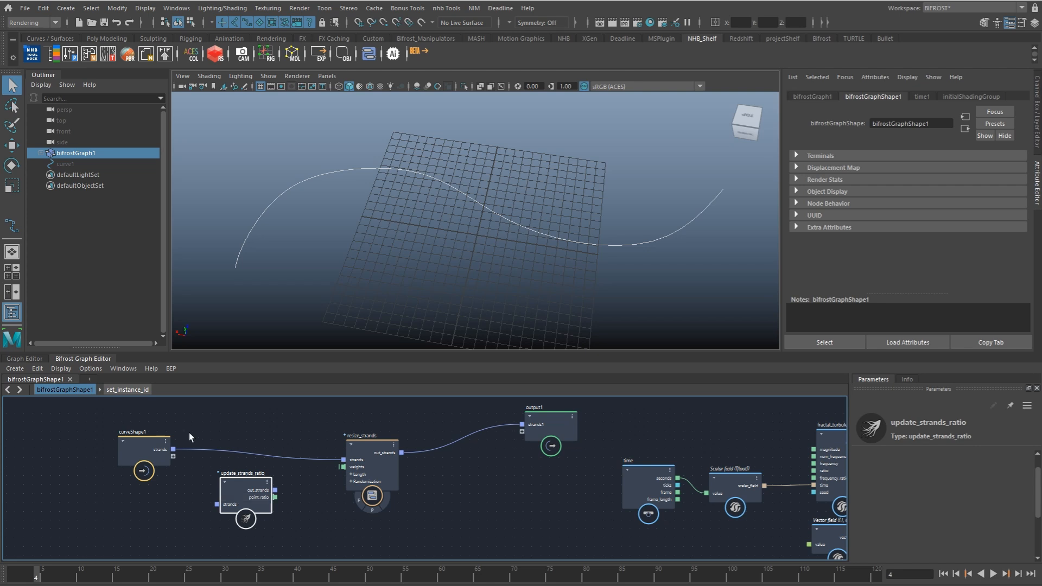
Step: Wire curveShape1's strands through update_strands_ratio into resize_strands, and space the three nodes apart
left_click_drag(174, 451, 352, 452)
left_click_drag(263, 480, 326, 463)
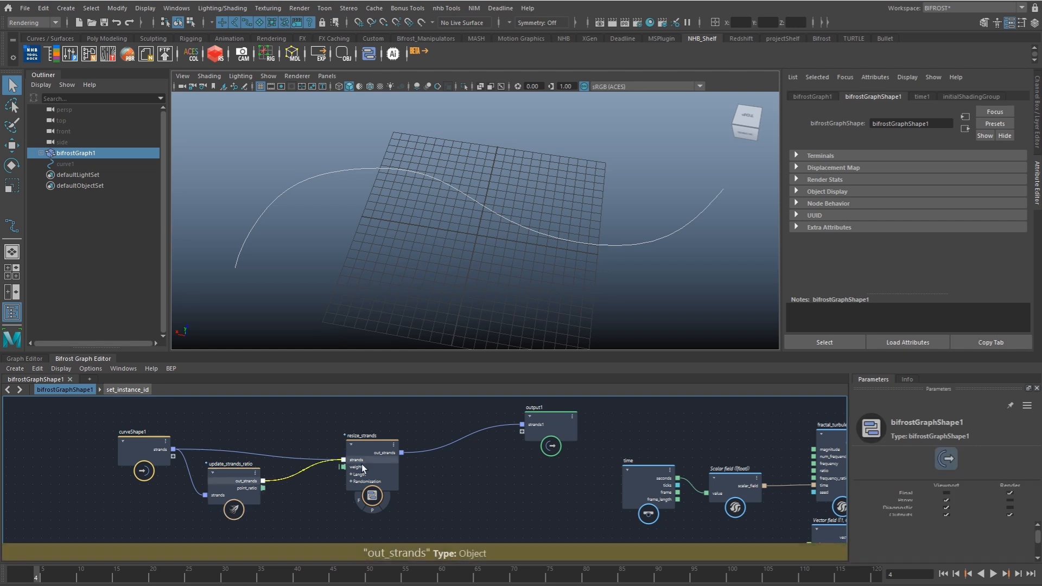
left_click_drag(241, 490, 255, 466)
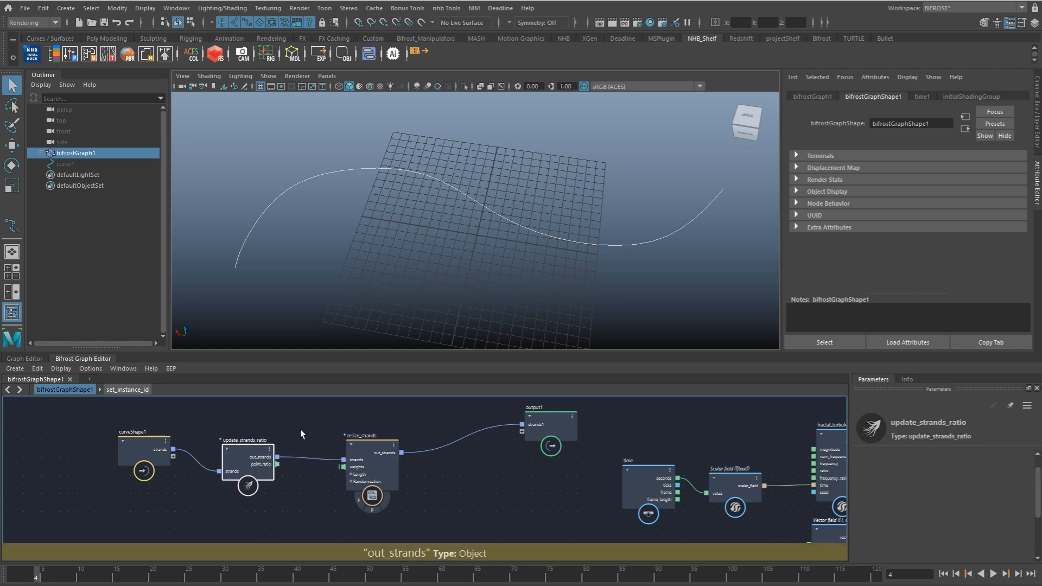
scroll(235, 452, "up", 3)
middle_click_drag(282, 458, 320, 443, "alt")
left_click_drag(173, 451, 166, 473)
left_click_drag(299, 466, 273, 465)
Step: Set the Length Offset of resize_strands to -40 so the strand is shortened
left_click_drag(455, 441, 439, 437)
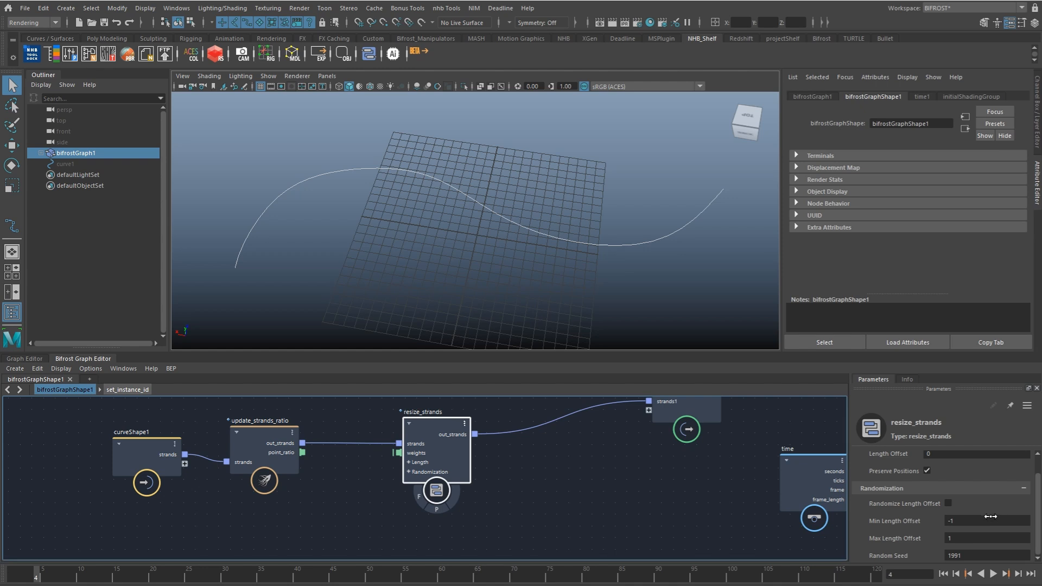
scroll(993, 488, "up", 1)
left_click_drag(946, 475, 952, 476)
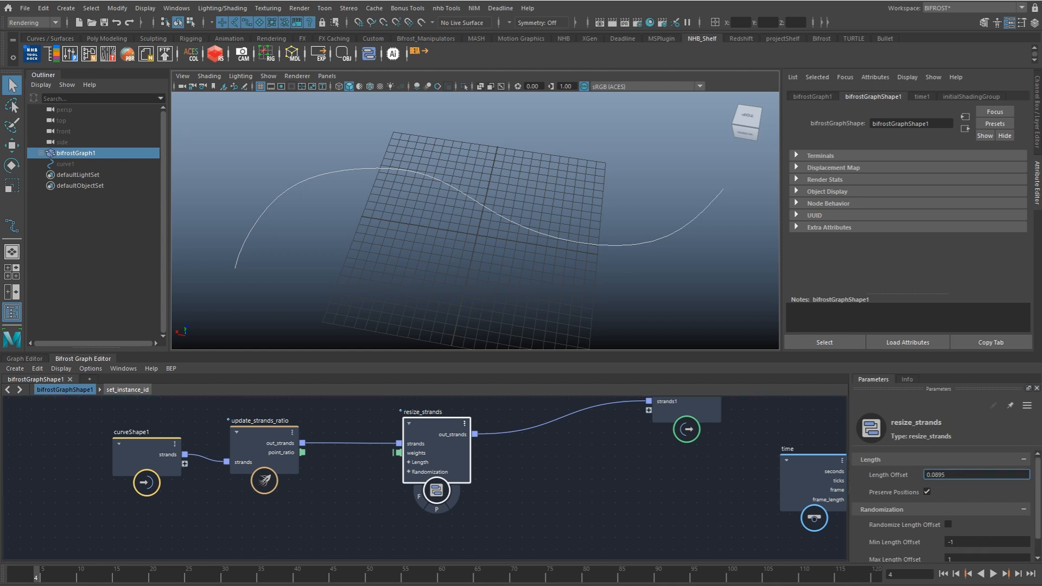
left_click_drag(365, 473, 333, 465)
left_click_drag(631, 459, 410, 469)
left_click_drag(198, 481, 200, 483, "ctrl")
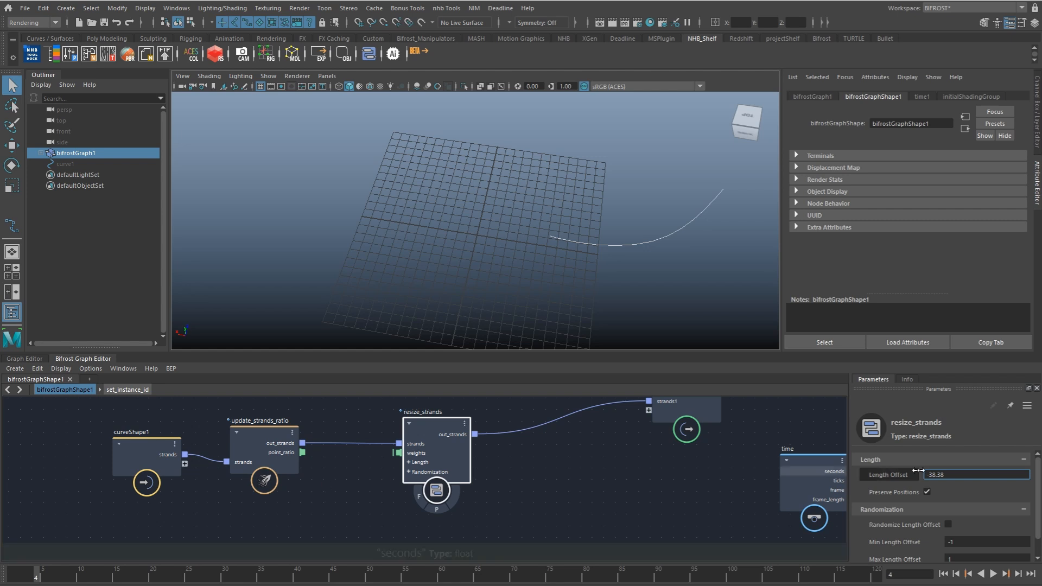
double_click(950, 476)
type("-40")
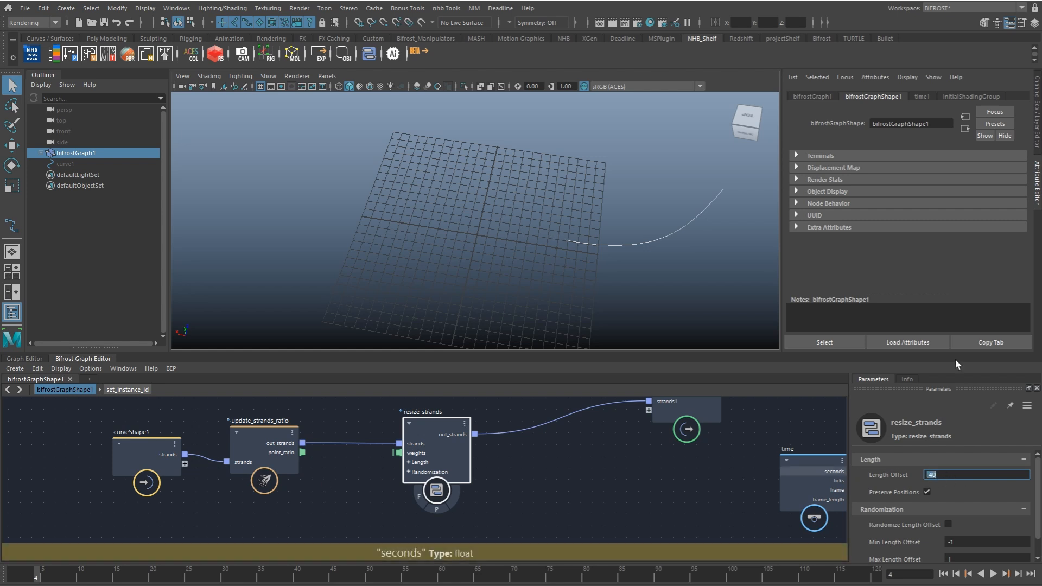
Step: Expand the Length group on resize_strands and expose its length_offset as a new port on curveShape1
middle_click_drag(388, 512, 492, 504, "alt")
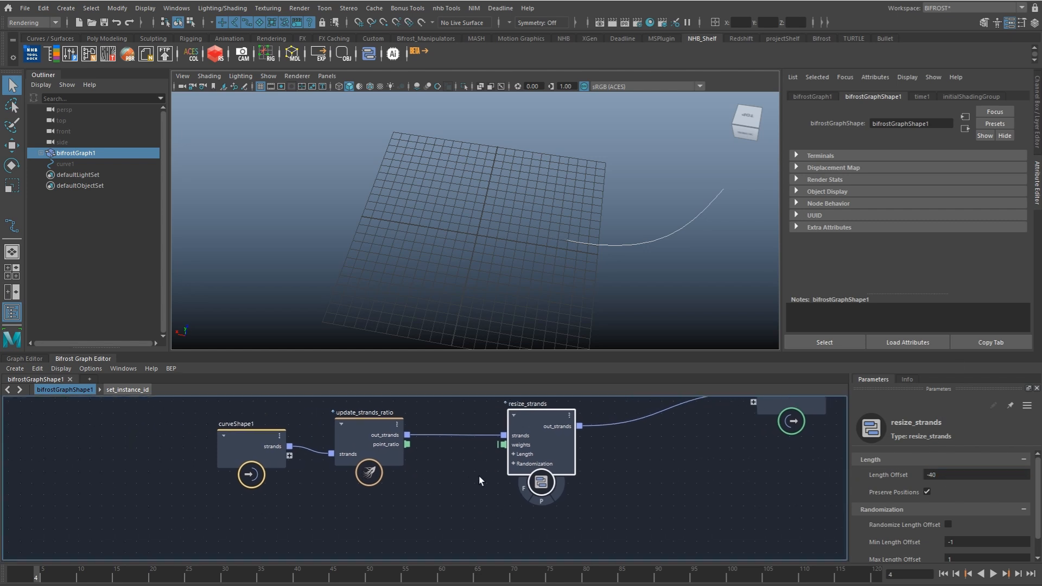
left_click(512, 455)
left_click_drag(504, 463, 276, 479)
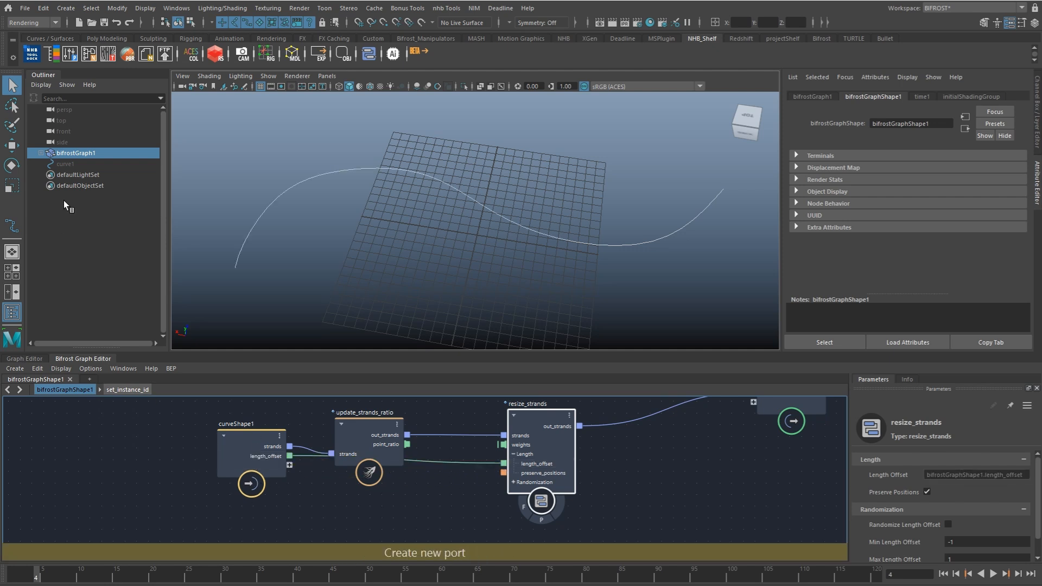
Step: Set bifrostGraphShape1's Length Offset to -40 and key it at frame 1
left_click(1037, 136)
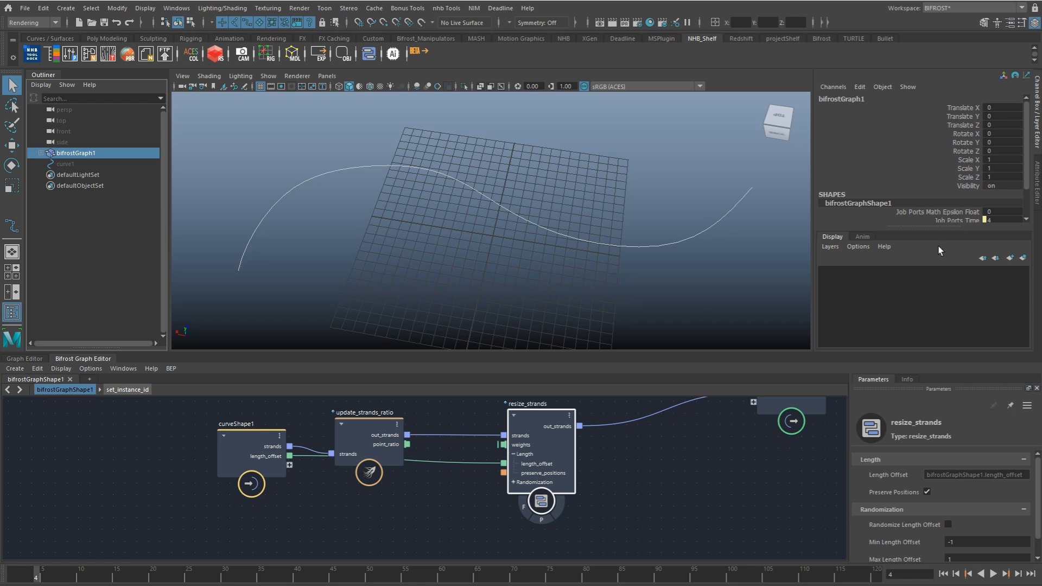
scroll(1025, 168, "down", 2)
left_click(1004, 193)
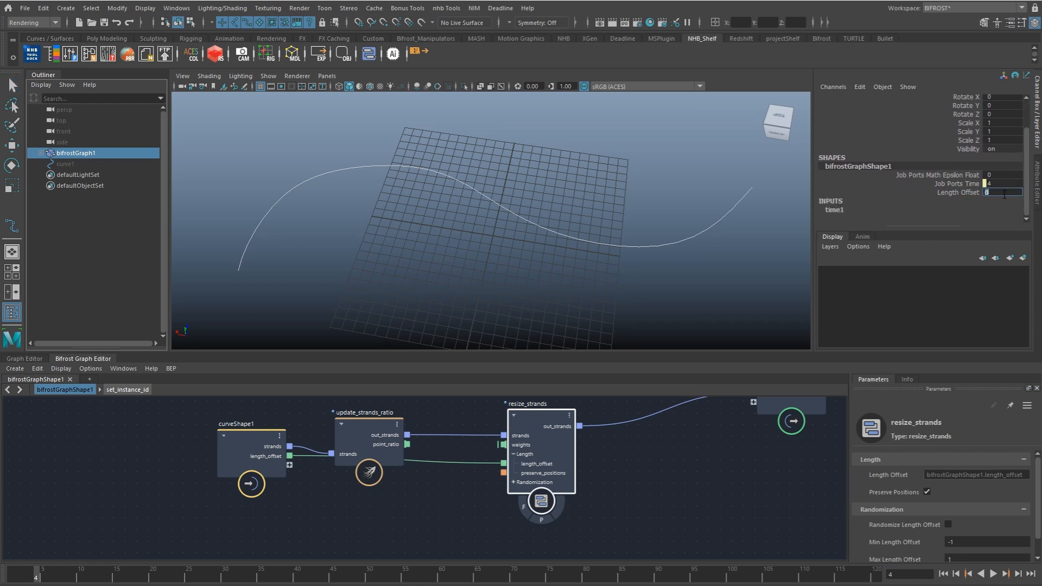
type("-40")
key("Return")
left_click(959, 197)
left_click(944, 575)
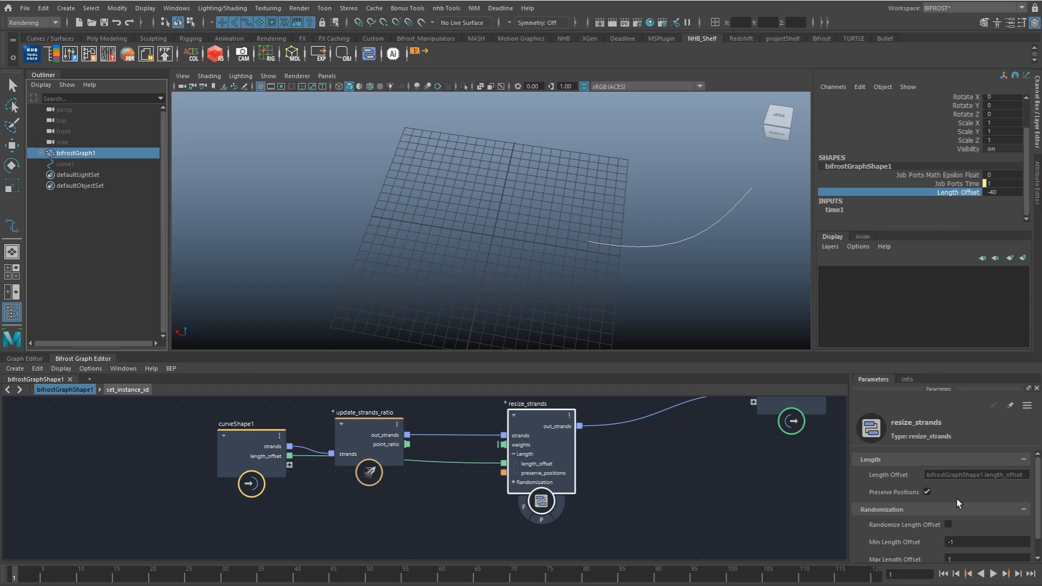
right_click(961, 192)
left_click(959, 214)
Step: Set bifrostGraphShape1's Length Offset to 0 at frame 120 and key it
left_click_drag(28, 576, 908, 506)
double_click(1003, 193)
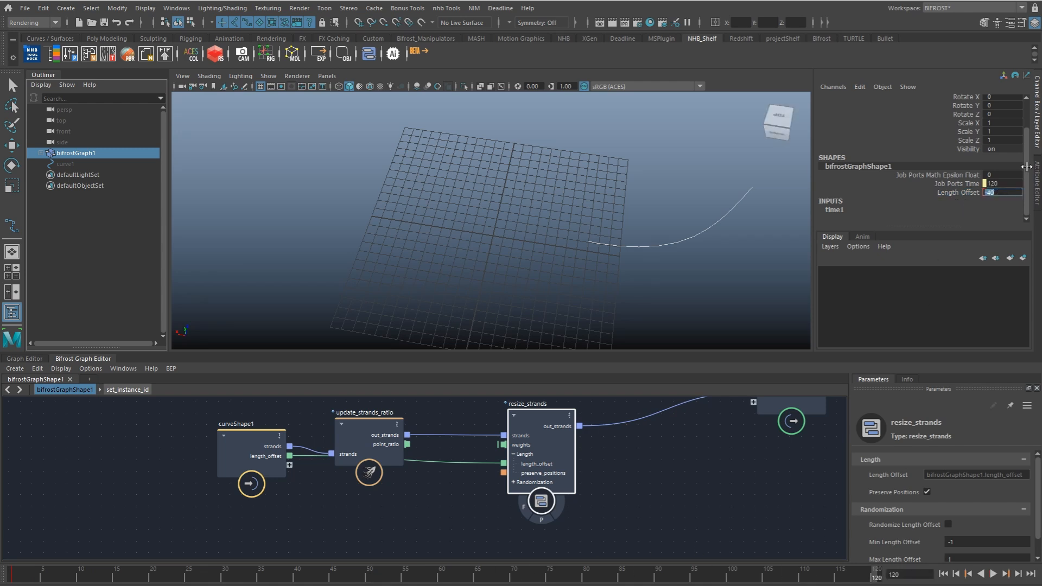
type("0")
key("Return")
left_click(964, 192)
right_click(969, 193)
left_click(970, 206)
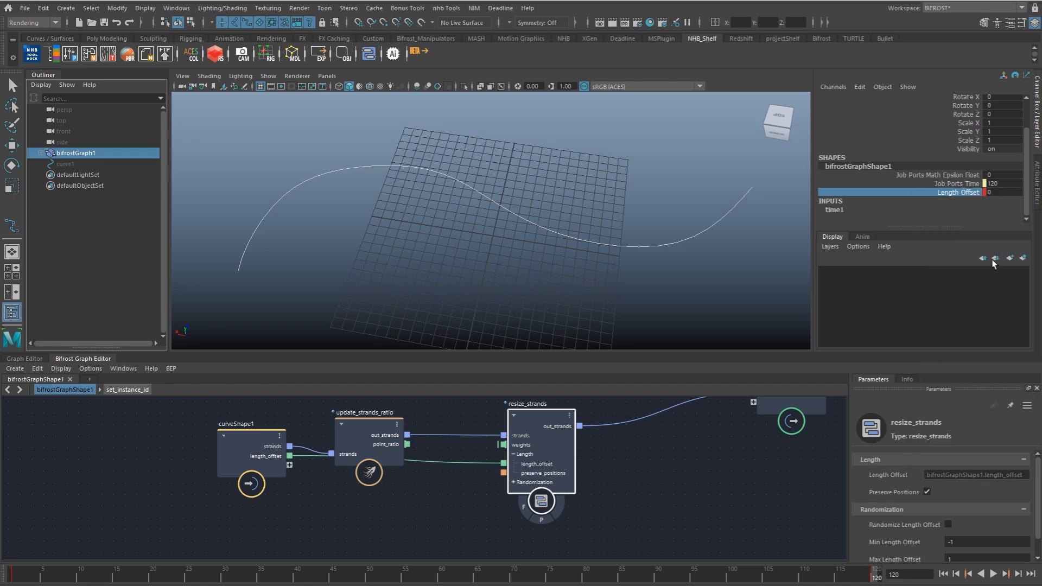
Step: Set the tangents of all Length Offset keys to Spline and play the animation to check the strand growth
double_click(885, 576)
right_click(884, 577)
mouse_move(923, 437)
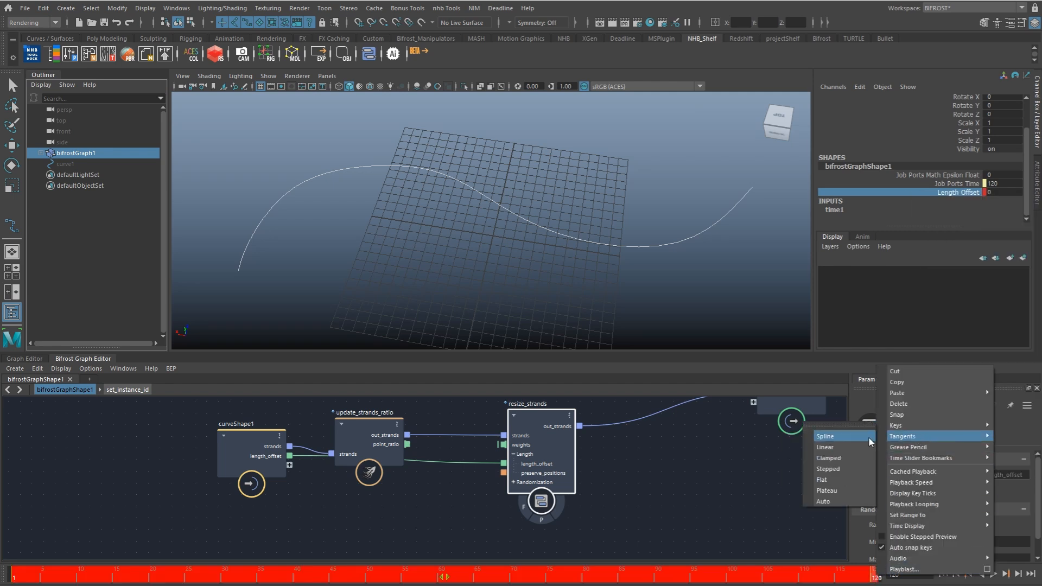
left_click(846, 436)
key("alt+v")
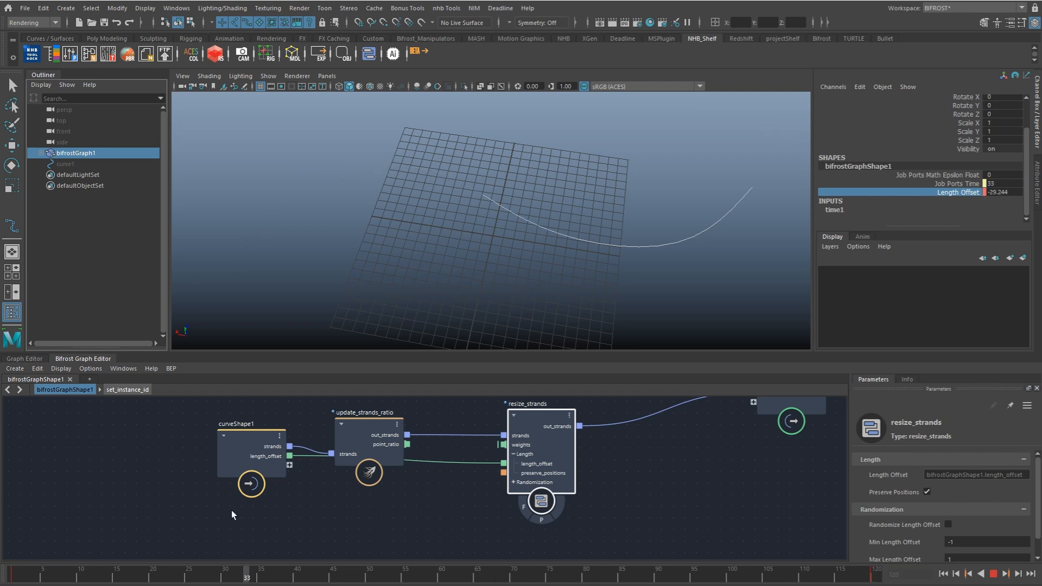
key("alt+v")
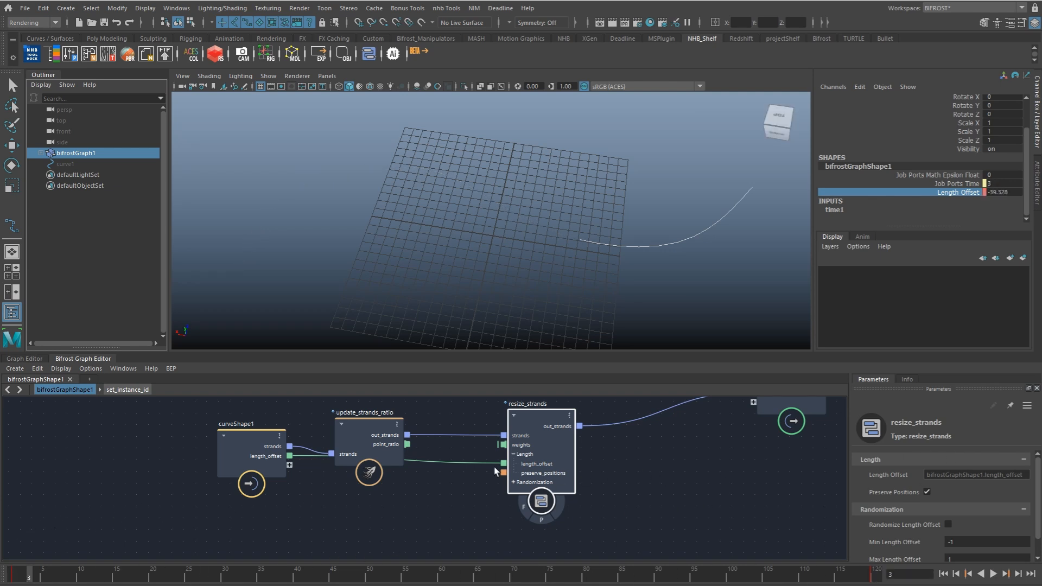
Step: Spread curveShape1, update_strands_ratio and resize_strands apart to make room for another node
middle_click_drag(508, 491, 432, 512, "alt")
scroll(429, 510, "down", 3)
left_click_drag(450, 495, 481, 516)
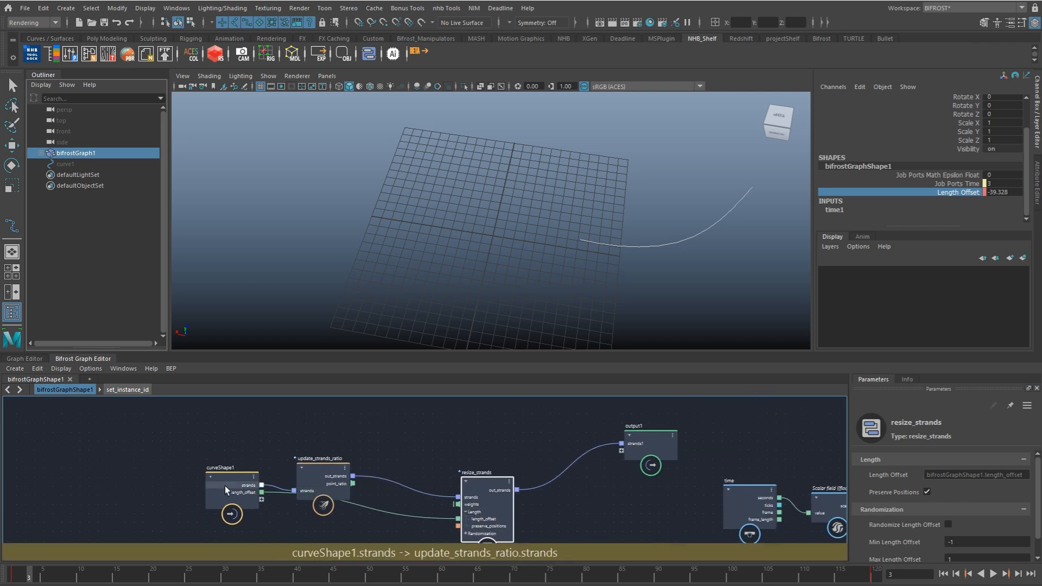
left_click_drag(224, 487, 171, 496)
left_click_drag(317, 482, 301, 478)
middle_click_drag(398, 488, 435, 425, "alt")
Step: Add an update_strands_orientations node and wire it between update_strands_ratio and resize_strands
left_click(435, 424)
key("Tab")
type("update")
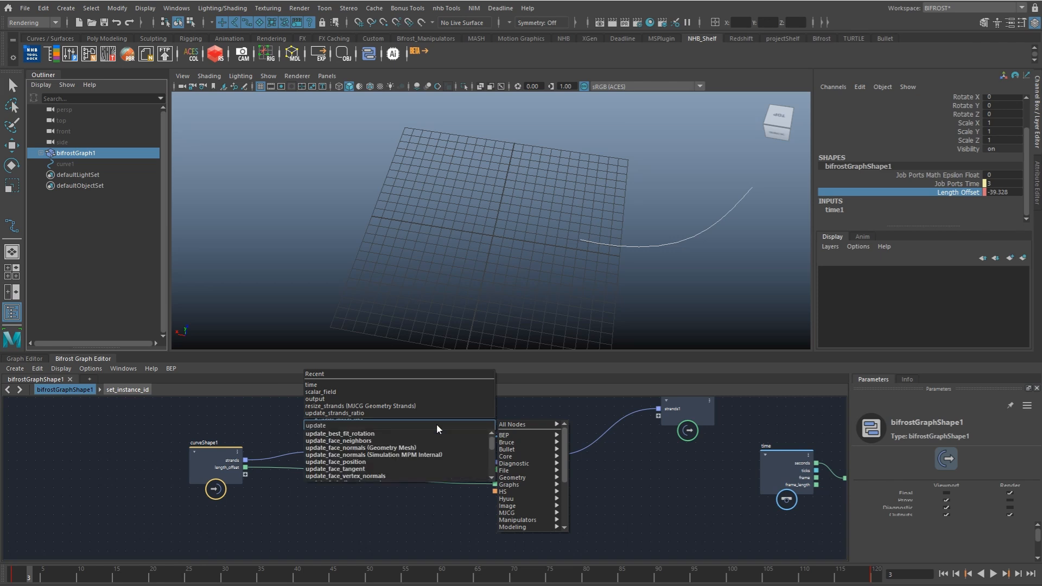
type("s")
key("ctrl+a")
type("uso")
key("Down")
key("Down")
key("Down")
key("Return")
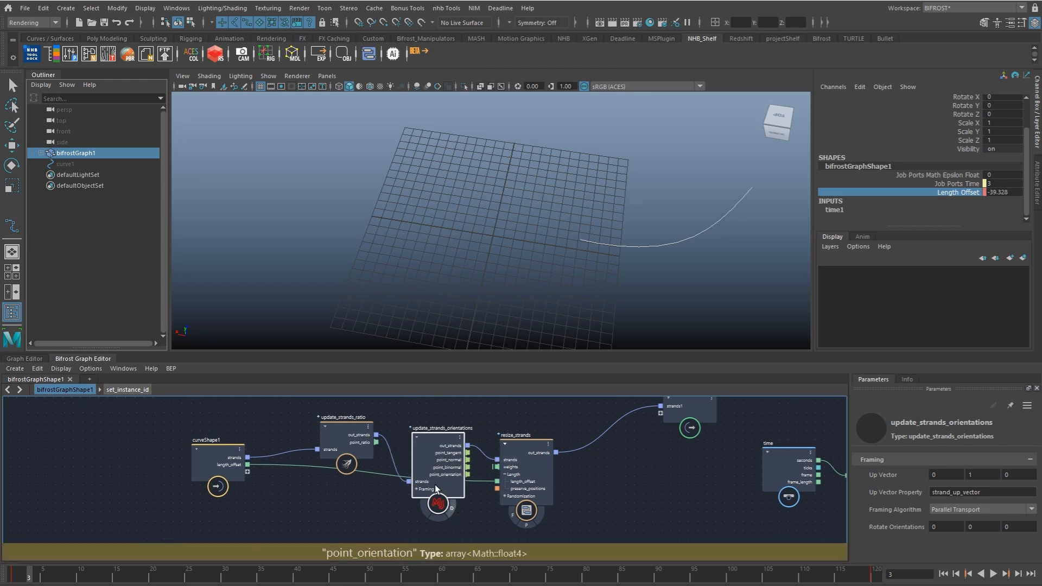
Step: Turn on the diagnostic display of update_strands_orientations and inspect the strand's orientation axes during playback
left_click(452, 508)
right_click_drag(603, 246, 705, 281, "alt")
left_click_drag(705, 281, 610, 245, "alt")
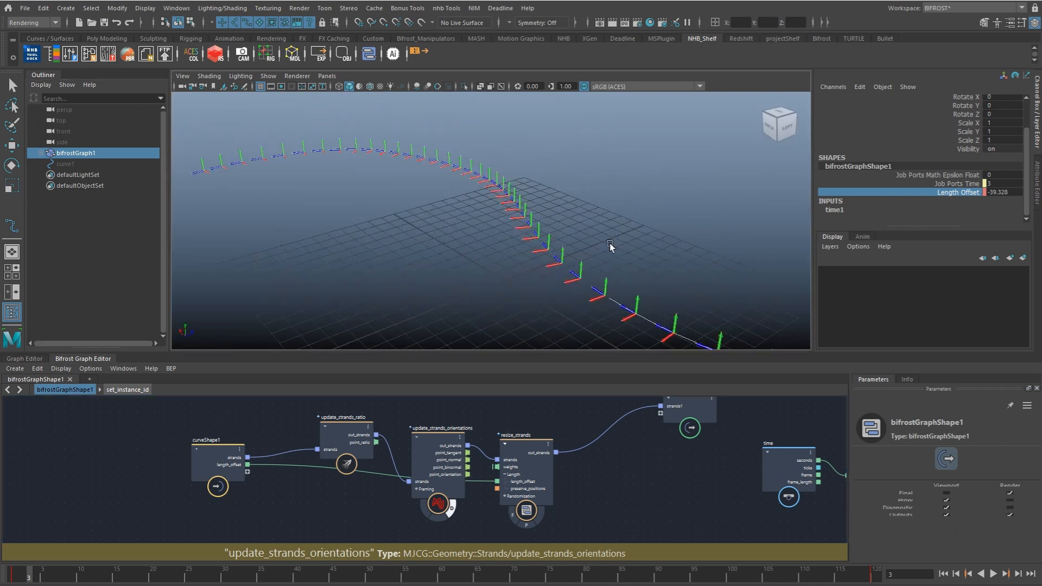
key("alt+v")
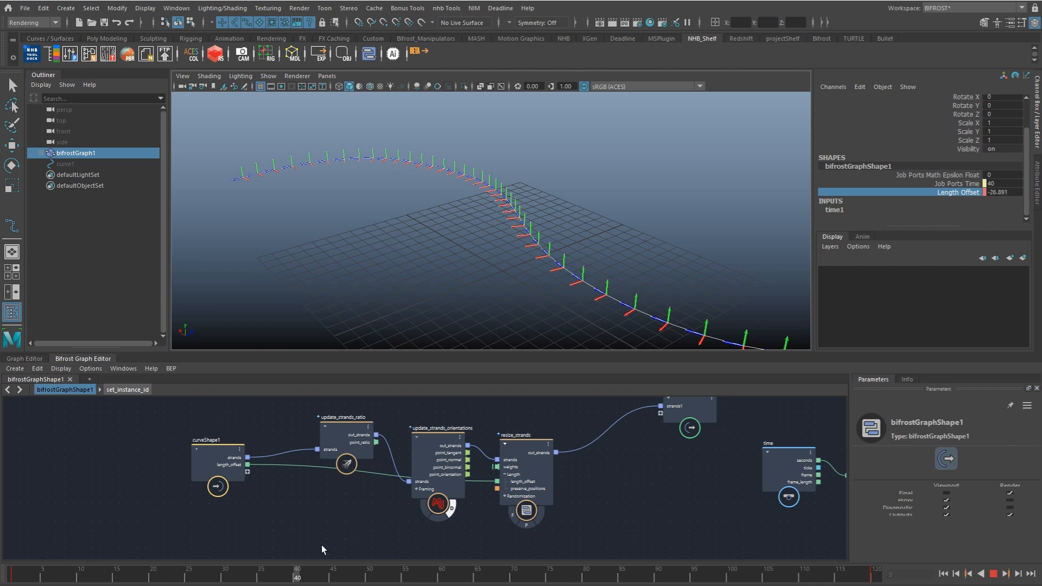
key("alt+v")
middle_click_drag(599, 285, 556, 282, "alt")
mouse_move(556, 282)
left_mouse_down("alt")
mouse_move(618, 305)
mouse_move(565, 288)
left_mouse_up("alt")
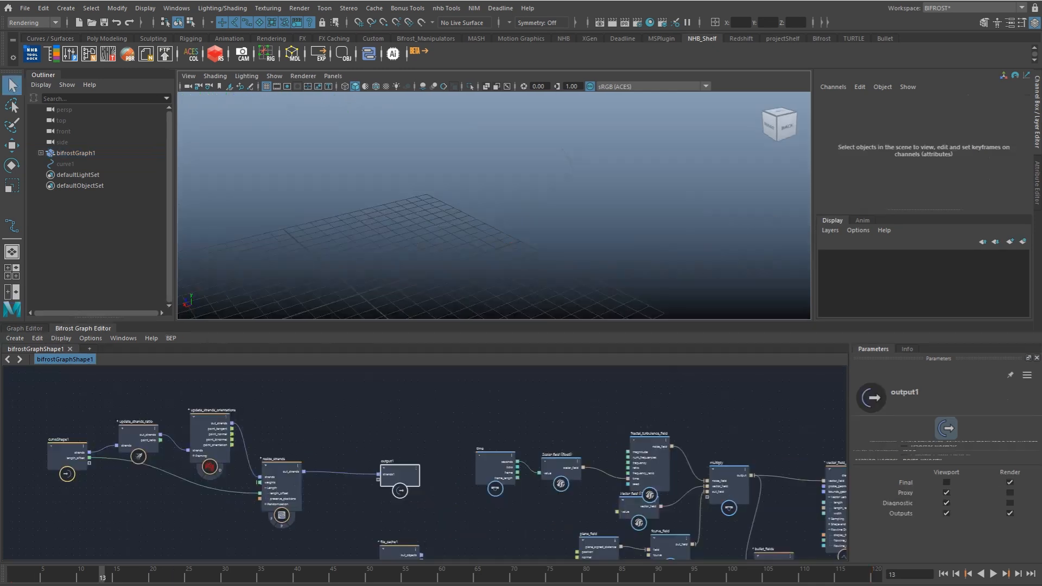
Step: Select the Bifrost strand in the viewport and scrub the timeline to review its growth
middle_click_drag(296, 449, 308, 459, "alt")
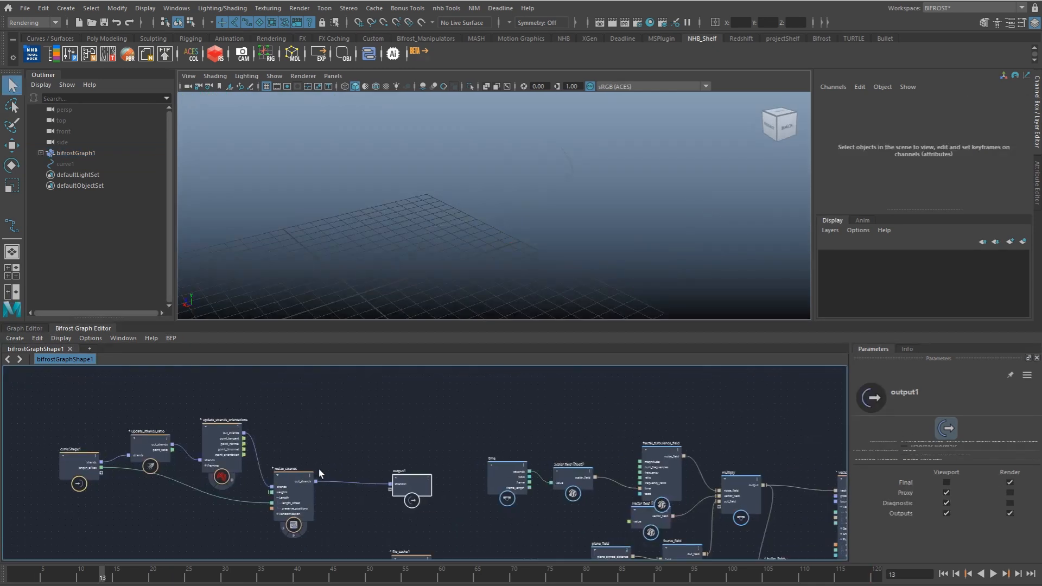
left_click_drag(512, 154, 594, 281)
left_click_drag(61, 569, 440, 573)
Step: Add a compound node fed by resize_strands' out_strands and open it for editing
left_click_drag(316, 482, 380, 422)
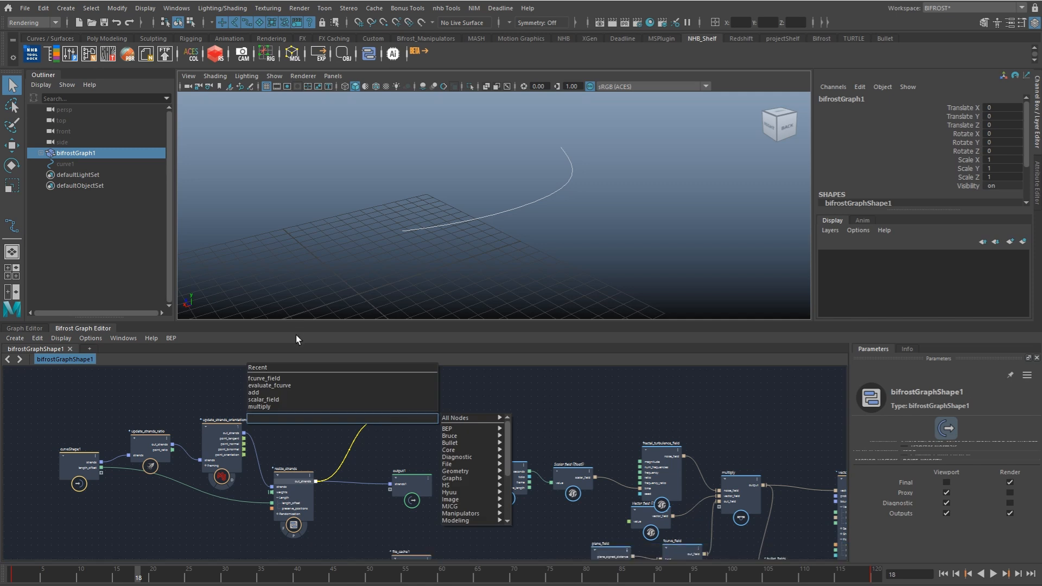
type("comp")
key("Return")
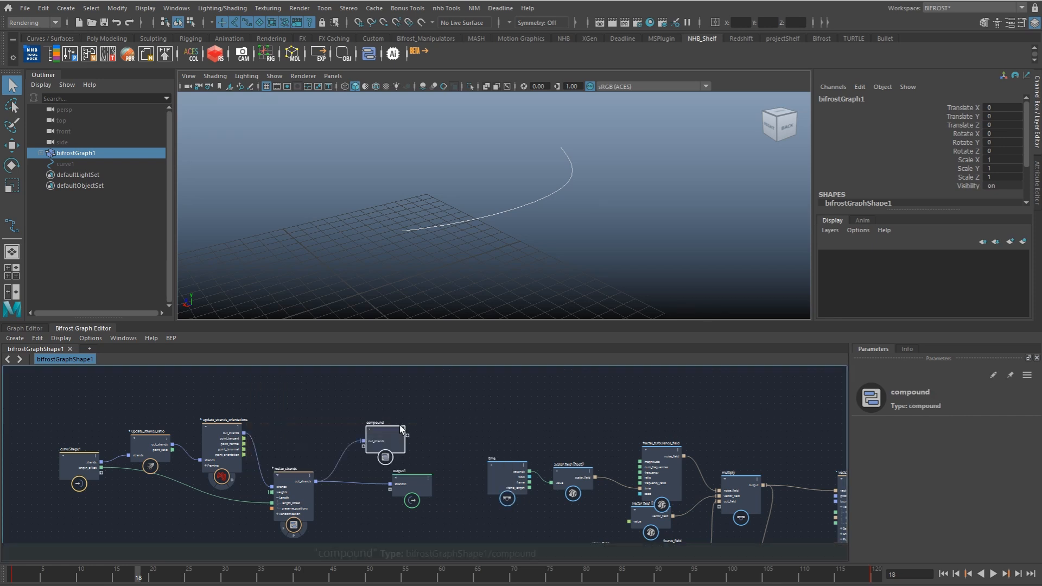
double_click(411, 406)
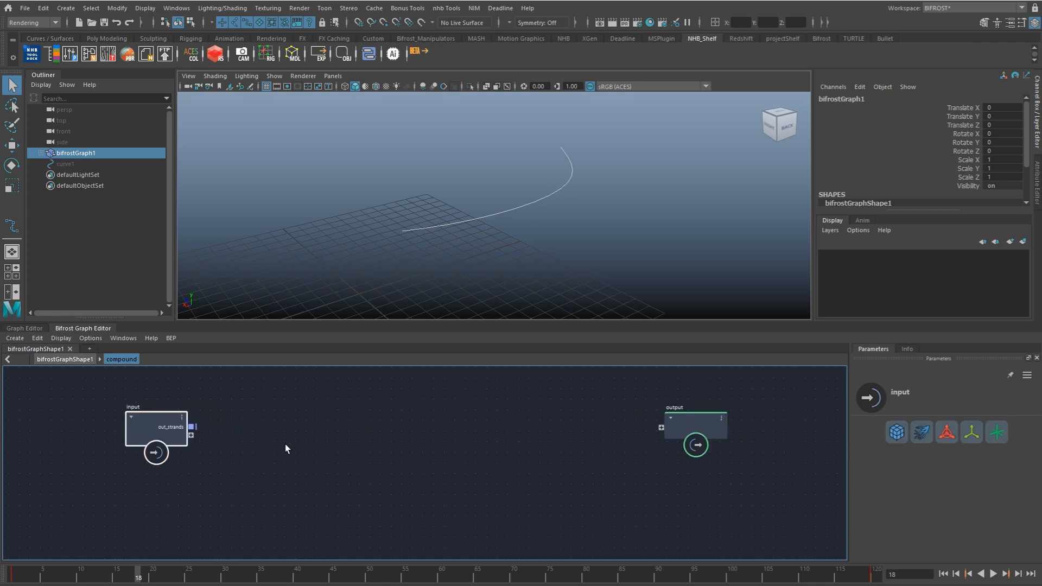
Step: Add a points_to_volume node inside the compound
key("Tab")
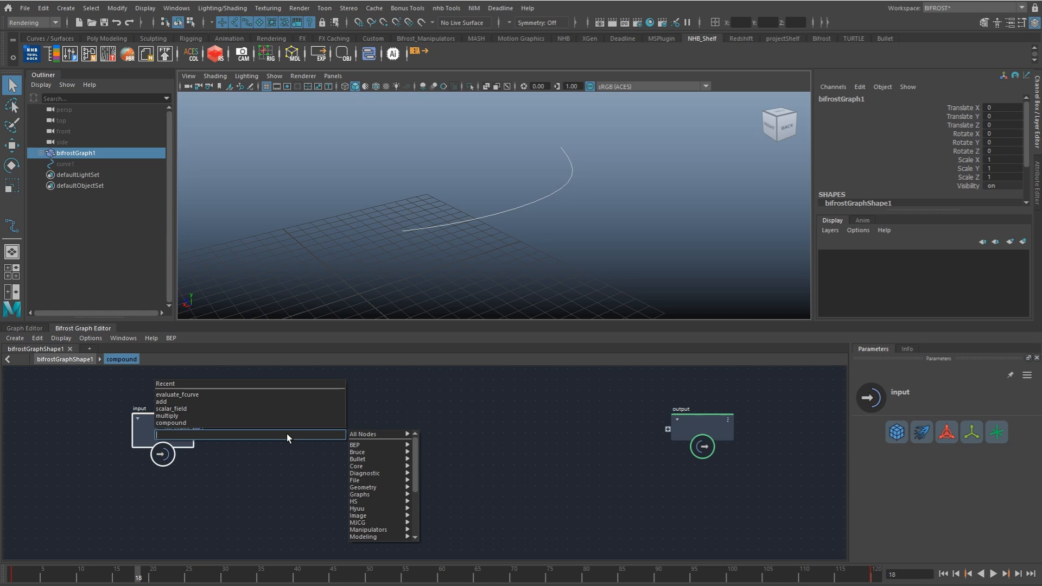
type("point")
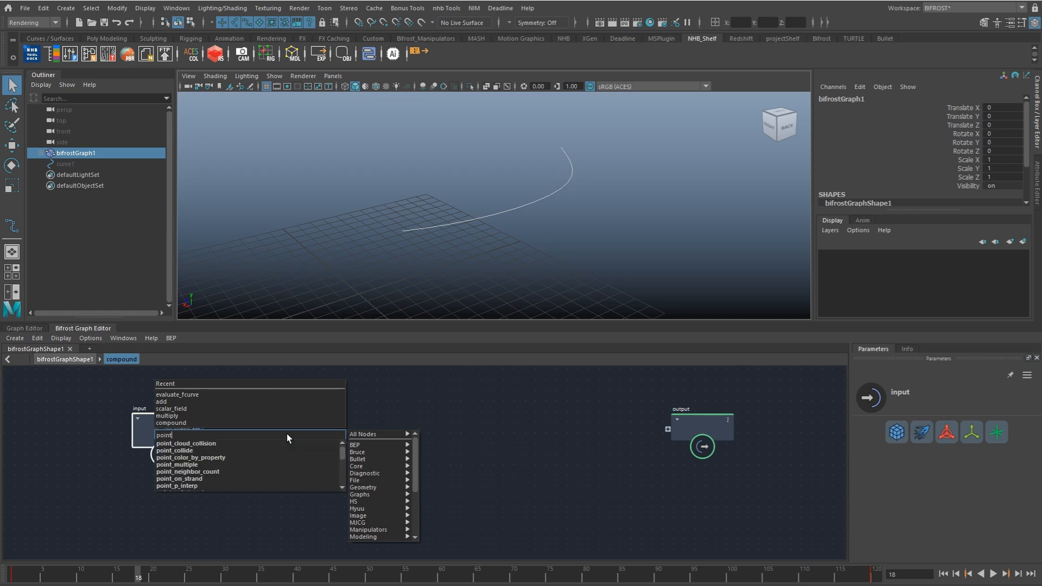
type("tv")
key("ctrl+a")
type("ptvo")
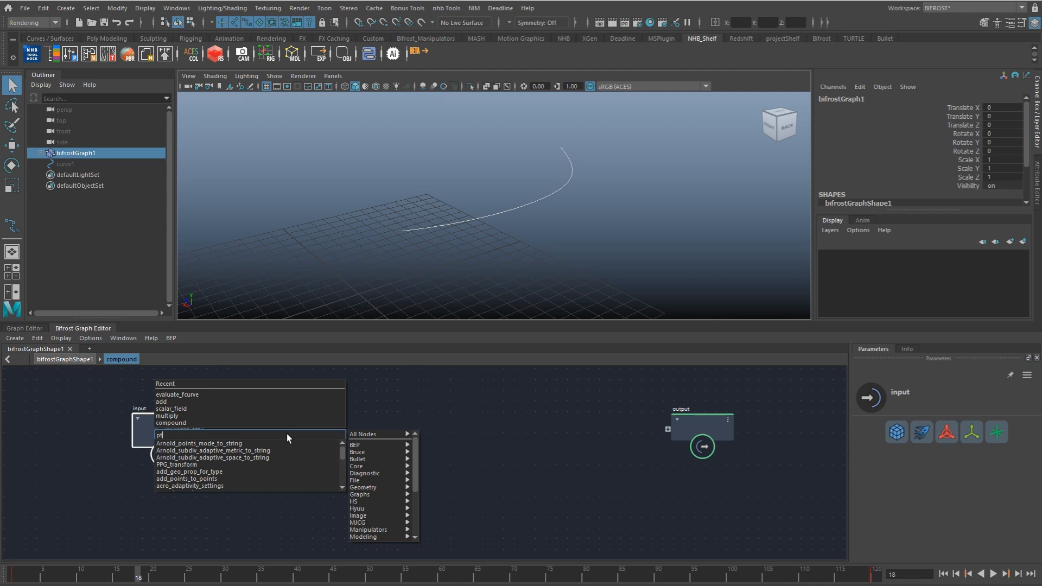
key("Down")
key("Down")
key("Down")
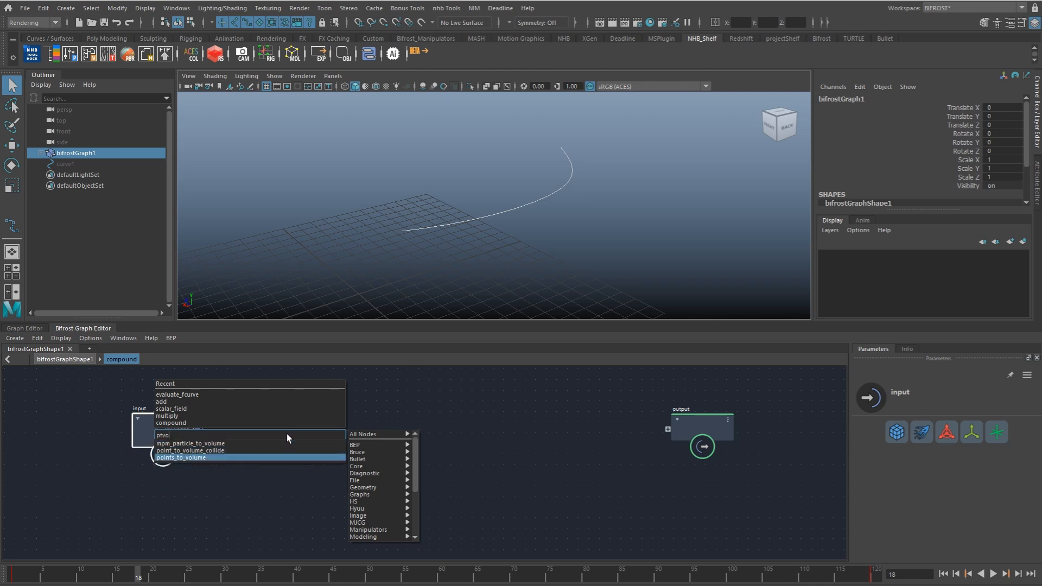
key("Return")
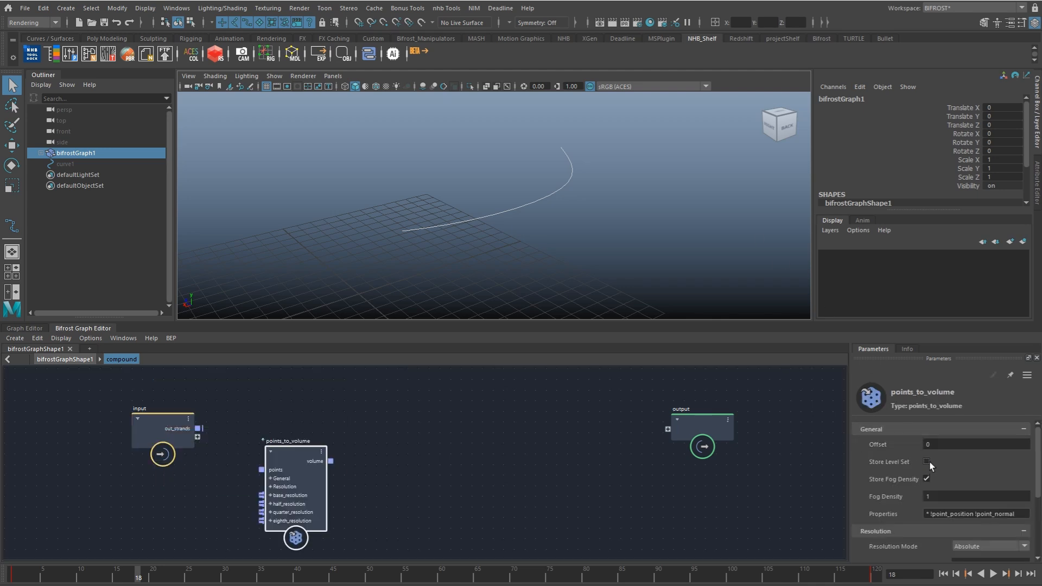
Step: Set points_to_volume to store a level set instead of fog density and feed the input's out_strands into its points
left_click(927, 480)
left_click_drag(198, 429, 380, 424)
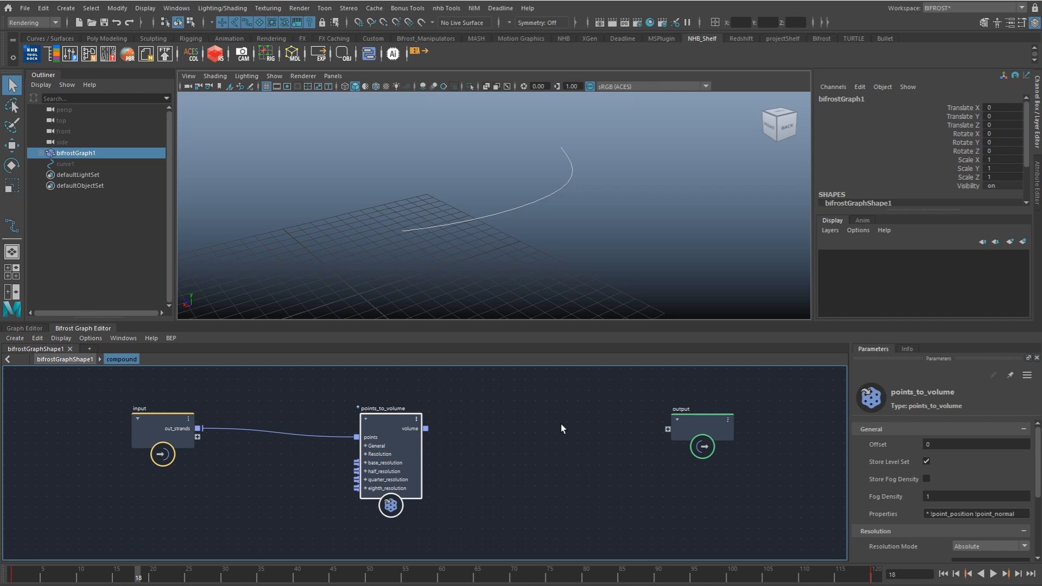
middle_click_drag(669, 435, 591, 433, "alt")
left_click_drag(618, 427, 699, 426)
Step: Add a voxel_field node fed by the volume output of points_to_volume, keeping voxel_signed_distance as its property
left_click(439, 425)
key("Tab")
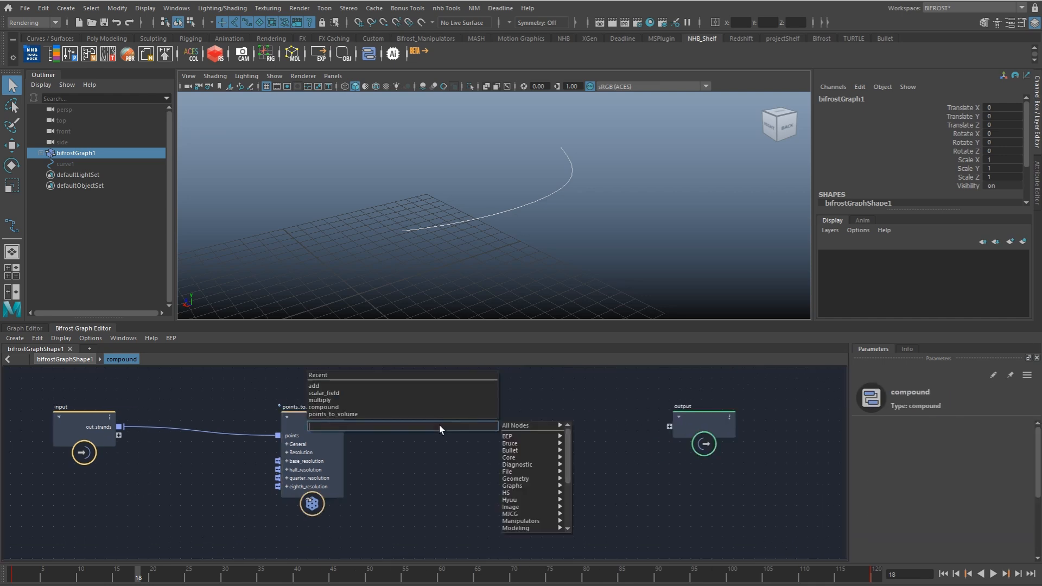
type("voxel")
key("Down")
key("Down")
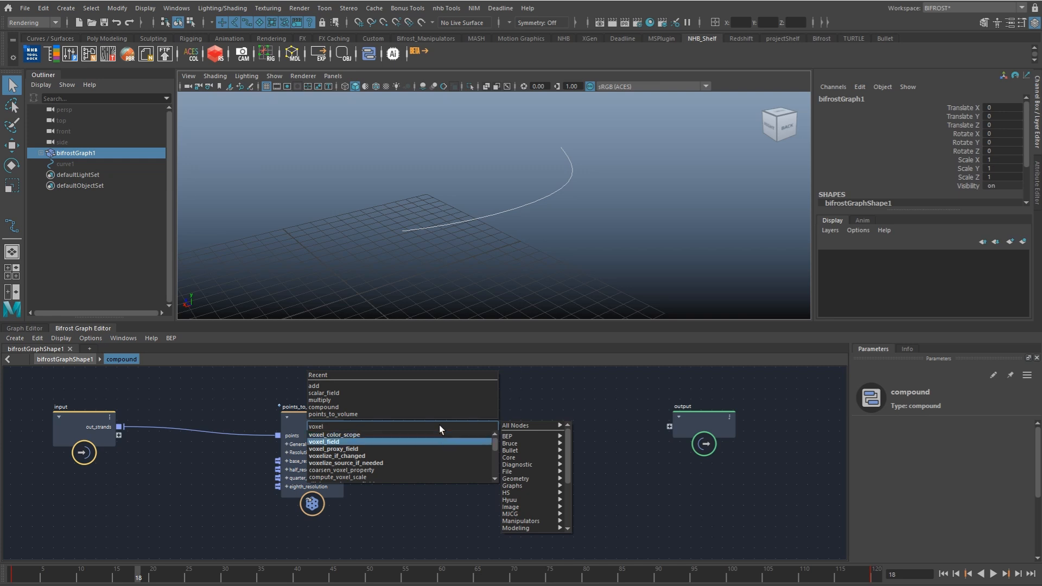
key("Return")
left_click_drag(423, 431, 453, 417)
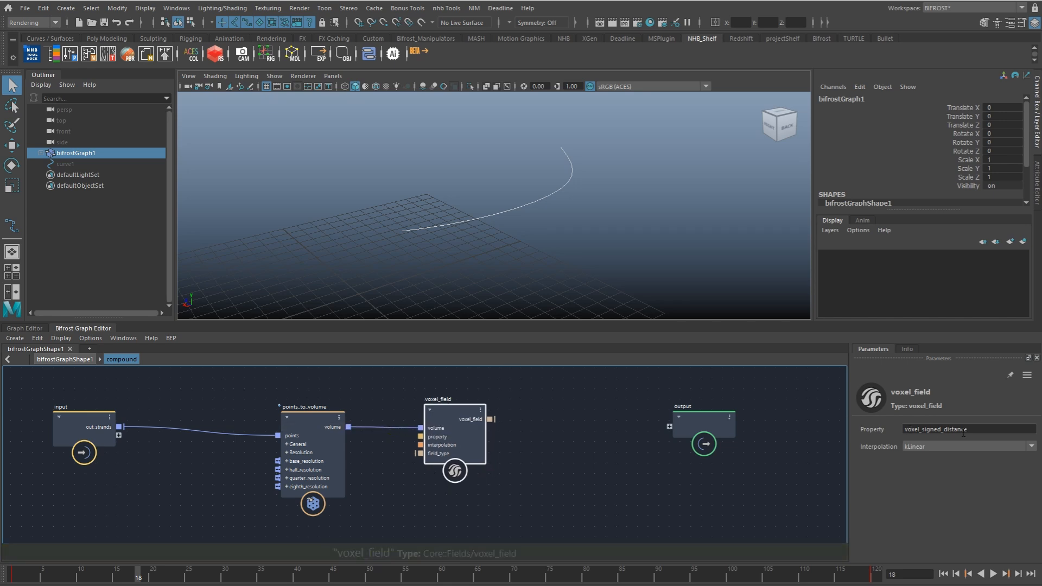
left_click_drag(426, 455, 429, 455)
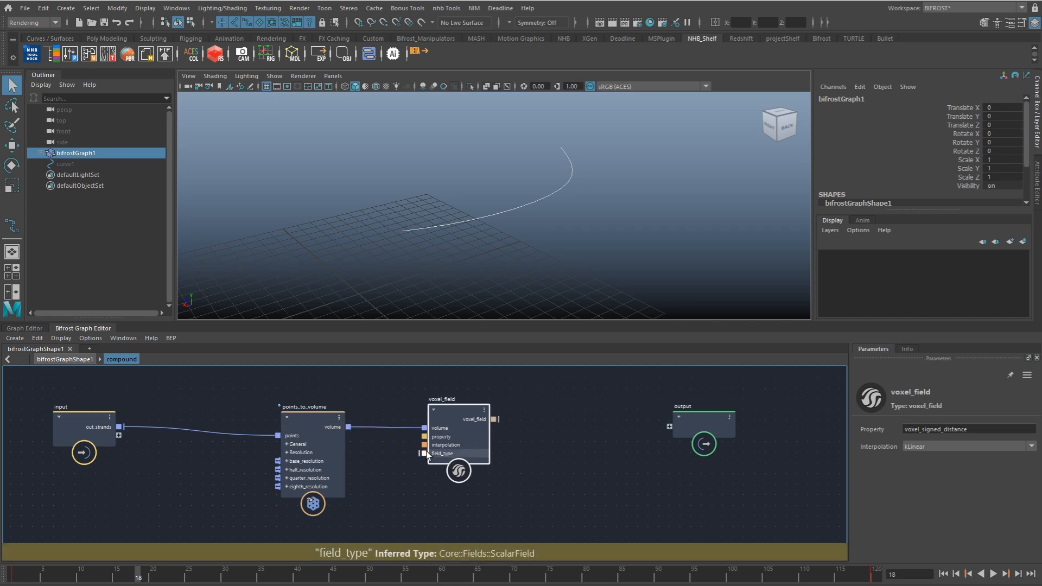
left_click_drag(705, 422, 735, 418)
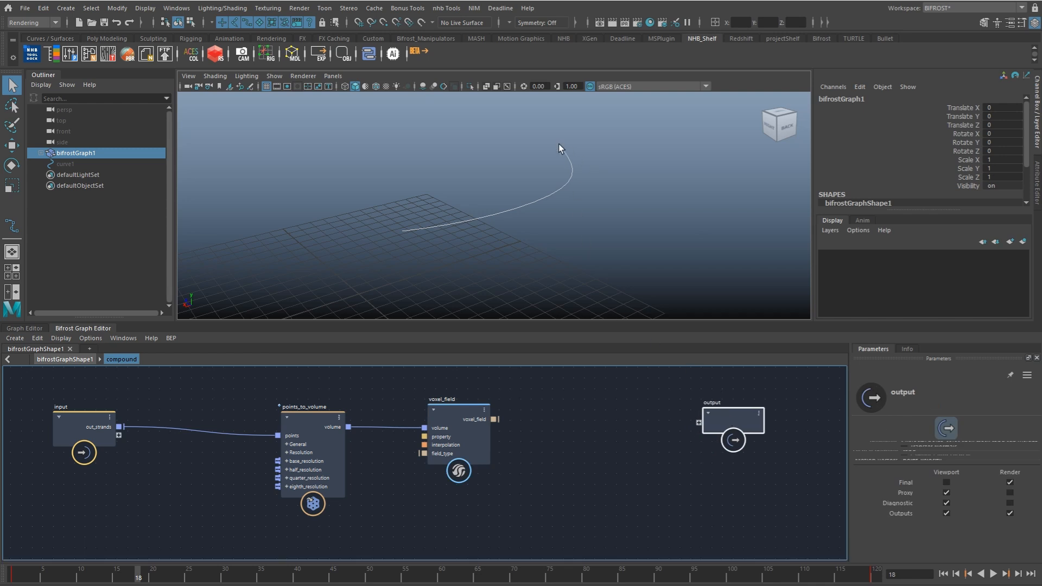
Step: Add a scalar_field_scope node and connect voxel_field's output to its scalar_field input
left_click_drag(571, 159, 607, 178, "alt")
left_click_drag(411, 234, 499, 215, "alt")
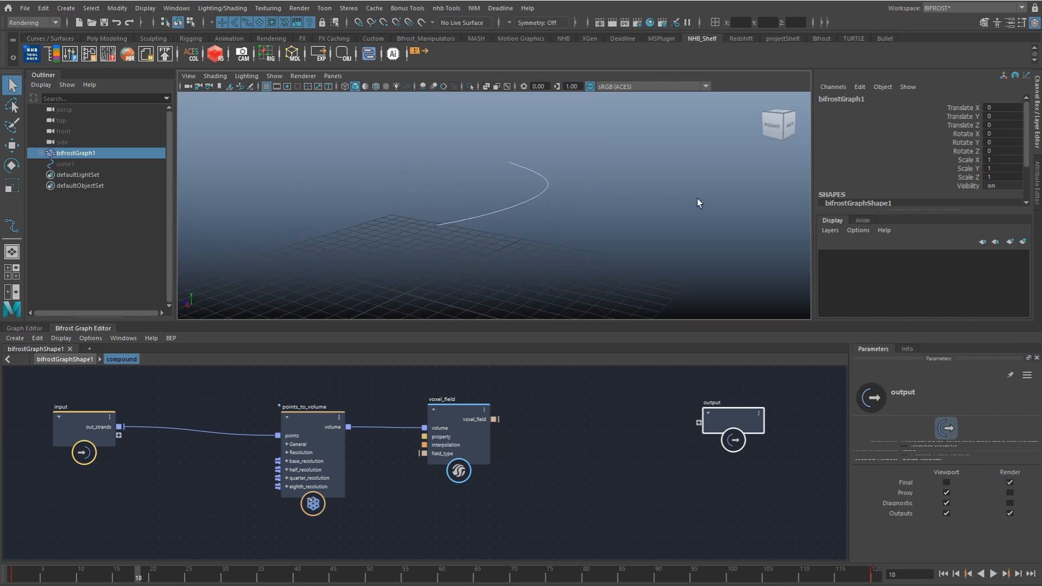
left_click_drag(567, 224, 408, 275, "alt")
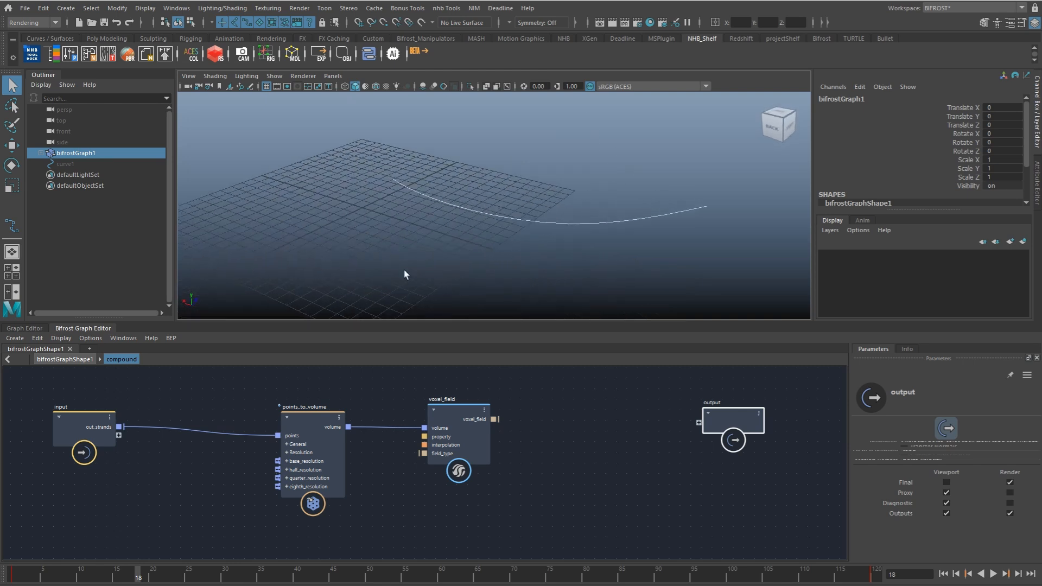
left_click(553, 428)
key("Tab")
type("sfs")
key("Down")
key("Down")
key("Return")
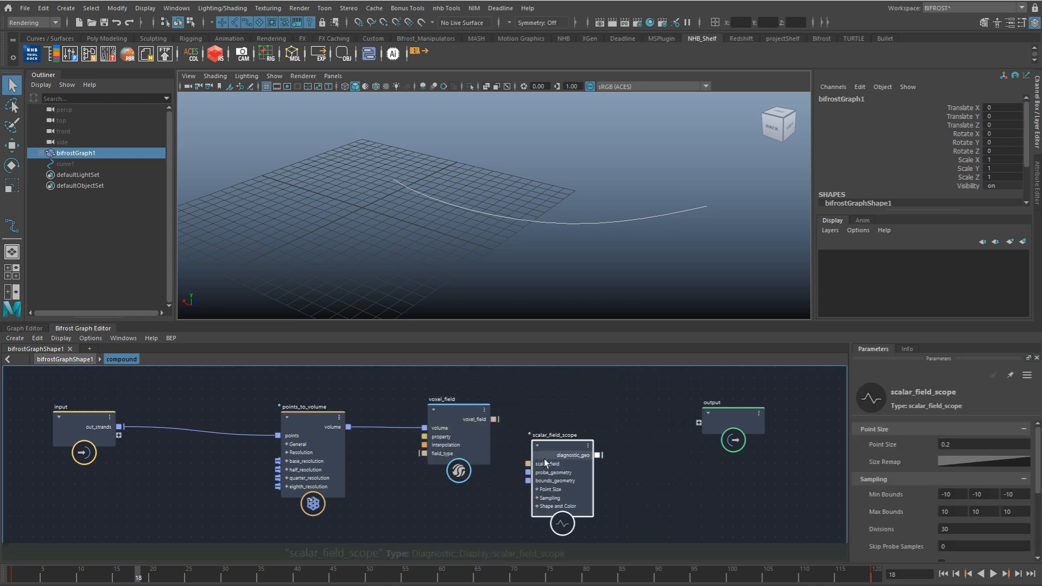
left_click_drag(544, 463, 570, 469)
left_click_drag(495, 420, 554, 471)
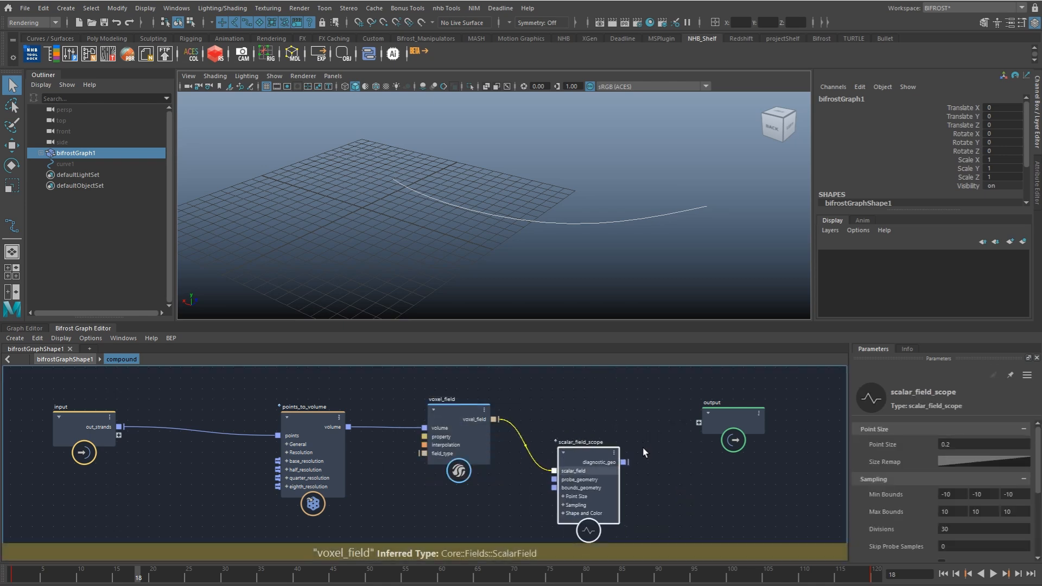
Step: Add a terminal node, connect the scope's diagnostic_geo to its diagnostic input, and inspect the displayed field
middle_click_drag(633, 451, 575, 448)
left_click(616, 472)
key("Tab")
type("te")
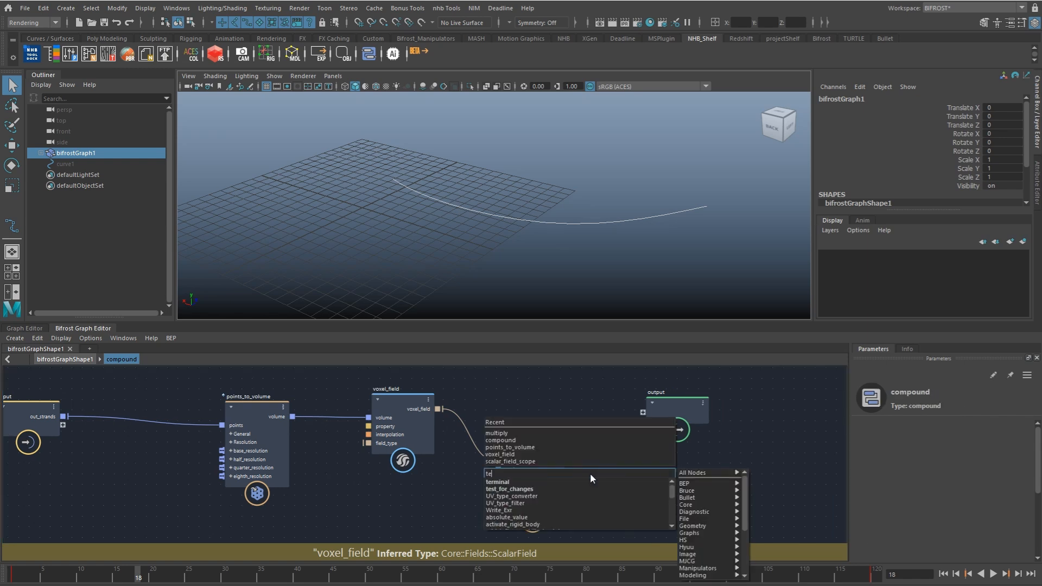
type("r")
key("Return")
left_click_drag(567, 452, 610, 517)
left_click_drag(570, 230, 500, 210, "alt")
right_click_drag(500, 210, 532, 225, "alt")
left_click_drag(532, 225, 485, 262, "alt")
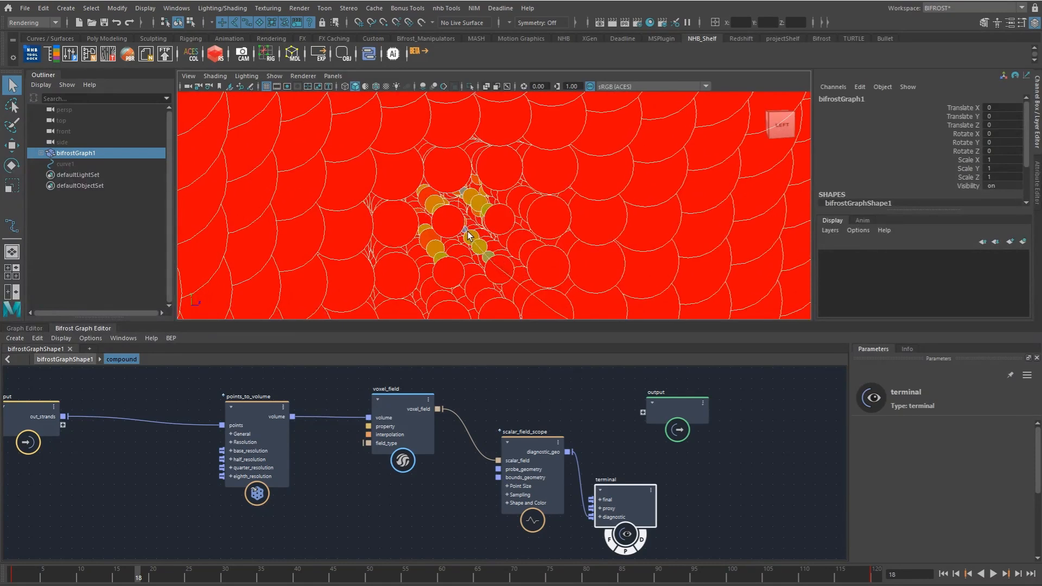
mouse_move(606, 183)
right_mouse_down("alt")
mouse_move(529, 200)
mouse_move(600, 197)
right_mouse_up("alt")
scroll(578, 427, "down", 3)
left_click_drag(554, 241, 552, 223, "alt")
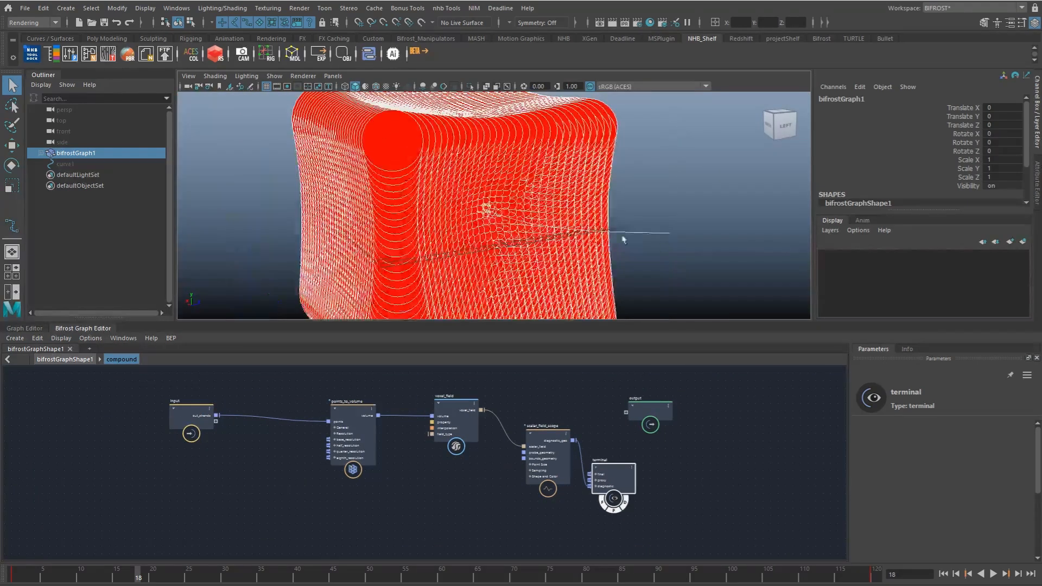
Step: Spread out the nodes in the compound to make room for a second branch from the input
left_click_drag(660, 412, 847, 395)
left_click_drag(667, 419, 657, 447)
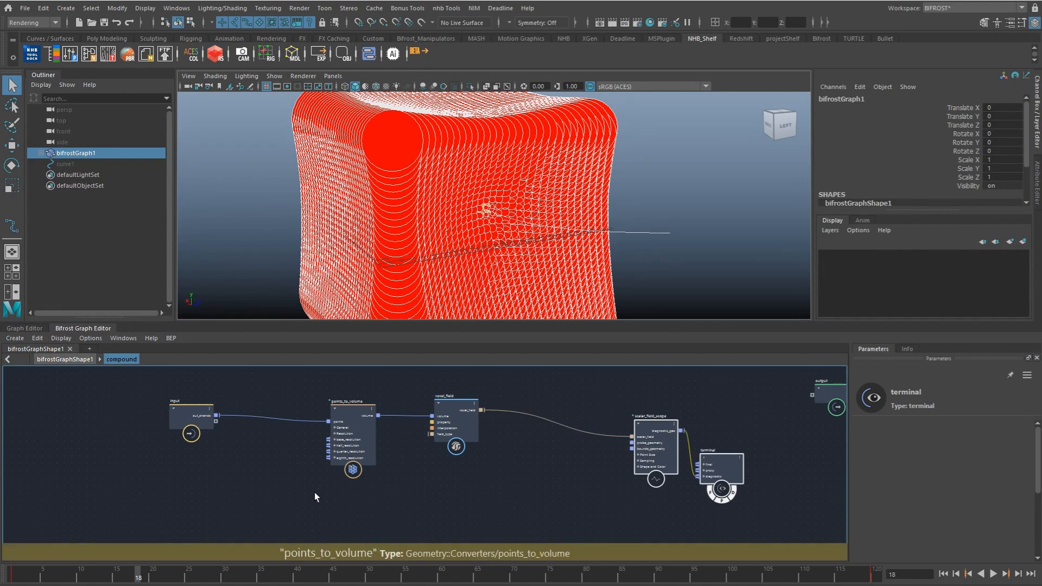
left_click_drag(314, 494, 485, 392)
left_click_drag(452, 445, 434, 415)
left_click(231, 442)
left_click_drag(196, 425, 186, 446)
Step: Add a create_strands_around_strands node and feed the input's out_strands into its strands
left_click(291, 474)
key("Tab")
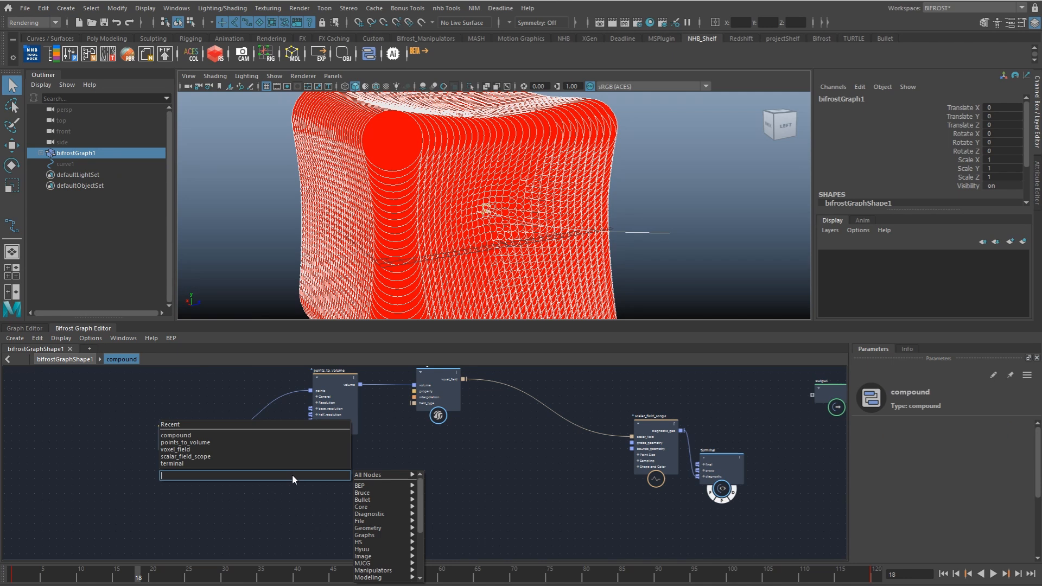
type("arou")
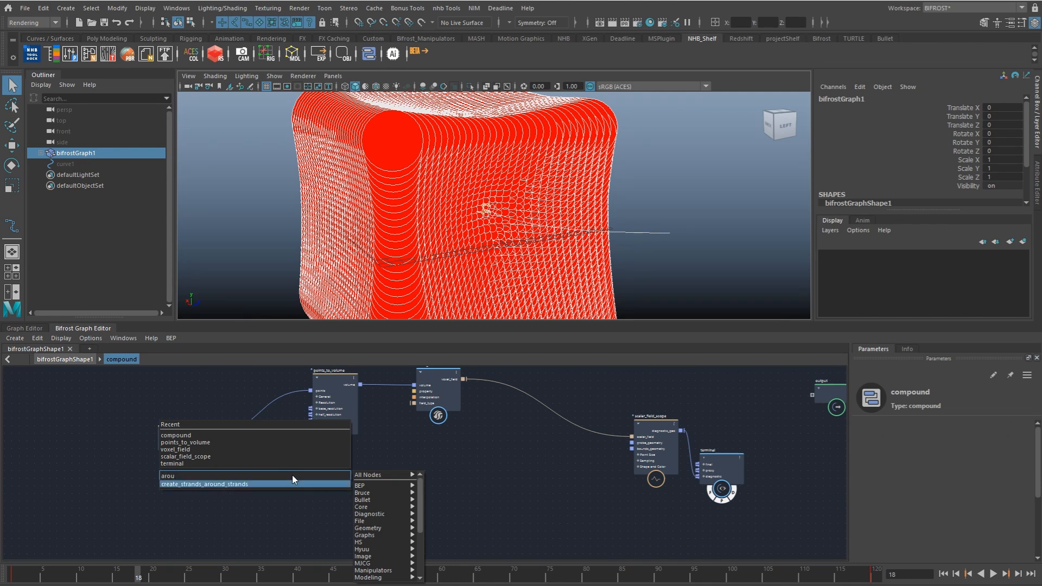
key("Return")
middle_click_drag(327, 474, 330, 413, "alt")
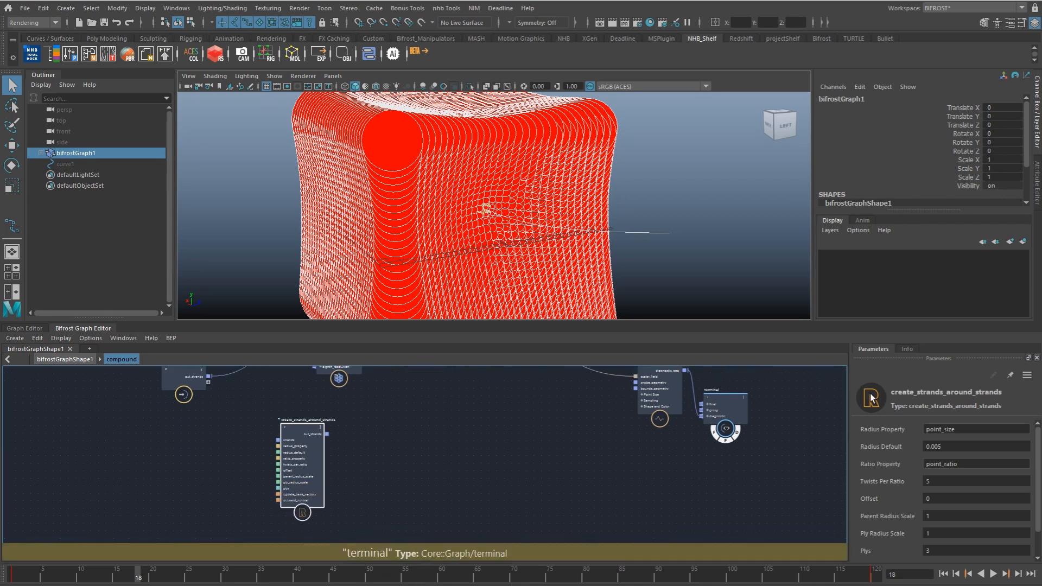
middle_click_drag(488, 462, 500, 477, "alt")
left_click_drag(219, 392, 286, 458)
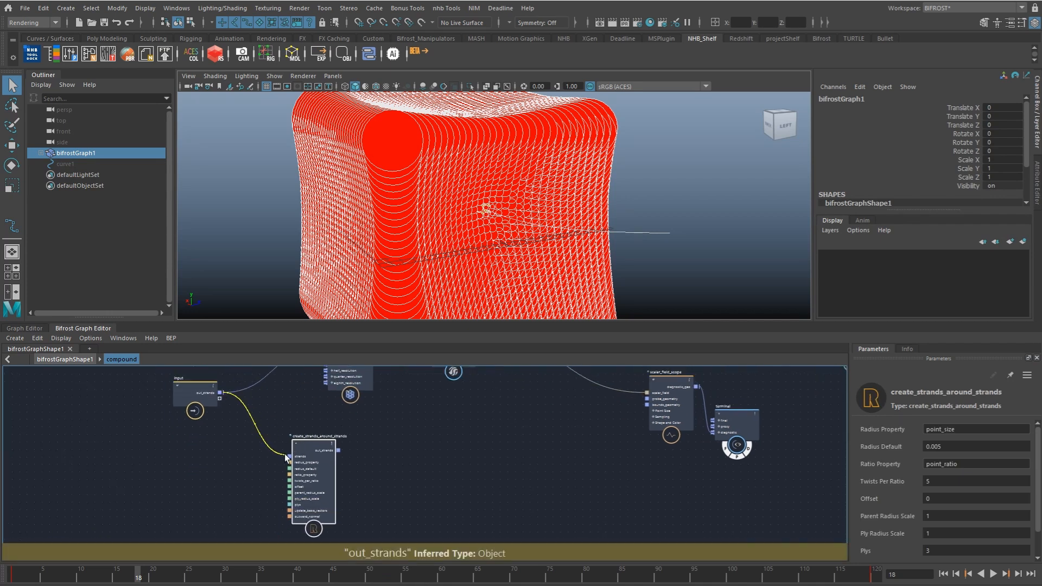
Step: Connect the out_strands of create_strands_around_strands to the scalar_field_scope's probe_geometry
middle_click_drag(361, 458, 349, 450, "alt")
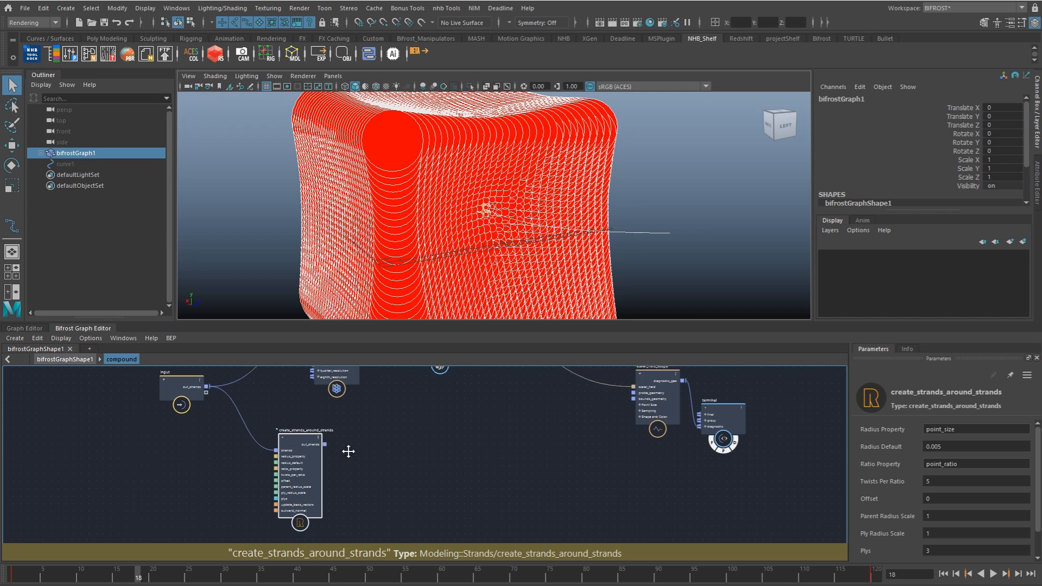
scroll(348, 451, "up", 2)
left_click_drag(317, 442, 631, 406)
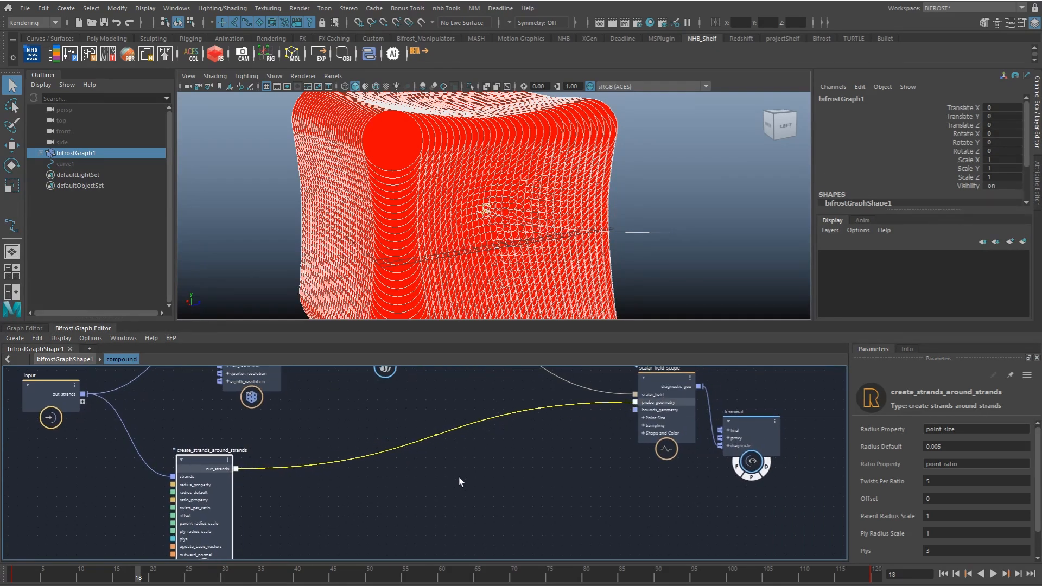
left_click(260, 484)
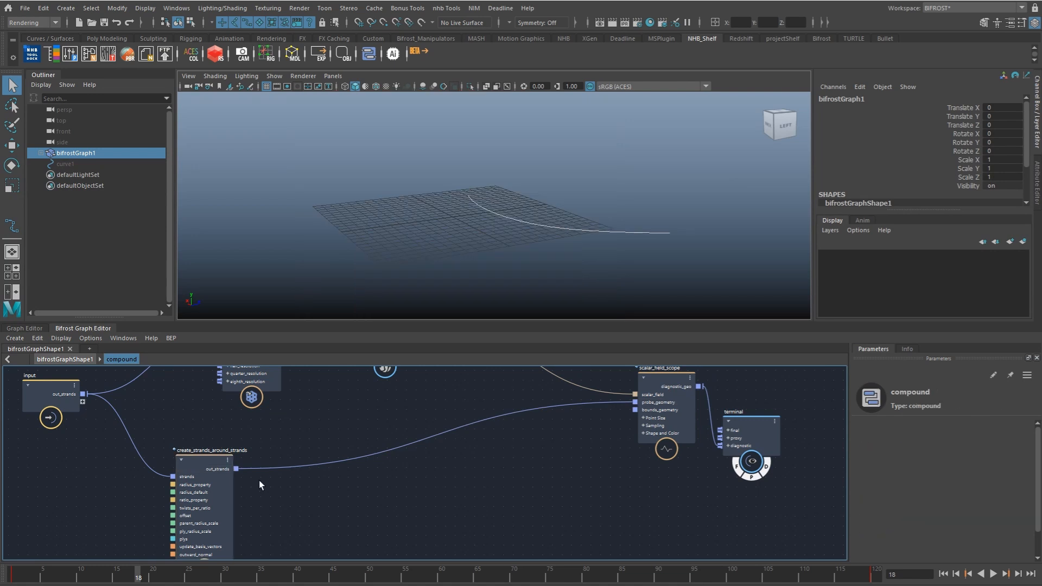
Step: Set Radius Default to 1 and Parent Radius Scale to 0.844 on create_strands_around_strands
left_click_drag(201, 502, 198, 486)
left_click(952, 447)
type("1")
key("Tab")
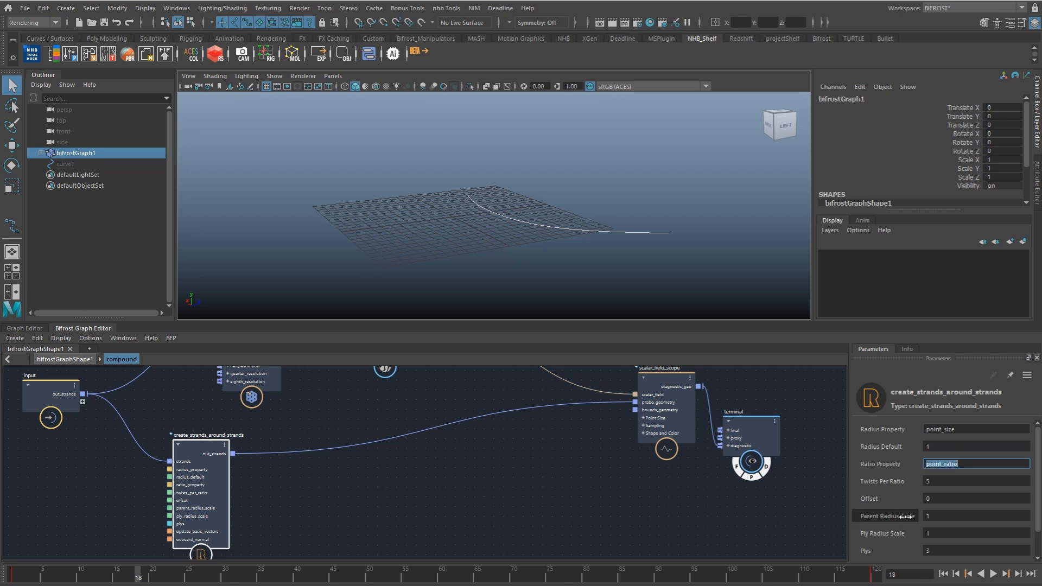
left_click_drag(944, 520, 964, 536)
left_click_drag(641, 199, 566, 183, "alt")
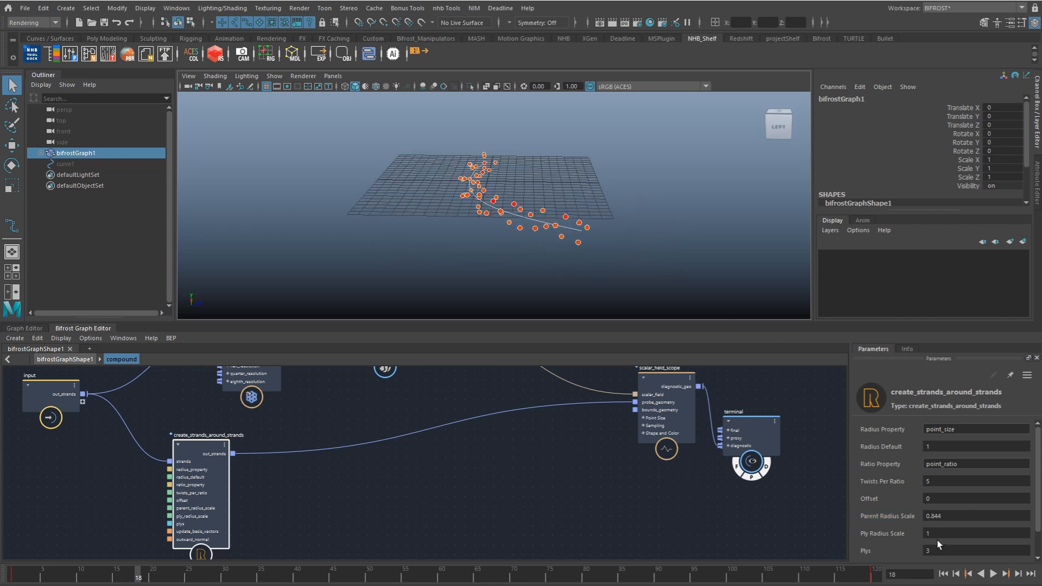
Step: Set Twists Per Ratio to 0 and Plys to 12, and inspect the probe points around the strand
left_click(965, 552)
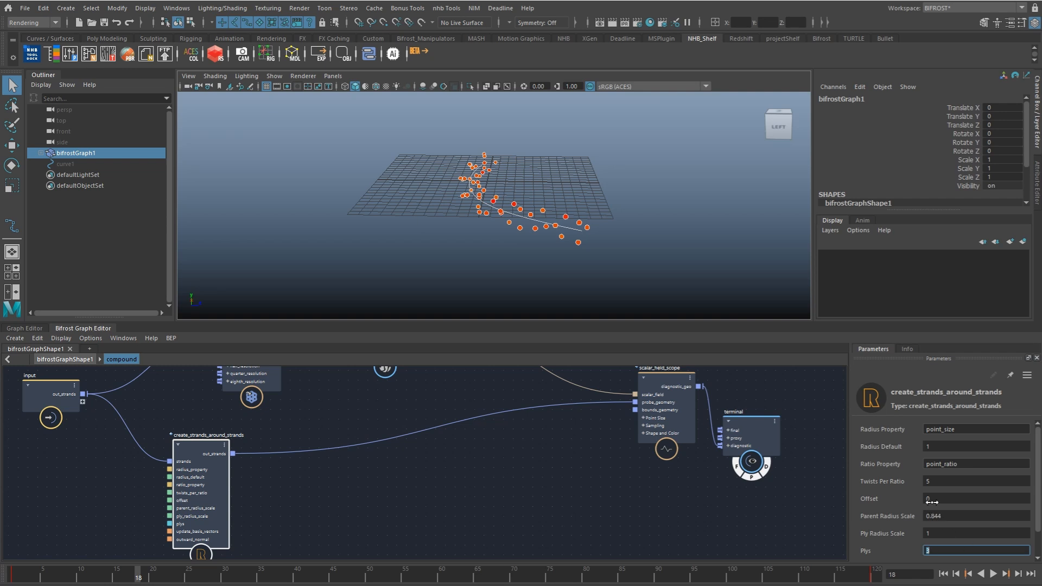
left_click(970, 479)
type("0")
key("Return")
left_click_drag(560, 232, 517, 229, "alt")
left_click_drag(1036, 491, 1036, 515)
left_click_drag(938, 527, 1014, 544)
left_click_drag(678, 261, 494, 235, "alt")
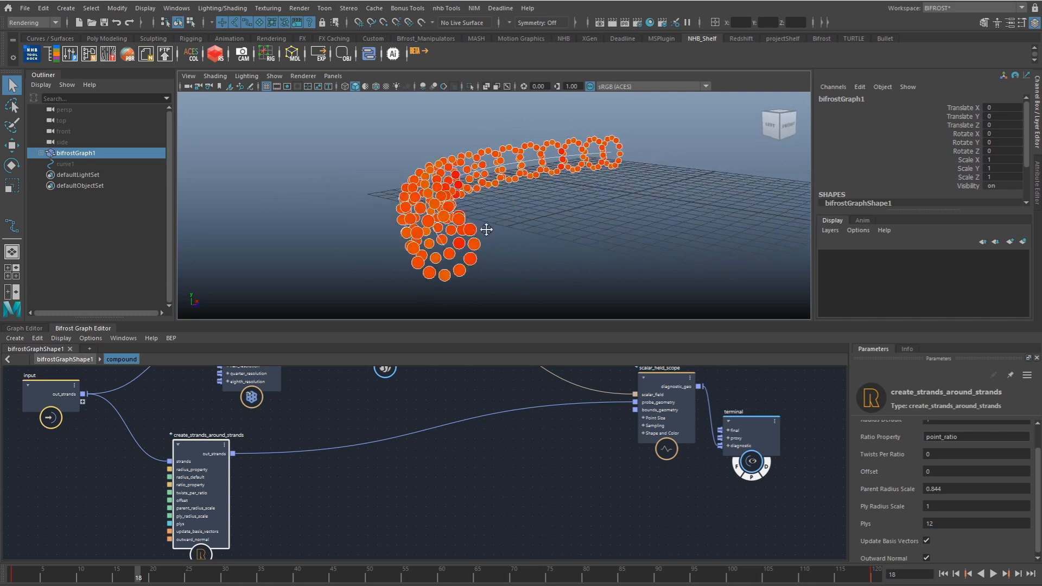
middle_click_drag(486, 229, 497, 244, "alt")
mouse_move(557, 226)
left_mouse_down("alt")
mouse_move(570, 230)
mouse_move(556, 237)
left_mouse_up("alt")
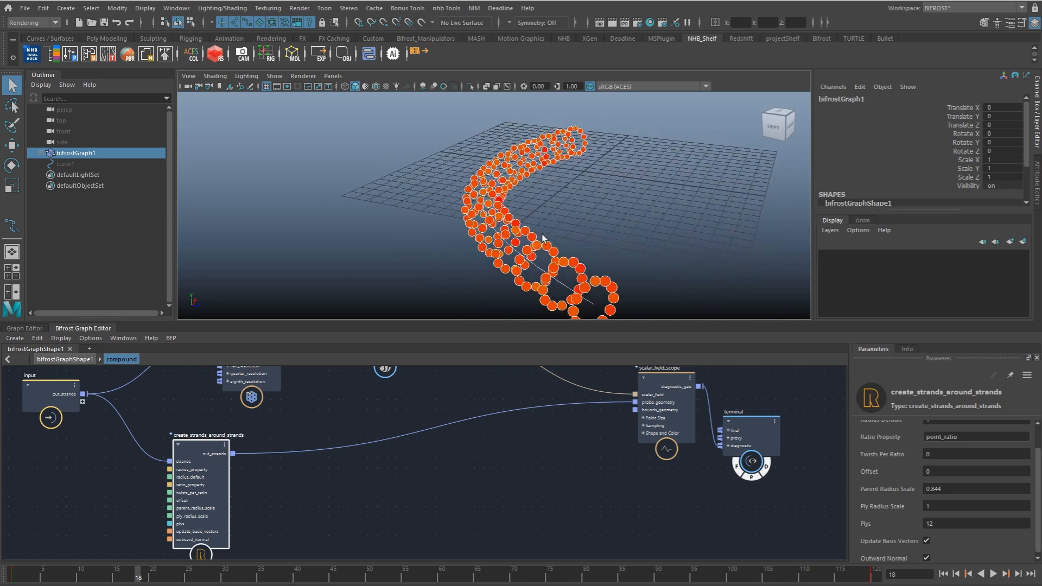
left_click_drag(436, 242, 445, 248, "alt")
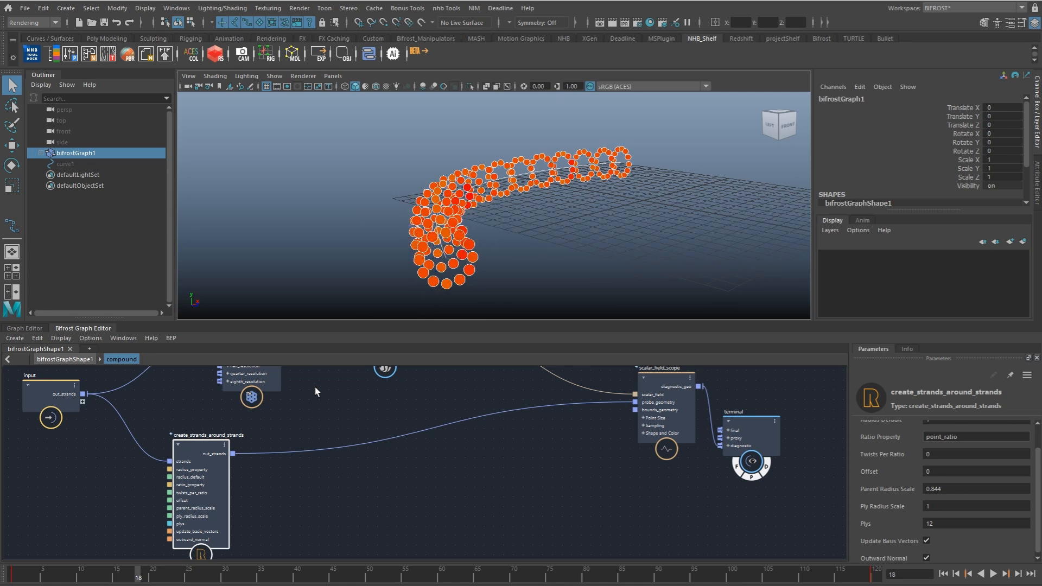
Step: Group create_strands_around_strands into its own compound and rename that compound construct_probe
left_click_drag(205, 455, 253, 453)
middle_click_drag(163, 414, 242, 386, "alt")
right_click(382, 416)
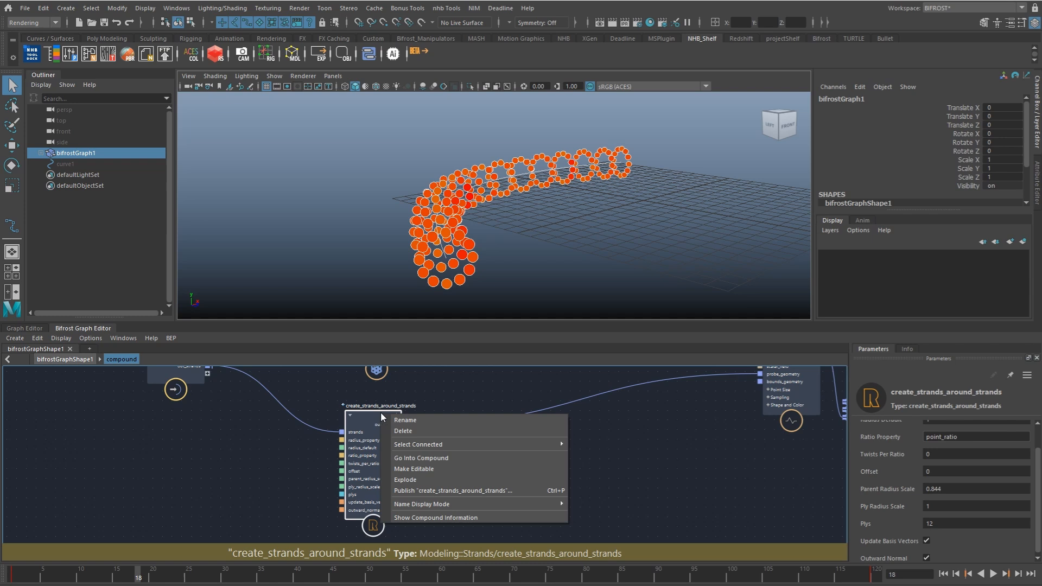
left_click(422, 401)
right_click(410, 400)
key("ctrl+g")
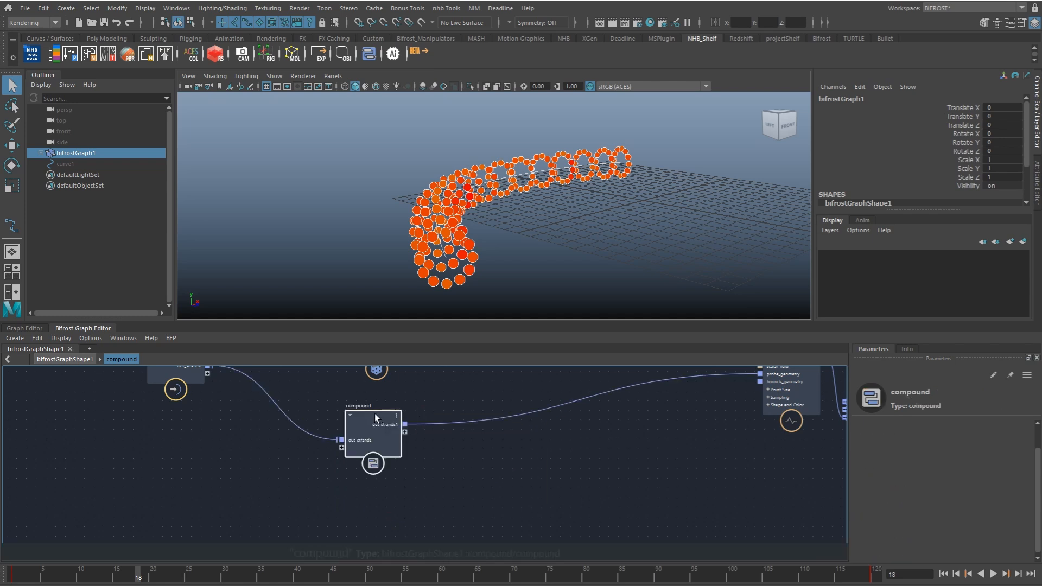
double_click(360, 405)
type("construct")
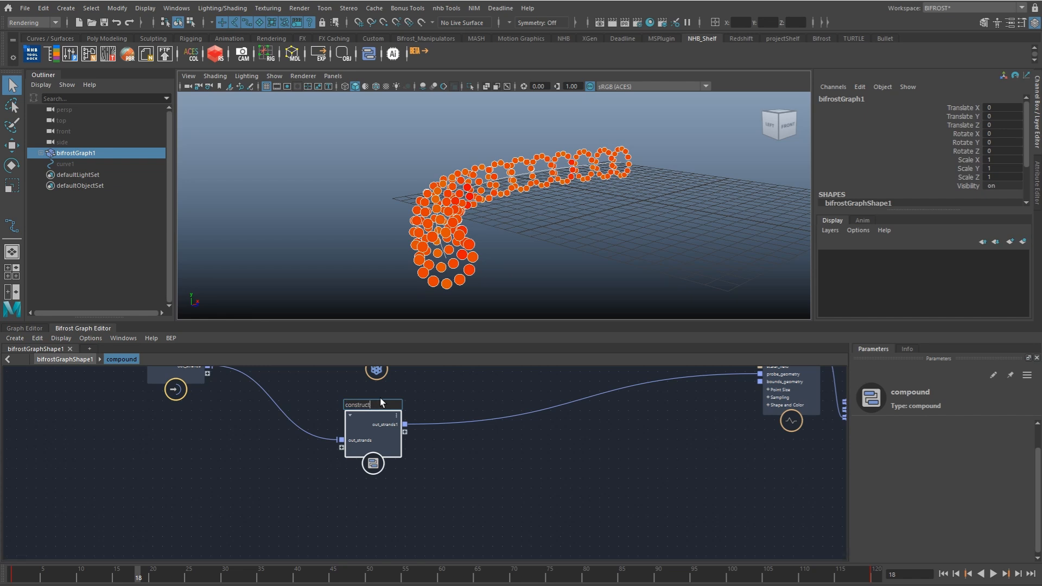
type("_probe")
key("Return")
Step: Open the construct_probe compound and add a for_each node inside it
double_click(370, 420)
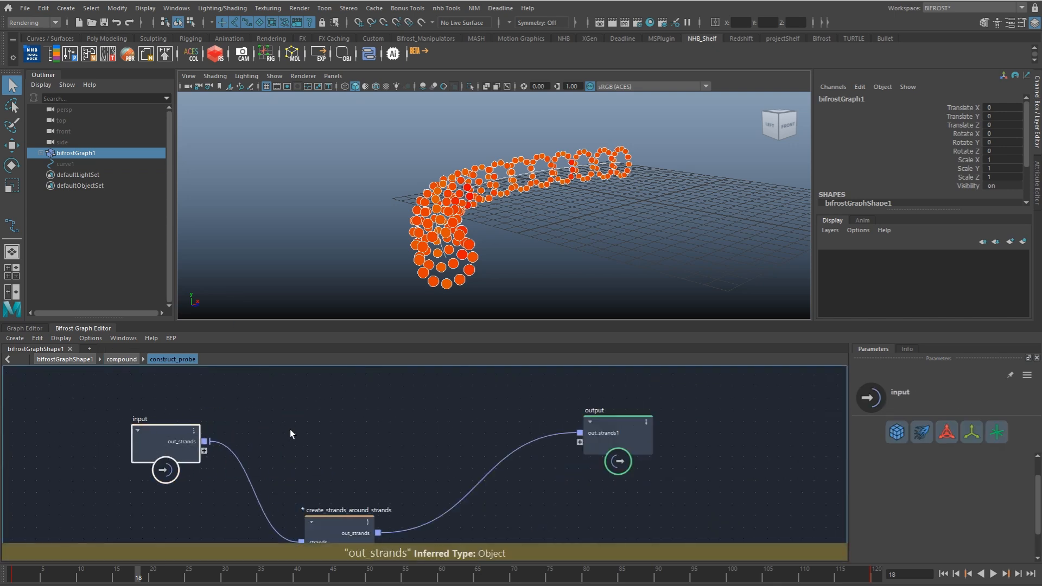
key("Tab")
type("for")
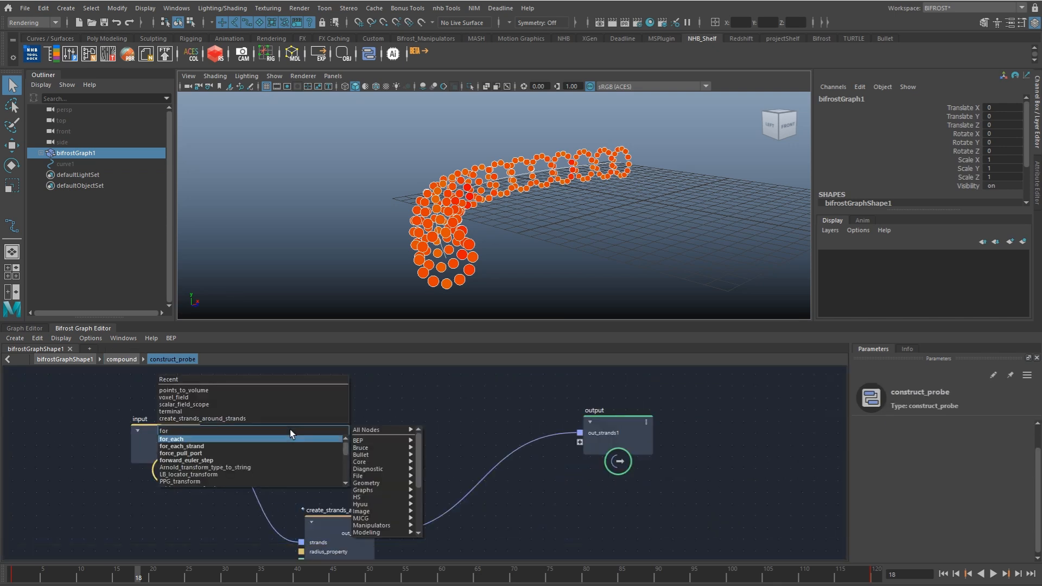
key("Return")
Step: Feed the input's out_strands into for_each and move the create_strands_around_strands node inside it
left_click_drag(337, 503, 333, 511)
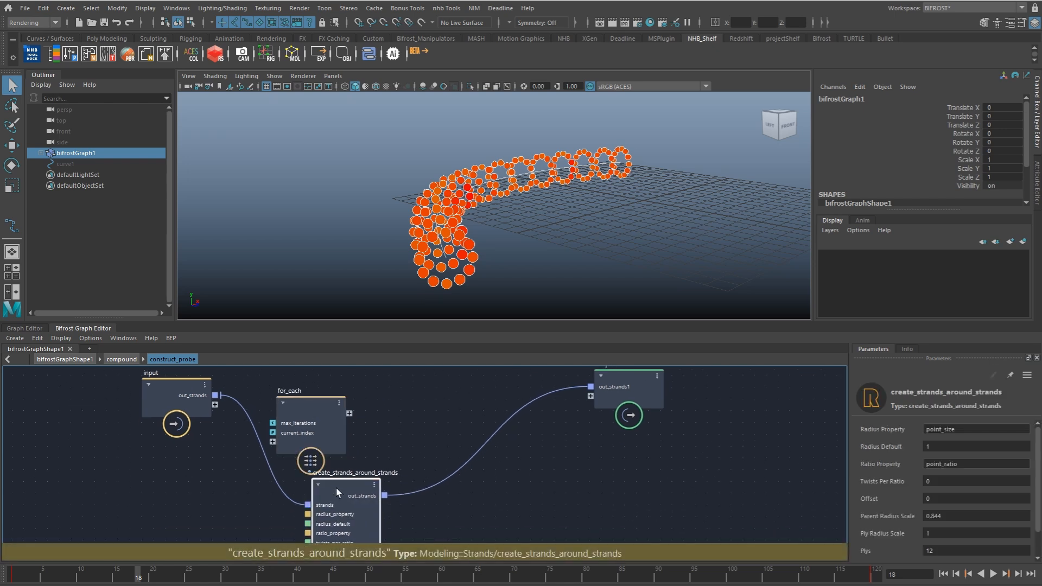
key("Delete")
left_click_drag(215, 395, 273, 442)
double_click(305, 405)
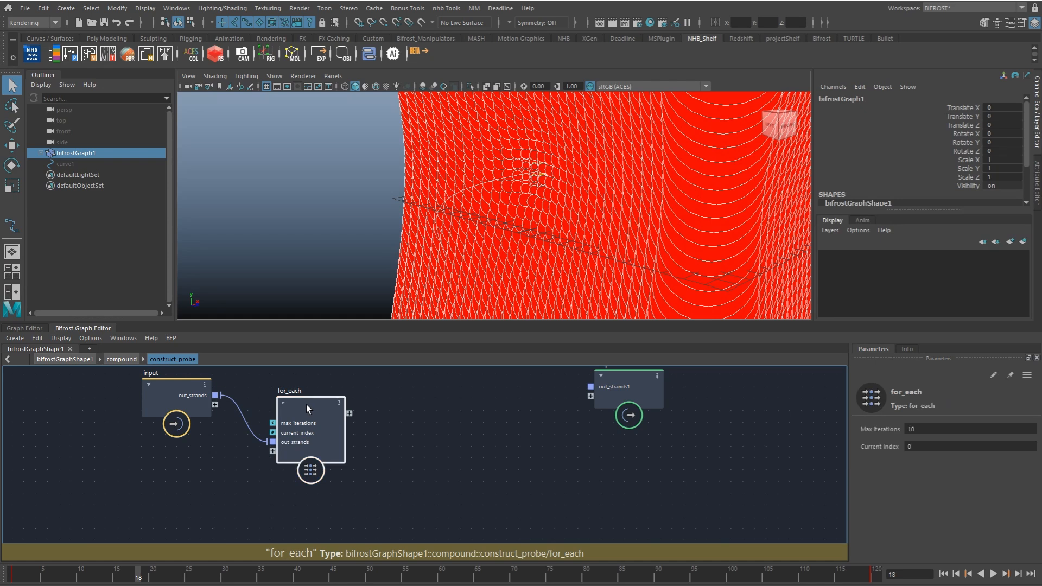
key("ctrl+v")
Step: Inside for_each, wire create_strands_around_strands between the input's out_strands and a new output port
middle_click_drag(318, 446, 326, 395, "alt")
left_click_drag(327, 407, 375, 457)
scroll(388, 461, "down", 2)
left_click_drag(255, 450, 349, 449)
left_click_drag(436, 440, 545, 420)
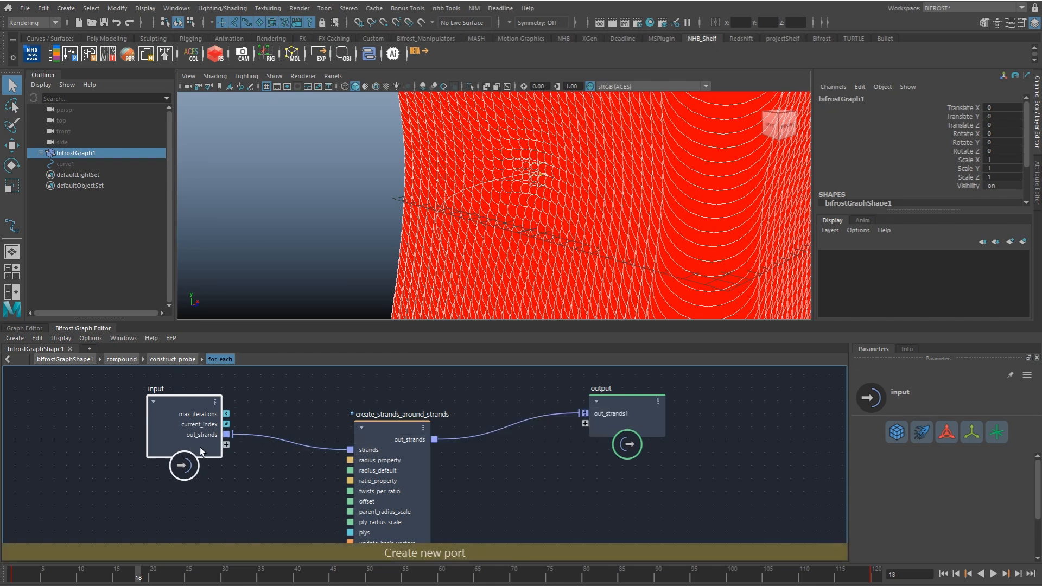
Step: In construct_probe, add a merge_geometry node after for_each, feed it out_strands1 and connect its merged result to the output
left_click_drag(200, 448, 122, 443)
left_click(172, 359)
left_click_drag(370, 405, 408, 412)
type("merge")
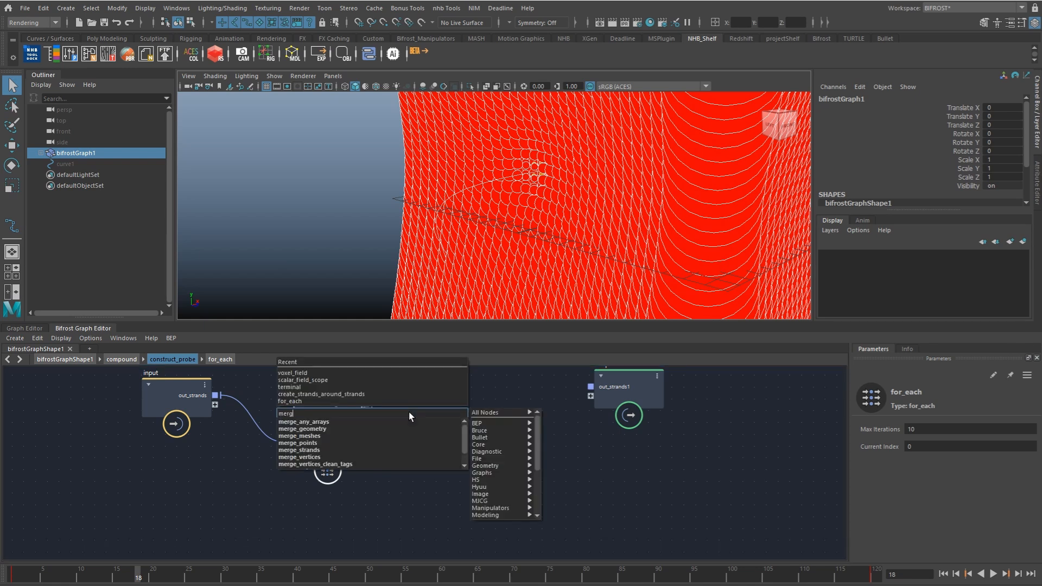
left_click(402, 429)
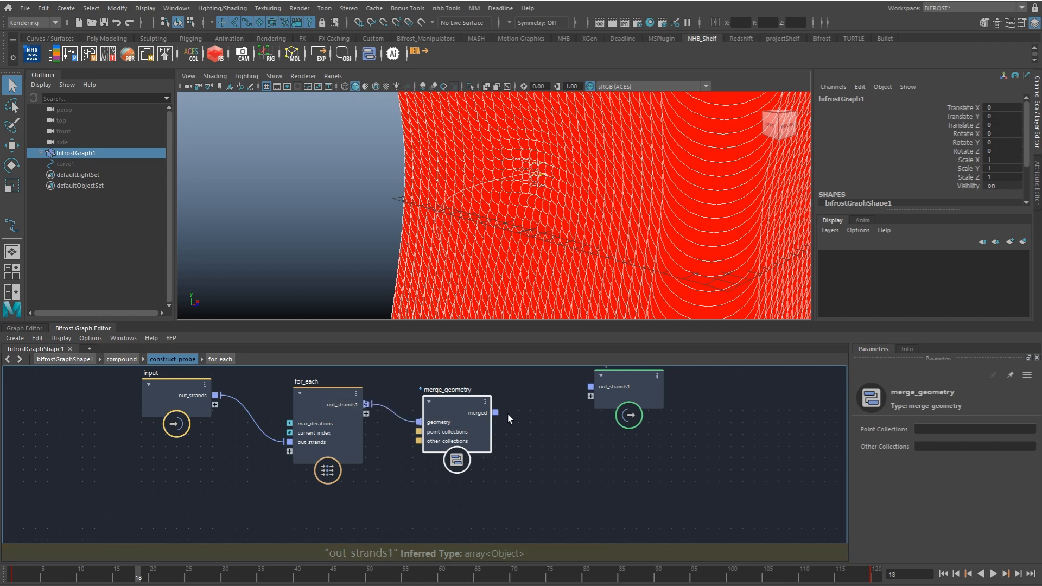
left_click_drag(496, 413, 591, 387)
Step: Set for_each's max iterations to 3 and expose max_iterations as a new input port of construct_probe
left_click(321, 402)
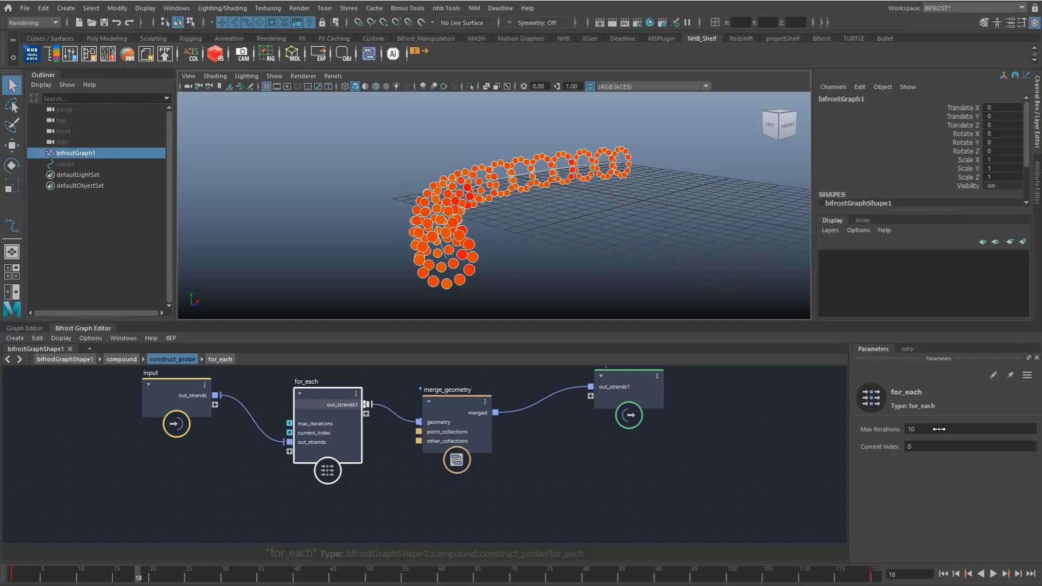
double_click(963, 429)
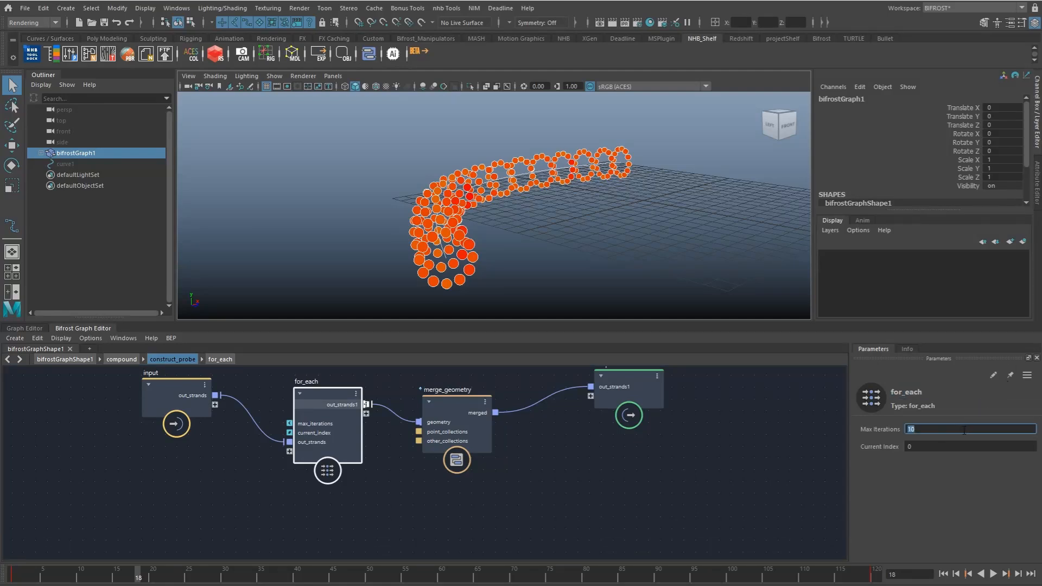
middle_click_drag(244, 455, 376, 466)
left_click_drag(283, 418, 203, 459)
middle_click_drag(285, 459, 300, 454)
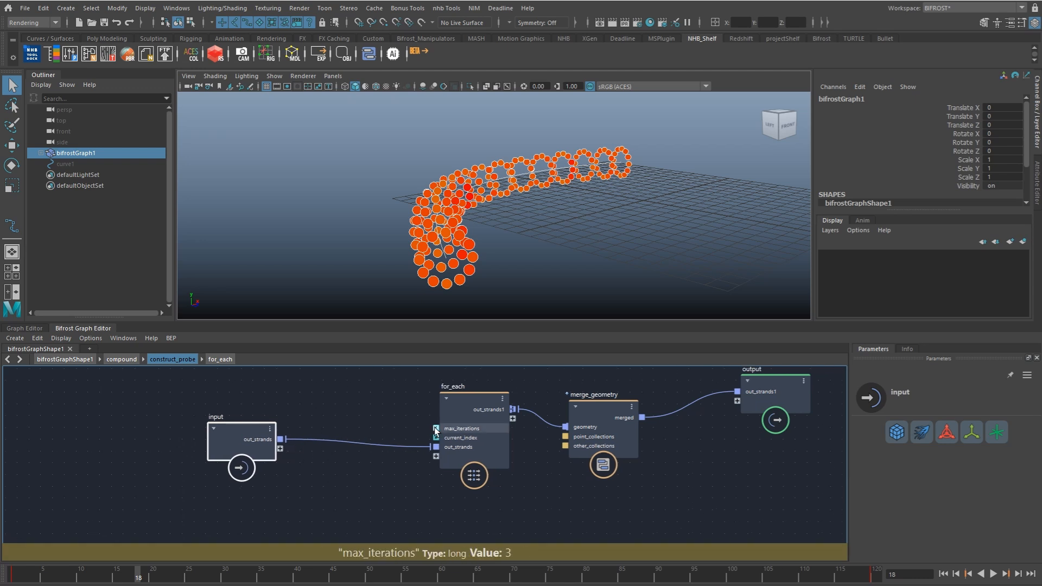
left_click_drag(405, 425, 280, 451)
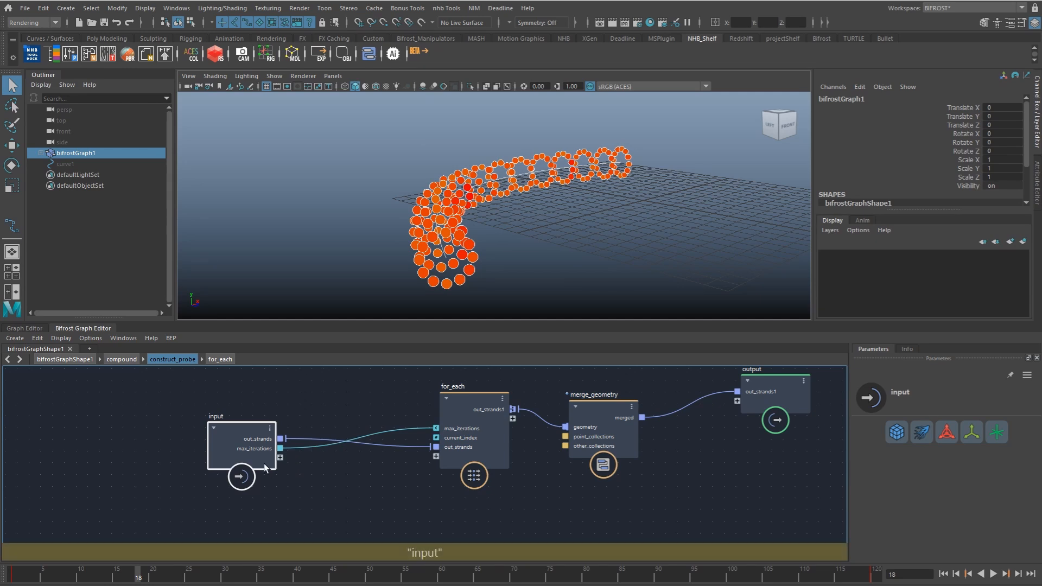
Step: Rename construct_probe's max_iterations input port to samples and tidy the node layout
right_click(253, 440)
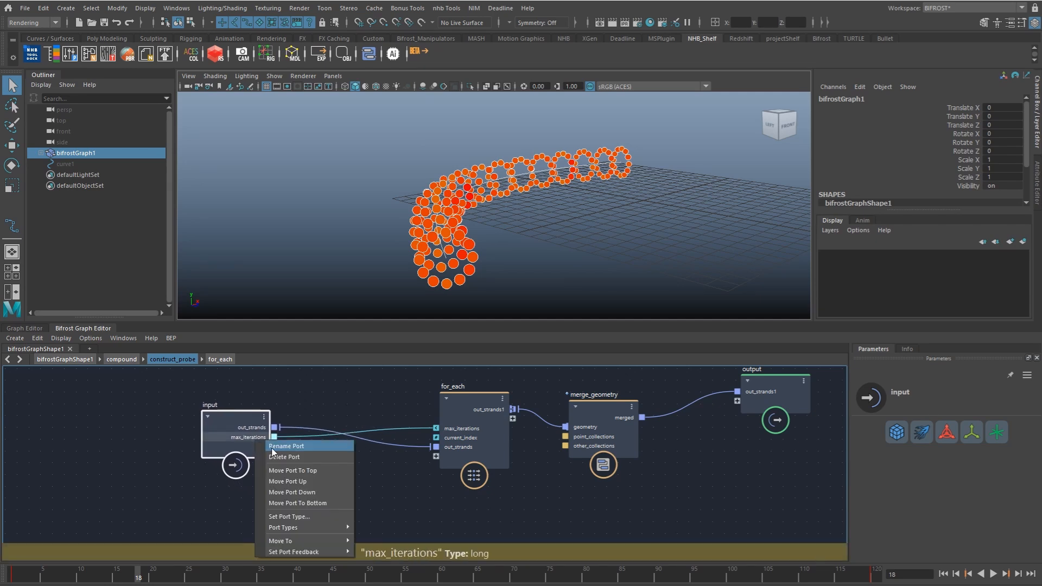
left_click(276, 447)
type("samles")
key("Return")
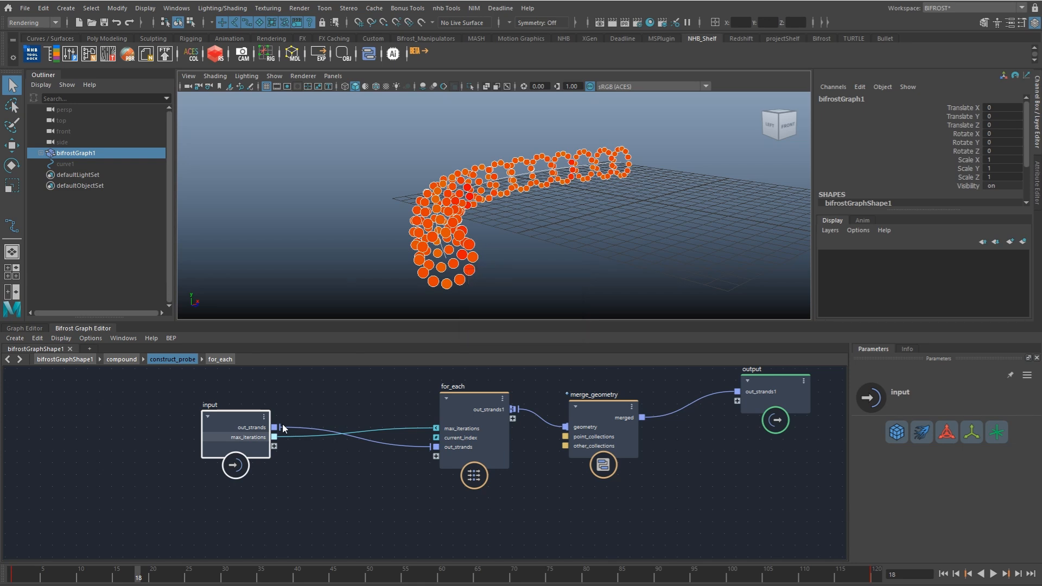
right_click(255, 438)
left_click(256, 441)
left_click(481, 309)
type("p")
key("Return")
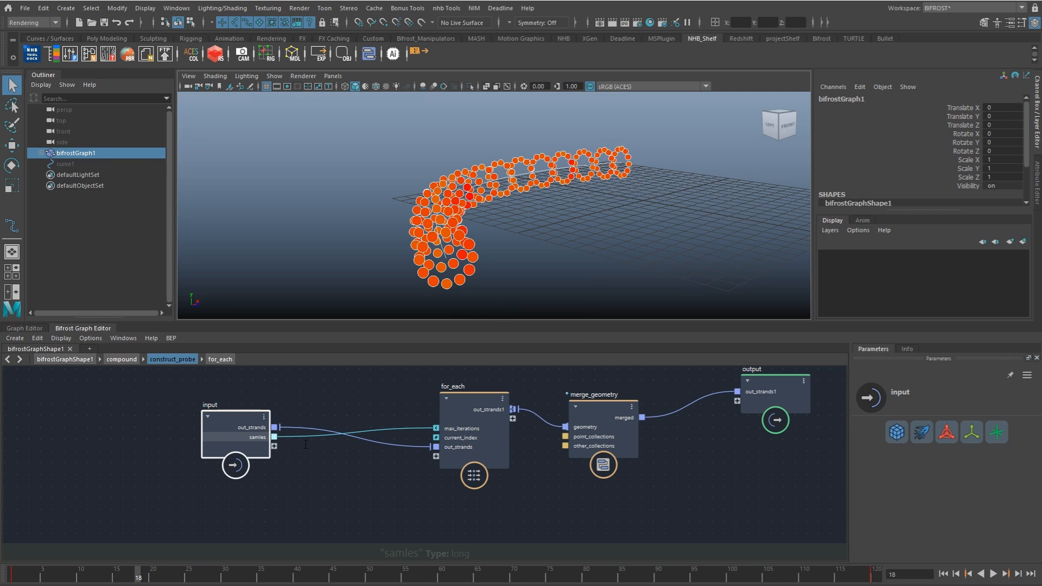
left_click_drag(256, 453, 236, 448)
left_click_drag(466, 406, 460, 408)
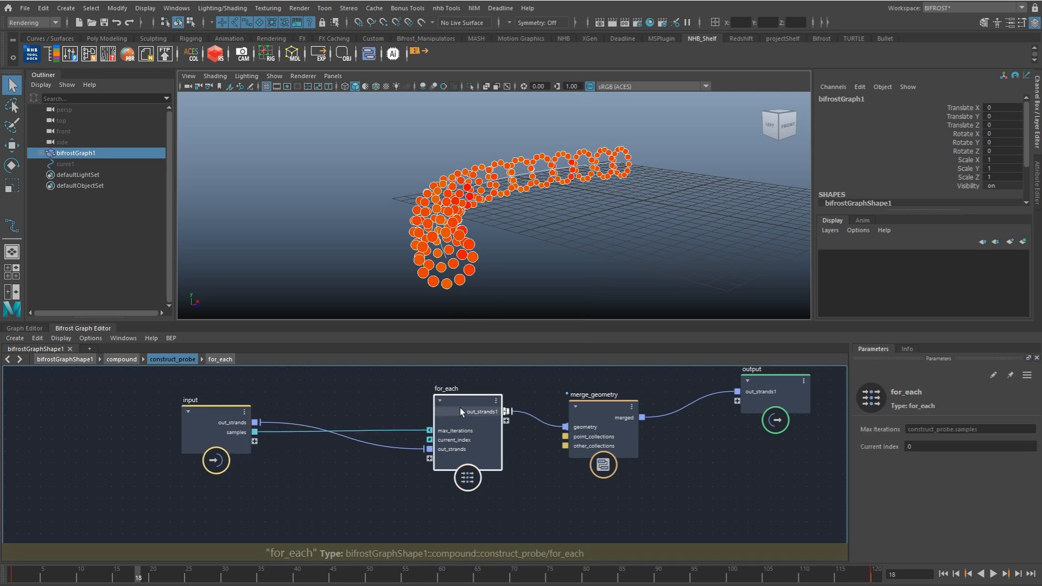
Step: Inside for_each, expose parent_radius_scale of create_strands_around_strands as an input port and rename that port radius
double_click(465, 402)
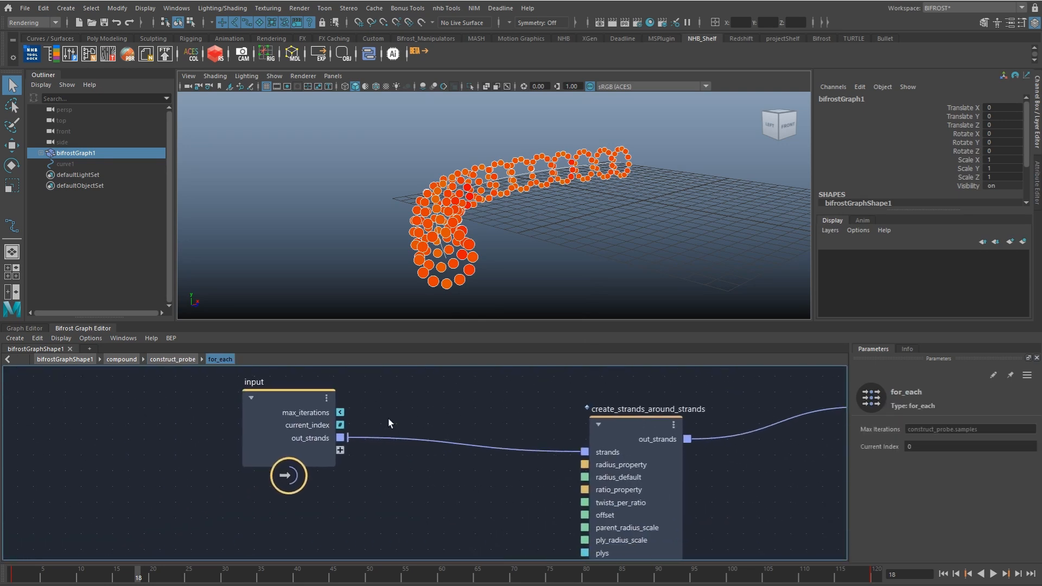
left_click_drag(305, 446, 250, 445)
scroll(345, 442, "down", 2)
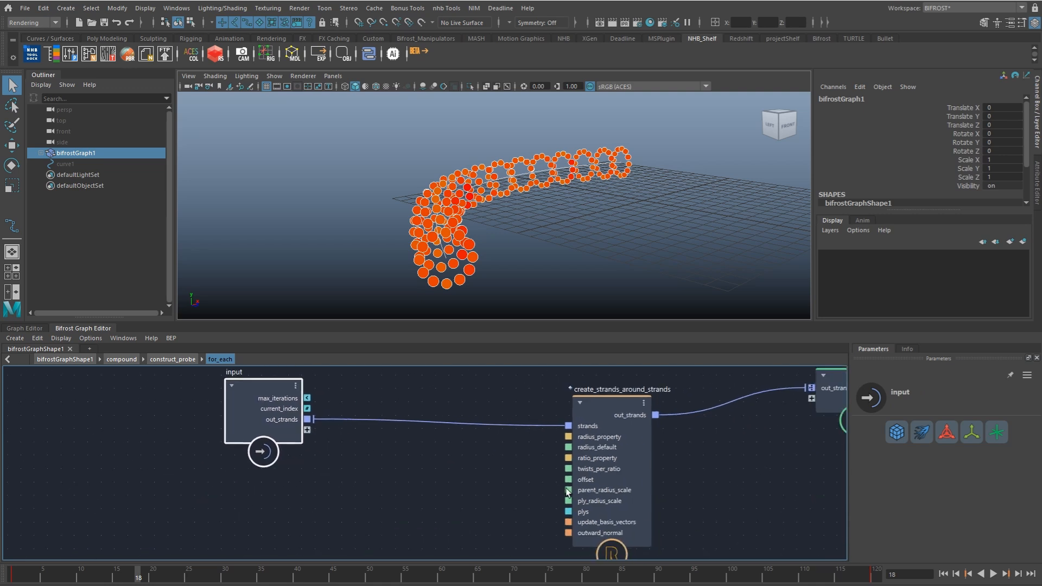
left_click_drag(569, 490, 225, 454)
right_click(237, 452)
left_click(239, 454)
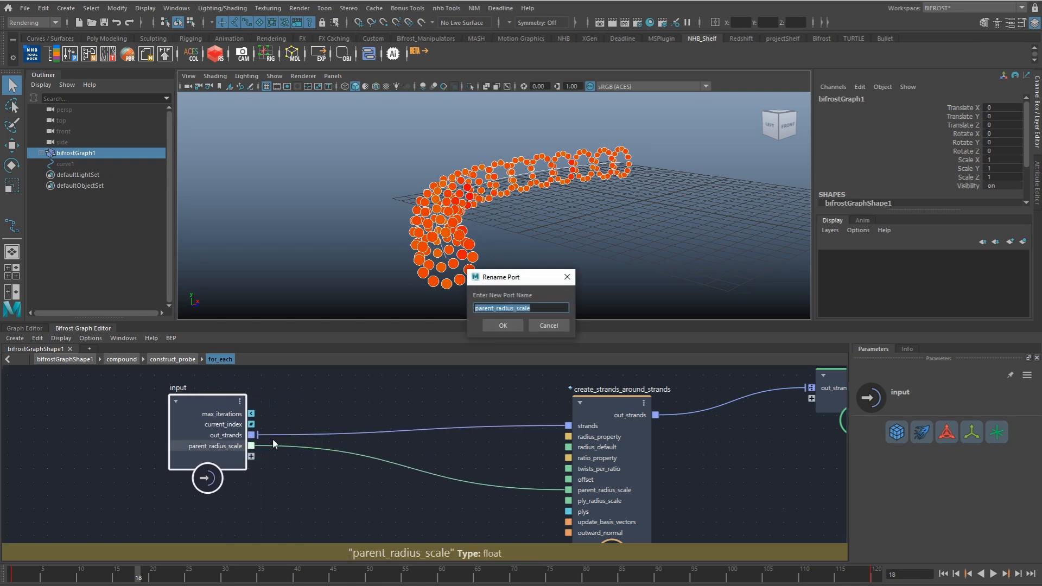
type("radius")
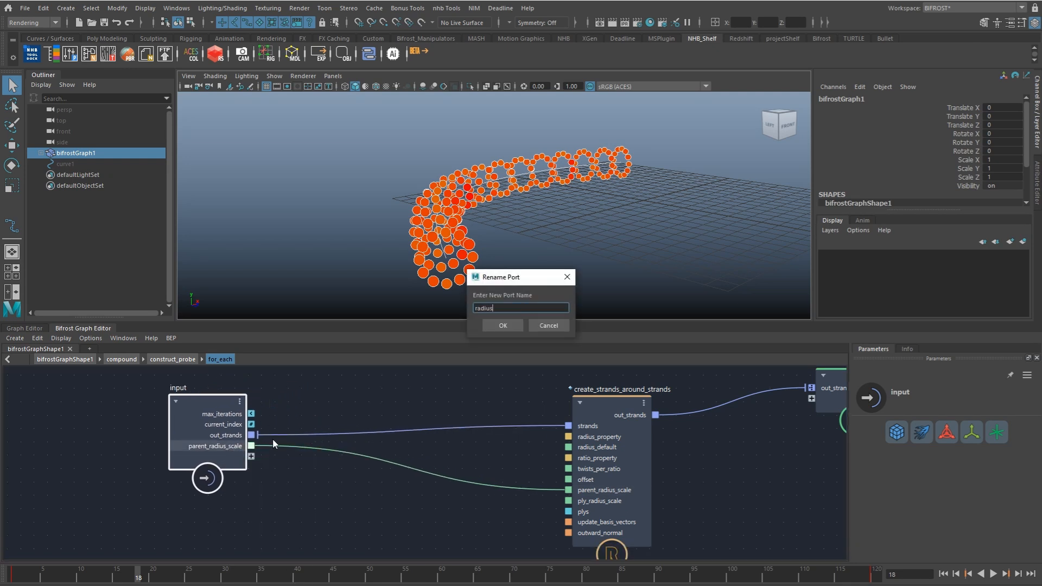
key("Return")
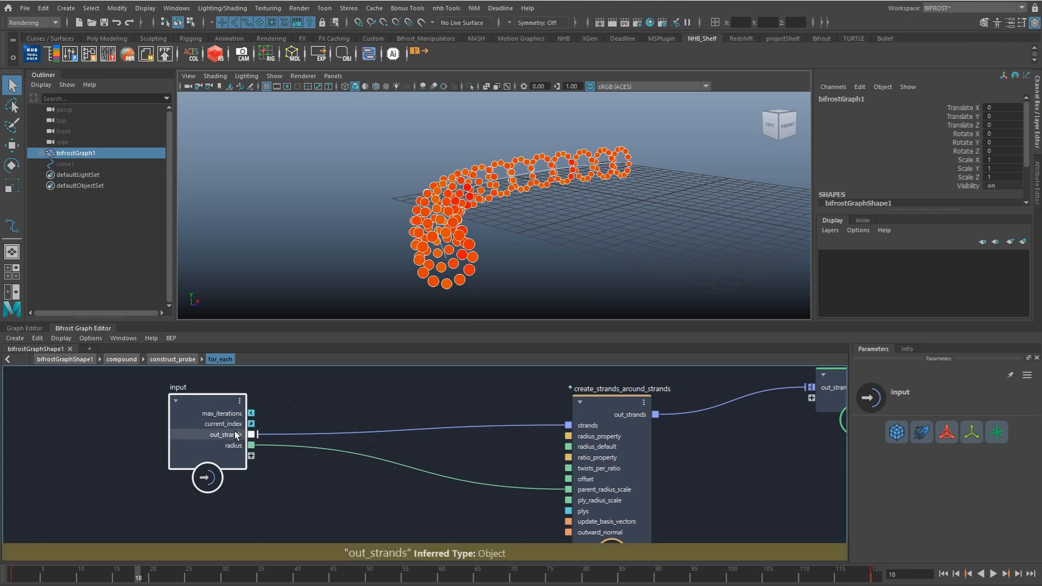
Step: Add a divide node inside for_each and feed the input's radius into it
left_click(291, 487)
key("Tab")
type("divi")
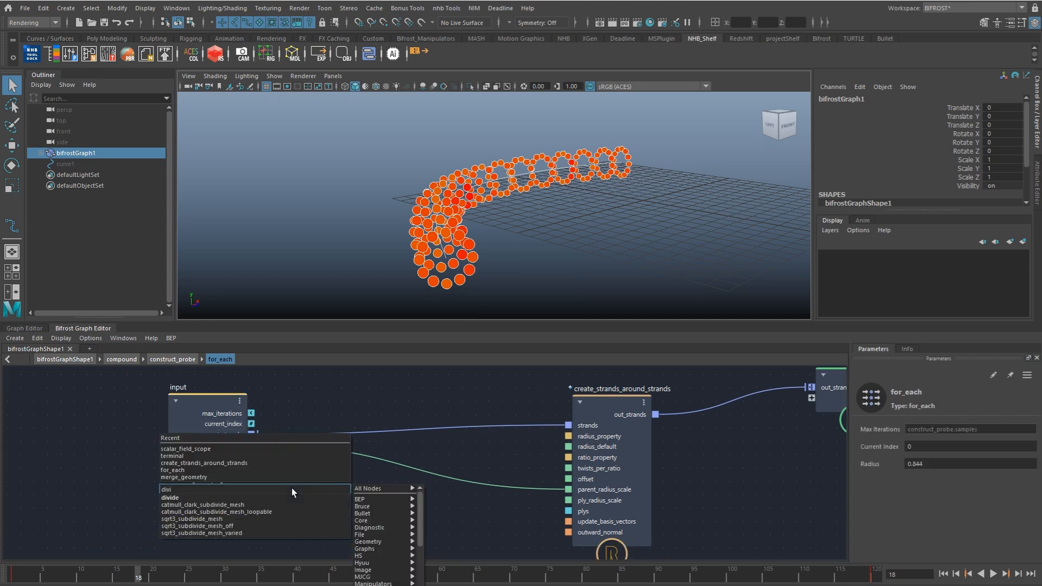
key("Return")
left_click_drag(263, 431, 335, 513)
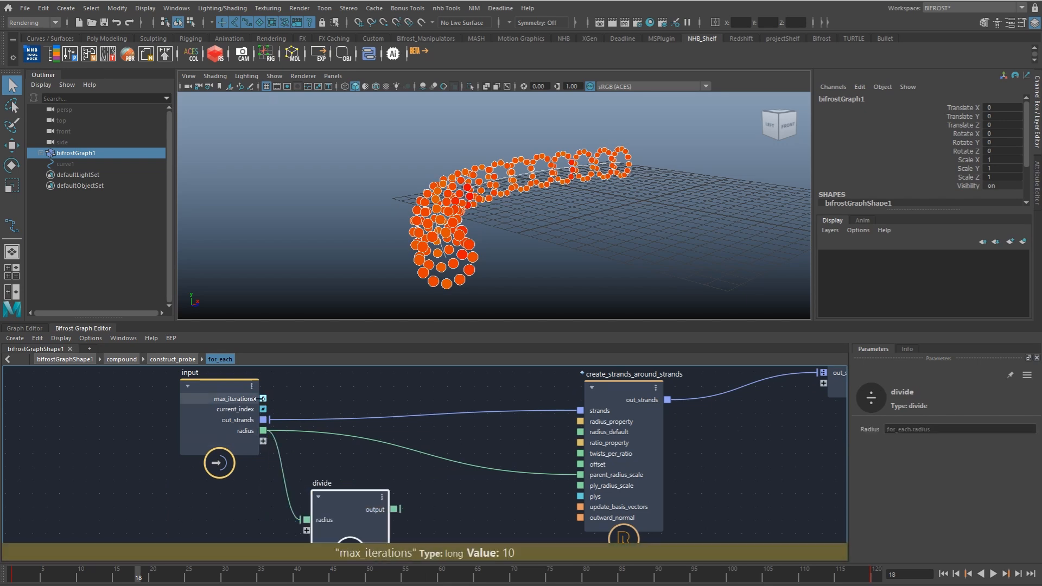
Step: Convert max_iterations with a to_float node and connect the float as the divisor of divide
left_click(297, 394)
key("Tab")
type("tofl")
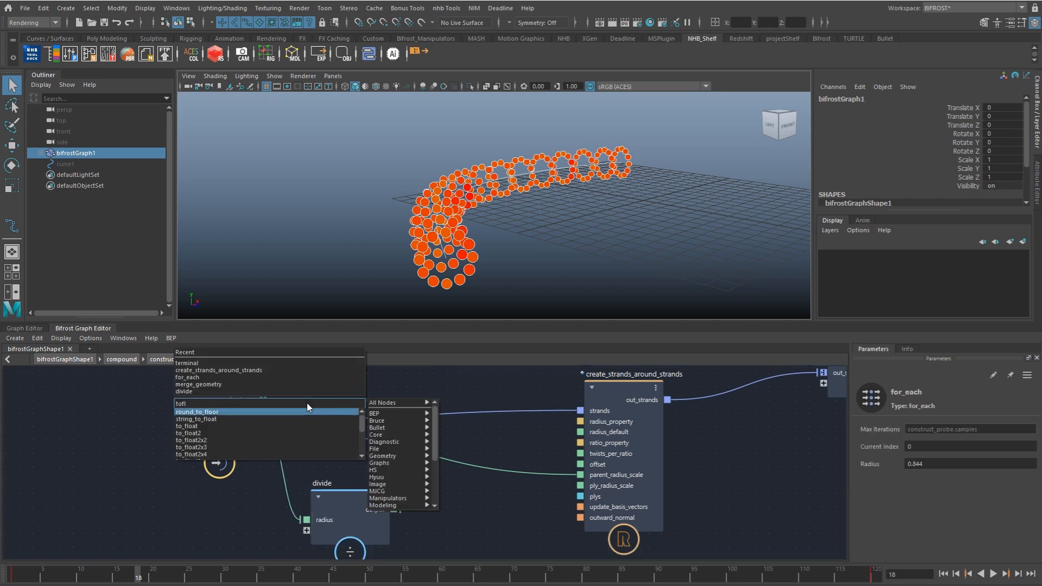
key("Return")
left_click_drag(263, 399, 243, 529)
middle_click_drag(279, 481, 284, 411, "alt")
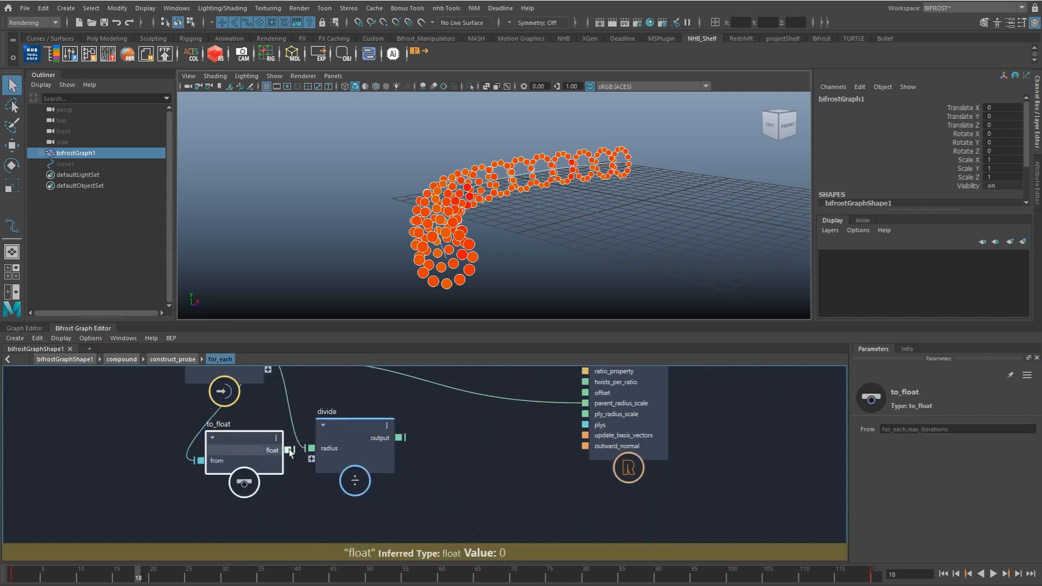
left_click_drag(289, 450, 326, 460)
Step: Add a multiply node and feed the divide result into it
key("Tab")
type("multi")
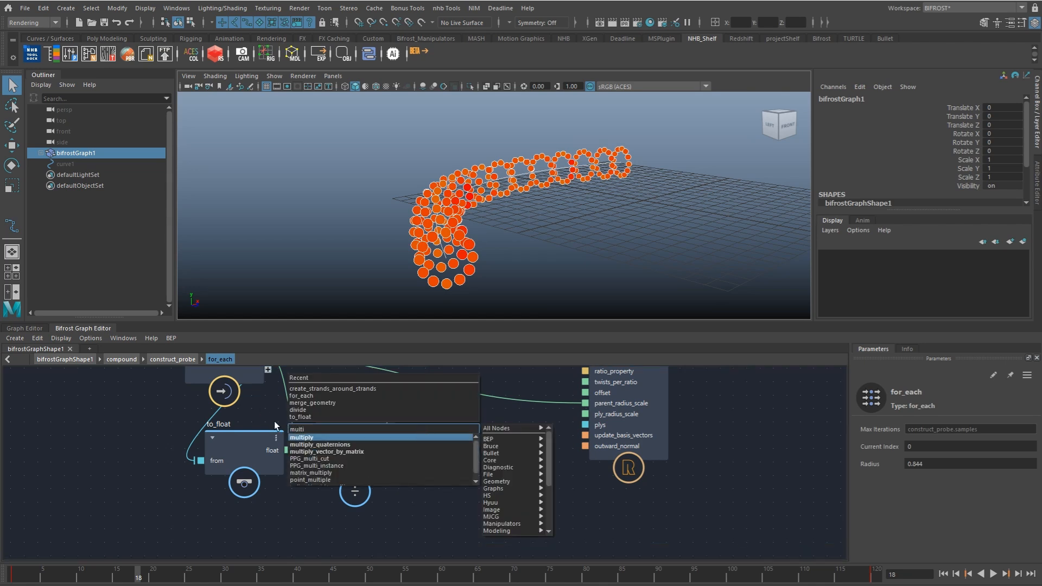
key("Return")
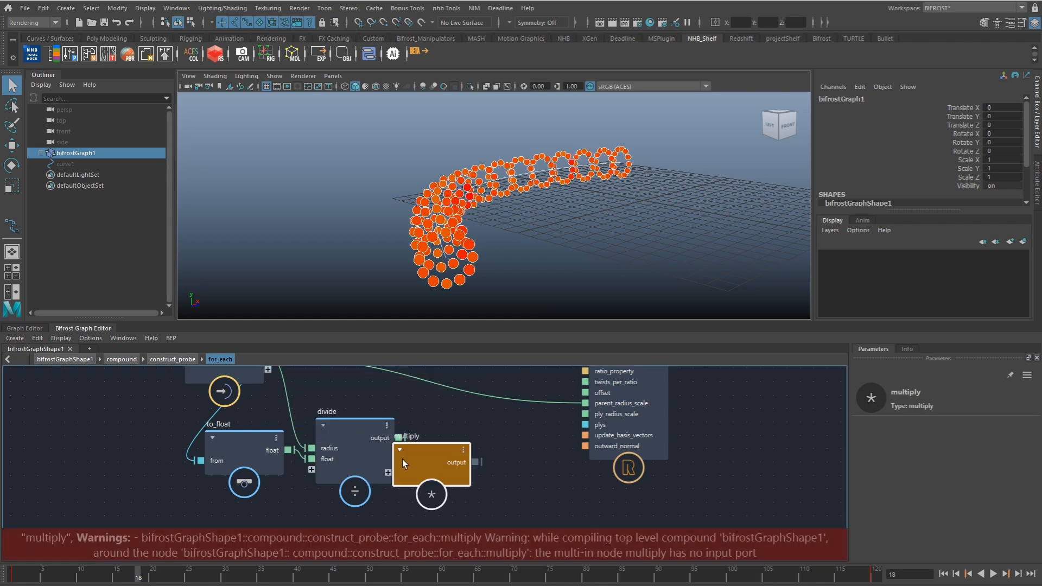
left_click_drag(399, 437, 424, 433)
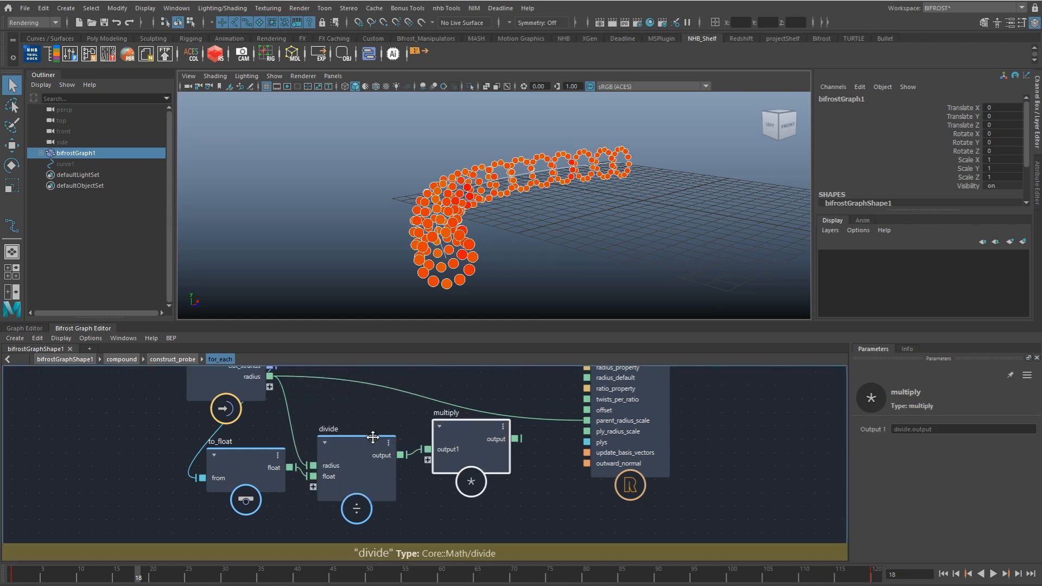
Step: Convert current_index with a second to_float node, feed it into multiply, and connect multiply's output to parent_radius_scale
middle_click_drag(357, 395, 357, 428, "alt")
left_click(356, 428)
key("Tab")
type("tofl")
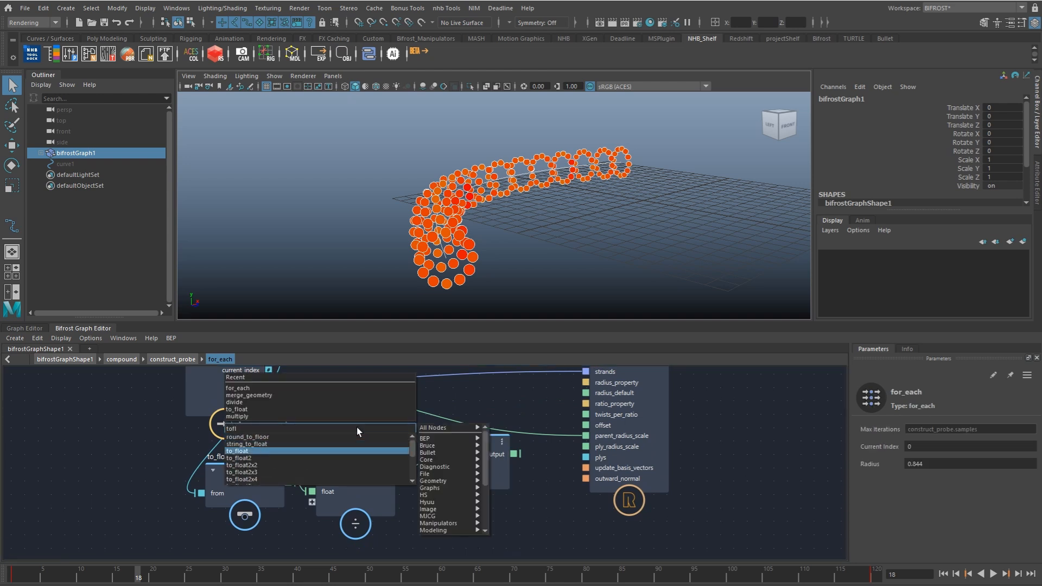
key("Return")
middle_click_drag(318, 409, 342, 482, "alt")
left_click_drag(298, 443, 342, 481)
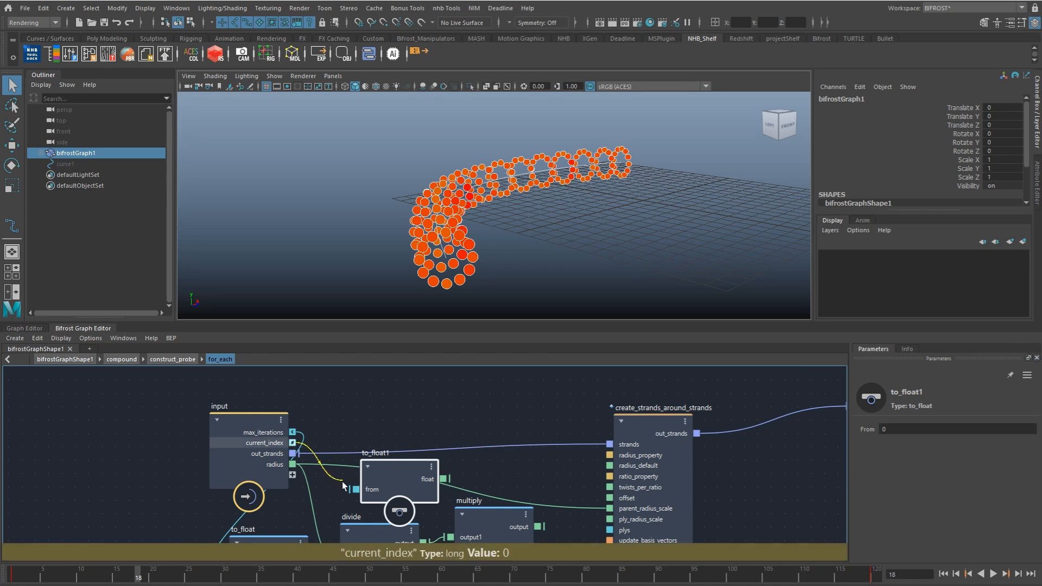
middle_click_drag(418, 451, 381, 397, "alt")
left_click_drag(437, 462, 457, 455)
left_click_drag(407, 426, 433, 487)
left_click_drag(526, 465, 586, 455)
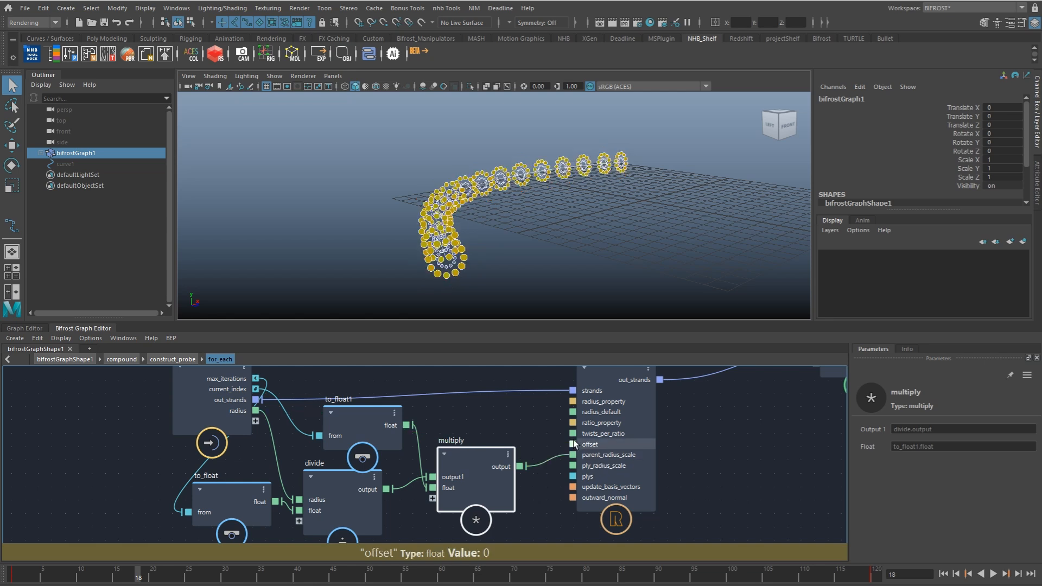
Step: Return to construct_probe and expose for_each's radius as a new input port
left_click_drag(195, 411, 162, 402)
left_click(172, 360)
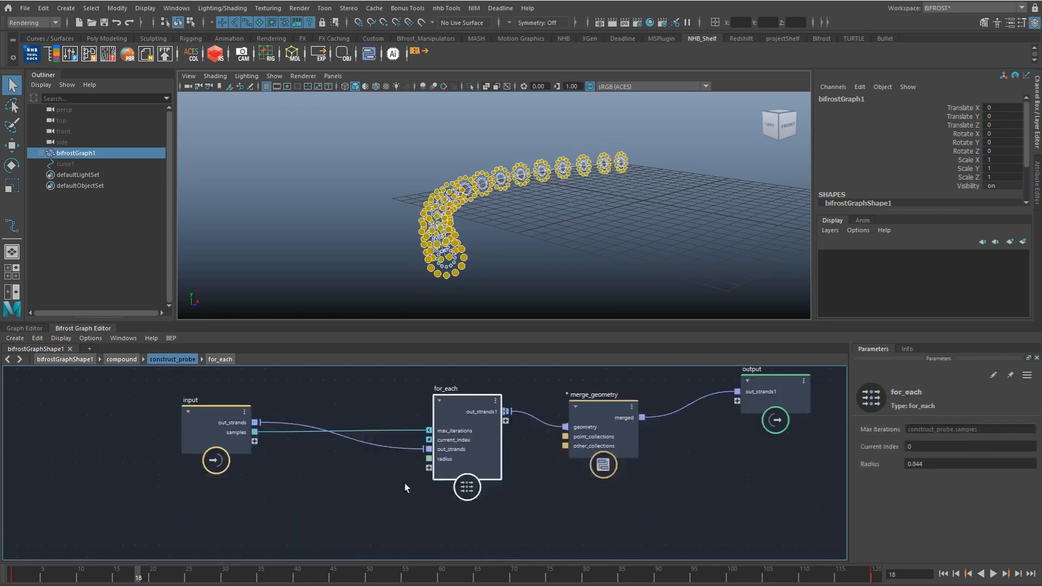
left_click_drag(469, 465, 468, 469)
left_click_drag(272, 438, 253, 440)
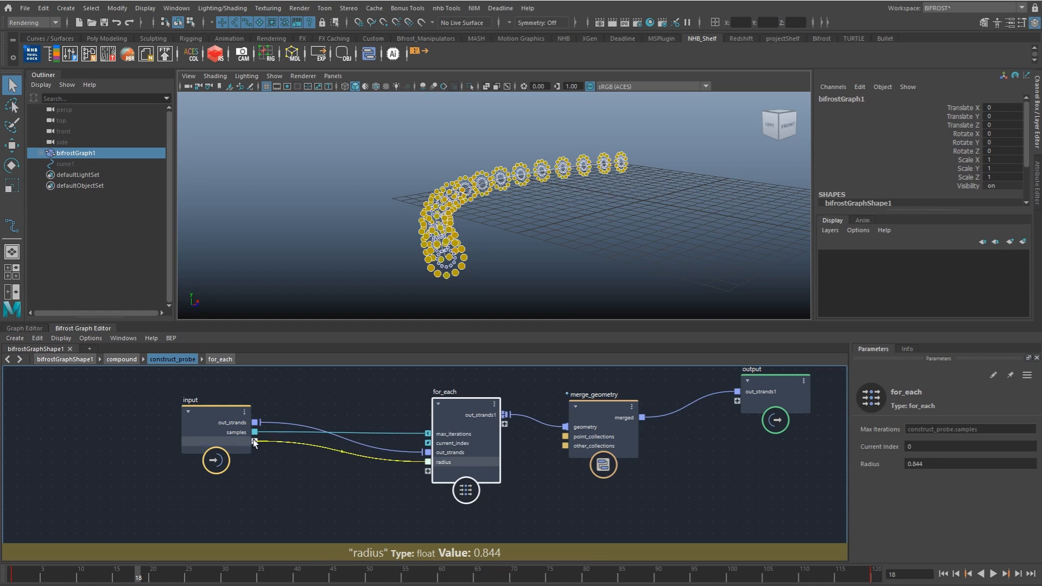
left_click(207, 437)
Step: In the parent compound, set construct_probe's samples to 6 and its radius to 1.912
left_click(131, 360)
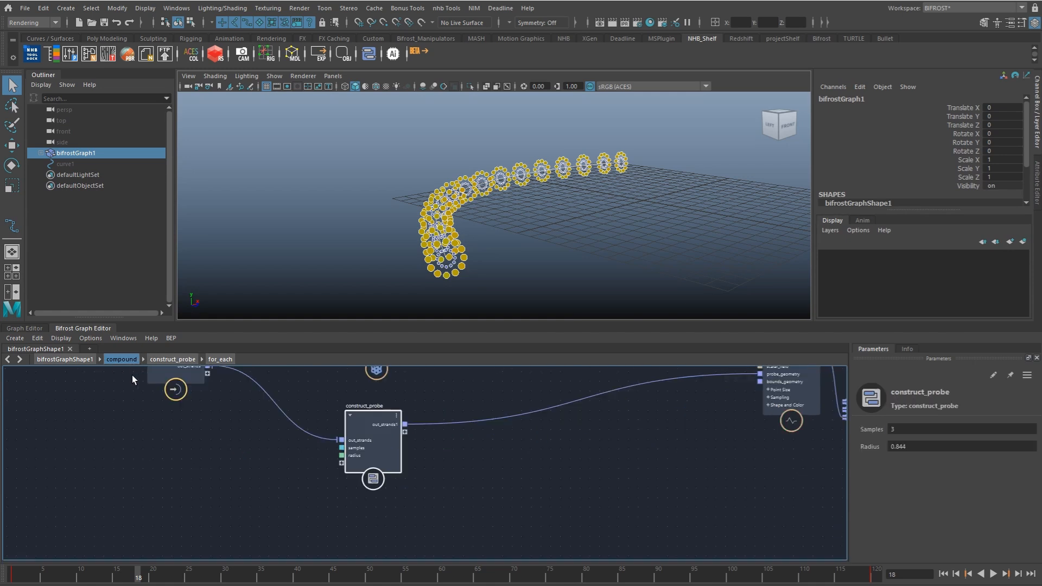
left_click_drag(941, 450, 917, 443)
left_click_drag(519, 242, 674, 258, "alt")
right_click_drag(522, 240, 470, 290, "alt")
middle_click_drag(406, 418, 421, 455, "alt")
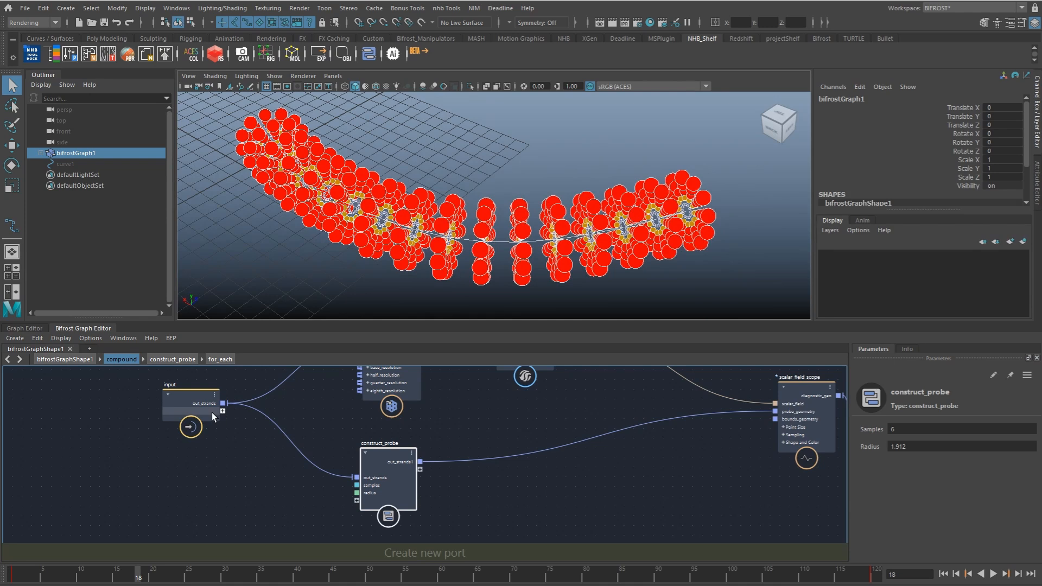
Step: Rearrange the compound's nodes to make room between voxel_field and scalar_field_scope
left_click_drag(212, 413, 190, 403)
middle_click_drag(393, 432, 393, 468, "alt")
right_click_drag(393, 467, 340, 442, "alt")
mouse_move(340, 442)
middle_mouse_down("alt")
mouse_move(344, 458)
mouse_move(330, 457)
middle_mouse_up("alt")
middle_click_drag(735, 459, 611, 444, "alt")
left_click_drag(527, 390, 676, 489)
left_click_drag(580, 450, 662, 473)
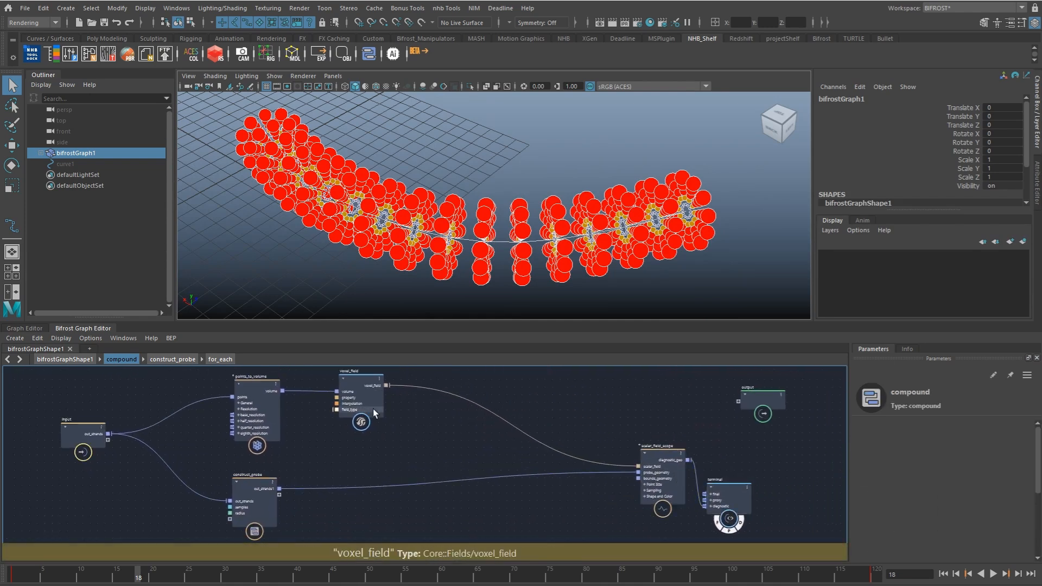
Step: Insert a change_range_field node between voxel_field and scalar_field_scope's scalar_field
left_click_drag(372, 409, 346, 402)
middle_click_drag(387, 400, 394, 402, "alt")
key("Tab")
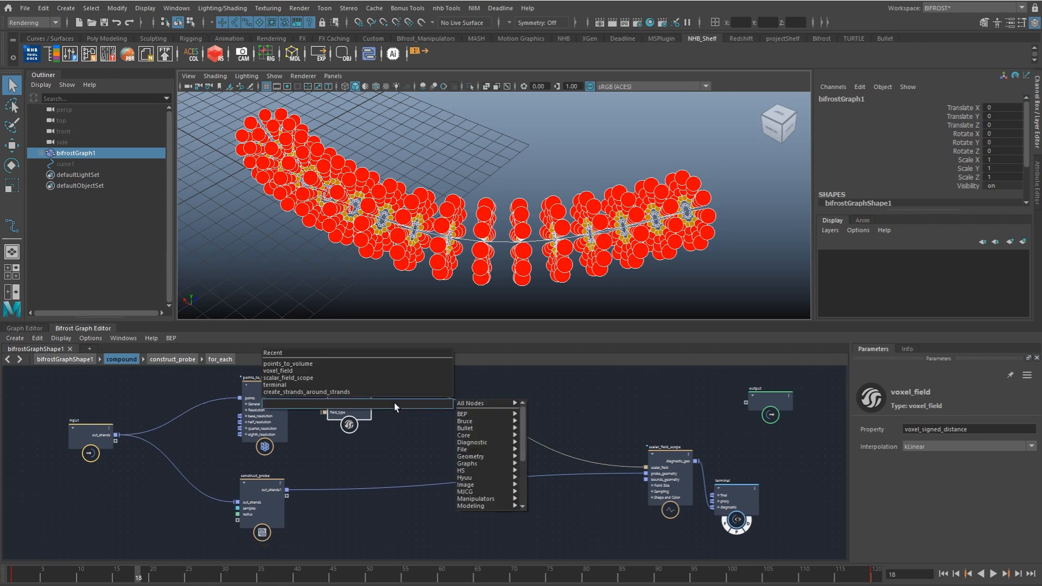
type("chan")
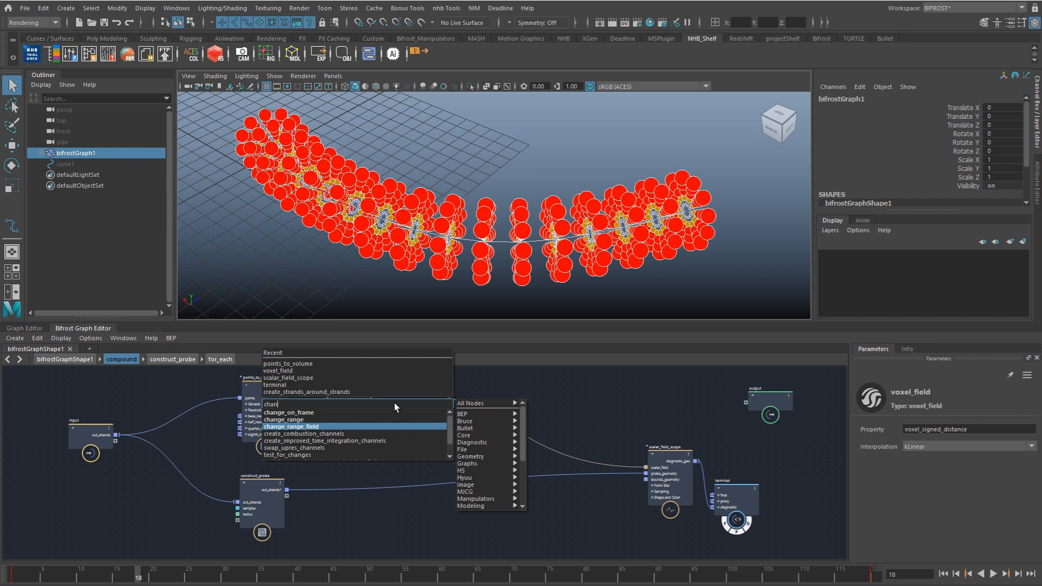
key("Return")
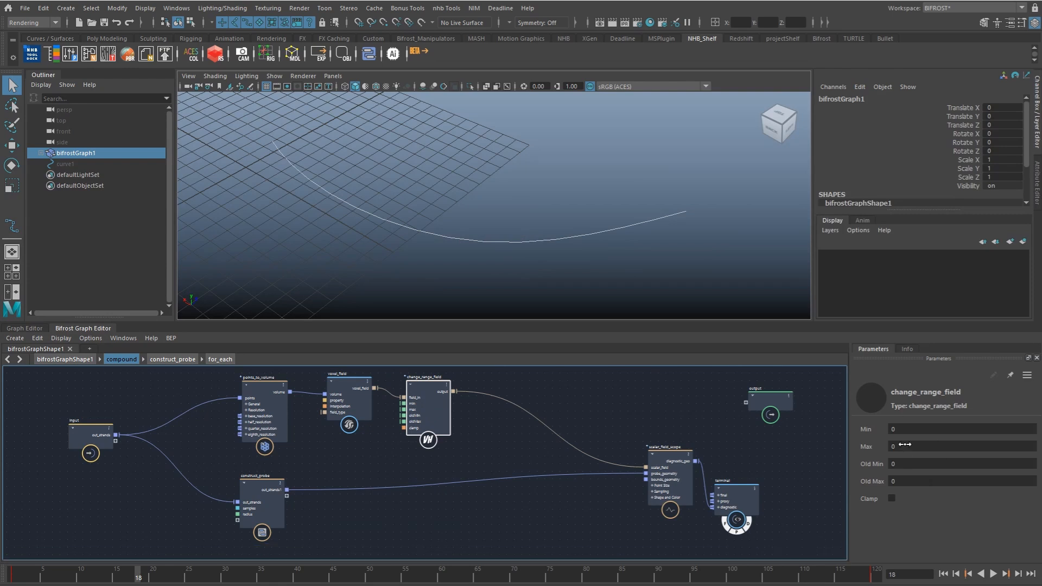
Step: Set change_range_field's Min to 1
left_click(927, 445)
key("shift+Tab")
type("1")
key("Tab")
key("Tab")
key("Tab")
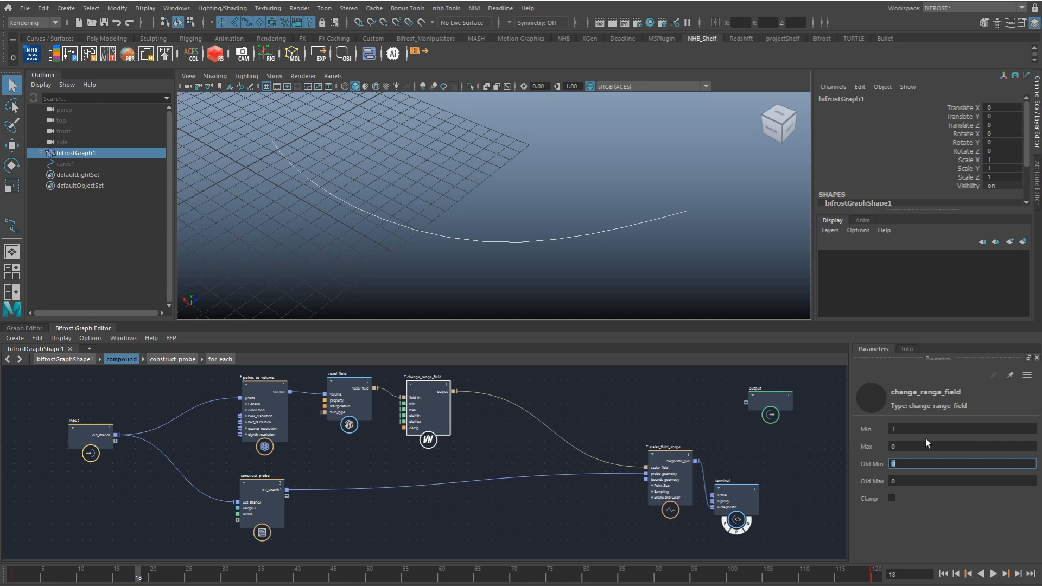
Step: Expose change_range_field's oldMax as a new port on the compound's input node and rename that port radius
left_click(404, 422)
left_click_drag(364, 448, 116, 442)
right_click(107, 441)
left_click(115, 448)
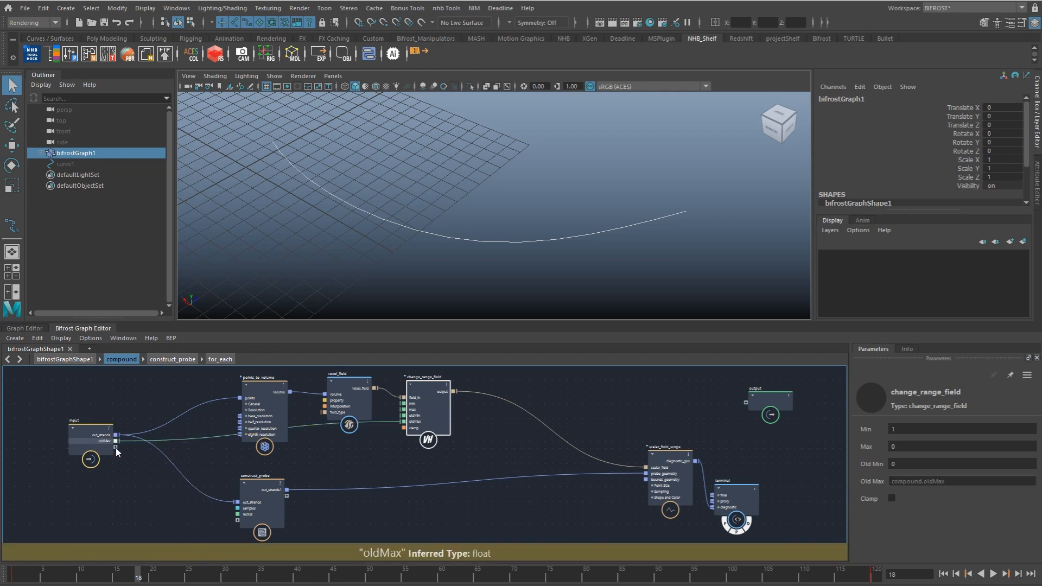
type("radius")
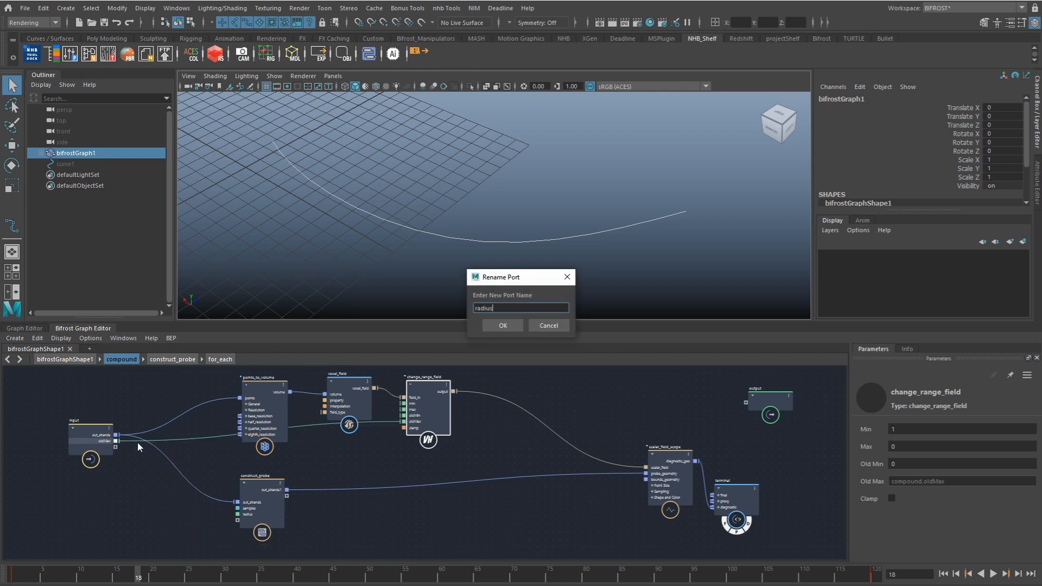
key("Return")
Step: Wire the input node's radius to construct_probe's radius, expose construct_probe's samples as a compound input, and tidy the node positions
mouse_move(116, 441)
left_mouse_down()
mouse_move(237, 514)
mouse_move(115, 447)
left_mouse_up()
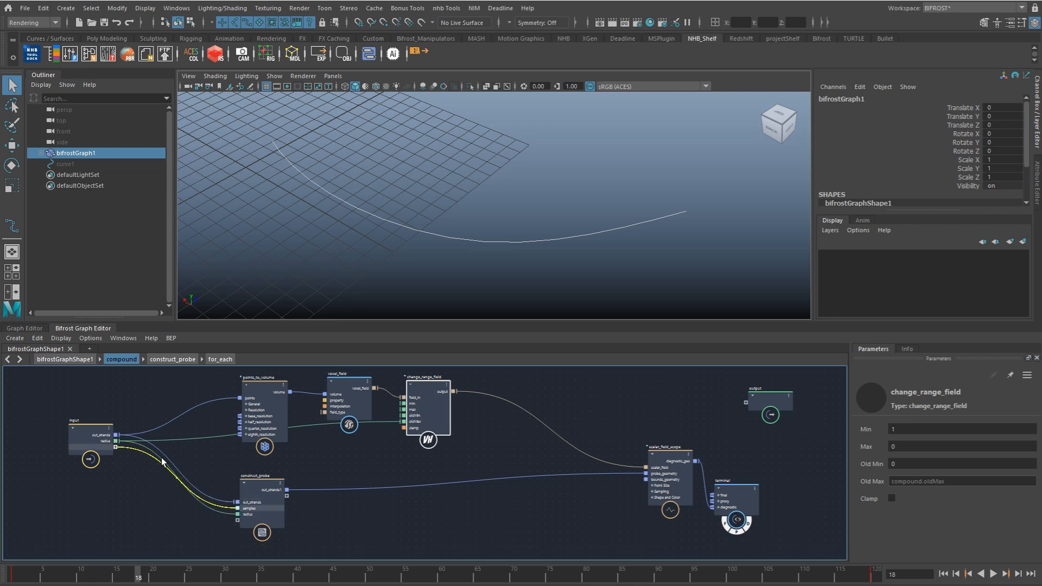
left_click_drag(271, 499, 275, 506)
left_click_drag(425, 429, 427, 439)
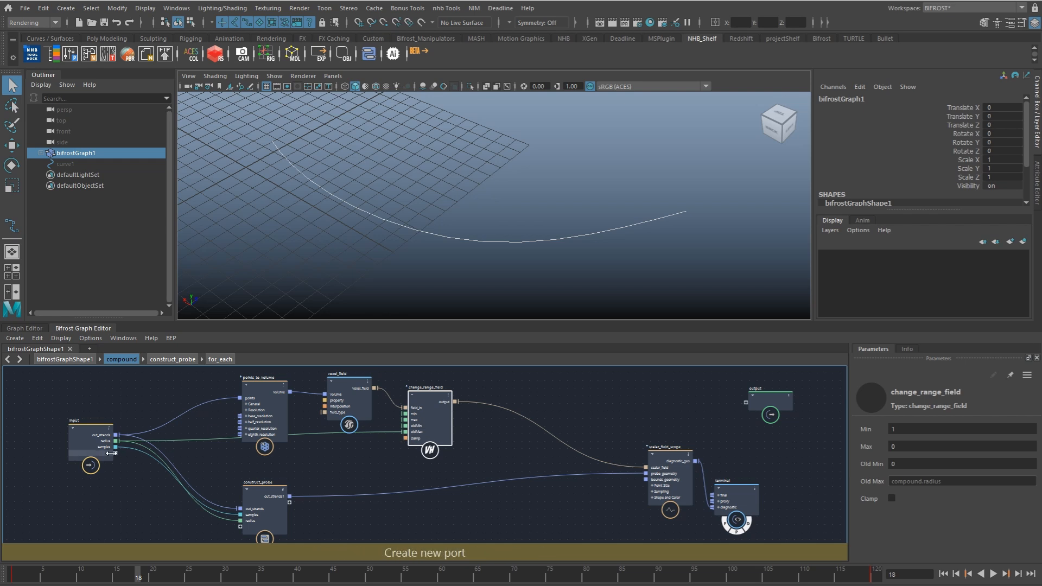
Step: At the graph's top level, set the compound's Radius to 3 and view the probe points along the strand
left_click(109, 359)
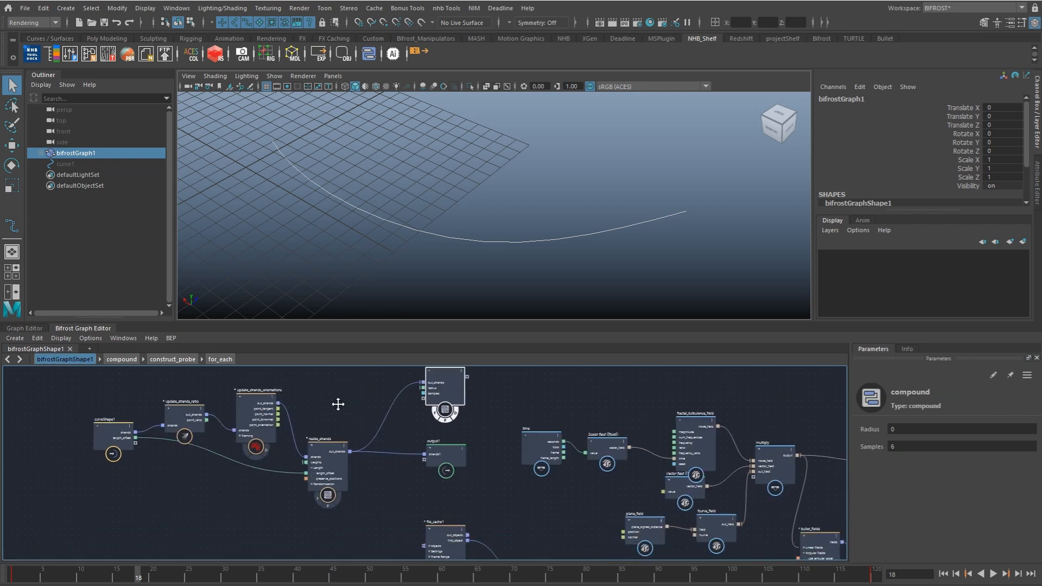
left_click(928, 429)
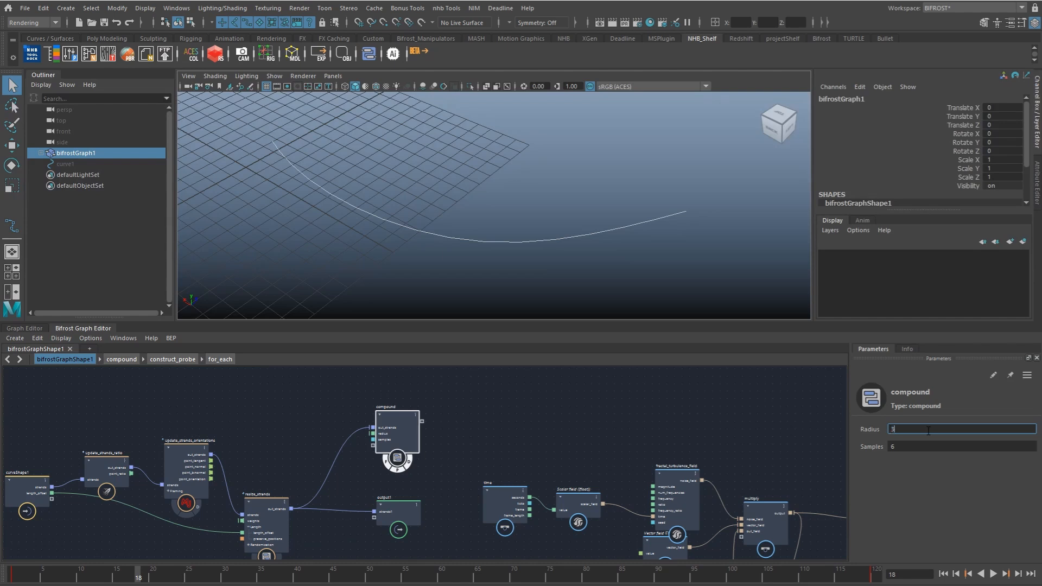
key("Return")
left_click_drag(521, 228, 476, 225, "alt")
middle_click_drag(476, 225, 463, 228, "alt")
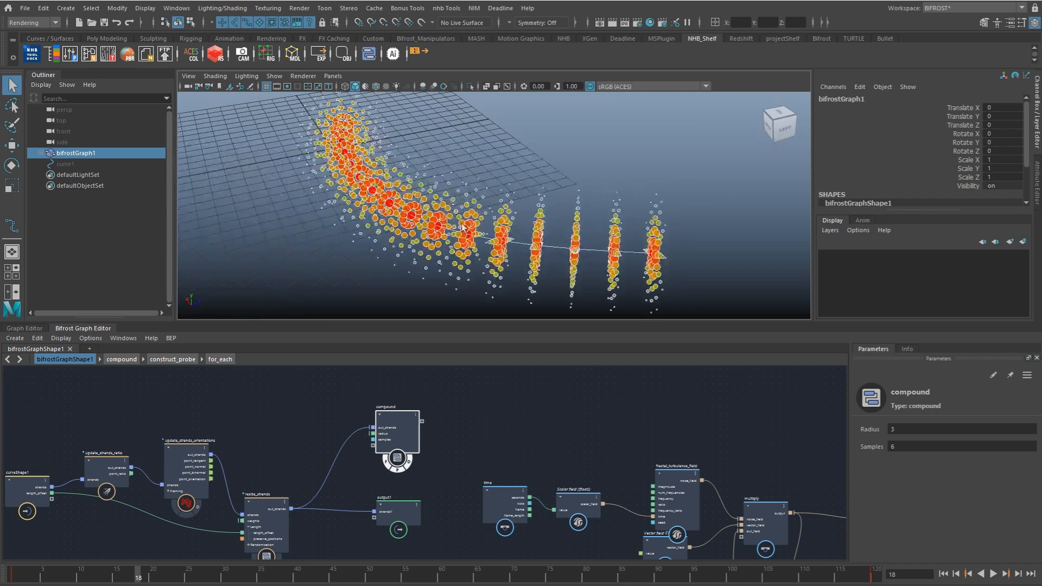
Step: Examine the inside of the resize_strands compound and the probe's falloff points, then return to the top level
left_click(265, 503)
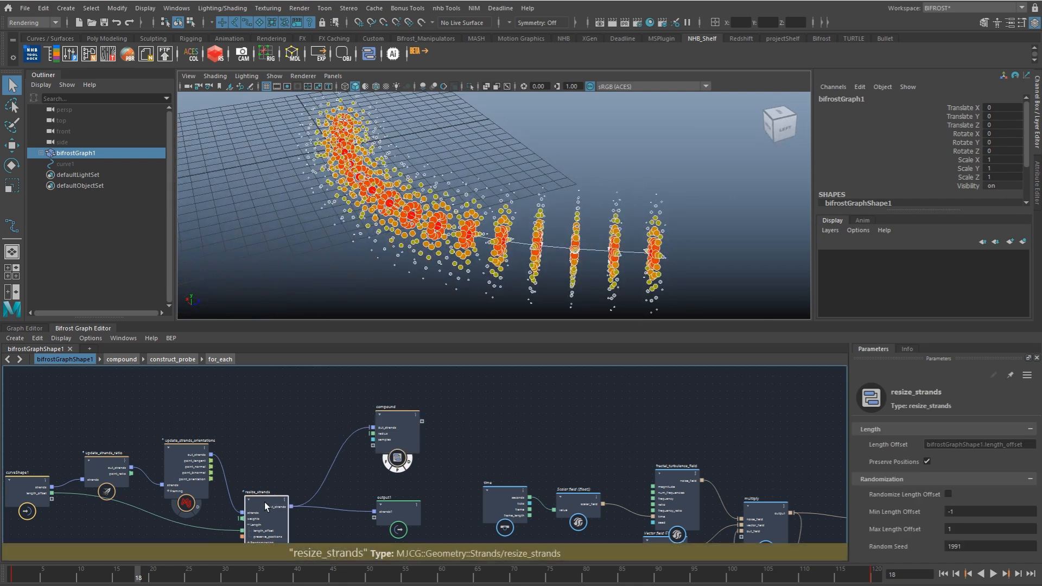
double_click(265, 495)
left_click_drag(504, 233, 525, 247, "alt")
scroll(439, 228, "up", 2)
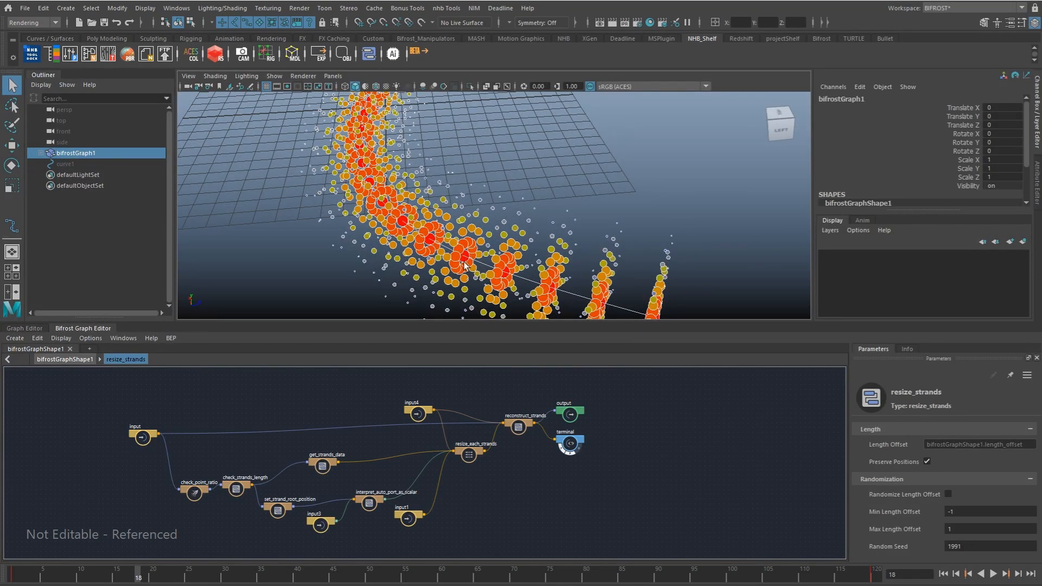
left_click_drag(529, 207, 492, 242, "alt")
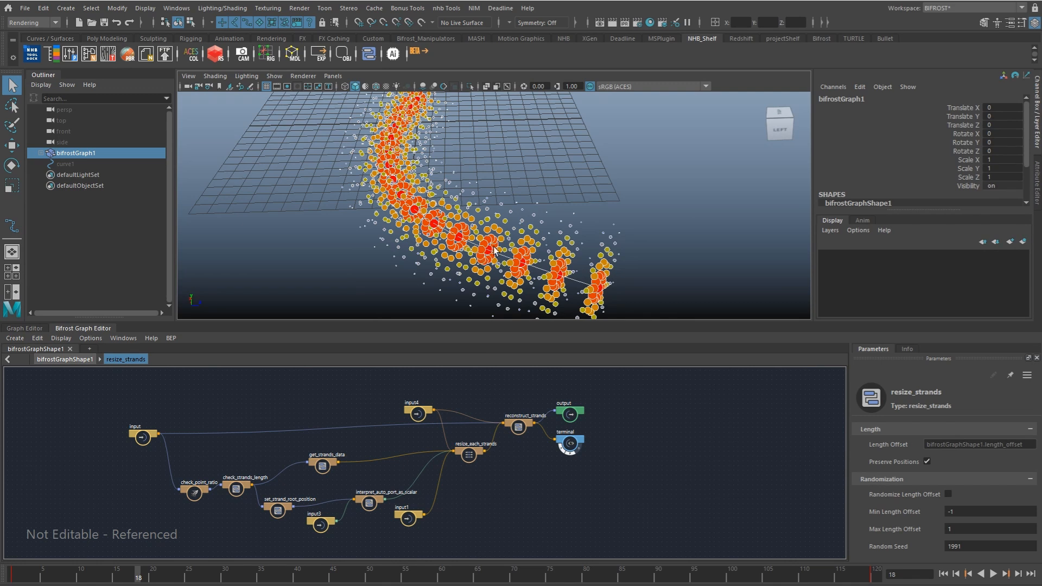
left_click_drag(494, 250, 383, 219, "alt")
mouse_move(506, 268)
left_mouse_down("alt")
mouse_move(501, 216)
mouse_move(521, 255)
left_mouse_up("alt")
scroll(341, 445, "up", 3)
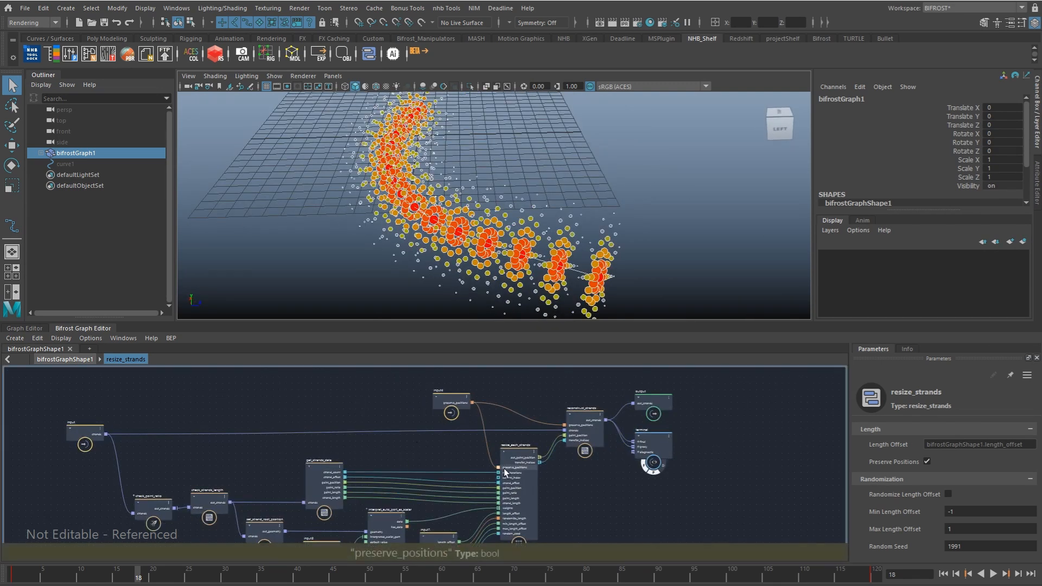
left_click(86, 360)
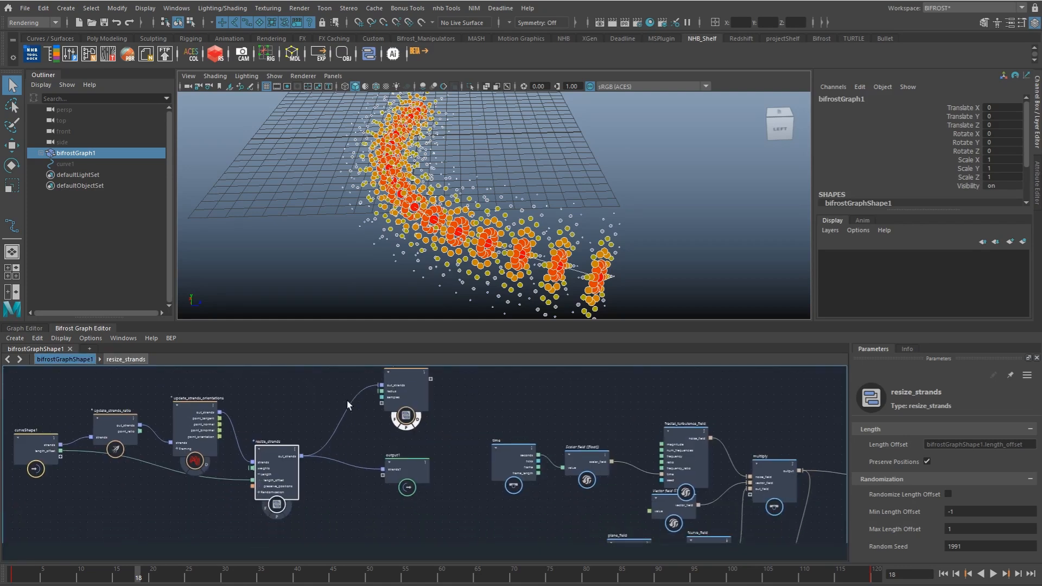
Step: Inside the falloff compound, rearrange the input, points_to_volume, voxel_field, change_range_field and construct_probe nodes
left_click(364, 438)
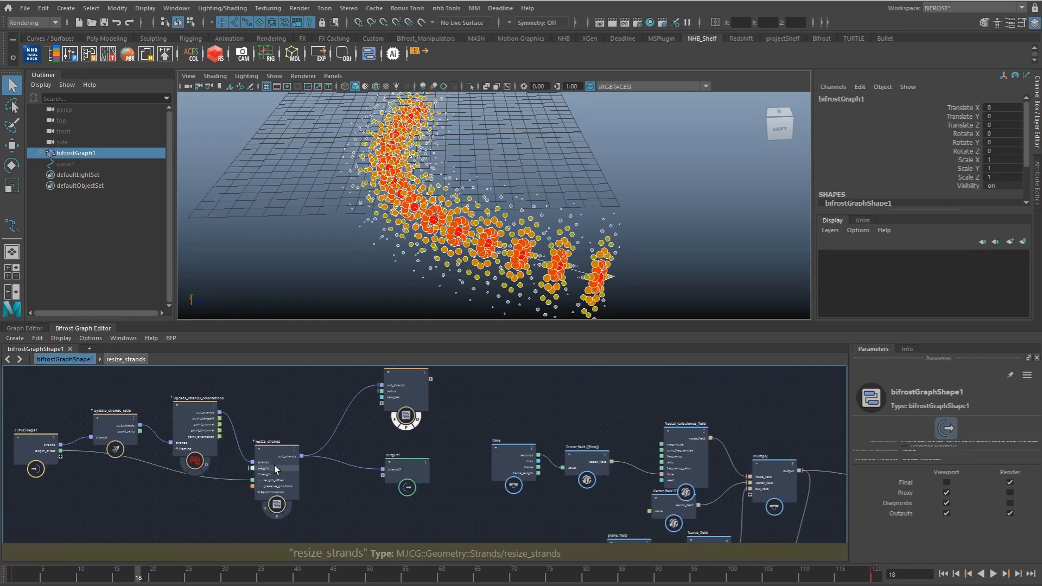
double_click(410, 394)
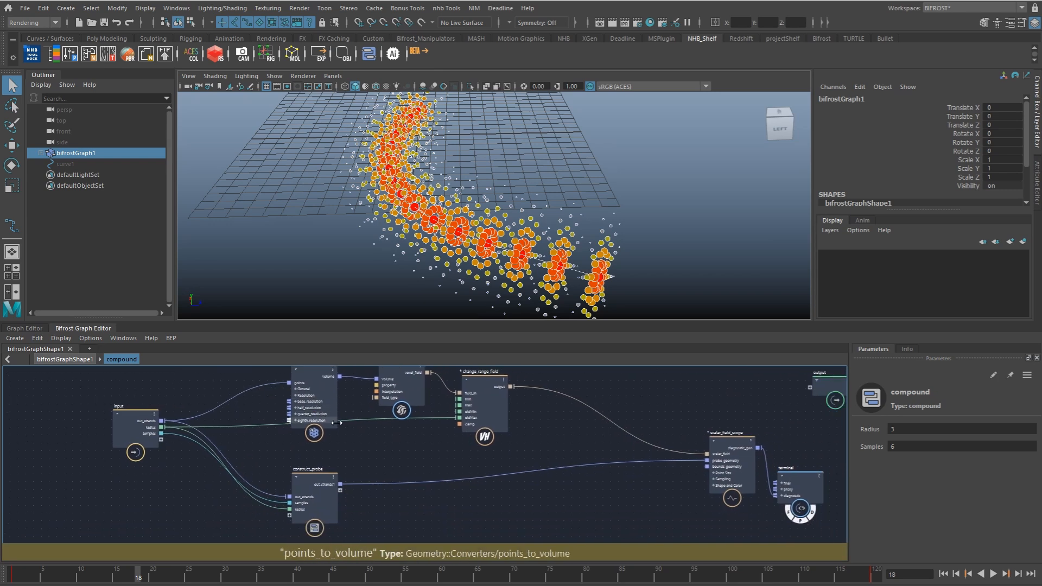
left_click_drag(534, 541, 305, 379)
left_click_drag(315, 410, 259, 410)
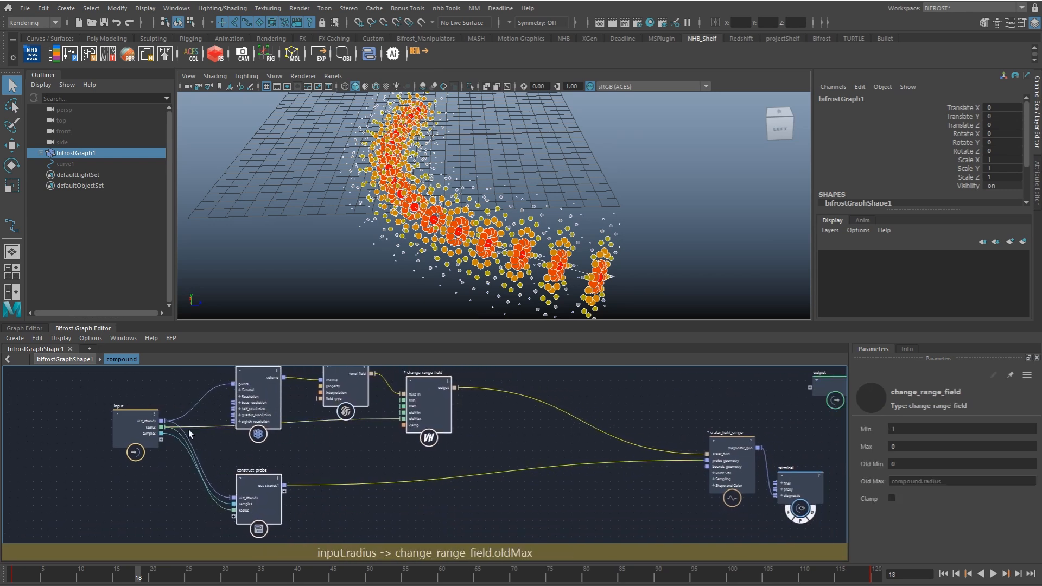
left_click_drag(143, 439, 127, 442)
middle_click_drag(180, 435, 165, 483, "alt")
left_click_drag(468, 486, 250, 426)
left_click_drag(258, 445, 237, 428)
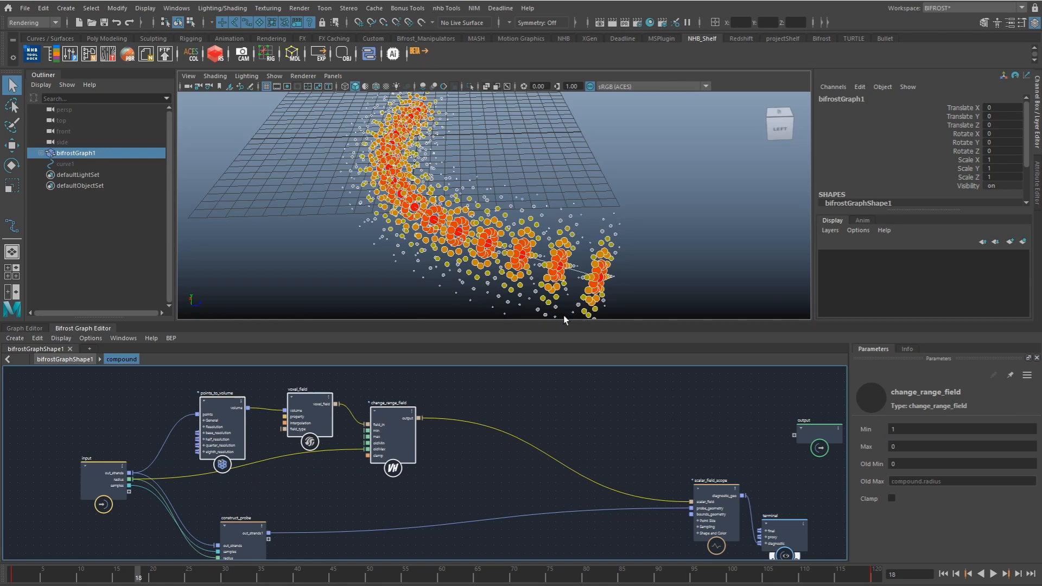
key("a")
left_click(378, 386)
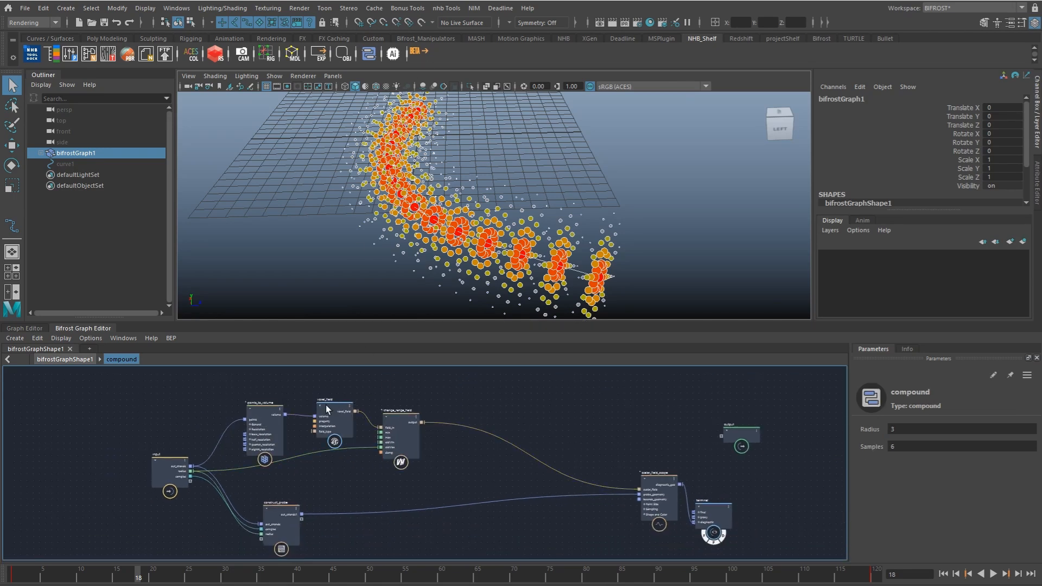
Step: Inside the compound, duplicate voxel_field with its volume connection kept and place the copy above the original
left_click(87, 359)
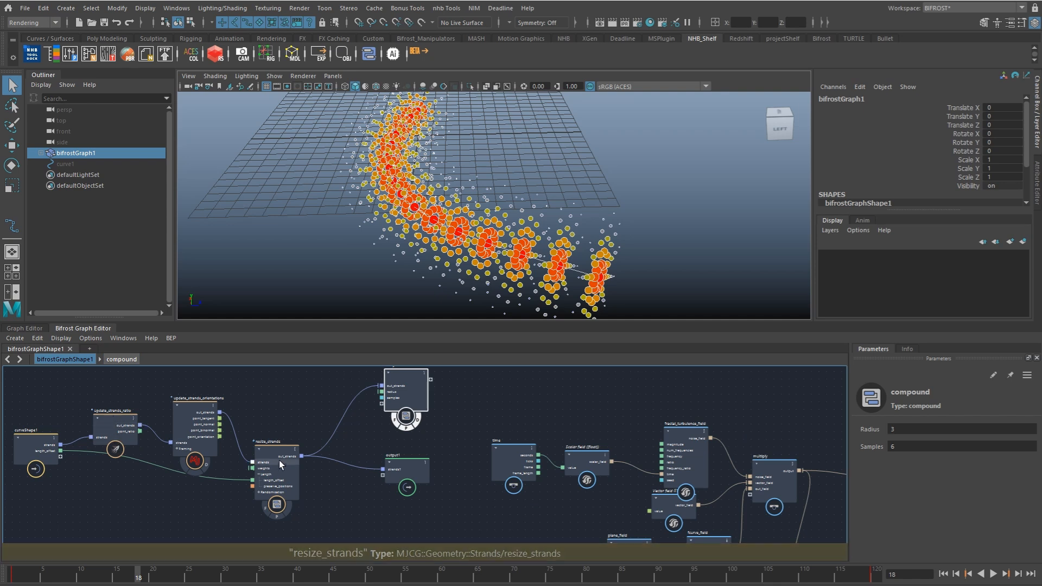
double_click(397, 403)
right_click_drag(303, 421, 233, 414, "alt")
middle_click_drag(233, 413, 283, 453, "alt")
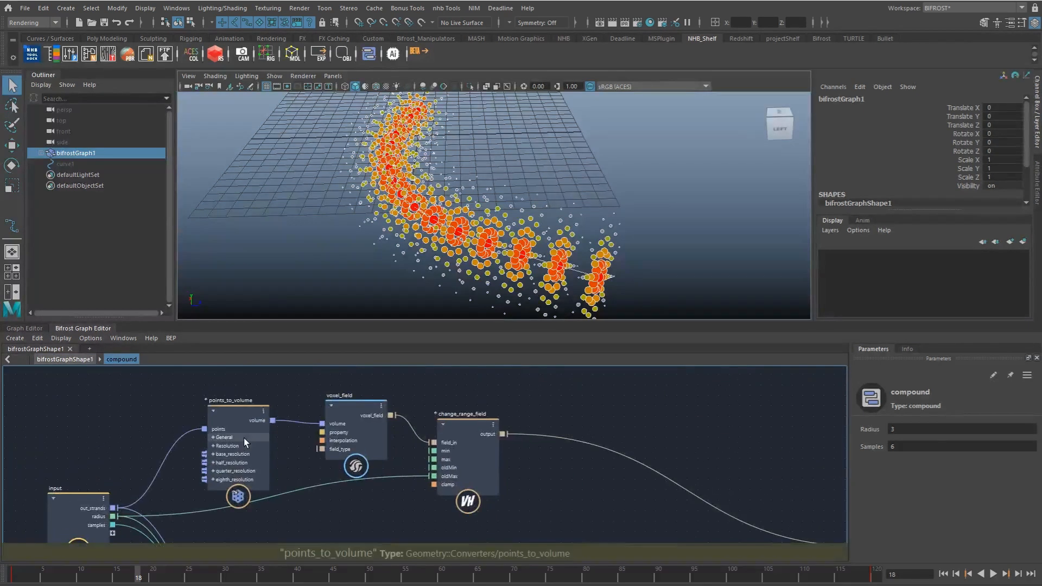
left_click_drag(236, 423, 223, 422)
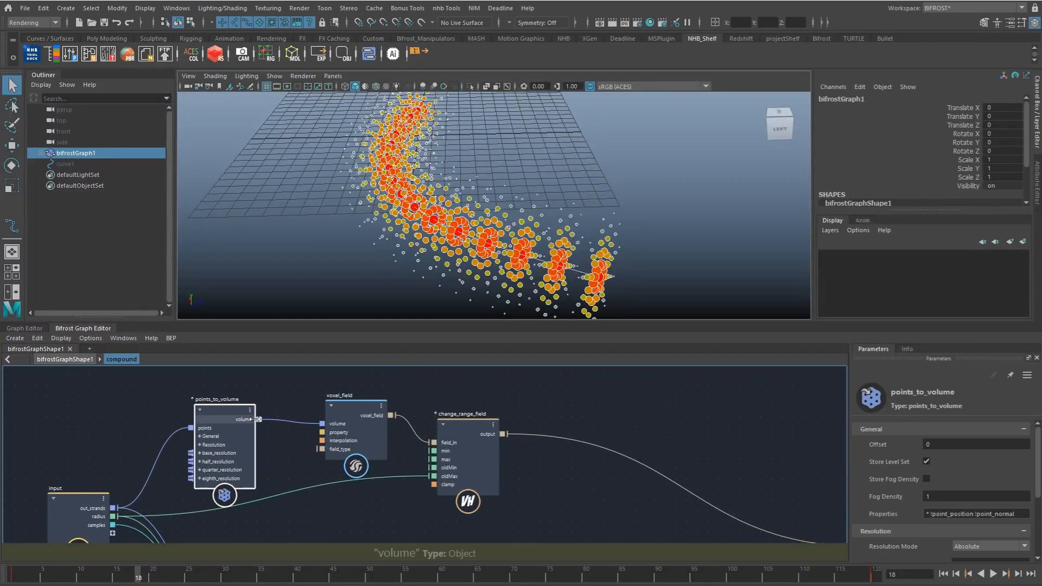
left_click(356, 412)
middle_click_drag(362, 369, 387, 400, "alt")
left_click(359, 421)
key("ctrl+shift+v")
left_click_drag(383, 412, 378, 391)
middle_click_drag(374, 404, 401, 424, "alt")
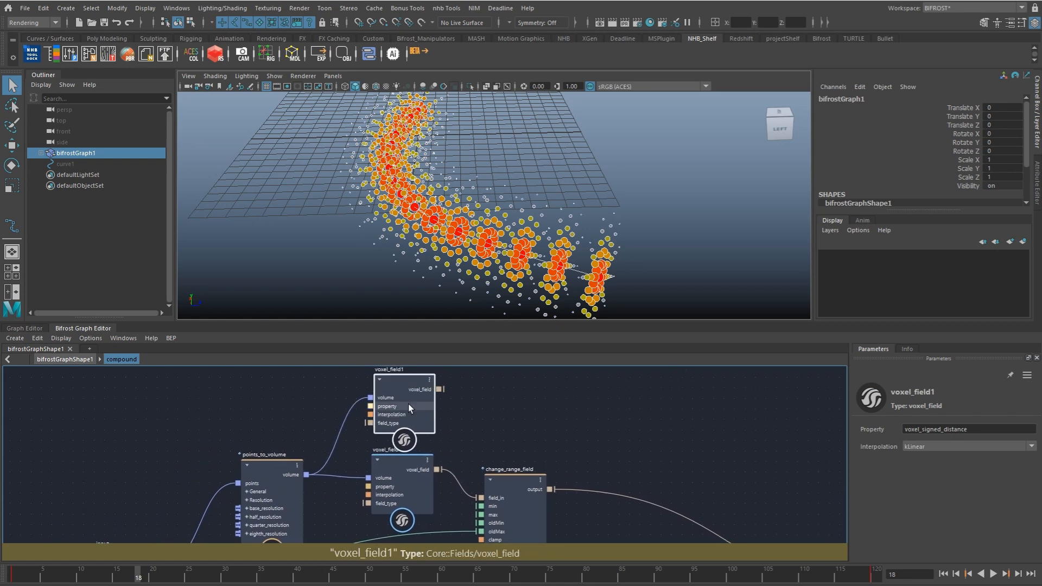
Step: Set the duplicated voxel field's Property to voxel_ratio
left_click_drag(925, 430, 1013, 430)
key("BackSpace")
key("BackSpace")
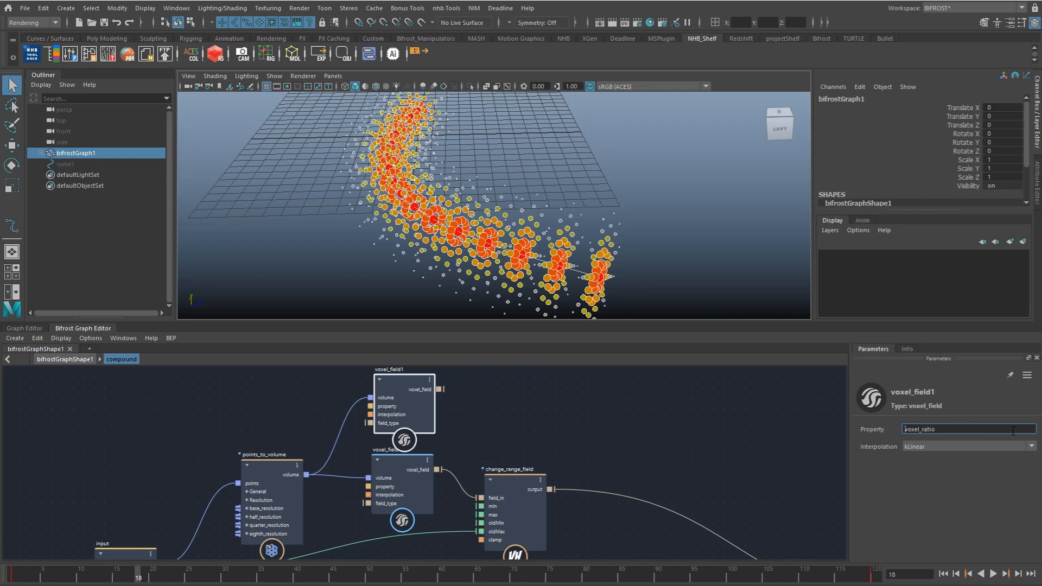
Step: Connect the voxel_ratio field to scalar_field_scope's scalar_field and inspect its values along the curve
middle_click_drag(428, 410, 350, 394, "alt")
right_click_drag(350, 394, 320, 407, "alt")
left_click_drag(714, 543, 707, 505)
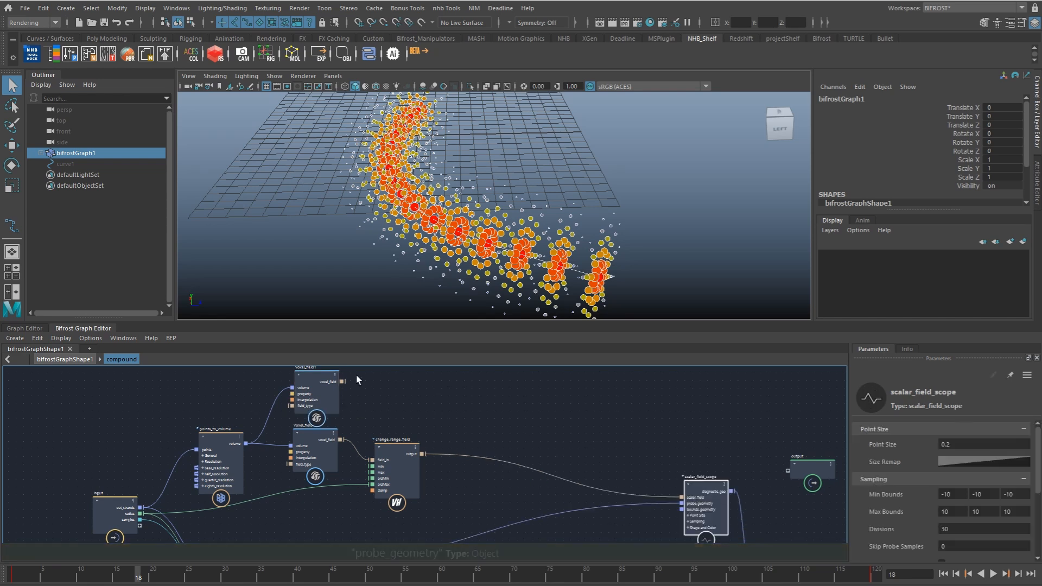
left_click_drag(342, 382, 682, 498)
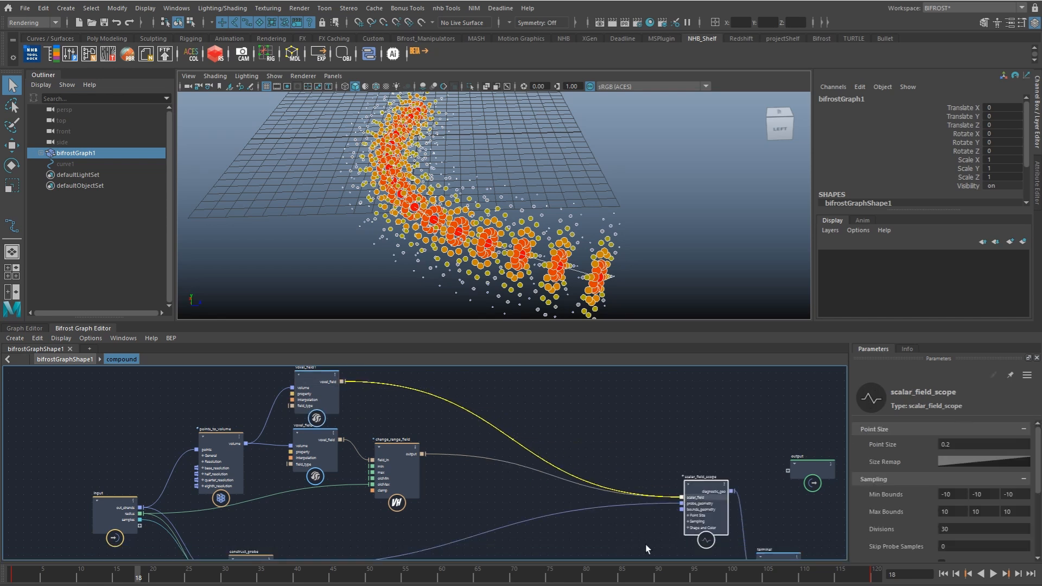
left_click_drag(477, 235, 550, 259, "alt")
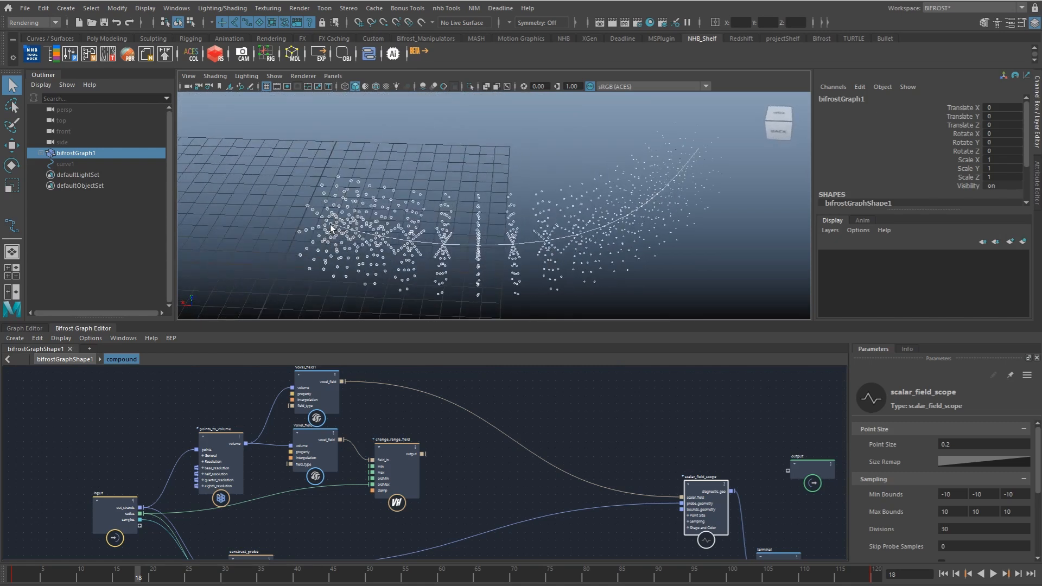
left_click_drag(324, 196, 413, 266, "alt")
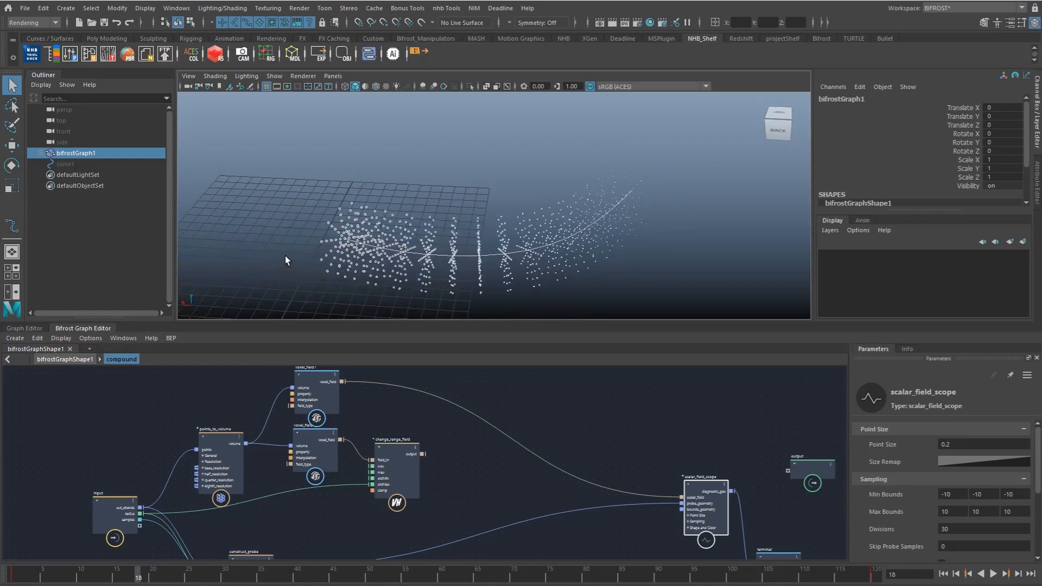
scroll(401, 244, "up", 2)
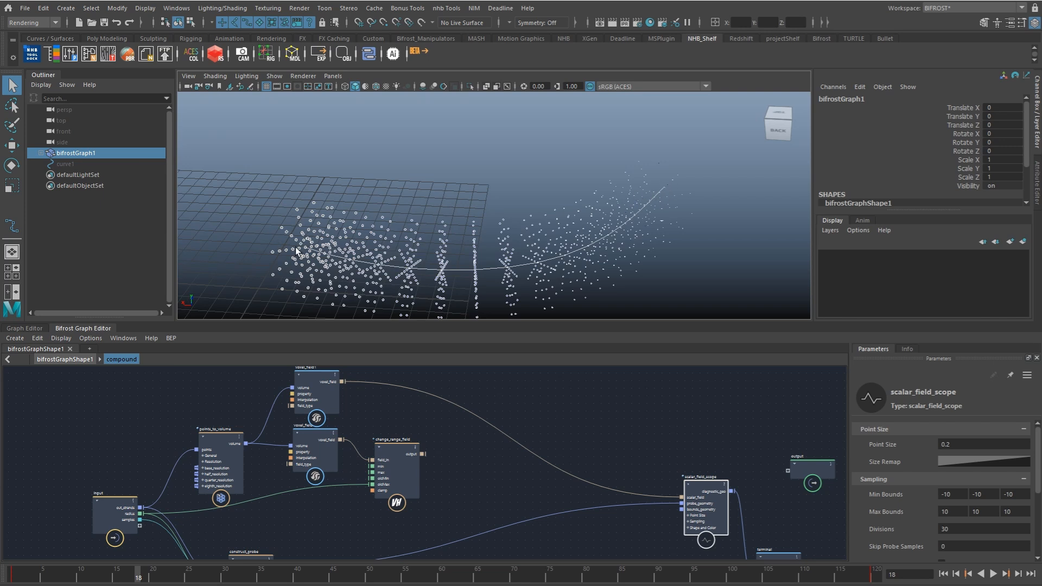
Step: Reconnect change_range_field's output to scalar_field_scope's scalar_field and view the falloff on the probe
middle_click_drag(413, 439, 423, 433, "alt")
left_click_drag(335, 440, 325, 449)
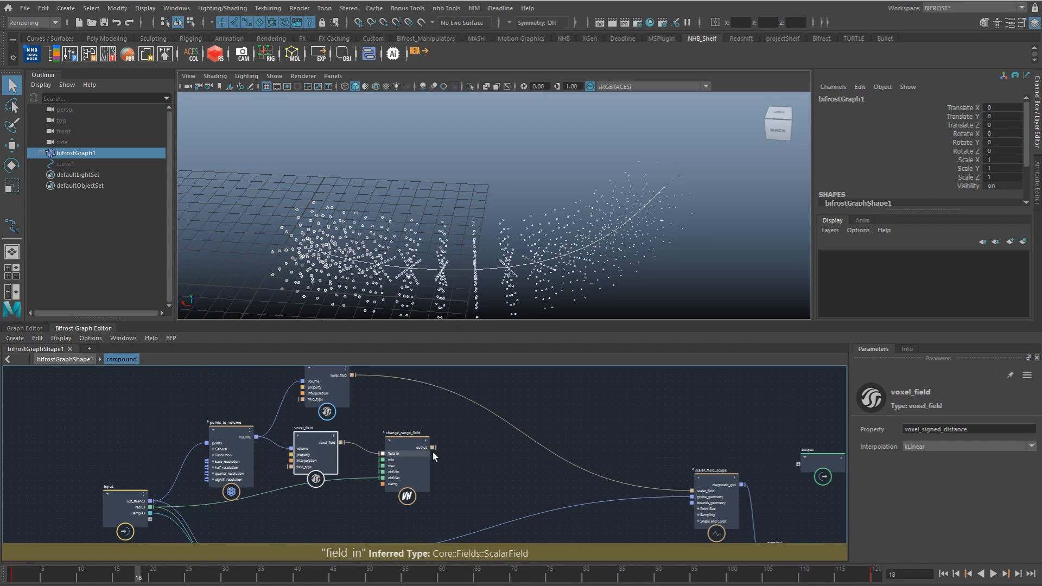
middle_click_drag(421, 424, 421, 417, "alt")
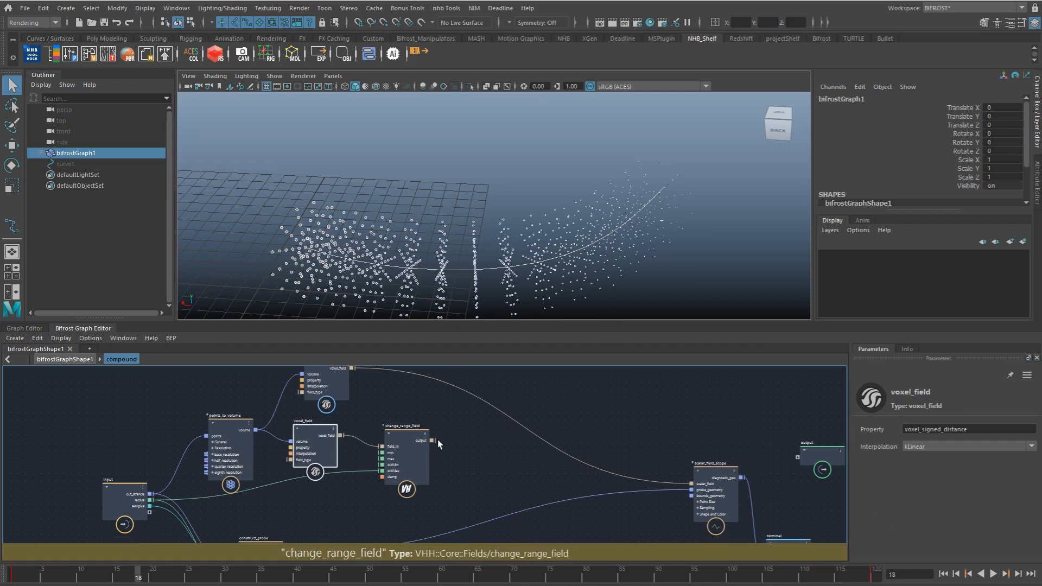
left_click_drag(433, 440, 692, 485)
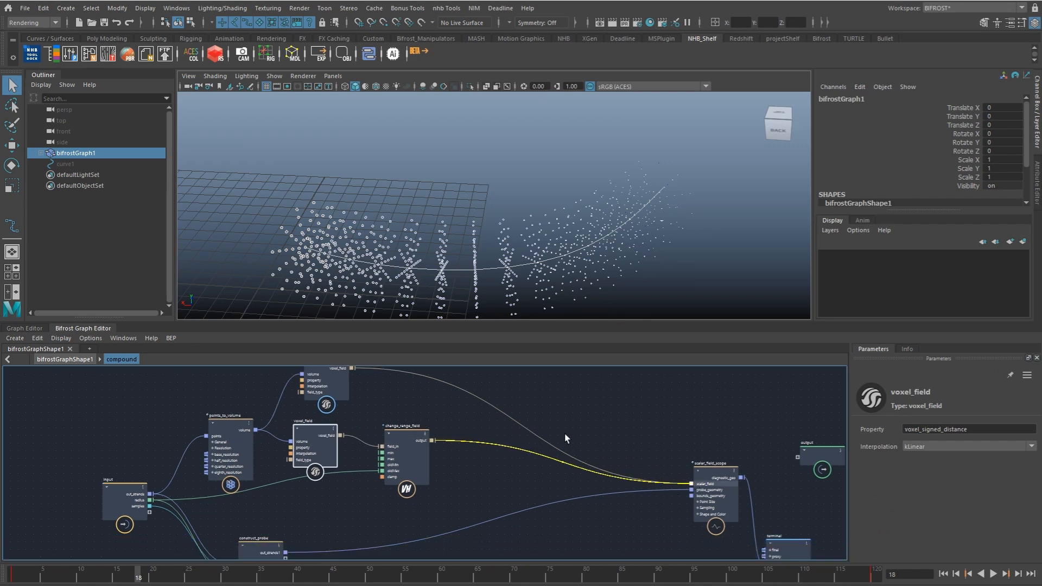
middle_click_drag(427, 414, 436, 429, "alt")
left_click_drag(554, 290, 564, 247, "alt")
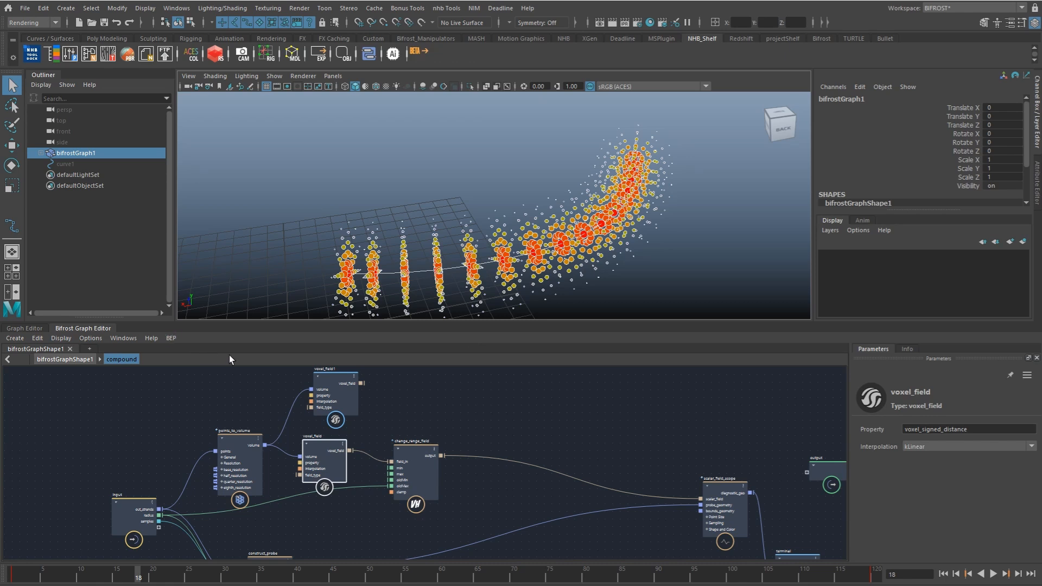
Step: Add an fcurve_field node and insert it between change_range_field and scalar_field_scope
left_click_drag(347, 402, 330, 402)
left_click_drag(410, 283, 457, 344, "alt")
left_click(416, 385)
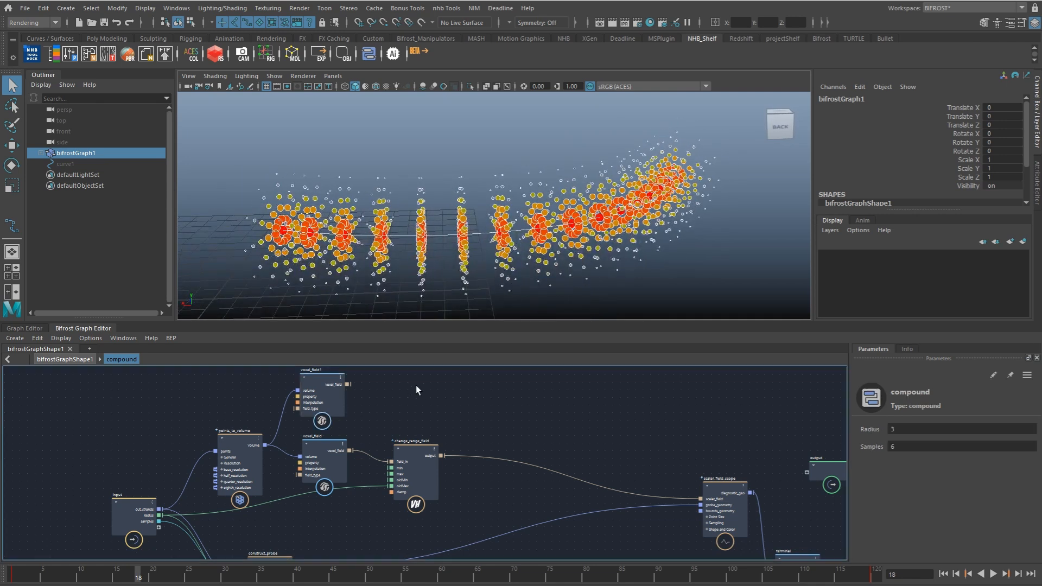
key("Tab")
type("fcurve")
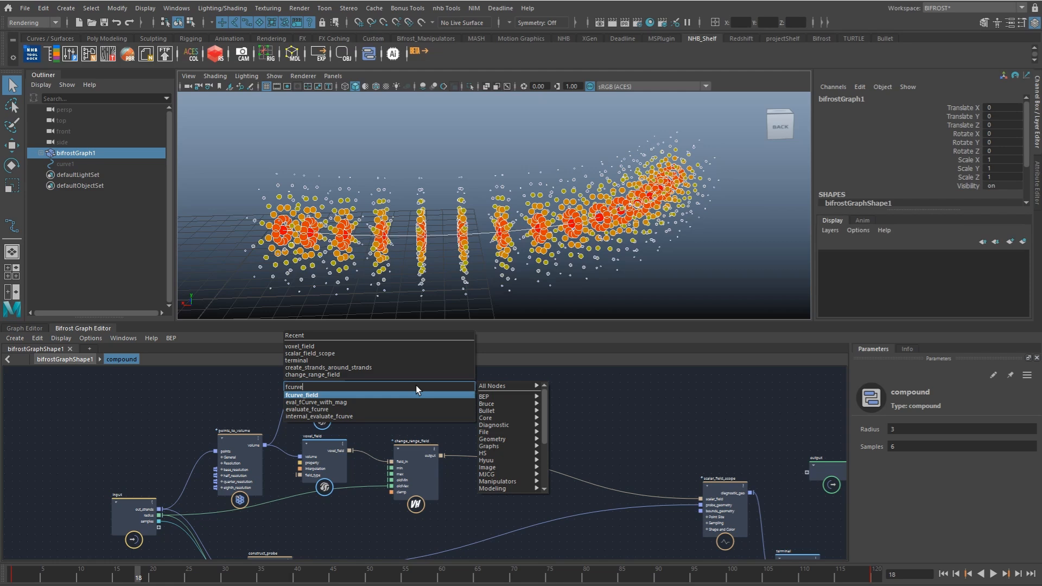
key("Return")
left_click_drag(418, 388, 487, 448)
left_click(477, 472)
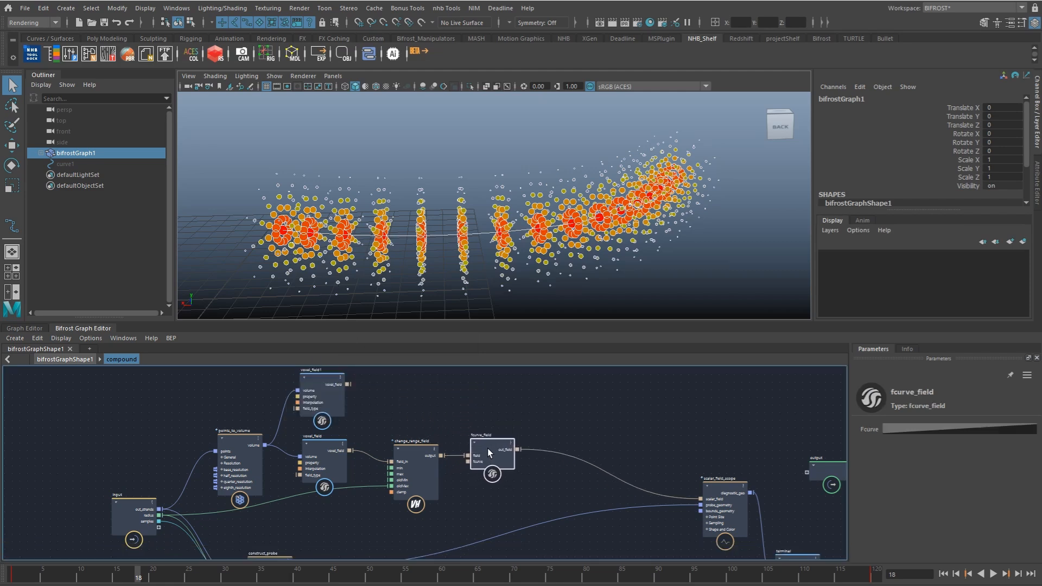
Step: Expose fcurve_field's fcurve port as a compound input and rename that input to falloff
middle_click_drag(487, 448, 517, 418, "alt")
left_click_drag(496, 431, 175, 503)
right_click(177, 497)
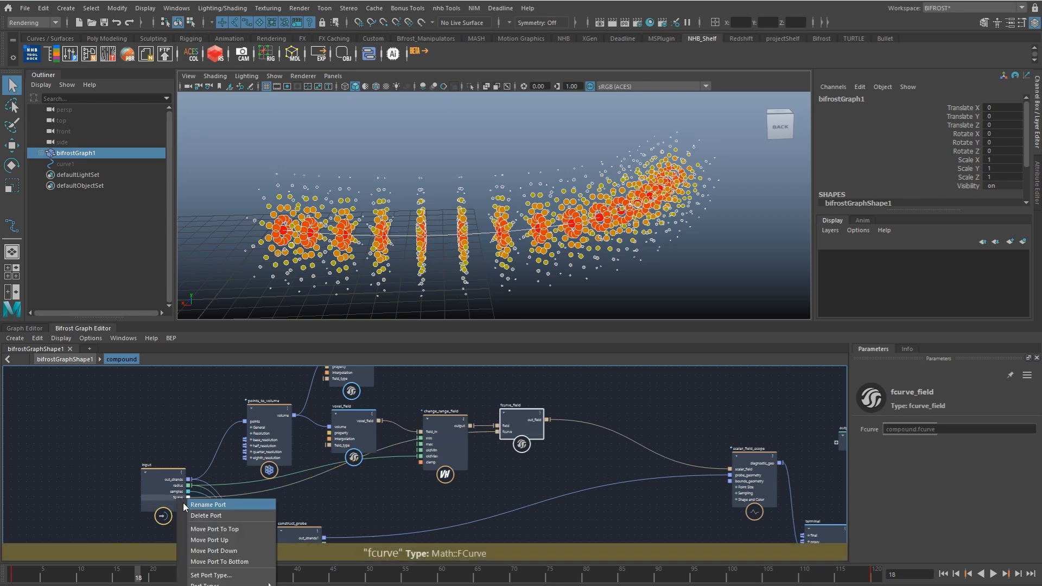
left_click(183, 502)
type("fall")
key("Return")
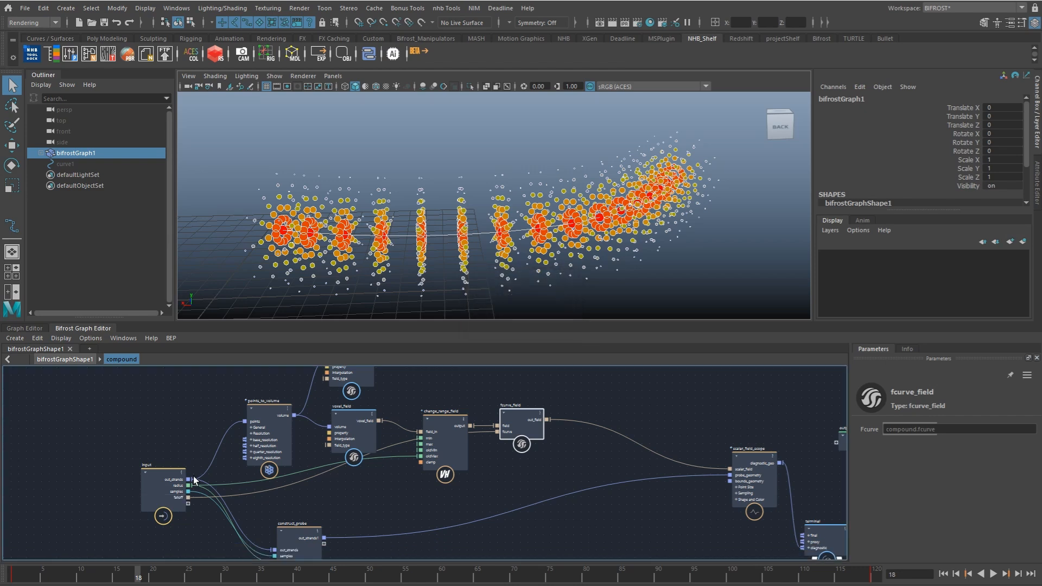
Step: Duplicate fcurve_field, feed it from the voxel_ratio field, and expose its fcurve as a compound input named ratio
middle_click_drag(250, 438, 276, 450, "alt")
middle_click_drag(380, 396, 364, 422, "alt")
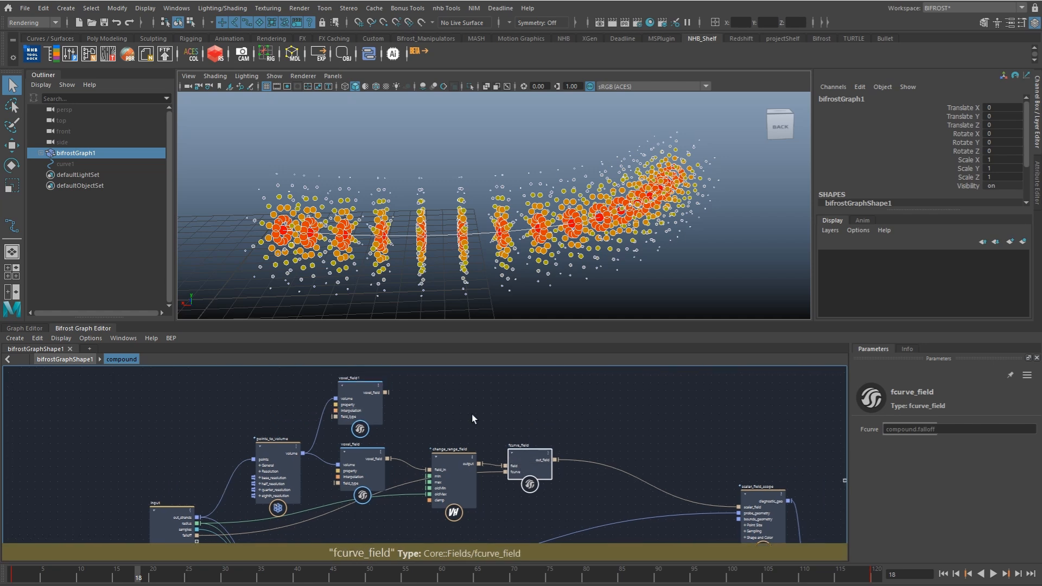
left_click(444, 392)
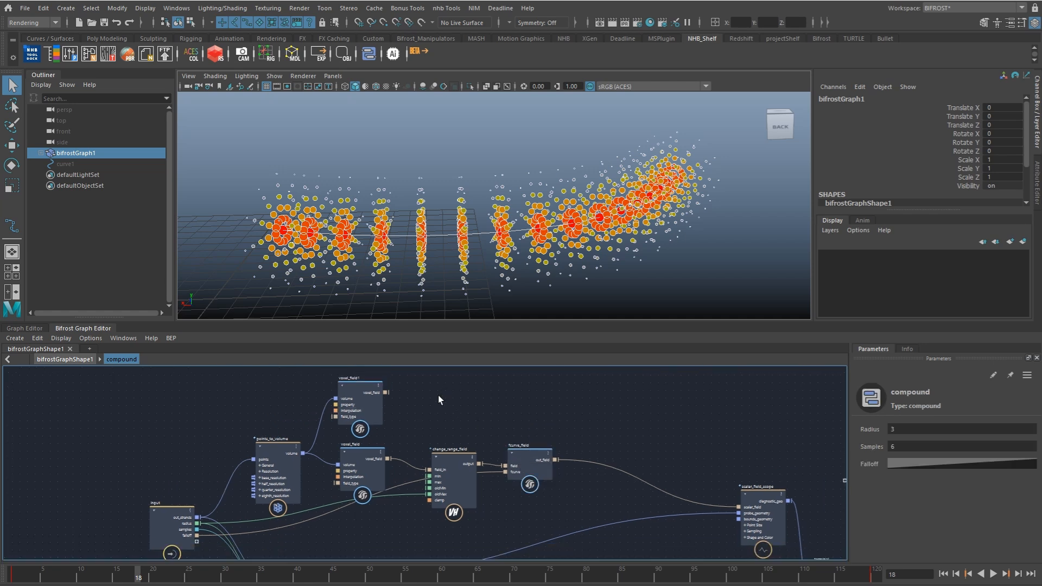
key("ctrl+v")
left_click_drag(387, 392, 183, 540)
left_click_drag(258, 524, 197, 542)
middle_click_drag(197, 541, 212, 507, "alt")
double_click(204, 507)
type("ratio")
key("Return")
Step: Arrange the field nodes so the ratio fcurve field sits directly above the falloff fcurve field
middle_click_drag(512, 374, 502, 430, "alt")
left_click_drag(528, 468, 524, 464)
left_click_drag(457, 403, 466, 400)
double_click(542, 447)
left_click(616, 391)
middle_click_drag(558, 410, 547, 388, "alt")
middle_click_drag(585, 434, 526, 453, "alt")
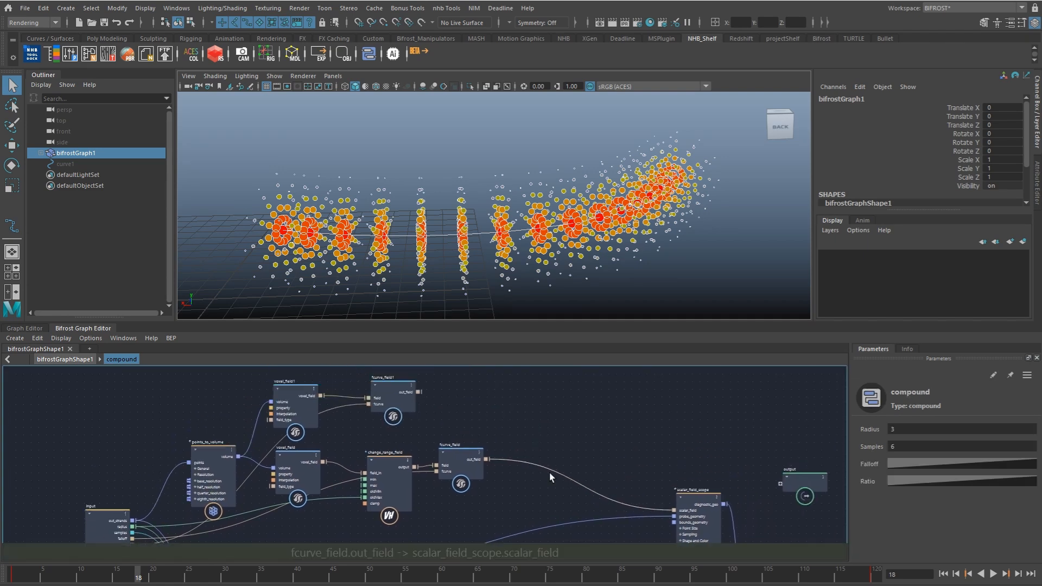
left_click_drag(398, 405, 462, 408)
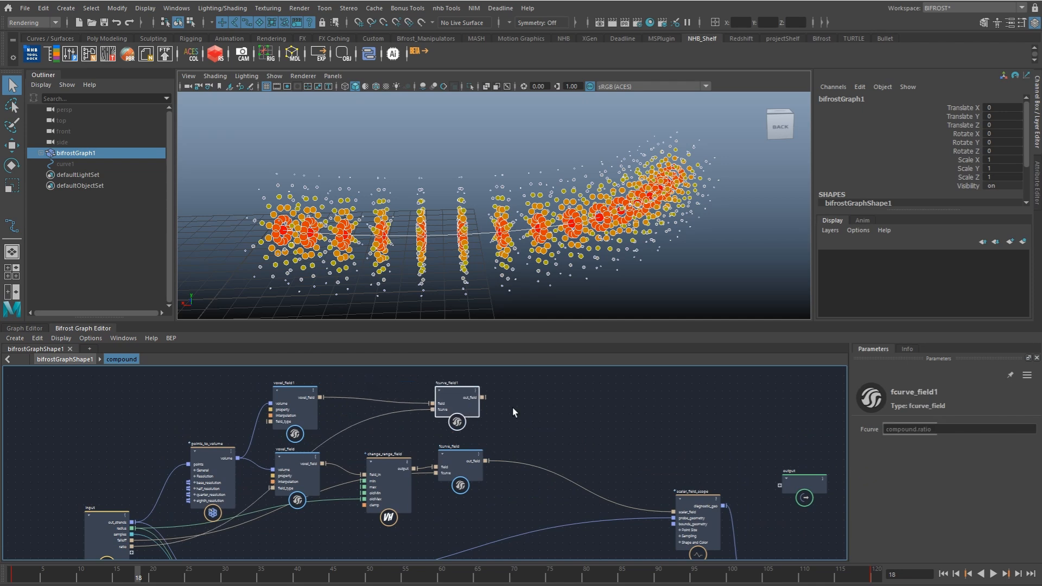
middle_click_drag(486, 422, 486, 375, "alt")
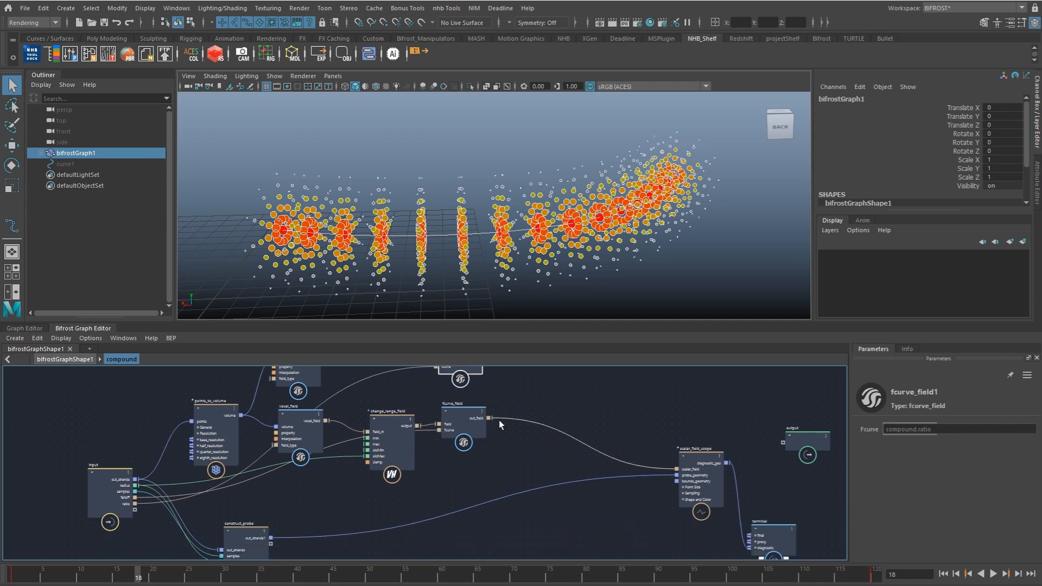
Step: Reposition the terminal node directly beside scalar_field_scope
right_click_drag(554, 445, 505, 456, "alt")
middle_click_drag(505, 457, 520, 410, "alt")
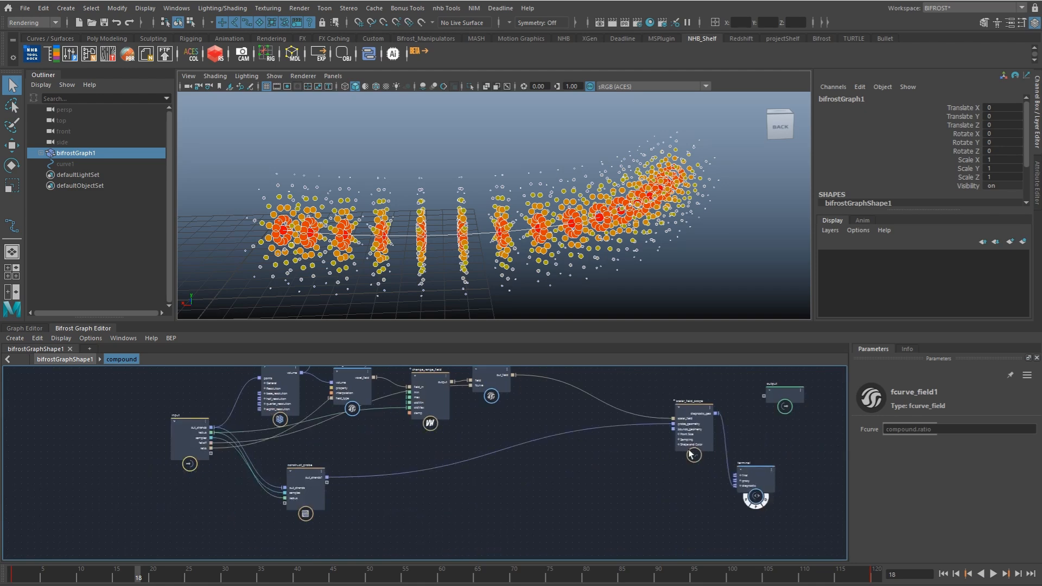
middle_click_drag(688, 450, 572, 466, "alt")
left_click_drag(677, 412, 772, 425)
left_click_drag(637, 490, 668, 428)
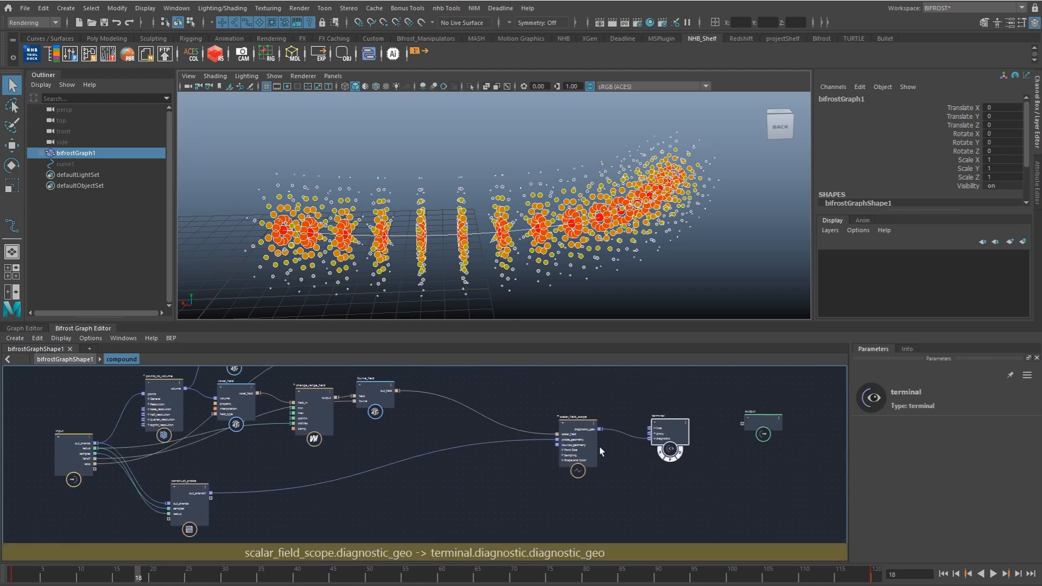
left_click_drag(579, 449, 607, 446)
middle_click_drag(475, 475, 502, 473, "alt")
Step: Add a vector_field_scope node and place it below scalar_field_scope
left_click(509, 482)
key("Tab")
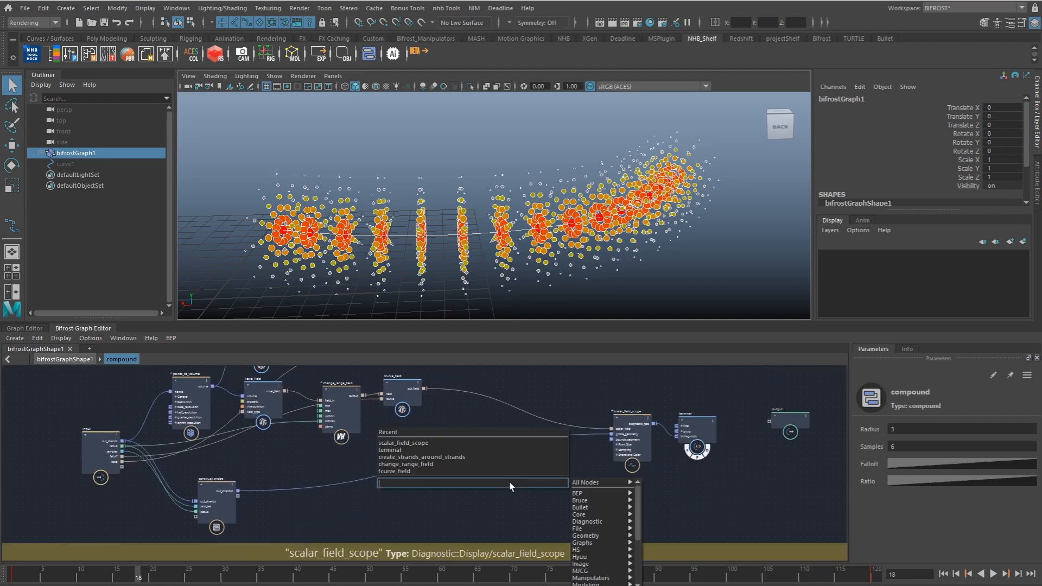
type("vec")
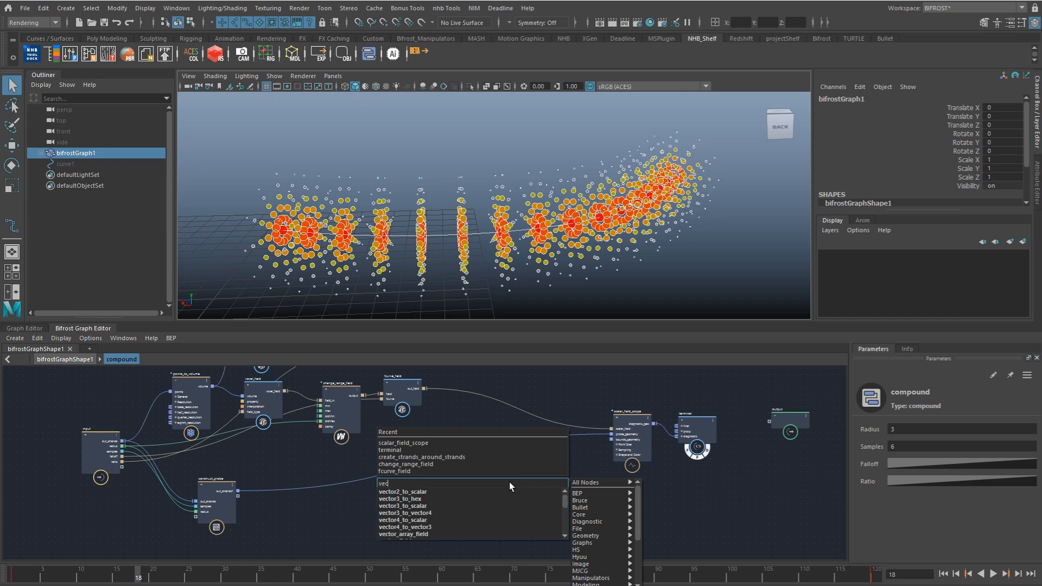
key("BackSpace")
key("BackSpace")
type("fs")
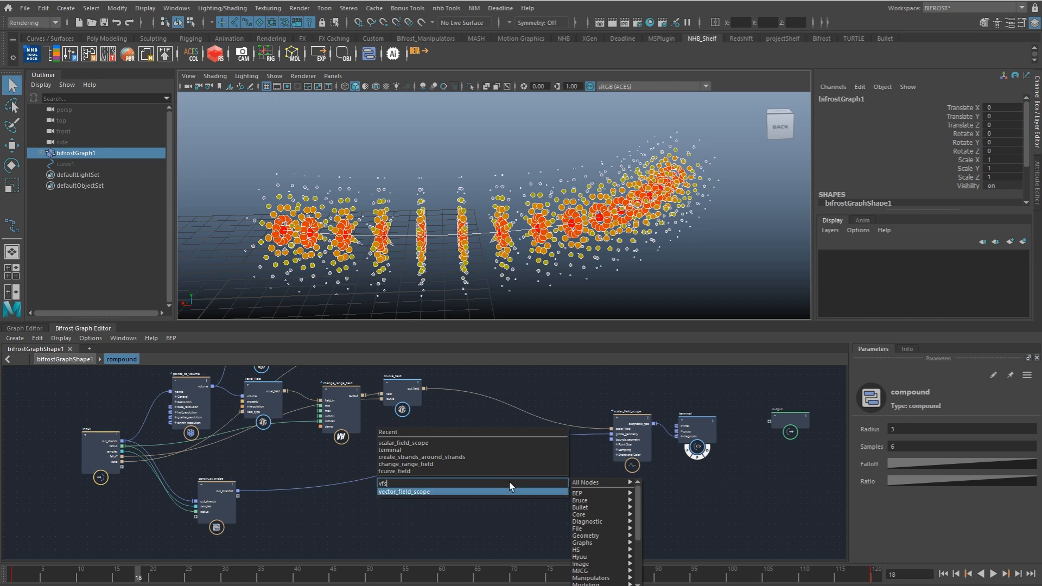
key("Return")
left_click_drag(519, 503, 609, 491)
Step: Connect vector_field_scope's diagnostic_geo to the terminal's diagnostic port in place of scalar_field_scope's output
scroll(654, 445, "up", 2)
middle_click_drag(655, 445, 639, 426, "alt")
left_click_drag(588, 483, 596, 491)
left_click_drag(692, 411, 702, 402)
left_click_drag(610, 484, 674, 407)
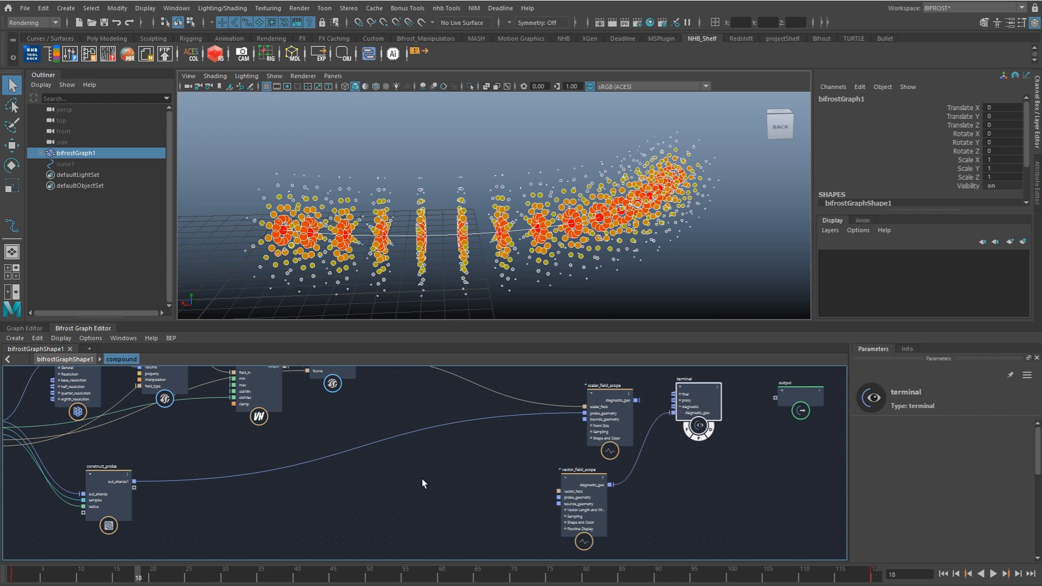
Step: Duplicate the signed-distance voxel_field with its volume connection kept and place the copy below the original
middle_click_drag(234, 445, 395, 484, "alt")
middle_click_drag(406, 447, 394, 504, "alt")
left_click(299, 487)
middle_click_drag(326, 532, 376, 478, "alt")
left_click(383, 461)
key("ctrl+shift+v")
left_click_drag(383, 521, 362, 484)
middle_click_drag(362, 483, 380, 465, "alt")
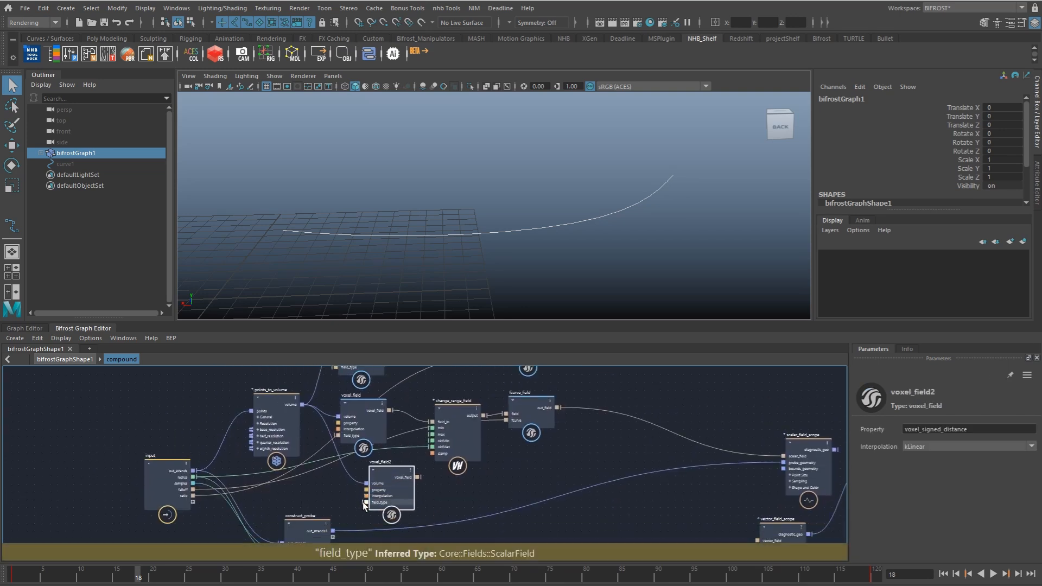
Step: Change the copied voxel field's field_type to a vector field and set its Property to voxel_tangent
right_click(365, 503)
mouse_move(393, 518)
left_click(489, 536)
left_click_drag(394, 507, 373, 517)
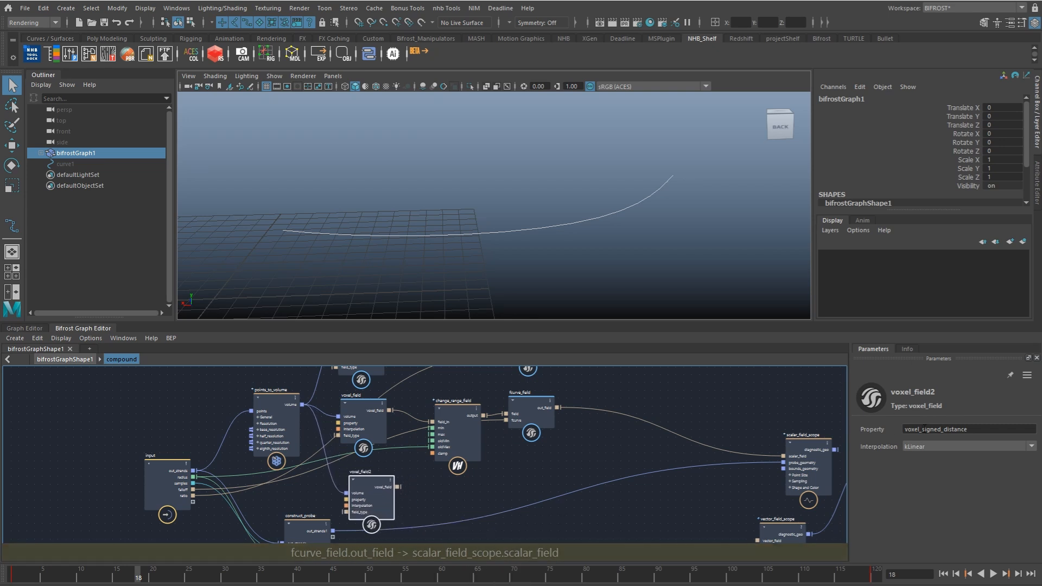
left_click_drag(924, 430, 996, 429)
key("BackSpace")
key("BackSpace")
type("tangent")
middle_click_drag(338, 445, 321, 432, "alt")
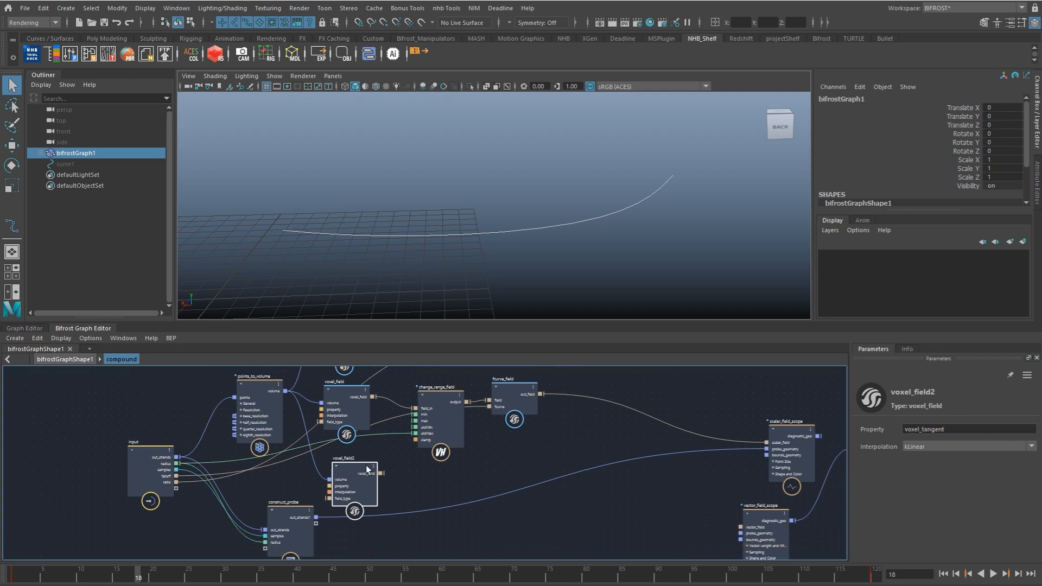
Step: Connect the voxel_tangent field and construct_probe's strands to vector_field_scope's vector_field and probe_geometry, and view the tangent vectors
left_click_drag(380, 474, 748, 528)
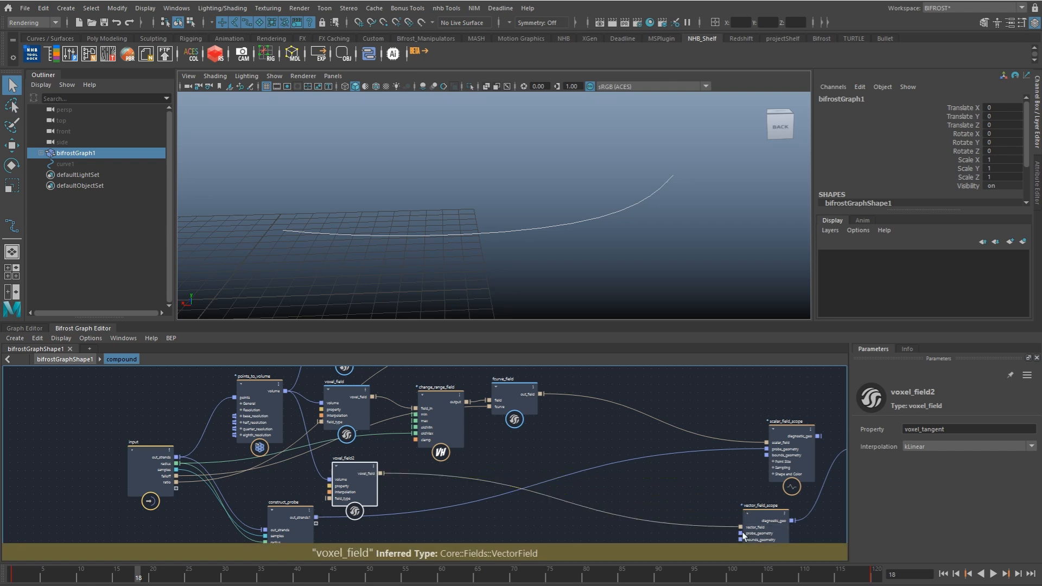
left_click_drag(316, 517, 742, 535)
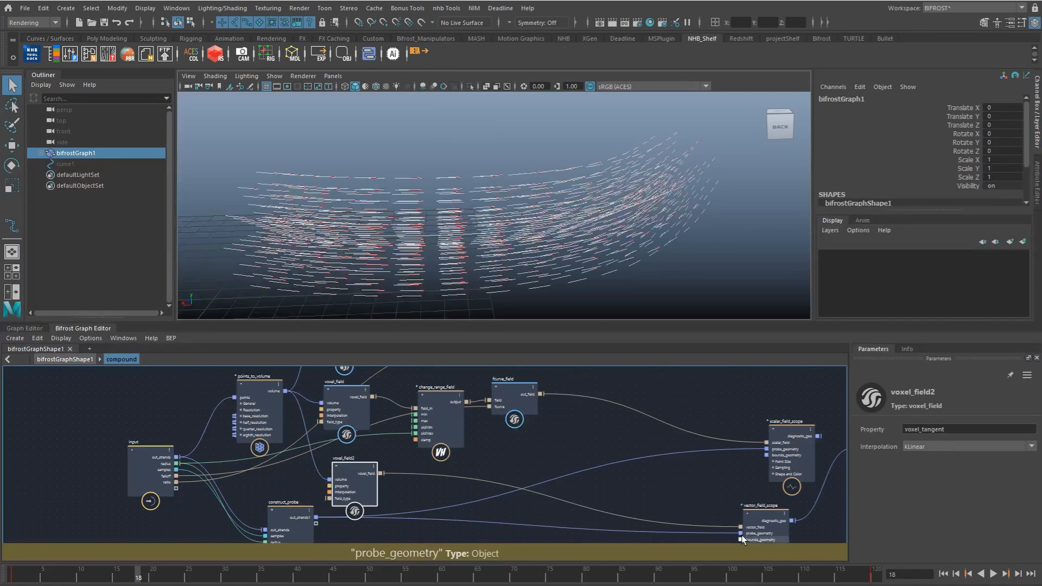
mouse_move(565, 238)
left_mouse_down("alt")
mouse_move(635, 223)
mouse_move(672, 235)
mouse_move(561, 258)
left_mouse_up("alt")
left_click(701, 228)
middle_click_drag(561, 258, 571, 215, "alt")
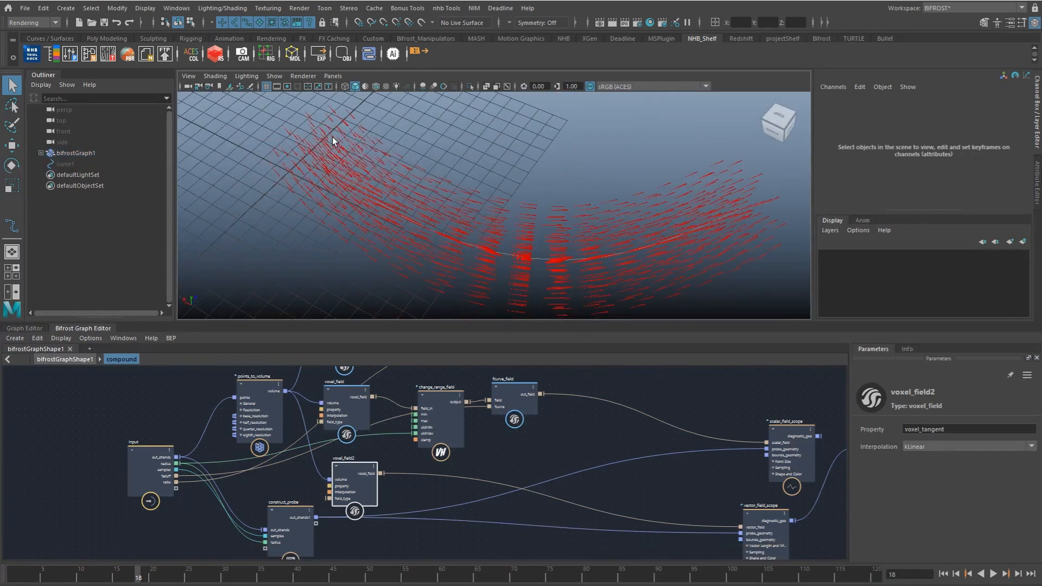
Step: Examine the tangent vectors along the curve and review the signed-distance voxel_field and change_range_field nodes
middle_click_drag(410, 454, 429, 424, "alt")
left_click_drag(316, 487, 293, 540)
left_click_drag(376, 445, 355, 458)
middle_click_drag(389, 449, 374, 487, "alt")
left_click_drag(538, 205, 495, 200, "alt")
right_click_drag(496, 201, 505, 230, "alt")
middle_click_drag(387, 379, 392, 436, "alt")
left_click(352, 467)
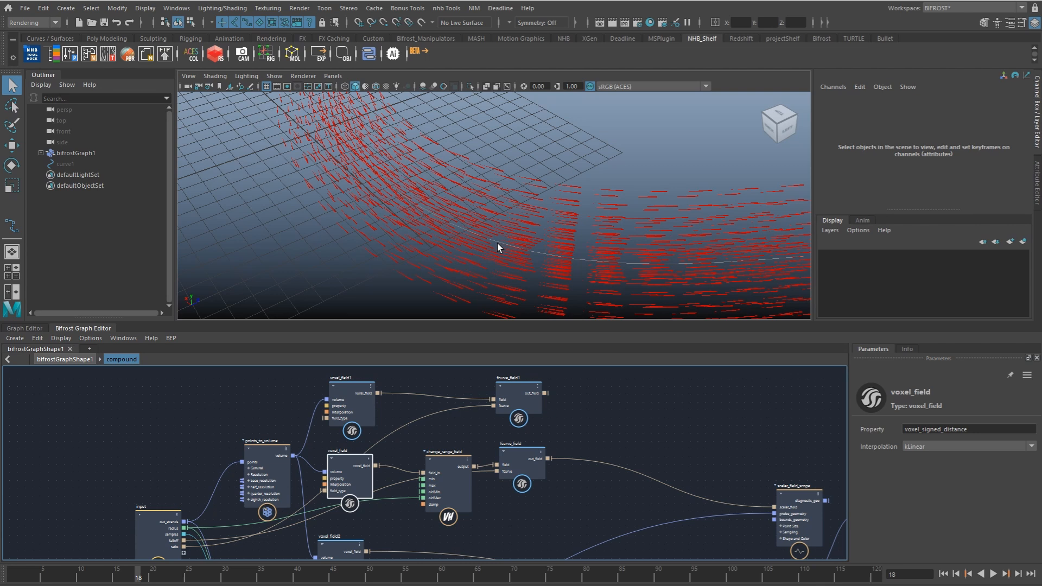
middle_click_drag(392, 464, 384, 433, "alt")
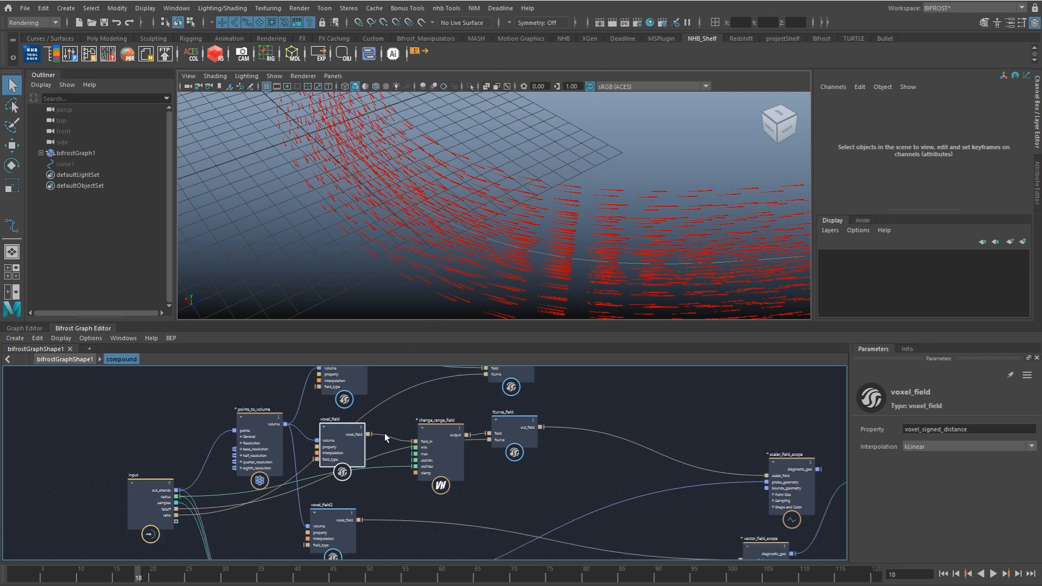
left_click(447, 450)
left_click(350, 451)
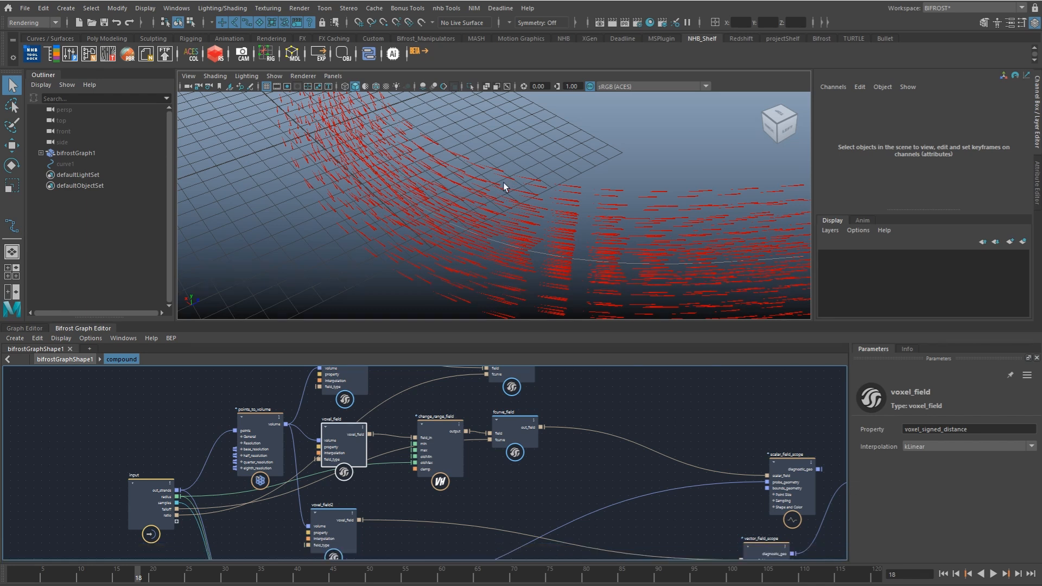
Step: Add a gradient_field node and connect the signed-distance voxel_field to its scalar_field input
middle_click_drag(363, 434, 362, 421, "alt")
left_click_drag(362, 423, 358, 421)
key("Tab")
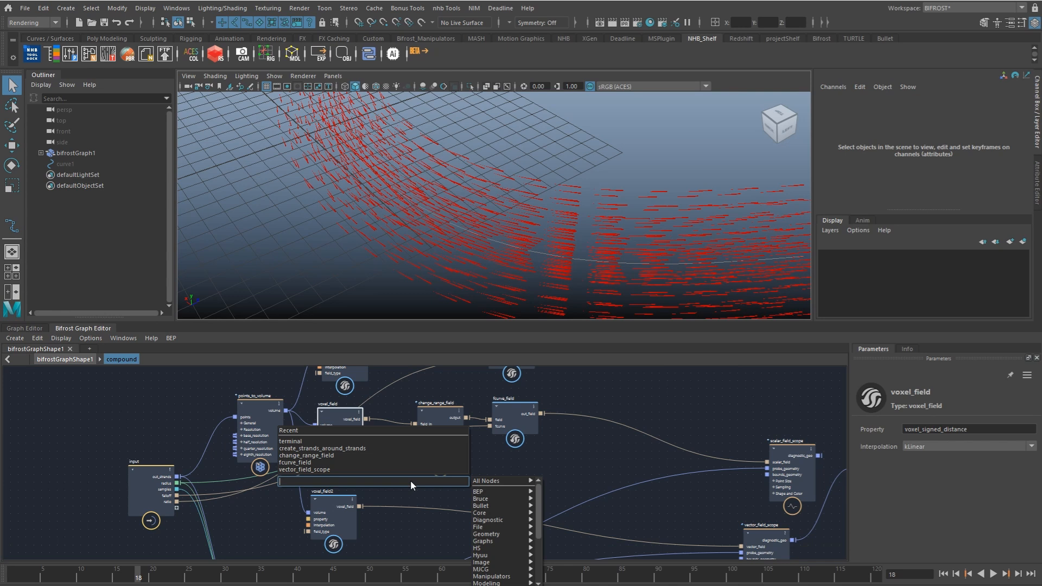
type("gradi")
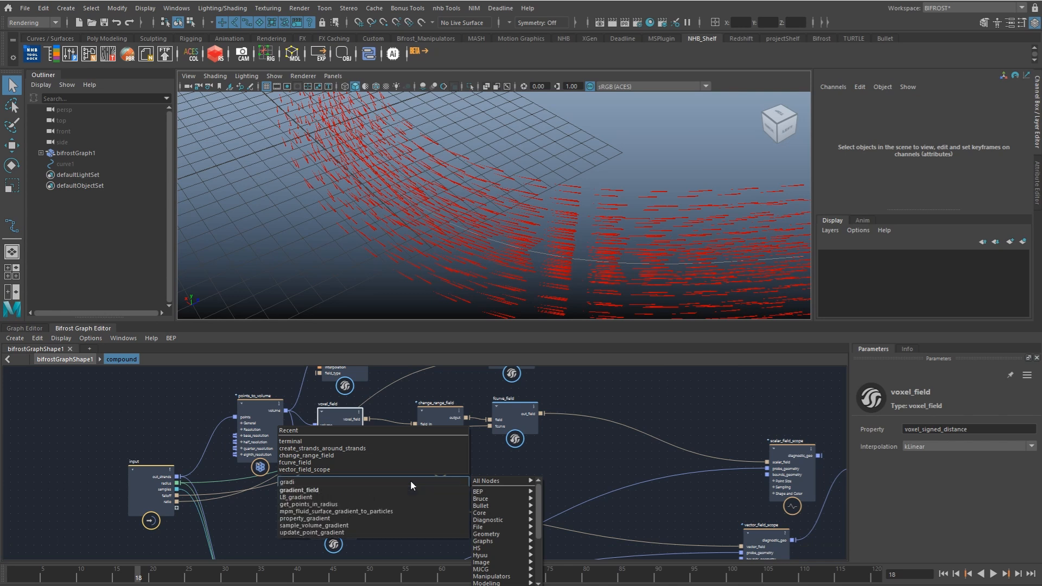
key("Return")
left_click_drag(418, 497, 440, 486)
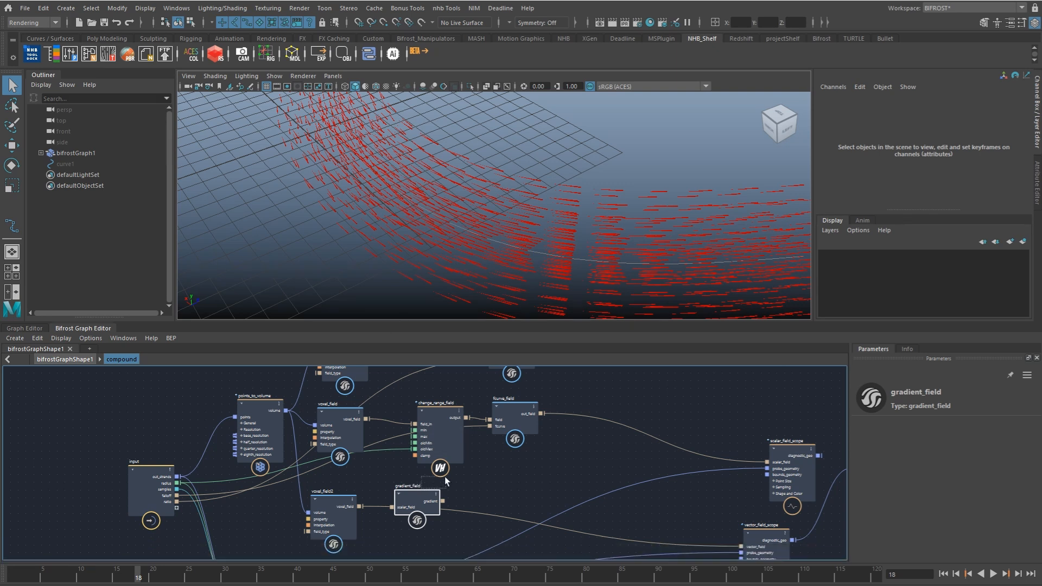
left_click_drag(366, 419, 414, 496)
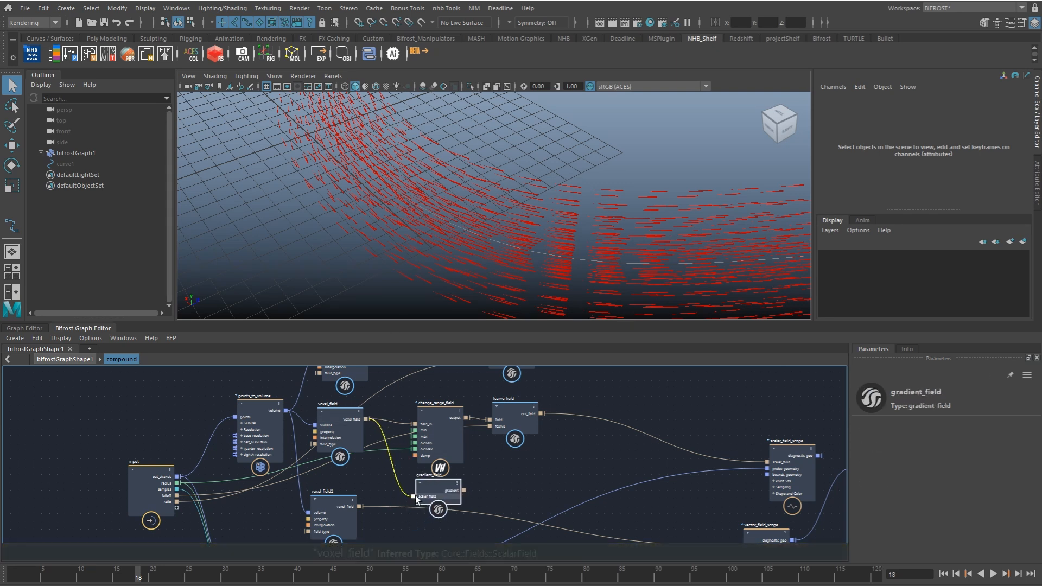
Step: Connect gradient_field's gradient output to vector_field_scope's vector_field and inspect the vectors around the curve
middle_click_drag(504, 497, 440, 400, "alt")
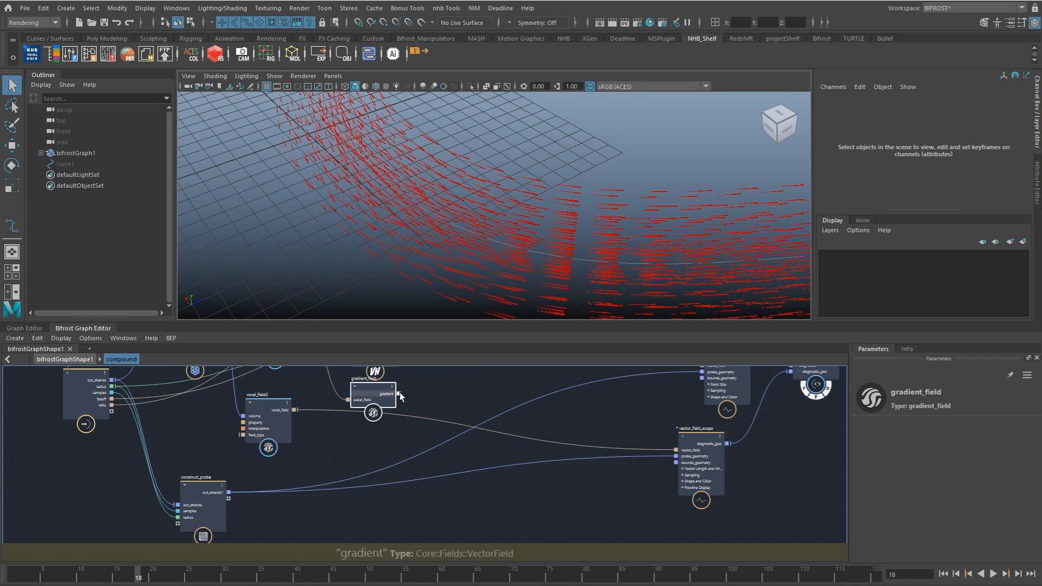
left_click_drag(398, 395, 676, 450)
left_click_drag(575, 197, 540, 271, "alt")
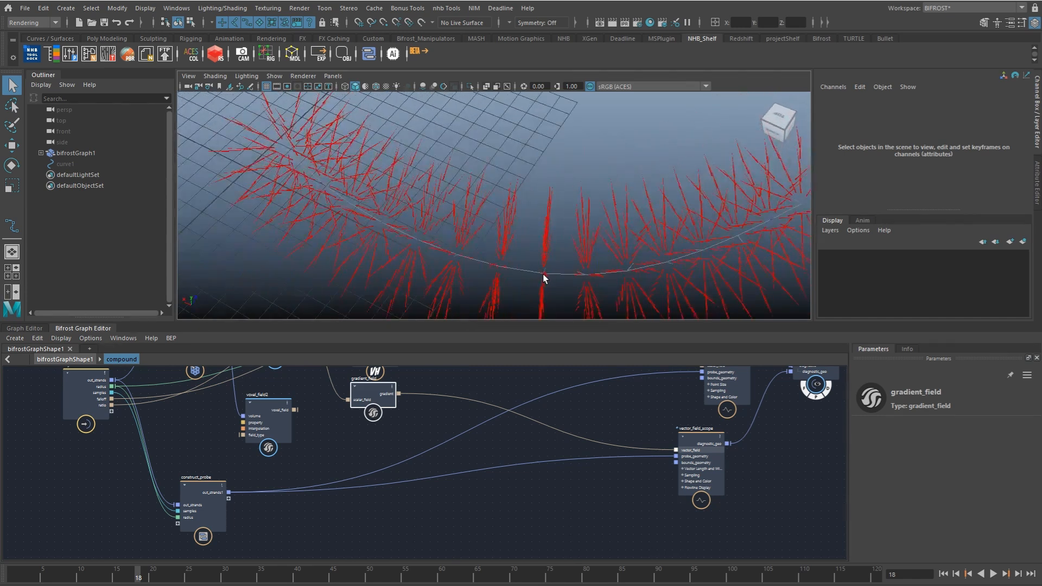
left_click_drag(509, 262, 549, 215, "alt")
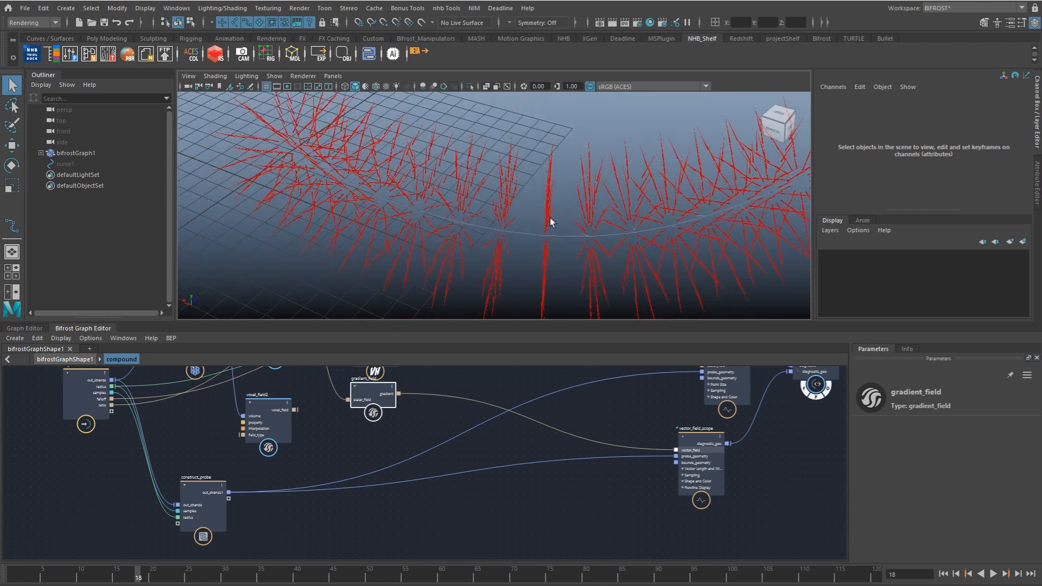
left_click_drag(428, 223, 493, 226, "alt")
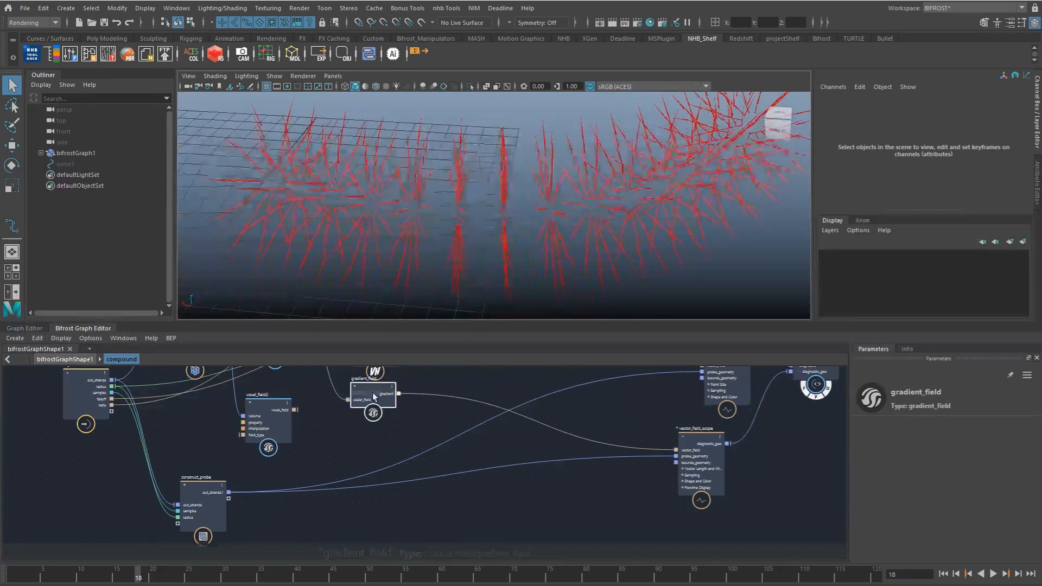
Step: Place the voxel_tangent field below gradient_field, add a cross node, and connect the tangent field to its first input
left_click_drag(291, 428, 373, 452)
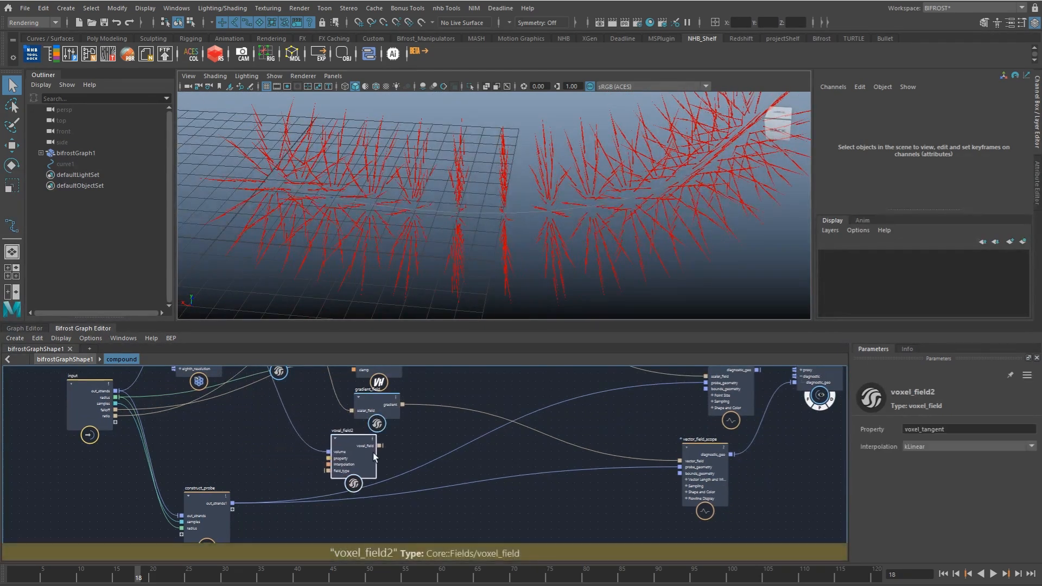
left_click(409, 442)
key("Tab")
type("cross")
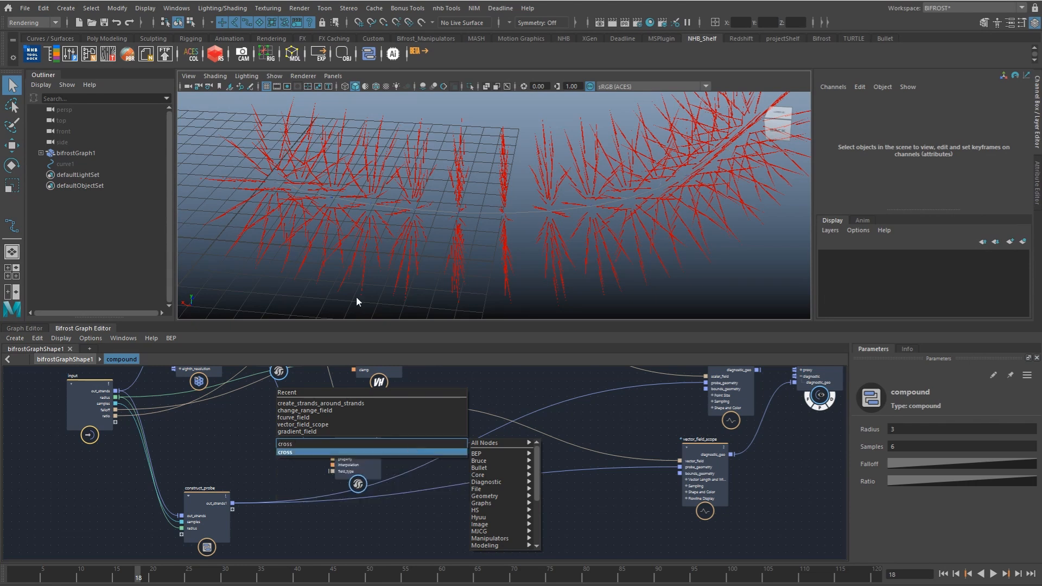
key("Return")
left_click_drag(384, 447, 425, 459)
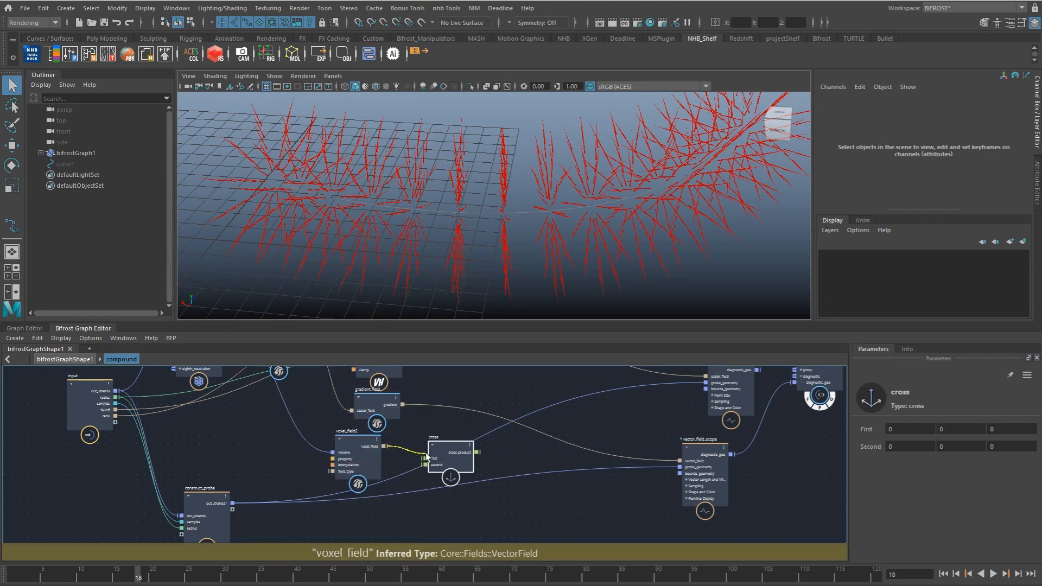
Step: Connect the gradient to cross's second input and cross_product to vector_field_scope's vector_field, and inspect the swirling vectors
left_click_drag(403, 405, 680, 462)
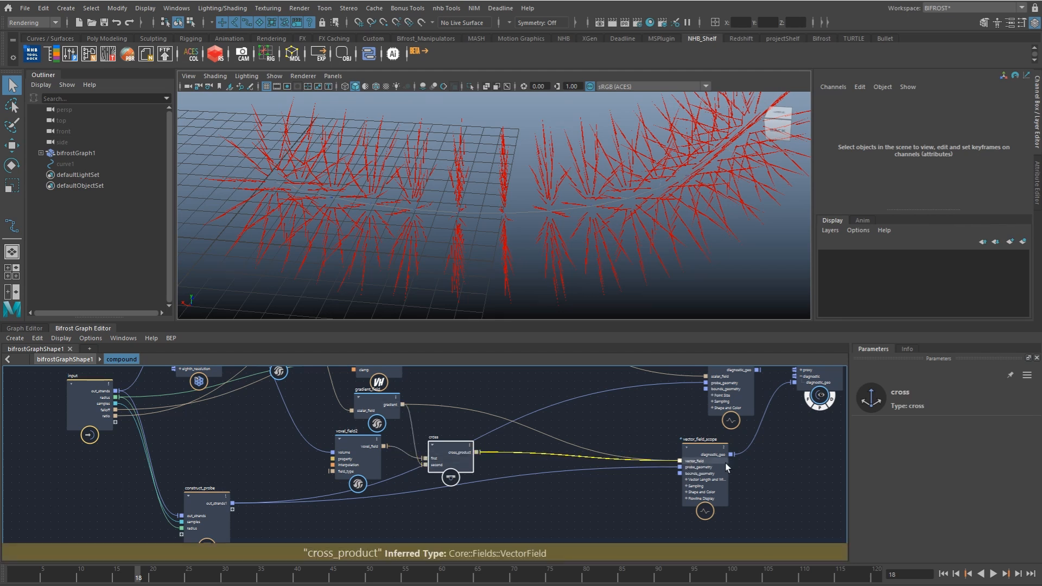
left_click_drag(519, 234, 452, 230, "alt")
right_click_drag(453, 230, 575, 269, "alt")
left_click_drag(575, 270, 607, 255, "alt")
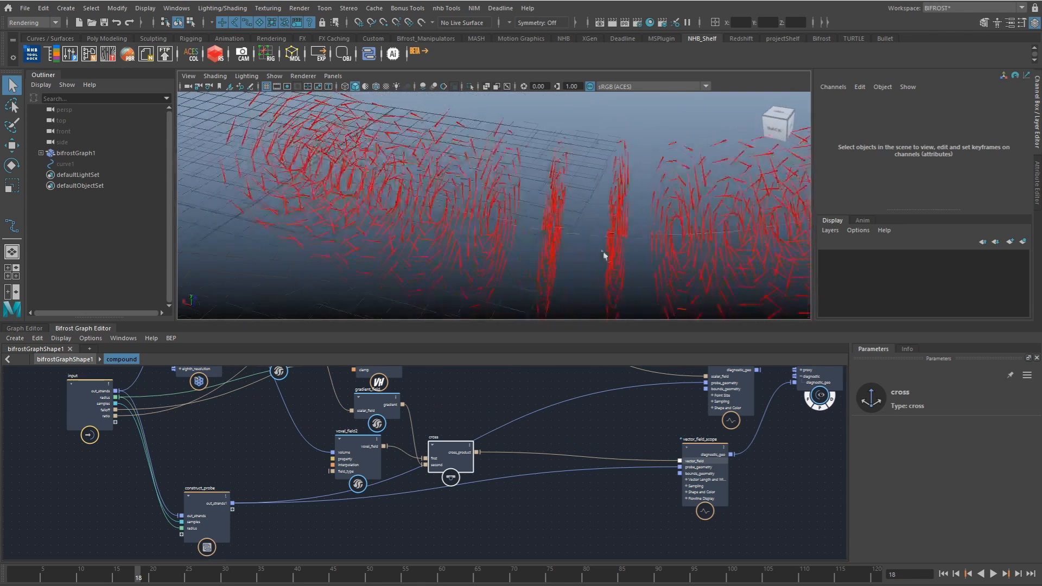
Step: Disconnect cross_product from vector_field_scope and arrange the cross node beside gradient_field and the tangent voxel_field
left_click_drag(445, 461, 374, 525)
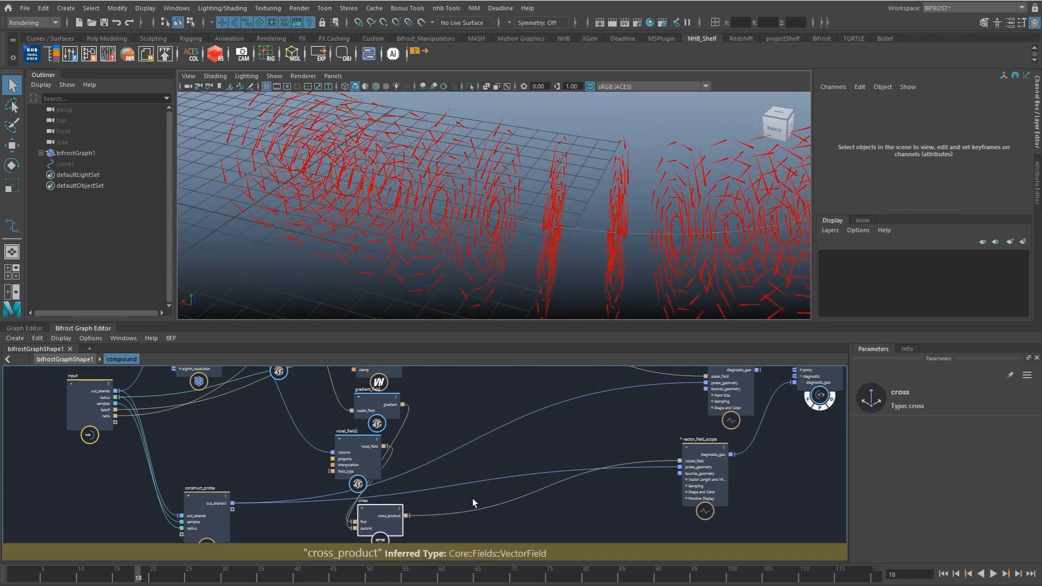
left_click_drag(444, 498, 437, 504, "ctrl+alt")
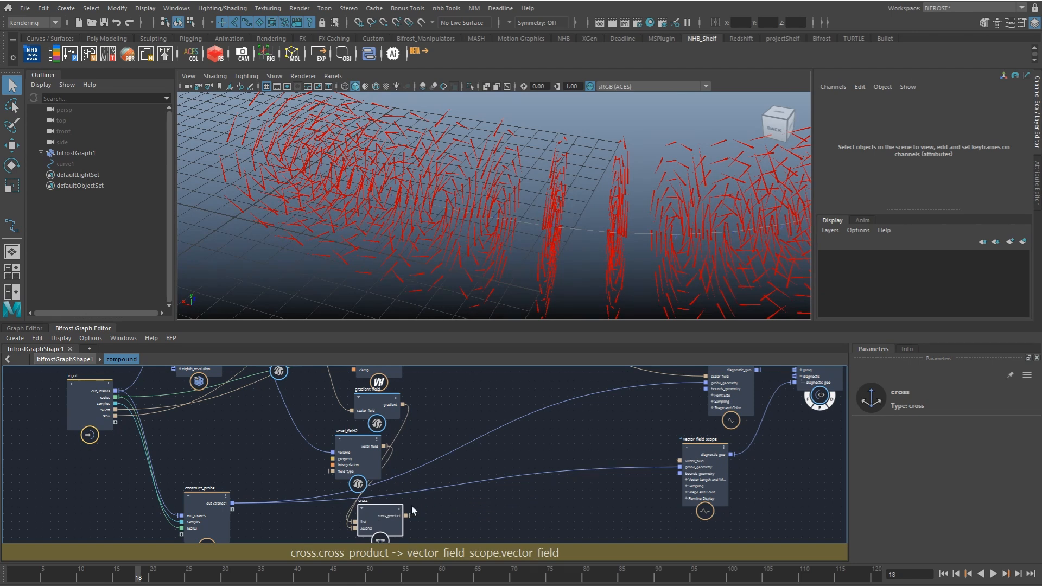
middle_click_drag(356, 528, 391, 518, "alt")
left_click_drag(391, 518, 475, 432)
key("ctrl+z")
left_click_drag(416, 504, 490, 409)
middle_click_drag(450, 425, 493, 472, "alt")
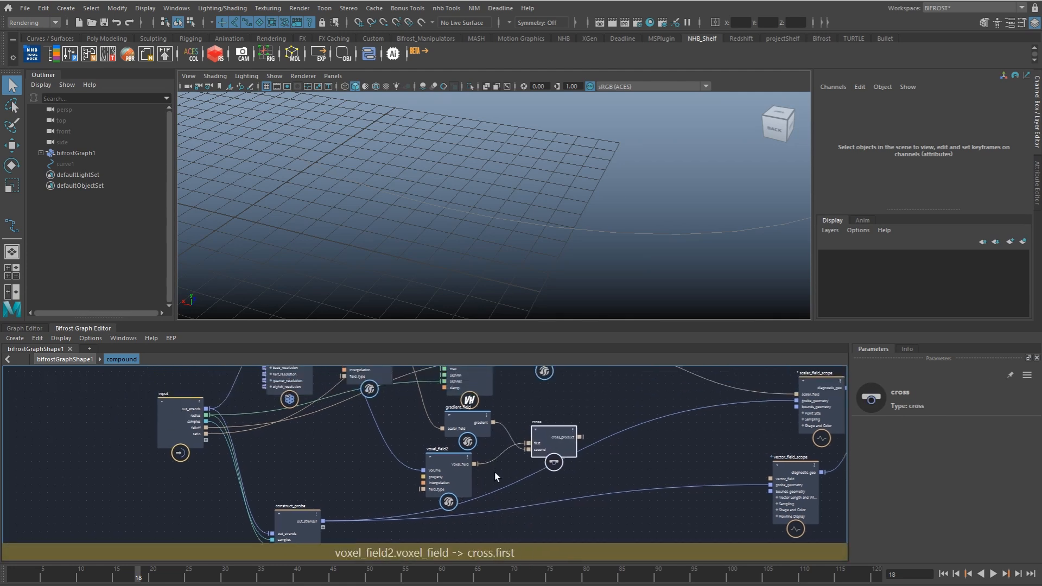
scroll(495, 472, "down", 2)
left_click_drag(450, 471, 458, 477)
left_click_drag(465, 429, 456, 433)
middle_click_drag(447, 463, 427, 467, "alt")
scroll(427, 468, "down", 1)
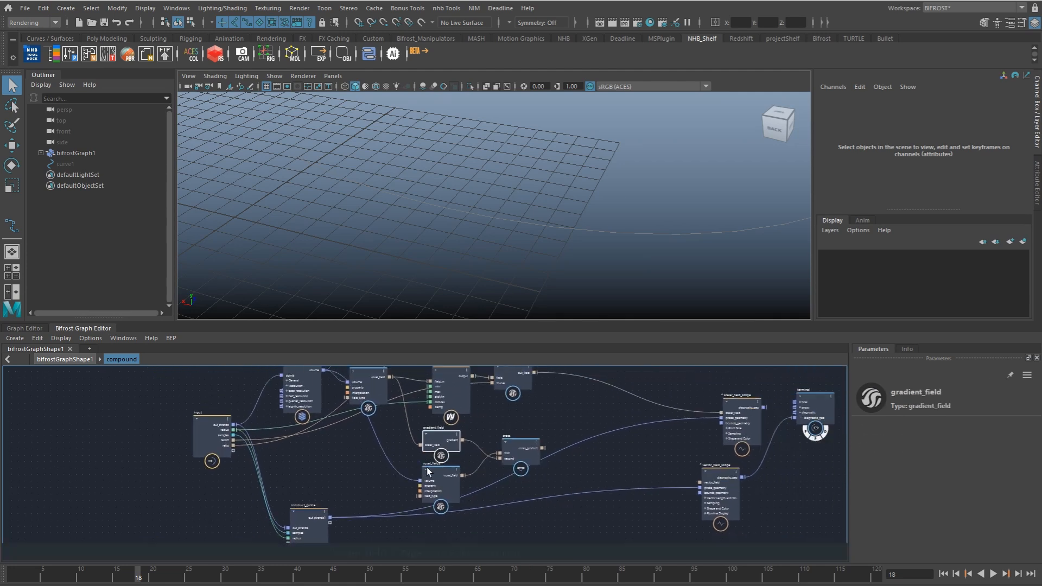
Step: Add a multiply node between gradient_field and cross, and connect gradient_field's gradient output to it
left_click(376, 509)
middle_click_drag(359, 508, 356, 480, "alt")
key("Tab")
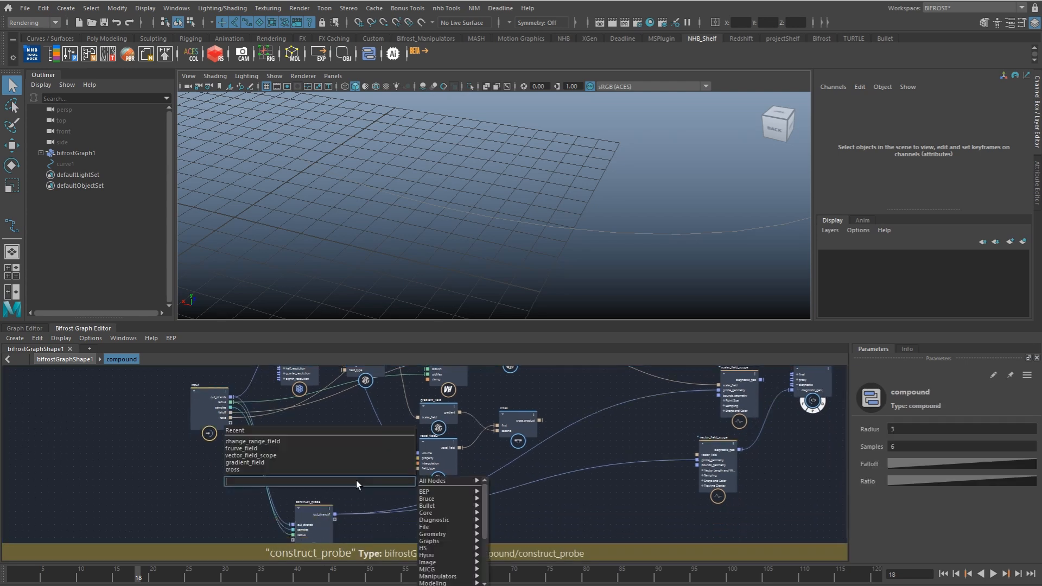
type("multi")
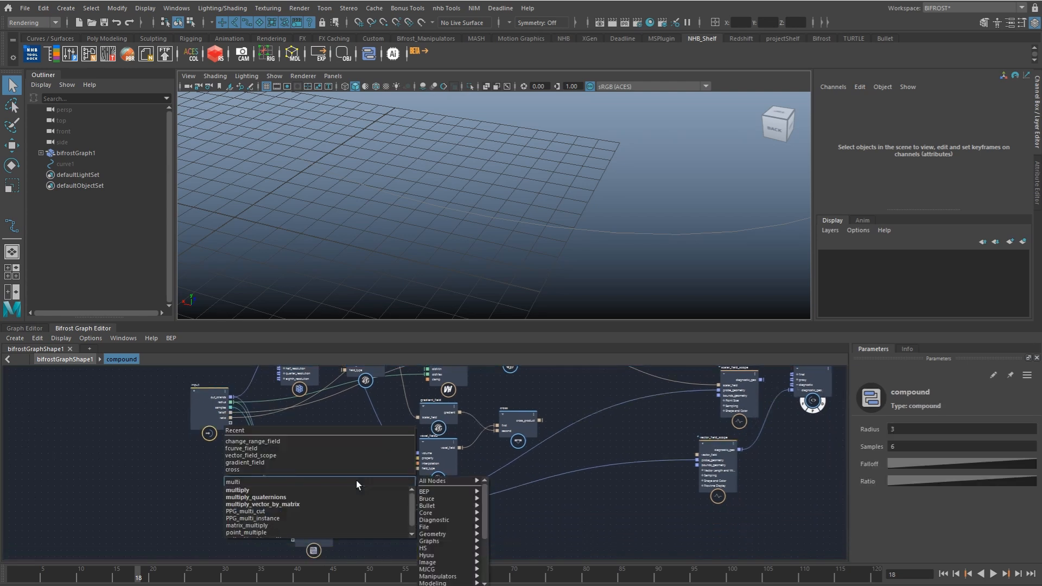
key("Down")
key("Return")
left_click_drag(530, 421, 566, 418)
left_click_drag(438, 453, 439, 467)
left_click(362, 498)
left_click_drag(362, 499, 420, 410)
scroll(452, 448, "up", 2)
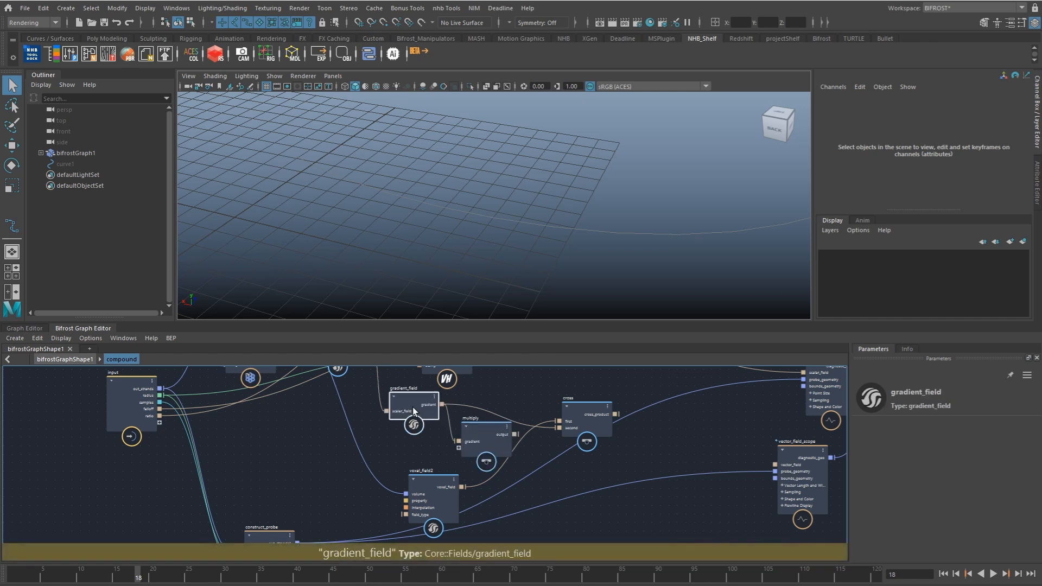
Step: Add a scalar_field node below gradient_field and connect its output to the multiply node
left_click(409, 445)
key("Tab")
type("s")
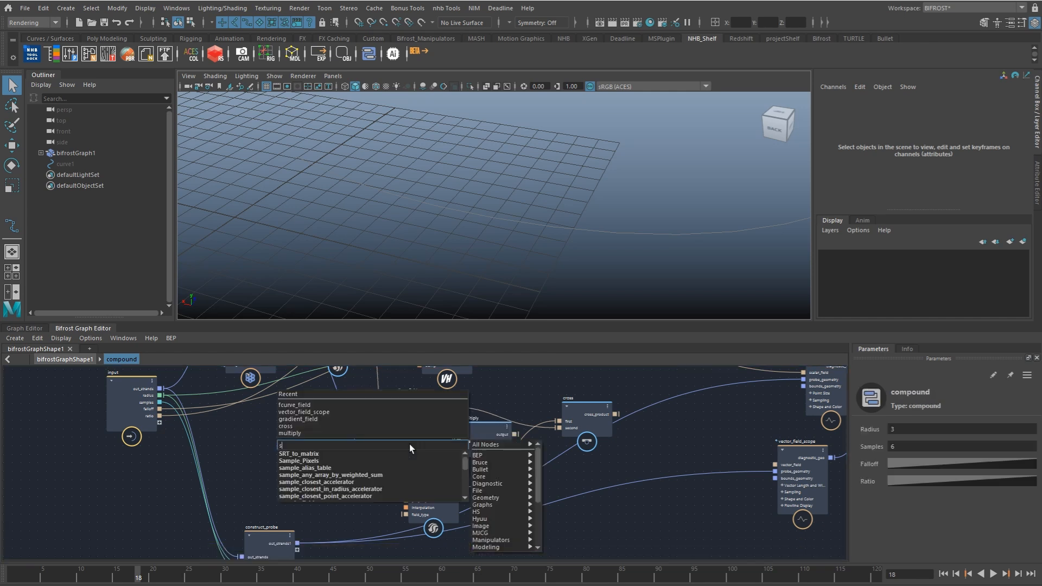
type("calar")
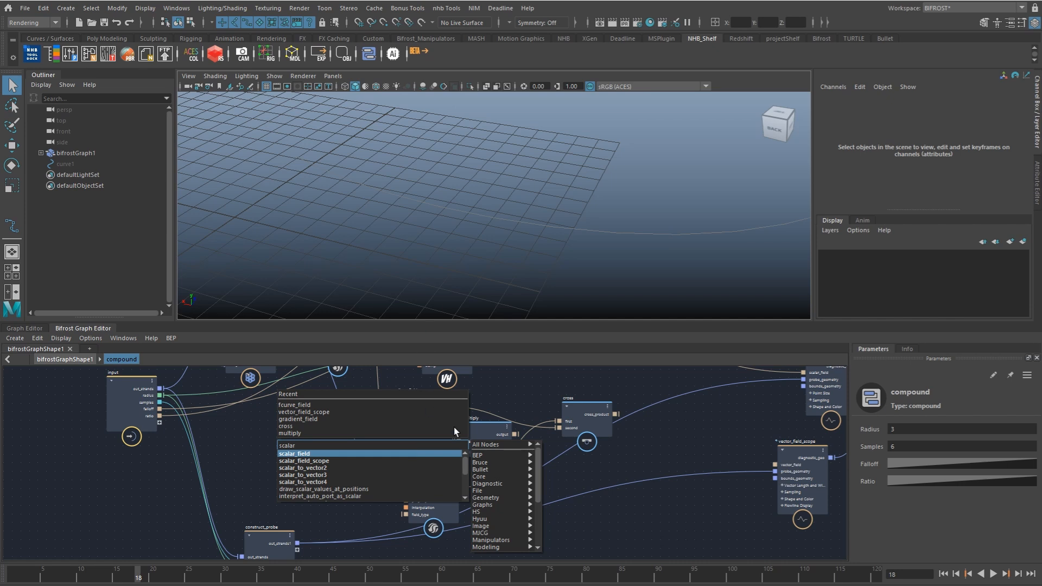
key("Return")
left_click_drag(432, 452, 463, 445)
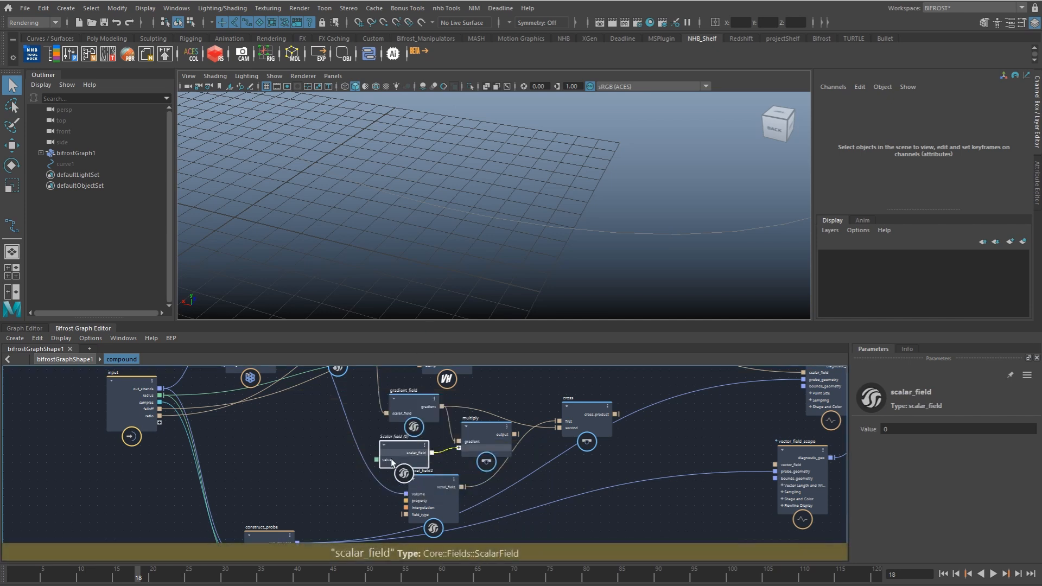
Step: Expose scalar_field's value as a compound input port and rename that port away_from_axis
left_click_drag(376, 459, 149, 423)
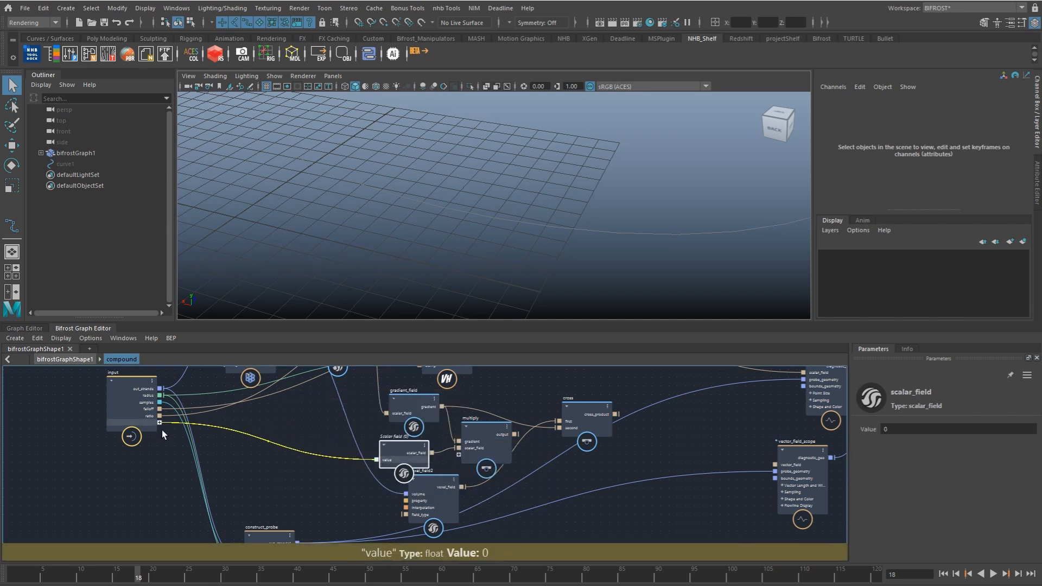
right_click(145, 424)
left_click(169, 432)
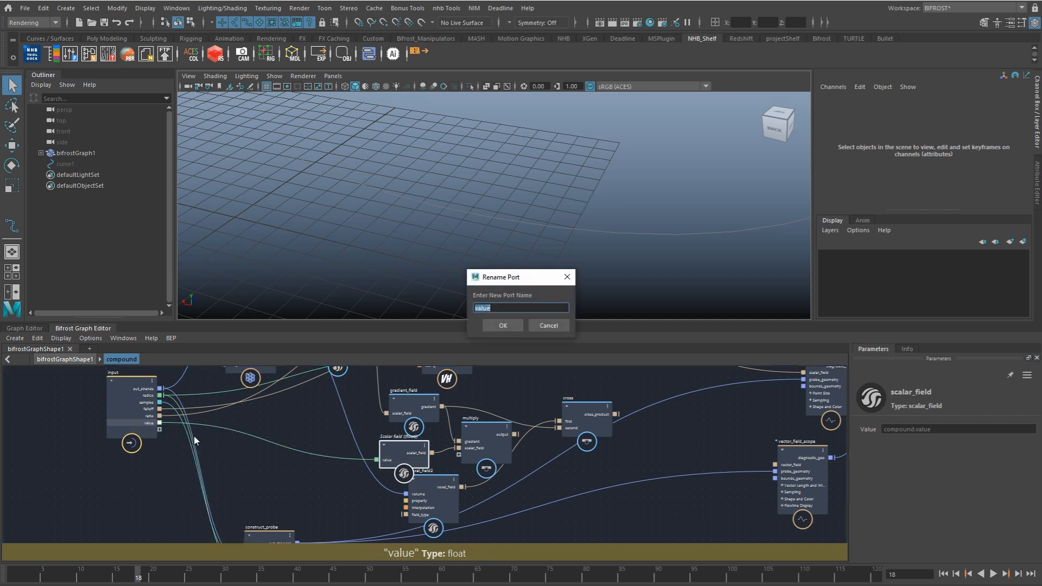
type("away_from_axis")
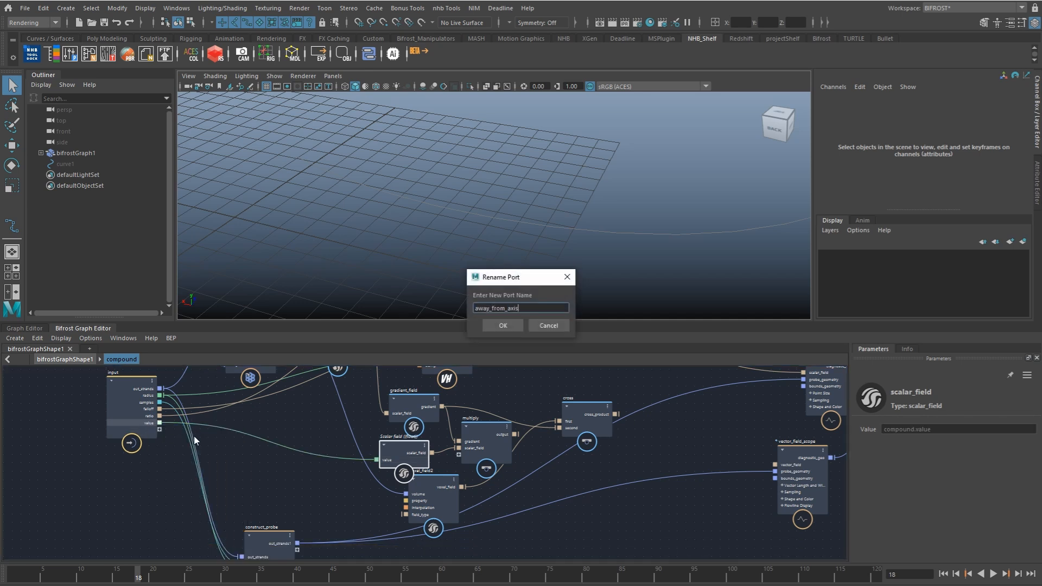
key("Return")
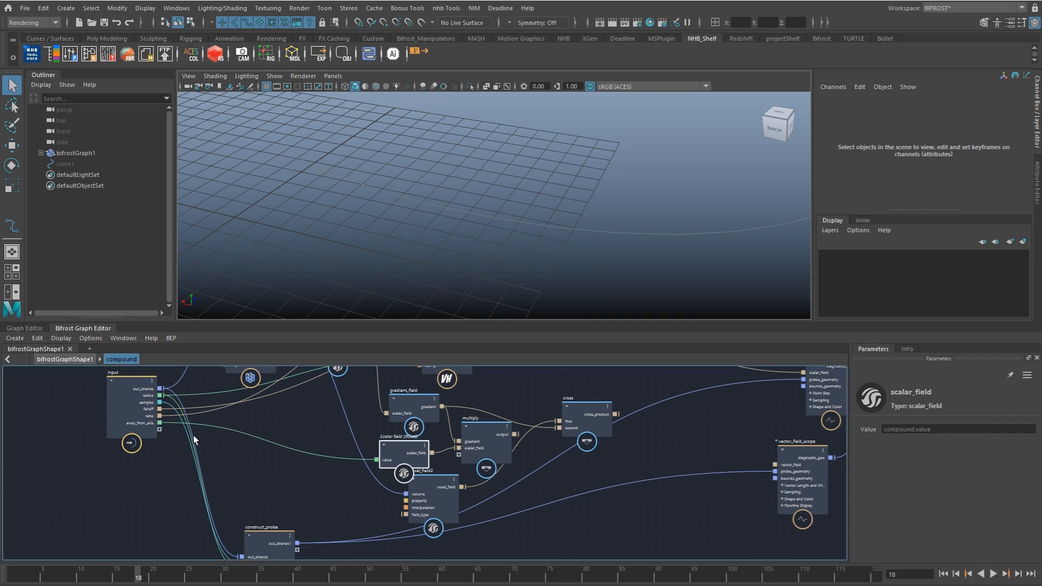
Step: Duplicate the scalar_field and multiply pair below the tangent voxel_field and connect the tangent field to the copied multiply
left_click_drag(423, 485, 406, 501)
left_click_drag(409, 445, 410, 446)
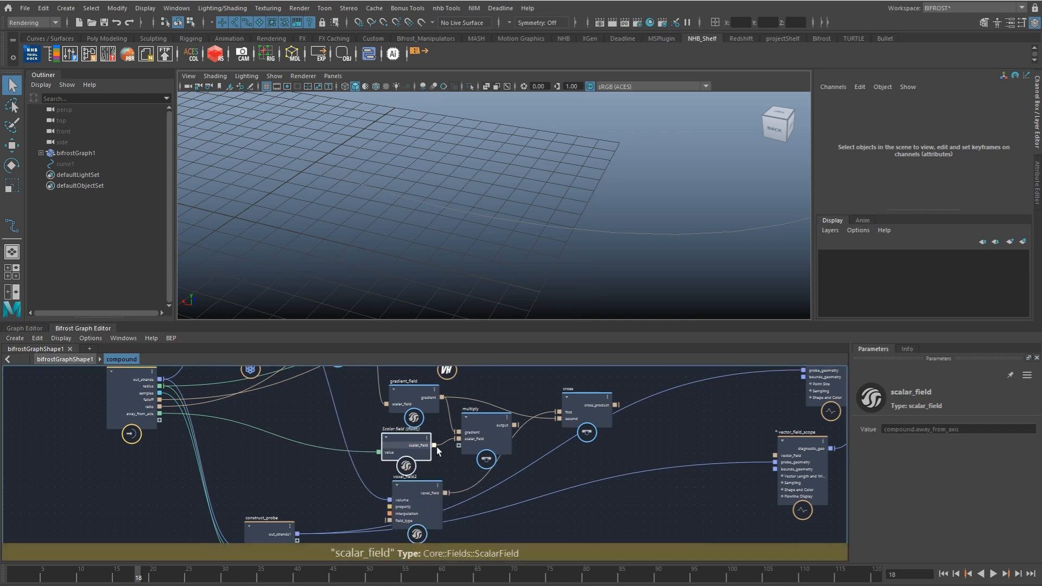
left_click_drag(488, 434, 484, 434)
middle_click_drag(488, 523, 487, 485, "alt")
left_click(480, 496)
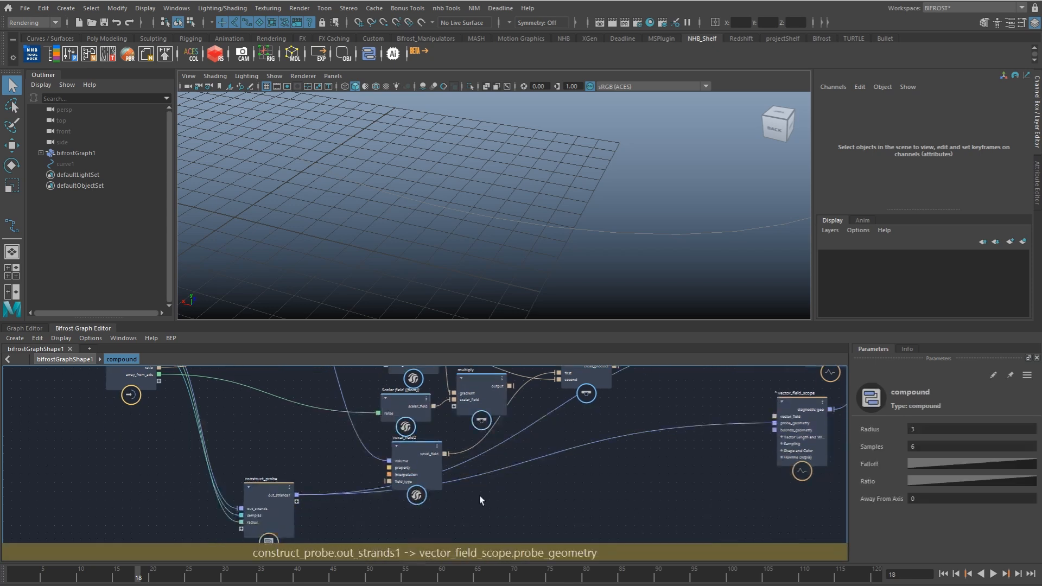
key("ctrl+shift+v")
left_click_drag(487, 505, 498, 499)
left_click(507, 483)
left_click_drag(429, 473, 469, 533)
Step: Expose the duplicated scalar_field's value as a compound input port and rename that port along_axis
left_click_drag(392, 537, 225, 415)
right_click(227, 417)
left_click(255, 426)
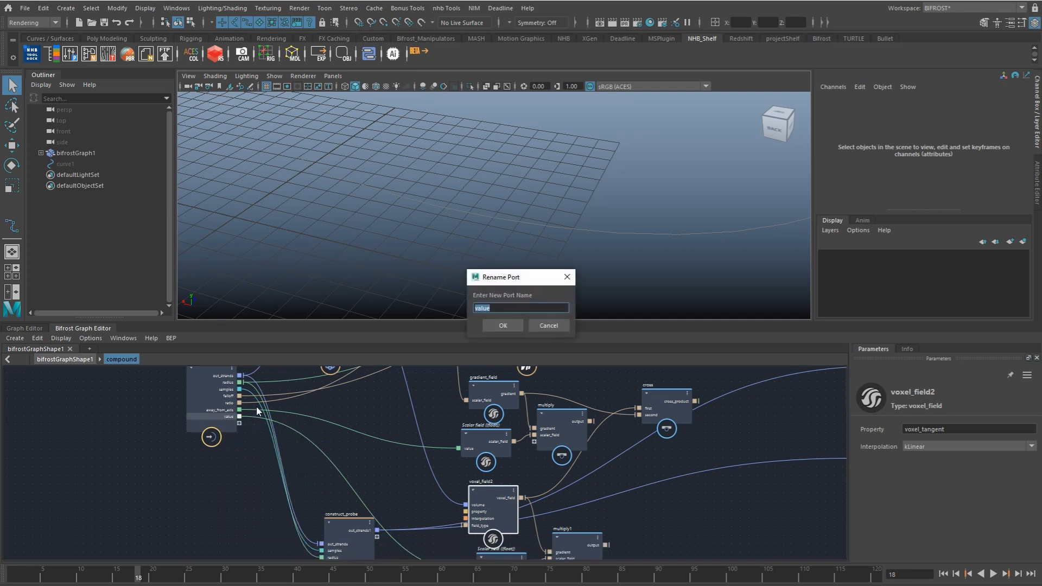
type("along_axis")
key("Return")
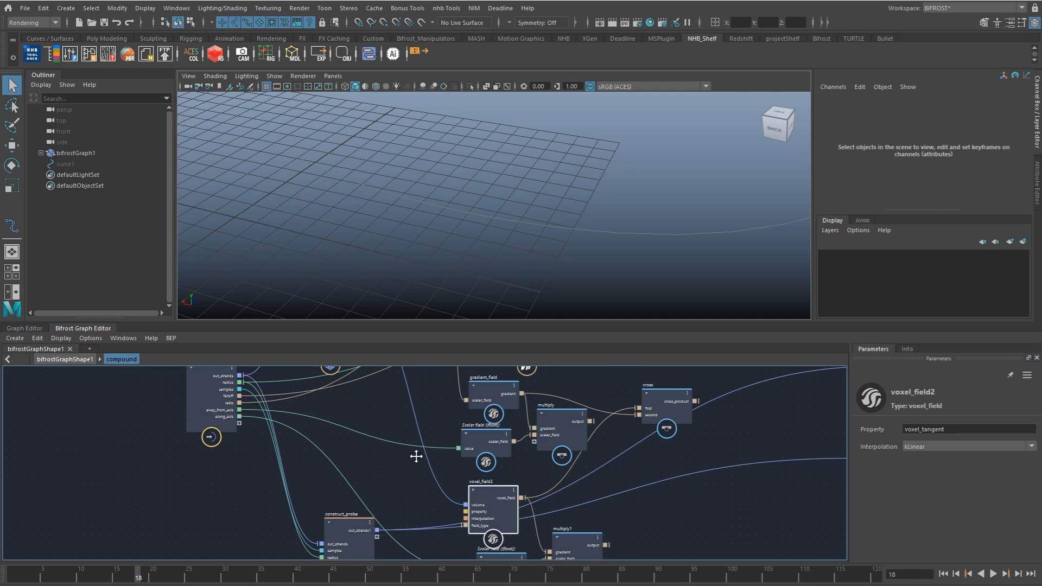
Step: Paste a third scalar_field and multiply pair near the cross node and connect cross_product to its multiply
middle_click_drag(416, 457, 350, 408, "alt")
left_click(585, 469)
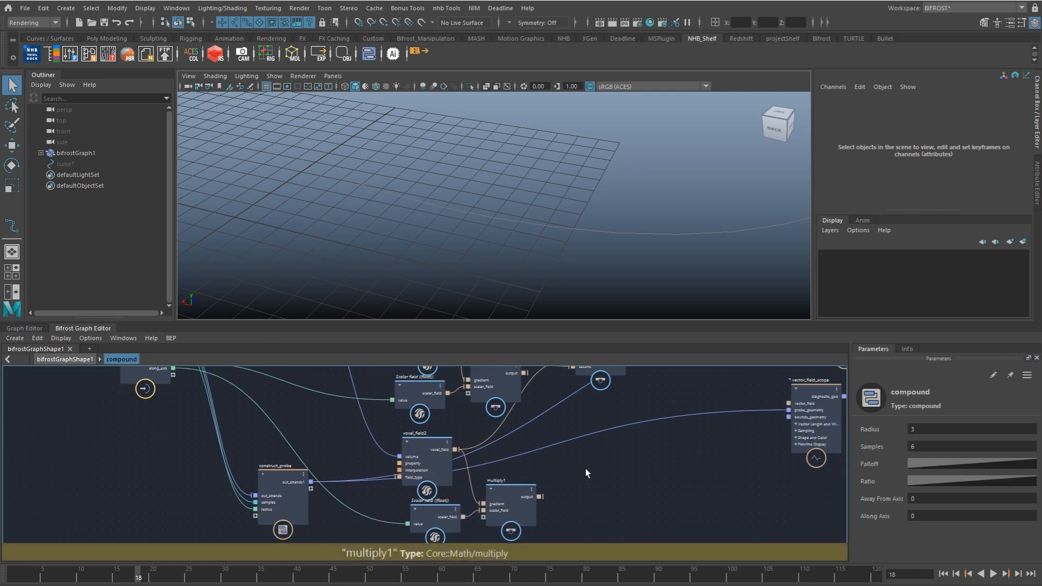
key("ctrl+v")
middle_click_drag(598, 442, 584, 468, "alt")
left_click_drag(568, 468, 653, 461)
middle_click_drag(632, 452, 610, 477, "alt")
left_click_drag(610, 477, 628, 484)
left_click_drag(594, 405, 624, 495)
Step: Expose the third scalar_field's value as a compound input port and rename that port around_axis
left_click_drag(551, 521, 128, 429)
right_click(128, 430)
left_click(147, 435)
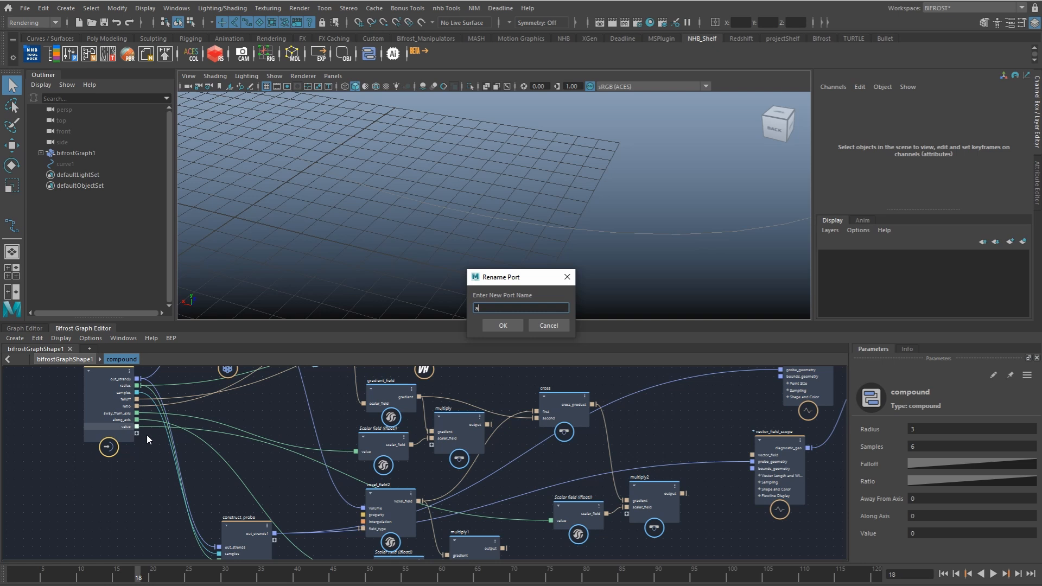
type("around_axis")
key("Return")
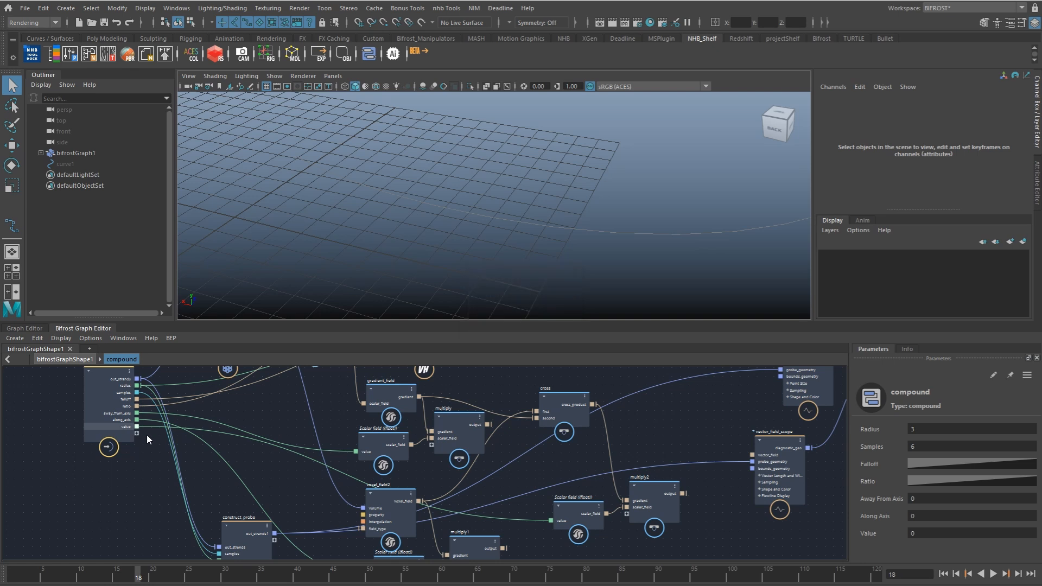
Step: Stack the three multiply nodes in one column to the right of the field nodes
middle_click_drag(481, 427, 473, 395)
middle_click_drag(508, 427, 481, 428)
scroll(483, 434, "down", 1)
scroll(477, 442, "down", 1)
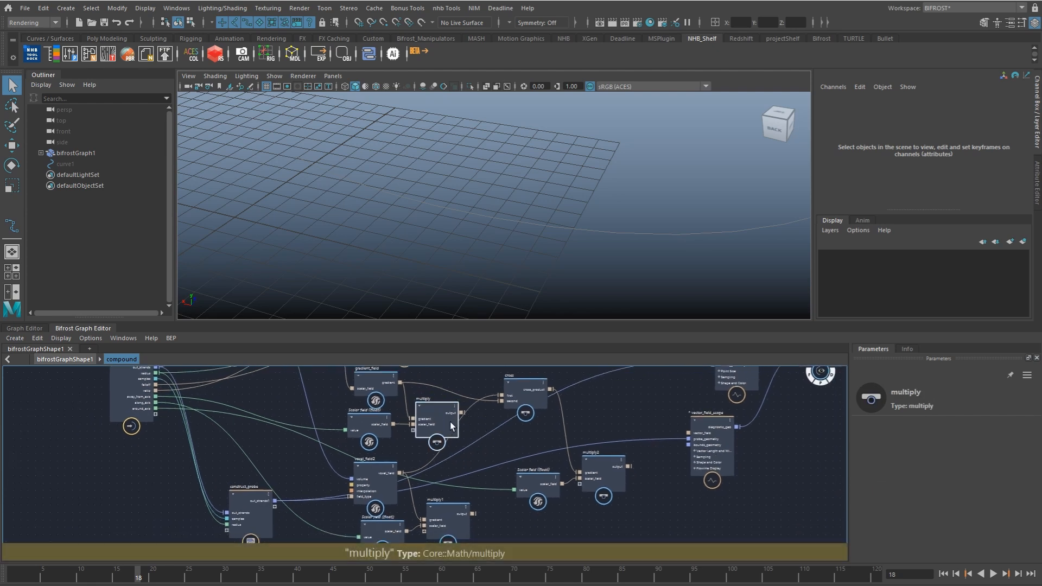
left_click_drag(456, 429, 615, 537)
middle_click_drag(597, 502, 579, 436)
left_click_drag(449, 460, 596, 510)
left_click_drag(580, 437, 611, 437)
Step: Place an add node beside the stacked multiply nodes and connect all three multiply outputs to it
left_click(509, 420)
left_click(596, 445)
type("add")
left_click(545, 448)
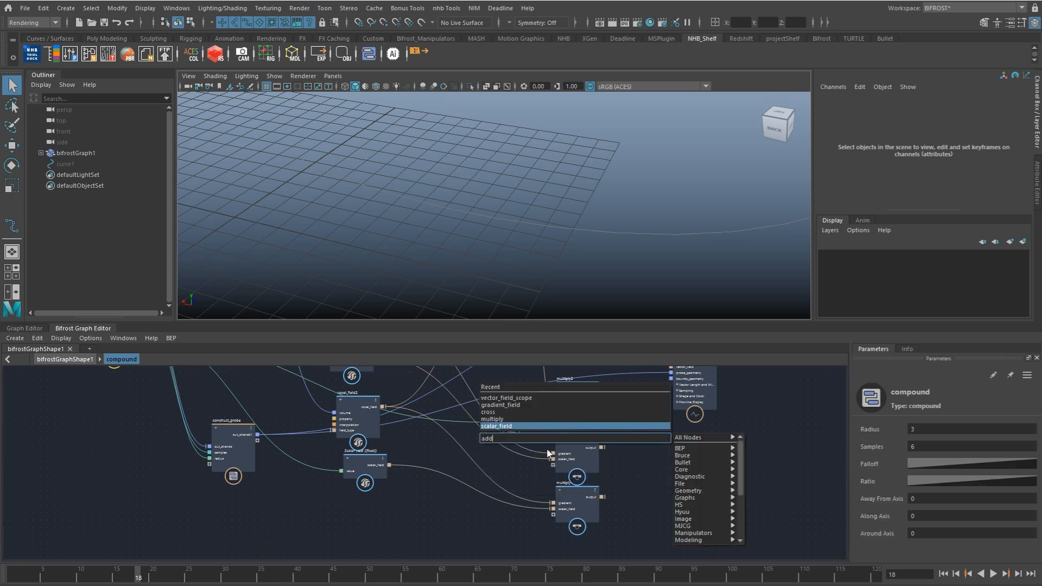
key("Return")
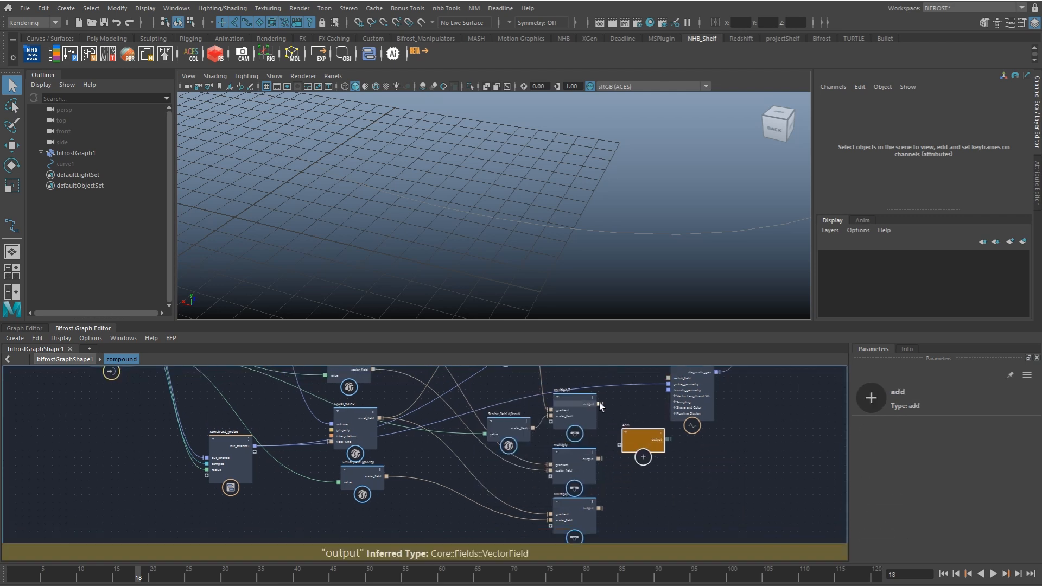
left_click_drag(601, 458, 619, 452)
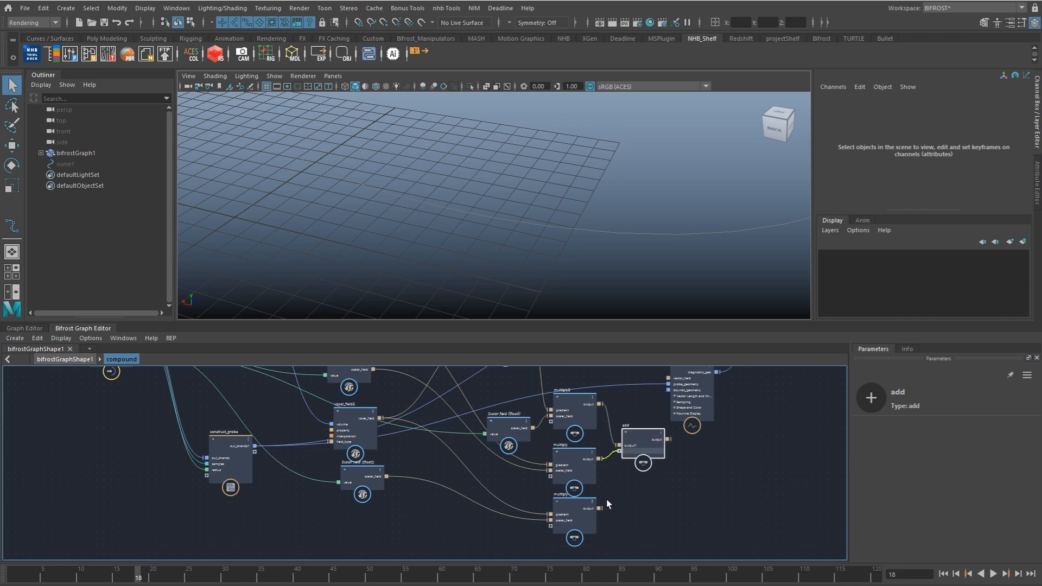
left_click_drag(599, 507, 621, 459)
Step: Tidy the node layout around the add node, its multiply inputs and vector_field_scope
middle_click_drag(690, 425, 573, 510, "alt")
left_click_drag(579, 483, 640, 471)
middle_click_drag(723, 412, 659, 454, "alt")
left_click_drag(620, 428, 733, 462)
left_click_drag(547, 438, 602, 413)
middle_click_drag(547, 506, 585, 434, "alt")
left_click(505, 493)
middle_click_drag(507, 491, 575, 459, "alt")
Step: Add another multiply node for scaling the summed vector field
left_click(611, 441)
key("Tab")
type("mlti")
key("ctrl+a")
type("multi")
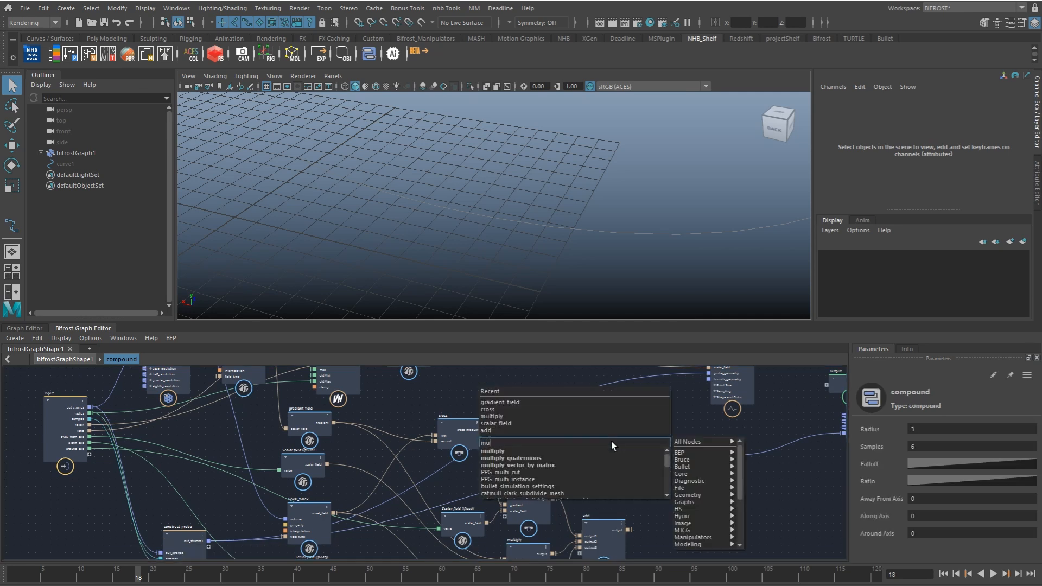
key("Down")
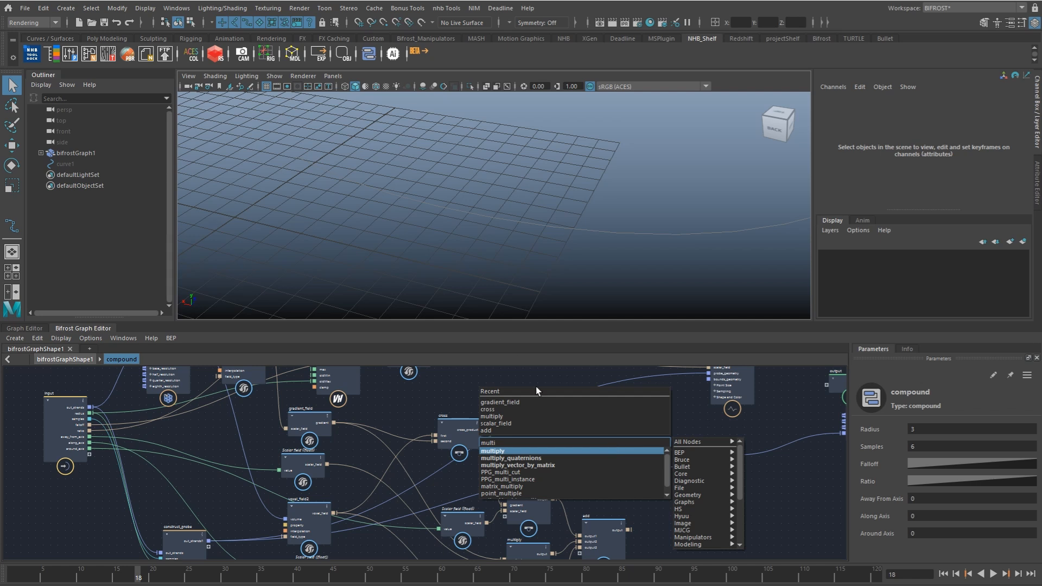
key("Return")
Step: Position the new multiply node and connect the out_field outputs of both fcurve_field nodes to it
middle_click_drag(532, 400, 537, 454, "alt")
left_click_drag(620, 518, 606, 470)
middle_click_drag(506, 433, 537, 470, "alt")
left_click_drag(469, 379, 620, 518)
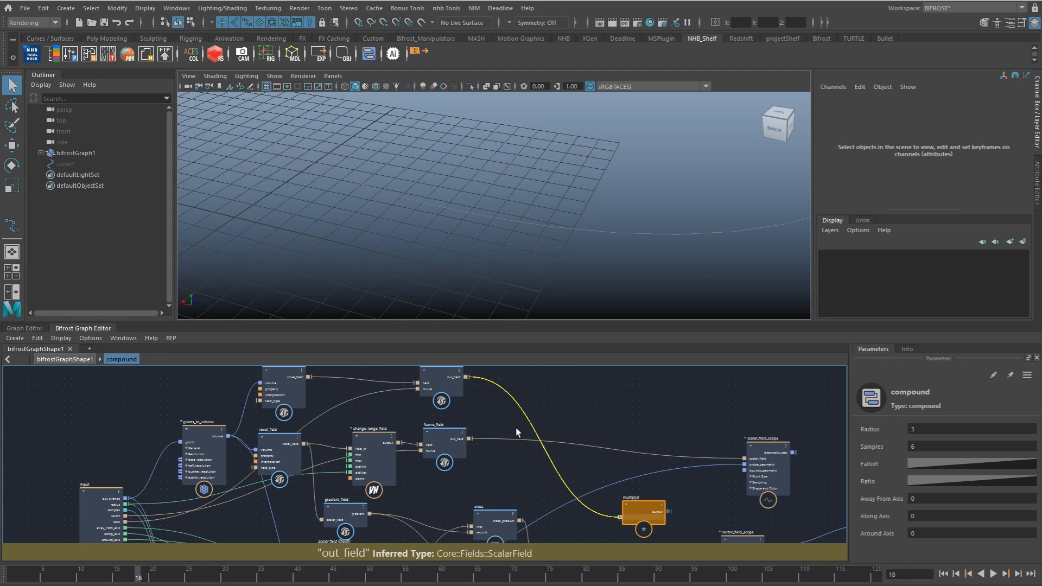
left_click_drag(471, 437, 618, 520)
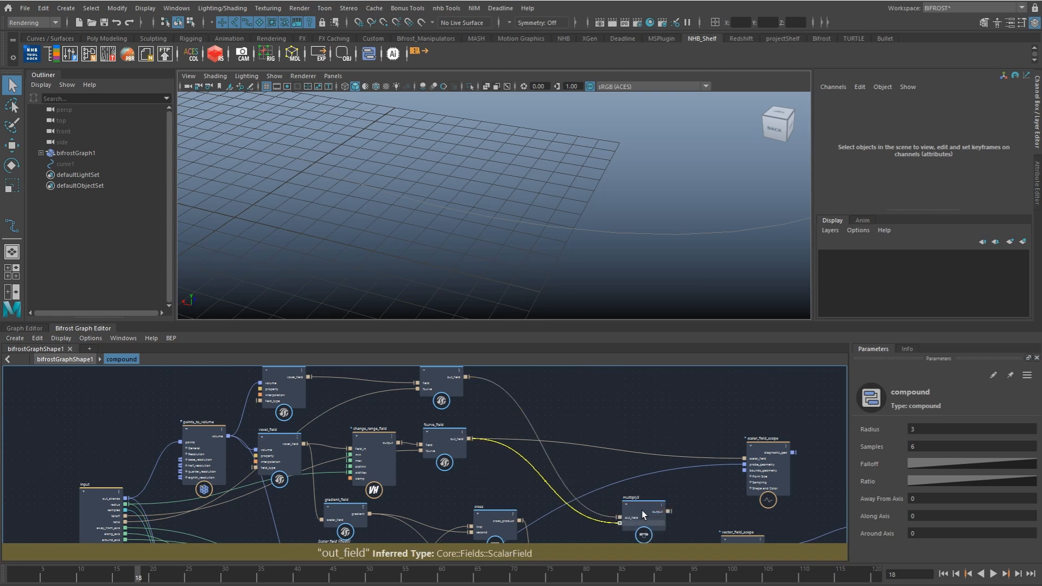
Step: Place the new multiply node beside add, move vector_field_scope clear, and connect add's output to the multiply
middle_click_drag(605, 503, 538, 425)
left_click(570, 437)
left_click_drag(572, 450, 635, 488)
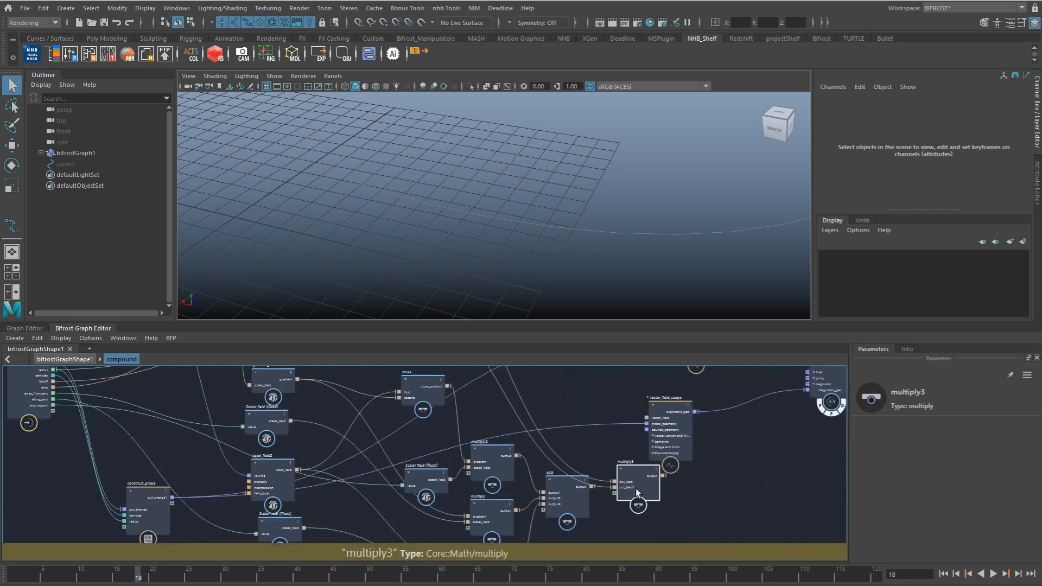
left_click_drag(571, 494, 571, 506)
left_click_drag(666, 432, 670, 408)
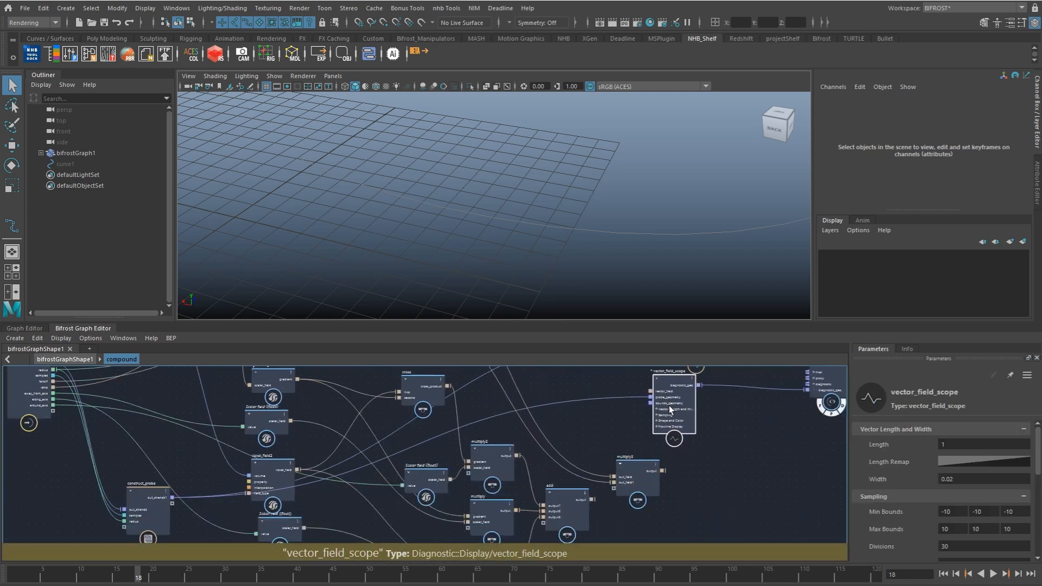
left_click_drag(593, 499, 656, 480)
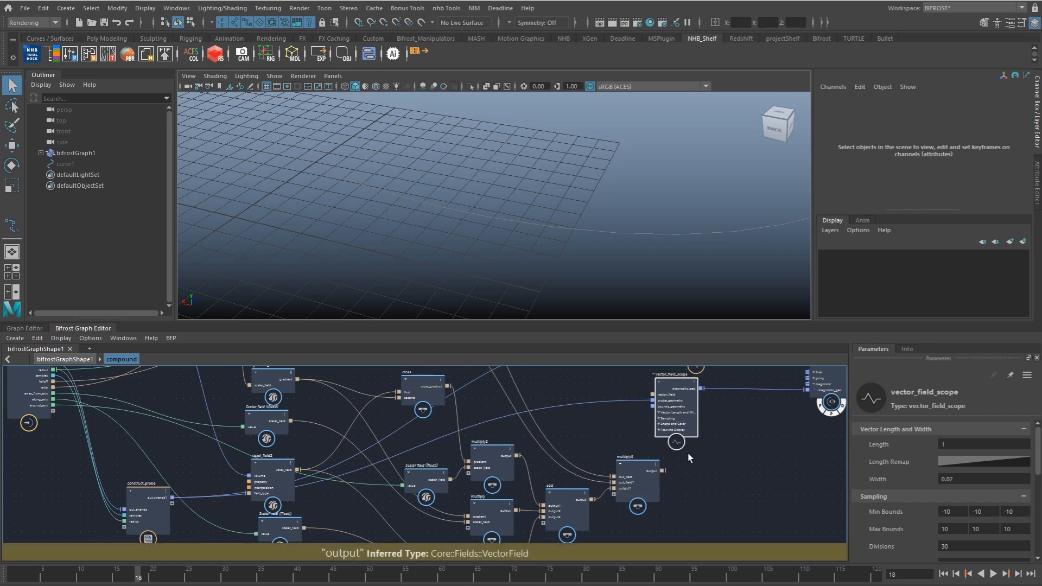
Step: Connect the final multiply's output to vector_field_scope's vector_field, tidy the end nodes, and return to the bifrostGraphShape1 level
middle_click_drag(673, 465, 644, 486)
left_click_drag(633, 493, 688, 451)
scroll(622, 418, "down", 2)
right_click_drag(658, 415, 669, 415, "alt")
middle_click_drag(661, 415, 610, 426, "alt")
right_click_drag(665, 424, 681, 426, "alt")
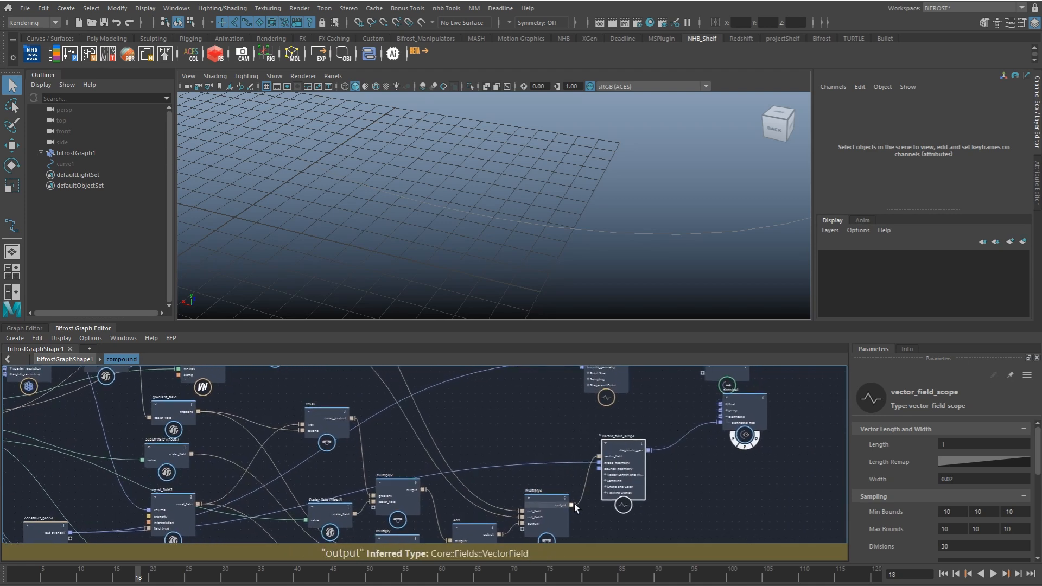
middle_click_drag(600, 423, 572, 477, "alt")
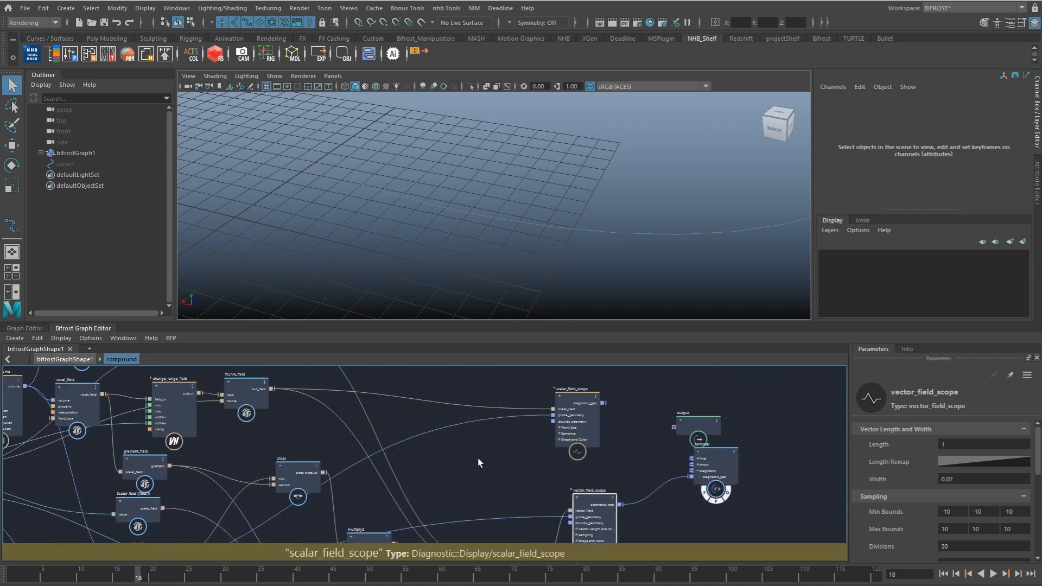
left_click(76, 358)
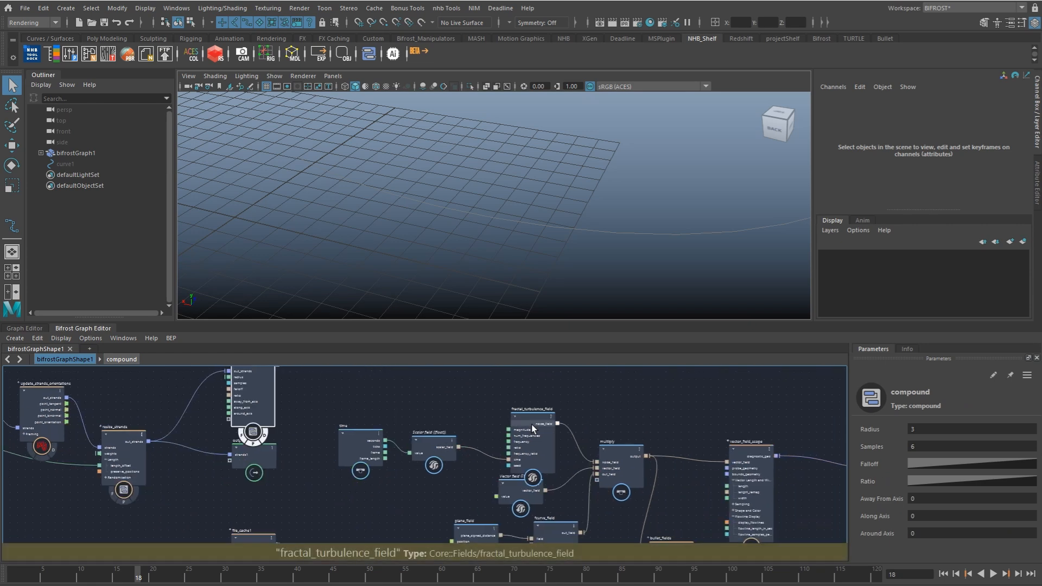
Step: Open the compound's Ratio curve and set its points to Linear interpolation
left_click(928, 498)
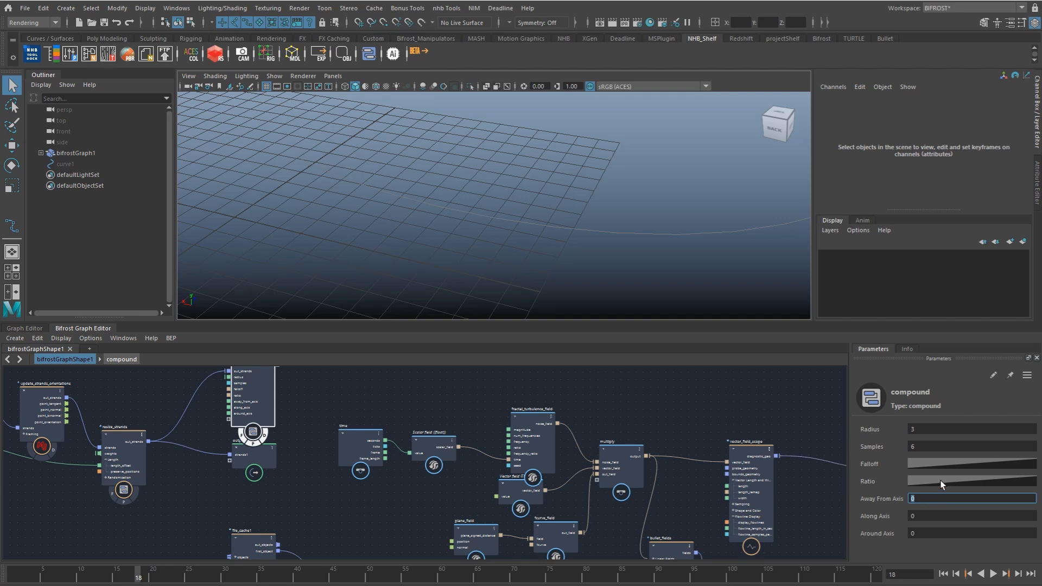
left_click(941, 485)
left_click(910, 342)
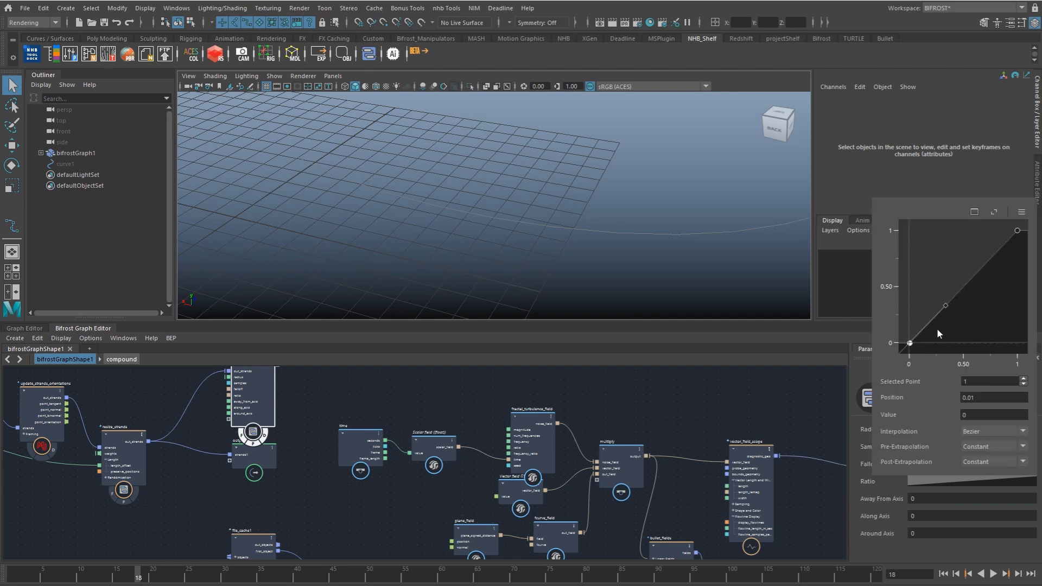
left_click(1017, 231, "shift")
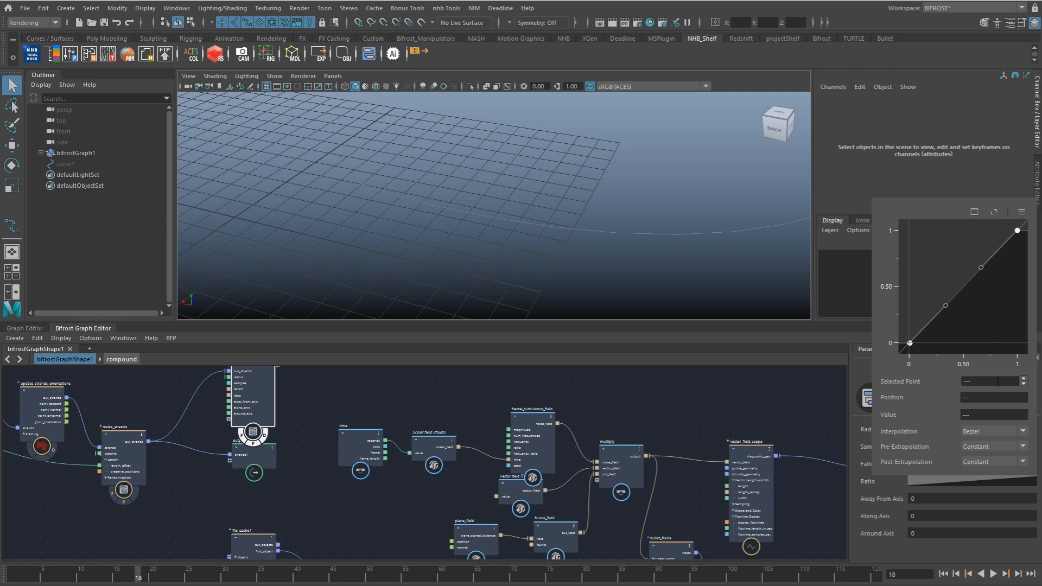
left_click(993, 431)
left_click(984, 454)
left_click(916, 344)
left_click(911, 342)
Step: Set the Ratio curve's first point to position 0 and value 1, and close the curve editor
double_click(987, 398)
type("1")
key("Tab")
left_click(980, 395)
type("0")
key("Return")
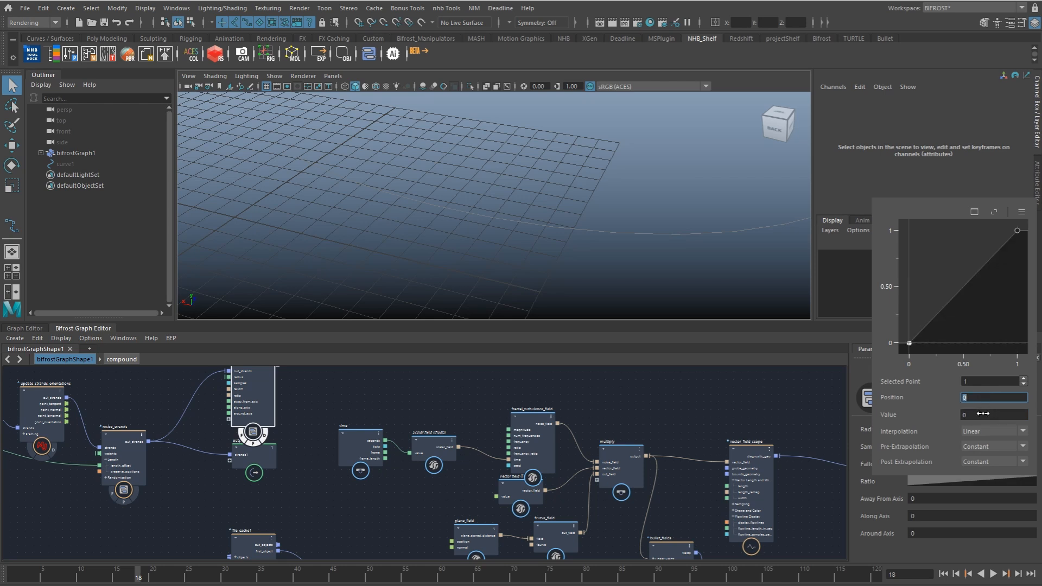
left_click(985, 412)
type("1")
key("Return")
left_click(858, 519)
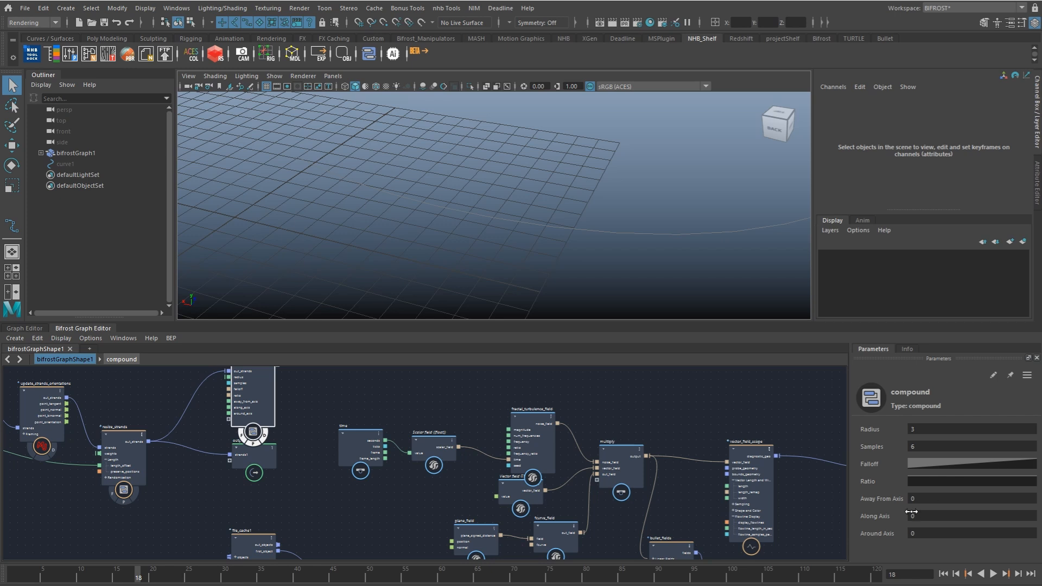
Step: Raise the compound's Along Axis to 1.663 and check the vectors, and set its Radius to 3.06
left_click(940, 499)
key("Tab")
type("1")
left_click_drag(559, 195, 602, 235, "alt")
left_click_drag(923, 514, 978, 523, "ctrl")
left_click_drag(543, 248, 490, 239, "alt")
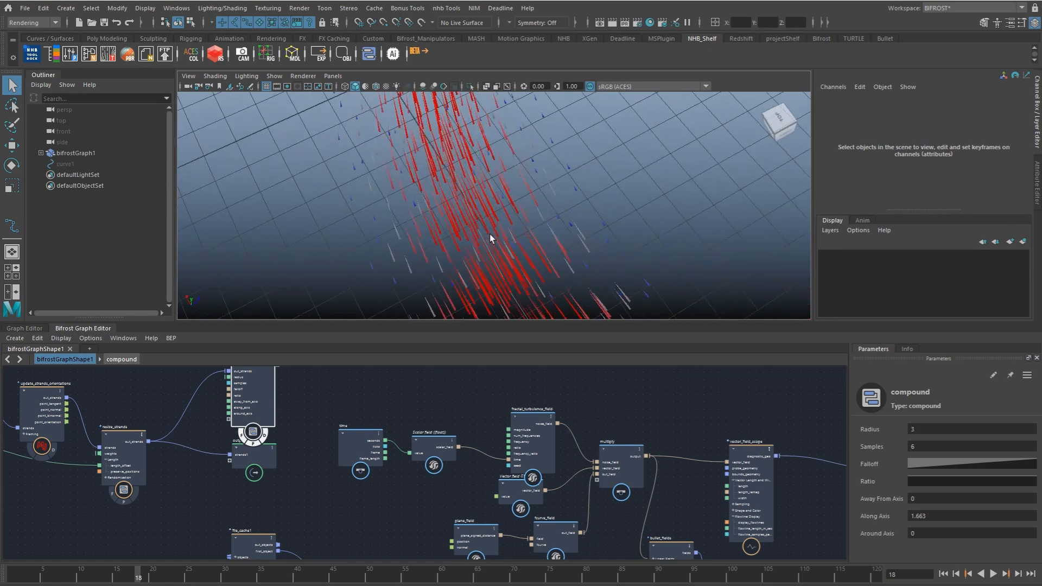
left_click_drag(587, 203, 576, 183, "alt")
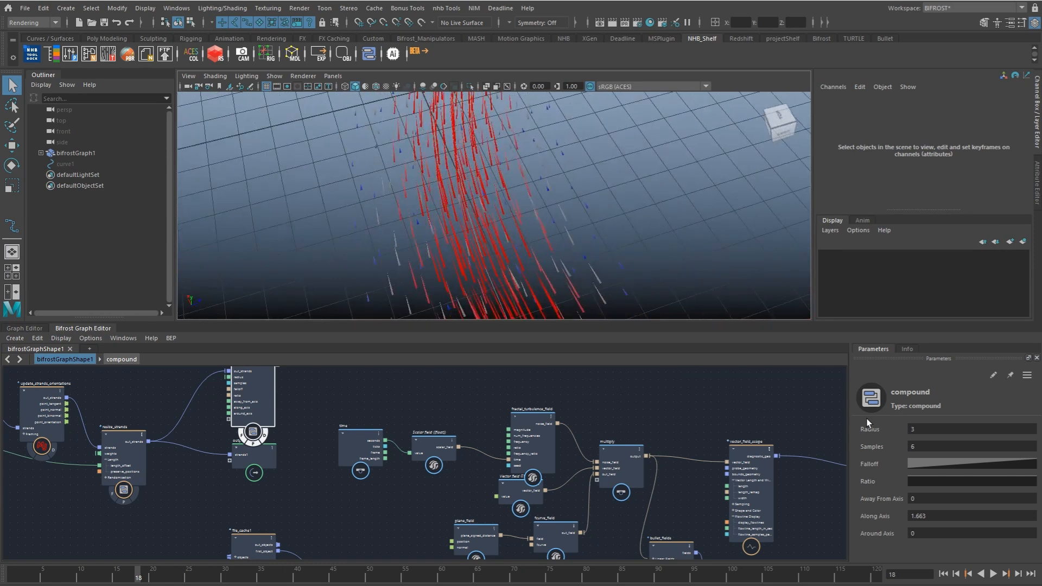
left_click_drag(896, 427, 921, 400)
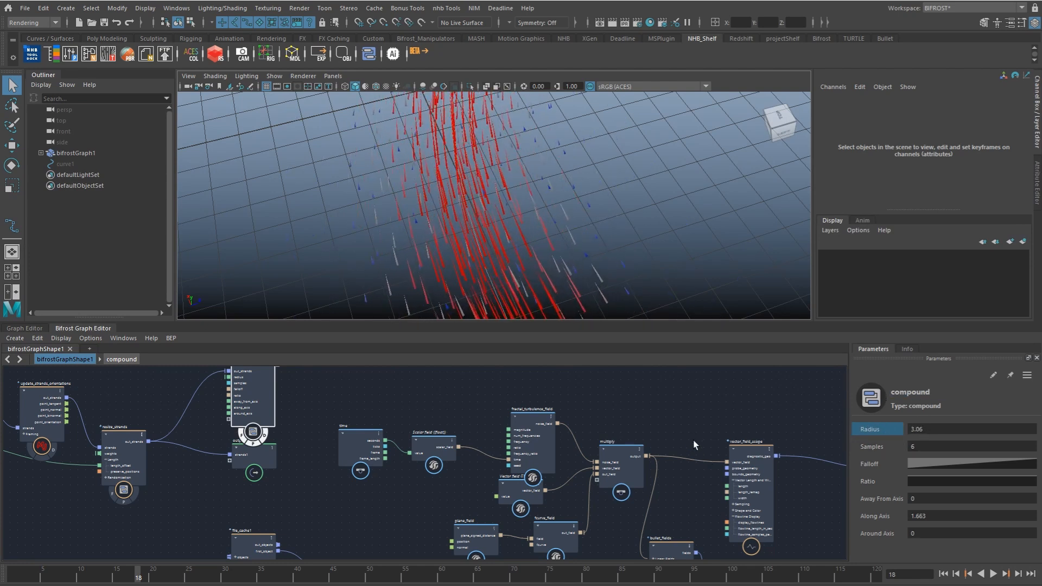
Step: Test the axis controls and set Away From Axis to 0.2087, Along Axis to 0.539 and Around Axis to 0.5844
left_click(928, 517)
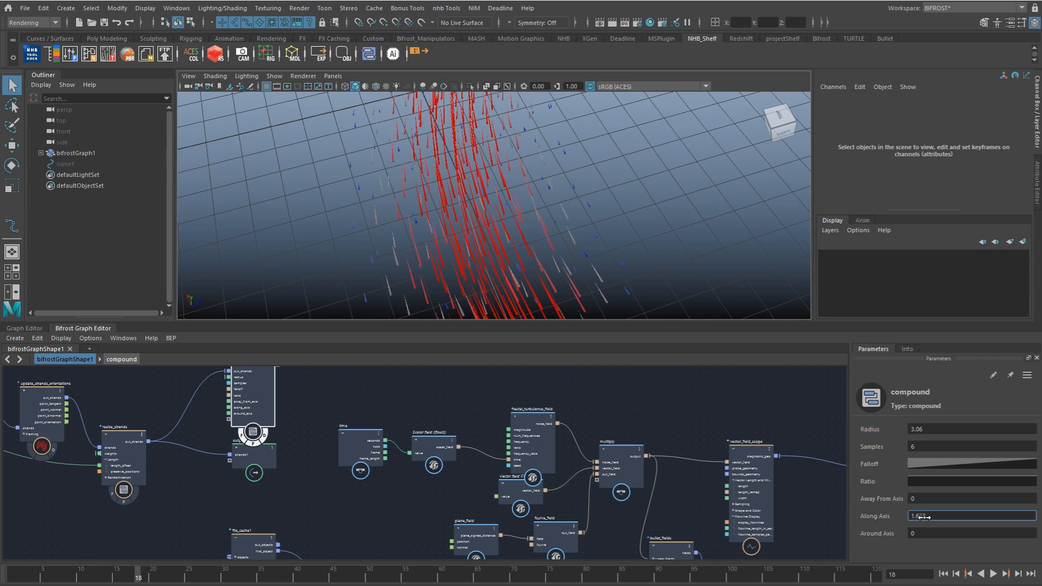
left_click_drag(906, 502, 947, 499)
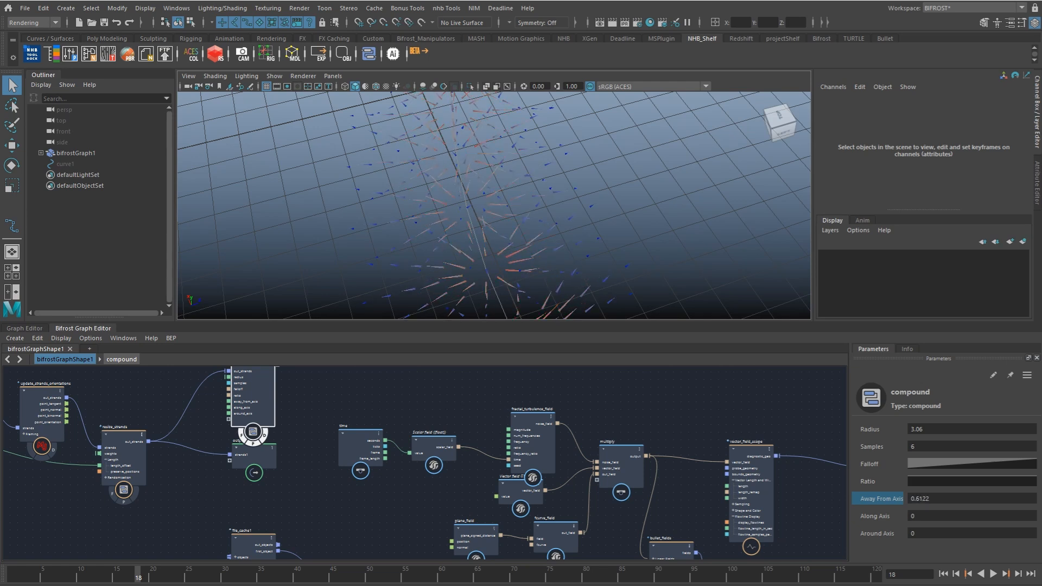
double_click(927, 501)
type("0")
left_click_drag(901, 534, 961, 500)
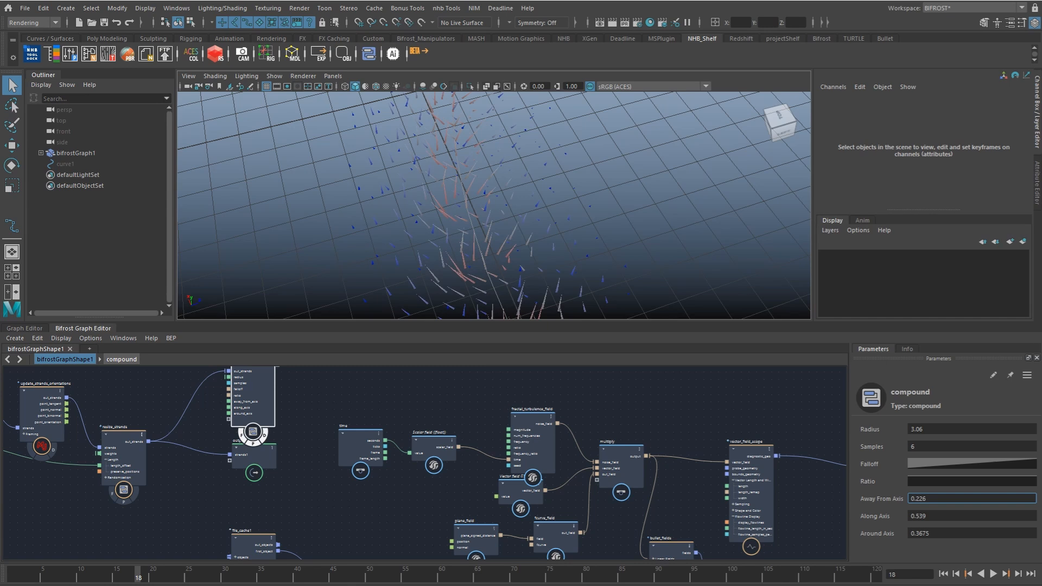
left_click_drag(926, 533, 936, 534)
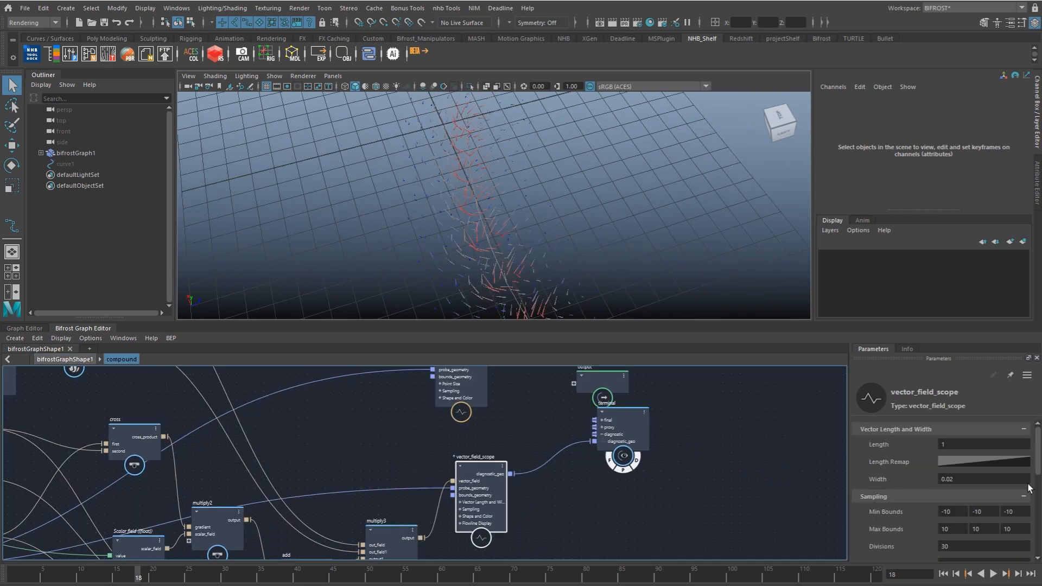
Step: Inside the compound, display flowlines on vector_field_scope and increase the flowline length
left_click_drag(1037, 467, 1037, 547)
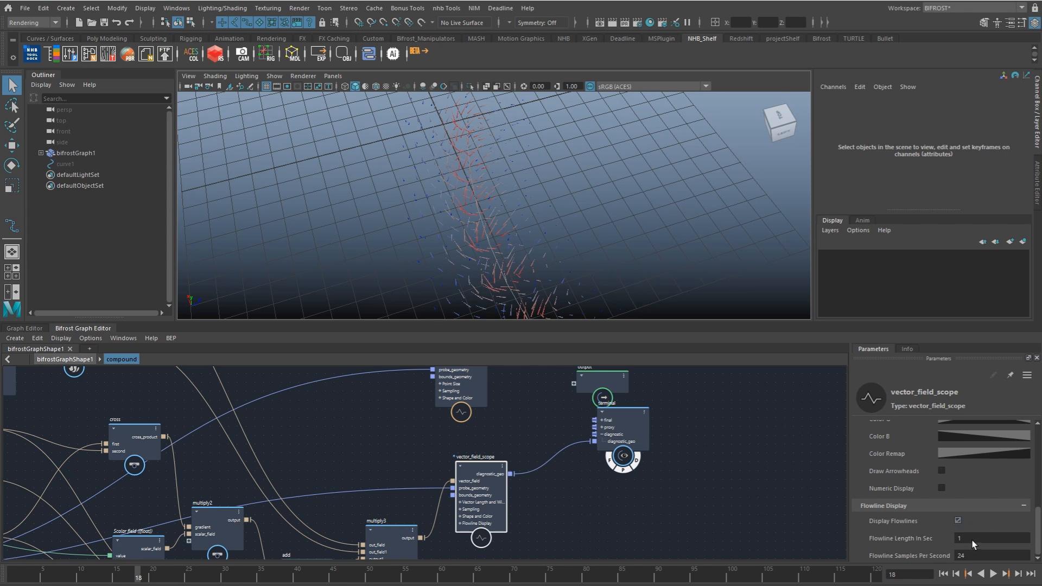
left_click_drag(917, 538, 1041, 536)
scroll(600, 260, "down", 5)
left_click_drag(599, 260, 570, 239, "alt")
Step: Rearrange the scalar_field_scope, terminal and output nodes, and connect the final multiply's vector field to the compound's output
middle_click_drag(528, 444, 490, 476)
scroll(540, 483, "down", 2)
left_click_drag(568, 474, 565, 500)
left_click_drag(557, 440, 601, 432)
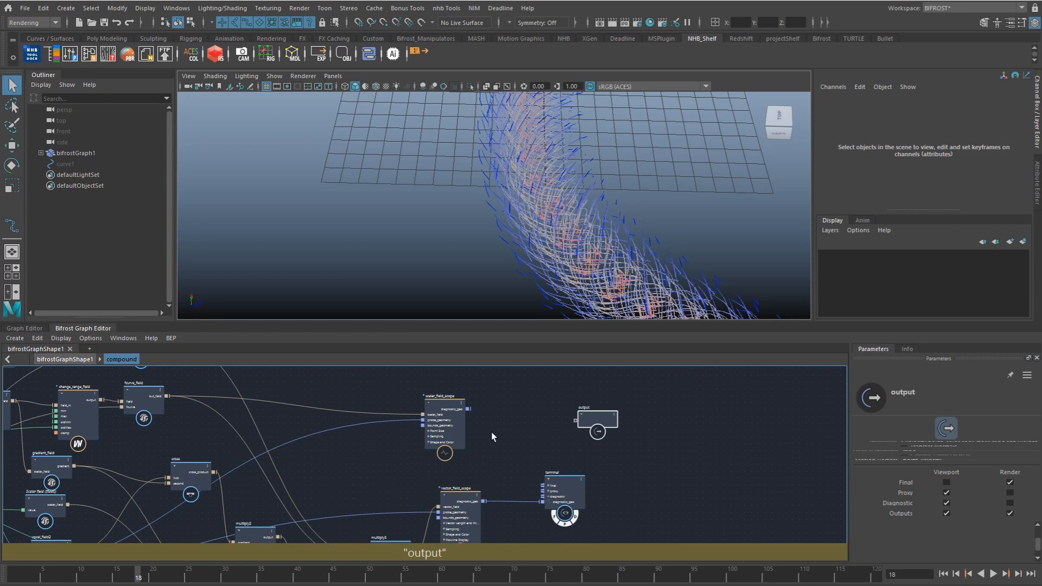
left_click_drag(451, 431, 487, 432)
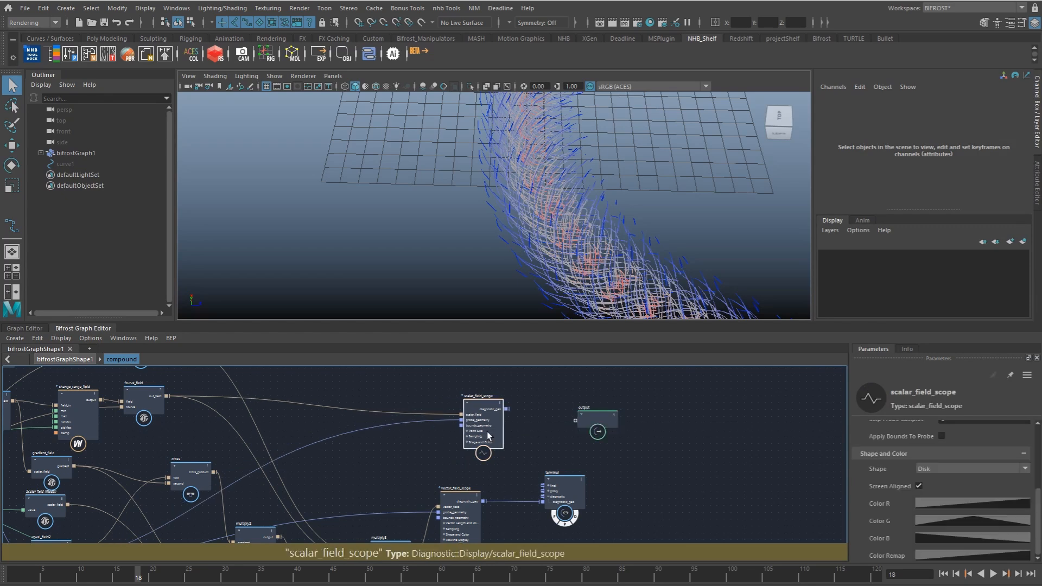
left_click(516, 511)
middle_click_drag(507, 509, 506, 447)
left_click_drag(420, 489, 523, 450)
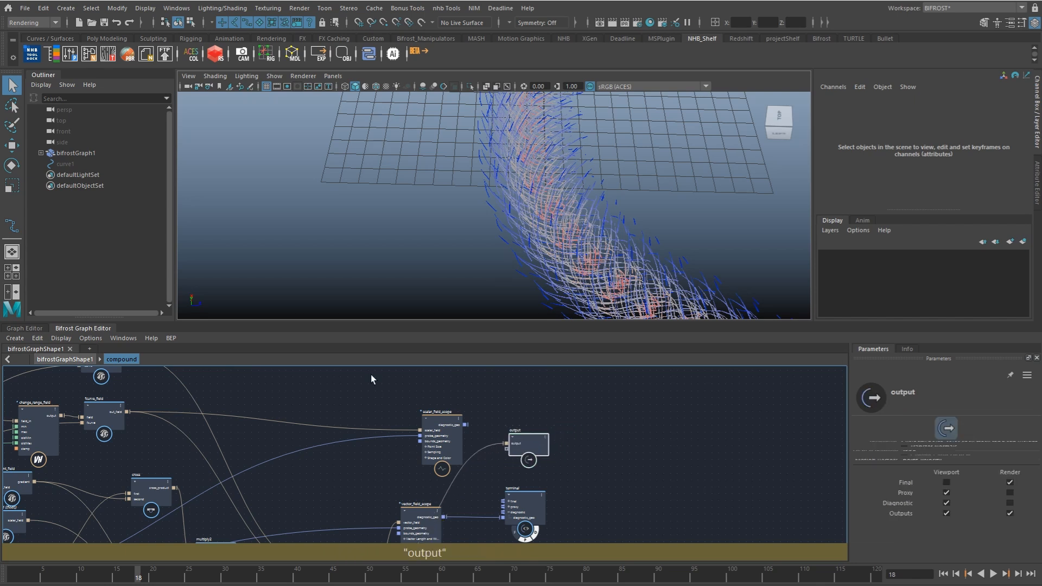
Step: Return to the bifrostGraphShape1 level and rename the compound as curve_field
left_click(85, 359)
middle_click_drag(512, 383, 476, 415)
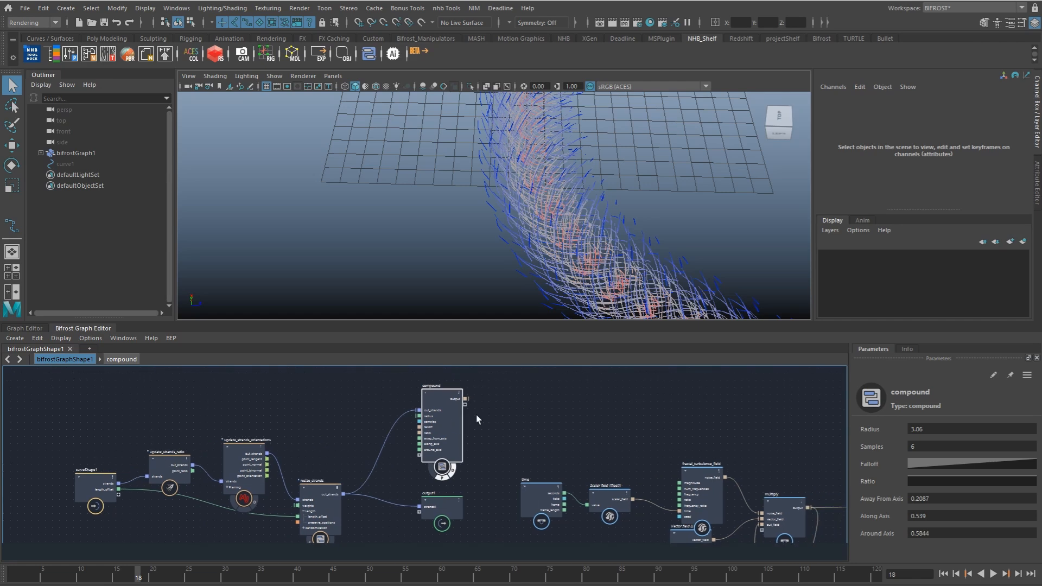
double_click(435, 387)
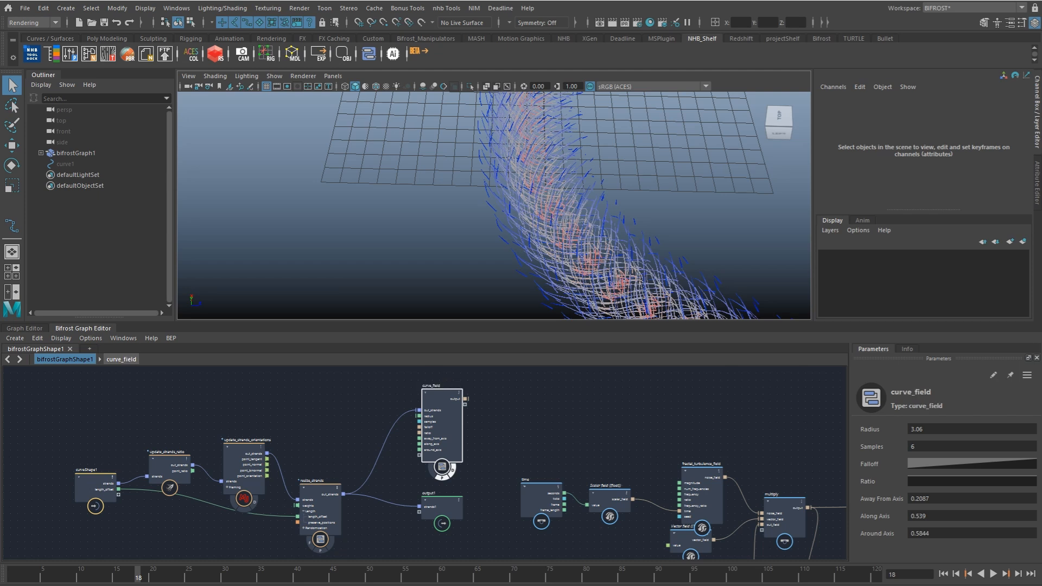
mouse_move(543, 394)
middle_mouse_down()
mouse_move(477, 390)
mouse_move(498, 386)
middle_mouse_up()
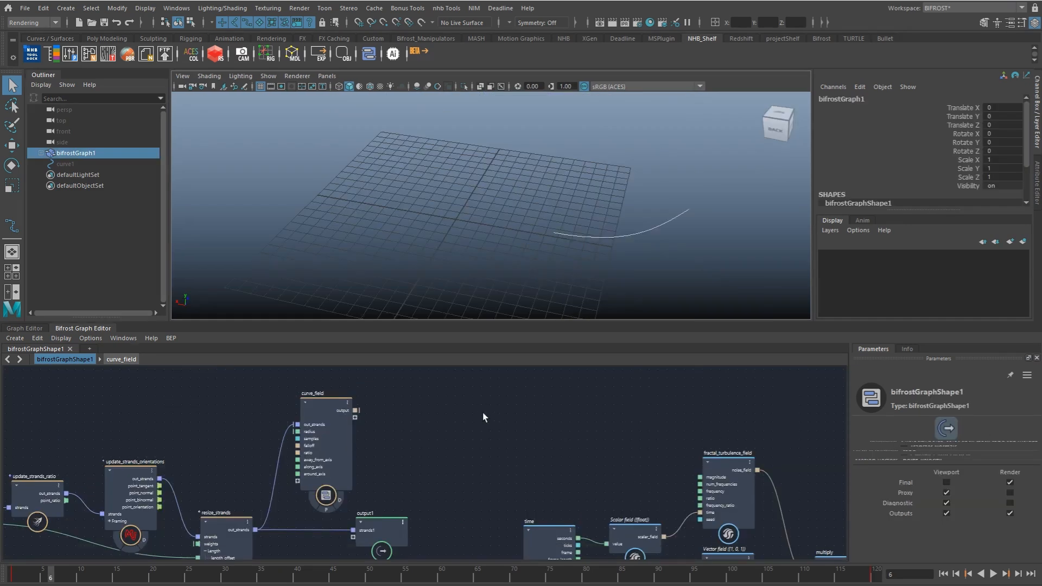
middle_click_drag(341, 445, 337, 440)
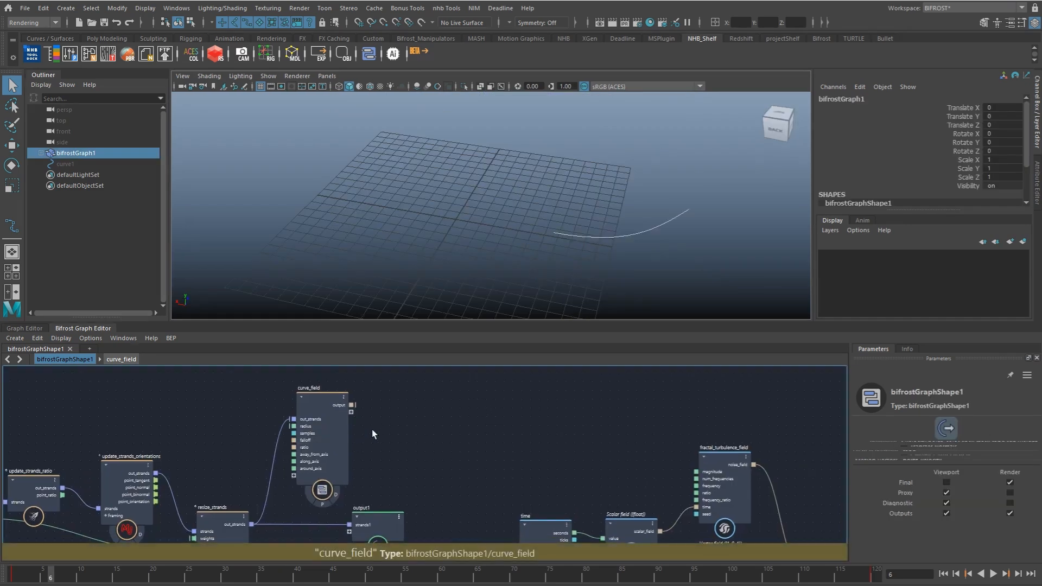
Step: Move curve_field away from the resize_strands node and play back the timeline
left_click_drag(327, 431, 431, 432)
key("alt+v")
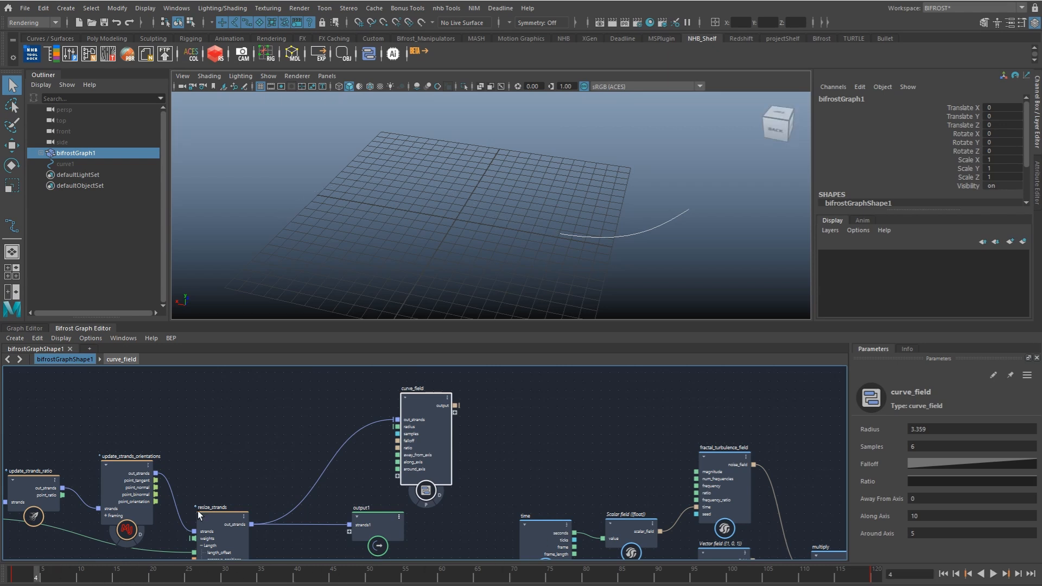
scroll(504, 413, "down", 2)
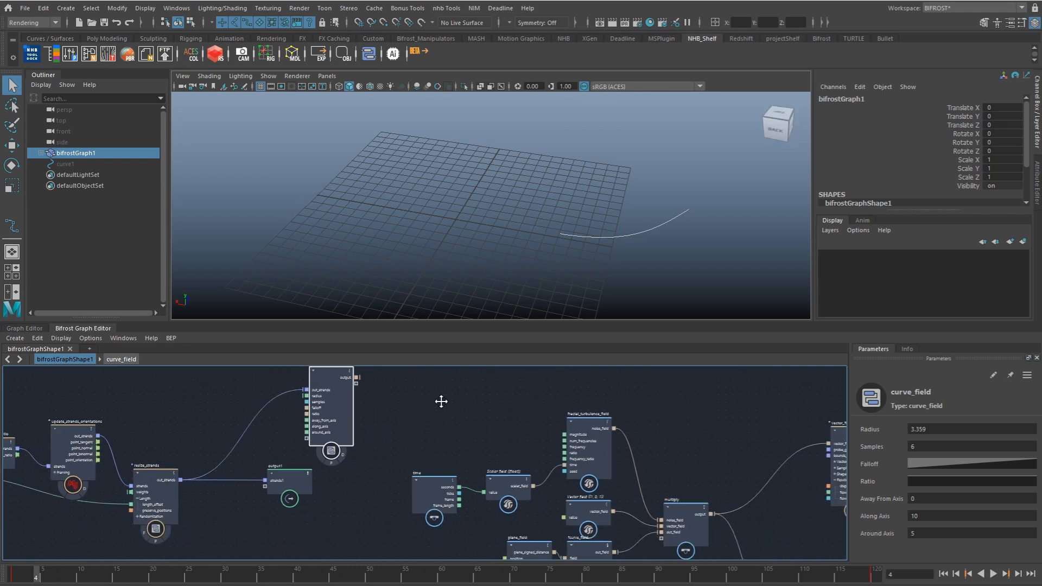
Step: Move the curve_field node down to free space below plane_field and fcurve_field
left_click_drag(327, 391, 414, 464)
middle_click_drag(414, 465, 350, 382, "alt")
left_click_drag(350, 382, 517, 500)
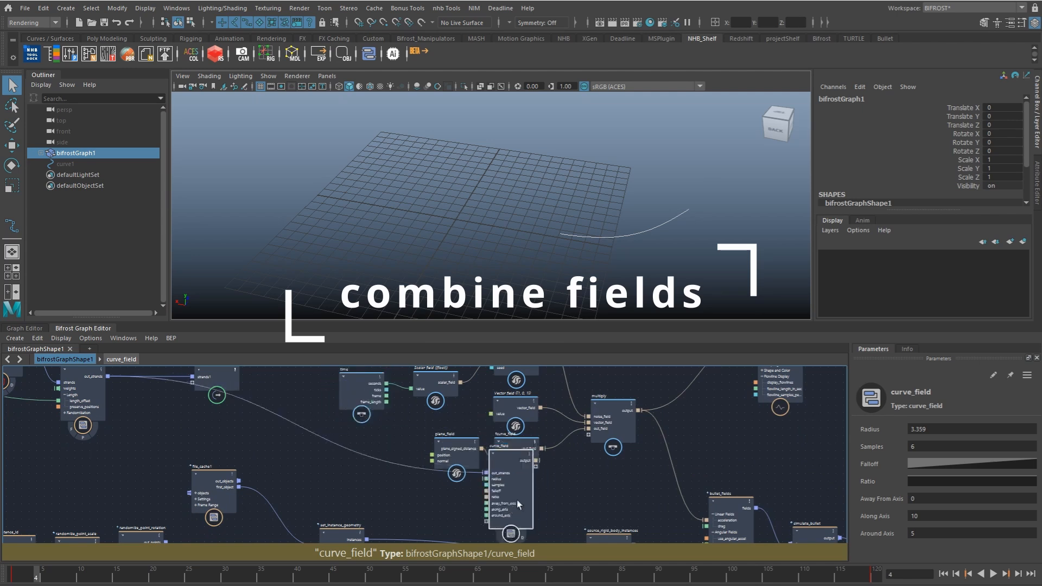
middle_click_drag(516, 499, 473, 445, "alt")
left_click_drag(473, 445, 479, 488)
scroll(483, 482, "down", 2)
middle_click_drag(496, 451, 485, 510, "alt")
Step: Select the turbulence field nodes through multiply and move them up, clear of curve_field
left_click_drag(350, 493, 542, 376)
middle_click_drag(546, 440, 515, 466, "alt")
left_click_drag(518, 489, 499, 382)
middle_click_drag(524, 432, 521, 369, "alt")
left_click_drag(435, 507, 408, 409)
middle_click_drag(489, 409, 467, 478, "alt")
Step: Create an add node beside curve_field
left_click(445, 490)
key("Tab")
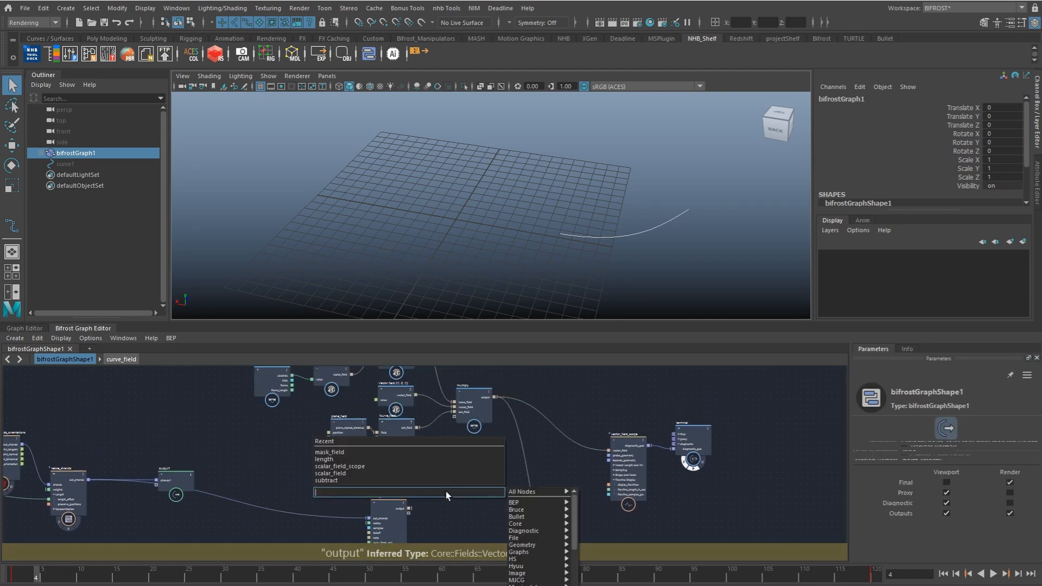
type("add")
key("Return")
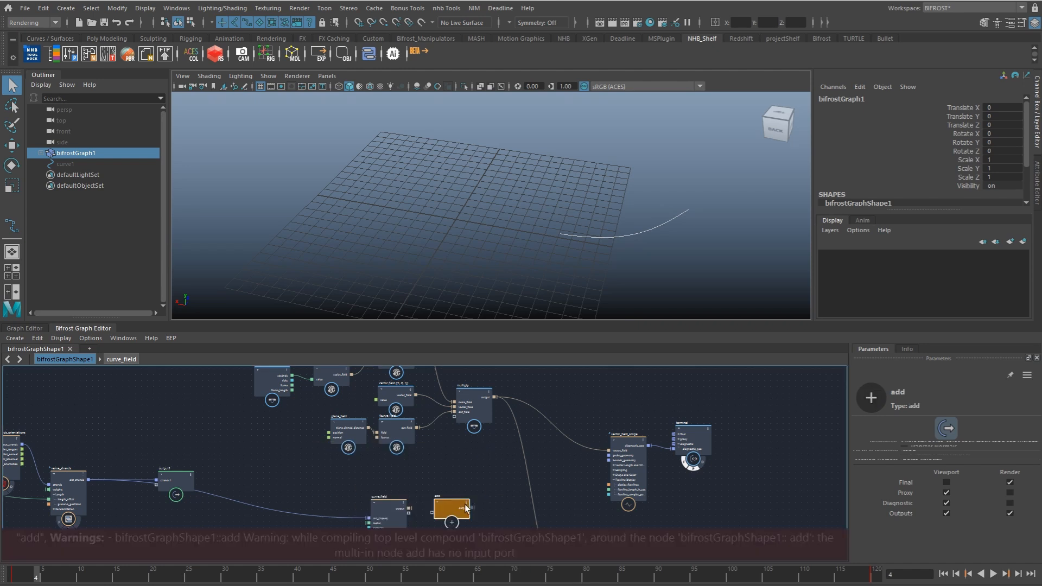
Step: Connect the outputs of multiply and curve_field to add, and feed its output into vector_field_scope's vector_field
scroll(516, 434, "up", 2)
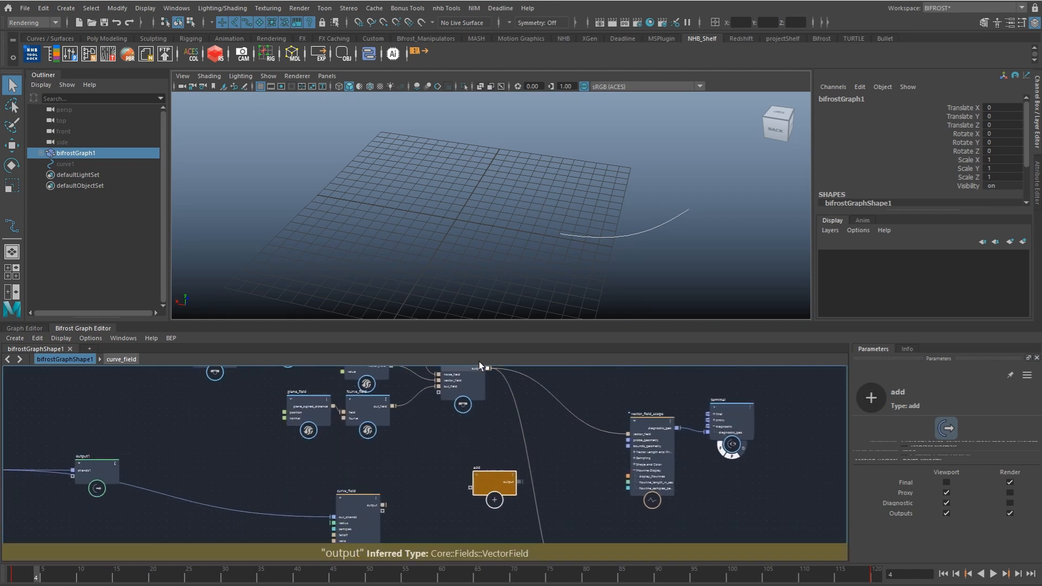
left_click_drag(489, 368, 467, 490)
left_click_drag(383, 505, 630, 433)
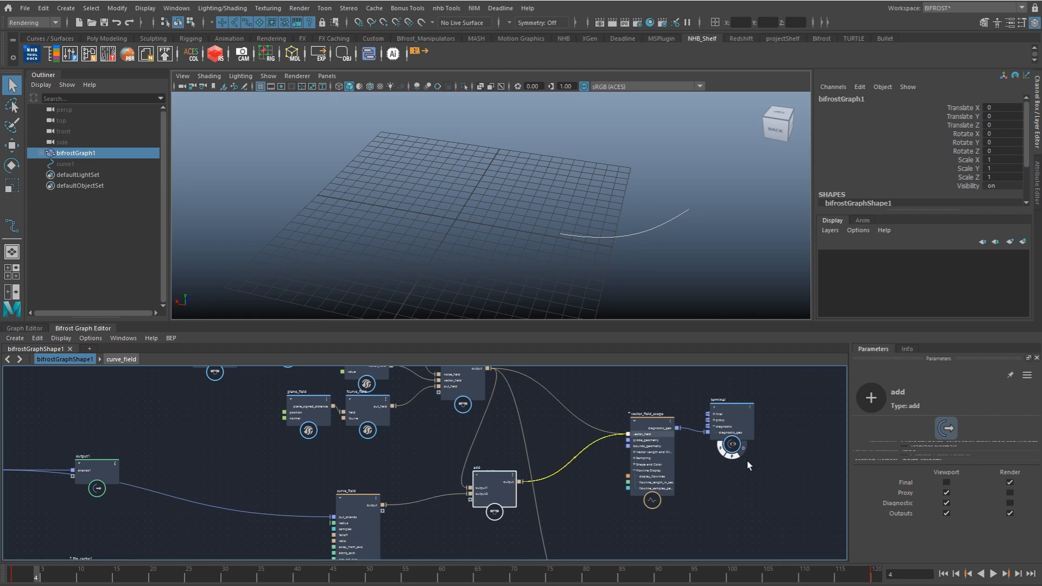
left_click(689, 507)
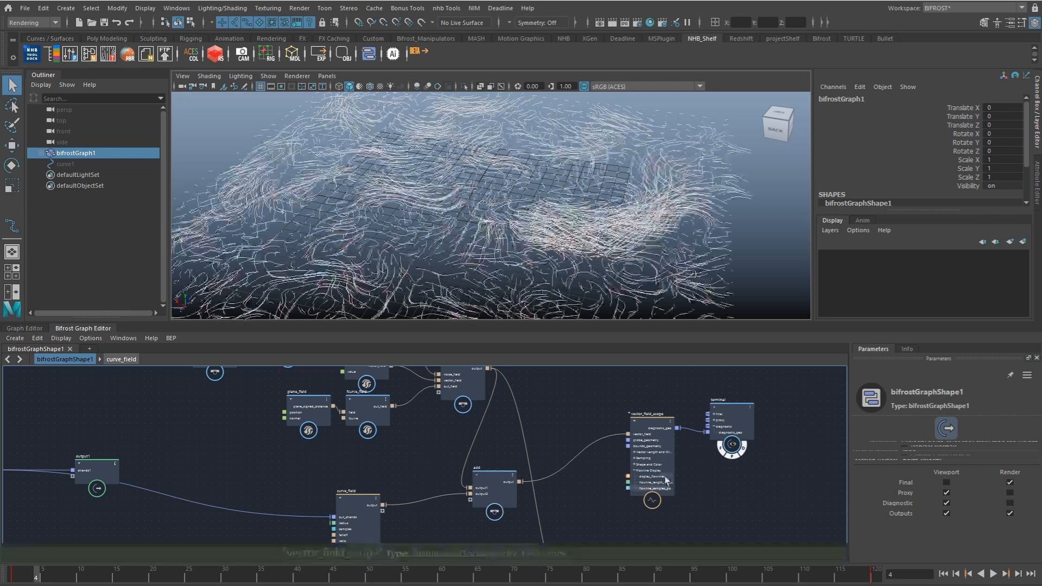
Step: Play back the timeline and examine the combined turbulence and curve field flowlines from different views and frames
left_click(611, 281)
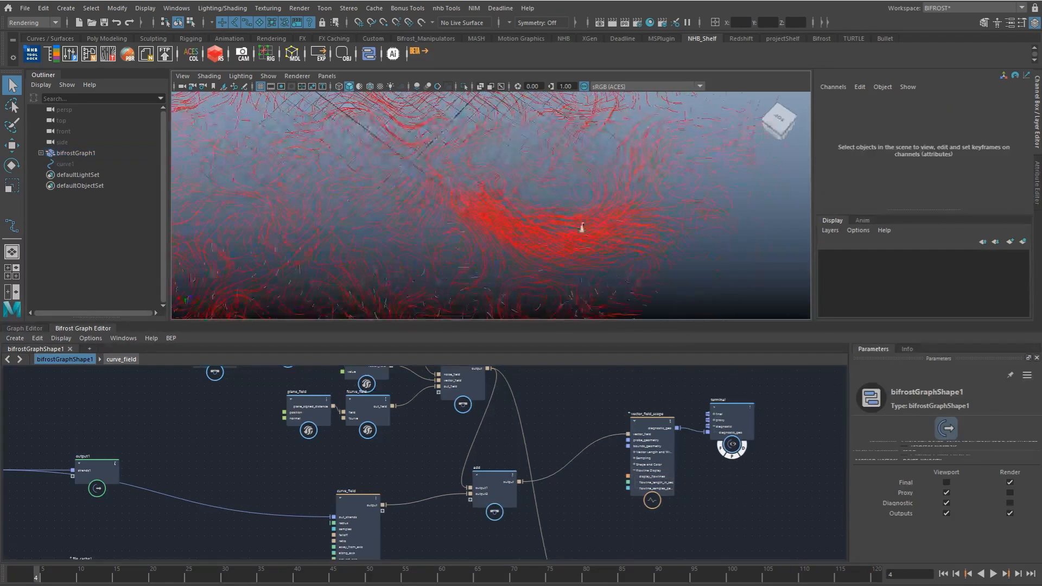
key("alt+v")
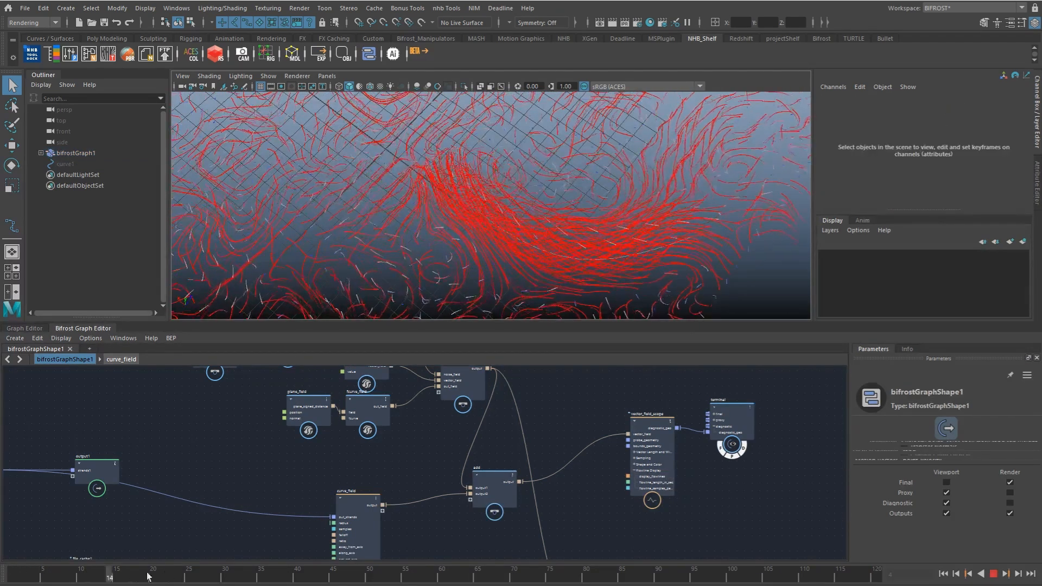
left_click(723, 570)
scroll(438, 235, "down", 4)
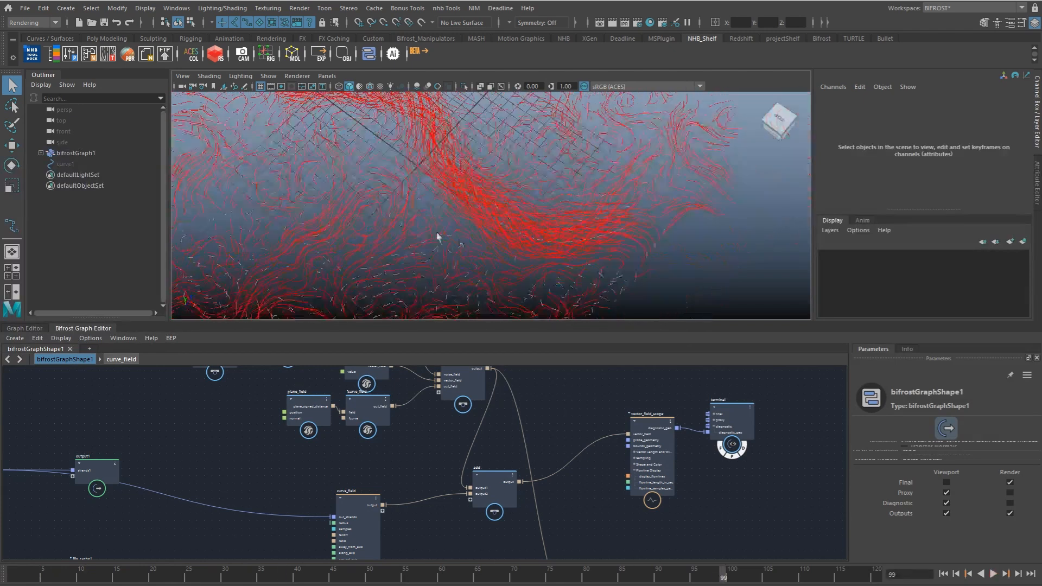
middle_click_drag(438, 235, 465, 276, "alt")
left_click(15, 571)
key("alt+v")
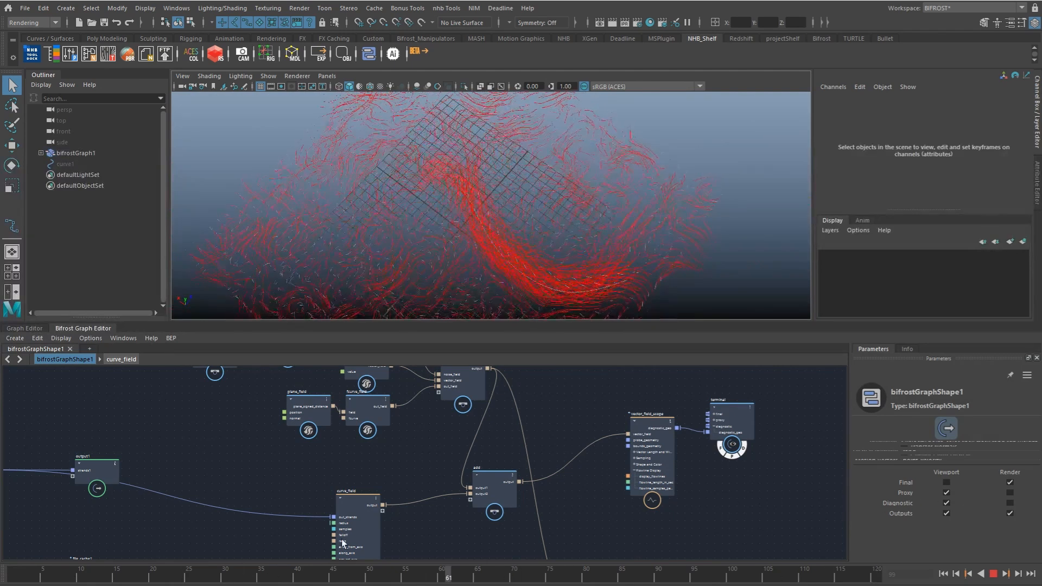
left_click(471, 574)
right_click_drag(437, 293, 511, 256, "alt")
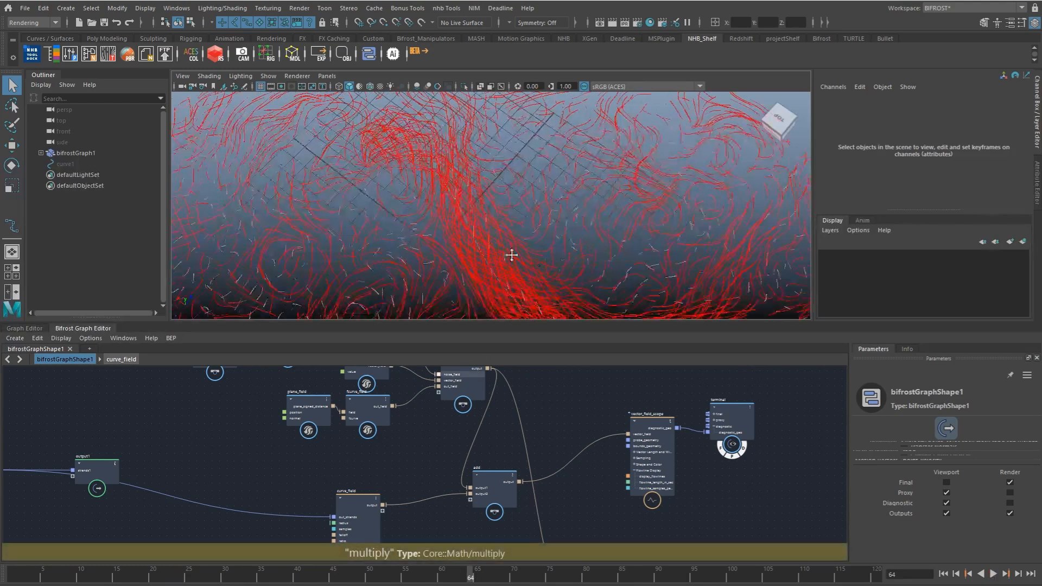
middle_click_drag(512, 256, 574, 263, "alt")
left_click_drag(574, 263, 473, 225, "alt")
Step: Move the add node up, replay the timeline, and shift curve_field further away from add
left_click(510, 480)
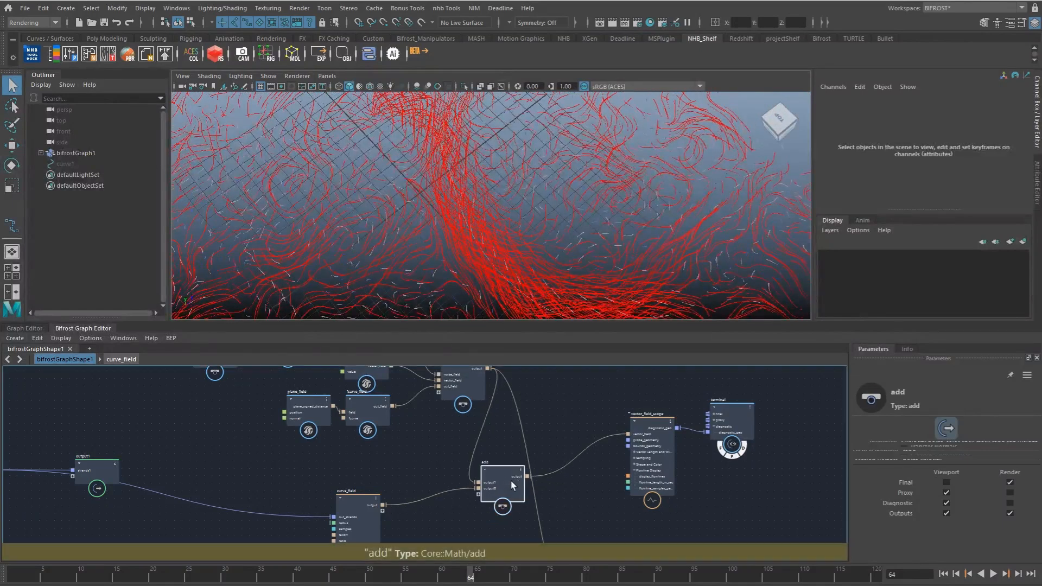
left_click_drag(510, 481, 521, 460)
left_click(31, 575)
key("alt+v")
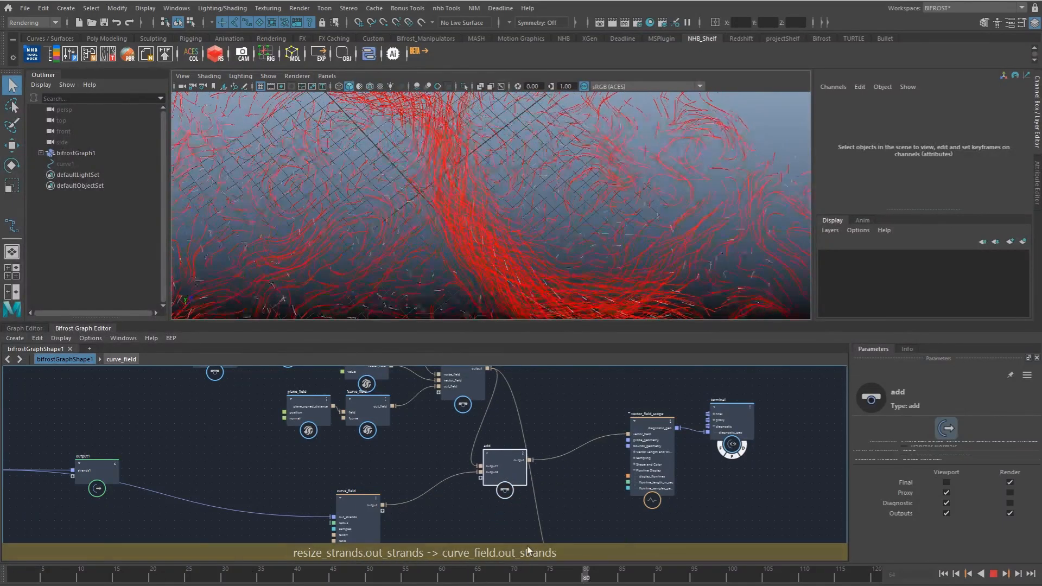
key("Escape")
middle_click_drag(365, 472, 353, 444, "alt")
left_click_drag(342, 503, 302, 489)
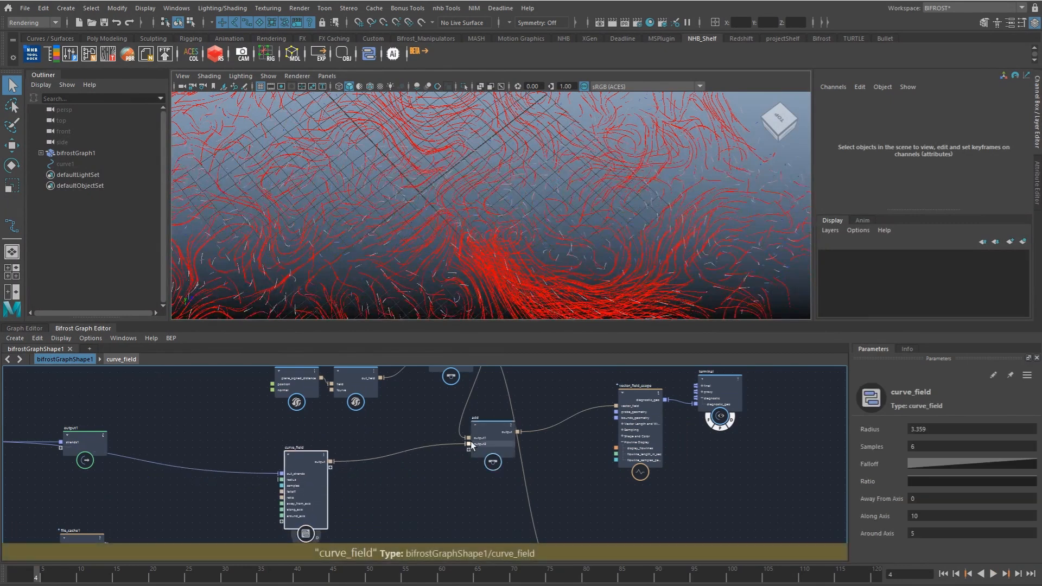
Step: Check the connections running from multiply and curve_field into add, and shift the add node slightly closer to curve_field
left_click_drag(482, 443, 506, 453)
middle_click_drag(450, 451, 477, 515, "alt")
middle_click_drag(476, 471, 493, 511, "alt")
left_click_drag(491, 463, 469, 443)
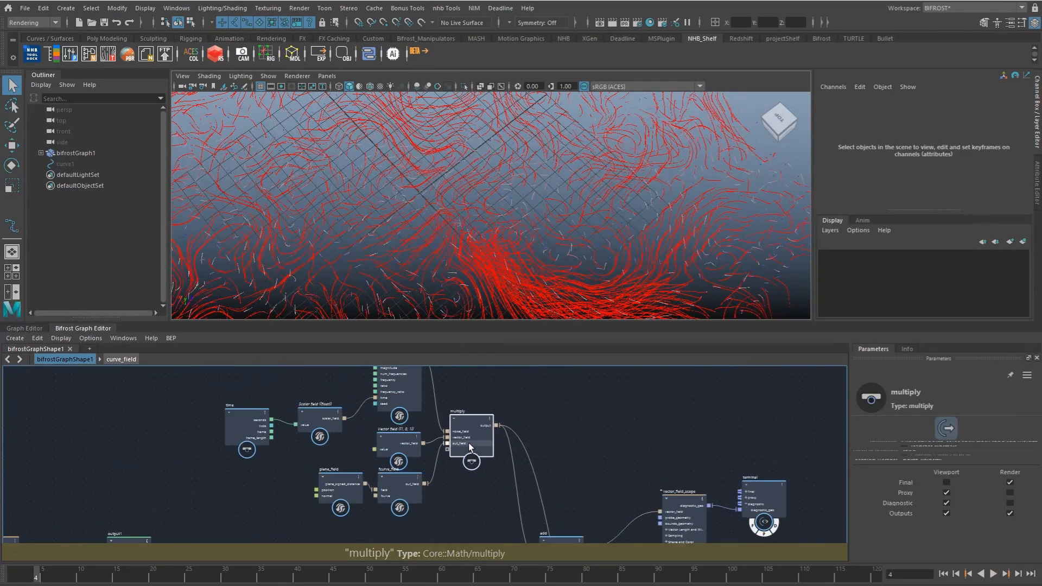
middle_click_drag(501, 487, 484, 422, "alt")
left_click_drag(533, 485, 497, 486)
middle_click_drag(414, 475, 412, 429, "alt")
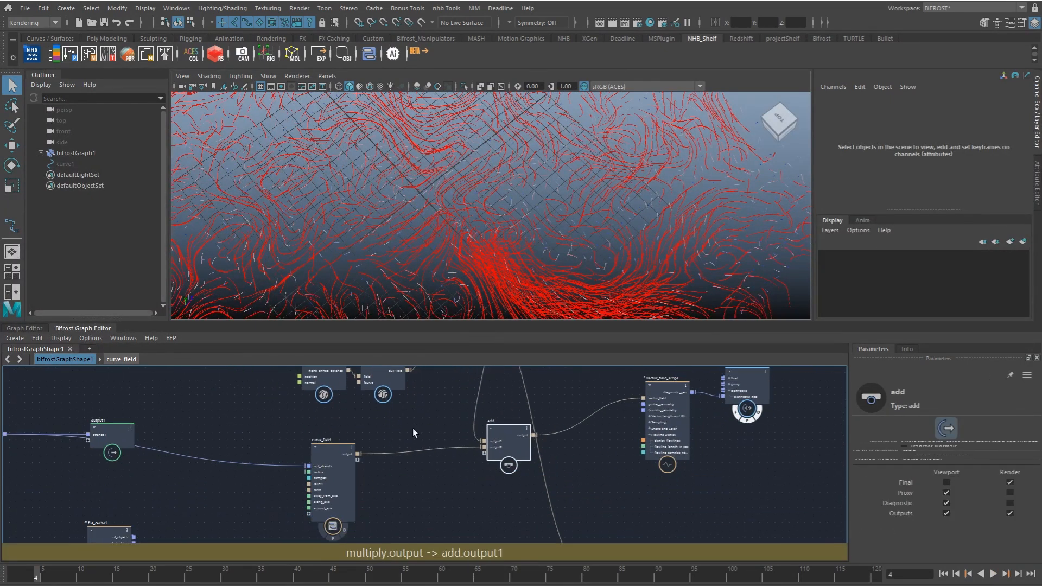
Step: Create a scalar_field_scope node and place it just below vector_field_scope
left_click(397, 476)
middle_click_drag(399, 467, 406, 480, "alt")
middle_click_drag(482, 486, 443, 424, "alt")
key("Tab")
type("sfs")
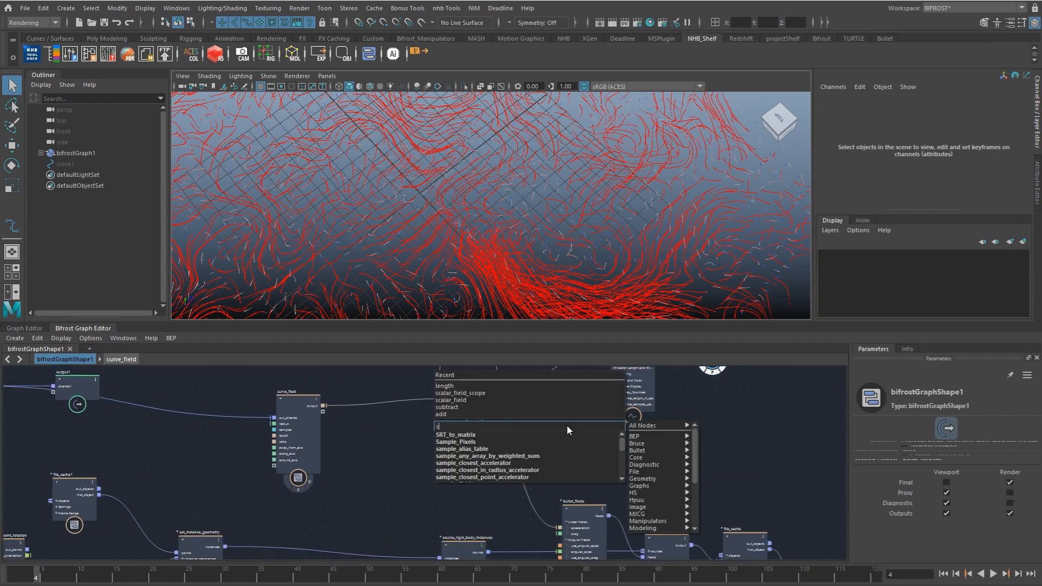
key("Down")
key("Down")
key("Down")
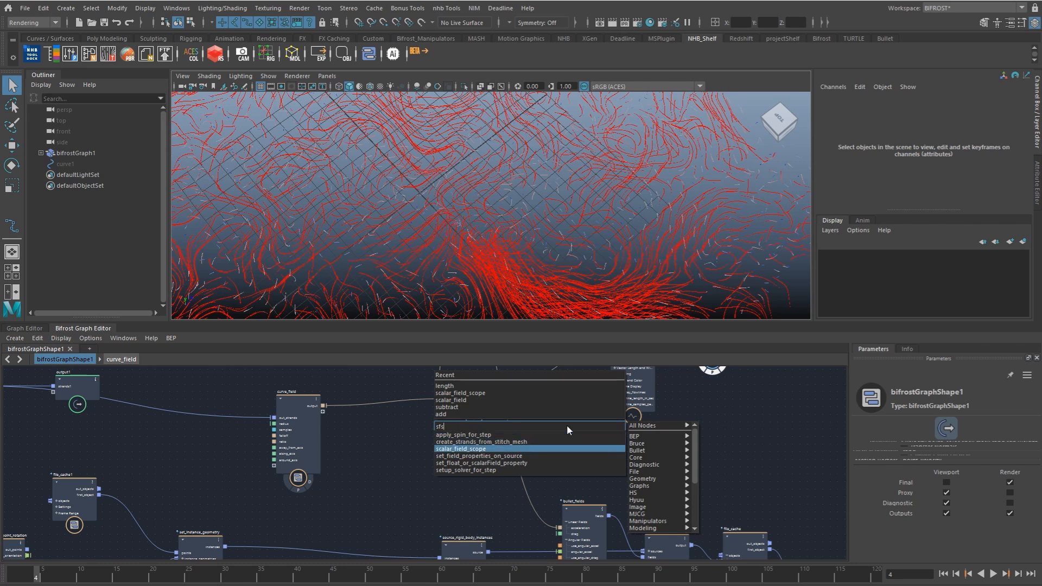
key("Return")
left_click_drag(582, 450, 607, 436)
middle_click_drag(375, 447, 383, 485, "alt")
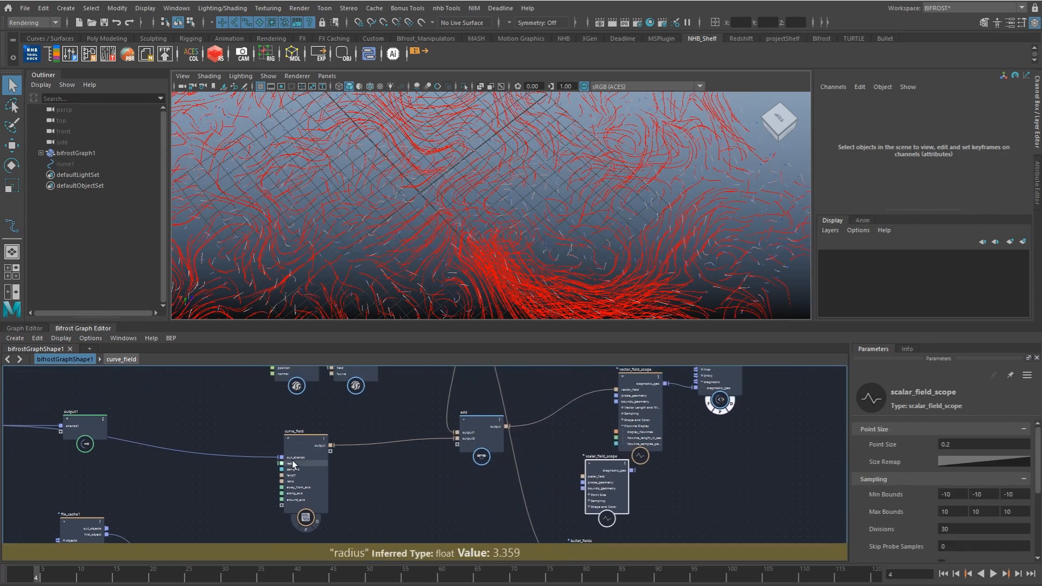
Step: Create a length node fed by curve_field's output
left_click(354, 466)
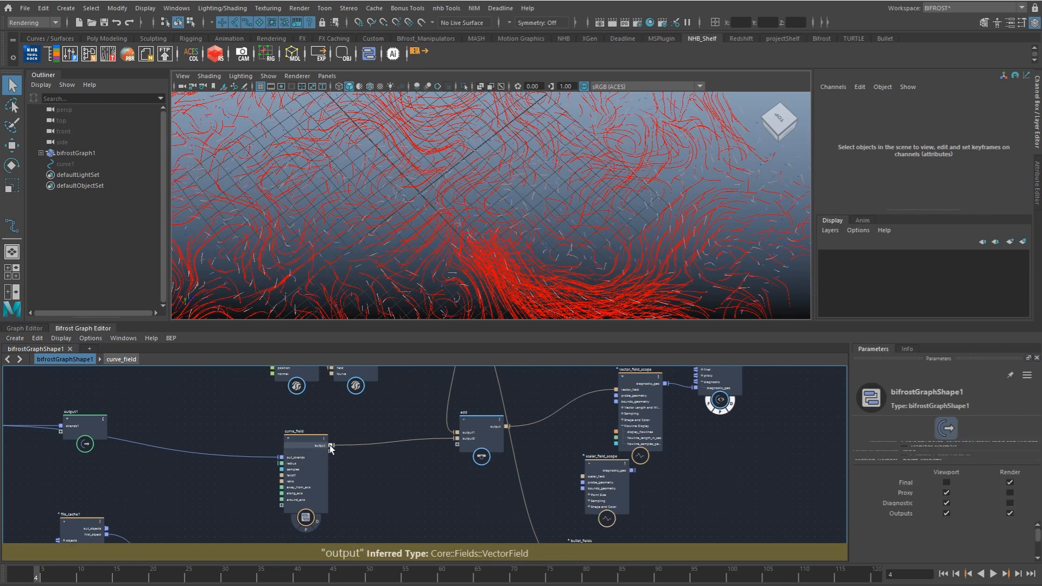
left_click_drag(369, 474, 369, 477)
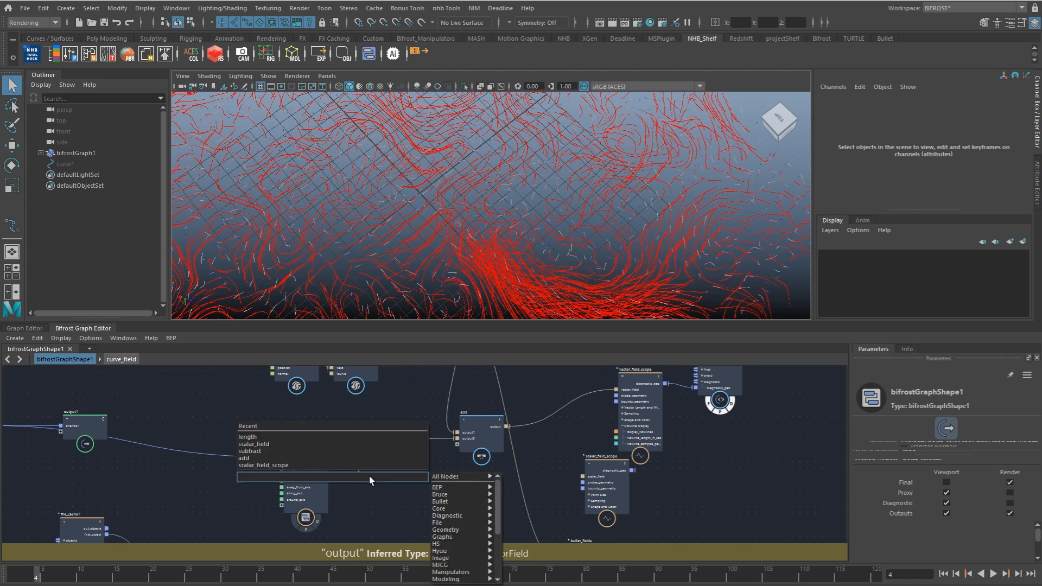
type("leg")
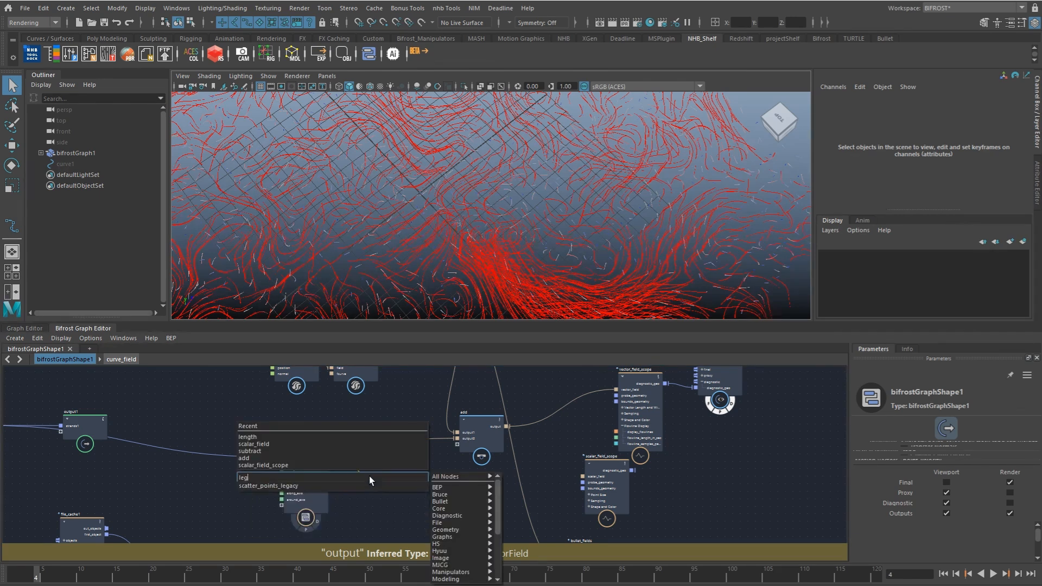
key("BackSpace")
type("ng")
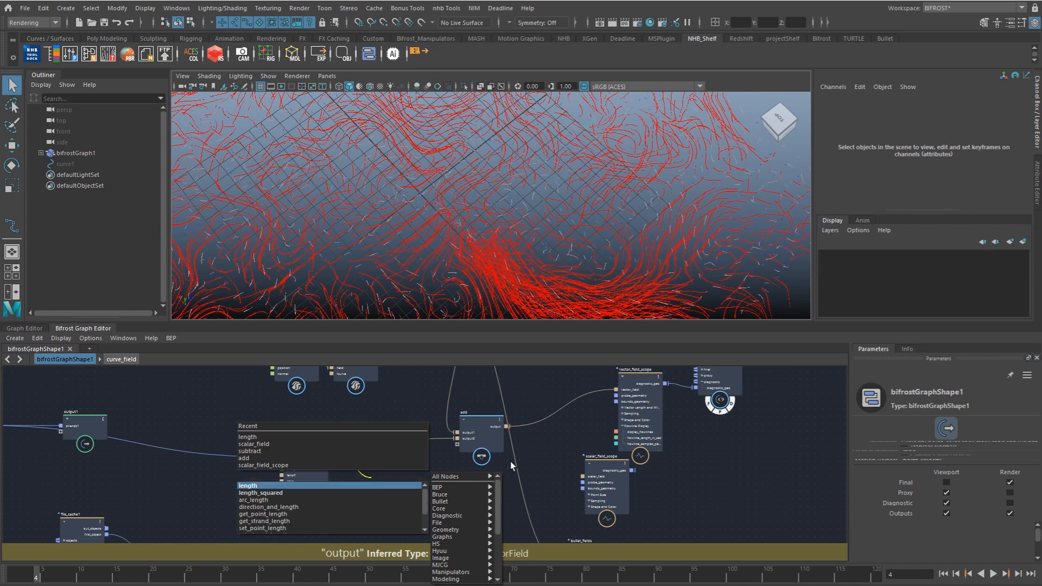
left_click(380, 485)
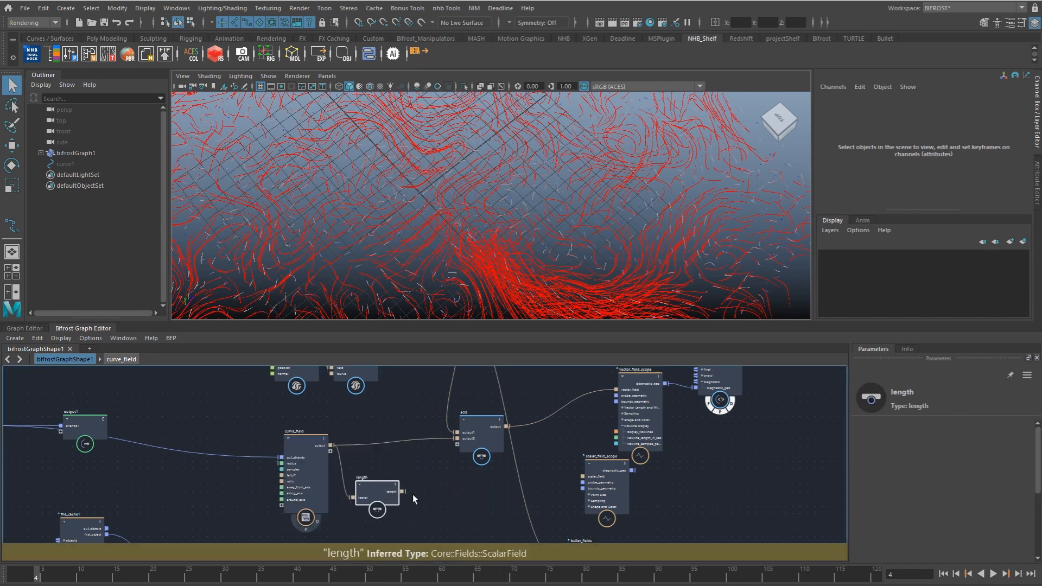
Step: Create a mask_field node beside the length node
left_click(419, 497)
key("Tab")
type("mask")
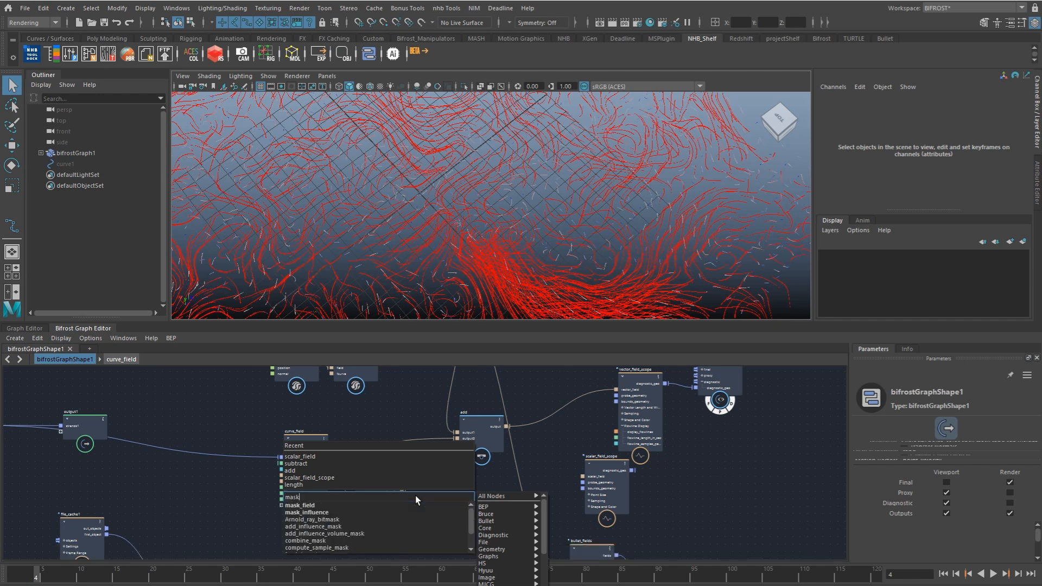
key("Return")
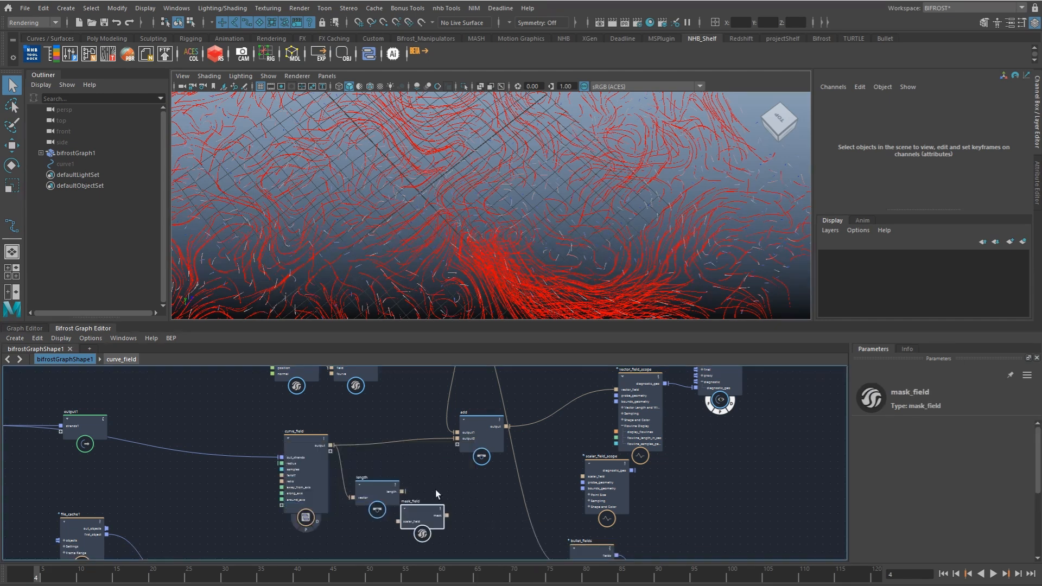
Step: Chain length through mask_field into scalar_field_scope, route that scope to the terminal's diagnostic input instead of vector_field_scope, and play the timeline
left_click_drag(418, 460, 382, 463)
left_click_drag(440, 454, 439, 456)
middle_click_drag(501, 457, 460, 493, "alt")
left_click_drag(430, 491, 656, 391)
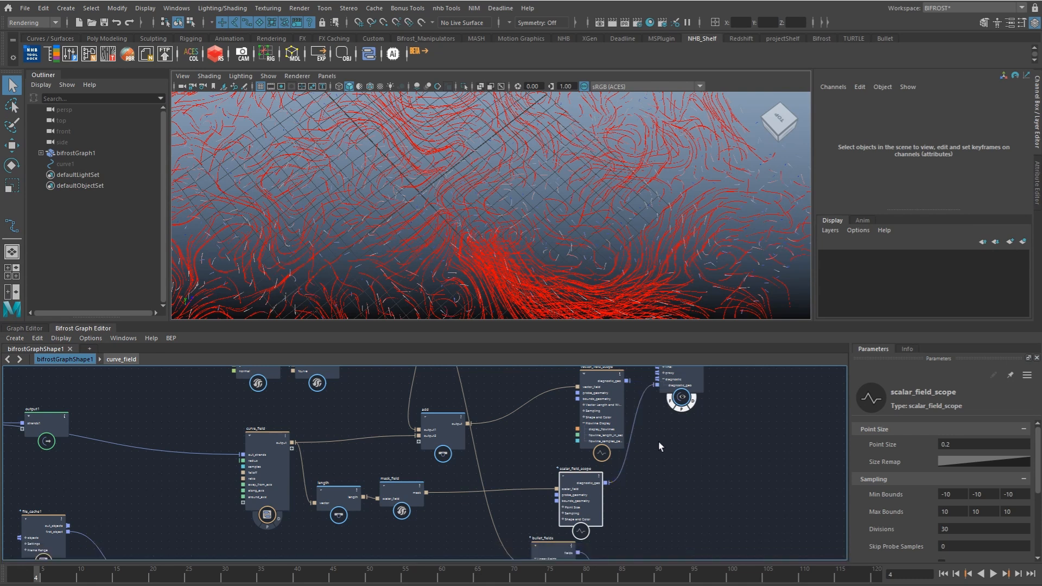
key("alt+v")
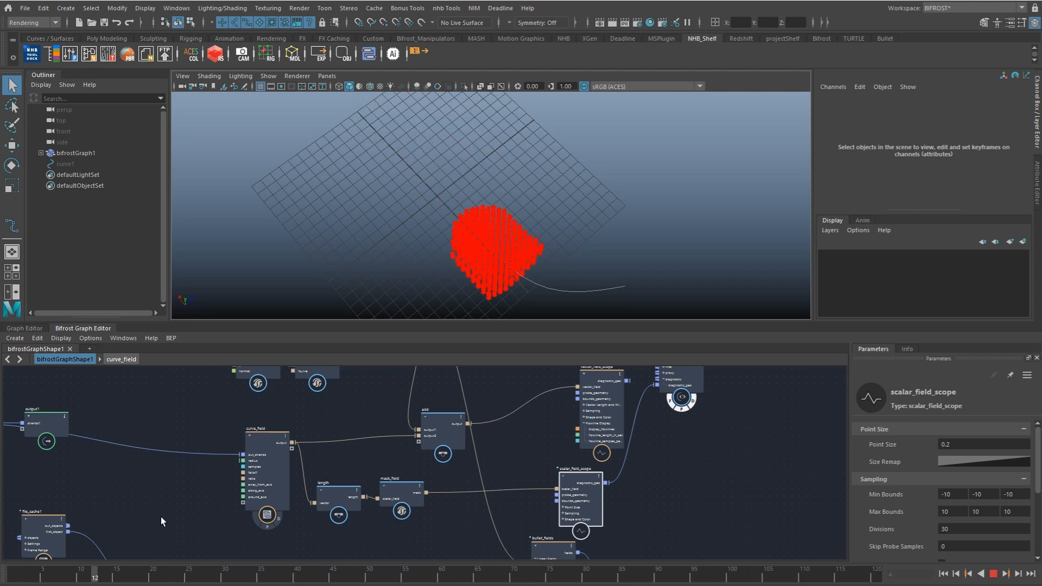
Step: Stop the playback and add a scalar_field node with a value of 1 near the curve_field output
key("Escape")
scroll(451, 486, "up", 2)
middle_click_drag(449, 484, 490, 519, "alt")
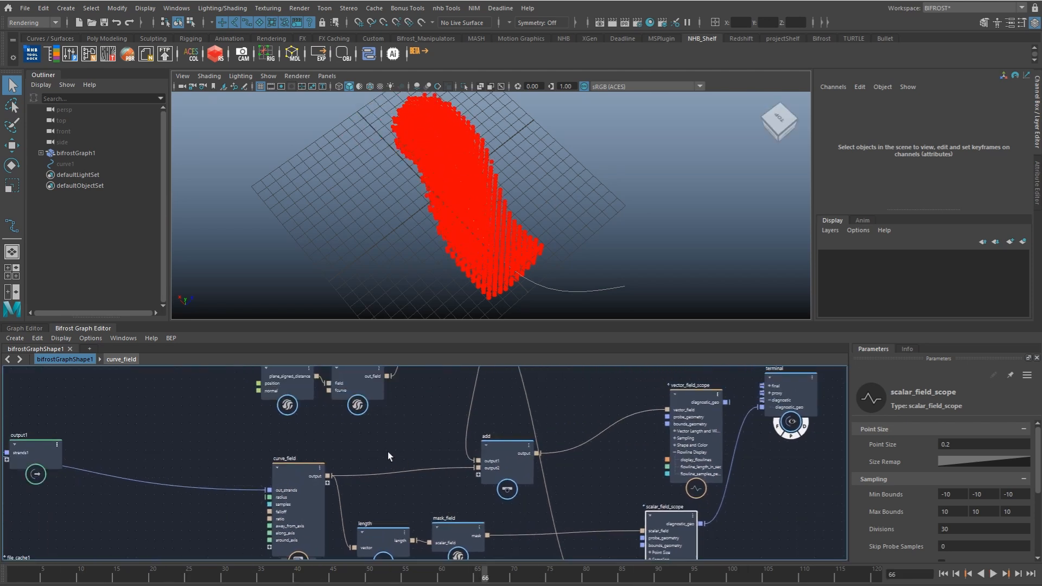
left_click(387, 451)
key("Tab")
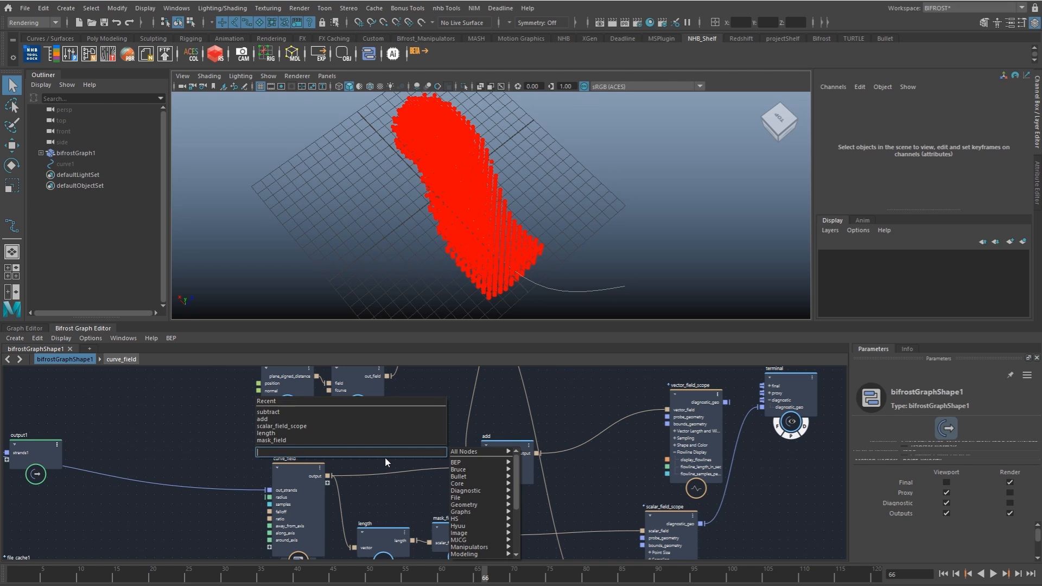
type("scal")
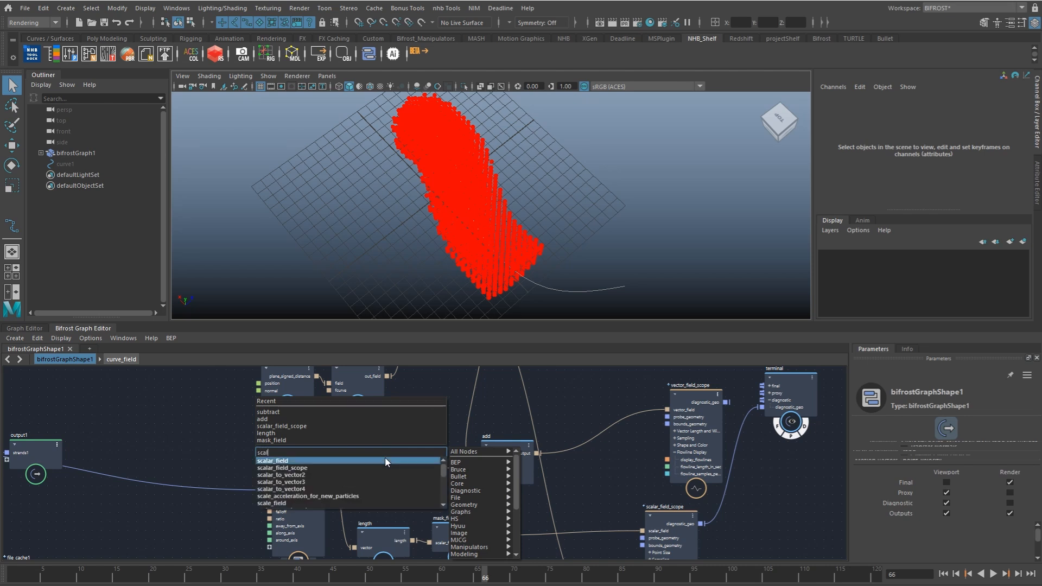
key("Return")
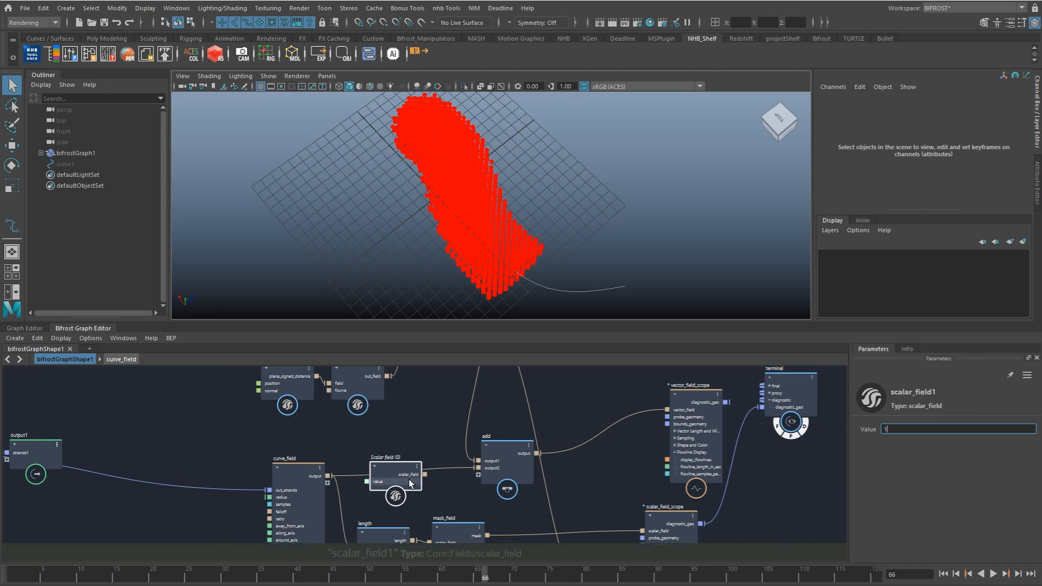
Step: Add a subtract node beside the scalar field node and connect the scalar_field output to it as the first input
left_click(415, 445)
key("Tab")
type("sub")
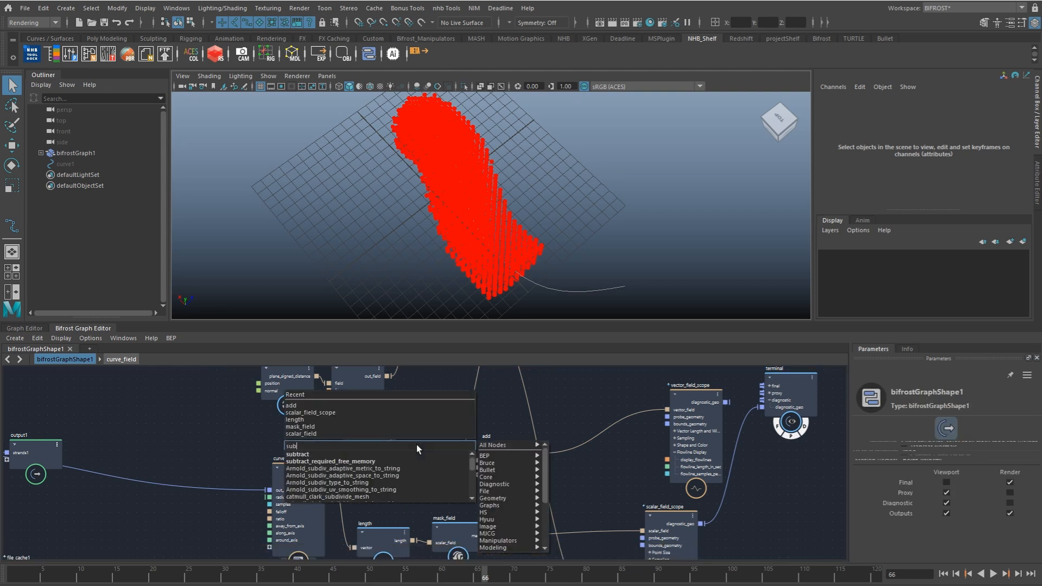
key("Return")
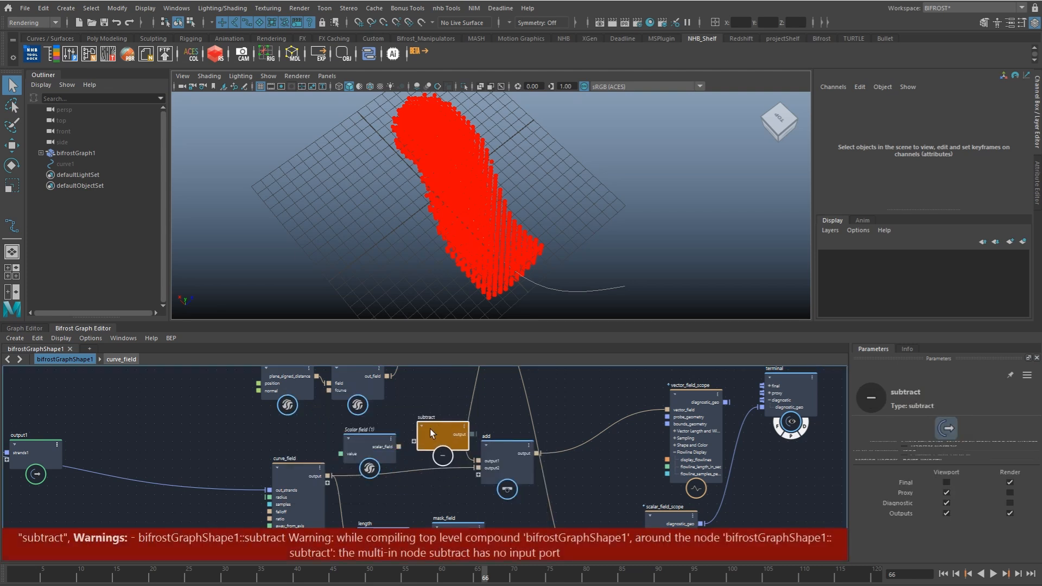
left_click(383, 432)
left_click_drag(429, 434, 396, 437)
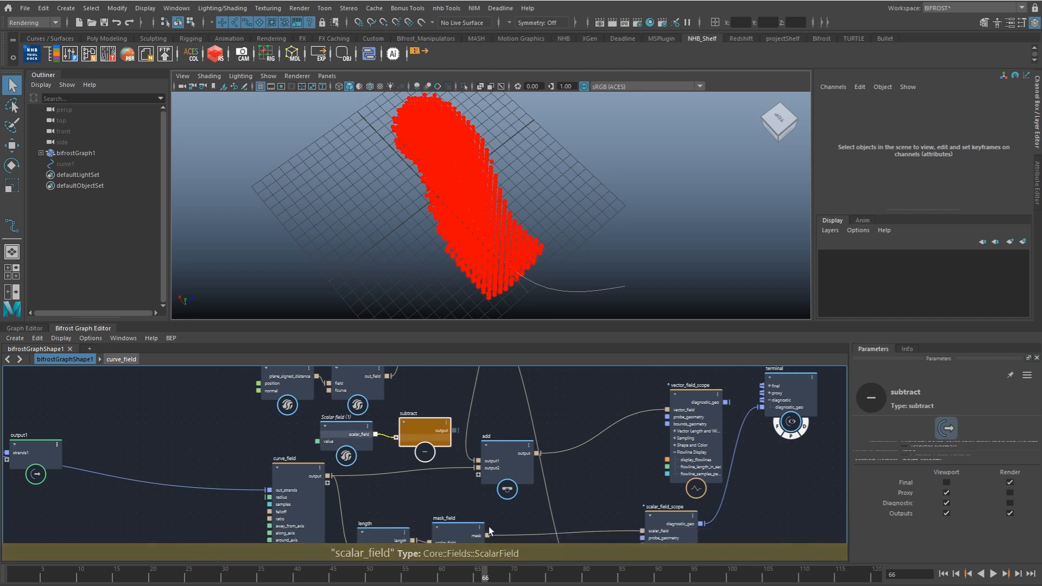
Step: Connect the mask_field node's mask output to the subtract node as its second input, and tidy the surrounding nodes
left_click_drag(487, 535, 408, 447)
middle_click_drag(462, 466, 496, 427, "alt")
left_click_drag(330, 476, 232, 480)
left_click_drag(392, 507, 291, 504)
left_click_drag(484, 496, 373, 492)
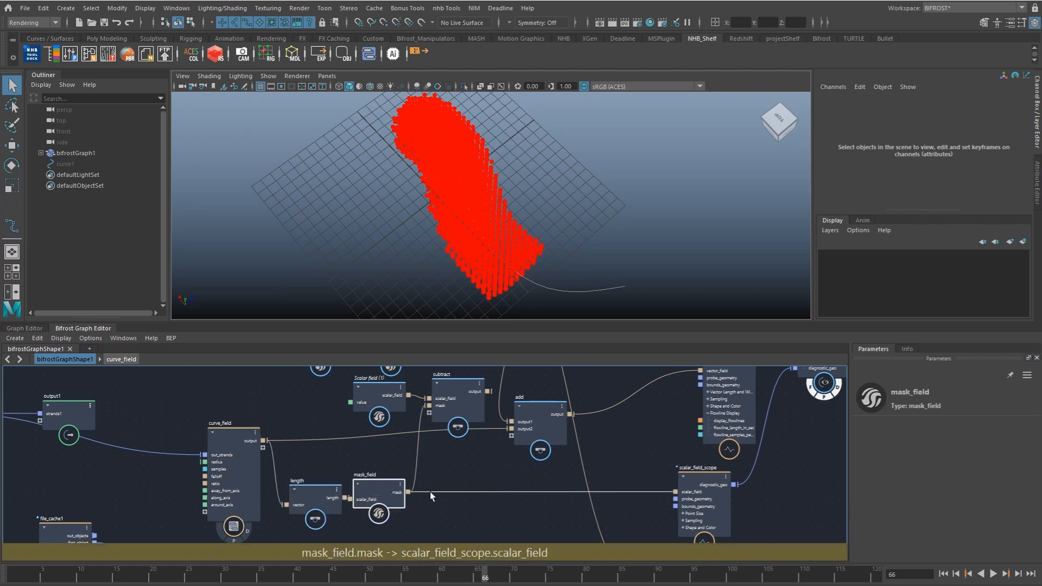
Step: Connect the subtract output to the scalar_field_scope's scalar_field input in place of the mask, and space out the nodes
middle_click_drag(451, 416, 418, 434, "alt")
mouse_move(428, 424)
left_mouse_down()
mouse_move(432, 480)
mouse_move(420, 406)
left_mouse_up()
left_click_drag(575, 507, 649, 508)
left_click_drag(345, 422, 304, 417)
left_click_drag(409, 415, 396, 421)
left_click_drag(682, 506, 708, 500)
middle_click_drag(721, 481, 680, 488, "alt")
Step: Flatten the scalar_field_scope's sampling area by setting its Y bounds to -0.0865 minimum and 2.654 maximum
left_click_drag(577, 290, 522, 220, "alt")
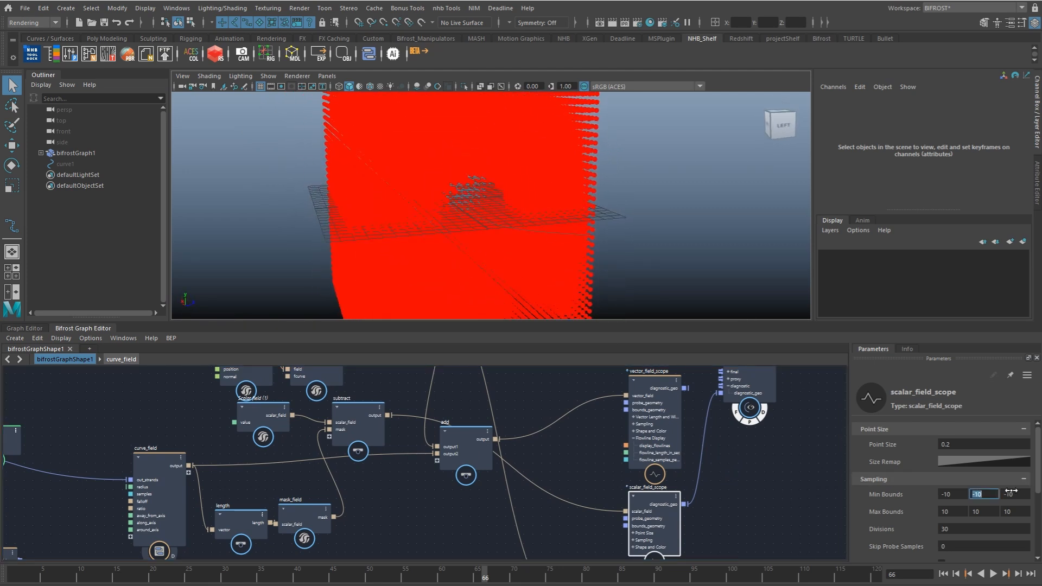
type("0")
key("Return")
left_click_drag(980, 511, 843, 524)
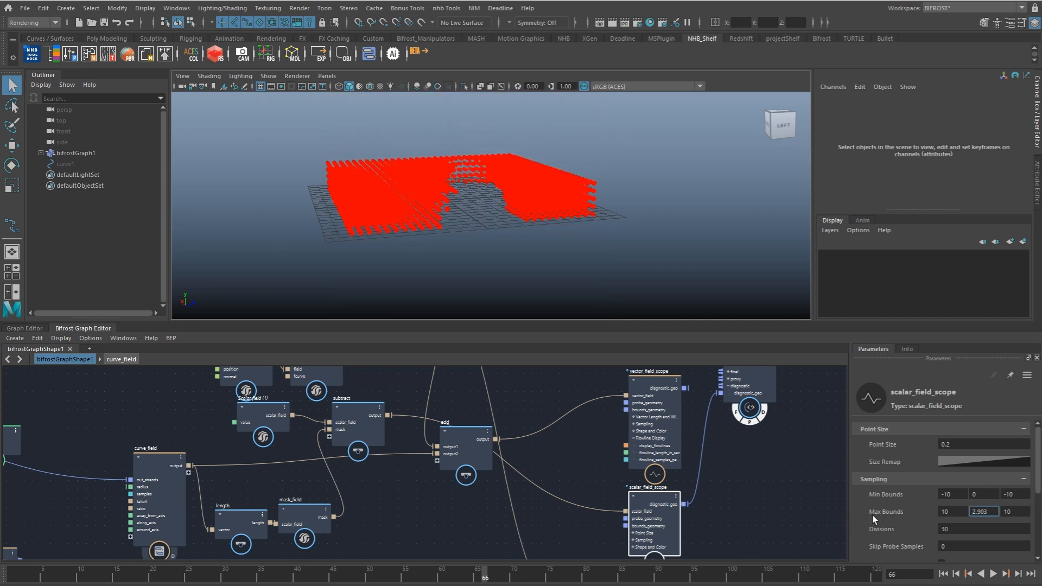
mouse_move(562, 224)
left_mouse_down("alt")
mouse_move(543, 247)
mouse_move(554, 217)
left_mouse_up("alt")
scroll(543, 247, "up", 3)
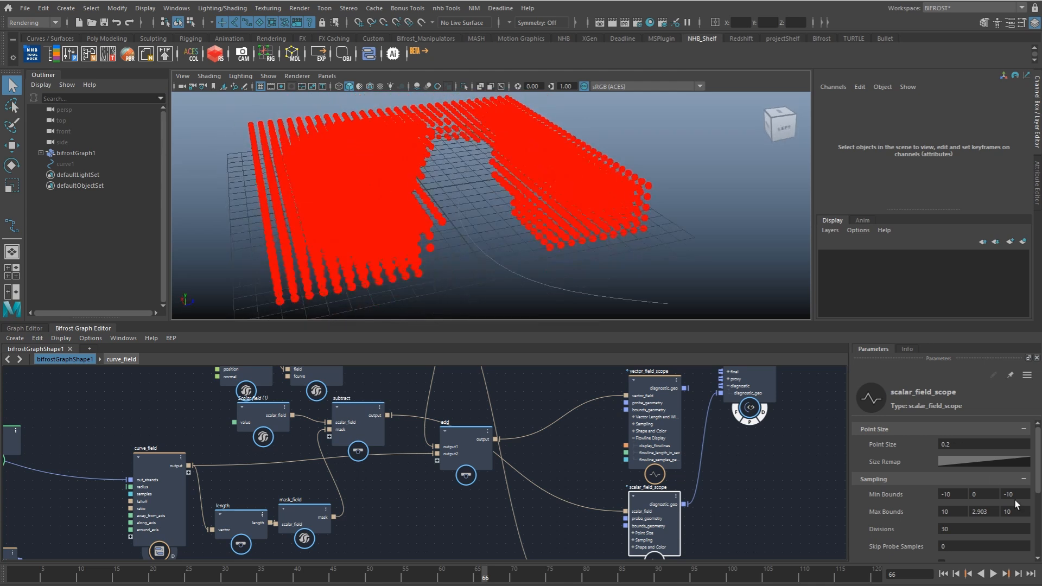
left_click_drag(975, 512, 953, 515)
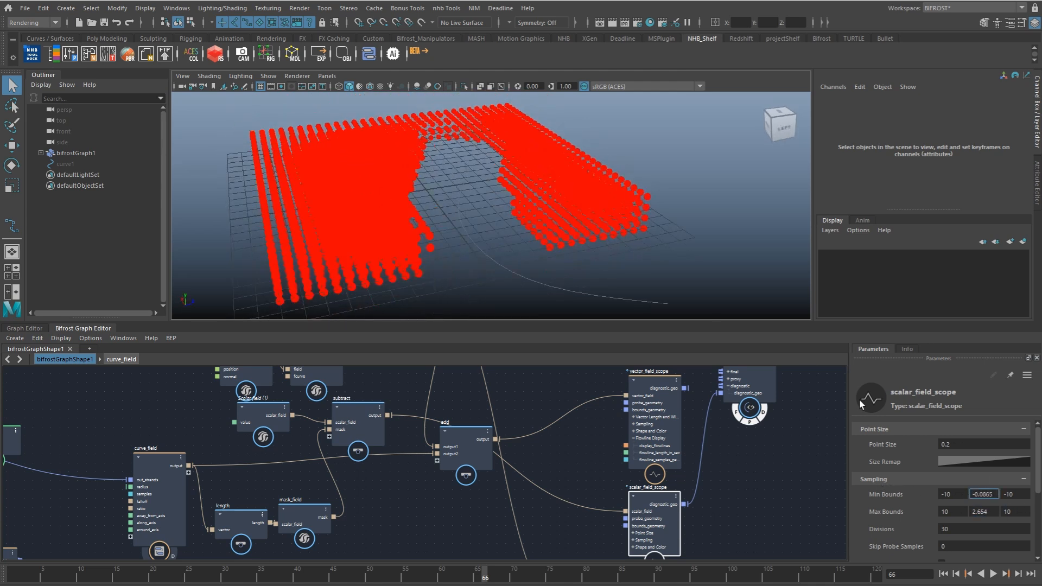
Step: Play the animation and examine the inverted mask around the curve from above and from the side
scroll(542, 231, "down", 4)
left_click_drag(542, 232, 555, 278, "alt")
key("alt+v")
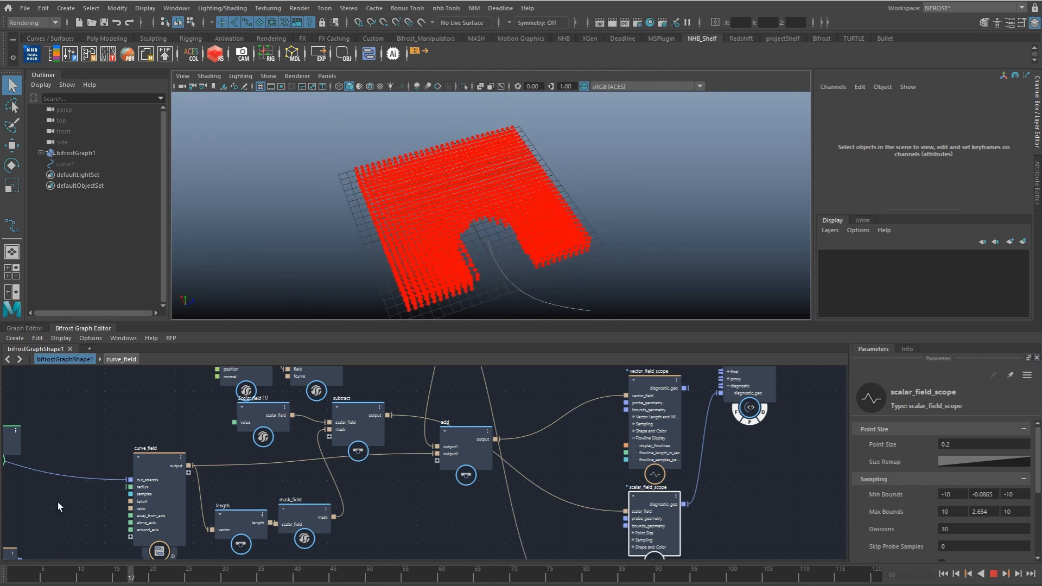
key("alt+v")
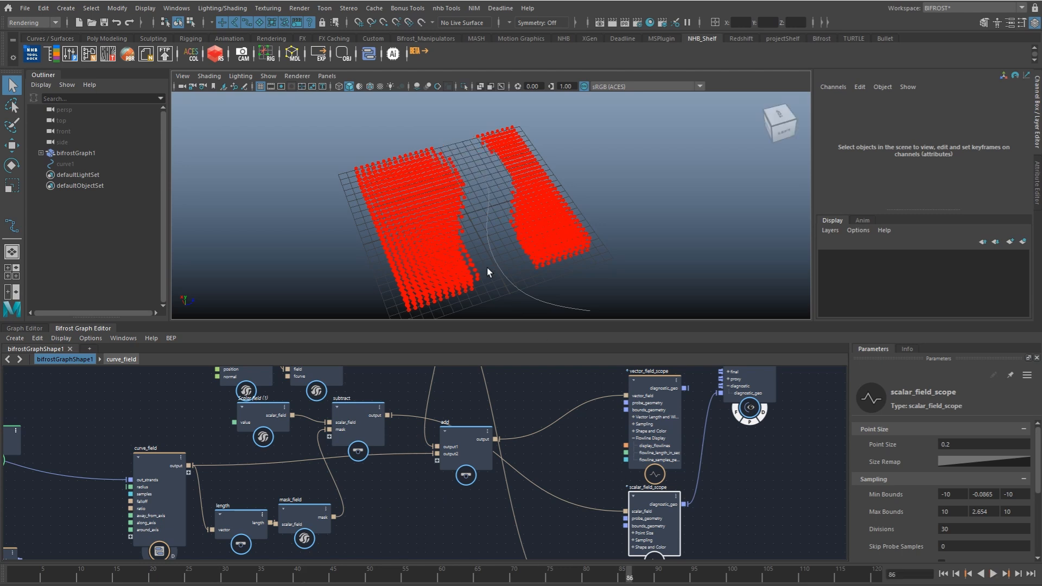
left_click_drag(530, 175, 561, 177, "alt")
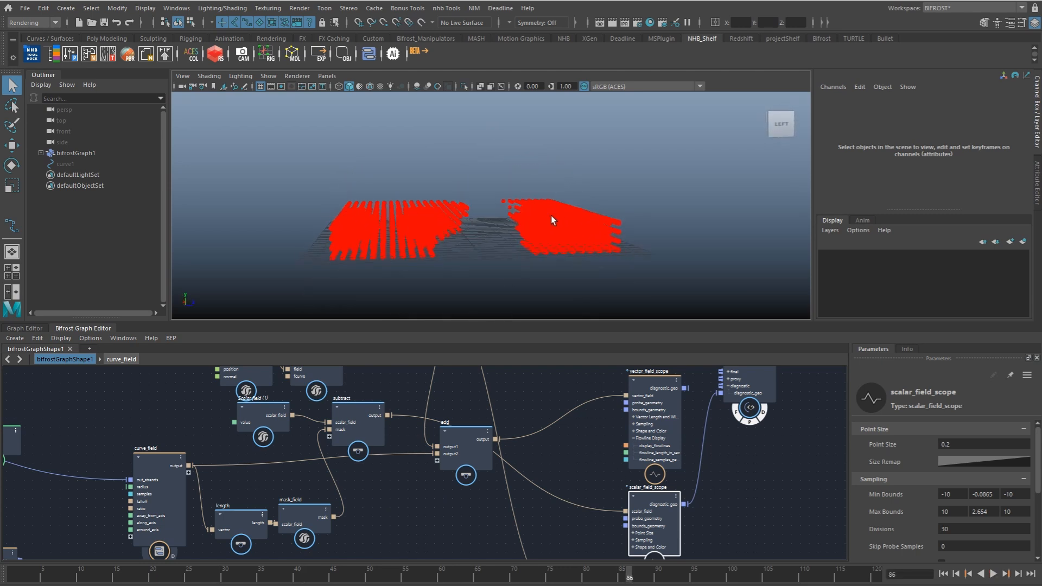
Step: Connect the subtract output to the multiply node that combines the turbulence, vector and fcurve fields
middle_click_drag(444, 420, 489, 493, "alt")
left_click(315, 498)
left_click(387, 499)
left_click_drag(386, 497, 384, 498)
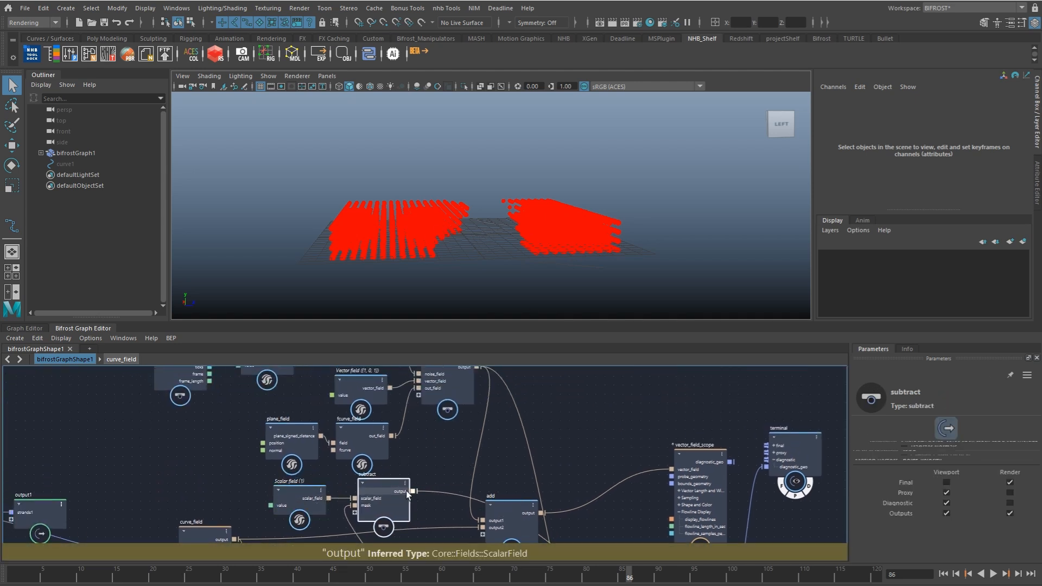
left_click_drag(422, 402, 437, 438)
middle_click_drag(437, 438, 435, 495, "alt")
right_click_drag(434, 495, 397, 484, "alt")
left_click_drag(420, 445, 425, 443)
left_click_drag(372, 416, 373, 414)
middle_click_drag(386, 437, 389, 424, "alt")
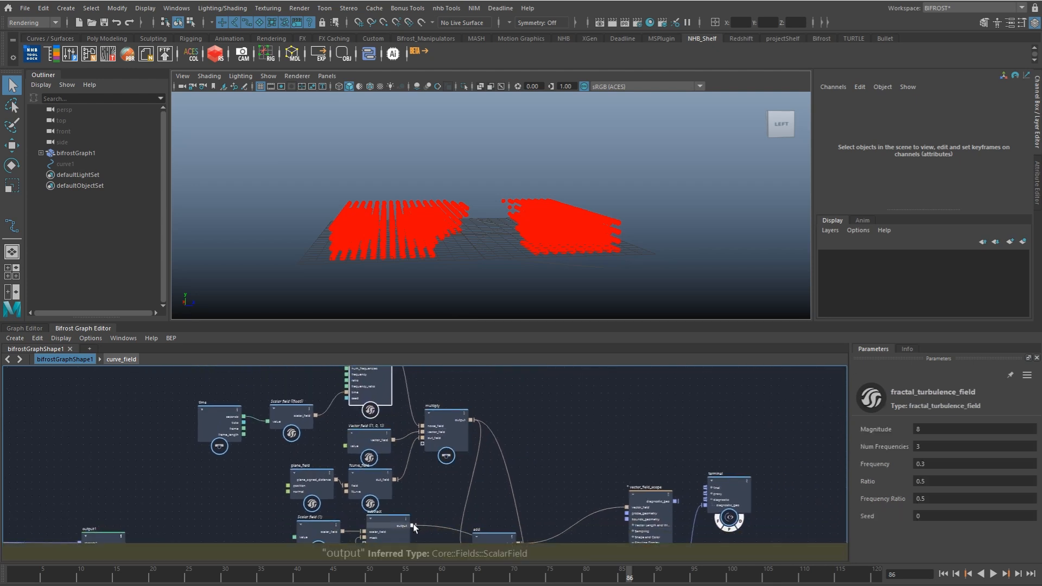
left_click_drag(413, 522, 438, 453)
middle_click_drag(430, 474, 402, 403, "alt")
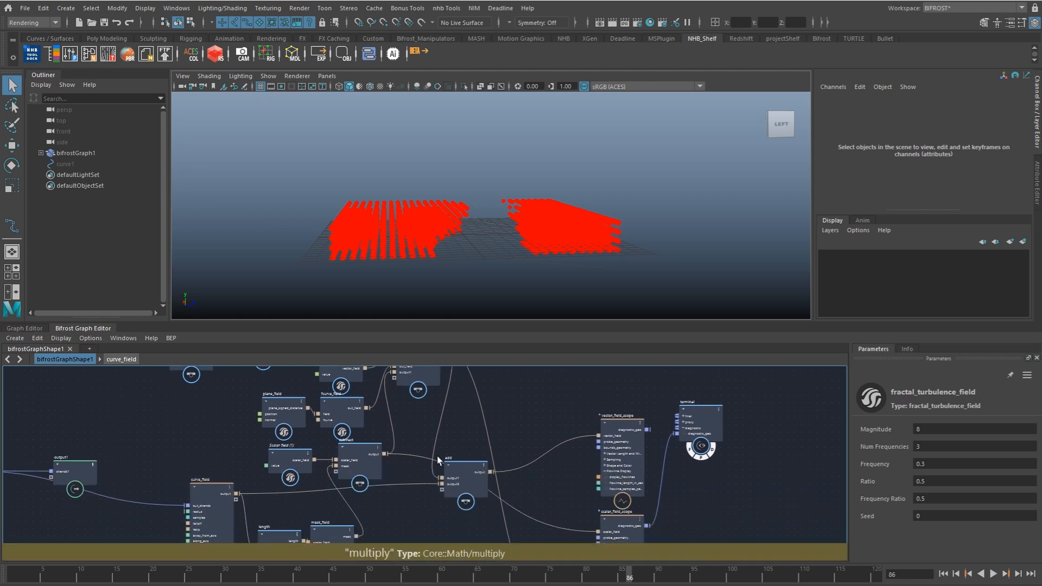
Step: Move the add node closer to the scopes and connect vector_field_scope to the terminal's diagnostic_geo in place of scalar_field_scope
left_click(465, 491)
left_click_drag(464, 491, 550, 436)
middle_click_drag(552, 481, 505, 449, "alt")
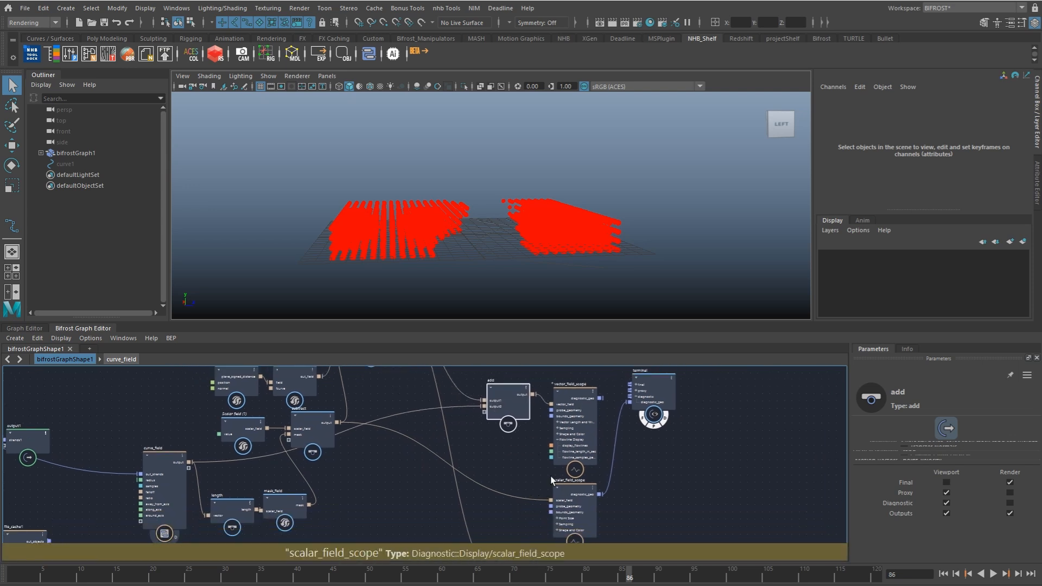
left_click_drag(600, 398, 630, 402)
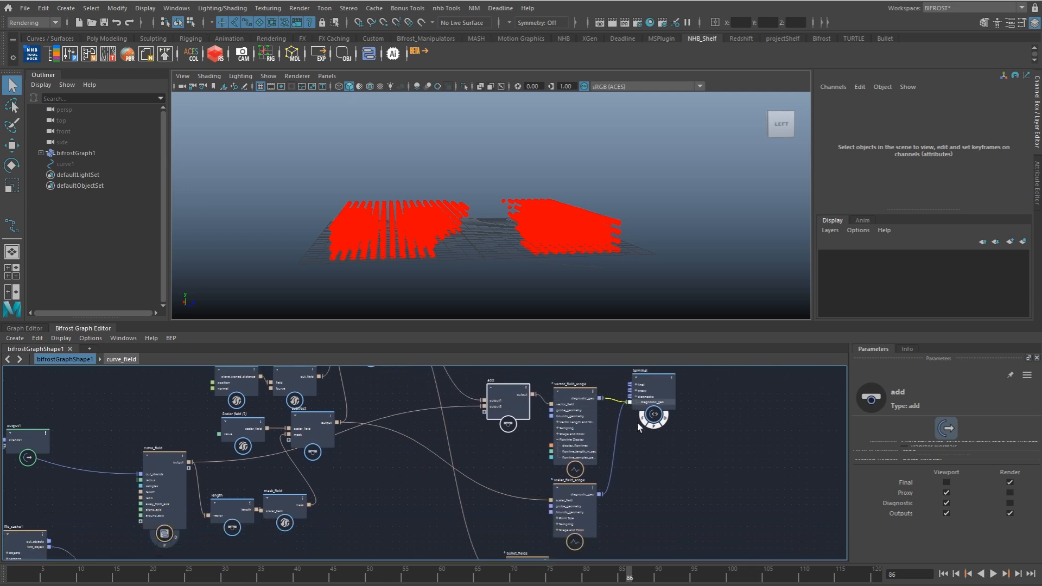
Step: Play the animation and examine the masked vector field's flowlines along the curve
left_click_drag(467, 264, 484, 285, "alt")
left_click(12, 574)
key("alt+v")
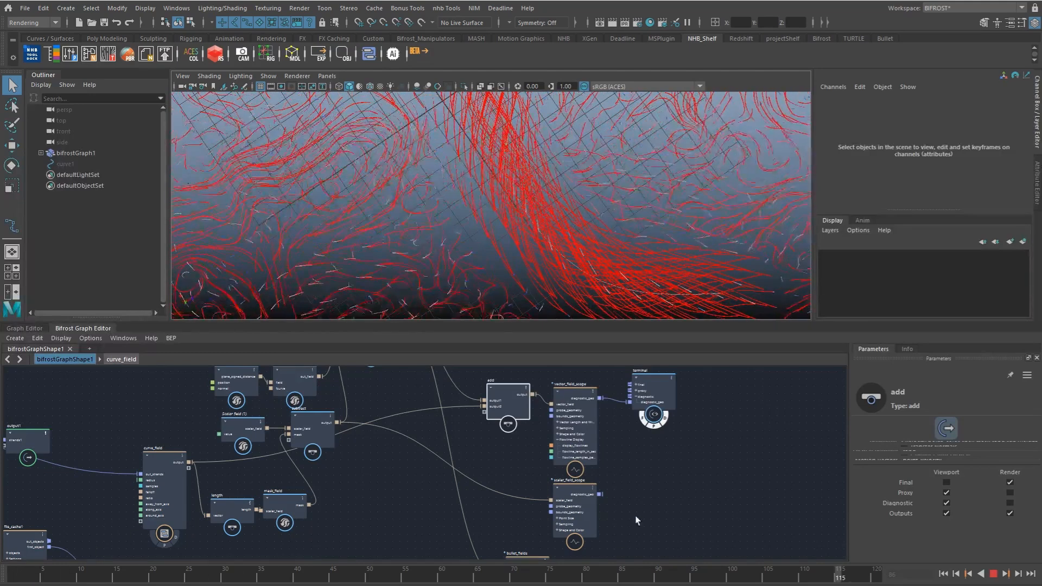
left_click(182, 573)
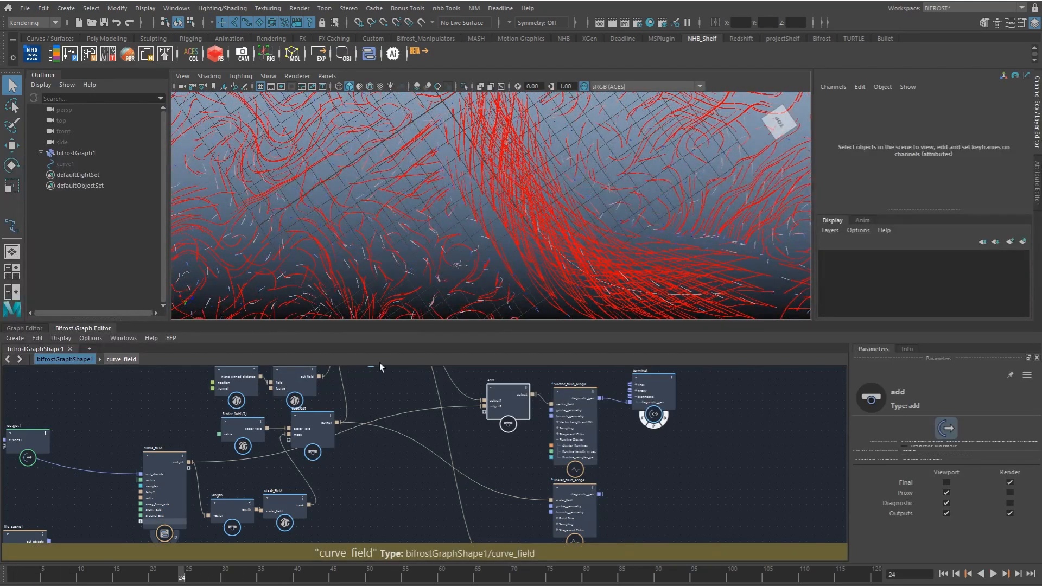
key("alt+v")
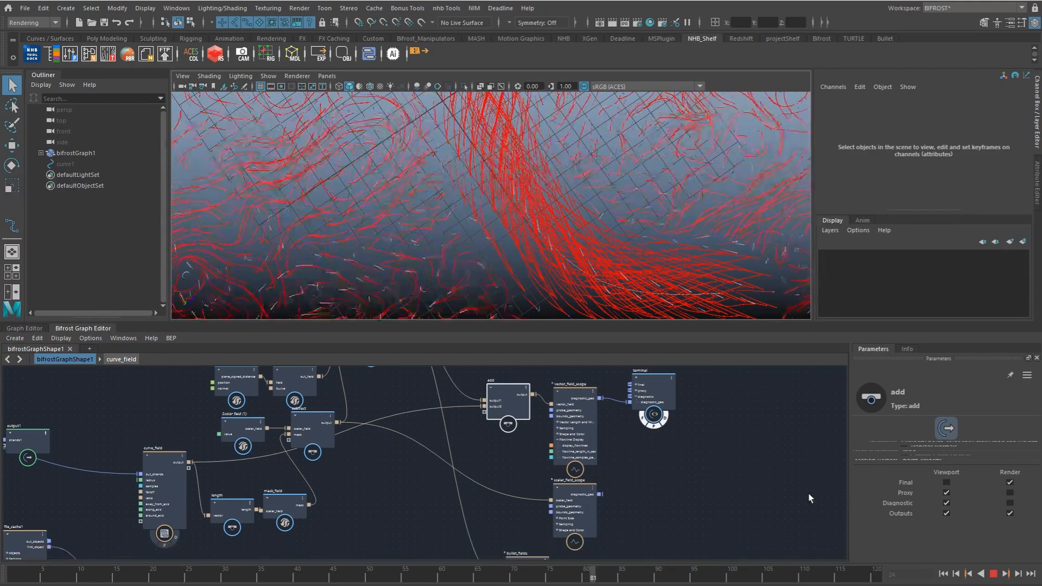
Step: Play the flowlines with the subtract mask disconnected from the multiply node for comparison
left_click(362, 569)
middle_click_drag(383, 467, 402, 514, "alt")
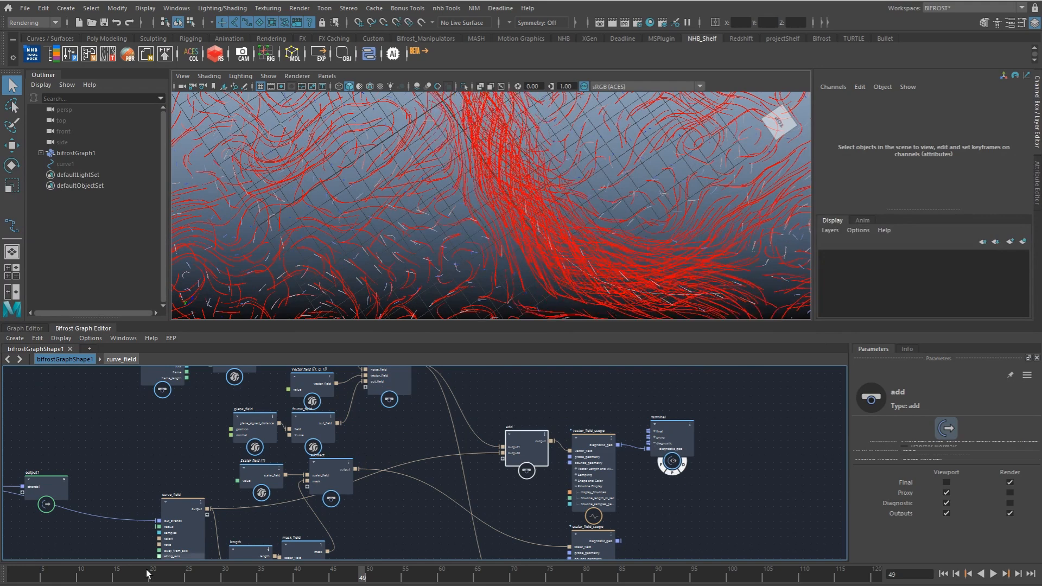
key("alt+v")
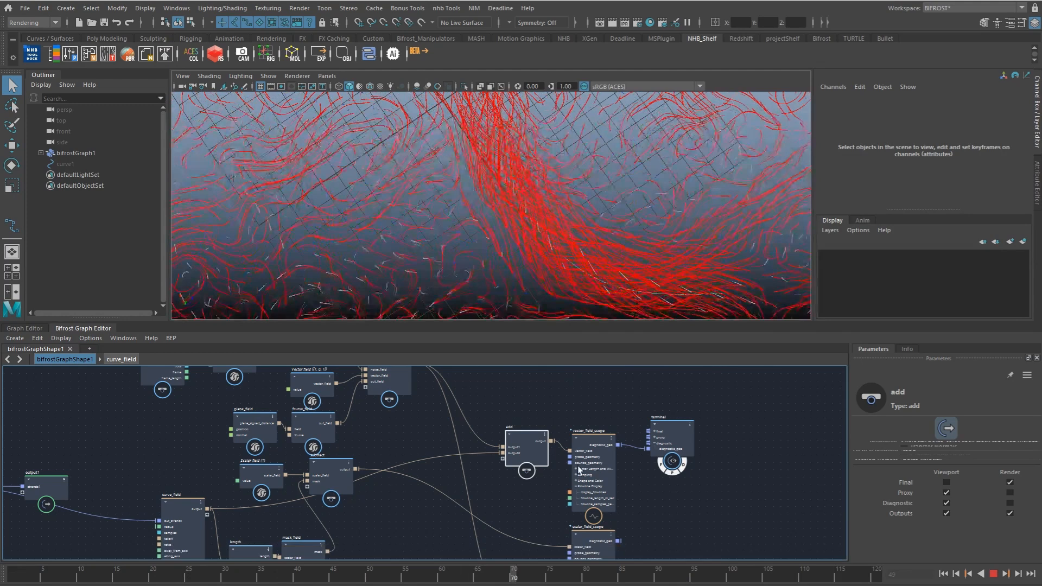
key("alt+v")
Step: Reconnect the subtract output to the multiply node, and reposition the multiply and add nodes
left_click_drag(358, 469, 388, 386)
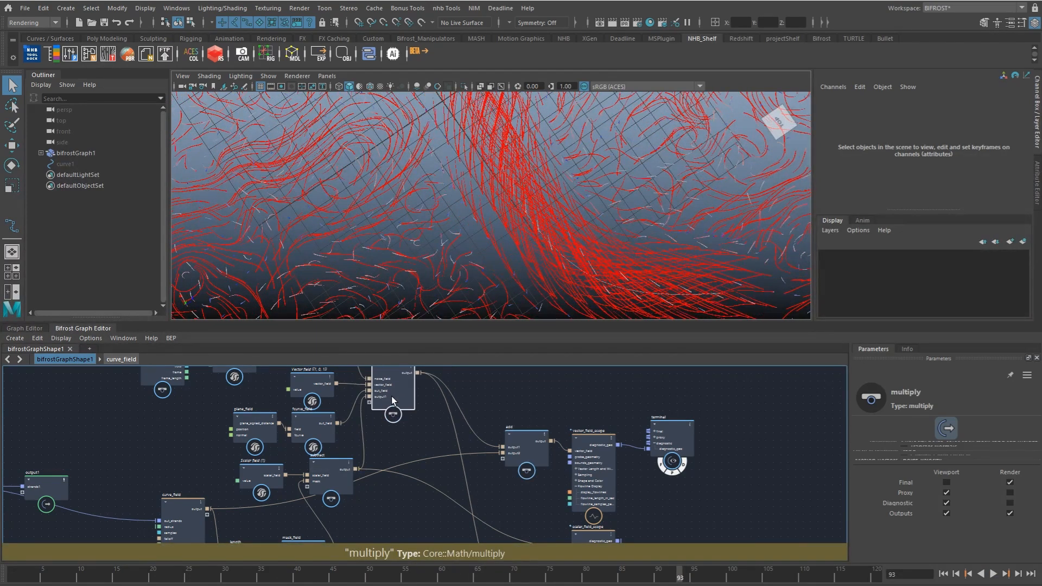
left_click_drag(536, 235, 563, 281, "alt")
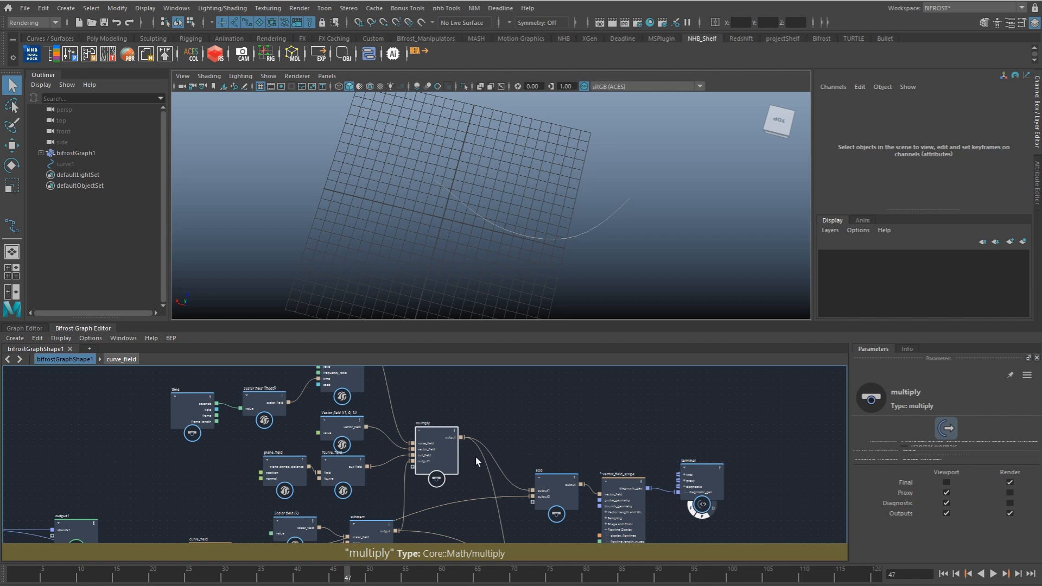
left_click_drag(558, 493, 546, 503)
middle_click_drag(546, 502, 523, 406)
left_click_drag(522, 406, 456, 475)
middle_click_drag(478, 483, 461, 462, "alt")
Step: Delete the scalar_field_scope node from the graph
left_click_drag(582, 467, 585, 468)
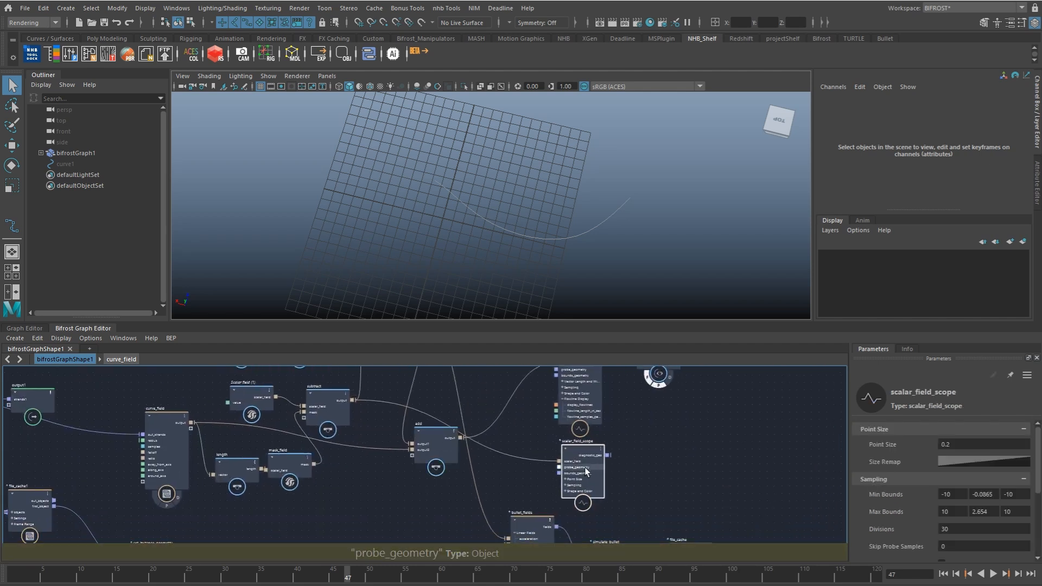
key("Delete")
left_click_drag(461, 480, 500, 481)
middle_click_drag(629, 504, 644, 450, "alt")
scroll(608, 456, "down", 1)
left_click_drag(535, 236, 567, 249, "alt")
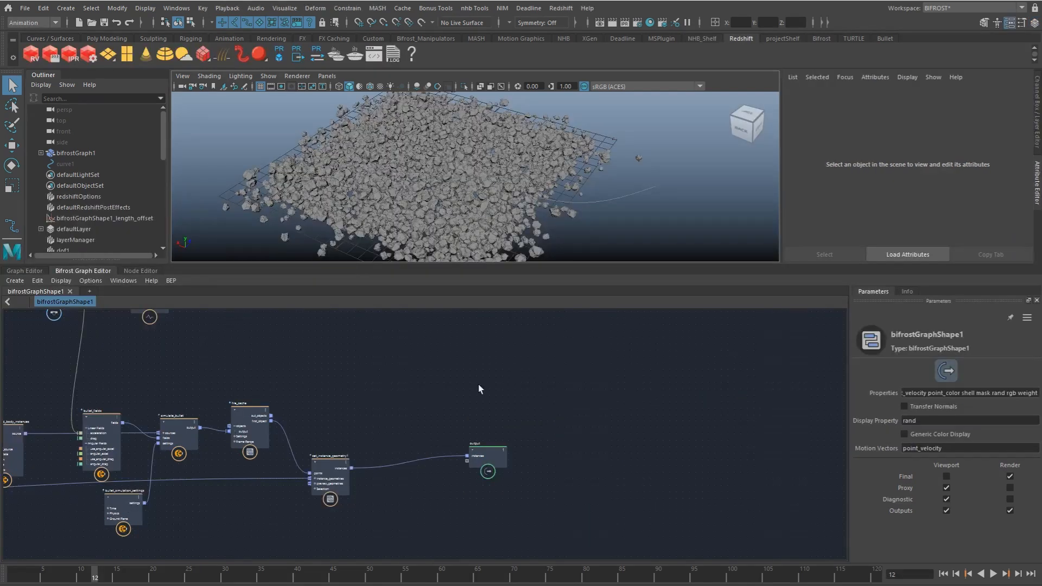
Step: Play and scrub the rock simulation from several viewing angles to examine how the instances react along the curve
key("alt+v")
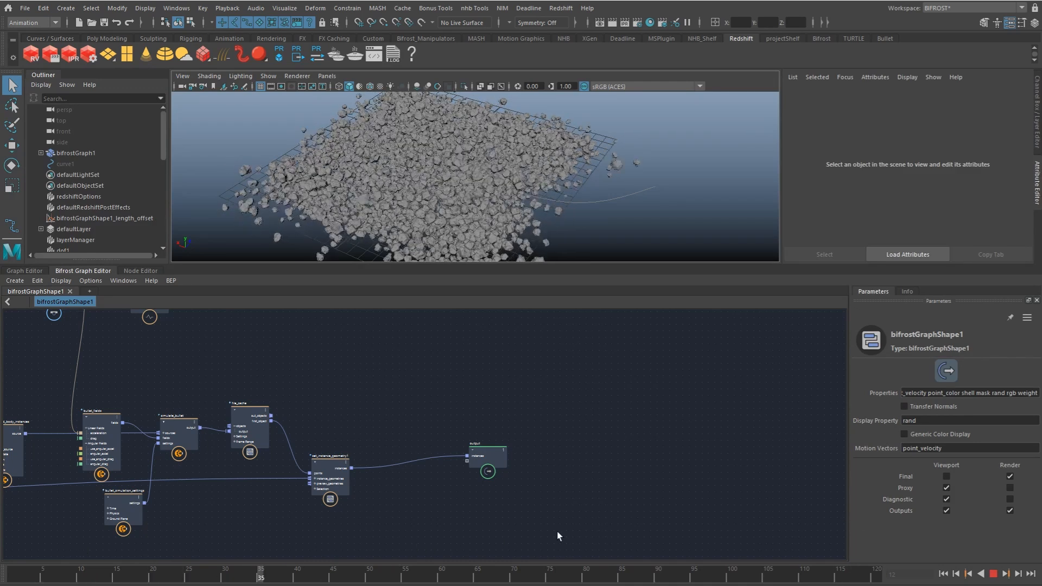
left_click_drag(467, 538, 145, 531)
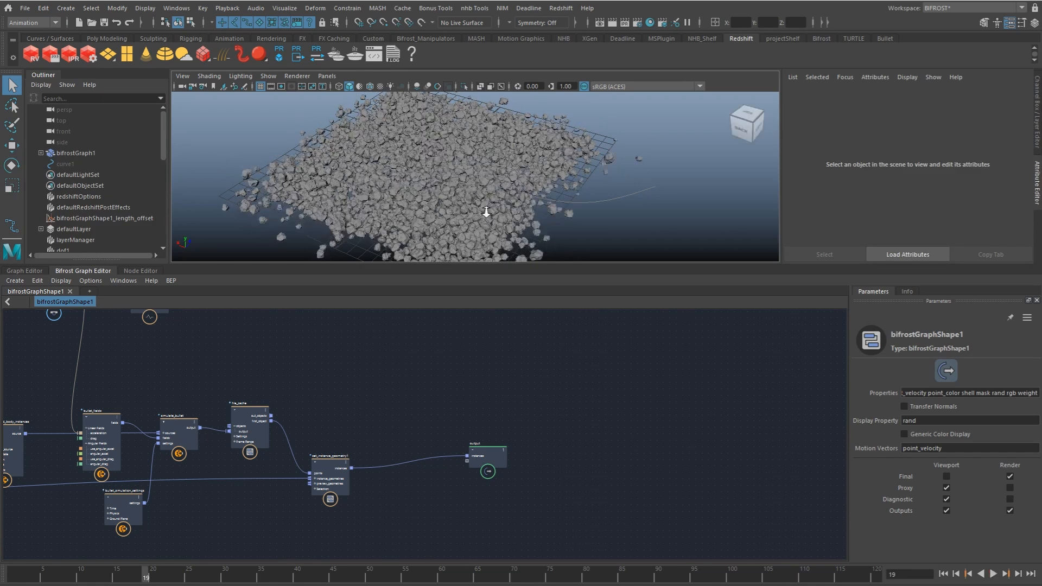
scroll(537, 205, "up", 5)
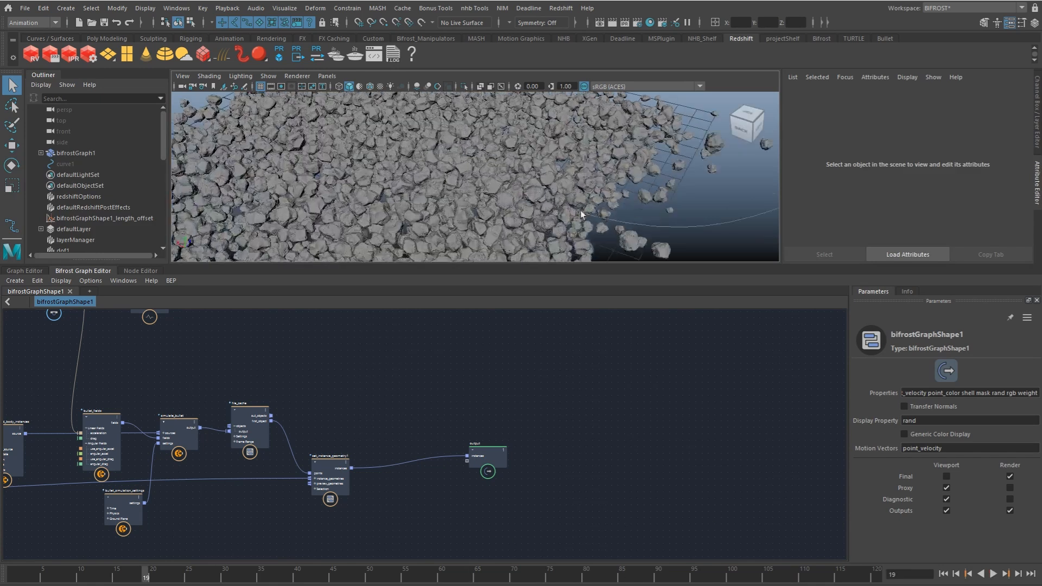
middle_click_drag(580, 215, 532, 191, "alt")
left_click_drag(606, 220, 482, 192, "alt")
scroll(477, 228, "down", 3)
middle_click_drag(478, 228, 481, 272, "alt")
key("alt+v")
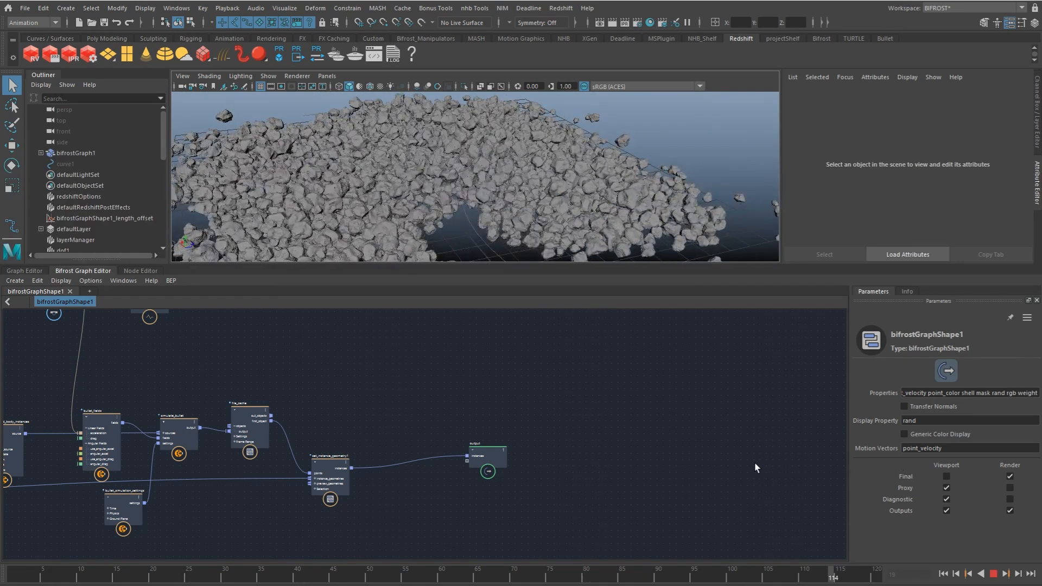
key("alt+v")
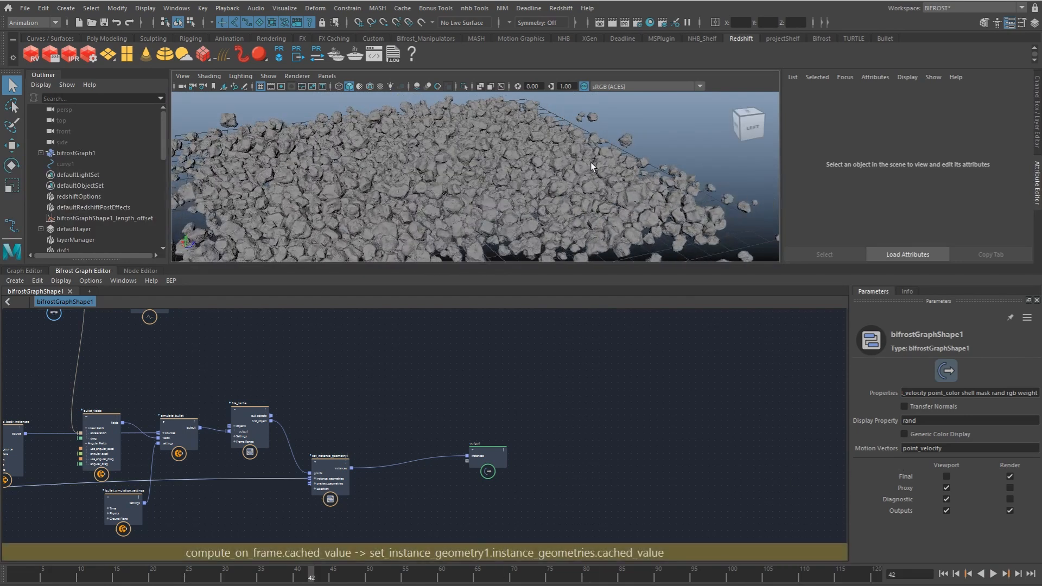
key("alt+v")
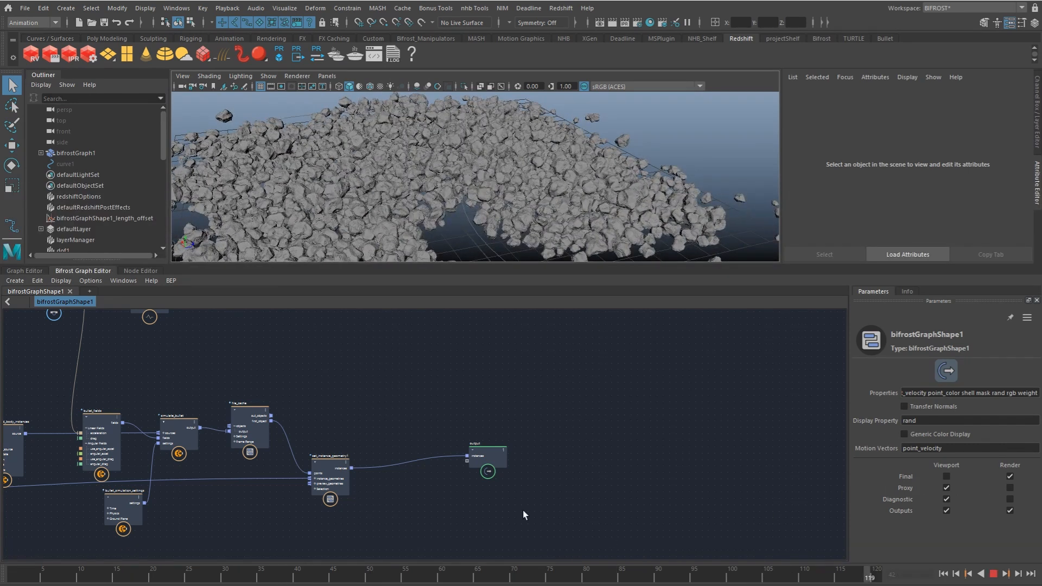
key("alt+v")
Step: Move the output node farther from set_instance_geometry1 to make room between them, and select the output node
left_click_drag(468, 202, 424, 199, "alt")
right_click_drag(424, 199, 399, 203, "alt")
left_click_drag(482, 457, 574, 466)
left_click_drag(321, 480, 306, 481)
middle_click_drag(334, 455, 337, 445, "alt")
right_click_drag(337, 446, 438, 442, "alt")
middle_click_drag(438, 443, 387, 406, "alt")
left_click_drag(677, 428, 695, 431)
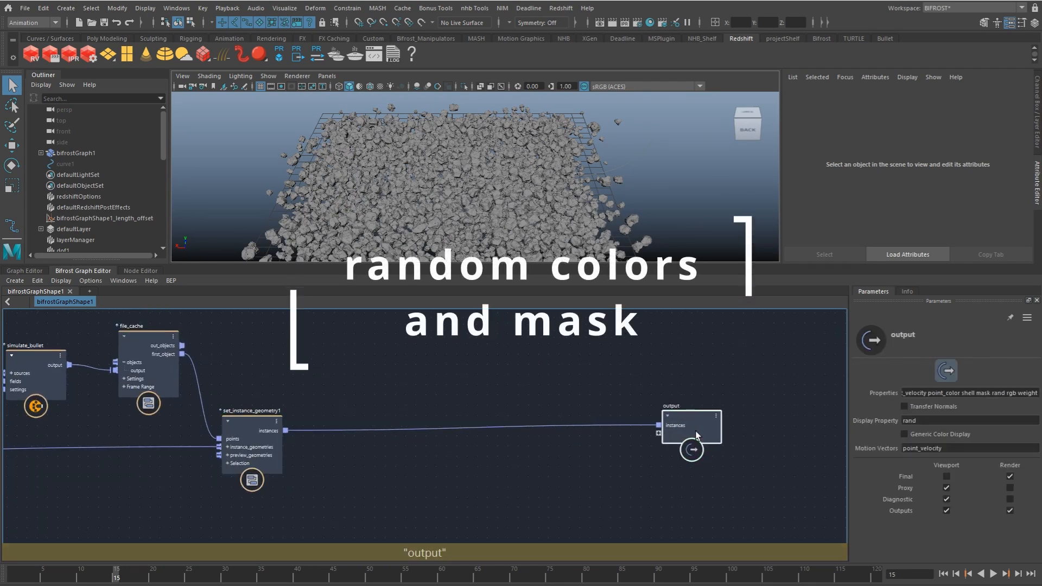
Step: Add a randomize_geo_property (Geometry Common) node between set_instance_geometry1 and output, above their connecting wire
right_click_drag(585, 385, 437, 382, "alt")
middle_click_drag(438, 382, 507, 380, "alt")
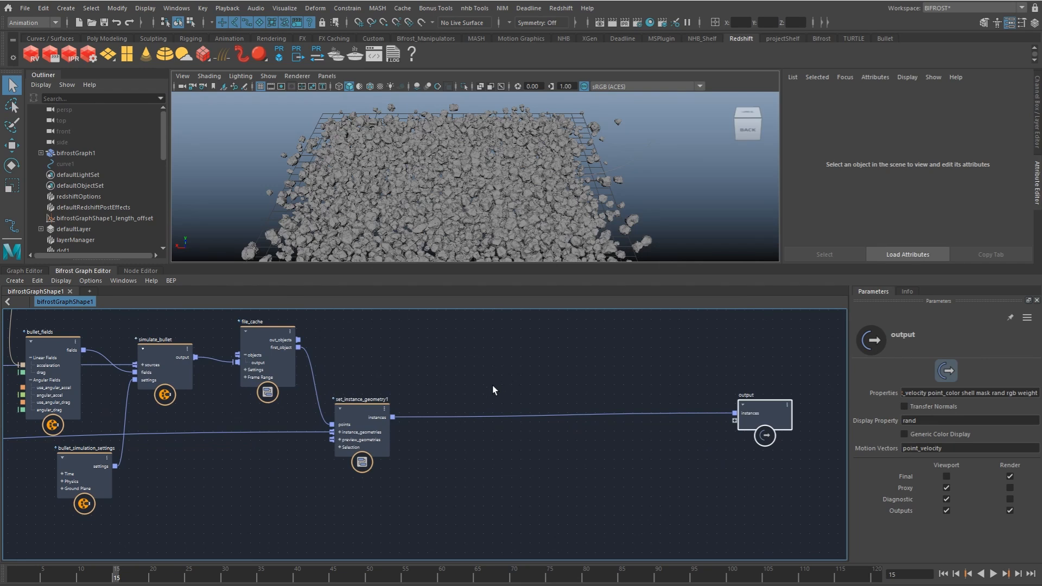
middle_click_drag(442, 385, 428, 404, "alt")
key("Tab")
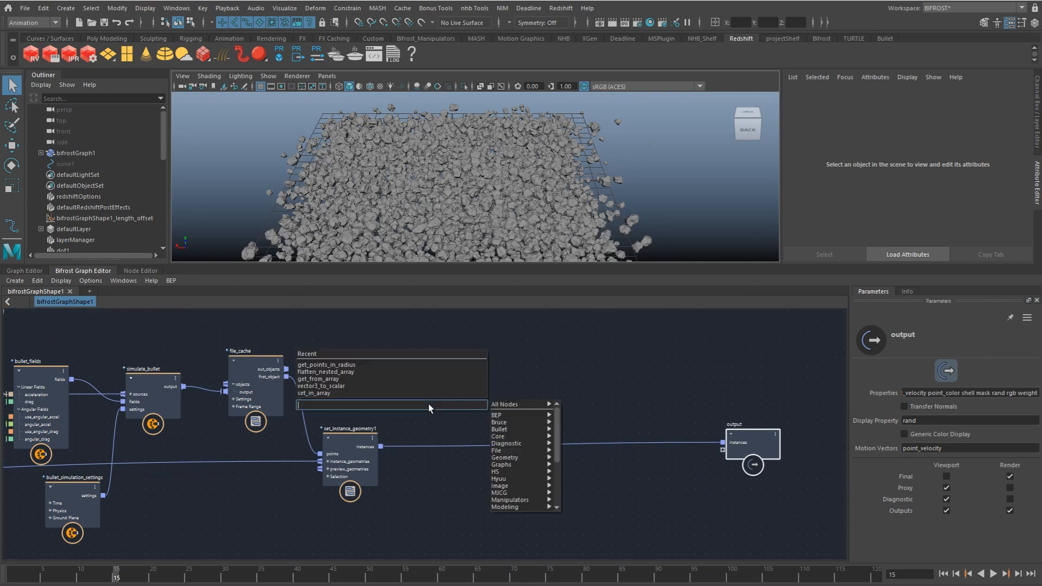
type("randomge")
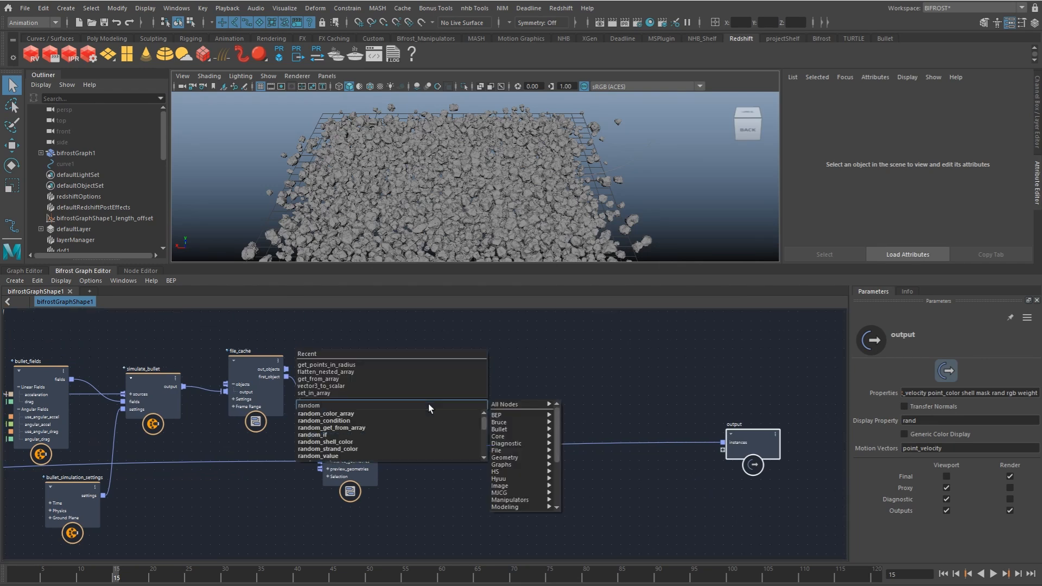
key("BackSpace")
key("BackSpace")
type("iz")
key("Down")
key("Down")
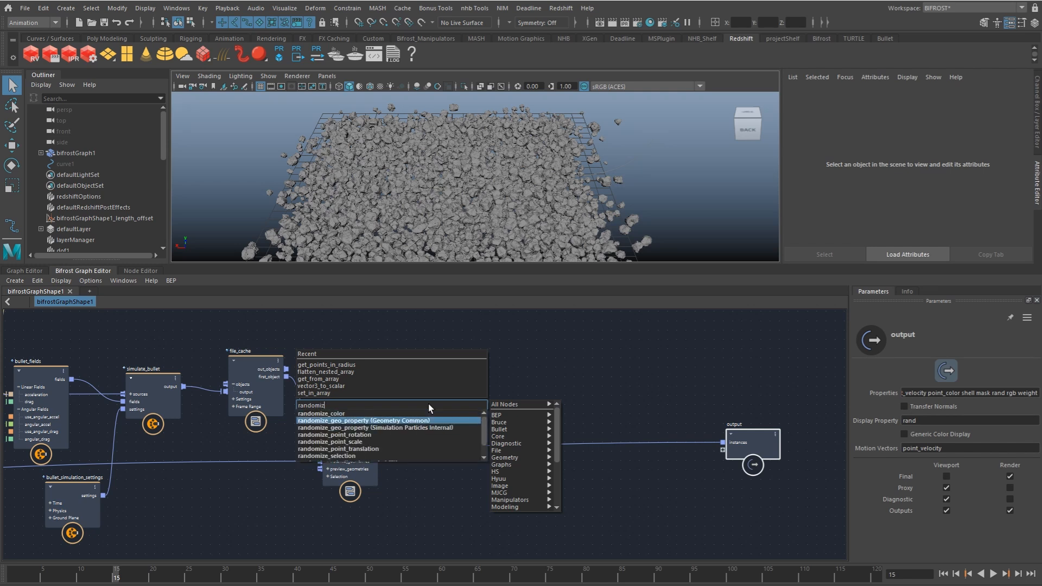
key("Return")
left_click_drag(426, 437, 434, 400)
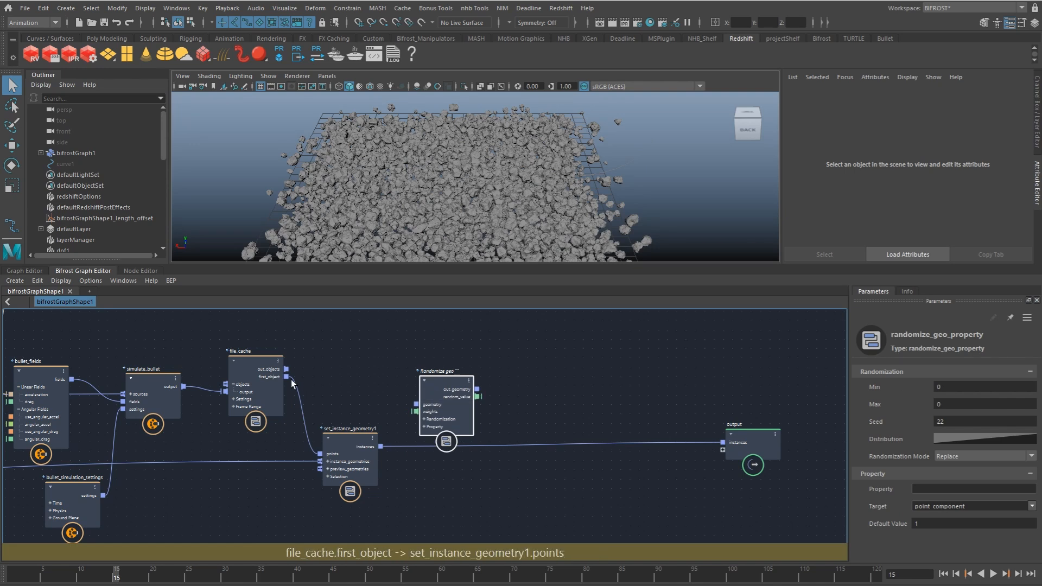
Step: Connect file_cache's first_object to the randomize node's geometry input, and disconnect set_instance_geometry1 from the output node
left_click_drag(286, 380, 281, 375)
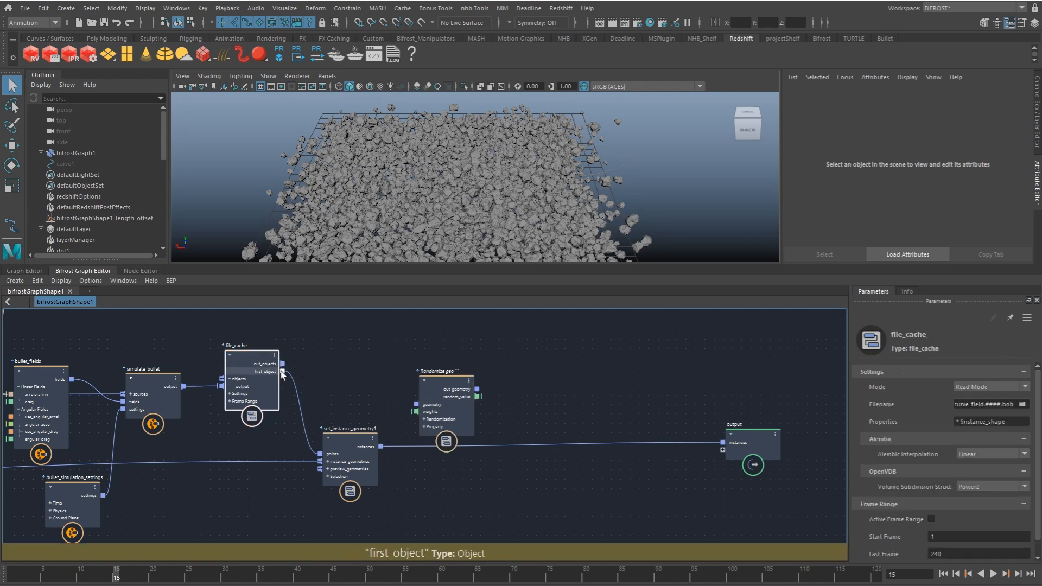
mouse_move(328, 441)
left_mouse_down()
mouse_move(355, 445)
mouse_move(351, 456)
left_mouse_up()
left_click_drag(584, 434, 587, 472)
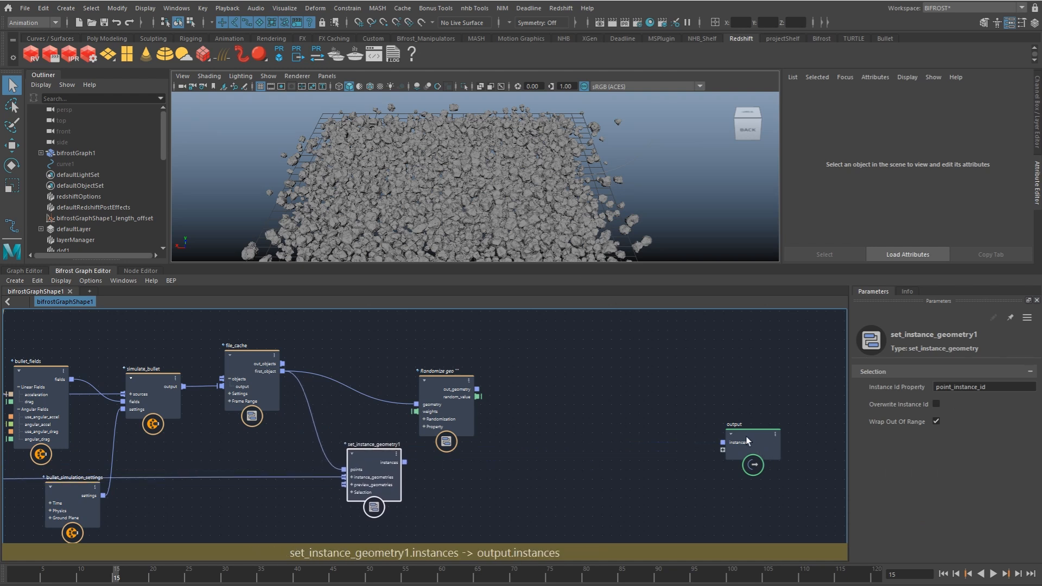
Step: Move the output and randomize nodes closer together, and connect the randomize node's out_geometry to output's instances input
left_click_drag(747, 440, 665, 391)
left_click_drag(445, 399, 458, 383)
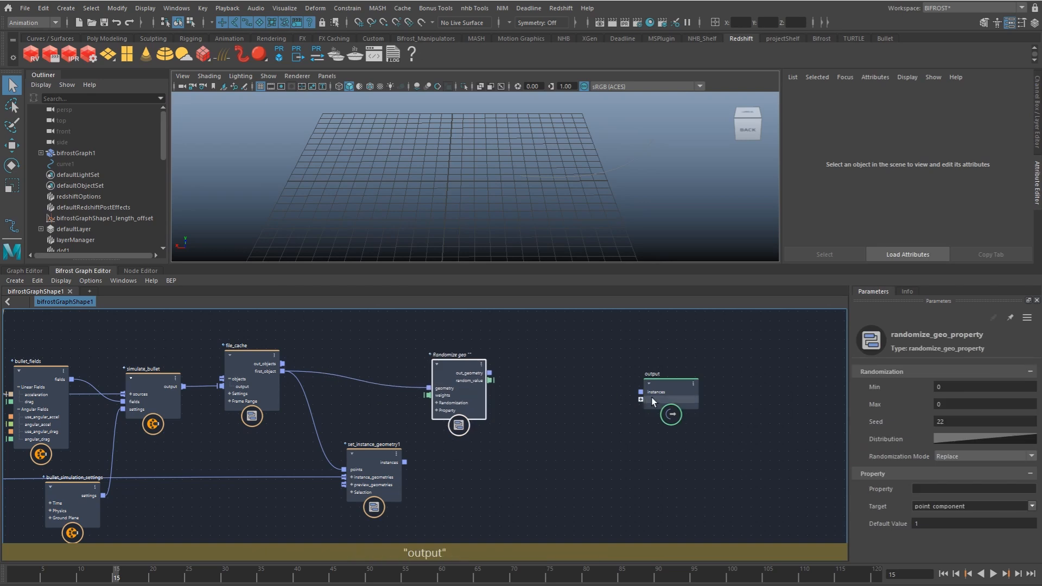
left_click_drag(651, 401, 658, 379)
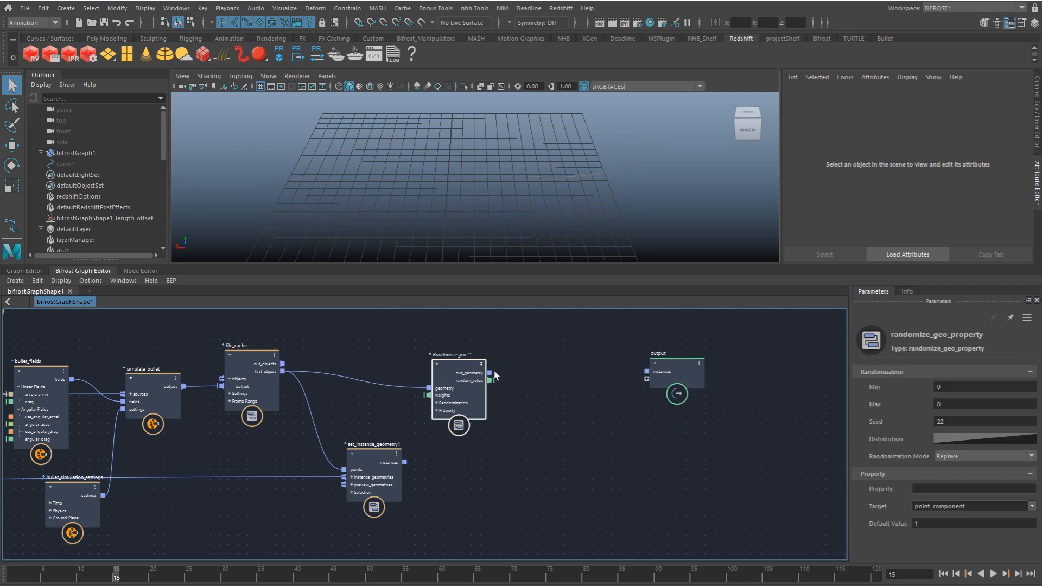
left_click_drag(494, 372, 604, 377)
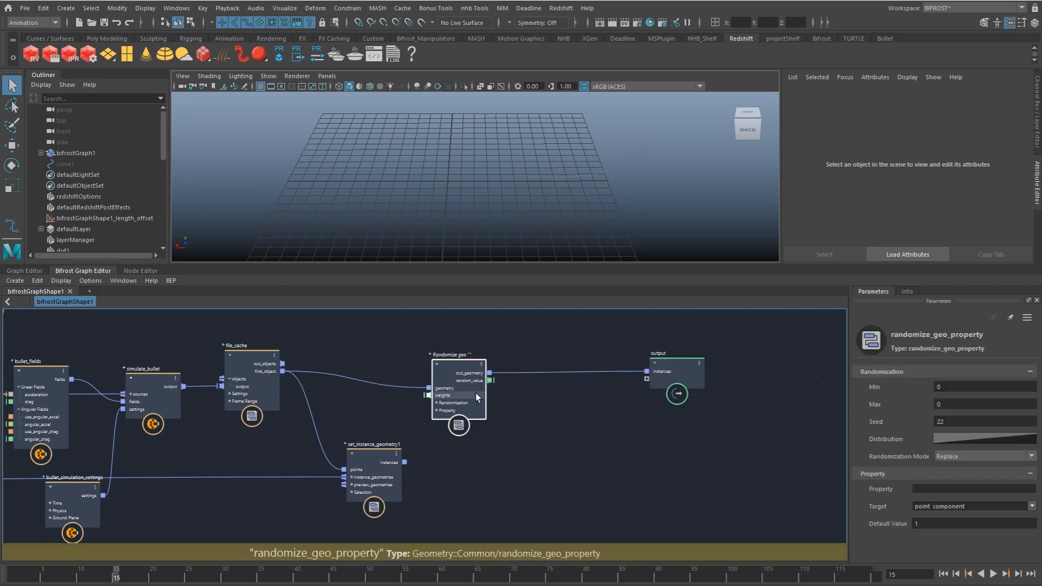
Step: Insert a set_point_shape node between the randomize node and output, with Disk shape and a default size of 0.2845
left_click_drag(465, 394, 434, 392)
left_click(510, 387)
key("Tab")
type("spoins")
key("Down")
key("Down")
key("Down")
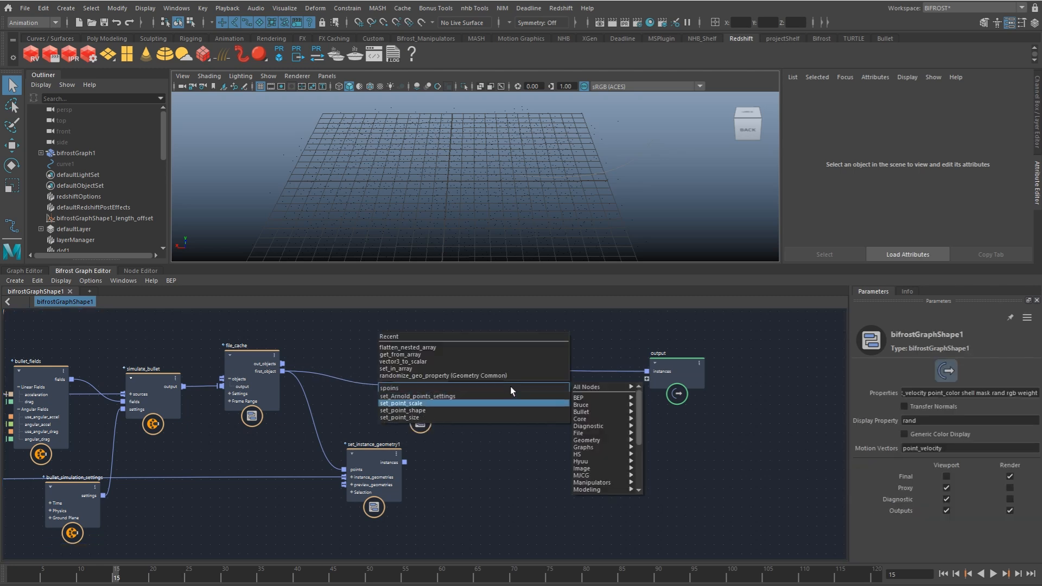
key("Return")
left_click_drag(527, 402, 532, 370)
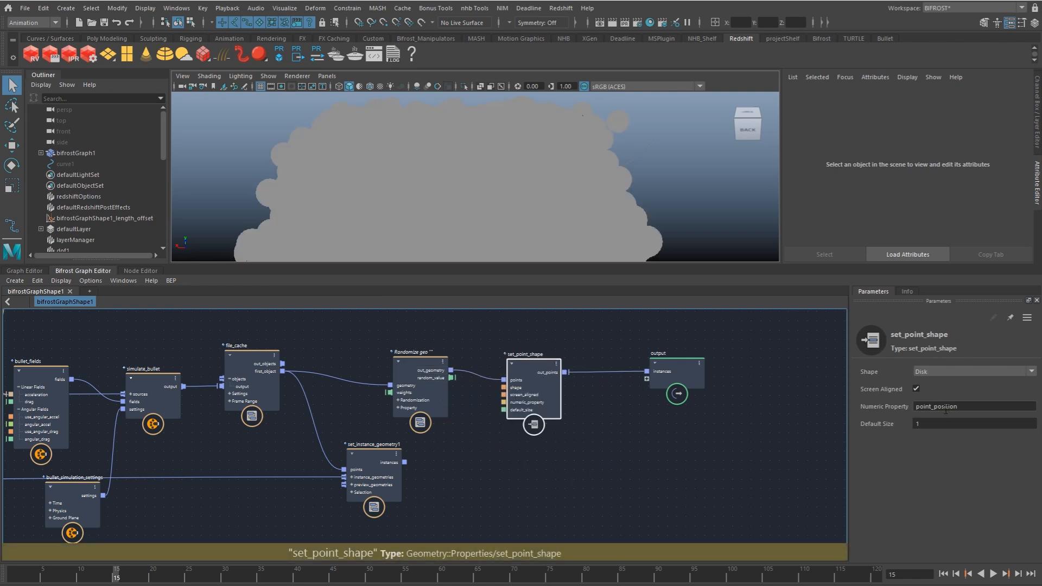
left_click_drag(925, 425, 792, 431, "ctrl")
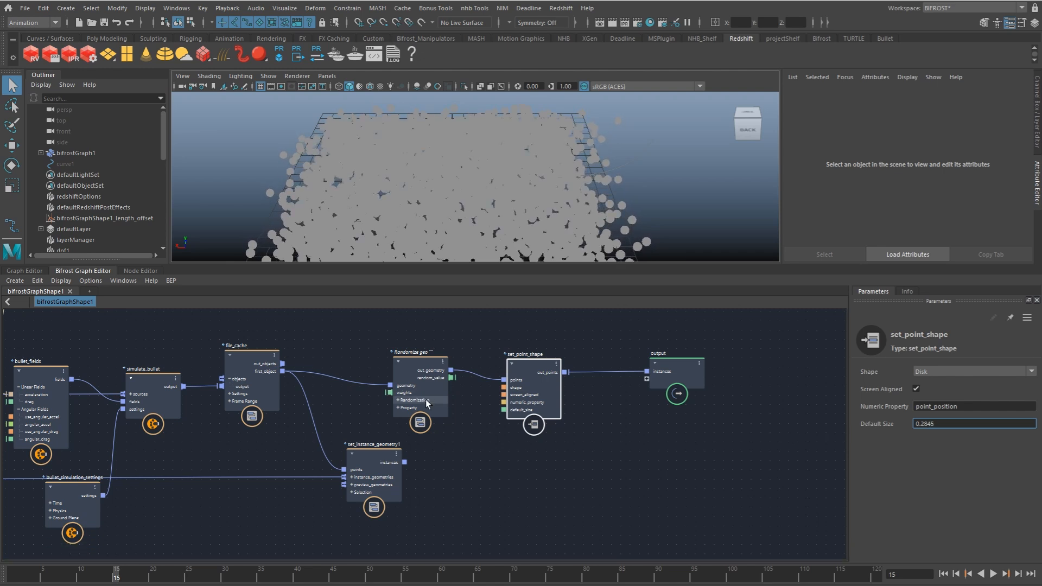
Step: Make the randomize node write the property color, using Math::float3 values with a maximum of 1, 1, 1
left_click_drag(425, 400, 404, 399)
left_click(951, 488)
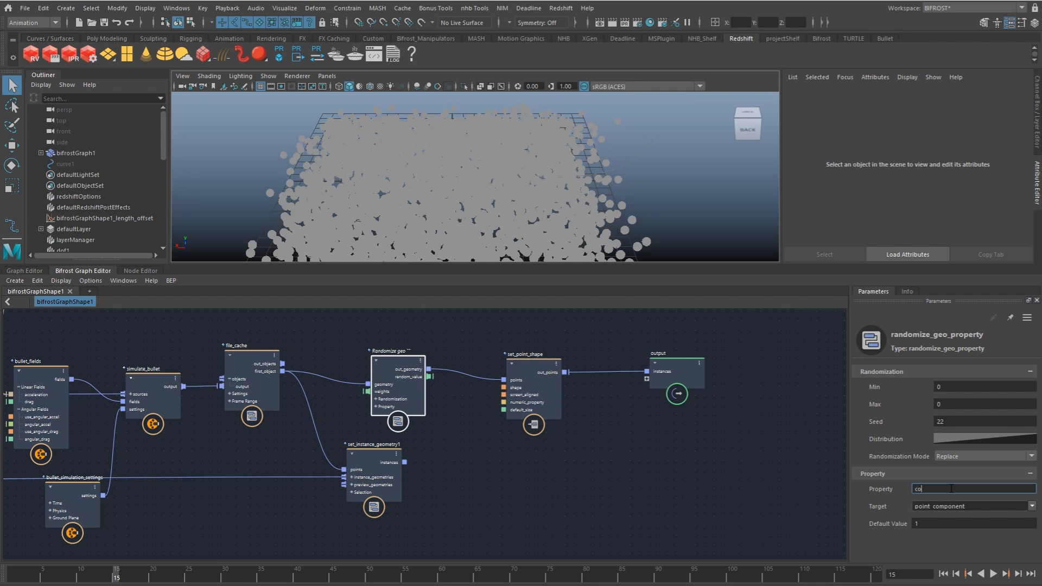
left_click(372, 399)
right_click(379, 383)
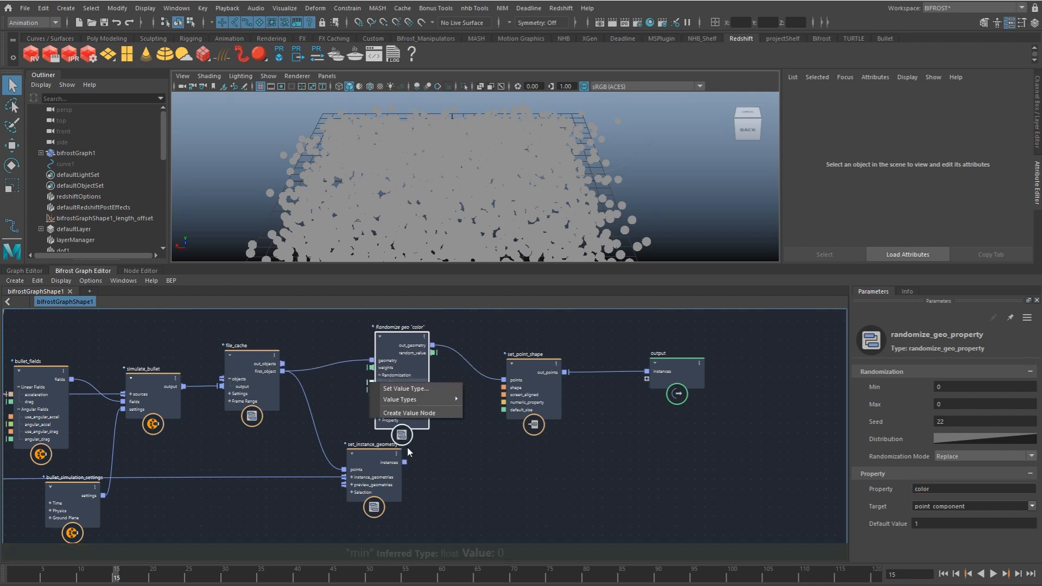
mouse_move(427, 402)
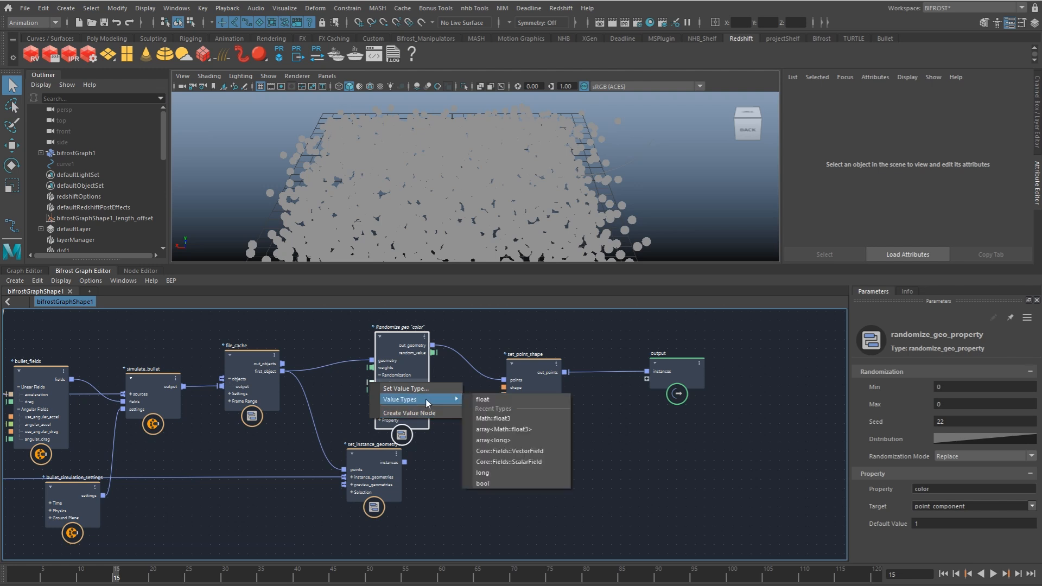
left_click(504, 419)
left_click(940, 404)
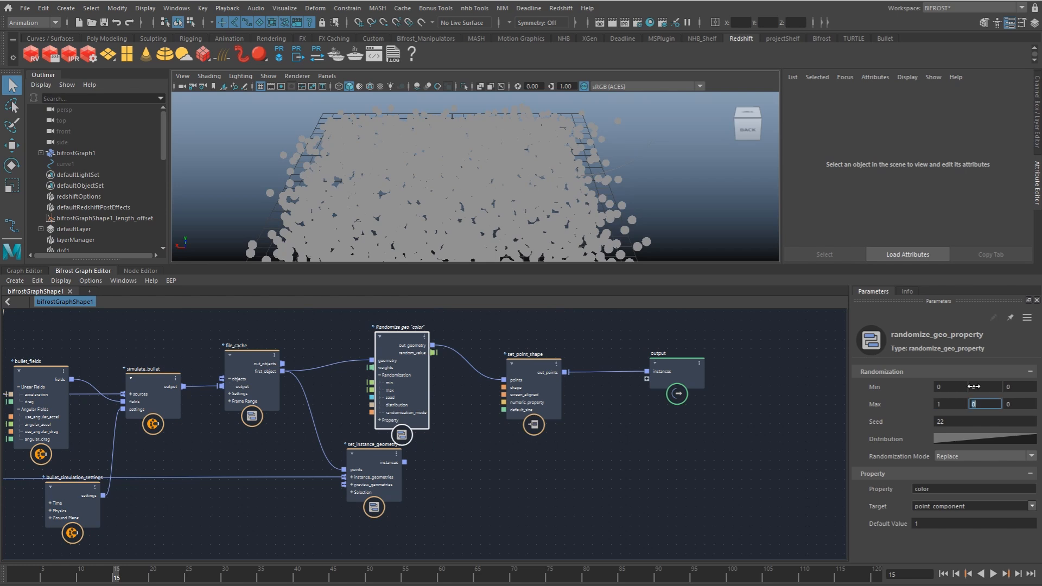
left_click(462, 375)
Step: Reposition the randomize node and move set_instance_geometry1 lower to separate them in the graph
left_click_drag(400, 379, 405, 382)
left_click_drag(374, 458, 377, 476)
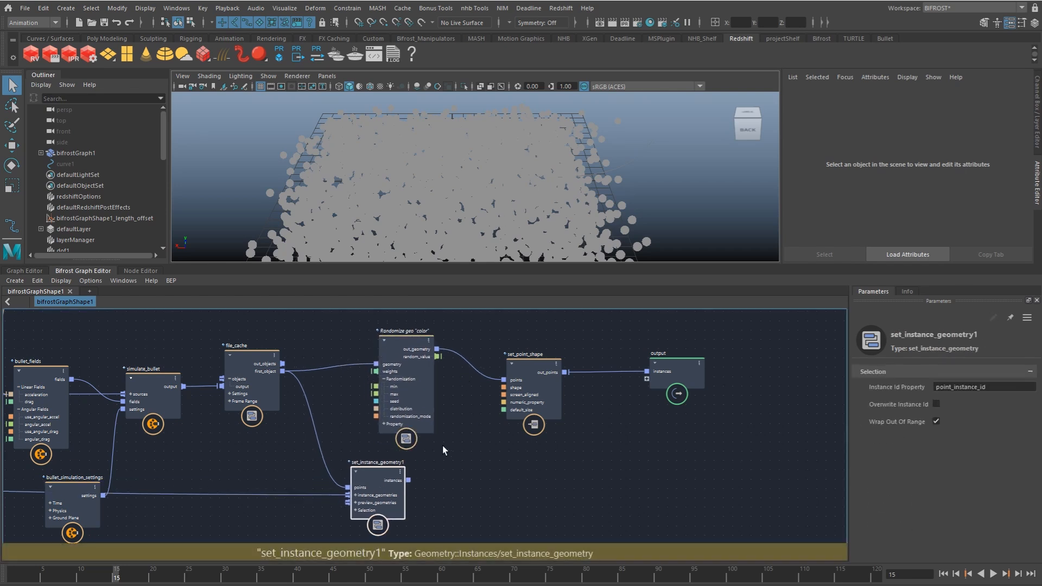
left_click(441, 450)
left_click_drag(488, 197, 542, 209, "alt")
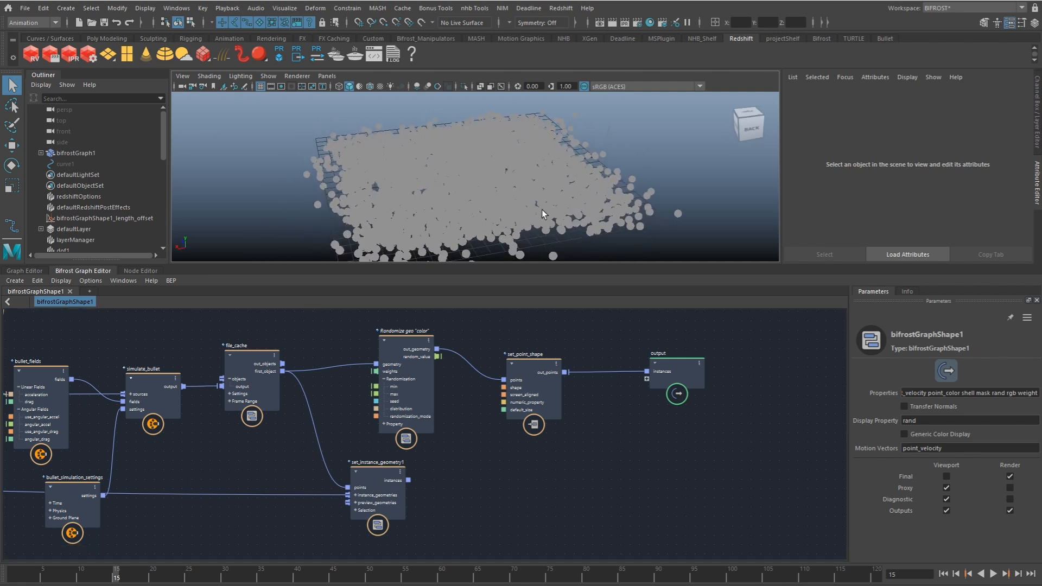
left_click(414, 375)
left_click_drag(414, 375, 415, 384)
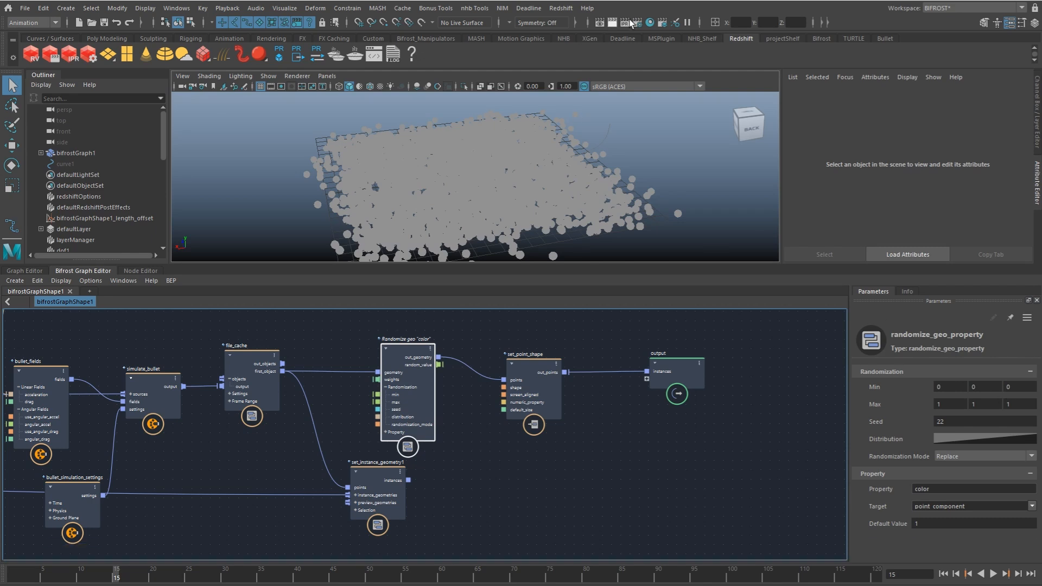
Step: Pause and resume the viewport display to refresh the point colors, and view them from the back
left_click(687, 24)
left_click(687, 23)
right_click_drag(596, 209, 622, 237, "alt")
left_click_drag(623, 236, 581, 225, "alt")
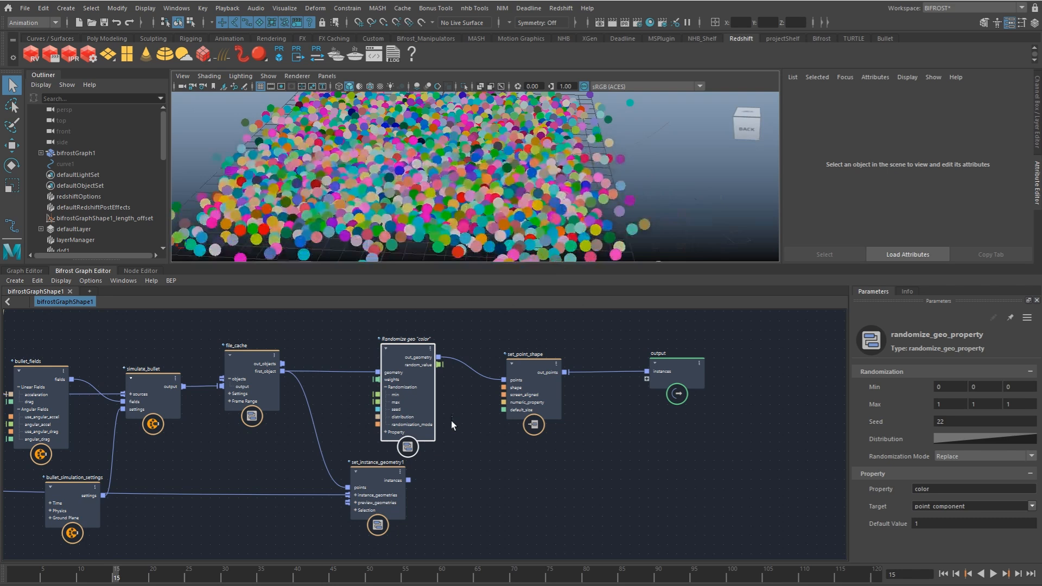
Step: Move the set_point_shape and output nodes up together, and shift set_point_shape slightly closer to output
left_click_drag(537, 338, 663, 383)
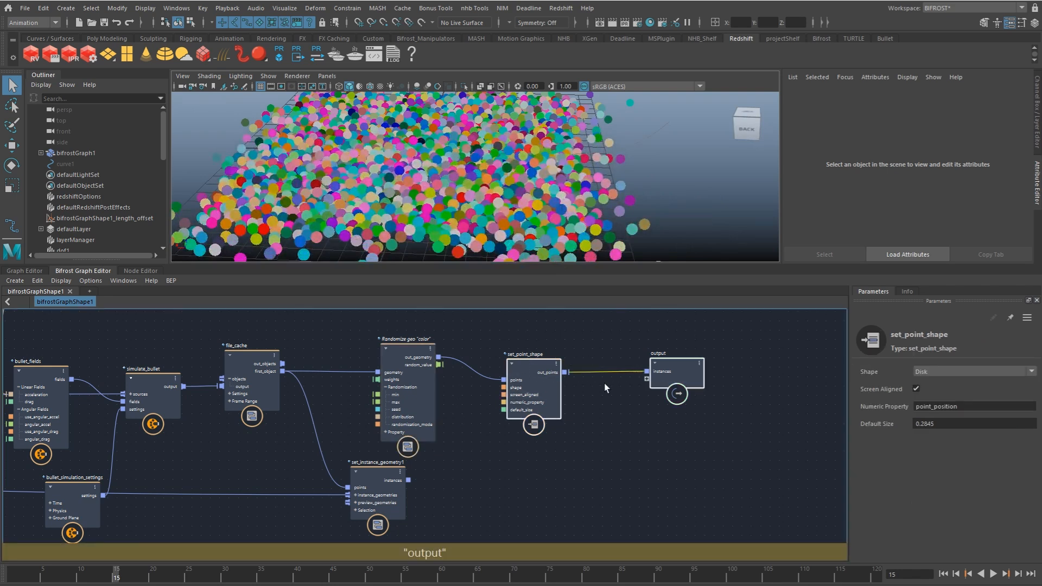
left_click_drag(533, 376, 544, 360)
left_click(603, 383)
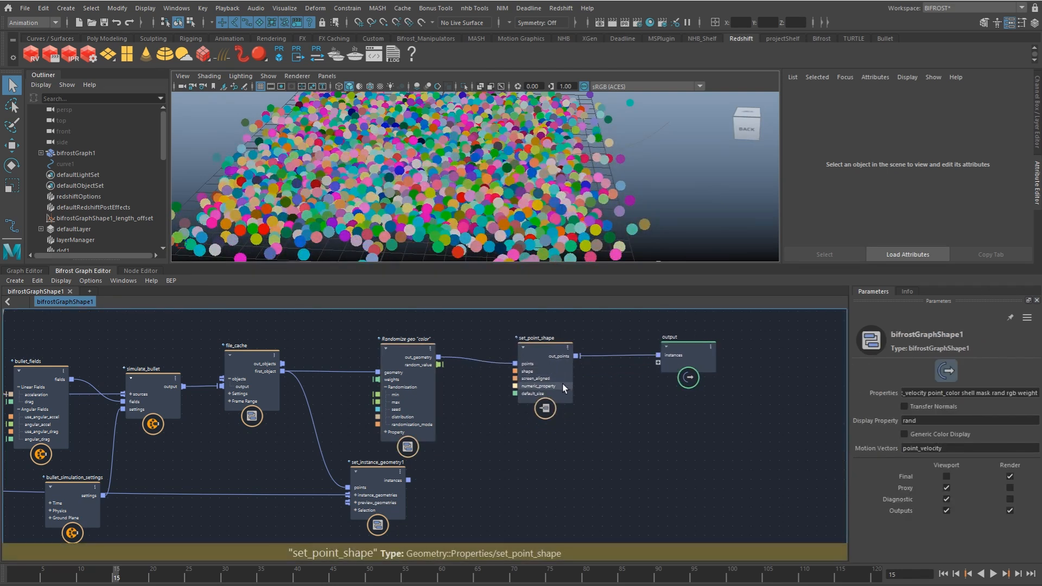
left_click(557, 383)
Step: Set the third component of the randomize node's maximum to 0
left_click(426, 393)
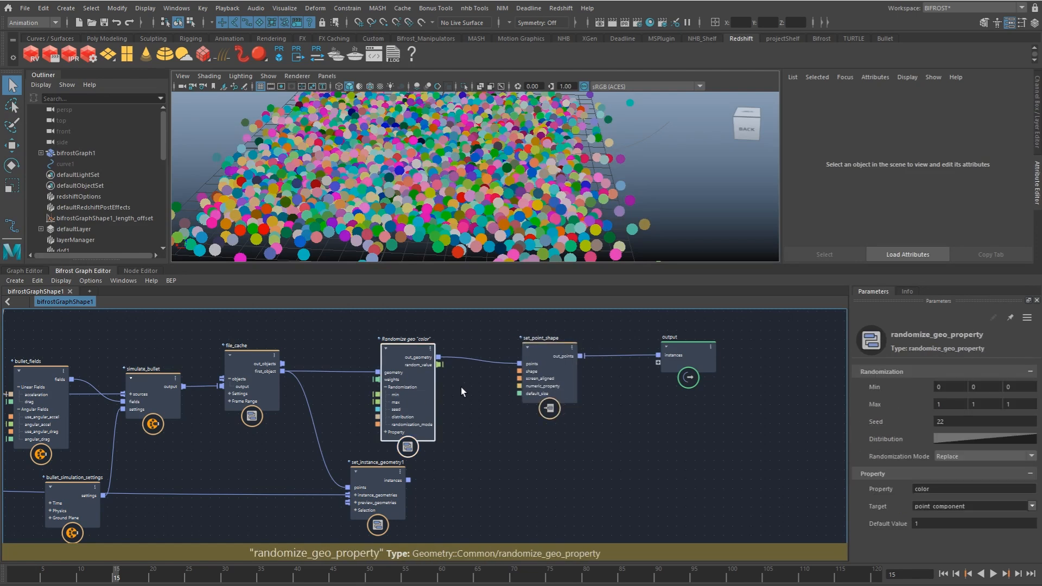
left_click(1019, 404)
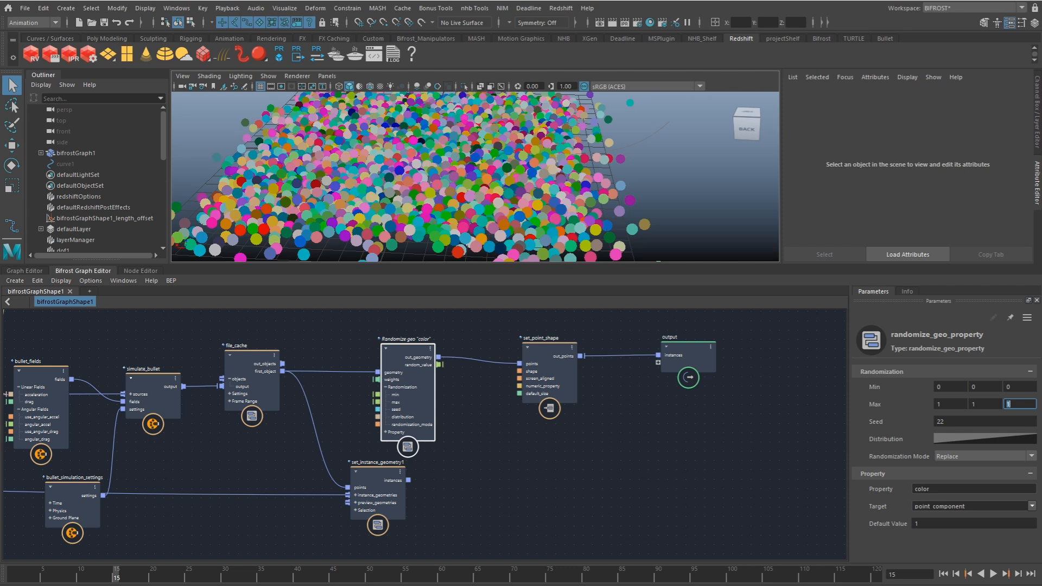
type("0")
key("Return")
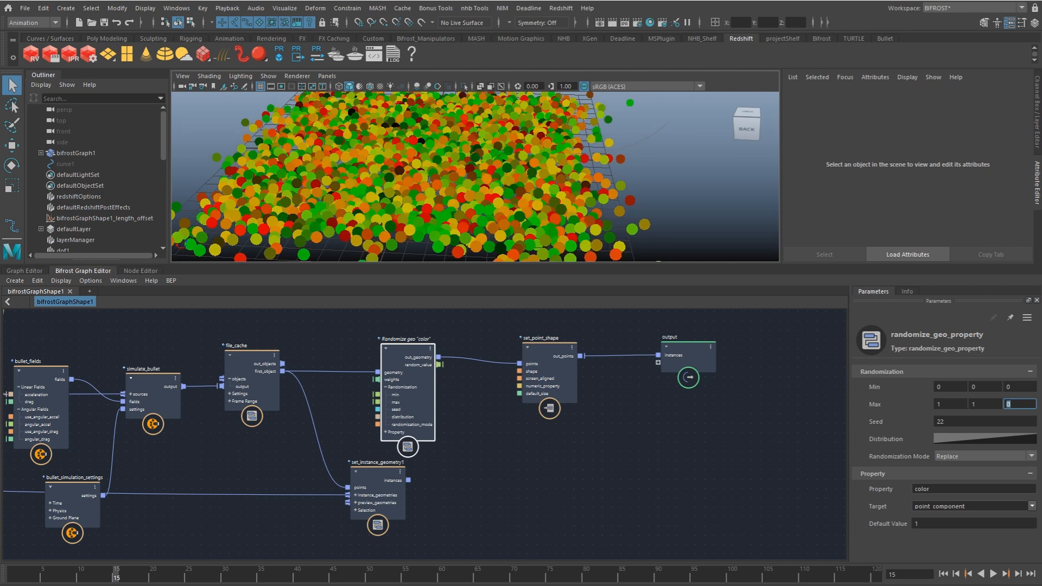
Step: Space the output and set_point_shape nodes farther from the randomize node, and examine the points around the curve
middle_click_drag(422, 381, 329, 385, "alt")
left_click_drag(588, 370, 653, 371)
left_click_drag(479, 372, 520, 370)
left_click_drag(603, 171, 511, 191, "alt")
left_click(580, 189)
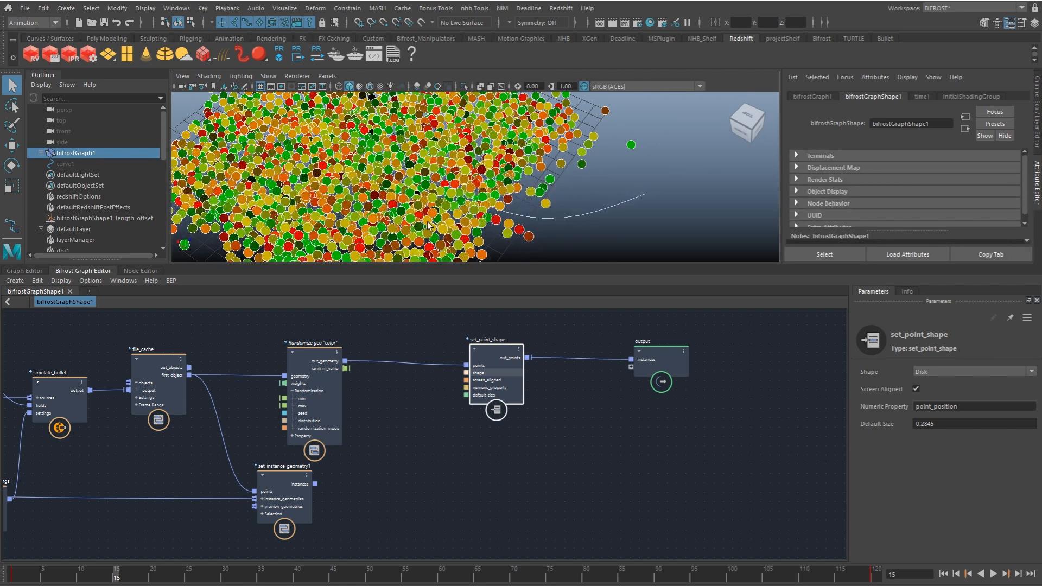
left_click(546, 219)
left_click(550, 217)
left_click_drag(573, 228, 498, 206, "alt")
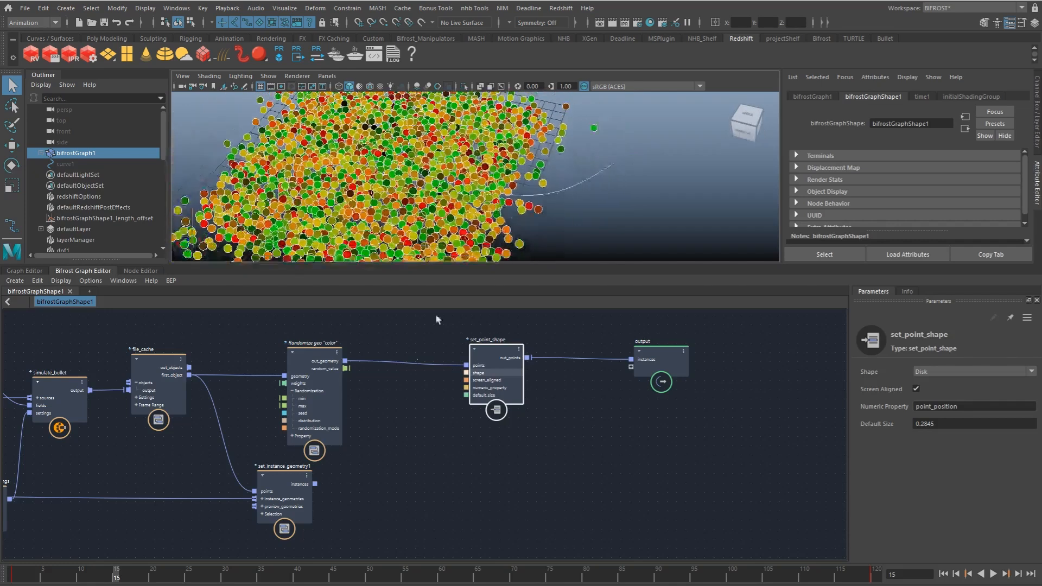
Step: Add a get_point_position node fed by the upstream out_strands output, placing it above the randomize node
left_click(392, 411)
middle_click_drag(189, 366, 330, 425, "alt")
left_click(331, 393)
middle_click_drag(729, 449, 304, 401, "alt")
middle_click_drag(641, 438, 97, 369, "alt")
middle_click_drag(493, 432, 346, 350, "alt")
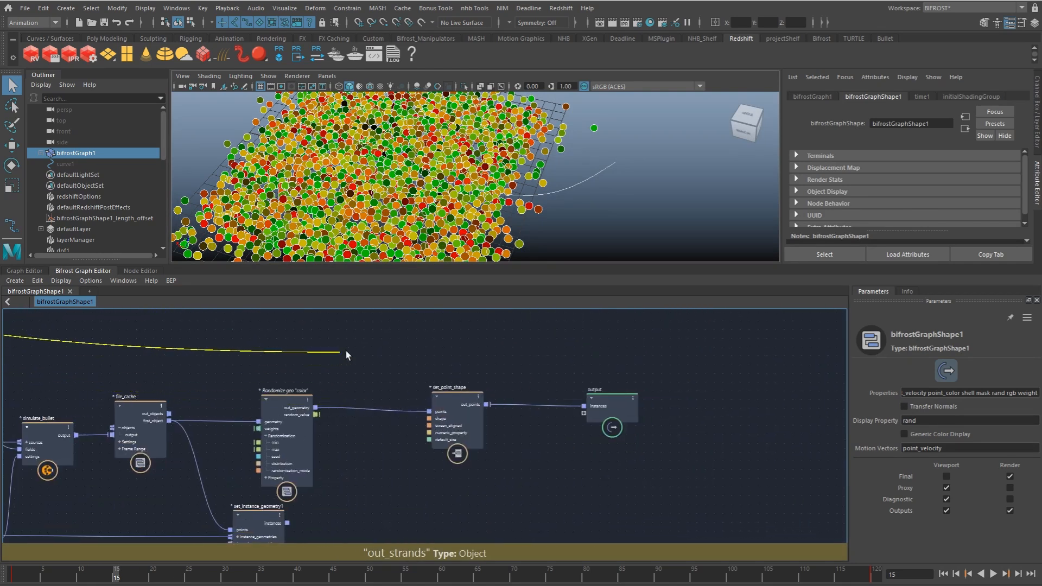
key("Tab")
type("gpp")
key("Down")
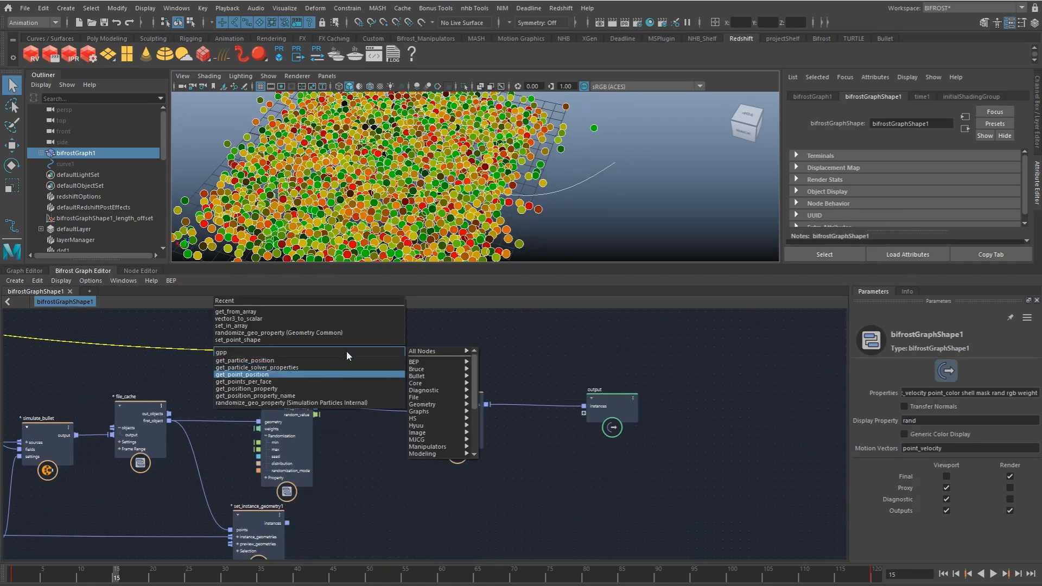
key("Return")
left_click_drag(351, 374, 374, 343)
Step: Add a get_points_in_radius node, connecting point_position to its positions and the randomize node's out_geometry to its geometry
left_click(422, 341)
key("Tab")
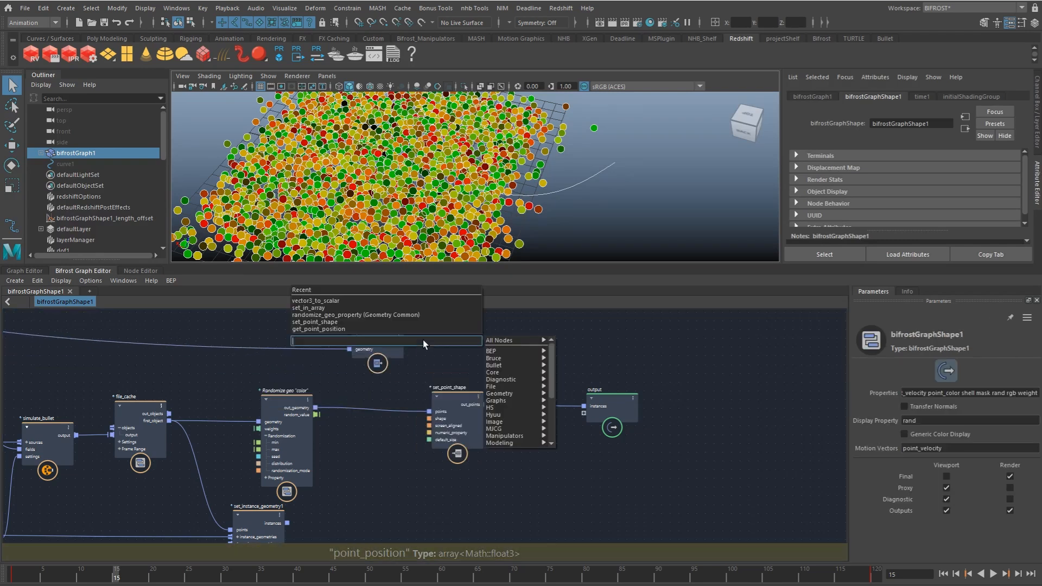
type("radius")
key("Down")
key("Down")
key("Down")
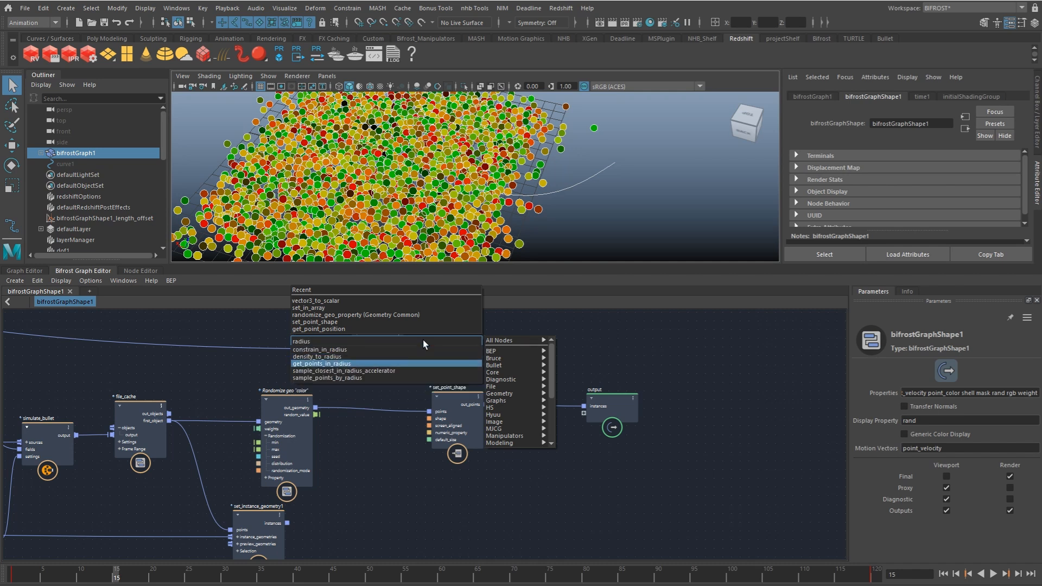
key("Return")
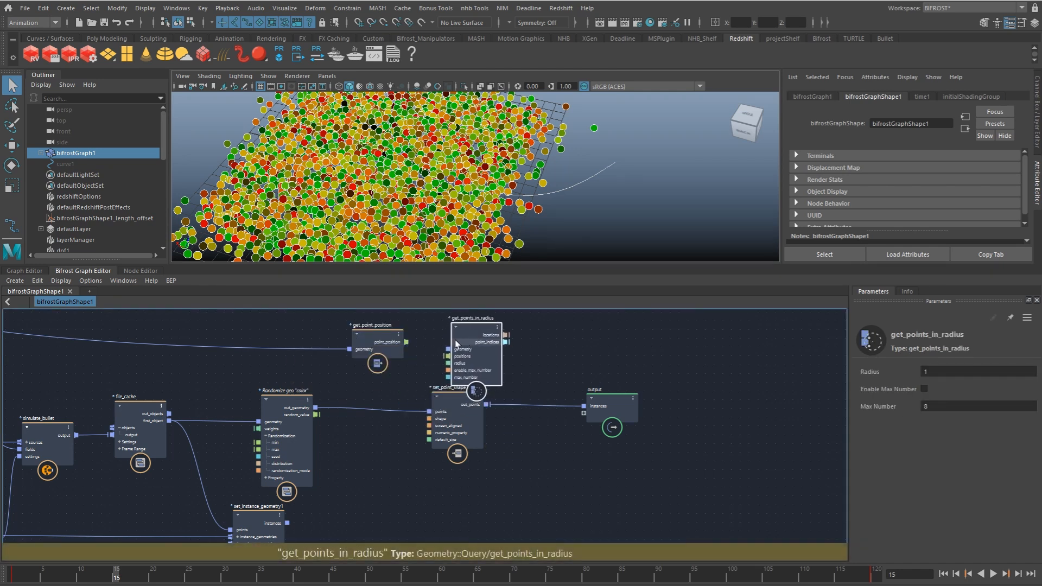
left_click_drag(406, 342, 477, 358)
left_click_drag(316, 408, 465, 345)
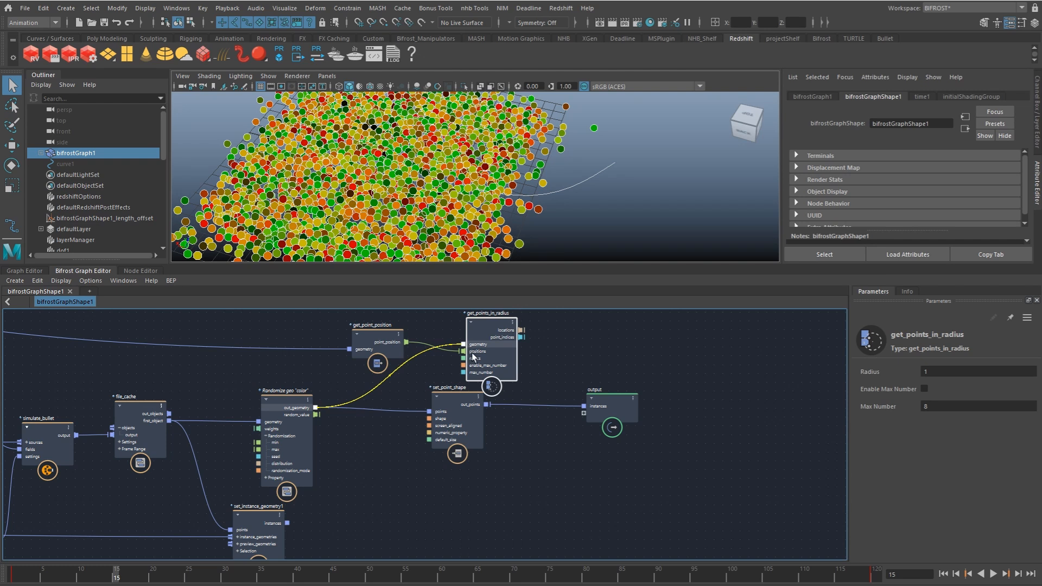
Step: Move the set_point_shape and output nodes lower to clear space below get_points_in_radius
middle_click_drag(450, 416, 387, 418)
left_click_drag(386, 419, 459, 469)
left_click_drag(549, 420, 581, 484)
left_click_drag(457, 461, 453, 471)
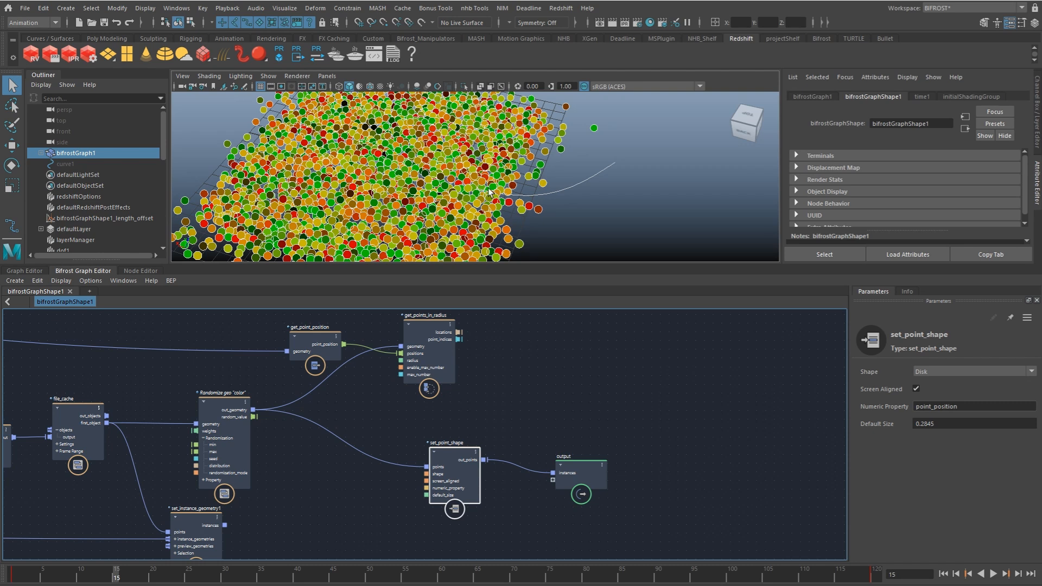
Step: Set the radius of the get_points_in_radius node to 3
left_click_drag(530, 205, 584, 227, "alt")
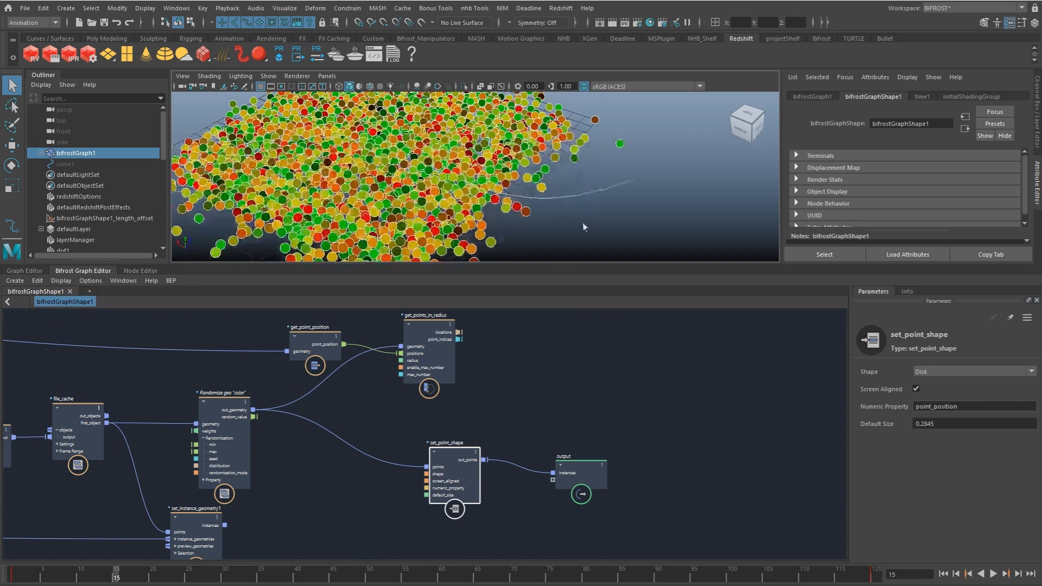
left_click_drag(443, 324, 441, 327)
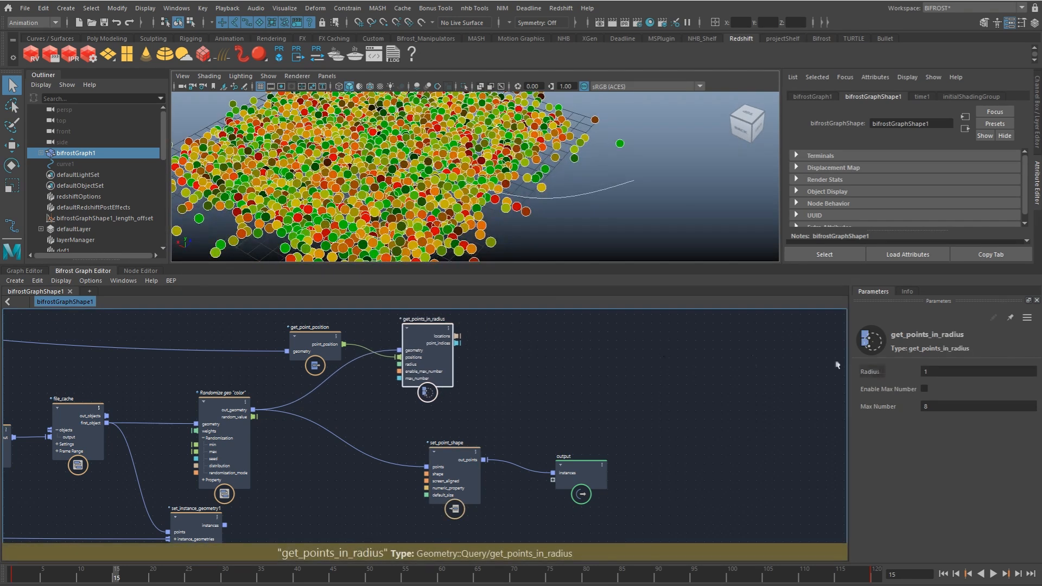
left_click(941, 372)
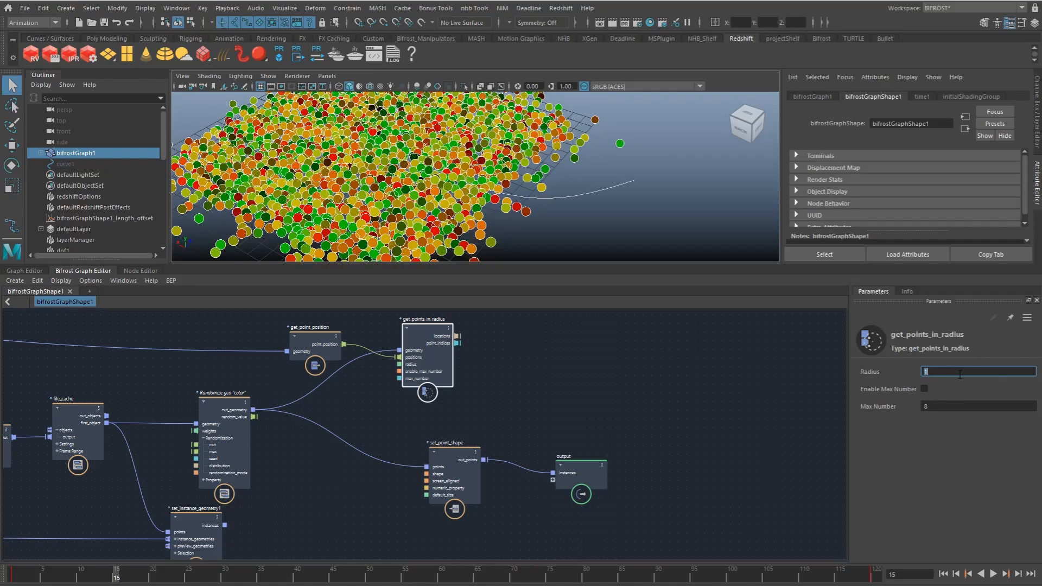
middle_click_drag(561, 333, 572, 333, "alt")
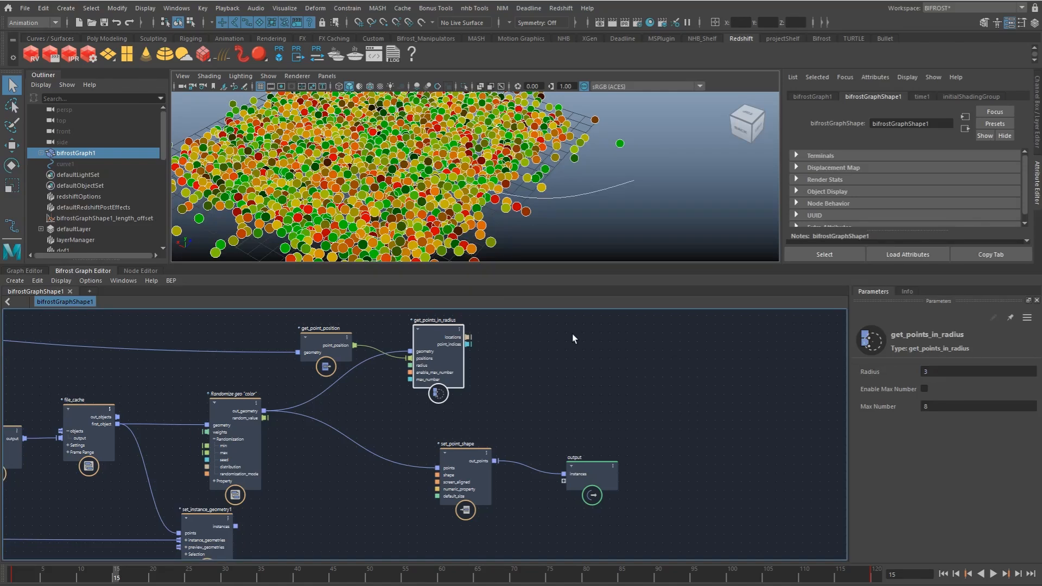
left_click_drag(525, 225, 505, 218, "alt")
Step: Add a flatten_nested_array node fed by the point_indices output of get_points_in_radius
left_click_drag(467, 345, 496, 362)
key("Tab")
type("flatte")
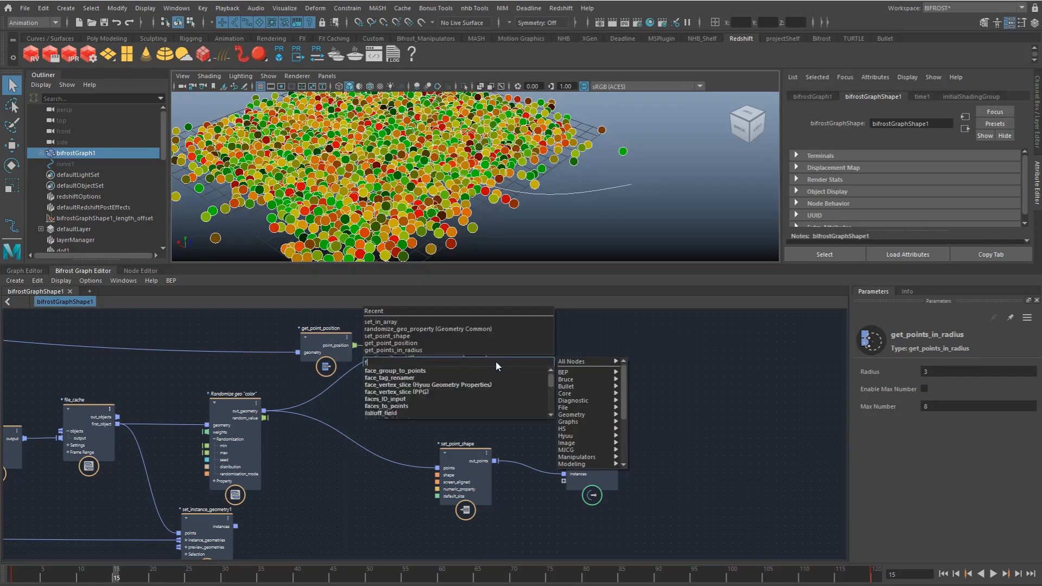
key("Down")
key("Down")
key("Down")
key("Down")
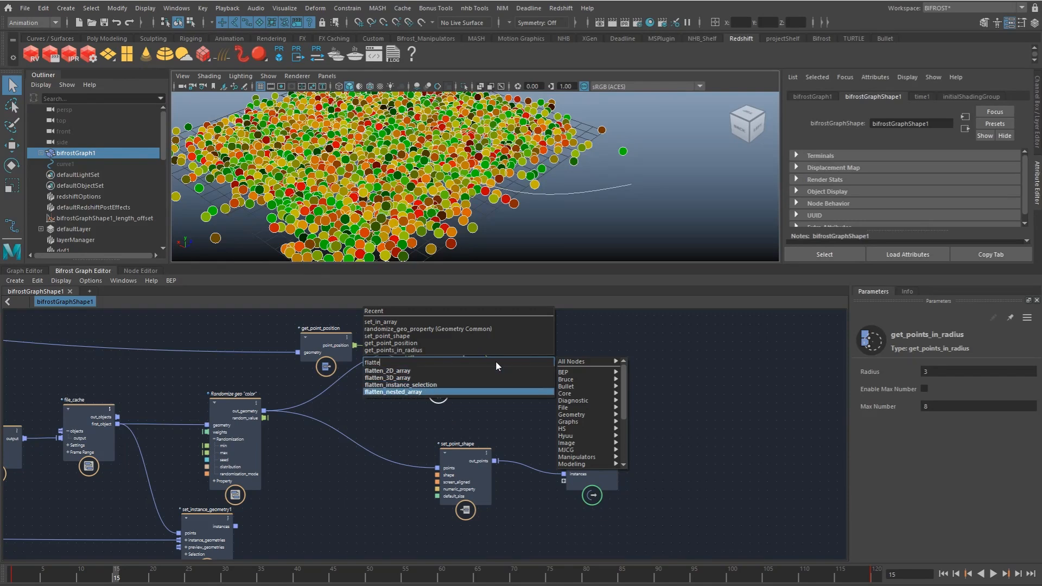
key("Return")
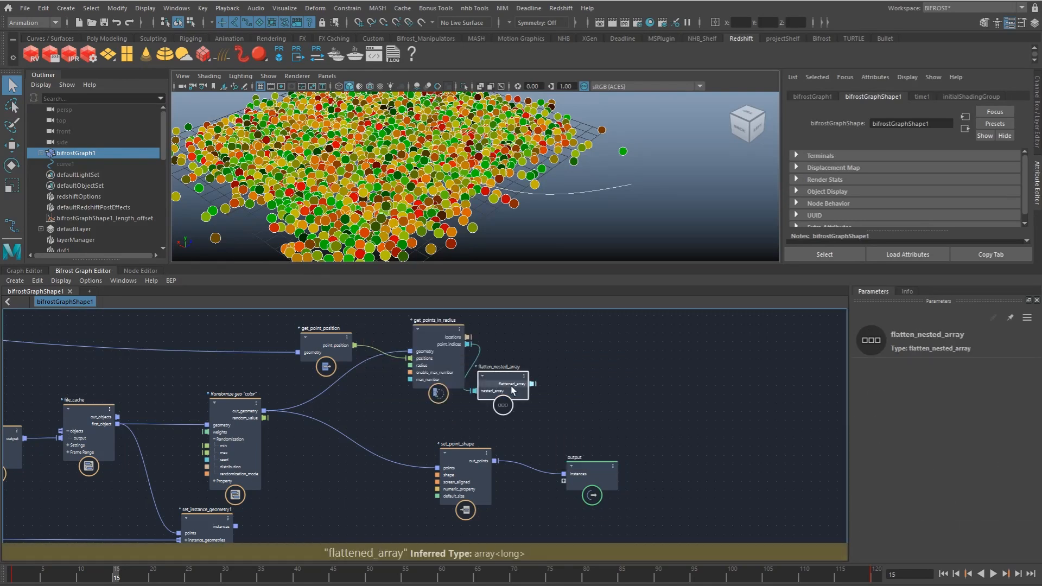
Step: Add a vector3_to_scalar node fed by the randomize node's random_value, placing it below get_points_in_radius
left_click(419, 451)
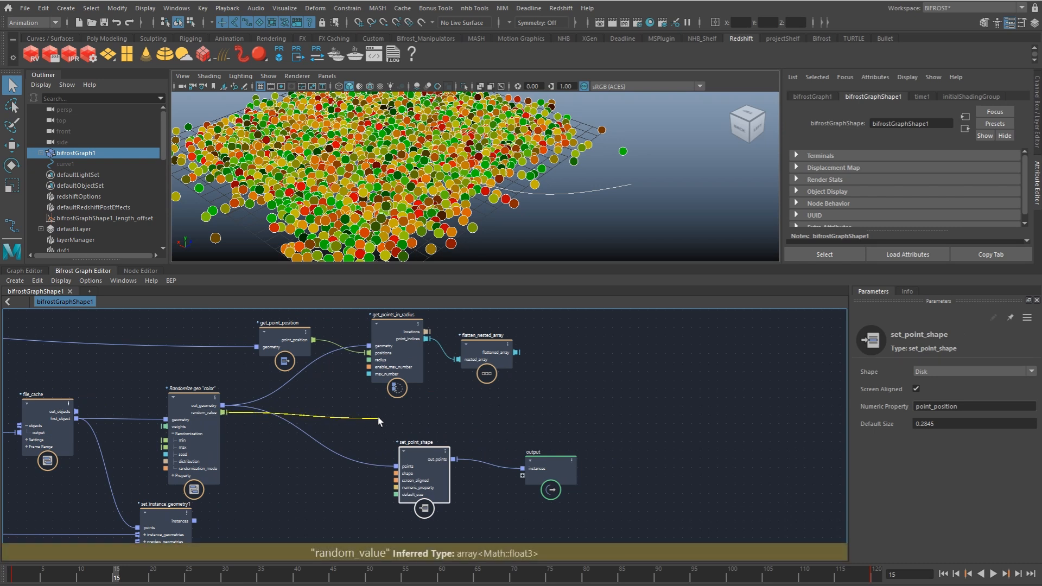
left_click_drag(377, 417, 377, 417)
type("vec")
key("Down")
key("Down")
key("Down")
key("Return")
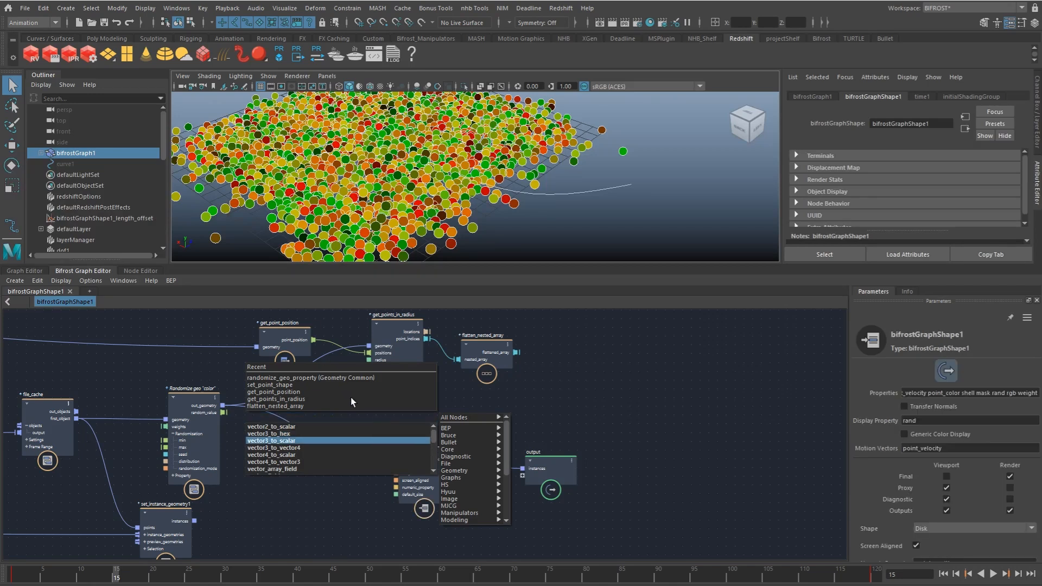
left_click(374, 440)
left_click_drag(376, 434, 432, 416)
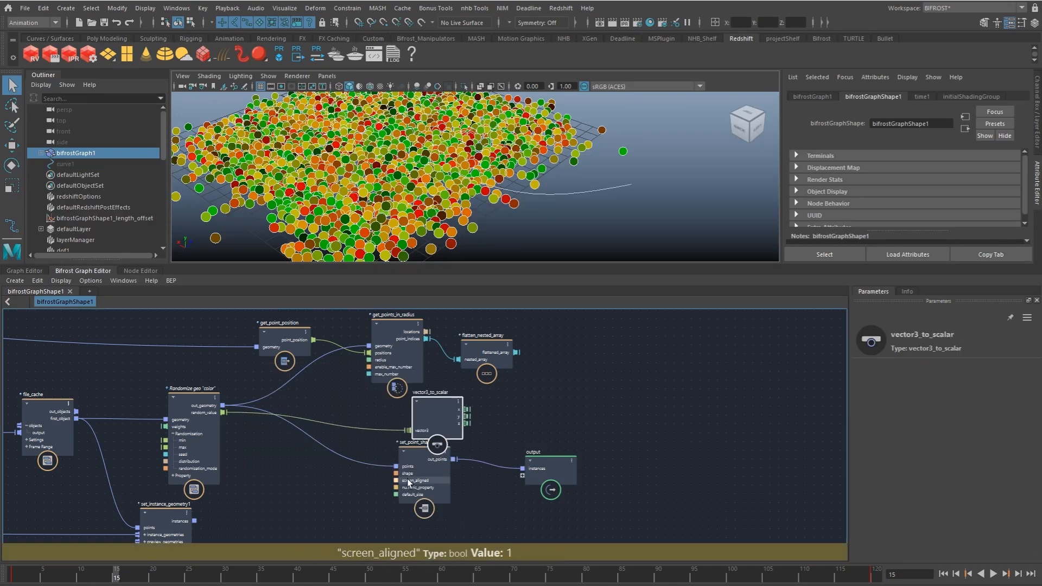
Step: Move the set_point_shape and output nodes lower to clear space beneath vector3_to_scalar
left_click(423, 520)
left_click_drag(546, 471, 556, 501)
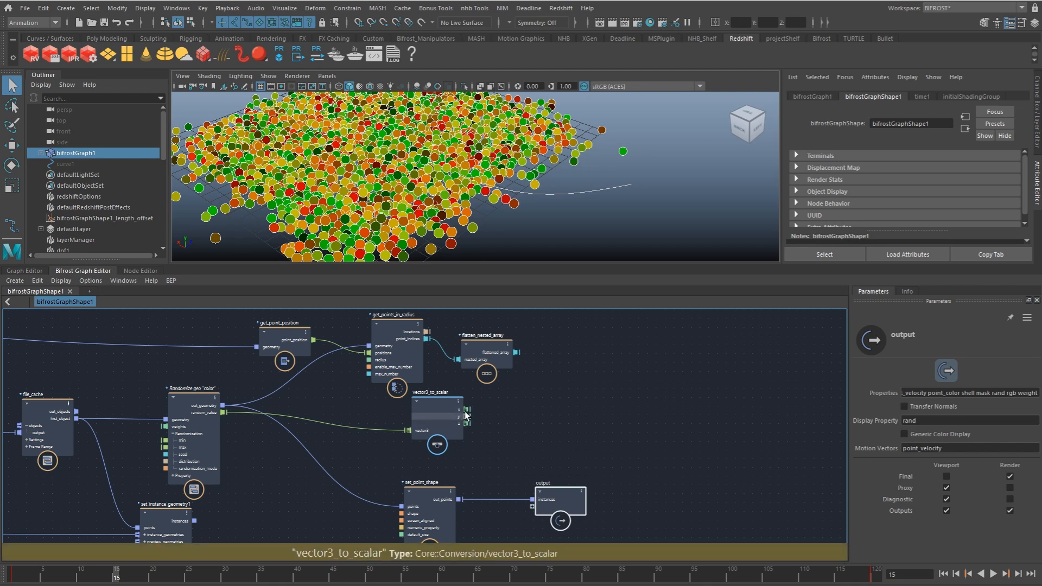
middle_click_drag(480, 437, 475, 438)
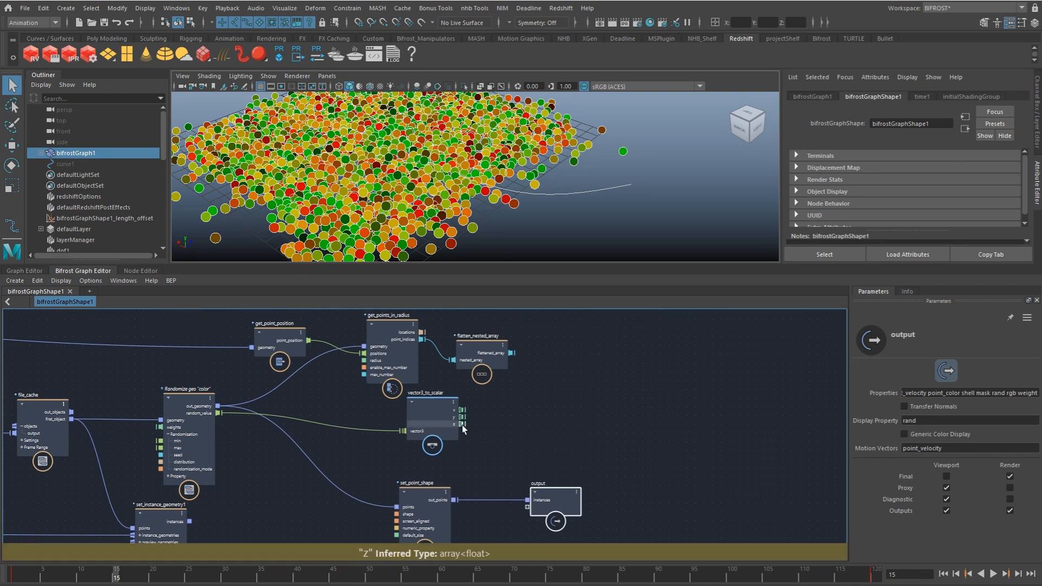
Step: Add a set_in_array node, connecting the z output of vector3_to_scalar to its array and flattened_array to its index
left_click_drag(456, 430, 514, 428)
left_click_drag(519, 369, 512, 355)
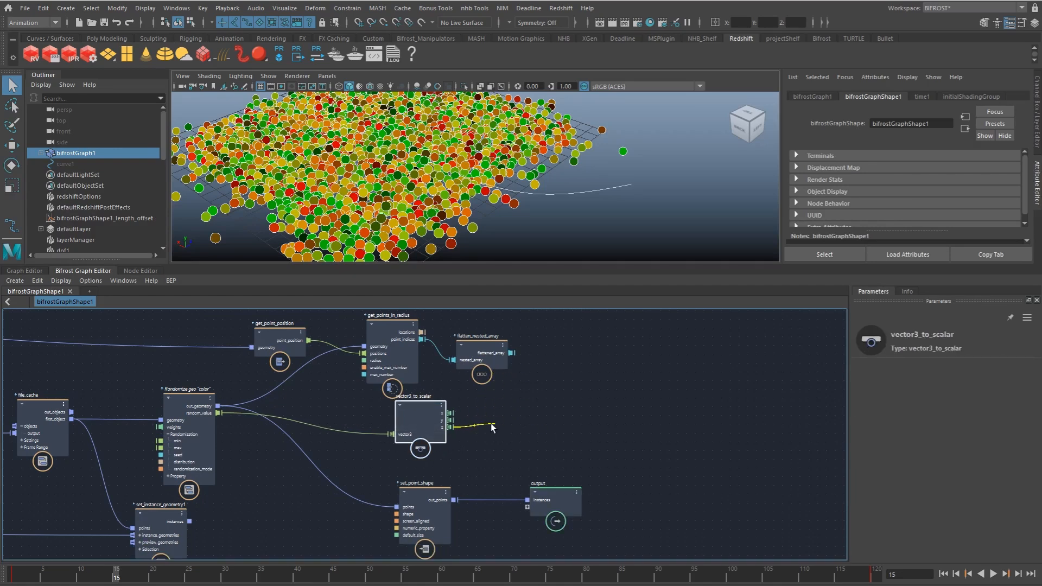
left_click_drag(525, 424, 523, 418)
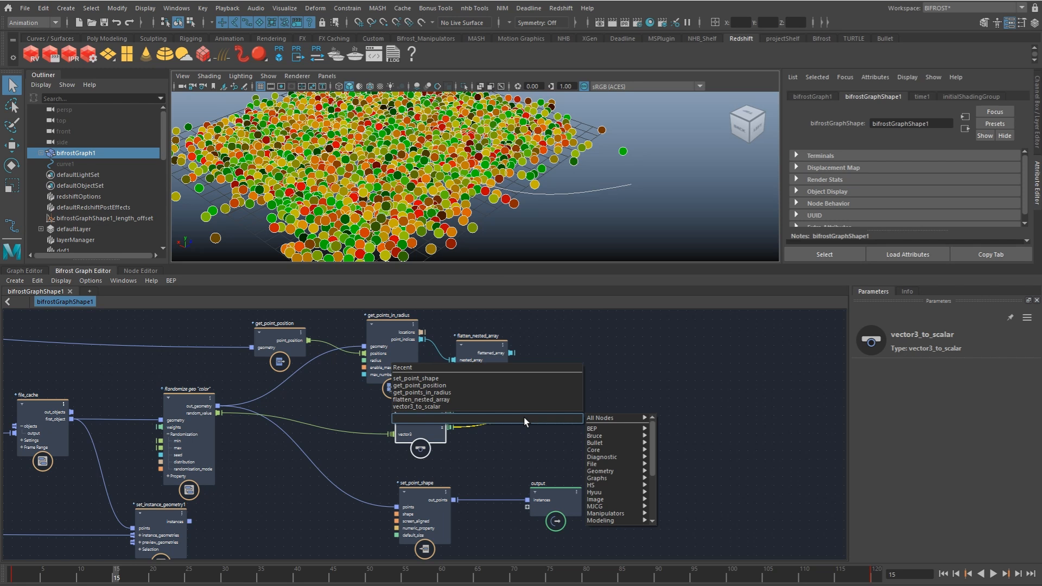
type("setin")
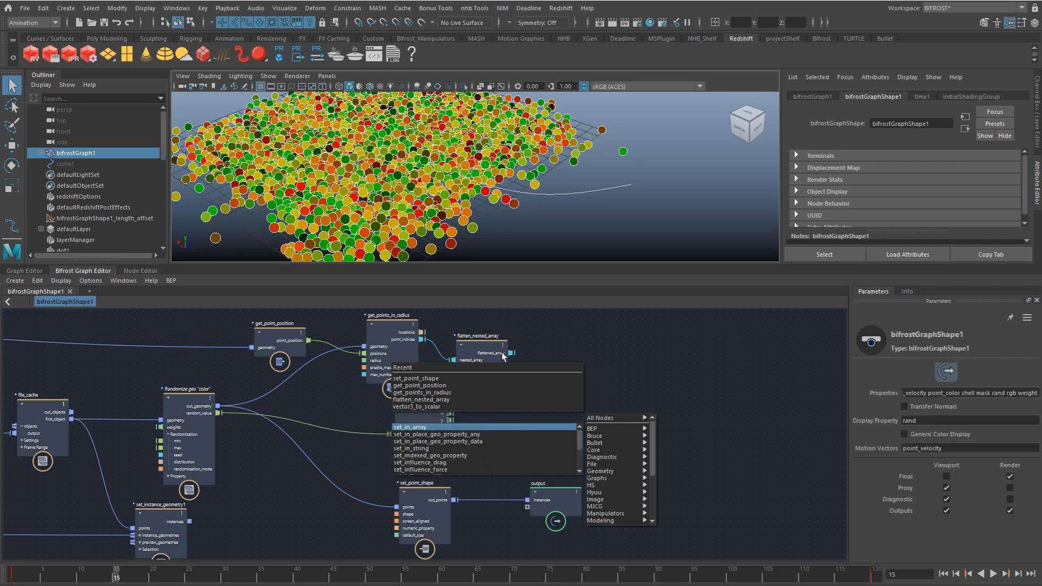
key("Return")
left_click_drag(552, 375, 549, 415)
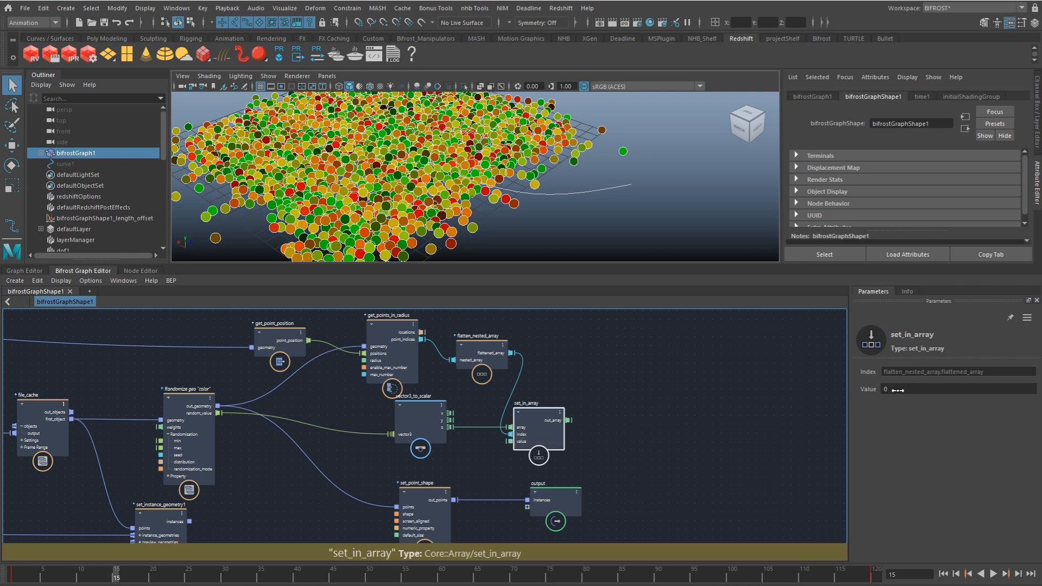
left_click(600, 401)
middle_click_drag(571, 399, 561, 398)
mouse_move(558, 362)
middle_mouse_down()
mouse_move(533, 343)
mouse_move(562, 363)
middle_mouse_up()
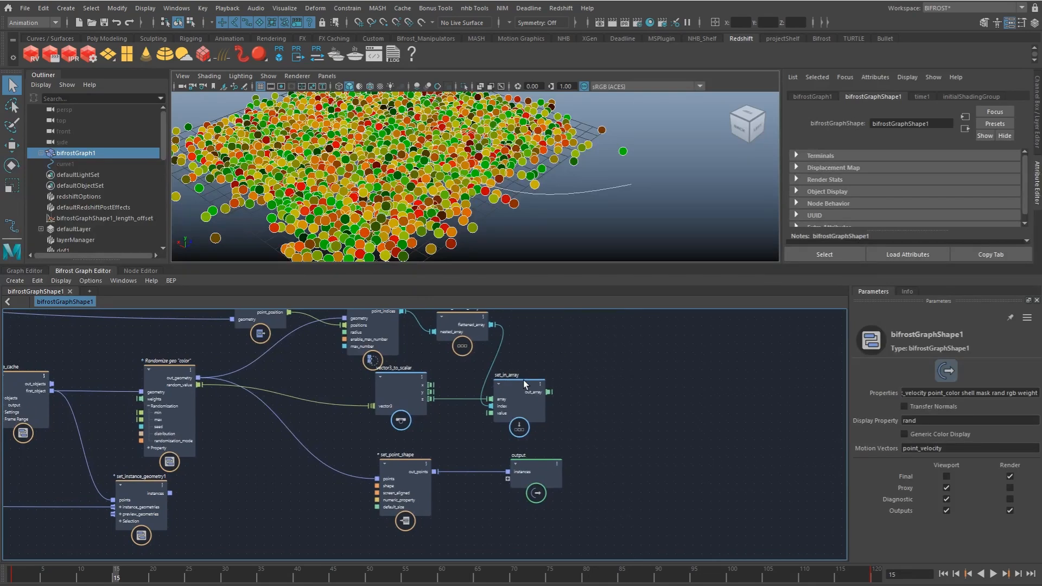
Step: Add a scalar_to_vector3 node, connecting x and y from vector3_to_scalar and set_in_array's out_array to z
middle_click_drag(565, 370, 530, 384)
key("Tab")
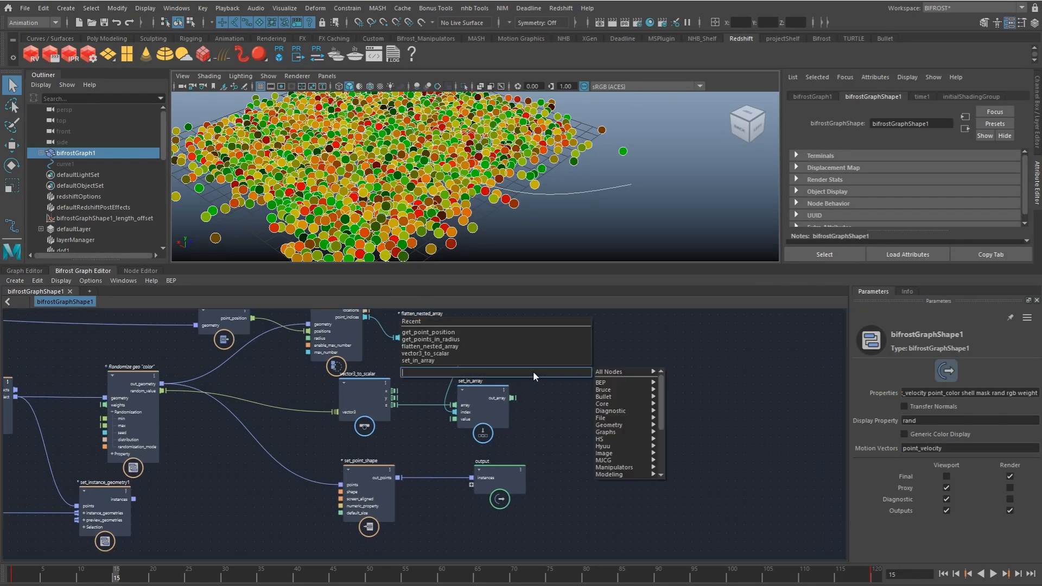
type("scal")
key("Down")
key("Down")
key("Down")
key("Return")
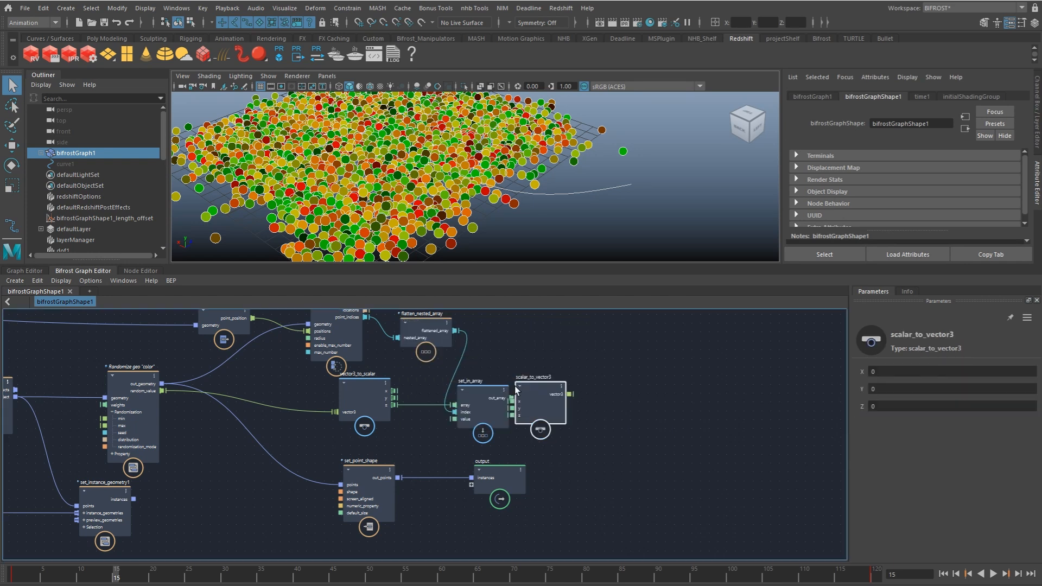
left_click_drag(395, 390, 534, 393)
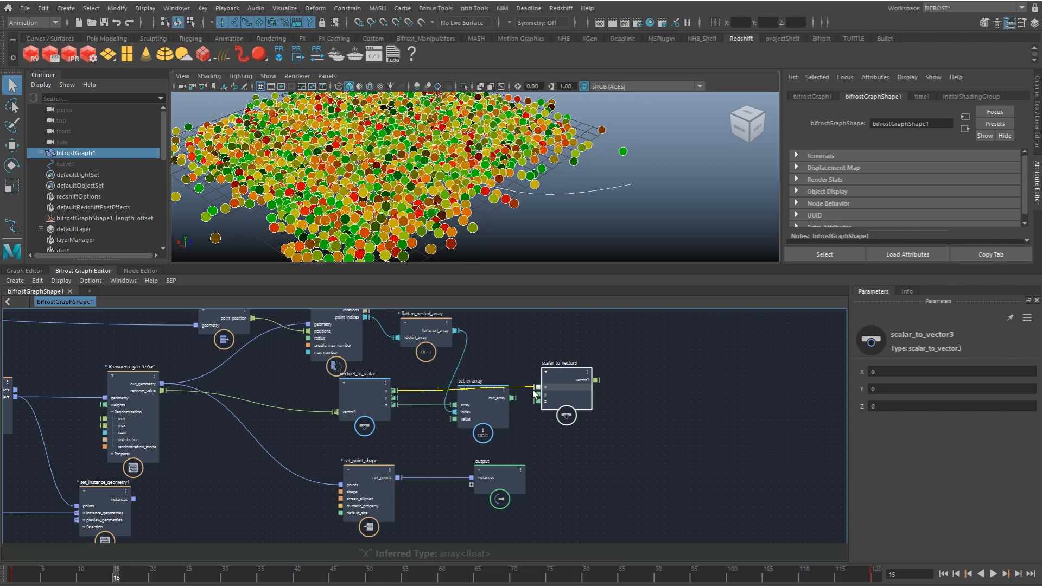
left_click_drag(395, 401, 561, 408)
left_click(633, 363)
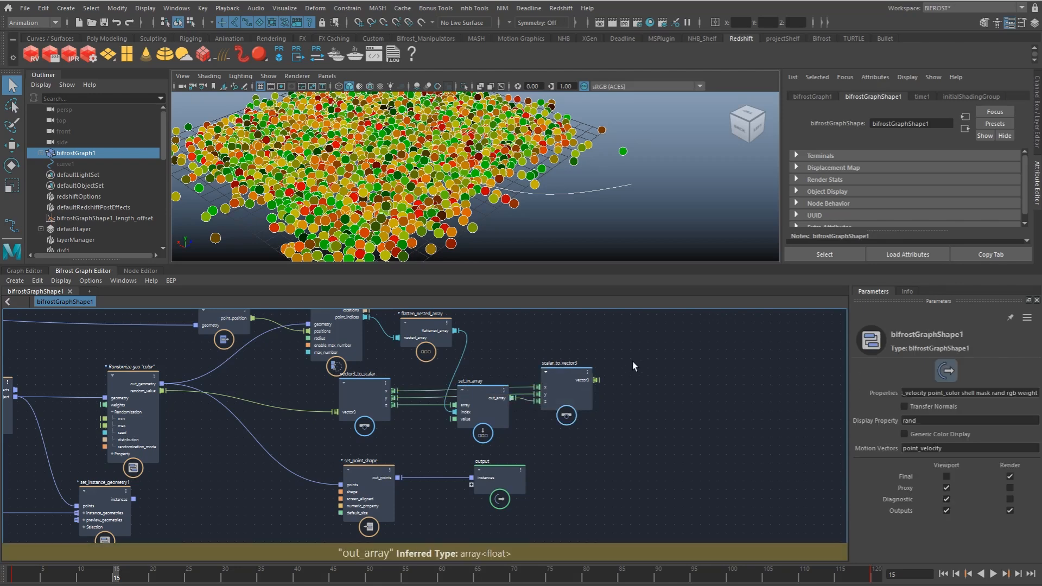
Step: Add a set_geo_property node for the color property and choose its default value type
key("Tab")
type("setgeo")
key("Down")
key("Down")
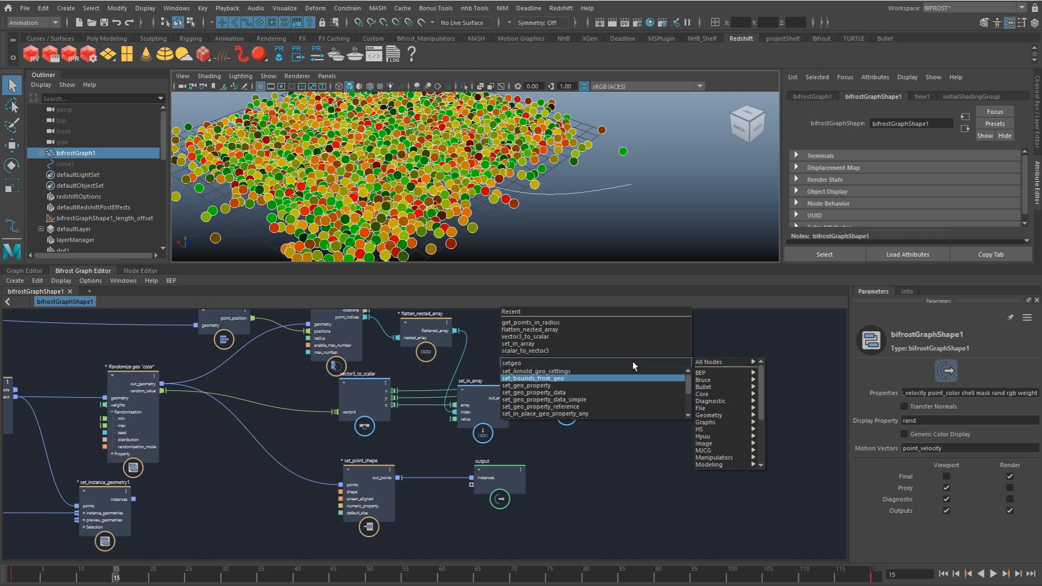
key("Return")
left_click(937, 373)
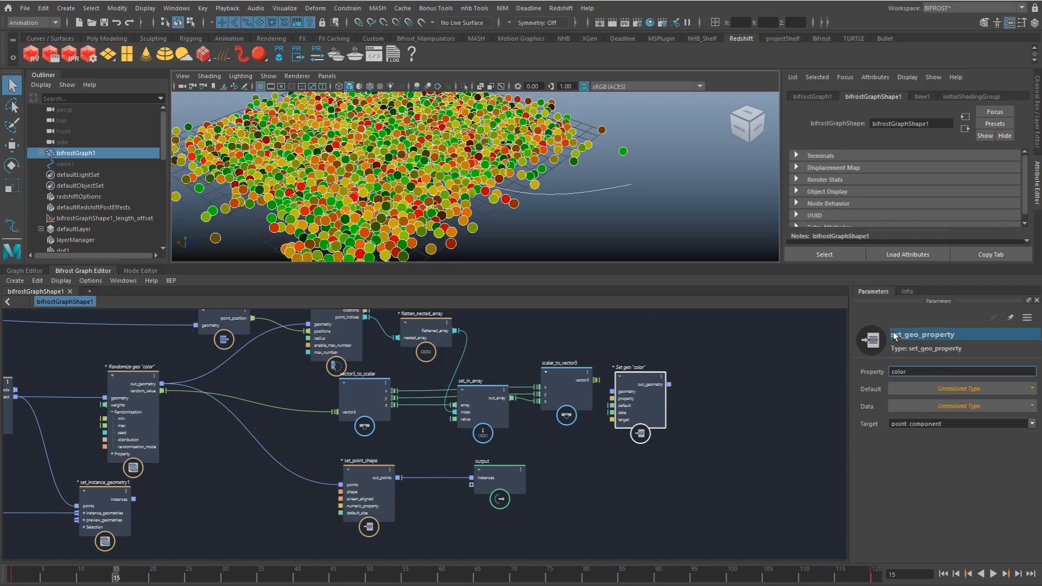
left_click(923, 388)
left_click(920, 470)
Step: Wire set_geo_property between the randomize node's out_geometry and set_point_shape, feed vector3 into its data, and line up the end nodes after it
left_click_drag(656, 390, 676, 352)
left_click_drag(162, 384, 631, 375)
left_click_drag(689, 347, 789, 350)
left_click(381, 491)
left_click(496, 476, "shift")
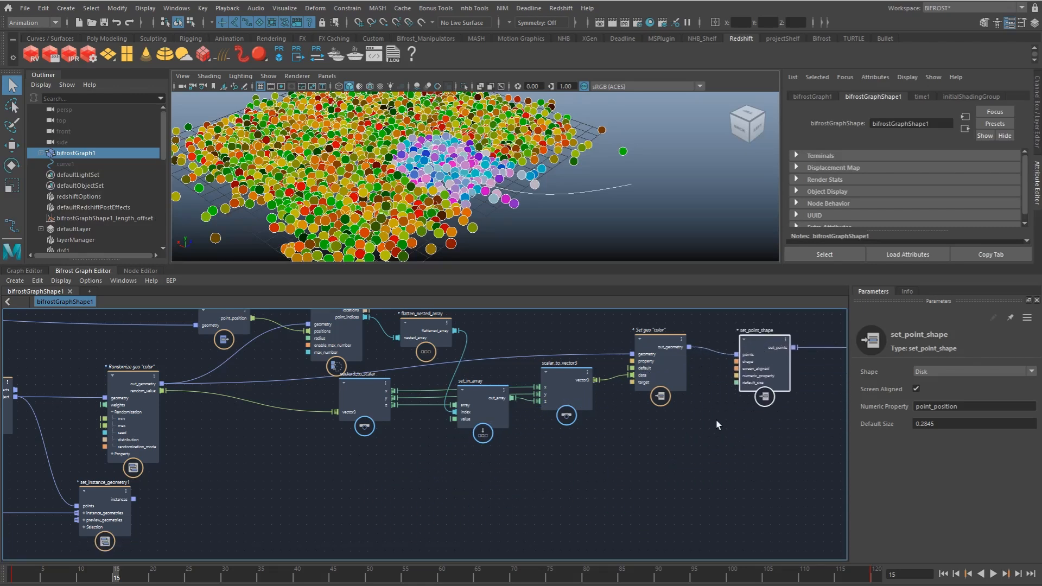
left_click(716, 420)
Step: Set the first two Max components of the randomize color node to 0 and examine the masked points around the curve
scroll(531, 196, "up", 5)
scroll(531, 196, "down", 5)
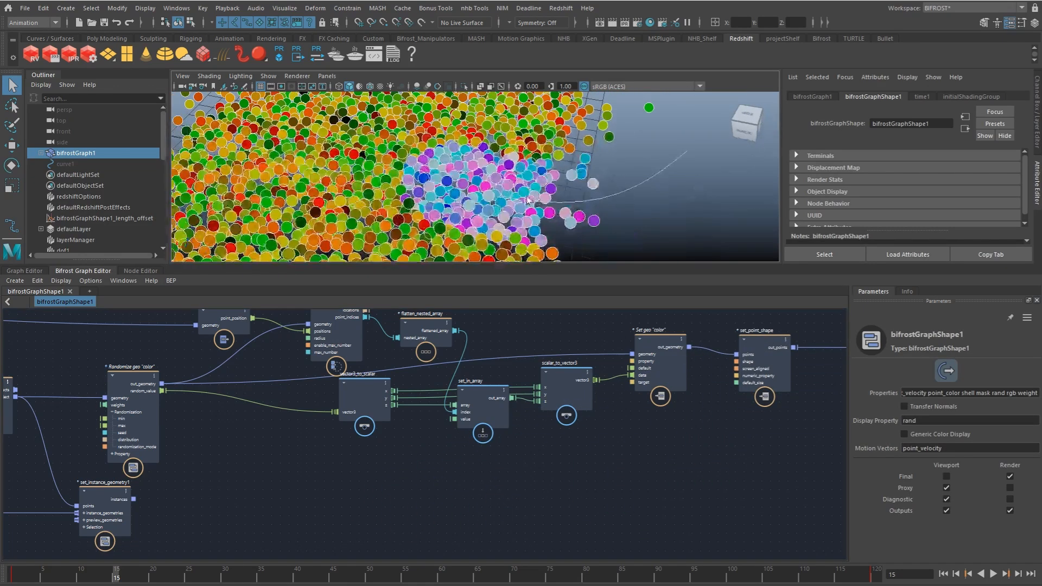
left_click_drag(523, 199, 505, 242, "alt")
left_click_drag(524, 181, 515, 141, "alt")
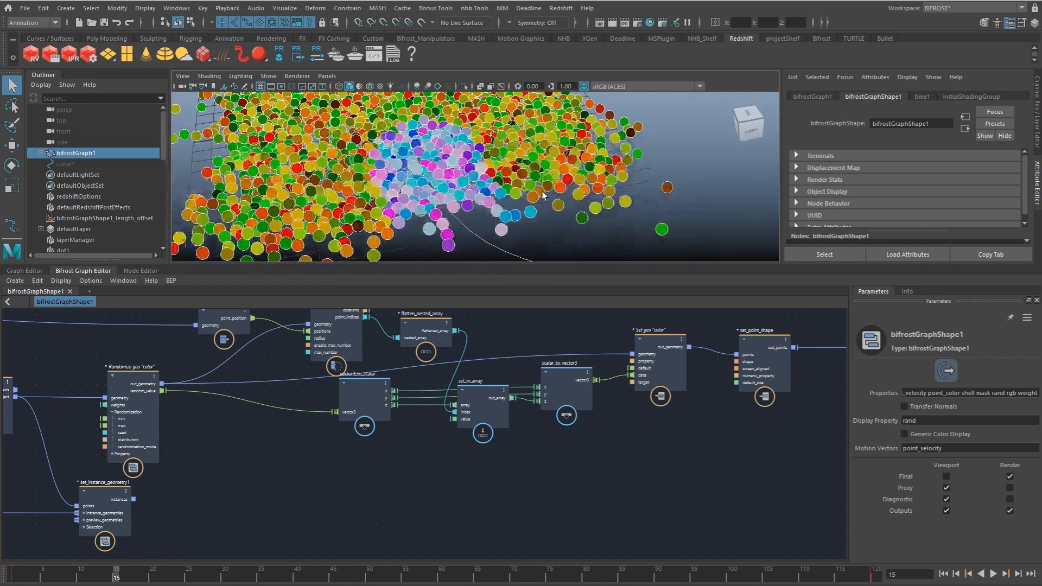
left_click(117, 399)
left_click(942, 404)
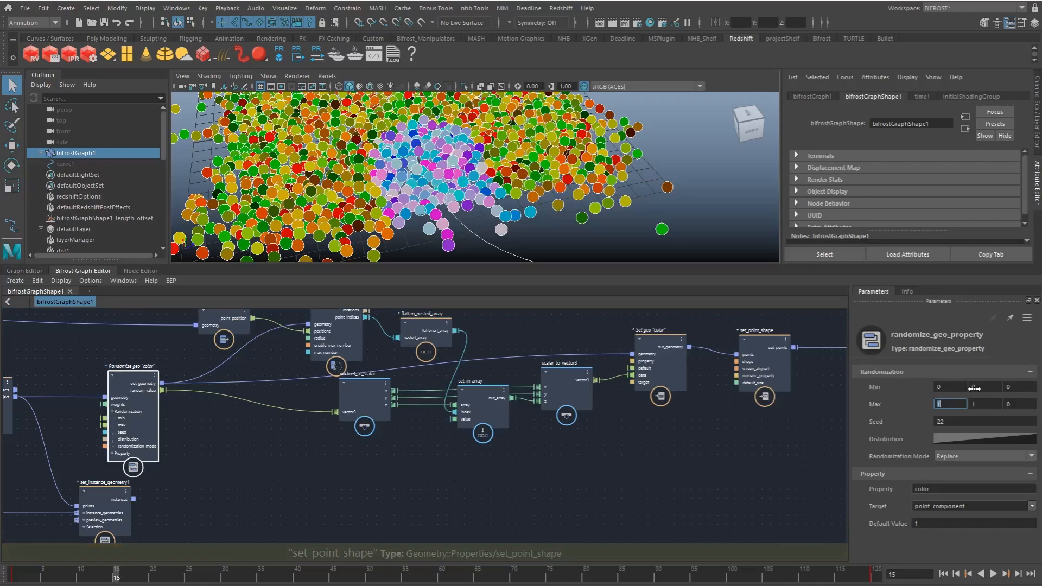
type("0")
key("Tab")
type("0")
key("Return")
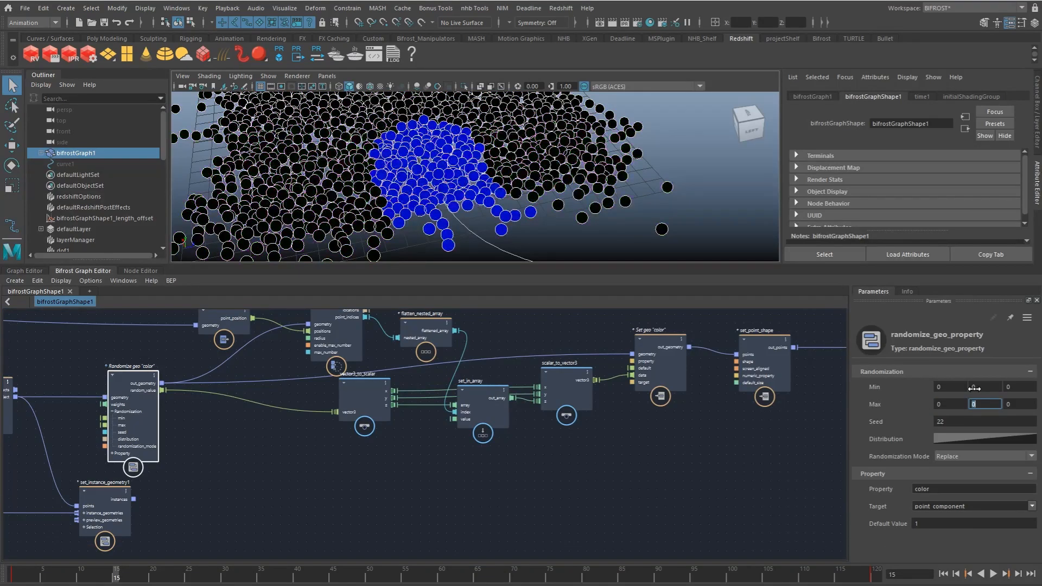
left_click_drag(470, 174, 507, 196, "alt")
Step: Restore the first two Max components of the randomize color node to 1
left_click_drag(937, 405, 966, 404)
type("1")
key("Tab")
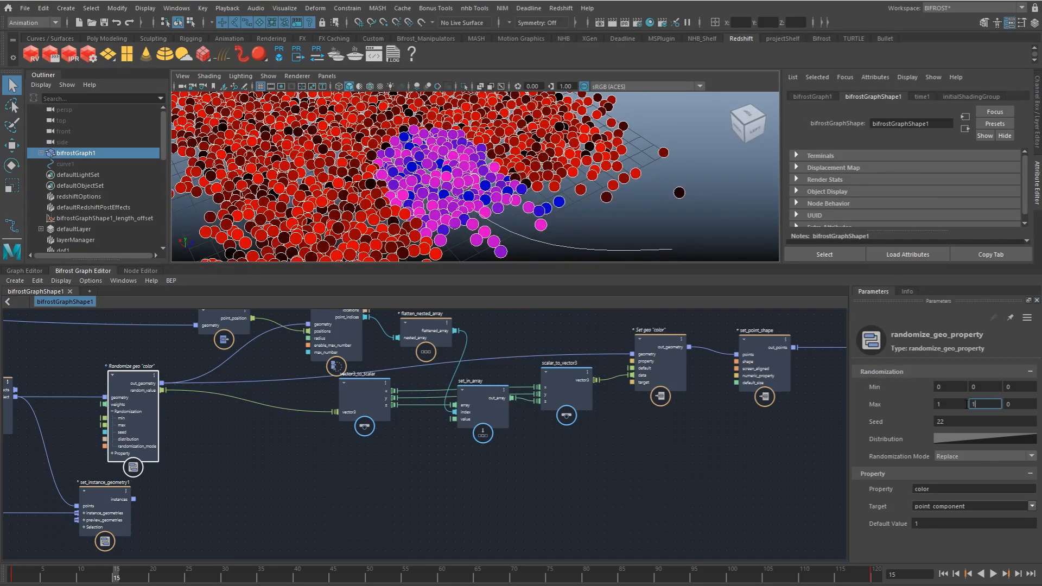
type("1")
key("Return")
Step: Play back the simulation to examine how the colored mask follows the curve through the points
left_click(375, 462)
scroll(588, 422, "down", 2)
middle_click_drag(575, 407, 530, 430, "alt")
key("alt+v")
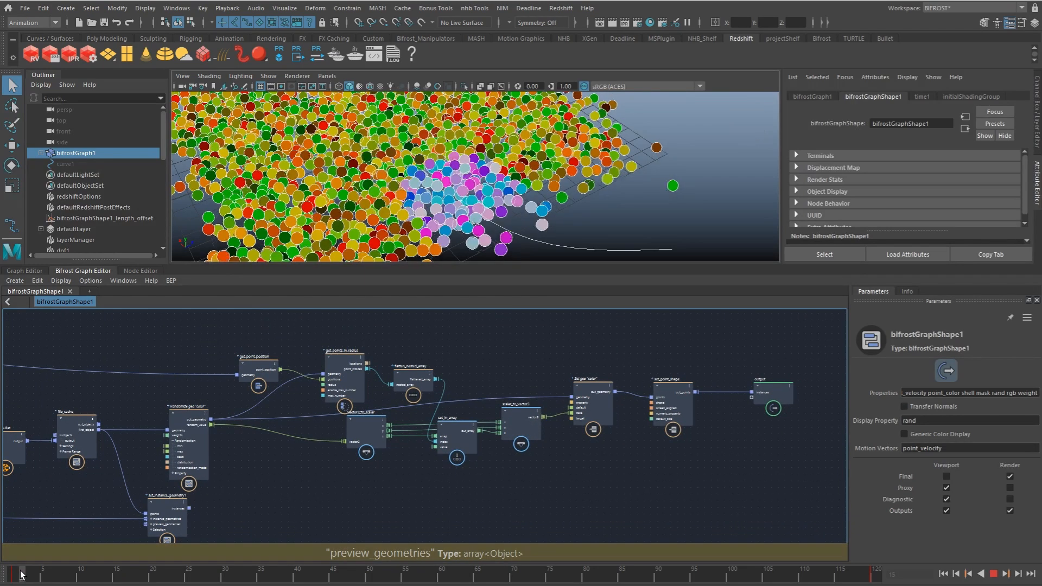
key("alt+v")
scroll(517, 195, "down", 5)
left_click_drag(516, 201, 540, 234, "alt")
left_click(37, 574)
key("alt+v")
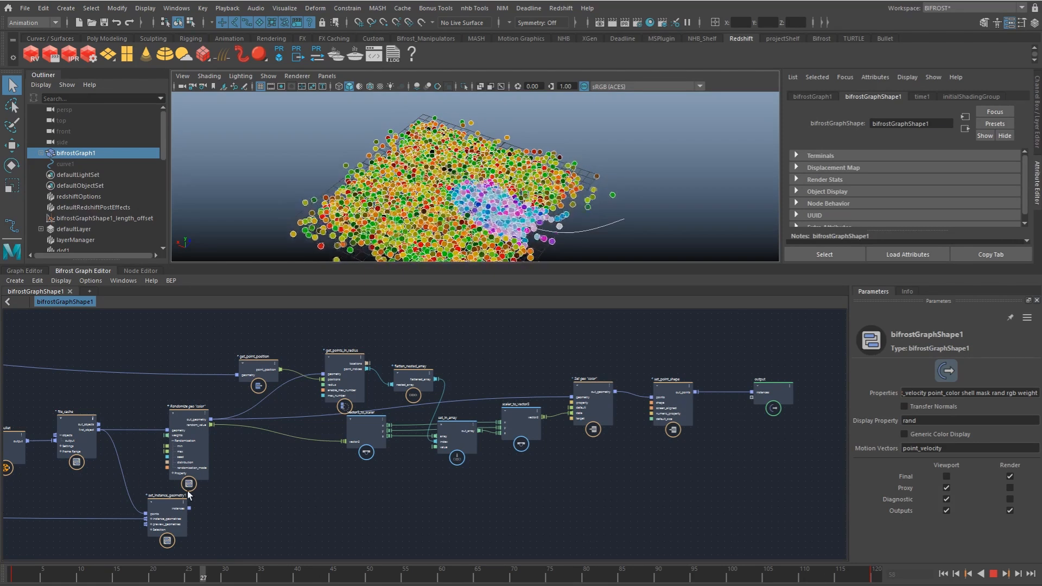
key("Escape")
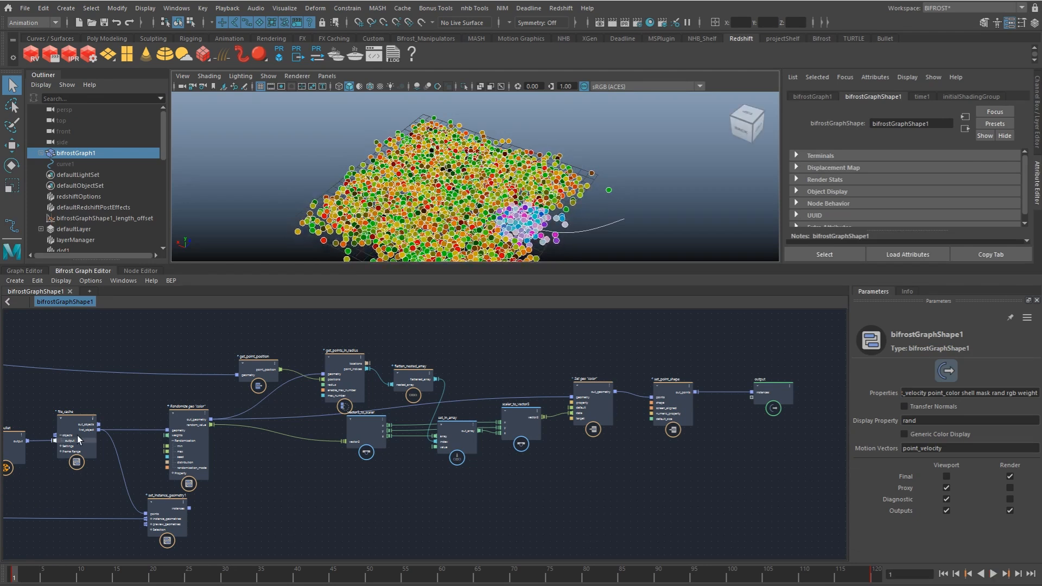
Step: Add a compute_on_frame node below the gap between scalar_to_vector3 and set_geo_property
scroll(480, 400, "up", 2)
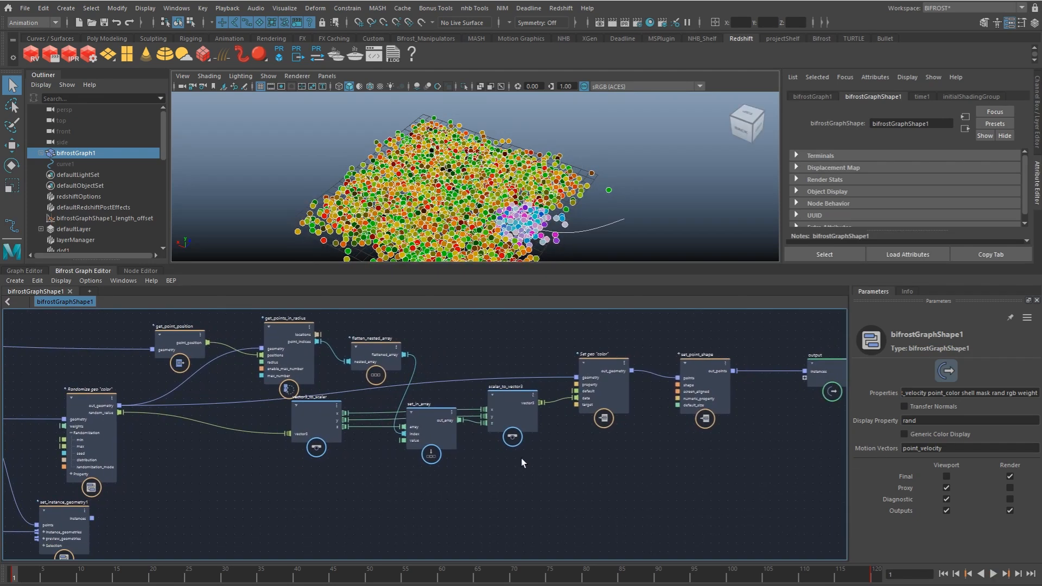
key("Tab")
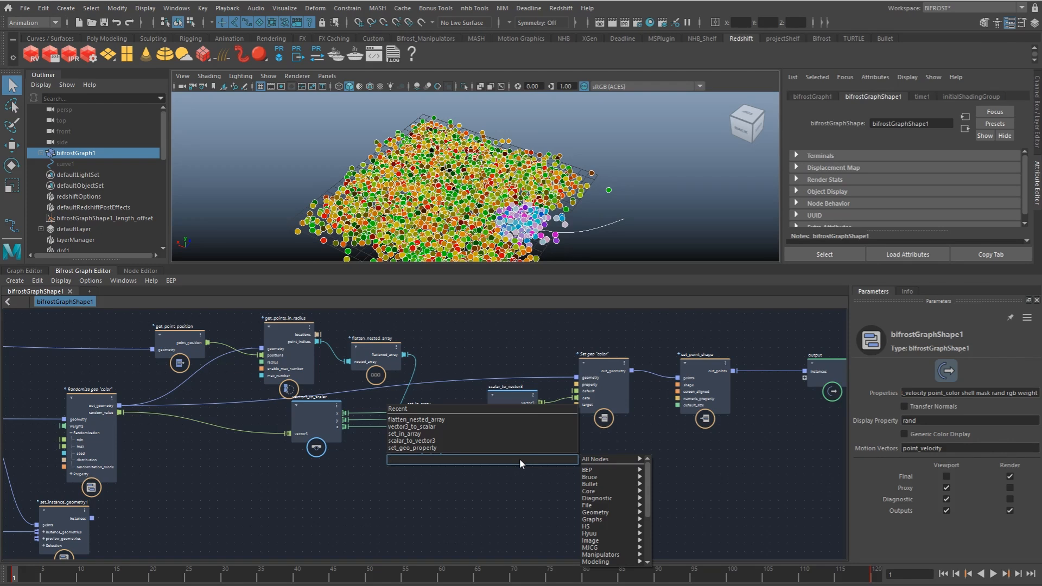
type("confra")
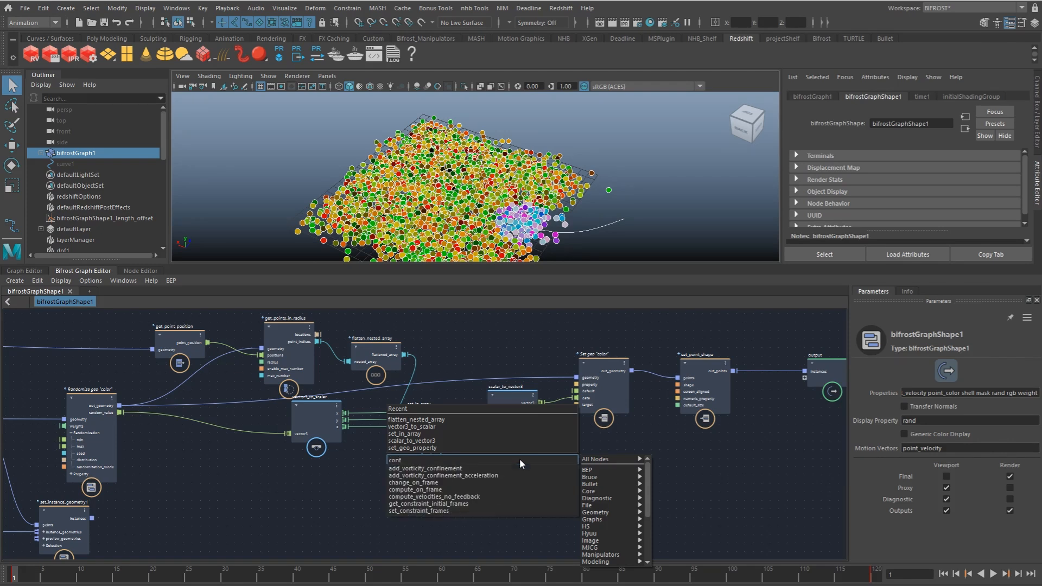
key("BackSpace")
type("ra")
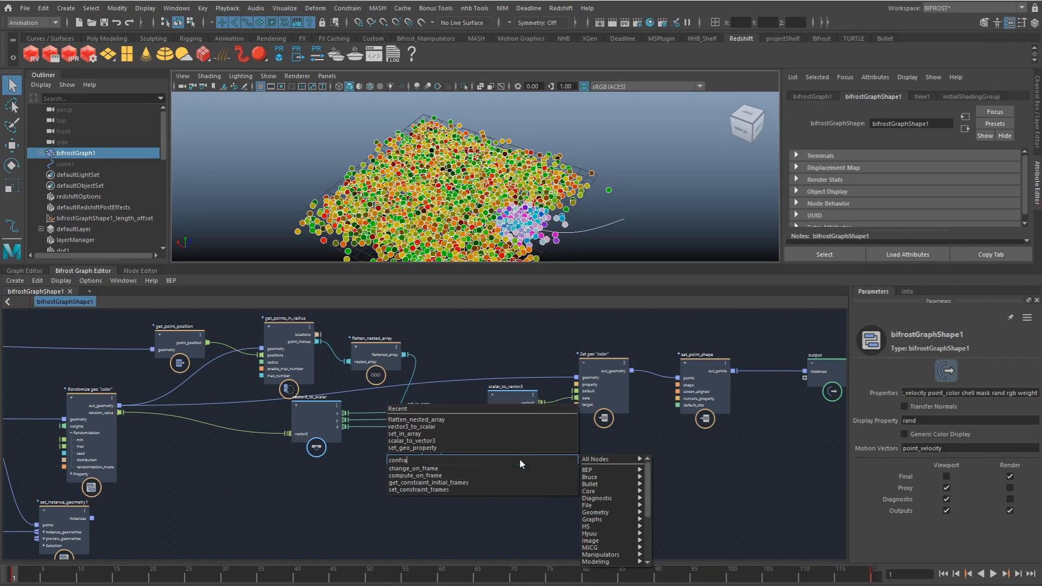
key("Down")
key("Down")
key("Return")
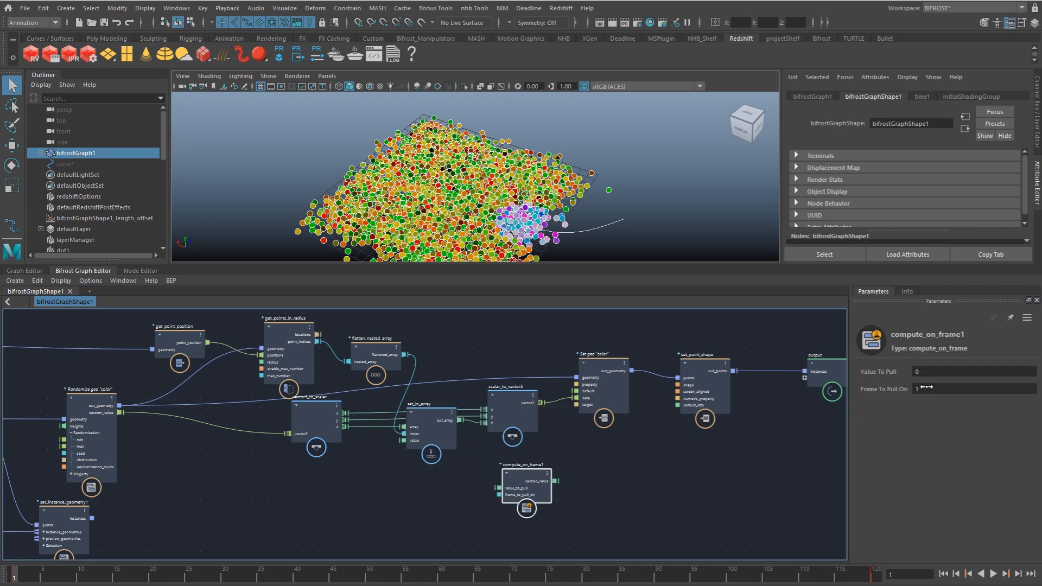
left_click_drag(515, 488, 568, 477)
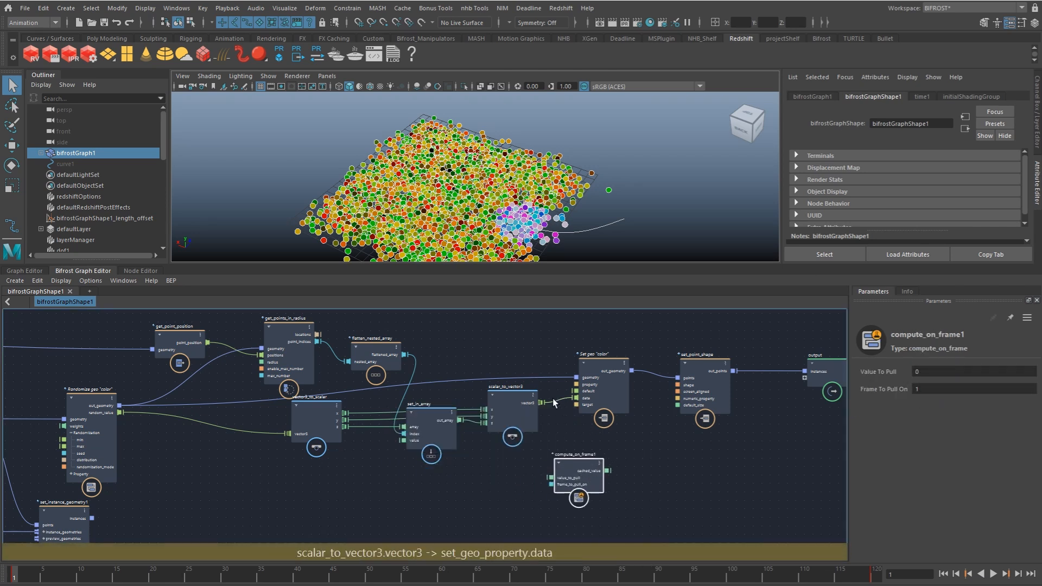
Step: Route scalar_to_vector3's vector3 through compute_on_frame's value_to_pull and cached_value into set_geo_property's data, and line up the vector nodes lower in the graph
left_click_drag(542, 403, 547, 478)
left_click_drag(608, 470, 585, 400)
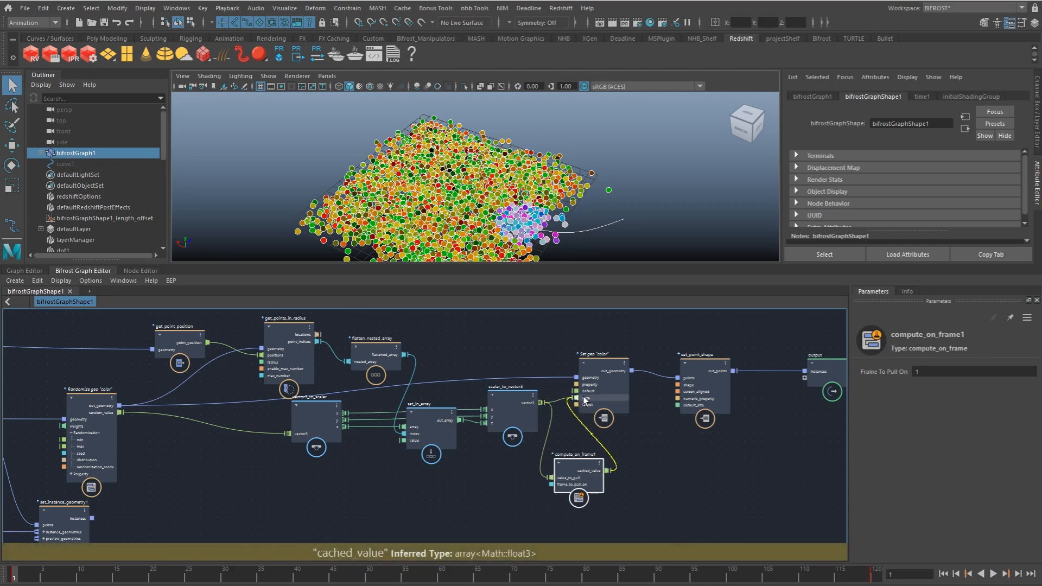
left_click_drag(518, 413, 508, 463)
left_click_drag(440, 441, 427, 483)
left_click_drag(321, 419, 304, 470)
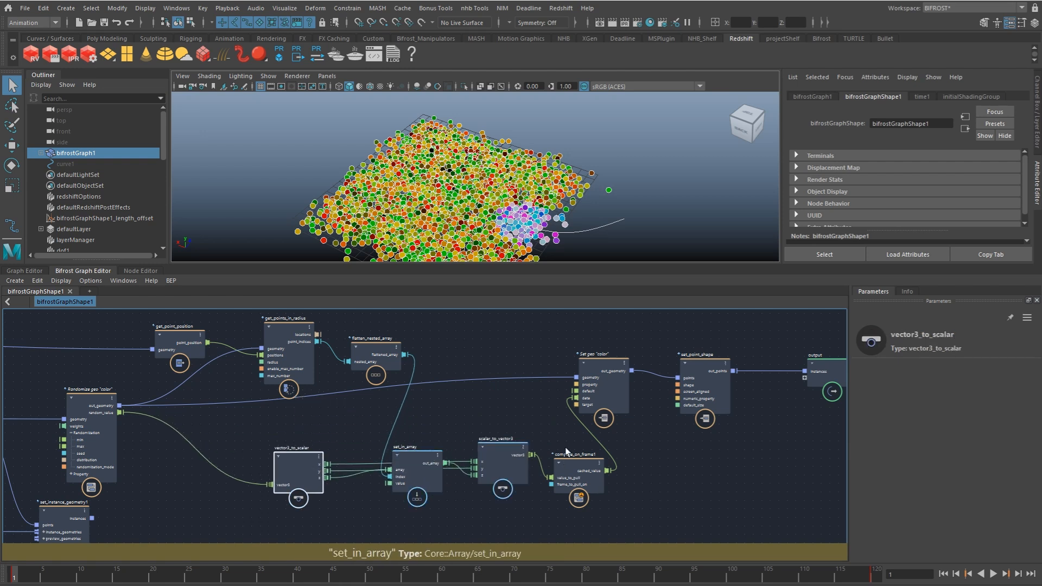
left_click_drag(602, 402, 621, 401)
Step: Play a few frames of the simulation, return to frame 1 and examine the colored points around the curve
key("alt+v")
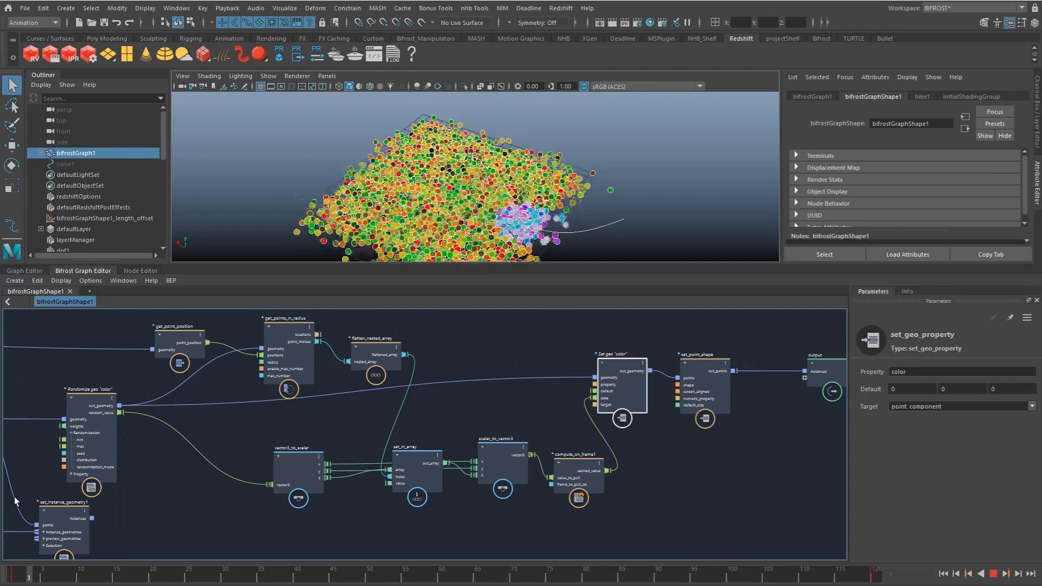
left_click(13, 574)
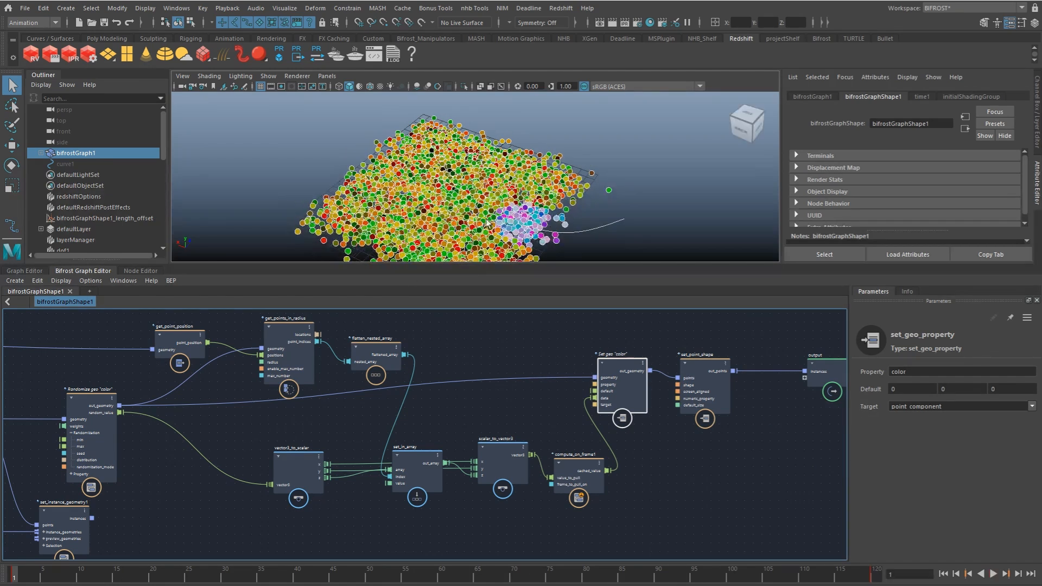
right_click_drag(486, 219, 579, 206, "alt")
middle_click_drag(580, 207, 545, 152, "alt")
left_click_drag(573, 174, 572, 160, "alt")
right_click_drag(572, 161, 553, 169, "alt")
Step: Move the output node far to the right of set_point_shape to open up space between them
middle_click_drag(622, 403, 362, 417, "alt")
left_click_drag(577, 396, 733, 395)
middle_click_drag(470, 411, 366, 415, "alt")
left_click(519, 422)
left_click_drag(645, 393, 793, 389)
left_click(618, 410)
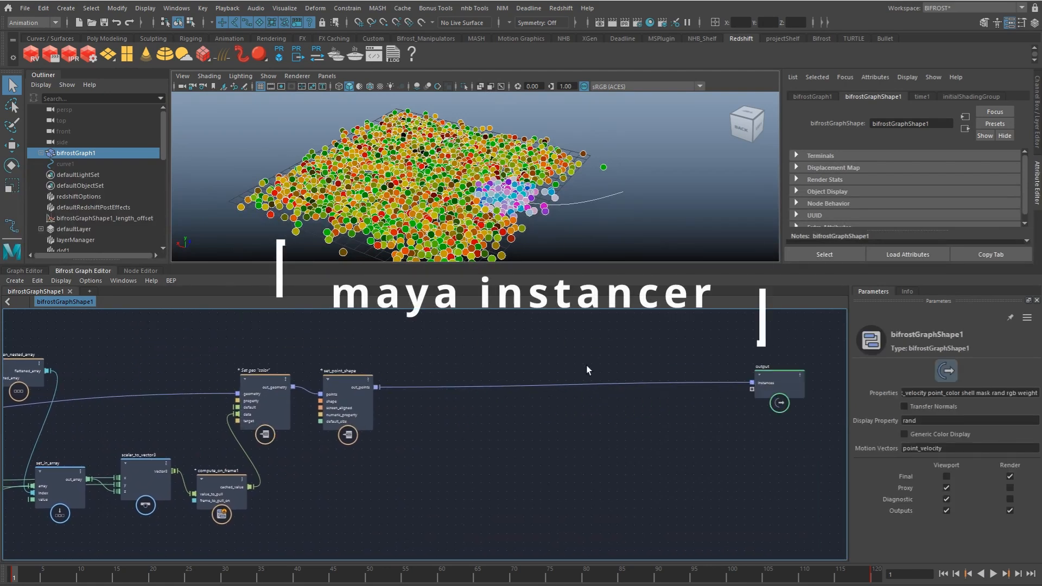
middle_click_drag(565, 369, 490, 361, "alt")
scroll(405, 363, "up", 1)
left_click_drag(254, 400, 252, 393)
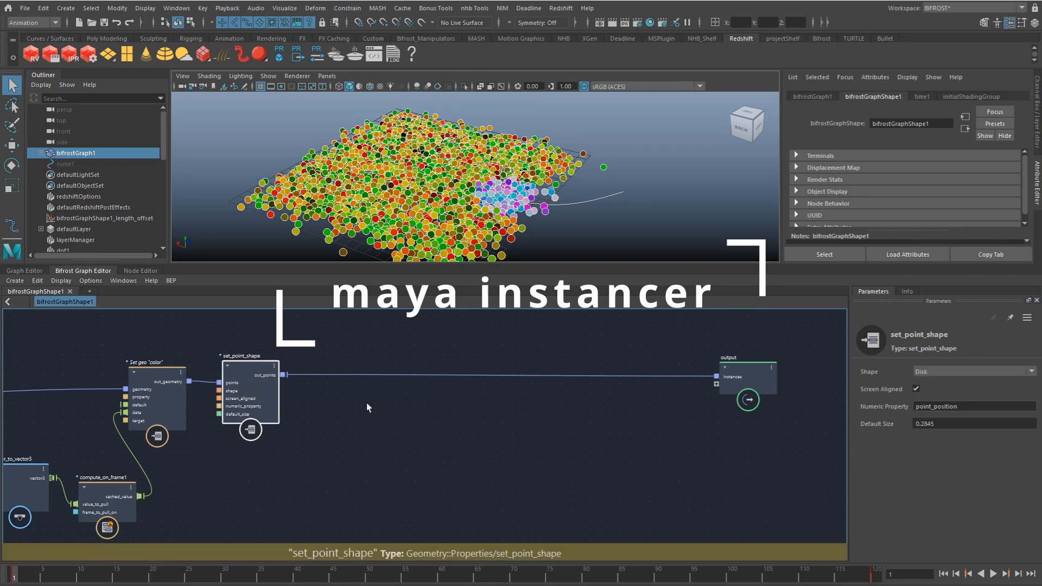
left_click_drag(768, 390, 814, 389)
left_click(698, 373)
scroll(448, 380, "down", 1)
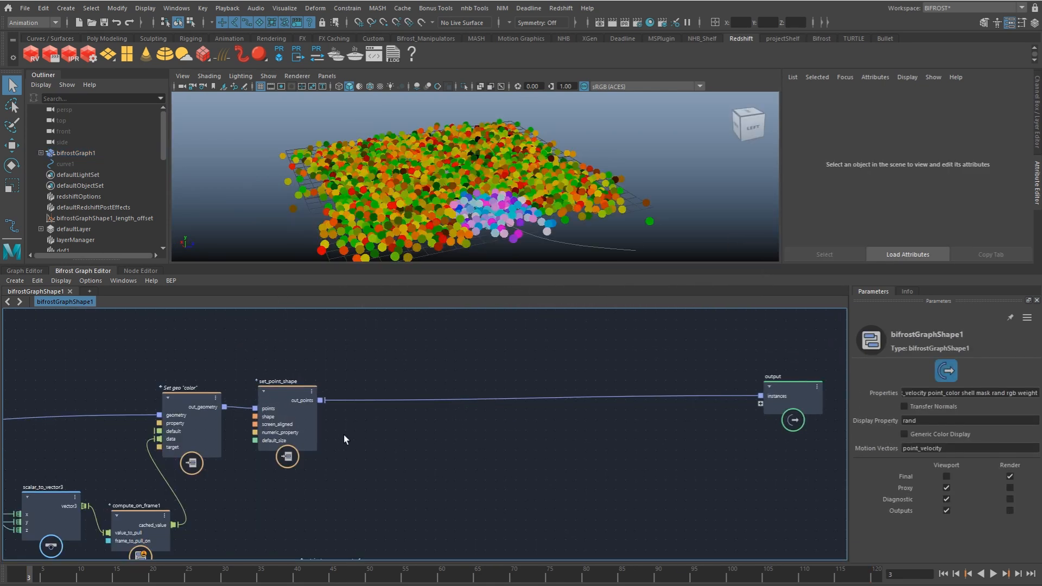
Step: Find output2 fed by rock_gen's compute_on_frame node and convert its rock_geo port to Maya geometry
middle_click_drag(224, 429, 458, 416, "alt")
scroll(458, 416, "down", 2)
middle_click_drag(231, 453, 695, 411, "alt")
middle_click_drag(317, 461, 721, 447, "alt")
middle_click_drag(179, 461, 337, 428, "alt")
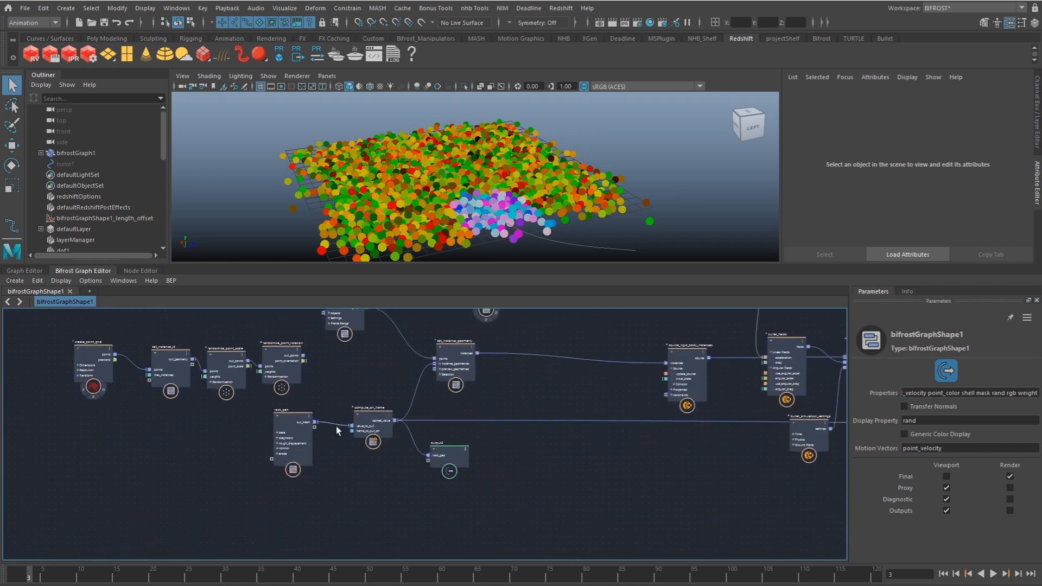
scroll(354, 433, "up", 4)
left_click_drag(211, 415, 225, 420)
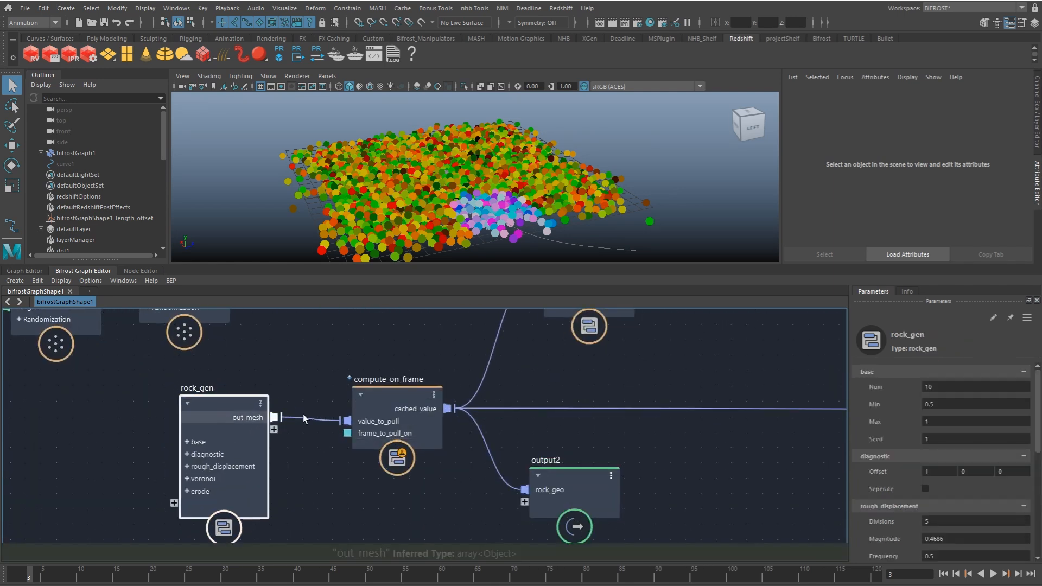
left_click_drag(567, 482, 586, 477)
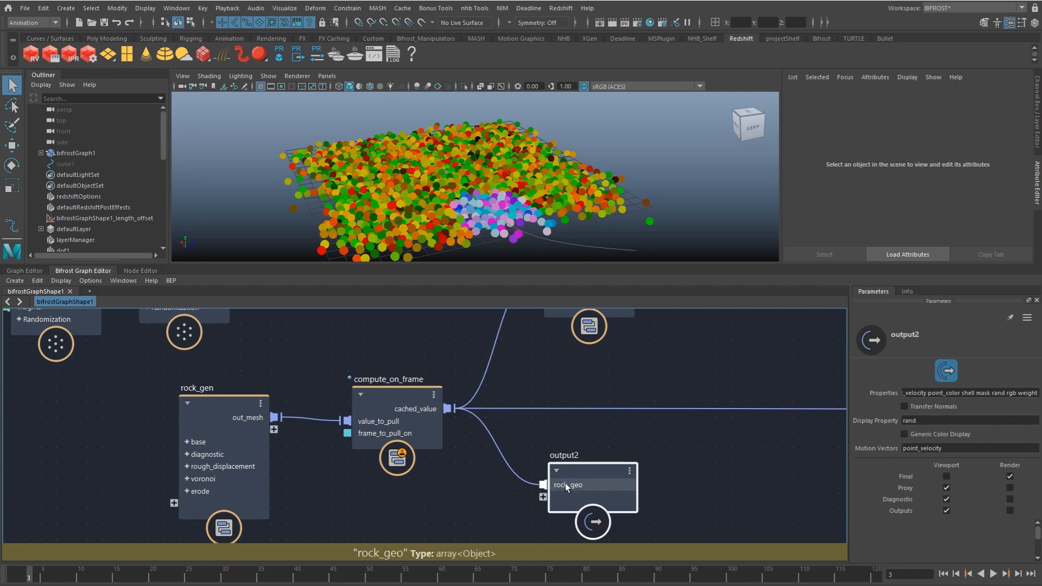
left_click_drag(566, 484, 567, 483)
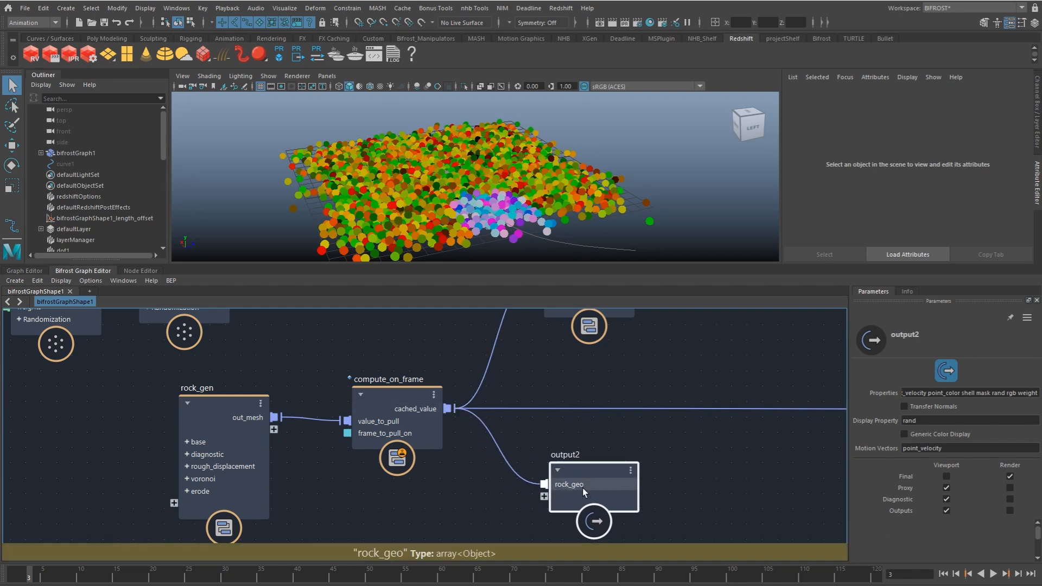
left_click(947, 374)
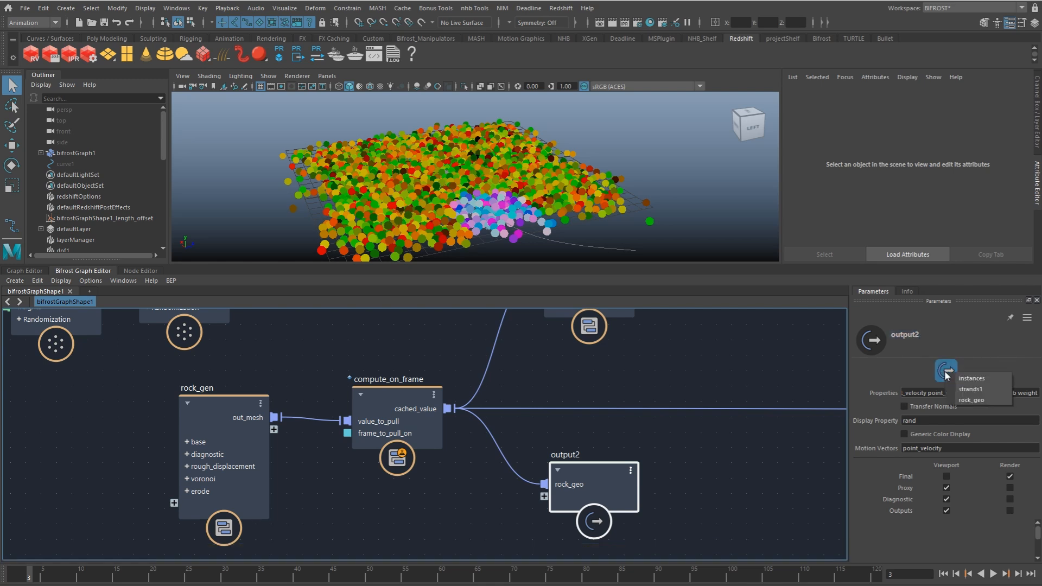
left_click(971, 400)
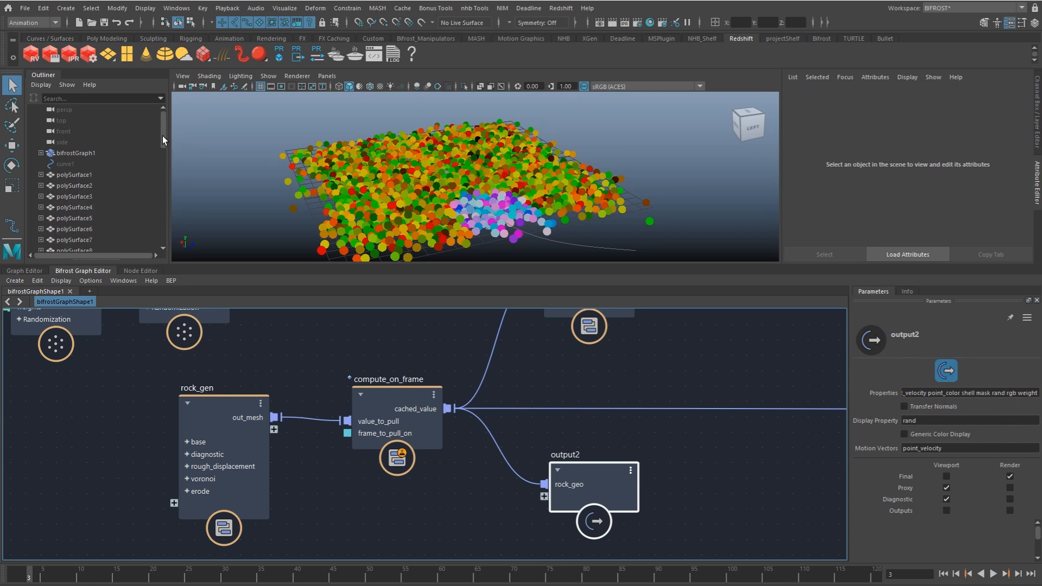
Step: Select the rock meshes polySurface1 through polySurface10 and frame them in the viewport
left_click_drag(163, 138, 163, 142)
left_click(100, 226, "shift")
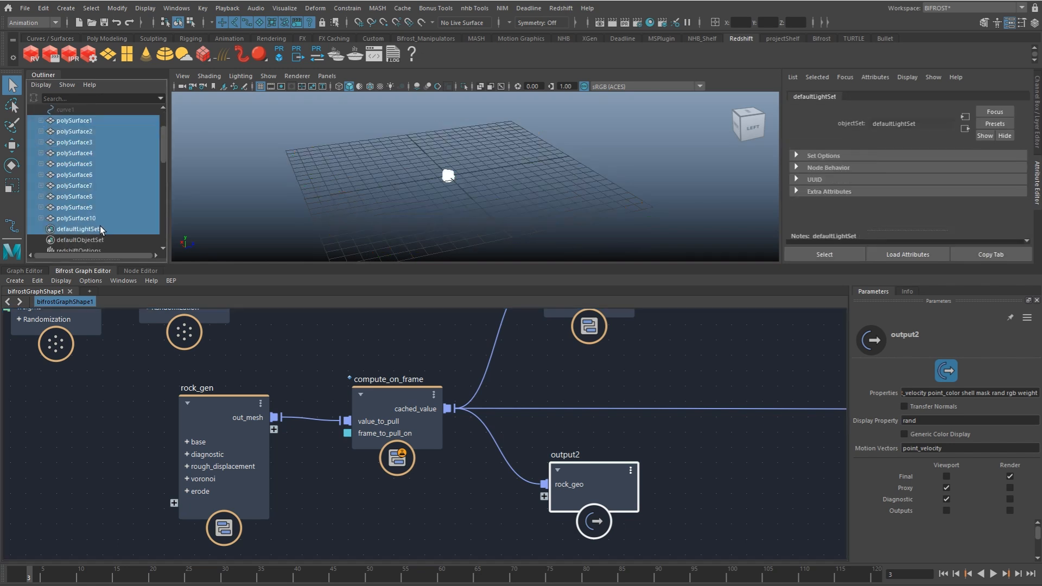
left_click(95, 121)
left_click(109, 218, "shift")
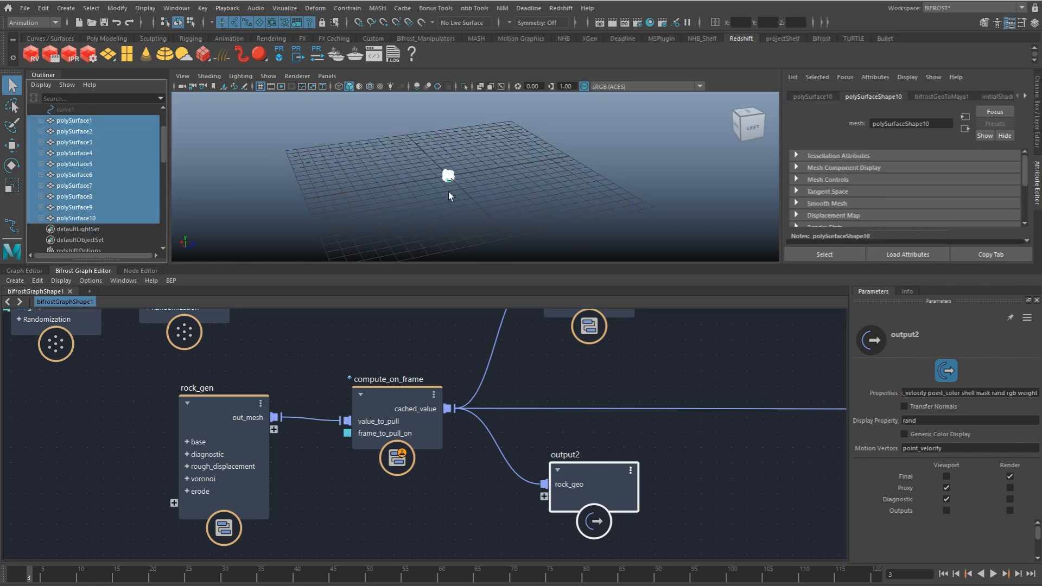
key("f")
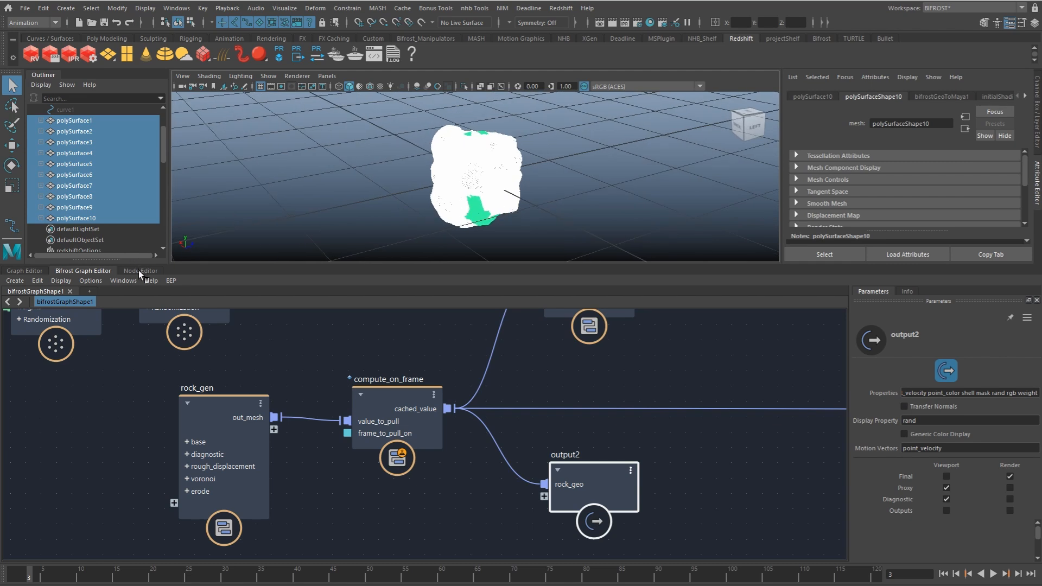
Step: Graph the selected rock meshes with their upstream Bifrost connections in the Node Editor
left_click(140, 270)
left_click(58, 403)
right_click_drag(495, 478, 607, 494, "alt")
middle_click_drag(607, 494, 591, 537, "alt")
right_click_drag(592, 538, 592, 511, "alt")
scroll(503, 518, "up", 5)
left_click_drag(354, 500, 341, 504)
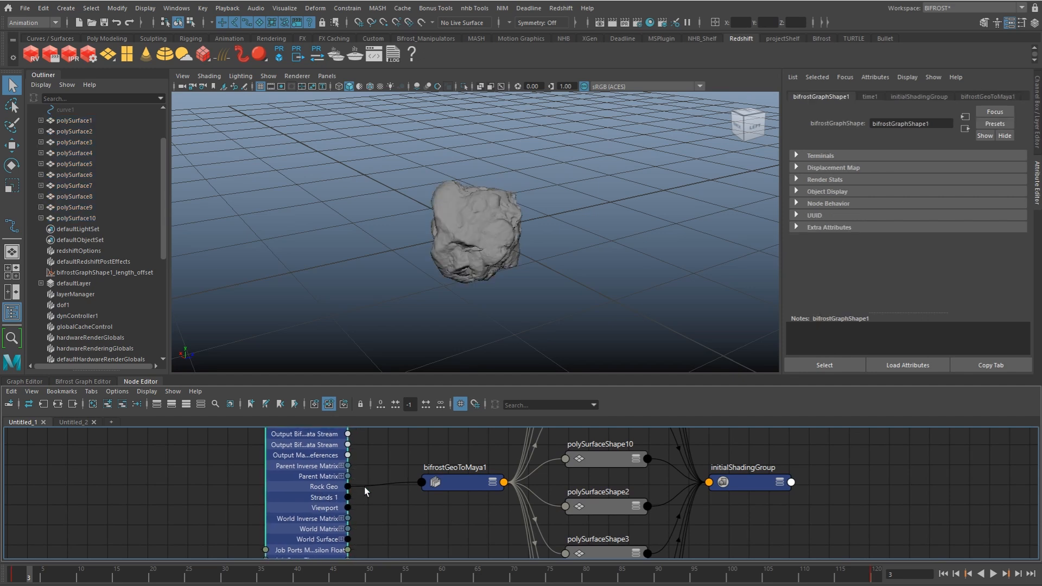
Step: Expand bifrostGeoToMaya1 to examine how Rock Geo feeds its Maya Mesh outputs and the polySurface shapes, and collapse it again
left_click(438, 486)
key("2")
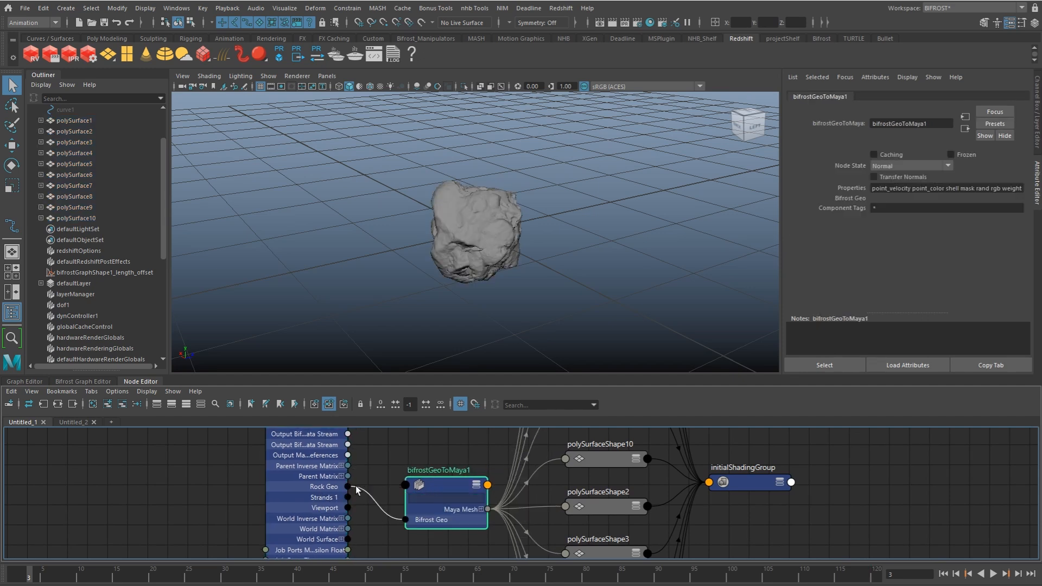
mouse_move(428, 484)
left_mouse_down()
mouse_move(411, 481)
mouse_move(421, 466)
left_mouse_up()
left_click(456, 496)
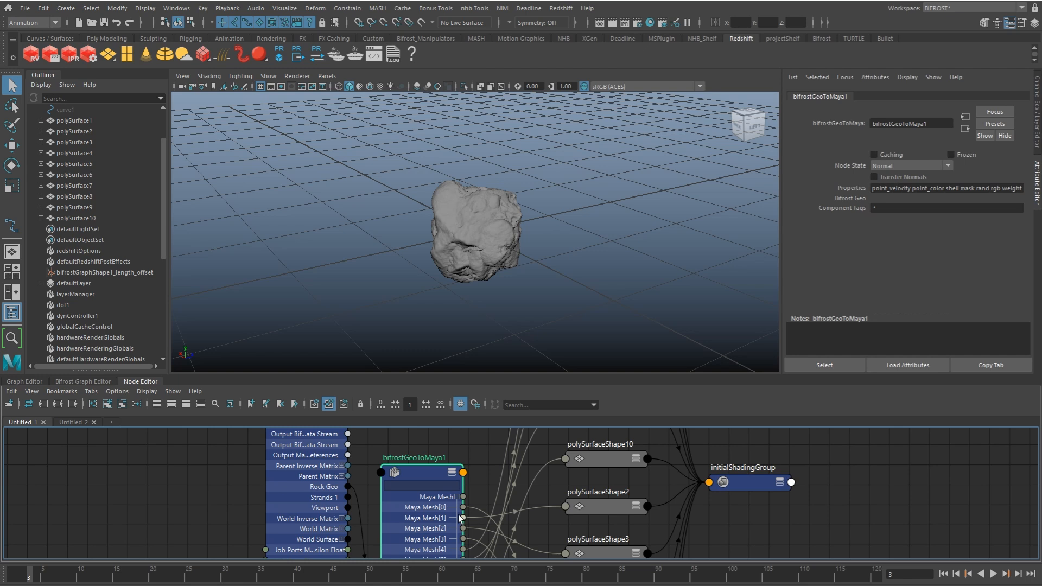
middle_click_drag(507, 457, 463, 515, "alt")
left_click_drag(561, 517, 561, 536)
middle_click_drag(569, 527, 574, 470, "alt")
scroll(573, 470, "down", 1)
left_click_drag(569, 471, 569, 458)
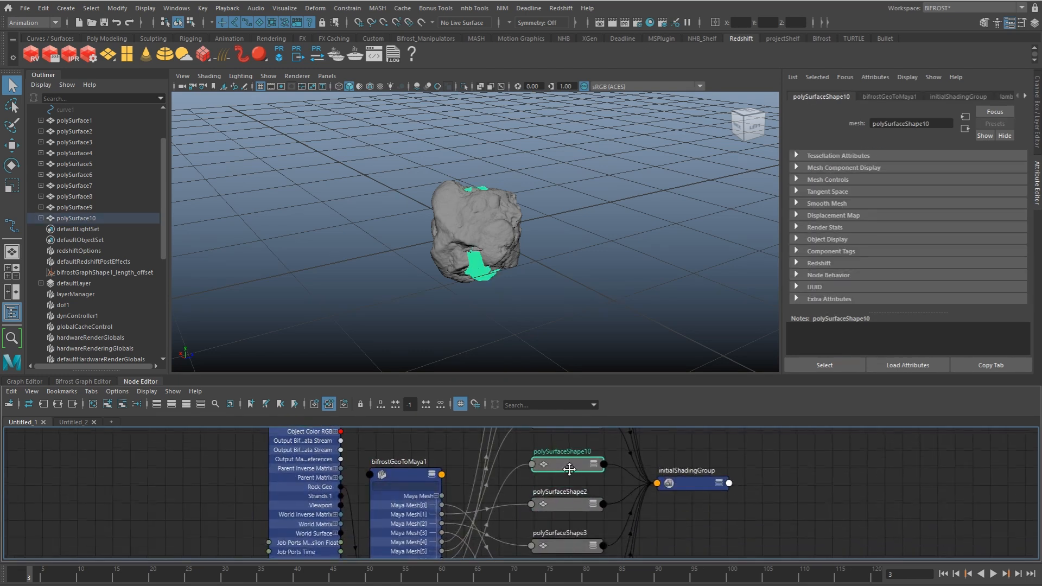
scroll(536, 479, "down", 1)
left_click(412, 475)
key("1")
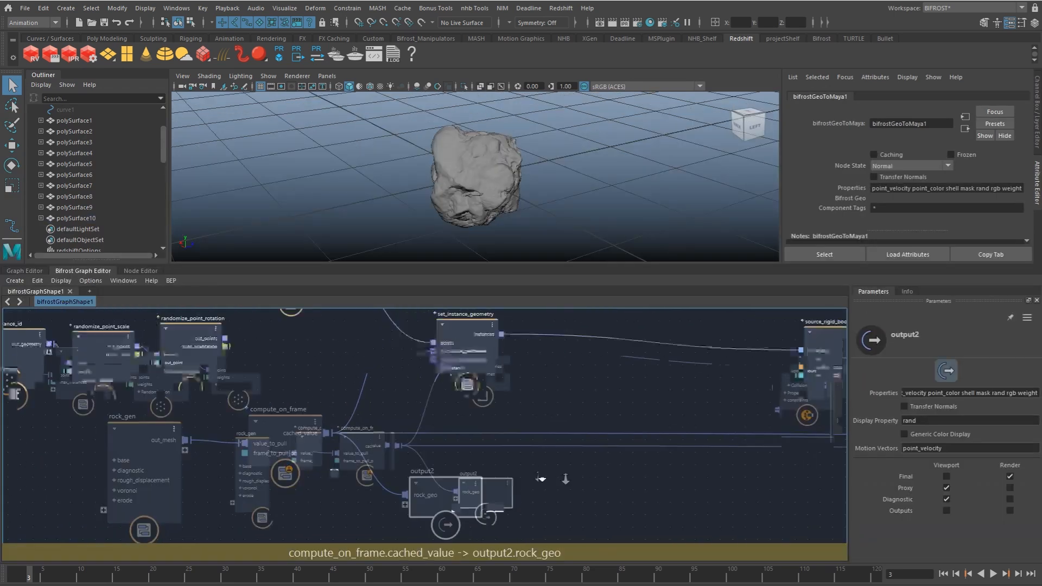
Step: Return to the Bifrost graph and examine the set_point_shape out_points connection to the output's instances port
middle_click_drag(661, 480, 389, 451, "alt")
middle_click_drag(770, 456, 372, 471, "alt")
middle_click_drag(676, 468, 375, 482, "alt")
middle_click_drag(675, 481, 364, 490, "alt")
middle_click_drag(629, 466, 391, 494, "alt")
mouse_move(569, 492)
middle_mouse_down("alt")
mouse_move(396, 544)
mouse_move(386, 561)
middle_mouse_up("alt")
middle_click_drag(452, 465, 434, 524, "alt")
right_click_drag(433, 523, 487, 528, "alt")
middle_click_drag(458, 516, 480, 537, "alt")
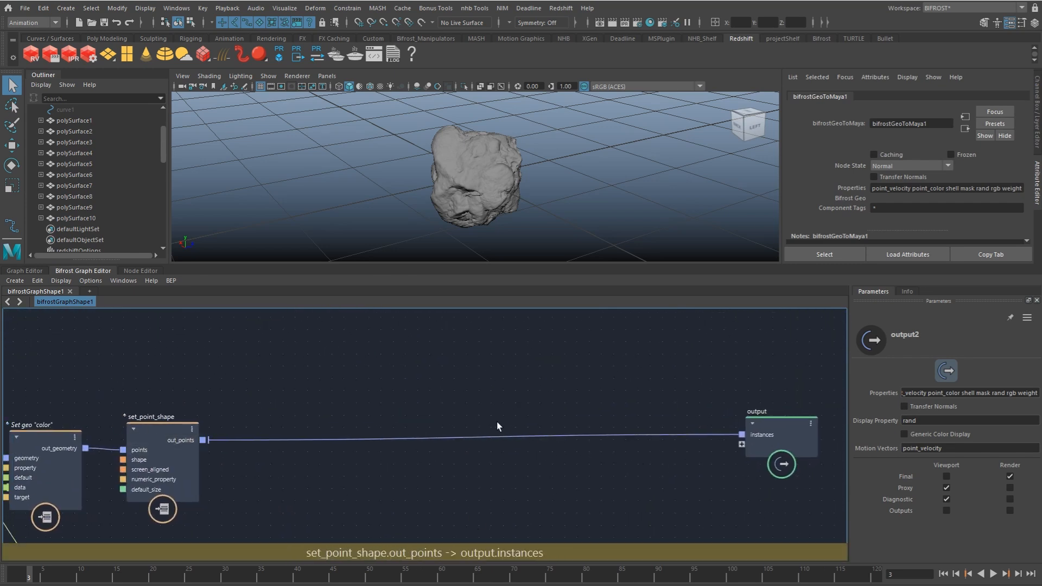
left_click_drag(163, 138, 166, 135)
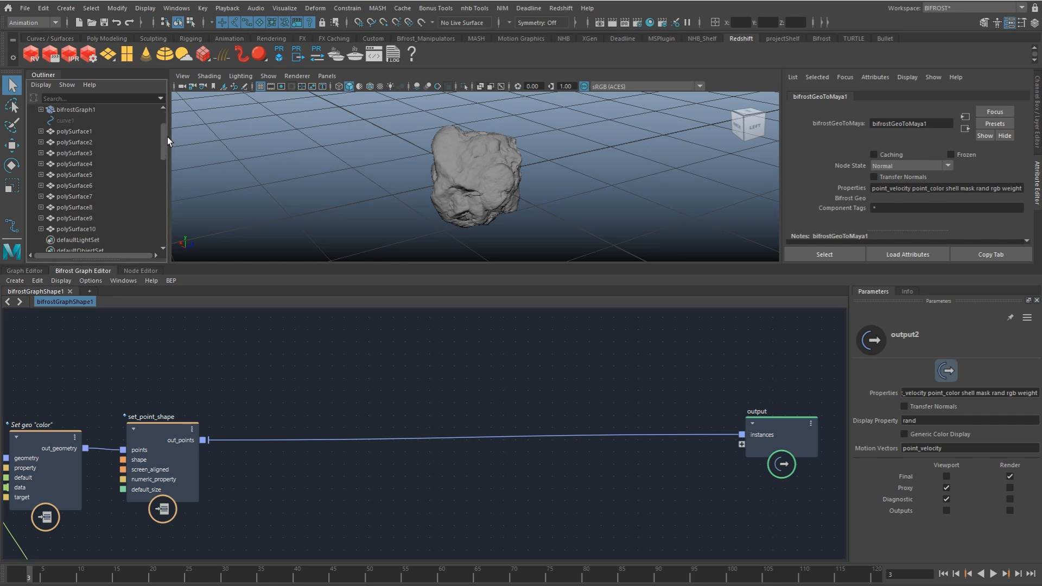
left_click(316, 396)
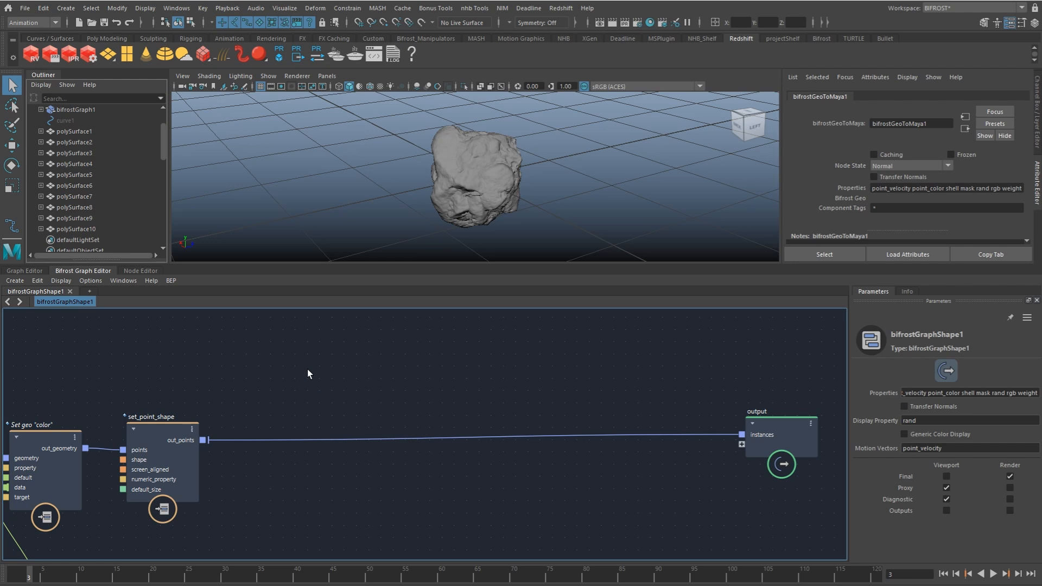
Step: Add a bifToInstancer node in the Node Editor, in the space beside bifrostGraphShape1's outputs
left_click(132, 271)
left_click_drag(355, 478, 258, 481)
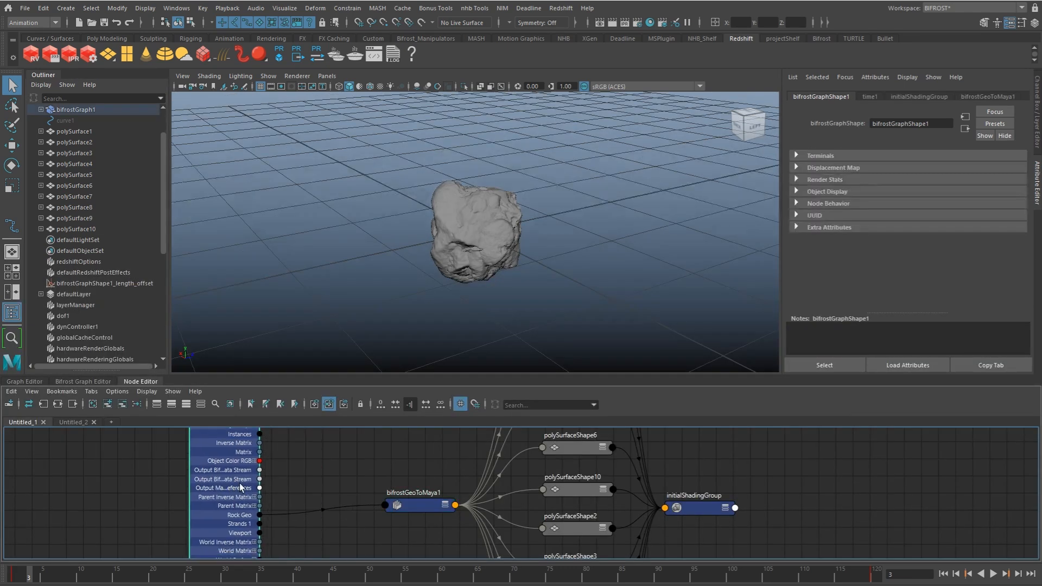
left_click(360, 460)
key("Tab")
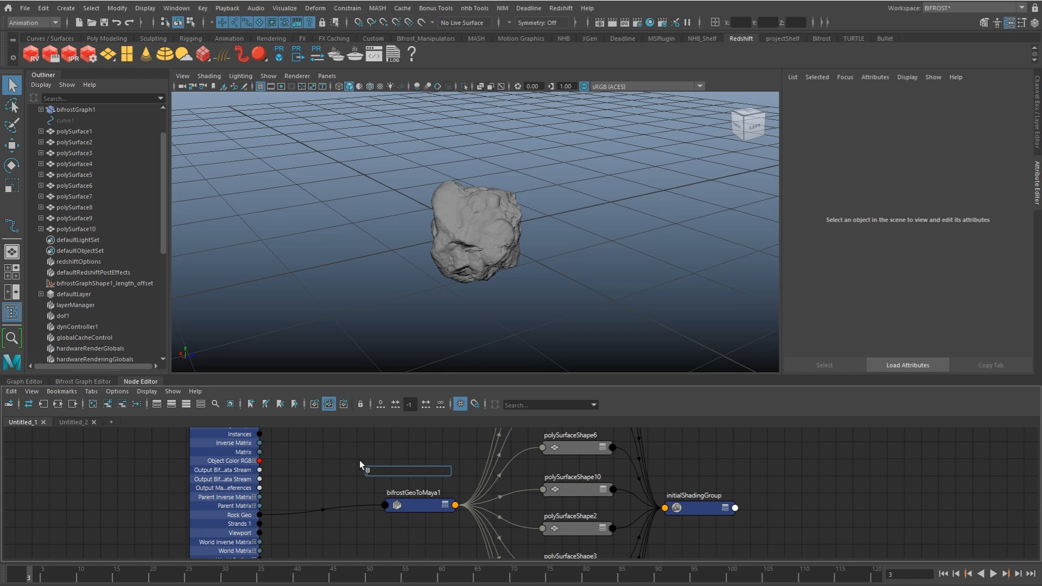
type("bifto")
key("Return")
Step: Place bifToInstancer above bifrostGeoToMaya1 with its inputs expanded, and examine the Instance ID, Point Color, Position, Rotation and Size attributes
left_click_drag(390, 458, 367, 438)
scroll(350, 456, "up", 2)
middle_click_drag(366, 438, 346, 457, "alt")
left_click_drag(417, 519, 413, 555)
middle_click_drag(400, 516, 396, 456, "alt")
left_click_drag(425, 493, 360, 537)
middle_click_drag(369, 496, 371, 530, "alt")
left_click_drag(192, 496, 155, 533)
left_click_drag(355, 483, 364, 491)
middle_click_drag(338, 466, 339, 475, "alt")
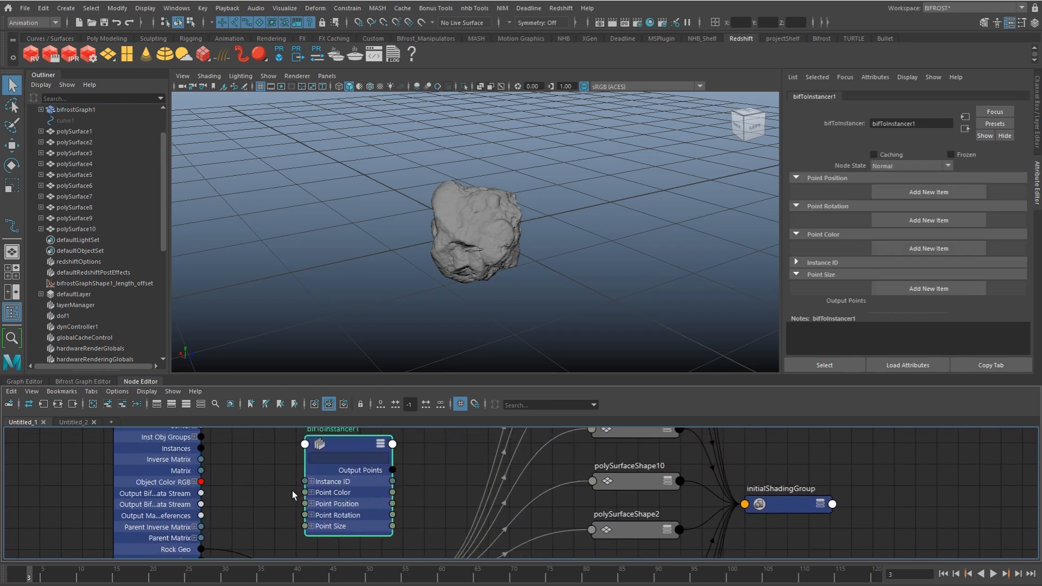
left_click_drag(347, 449, 367, 458)
middle_click_drag(359, 479, 365, 463, "alt")
mouse_move(366, 463)
right_mouse_down("alt")
mouse_move(390, 472)
mouse_move(364, 467)
right_mouse_up("alt")
middle_click_drag(365, 466, 359, 479, "alt")
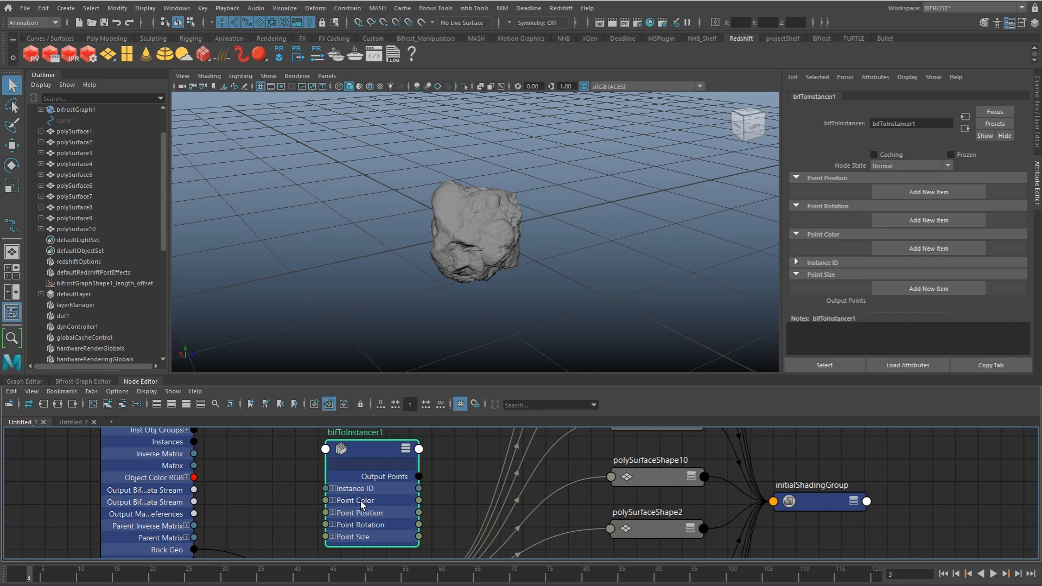
middle_click_drag(358, 500, 352, 478, "alt")
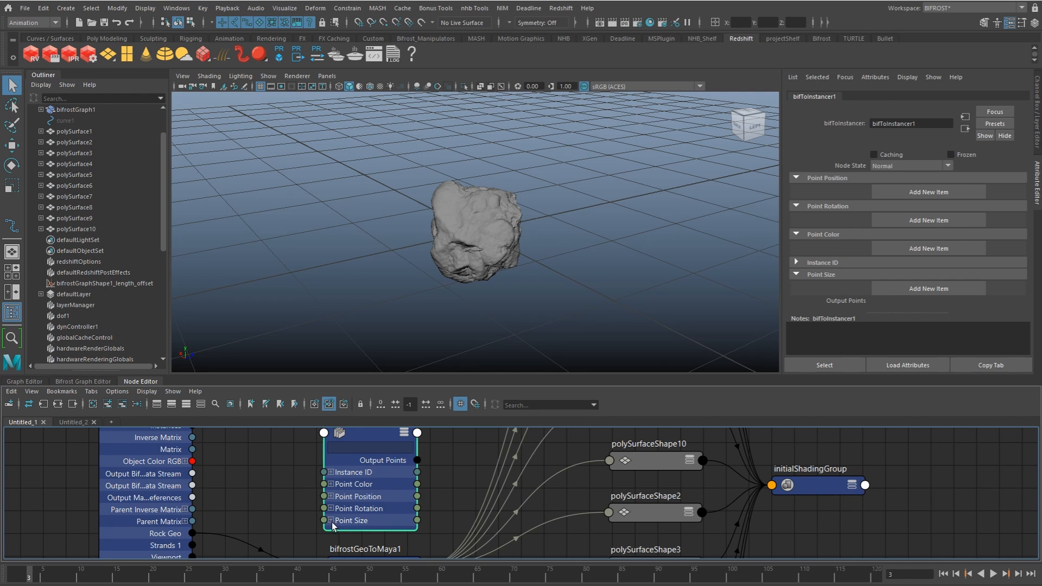
Step: In the Bifrost graph, add a get_point_position node and feed its geometry from set_point_shape's out_points
right_click_drag(340, 525, 298, 525, "alt")
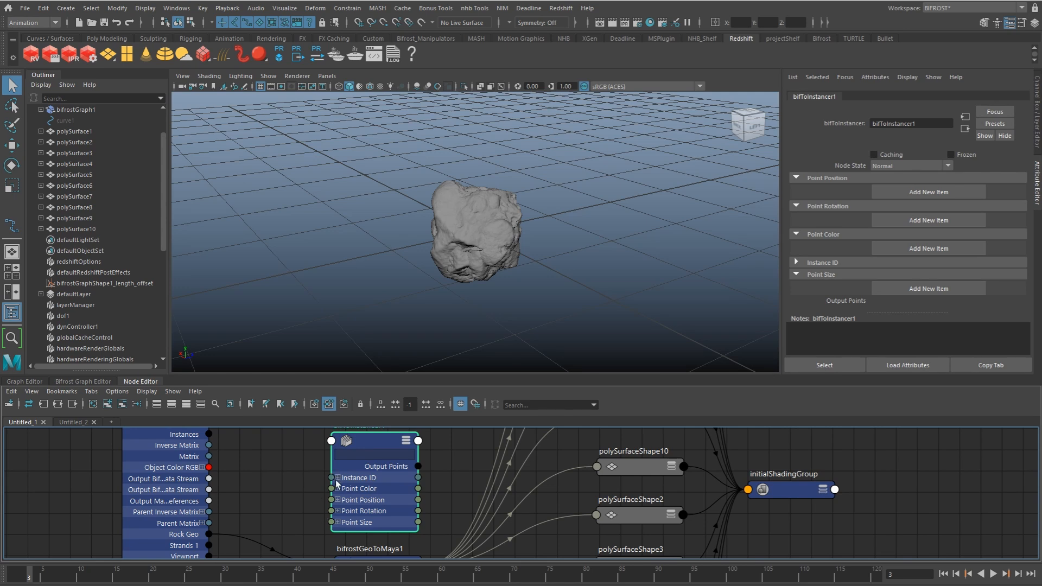
left_click(82, 382)
key("Tab")
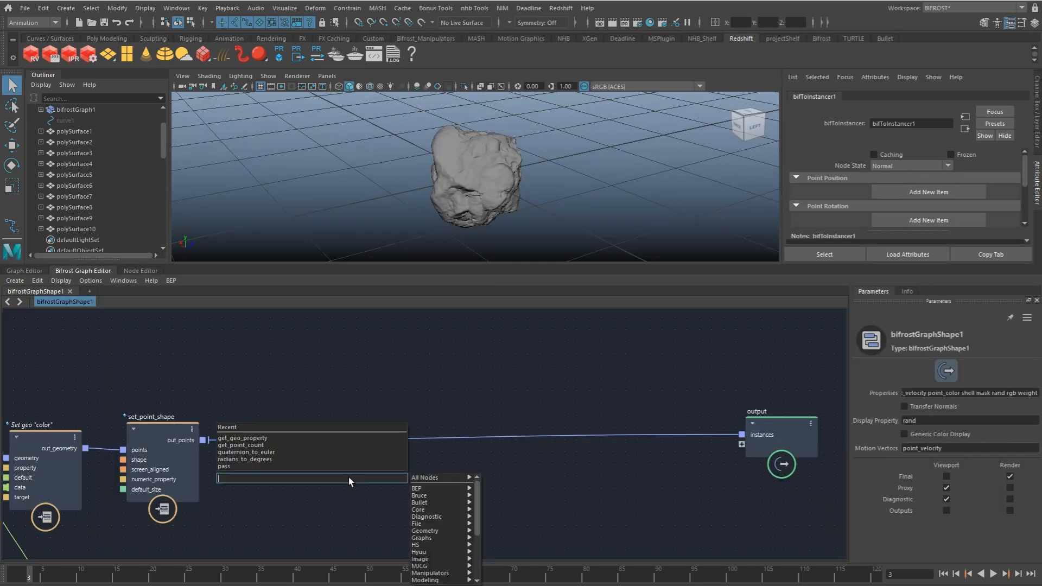
type("gpp")
key("Down")
key("Down")
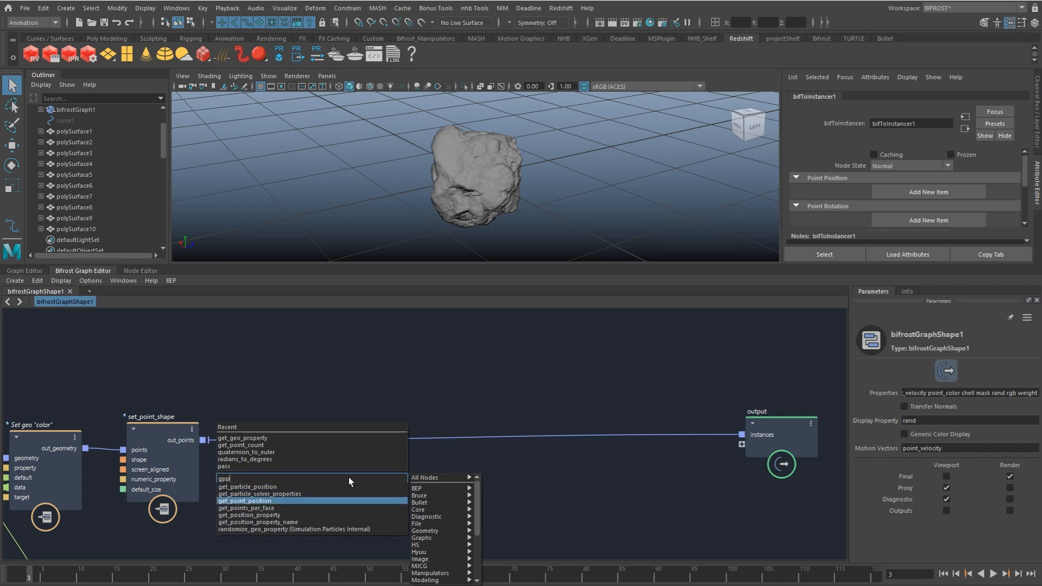
key("Return")
left_click_drag(203, 440, 319, 518)
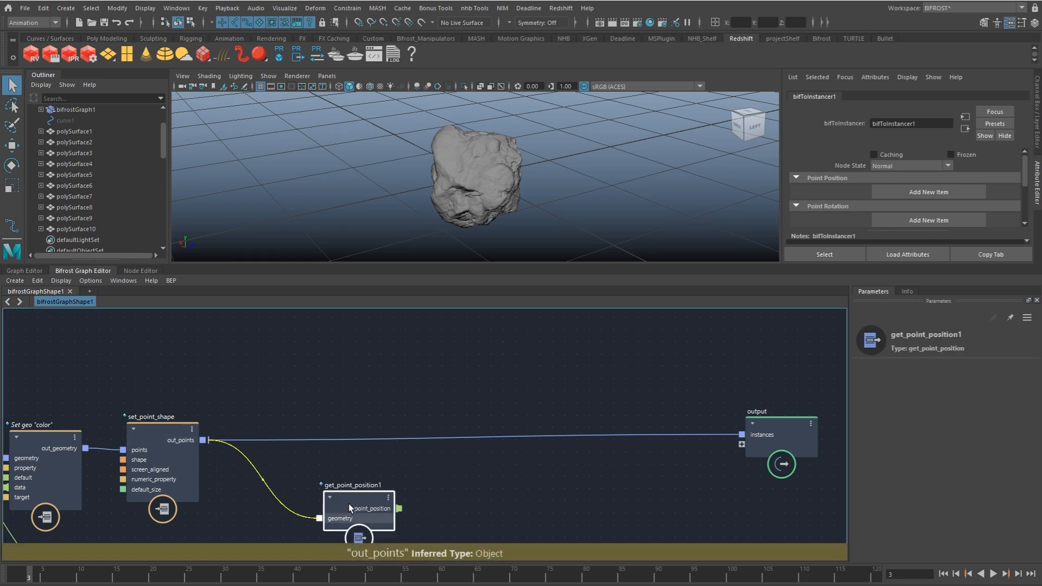
Step: Add a get_point_orientation node below get_point_position1
key("Tab")
type("gp")
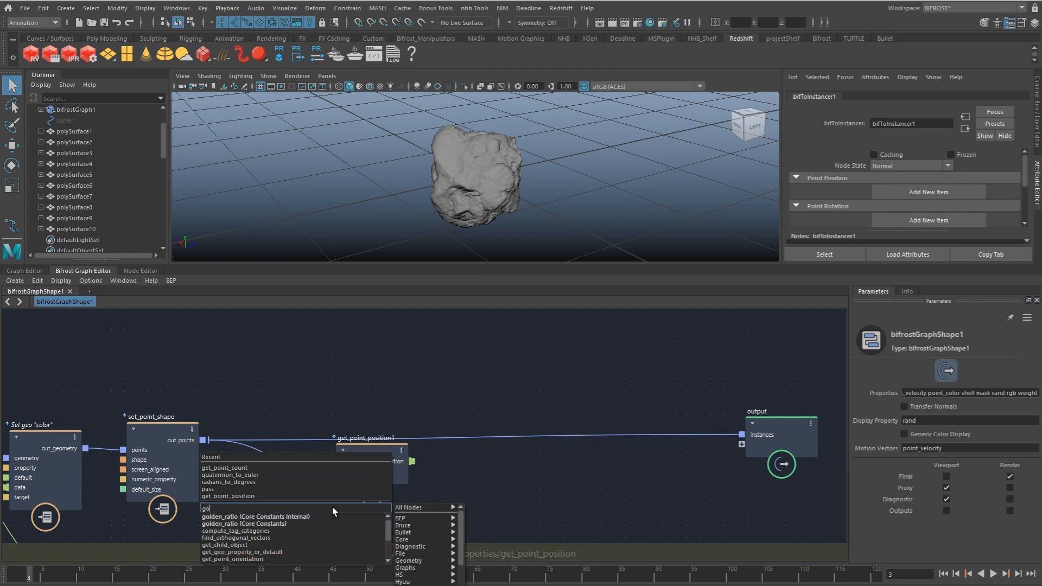
type("o")
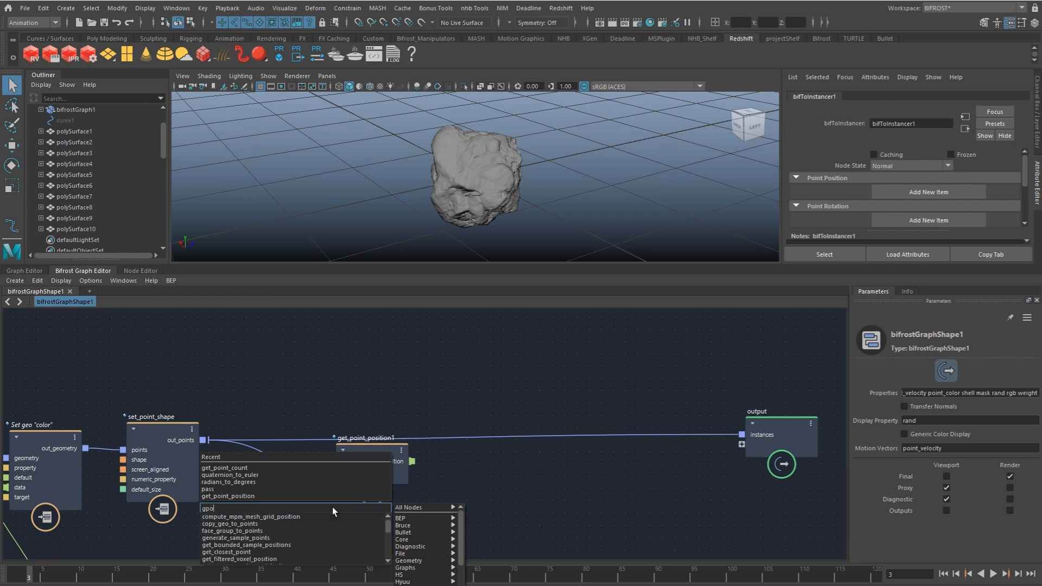
type("r")
key("Return")
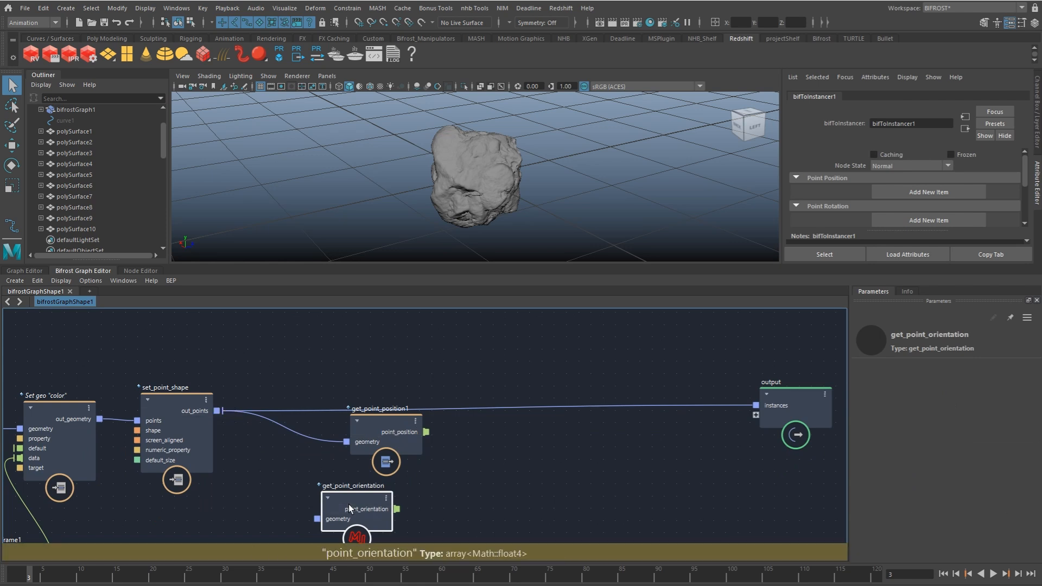
Step: Insert a pass node between out_points and get_point_position1, and connect its output to get_point_orientation's geometry as well
left_click(294, 477)
key("Tab")
type("pass")
key("Down")
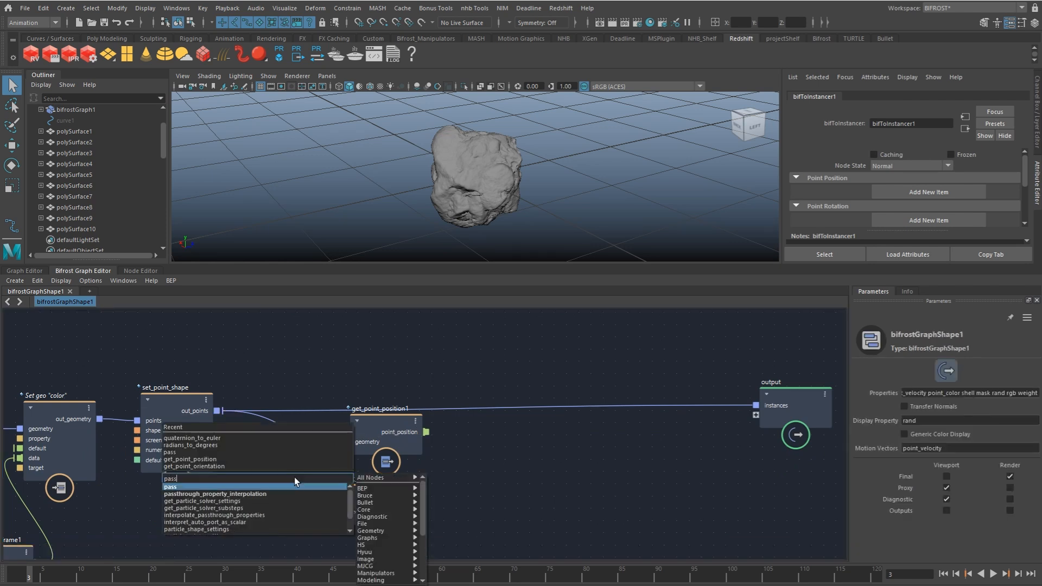
key("Return")
left_click_drag(377, 435, 411, 437)
mouse_move(297, 489)
left_mouse_down()
mouse_move(306, 422)
mouse_move(285, 488)
left_mouse_up()
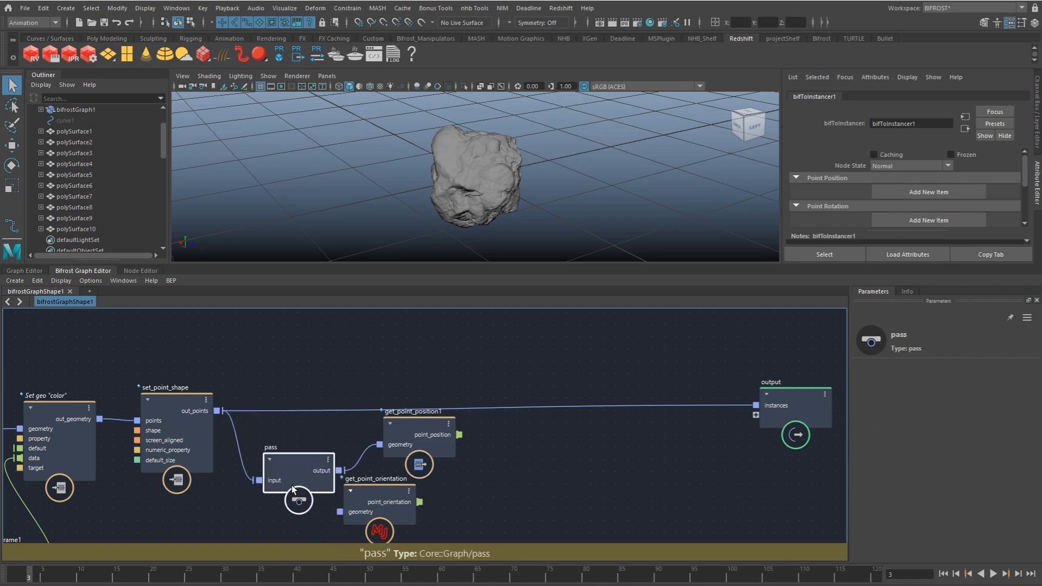
left_click_drag(427, 446, 457, 458)
left_click_drag(348, 497, 384, 528)
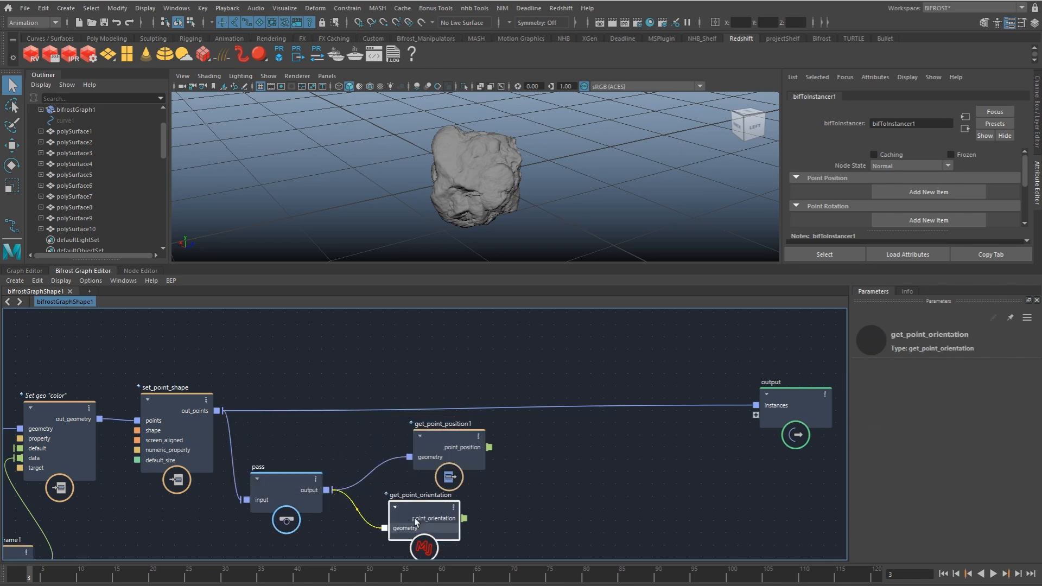
Step: Add a quaternion_to_euler node fed by get_point_orientation's point_orientation output
middle_click_drag(401, 406, 385, 312, "alt")
middle_click_drag(403, 429, 387, 409, "alt")
left_click_drag(397, 410, 413, 410)
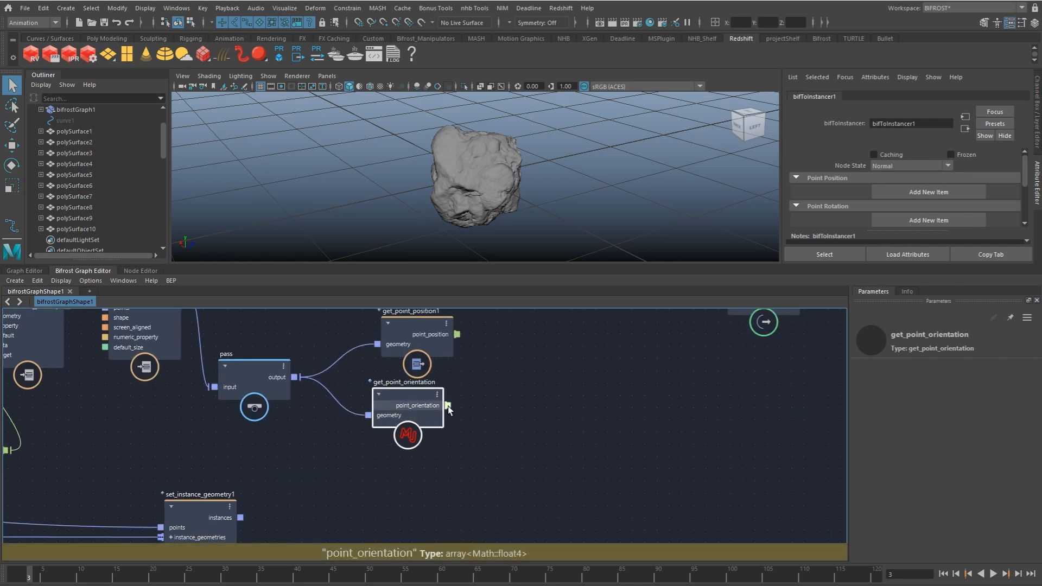
middle_click_drag(448, 405, 404, 417, "alt")
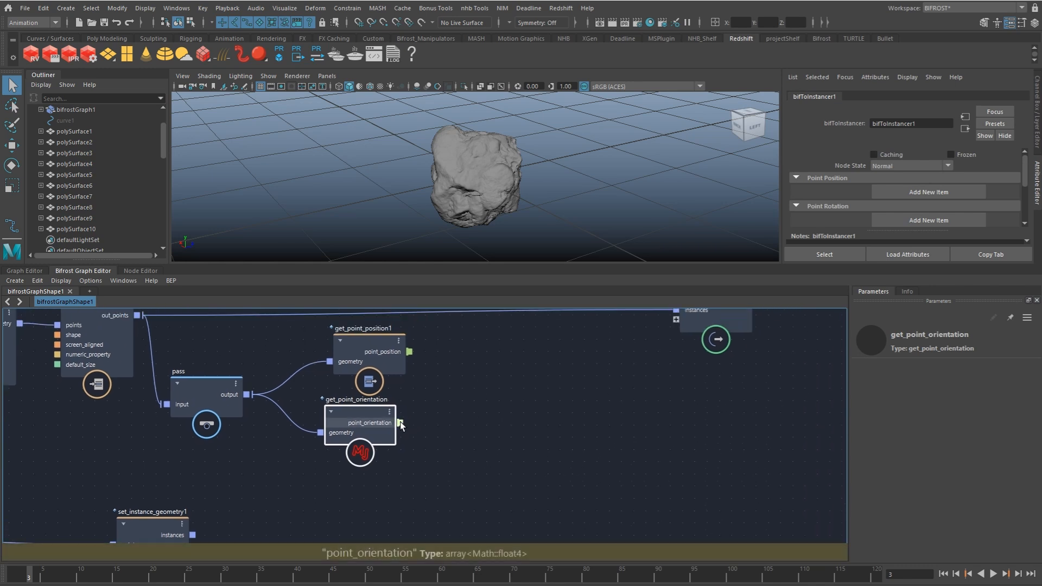
key("Tab")
left_click(409, 451)
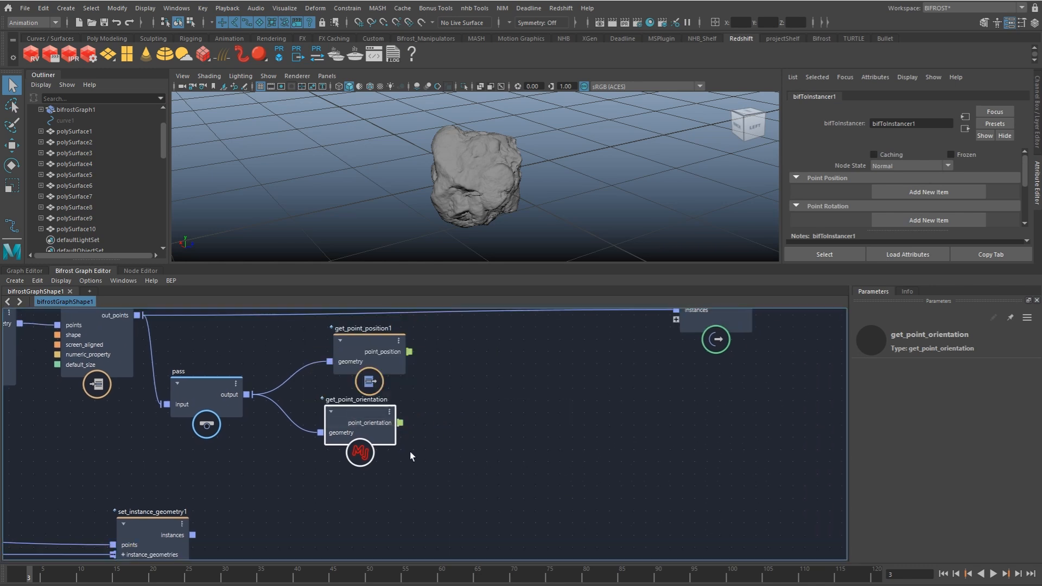
left_click_drag(431, 427, 437, 426)
type("euler")
key("Down")
key("Down")
key("Down")
key("Down")
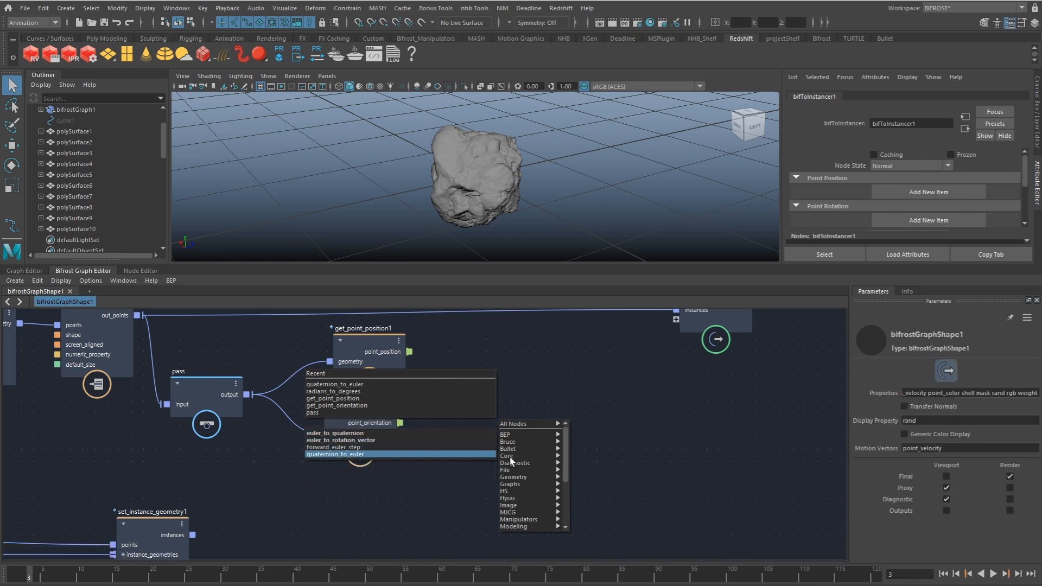
key("Return")
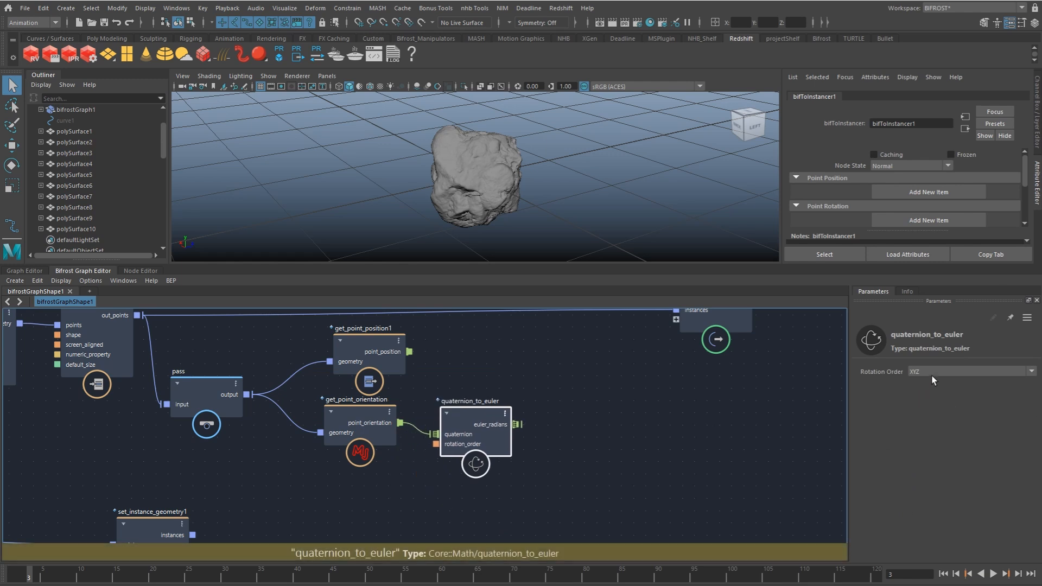
Step: Add a radians_to_degrees node fed by quaternion_to_euler's euler_radians output, placed beside it
left_click_drag(486, 412, 556, 419)
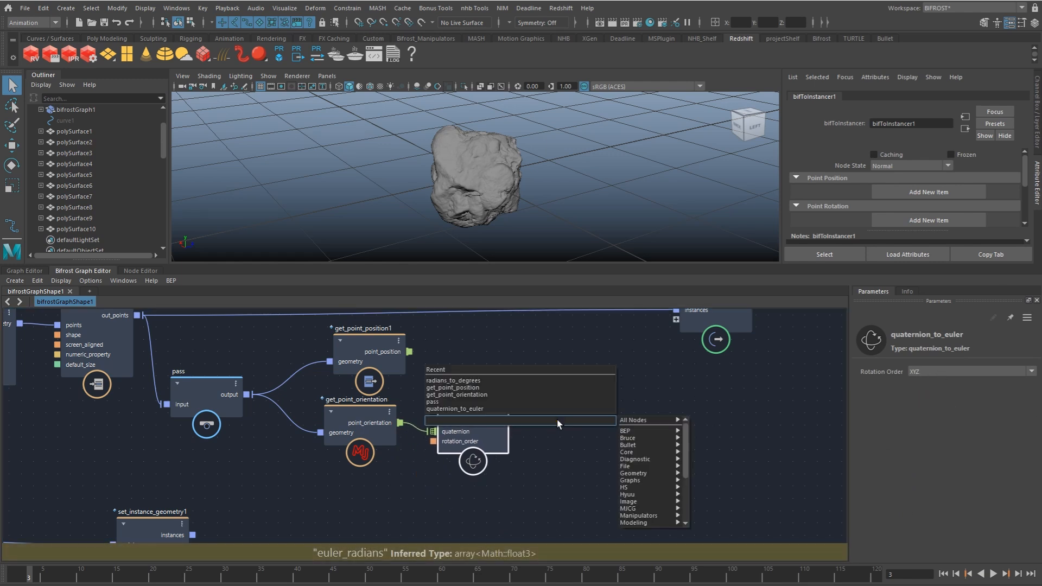
type("degr")
key("Down")
key("Down")
key("Down")
key("Down")
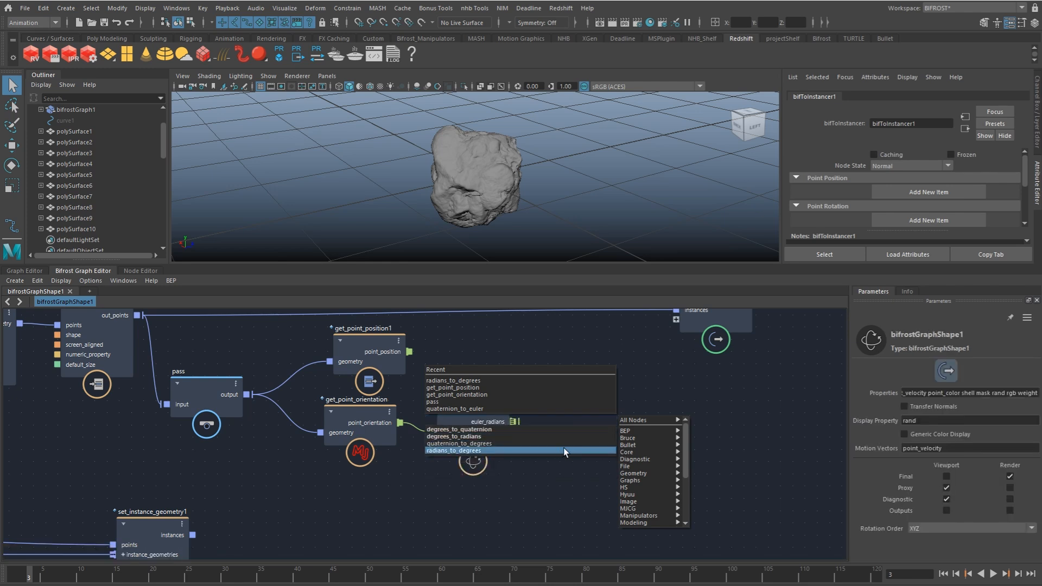
key("Return")
left_click_drag(577, 450, 590, 416)
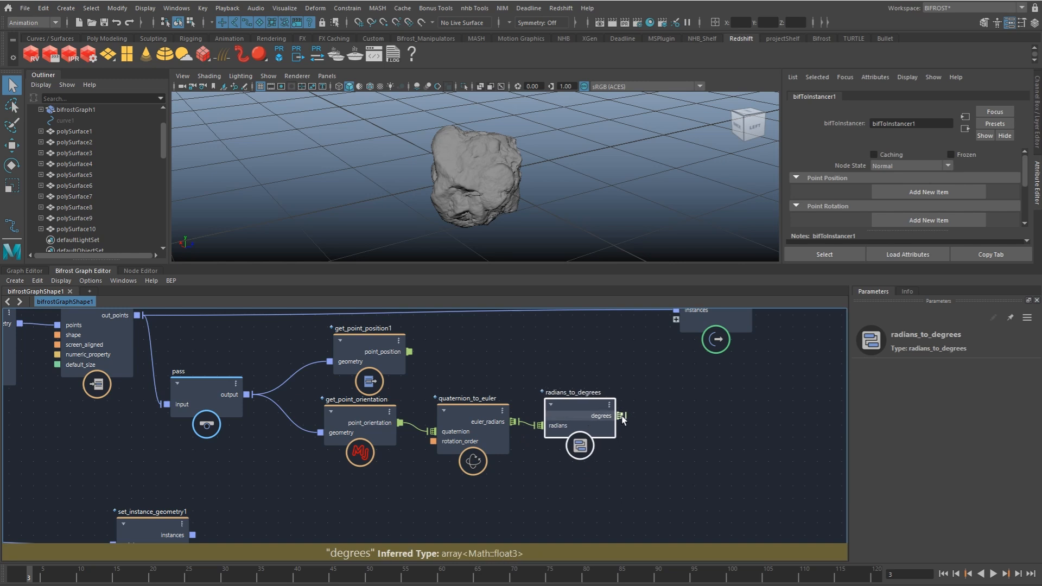
Step: Add a get_point_scale node below get_point_orientation, with its geometry fed by the pass output
scroll(559, 411, "down", 3)
middle_click_drag(445, 448, 511, 417, "alt")
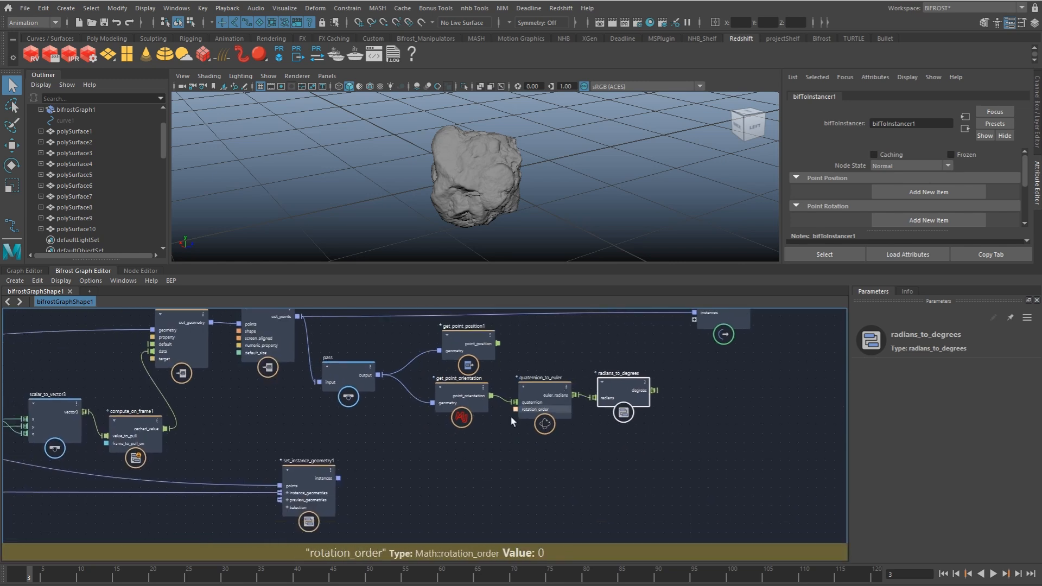
left_click_drag(382, 375, 452, 461)
type("gpsc")
key("Down")
key("Return")
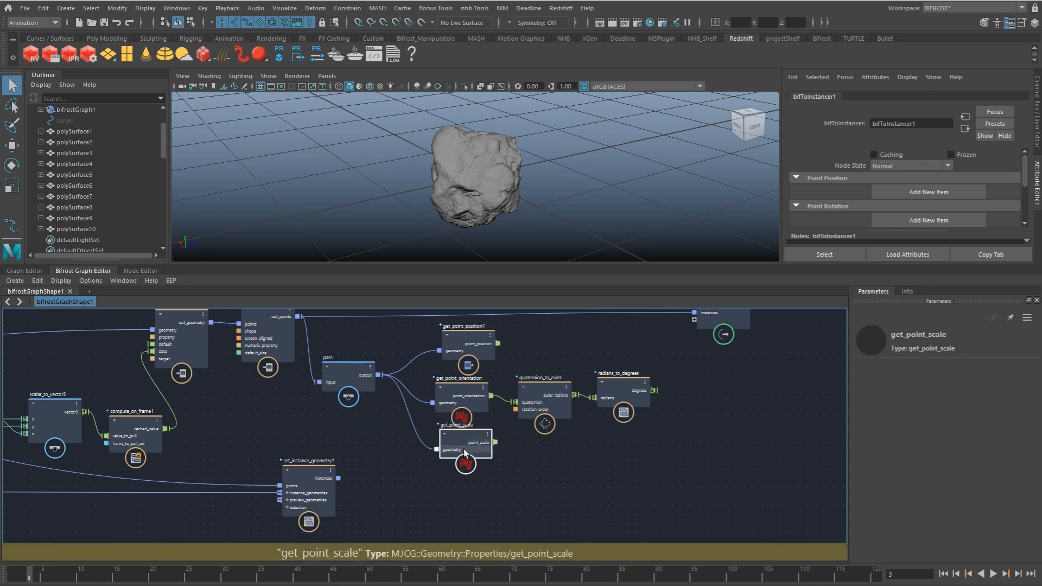
Step: Add a get_geo_property node for the color property with type array<Math::float3>, and connect the pass output to its geometry
left_click(438, 490)
key("Tab")
type("getgeop")
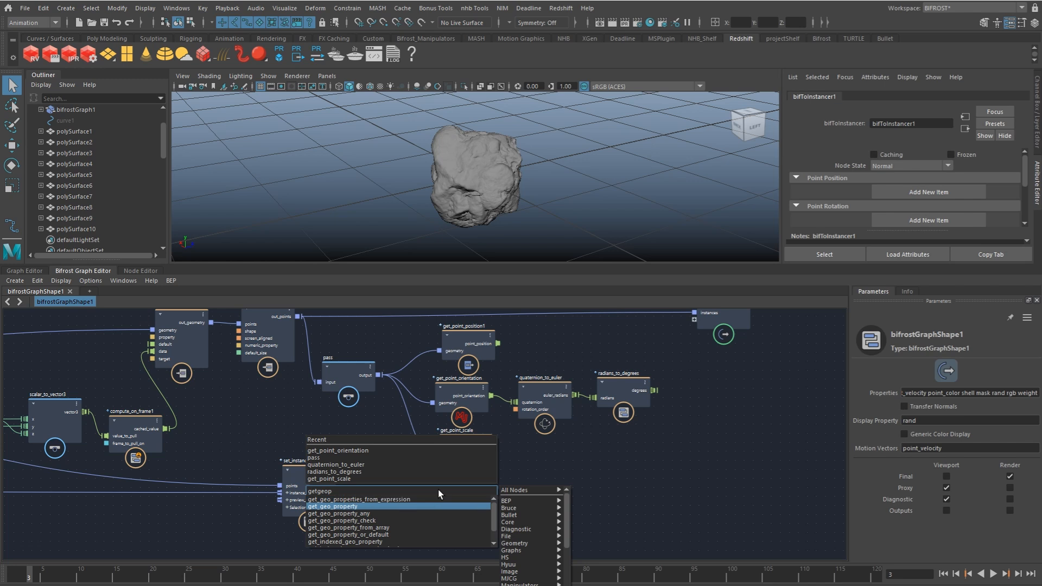
key("Return")
left_click(912, 371)
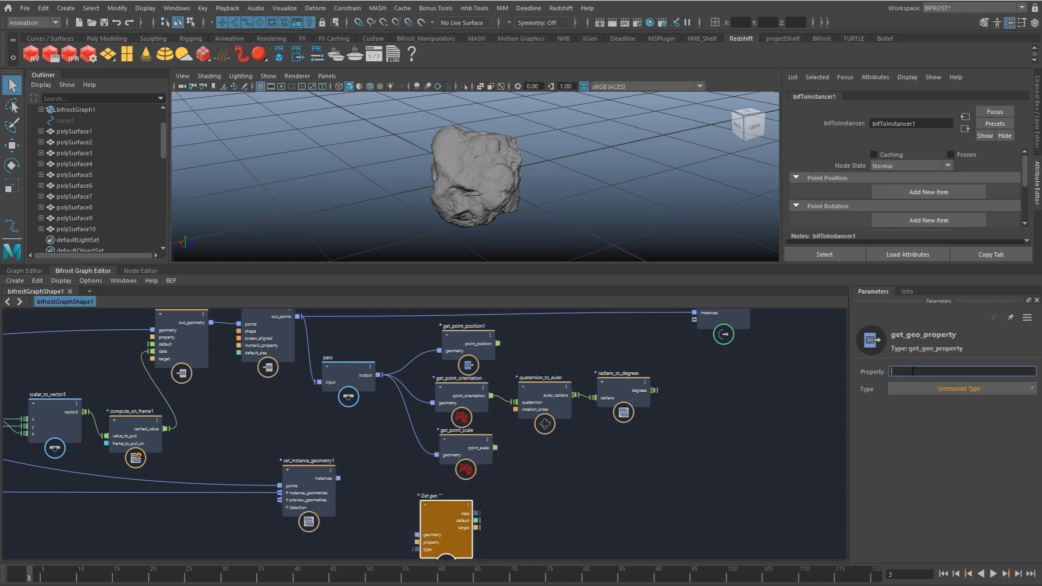
left_click(969, 389)
left_click_drag(377, 374, 451, 504)
Step: Add a second get_geo_property node beside the color one
middle_click_drag(527, 518, 534, 496, "alt")
left_click(536, 493)
key("Tab")
type("geo")
key("BackSpace")
key("BackSpace")
key("BackSpace")
type("getgeop")
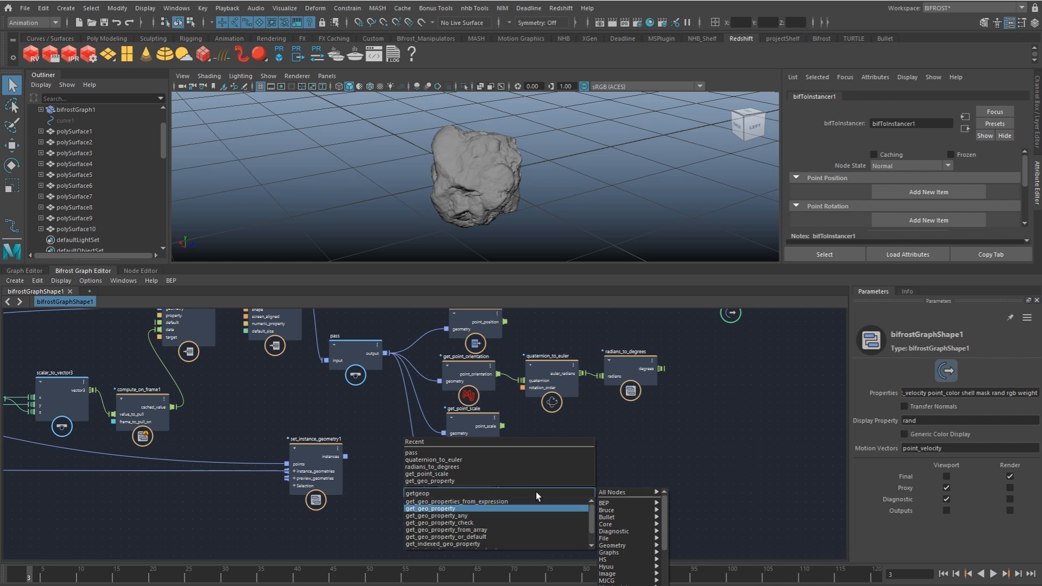
key("Return")
left_click(964, 388)
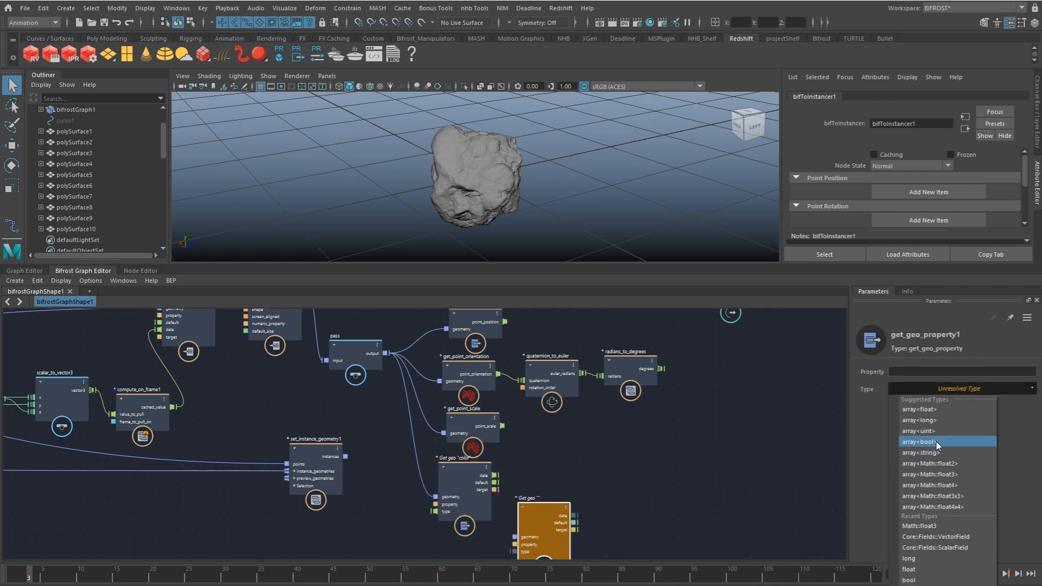
left_click(936, 442)
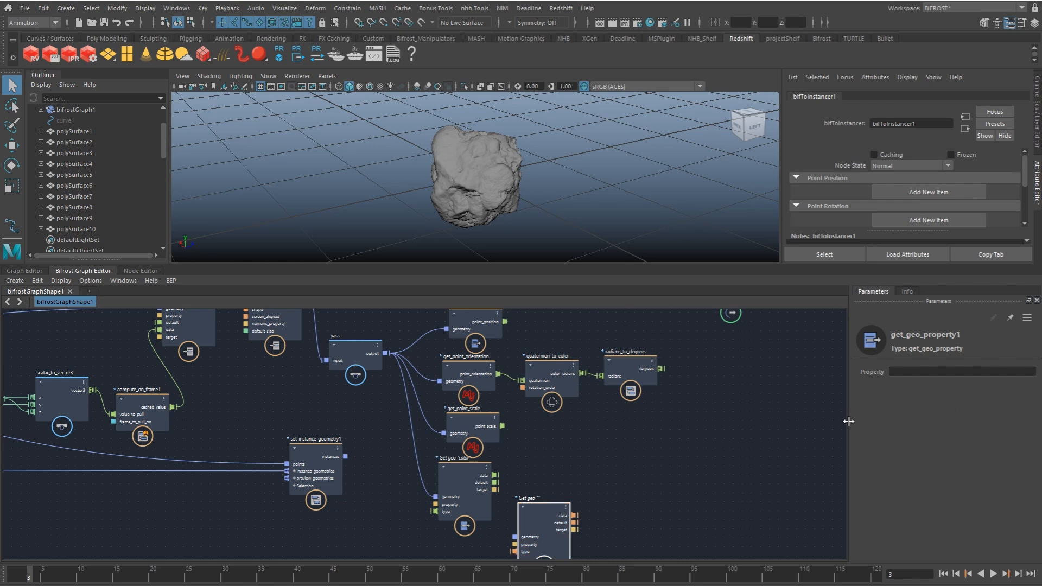
middle_click_drag(699, 461, 714, 421)
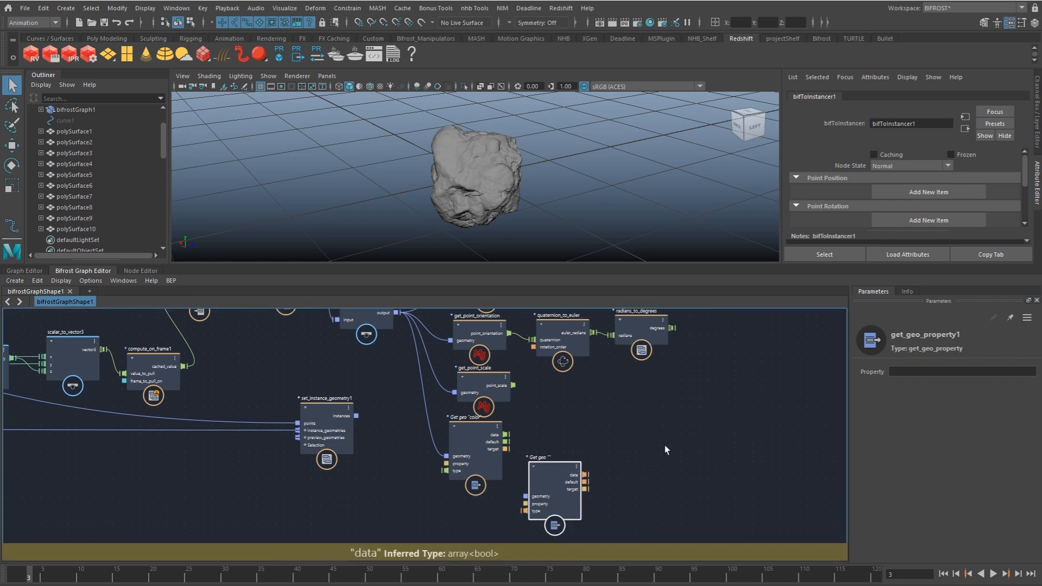
key("ctrl+z")
Step: Set get_geo_property1 to type array<long> and property point_instance_id, and connect the pass output to its geometry
left_click_drag(551, 472, 543, 481)
left_click(977, 386)
left_click(926, 415)
left_click(924, 372)
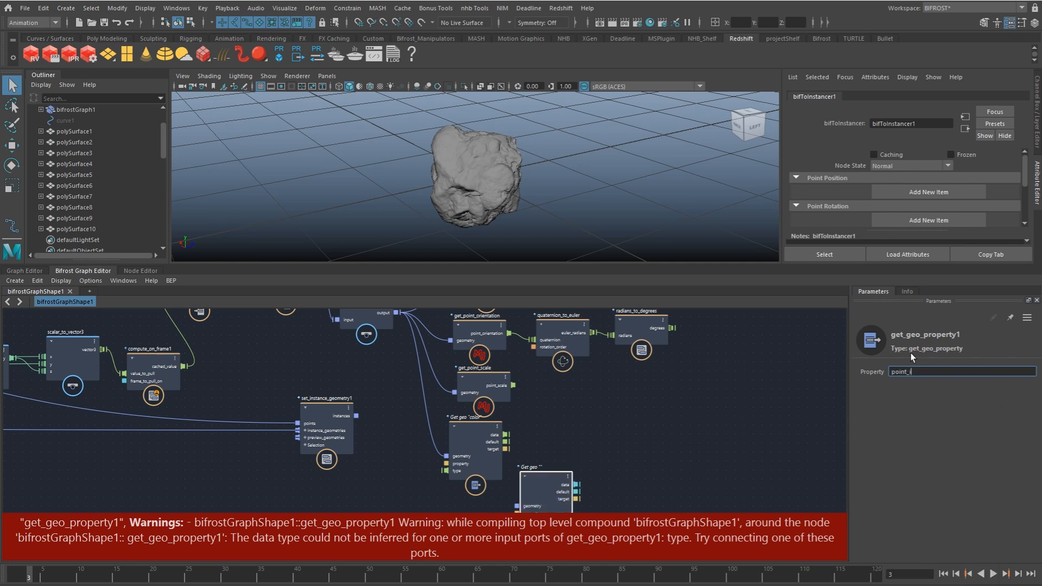
type("point_instance_id")
key("Return")
left_click_drag(398, 312, 480, 512)
Step: Pause the graph's evaluation and connect get_point_position1's point_position to a new port on the output node
middle_click_drag(565, 433, 516, 502, "alt")
middle_click_drag(607, 446, 564, 472, "alt")
key("p")
middle_click_drag(557, 409, 557, 429, "alt")
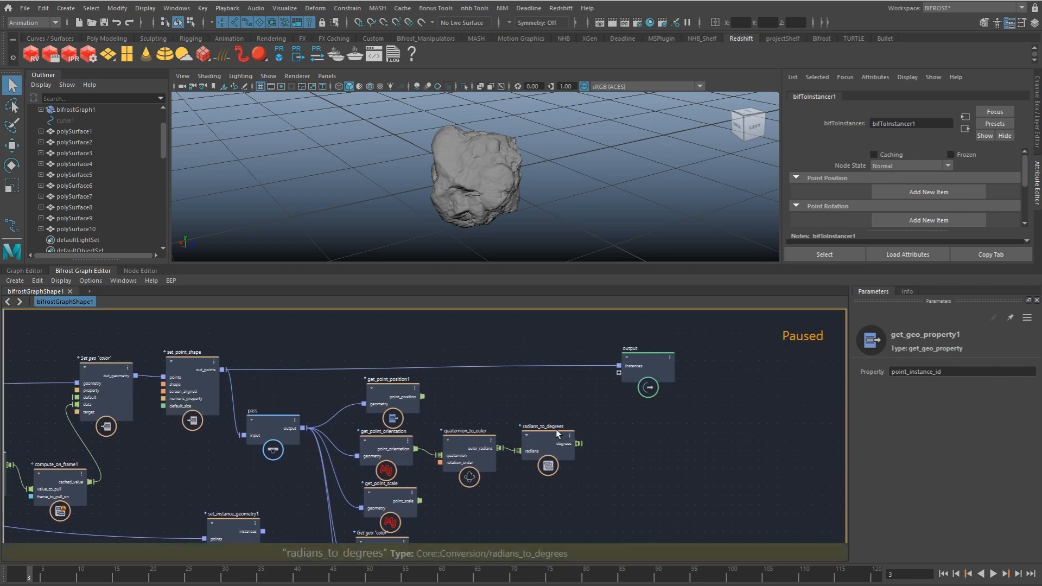
left_click_drag(655, 374, 662, 386)
left_click_drag(423, 397, 627, 383)
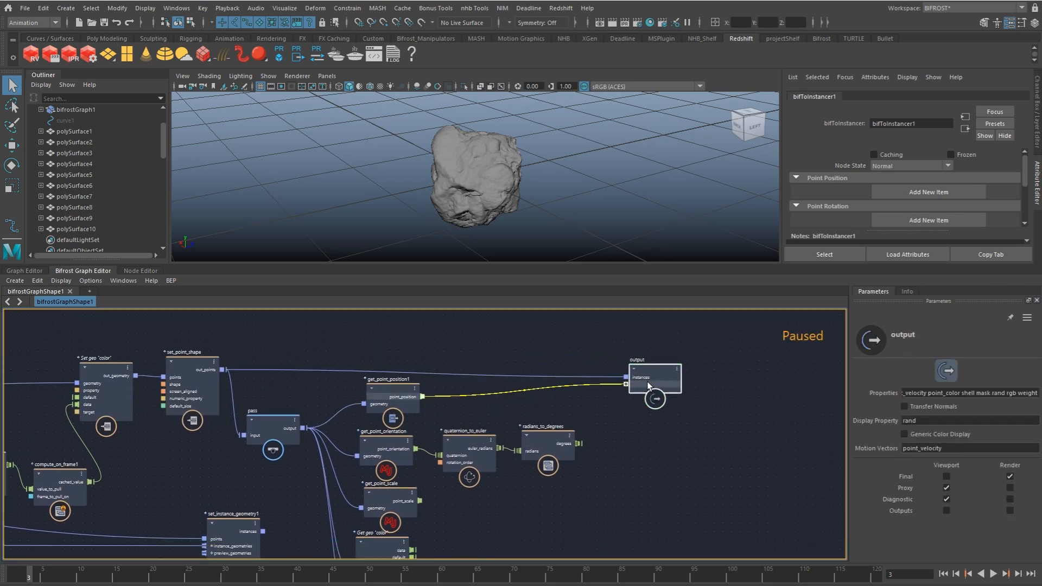
Step: Connect radians_to_degrees' degrees to a new port on the output node and rename that port point_rotation
left_click_drag(579, 444, 634, 395)
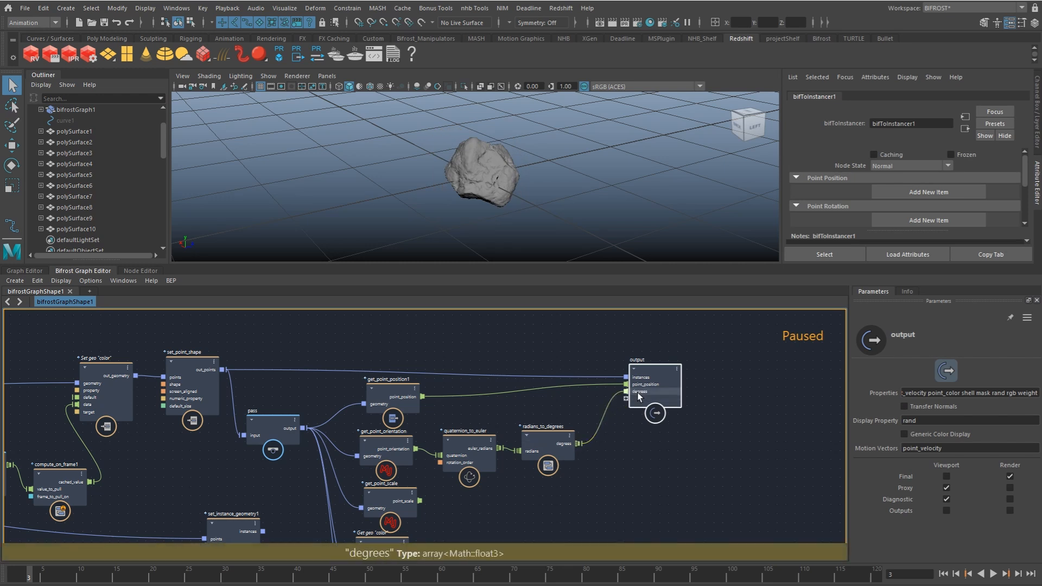
right_click(638, 393)
left_click(655, 398)
type("point_rotation")
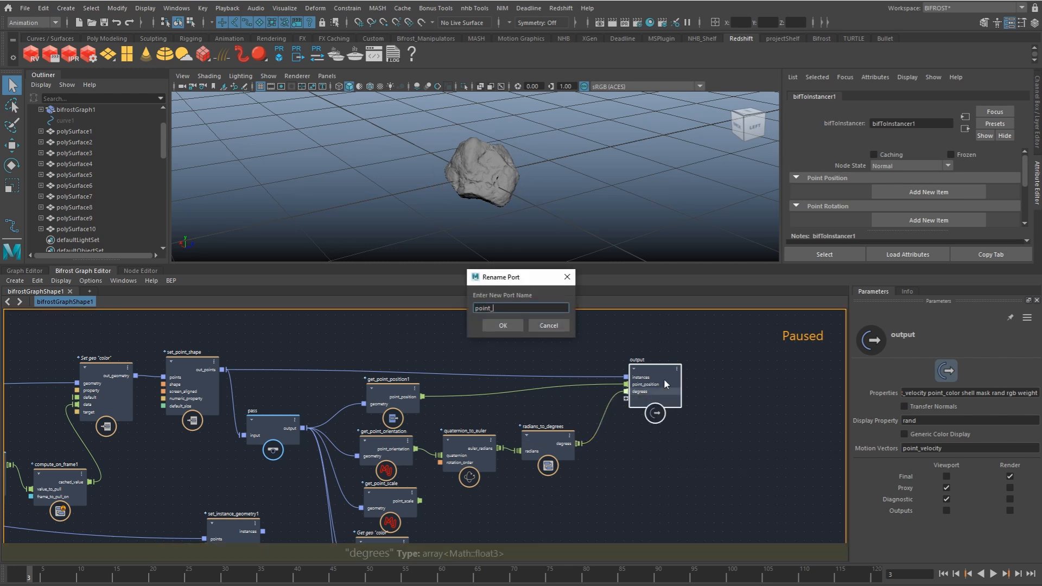
key("Return")
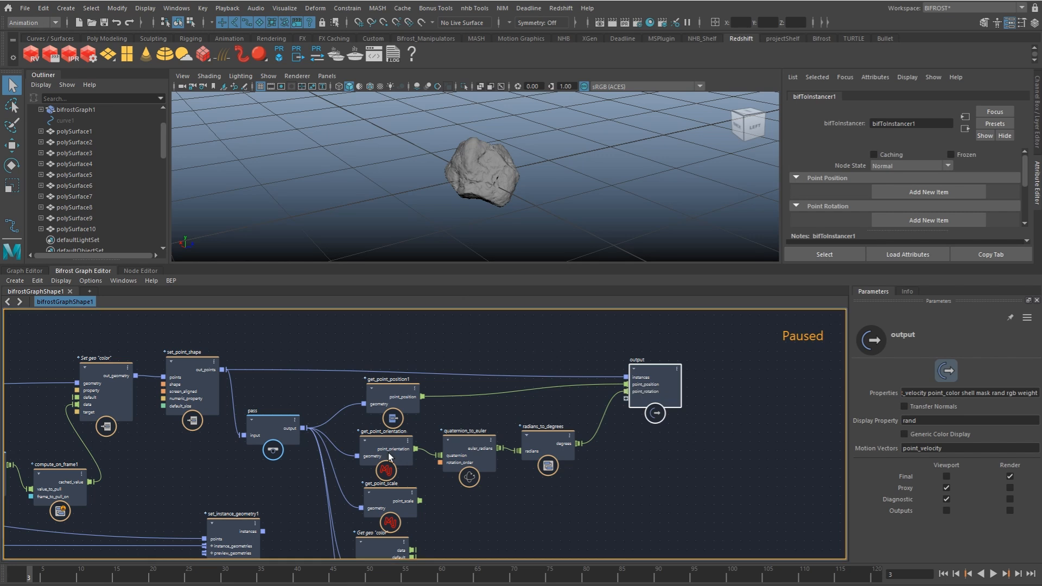
Step: Connect point_scale and the color property's data to new ports on the output node, renaming the data port point_color
left_click_drag(420, 501, 650, 402)
left_click_drag(658, 402, 637, 483)
middle_click_drag(488, 520, 513, 405, "alt")
left_click_drag(440, 436, 649, 372)
right_click(649, 374)
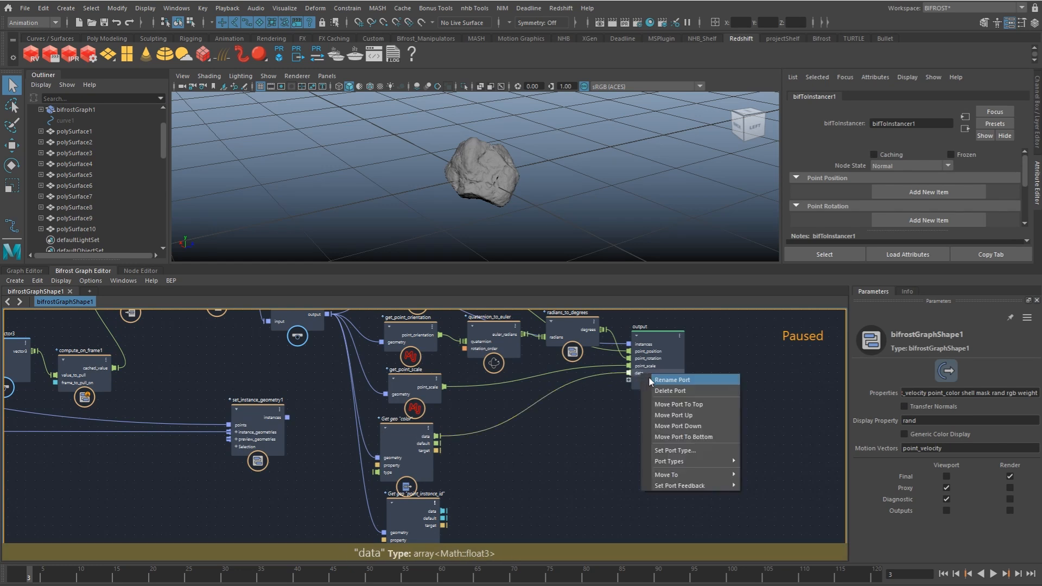
left_click(665, 378)
type("point_color")
key("Return")
Step: Connect the point_instance_id property's data to a new port on the output node and rename that port point_instance_id
left_click_drag(443, 511, 639, 378)
right_click(640, 379)
left_click(656, 390)
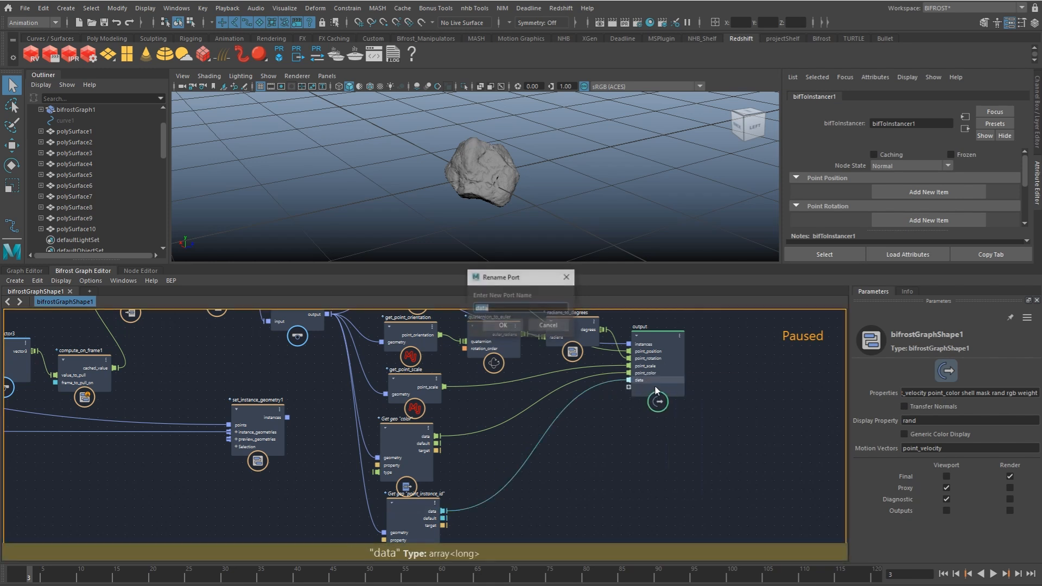
type("point_id")
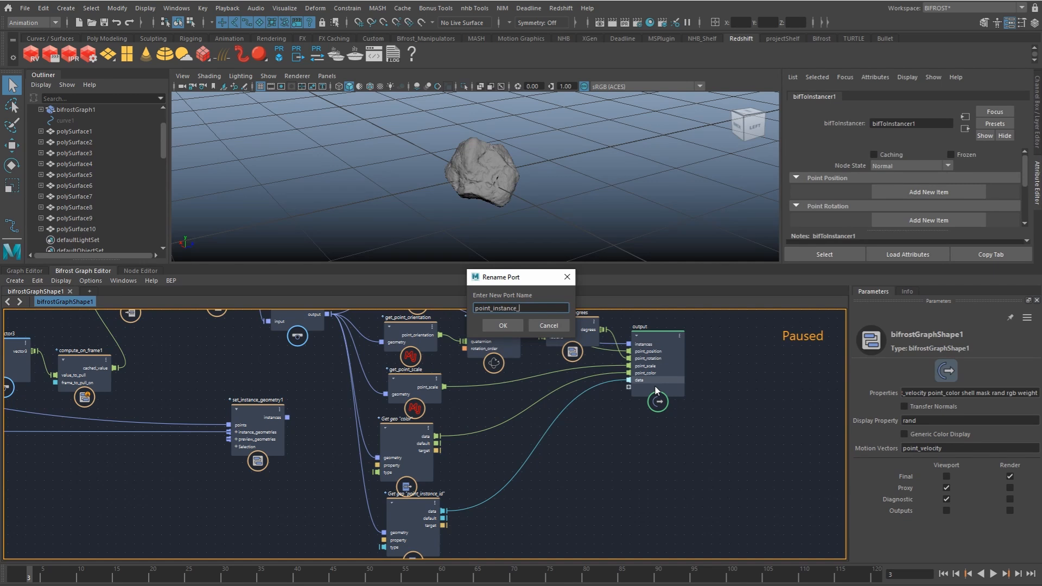
type("id")
key("Return")
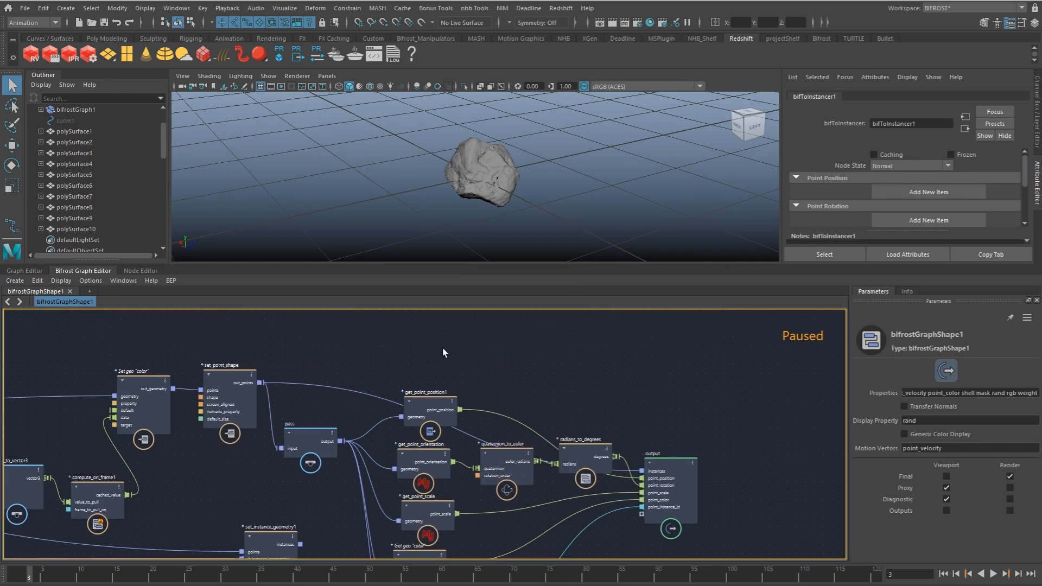
Step: Add a get_point_count node fed by the pass node, connect its count to a new output port and rename that port point_count
key("Tab")
type("count")
key("Down")
key("Down")
key("Down")
key("Down")
key("Return")
left_click_drag(340, 440, 663, 516)
right_click(663, 517)
left_click(684, 521)
key("Home")
type("point_")
key("Return")
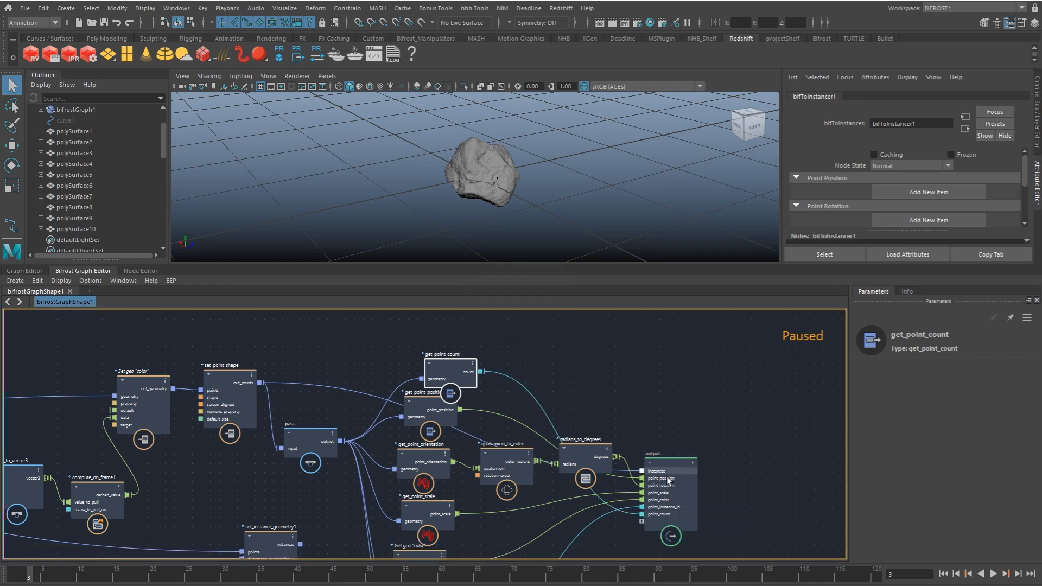
Step: Move the output node clear of the other nodes and delete its instances port
left_click_drag(674, 476, 727, 447)
scroll(692, 426, "down", 2)
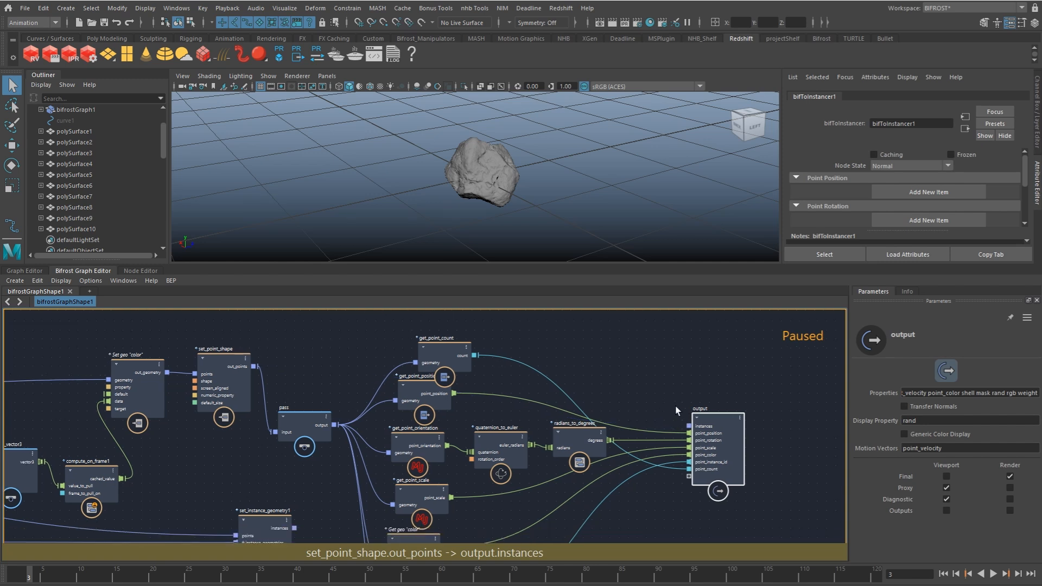
right_click(704, 422)
left_click(716, 438)
Step: Group the pass, get-property and rotation conversion nodes into a compound and name it to_maya_instancer
right_click_drag(693, 420, 633, 397, "alt")
middle_click_drag(633, 396, 633, 354, "alt")
right_click_drag(634, 354, 624, 356, "alt")
left_click_drag(408, 443, 318, 453)
left_click_drag(412, 318, 682, 505)
right_click(637, 468)
left_click(657, 475)
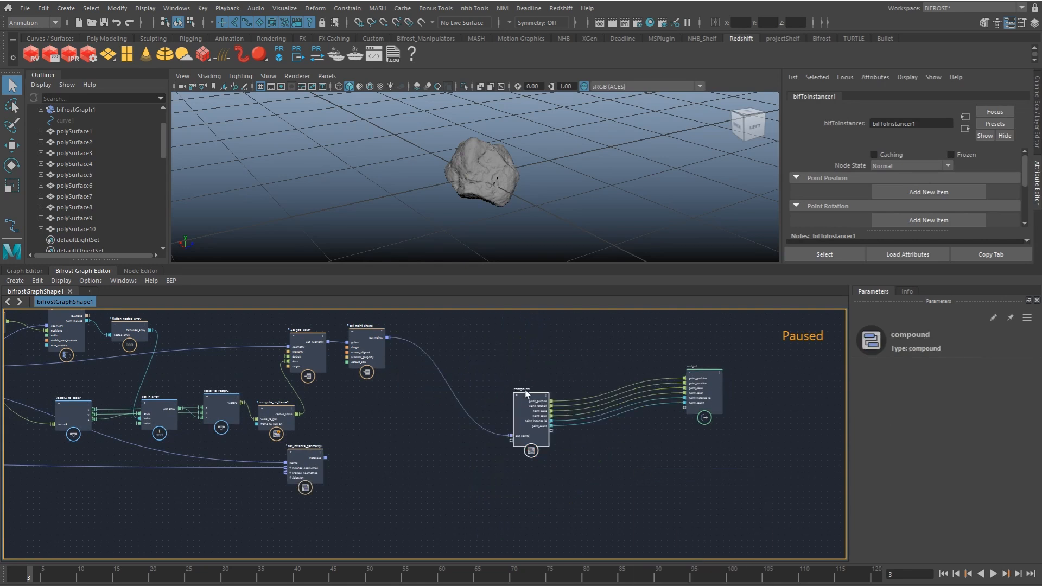
double_click(522, 390)
type("maya_istancer")
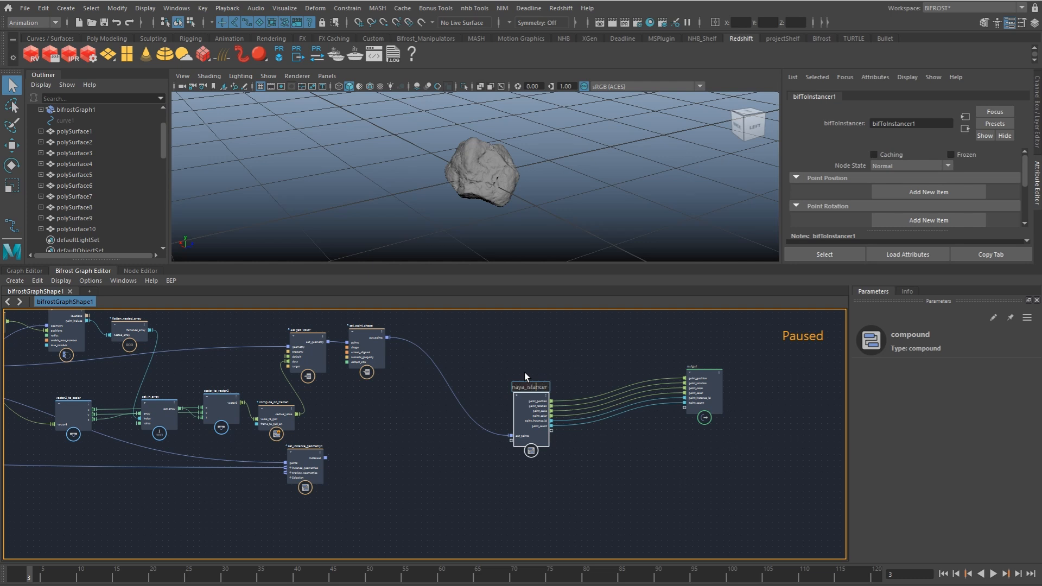
key("Return")
Step: Connect set_point_shape's out_points to a new port on the output node and resume the graph's evaluation
left_click_drag(520, 415, 591, 385)
middle_click_drag(618, 388, 538, 381, "alt")
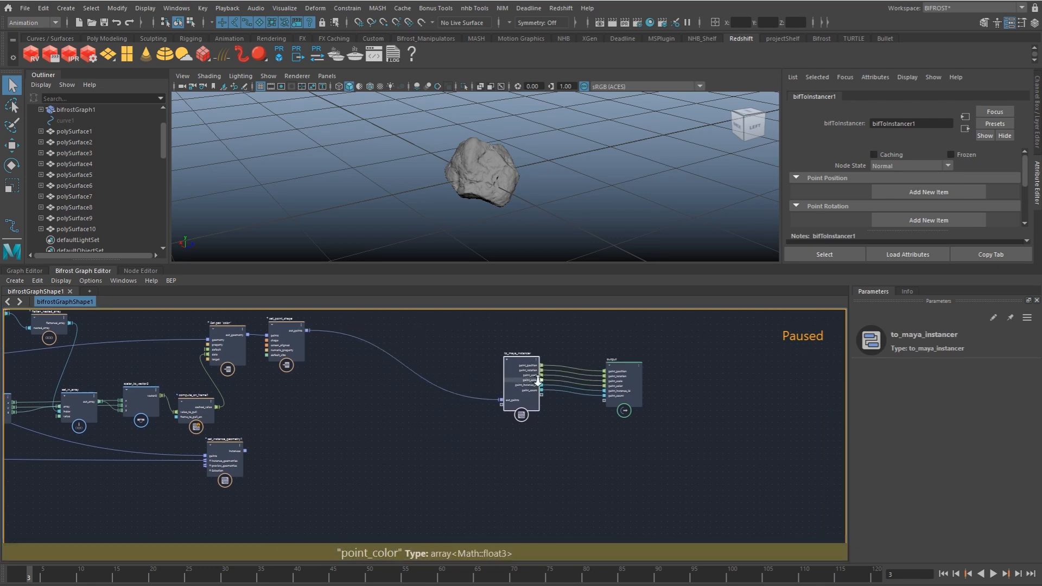
scroll(537, 381, "up", 3)
left_click_drag(693, 390, 675, 382)
middle_click_drag(584, 367, 644, 415, "alt")
scroll(645, 415, "down", 1)
left_click_drag(280, 352, 703, 476)
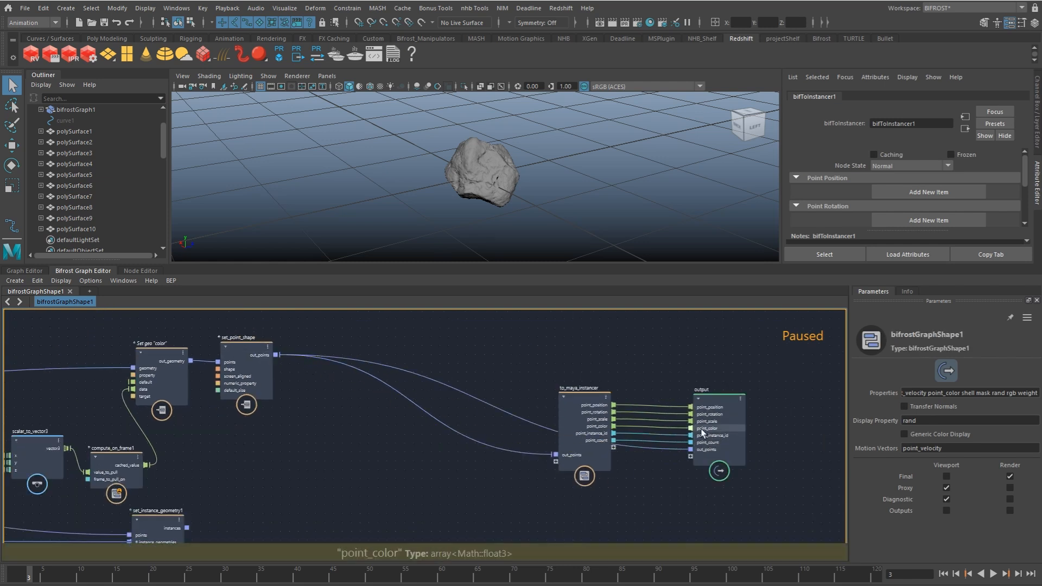
left_click(90, 281)
left_click(89, 288)
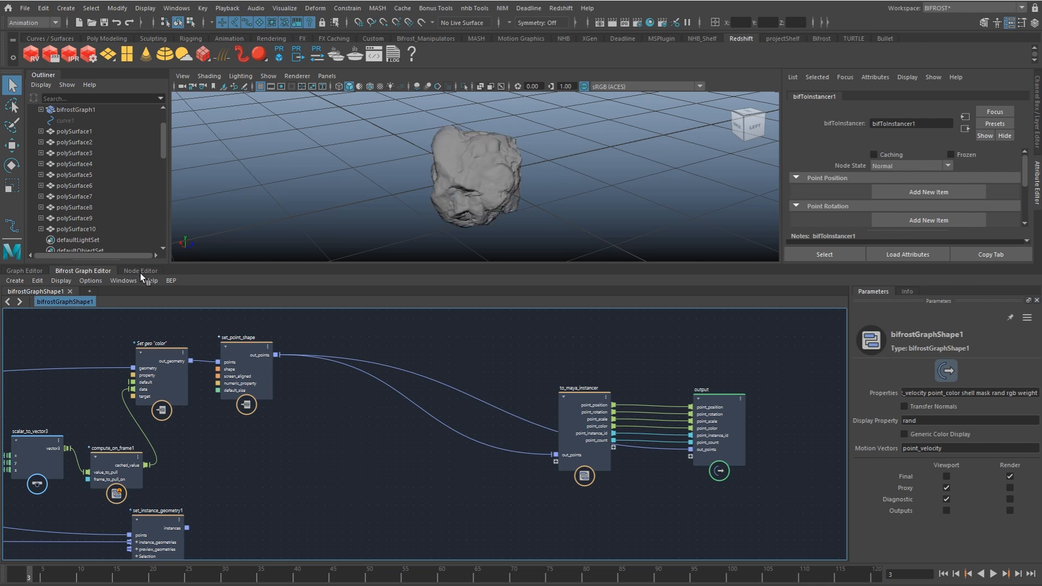
Step: Wire the Bifrost shape's point instance ID, position, rotation and color to bifToInstancer1's matching inputs, and its point scale to Point Size
left_click(140, 271)
scroll(328, 491, "down", 4)
middle_click_drag(316, 489, 340, 454, "alt")
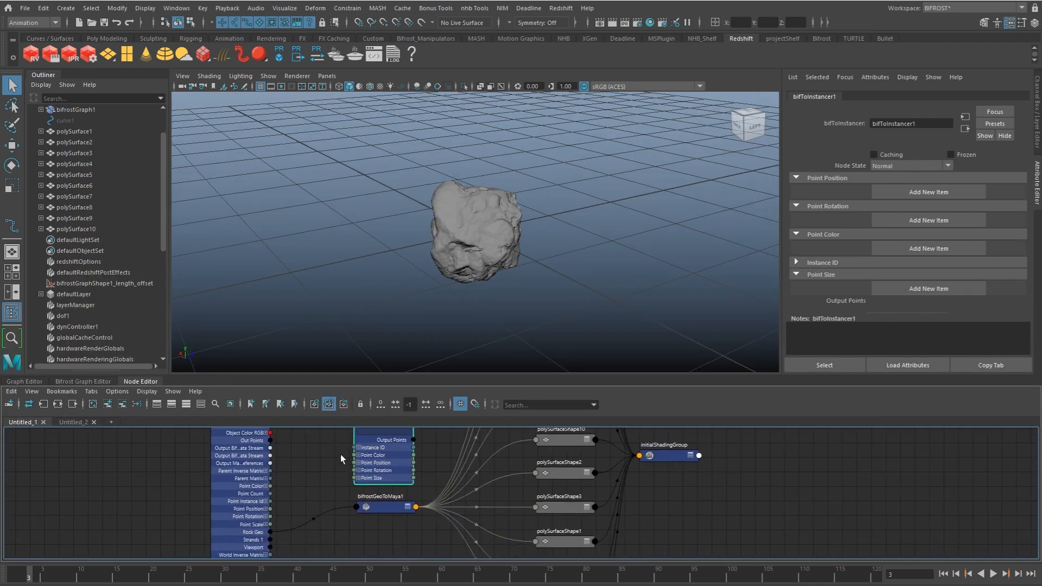
scroll(330, 487, "up", 1)
mouse_move(360, 460)
left_mouse_down()
mouse_move(310, 493)
mouse_move(320, 508)
mouse_move(354, 478)
left_mouse_up()
scroll(307, 465, "up", 2)
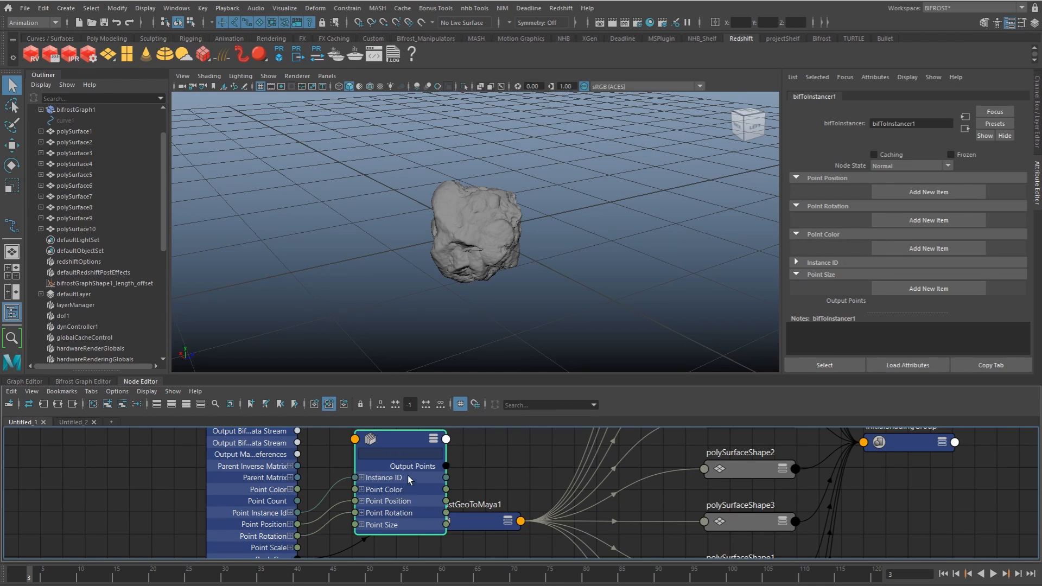
left_click_drag(298, 547, 361, 483)
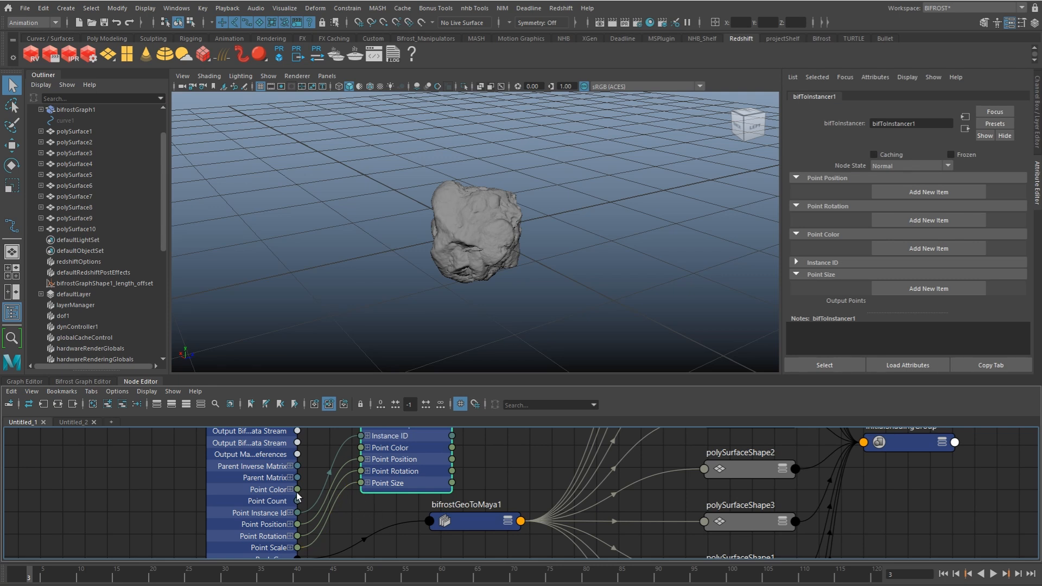
left_click_drag(288, 500, 353, 459)
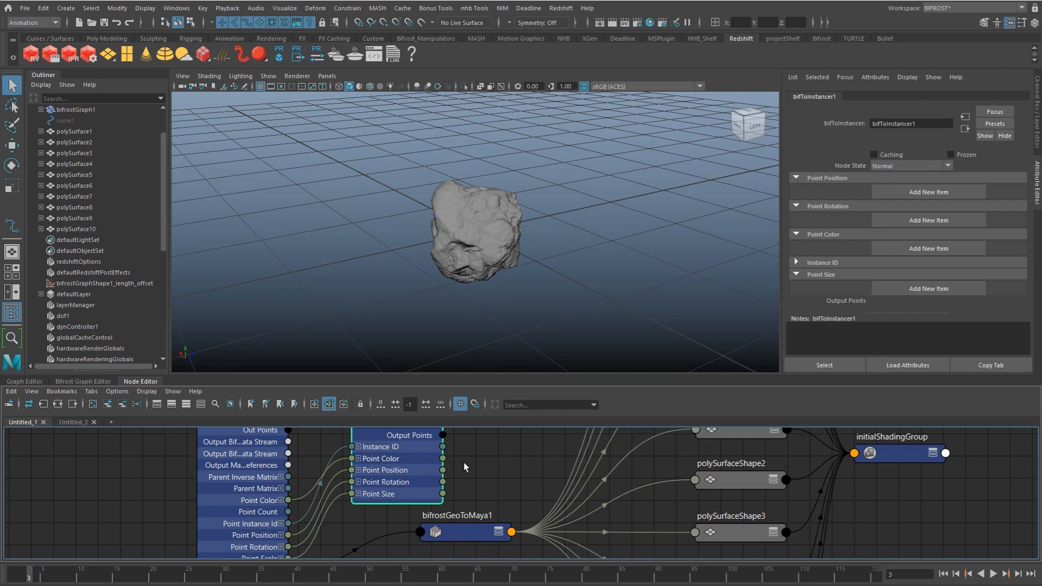
scroll(435, 478, "down", 3)
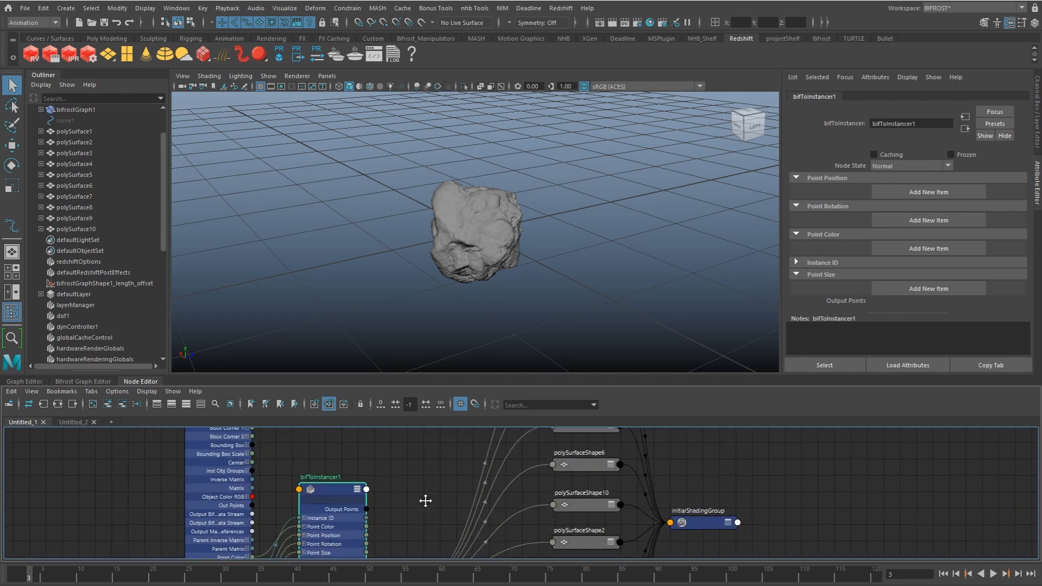
Step: Hide polySurface1 to polySurface10 and create a MASH network from them with the Instancer geometry type
left_click_drag(83, 136, 76, 229)
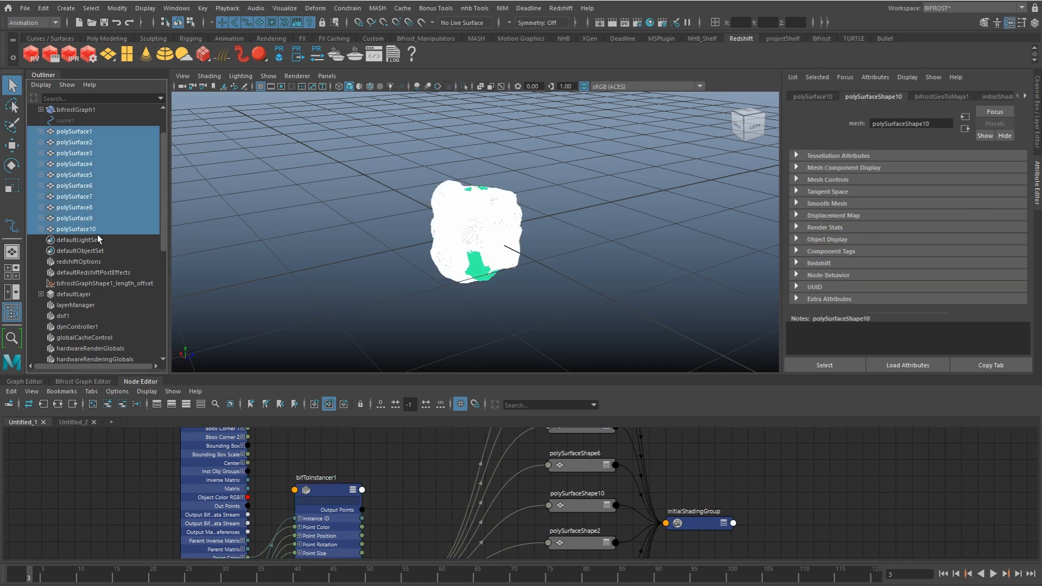
key("ctrl+h")
left_click_drag(76, 131, 103, 225)
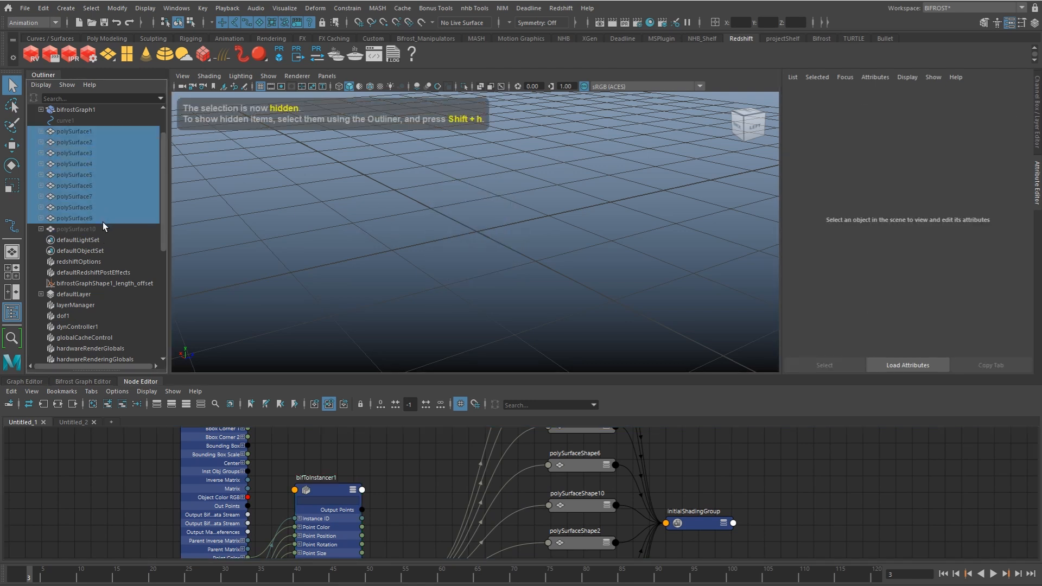
left_click(377, 8)
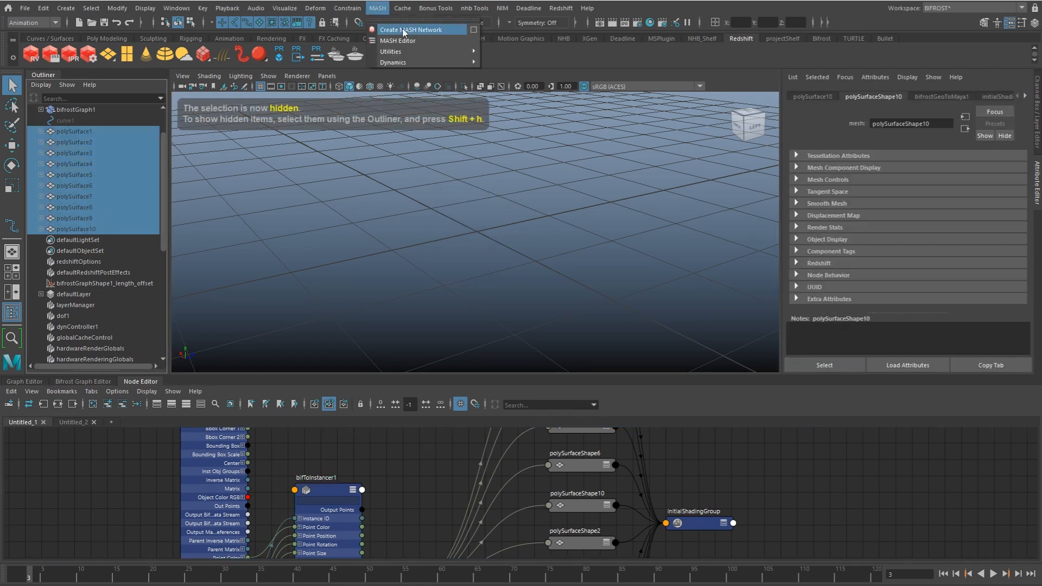
left_click(479, 32)
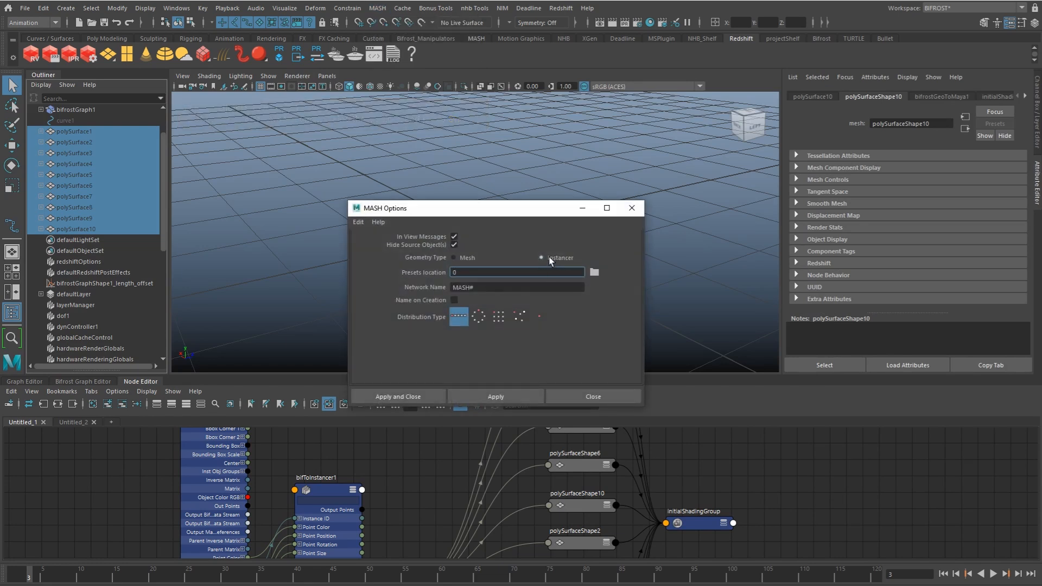
left_click(403, 393)
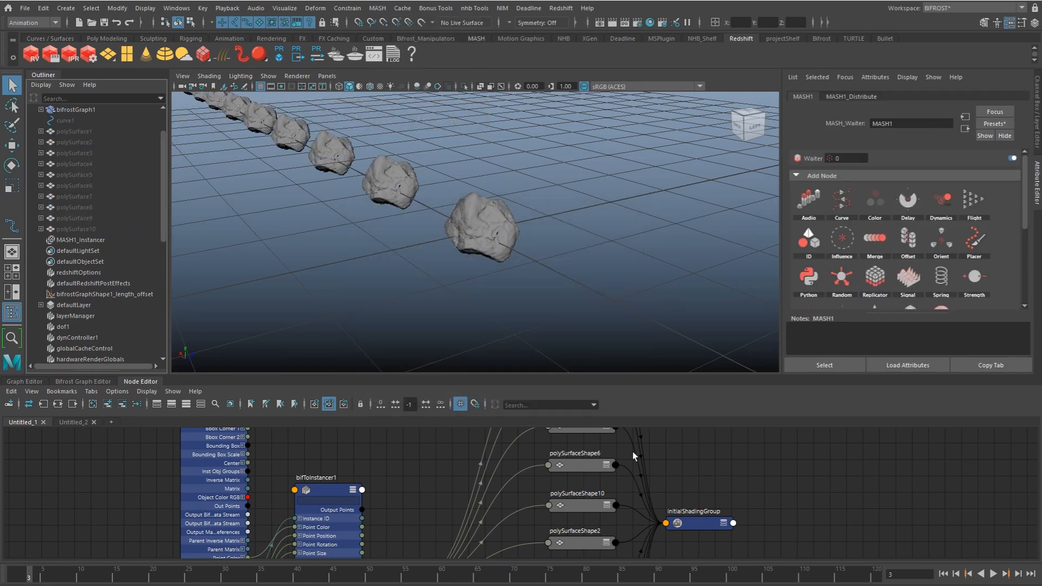
Step: Select the MASH1 node in the node graph and pull it away from the polySurface nodes
scroll(666, 473, "down", 6)
middle_click_drag(551, 488, 524, 425, "alt")
scroll(611, 473, "up", 1)
middle_click_drag(546, 523, 519, 467, "alt")
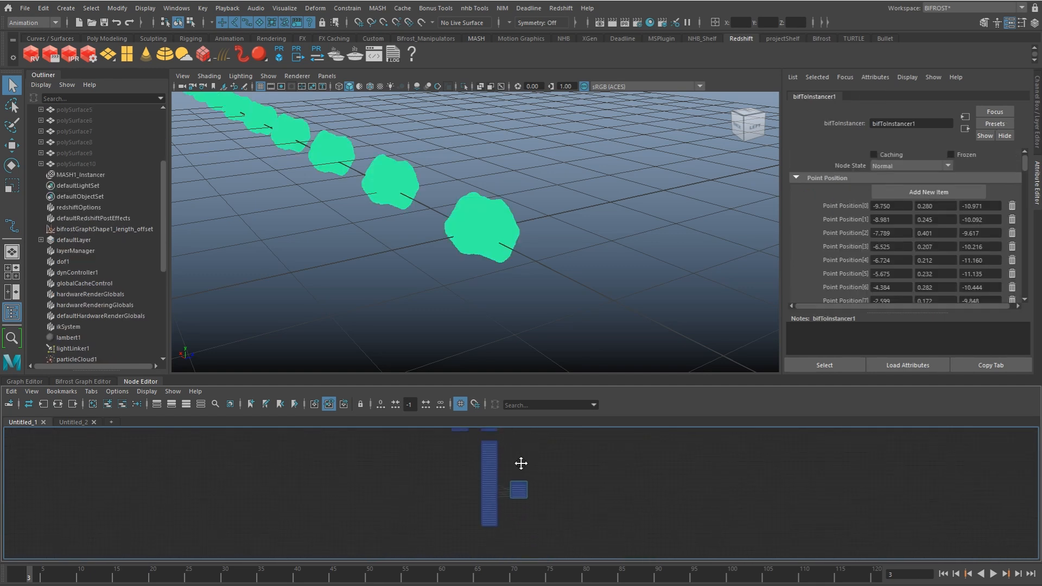
scroll(637, 488, "up", 3)
scroll(555, 480, "up", 3)
scroll(562, 522, "down", 3)
left_click(531, 479)
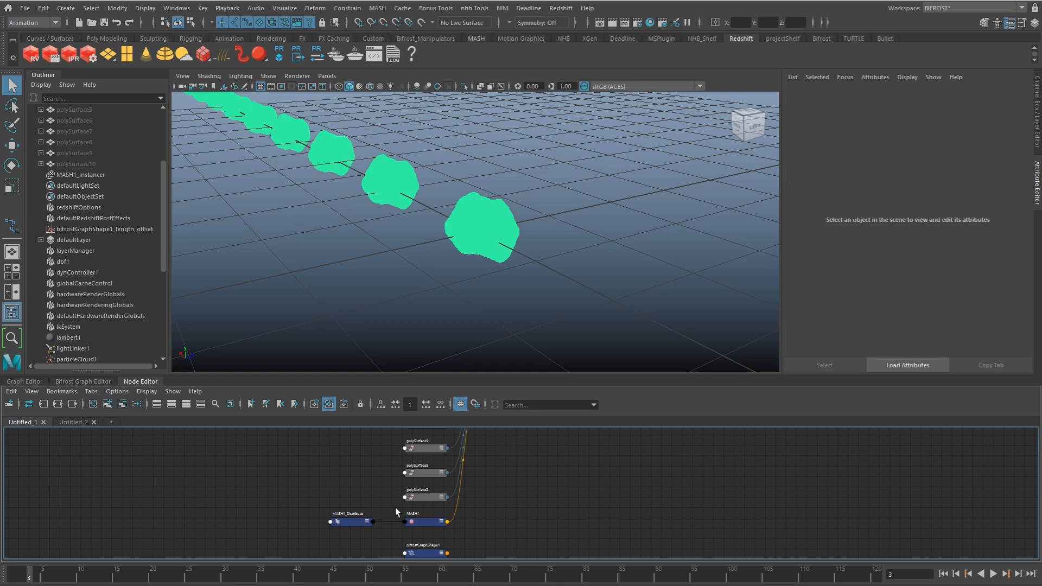
left_click(344, 521)
left_click_drag(425, 525, 532, 560)
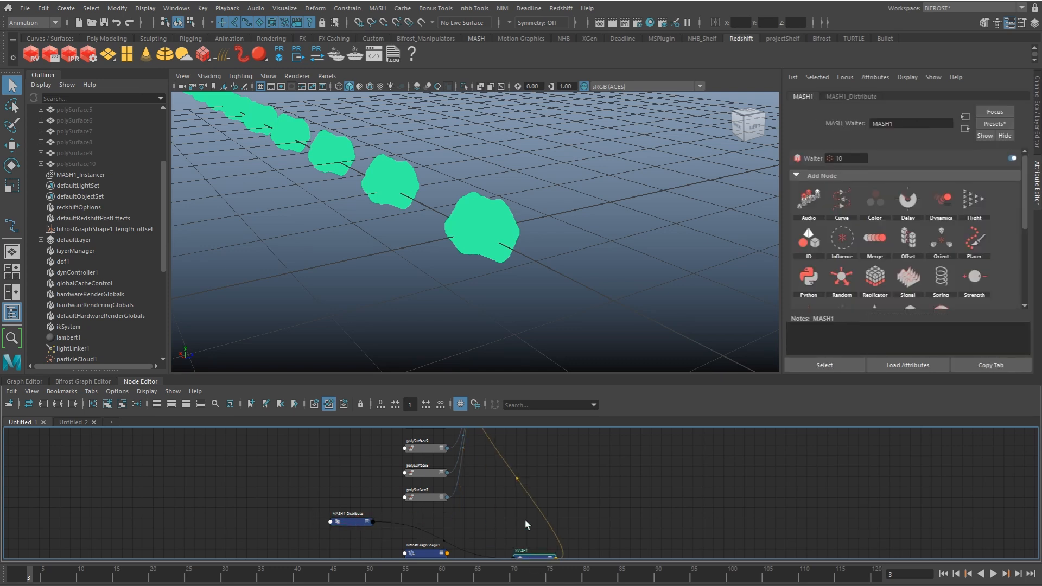
Step: Position the MASH1 node beside bifToInstancer1 and expand its input and output attributes
middle_click_drag(545, 479, 533, 576, "alt")
left_click_drag(488, 495, 608, 572)
middle_click_drag(545, 558, 527, 465, "alt")
scroll(535, 466, "up", 2)
left_click_drag(619, 433, 632, 512)
middle_click_drag(587, 517, 652, 452, "alt")
left_click_drag(551, 479, 572, 493)
key("3")
middle_click_drag(551, 535, 536, 419, "alt")
scroll(551, 491, "up", 1)
middle_click_drag(556, 460, 546, 476, "alt")
middle_click_drag(593, 451, 538, 517, "alt")
scroll(538, 517, "down", 2)
left_click_drag(515, 456, 568, 518)
middle_click_drag(568, 518, 562, 479, "alt")
middle_click_drag(490, 538, 518, 488, "alt")
scroll(518, 488, "up", 1)
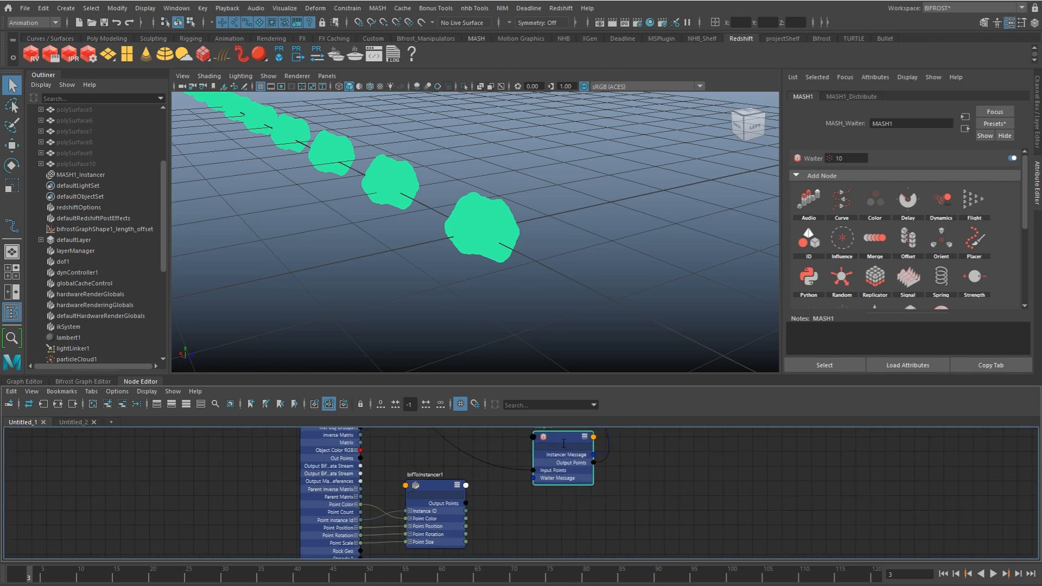
left_click_drag(564, 444, 564, 463)
middle_click_drag(538, 482, 519, 500, "alt")
left_click_drag(571, 463, 587, 459)
middle_click_drag(533, 488, 529, 501, "alt")
key("Tab")
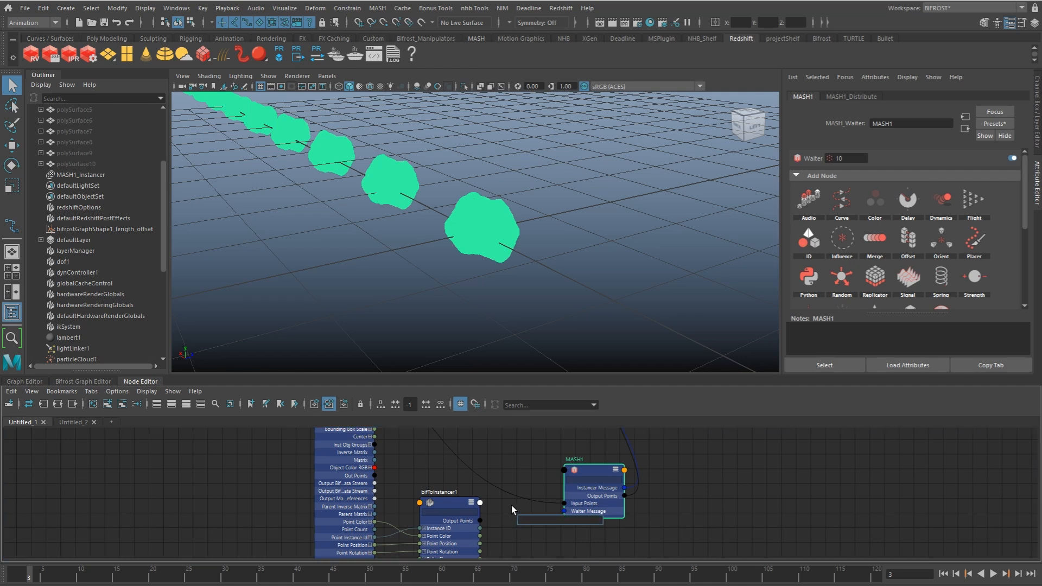
type("mash")
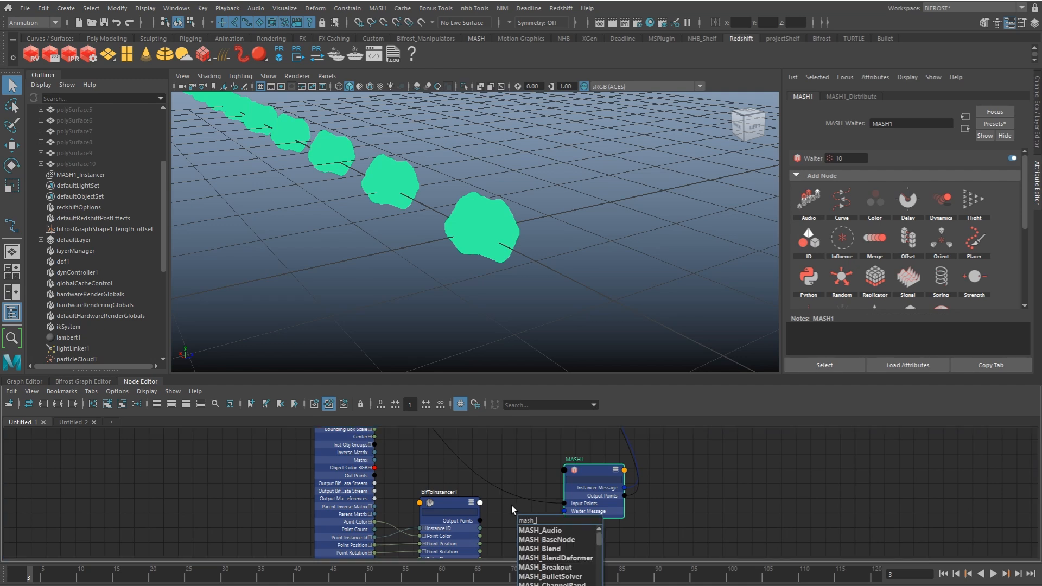
type("_py")
key("Return")
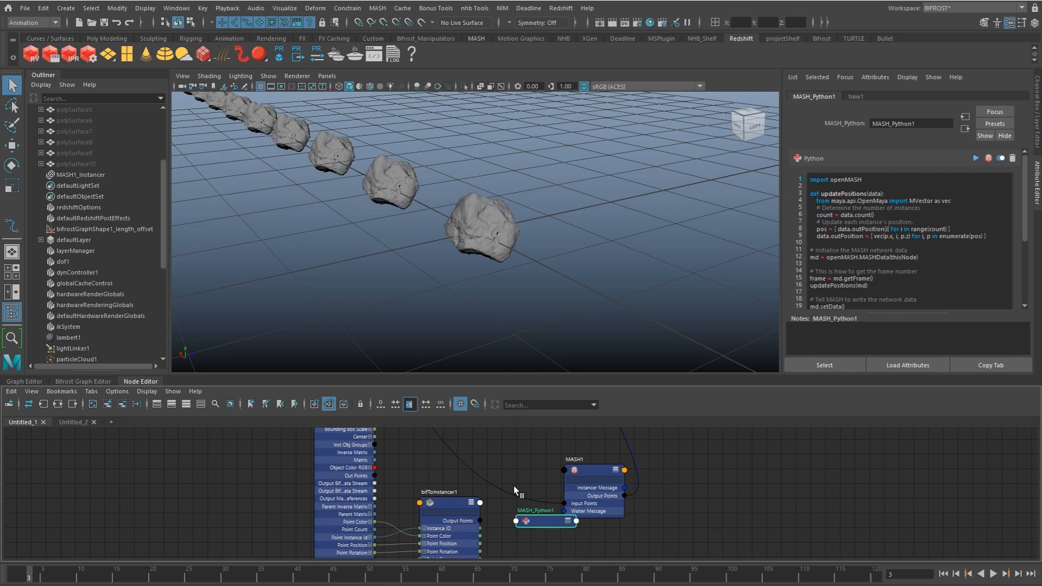
middle_click_drag(549, 523, 469, 477, "alt")
scroll(467, 513, "down", 2)
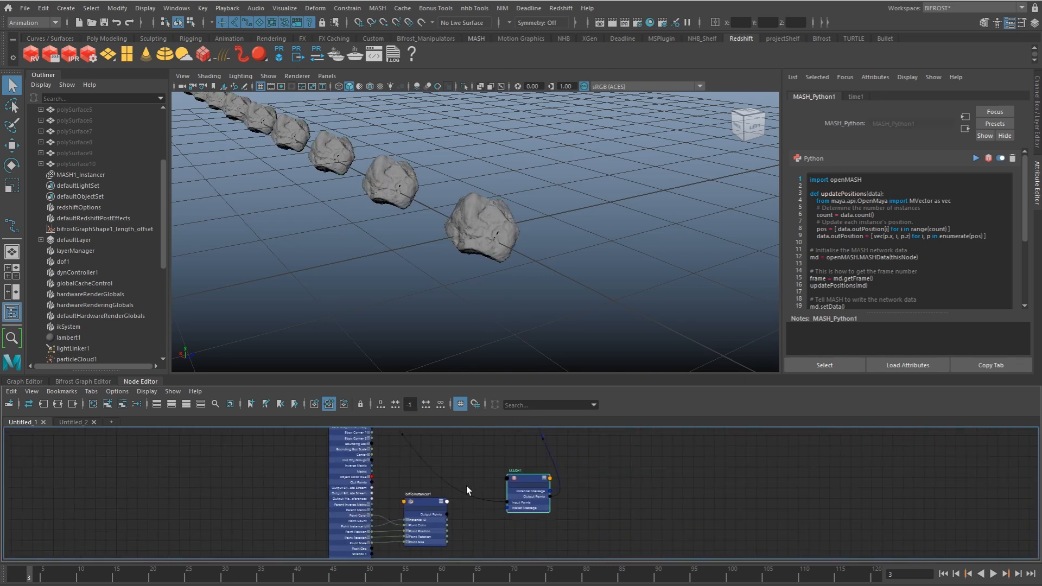
Step: Create a MASH_Python node in the node graph
scroll(455, 530, "down", 3)
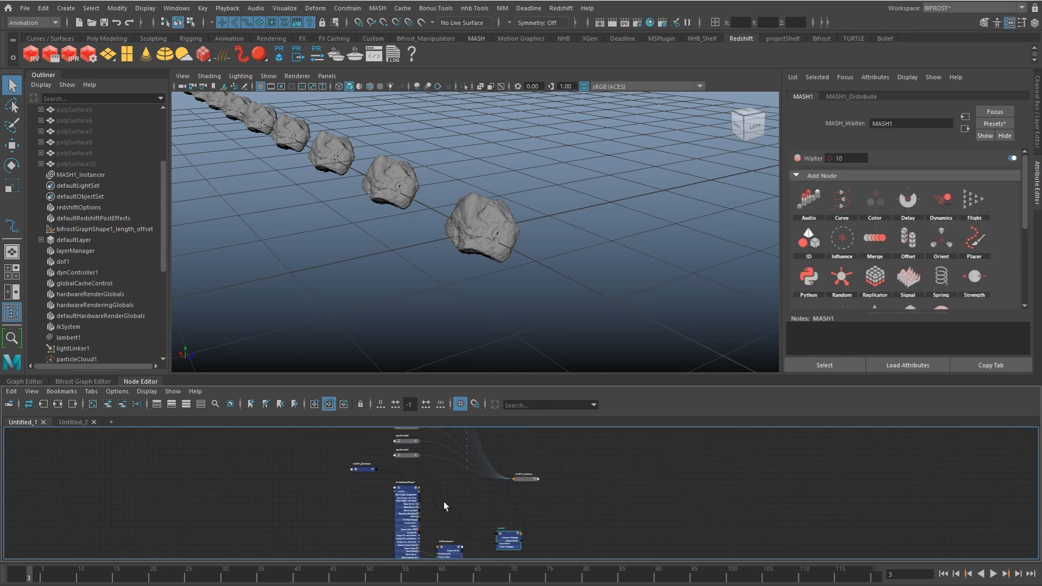
scroll(438, 493, "up", 3)
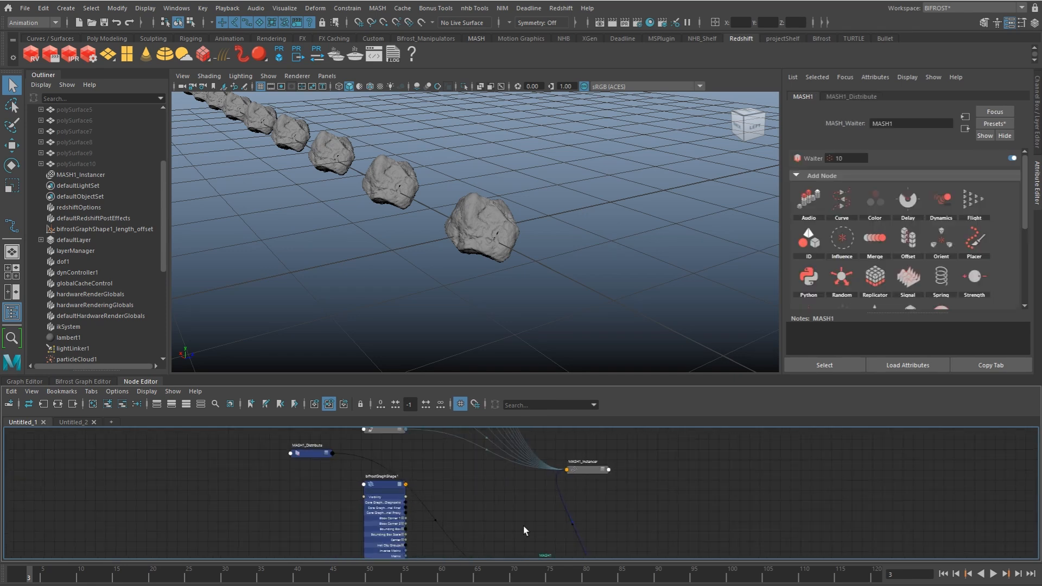
left_click(477, 510)
key("Tab")
type("python")
key("Down")
key("Return")
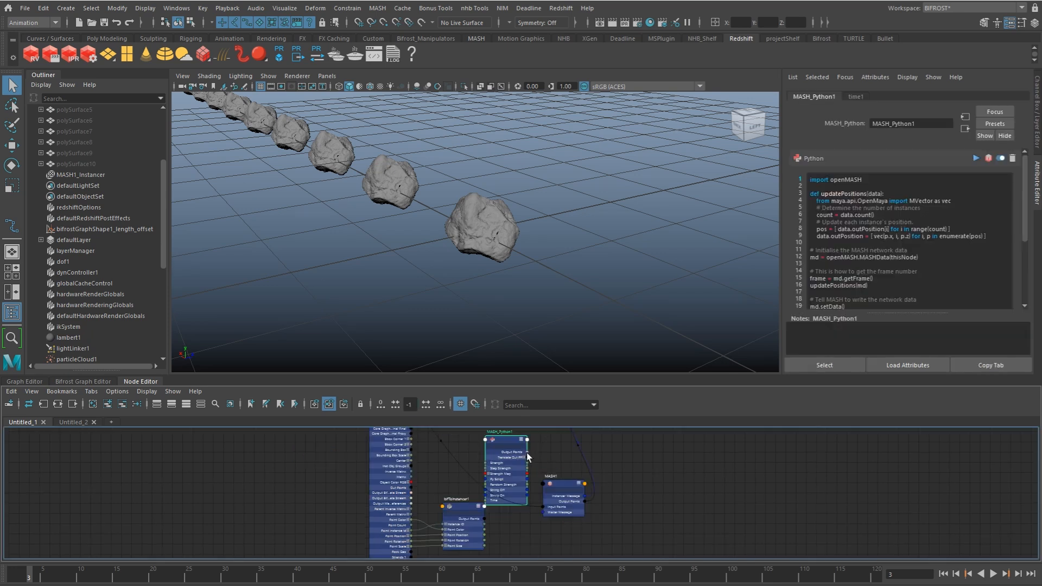
Step: Reposition MASH_Python1 between bifToInstancer1 and MASH1, show its full attribute list and inspect the Axillary Out PP attribute
right_click_drag(507, 440, 505, 577)
scroll(629, 456, "up", 3)
scroll(629, 456, "up", 2)
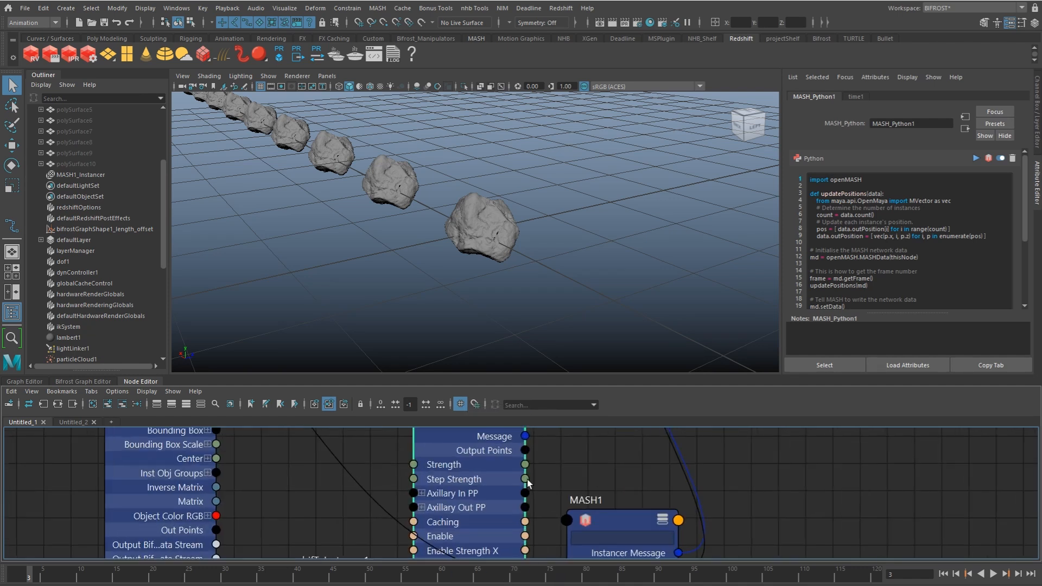
left_click(422, 507)
left_click(422, 507)
scroll(525, 495, "down", 2)
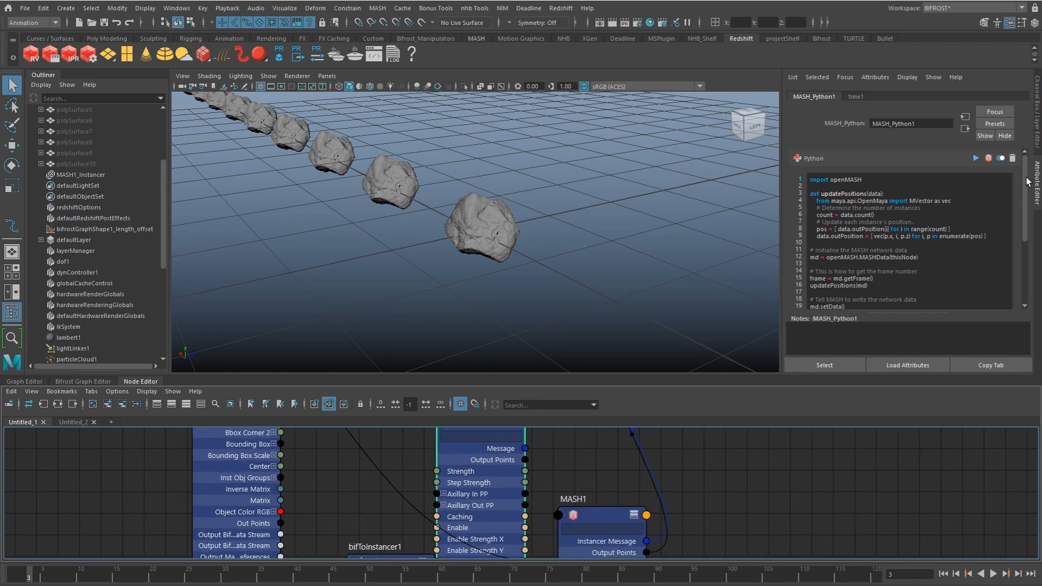
Step: Reduce the MASH_Python1 script to the openMASH import, md = openMASH.MASHData(thisNode) and md.setData() lines
mouse_move(812, 186)
left_mouse_down()
mouse_move(908, 252)
mouse_move(945, 249)
mouse_move(811, 191)
left_mouse_up()
key("Delete")
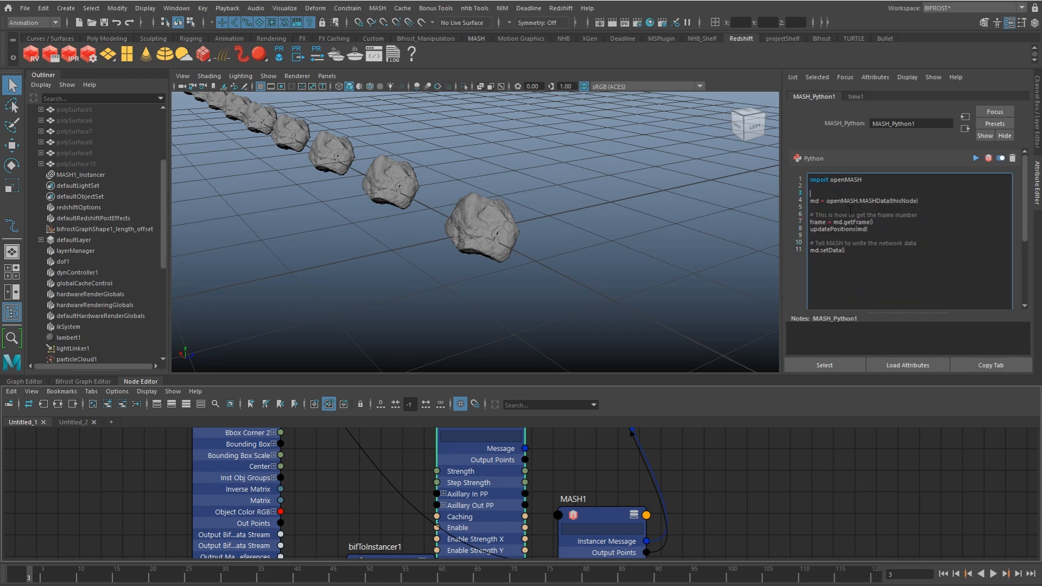
left_click_drag(918, 201, 806, 195)
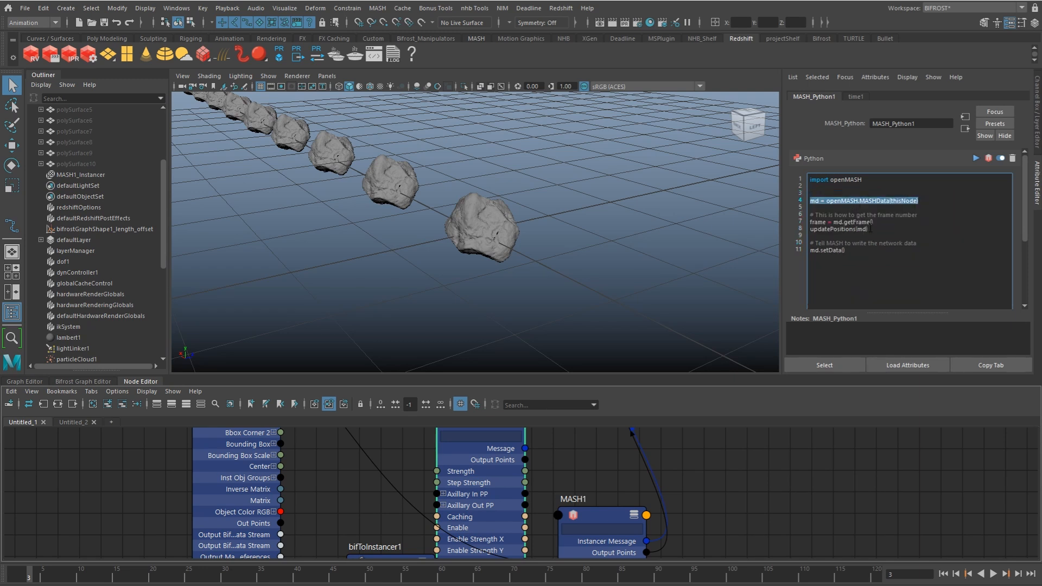
left_click_drag(917, 244, 813, 209)
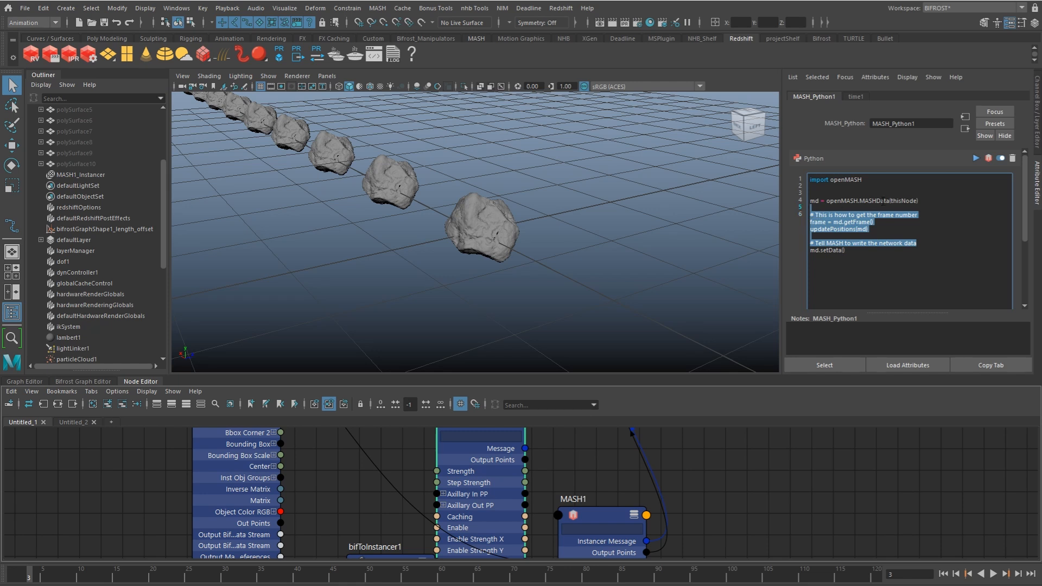
key("Delete")
key("Delete")
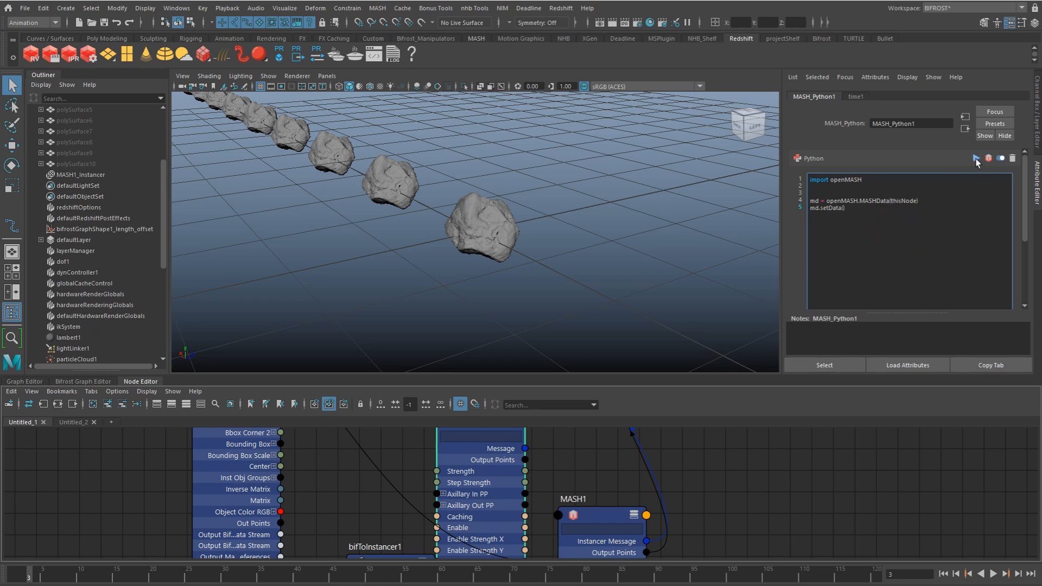
Step: Connect MASH_Python1's Output Points to MASH1's Input Points and place MASH1_Instancer beside MASH1
left_click_drag(594, 514, 623, 430)
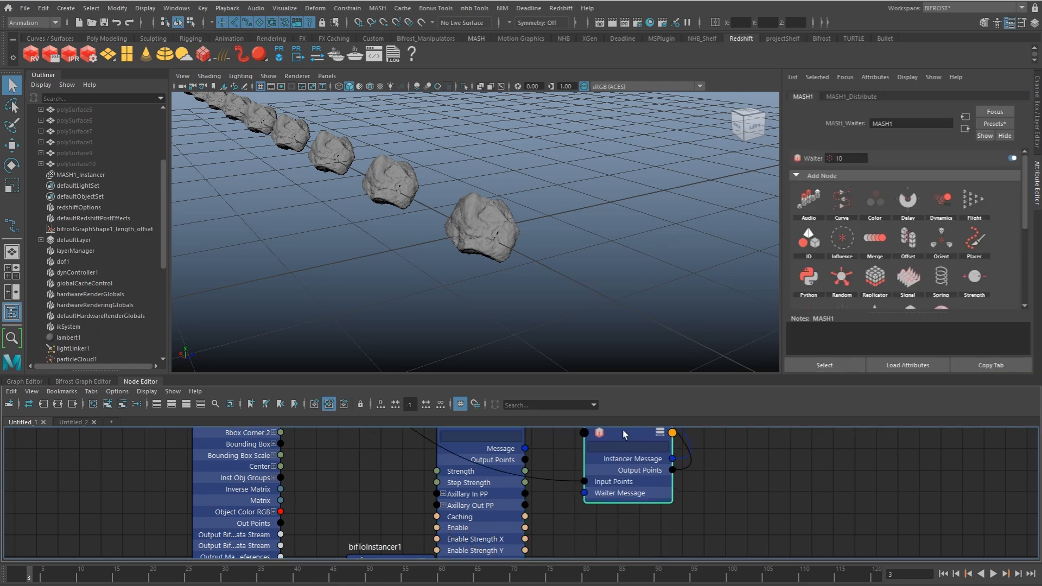
left_click_drag(525, 460, 583, 480)
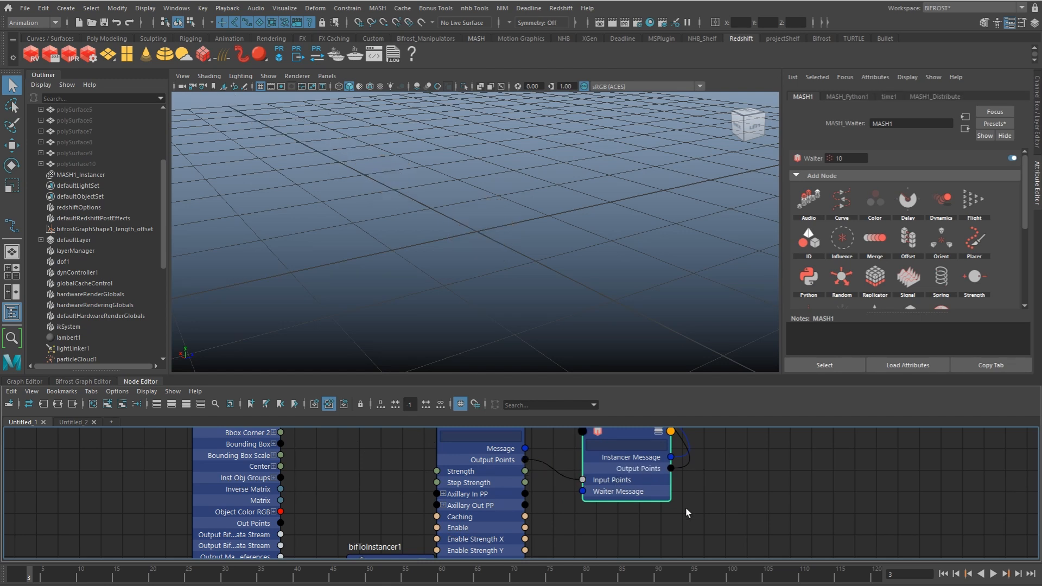
middle_click_drag(687, 506, 654, 579, "alt")
right_click_drag(682, 482, 634, 480, "alt")
middle_click_drag(634, 479, 599, 553, "alt")
left_click_drag(613, 494, 674, 553)
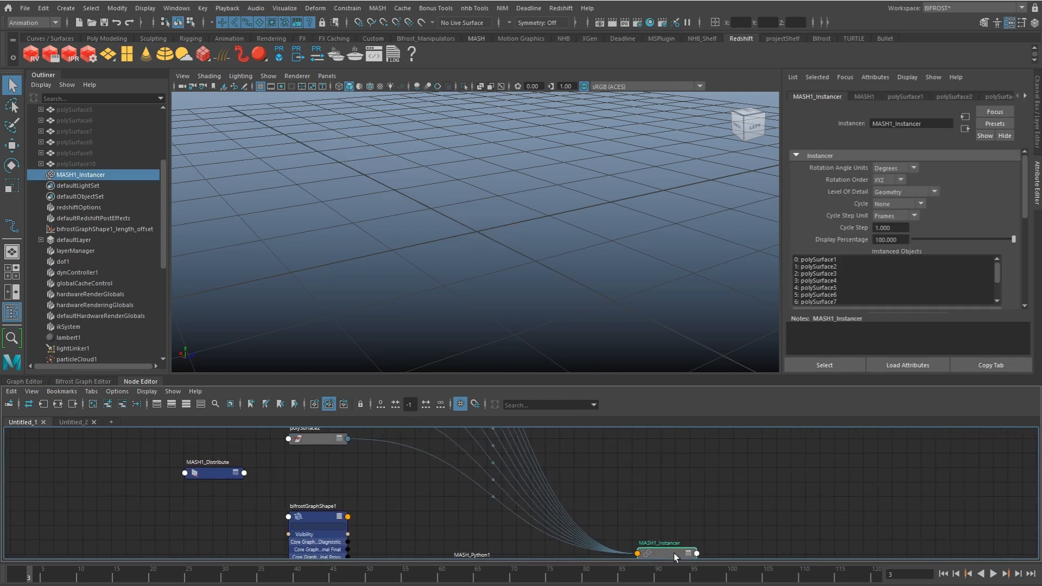
middle_click_drag(675, 557, 667, 469, "alt")
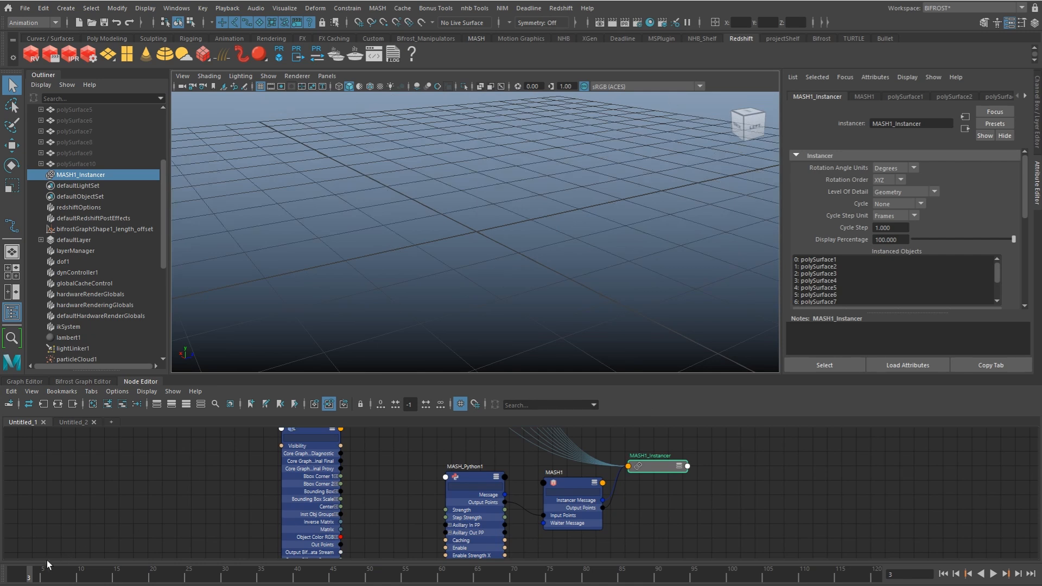
left_click(686, 24)
left_click(687, 24)
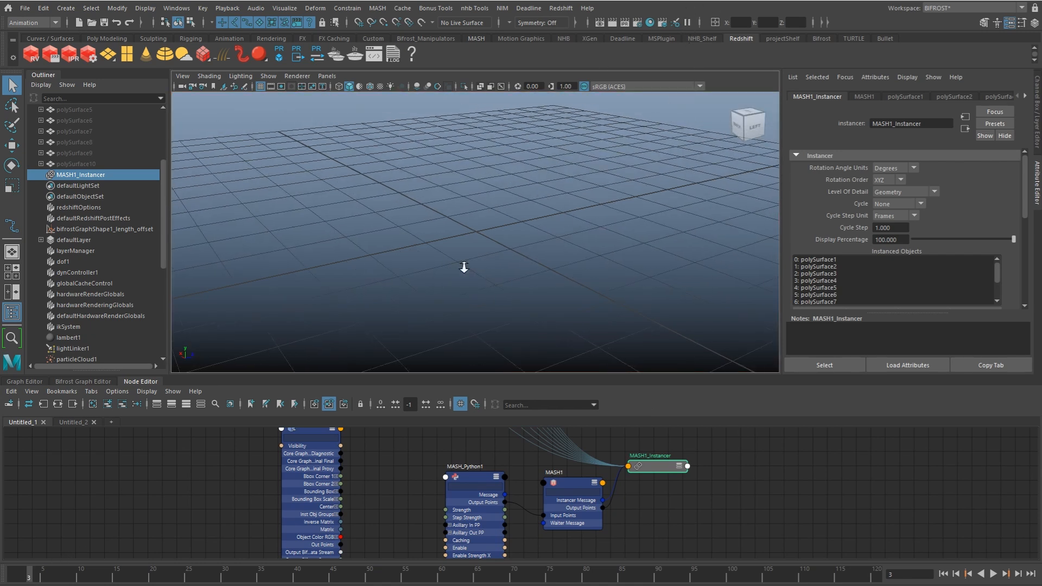
key("ctrl+1")
right_click_drag(567, 232, 512, 236, "alt")
key("ctrl+1")
scroll(520, 234, "down", 1)
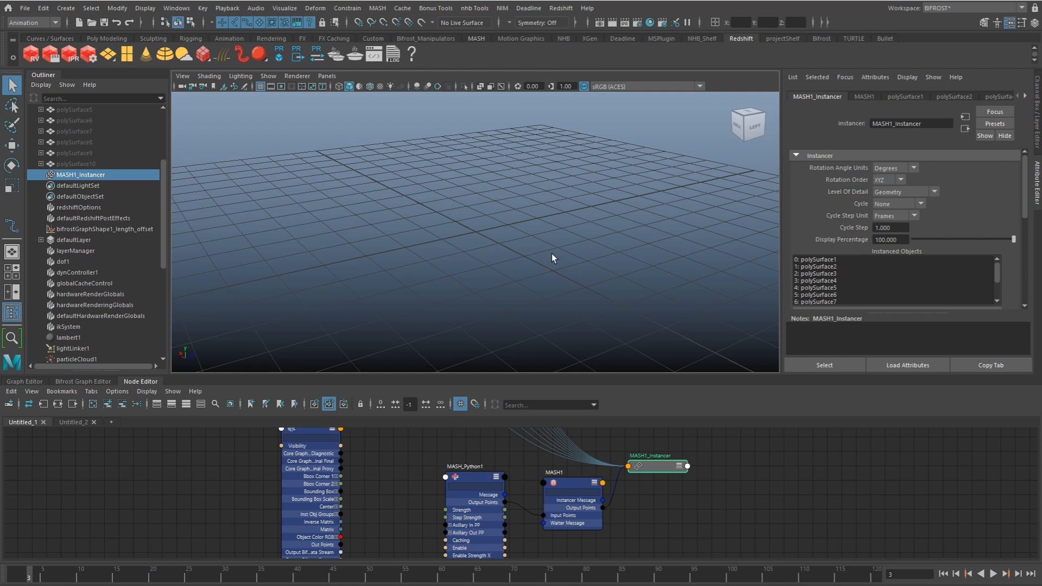
mouse_move(554, 258)
left_mouse_down("alt")
mouse_move(546, 249)
mouse_move(562, 255)
mouse_move(546, 251)
mouse_move(551, 272)
left_mouse_up("alt")
Step: Connect bifToInstancer1's Output Points to the Input Points of MASH_Python1
middle_click_drag(369, 511, 379, 435, "alt")
left_click_drag(402, 475, 378, 479)
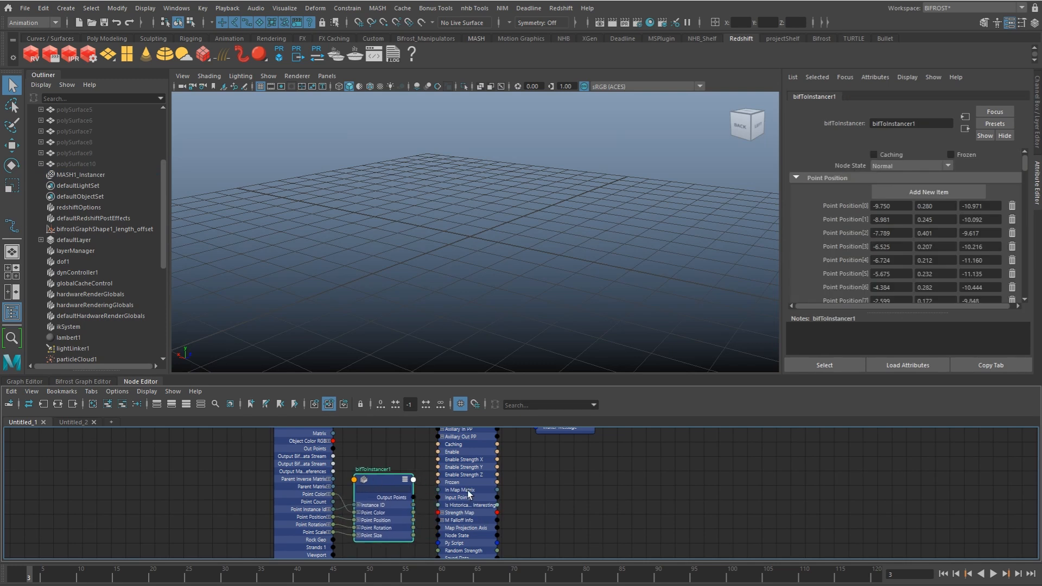
middle_click_drag(468, 490, 454, 508, "alt")
left_click_drag(401, 516, 425, 515)
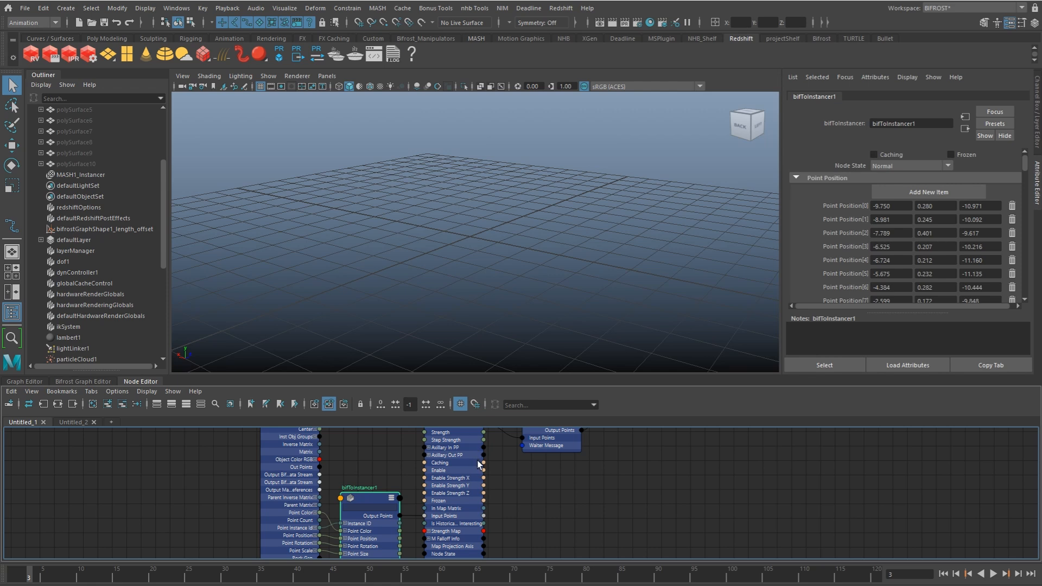
middle_click_drag(471, 504, 466, 472, "alt")
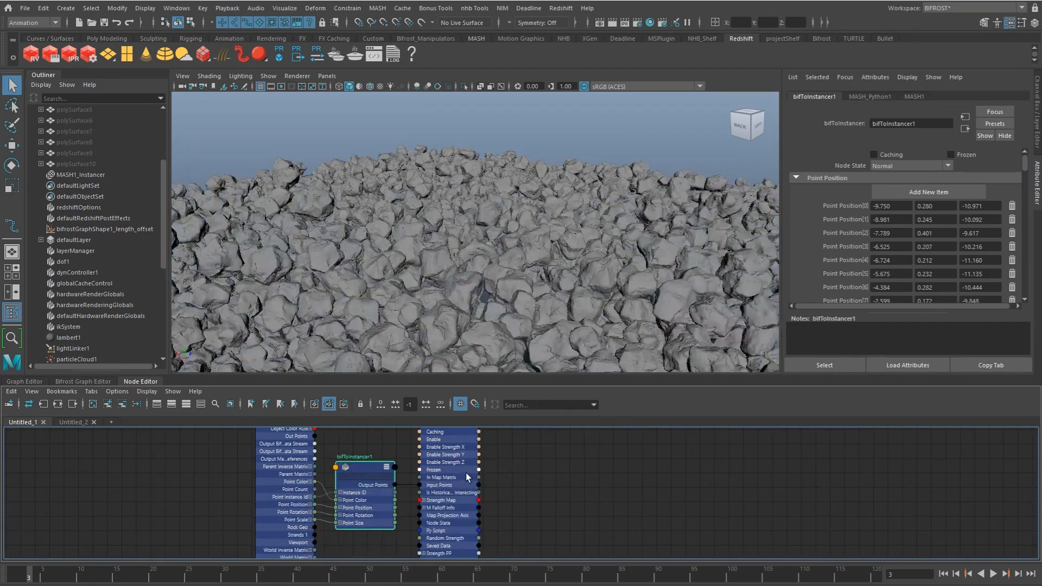
Step: Create a polygon plane and scale it up as a ground surface extending beyond the rock pile
left_click_drag(461, 299, 512, 309, "alt")
scroll(460, 294, "down", 3)
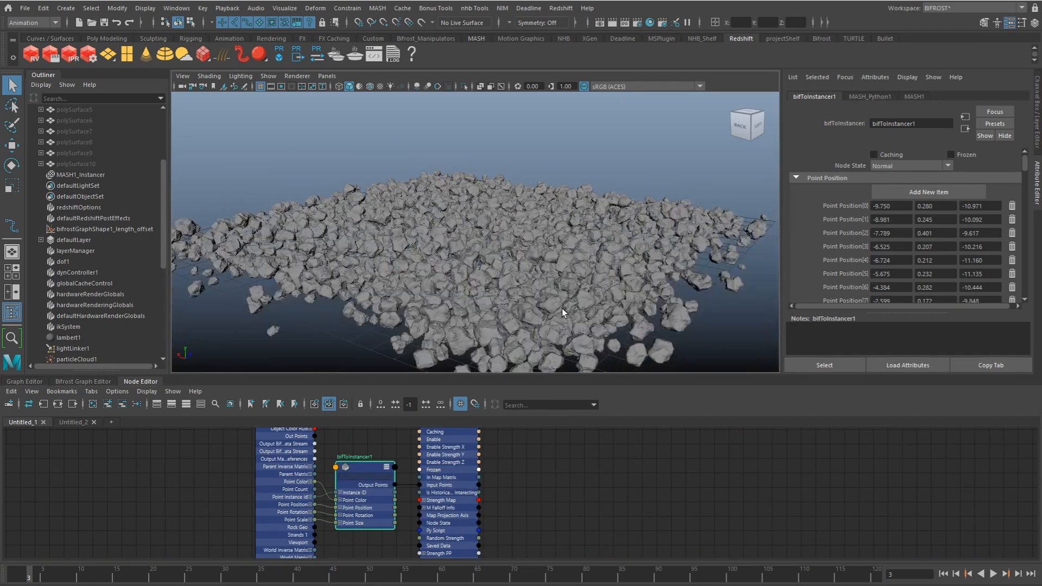
scroll(483, 309, "down", 3)
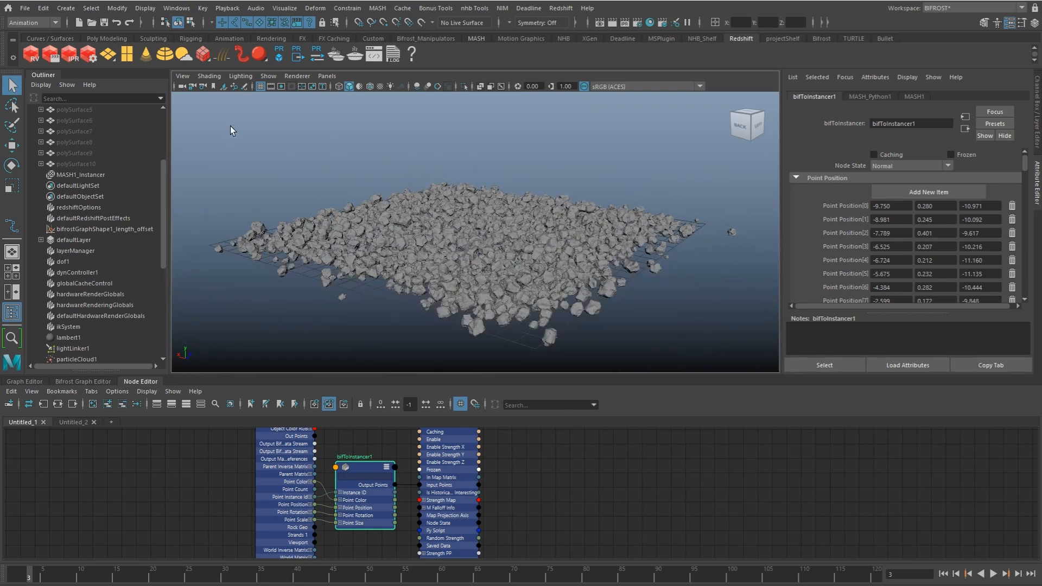
left_click(66, 8)
mouse_move(95, 53)
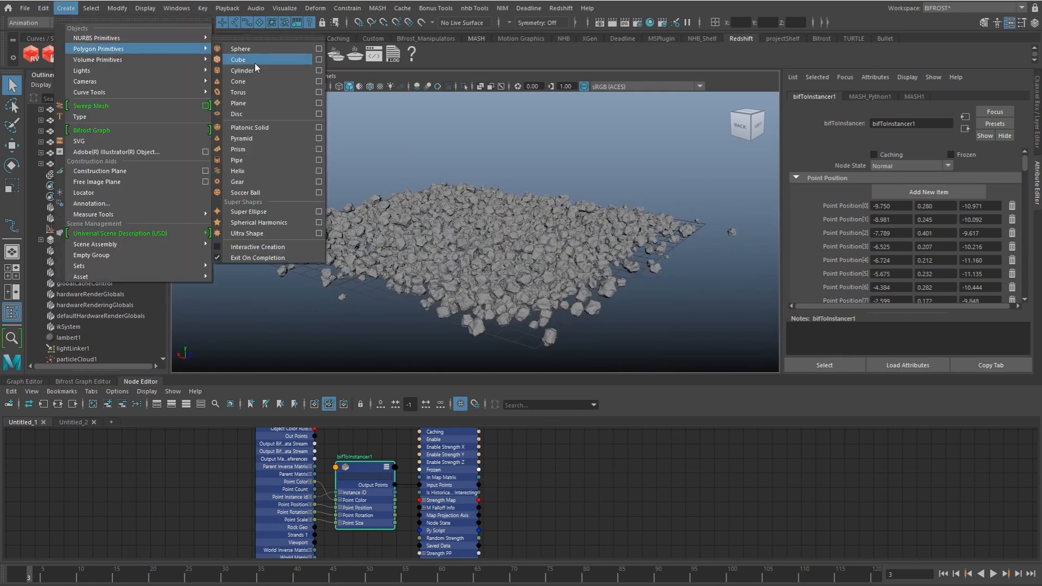
left_click(258, 107)
middle_click_drag(501, 290, 999, 168)
key("q")
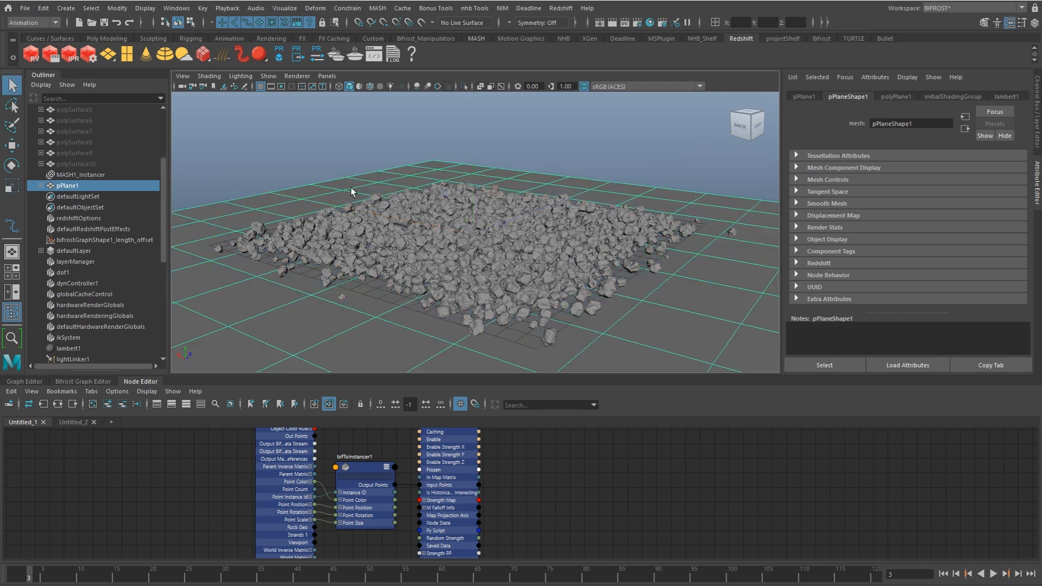
Step: Add a Redshift dome light and a Redshift area light, and move the area light above the rocks
left_click(165, 58)
left_click(108, 54)
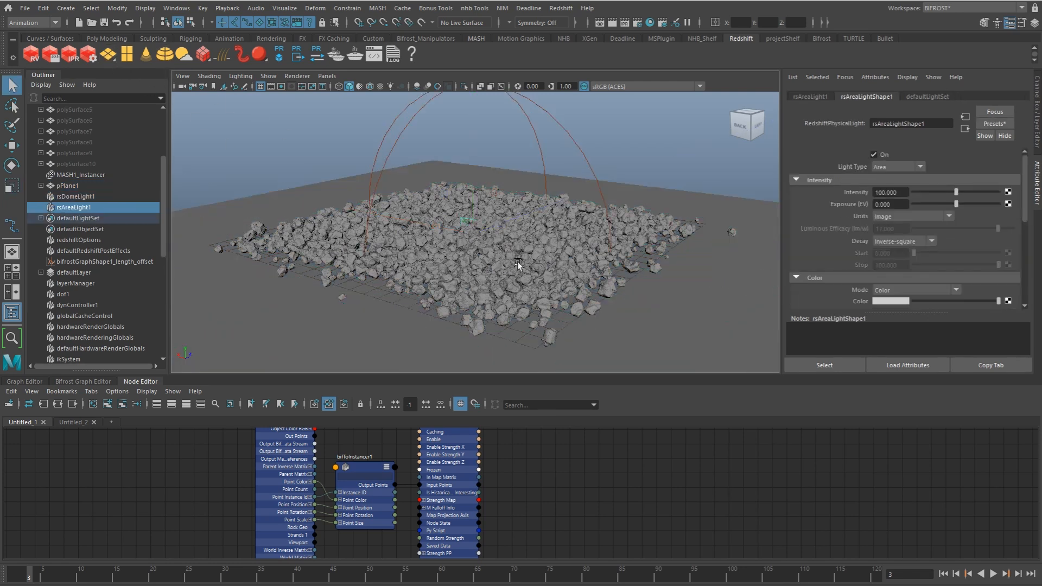
key("w")
left_click_drag(477, 215, 597, 98)
Step: Enlarge the area light above the rock pile and set its intensity to 16.883
key("e")
key("w")
key("r")
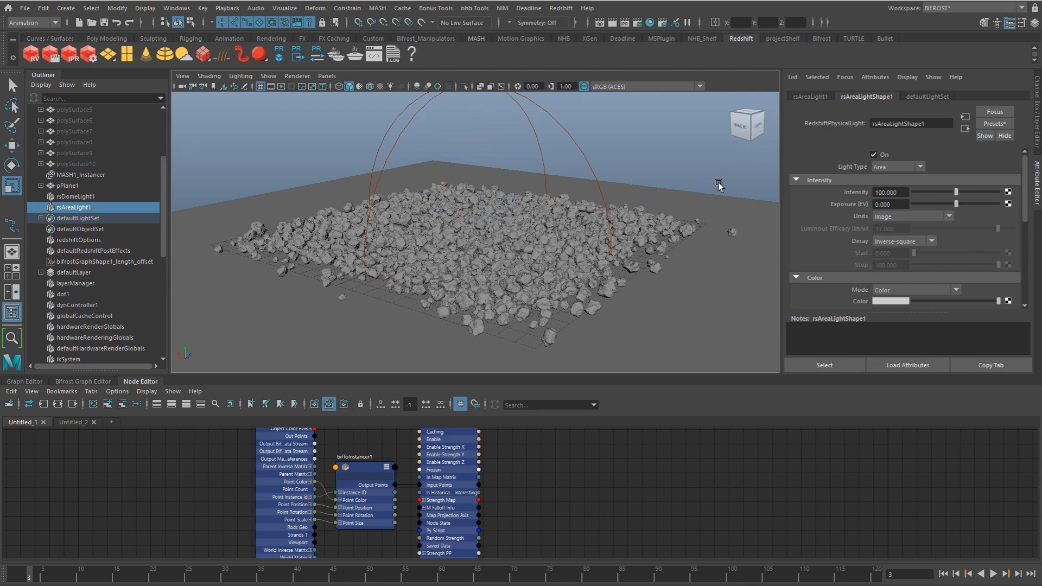
left_click_drag(722, 184, 629, 238, "alt")
left_click_drag(934, 192, 921, 192)
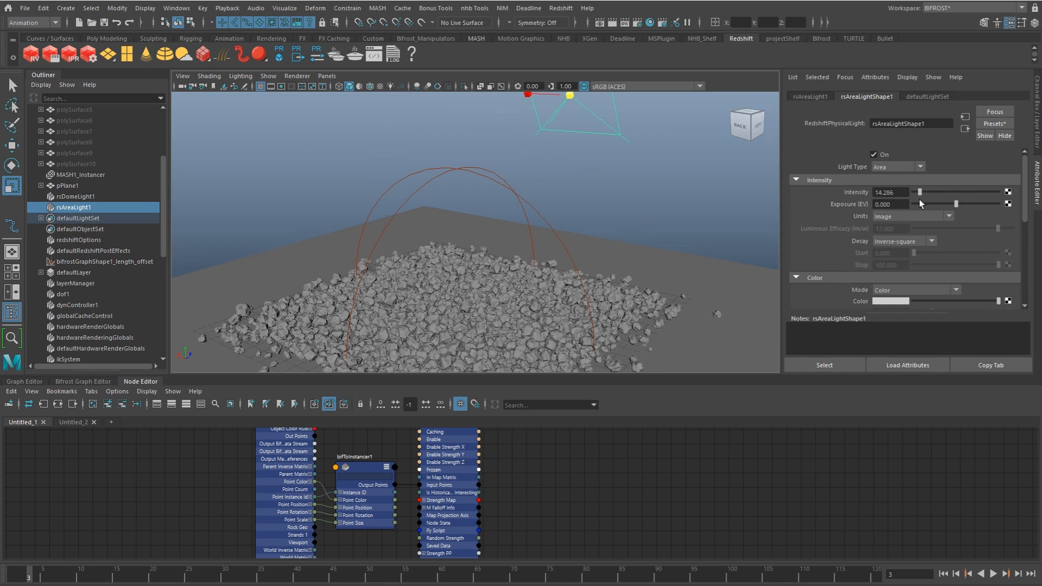
Step: Run an interactive render in the Redshift Render View, examine the rock pile from a closer angle and stop the render
left_click(564, 11)
left_click(578, 30)
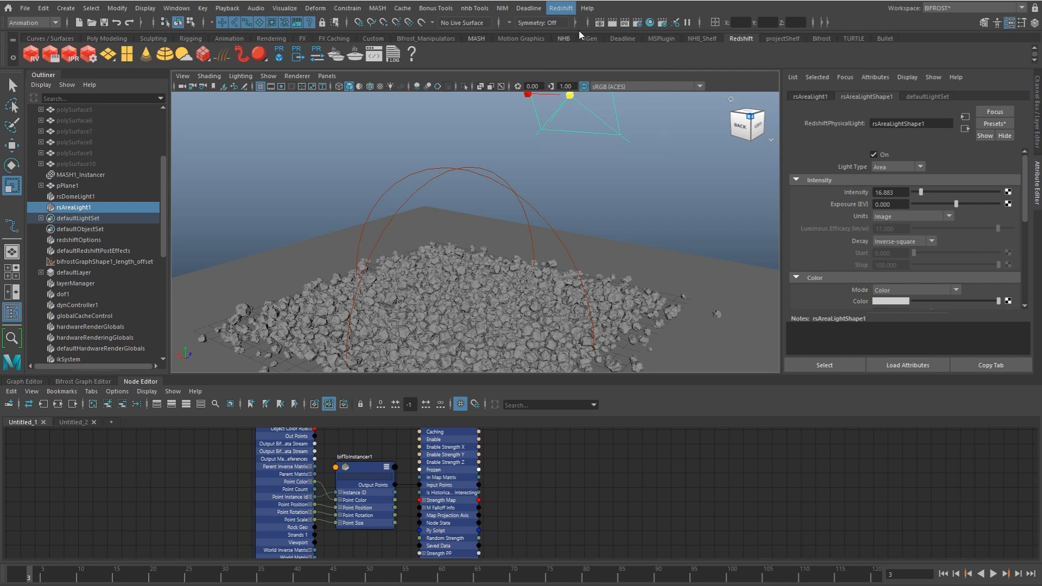
left_click(408, 136)
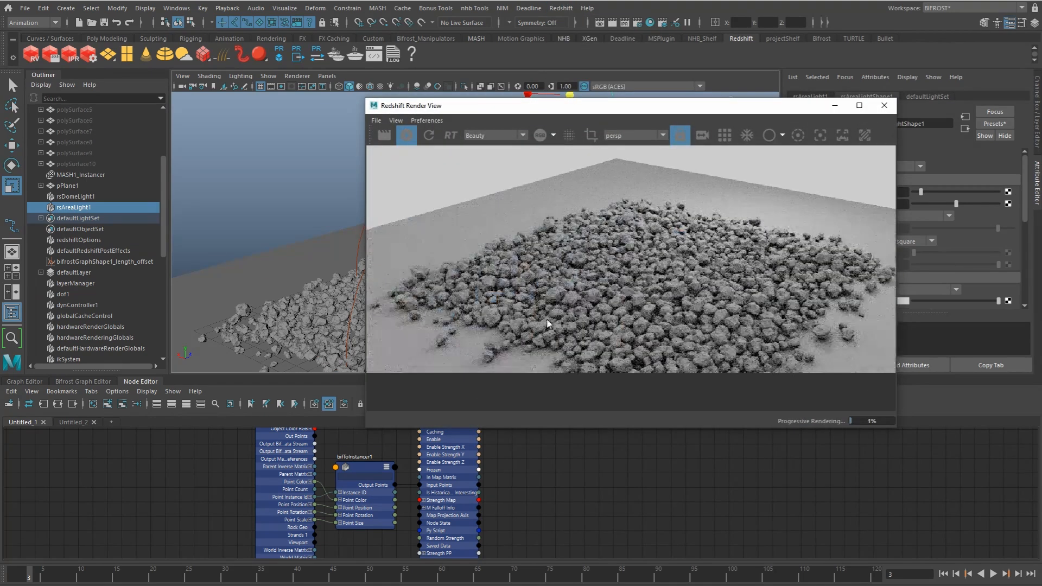
left_click_drag(691, 109, 811, 97)
left_click_drag(431, 266, 396, 223, "alt")
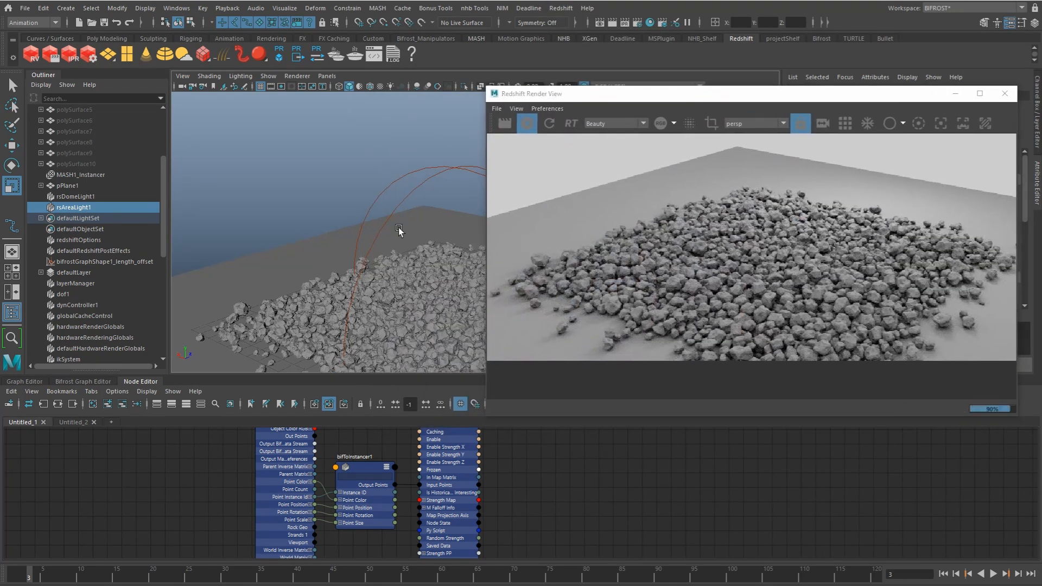
middle_click_drag(433, 269, 396, 236, "alt")
right_click_drag(378, 255, 396, 285, "alt")
left_click(529, 126)
left_click_drag(614, 97, 686, 65)
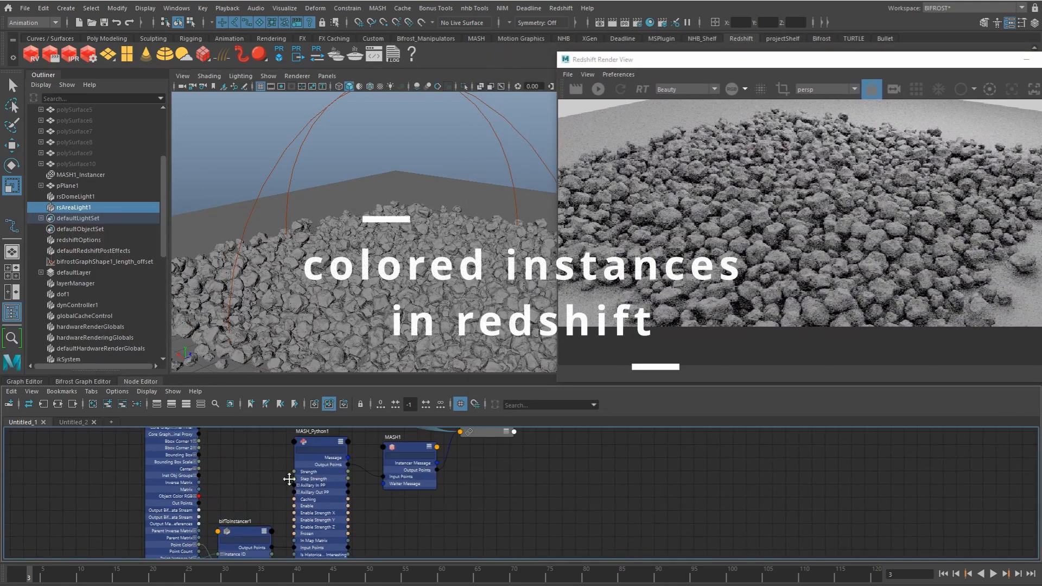
Step: Limit MASH_Python1 to its connected attributes and expand the Redshift attributes of MASH1_Instancer
left_click(329, 490)
left_click(518, 452)
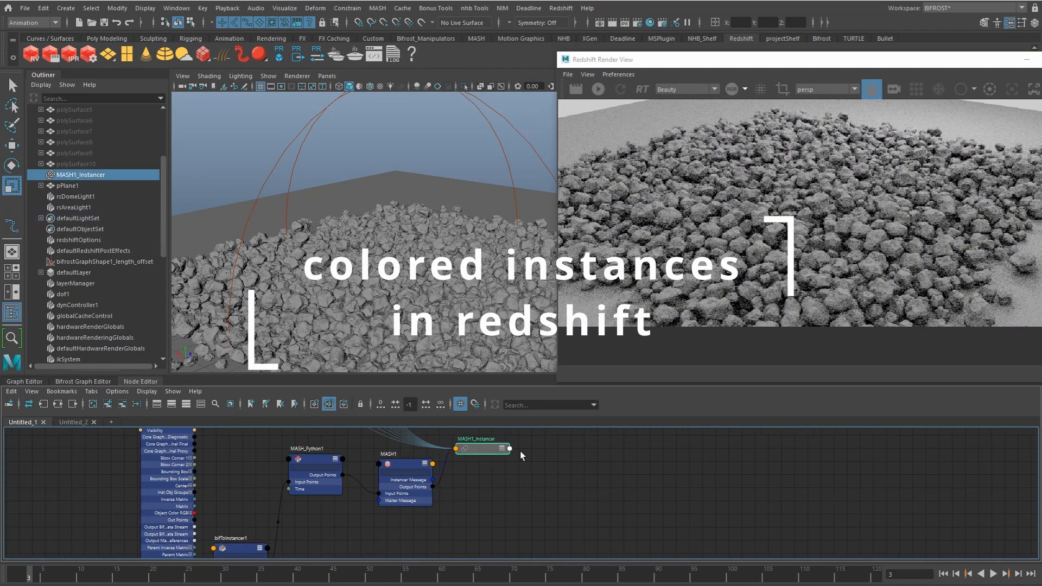
left_click_drag(763, 61, 392, 80)
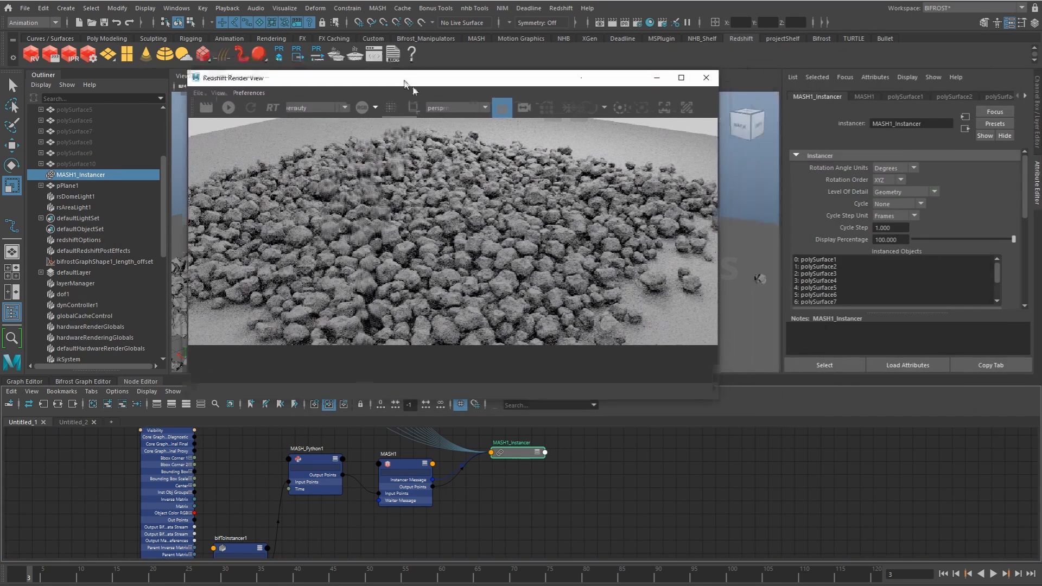
scroll(1028, 212, "down", 5)
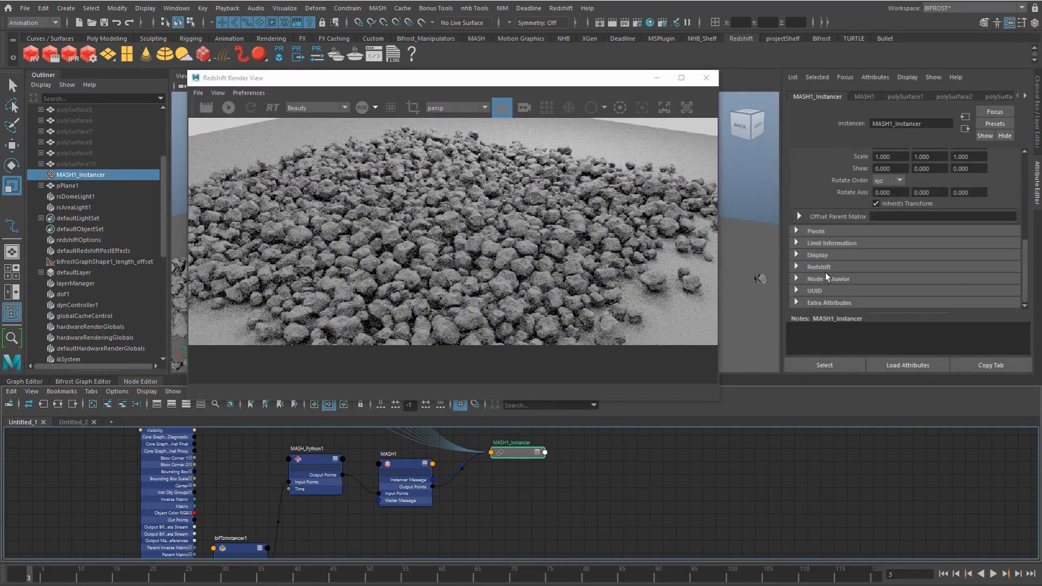
left_click(819, 267)
scroll(1027, 258, "down", 2)
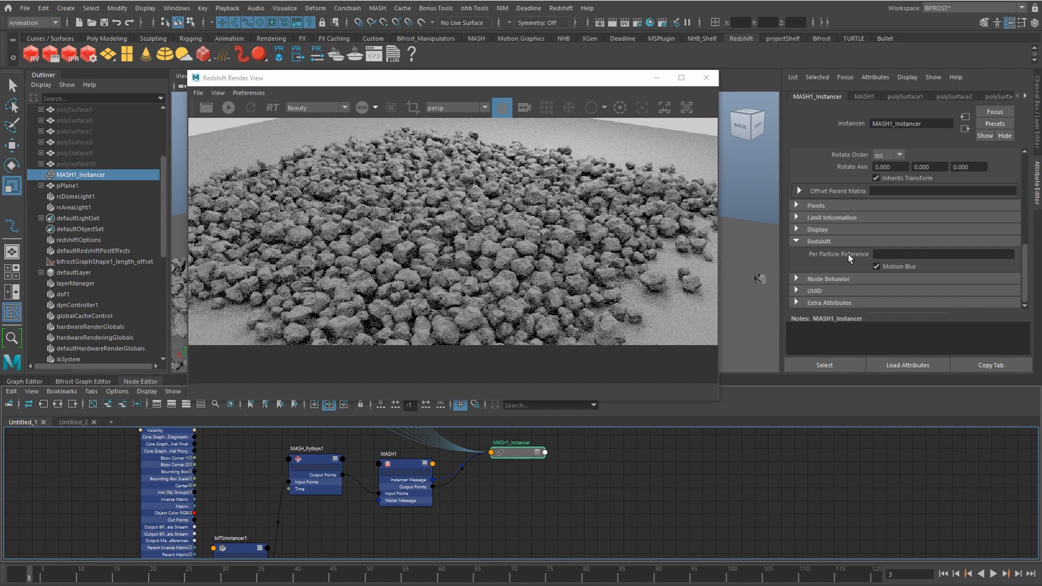
Step: Create a particle node in the node graph and separate its nodes below MASH1_Instancer
left_click(512, 482)
key("Tab")
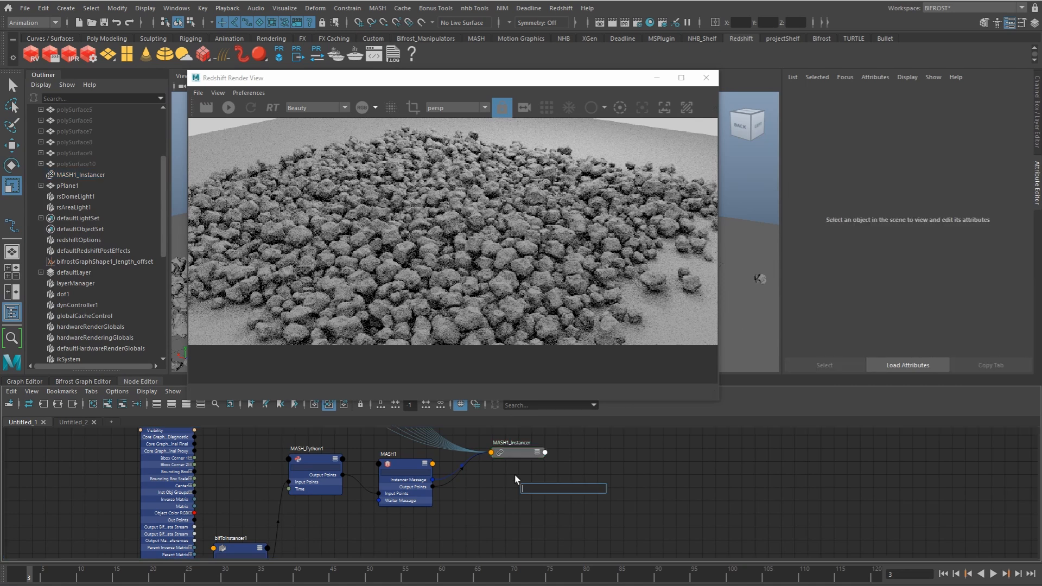
type("particle")
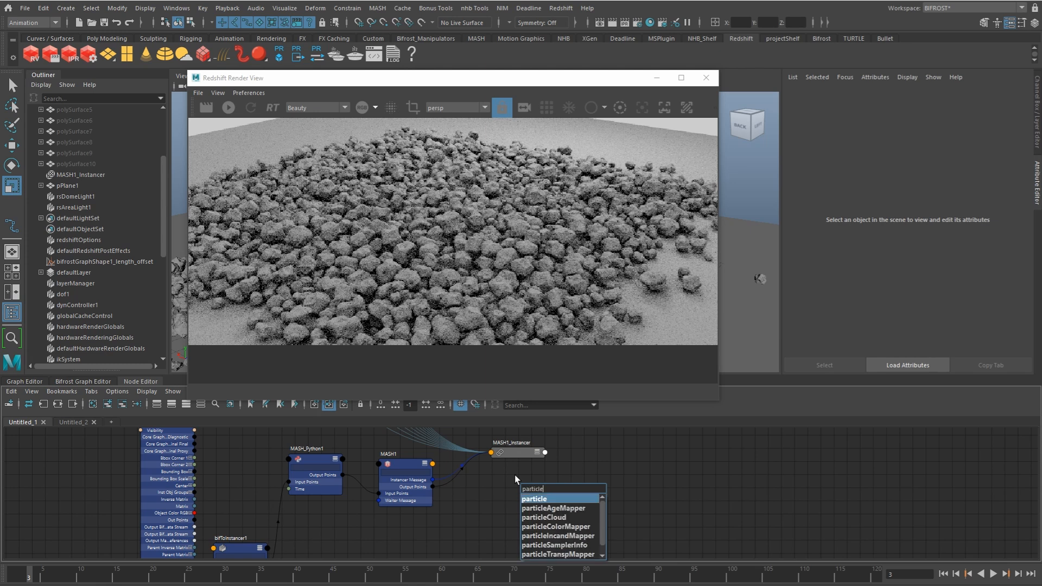
key("Return")
left_click_drag(541, 491, 557, 521)
left_click_drag(512, 455, 537, 455)
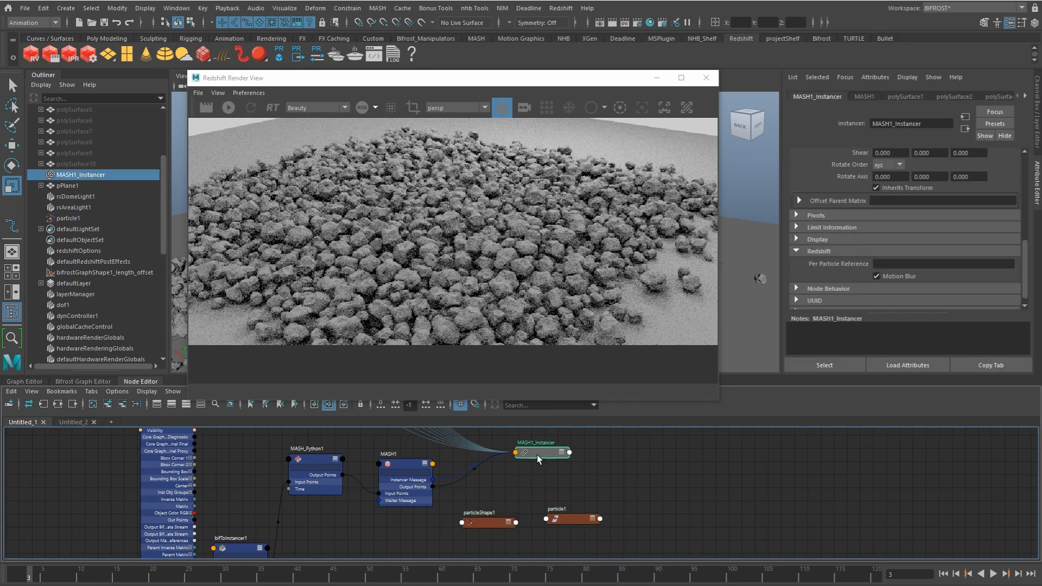
Step: Set the Redshift Per Particle Reference of MASH1_Instancer to particle1
double_click(563, 513)
left_click(583, 504)
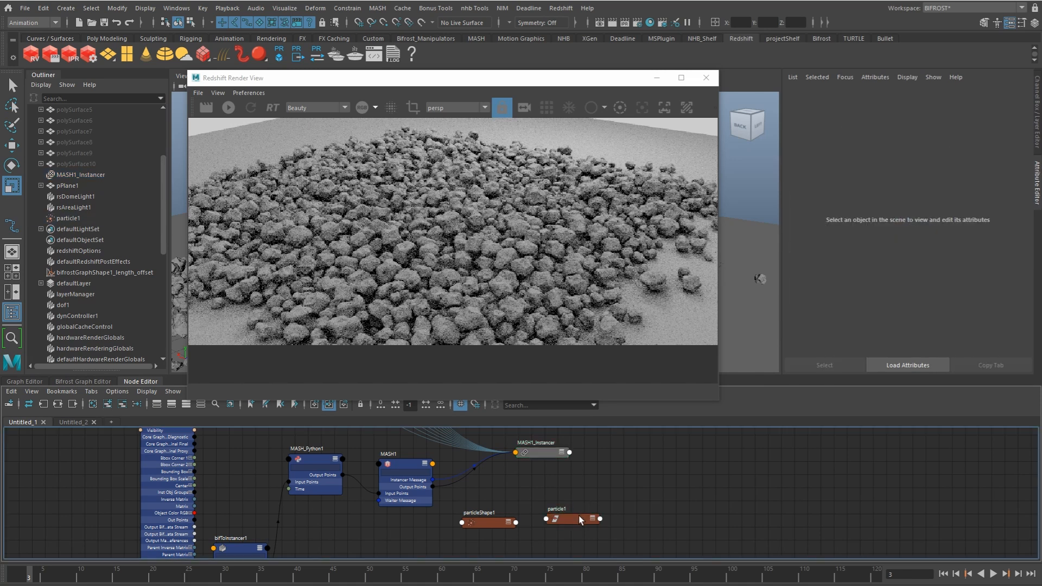
left_click(549, 460)
left_click_drag(549, 463, 551, 465)
middle_click_drag(881, 262, 892, 263)
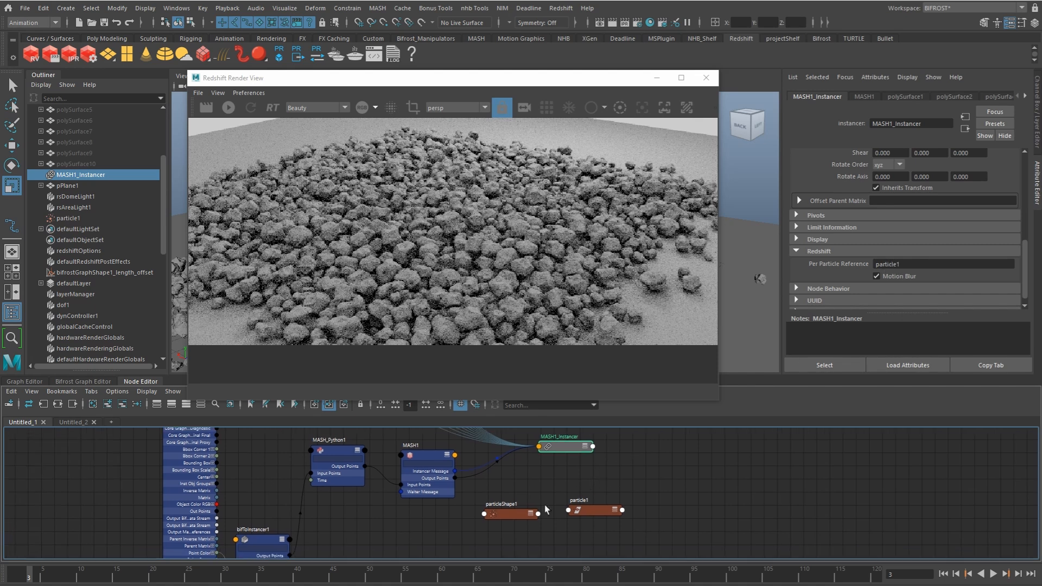
Step: Create a makeNurbCircle node in the node graph below the particleShape1 node
left_click(516, 517)
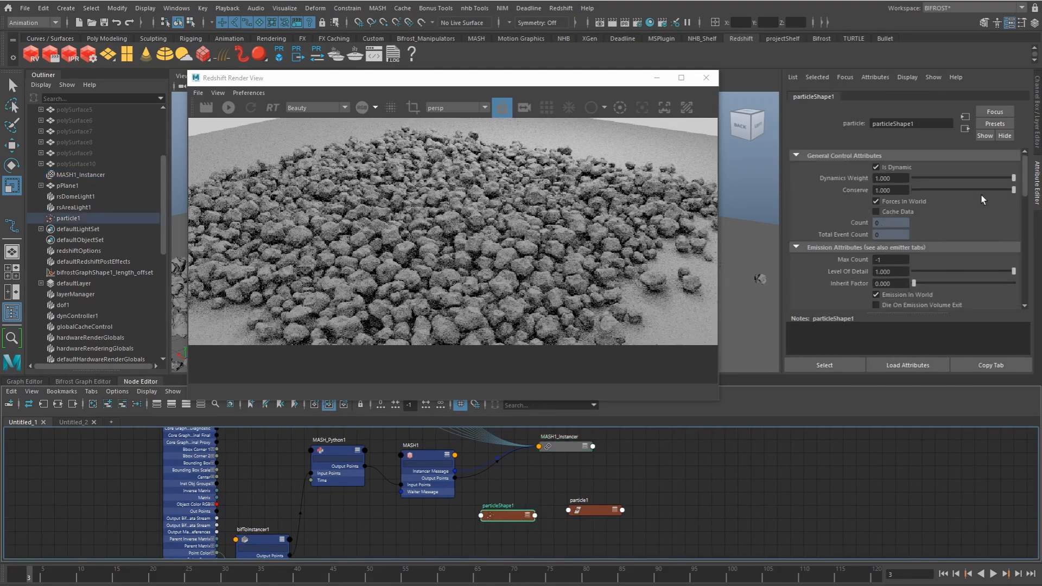
middle_click_drag(399, 485, 455, 476, "alt")
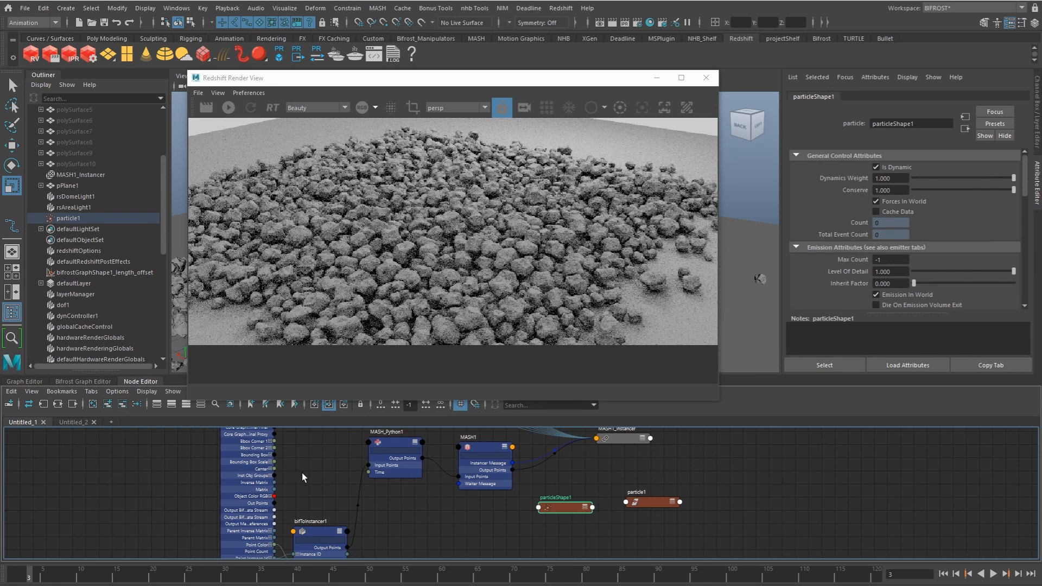
middle_click_drag(288, 508, 304, 461, "alt")
right_click_drag(304, 461, 337, 478, "alt")
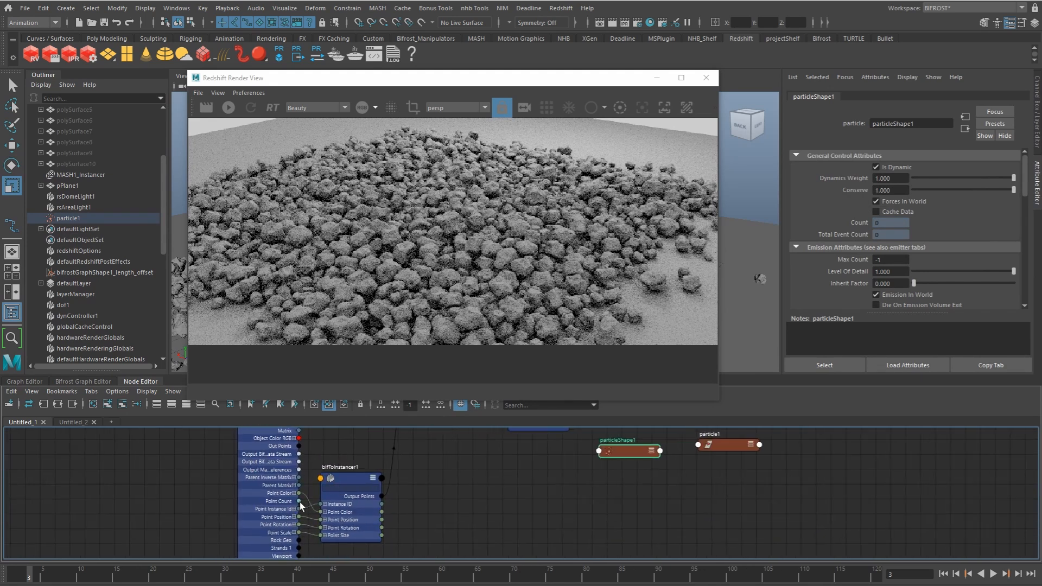
left_click_drag(299, 501, 487, 501)
type("maken")
key("Down")
key("Return")
Step: Connect the Bifrost graph's Point Count output to the Sections input of makeNurbCircle1 and check its Sections value
left_click(492, 515)
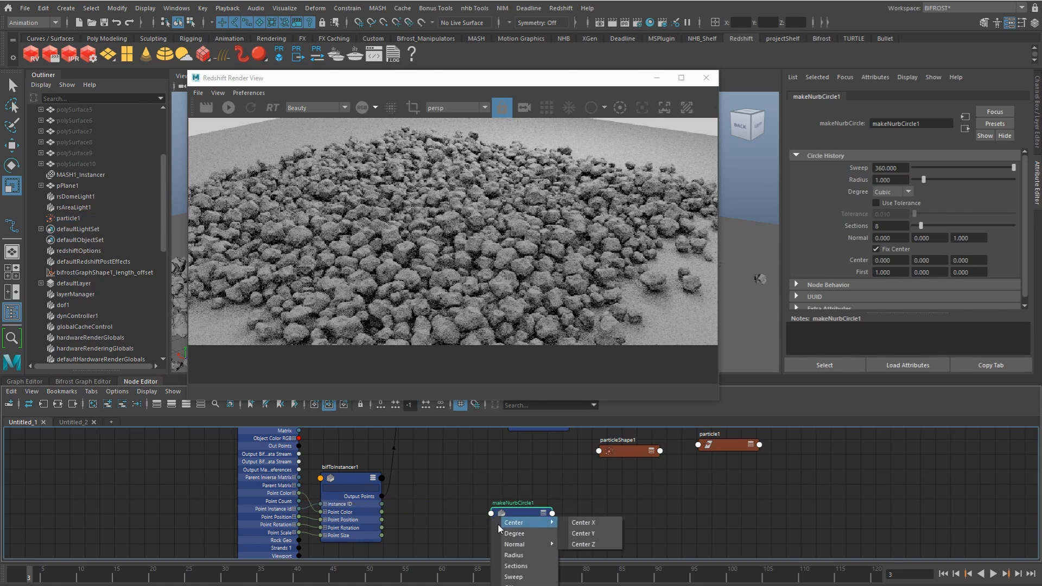
left_click(519, 568)
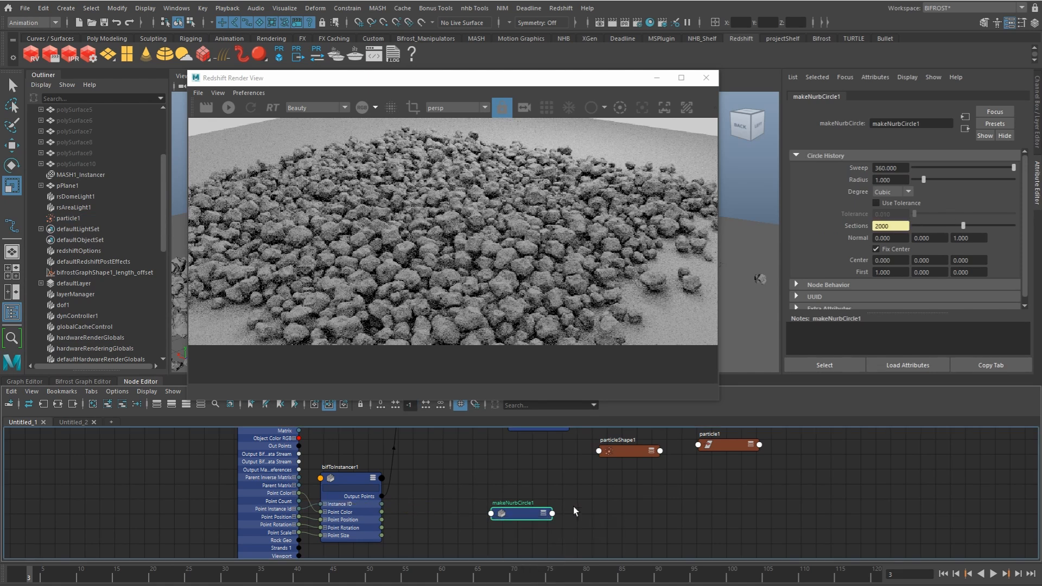
double_click(885, 227)
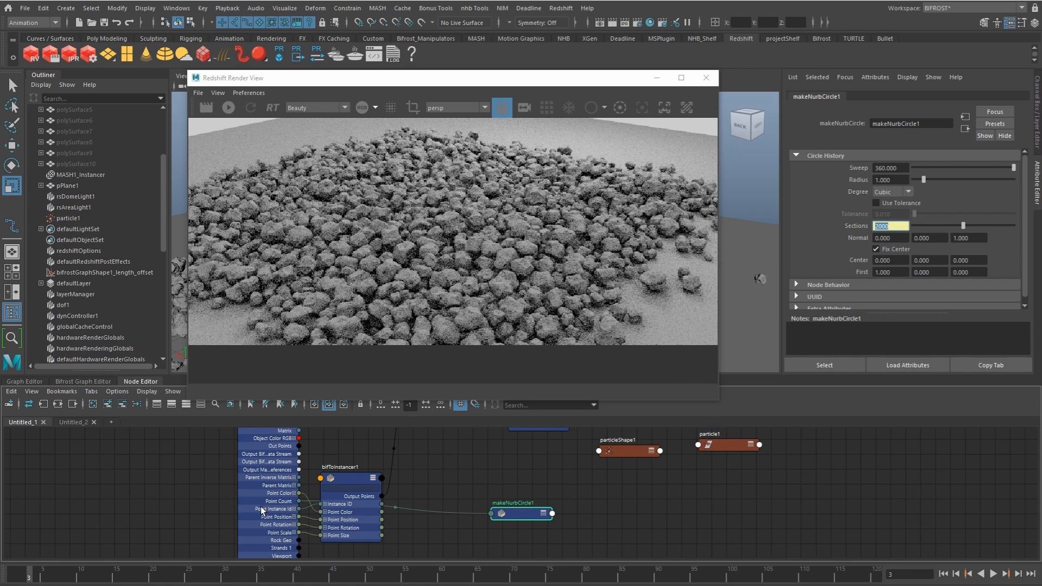
Step: Show the full attributes of makeNurbCircle1 and connect its Output Curve to particleShape1
middle_click_drag(450, 485, 311, 477, "alt")
left_click_drag(390, 509, 461, 442)
key("3")
left_click(488, 448)
left_click_drag(623, 269, 613, 448)
left_click(427, 351)
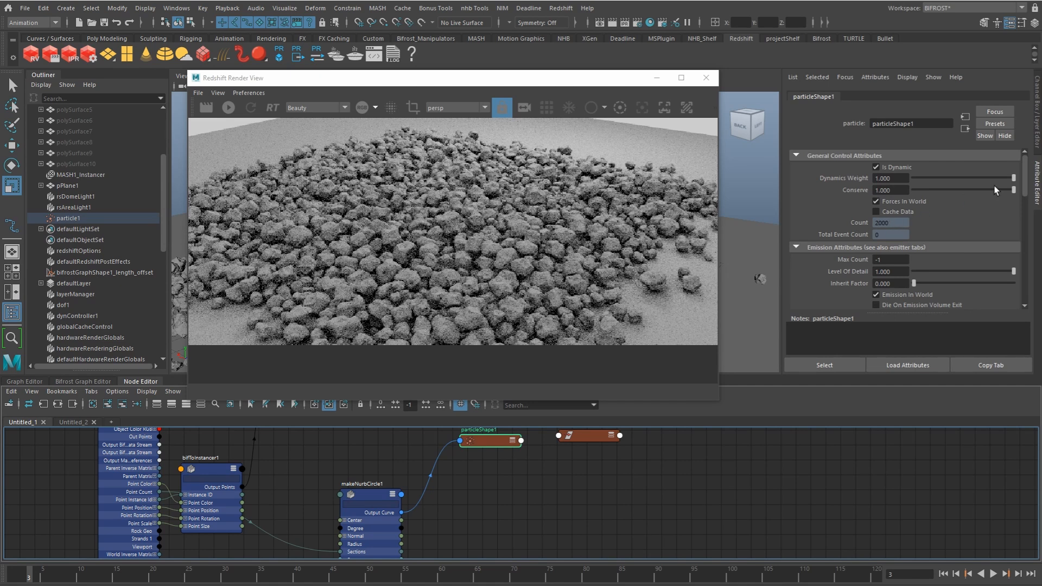
Step: Add a per-particle color attribute to particleShape1
scroll(1027, 226, "down", 5)
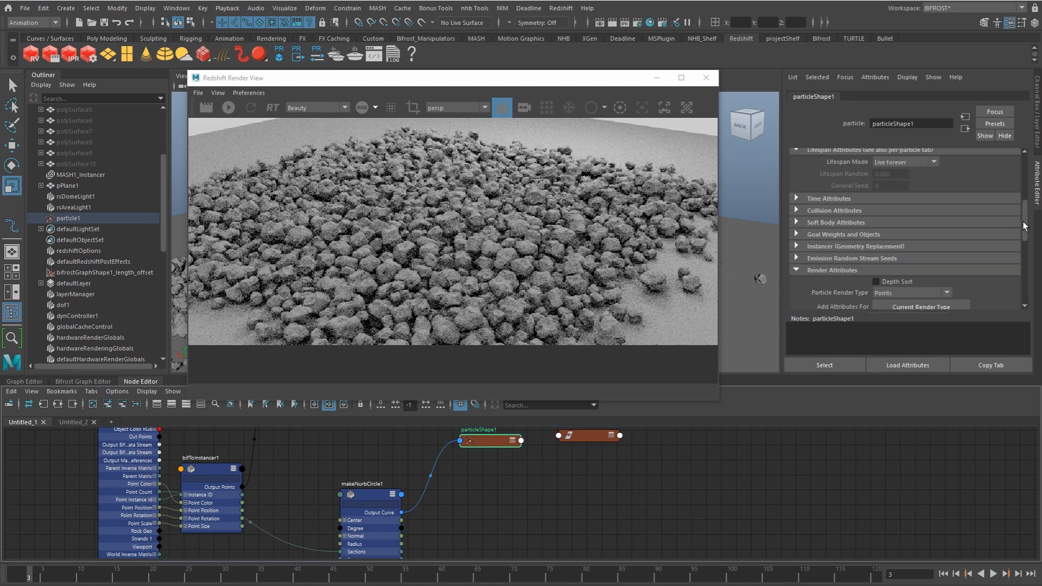
scroll(1027, 255, "down", 3)
scroll(1027, 263, "down", 2)
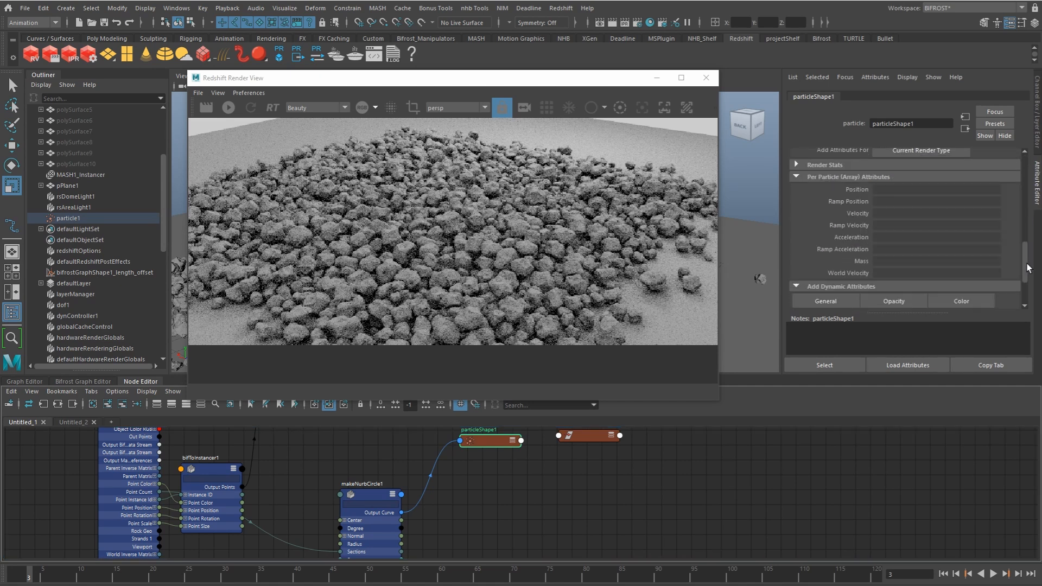
left_click(962, 286)
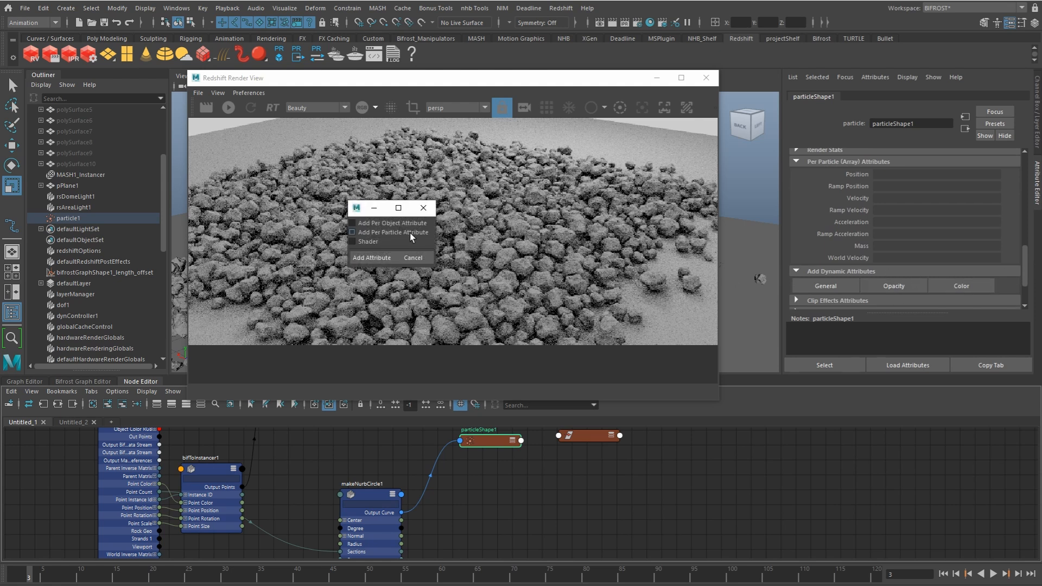
left_click(370, 259)
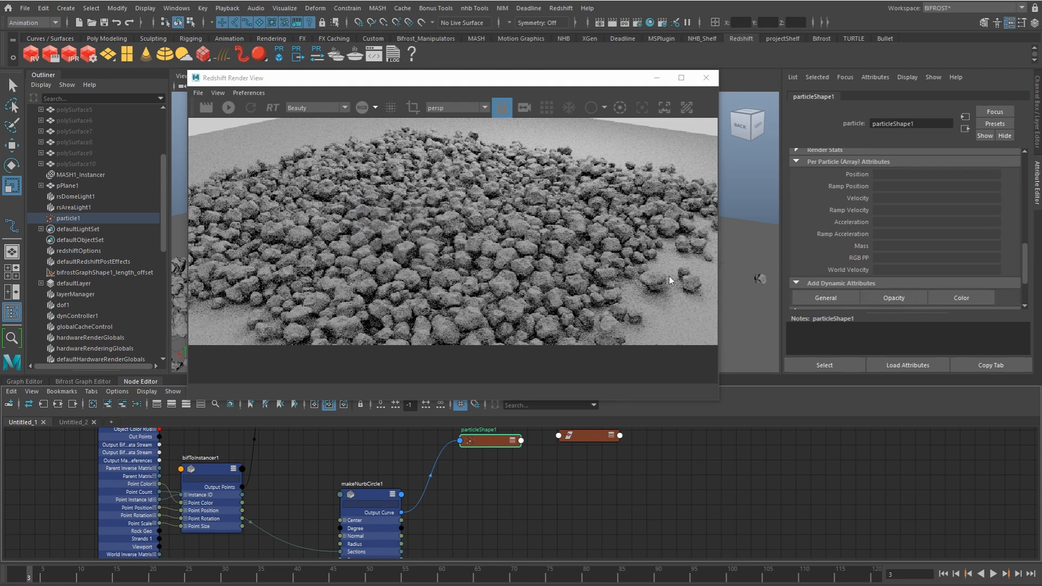
Step: Open a creation expression for particleShape1's RGB PP and show all attributes of MASH_Python1 in the node graph
right_click(897, 257)
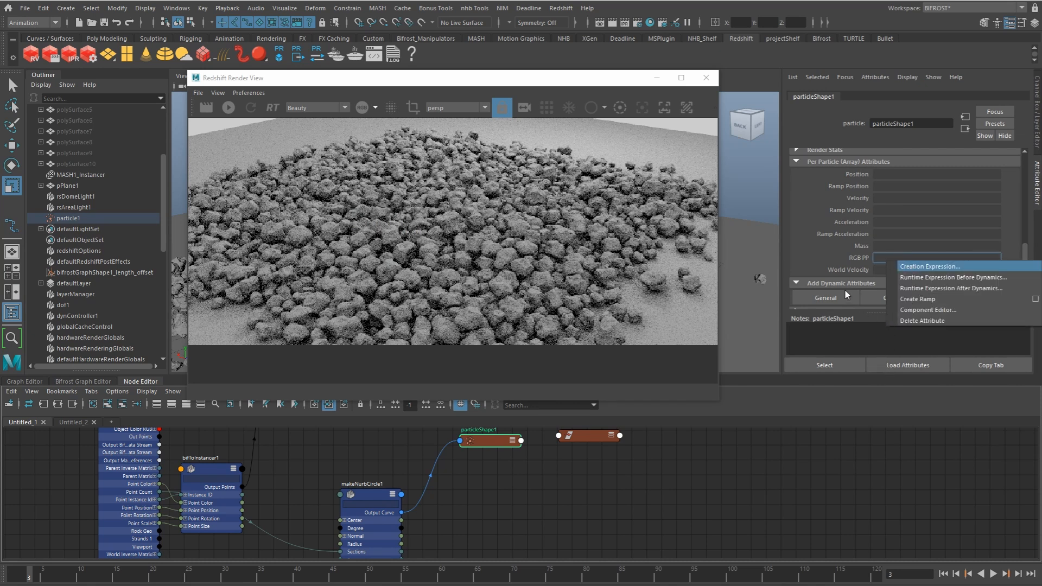
left_click(930, 266)
middle_click_drag(335, 430, 356, 541, "alt")
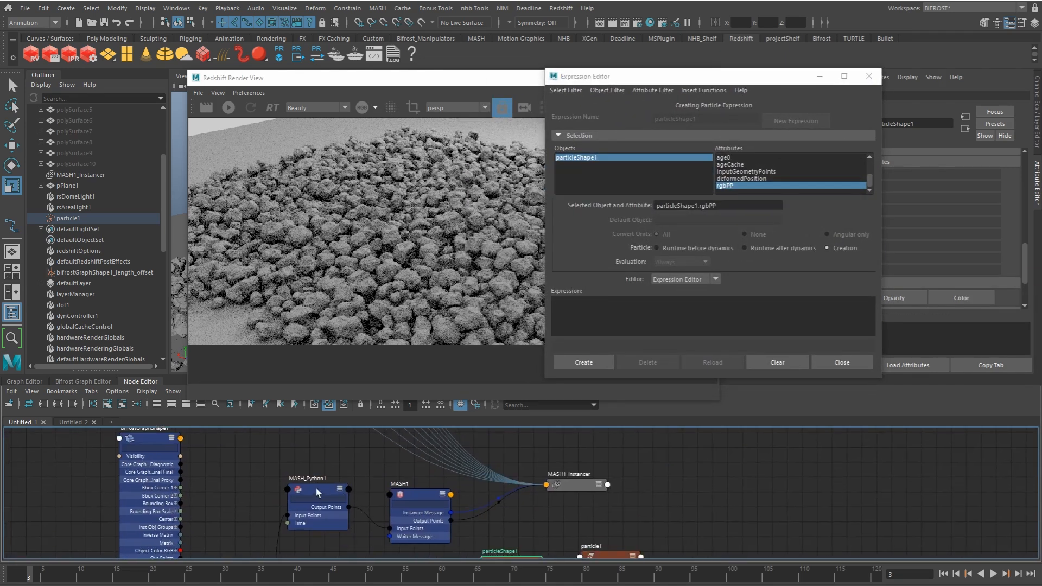
right_click(315, 489)
left_click(309, 576)
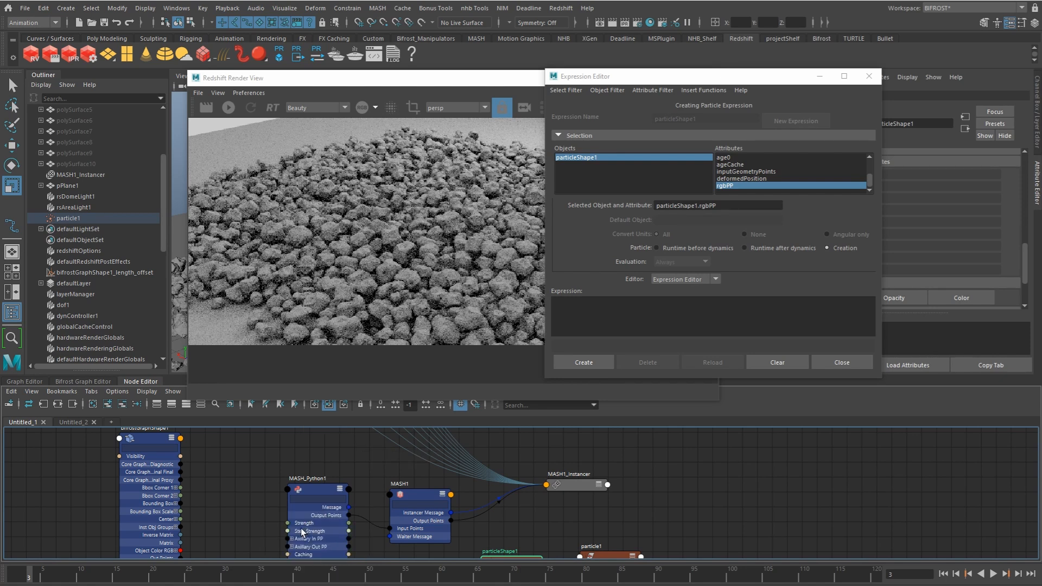
Step: Copy the attribute name particleShape1.rgbPP into the creation expression as its beginning
triple_click(723, 204)
key("ctrl+c")
left_click(613, 318)
key("ctrl+v")
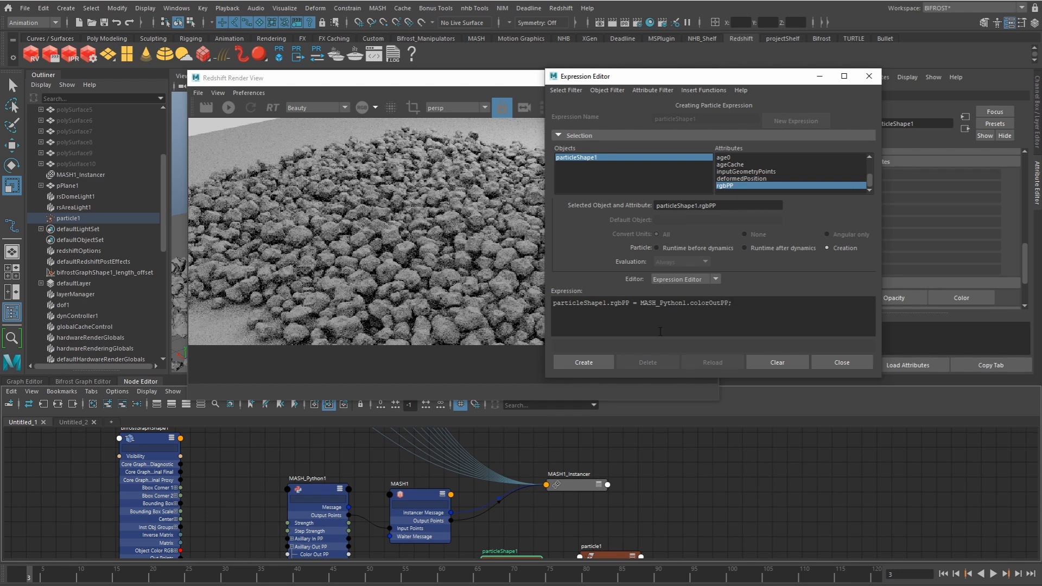
Step: Create the expression particleShape1.rgbPP = MASH_Python1.colorOutPP; for both particle creation and runtime after dynamics
left_click_drag(731, 305, 531, 298)
key("ctrl+c")
left_click(745, 248)
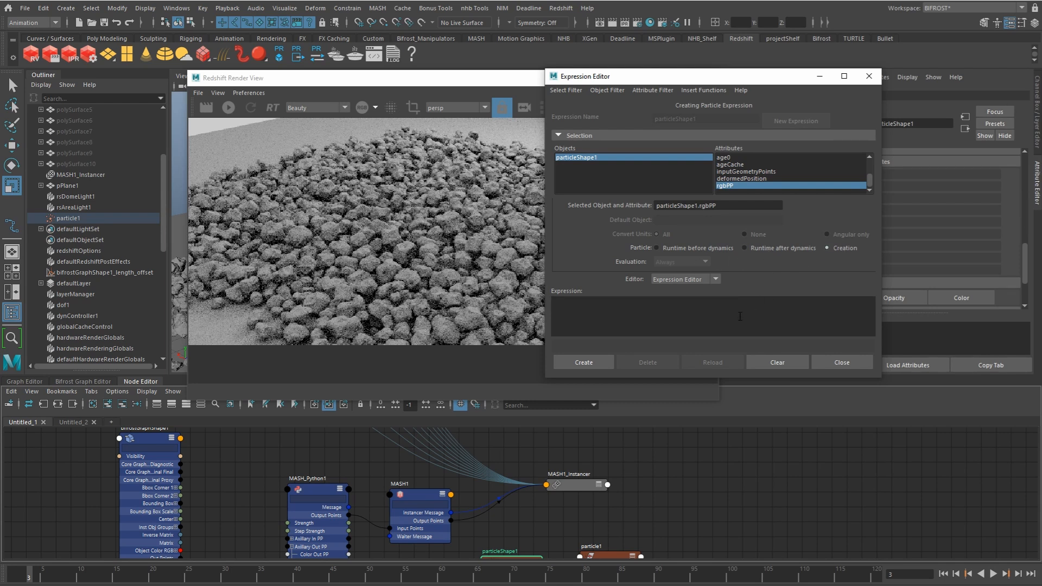
key("ctrl+v")
left_click(594, 361)
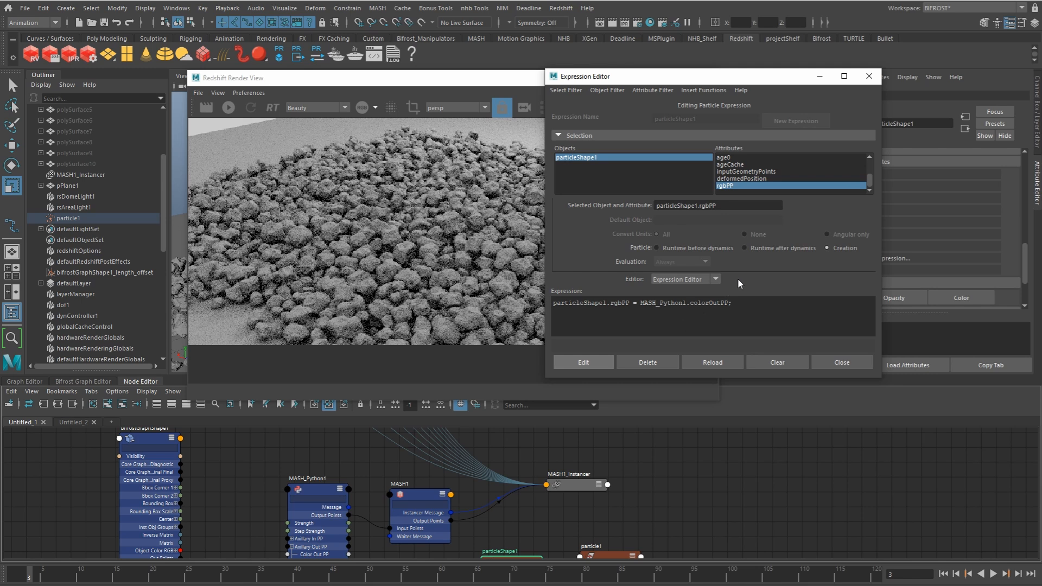
left_click(745, 248)
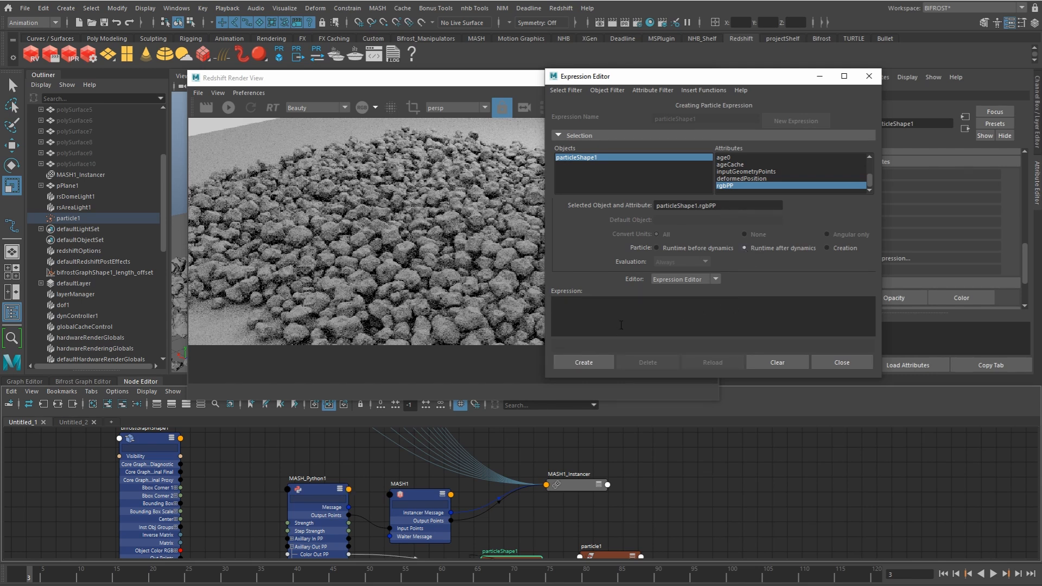
key("ctrl+v")
left_click(596, 359)
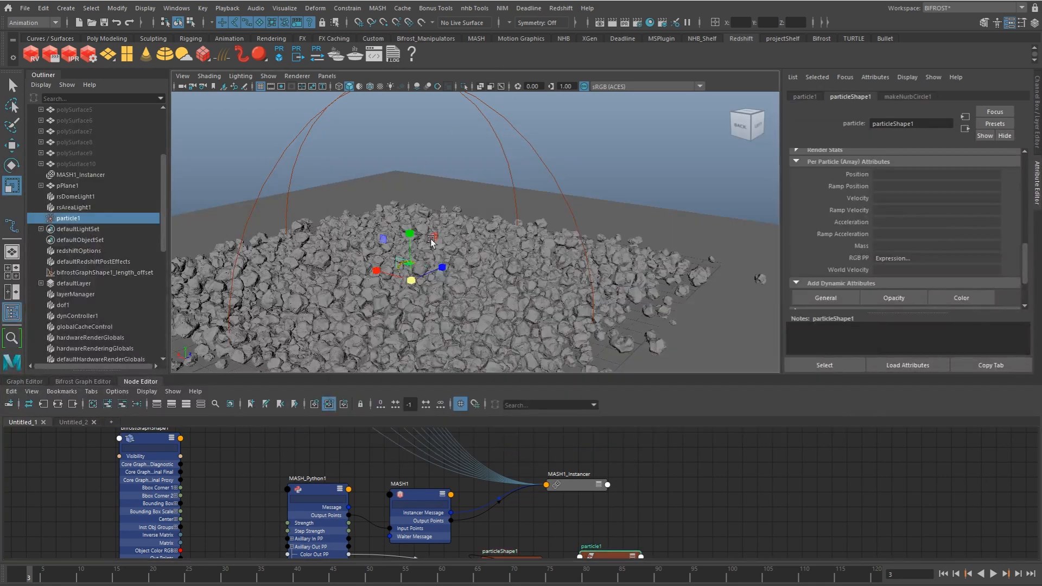
Step: Inspect particle1 isolated in the viewport, restore the full scene and hide particle1
right_click_drag(330, 294, 394, 276, "alt")
middle_click_drag(394, 277, 541, 180, "alt")
right_click_drag(542, 180, 760, 229, "alt")
middle_click_drag(654, 180, 571, 214, "alt")
right_click_drag(571, 215, 408, 221, "alt")
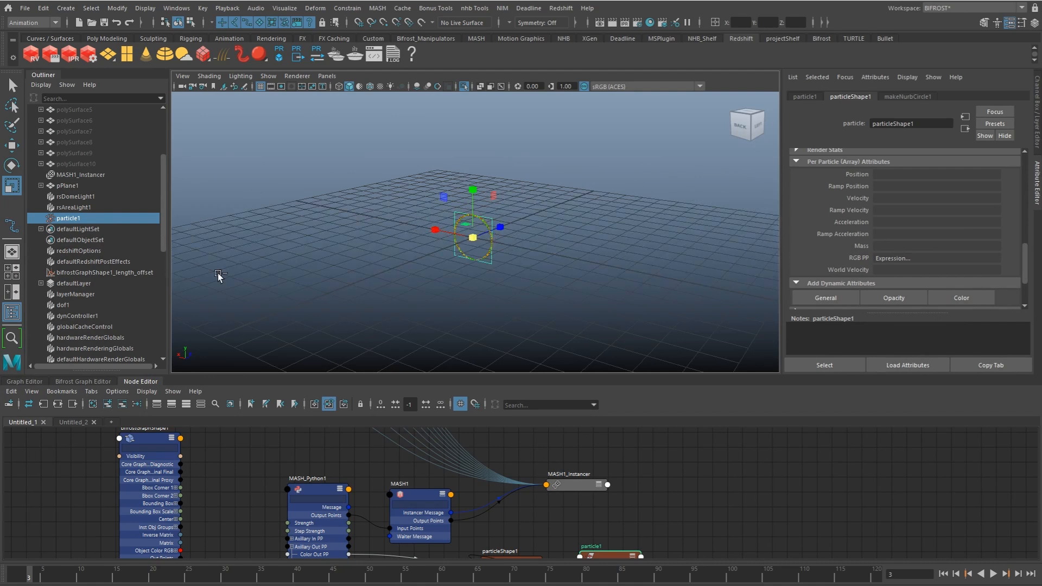
key("ctrl+1")
middle_click_drag(108, 223, 122, 227, "alt")
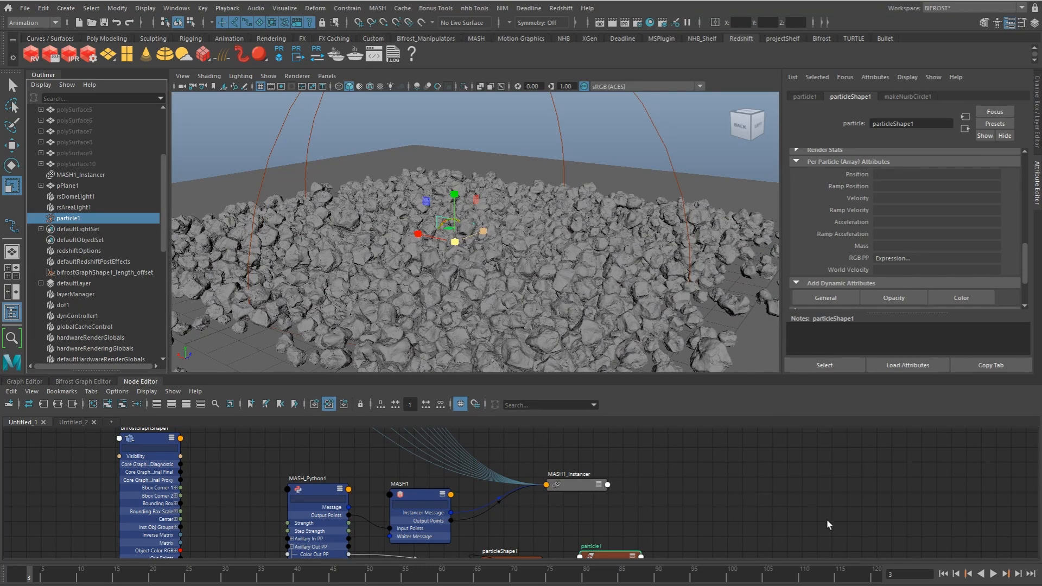
key("ctrl+h")
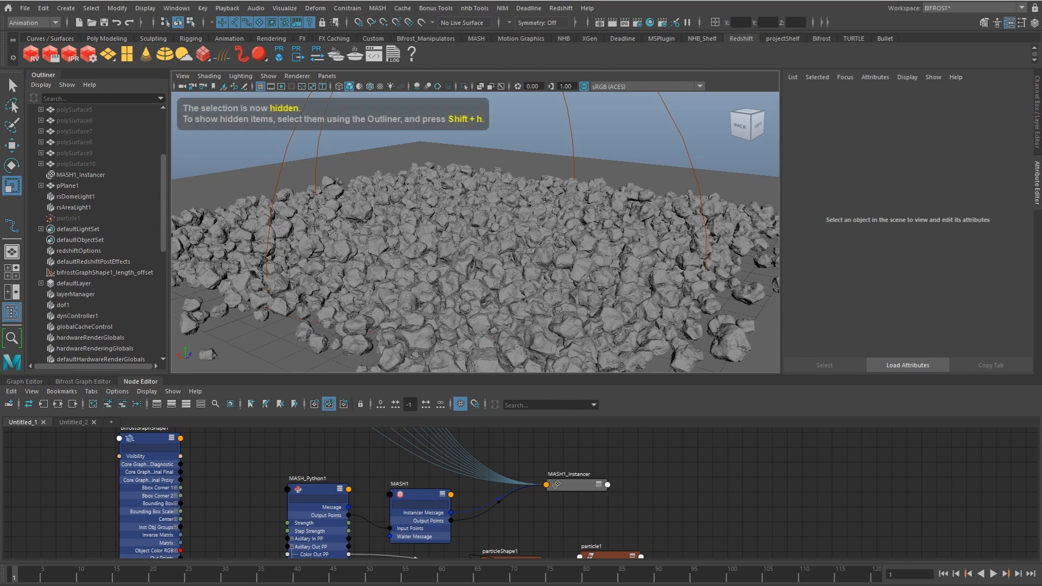
Step: Start an interactive Redshift render and assign a new Redshift material to polySurface1 through polySurface10, graphing it in the empty node graph
left_click(561, 8)
left_click(591, 30)
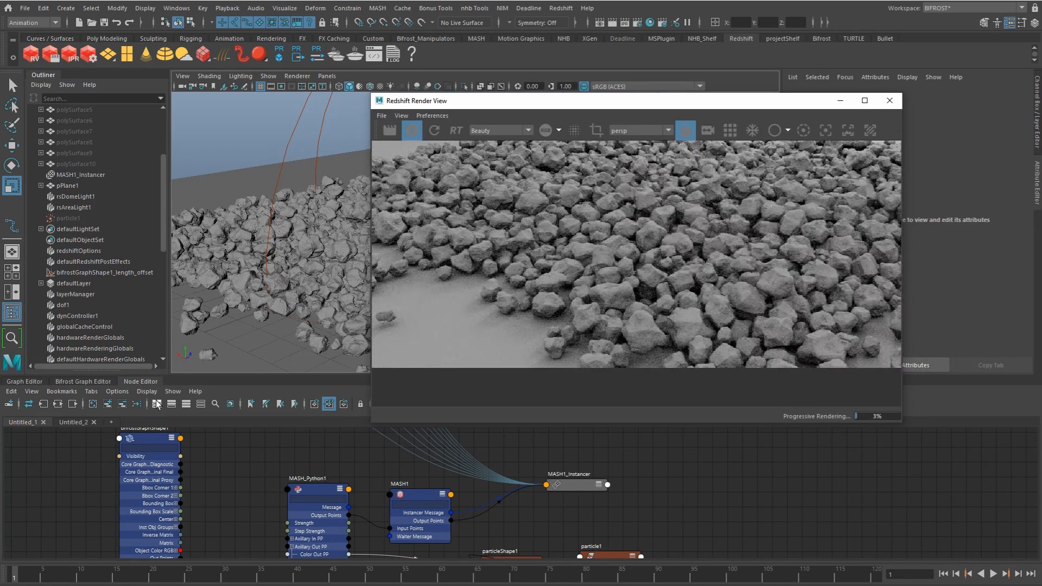
left_click(72, 422)
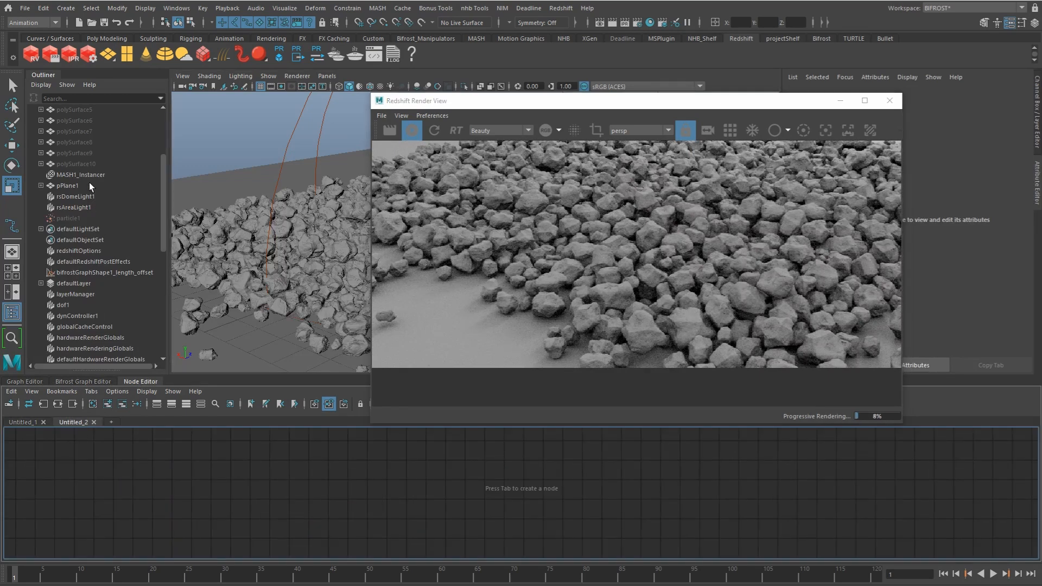
left_click(41, 164)
left_click(65, 174)
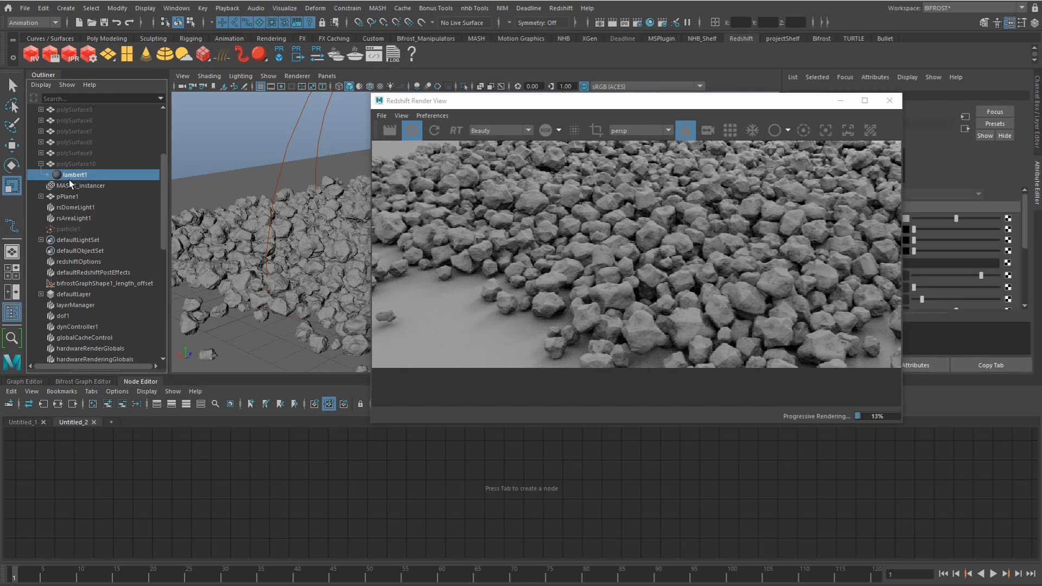
left_click(81, 164)
scroll(163, 153, "up", 3)
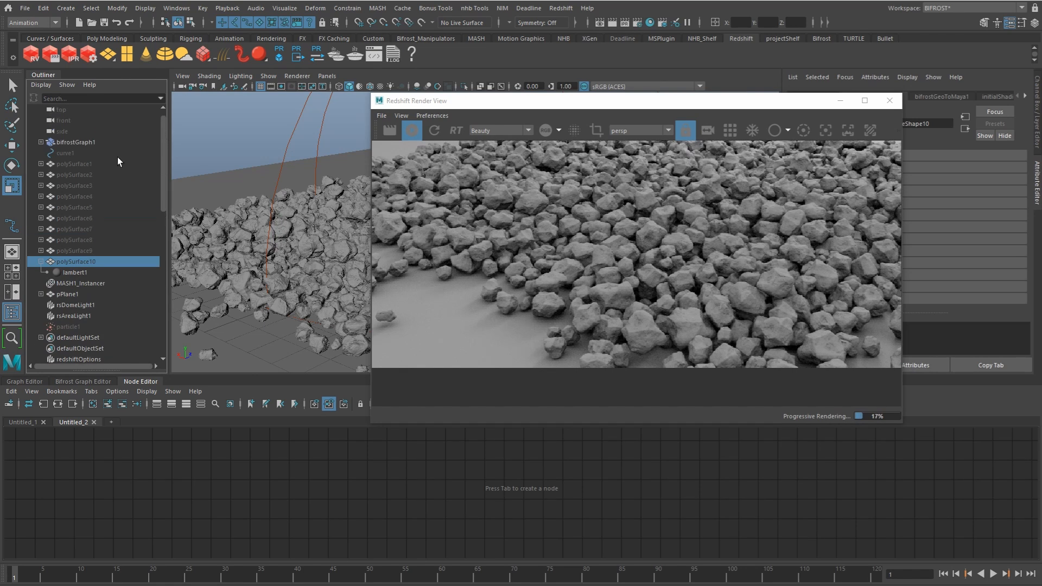
left_click(120, 166, "shift")
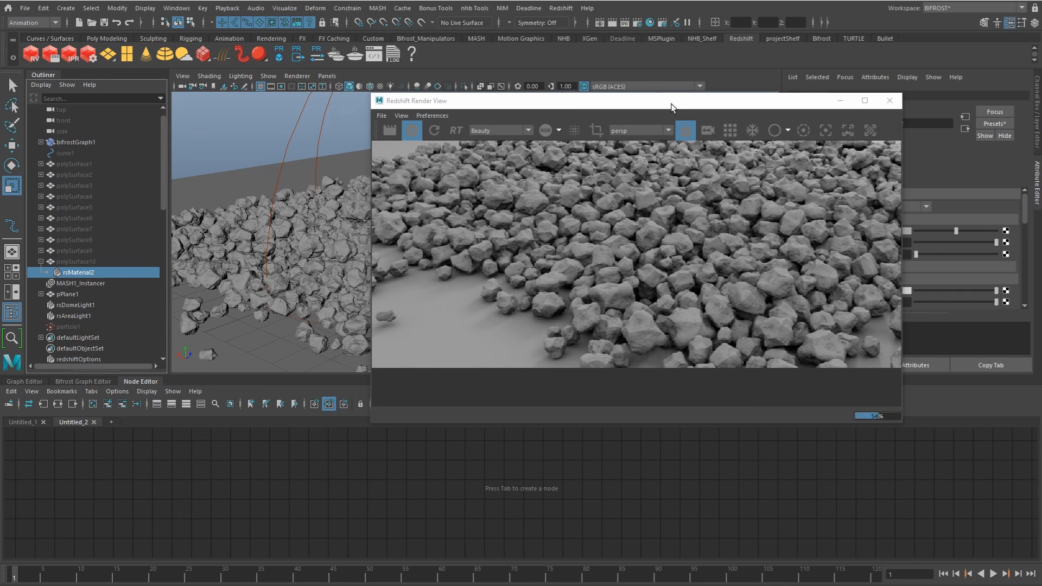
left_click_drag(680, 104, 699, 96)
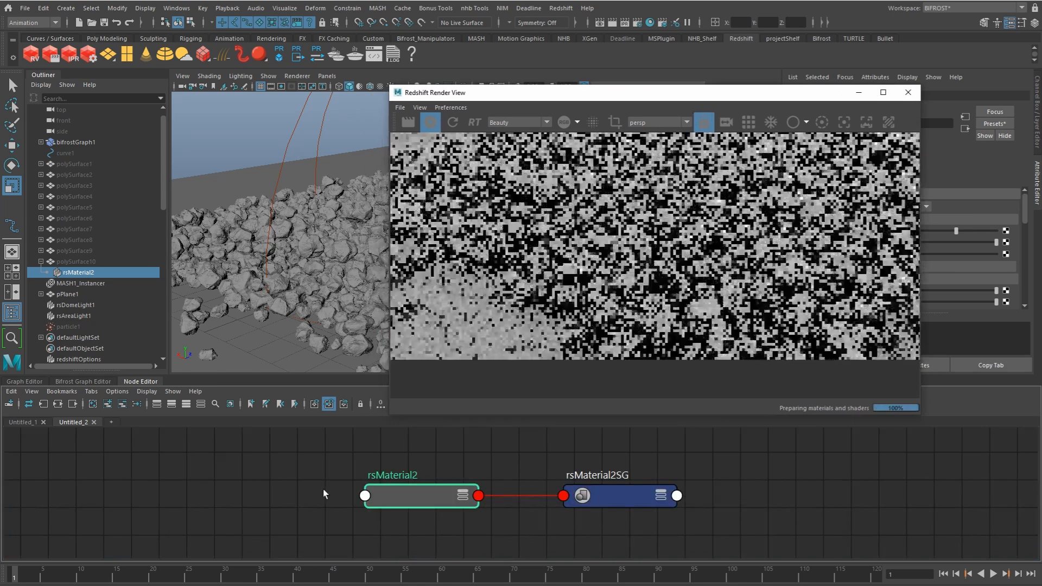
Step: Add a RedshiftUserDataColor node beside rsMaterial2 and set its attribute name to rgbPP
left_click(220, 490)
key("Tab")
type("user")
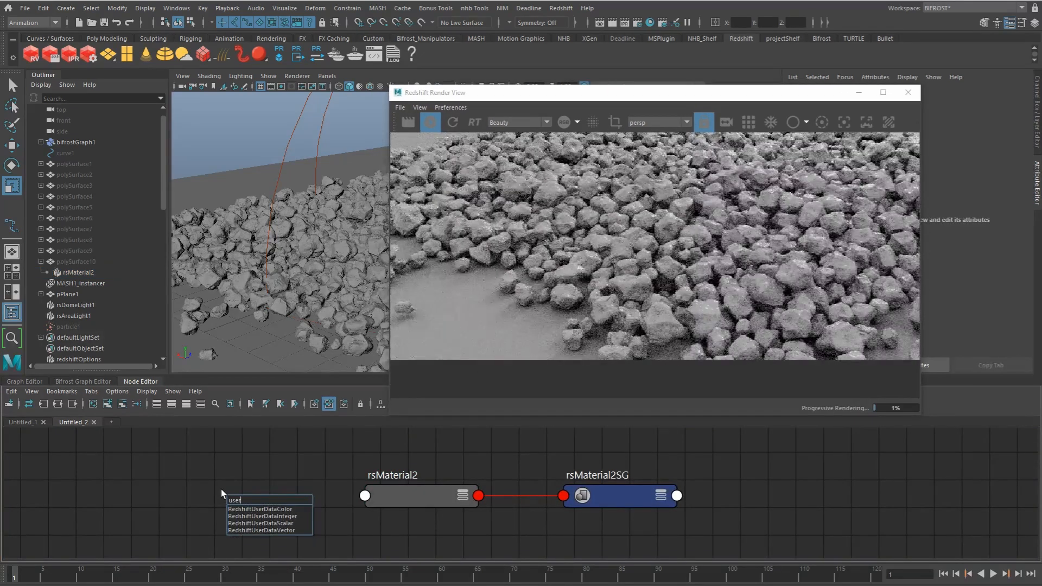
key("Return")
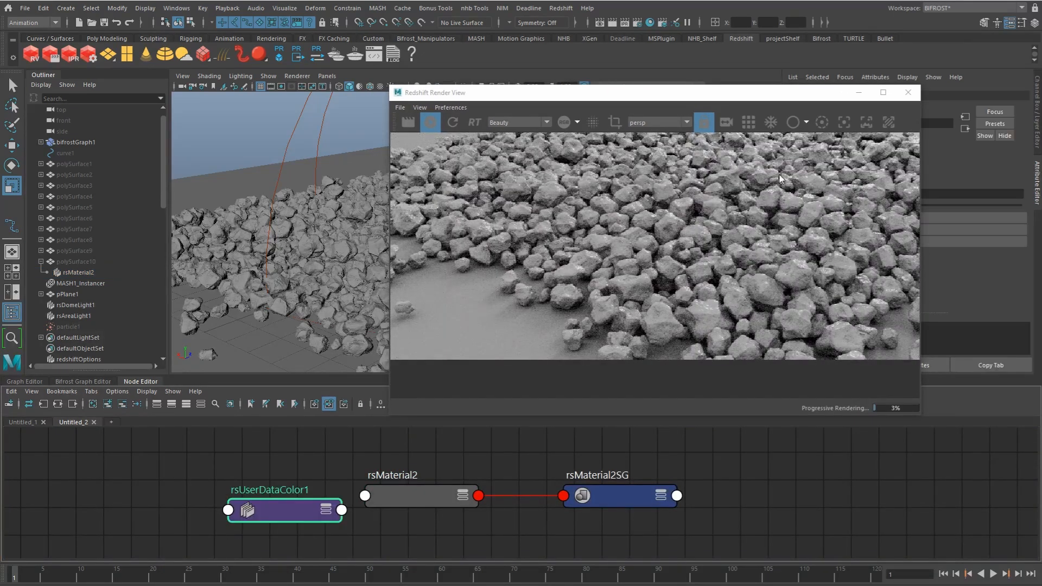
left_click_drag(798, 95, 614, 119)
left_click(891, 194)
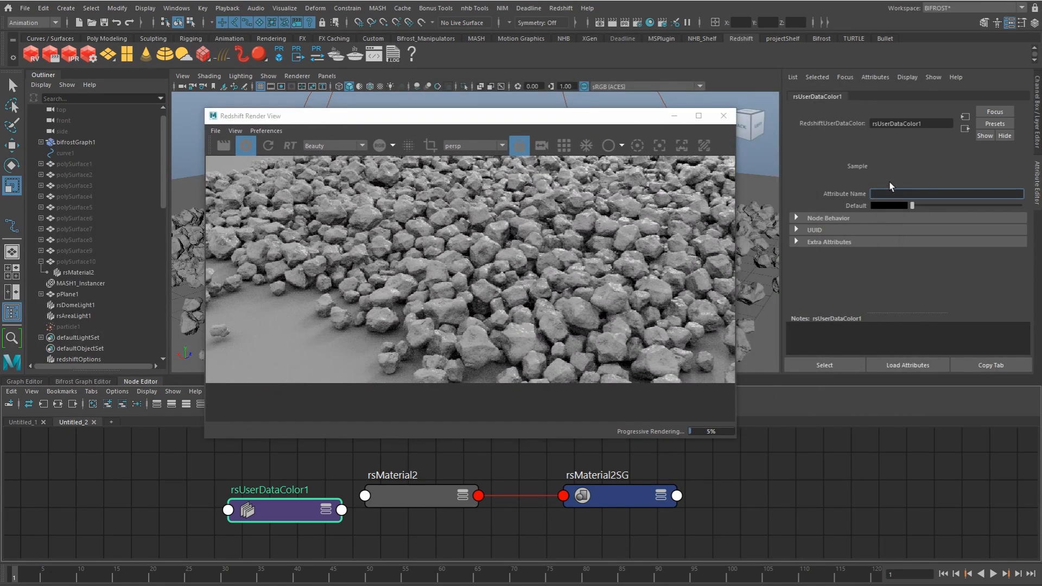
key("Return")
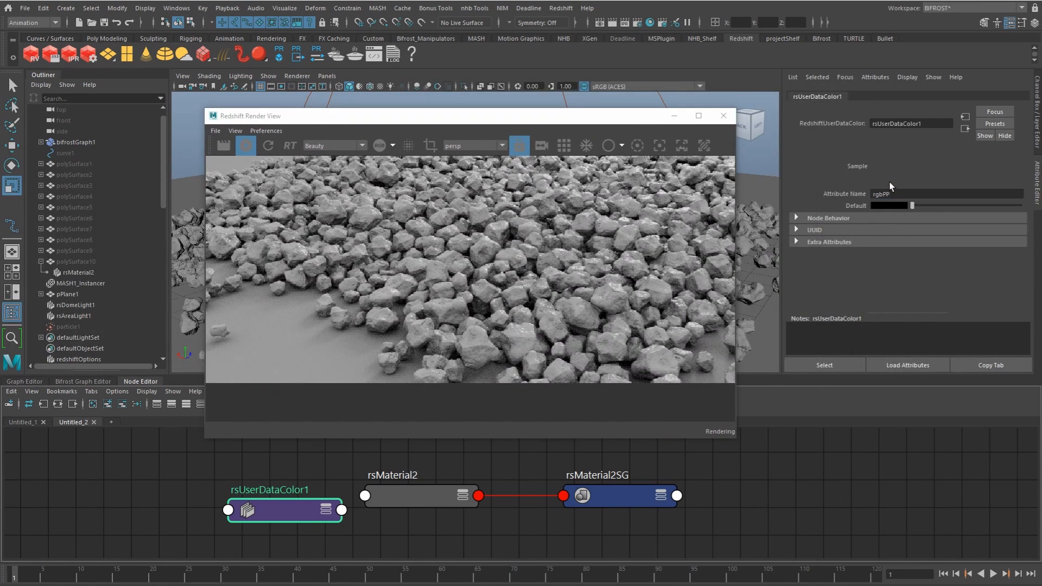
Step: Connect the user data color node's output to the diffuse color of rsMaterial2
left_click_drag(302, 513, 271, 509)
middle_click_drag(295, 506, 421, 492)
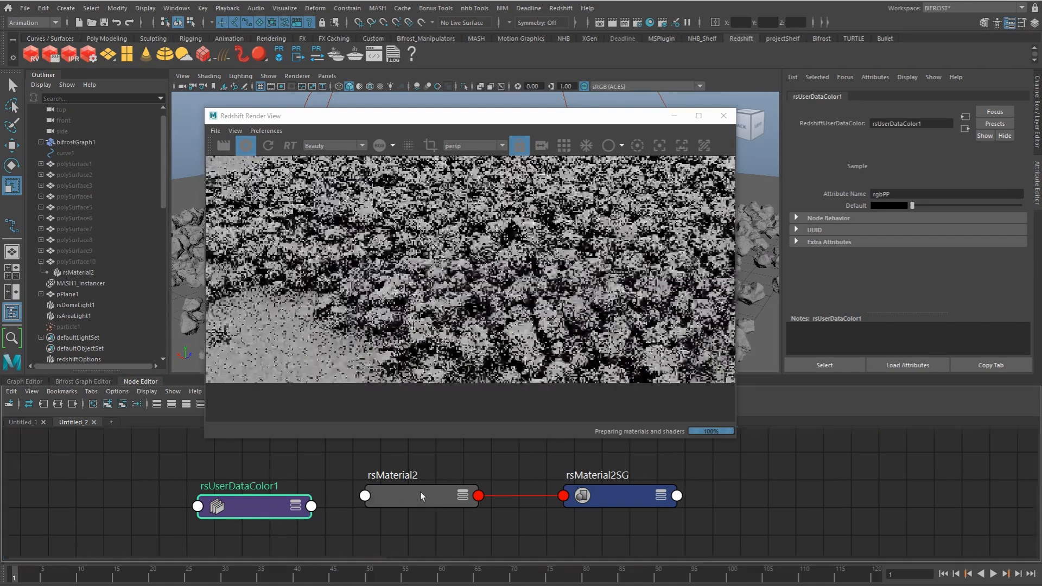
left_click(690, 244)
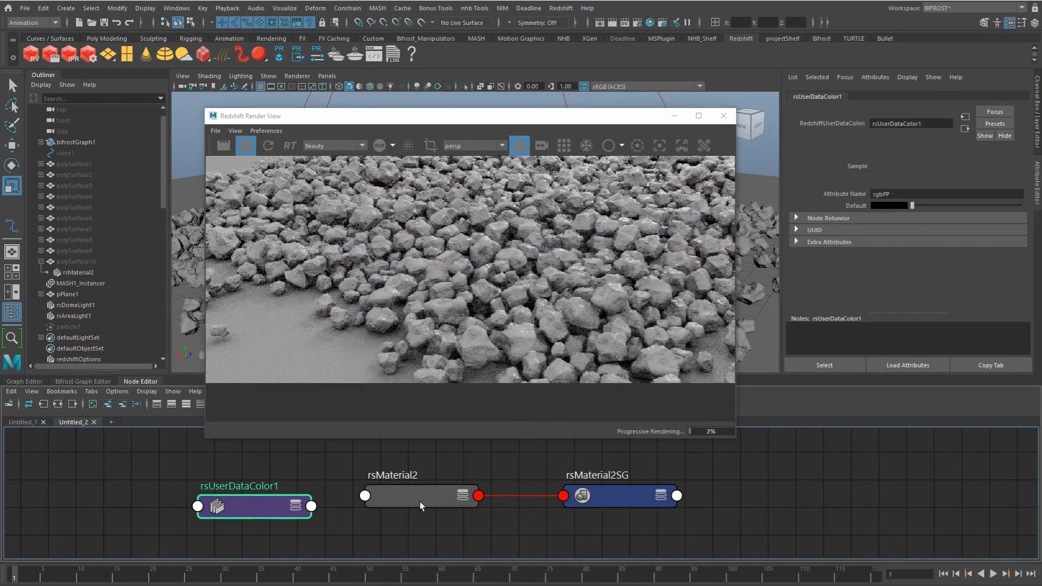
left_click(413, 496)
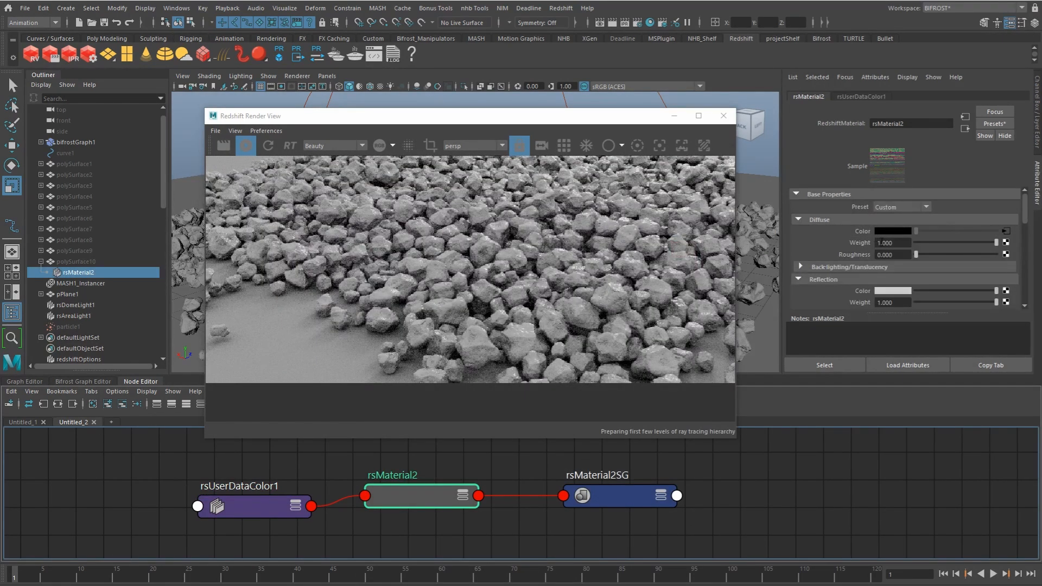
left_click_drag(506, 116, 517, 104)
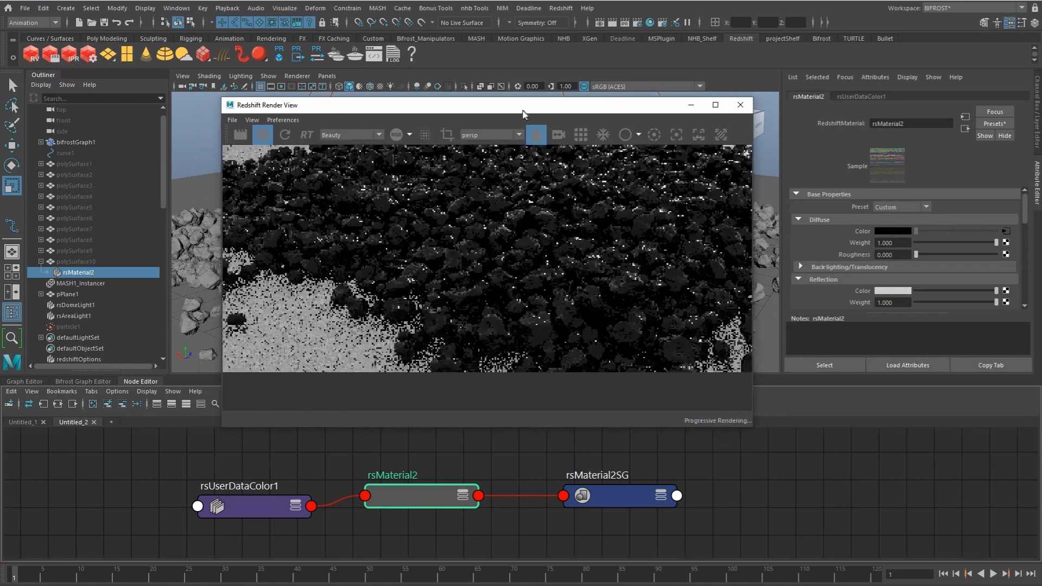
Step: Stop the interactive render, close its window and replay the simulation from frame 1
left_click(945, 575)
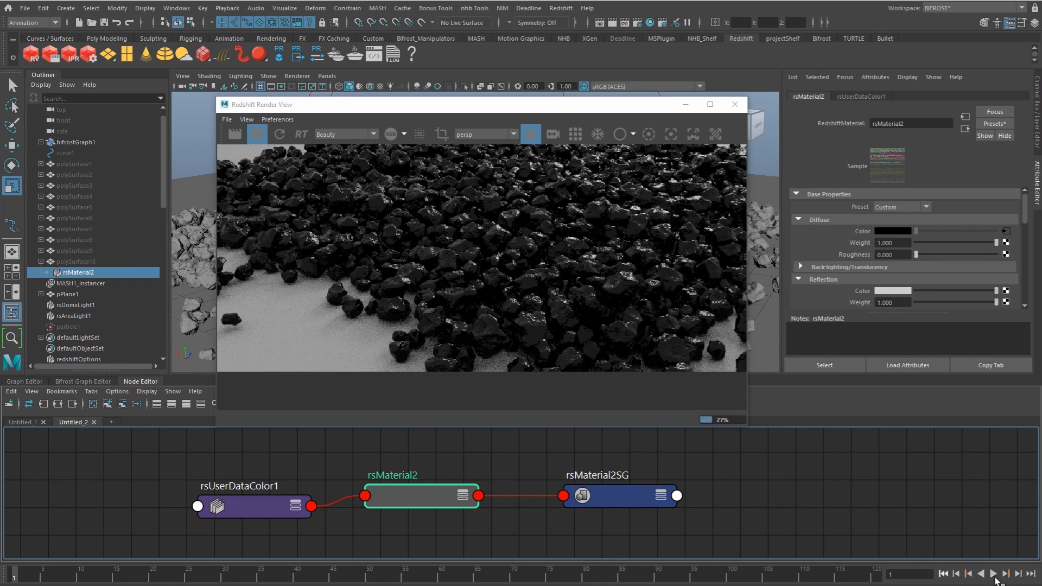
left_click(993, 574)
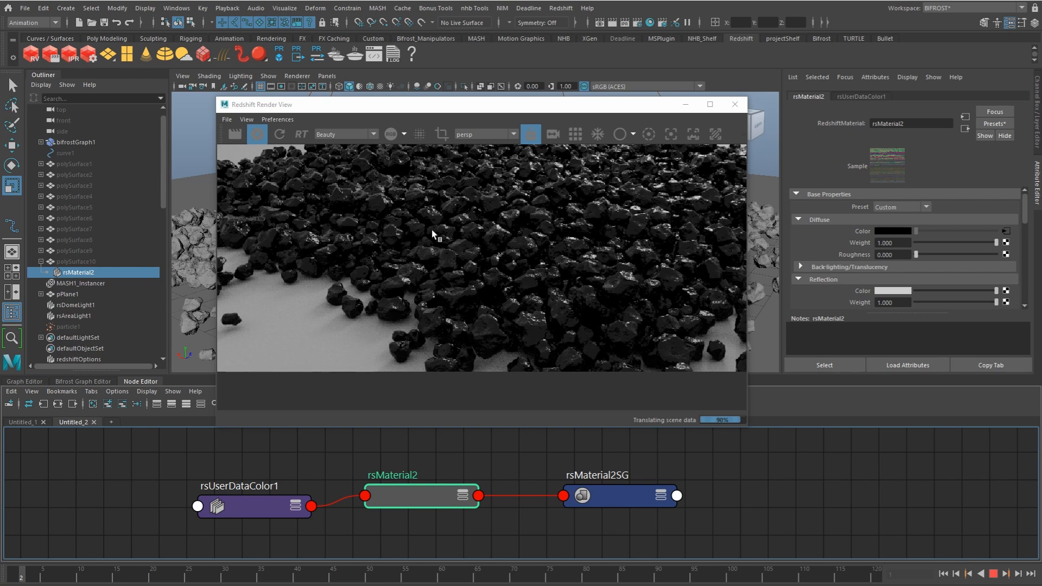
left_click(256, 136)
left_click(735, 105)
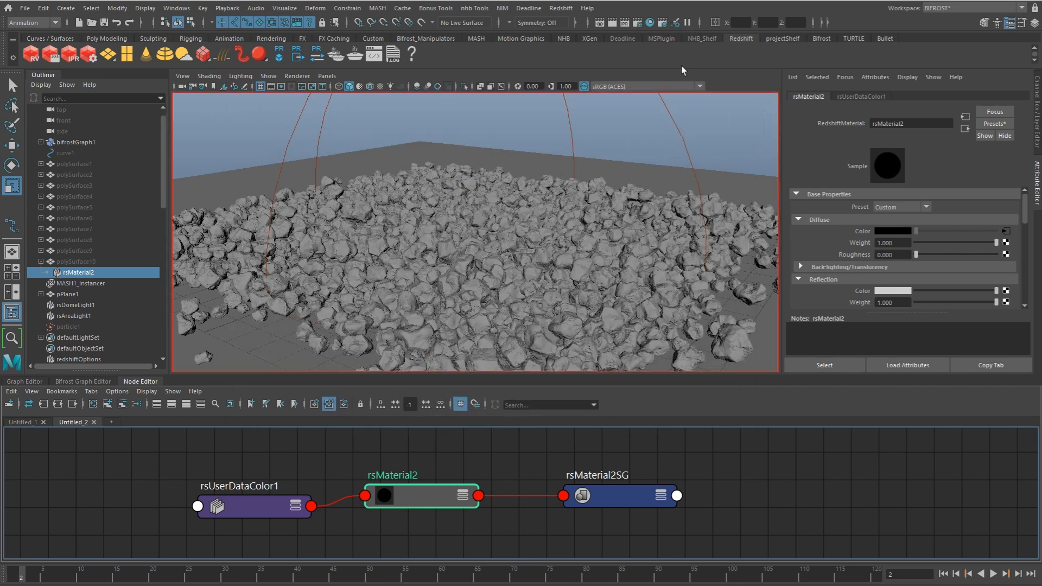
left_click(945, 573)
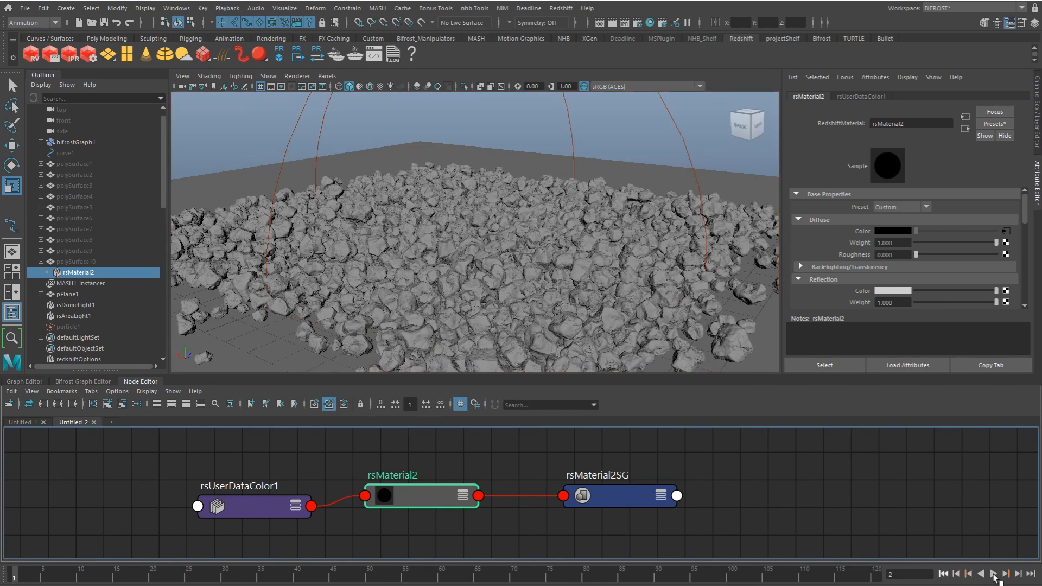
left_click(994, 574)
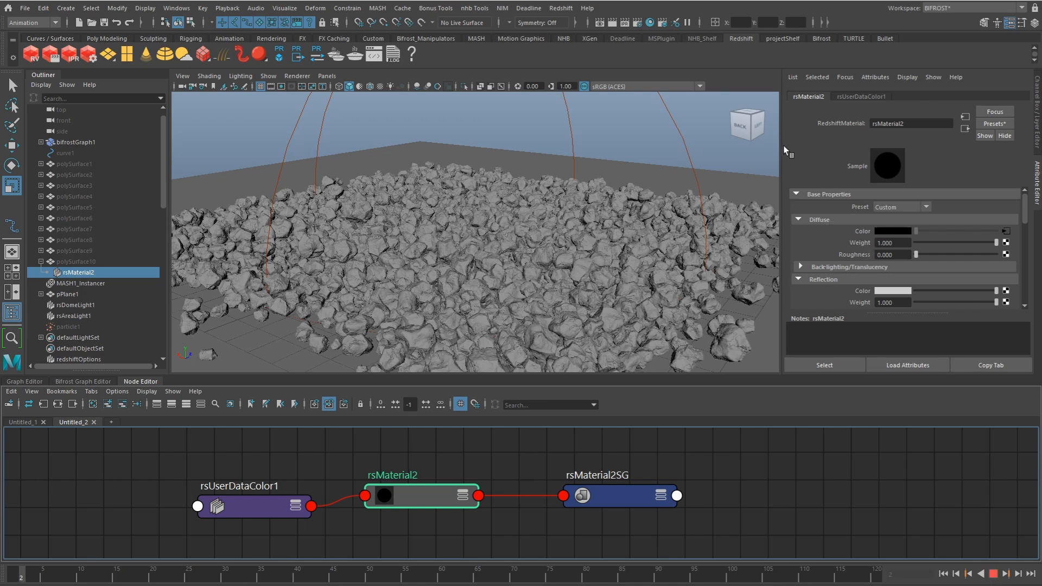
Step: Restart the interactive Redshift render at frame 3 and move its window away from the scene
left_click(562, 8)
left_click(577, 26)
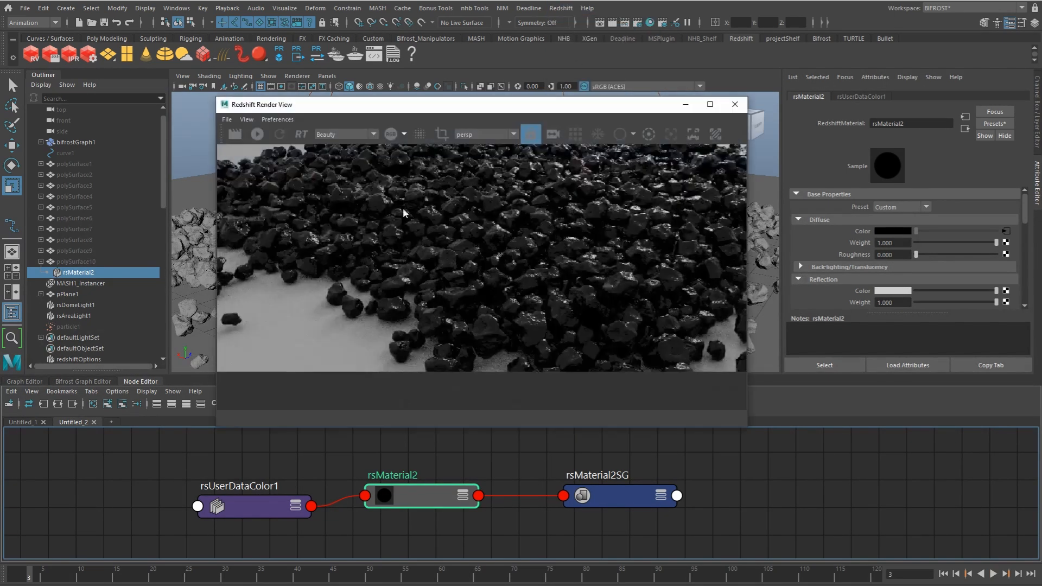
left_click(257, 134)
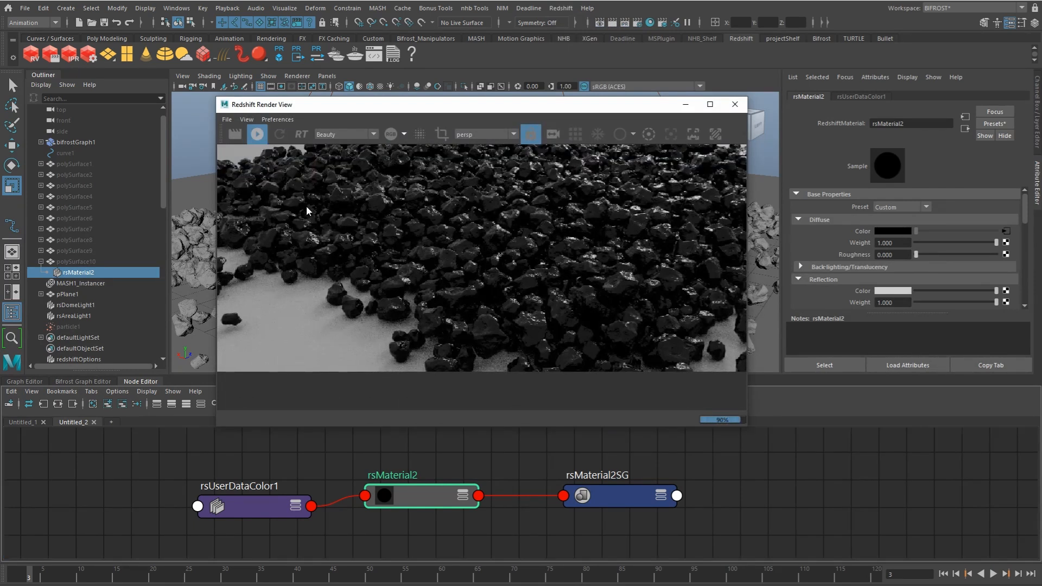
middle_click_drag(180, 467, 188, 479, "alt")
left_click_drag(514, 109, 1041, 179)
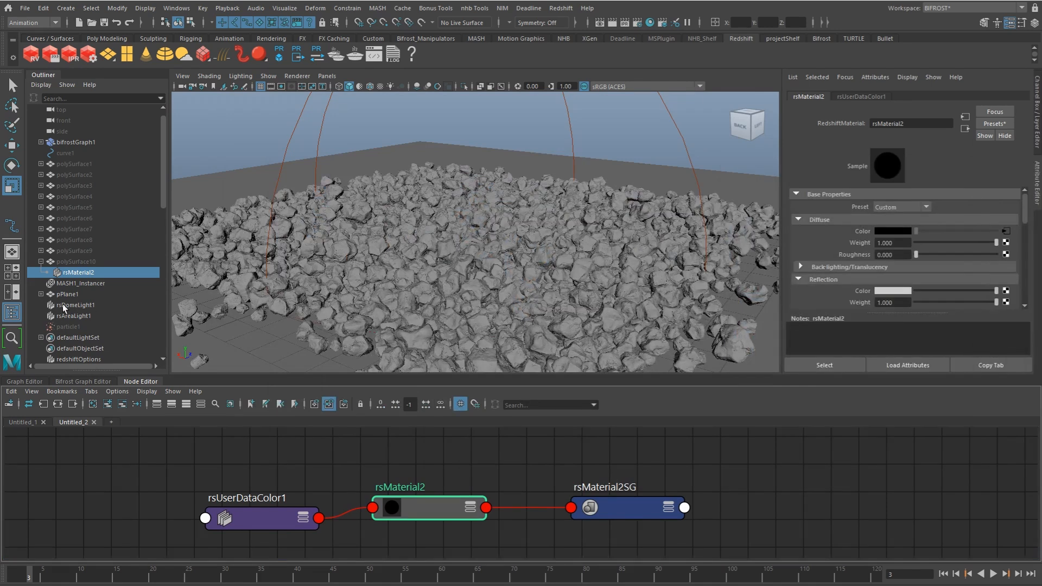
Step: Set the Redshift Per Particle Reference of MASH1_Instancer to particleShape1
left_click(80, 283)
key("w")
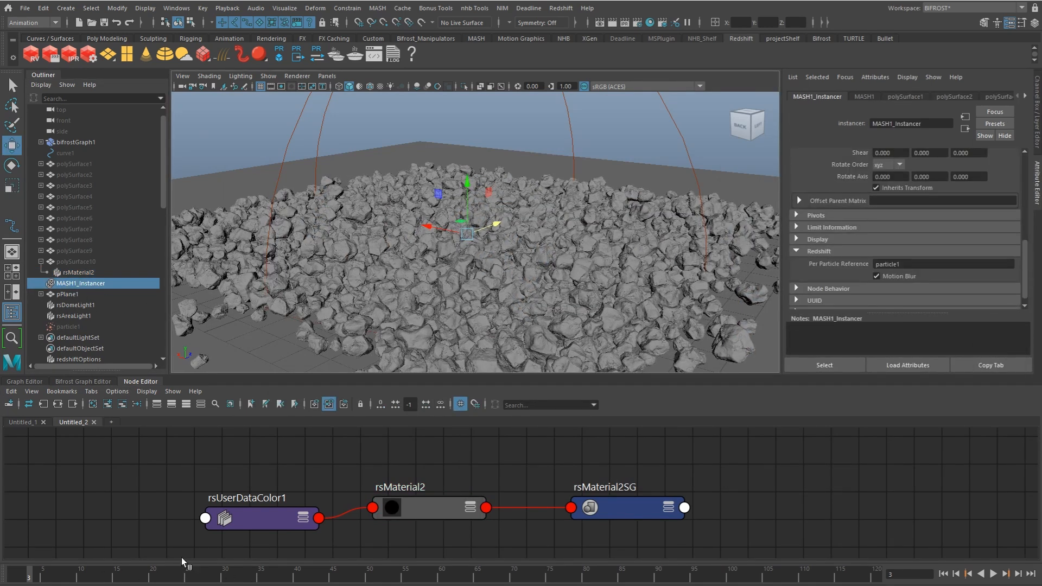
left_click(74, 326)
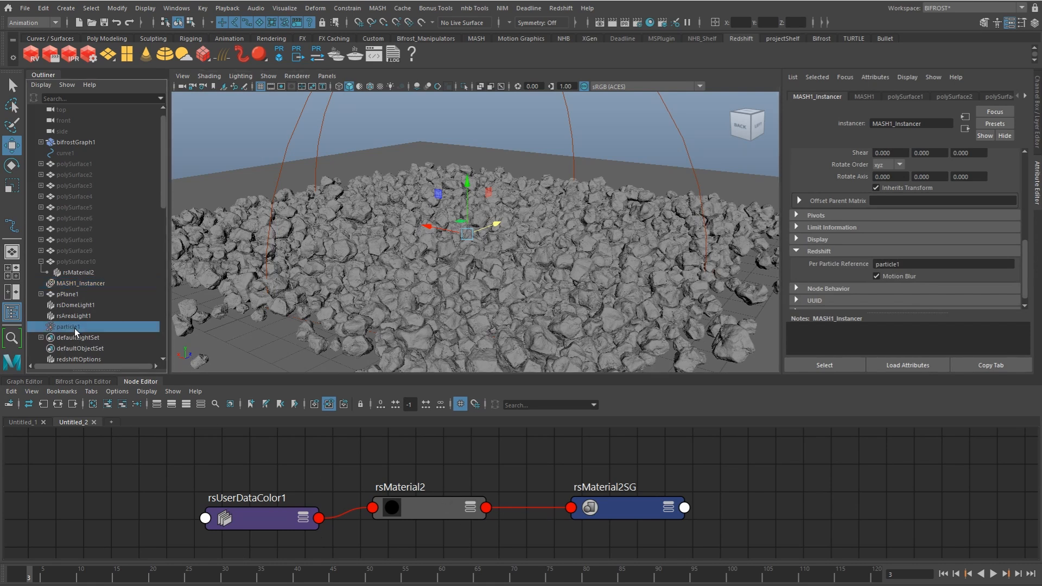
left_click(82, 284)
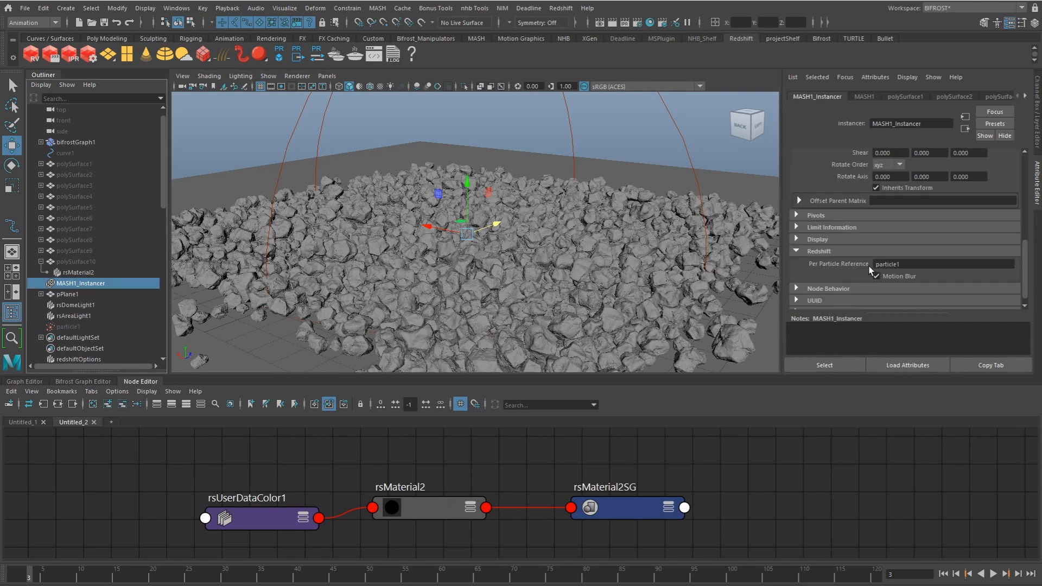
left_click(896, 265)
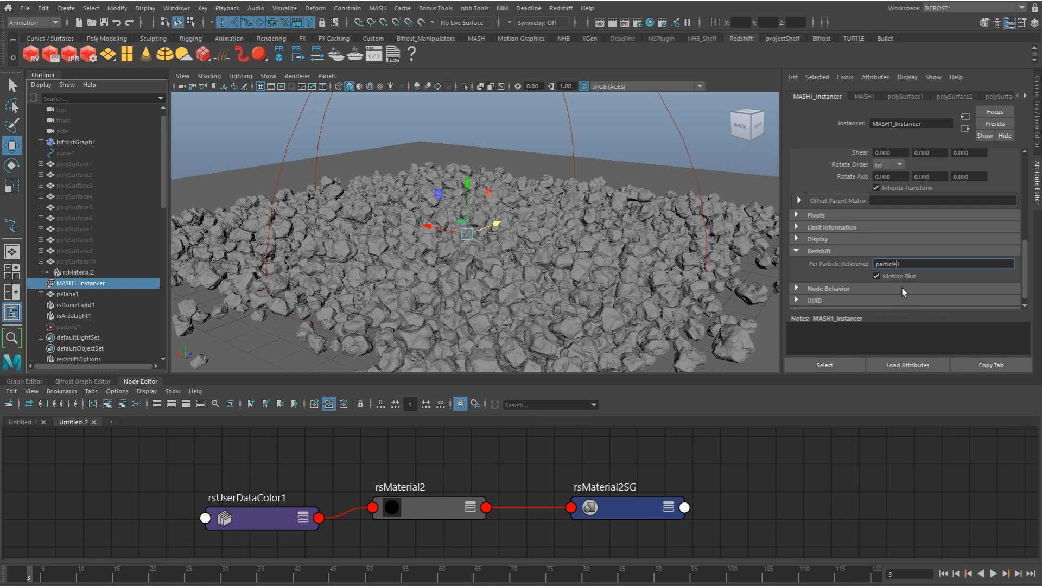
type("Shape")
key("Return")
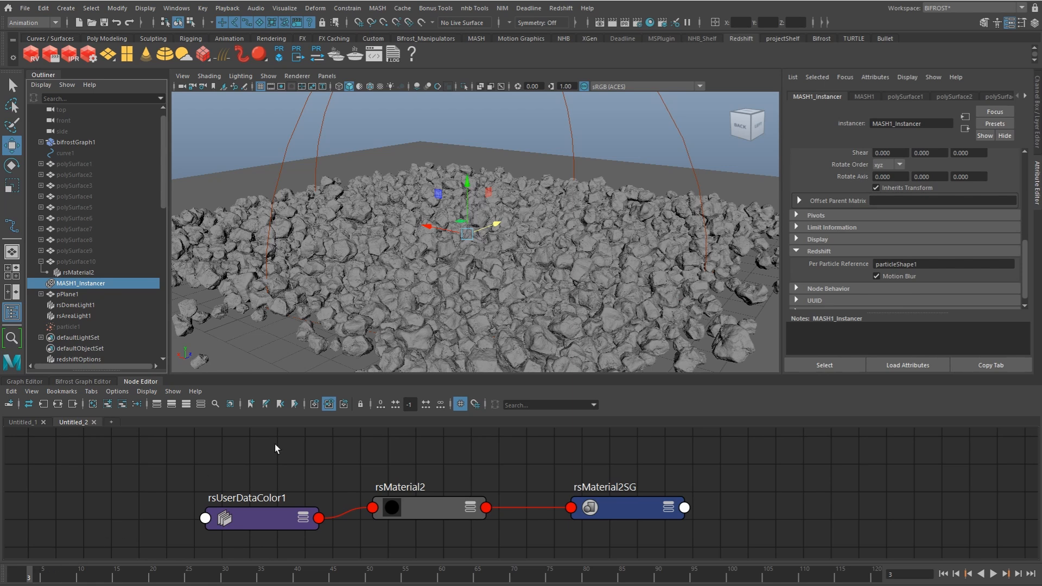
Step: Advance to frame 4 and bring the Redshift render back into view to check the rock colors
key("alt+period")
left_click(897, 265)
left_click_drag(1041, 217, 441, 193)
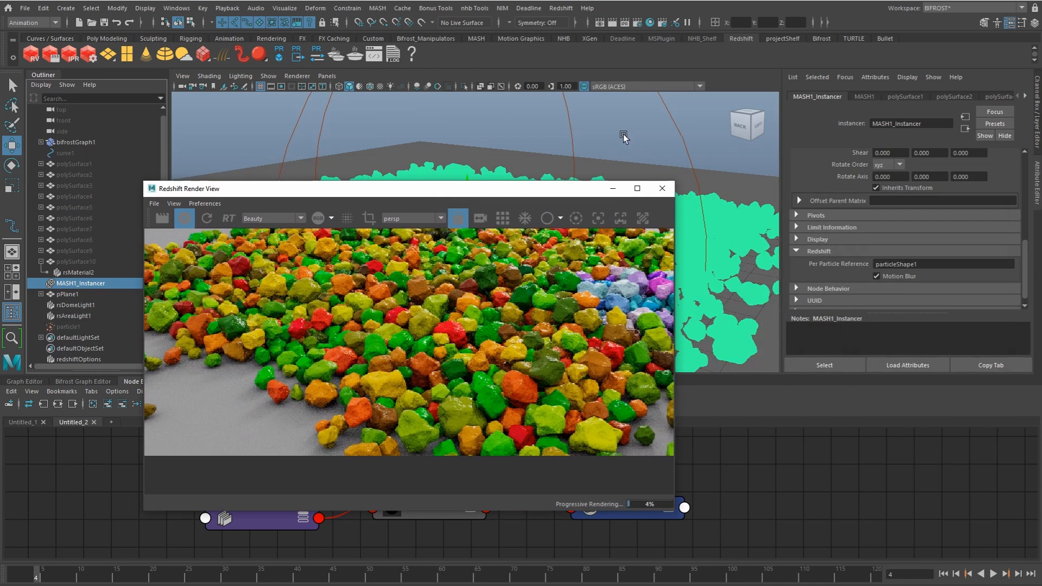
Step: Space out the shading network by moving rsMaterial2 and rsMaterial2SG well away from rsUserDataColor1
left_click(624, 137)
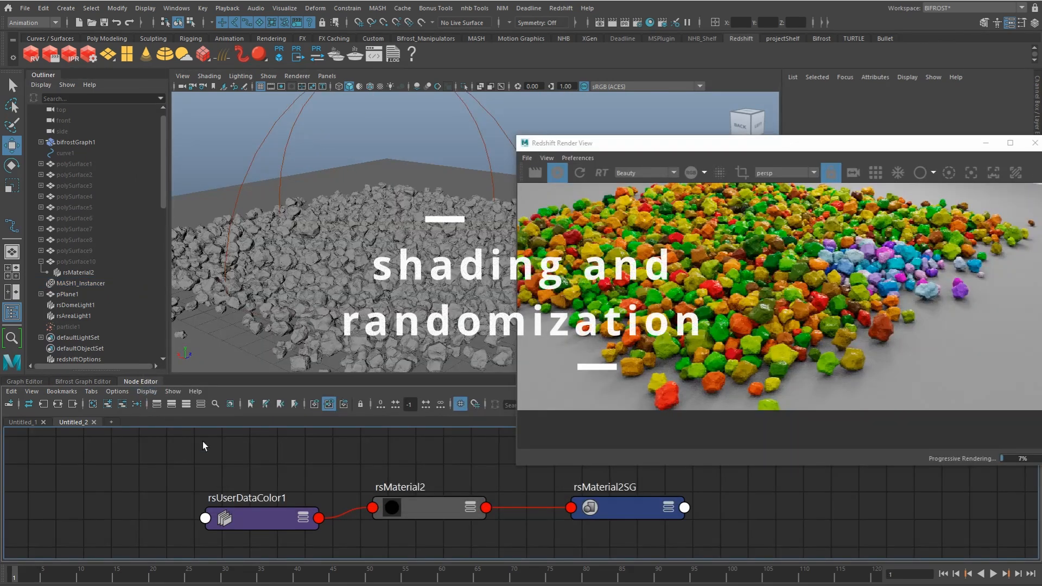
left_click_drag(284, 519, 110, 488)
left_click(115, 535)
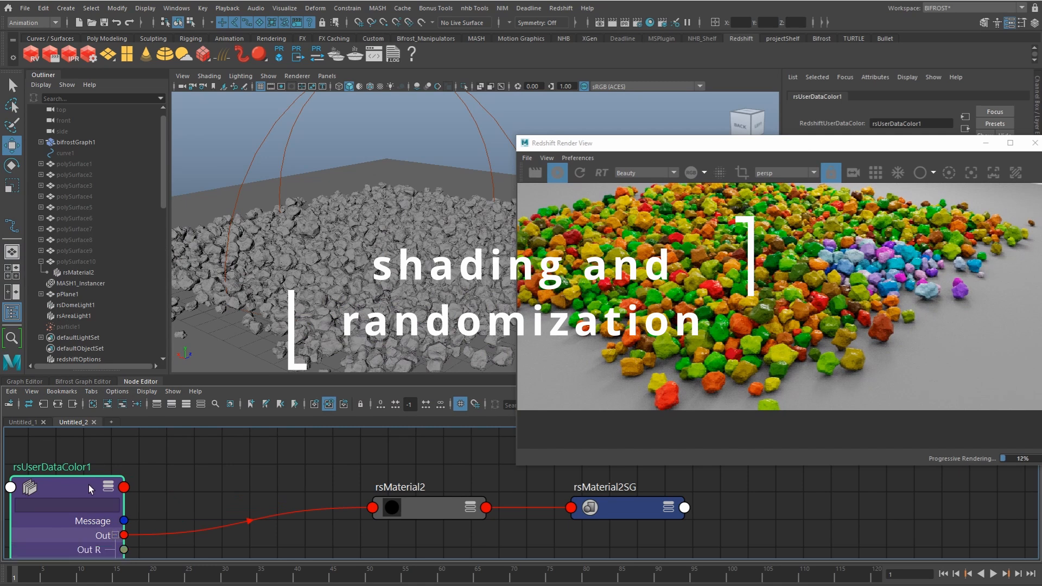
scroll(139, 470, "down", 4)
middle_click_drag(303, 498, 392, 489, "alt")
left_click_drag(486, 489, 660, 518, "shift")
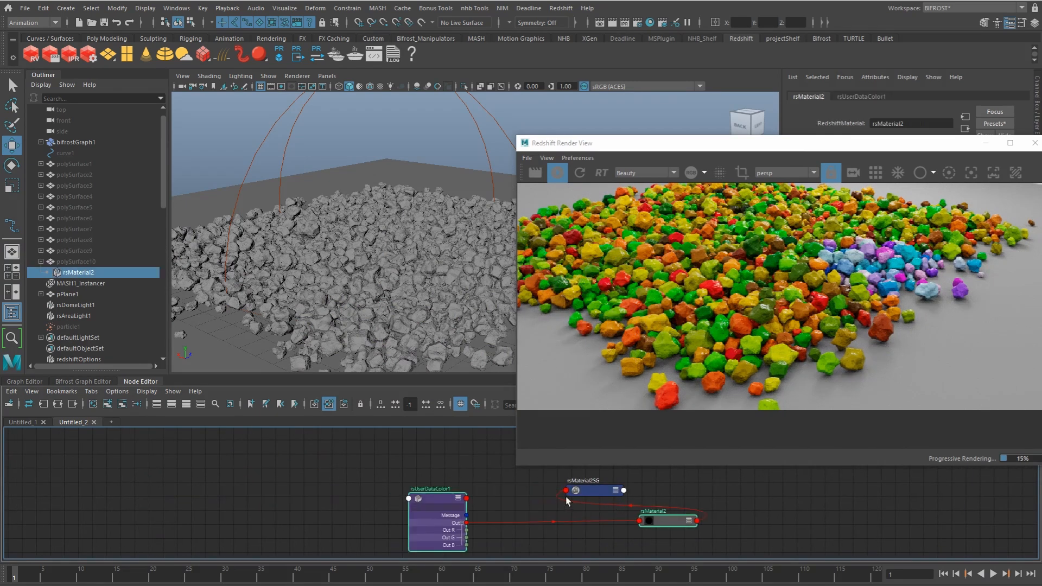
left_click_drag(440, 499, 527, 493)
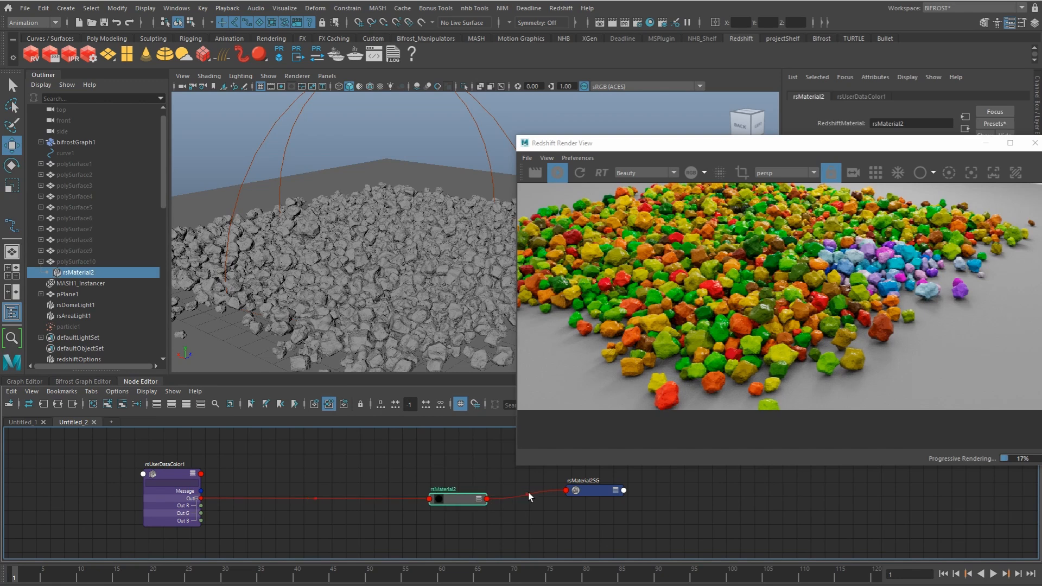
left_click(611, 494)
left_click_drag(610, 495, 769, 500)
left_click_drag(524, 501, 678, 493)
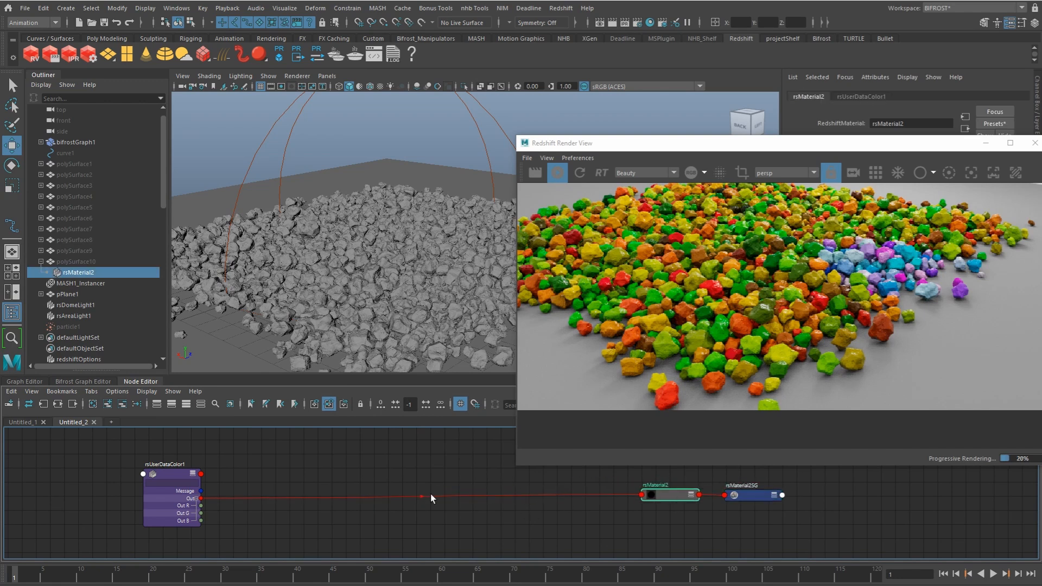
Step: Add a remapValue node fed by rsUserDataColor1's Out R into its Input Value
left_click_drag(272, 513, 274, 516)
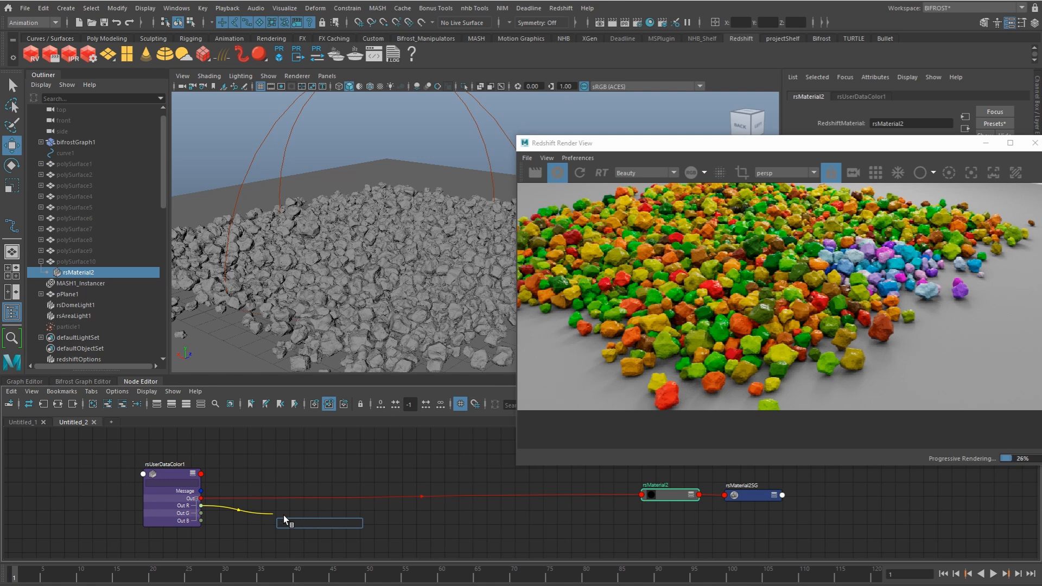
type("remap")
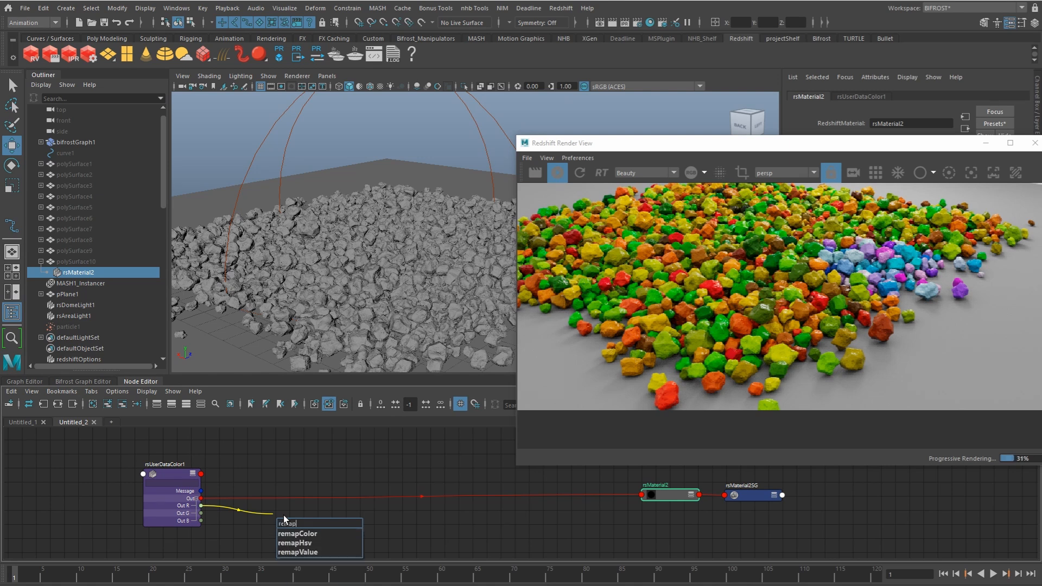
key("Down")
key("Down")
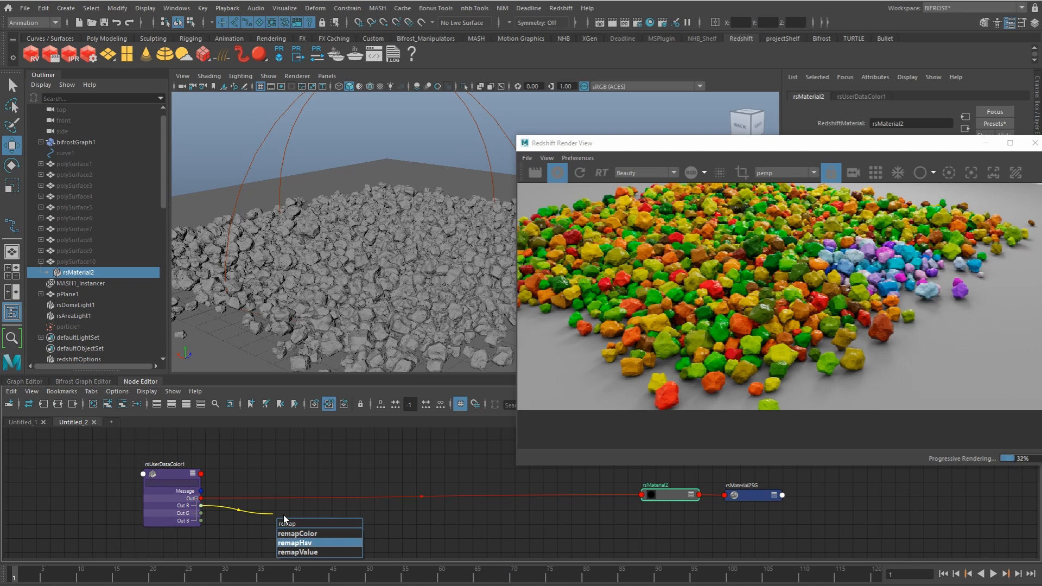
key("Return")
left_click(277, 524)
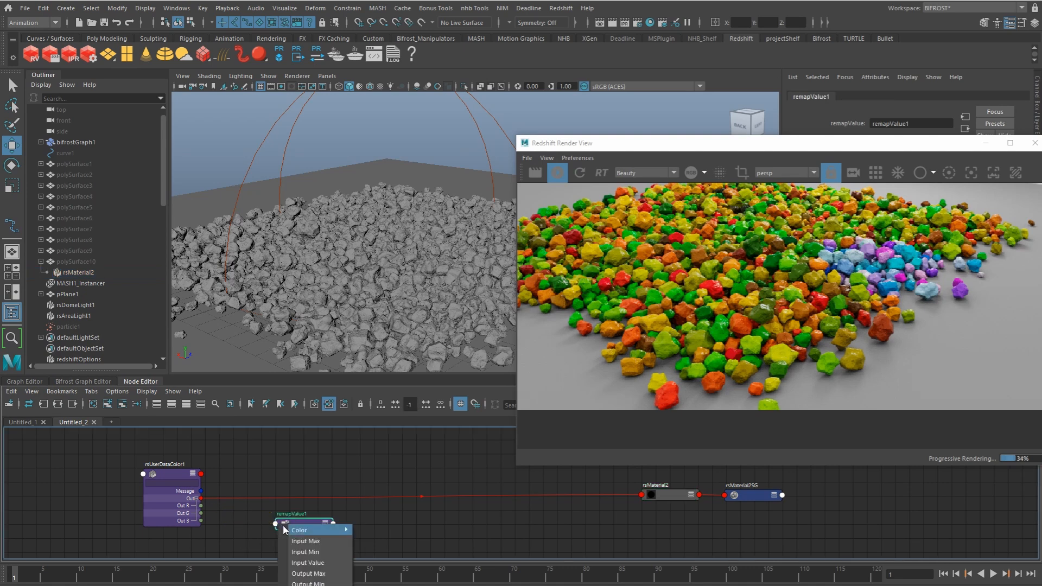
left_click(318, 563)
Step: Set the Output Max of remapValue1 to 4, with the render window moved clear of its attributes
left_click(306, 528)
left_click_drag(766, 146, 398, 109)
left_click_drag(1024, 242, 1023, 289)
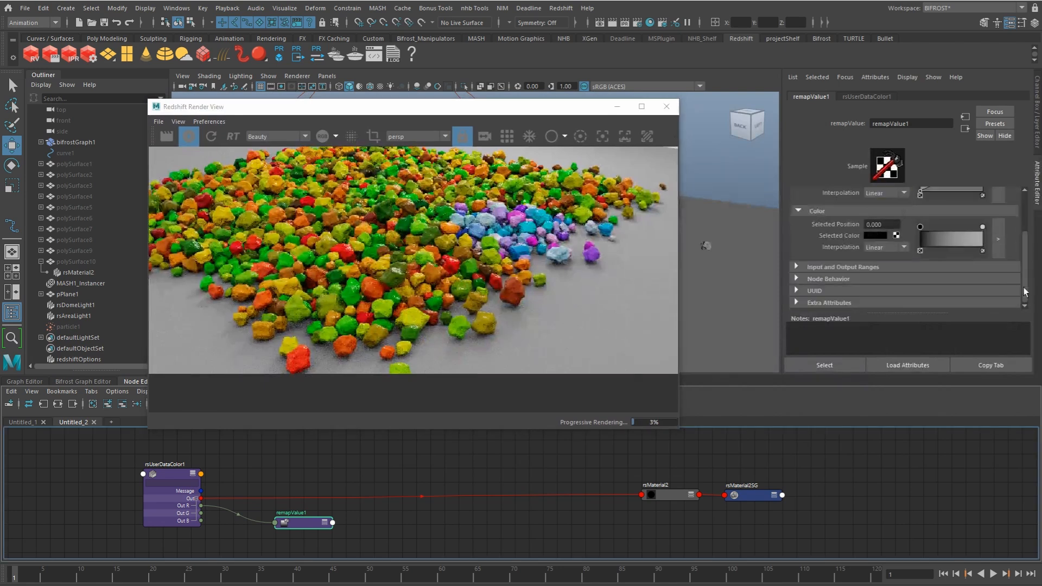
left_click(853, 267)
scroll(1004, 251, "down", 2)
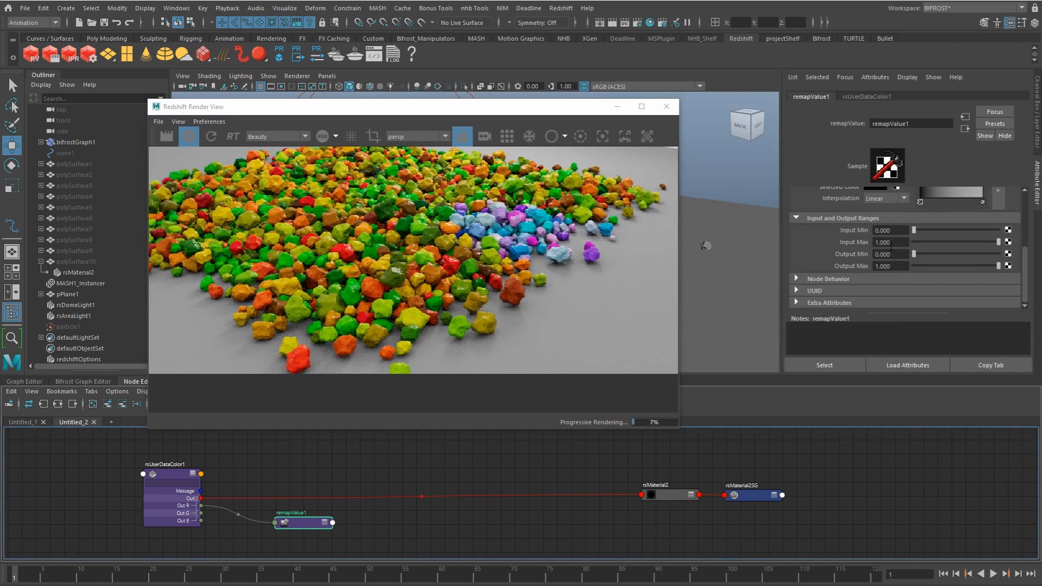
key("Tab")
left_click(872, 266)
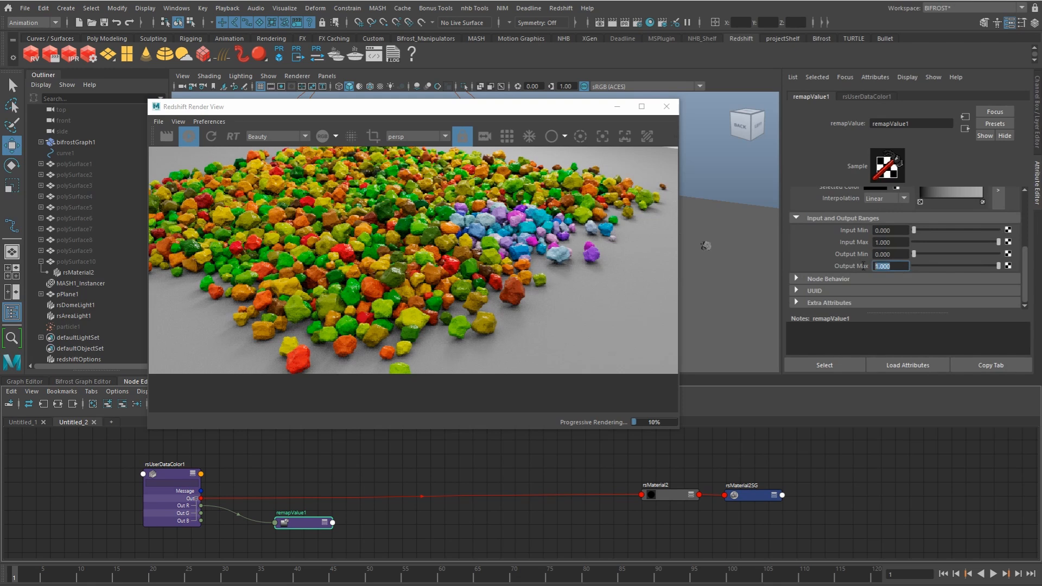
type("4")
key("Return")
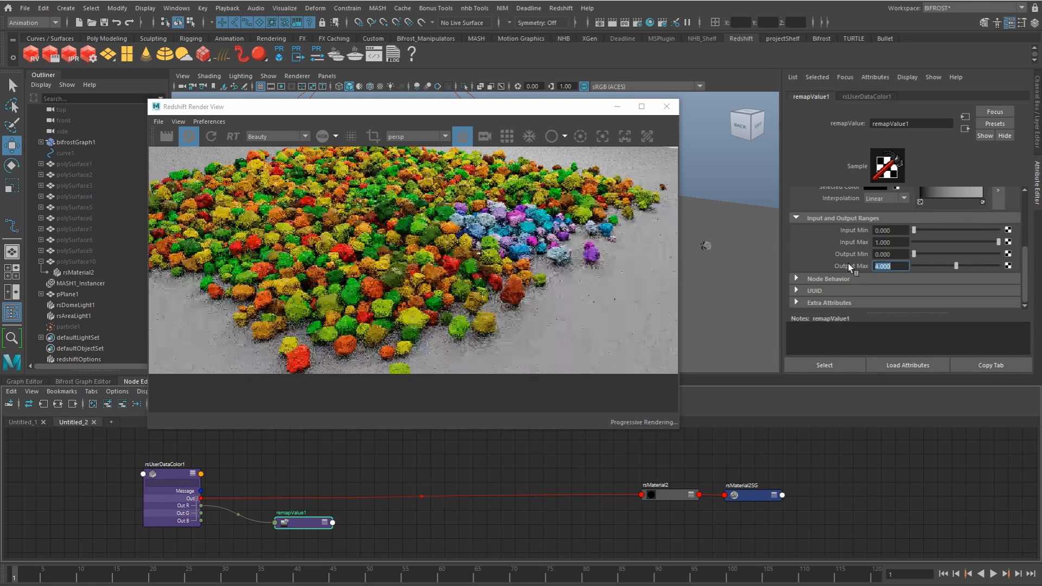
Step: Add a RedshiftShaderSwitch node and connect remapValue1's output to its Shader Selector
middle_click_drag(334, 525, 347, 505)
left_click(388, 512)
key("Tab")
type("shadersw")
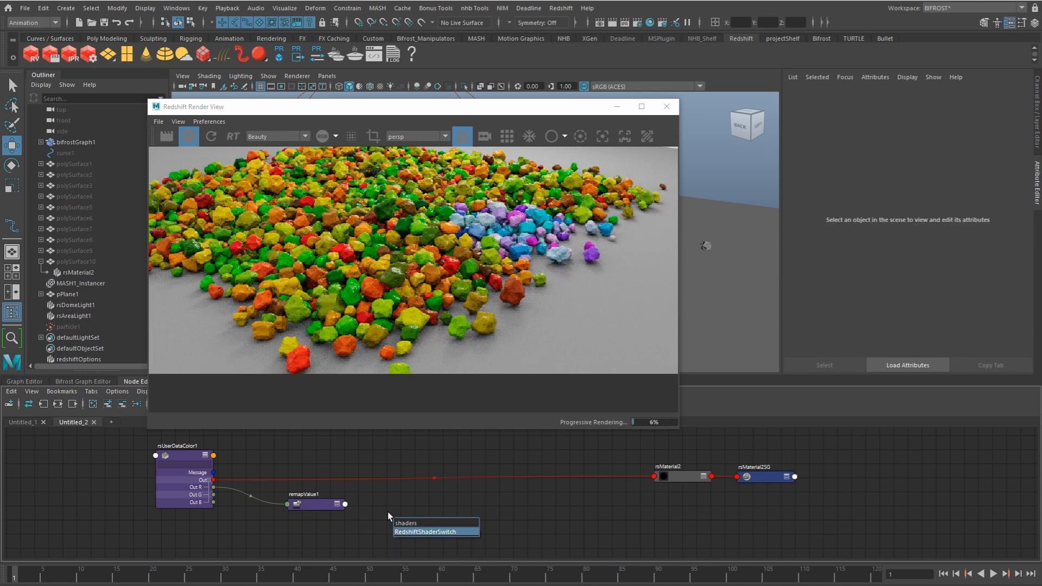
key("Return")
left_click_drag(345, 504, 392, 523)
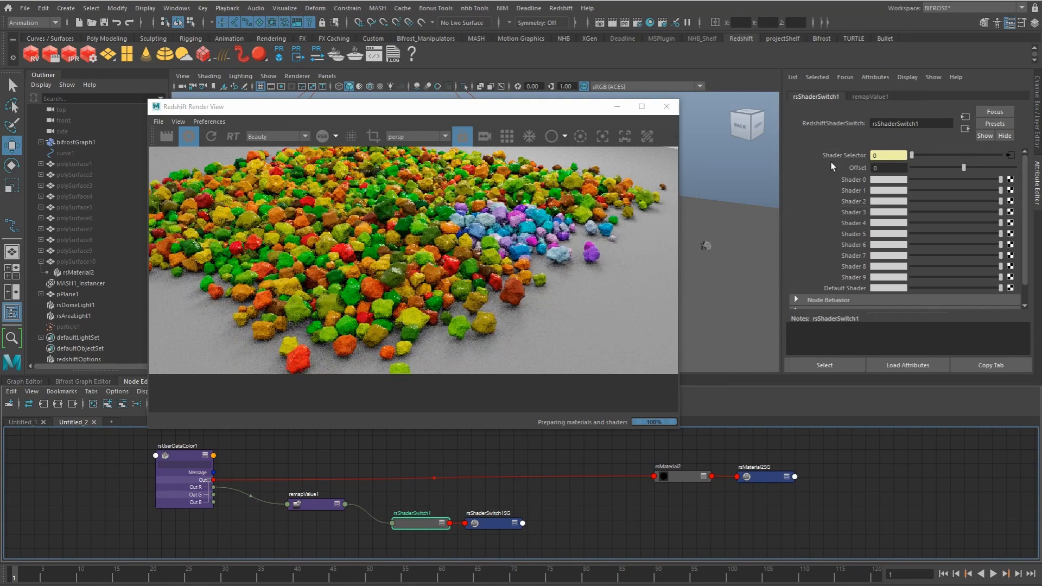
Step: Connect rsShaderSwitch1's output to the diffuse color of rsMaterial2 and delete the extra rsShaderSwitch1SG node
left_click_drag(491, 523, 506, 537)
left_click(669, 477)
left_click_drag(669, 472, 664, 472)
left_click(551, 514)
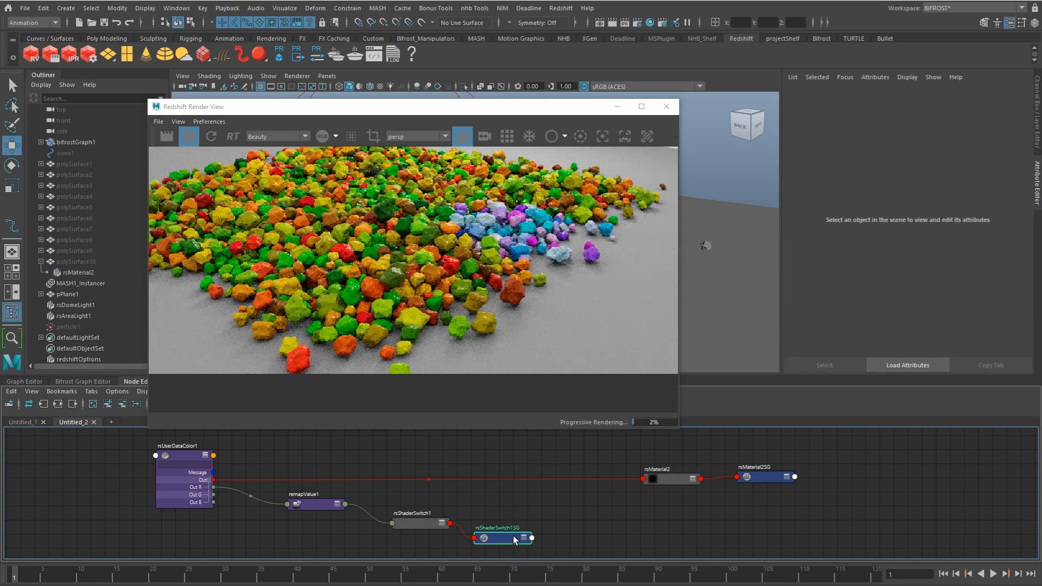
left_click_drag(512, 535, 558, 545)
left_click(669, 478)
middle_click_drag(564, 465, 890, 231)
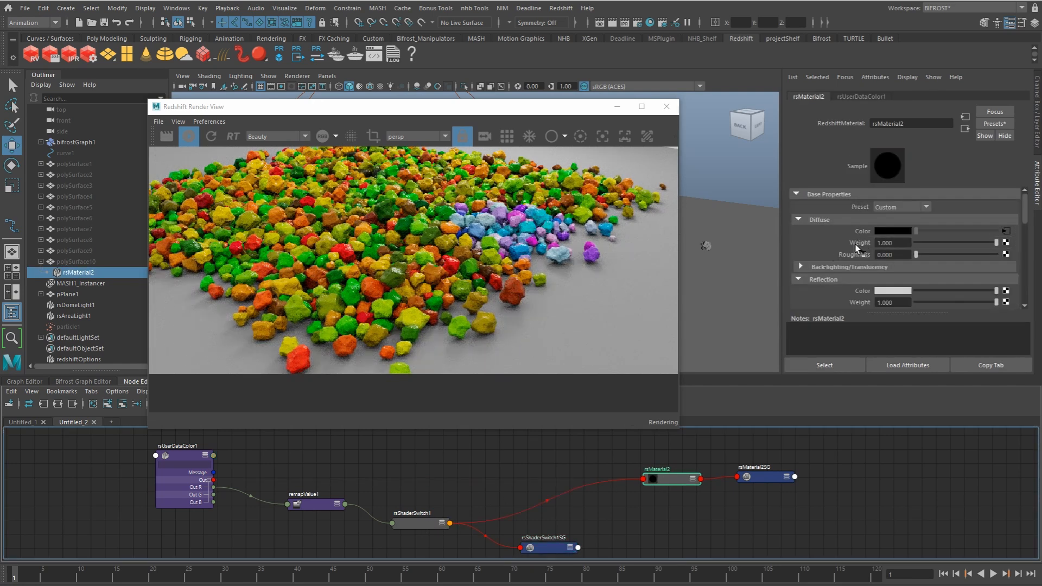
left_click(549, 550)
key("Delete")
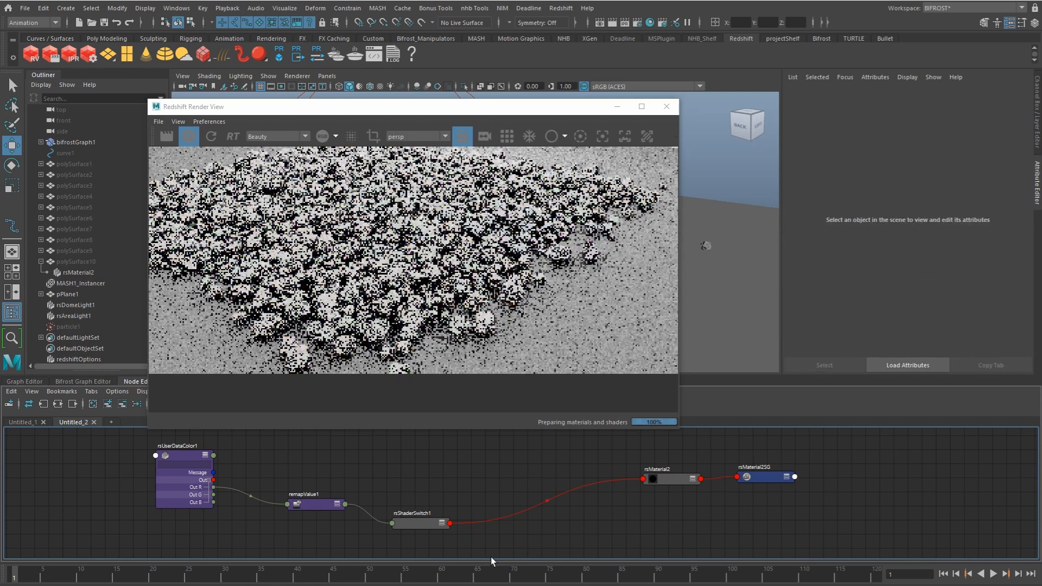
Step: Color Shader 0 through Shader 4 of rsShaderSwitch1 red, yellow, green, cyan and blue
left_click(421, 525)
left_click(888, 190)
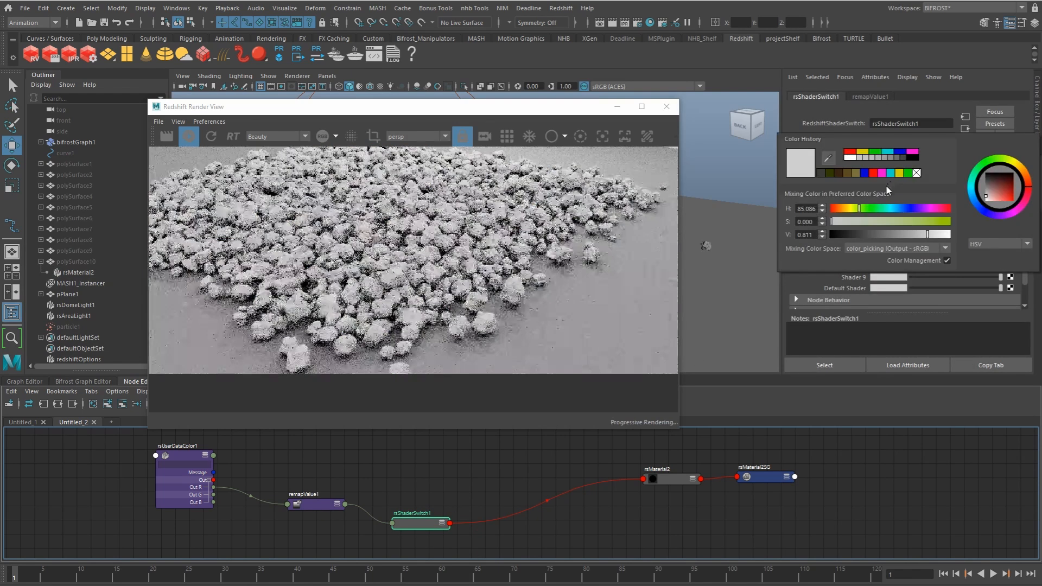
left_click(850, 152)
left_click(895, 195)
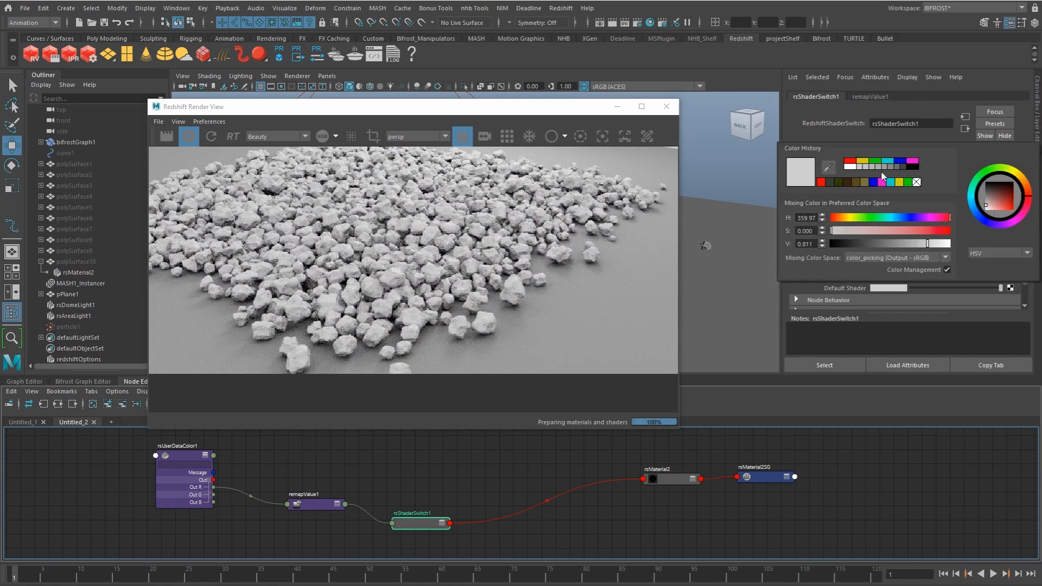
left_click(889, 184)
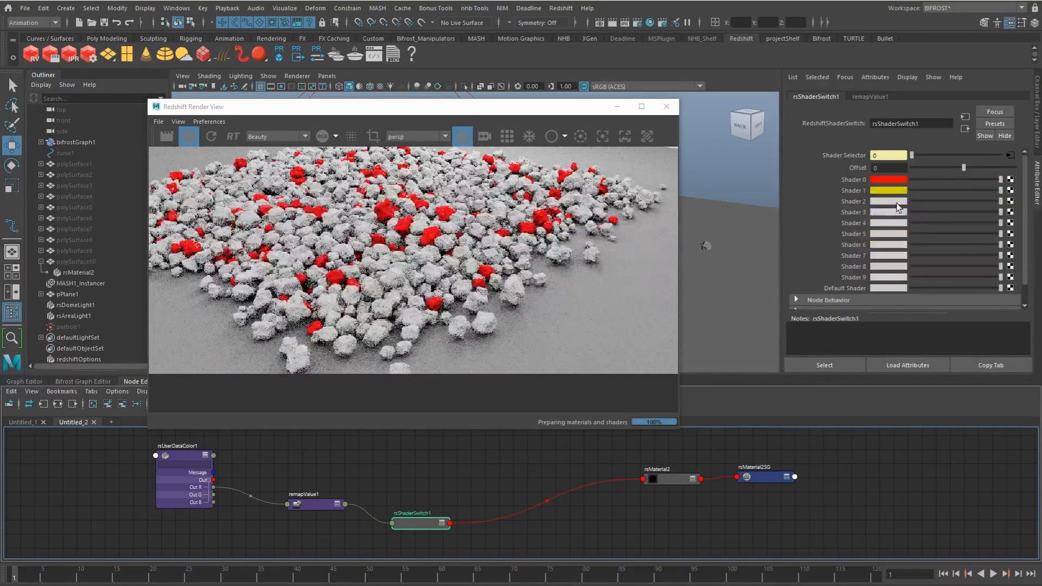
left_click(896, 201)
left_click(887, 181)
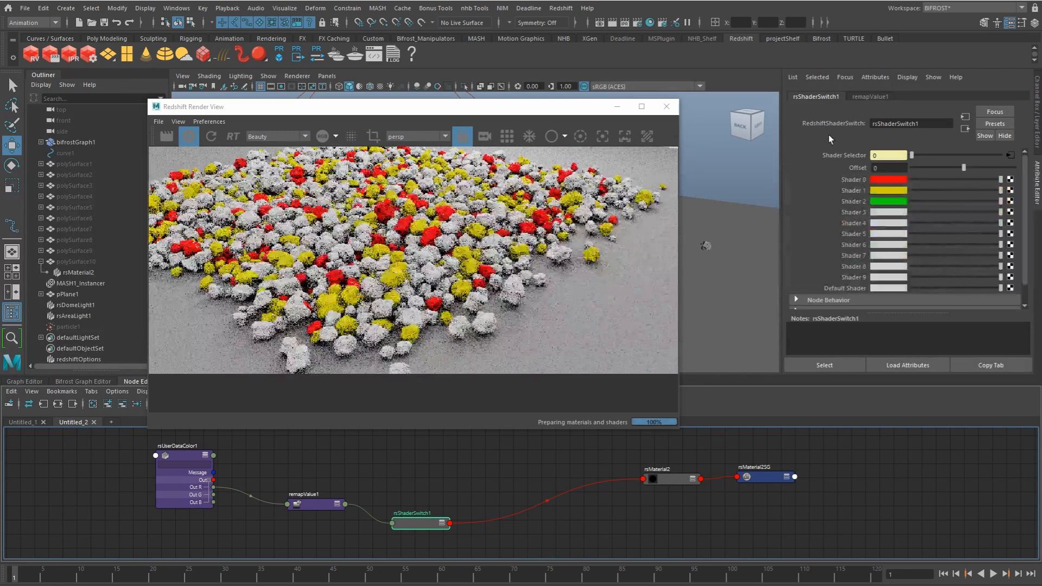
left_click(888, 212)
left_click(890, 184)
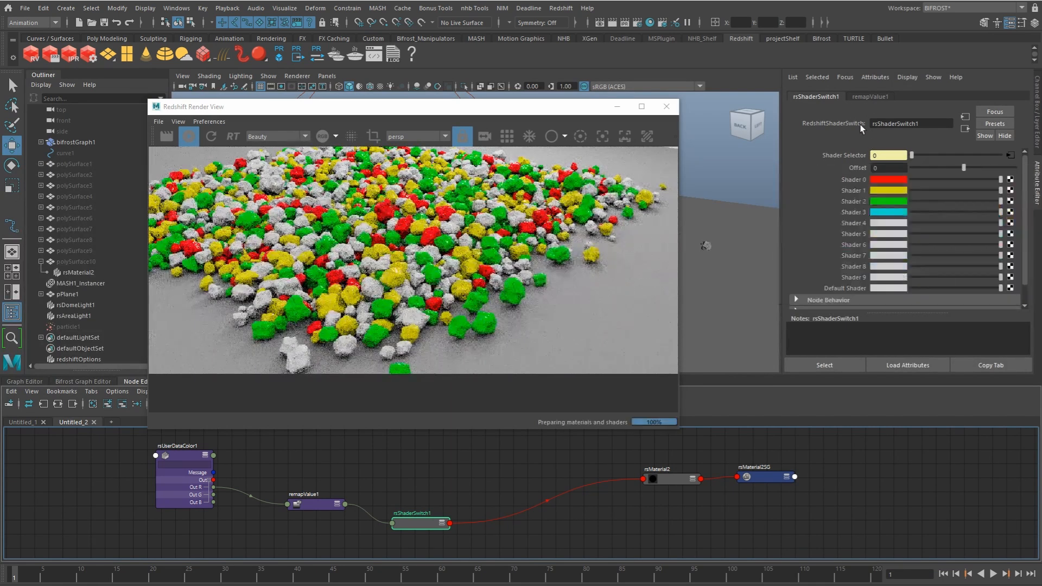
left_click(888, 223)
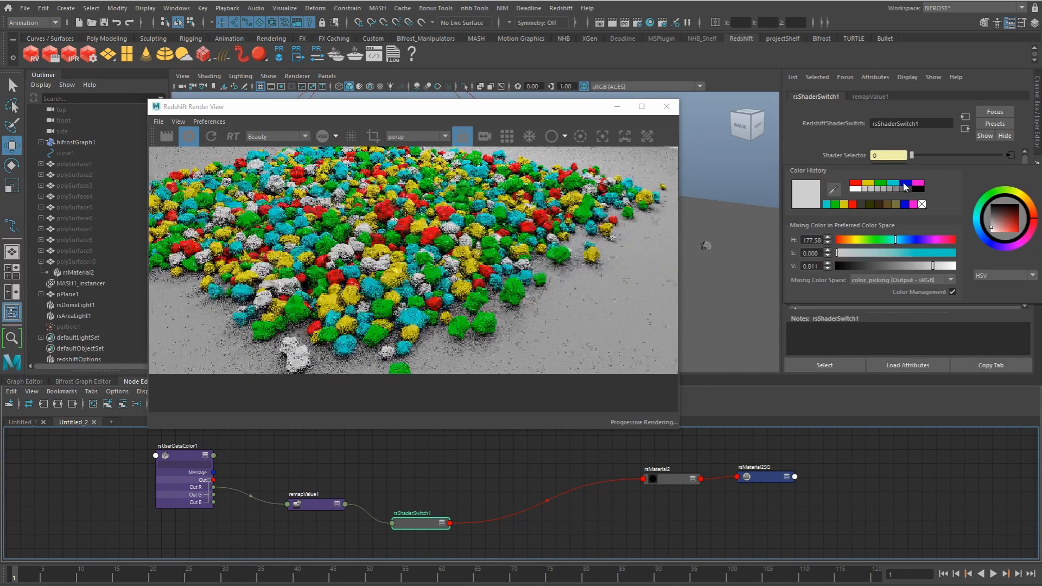
left_click(904, 186)
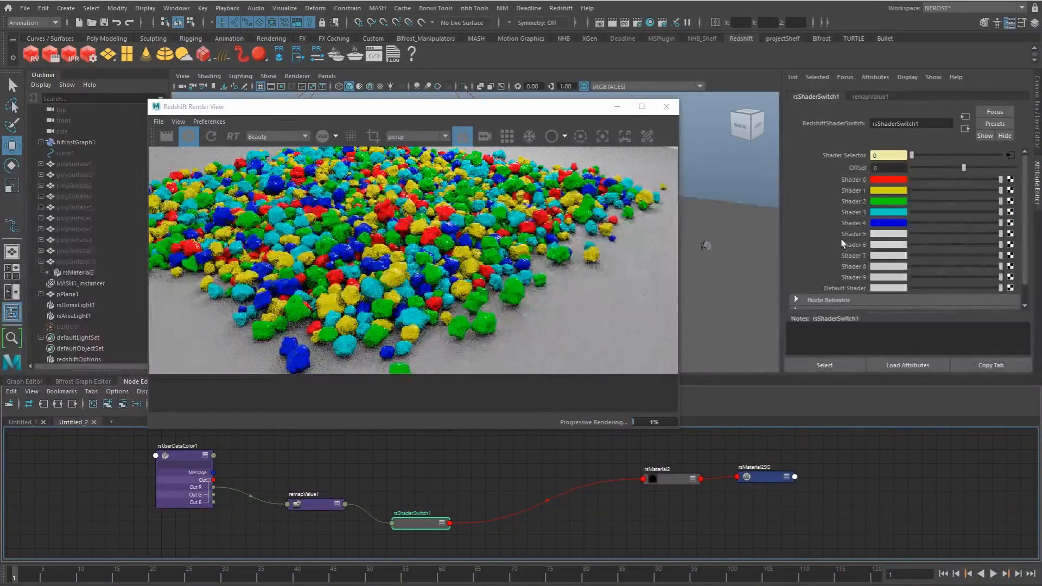
Step: Compare the output range of remapValue1 with the color slots of rsShaderSwitch1
left_click(329, 505)
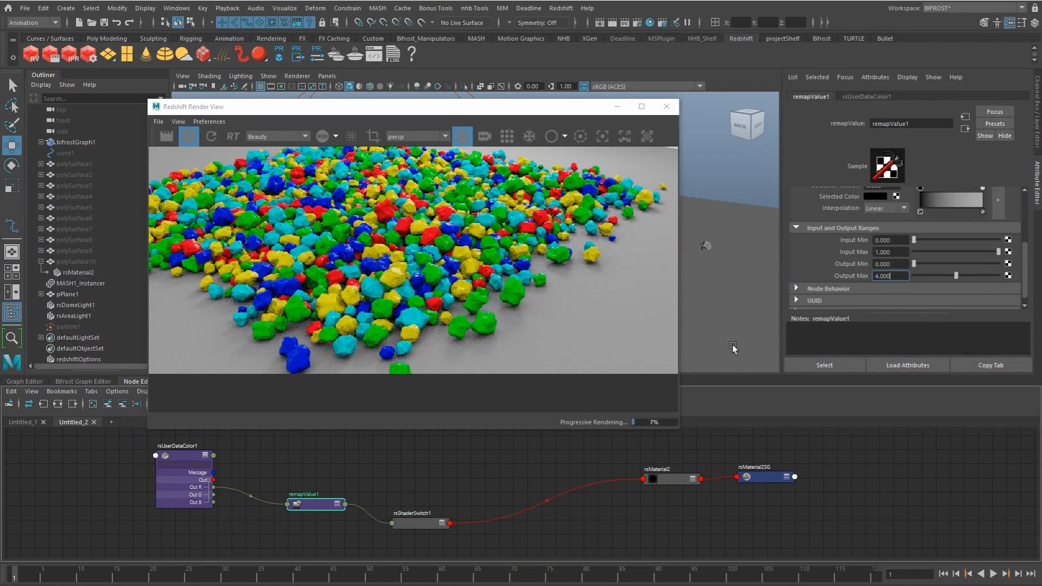
left_click(394, 525)
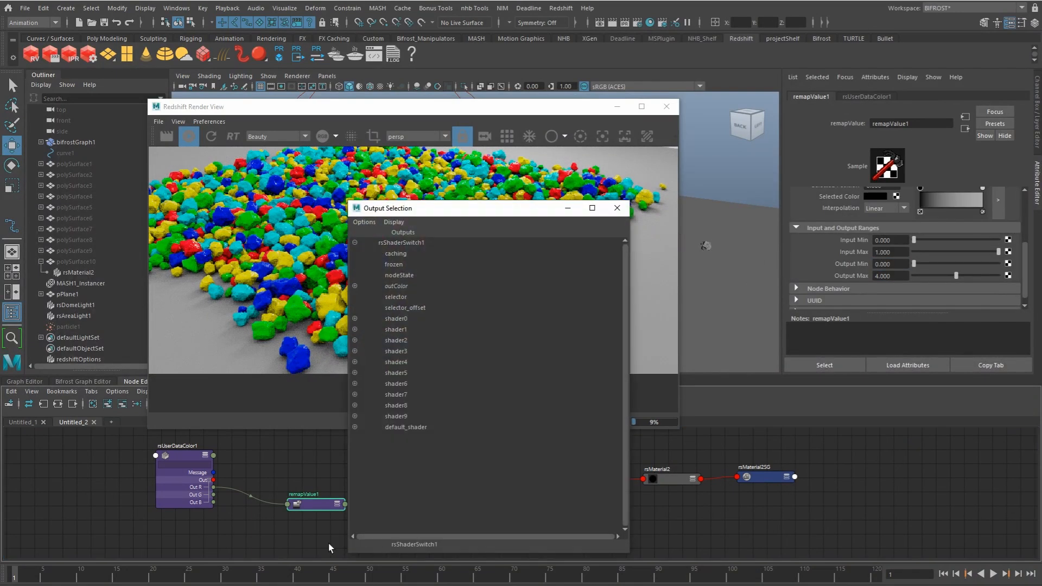
left_click(617, 208)
left_click(418, 524)
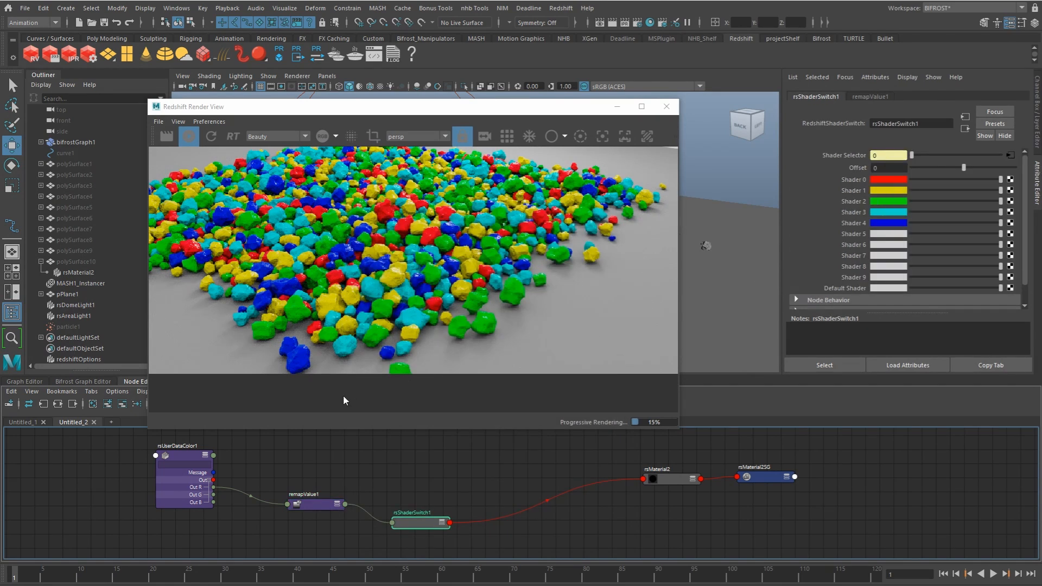
Step: Tighten the node layout, add a Redshift Jitter node and feed rsShaderSwitch1's output into its color input
left_click_drag(404, 526, 304, 510)
left_click_drag(387, 509, 366, 511)
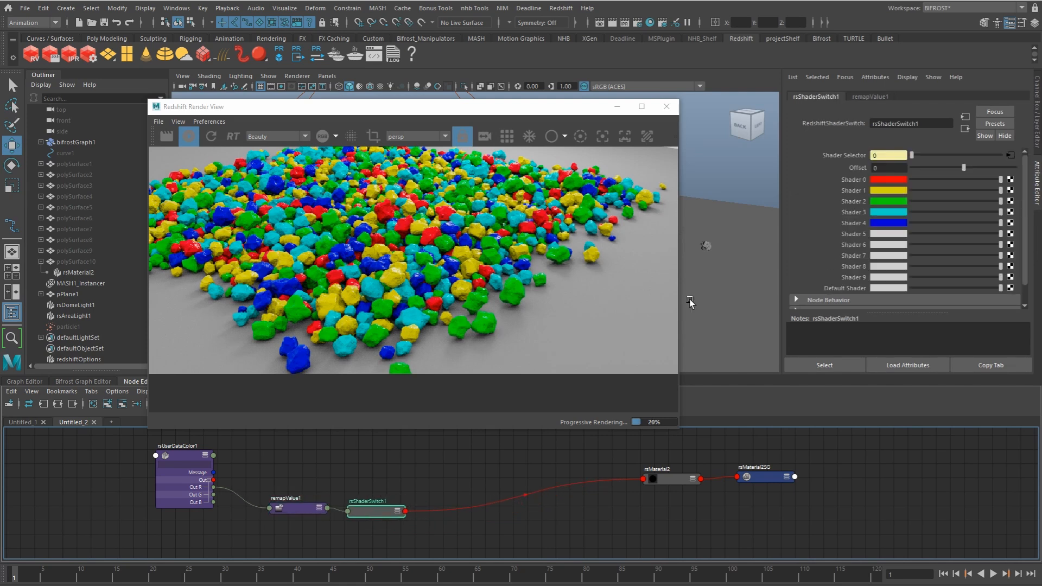
key("Tab")
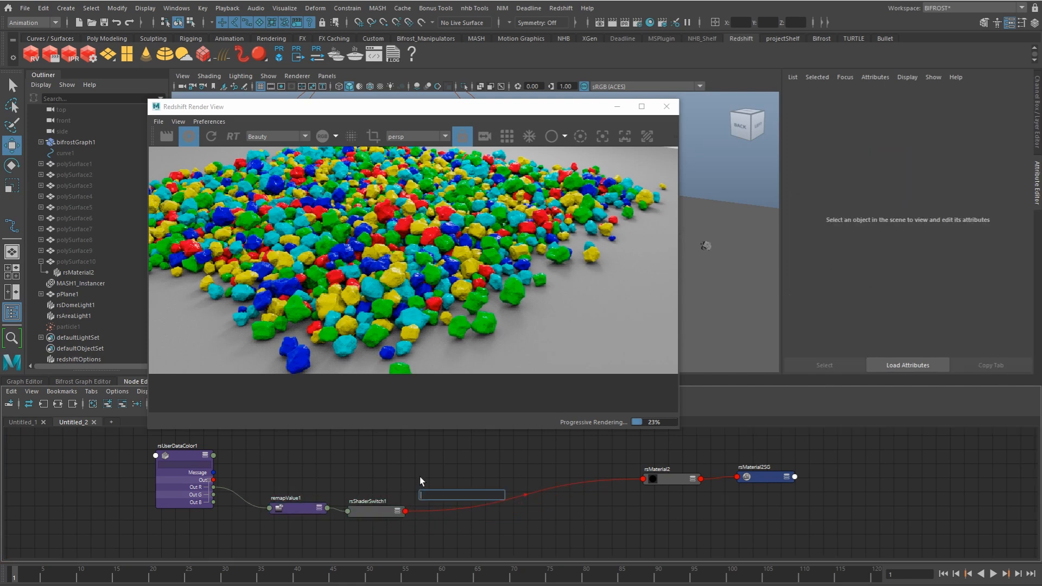
type("jitt")
key("Return")
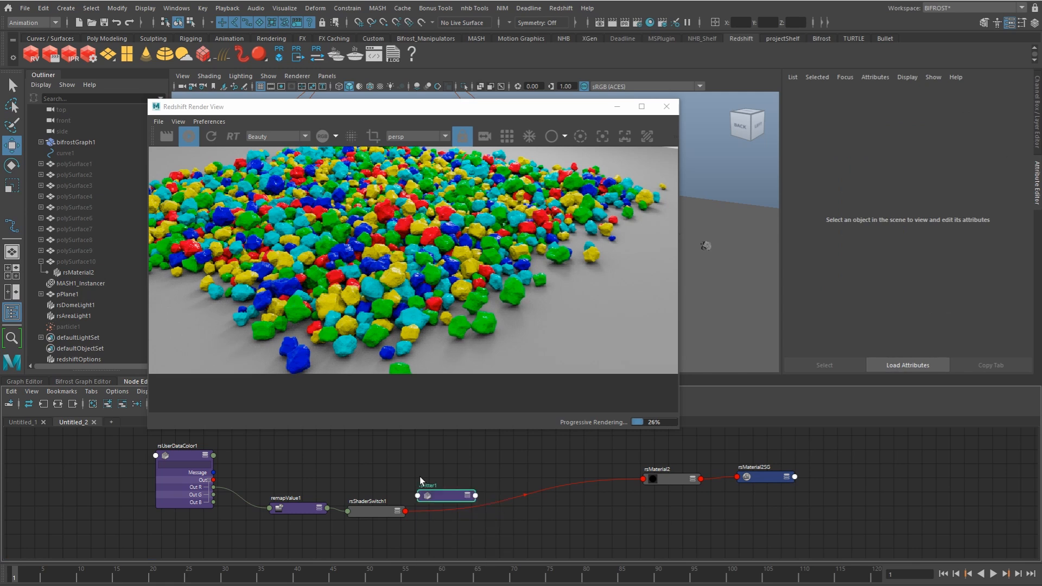
middle_click_drag(384, 509, 865, 258)
left_click_drag(444, 478, 451, 473)
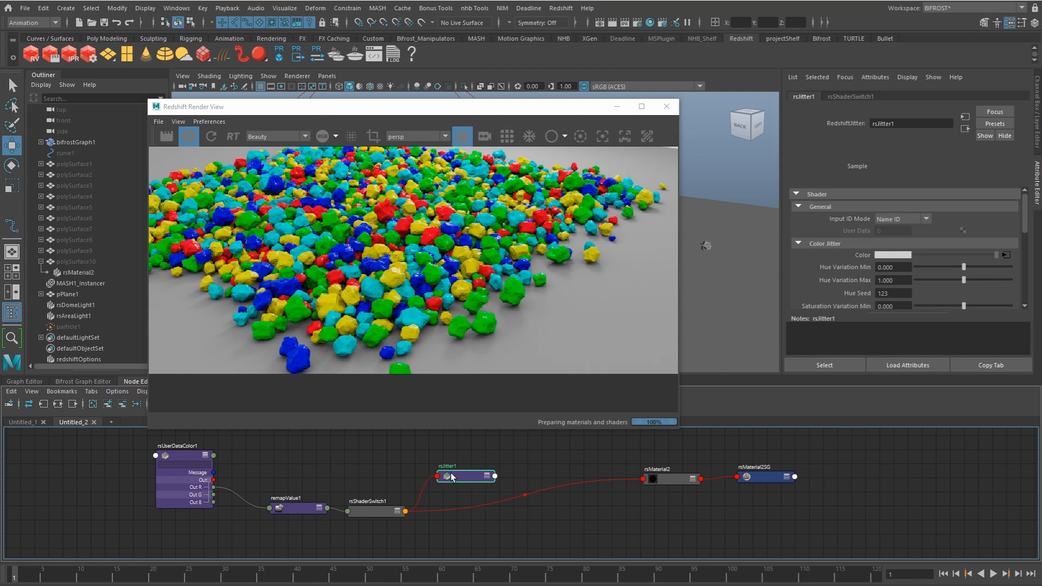
Step: Connect rsJitter1's Out Color to rsMaterial2's Diffuse Color and show only the jitter node's connected attributes
left_click(650, 478)
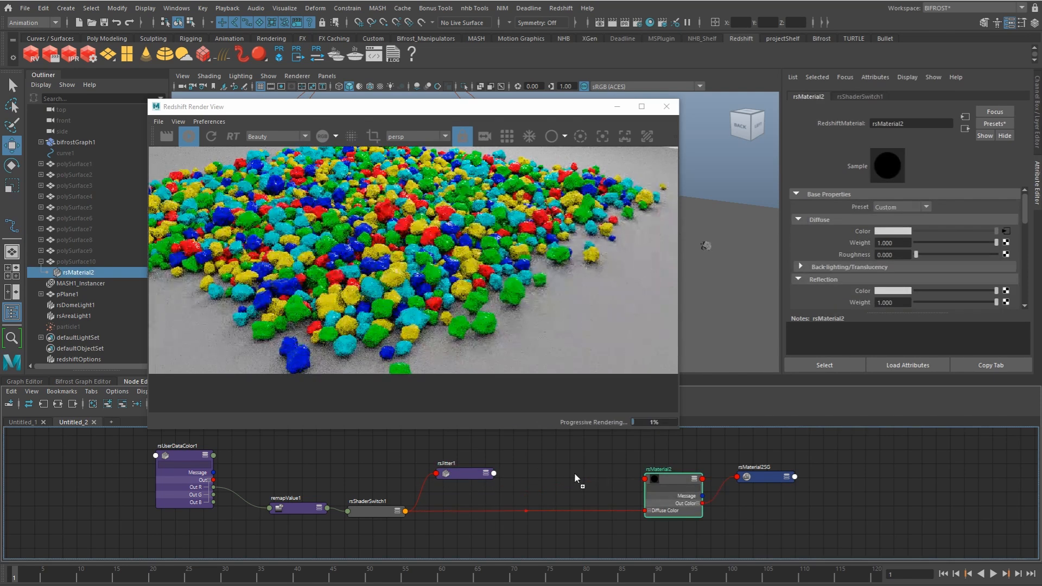
left_click(463, 473)
left_click_drag(493, 497, 644, 511)
key("2")
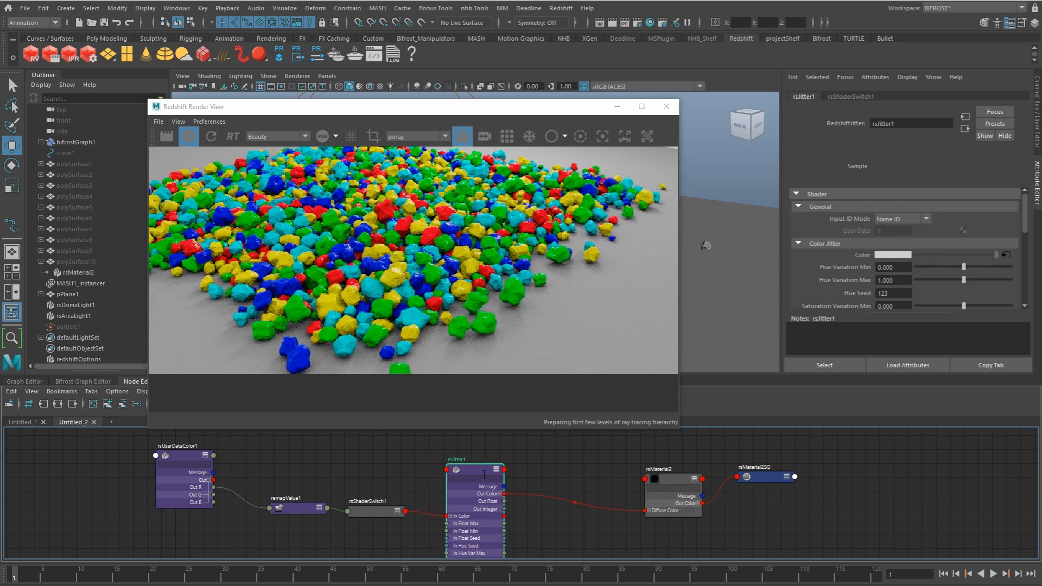
left_click_drag(465, 474, 476, 471)
Step: Set rsJitter1's Input ID Mode to UserData ID and shift remapValue1 aside in the node graph
left_click(901, 219)
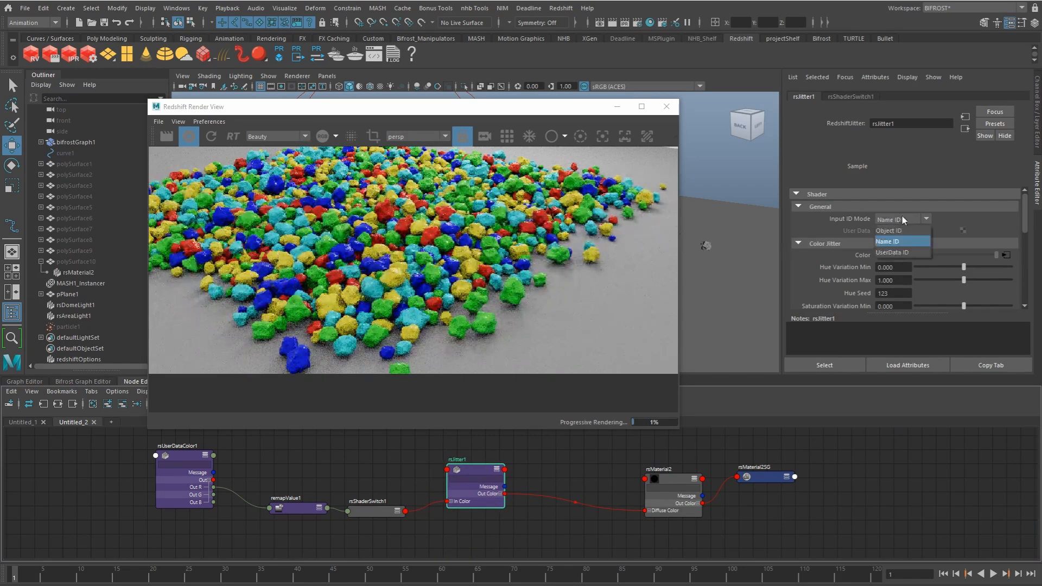
left_click(889, 253)
left_click_drag(294, 506, 283, 513)
Step: Add a second Remap Value node above remapValue1 in the node graph
left_click(283, 468)
key("Tab")
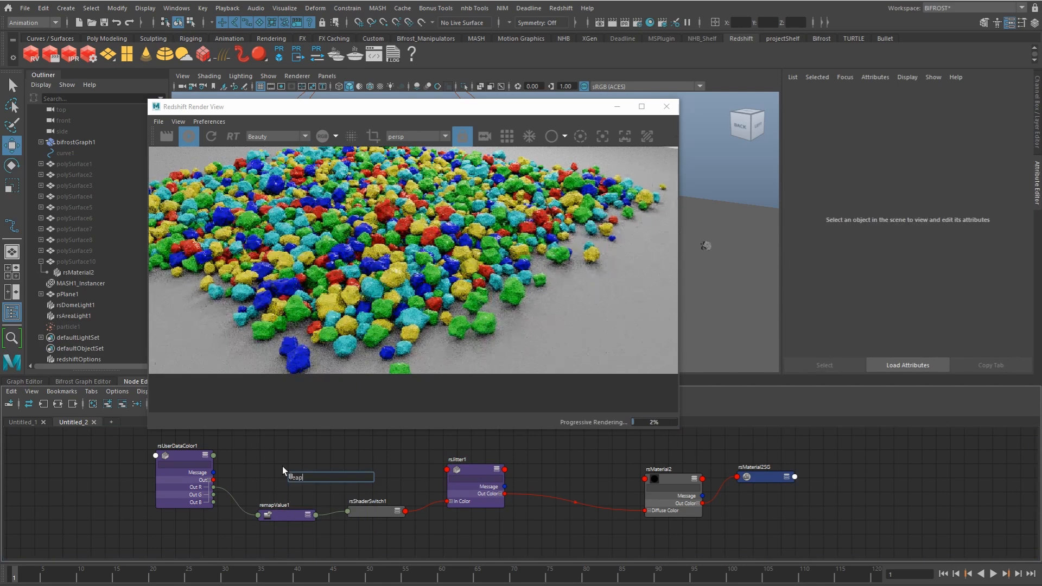
type("rea")
key("BackSpace")
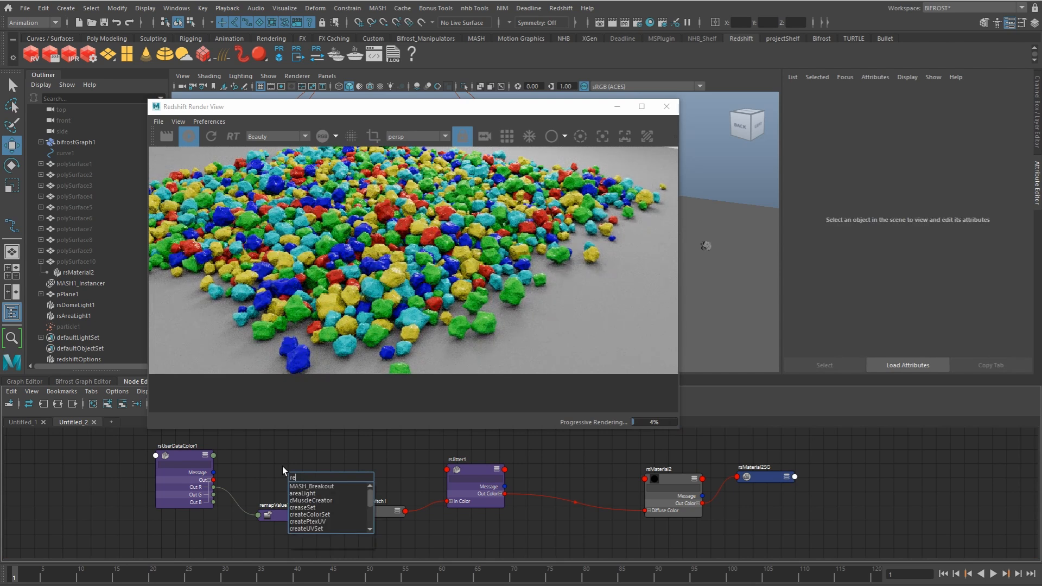
type("map")
key("Down")
key("Down")
key("Down")
key("Return")
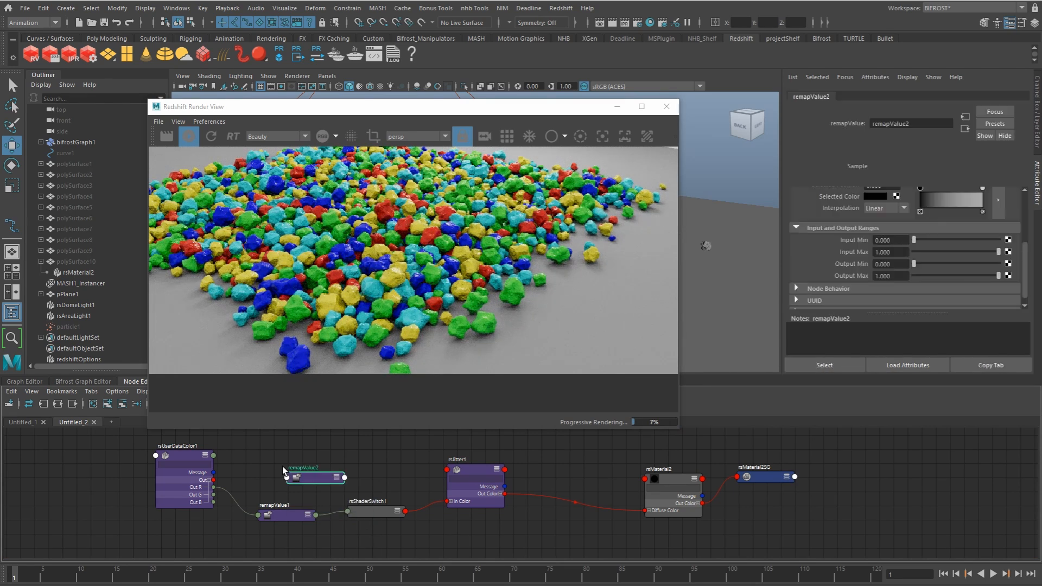
Step: Connect rsUserDataColor1's Out R to remapValue2's Input Value and set remapValue2's Output Max to 2000
left_click_drag(288, 476, 289, 477)
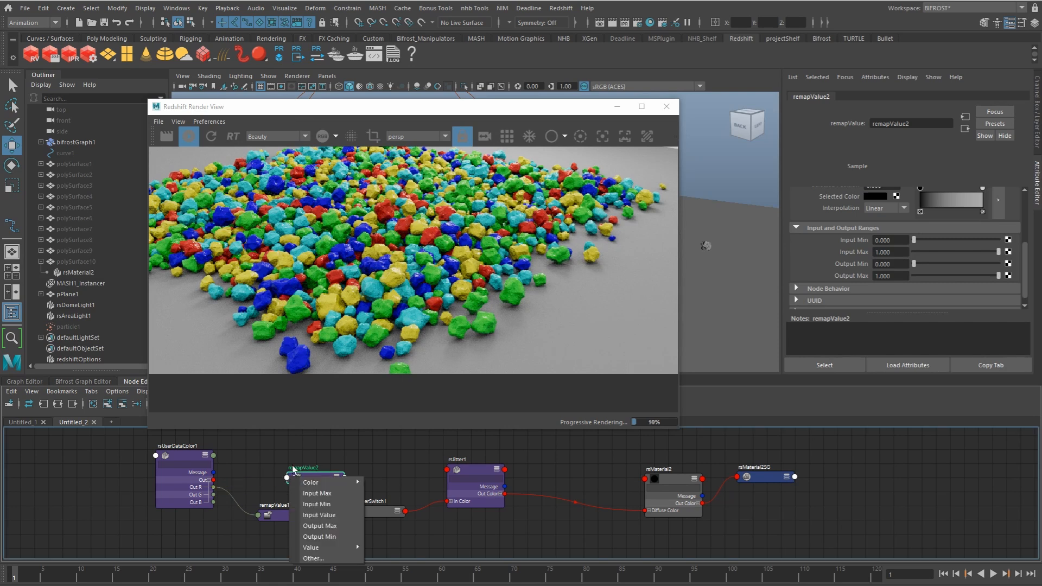
left_click(339, 526)
left_click(897, 277)
type("2000")
key("Return")
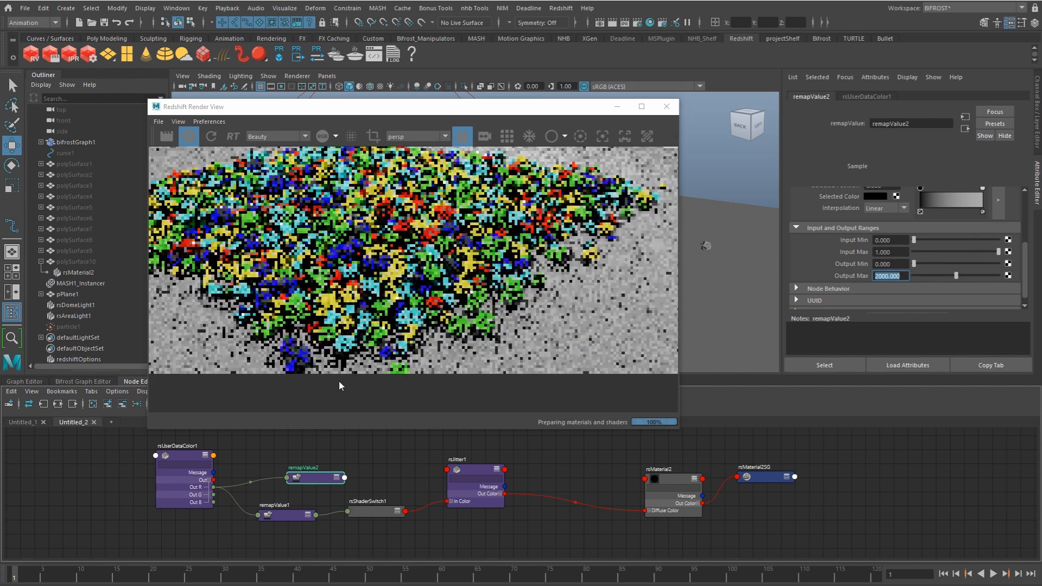
Step: Connect remapValue2's Out Value to rsJitter1's In User Data and check the jitter node's User Data attribute
key("3")
left_click_drag(330, 480, 457, 472)
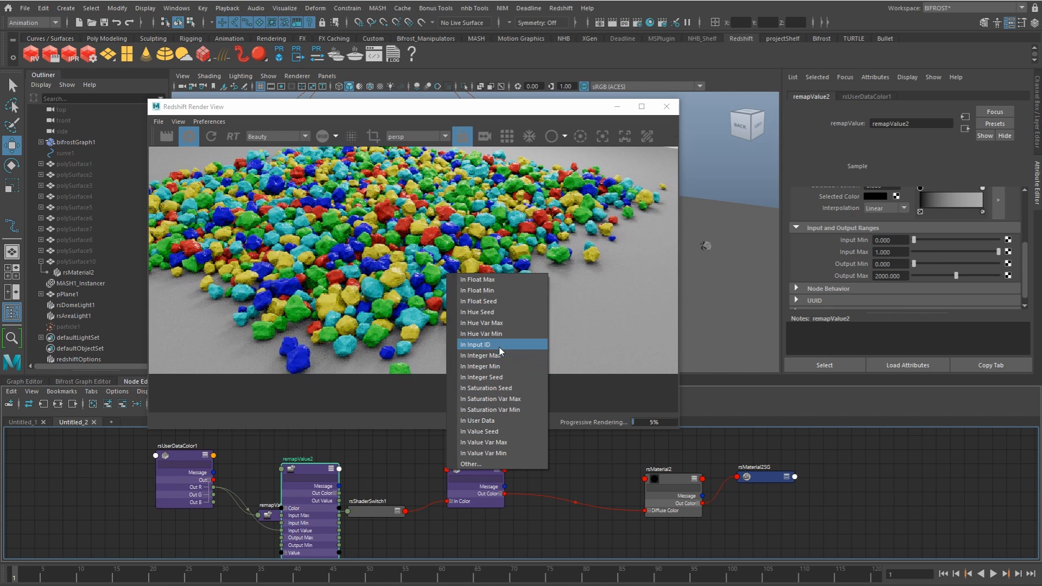
left_click(489, 421)
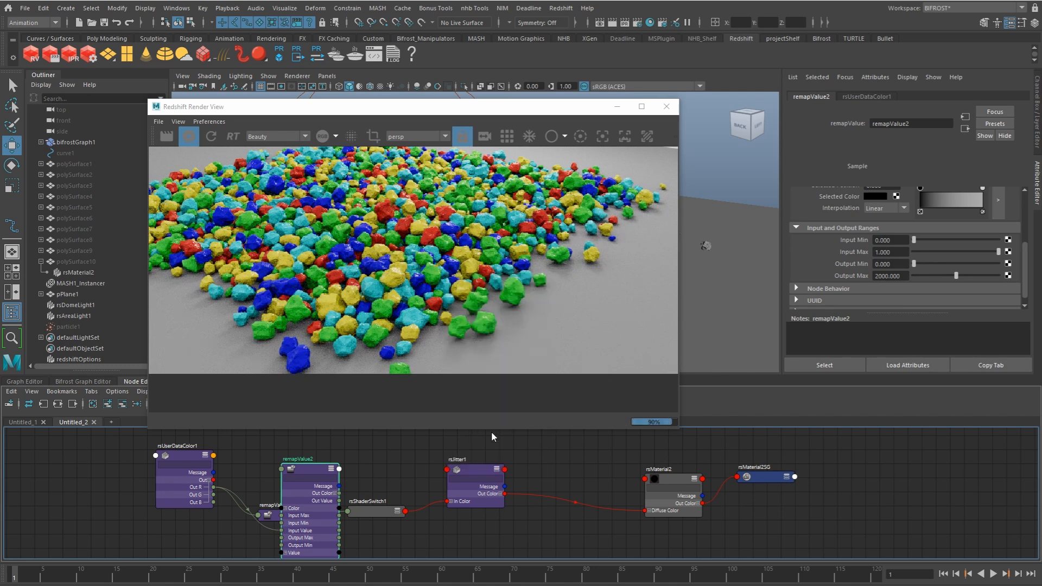
left_click(474, 473)
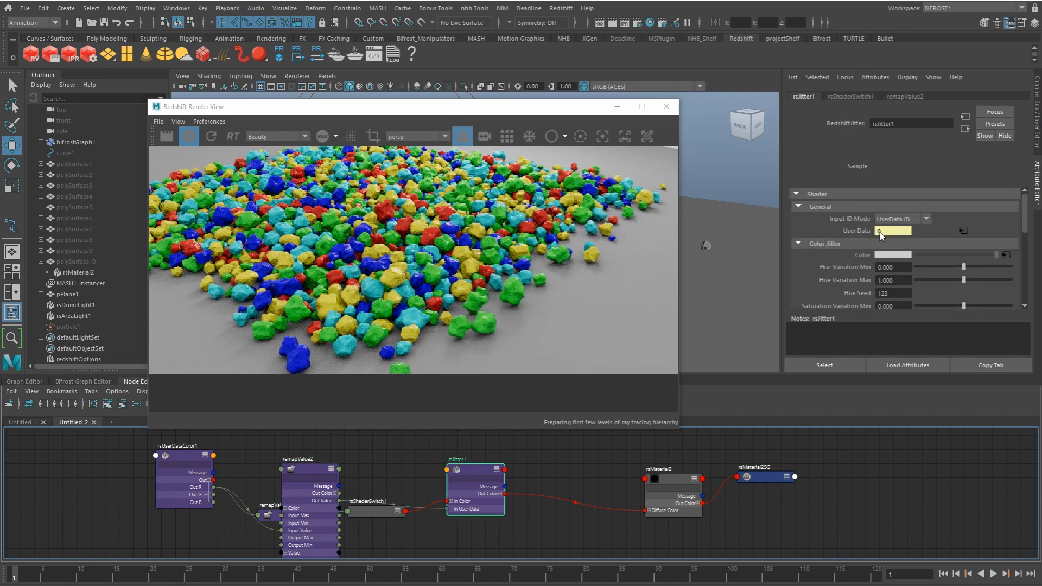
Step: Show only remapValue2's connected attributes and move remapValue2 and rsJitter1 higher to untangle the graph
left_click(326, 475)
key("2")
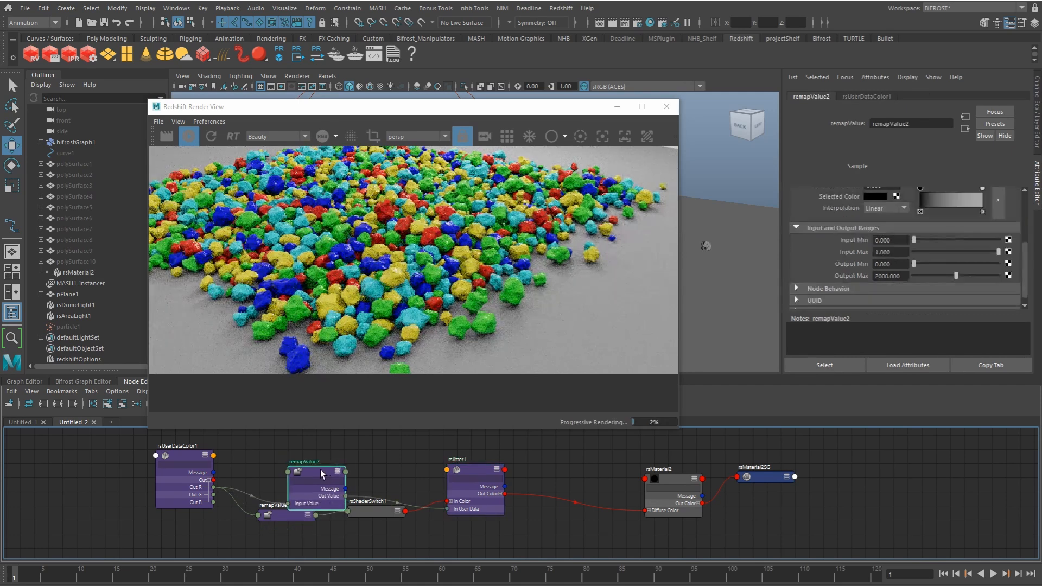
left_click_drag(321, 474, 342, 445)
mouse_move(1025, 247)
left_mouse_down()
mouse_move(1027, 198)
mouse_move(1033, 246)
left_mouse_up()
left_click_drag(471, 468, 464, 447)
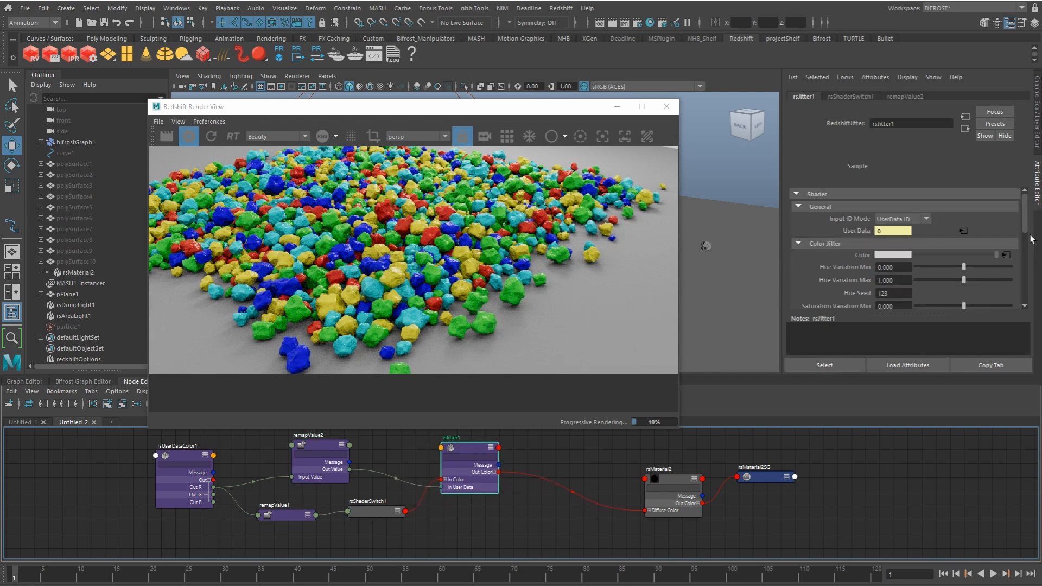
Step: Set rsJitter1's min and max variation to -33.488 and 33.488 for hue, -0.244 and 0.256 for saturation, and -0.105 and 0.209 for value
scroll(1026, 236, "down", 4)
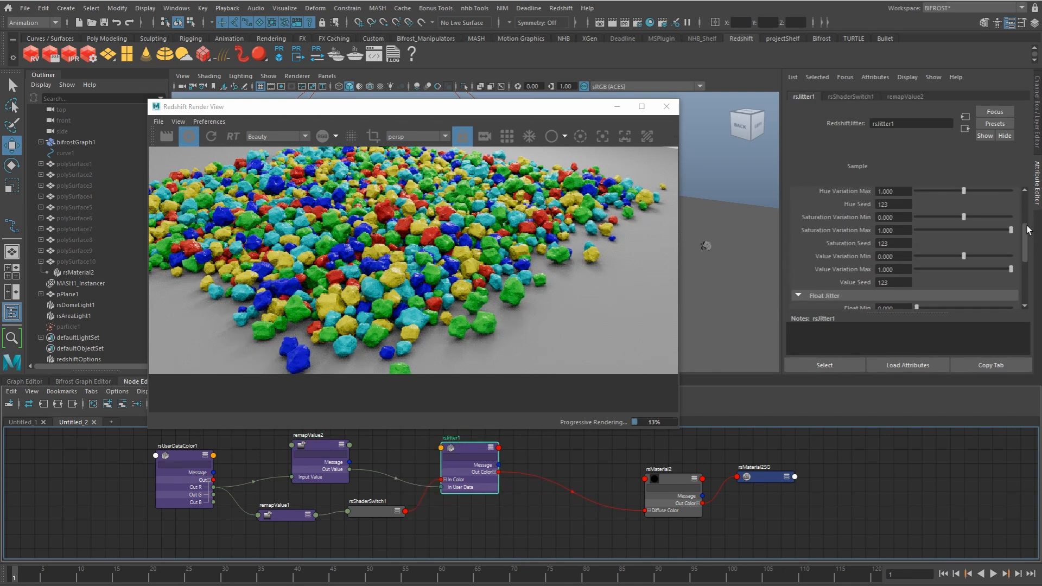
scroll(1020, 232, "up", 1)
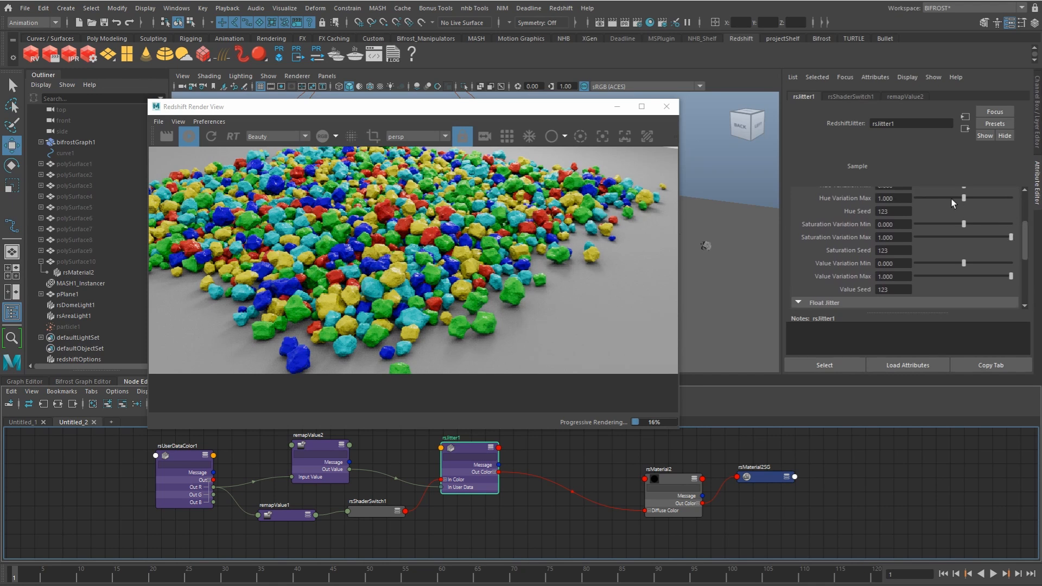
scroll(1026, 229, "up", 2)
left_click_drag(954, 212, 968, 223)
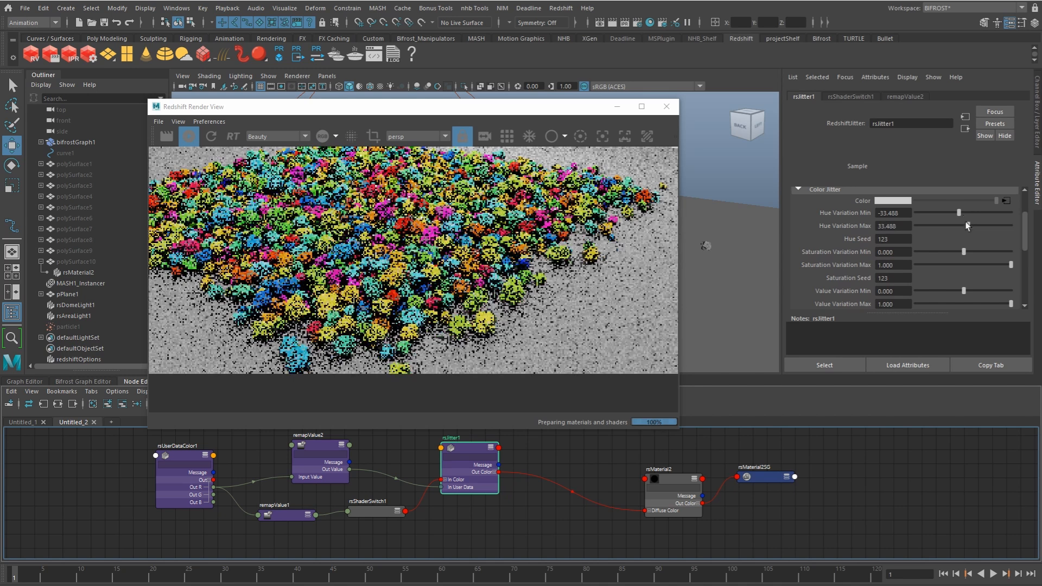
mouse_move(959, 250)
left_mouse_down()
mouse_move(950, 253)
mouse_move(974, 264)
mouse_move(954, 252)
left_mouse_up()
left_click_drag(956, 292, 972, 304)
left_click(958, 291)
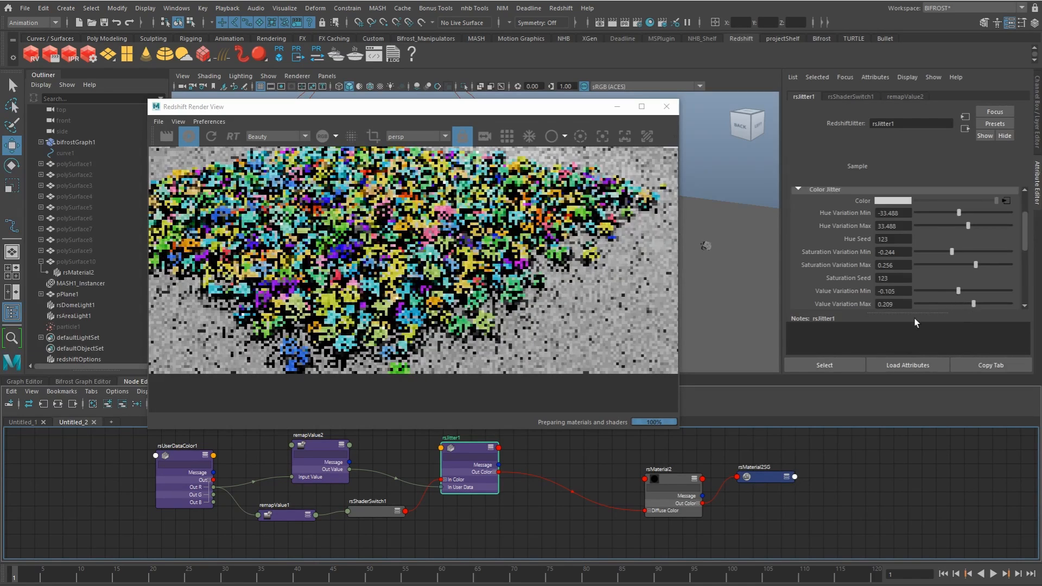
left_click(836, 474)
Step: Move the render view off the node graph and spread out rsMaterial2 and rsMaterial2SG to make room
left_click_drag(506, 117, 493, 99)
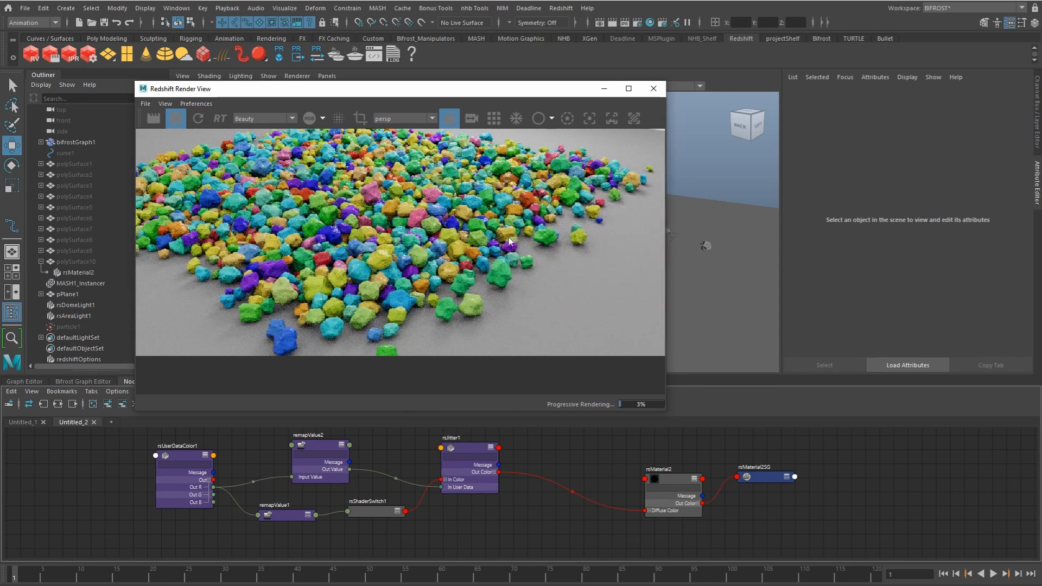
middle_click_drag(440, 474, 443, 495, "alt")
scroll(461, 499, "down", 1)
scroll(482, 488, "down", 2)
left_click_drag(681, 490, 785, 507)
left_click_drag(617, 488, 663, 491)
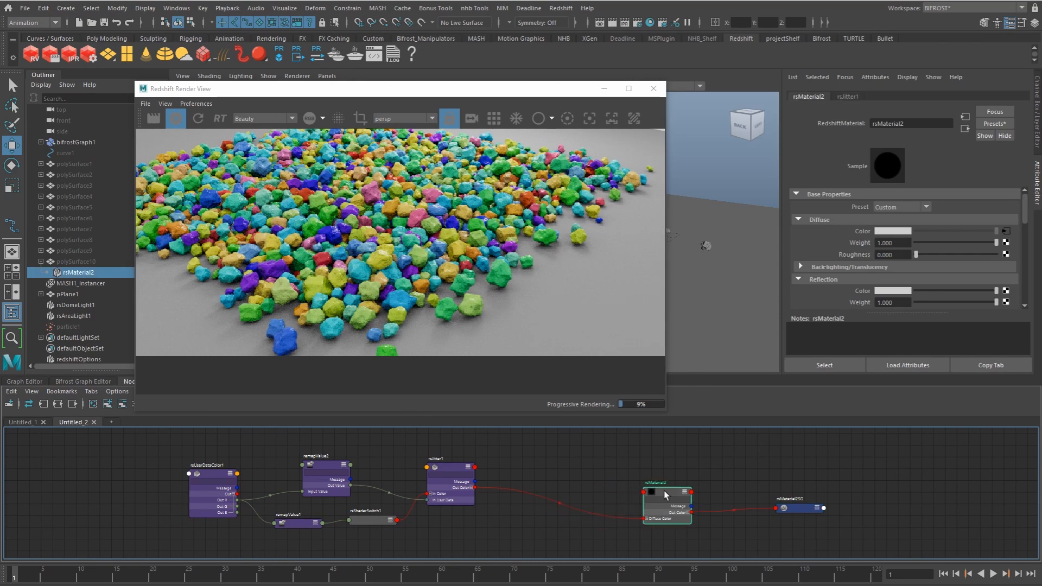
middle_click_drag(618, 486, 635, 461, "alt")
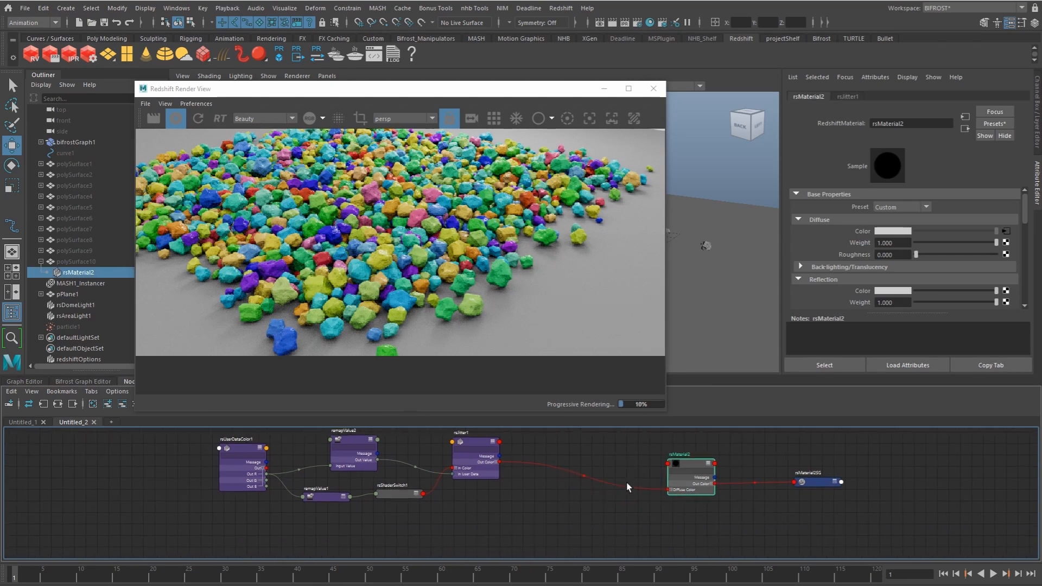
middle_click_drag(613, 510, 610, 508, "alt")
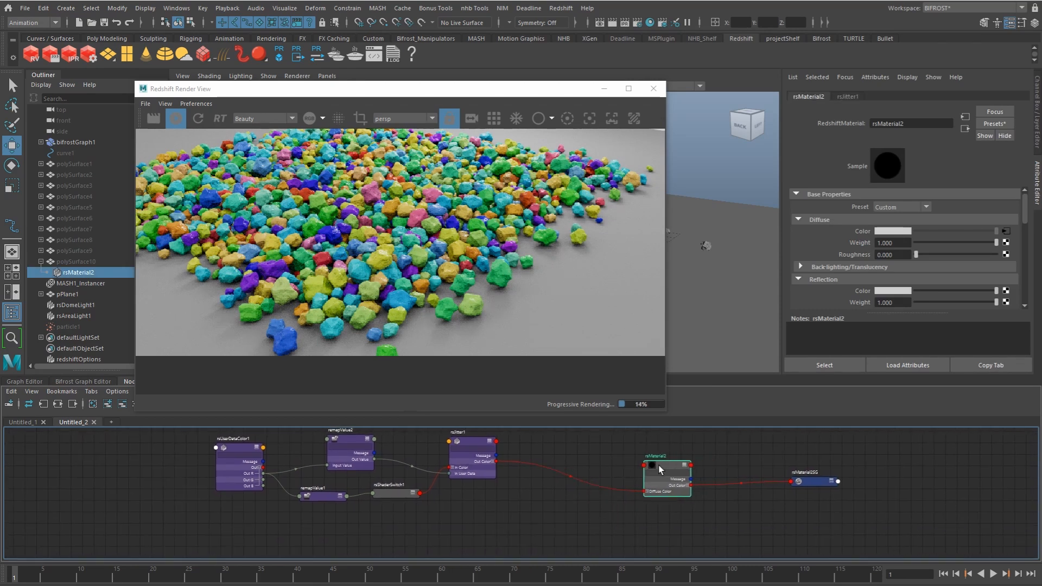
Step: Add a new Redshift Material node below rsMaterial2 and align the two material nodes
left_click(622, 512)
key("Tab")
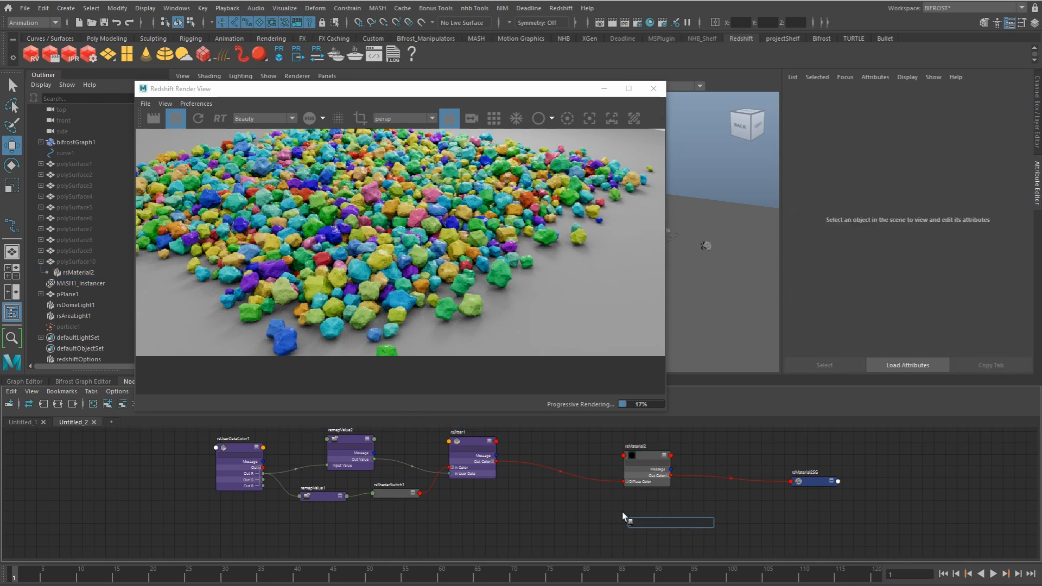
type("materi")
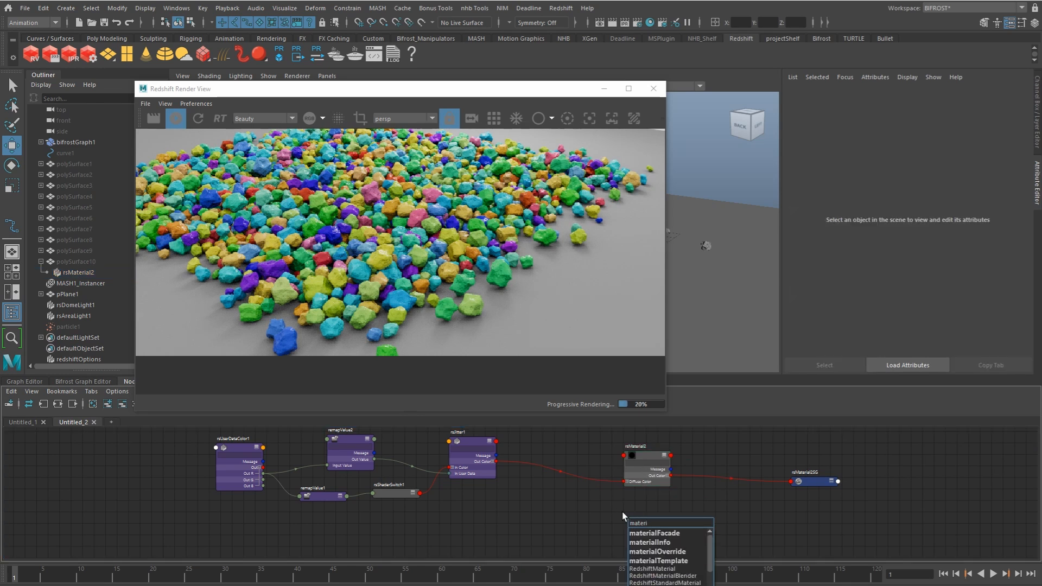
key("Down")
key("Down")
key("Down")
key("Down")
key("Down")
key("Return")
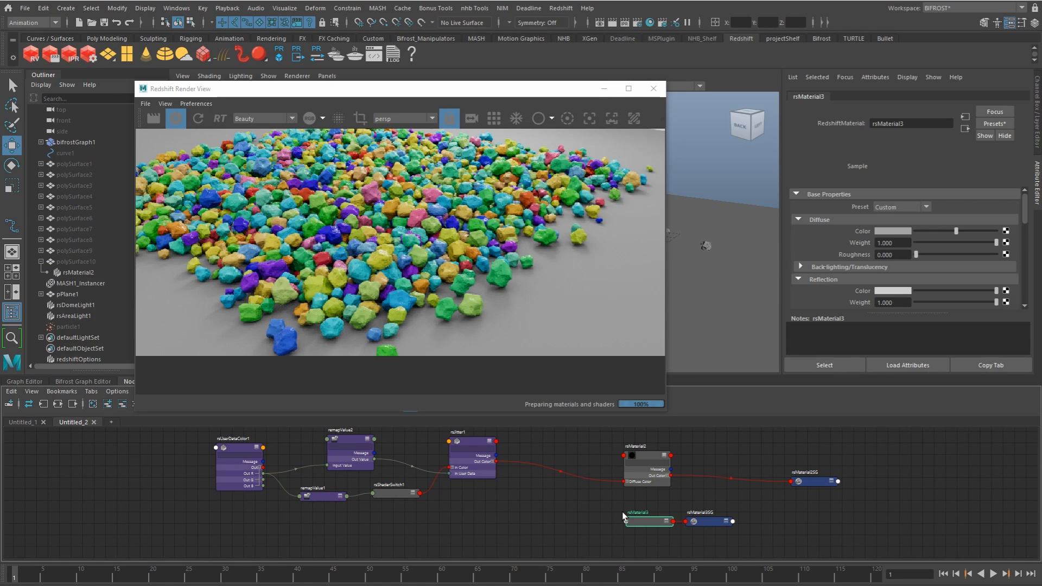
left_click_drag(646, 477, 643, 472)
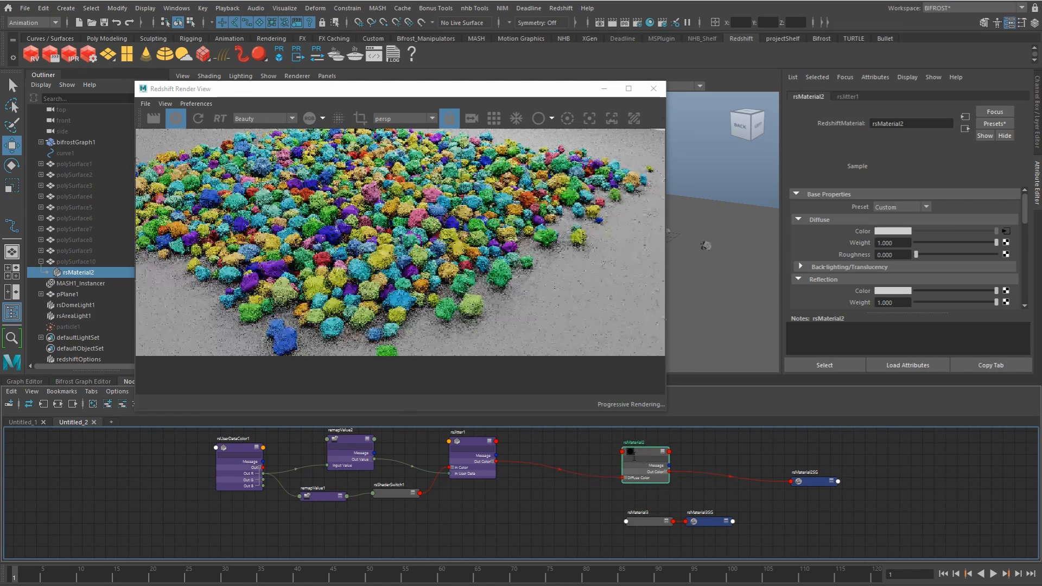
left_click_drag(648, 523, 643, 521)
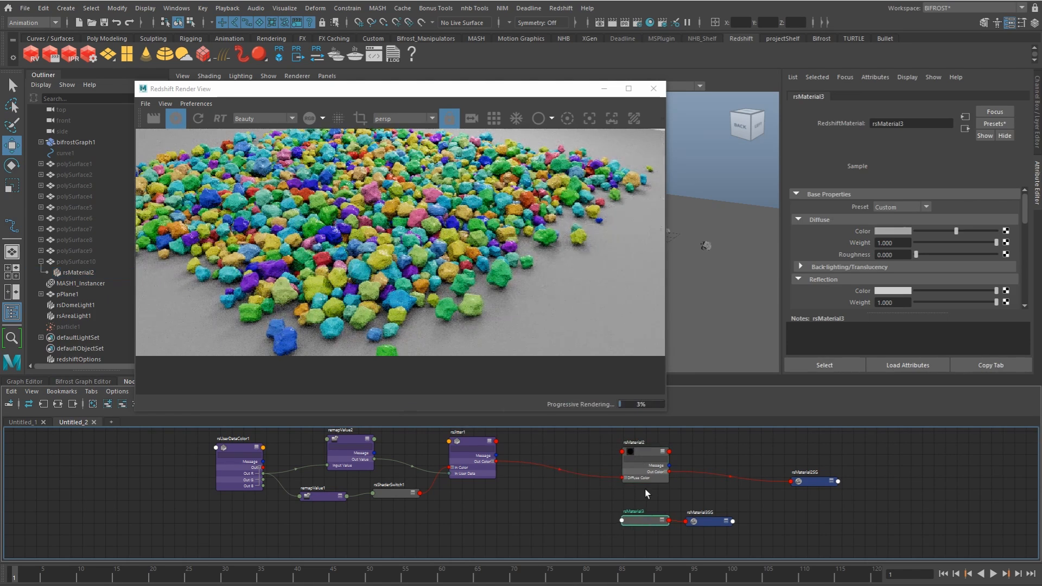
Step: Connect rsJitter1 to rsMaterial3's diffuse color and set its reflection weight to 0.459 and reflection roughness to 0.226
left_click_drag(496, 461, 615, 517)
middle_click_drag(487, 445, 879, 230)
left_click_drag(1027, 204, 952, 220)
left_click(934, 232)
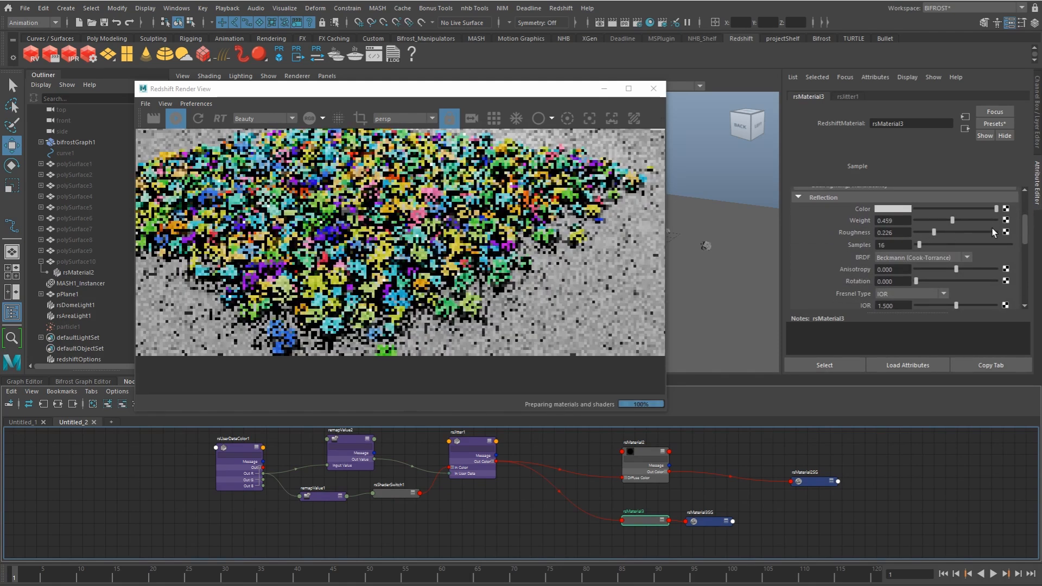
Step: Set rsMaterial3's refraction weight to 1 and connect rsJitter1 to its refraction color
left_click_drag(1025, 233, 1026, 266)
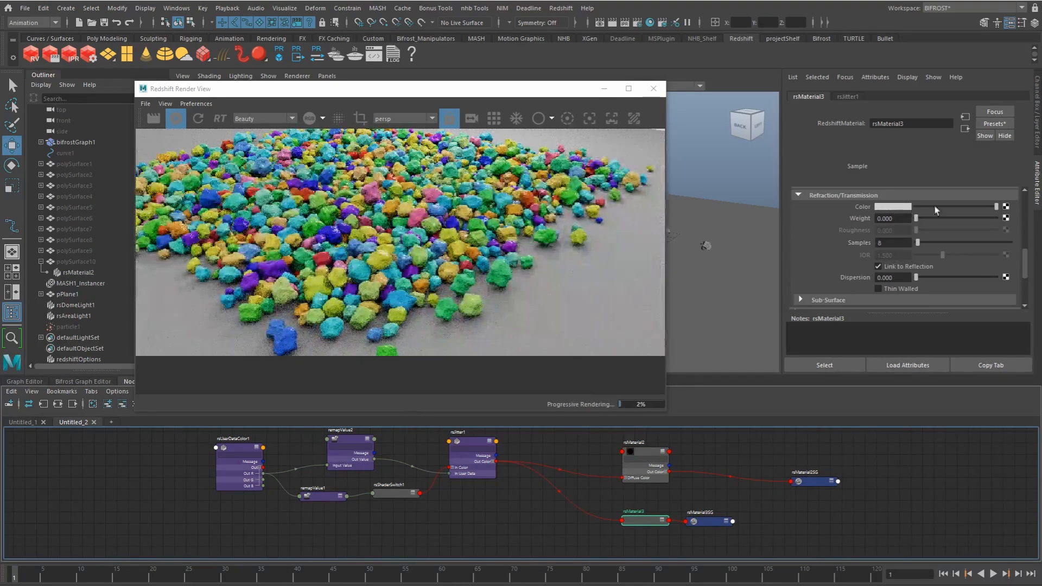
left_click_drag(918, 216, 1037, 222)
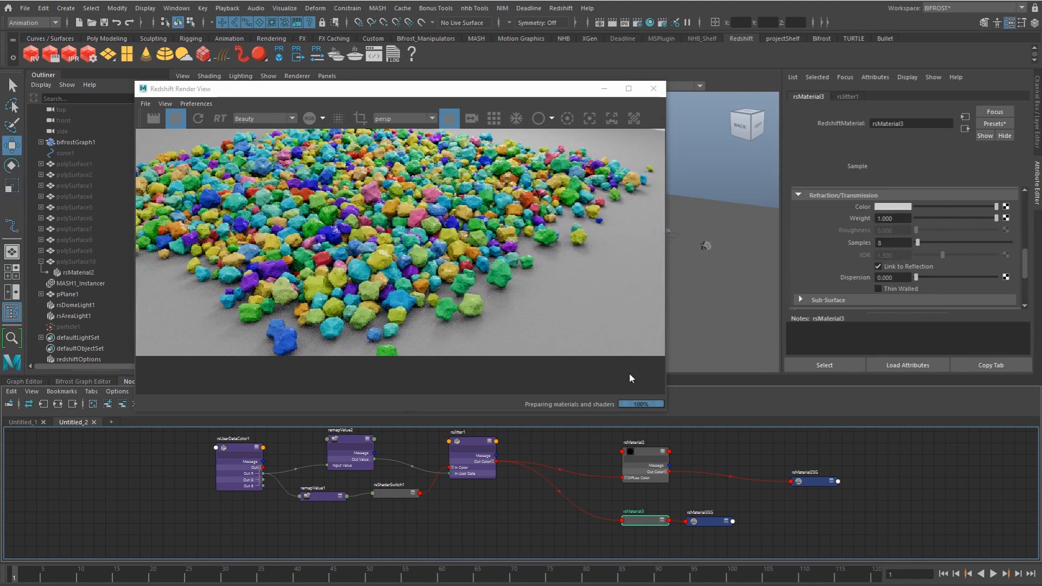
middle_click_drag(472, 442, 881, 209)
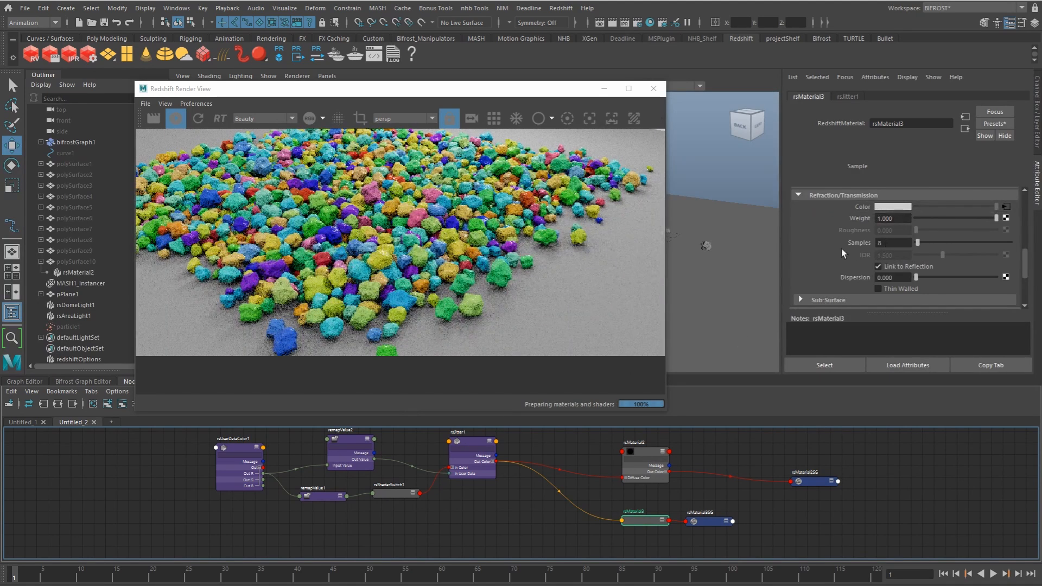
Step: Delete rsMaterial3's shading group and move rsMaterial3 closer to rsMaterial2
left_click_drag(713, 521, 769, 531)
key("Delete")
left_click_drag(644, 520, 642, 508)
Step: Add another Redshift Material node below rsMaterial3
left_click(630, 534)
key("Tab")
type("ma")
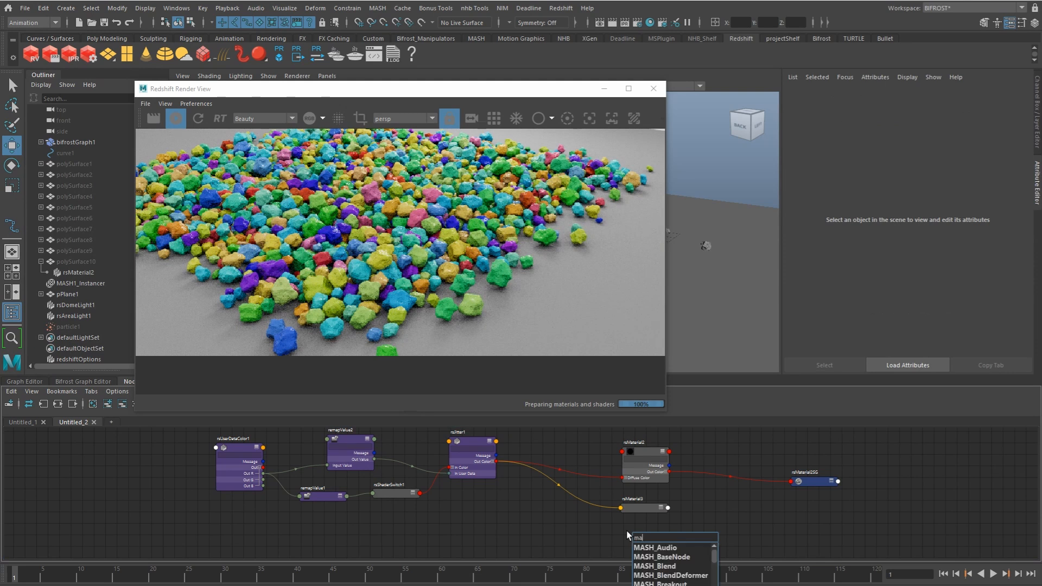
type("teri")
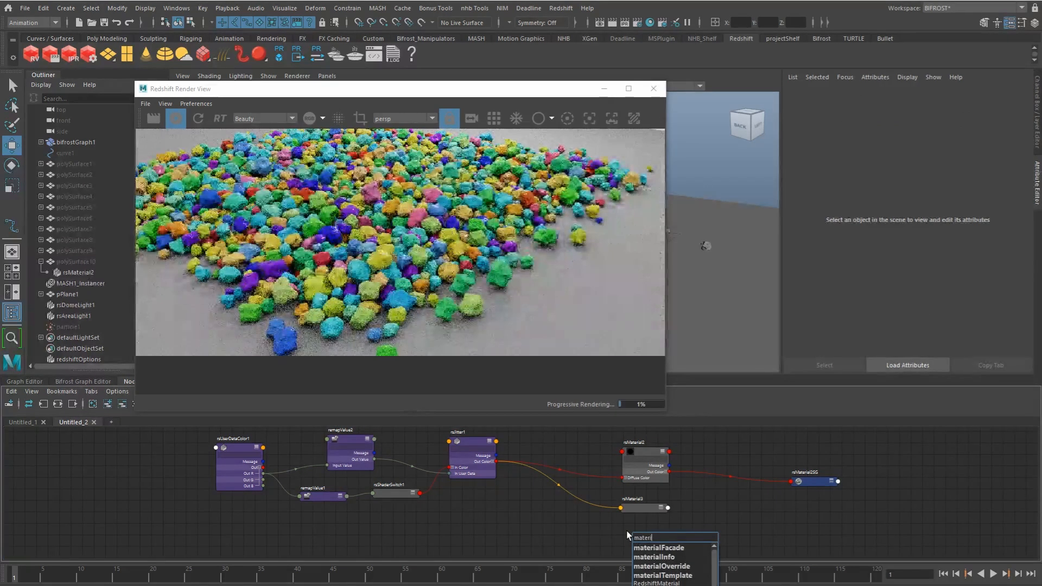
key("Down")
key("Down")
key("Down")
key("Down")
key("Down")
key("Return")
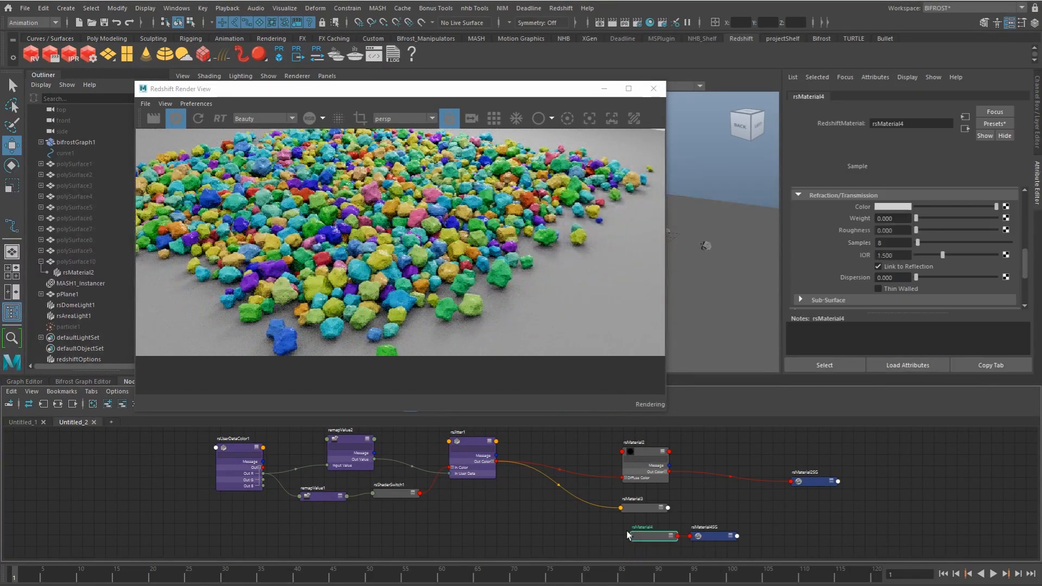
Step: Apply the Gold preset to rsMaterial4
scroll(1025, 206, "up", 5)
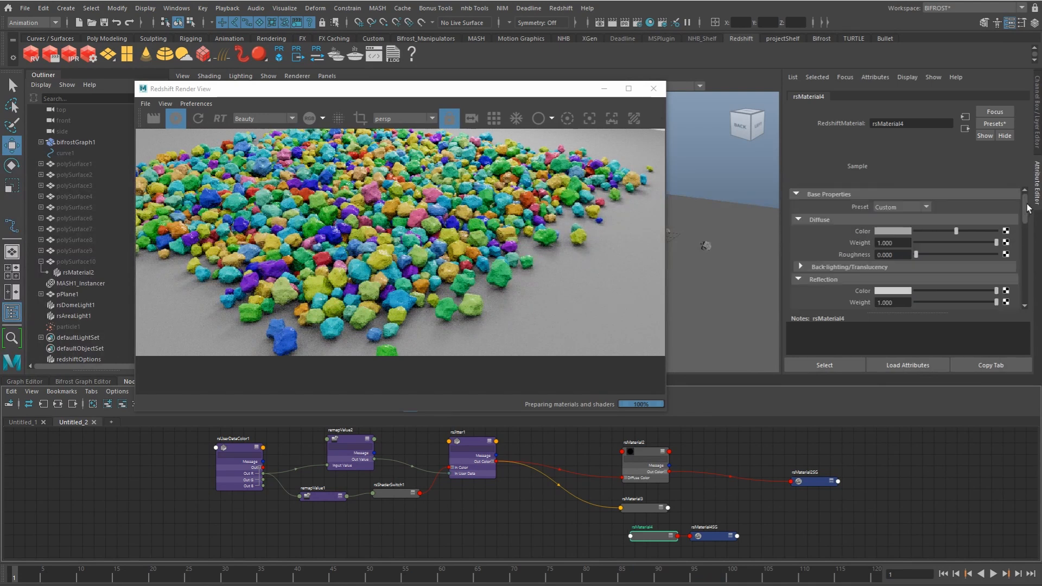
left_click(895, 206)
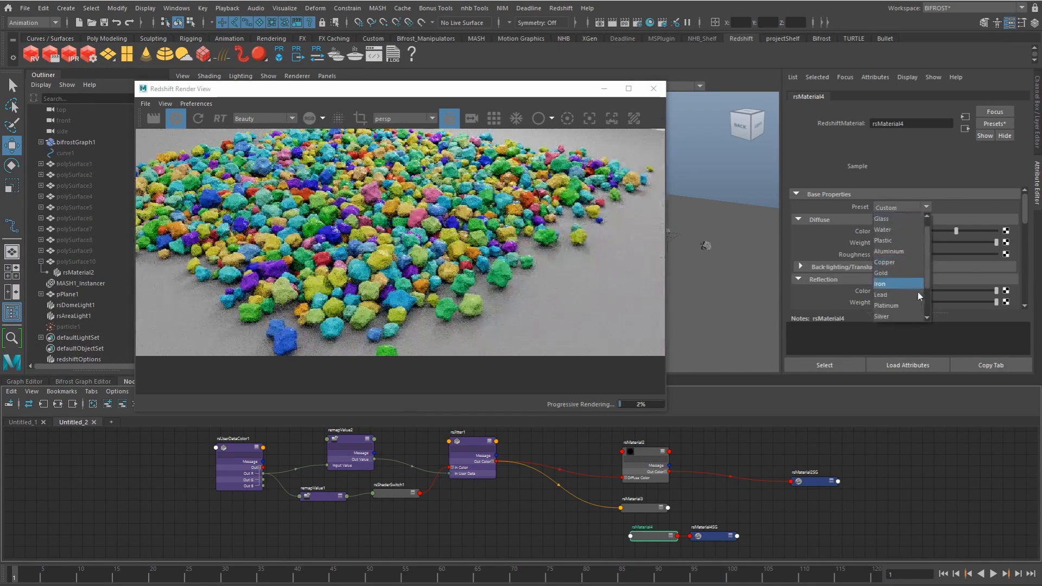
left_click(889, 274)
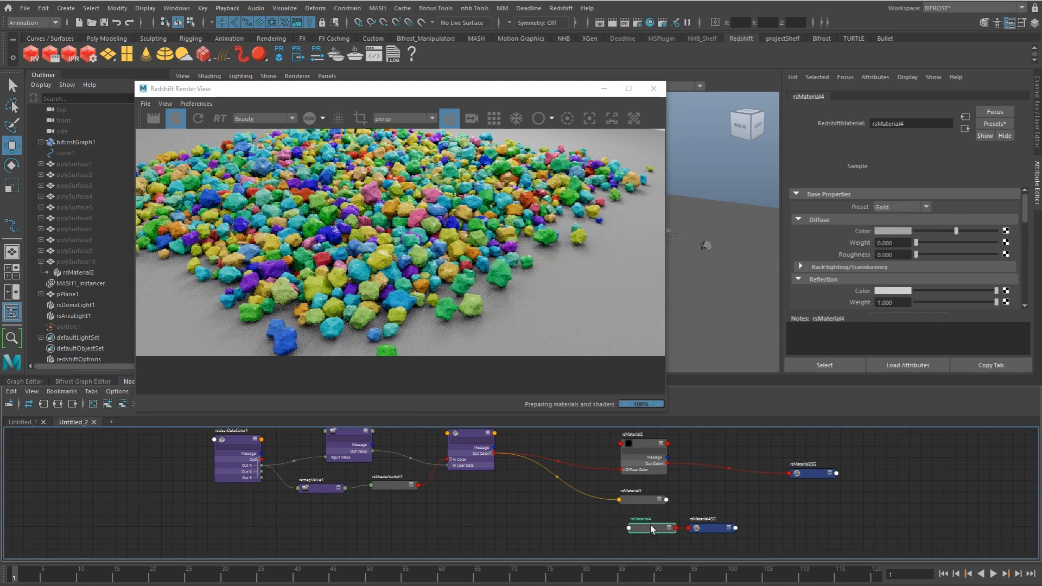
Step: Line up rsMaterial4 under rsMaterial3 and move its shading group rsMaterial4SG away from it
scroll(655, 521, "up", 1)
middle_click_drag(708, 509, 669, 523, "alt")
left_click_drag(673, 537, 692, 539)
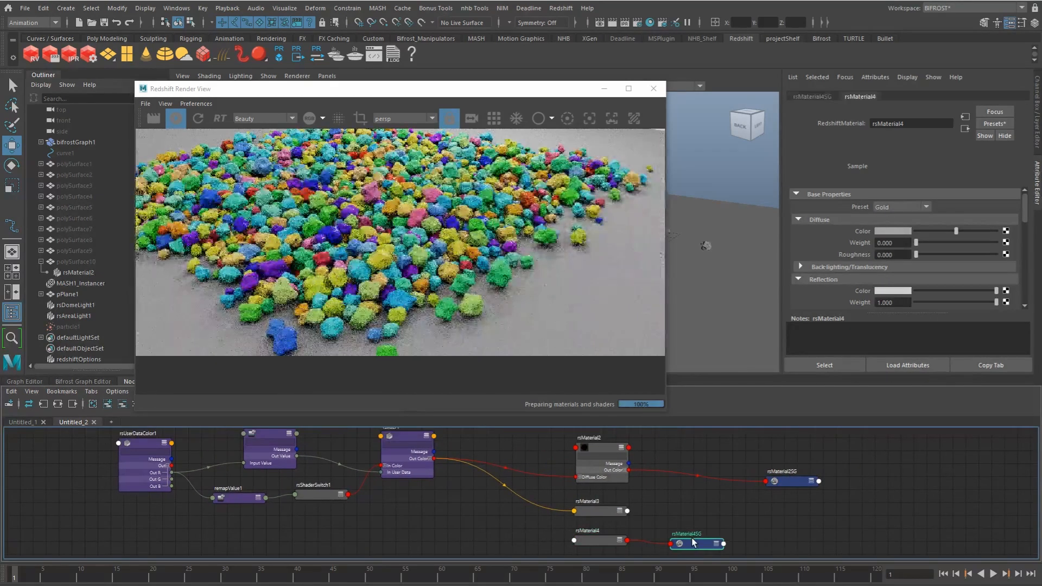
Step: Delete rsMaterial4's shading group, then duplicate rsShaderSwitch1 and place the copy beside the three material nodes
key("Delete")
left_click(326, 495)
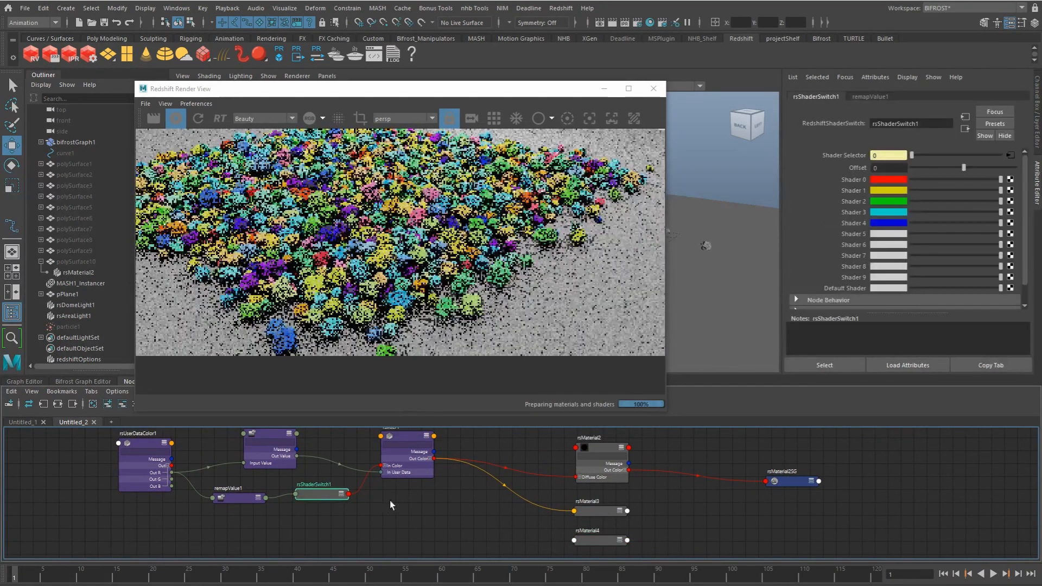
scroll(517, 497, "down", 2)
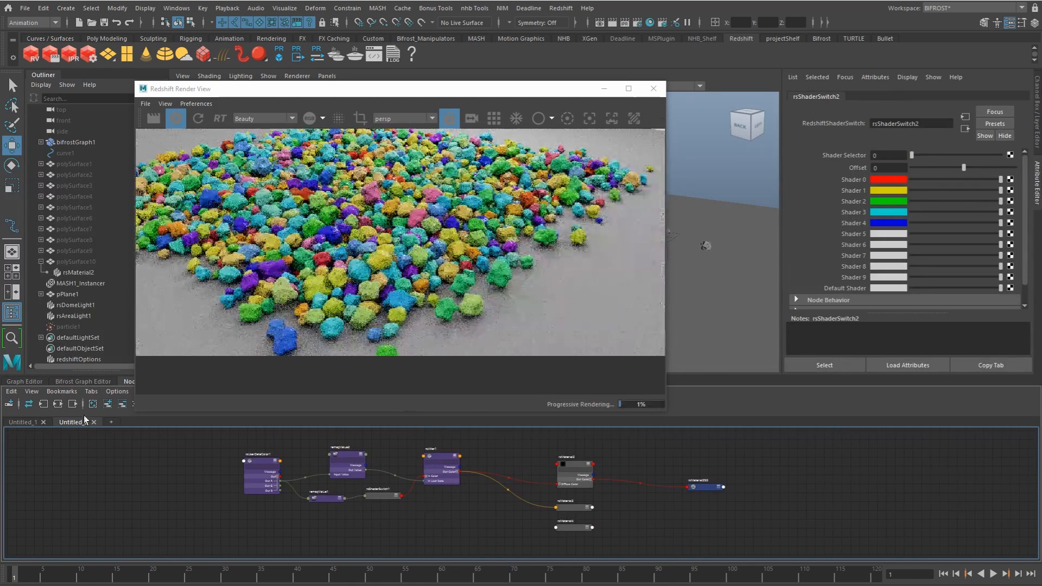
left_click(108, 404)
left_click_drag(890, 496, 603, 514)
scroll(626, 498, "up", 1)
Step: Connect rsMaterial2, rsMaterial3 and rsMaterial4 to Shader 0, 1 and 2 of rsShaderSwitch2, and feed the switch into rsMaterial2SG
middle_click_drag(523, 454, 870, 180)
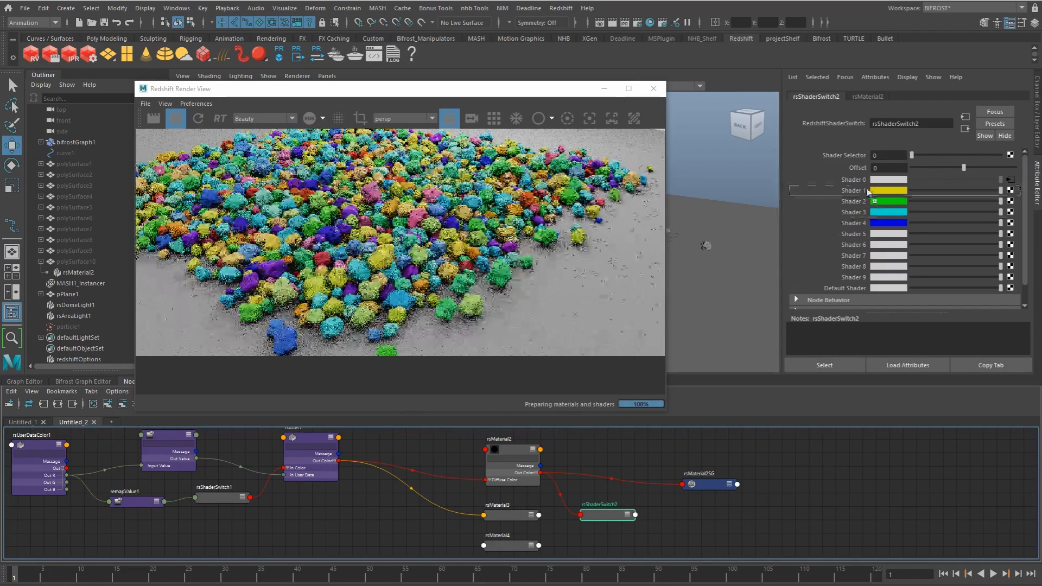
middle_click_drag(524, 544, 870, 202)
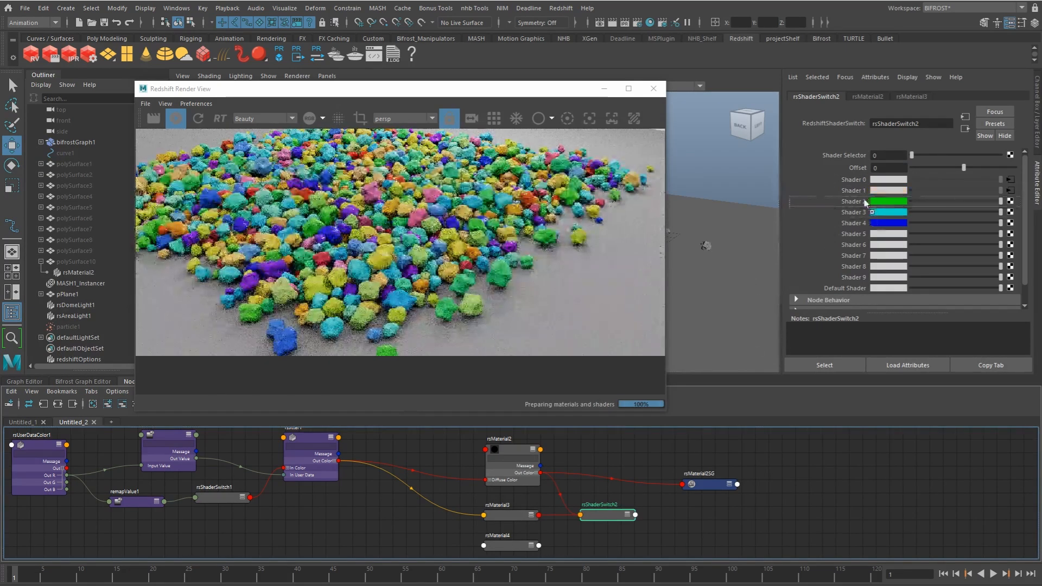
middle_click_drag(656, 501, 715, 472, "alt")
middle_click_drag(525, 489, 667, 504, "alt")
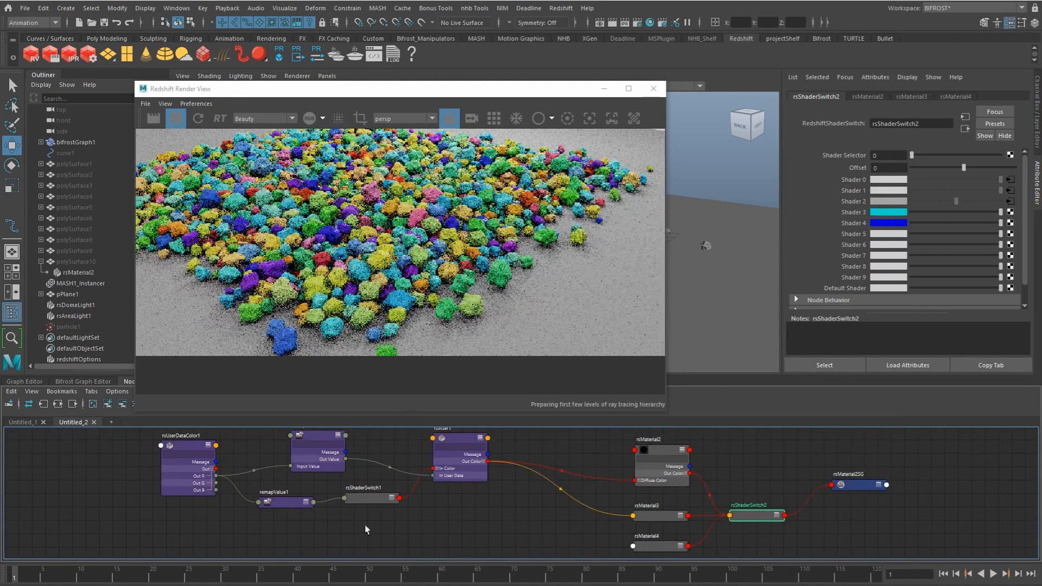
Step: Duplicate remapValue1, connect rsUserDataColor1's Out G to the copy's Input Value, and place it expanded near the material nodes
left_click(285, 501)
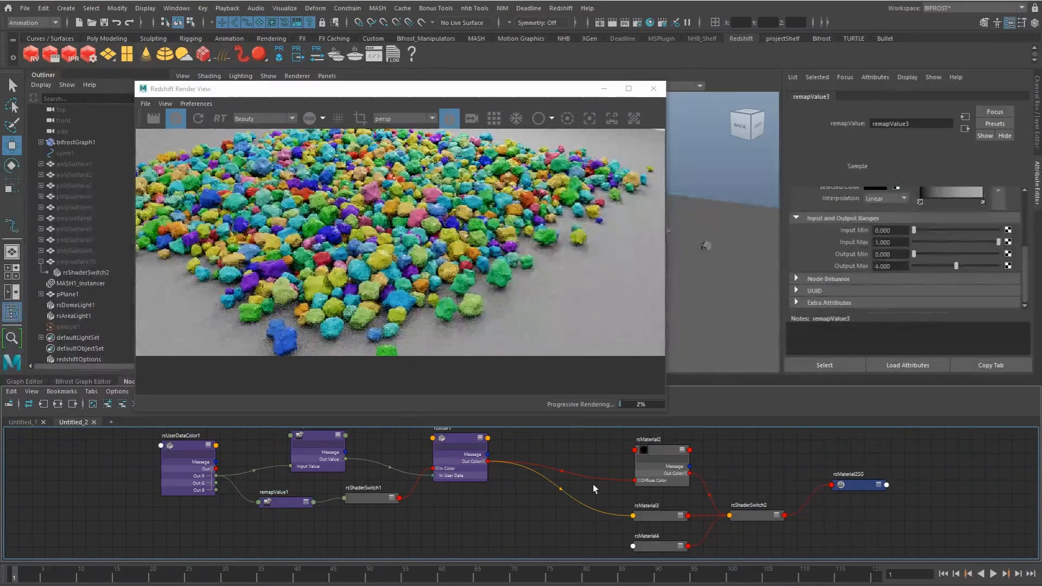
left_click(108, 404)
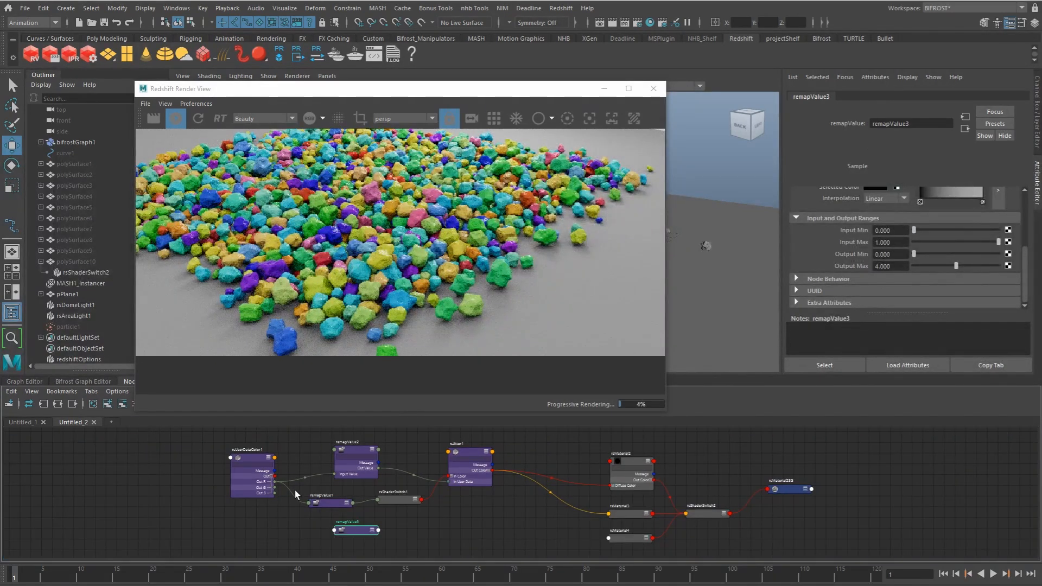
left_click_drag(274, 483, 335, 530)
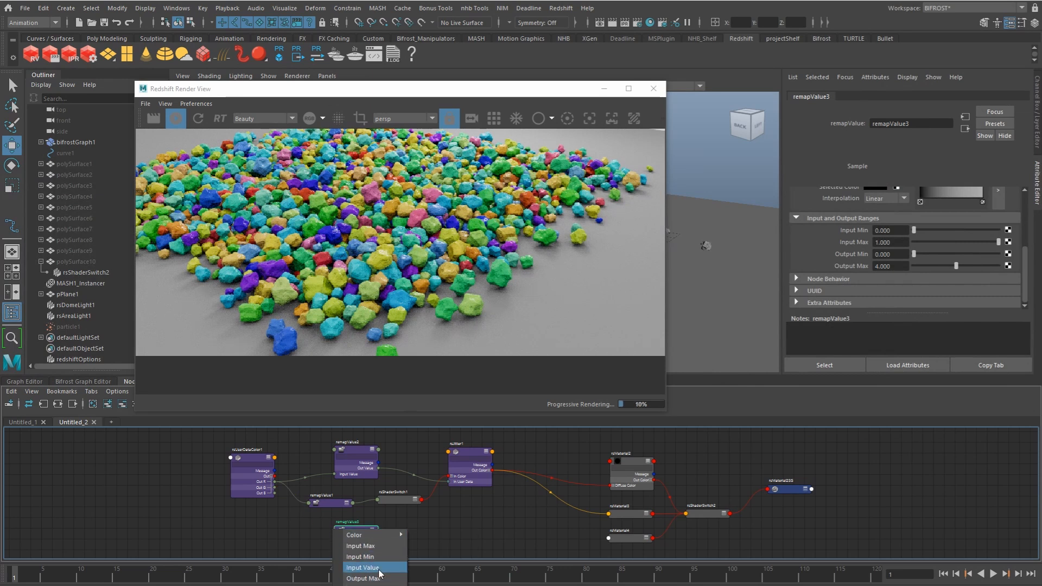
left_click(376, 566)
left_click_drag(358, 529, 534, 526)
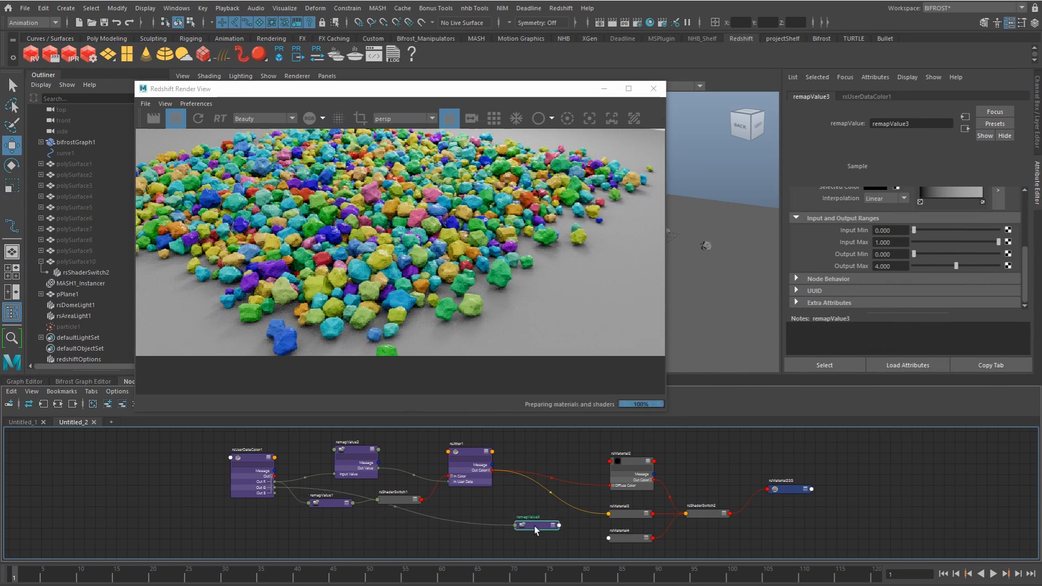
left_click(552, 524)
middle_click_drag(551, 520, 510, 480, "alt")
scroll(516, 480, "up", 2)
left_click(510, 487)
left_click_drag(484, 488, 491, 466)
Step: Set the Output Max of remapValue3 to 3
left_click_drag(898, 266, 863, 237)
type("3")
key("Return")
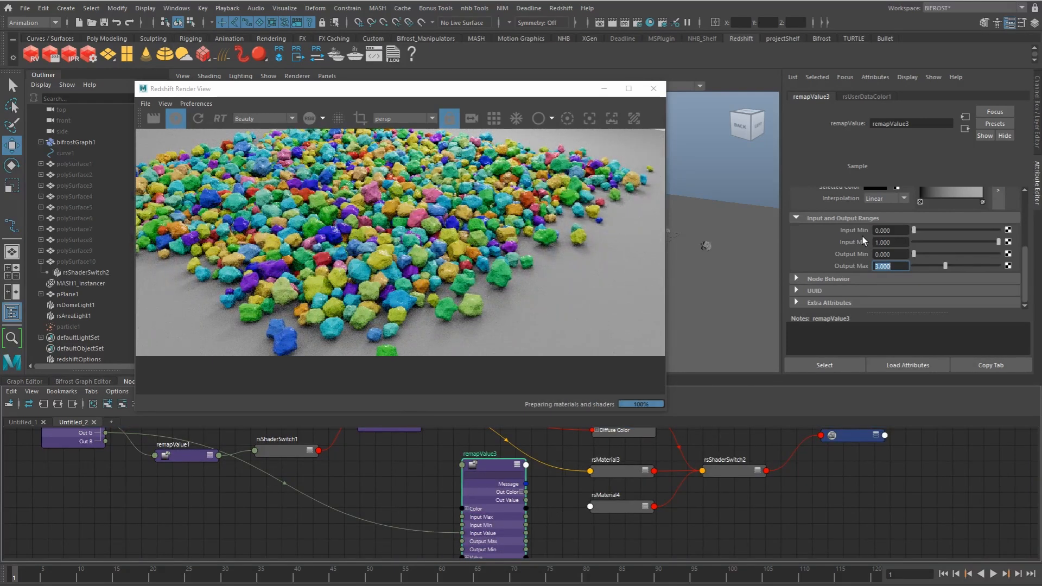
Step: Connect remapValue3's Out Value to the Selector of rsShaderSwitch2 and nudge the switch node into a clearer position
left_click_drag(529, 504, 706, 471)
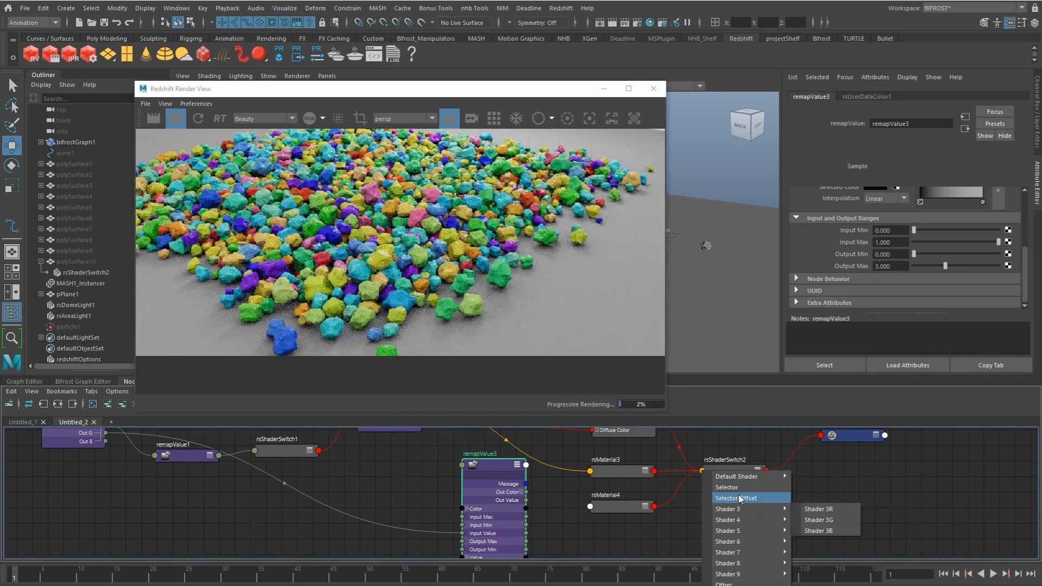
left_click(748, 498)
left_click(729, 469)
left_click_drag(729, 469, 732, 458)
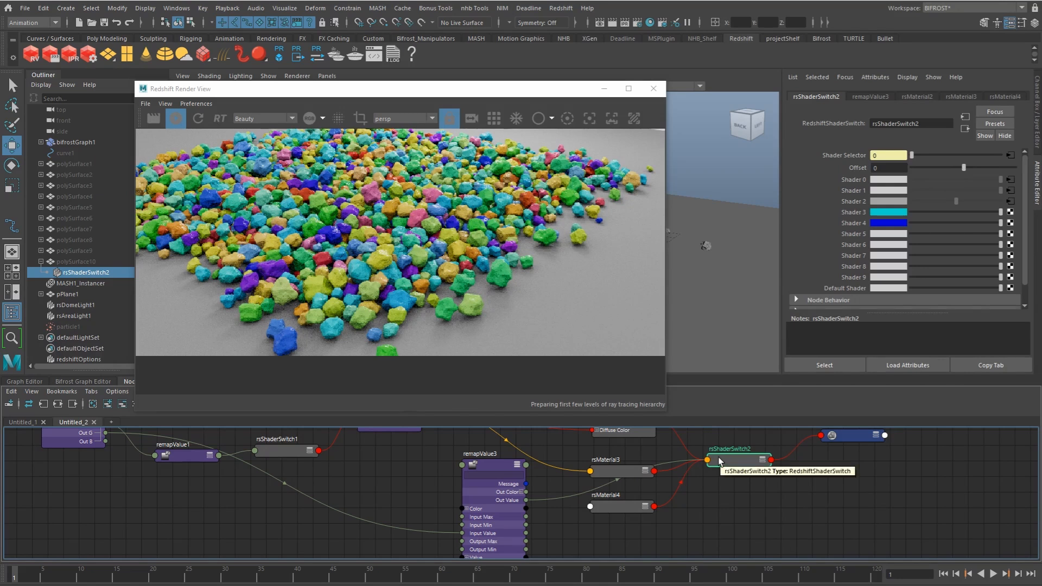
Step: Set remapValue3's Output Max to 2 to match the three connected materials, and clear the node selection
left_click(520, 485)
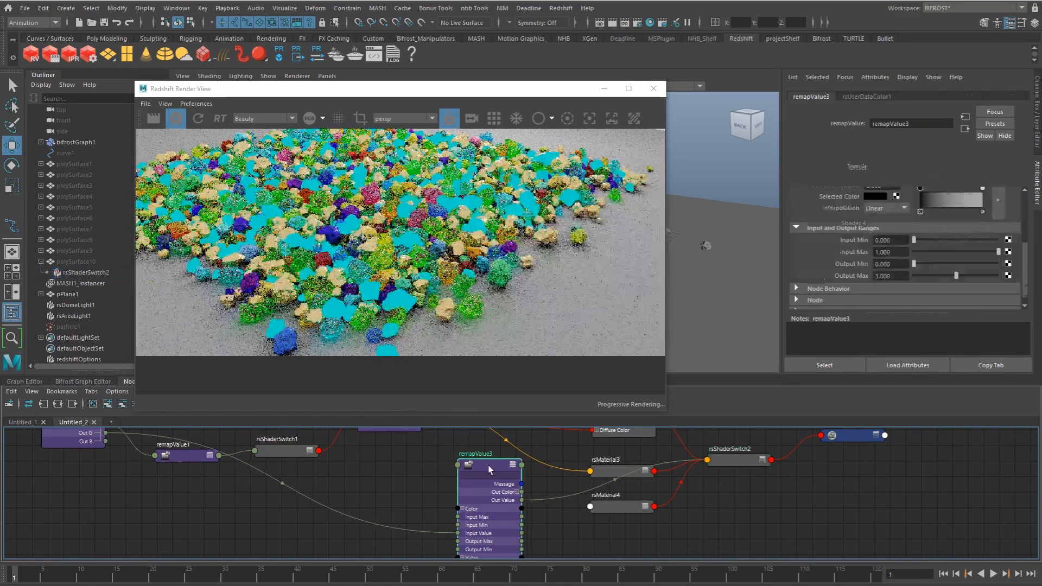
left_click_drag(519, 485, 505, 486)
double_click(902, 275)
type("2")
key("Return")
left_click(407, 465)
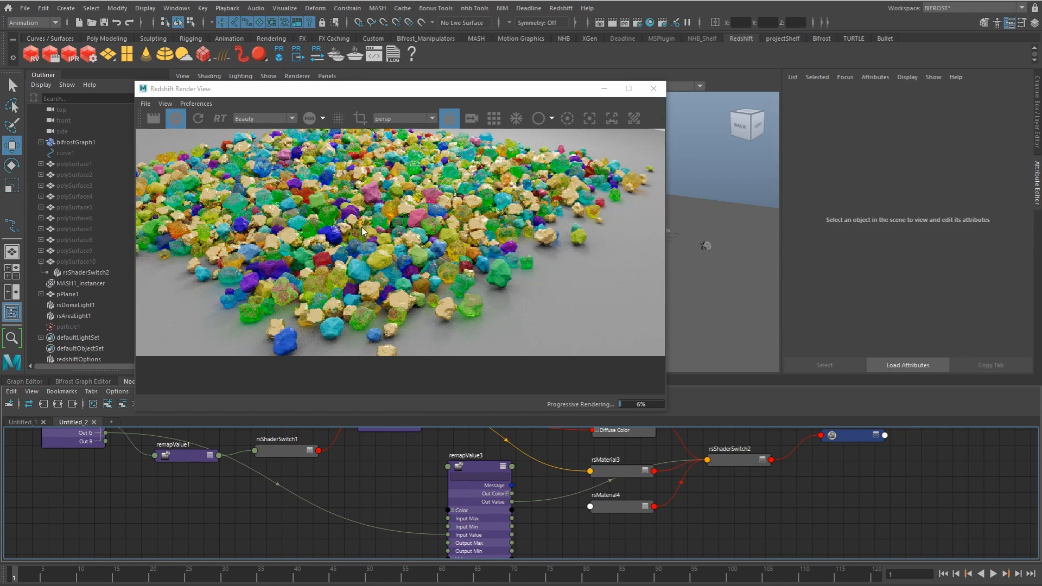
Step: Apply the Aluminium preset to rsMaterial4
left_click(624, 503)
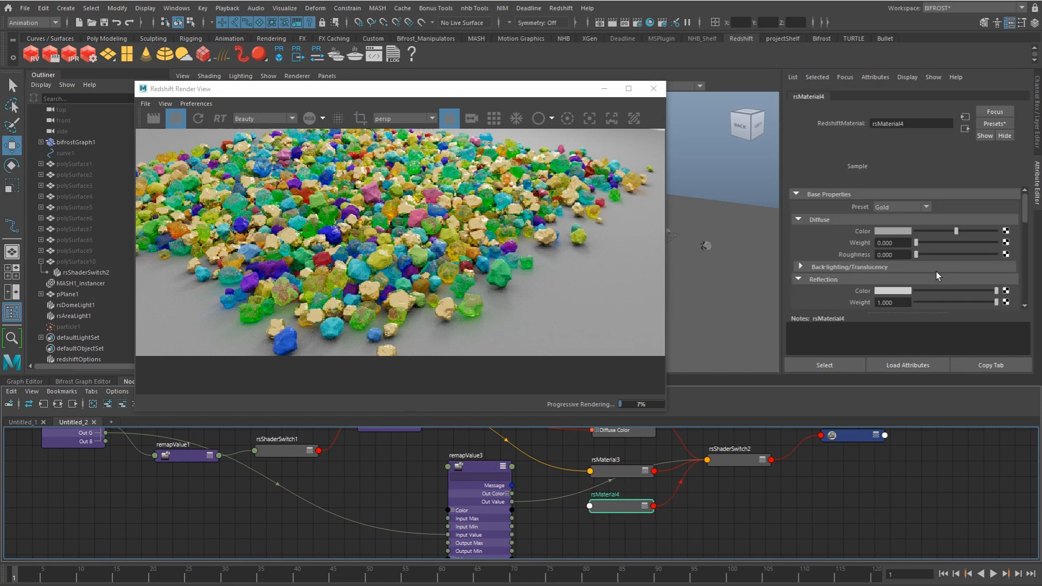
left_click(917, 208)
left_click(902, 252)
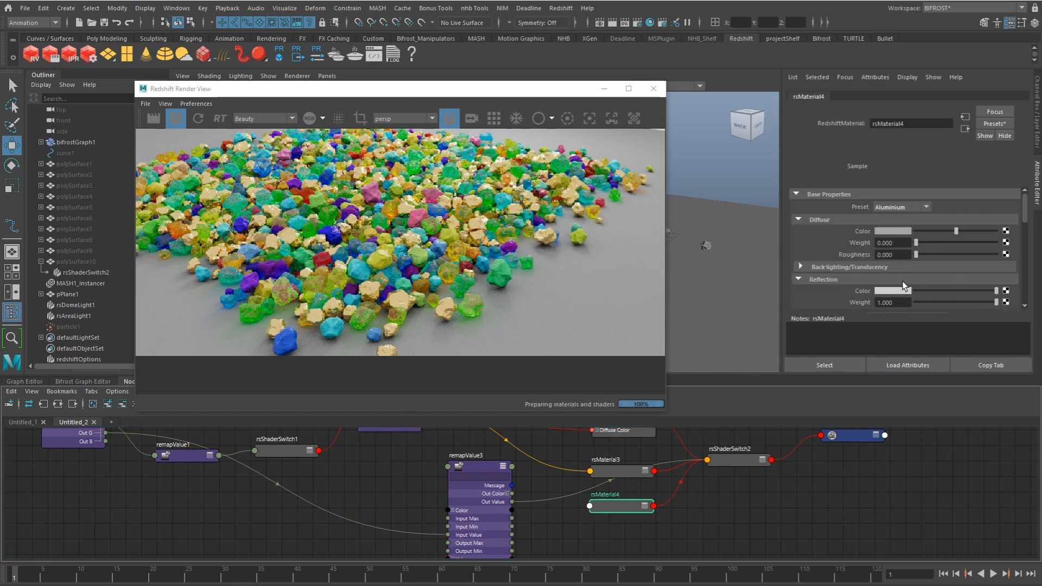
Step: In rsShaderSwitch1, set Shader 0 to a dark grey-green, Shader 2 to dark brown and Shader 1 to brown from the colour history
middle_click_drag(391, 490, 425, 542, "alt")
middle_click_drag(422, 470, 422, 496, "alt")
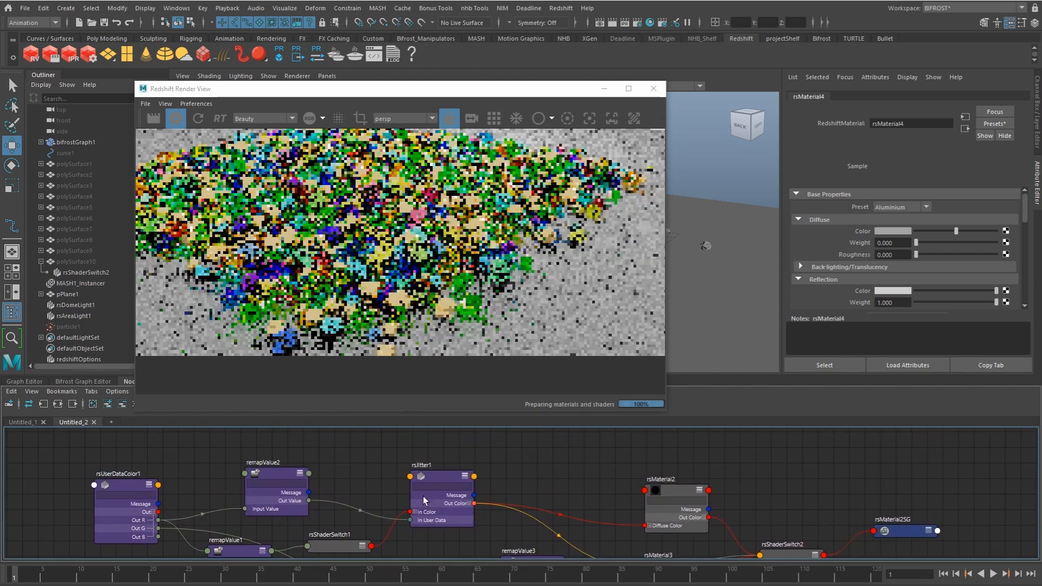
left_click(271, 476)
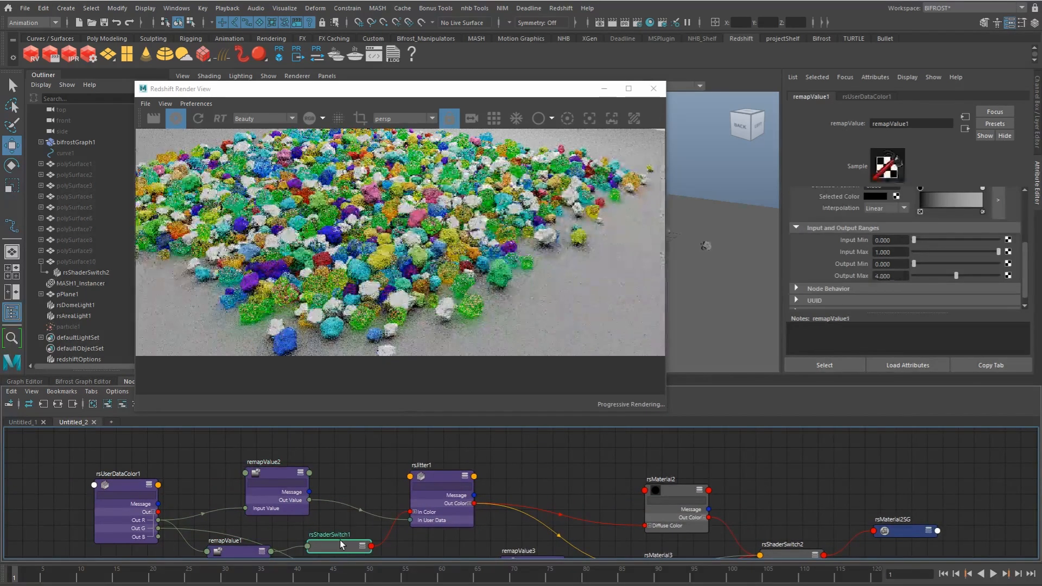
left_click(341, 544)
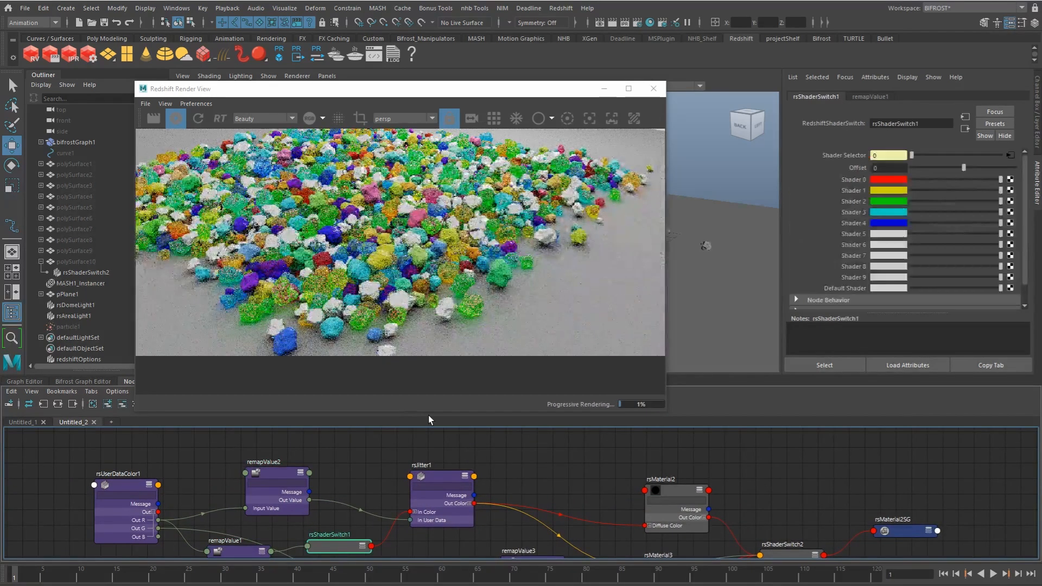
left_click(894, 179)
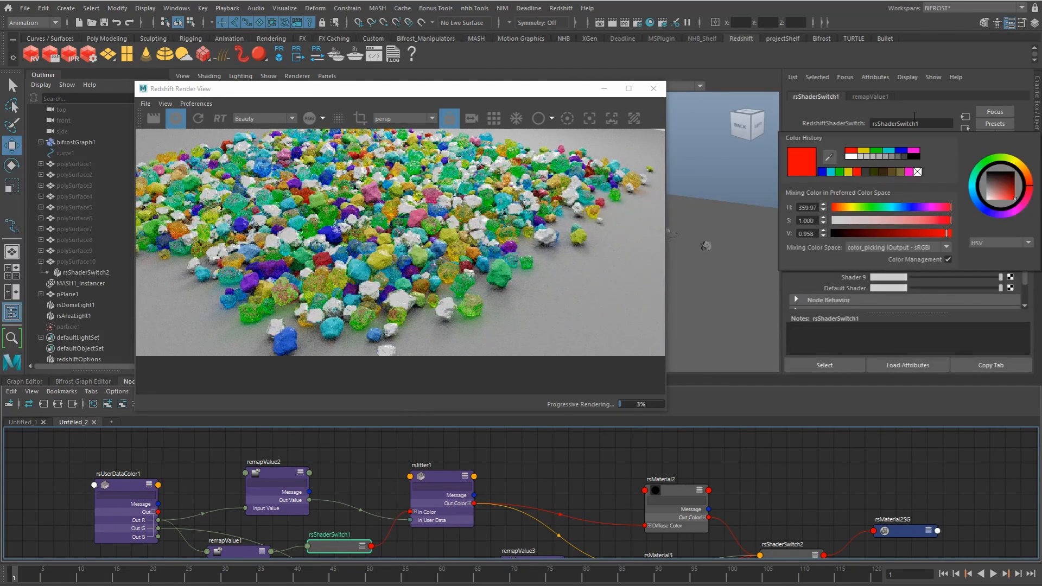
left_click(903, 181)
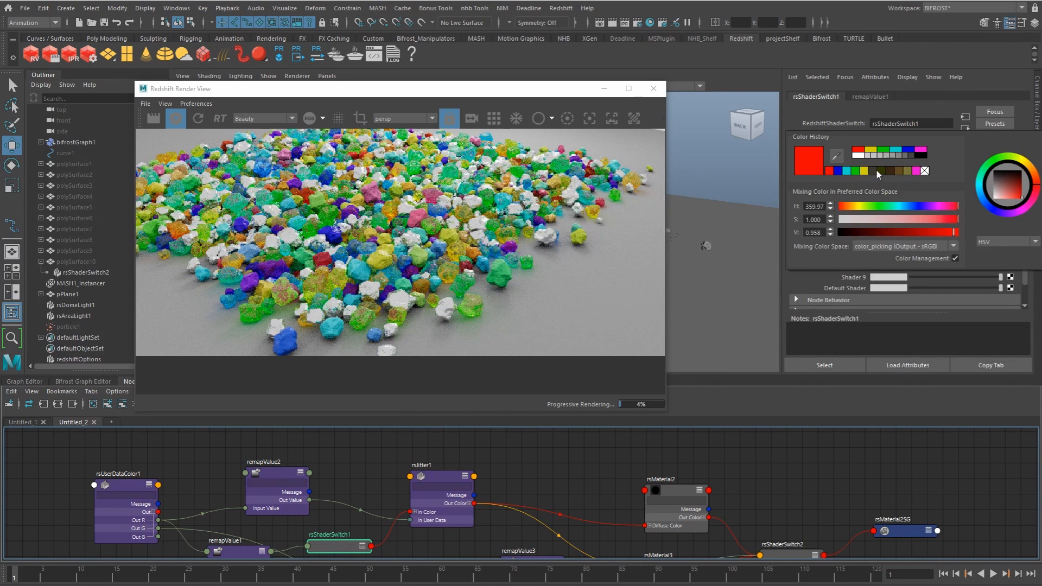
left_click(877, 171)
left_click(899, 201)
left_click(894, 189)
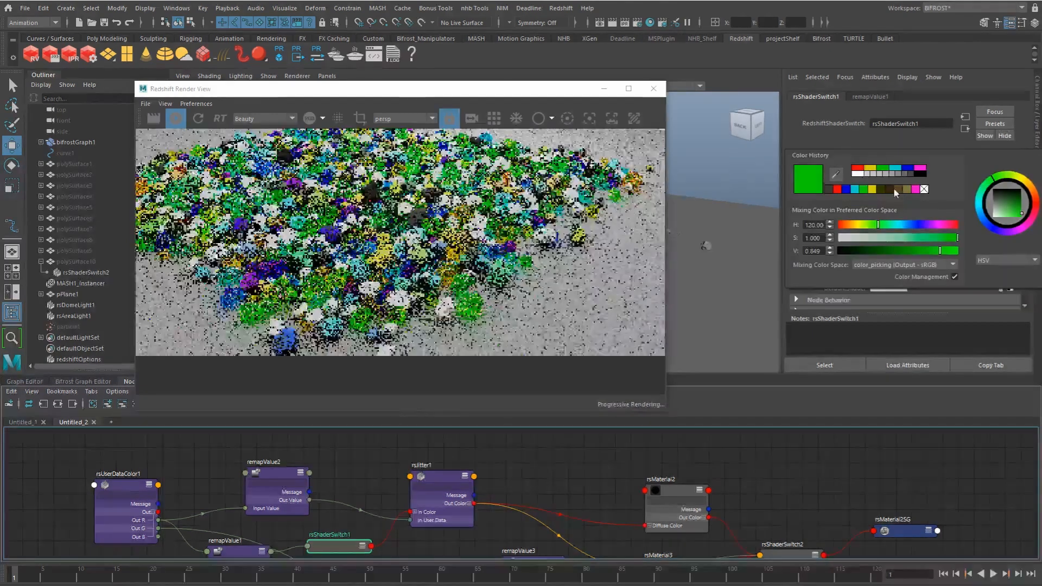
left_click(895, 190)
left_click(877, 170)
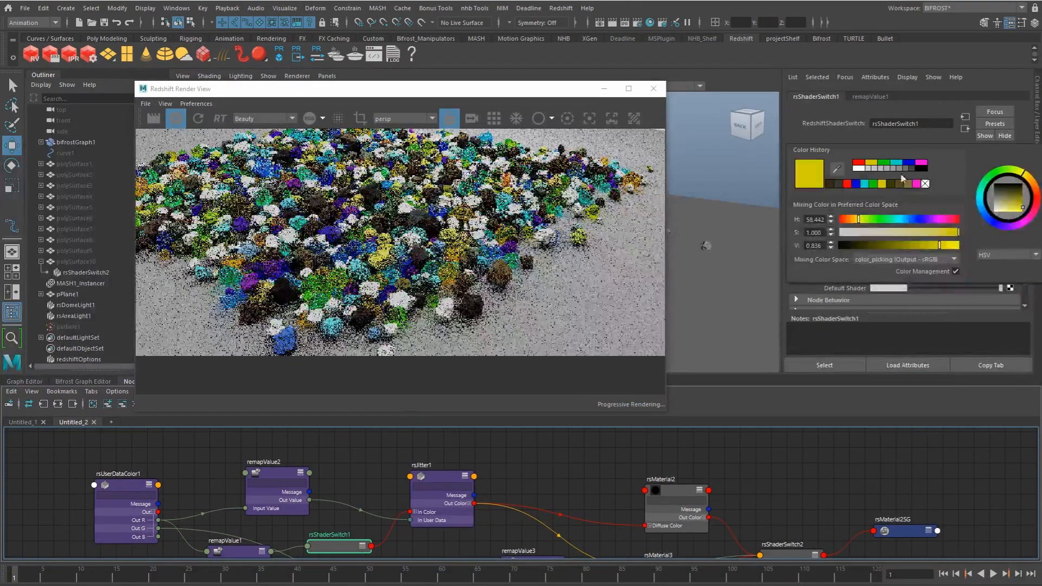
Step: Set Shader 3 of rsShaderSwitch1 to olive and recolour Shader 4 with a muted, darkened tone
left_click(900, 212)
left_click(914, 197)
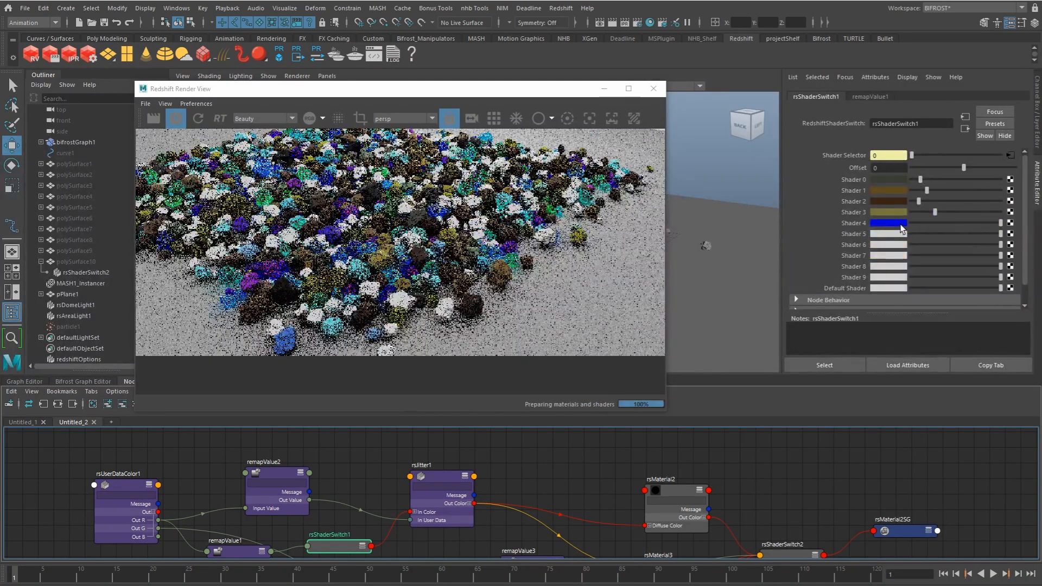
left_click(902, 227)
left_click(917, 213)
left_click_drag(959, 223, 925, 222)
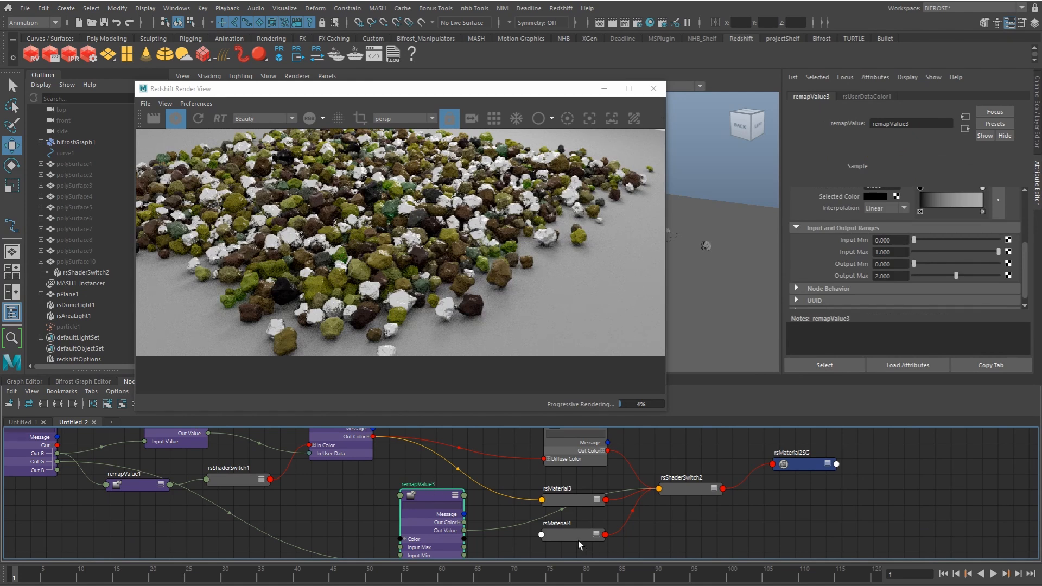
Step: Switch rsMaterial4 back to the Gold preset
left_click(578, 536)
left_click(916, 206)
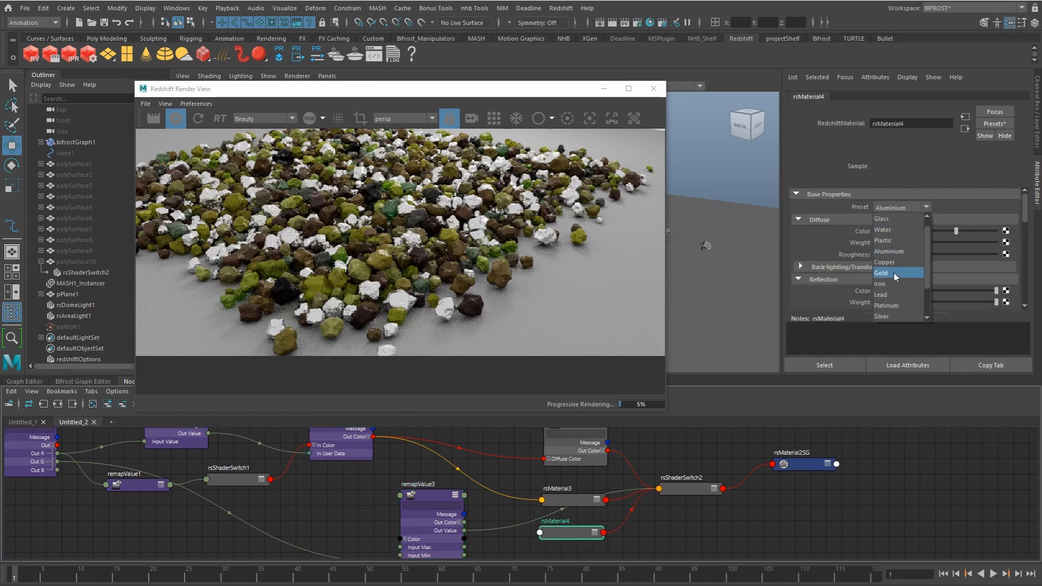
left_click(892, 314)
Step: Examine the material nodes feeding rsShaderSwitch2 and the overall shading network behind them
middle_click_drag(564, 542, 548, 507, "alt")
scroll(553, 519, "down", 1)
left_click(546, 503)
left_click_drag(550, 495, 555, 492)
middle_click_drag(630, 492, 614, 518, "alt")
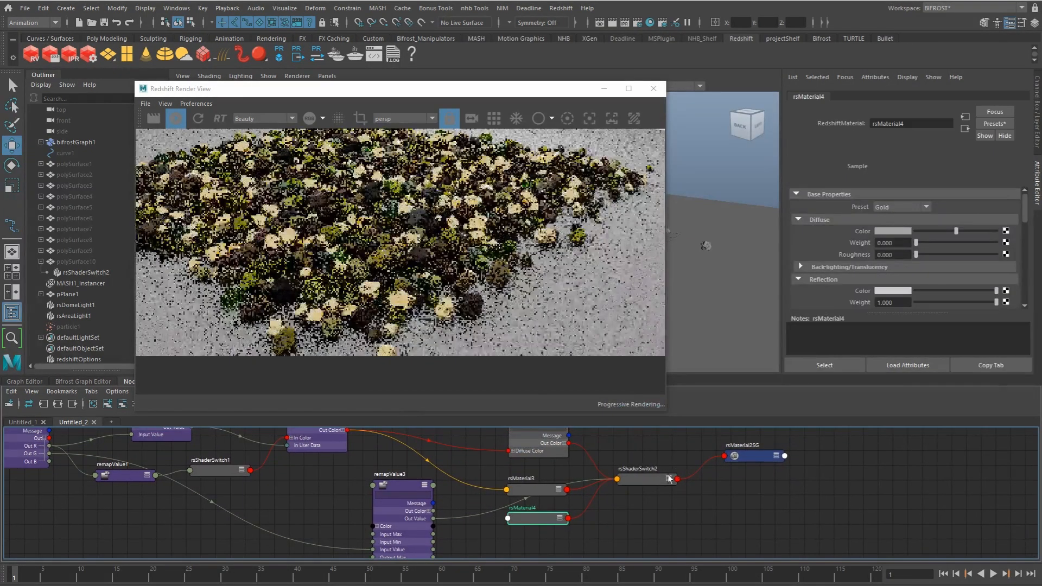
middle_click_drag(645, 473, 623, 484, "alt")
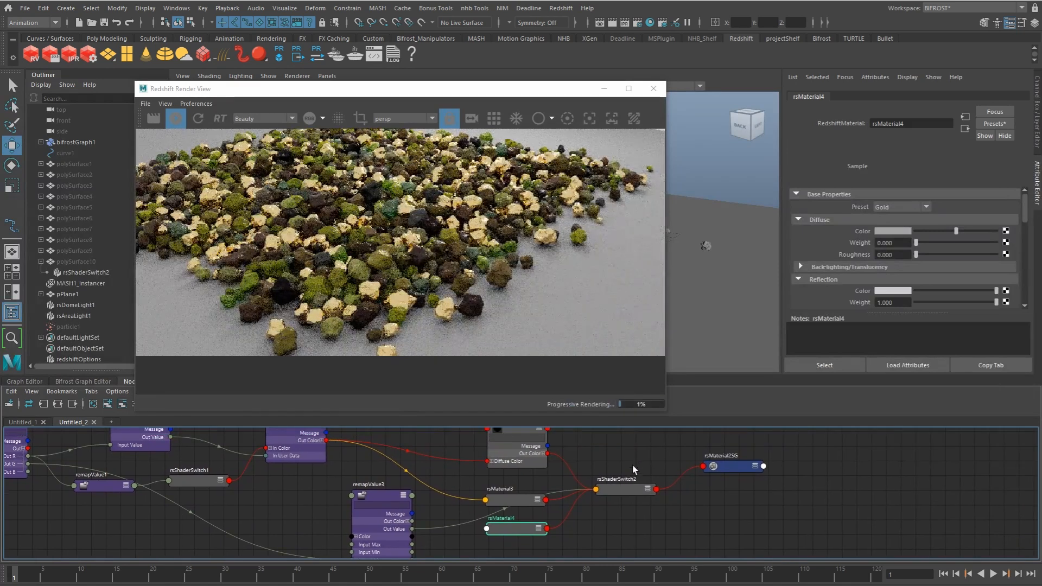
left_click(522, 500)
left_click(526, 530)
middle_click_drag(543, 480, 530, 526, "alt")
scroll(484, 494, "down", 1)
middle_click_drag(484, 494, 483, 469, "alt")
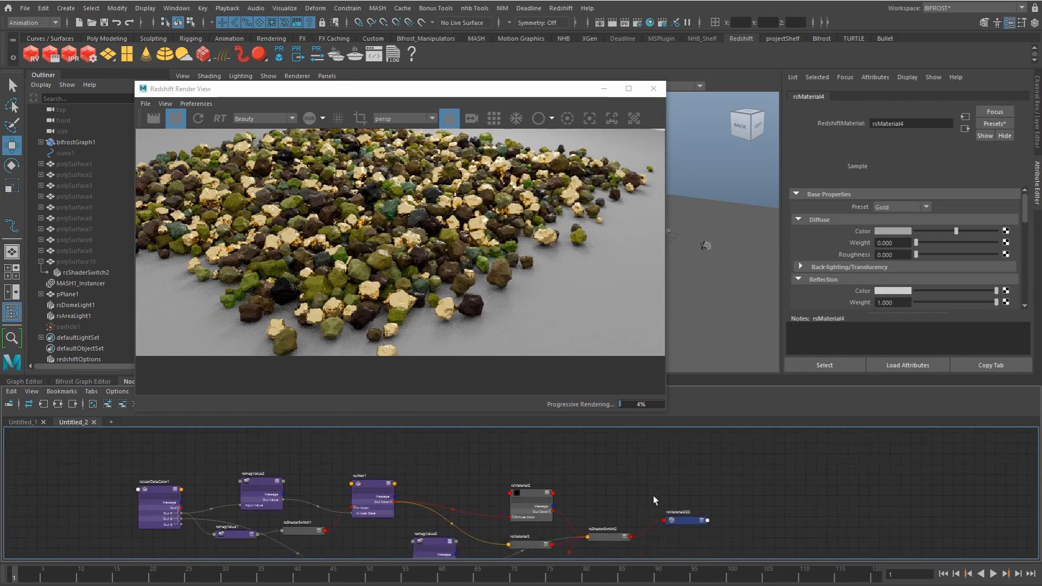
Step: Move rsMaterial2SG away from rsShaderSwitch2 and reposition the Redshift Render View window so it clears the Node Editor
left_click_drag(684, 518, 676, 471)
scroll(578, 480, "up", 2)
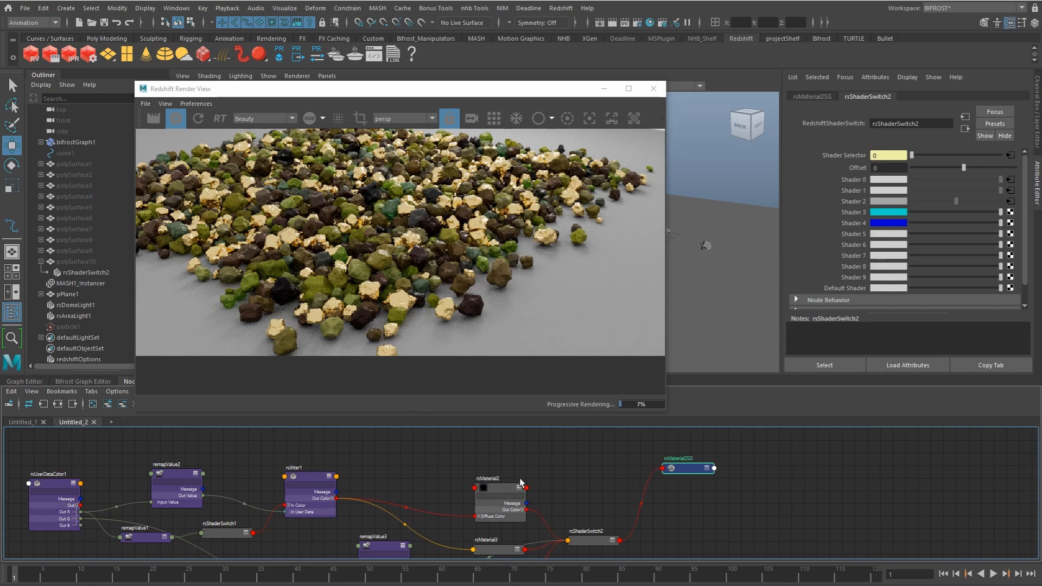
middle_click_drag(412, 457, 415, 465, "alt")
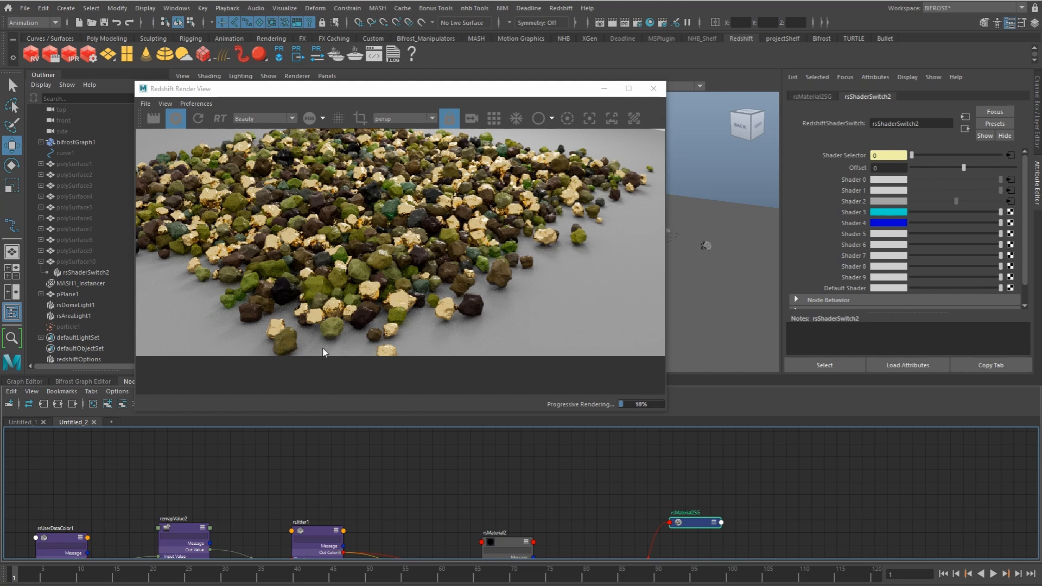
left_click_drag(447, 92, 471, 70)
middle_click_drag(538, 547, 496, 444, "alt")
scroll(529, 467, "down", 1)
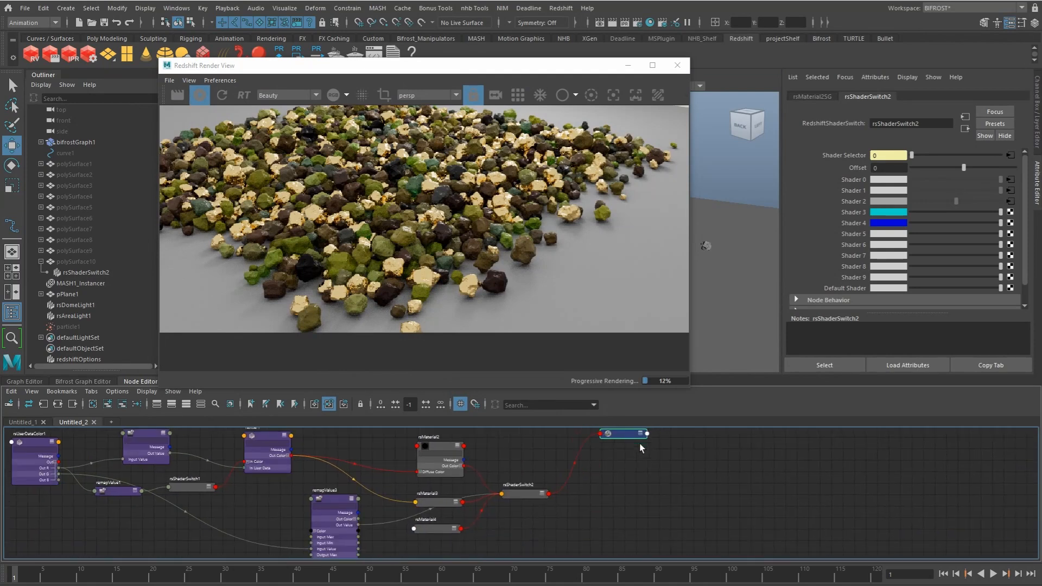
left_click(623, 508)
key("Tab")
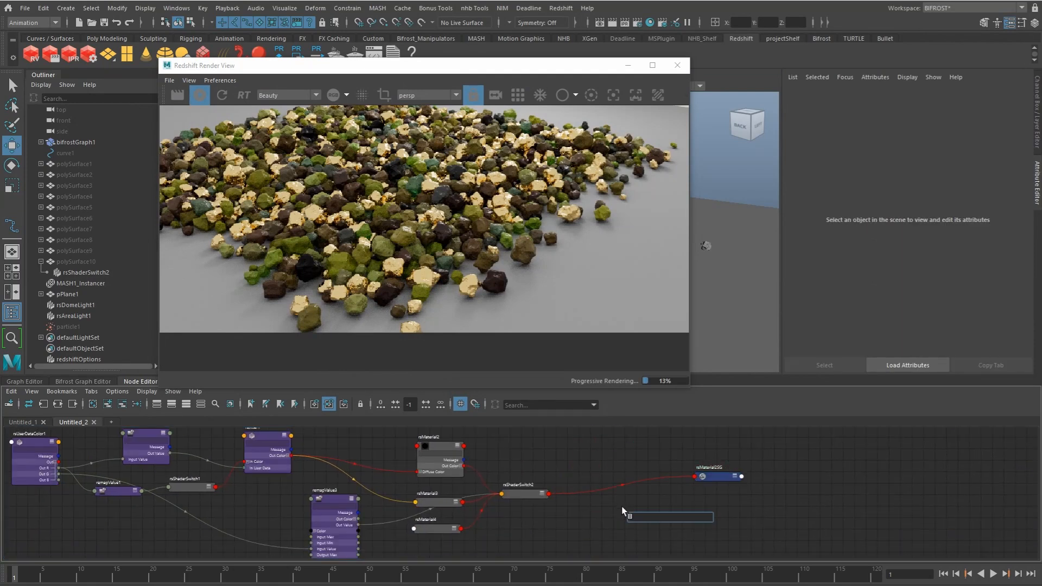
left_click(518, 494)
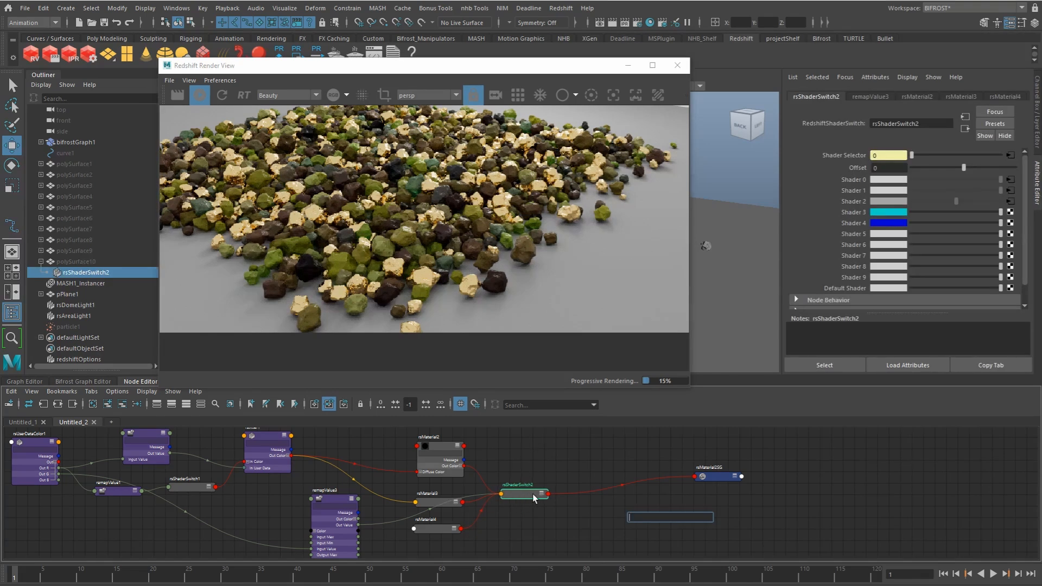
left_click(543, 512)
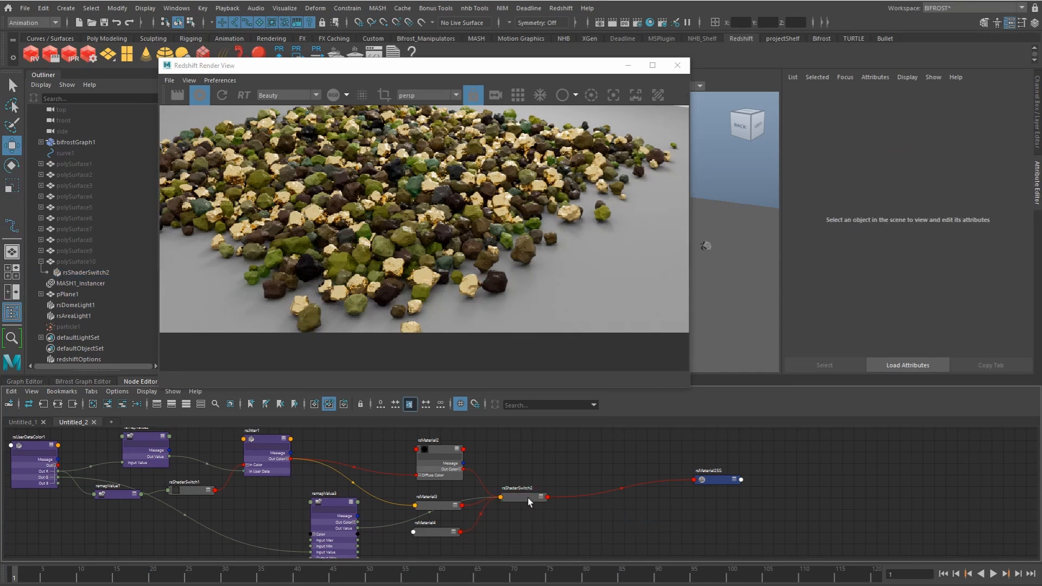
Step: Duplicate rsShaderSwitch2 and connect the original switch's output to Shader 0 of the new rsShaderSwitch3
left_click(527, 497)
key("ctrl+d")
left_click(107, 404)
left_click_drag(830, 488, 629, 498)
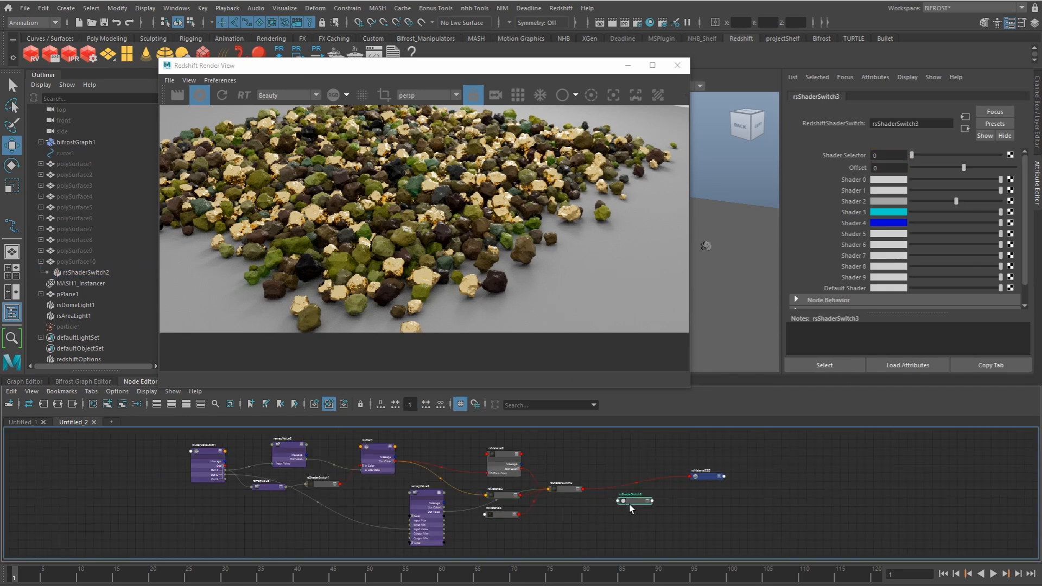
scroll(619, 502, "up", 3)
middle_click_drag(854, 199, 861, 181)
left_click_drag(655, 504, 660, 509)
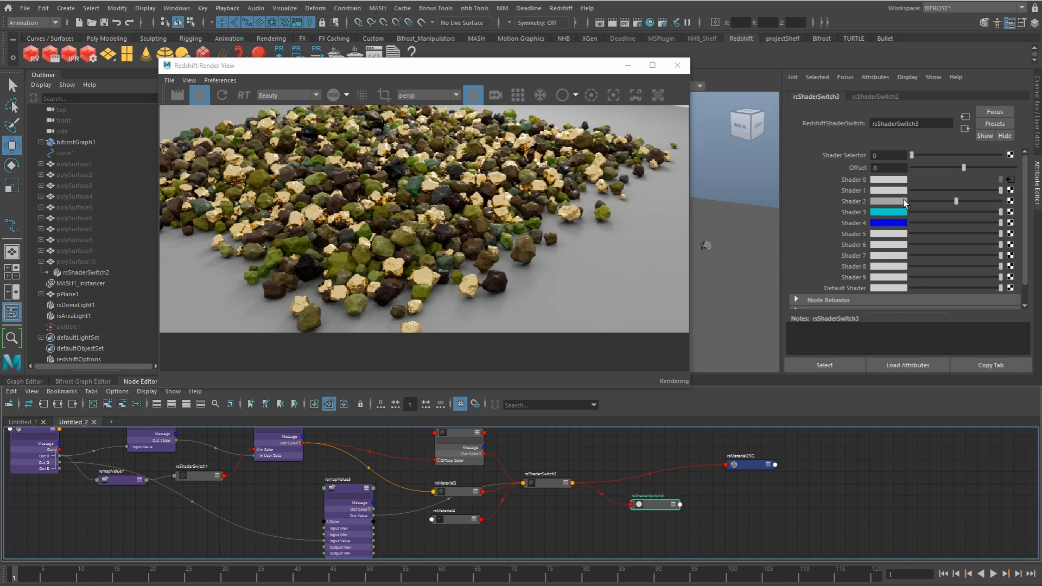
Step: Create a RedshiftMaterial node with a black diffuse color and delete the shading group created with it
left_click(581, 519)
key("Tab")
type("mater")
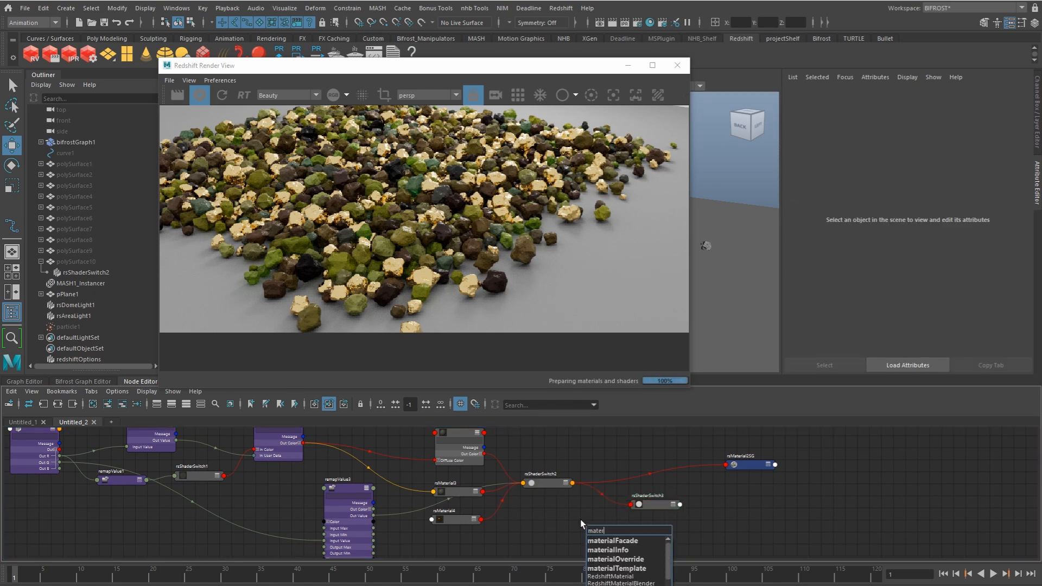
key("Down")
key("Down")
key("Down")
key("Down")
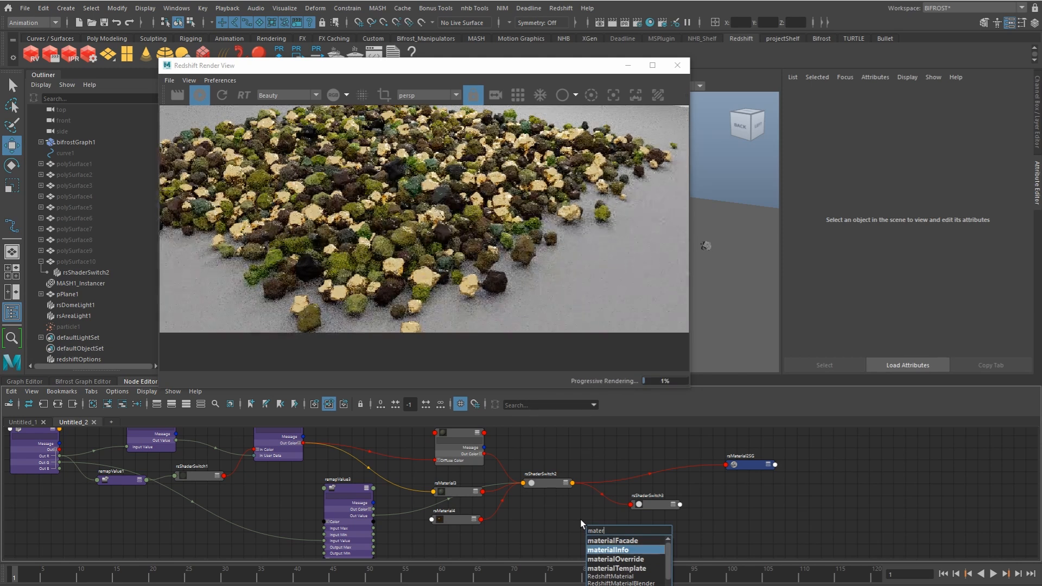
key("Return")
left_click_drag(917, 231, 917, 231)
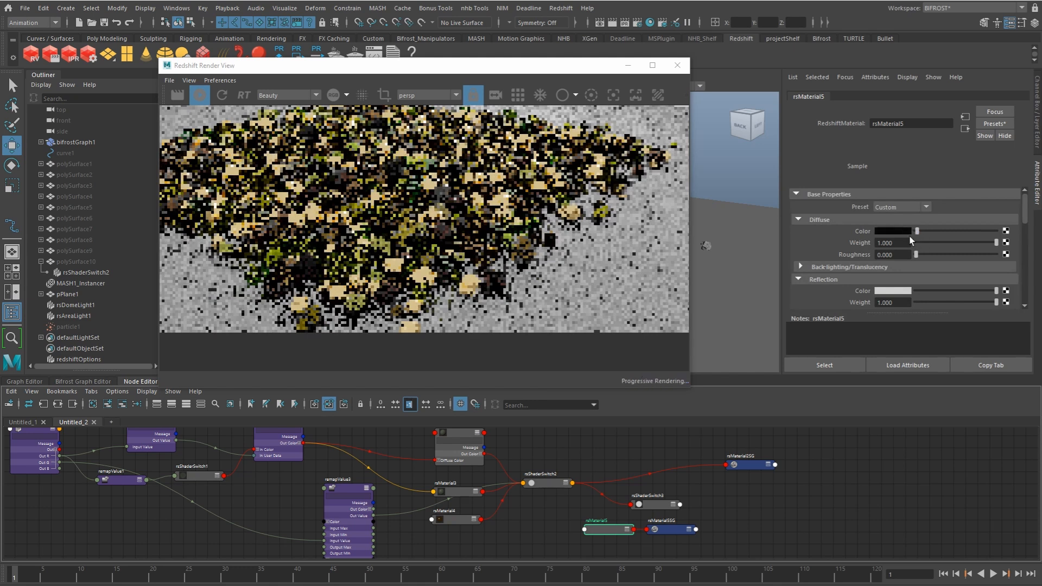
left_click(683, 530)
key("Delete")
Step: Connect rsMaterial5 to Shader 1 of rsShaderSwitch3
left_click(649, 505)
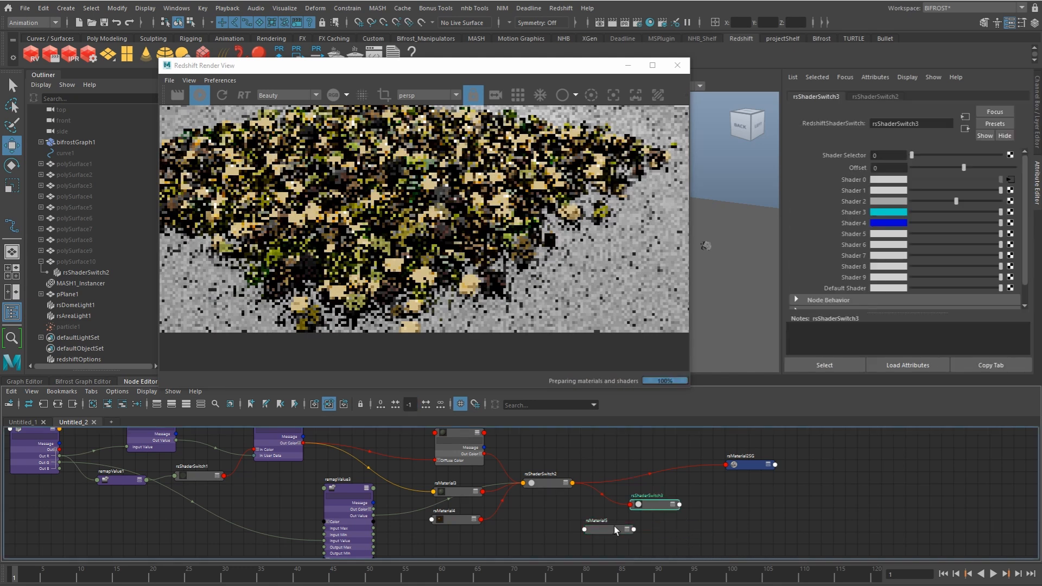
middle_click_drag(863, 197, 863, 199)
left_click_drag(598, 528, 593, 534)
Step: Connect the Out B channel of rsUserDataColor1 to the Shader Selector of rsShaderSwitch3
left_click(115, 482)
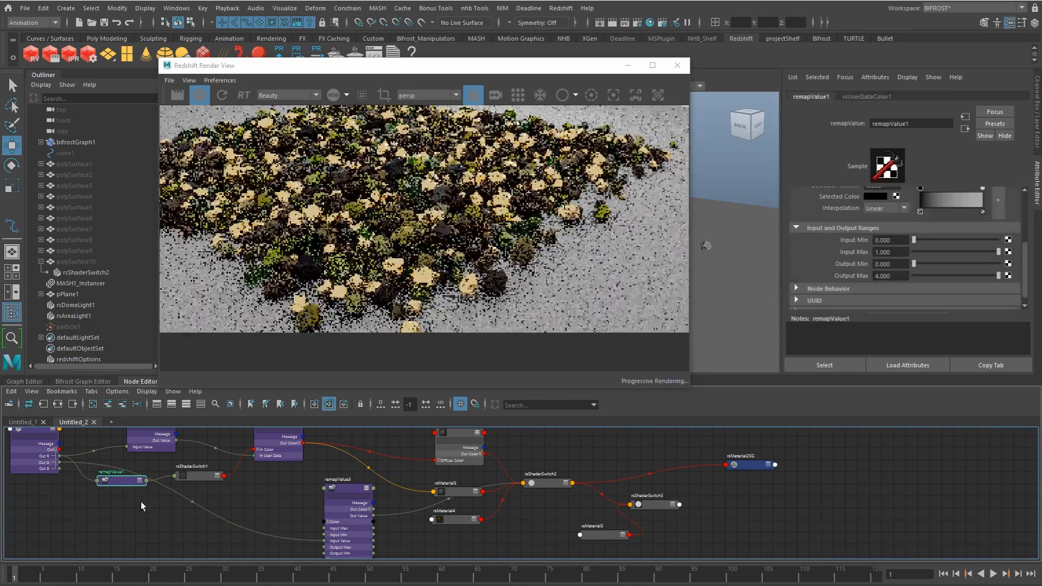
middle_click_drag(173, 520, 207, 507, "alt")
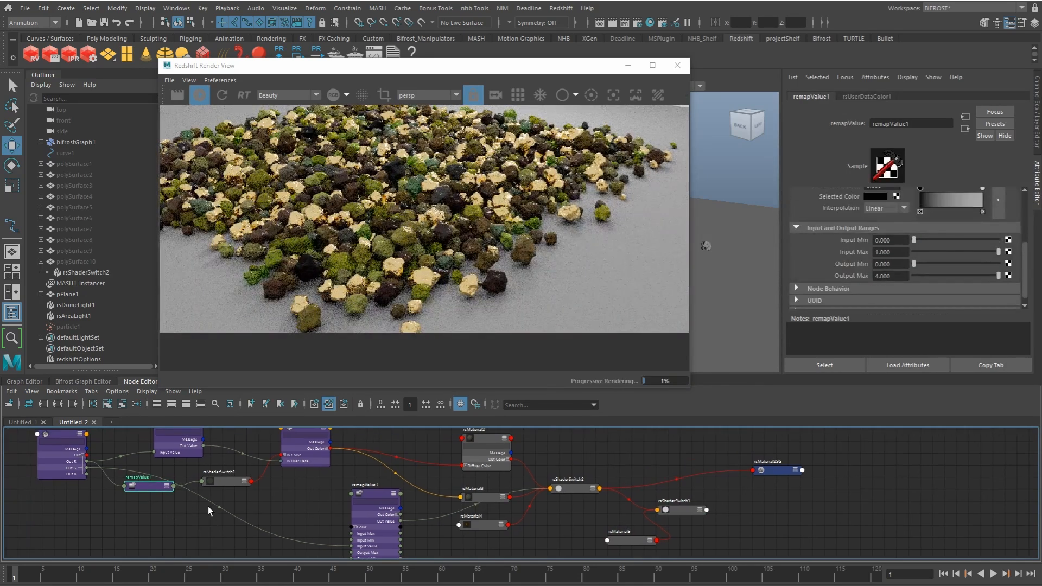
left_click(92, 480)
left_click_drag(91, 480, 656, 509)
left_click(696, 397)
middle_click_drag(679, 504, 647, 495, "alt")
Step: Connect the output of rsShaderSwitch3 to rsMaterial2SG and shift rsMaterial5 slightly away from the switch
left_click(656, 501)
left_click_drag(683, 500, 722, 461)
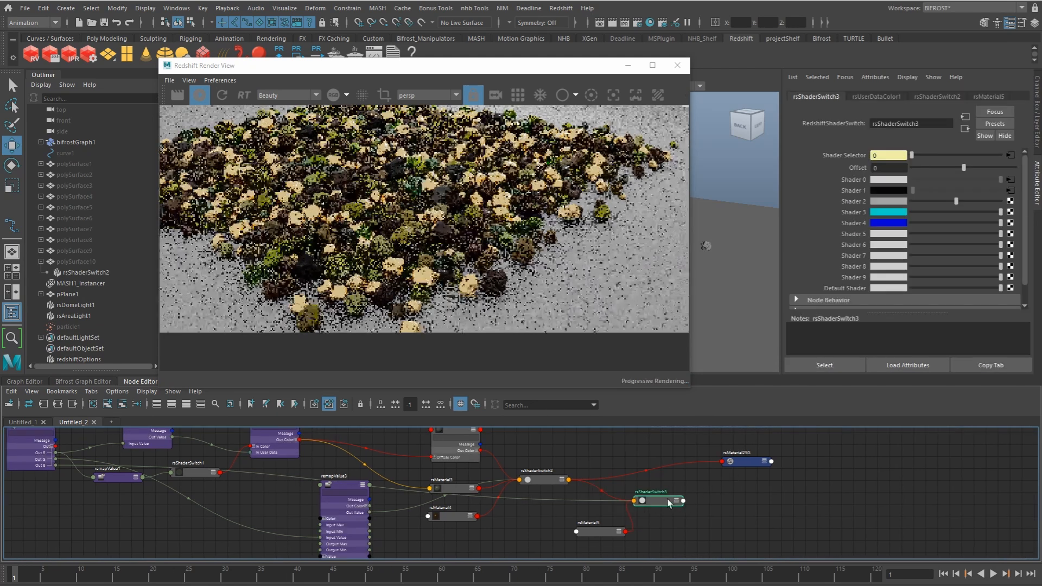
left_click(692, 490)
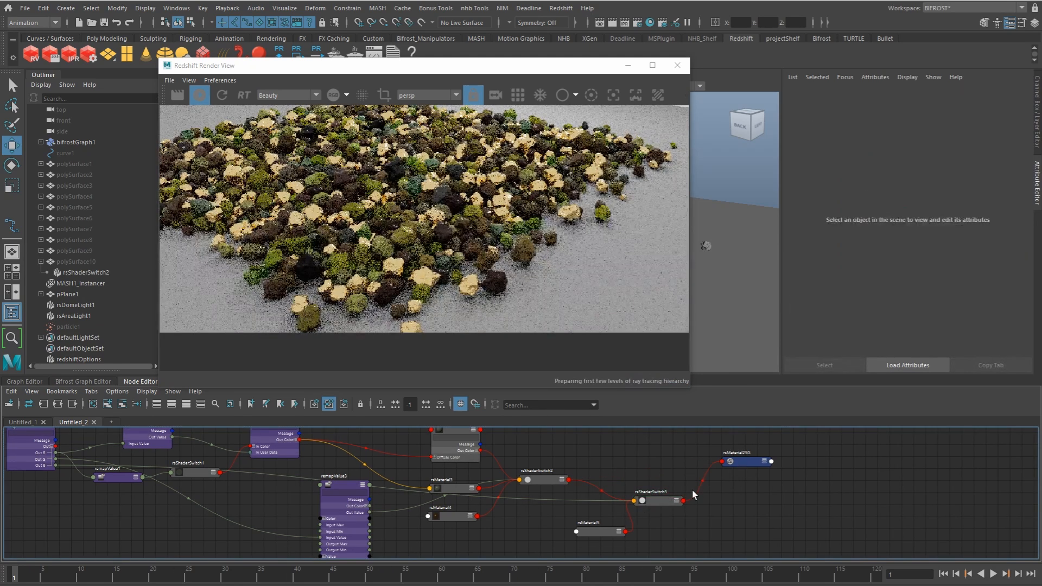
left_click_drag(608, 529, 594, 532)
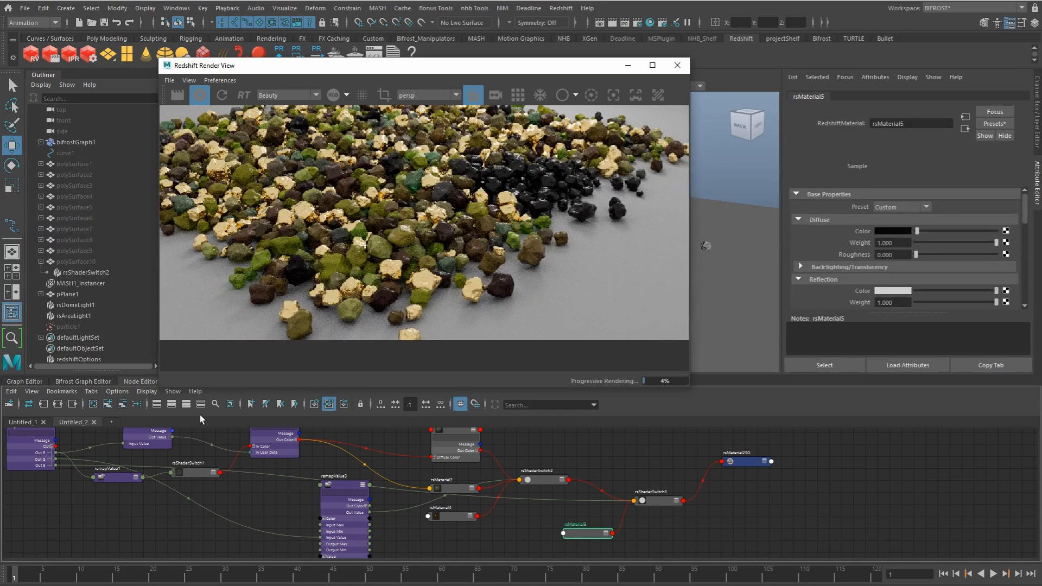
left_click(657, 499)
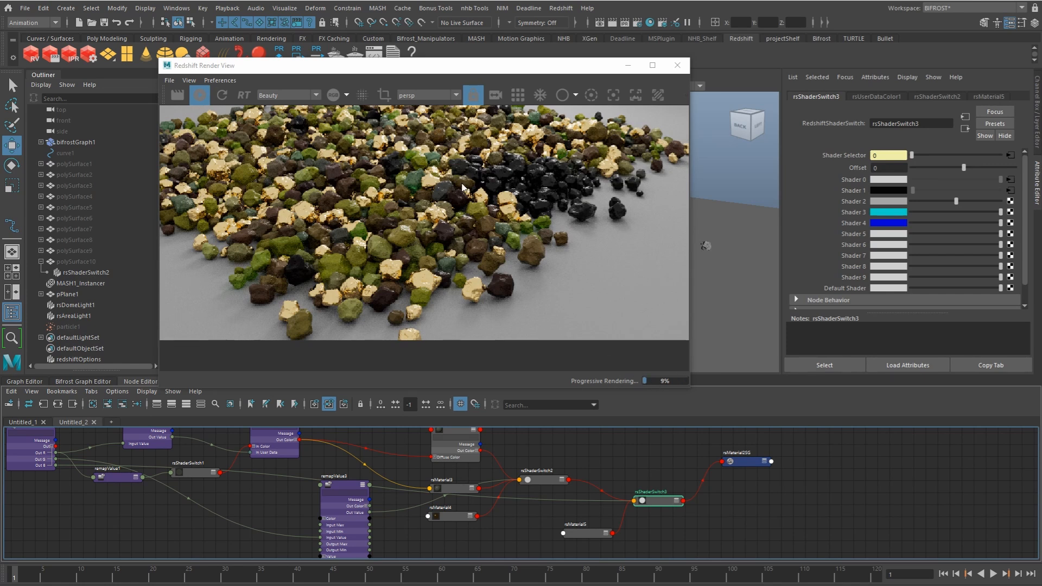
Step: Examine the black-material rocks in the live render from closer camera angles, repositioning and enlarging the Redshift Render View window
left_click_drag(521, 66, 506, 235)
right_click_drag(499, 192, 624, 208, "alt")
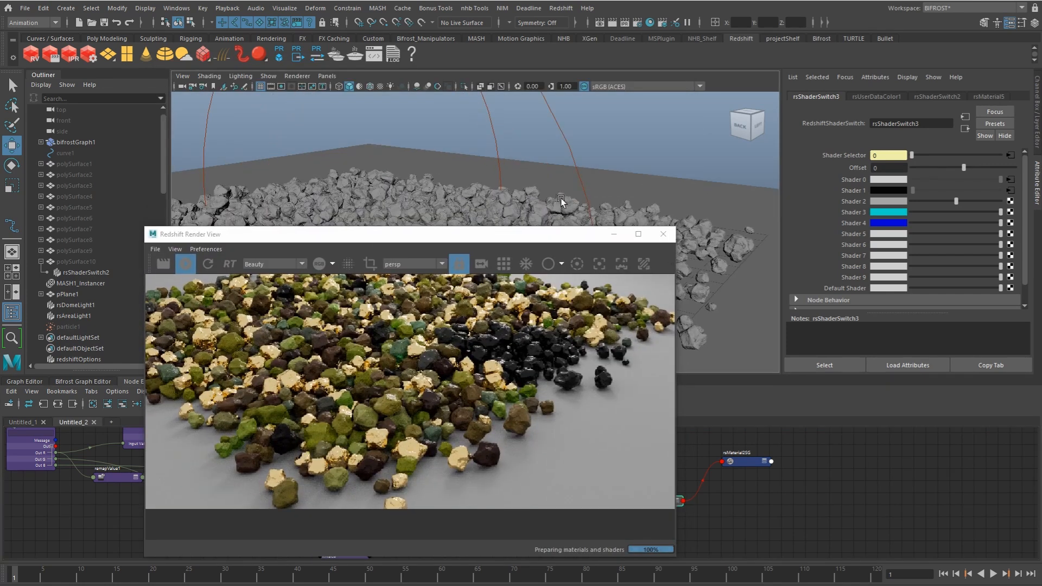
scroll(531, 192, "down", 2)
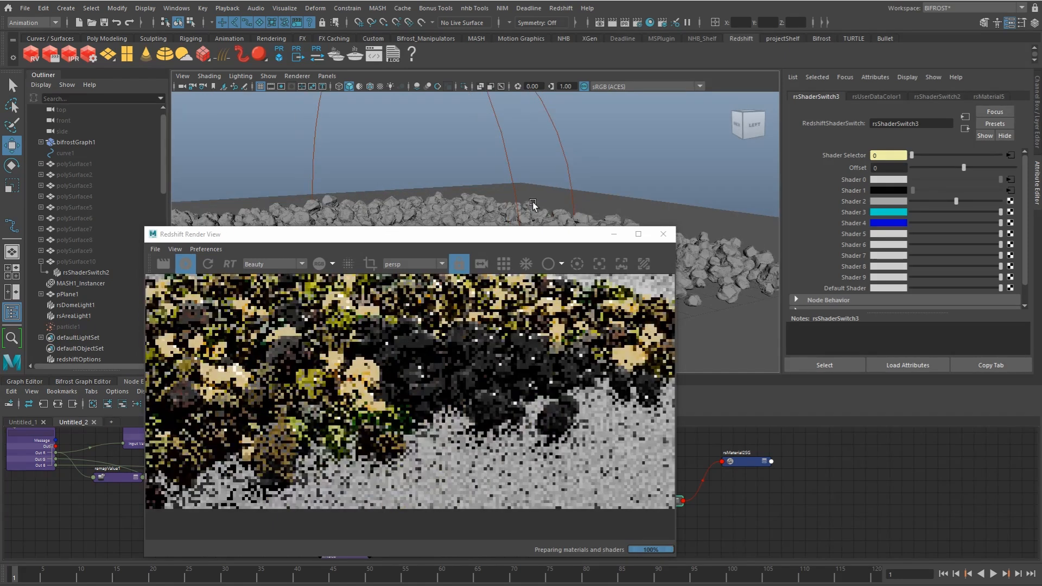
scroll(547, 196, "down", 2)
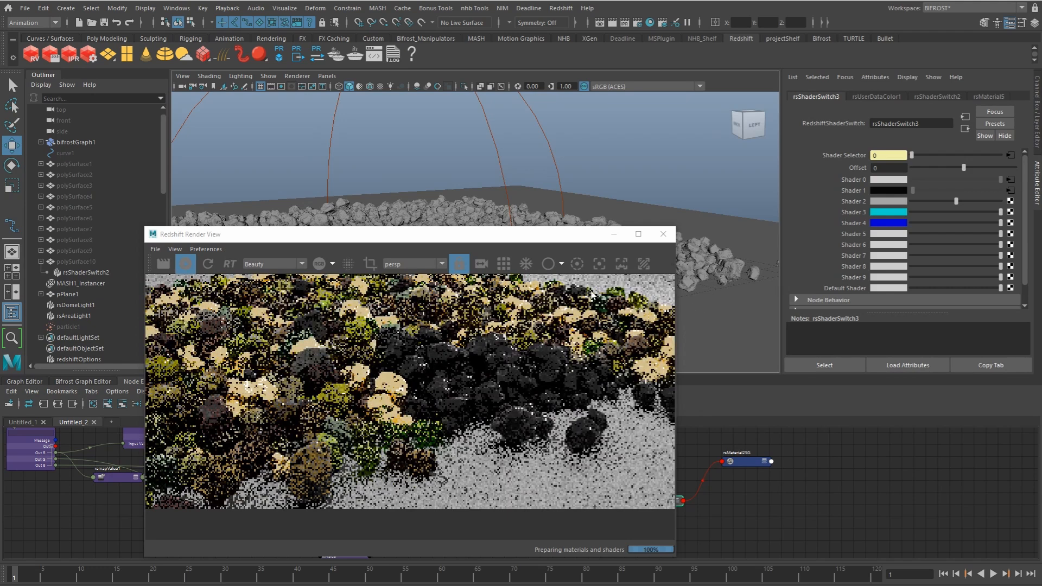
left_click_drag(561, 162, 576, 186, "alt")
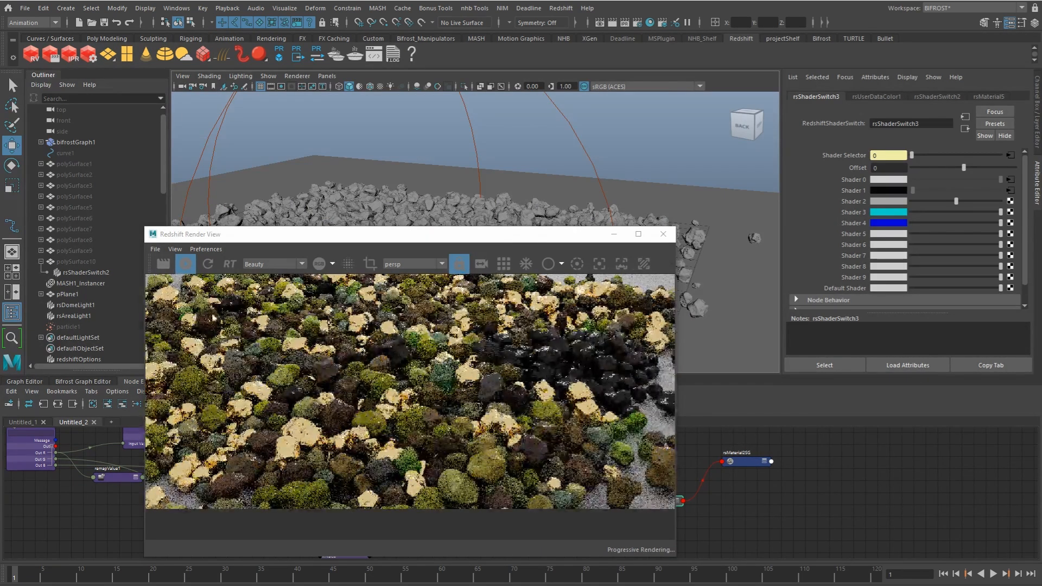
left_click_drag(296, 249, 316, 182)
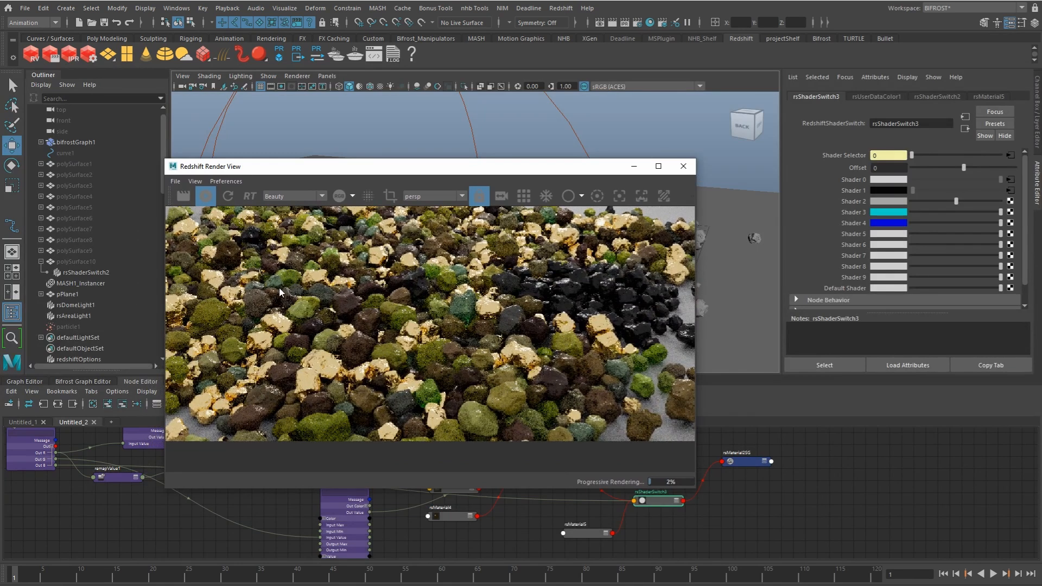
left_click_drag(693, 490, 761, 506)
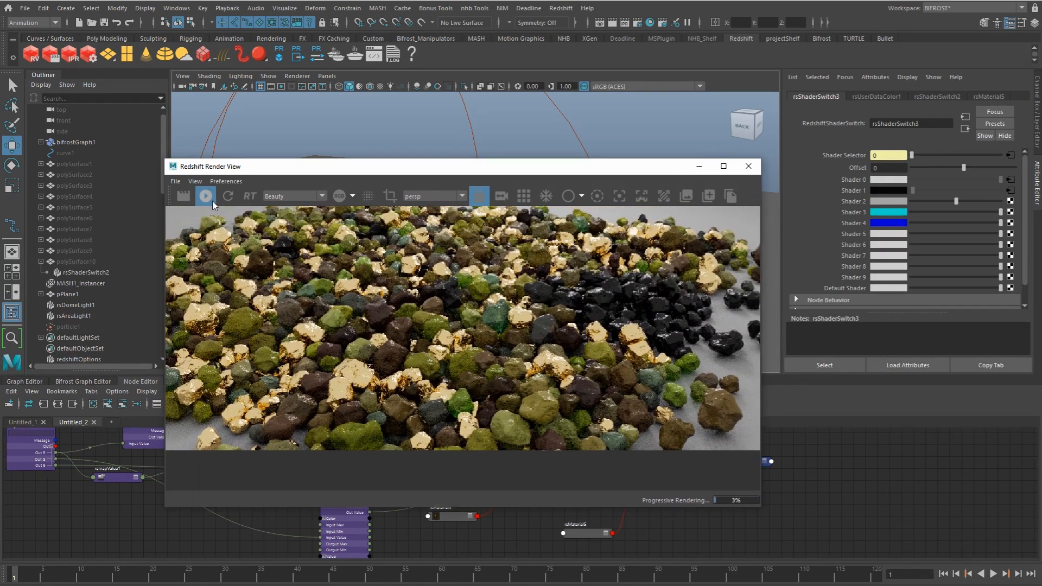